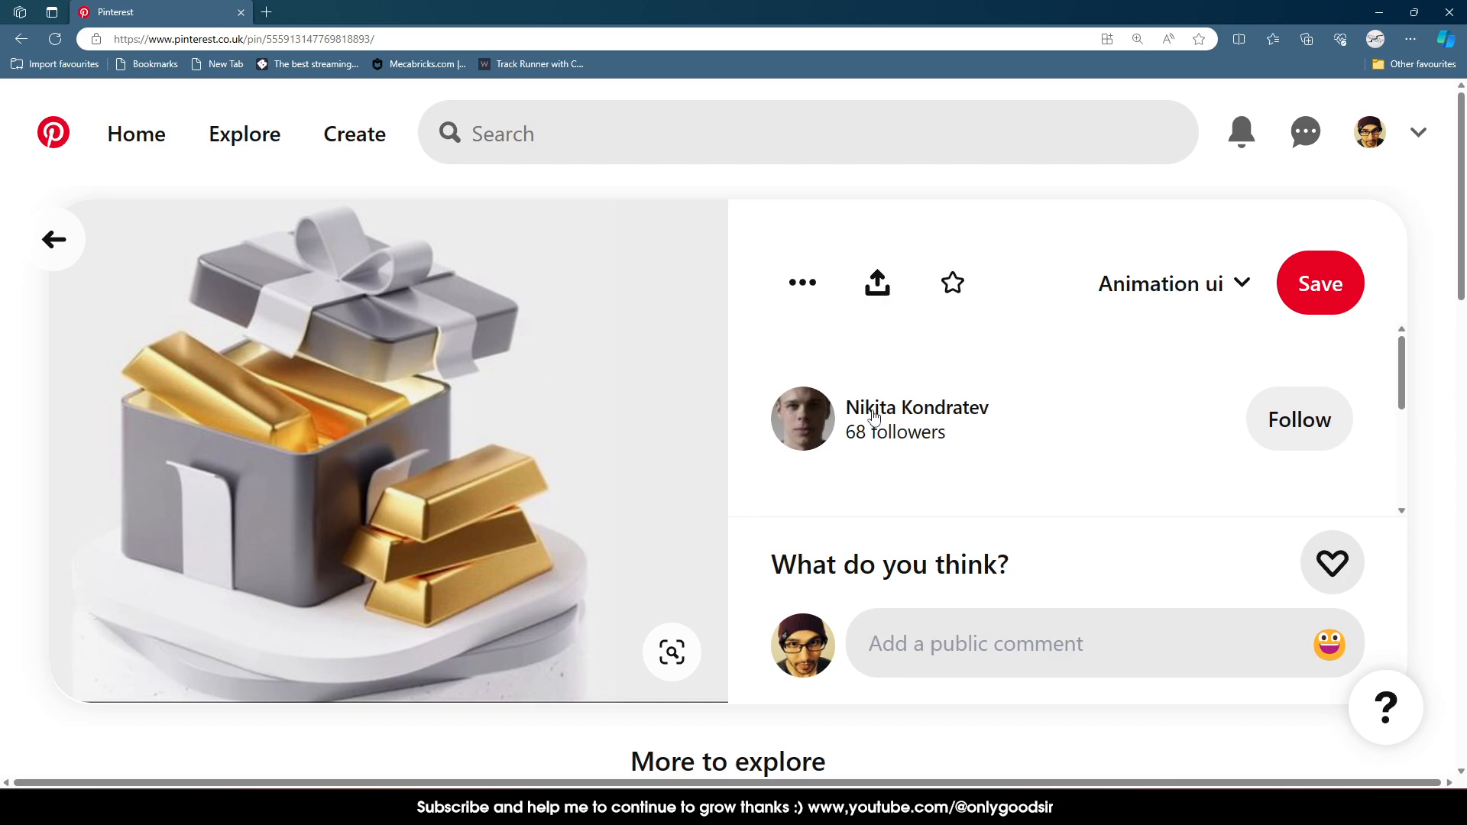
Switch from the gift box reference picture to Blender and delete the default camera and light.
{"action": "left_click_drag", "start_coordinate": [848, 407], "coordinate": [897, 409]}
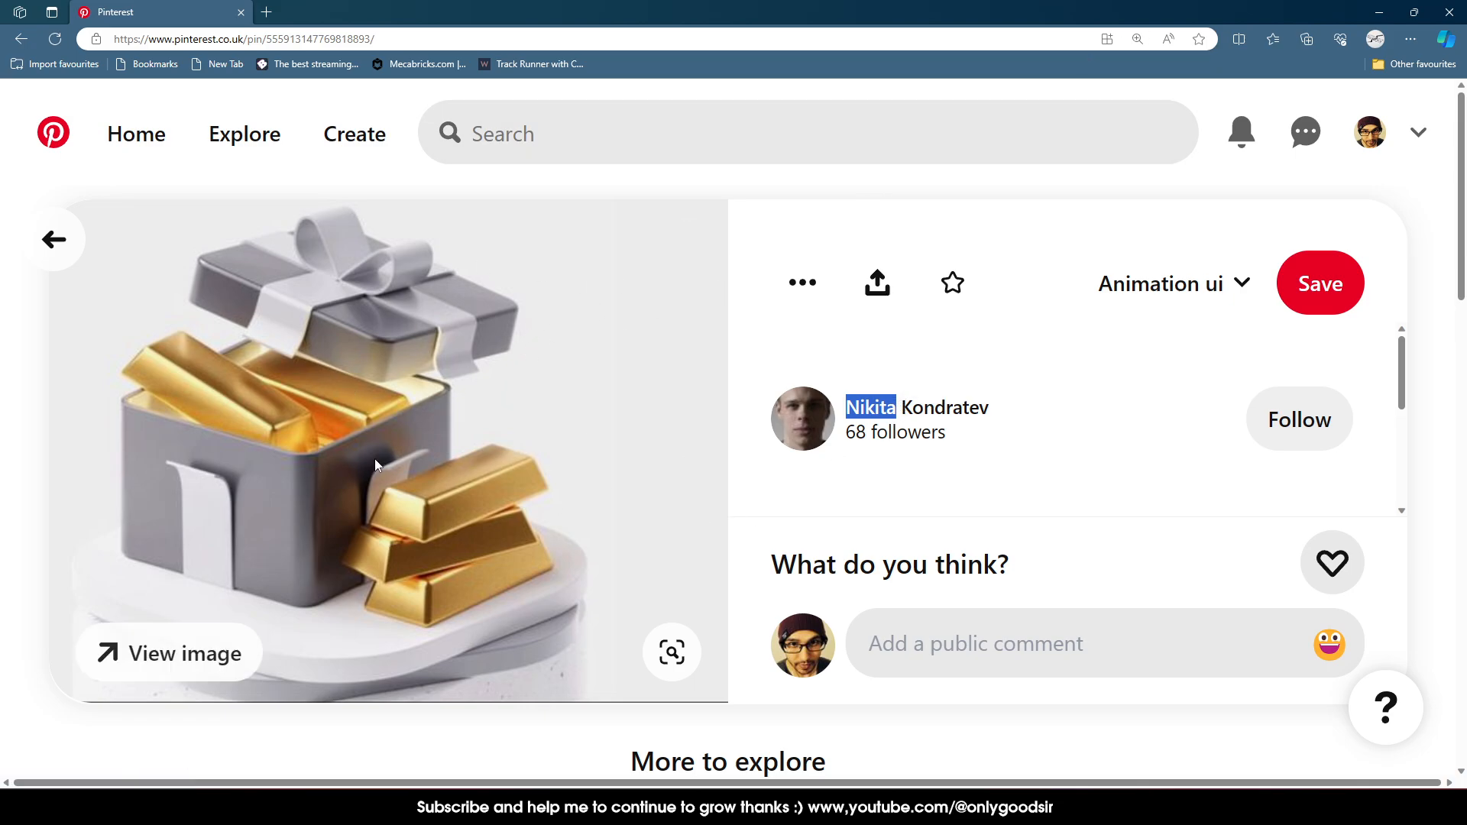
{"action": "left_click", "coordinate": [1379, 12]}
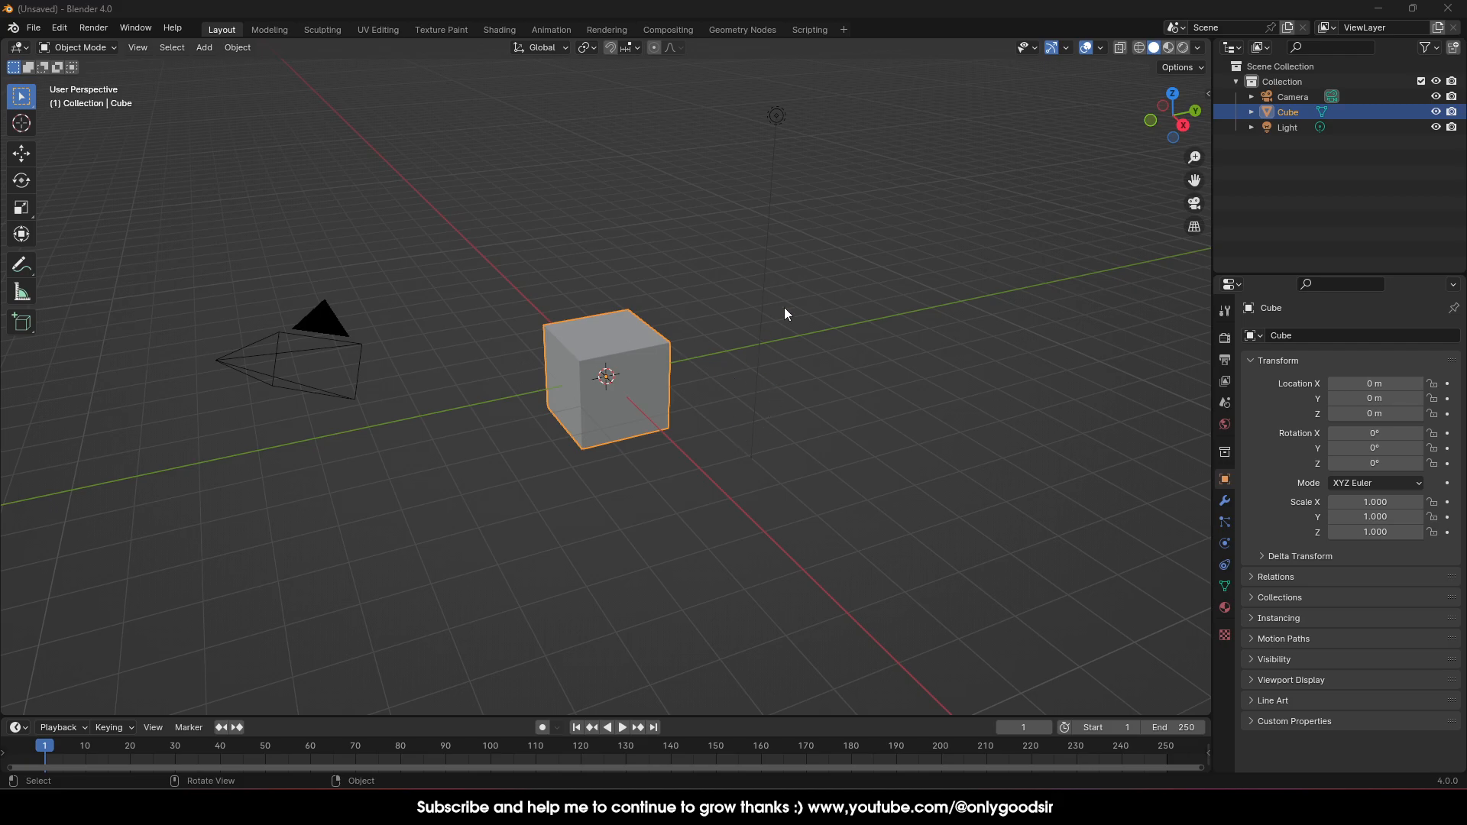
{"action": "left_click", "coordinate": [298, 313]}
{"action": "key", "text": "Delete"}
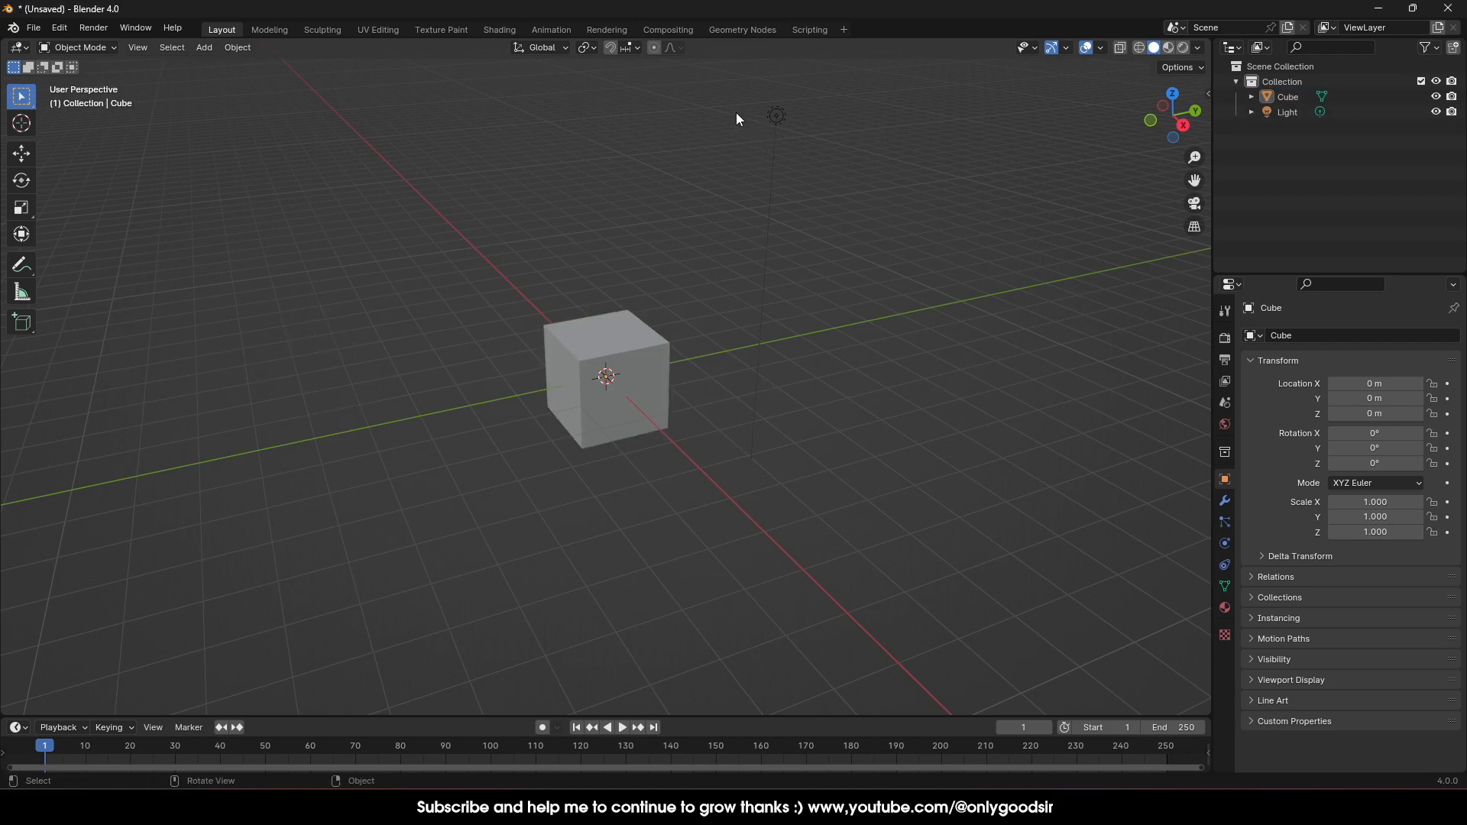
{"action": "left_click", "coordinate": [775, 115]}
{"action": "key", "text": "Delete"}
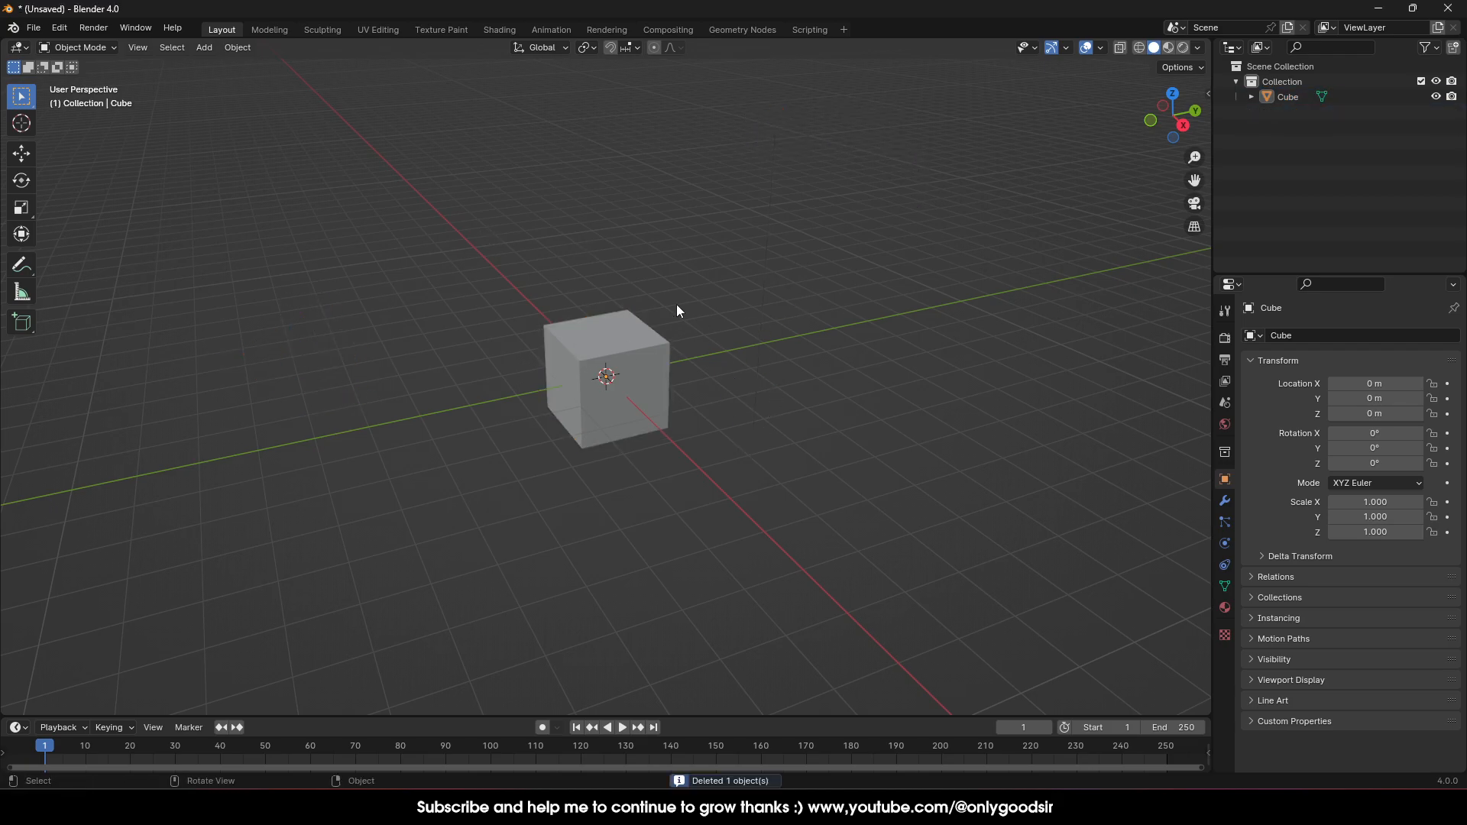
Put the cube into Edit Mode with edge selection active.
{"action": "left_click", "coordinate": [576, 353]}
{"action": "scroll", "coordinate": [657, 393], "scroll_direction": "up", "scroll_amount": 4}
{"action": "scroll", "coordinate": [758, 424], "scroll_direction": "up", "scroll_amount": 4}
{"action": "mouse_move", "coordinate": [732, 434]}
{"action": "middle_mouse_down"}
{"action": "mouse_move", "coordinate": [713, 404]}
{"action": "mouse_move", "coordinate": [745, 419]}
{"action": "middle_mouse_up"}
{"action": "scroll", "coordinate": [745, 418], "scroll_direction": "down", "scroll_amount": 2}
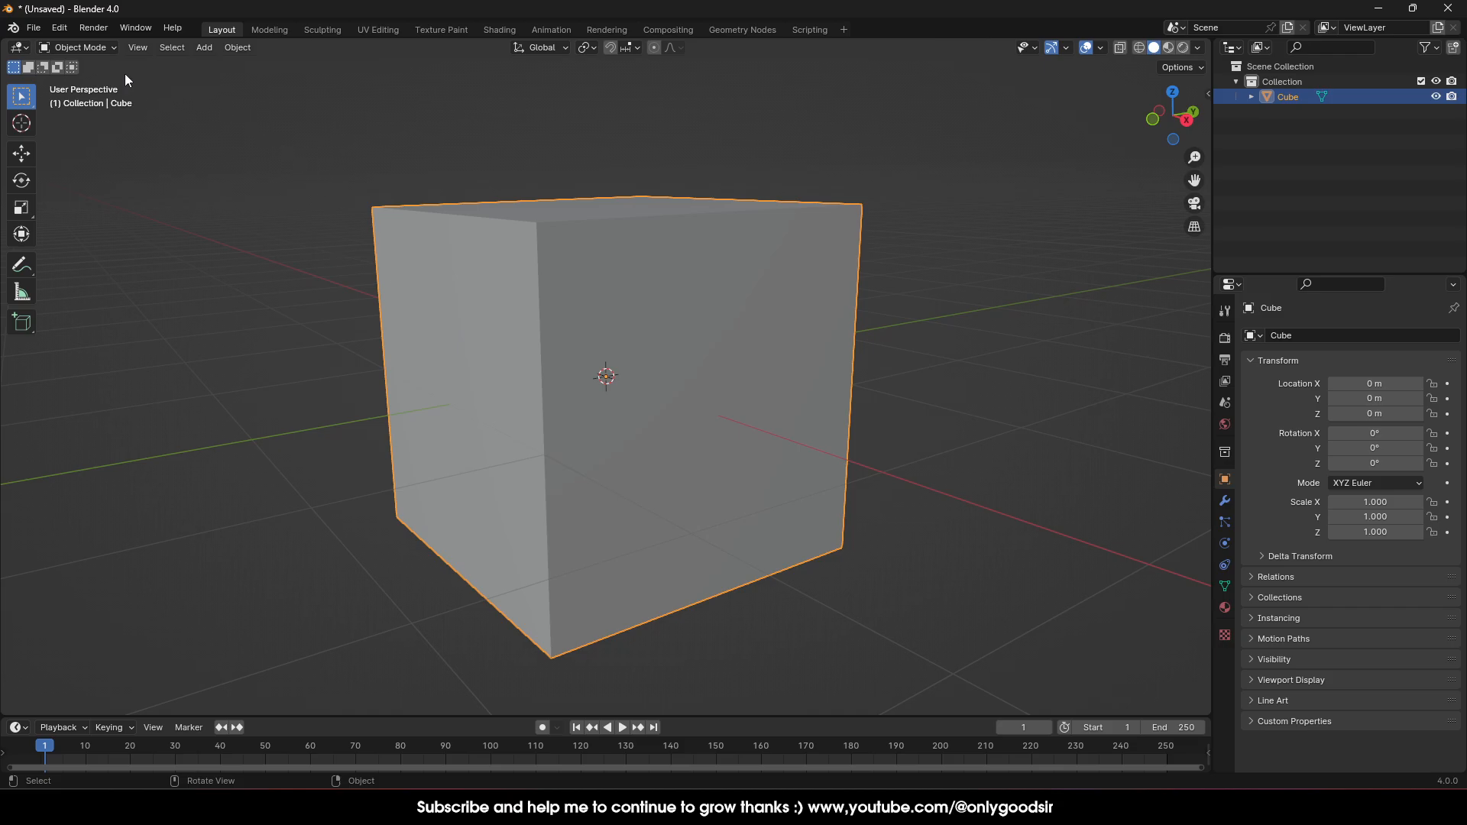
{"action": "left_click", "coordinate": [103, 50]}
{"action": "left_click", "coordinate": [98, 78]}
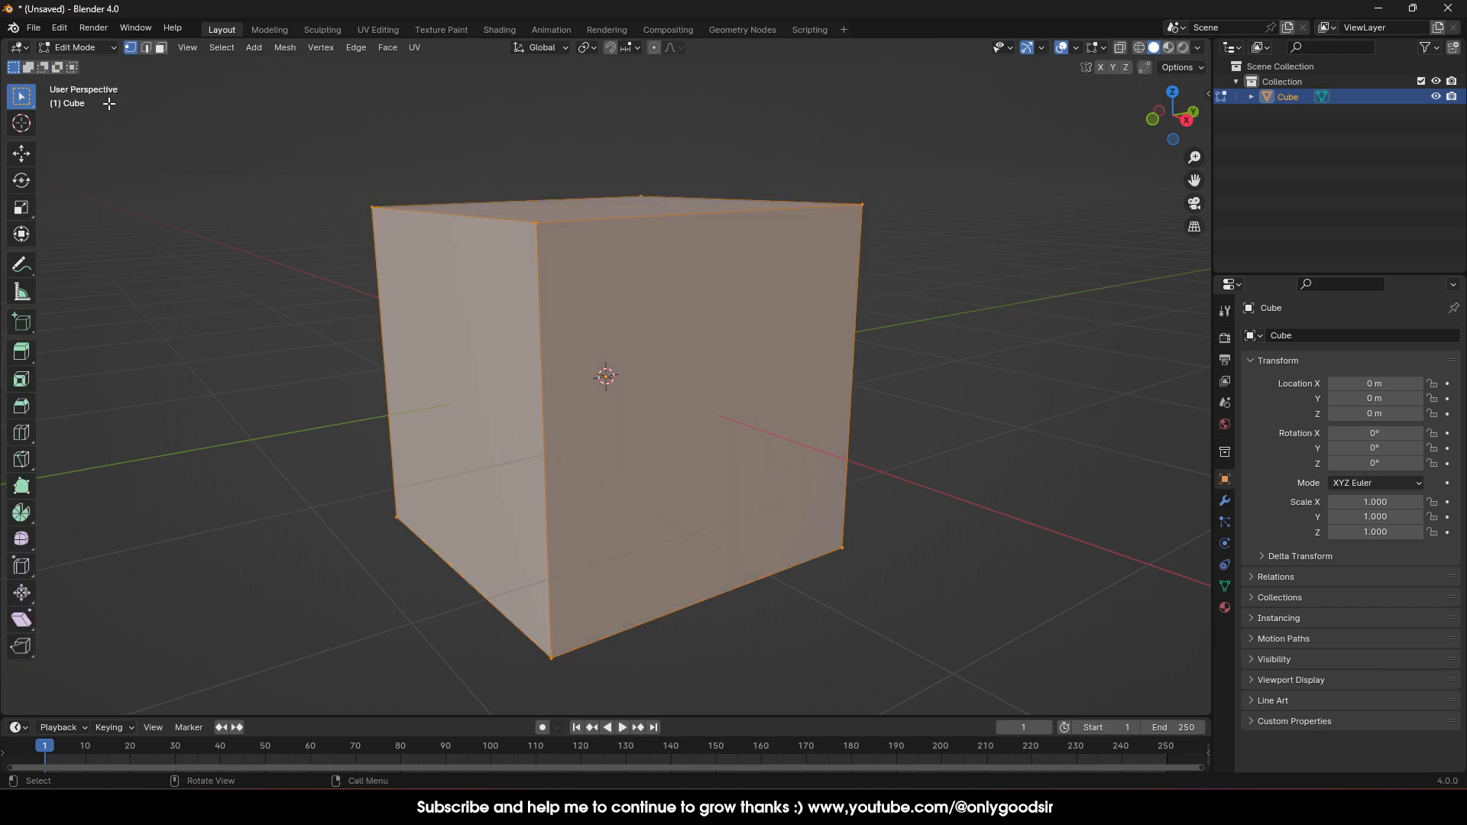
{"action": "left_click", "coordinate": [148, 48]}
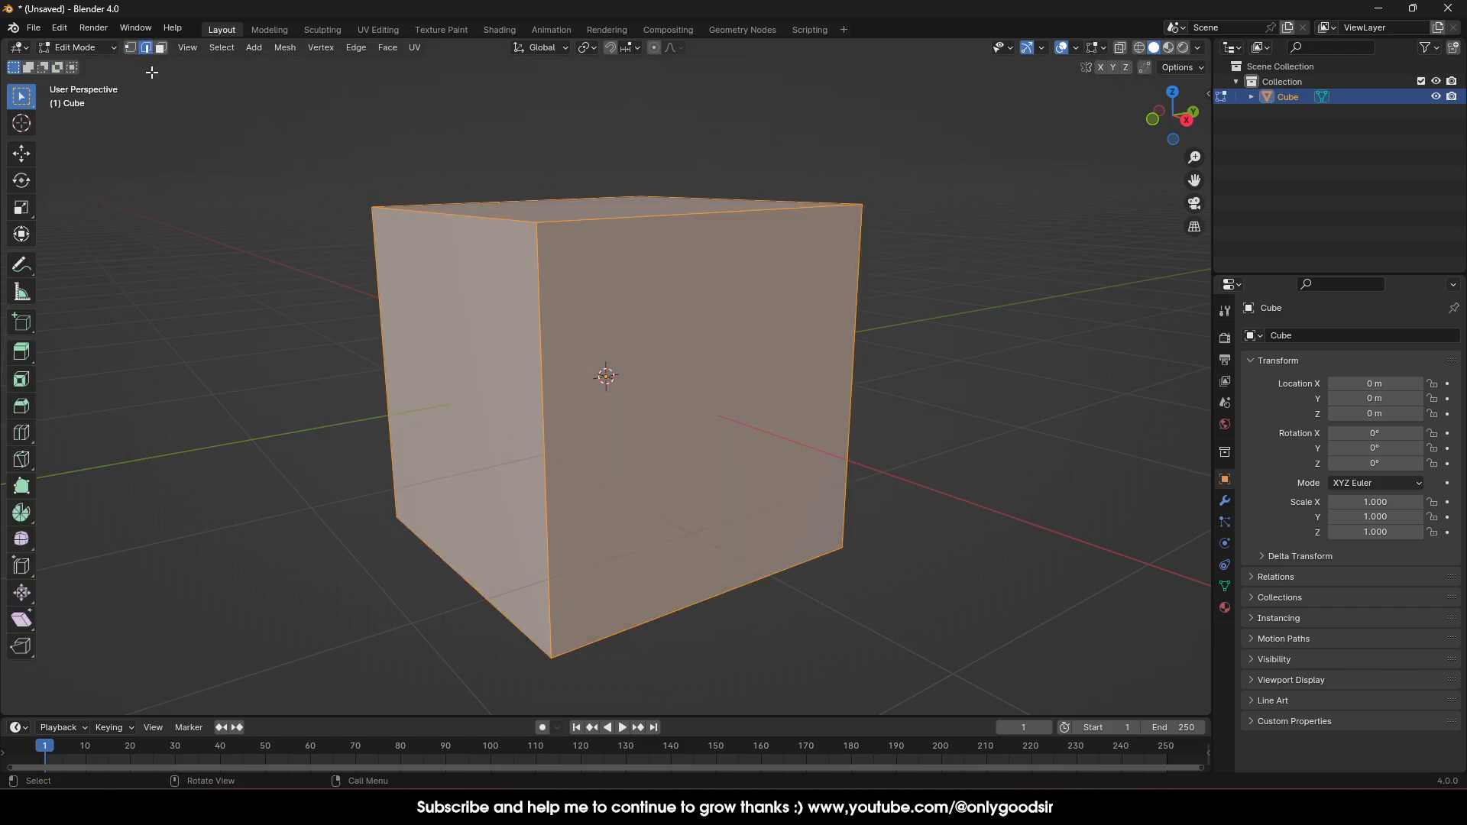
Bevel all edges of the cube with a width of 0.231 m and 6 segments, then deselect everything.
{"action": "key", "text": "ctrl+e"}
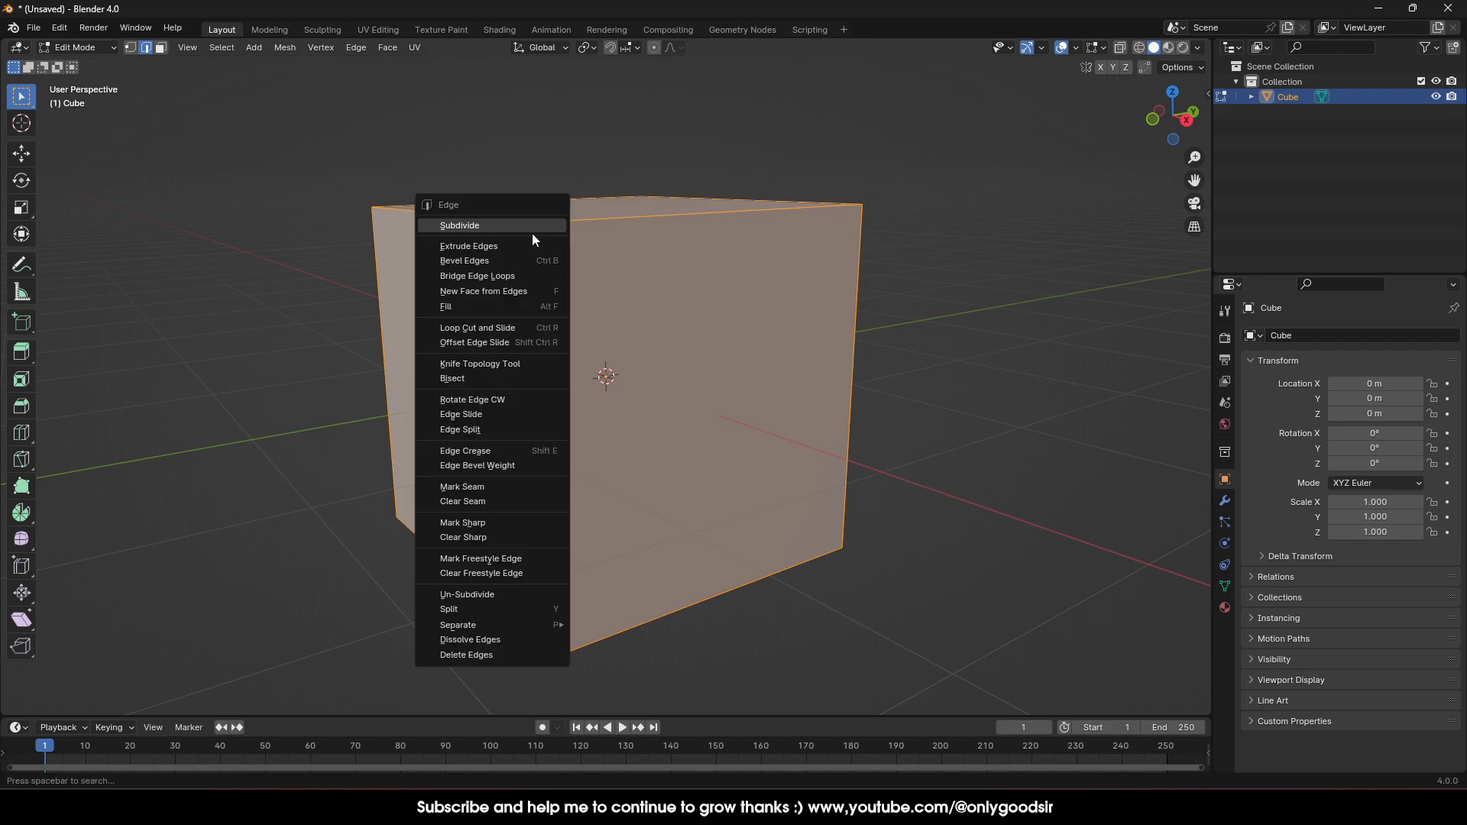
{"action": "left_click", "coordinate": [503, 263]}
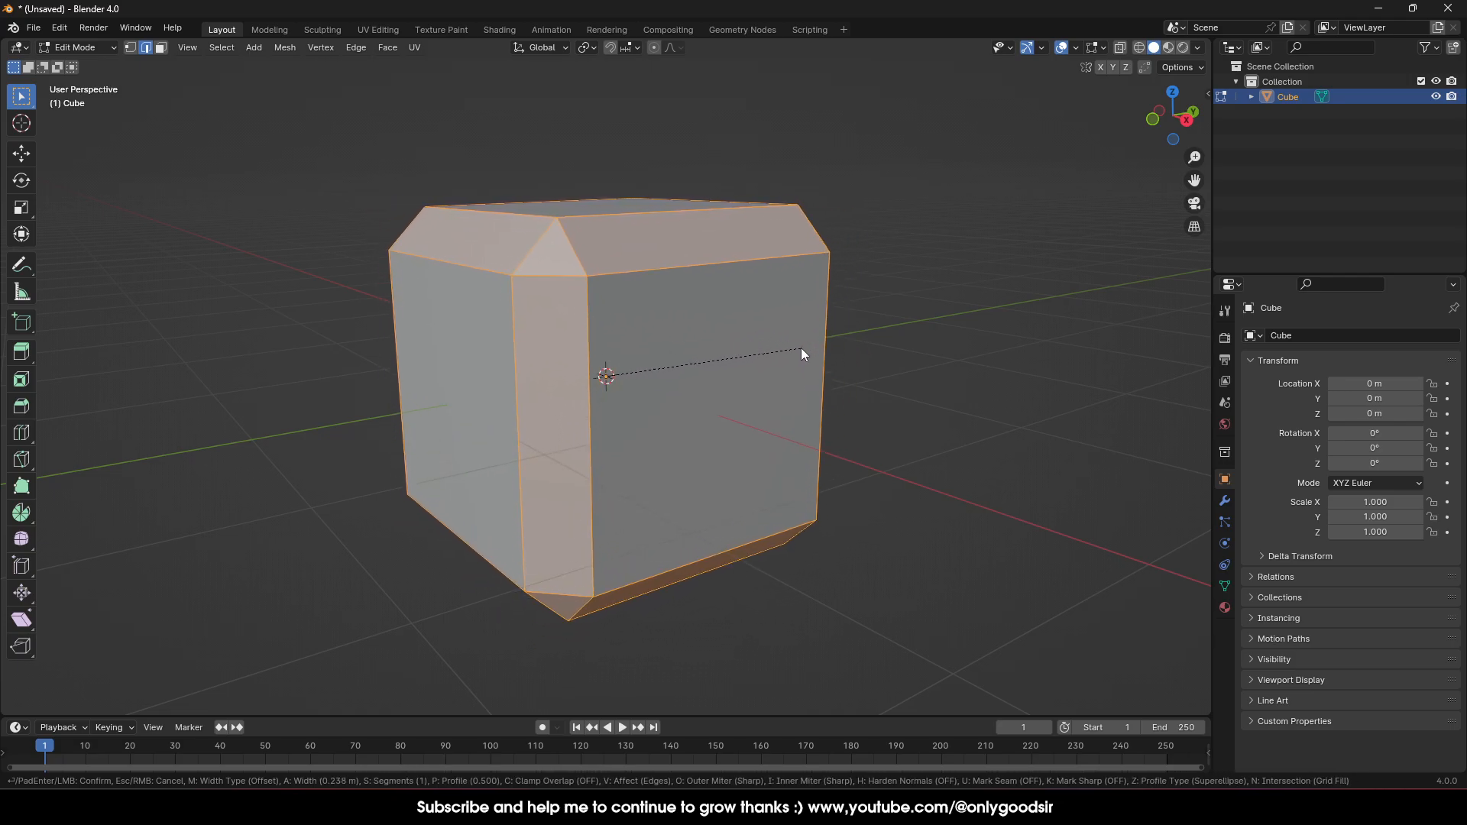
{"action": "left_click", "coordinate": [806, 350]}
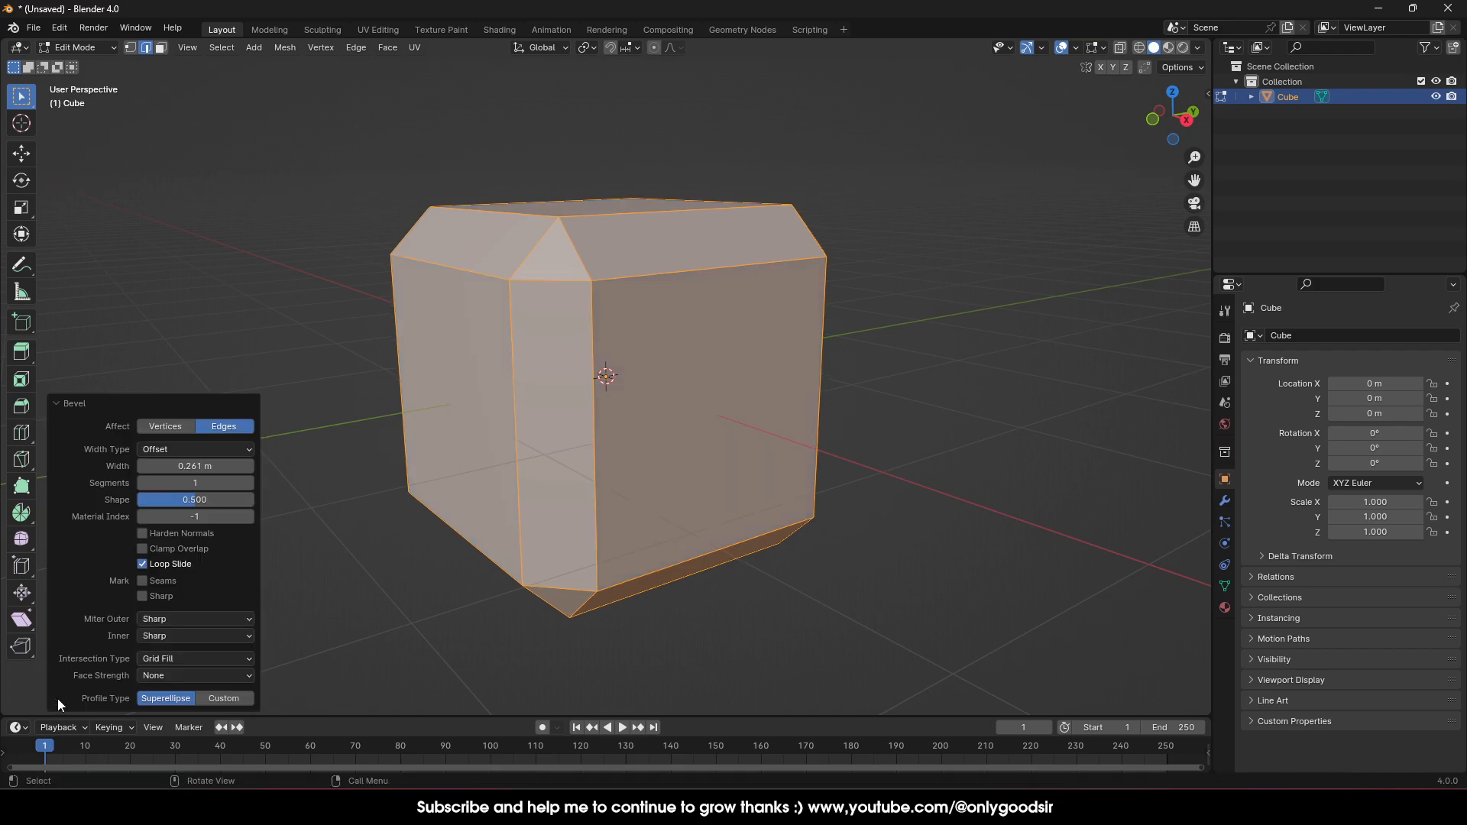
{"action": "left_click", "coordinate": [249, 484]}
{"action": "left_click", "coordinate": [249, 484]}
{"action": "left_click", "coordinate": [249, 484]}
{"action": "left_click", "coordinate": [249, 485]}
{"action": "left_click", "coordinate": [249, 484]}
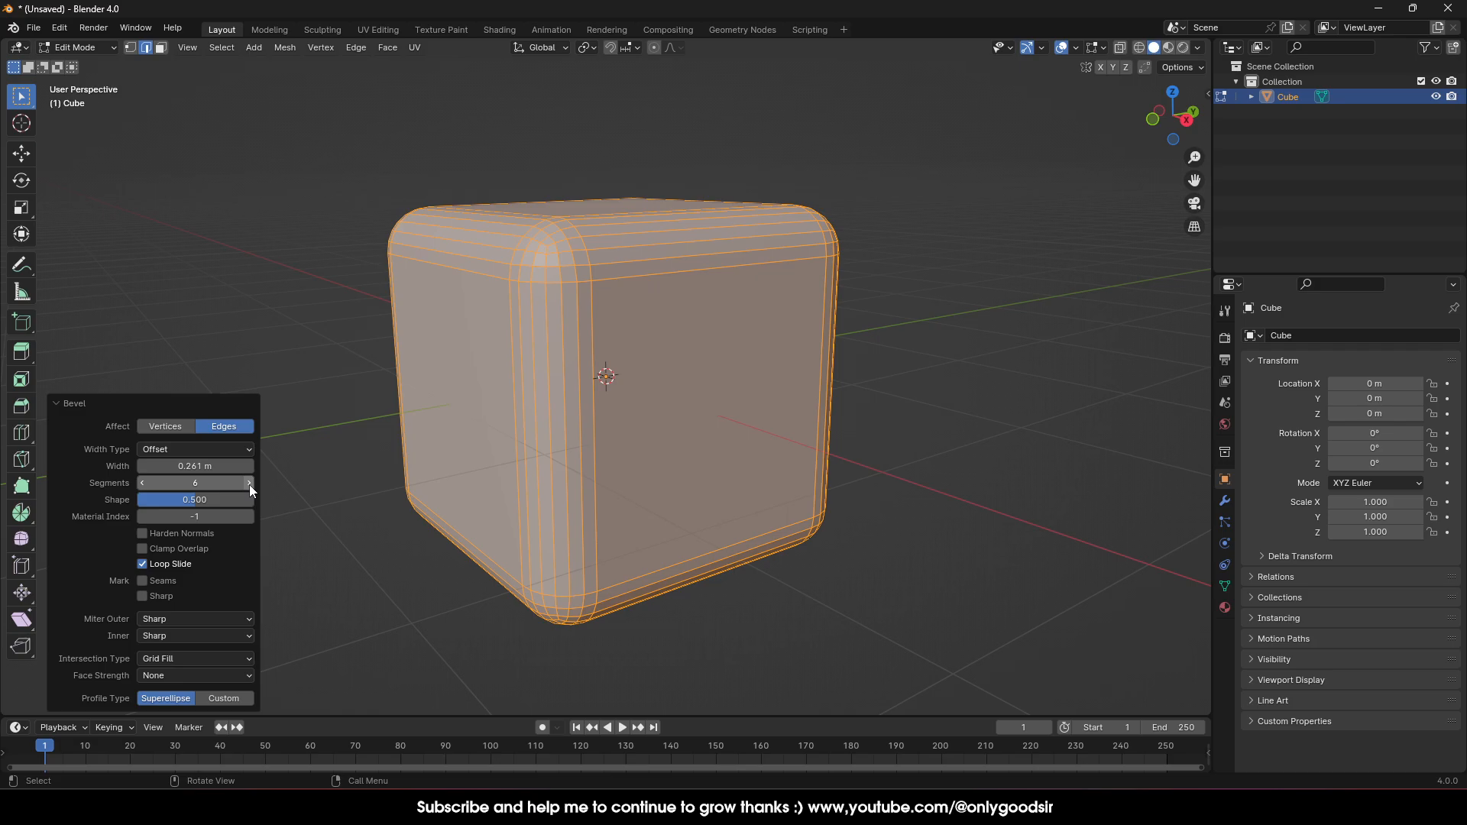
{"action": "left_click_drag", "start_coordinate": [205, 467], "coordinate": [181, 467]}
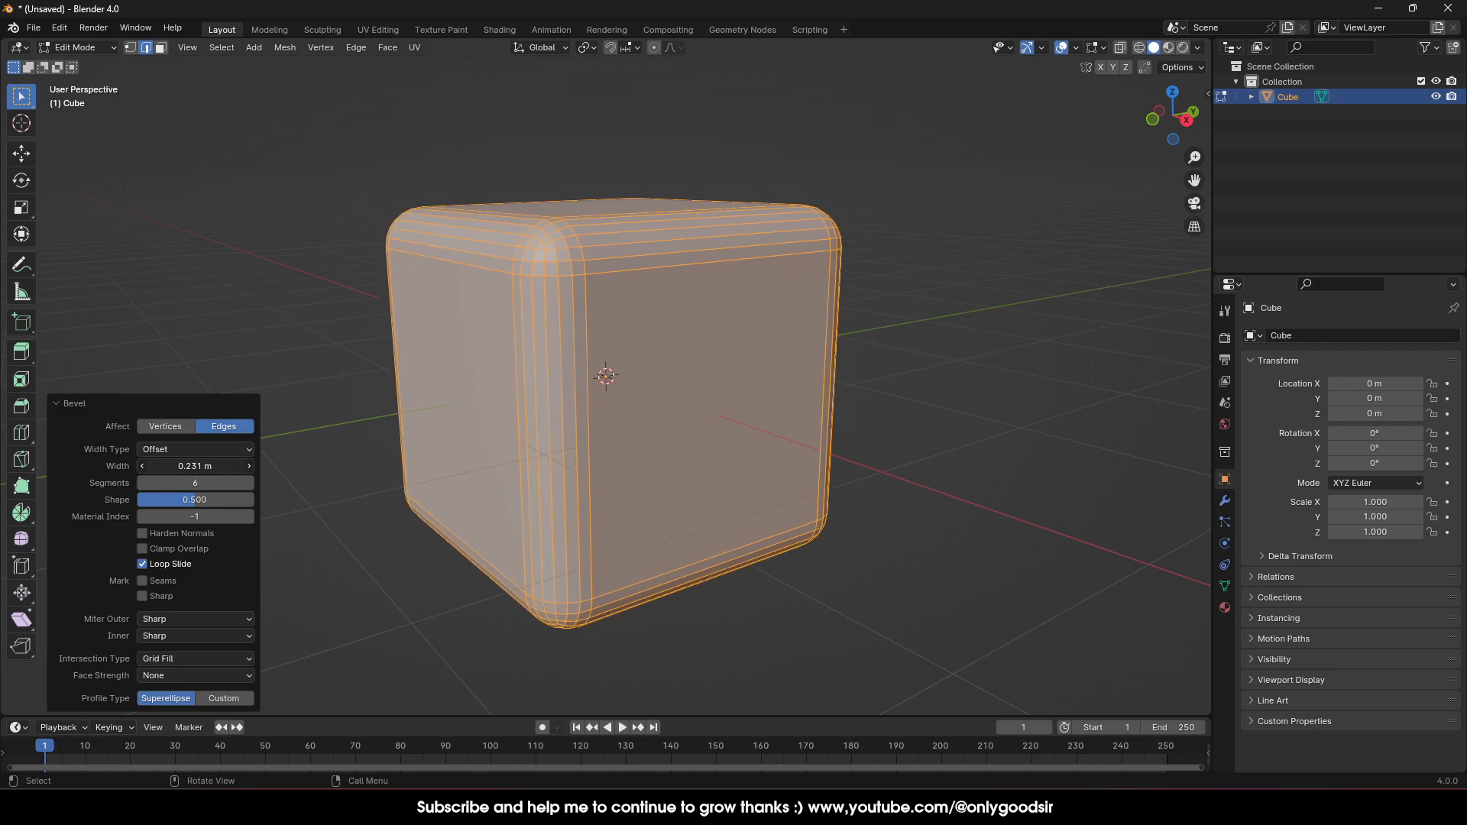
{"action": "left_click", "coordinate": [21, 154]}
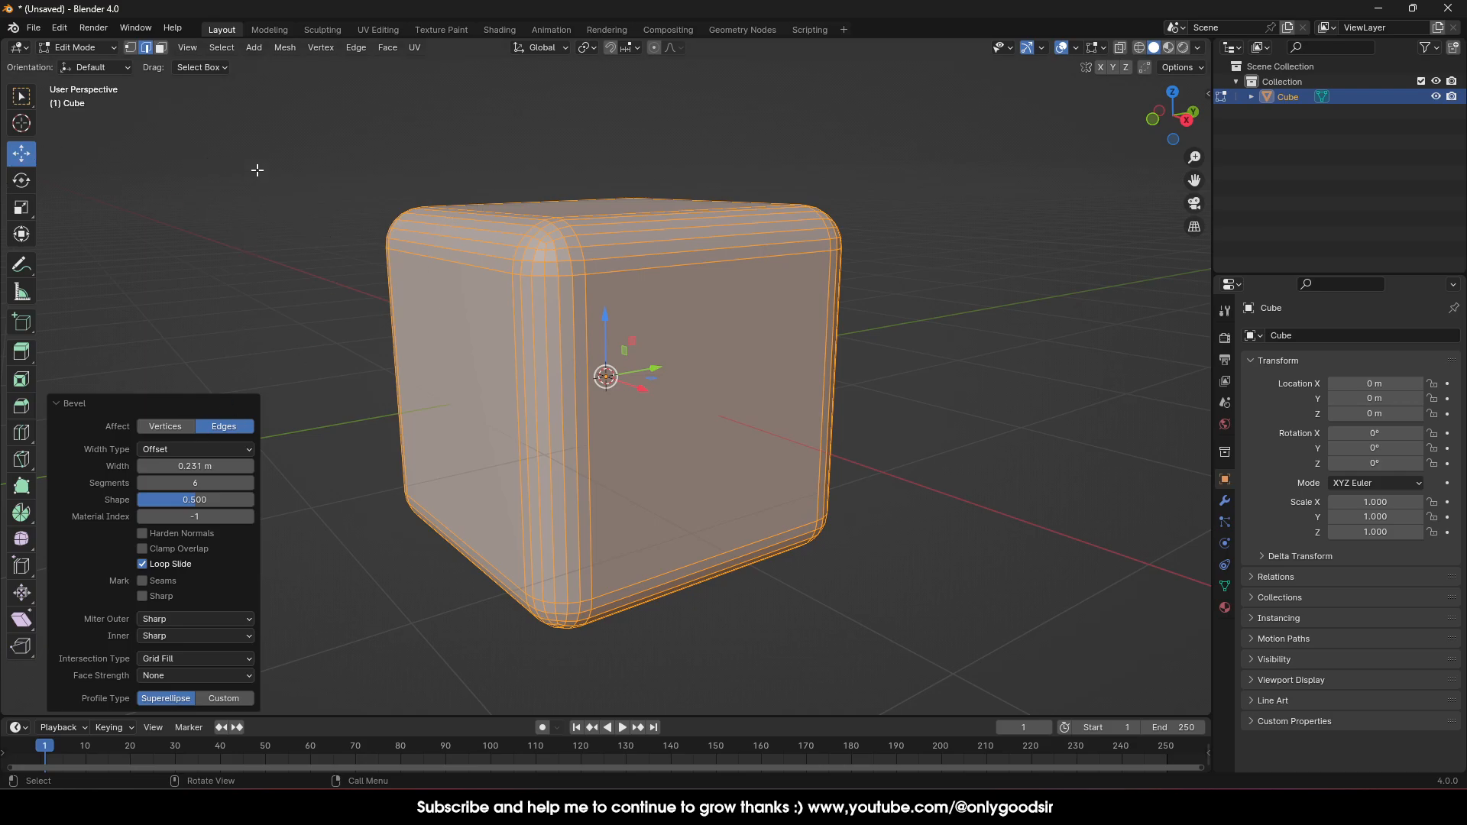
{"action": "left_click", "coordinate": [256, 322]}
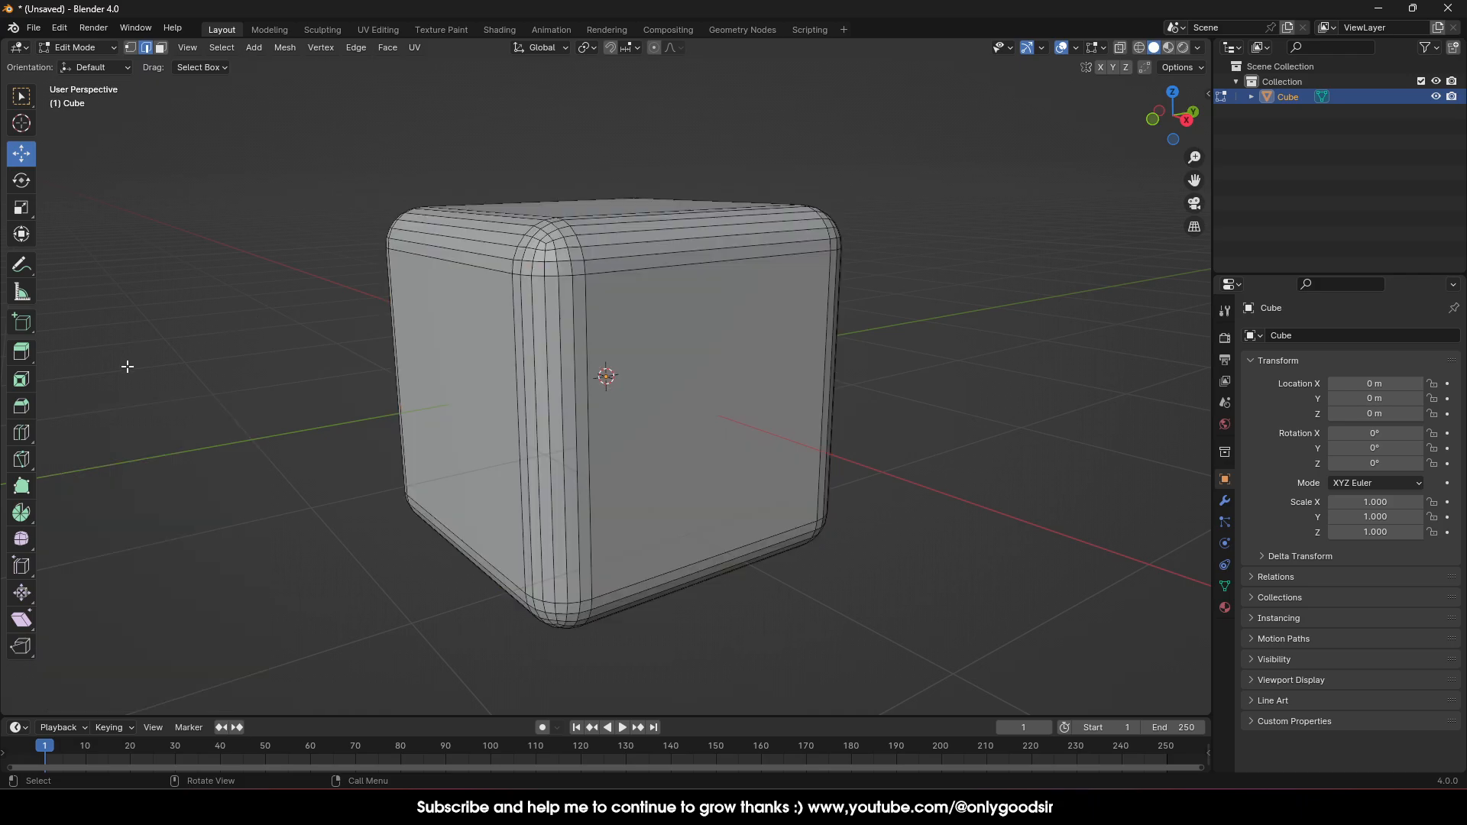
Add a centred vertical loop cut around the cube and a horizontal loop cut slid towards its upper edge with a factor of 0.624.
{"action": "left_click", "coordinate": [22, 434]}
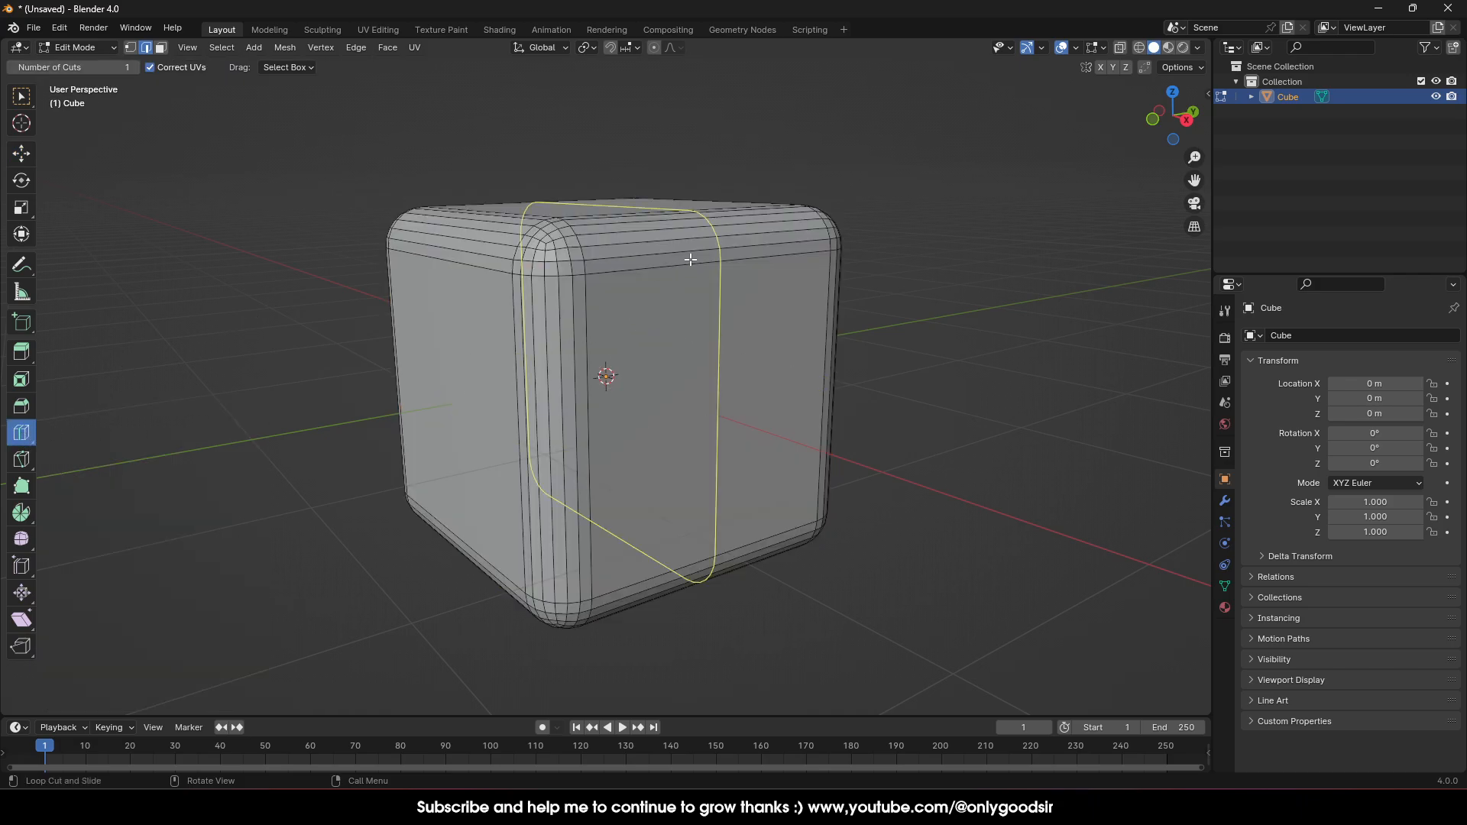
{"action": "left_click", "coordinate": [720, 288]}
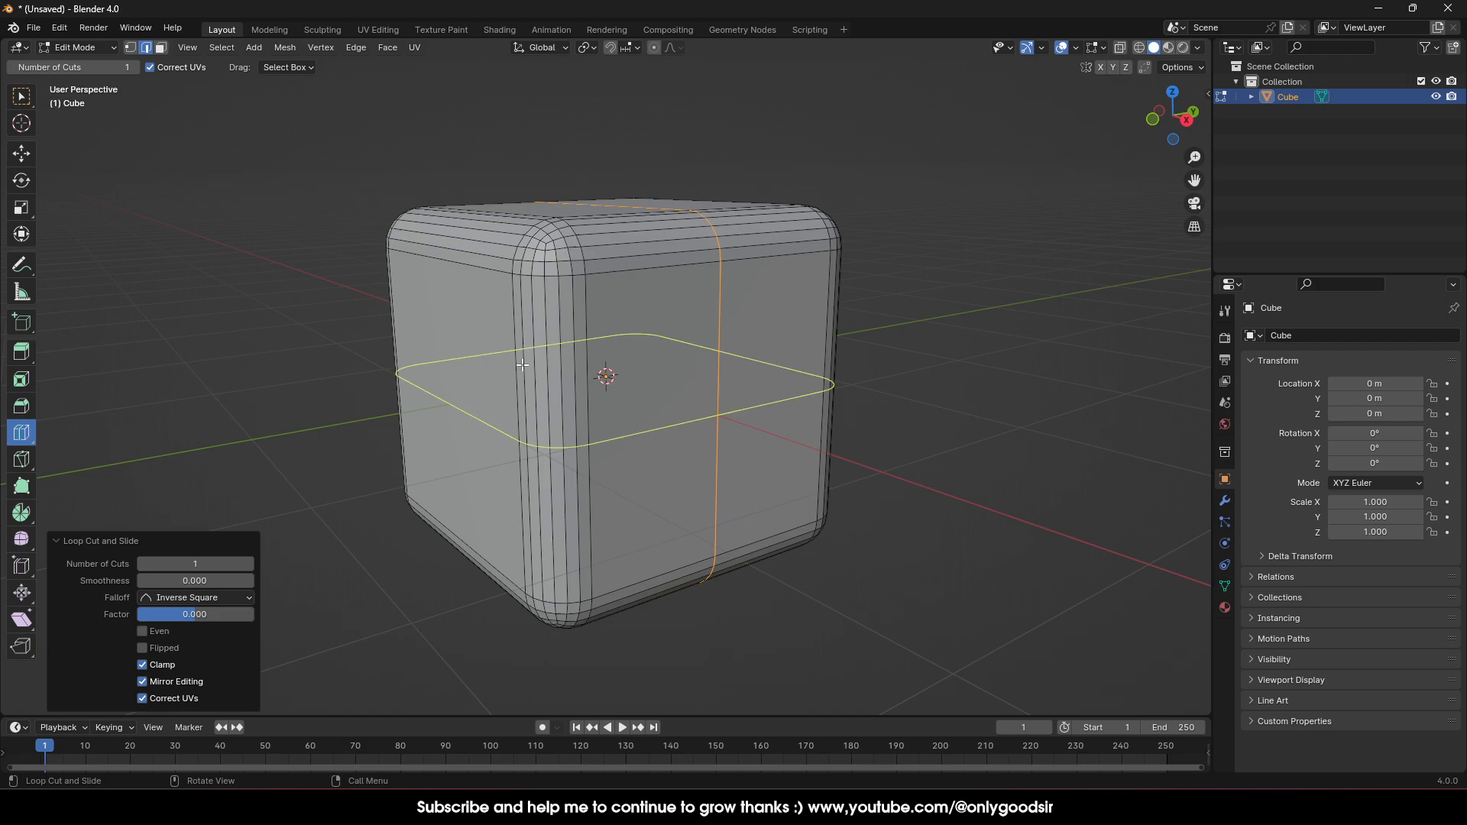
{"action": "left_click_drag", "start_coordinate": [512, 430], "coordinate": [529, 331]}
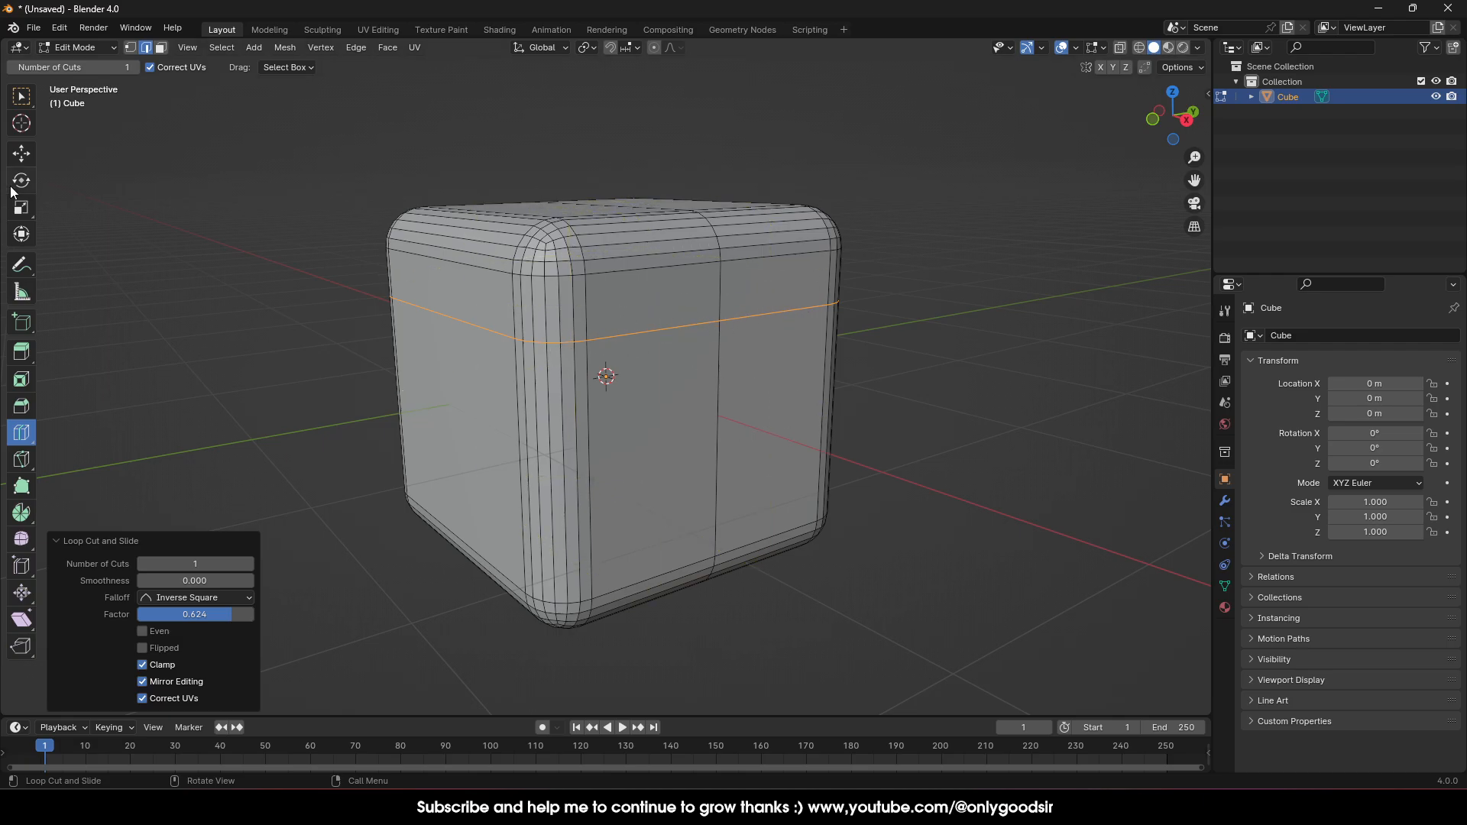
{"action": "left_click", "coordinate": [20, 154]}
{"action": "left_click", "coordinate": [238, 264]}
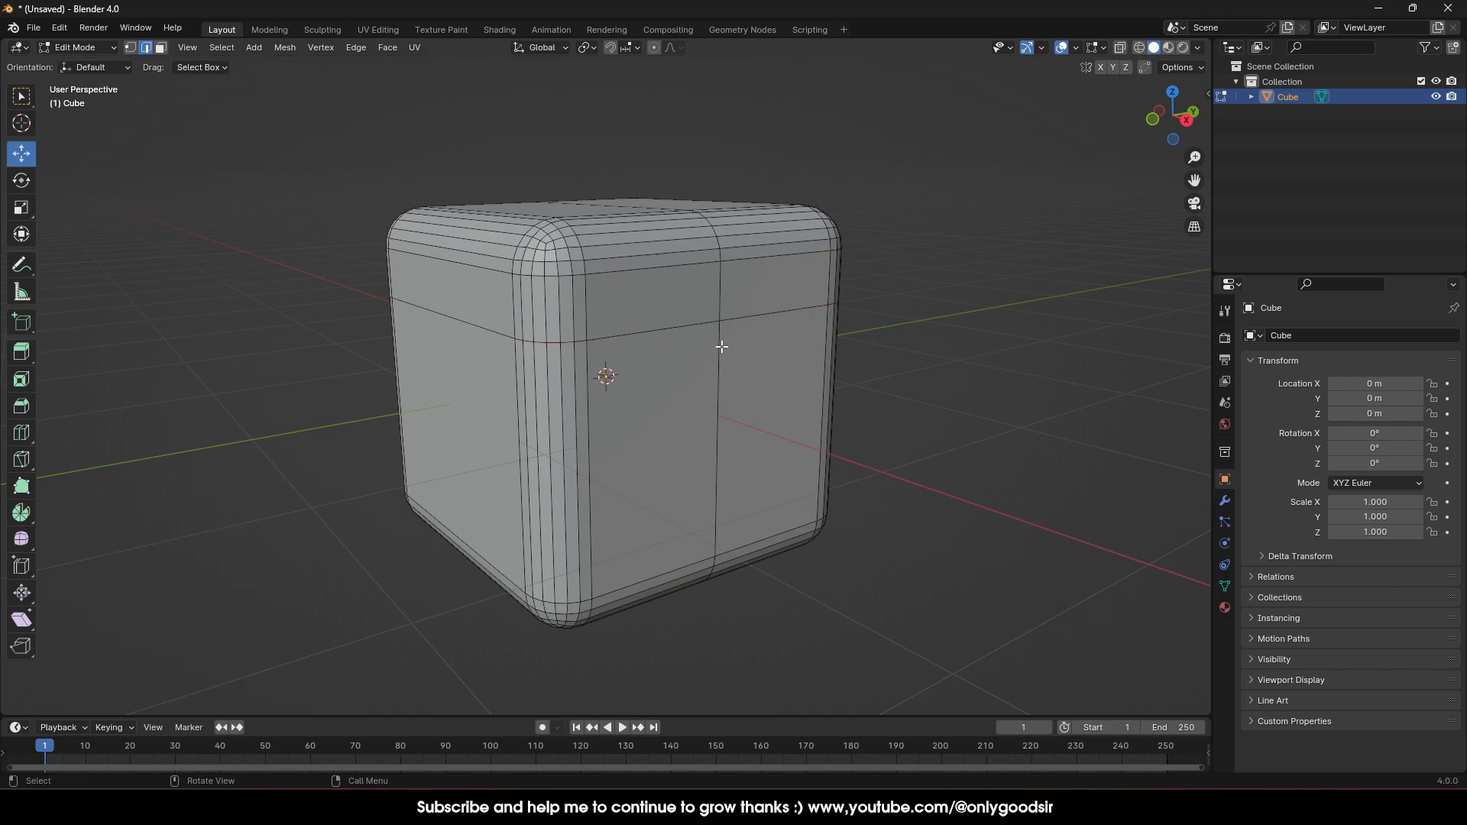
{"action": "left_click", "coordinate": [725, 317], "text": "alt"}
{"action": "left_click", "coordinate": [718, 314], "text": "alt"}
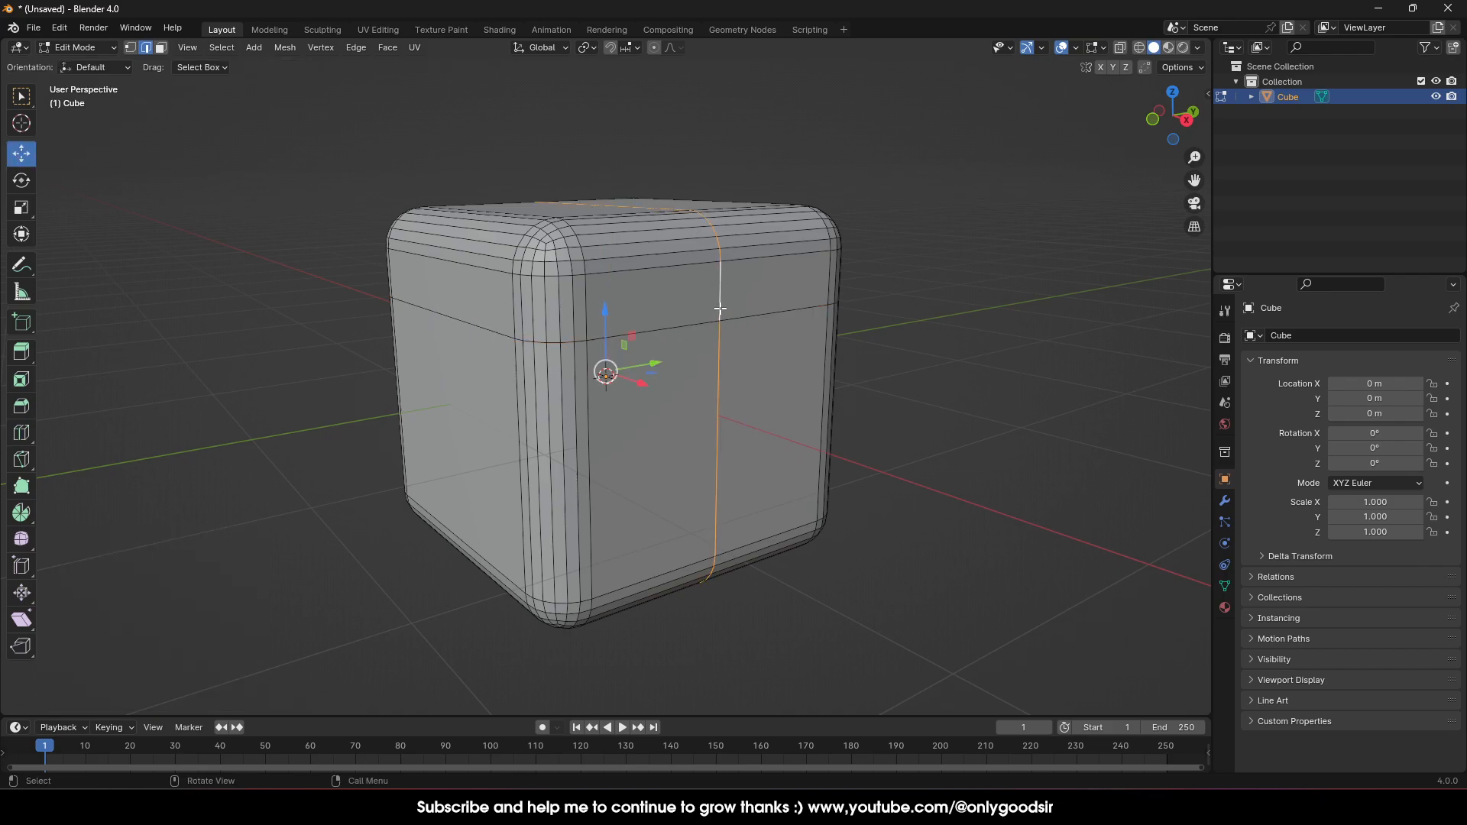
{"action": "key", "text": "ctrl+e"}
{"action": "mouse_move", "coordinate": [686, 671]}
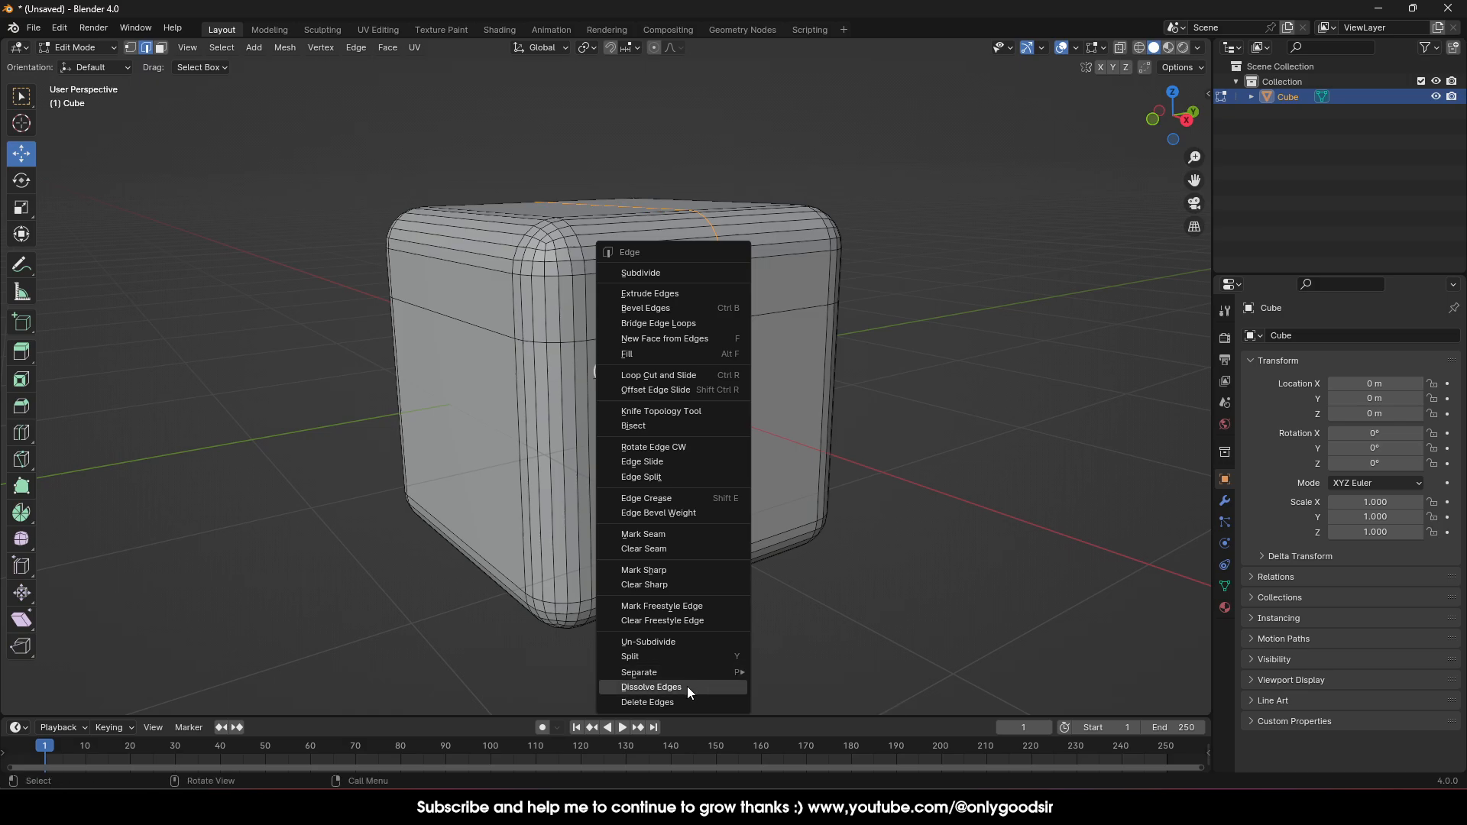
{"action": "left_click", "coordinate": [964, 478]}
Separate the vertical centre loop's edges above the horizontal loop, running over the cube's top, into their own object.
{"action": "left_click", "coordinate": [725, 288]}
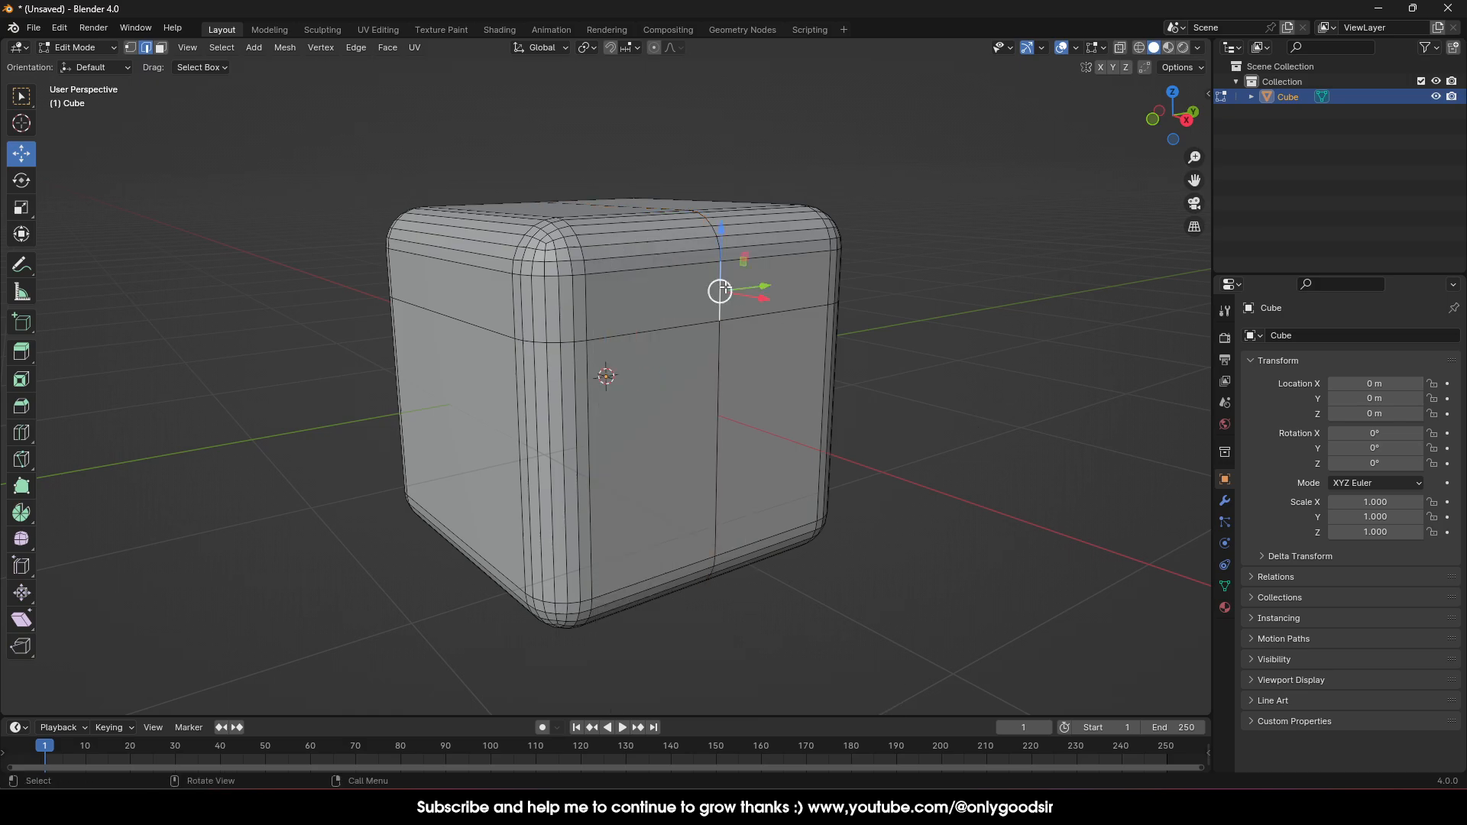
{"action": "middle_click_drag", "start_coordinate": [721, 290], "coordinate": [735, 334]}
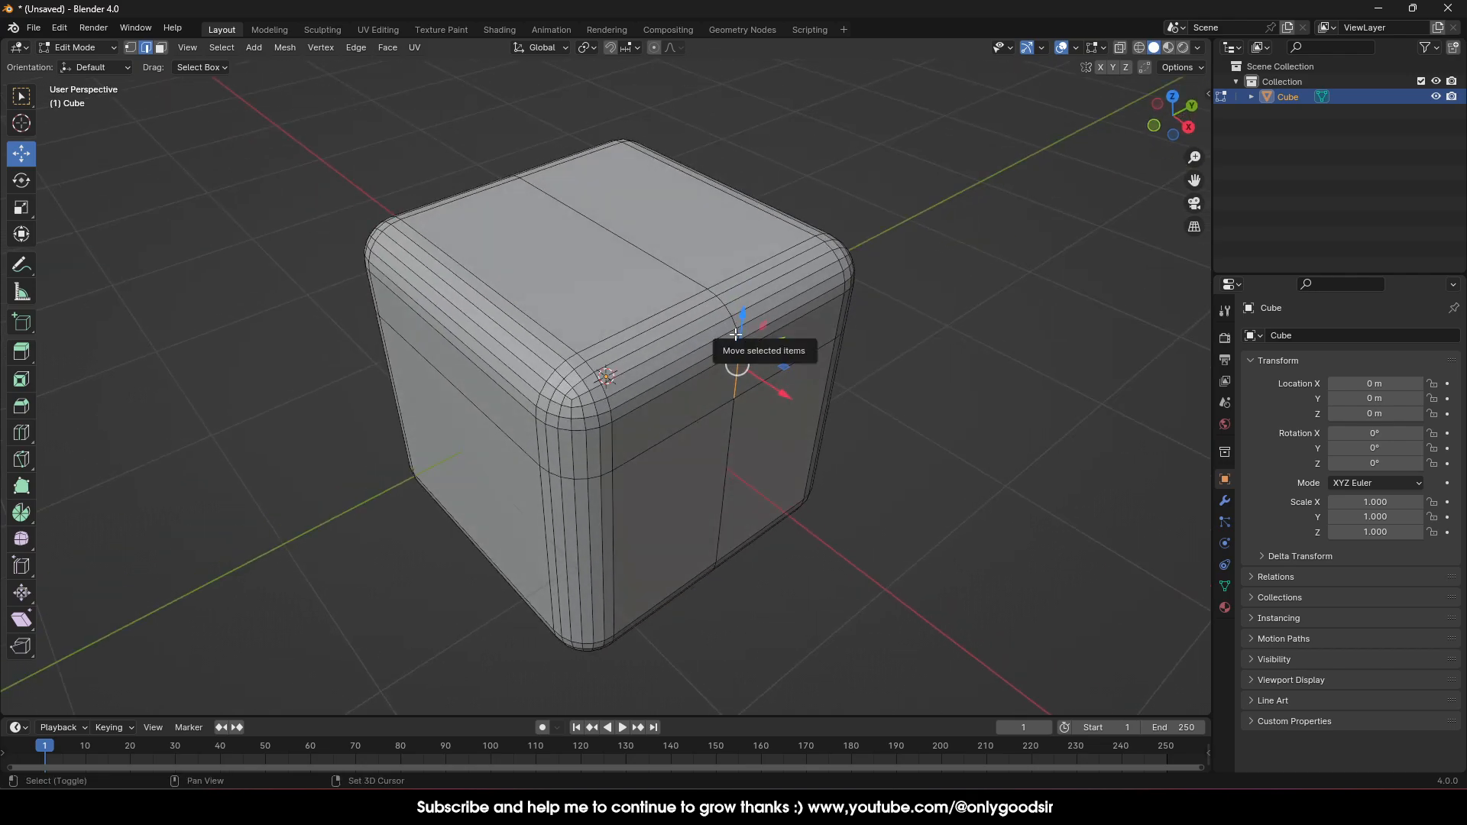
{"action": "left_click_drag", "start_coordinate": [736, 334], "coordinate": [694, 282]}
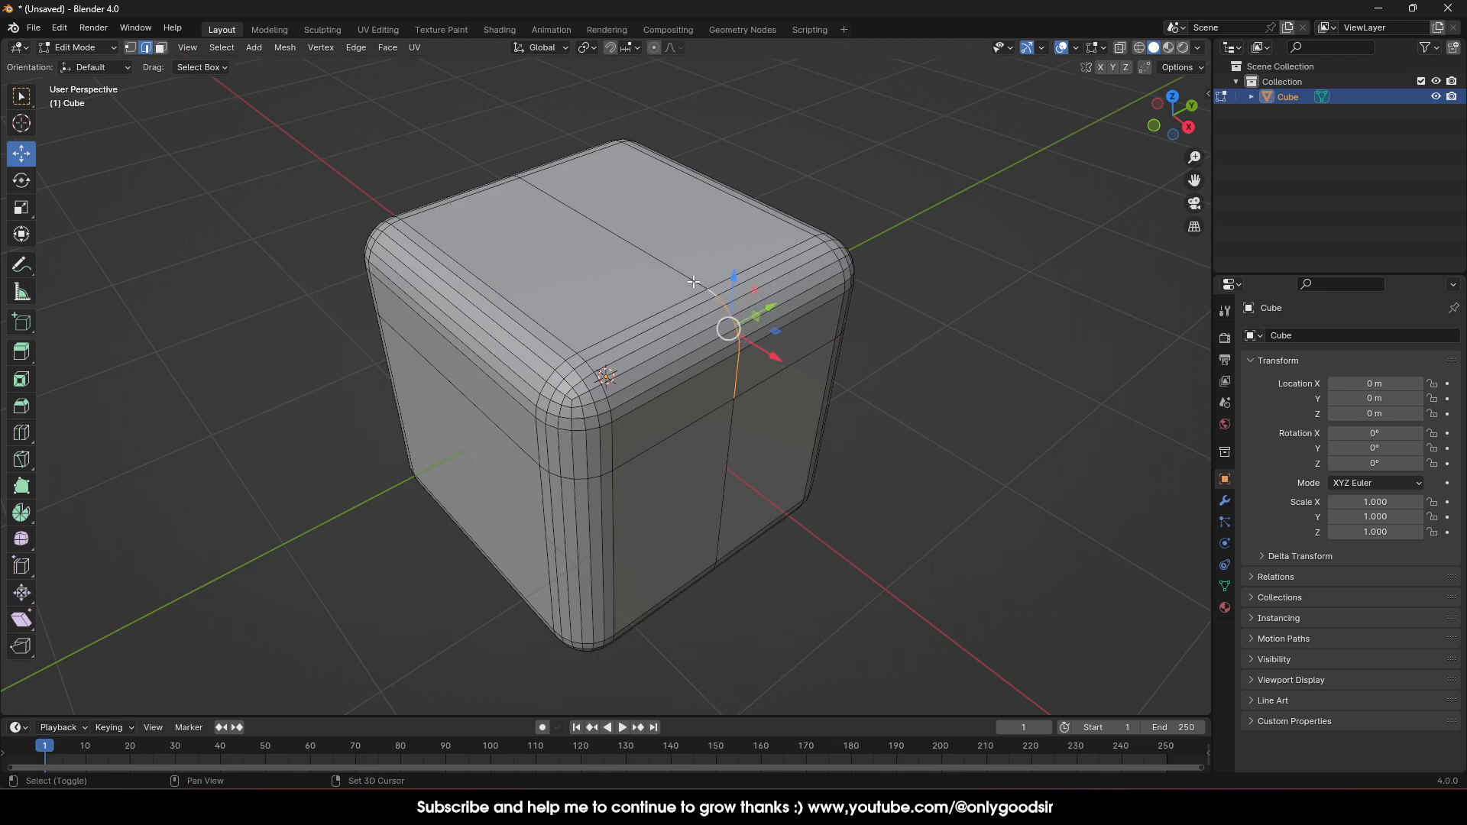
{"action": "left_click", "coordinate": [691, 280], "text": "shift"}
{"action": "middle_click_drag", "start_coordinate": [691, 280], "coordinate": [901, 269]}
{"action": "left_click", "coordinate": [518, 284], "text": "shift"}
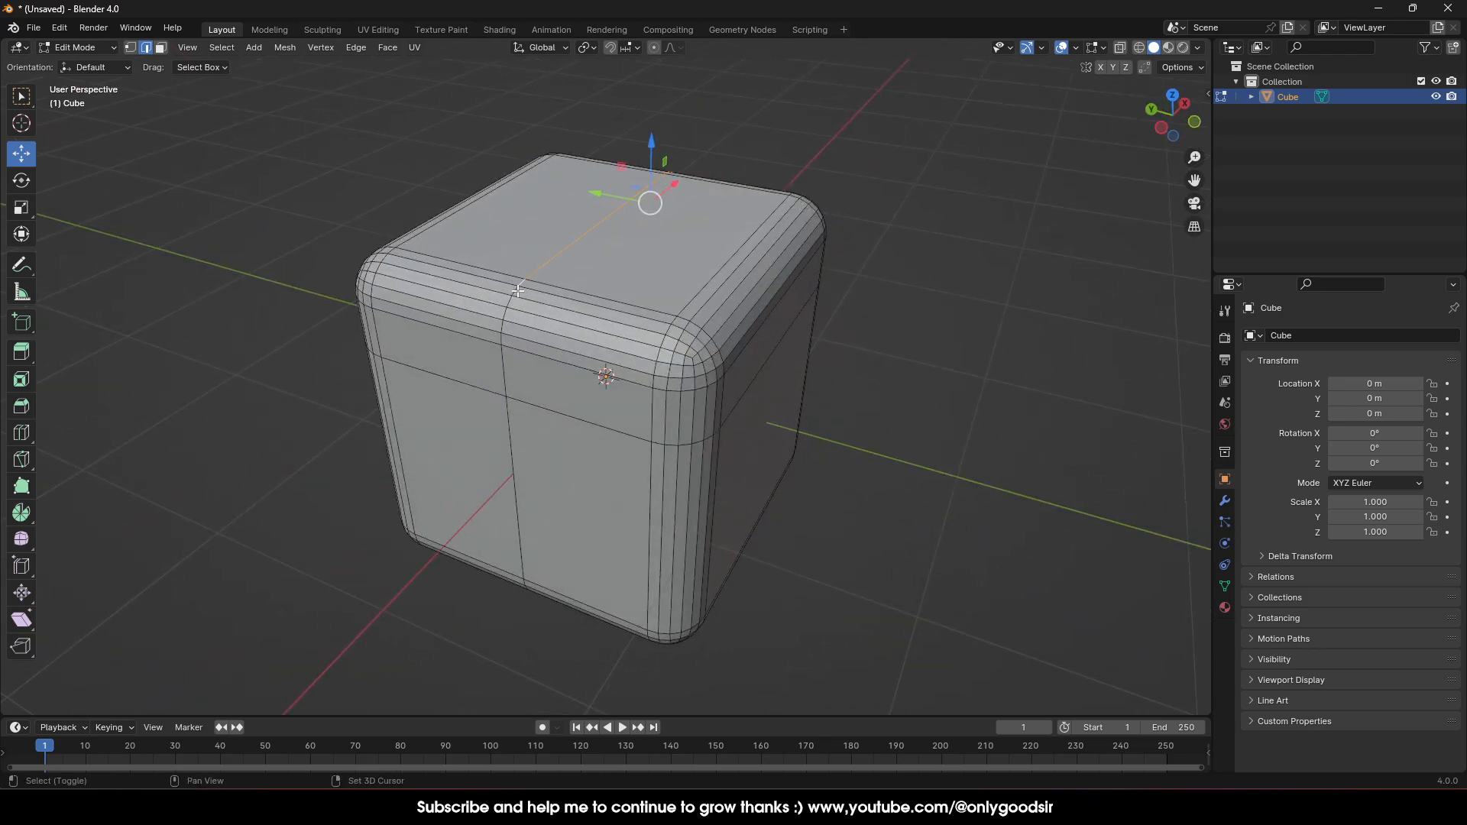
{"action": "left_click", "coordinate": [517, 291], "text": "shift"}
{"action": "left_click", "coordinate": [510, 303], "text": "shift"}
{"action": "left_click", "coordinate": [507, 315], "text": "shift"}
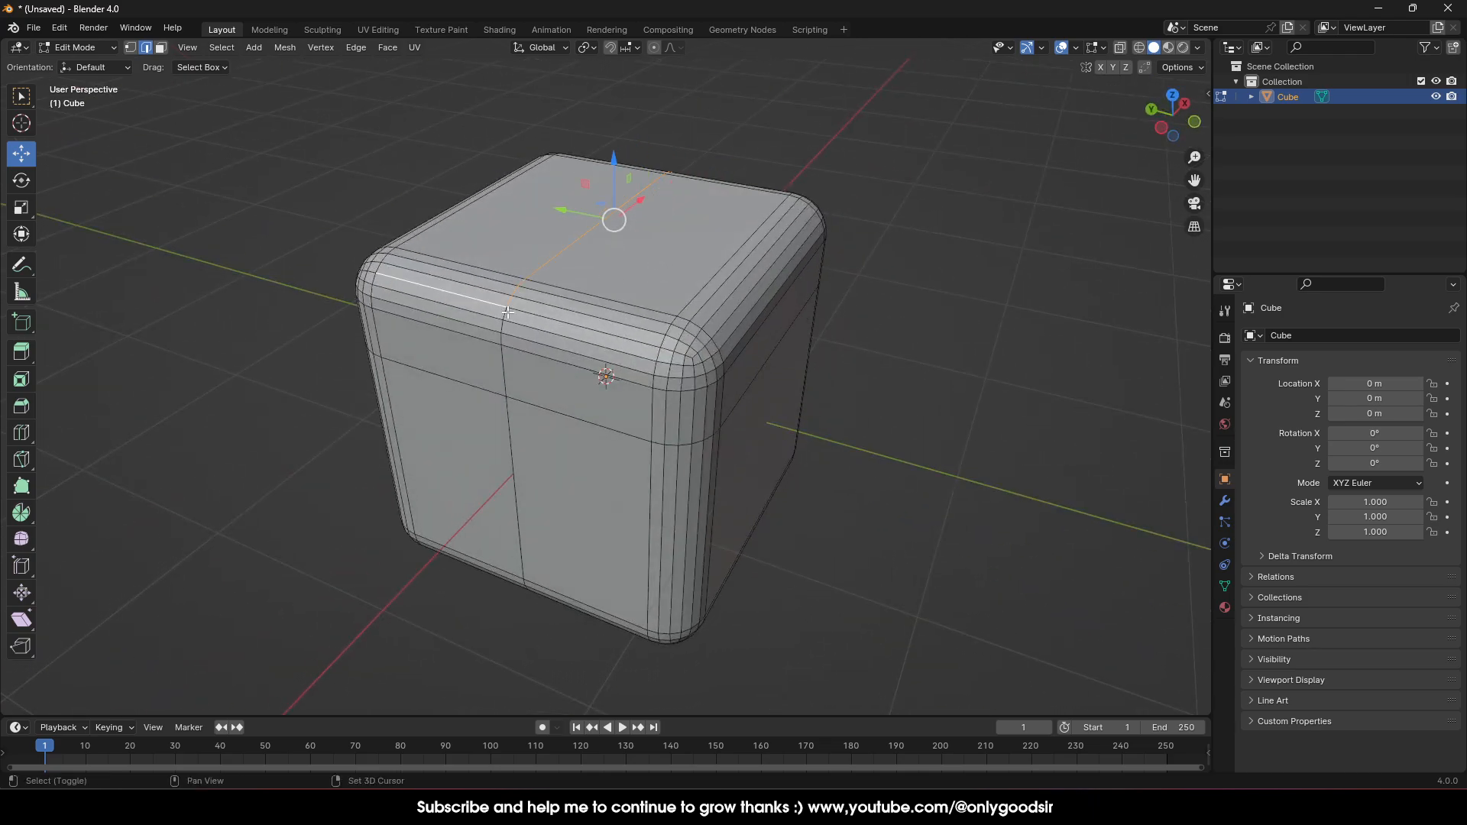
{"action": "left_click", "coordinate": [502, 307], "text": "shift"}
{"action": "left_click", "coordinate": [504, 319], "text": "shift"}
{"action": "left_click", "coordinate": [502, 342], "text": "shift"}
{"action": "left_click", "coordinate": [502, 357], "text": "shift"}
{"action": "middle_click_drag", "start_coordinate": [502, 357], "coordinate": [482, 313]}
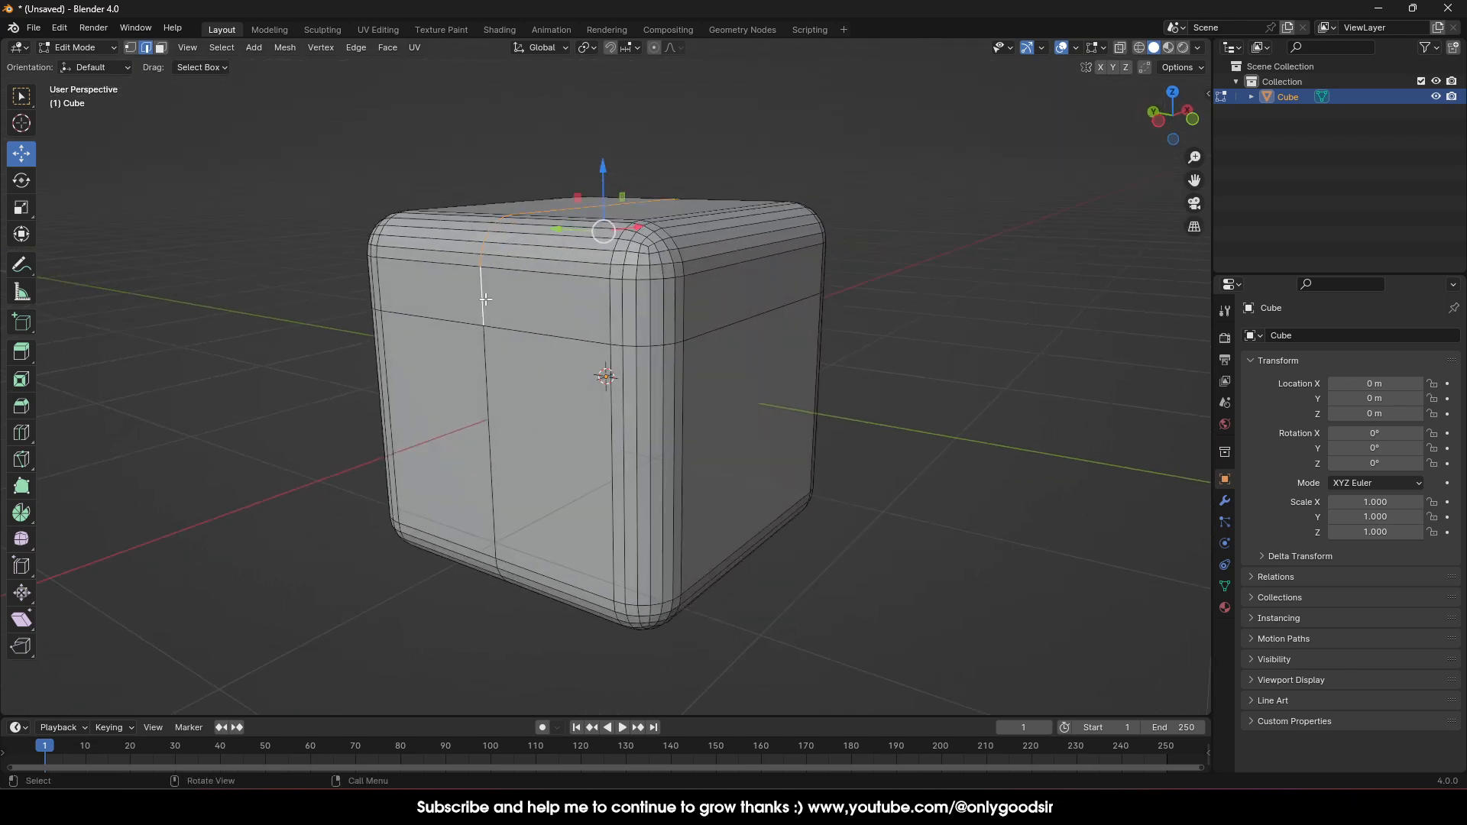
{"action": "key", "text": "ctrl+e"}
{"action": "mouse_move", "coordinate": [431, 660]}
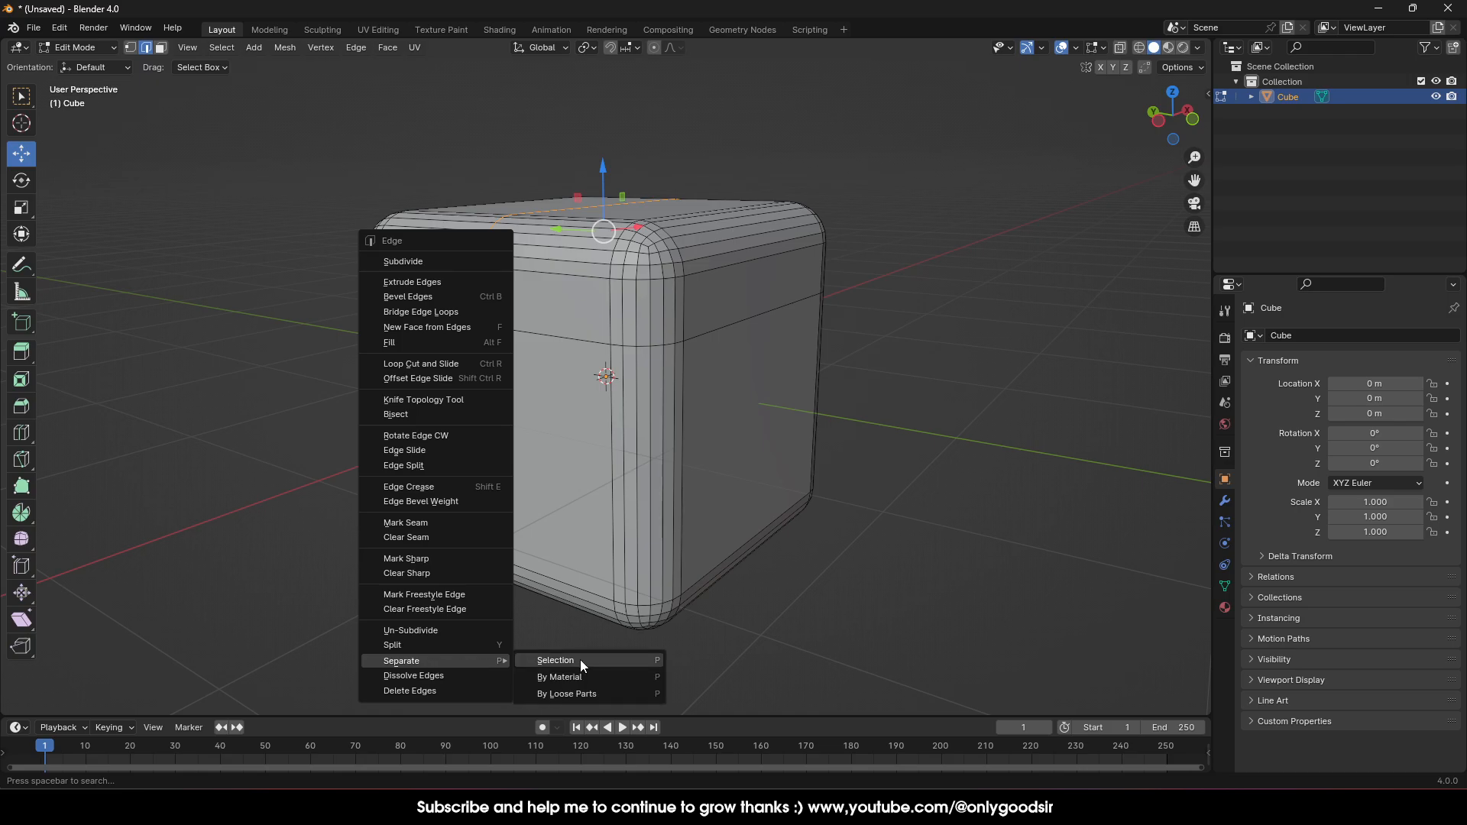
{"action": "left_click", "coordinate": [580, 659]}
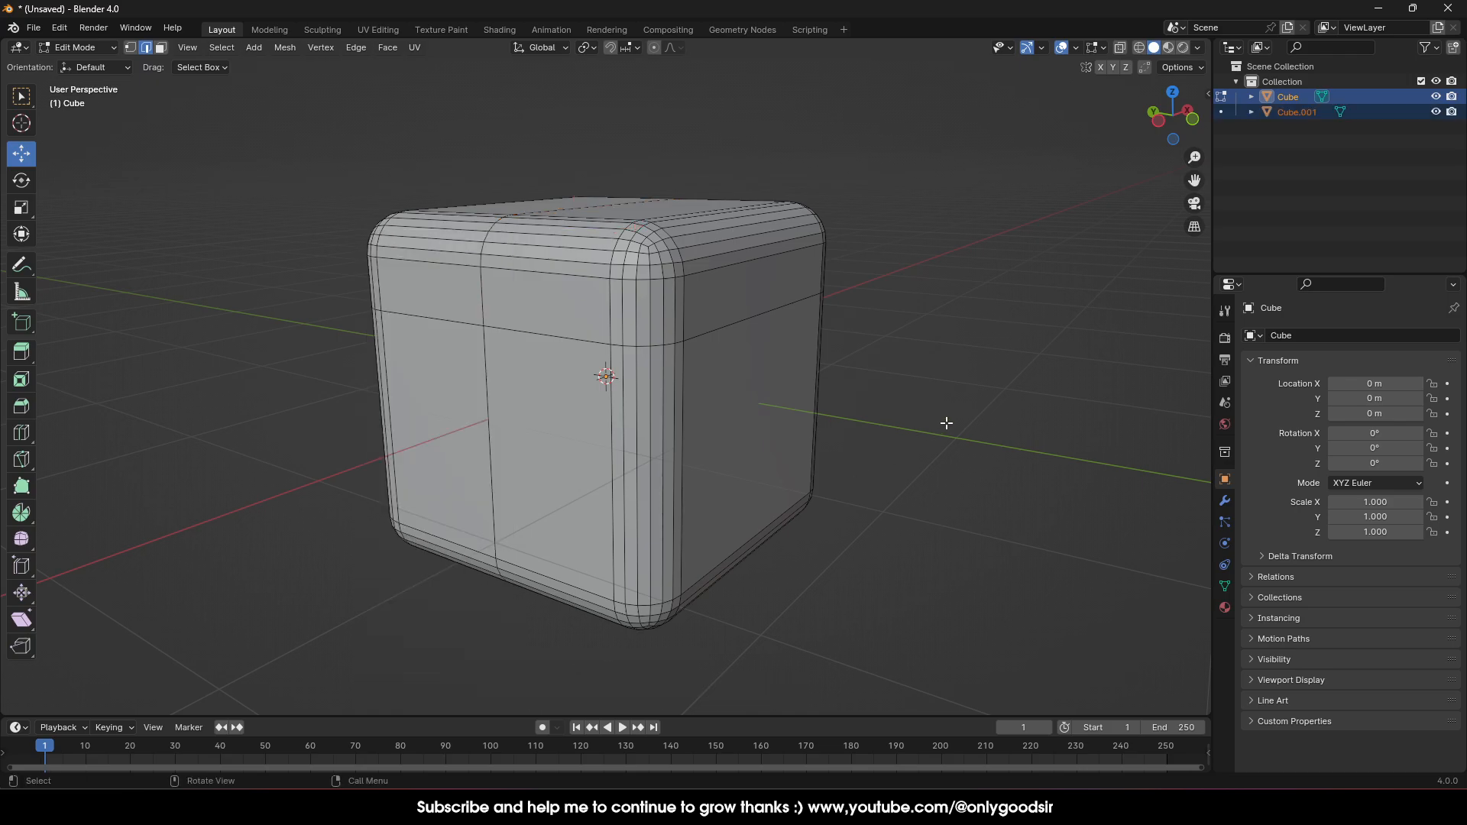
Rename the separated edge object as RIB_LID.
{"action": "left_click", "coordinate": [1299, 114]}
{"action": "double_click", "coordinate": [1297, 112]}
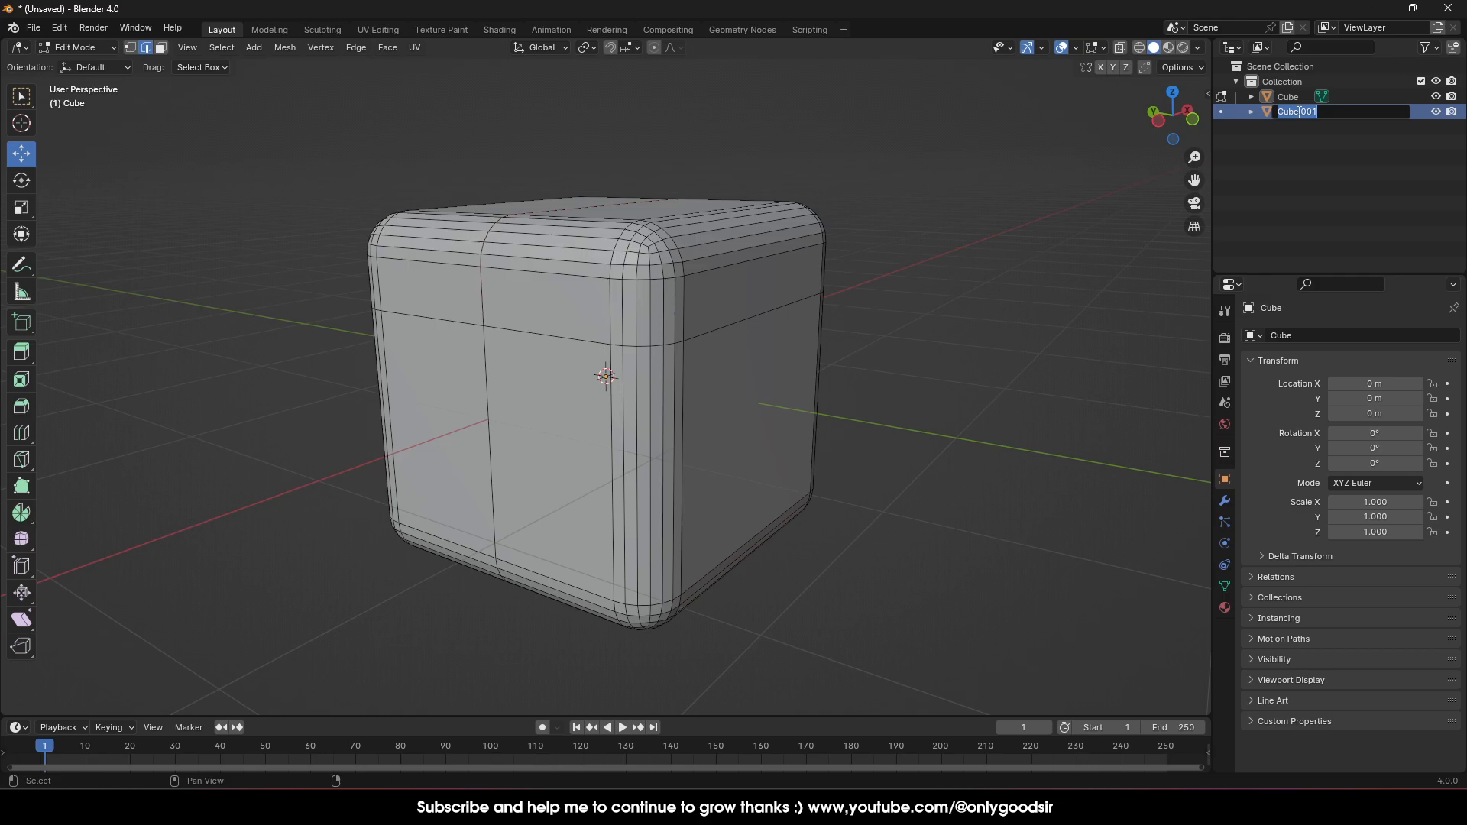
{"action": "type", "text": "RIB_LID"}
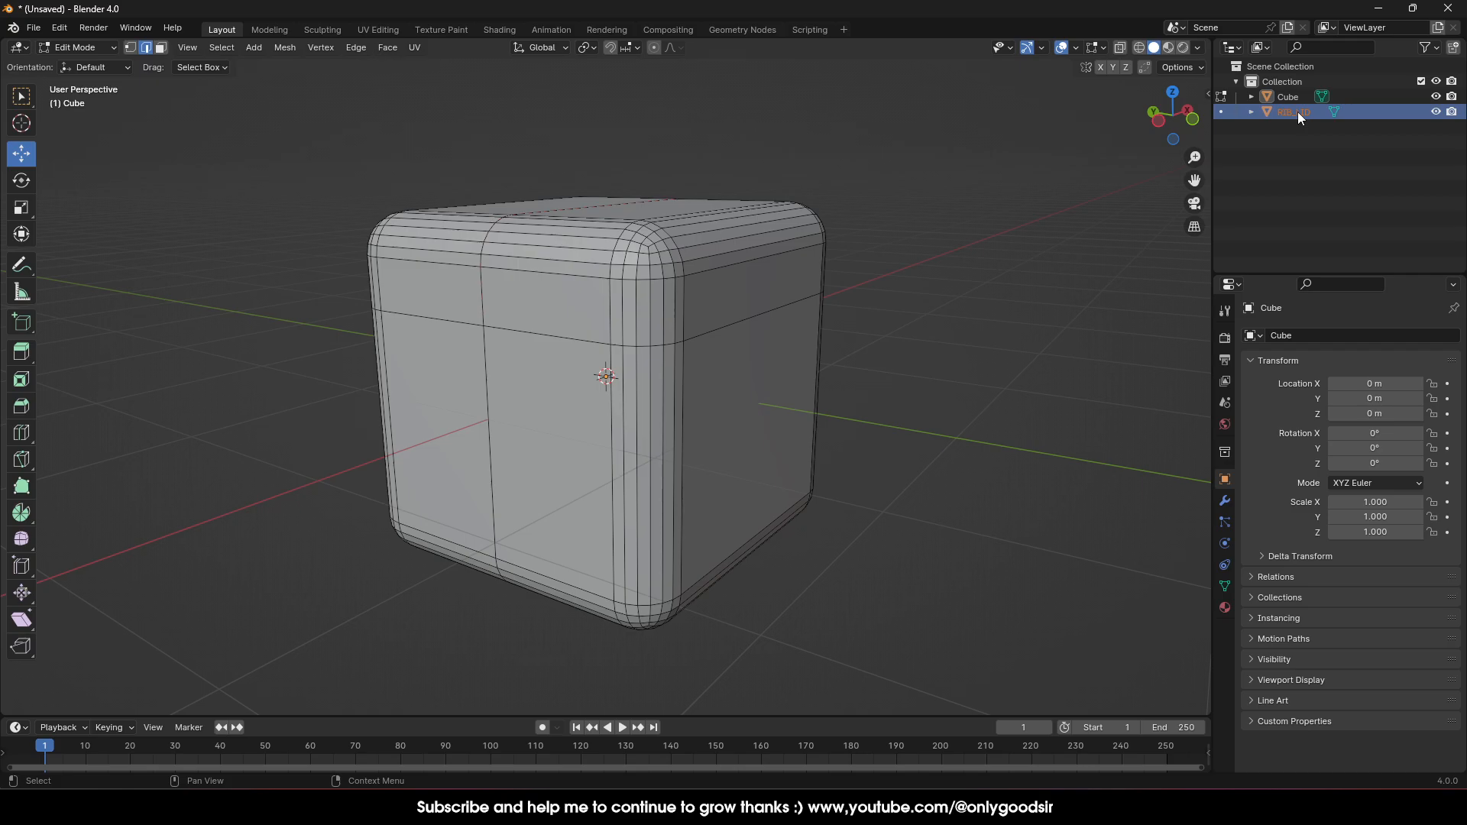
{"action": "key", "text": "Return"}
Separate the vertical centre loop's edges below the horizontal loop, running under the cube's bottom, into their own object.
{"action": "middle_click_drag", "start_coordinate": [605, 307], "coordinate": [526, 356]}
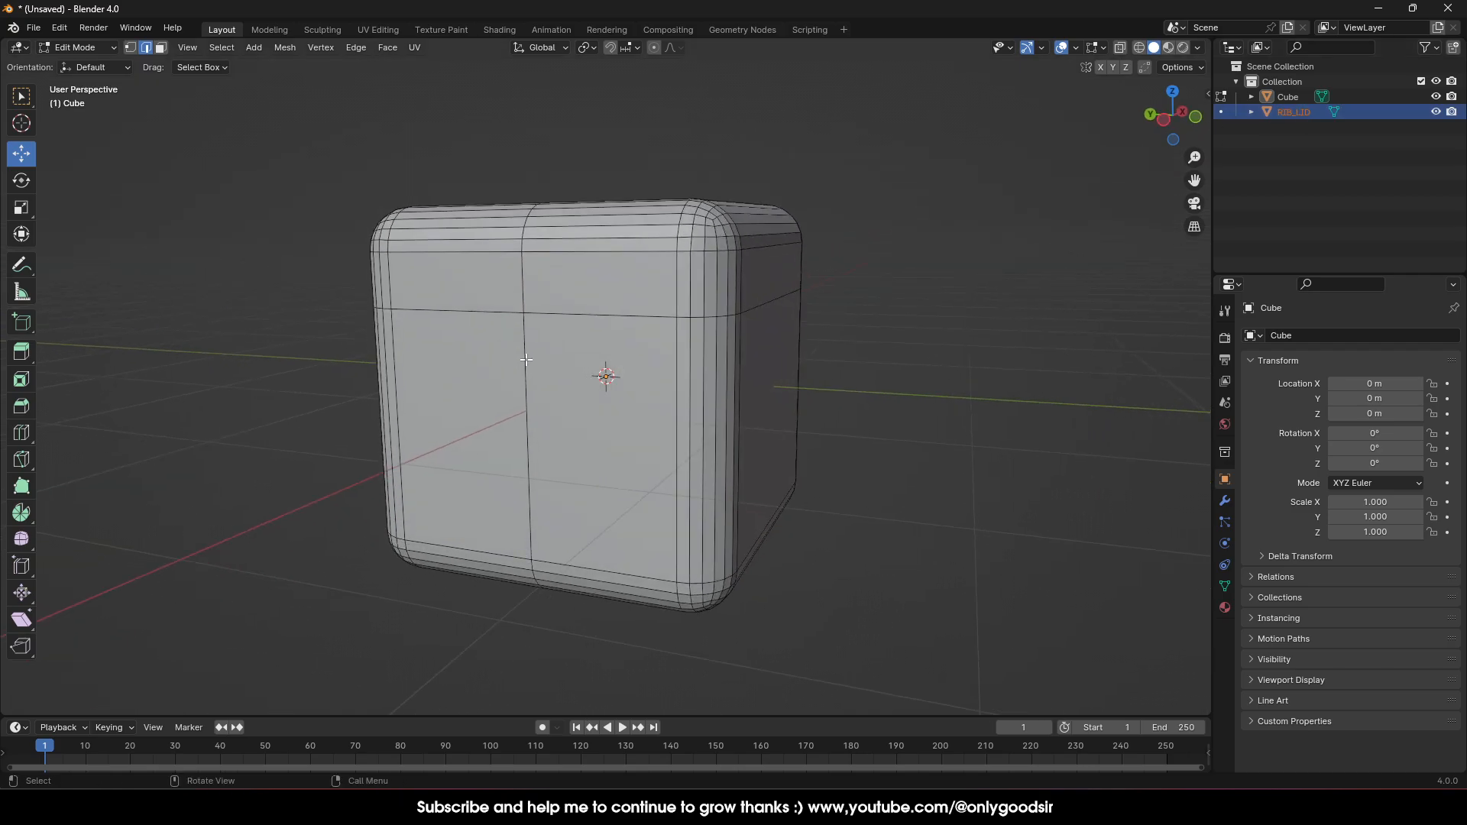
{"action": "left_click", "coordinate": [527, 356]}
{"action": "middle_click_drag", "start_coordinate": [616, 469], "coordinate": [589, 415]}
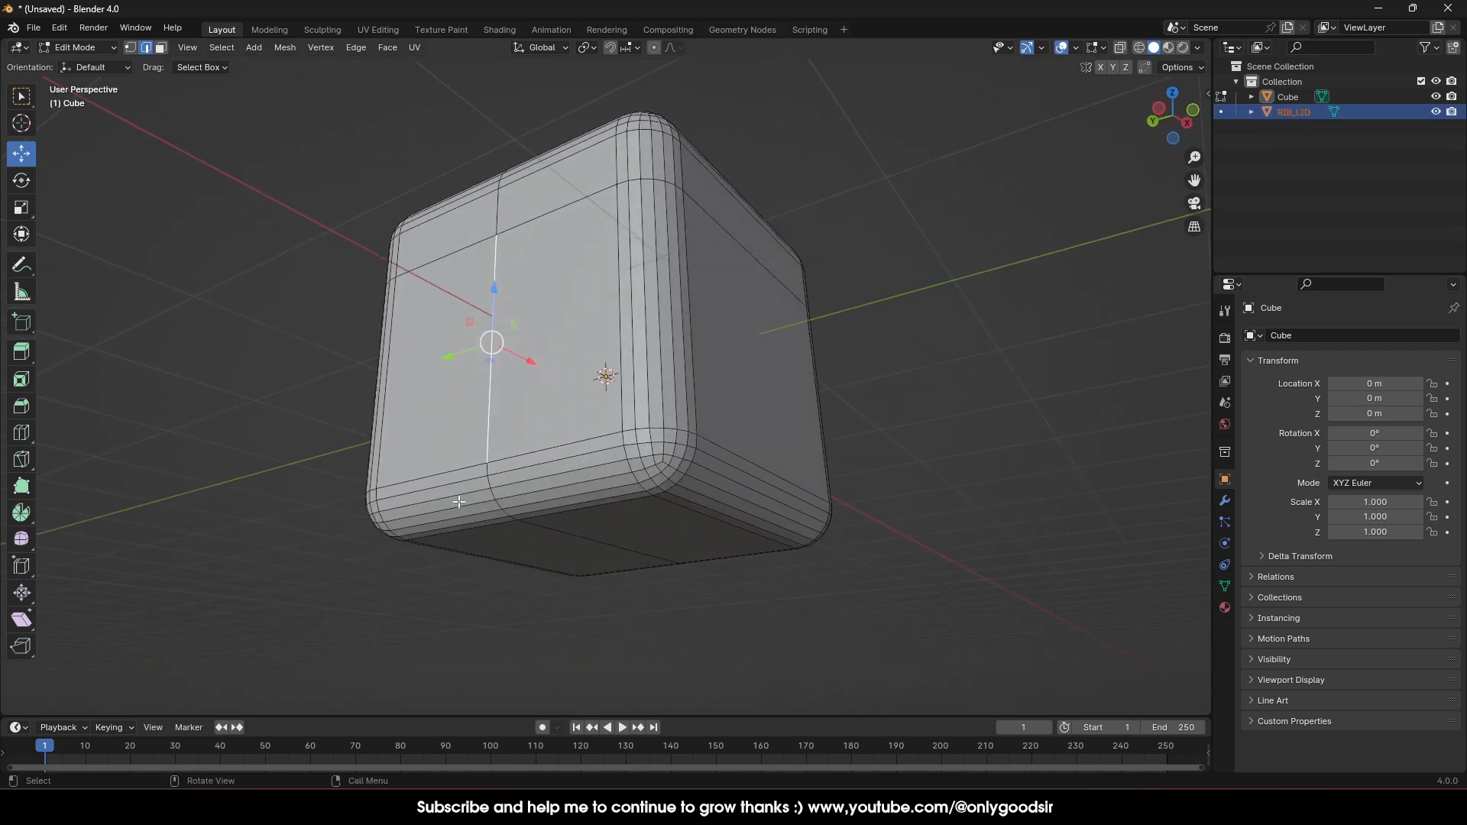
{"action": "left_click", "coordinate": [490, 472], "text": "shift"}
{"action": "left_click", "coordinate": [494, 498], "text": "shift"}
{"action": "left_click", "coordinate": [514, 520], "text": "shift"}
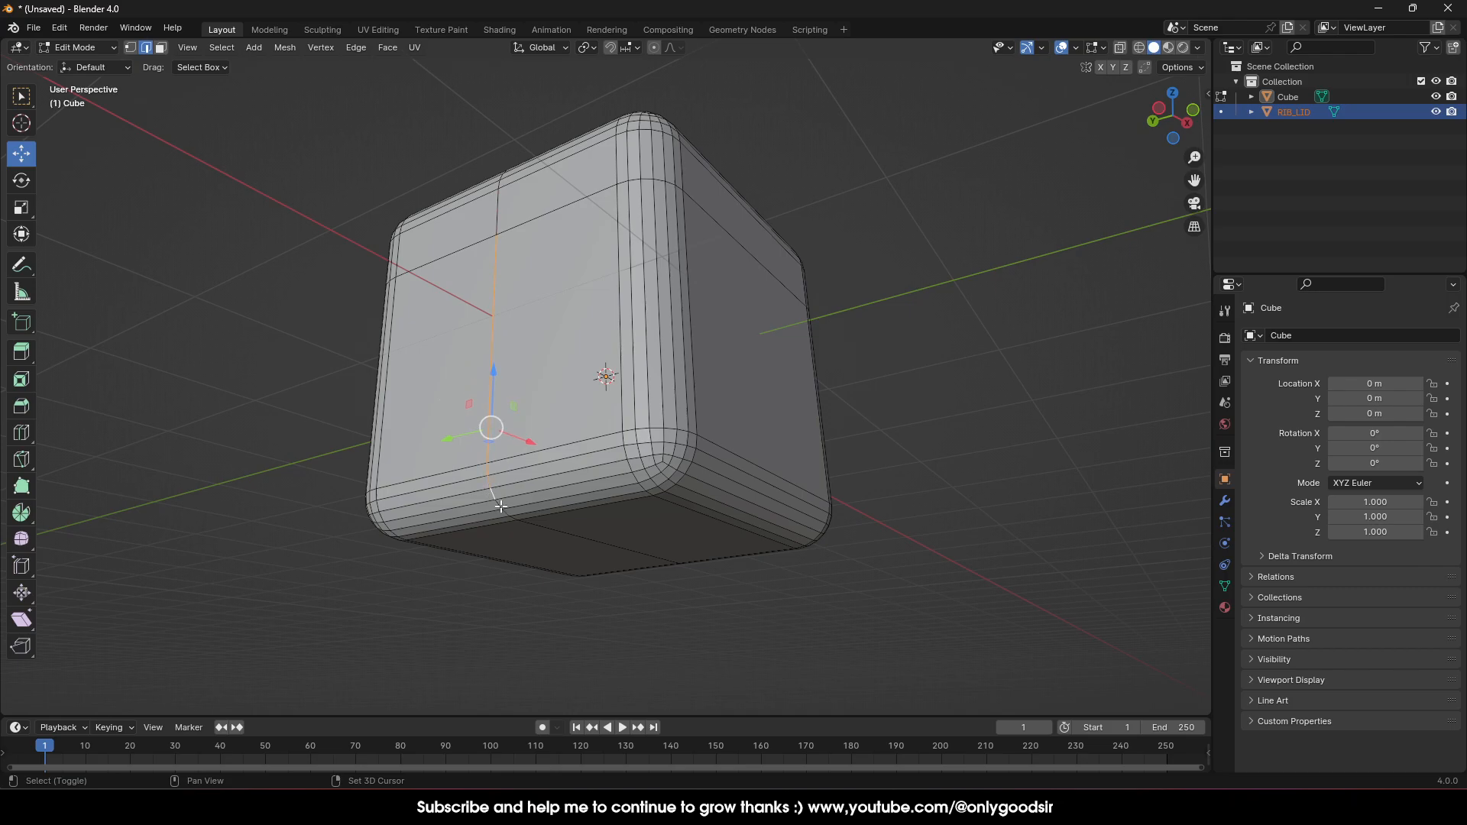
{"action": "left_click", "coordinate": [509, 516], "text": "shift"}
{"action": "left_click", "coordinate": [509, 515], "text": "shift"}
{"action": "middle_click_drag", "start_coordinate": [511, 511], "coordinate": [694, 490]}
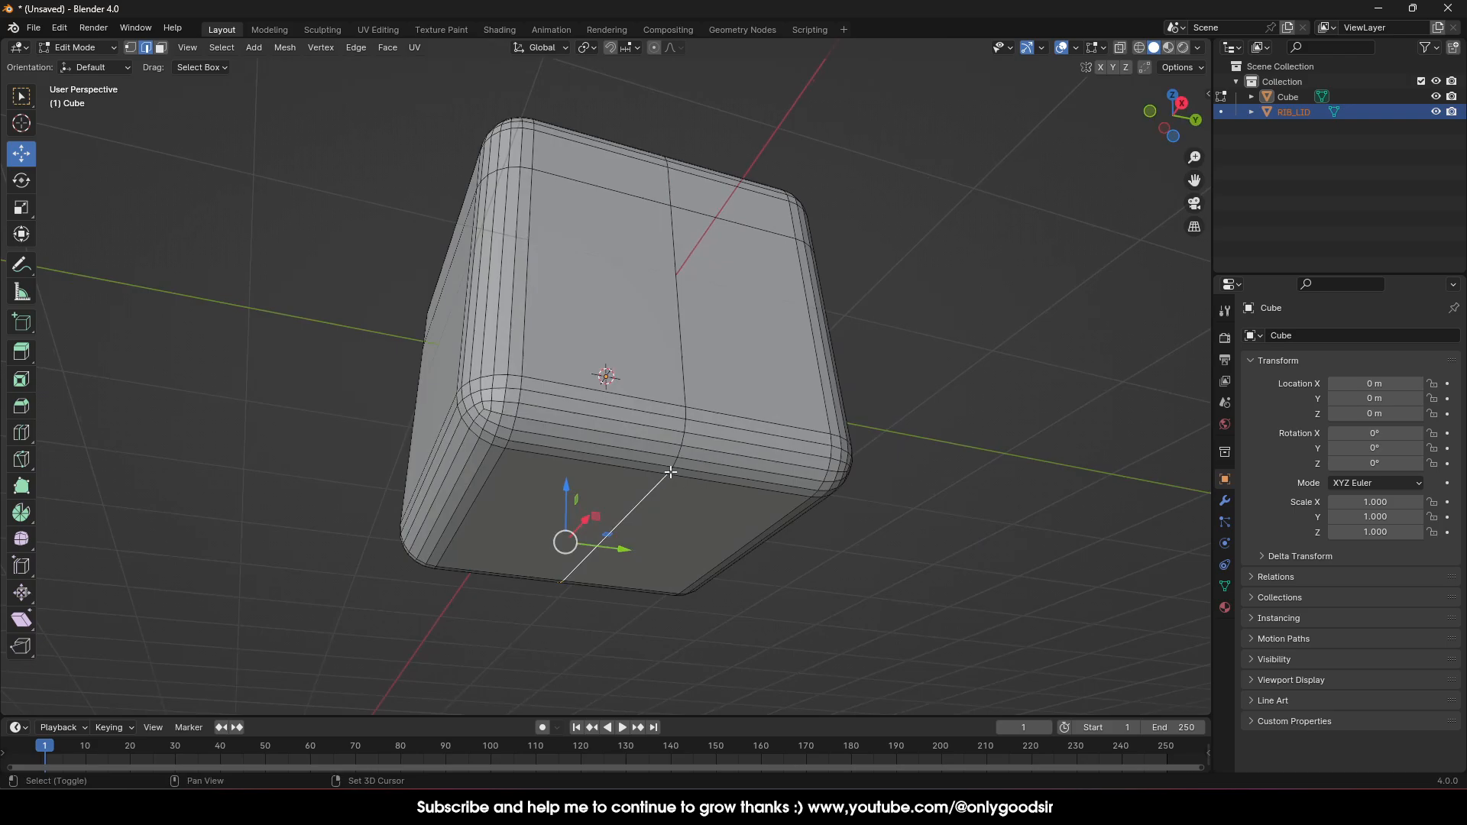
{"action": "left_click", "coordinate": [673, 464], "text": "shift"}
{"action": "left_click", "coordinate": [677, 454], "text": "shift"}
{"action": "left_click", "coordinate": [681, 444], "text": "shift"}
{"action": "left_click", "coordinate": [685, 434], "text": "shift"}
{"action": "left_click", "coordinate": [688, 422], "text": "shift"}
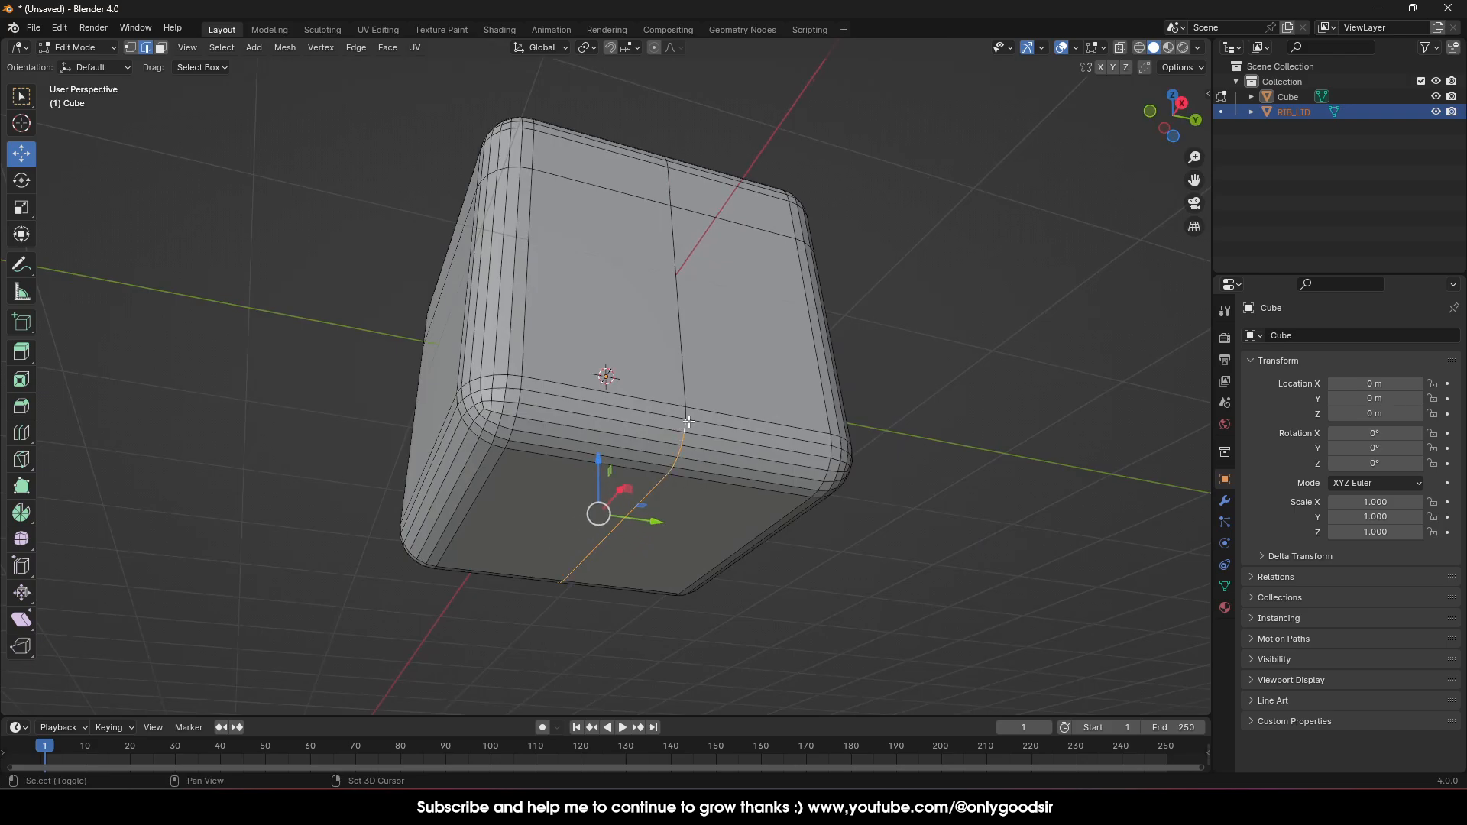
{"action": "left_click", "coordinate": [686, 421], "text": "shift"}
{"action": "left_click", "coordinate": [684, 414], "text": "shift"}
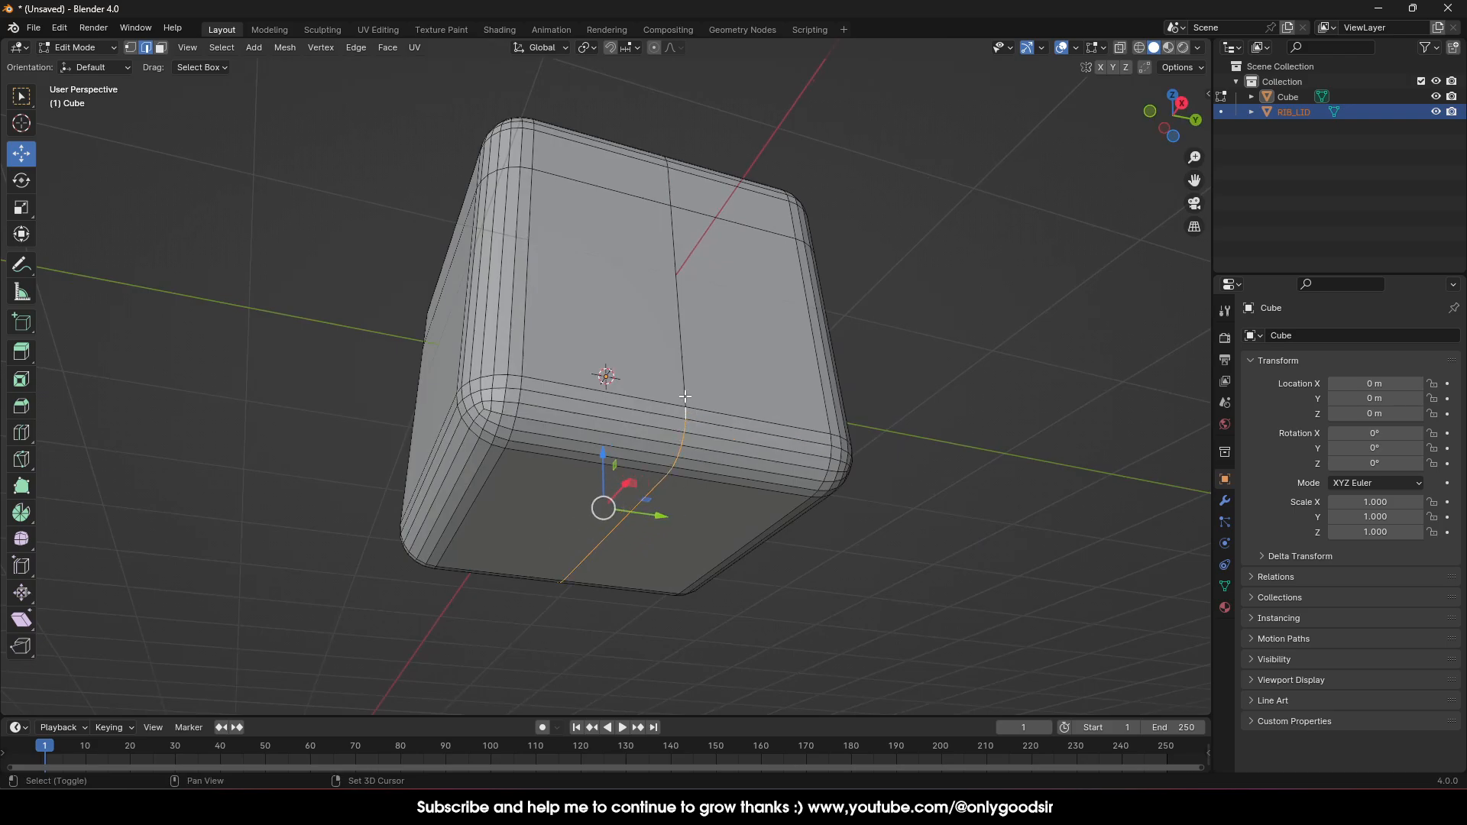
{"action": "left_click", "coordinate": [683, 393], "text": "shift"}
{"action": "middle_click_drag", "start_coordinate": [683, 394], "coordinate": [755, 297]}
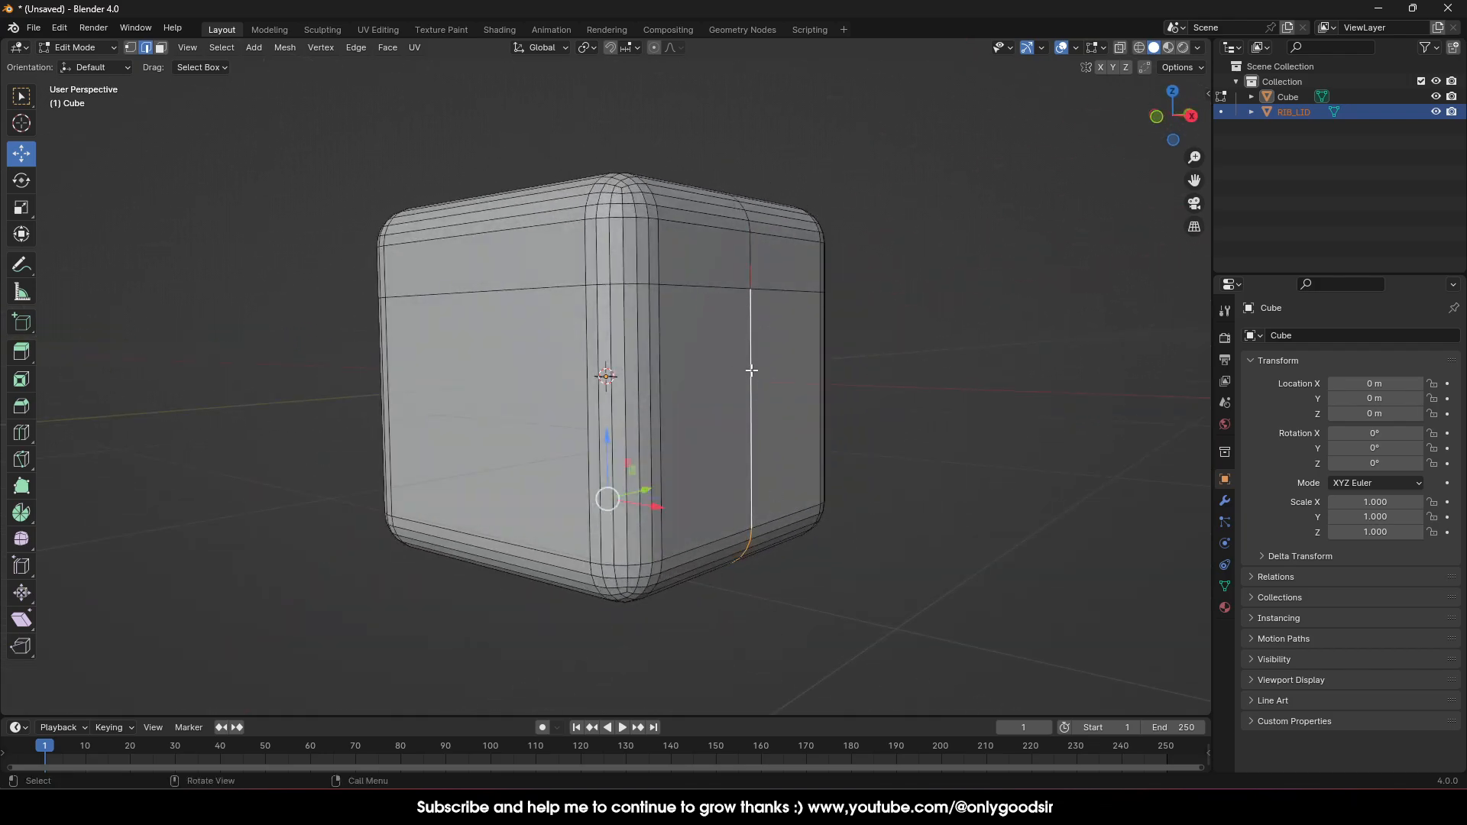
{"action": "left_click", "coordinate": [1286, 96]}
{"action": "key", "text": "ctrl+e"}
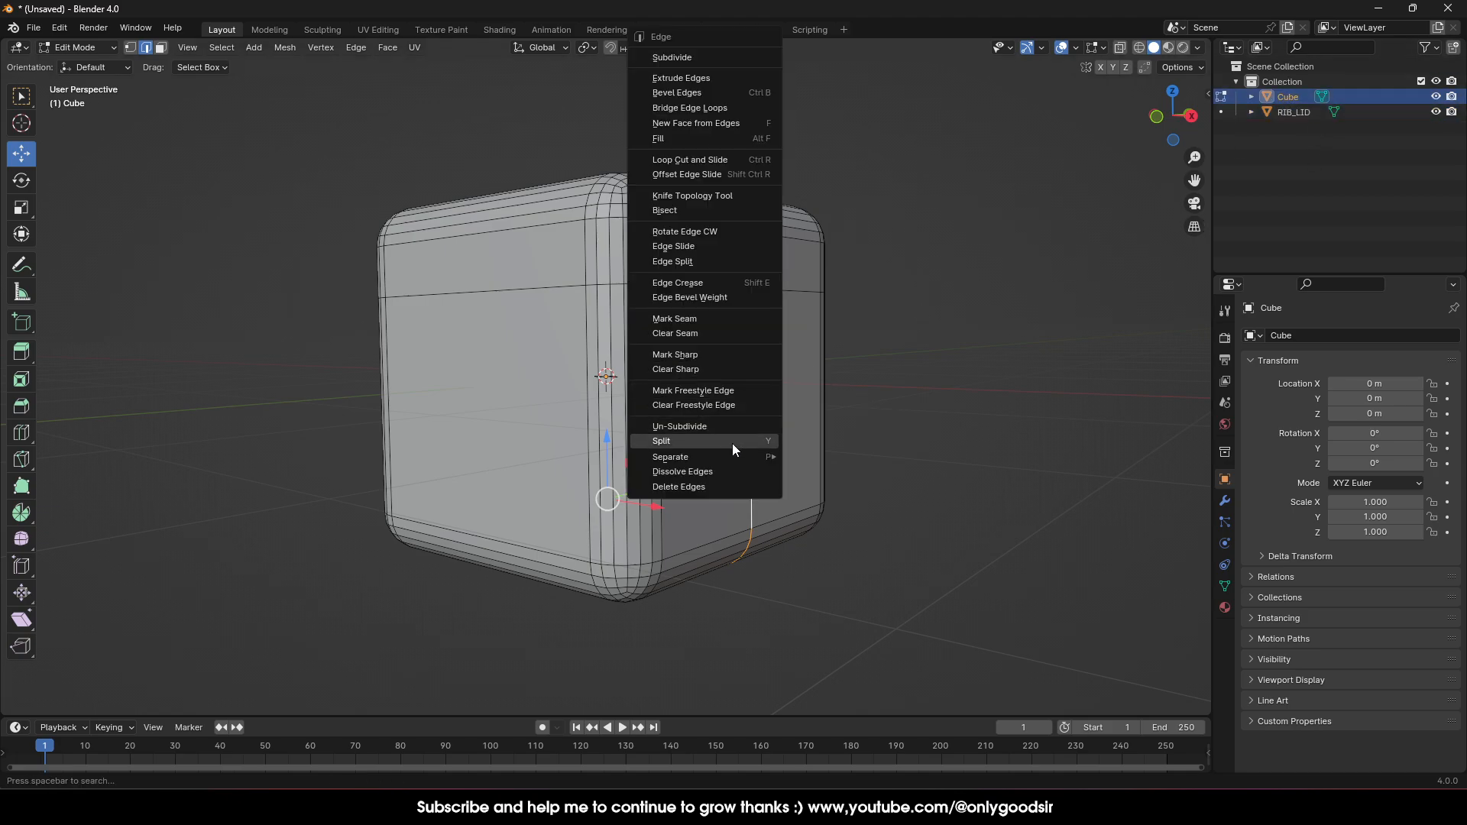
{"action": "mouse_move", "coordinate": [735, 457]}
{"action": "left_click", "coordinate": [824, 458]}
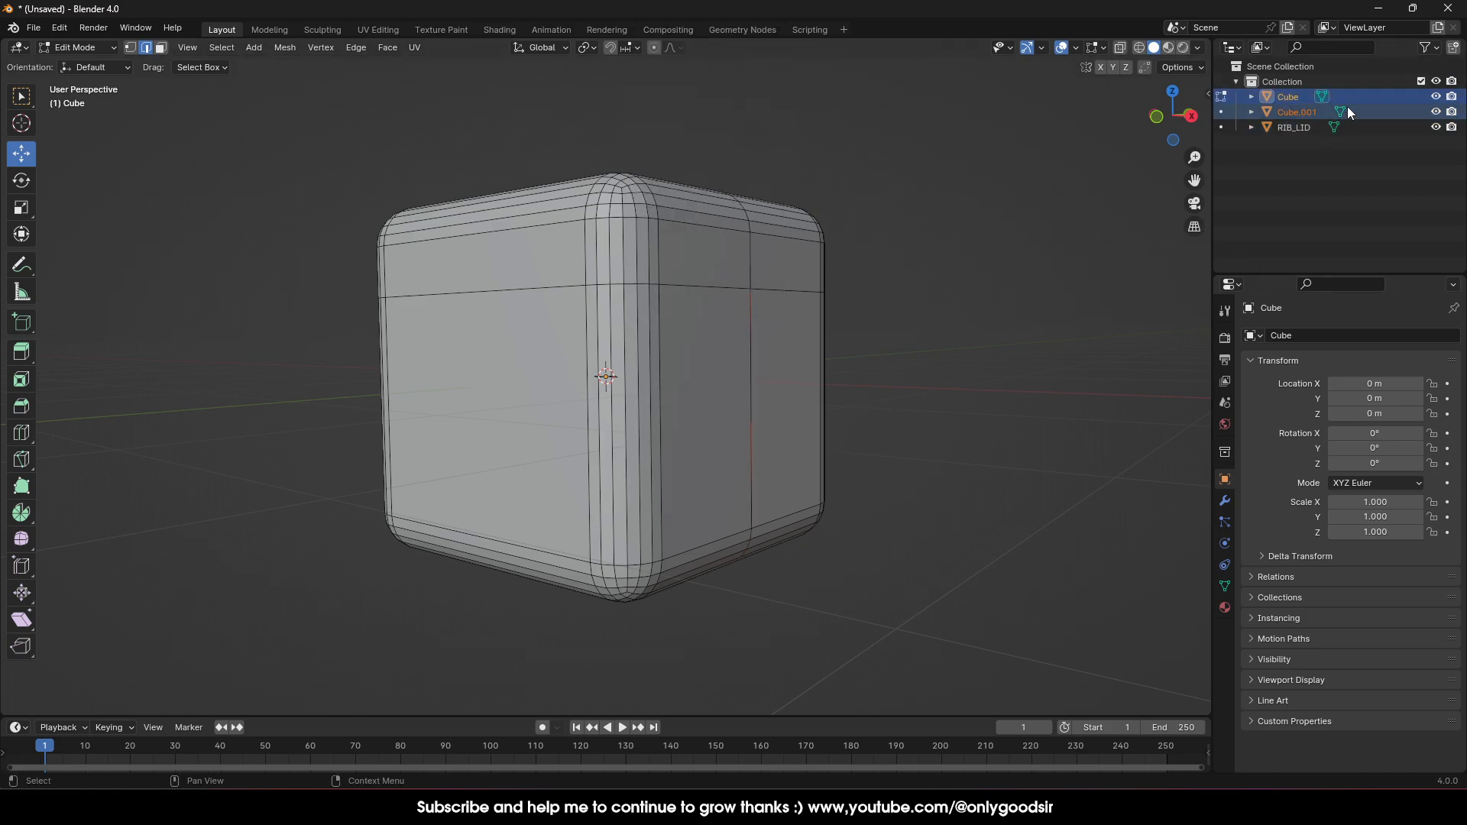
Rename the newly separated edge object as RIB_BOX and hide both RIB_BOX and RIB_LID.
{"action": "left_click", "coordinate": [1296, 112]}
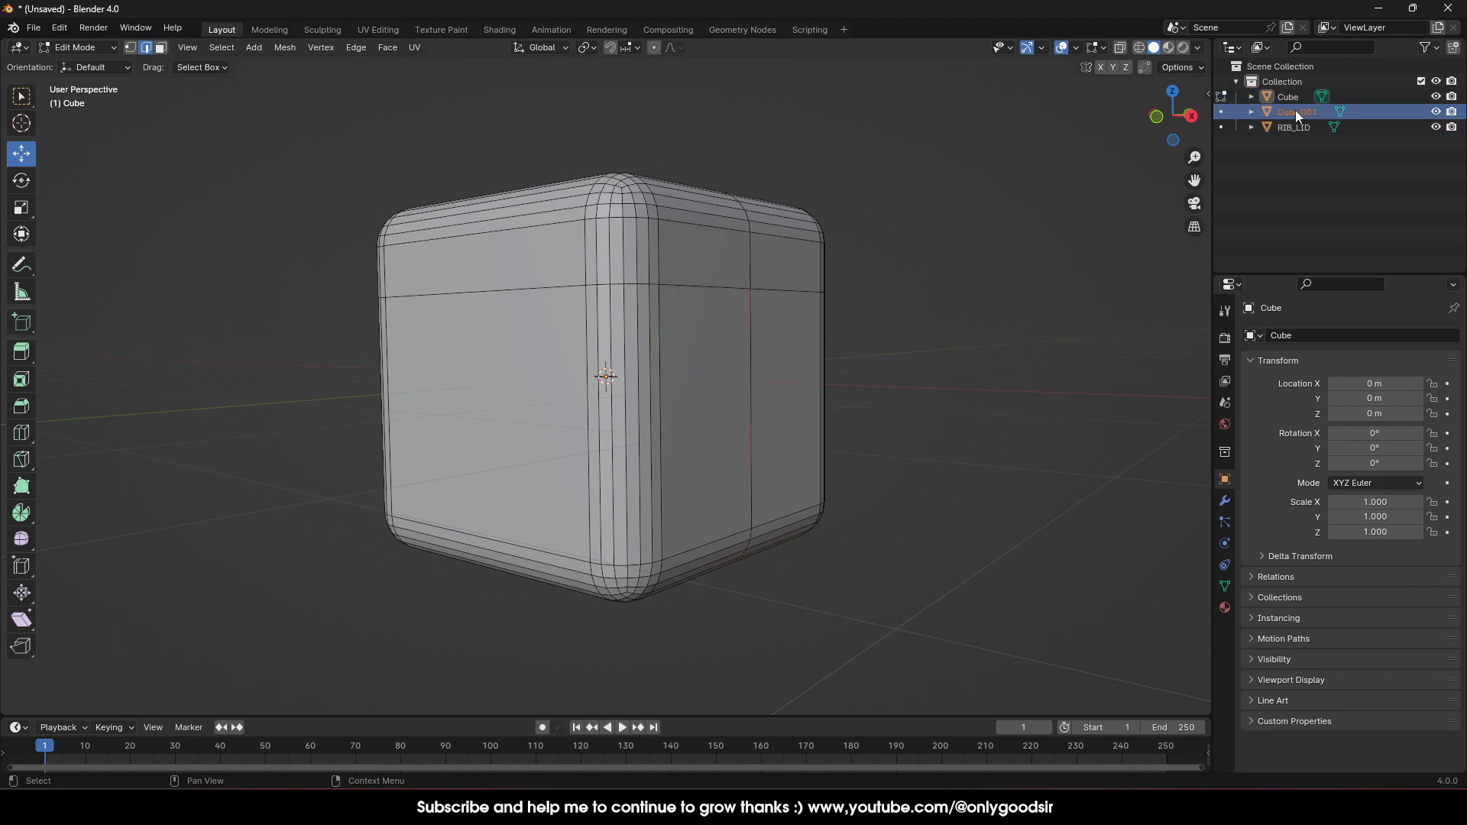
{"action": "double_click", "coordinate": [1295, 110]}
{"action": "type", "text": "RIB"}
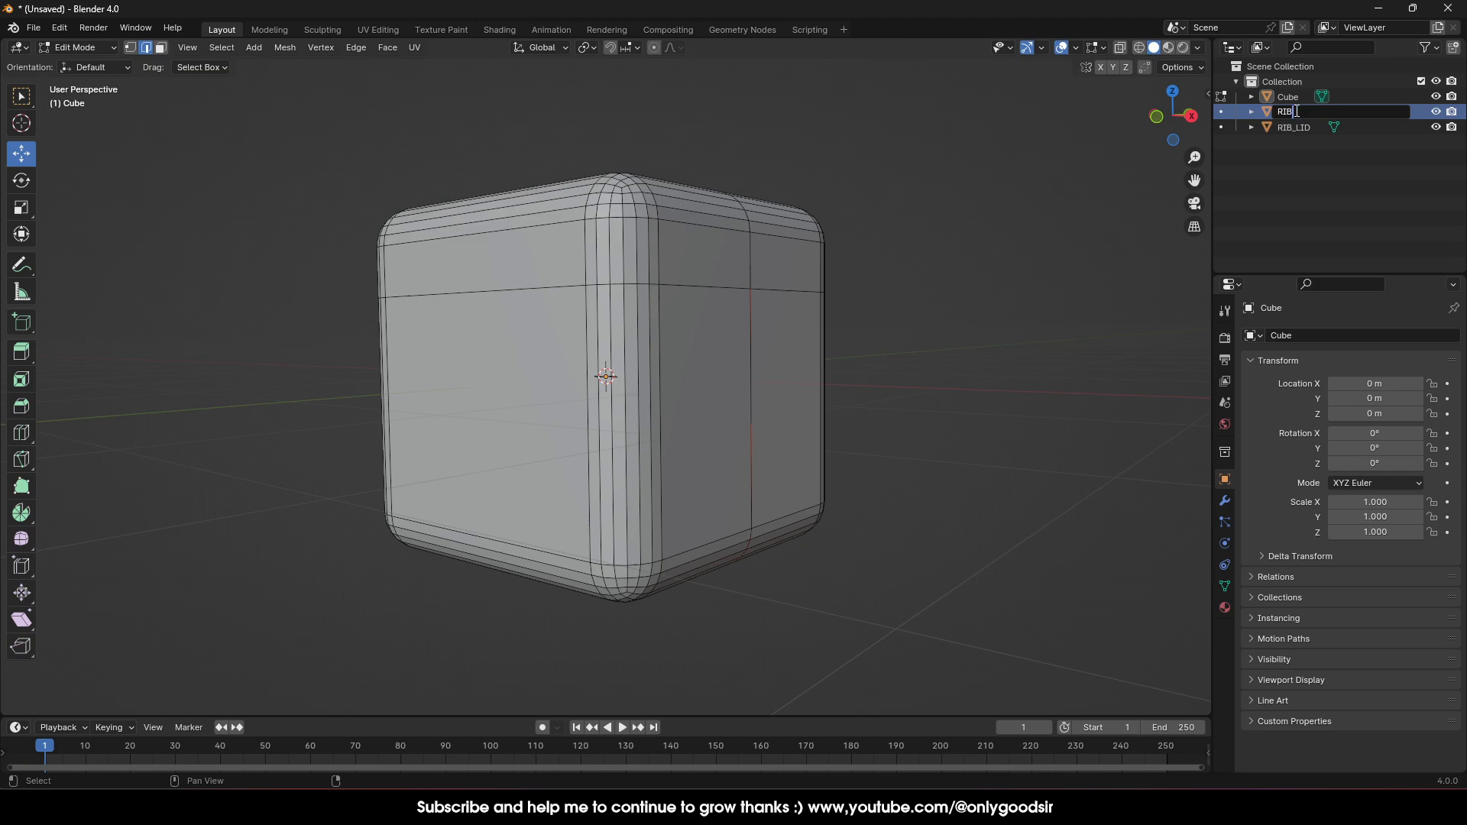
{"action": "type", "text": "_BOX"}
{"action": "key", "text": "Return"}
{"action": "left_click", "coordinate": [1435, 111]}
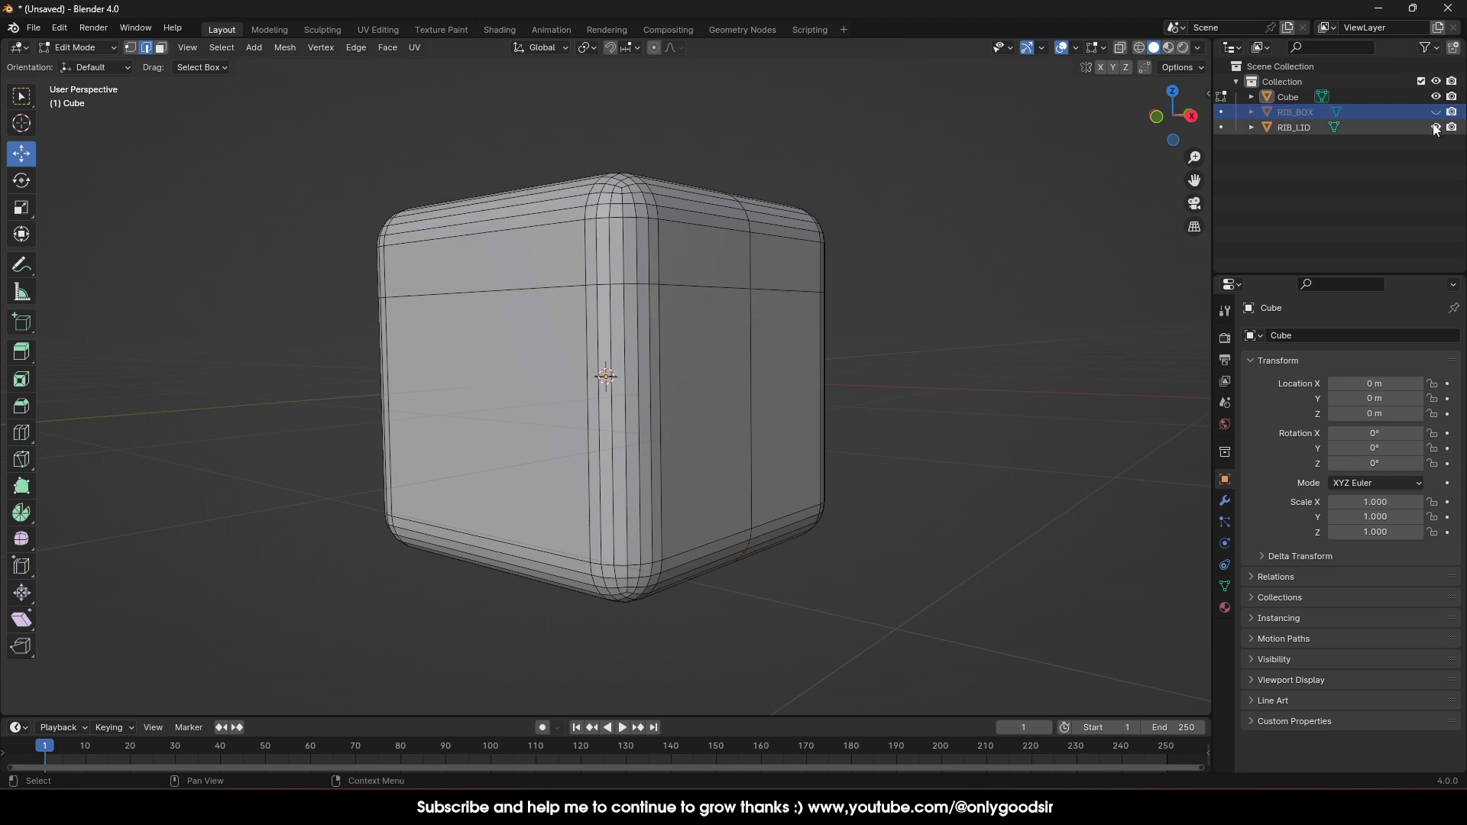
{"action": "left_click", "coordinate": [1435, 127]}
Dissolve the complete vertical centre edge loop on the cube.
{"action": "middle_click_drag", "start_coordinate": [852, 380], "coordinate": [752, 369]}
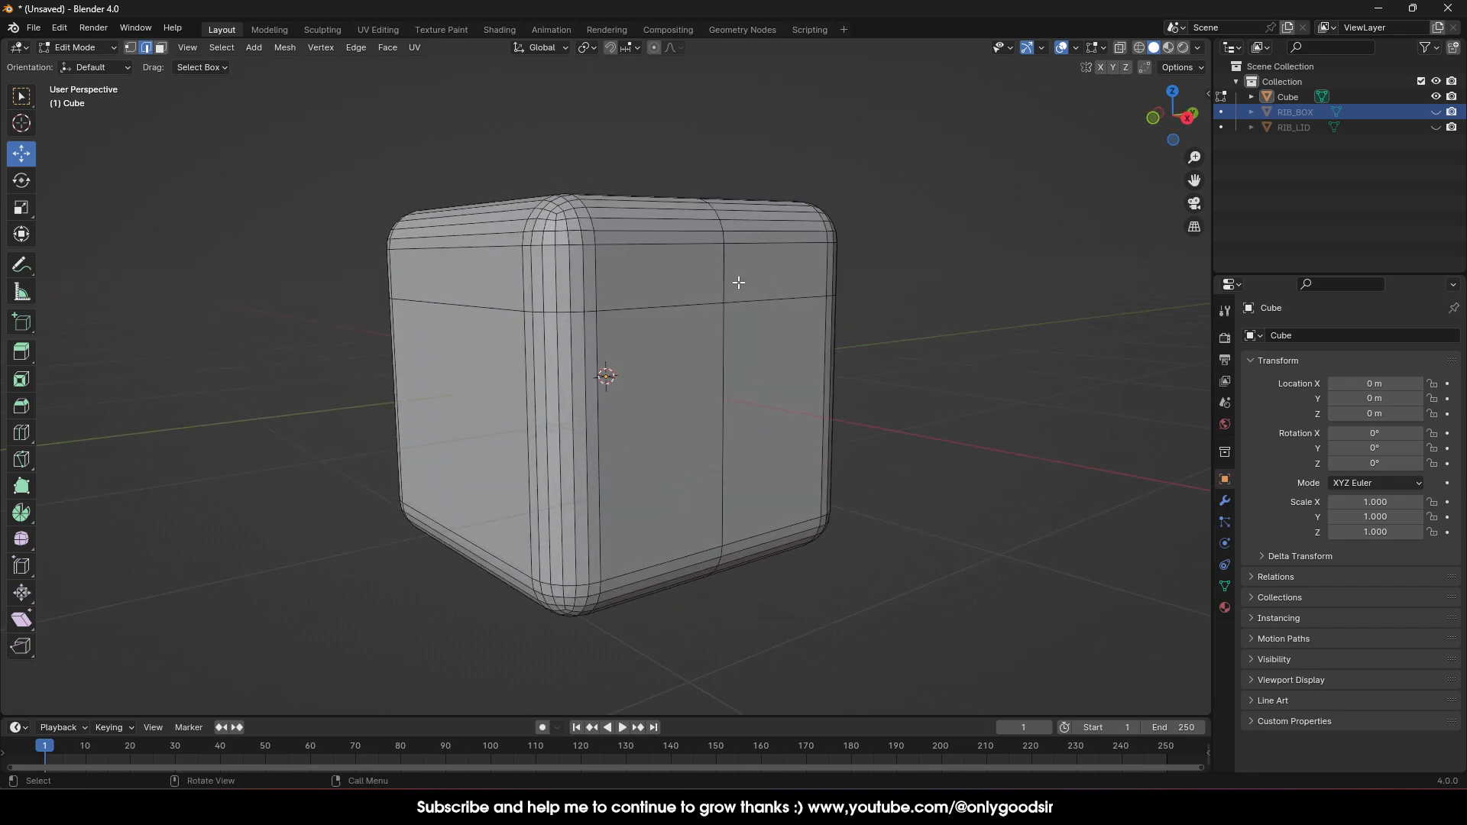
{"action": "left_click", "coordinate": [1290, 99]}
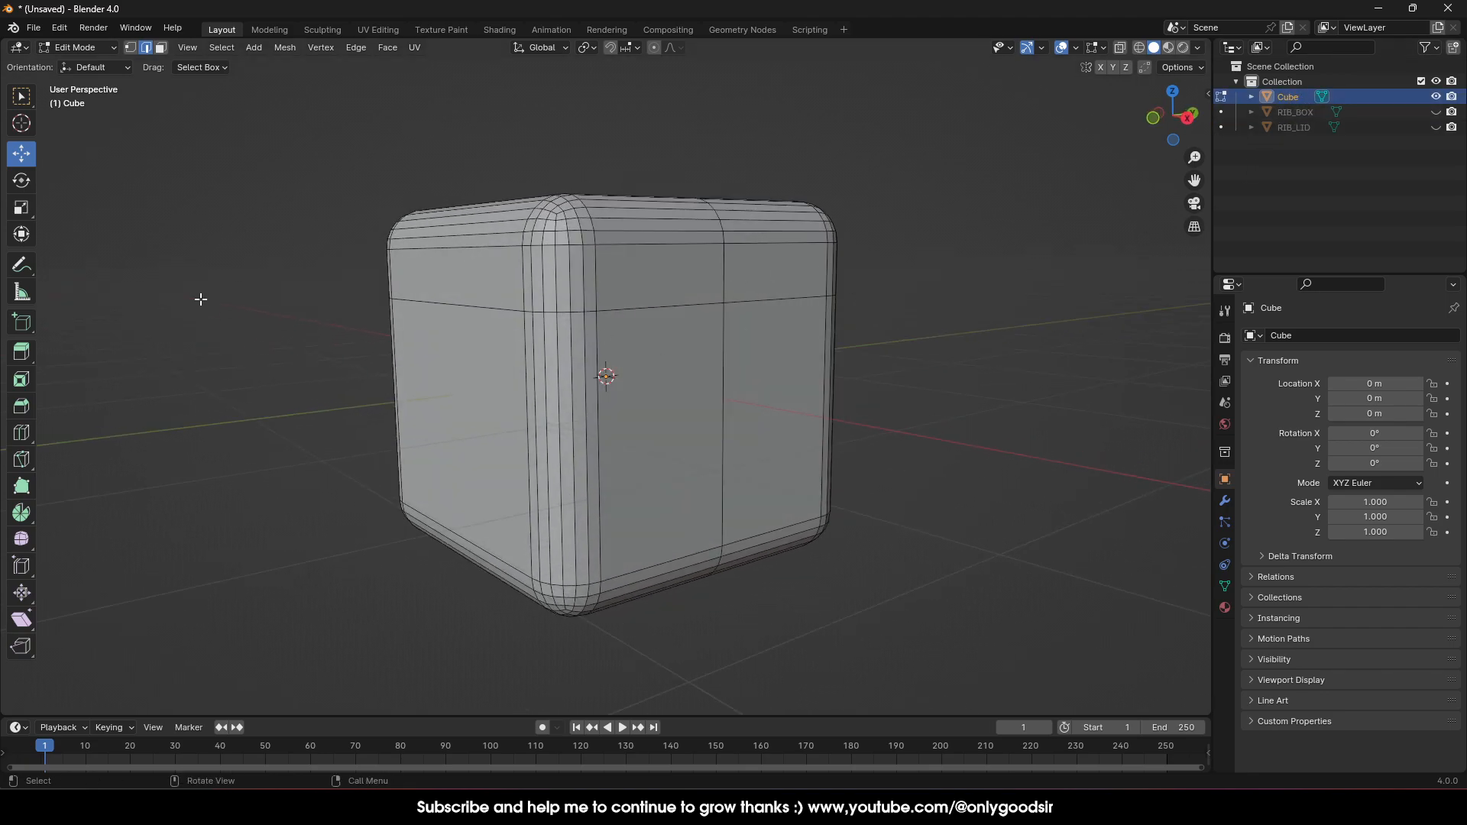
{"action": "left_click", "coordinate": [721, 340]}
{"action": "left_click", "coordinate": [724, 294], "text": "alt"}
{"action": "middle_click_drag", "start_coordinate": [725, 293], "coordinate": [682, 257]}
{"action": "right_click", "coordinate": [729, 332]}
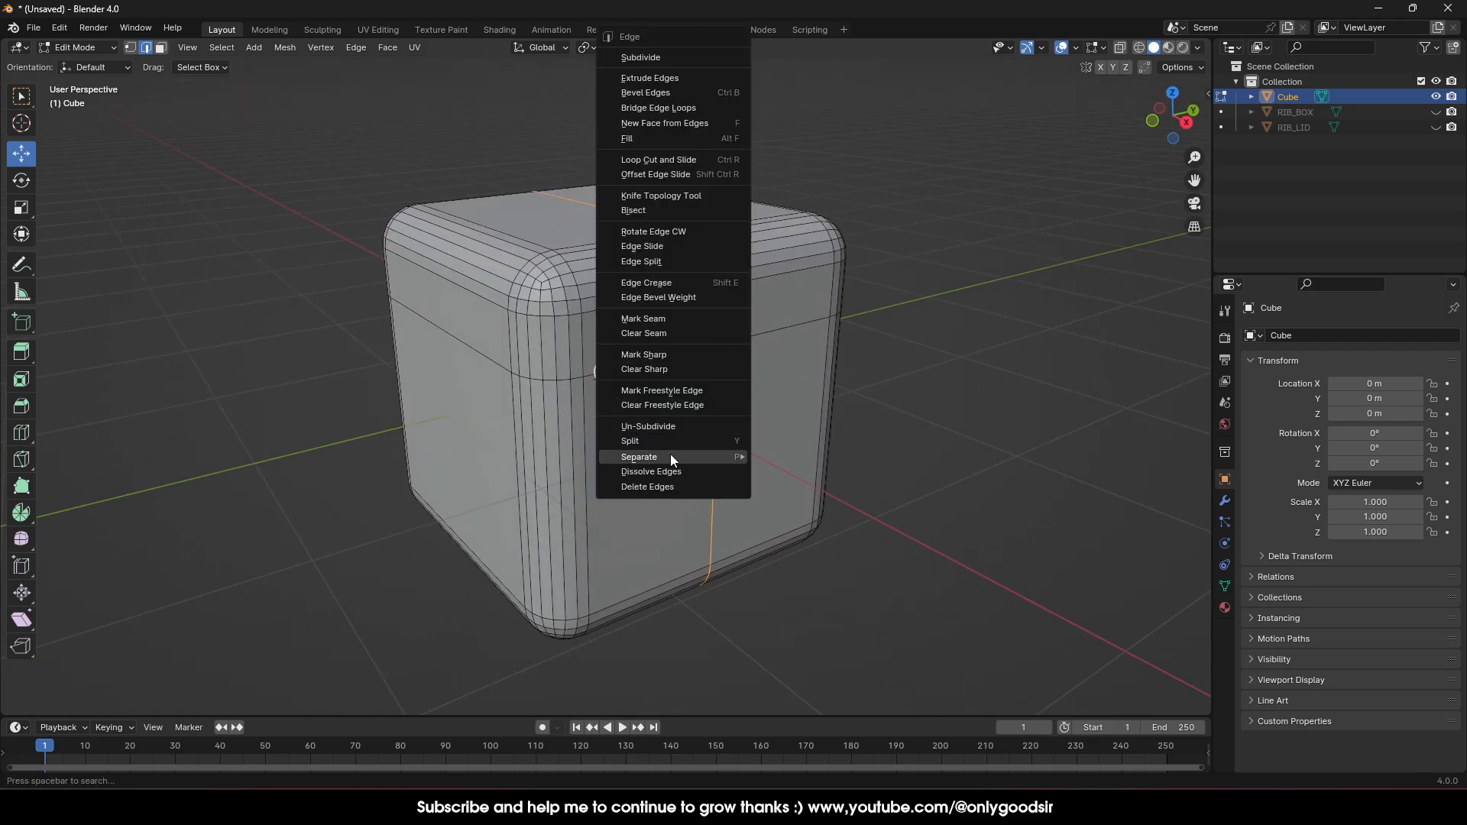
{"action": "left_click", "coordinate": [673, 474]}
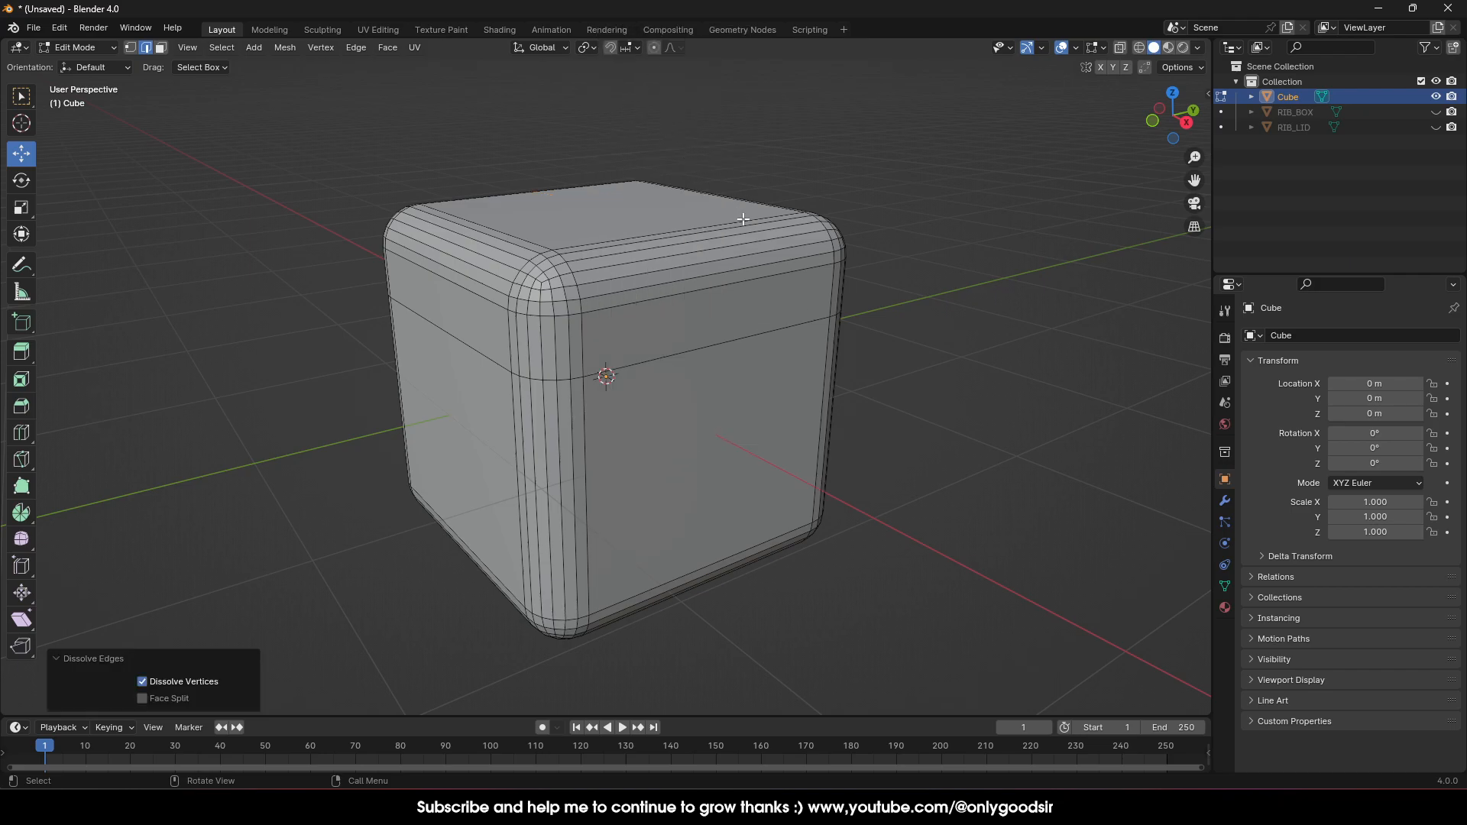
Separate all the cube's faces above the horizontal loop into their own object, selecting through the mesh from the right view.
{"action": "mouse_move", "coordinate": [566, 481]}
{"action": "middle_mouse_down"}
{"action": "mouse_move", "coordinate": [671, 458]}
{"action": "mouse_move", "coordinate": [524, 442]}
{"action": "mouse_move", "coordinate": [532, 477]}
{"action": "mouse_move", "coordinate": [575, 476]}
{"action": "middle_mouse_up"}
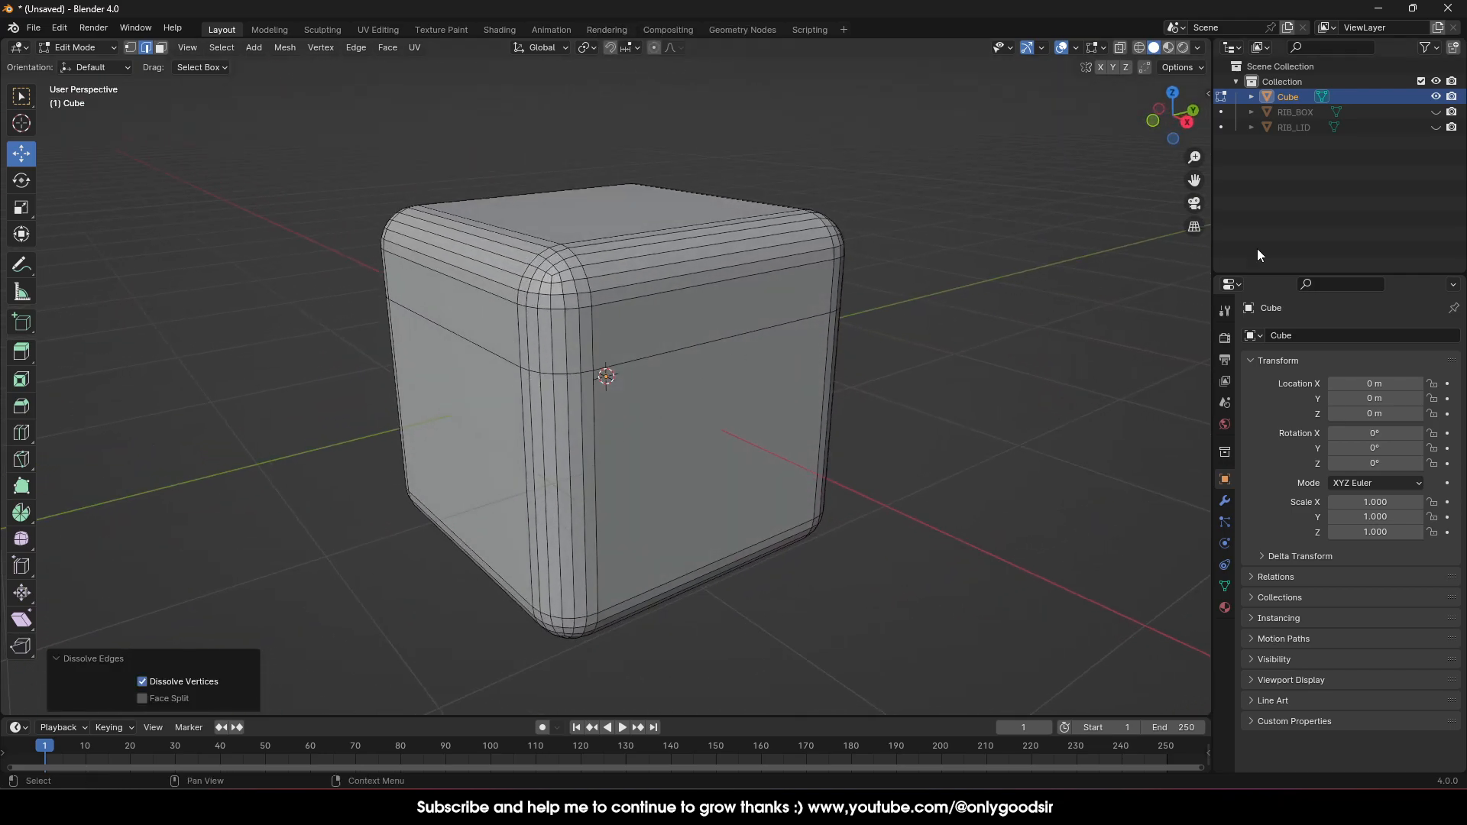
{"action": "middle_click_drag", "start_coordinate": [545, 405], "coordinate": [566, 314]}
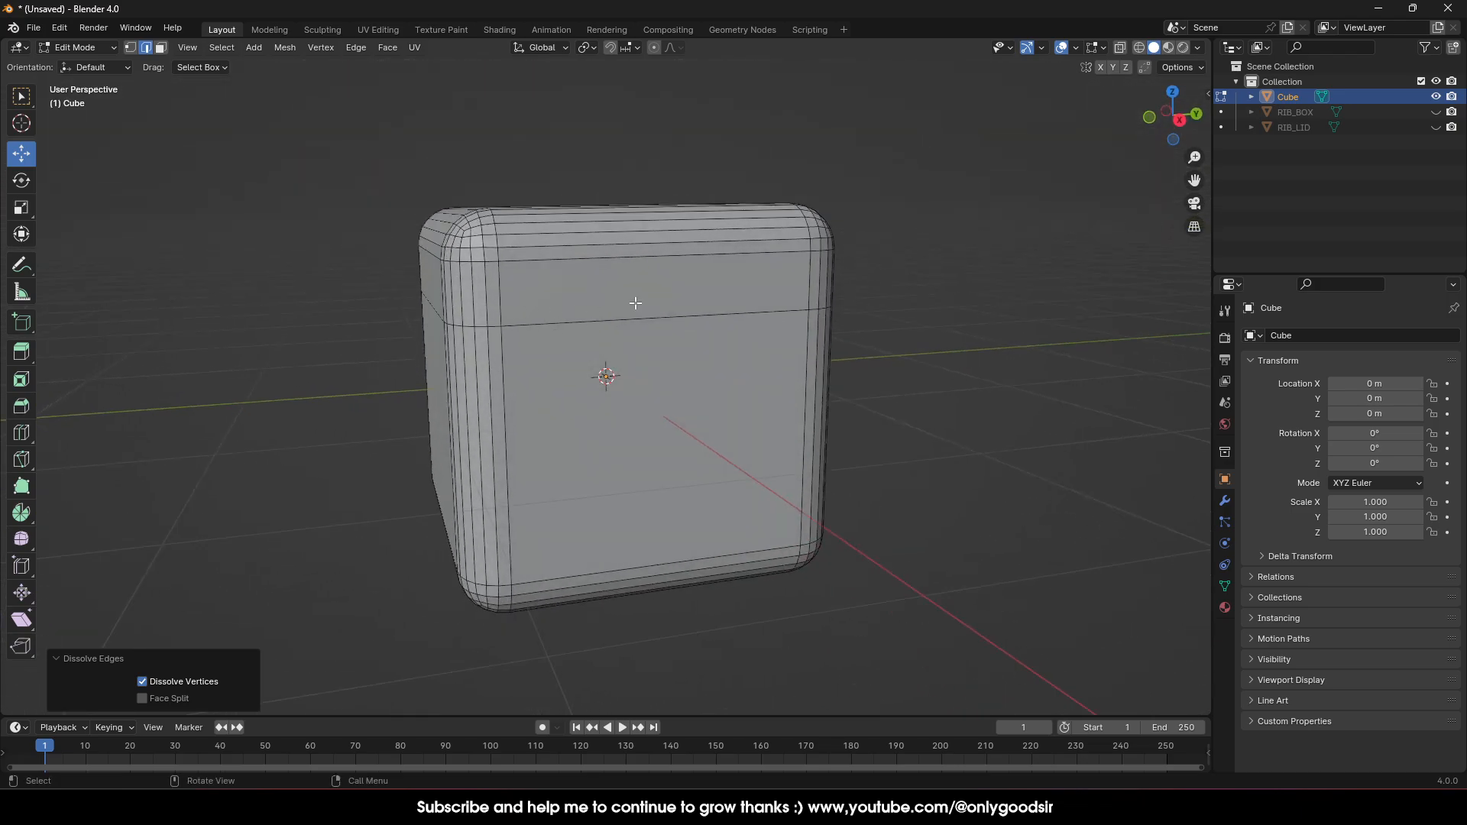
{"action": "left_click", "coordinate": [1122, 51]}
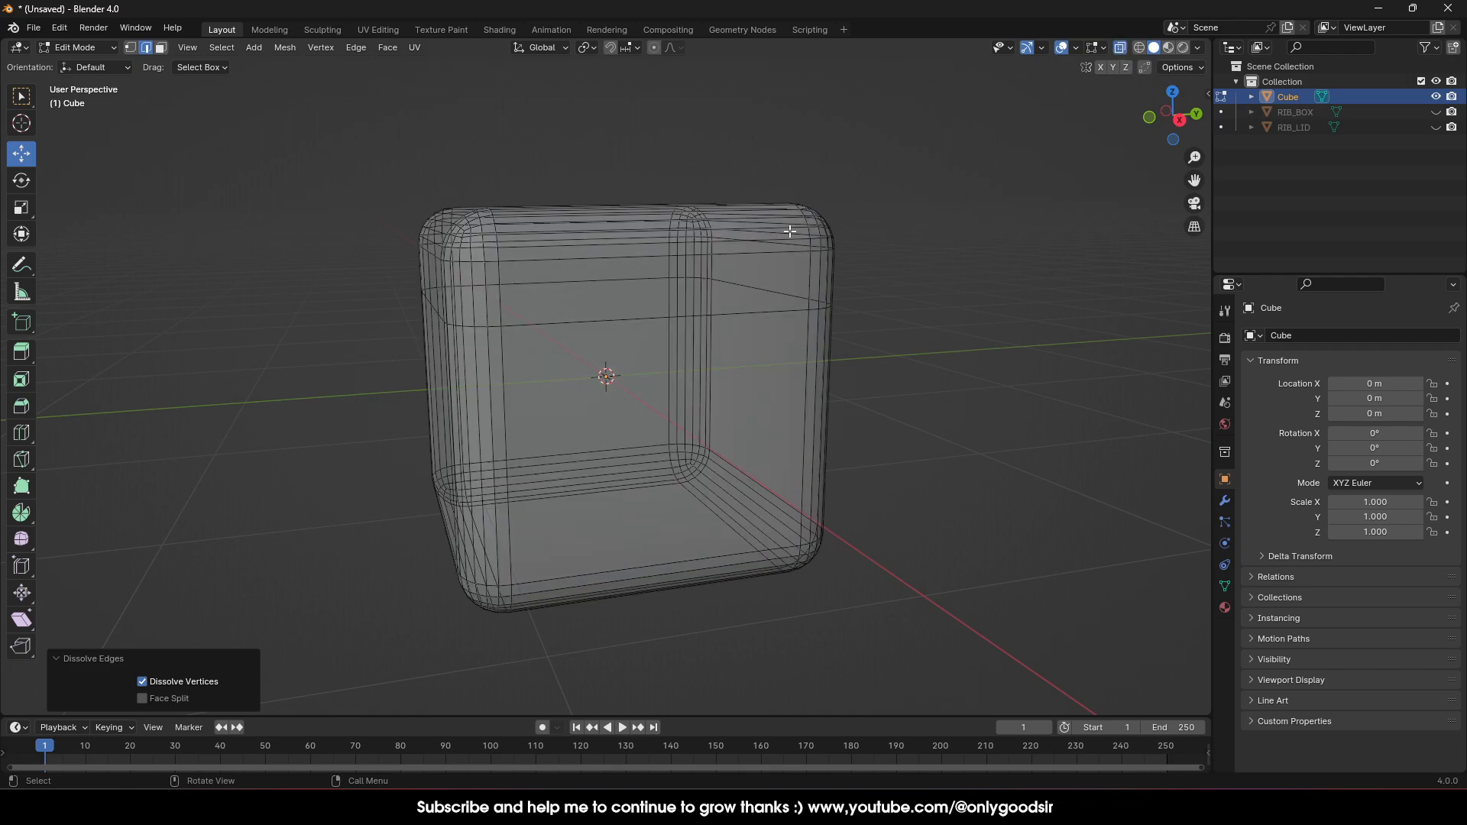
{"action": "left_click", "coordinate": [161, 48]}
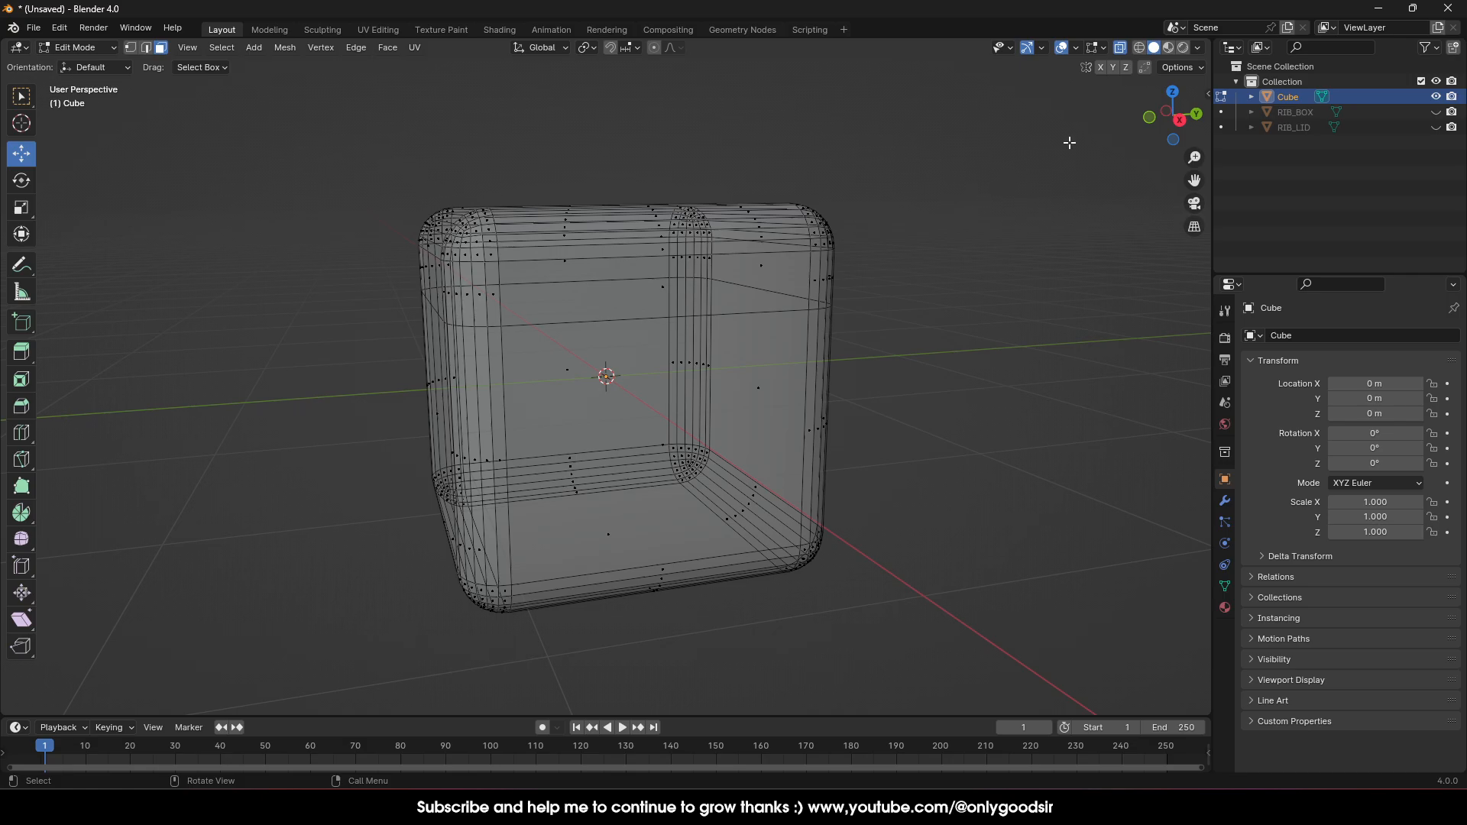
{"action": "left_click", "coordinate": [1179, 120]}
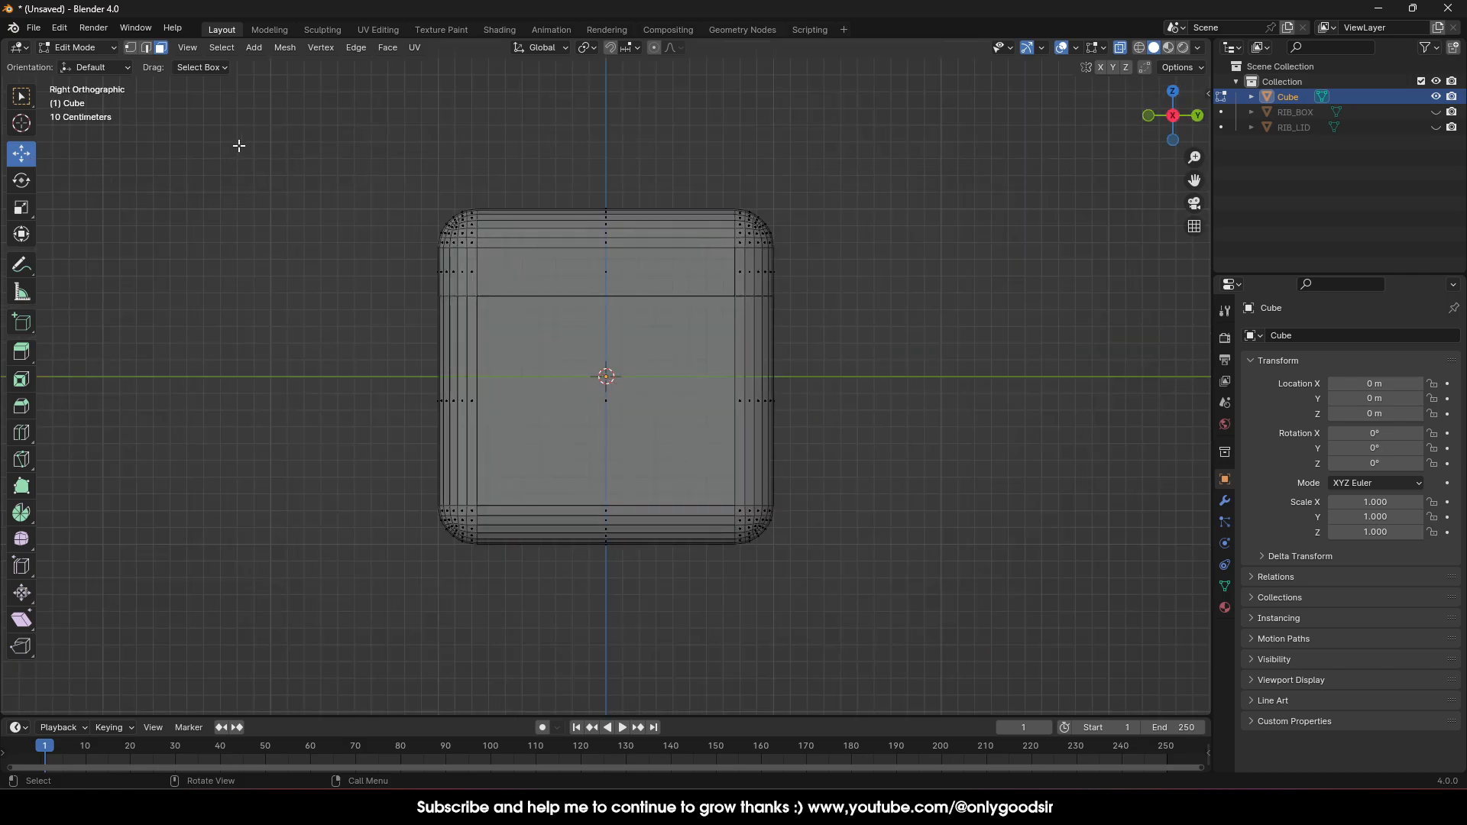
{"action": "left_click_drag", "start_coordinate": [239, 145], "coordinate": [921, 294]}
{"action": "right_click", "coordinate": [653, 278]}
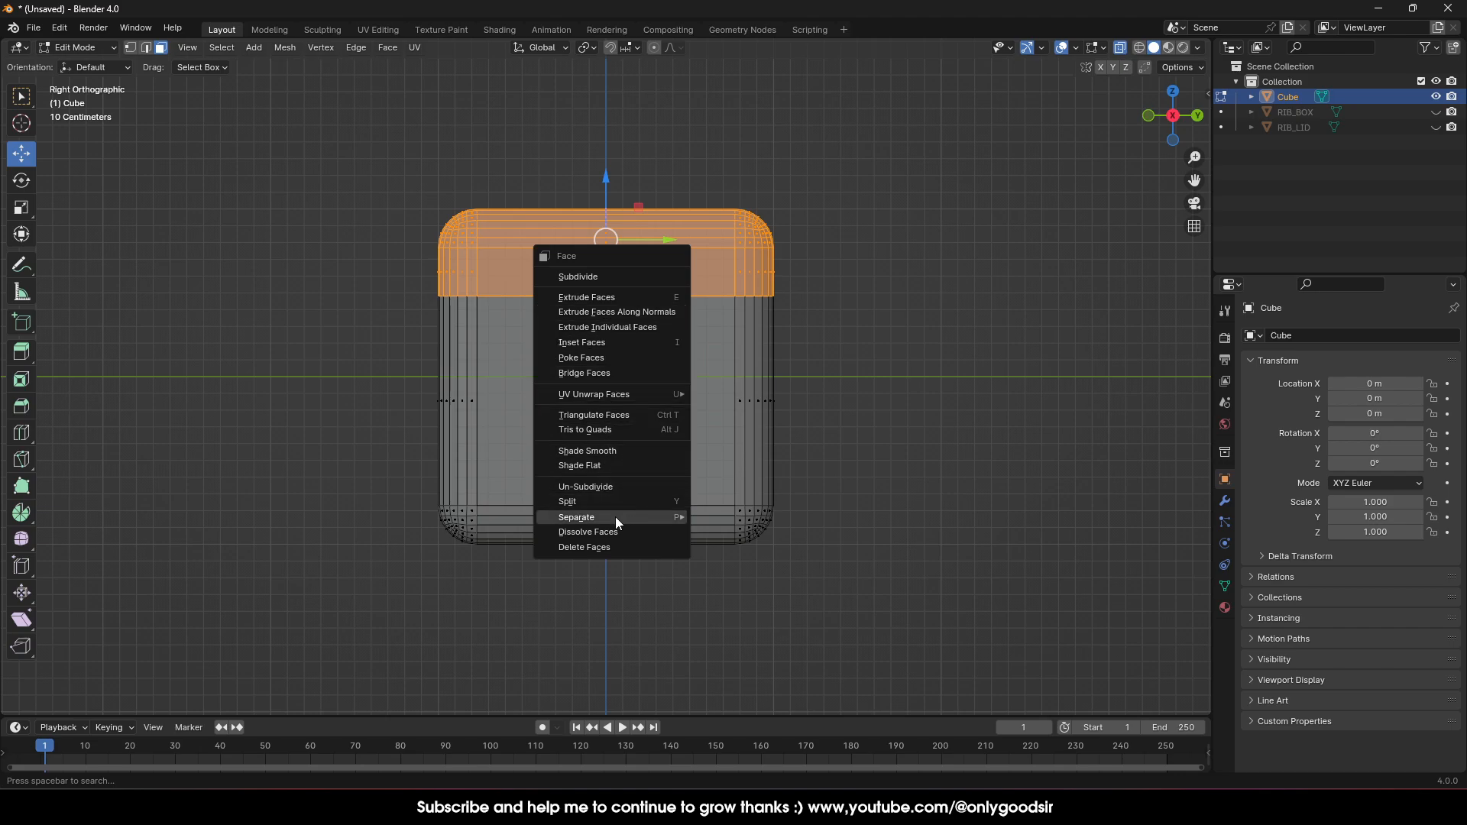
{"action": "mouse_move", "coordinate": [629, 517]}
{"action": "left_click", "coordinate": [724, 515]}
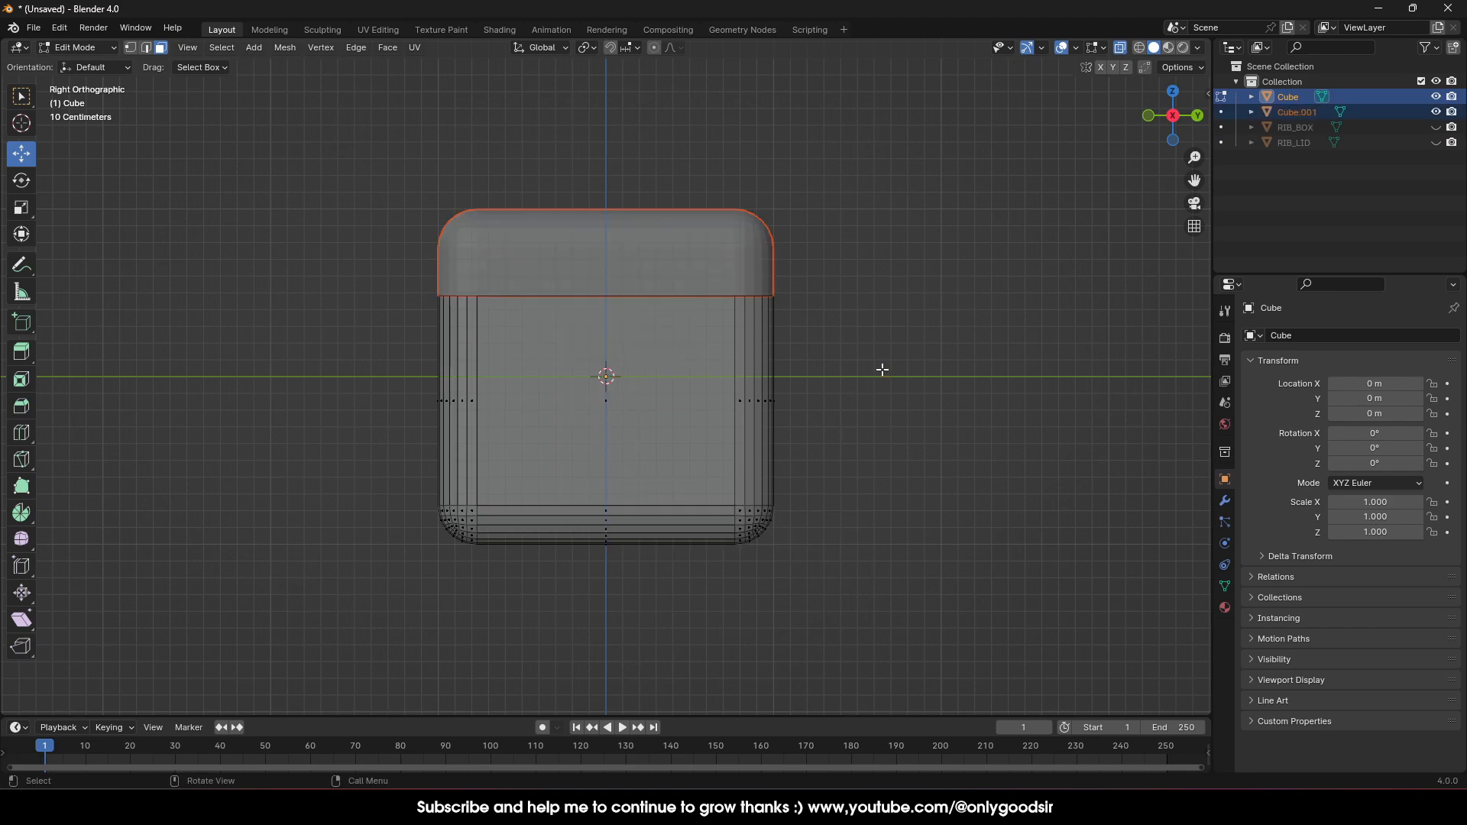
Return to Object Mode, leave only the separated upper part selected and turn off the X-ray display.
{"action": "left_click", "coordinate": [77, 47]}
{"action": "left_click", "coordinate": [81, 67]}
{"action": "middle_click_drag", "start_coordinate": [319, 290], "coordinate": [364, 321]}
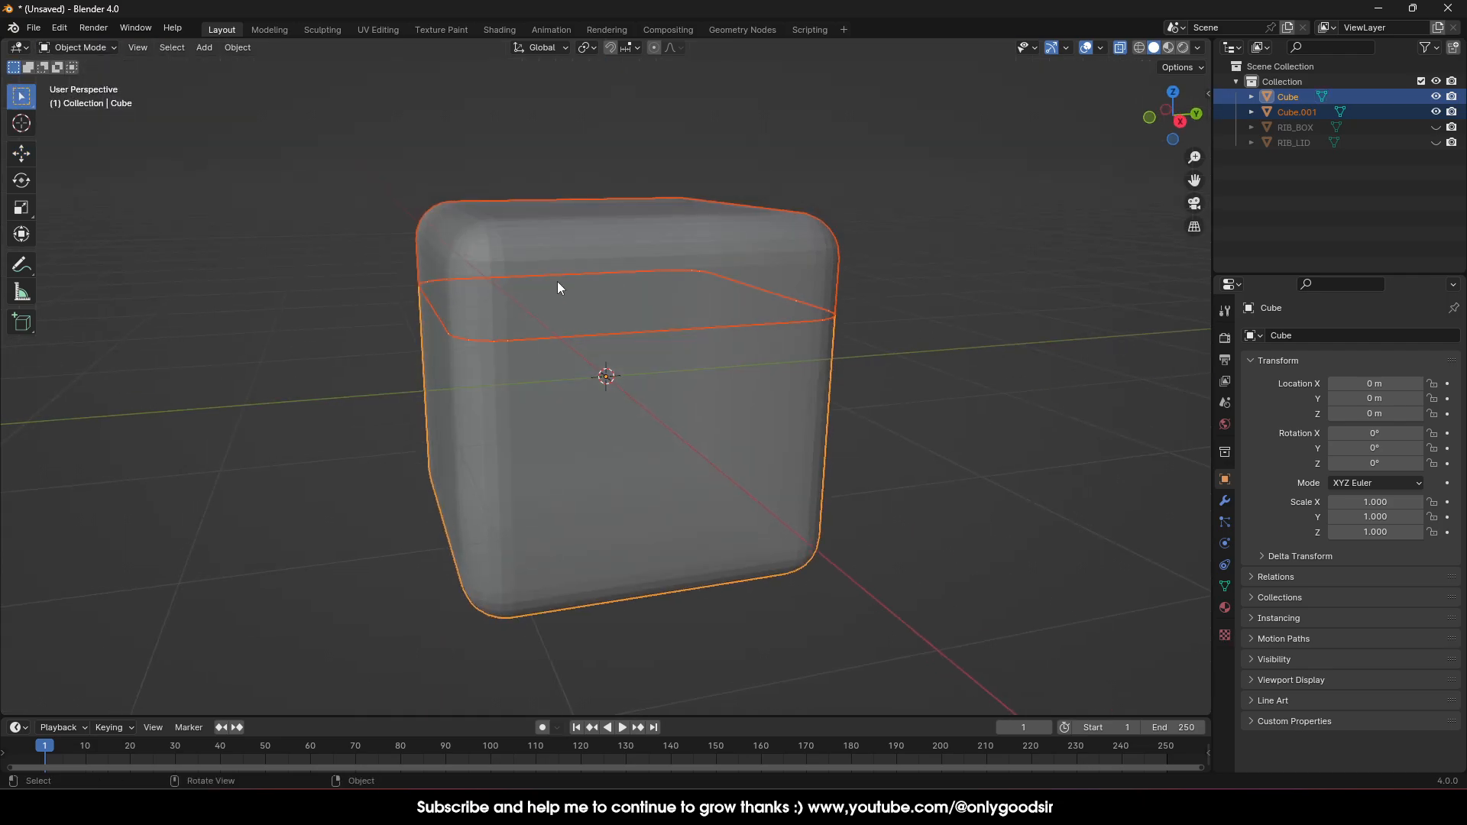
{"action": "left_click", "coordinate": [557, 280]}
{"action": "left_click", "coordinate": [516, 369]}
{"action": "left_click", "coordinate": [580, 263]}
{"action": "left_click", "coordinate": [1120, 47]}
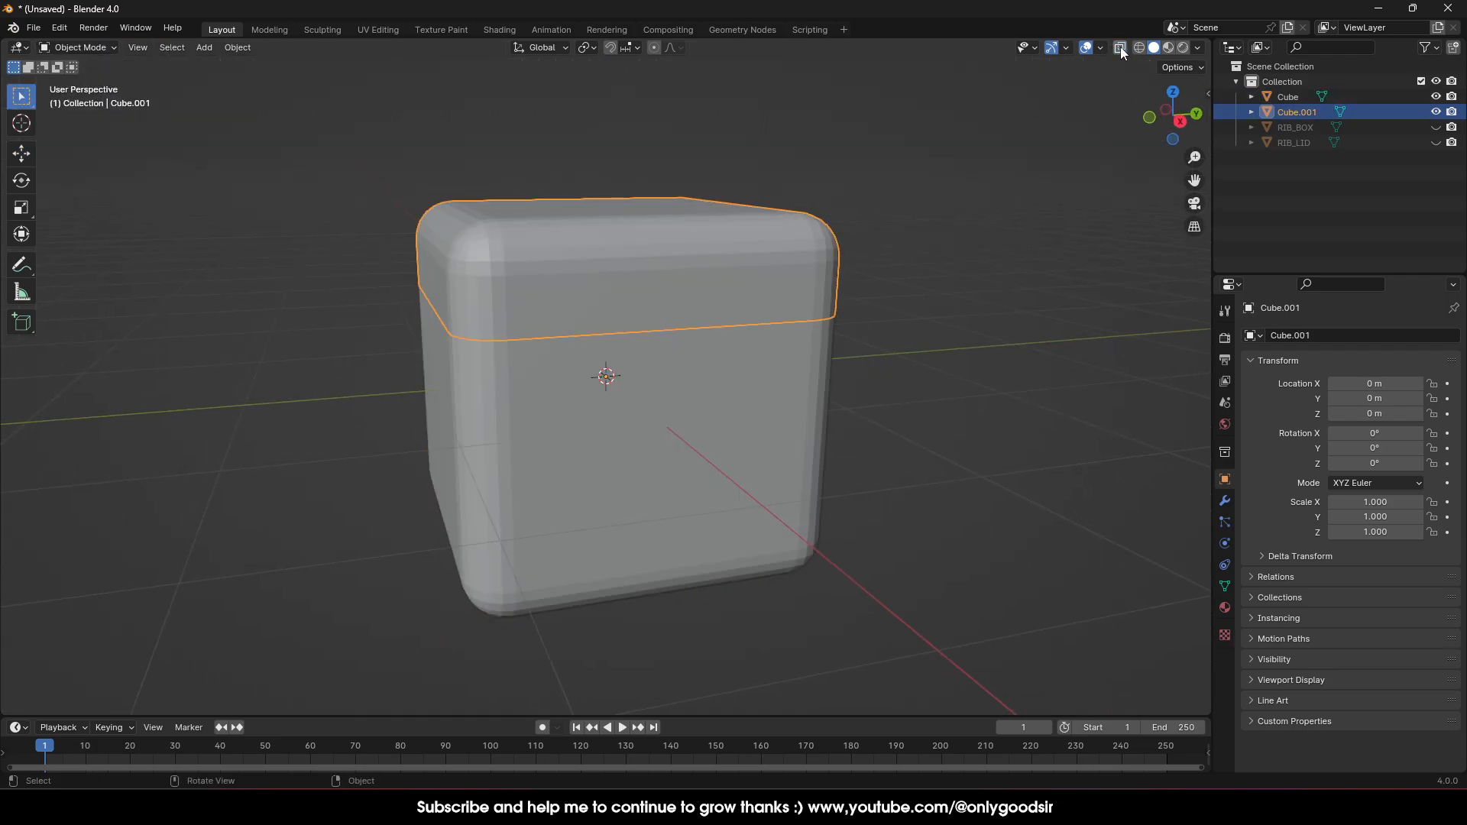
Select the upper and lower parts of the cube in turn to check that they are separate objects.
{"action": "left_click", "coordinate": [1010, 190]}
{"action": "left_click", "coordinate": [671, 370]}
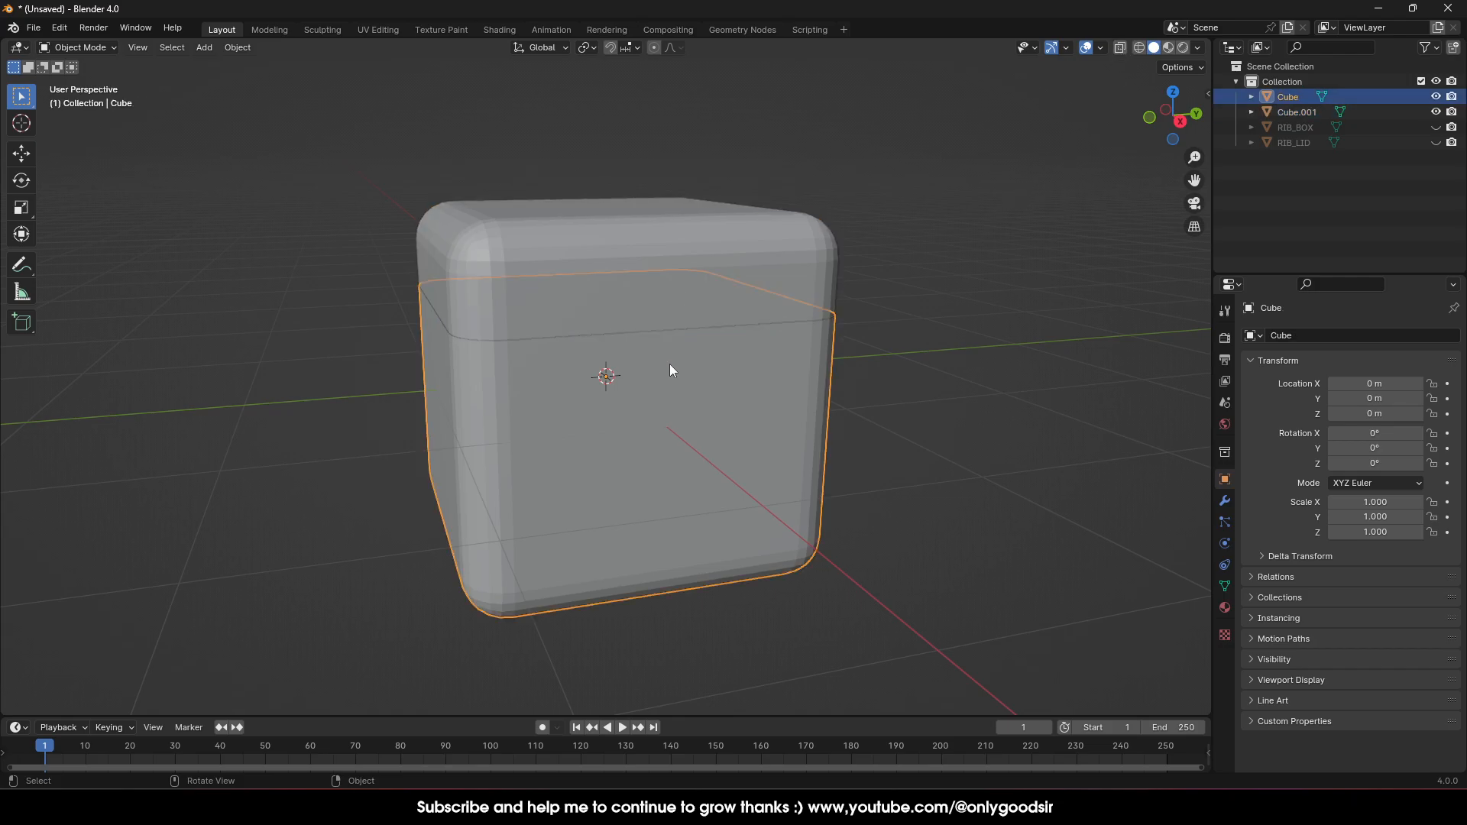
{"action": "left_click", "coordinate": [691, 311]}
{"action": "left_click", "coordinate": [681, 300]}
{"action": "left_click", "coordinate": [683, 343]}
{"action": "left_click", "coordinate": [695, 275]}
{"action": "left_click", "coordinate": [730, 383]}
Rename the upper part as LID and the lower part as BOX, then deselect everything.
{"action": "double_click", "coordinate": [1298, 112]}
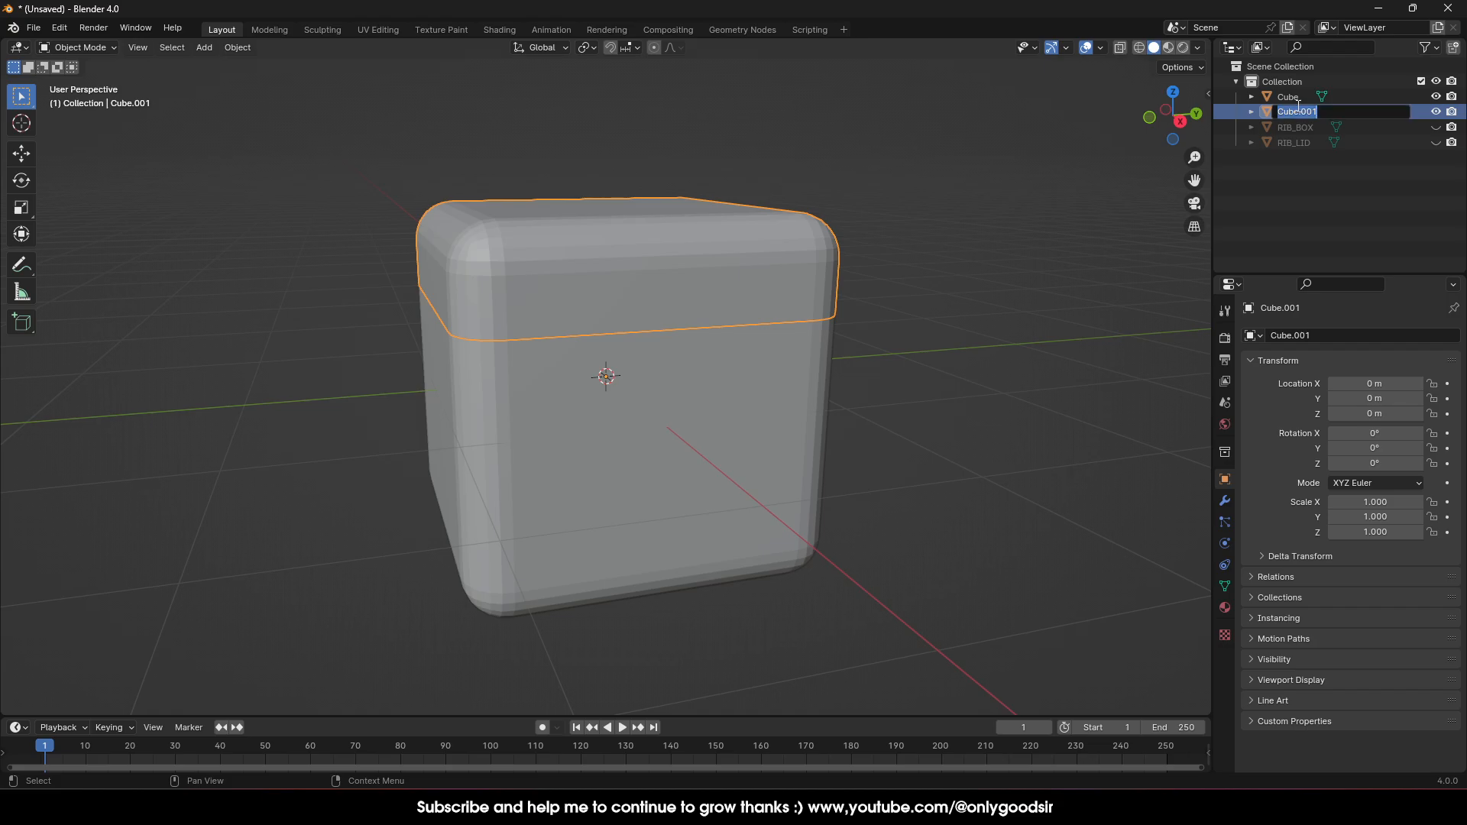
{"action": "key", "text": "Return"}
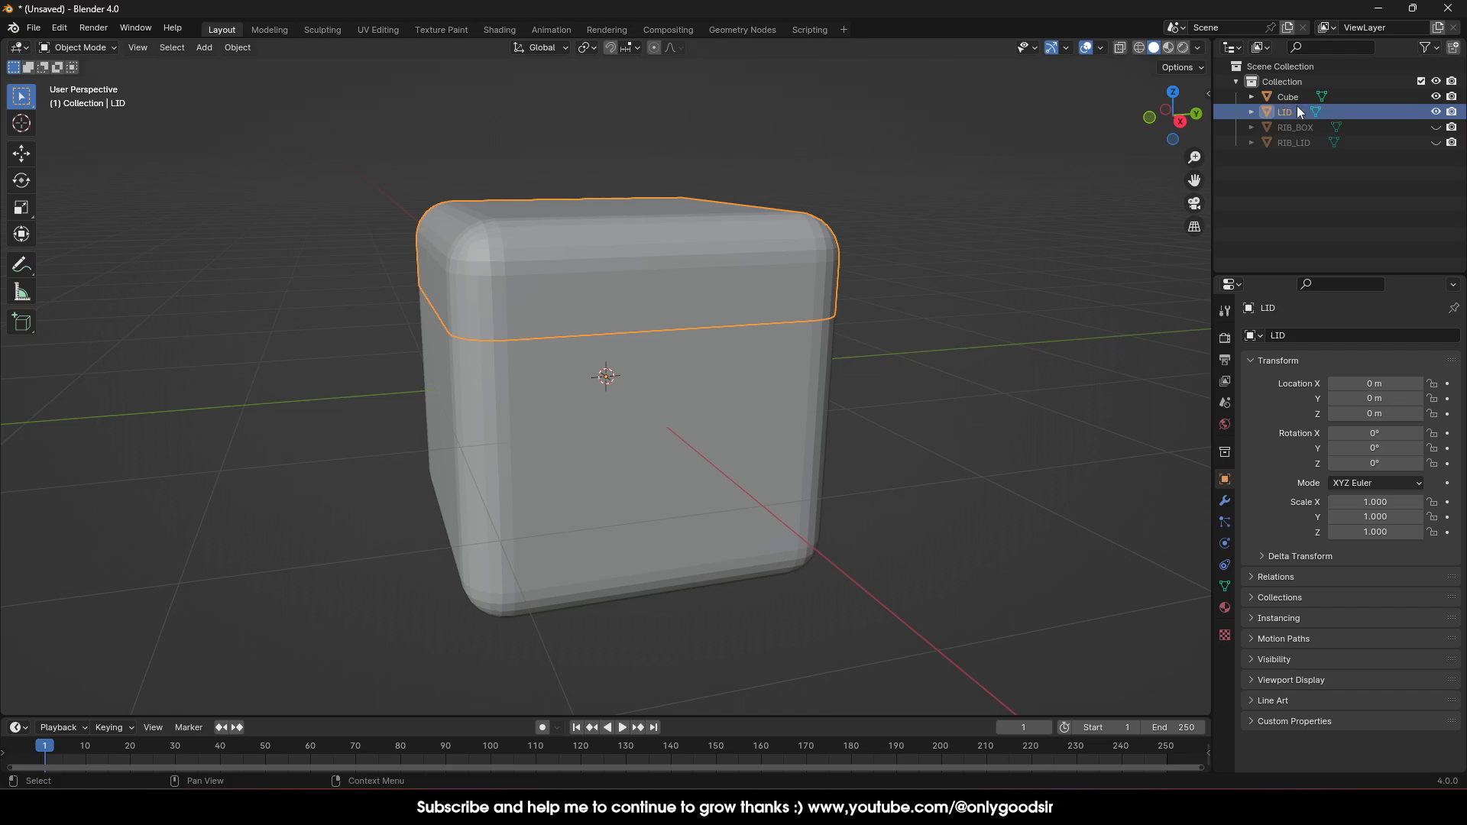
{"action": "double_click", "coordinate": [1289, 96]}
{"action": "type", "text": "BO"}
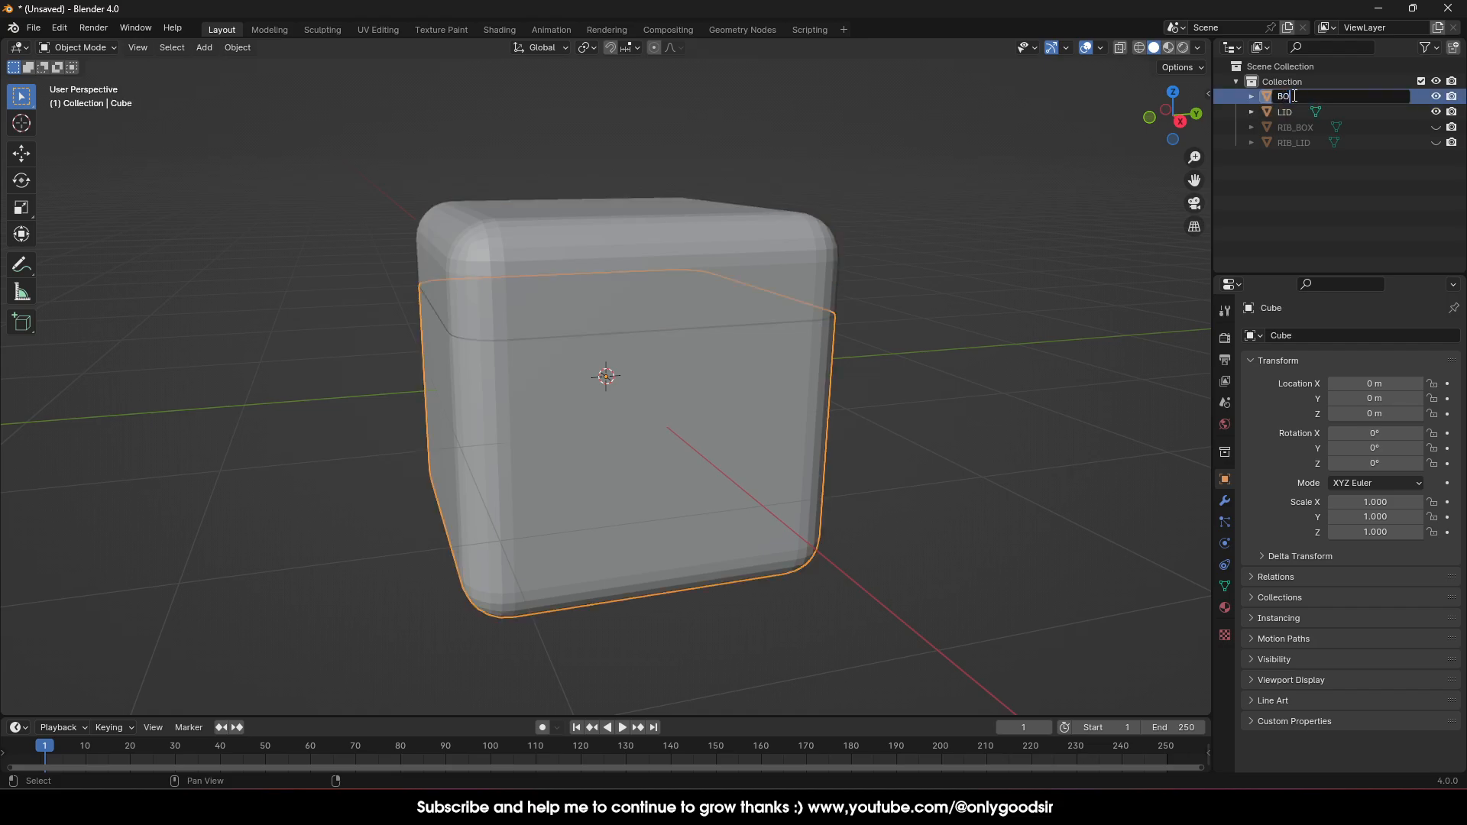
{"action": "type", "text": "X"}
{"action": "key", "text": "Return"}
{"action": "left_click", "coordinate": [899, 326]}
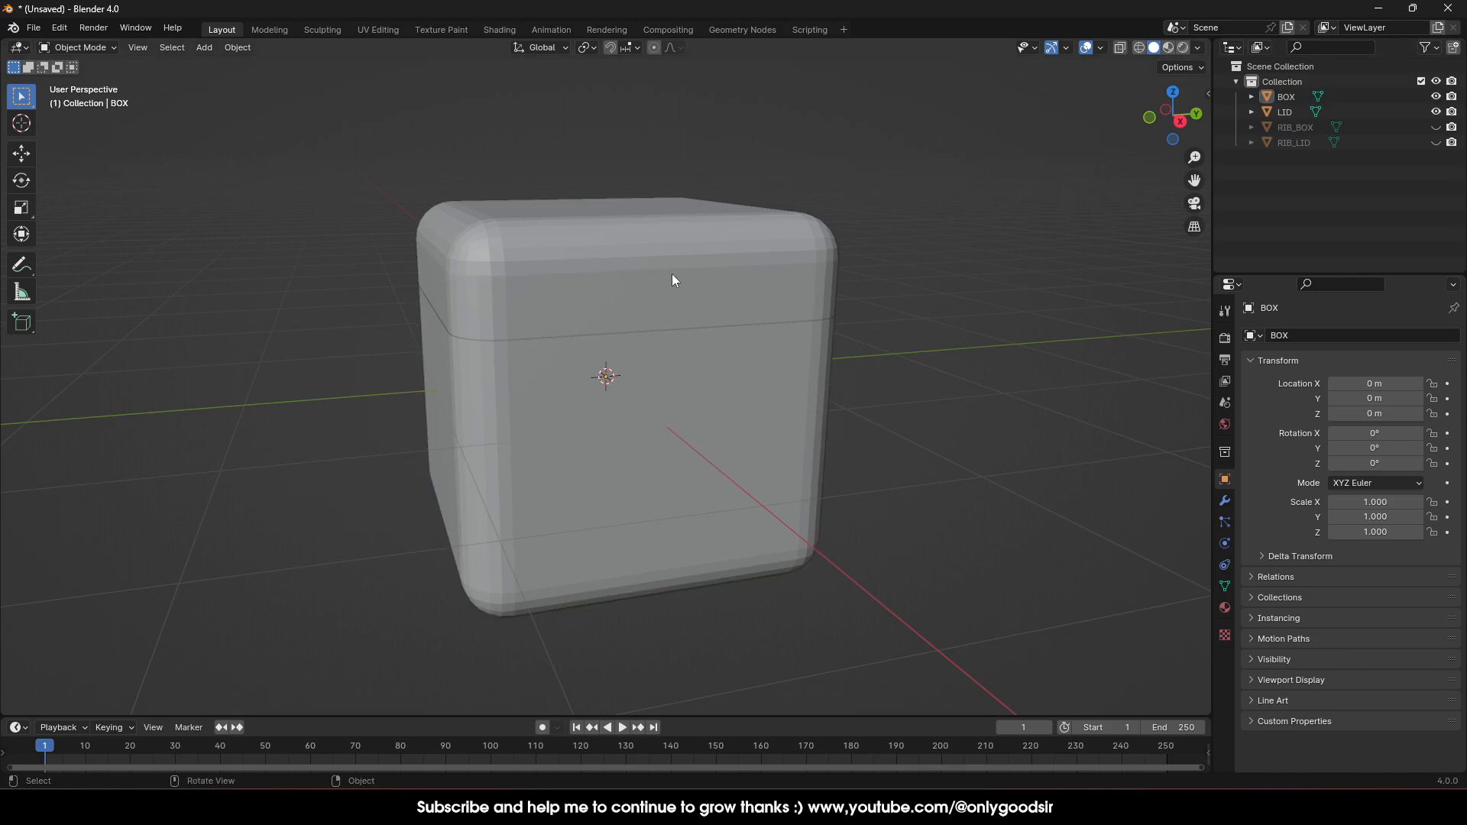
Make the RIB_LID object visible again on top of the lid.
{"action": "left_click", "coordinate": [672, 275]}
{"action": "left_click", "coordinate": [687, 385]}
{"action": "left_click", "coordinate": [694, 282]}
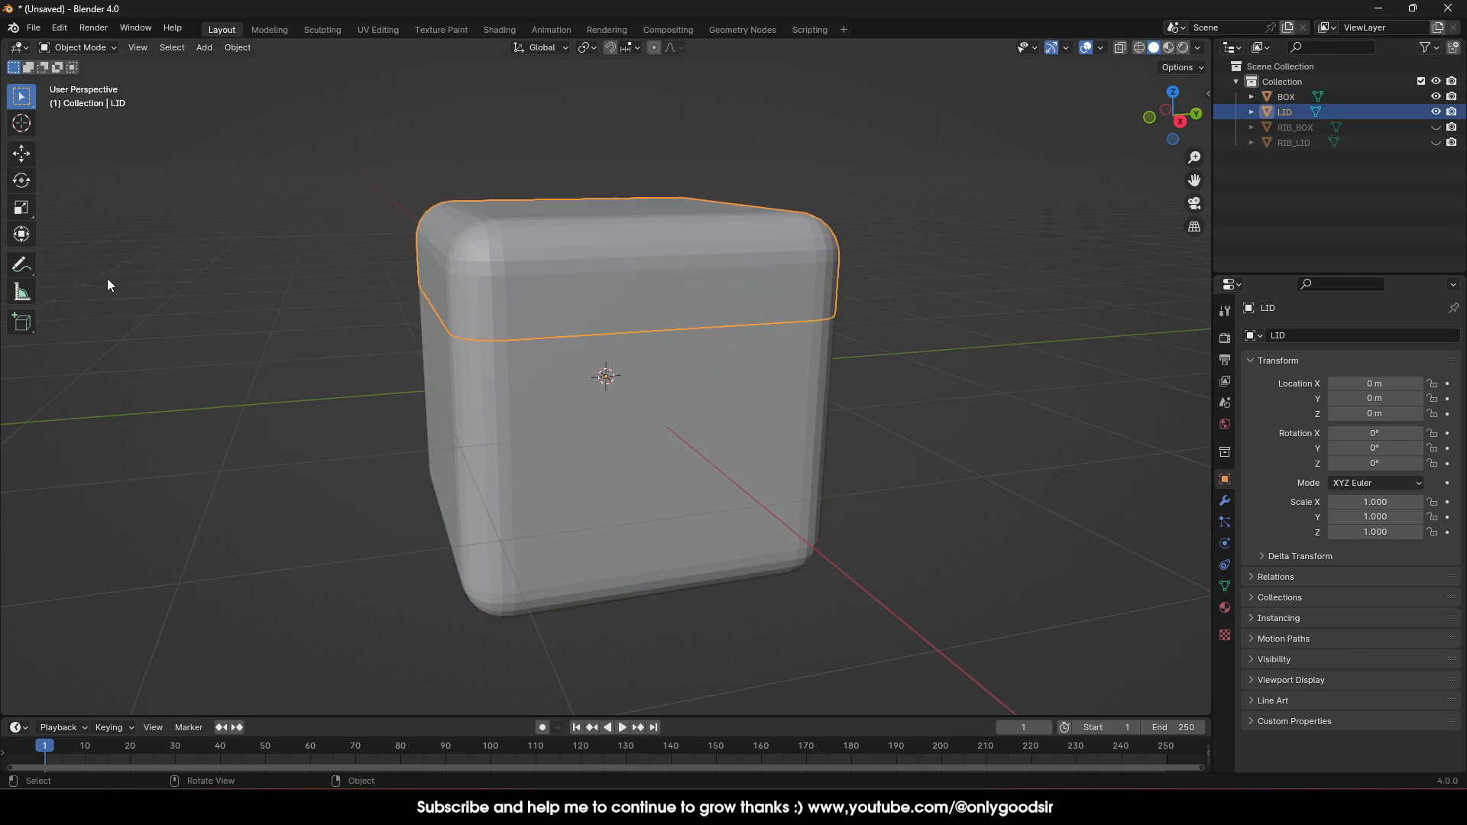
{"action": "scroll", "coordinate": [203, 286], "scroll_direction": "down", "scroll_amount": 3}
{"action": "middle_click_drag", "start_coordinate": [203, 285], "coordinate": [516, 315]}
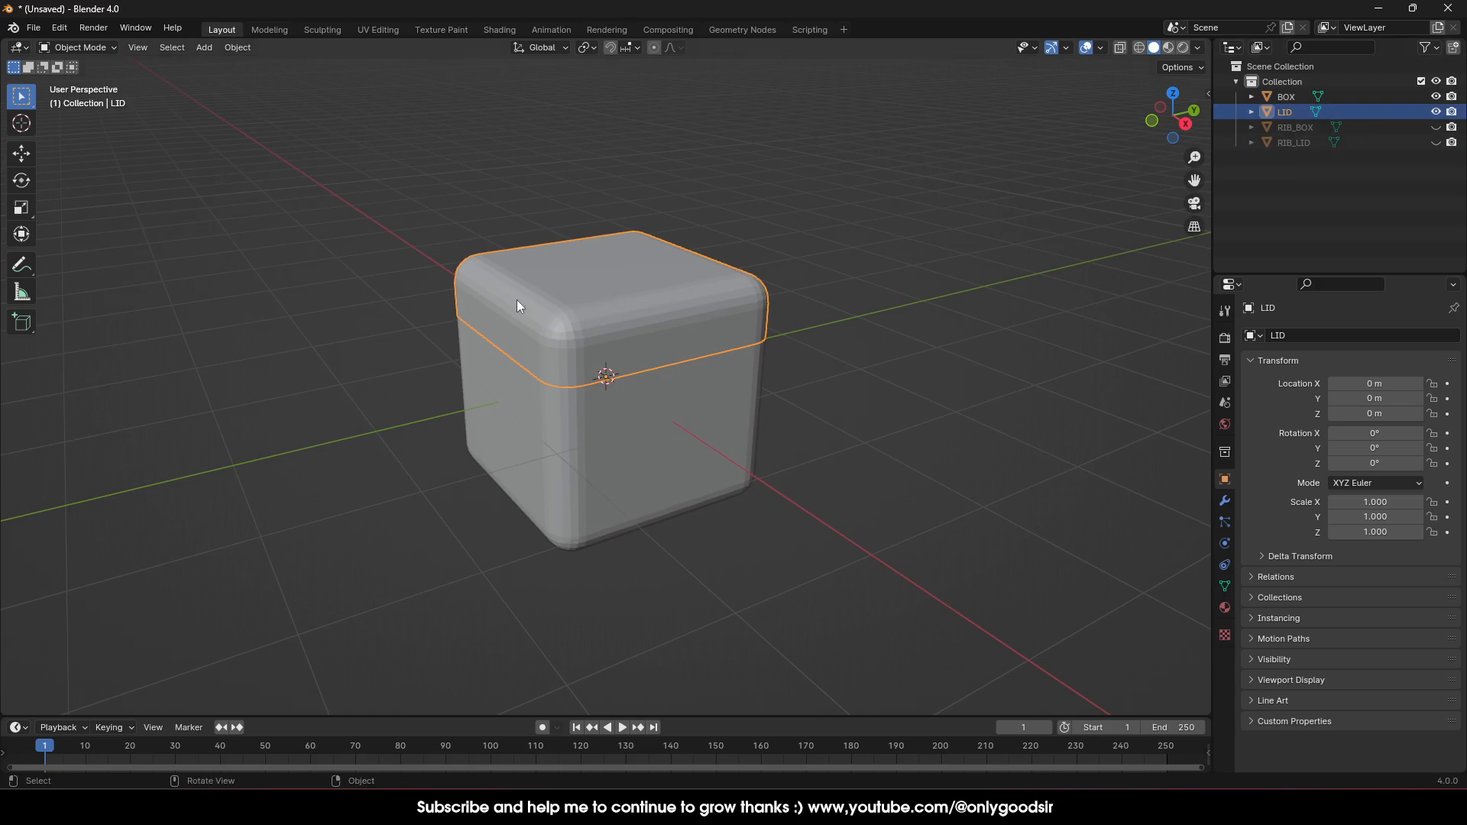
{"action": "middle_click_drag", "start_coordinate": [688, 367], "coordinate": [768, 368]}
{"action": "left_click", "coordinate": [1435, 127]}
{"action": "left_click", "coordinate": [1435, 142]}
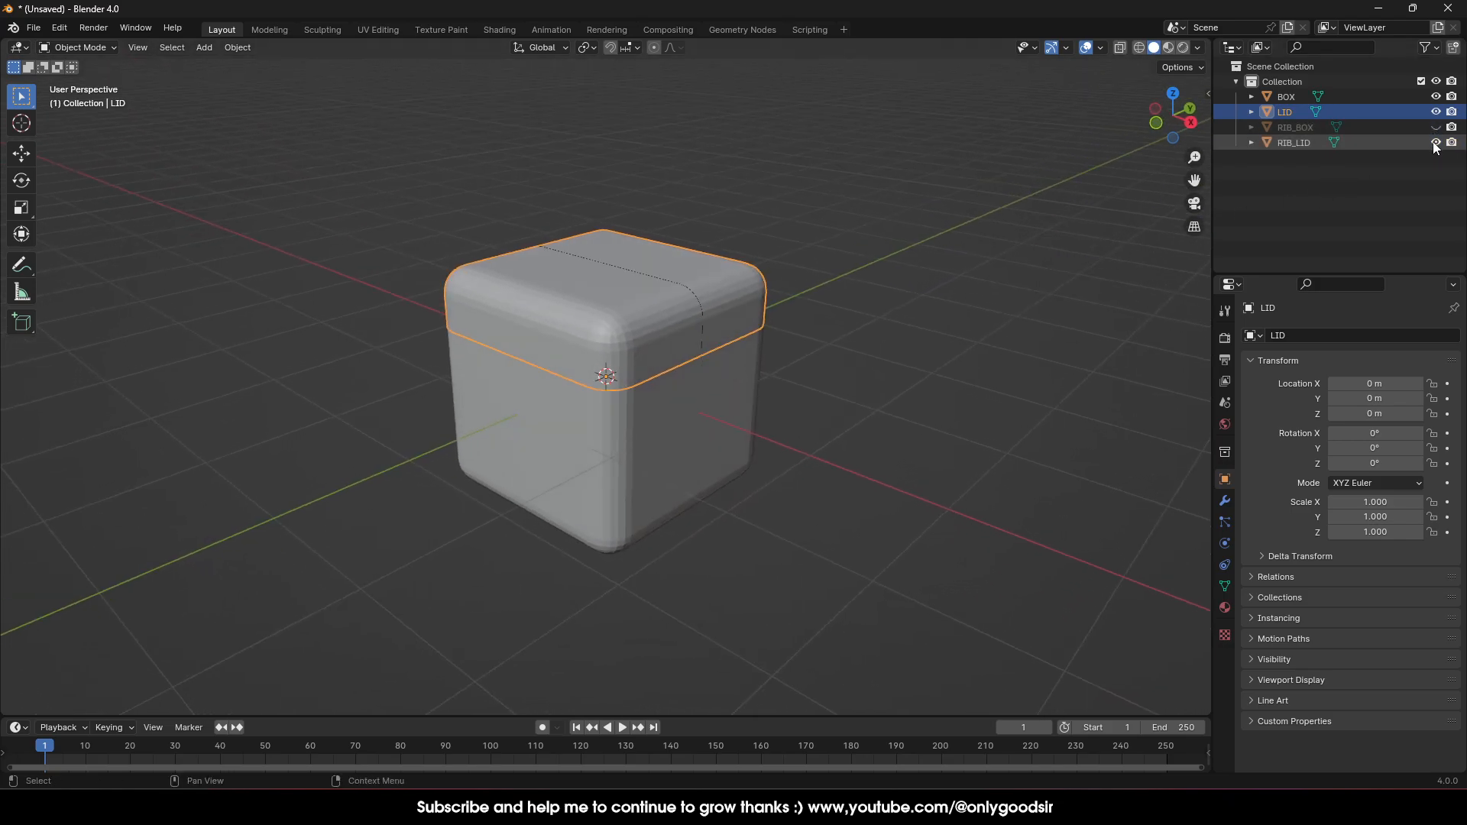
Switch the viewport to wireframe shading and select the RIB_LID edge object running over the lid.
{"action": "scroll", "coordinate": [677, 342], "scroll_direction": "up", "scroll_amount": 5}
{"action": "middle_click_drag", "start_coordinate": [677, 342], "coordinate": [767, 269]}
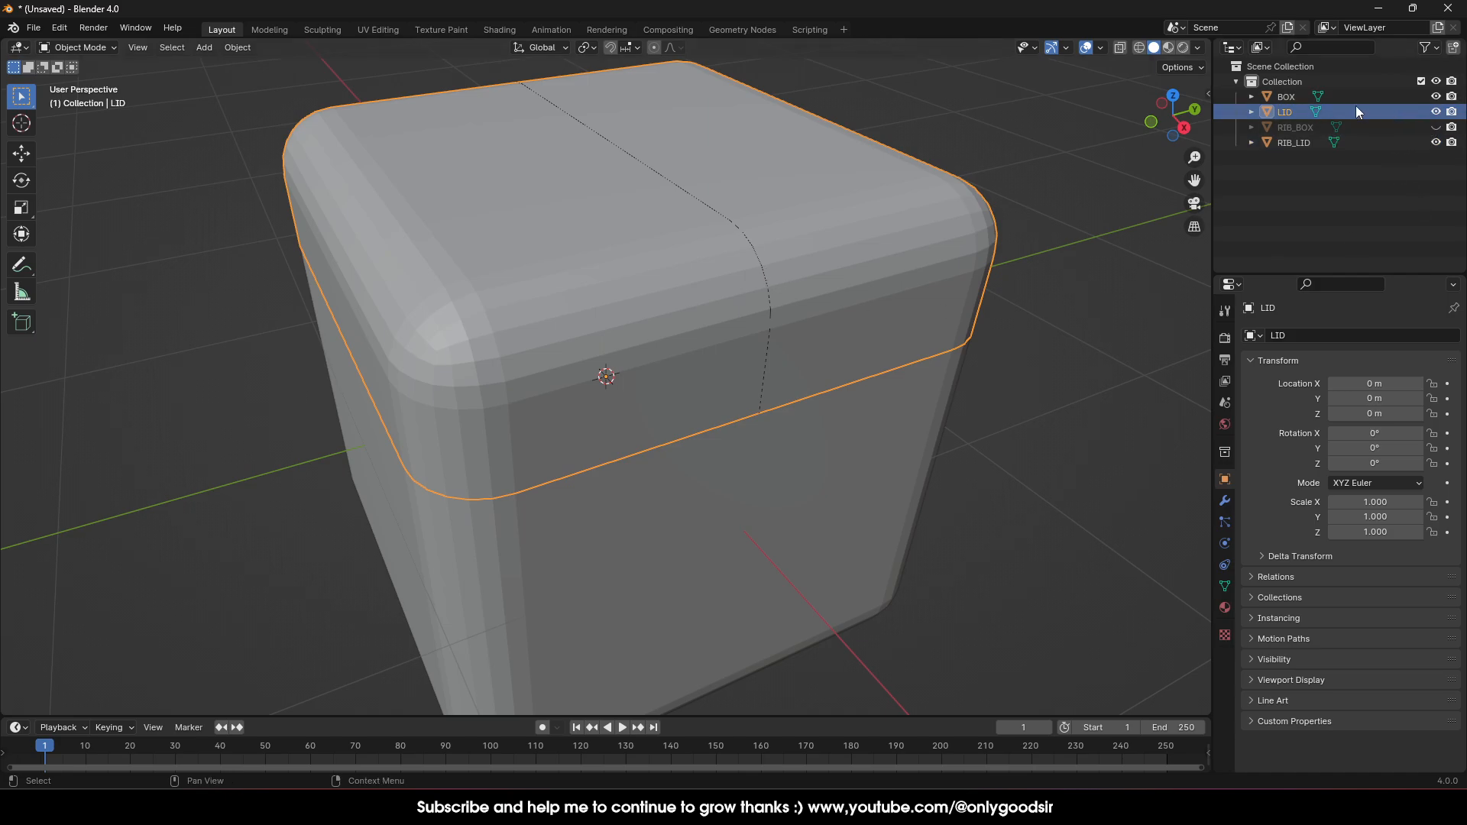
{"action": "left_click", "coordinate": [1138, 47]}
{"action": "left_click", "coordinate": [707, 217]}
{"action": "middle_click_drag", "start_coordinate": [706, 207], "coordinate": [662, 300]}
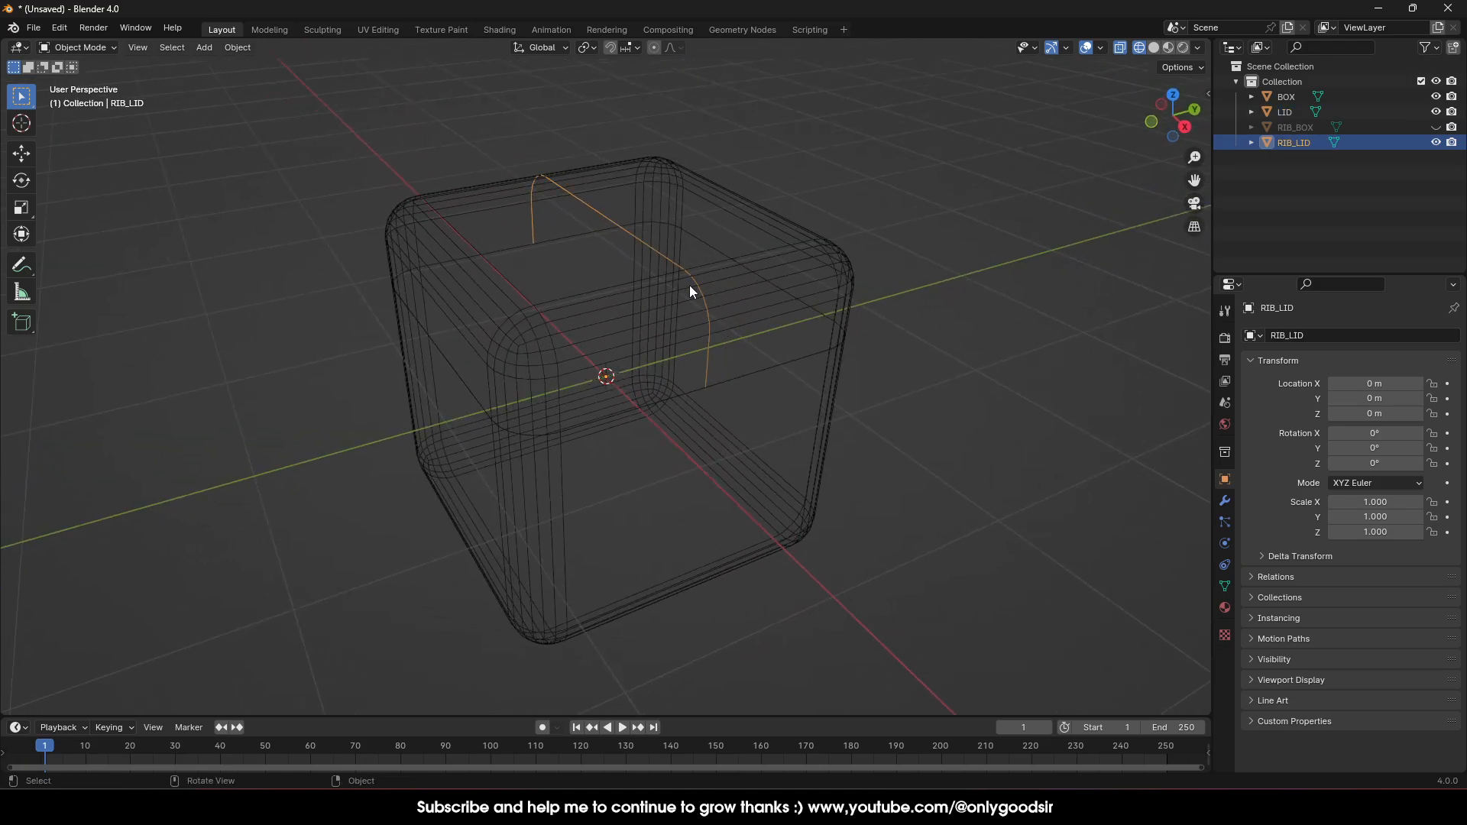
Extrude the whole RIB_LID edge line and move the new edges outward along the positive Y axis to form half the ribbon.
{"action": "key", "text": "Tab"}
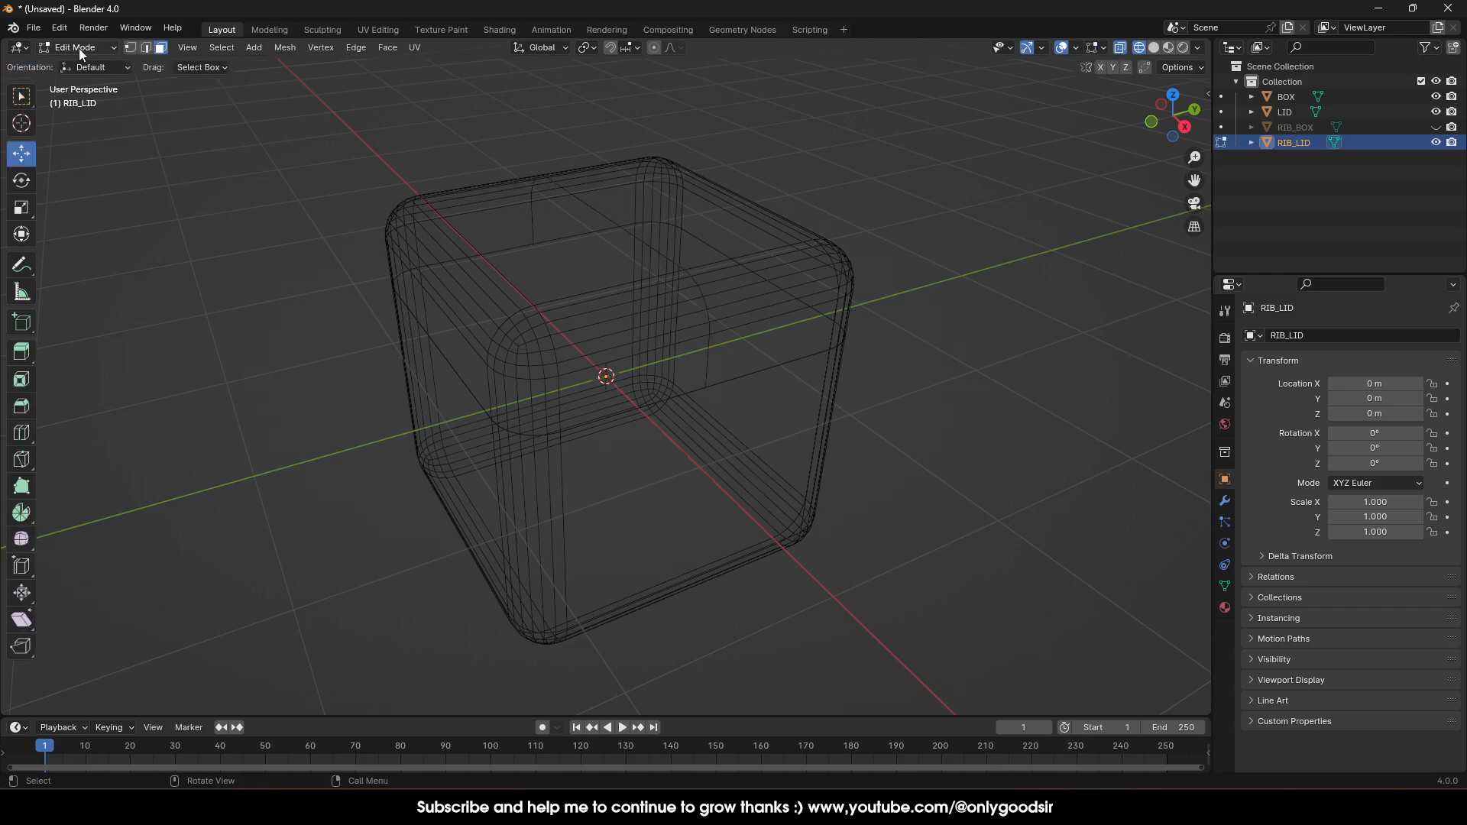
{"action": "left_click", "coordinate": [649, 264], "text": "alt"}
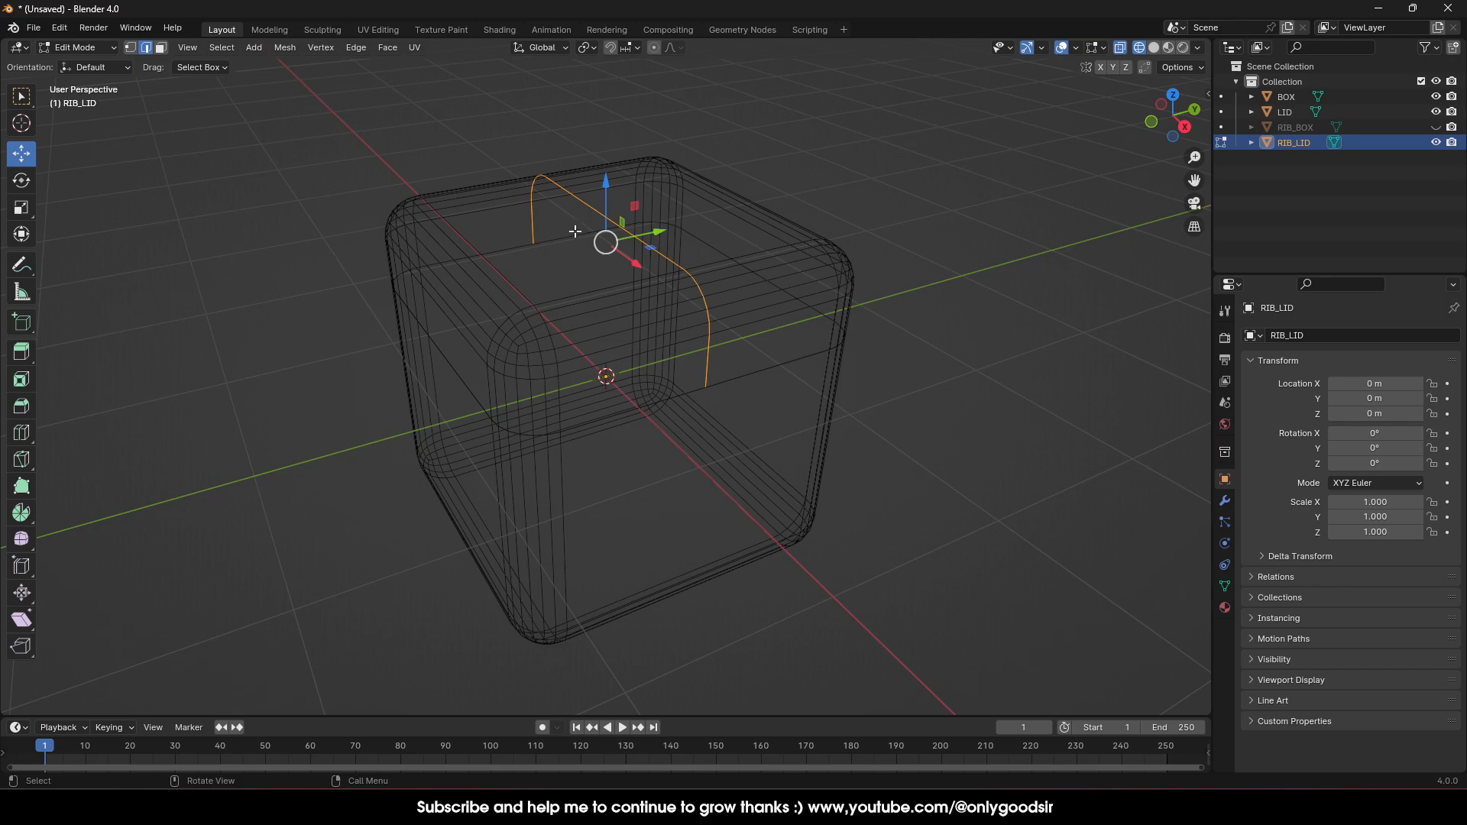
{"action": "key", "text": "e"}
{"action": "key", "text": "Escape"}
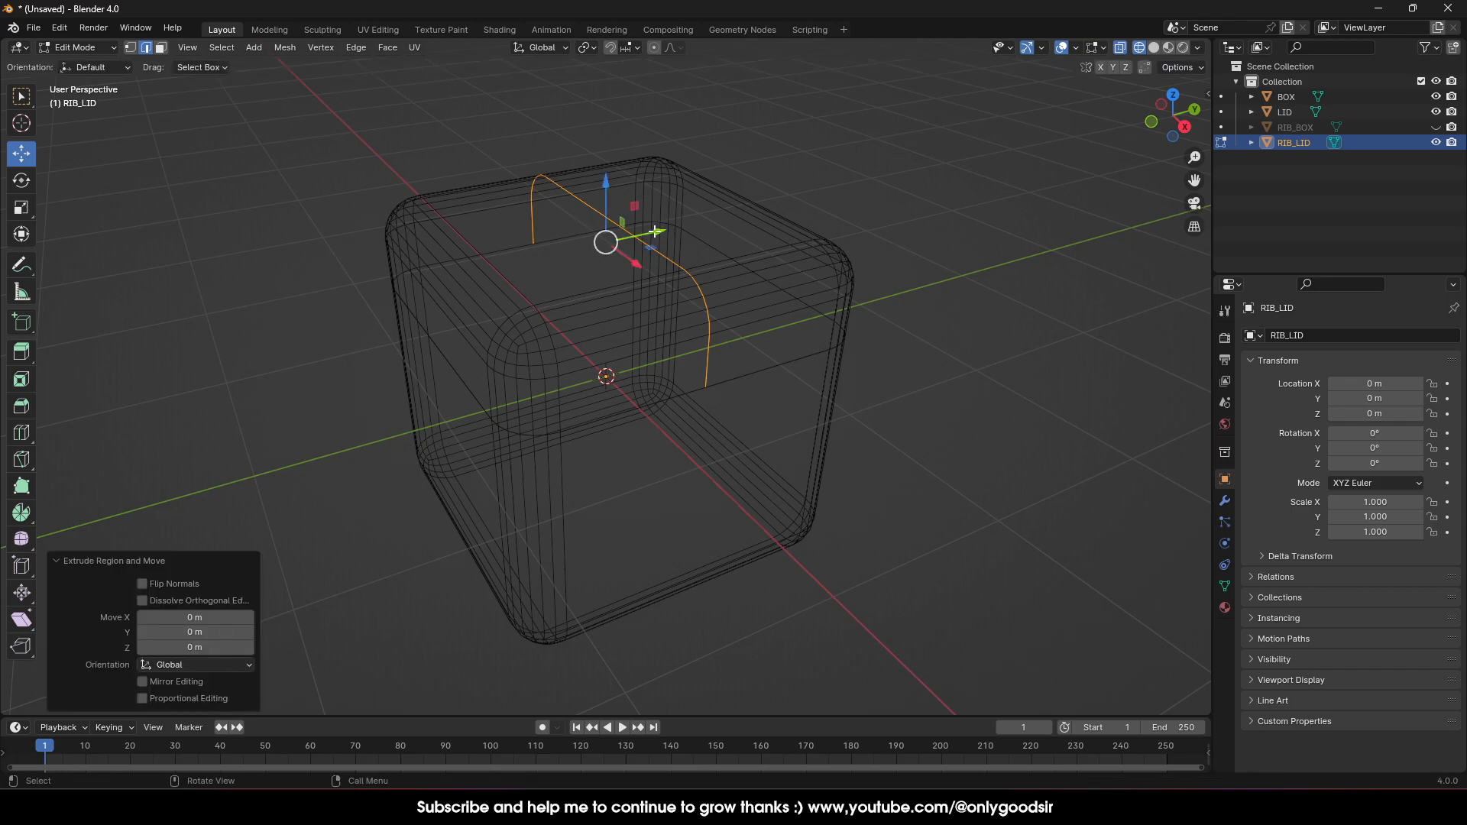
{"action": "mouse_move", "coordinate": [655, 231]}
{"action": "left_mouse_down"}
{"action": "mouse_move", "coordinate": [696, 225]}
{"action": "mouse_move", "coordinate": [679, 227]}
{"action": "left_mouse_up"}
Extrude the original RIB_LID edge line along the negative Y axis to form the other ribbon half, and return to Object Mode.
{"action": "left_click", "coordinate": [604, 217]}
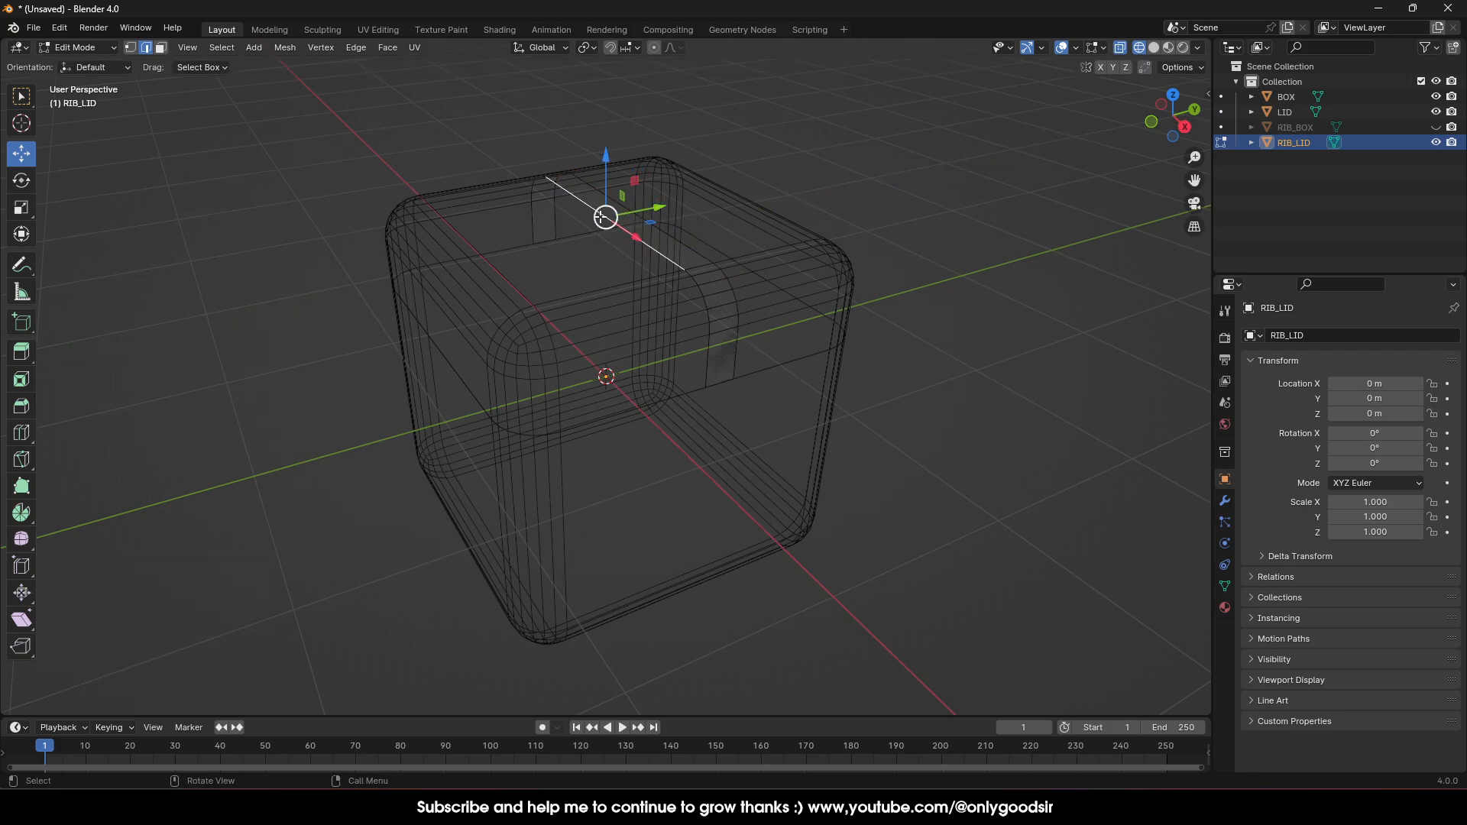
{"action": "left_click", "coordinate": [594, 216], "text": "alt"}
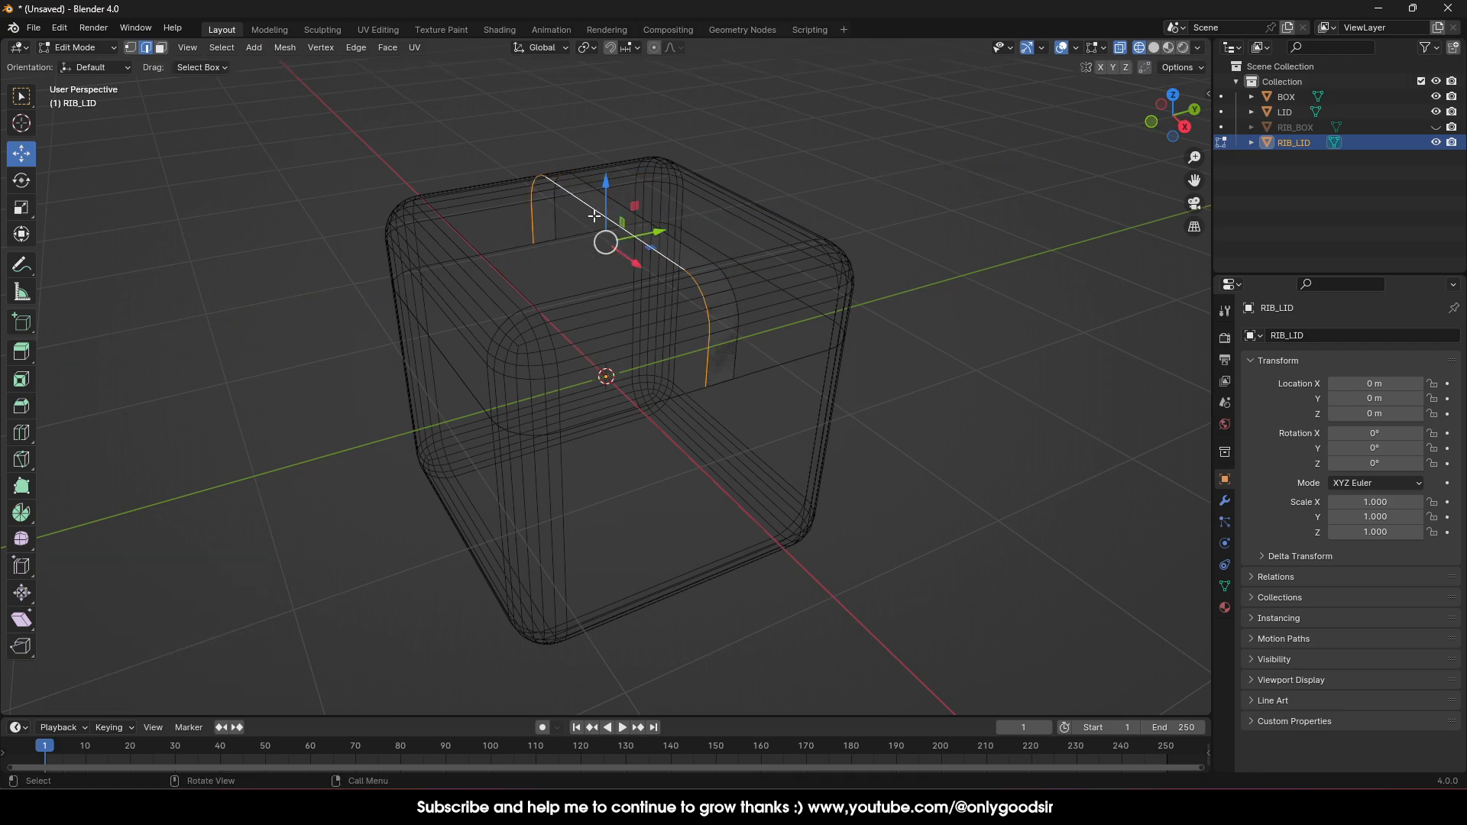
{"action": "key", "text": "e"}
{"action": "right_click", "coordinate": [602, 216]}
{"action": "left_click_drag", "start_coordinate": [656, 229], "coordinate": [632, 234]}
{"action": "key", "text": "Tab"}
{"action": "middle_click_drag", "start_coordinate": [741, 254], "coordinate": [675, 214]}
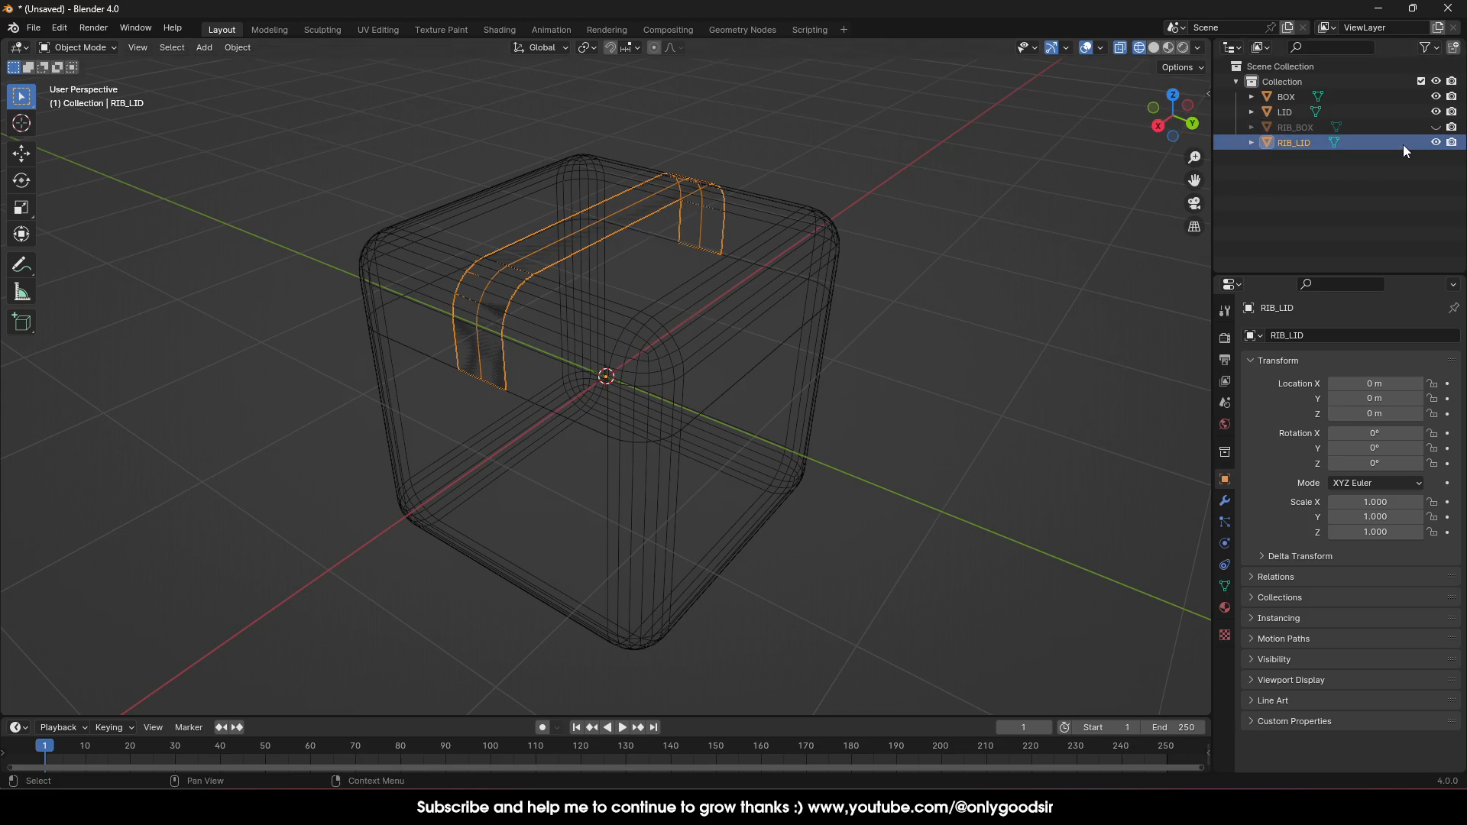
Switch the viewport to solid shading and scale the RIB_LID ribbon uniformly to 1.005 to lift it off the lid.
{"action": "left_click", "coordinate": [1153, 48]}
{"action": "mouse_move", "coordinate": [992, 145]}
{"action": "middle_mouse_down"}
{"action": "mouse_move", "coordinate": [616, 263]}
{"action": "mouse_move", "coordinate": [664, 287]}
{"action": "middle_mouse_up"}
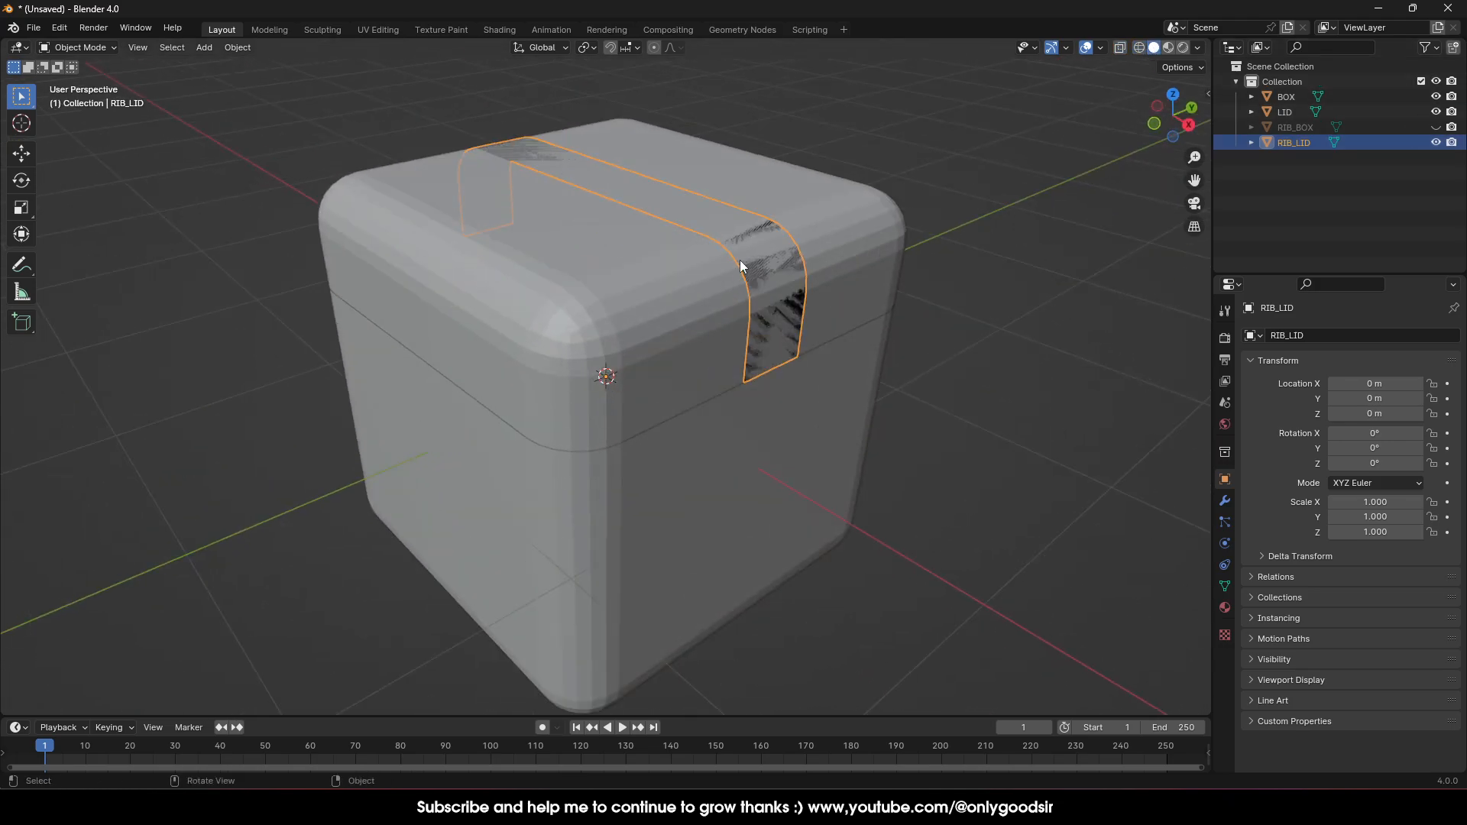
{"action": "key", "text": "s"}
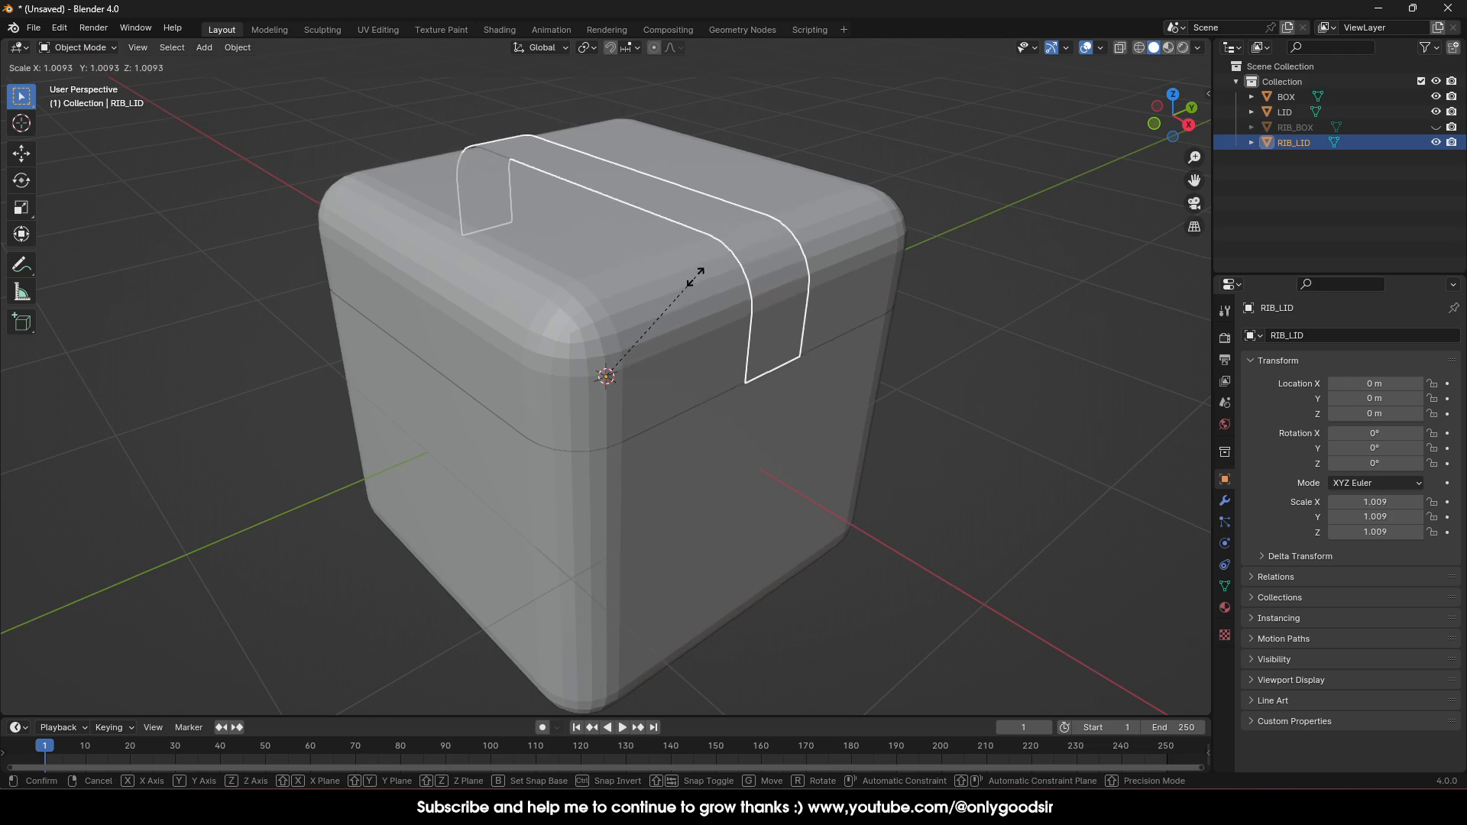
{"action": "left_click", "coordinate": [699, 275]}
{"action": "left_click", "coordinate": [960, 194]}
{"action": "middle_click_drag", "start_coordinate": [960, 194], "coordinate": [708, 259]}
{"action": "left_click", "coordinate": [703, 279]}
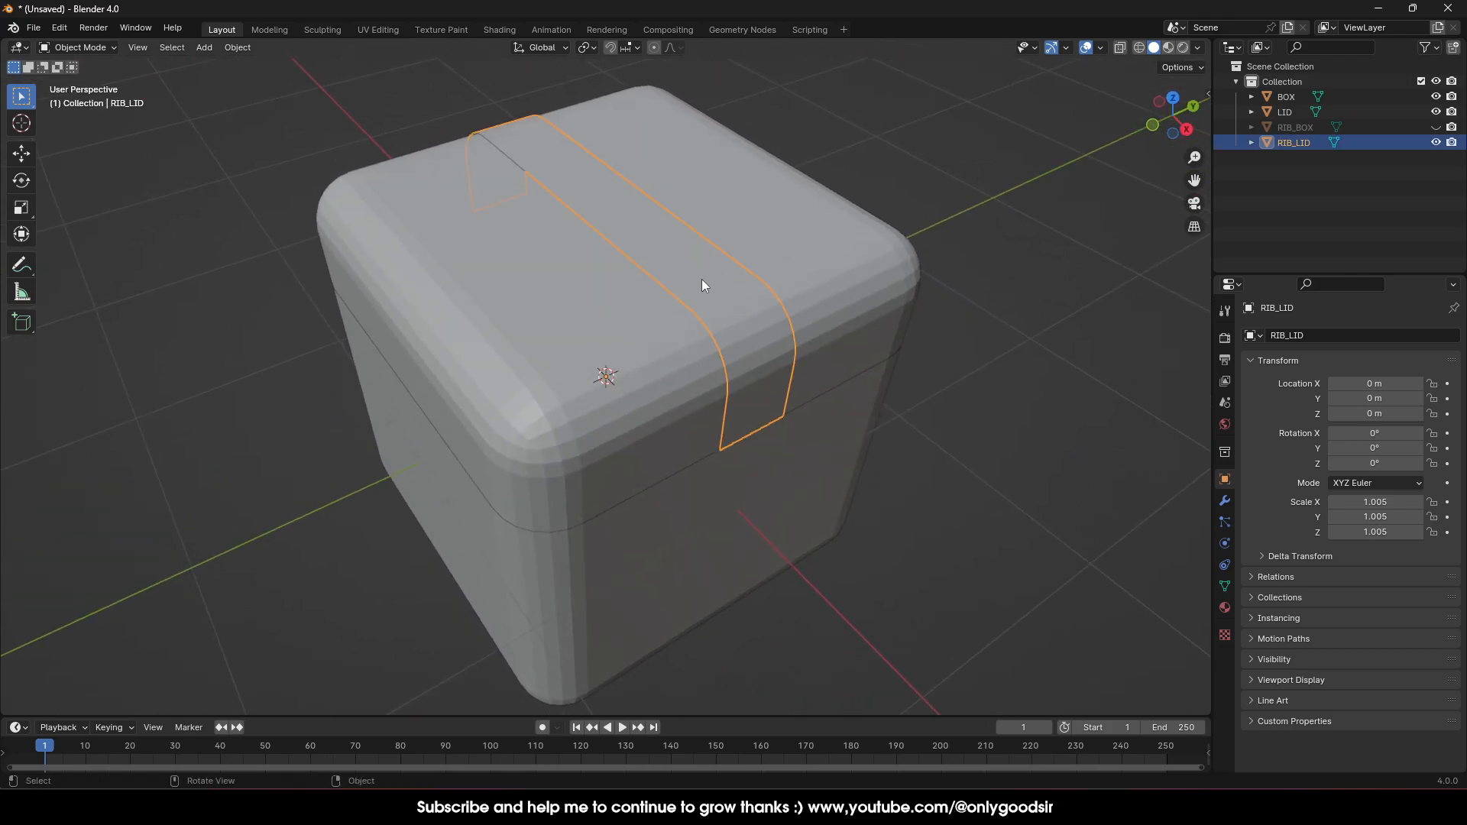
{"action": "middle_click_drag", "start_coordinate": [642, 220], "coordinate": [681, 246]}
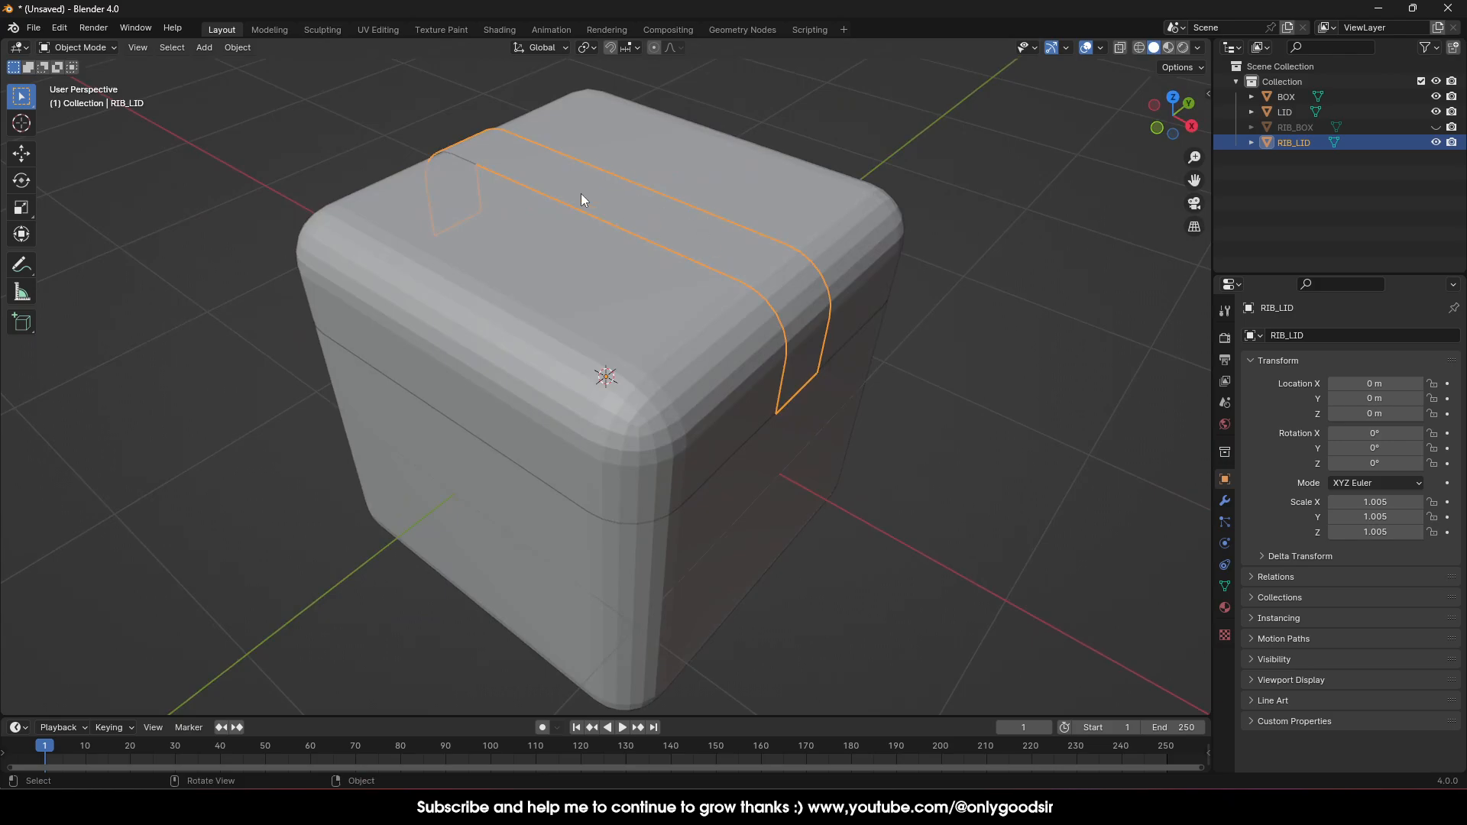
Turn on the Face Orientation overlay to check which way the ribbon's faces point.
{"action": "left_click", "coordinate": [1101, 47]}
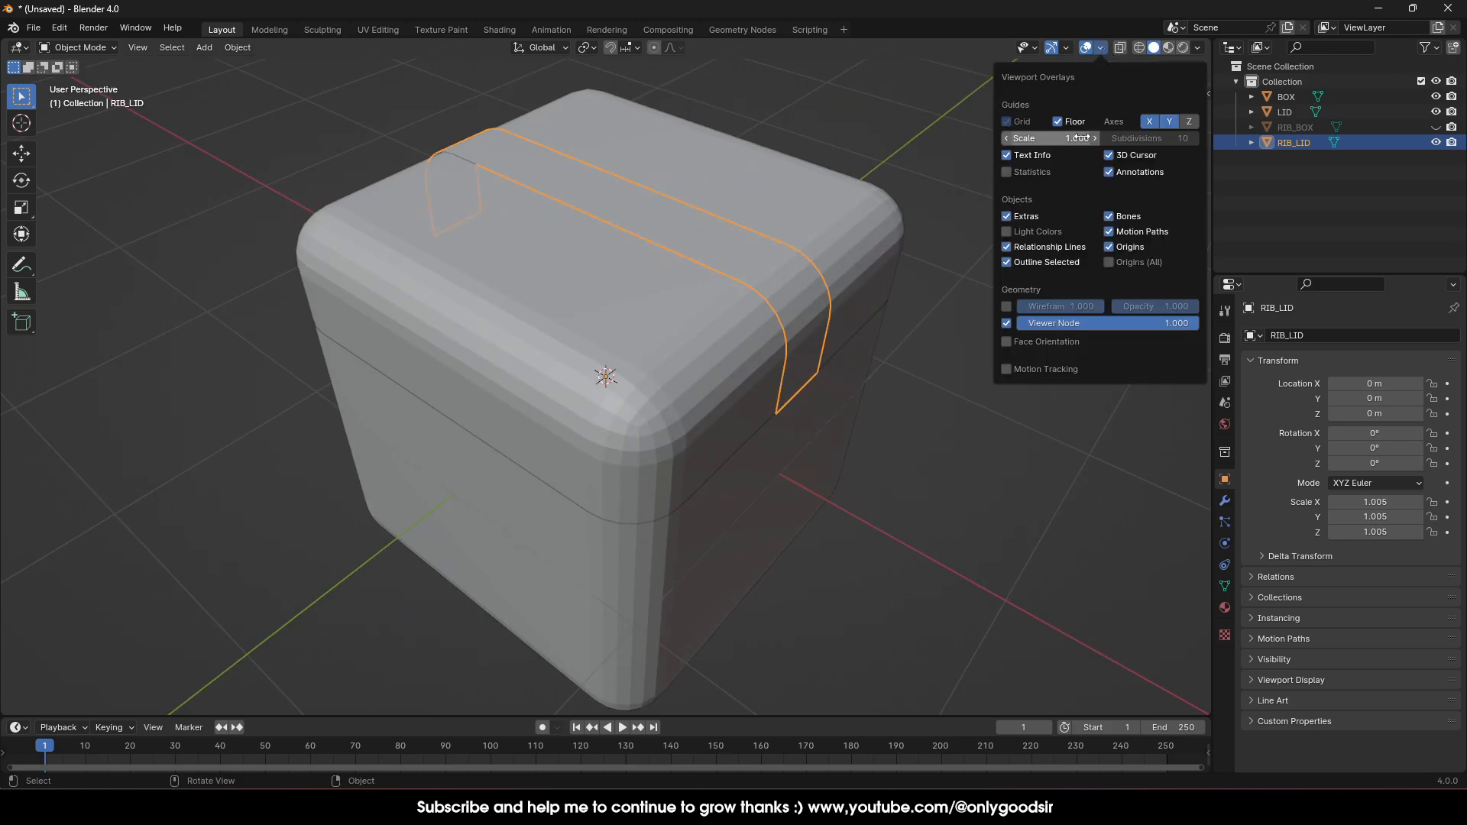
{"action": "left_click", "coordinate": [1006, 342]}
{"action": "middle_click_drag", "start_coordinate": [878, 336], "coordinate": [545, 203]}
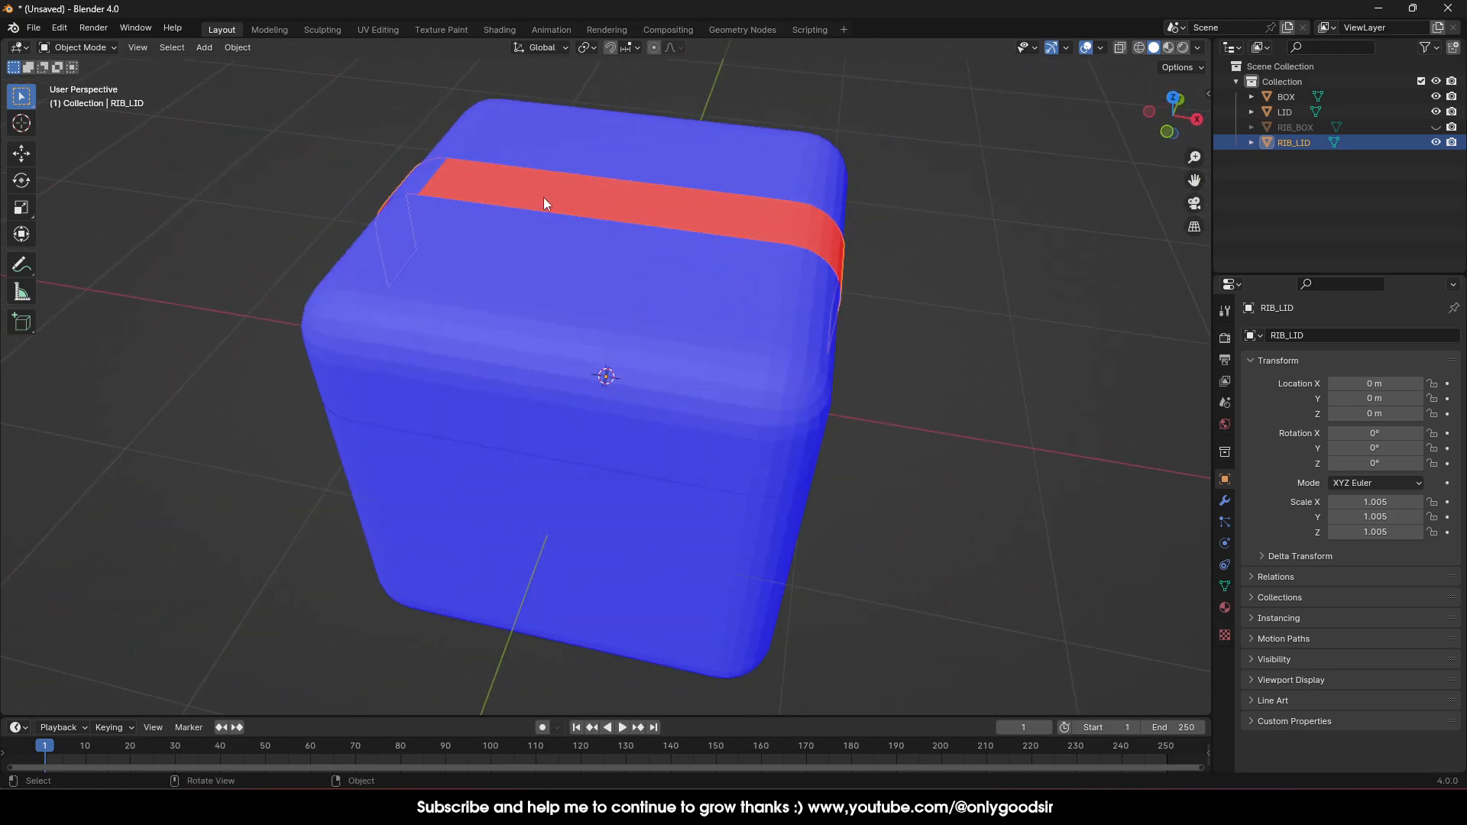
Try flipping the normals of the reversed RIB_LID faces on the lid's top, rounded edge and side in Edit Mode.
{"action": "key", "text": "Tab"}
{"action": "left_click", "coordinate": [497, 200], "text": "alt"}
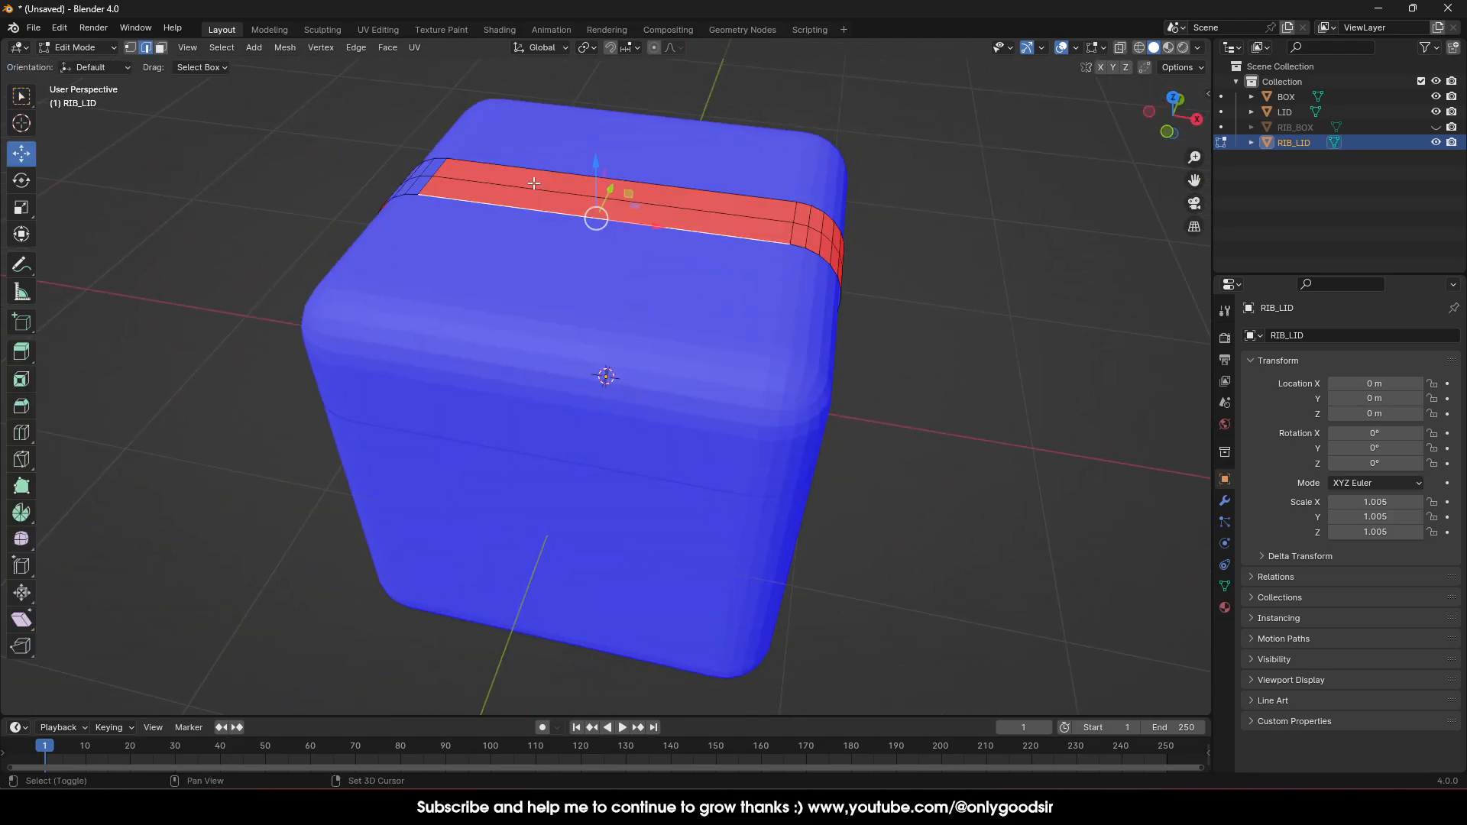
{"action": "left_click", "coordinate": [160, 50]}
{"action": "left_click", "coordinate": [599, 208], "text": "alt"}
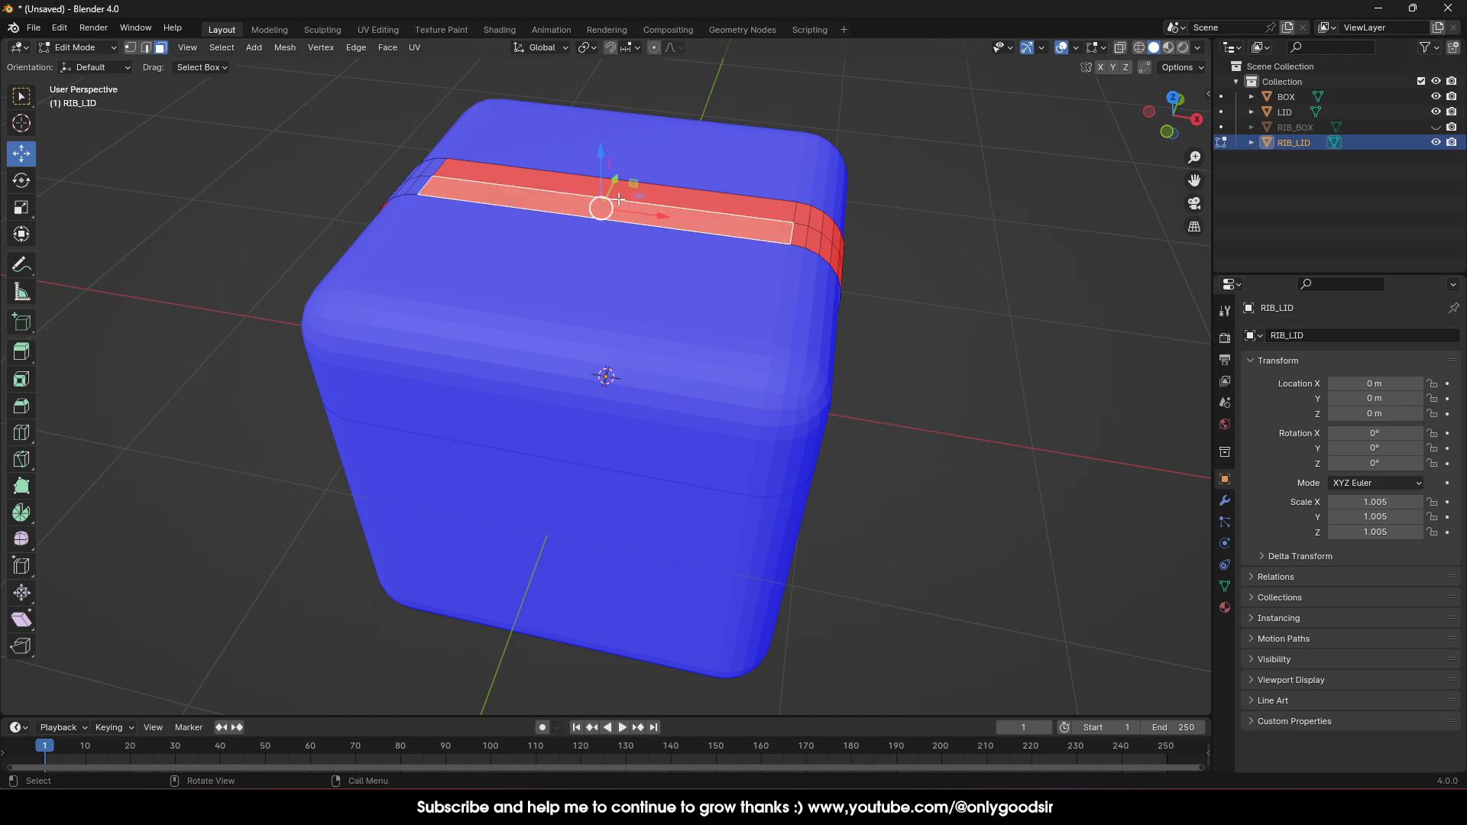
{"action": "middle_click_drag", "start_coordinate": [631, 196], "coordinate": [694, 227]}
{"action": "left_click", "coordinate": [702, 290], "text": "shift"}
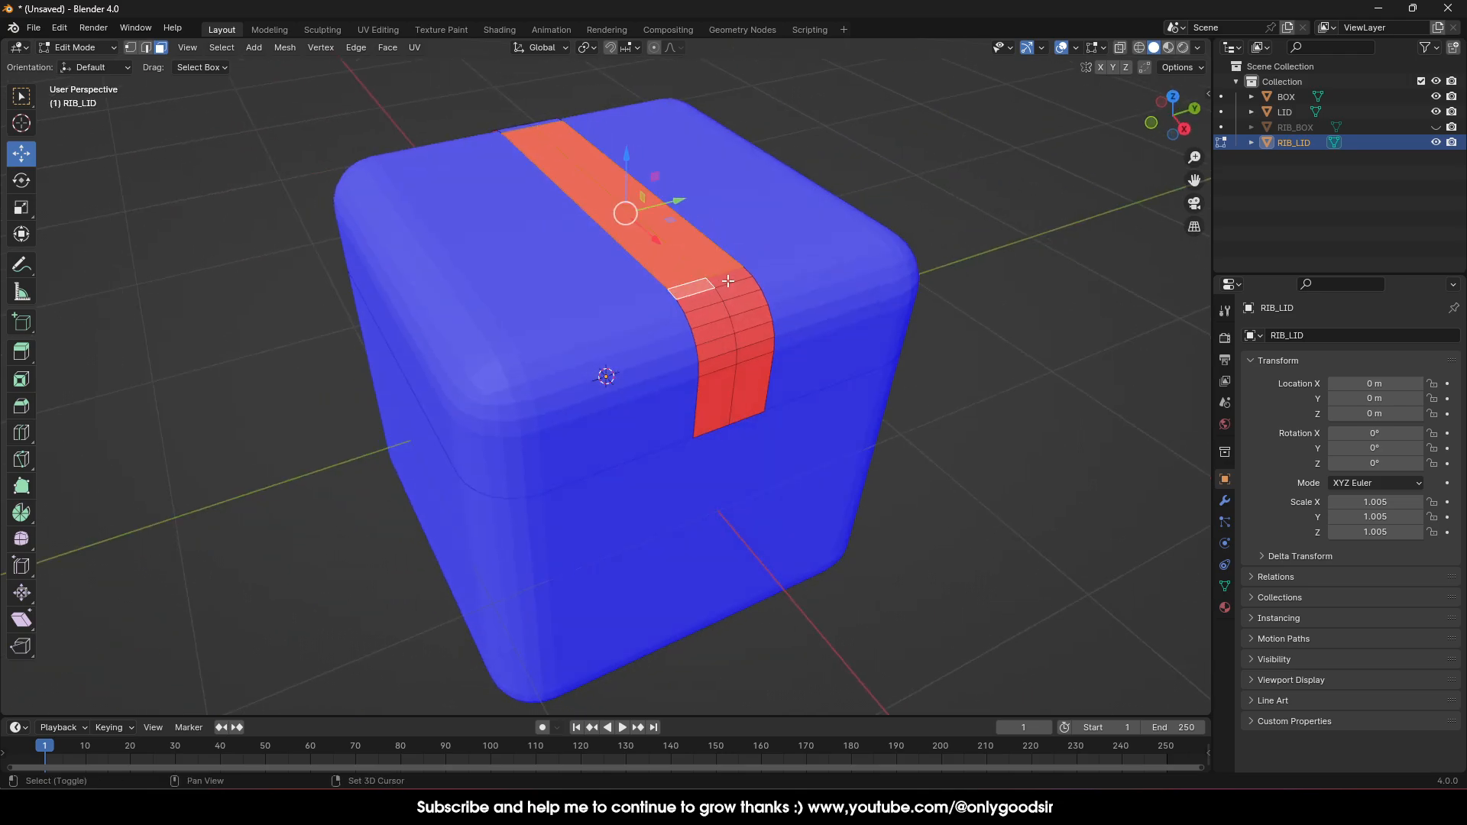
{"action": "left_click", "coordinate": [730, 280], "text": "shift"}
{"action": "left_click", "coordinate": [736, 289], "text": "shift"}
{"action": "left_click", "coordinate": [691, 304], "text": "shift"}
{"action": "left_click", "coordinate": [696, 313], "text": "shift"}
{"action": "left_click", "coordinate": [745, 305], "text": "shift"}
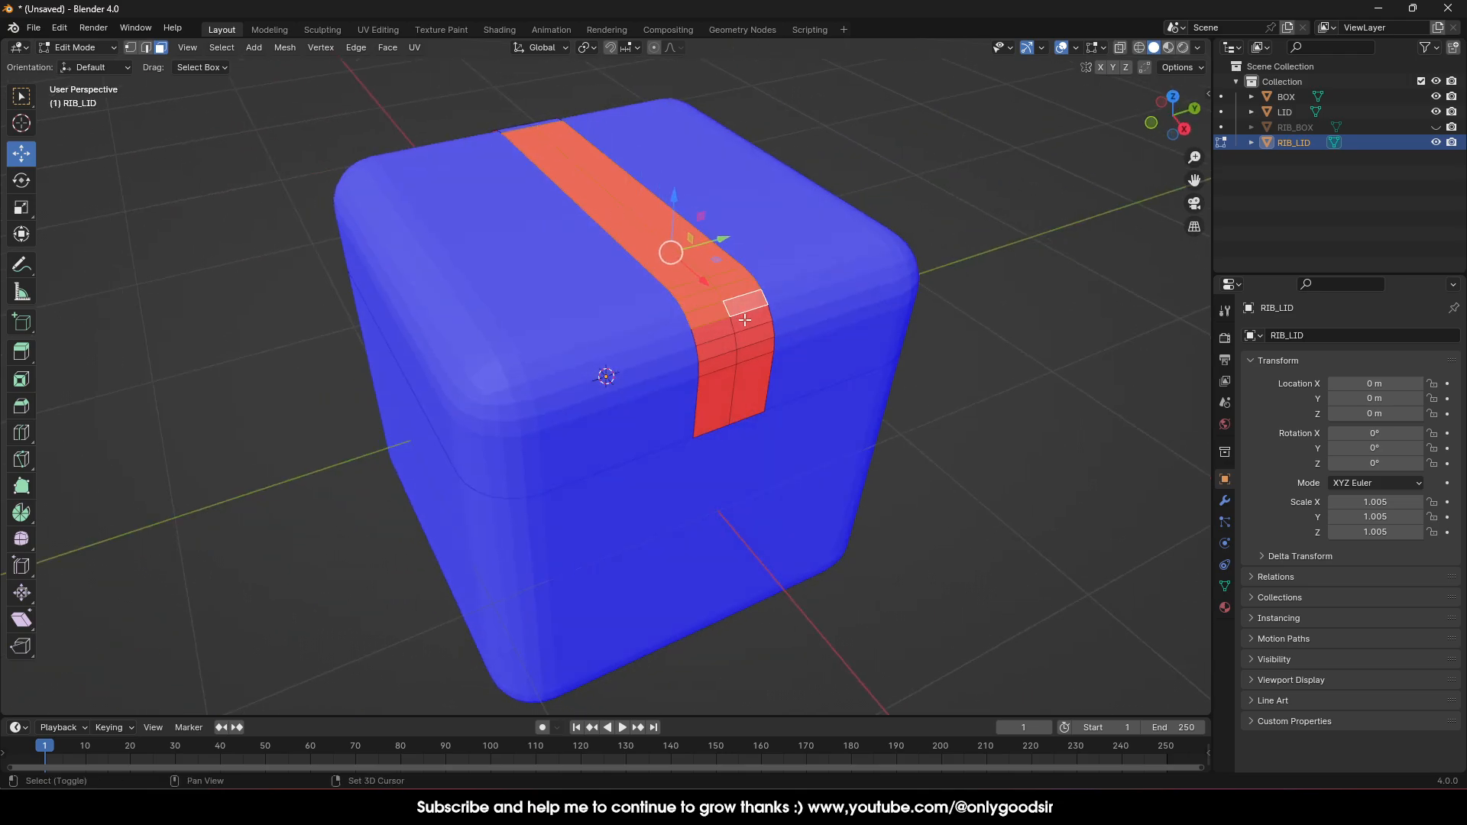
{"action": "left_click", "coordinate": [750, 318], "text": "shift"}
{"action": "left_click", "coordinate": [704, 330], "text": "shift"}
{"action": "left_click", "coordinate": [732, 348], "text": "shift"}
{"action": "left_click", "coordinate": [747, 341], "text": "shift"}
{"action": "left_click", "coordinate": [739, 358], "text": "shift"}
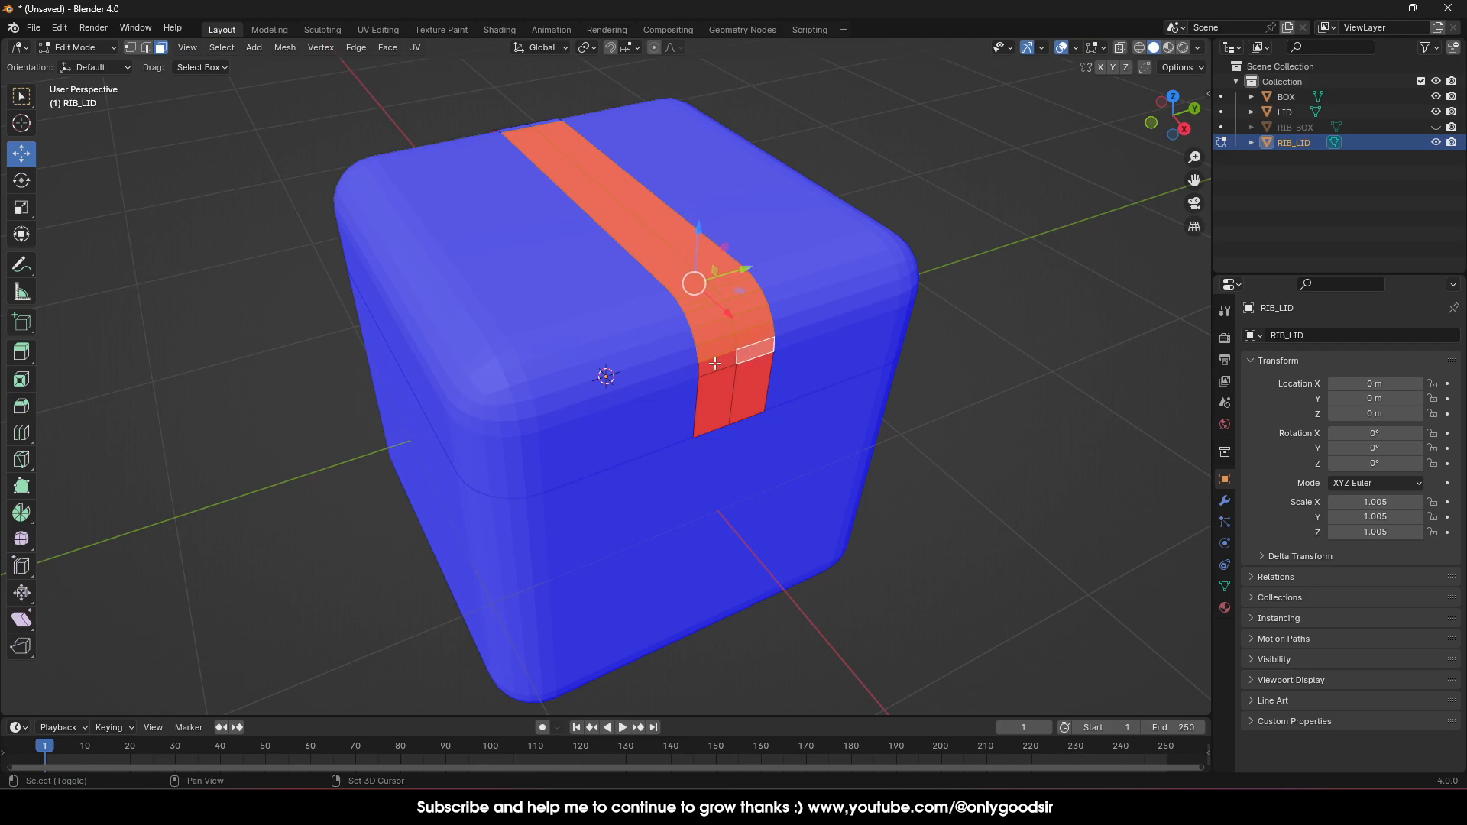
{"action": "left_click", "coordinate": [715, 364], "text": "shift"}
{"action": "left_click", "coordinate": [716, 389], "text": "shift"}
{"action": "left_click", "coordinate": [746, 390], "text": "shift"}
{"action": "mouse_move", "coordinate": [647, 342]}
{"action": "middle_mouse_down"}
{"action": "mouse_move", "coordinate": [884, 328]}
{"action": "mouse_move", "coordinate": [632, 340]}
{"action": "mouse_move", "coordinate": [649, 328]}
{"action": "middle_mouse_up"}
{"action": "right_click", "coordinate": [678, 295]}
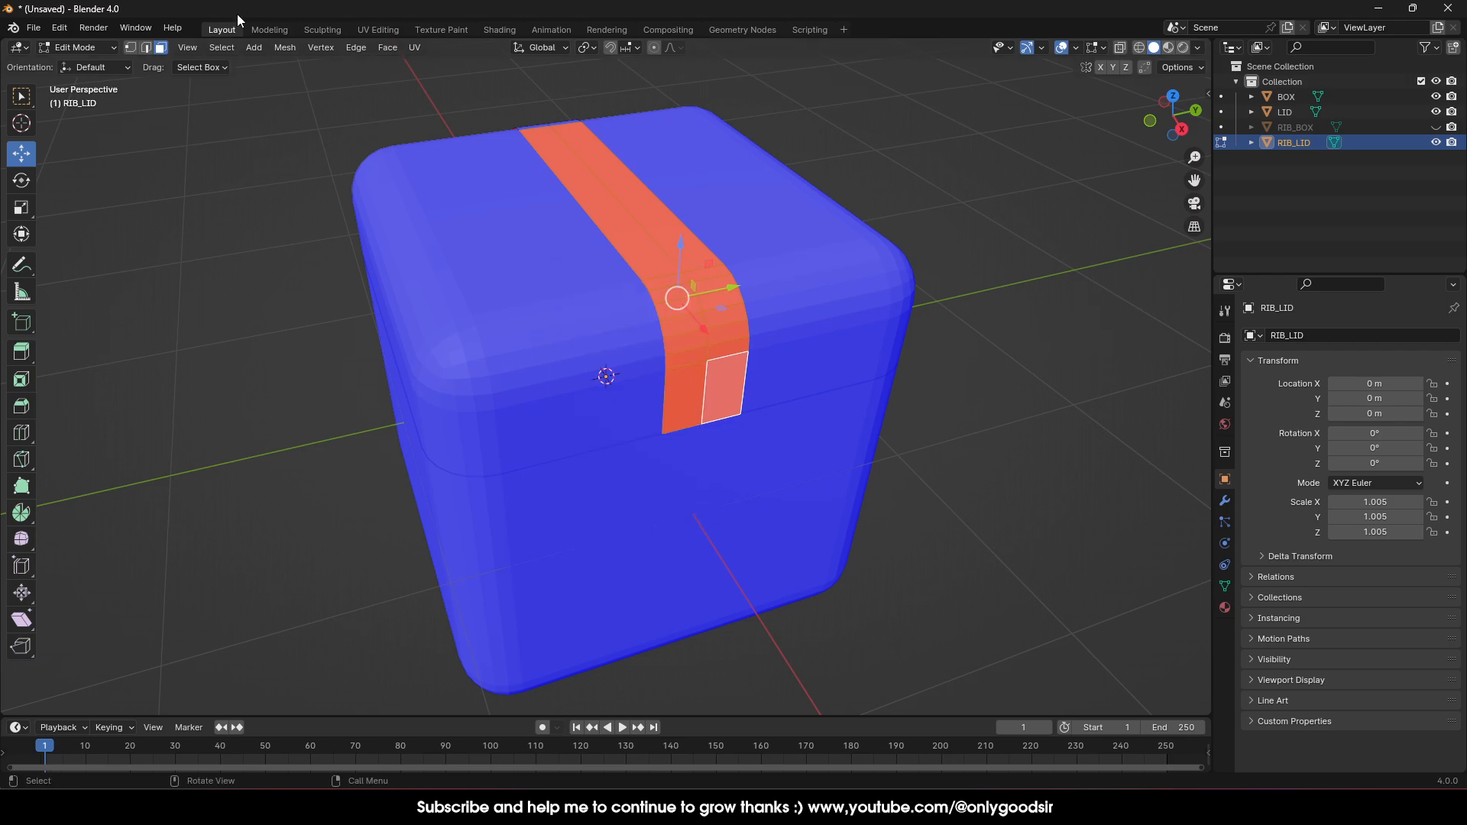
{"action": "left_click", "coordinate": [284, 48]}
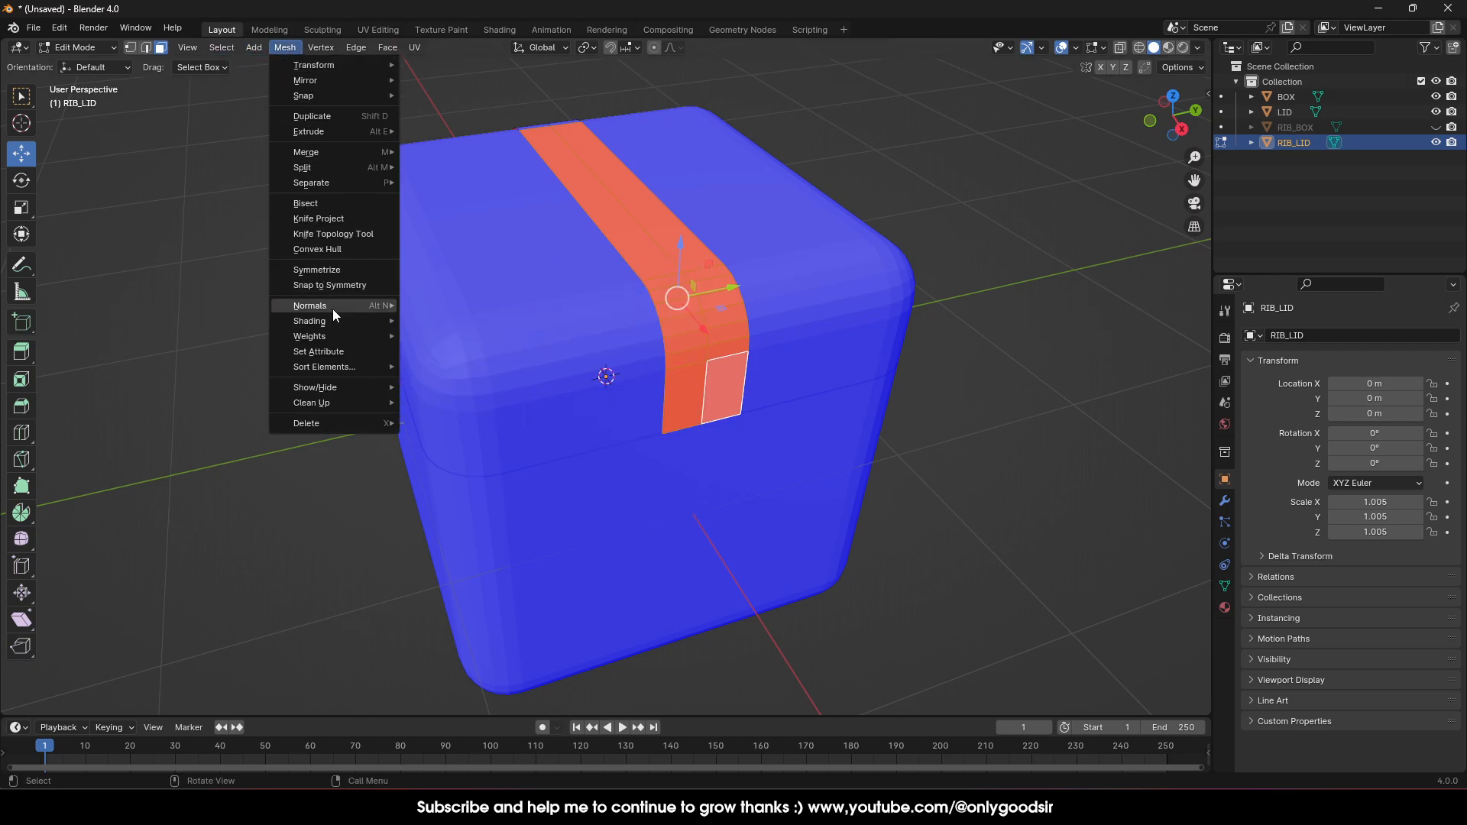
{"action": "mouse_move", "coordinate": [333, 306]}
{"action": "left_click", "coordinate": [431, 306]}
{"action": "left_click", "coordinate": [983, 291]}
{"action": "middle_click_drag", "start_coordinate": [983, 290], "coordinate": [763, 285]}
{"action": "key", "text": "Tab"}
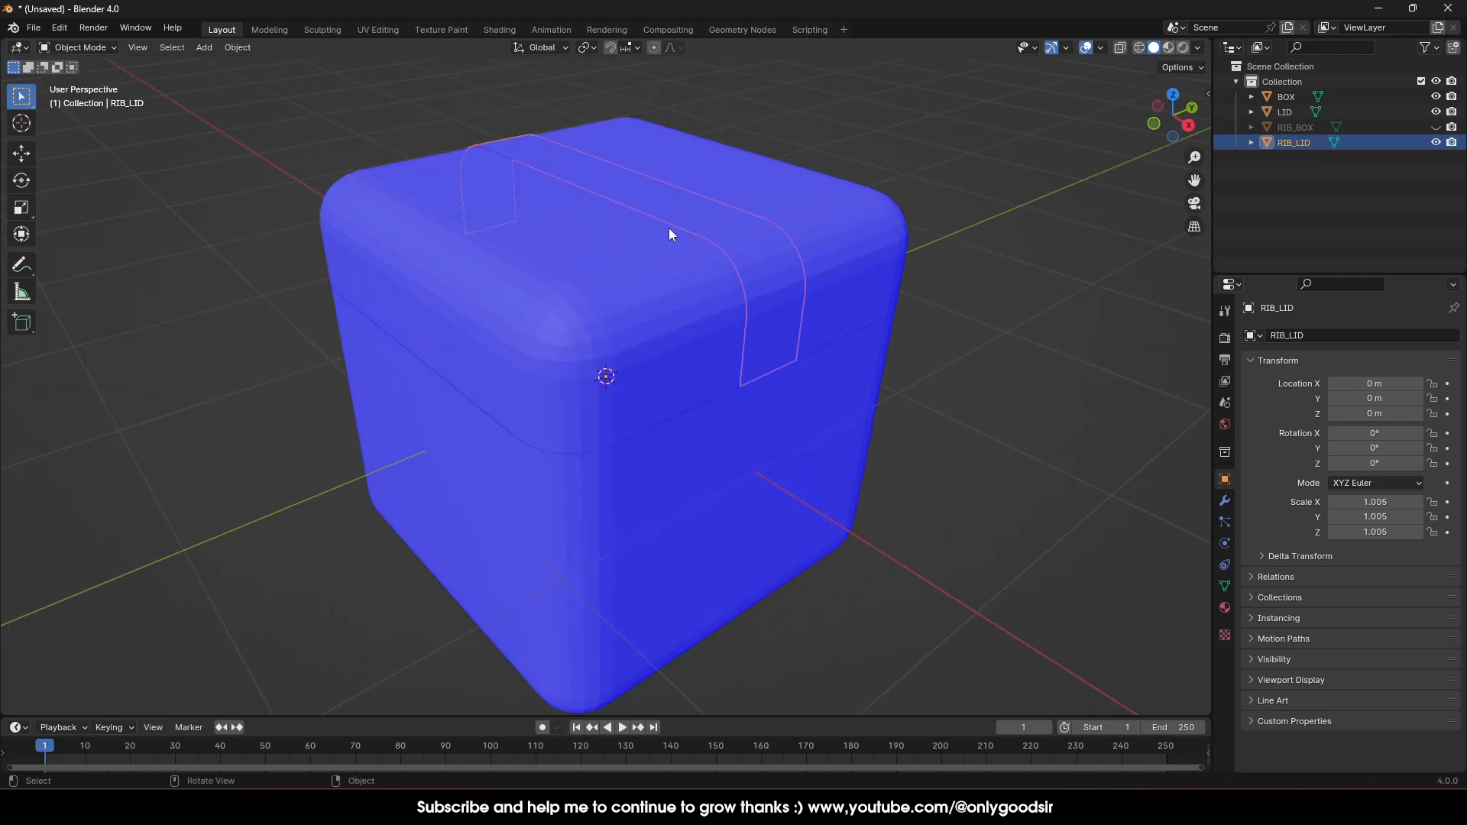
{"action": "middle_click_drag", "start_coordinate": [668, 228], "coordinate": [694, 242]}
{"action": "mouse_move", "coordinate": [599, 234]}
{"action": "middle_mouse_down"}
{"action": "mouse_move", "coordinate": [610, 260]}
{"action": "mouse_move", "coordinate": [614, 246]}
{"action": "middle_mouse_up"}
Revert the normals flip on the RIB_LID ribbon faces and return to Object Mode.
{"action": "key", "text": "Tab"}
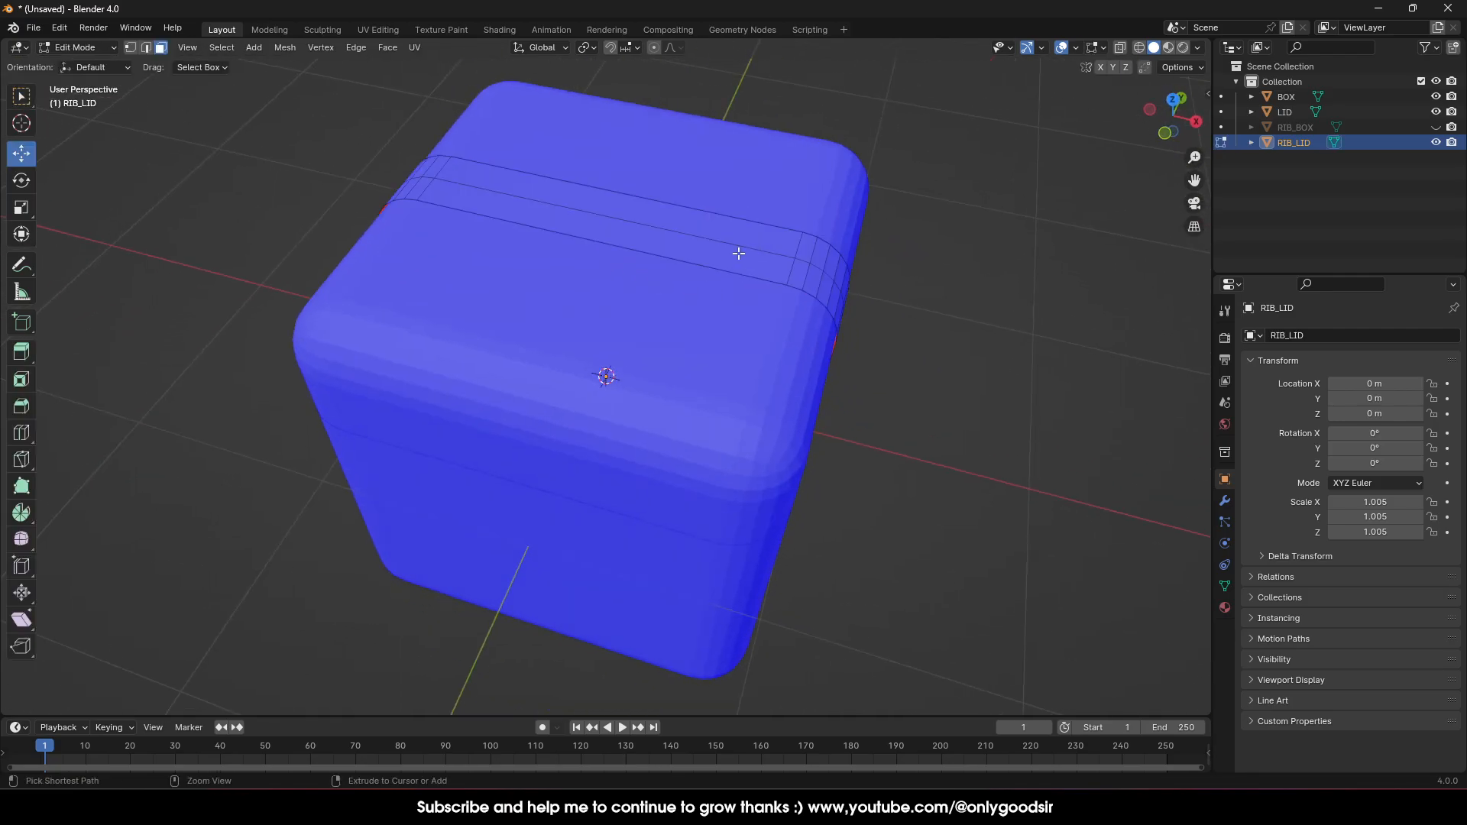
{"action": "left_click_drag", "start_coordinate": [737, 250], "coordinate": [859, 328]}
{"action": "middle_click_drag", "start_coordinate": [890, 344], "coordinate": [849, 324]}
{"action": "key", "text": "alt+n"}
{"action": "key", "text": "f"}
{"action": "left_click", "coordinate": [954, 310]}
{"action": "key", "text": "Tab"}
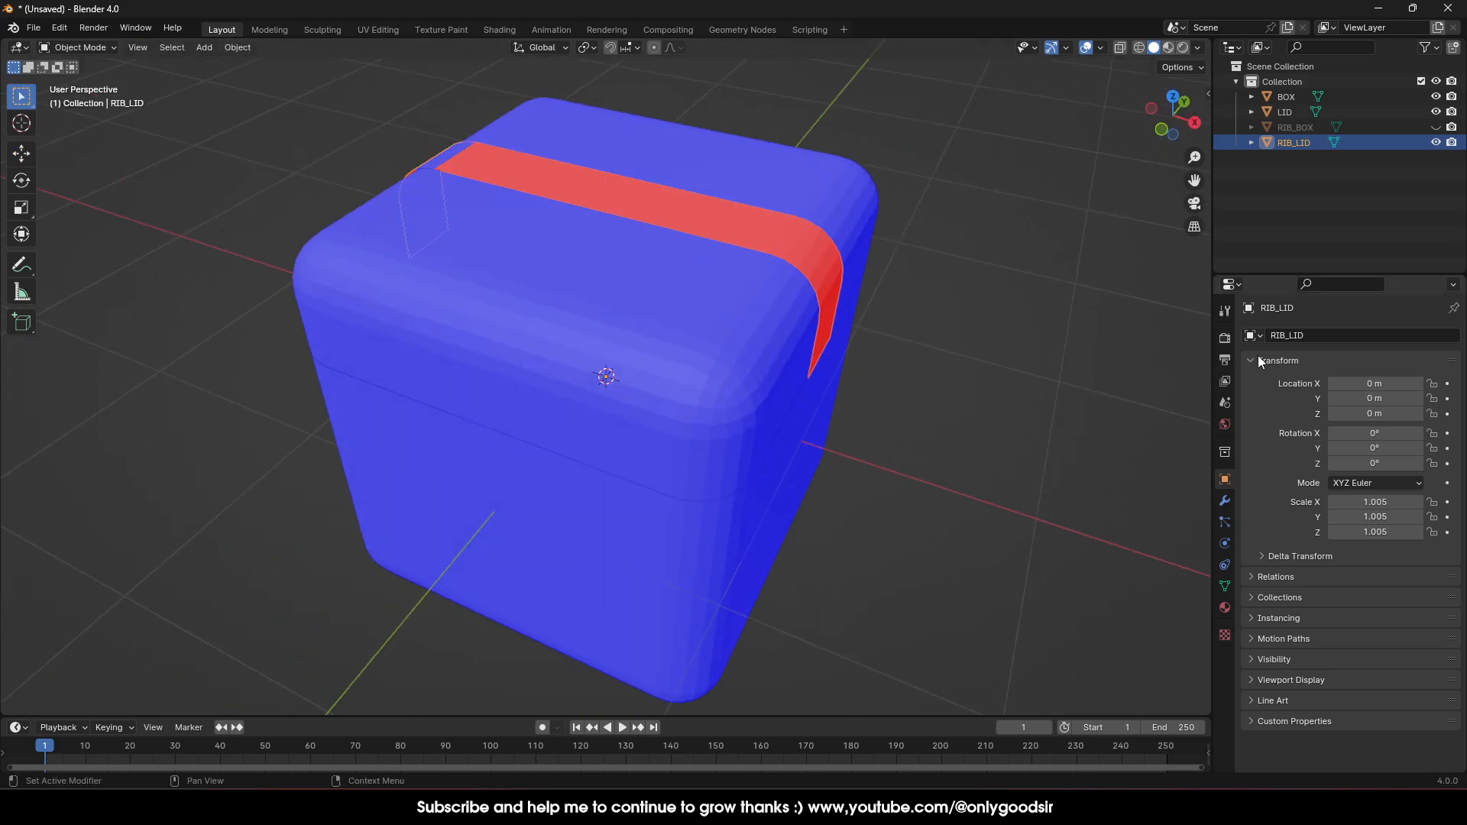
Try a Solidify modifier with a thickness of 0.15 m on the RIB_LID ribbon, and remove it.
{"action": "left_click", "coordinate": [1225, 501]}
{"action": "left_click", "coordinate": [1332, 333]}
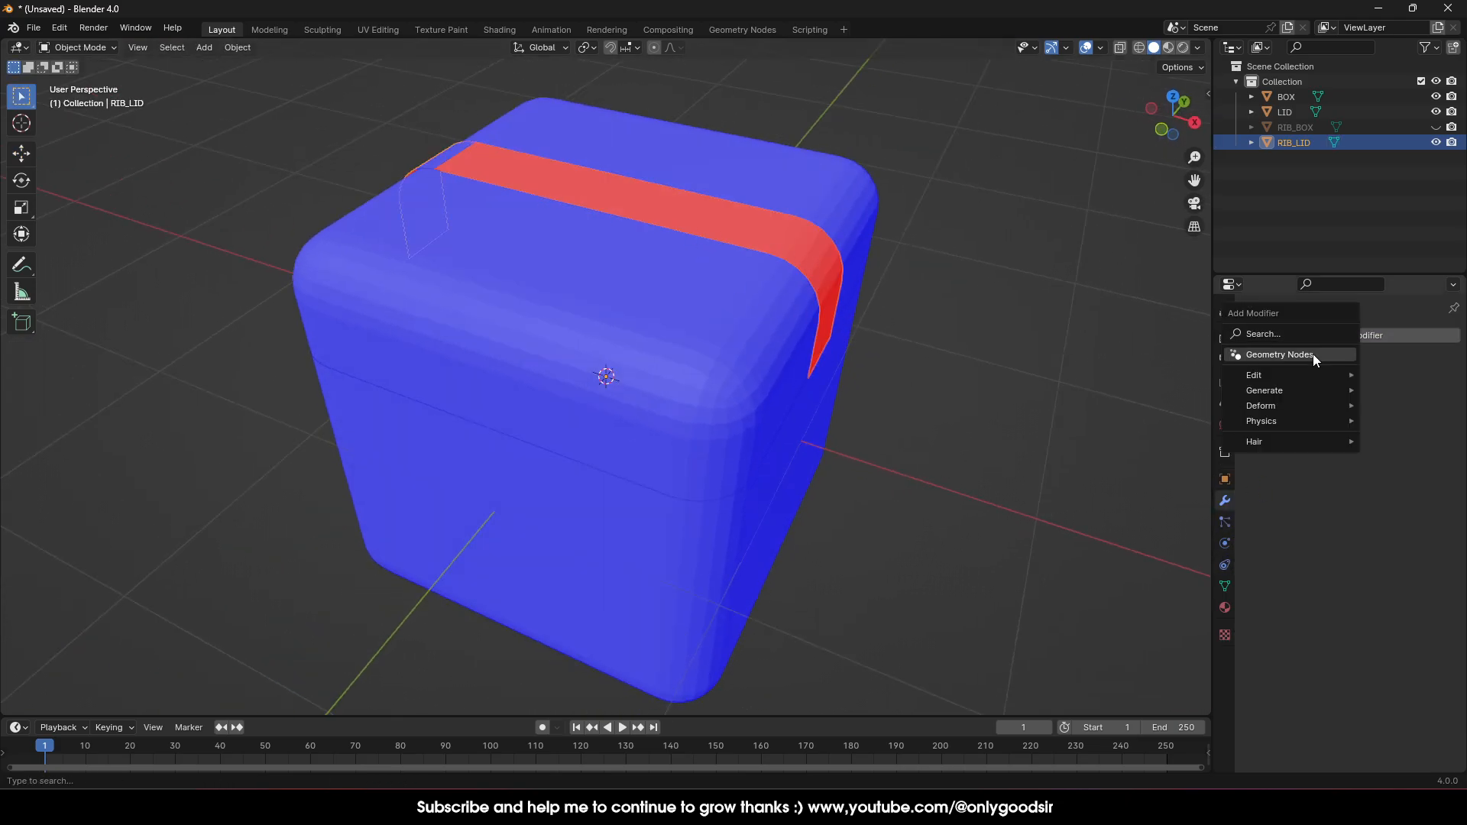
{"action": "mouse_move", "coordinate": [1271, 393]}
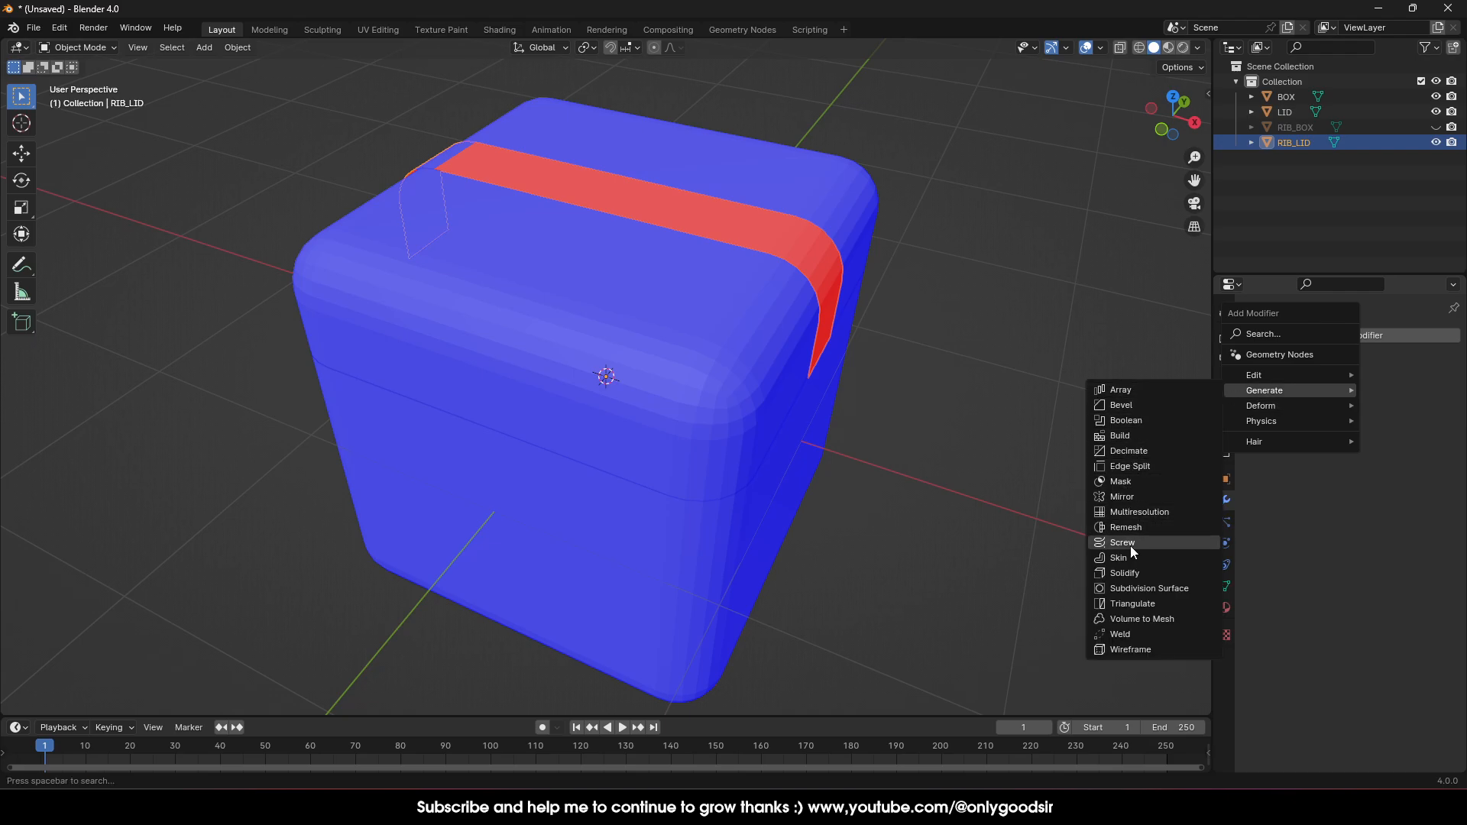
{"action": "left_click", "coordinate": [1125, 573]}
{"action": "left_click_drag", "start_coordinate": [1382, 403], "coordinate": [1403, 403]}
{"action": "middle_click_drag", "start_coordinate": [792, 318], "coordinate": [672, 136]}
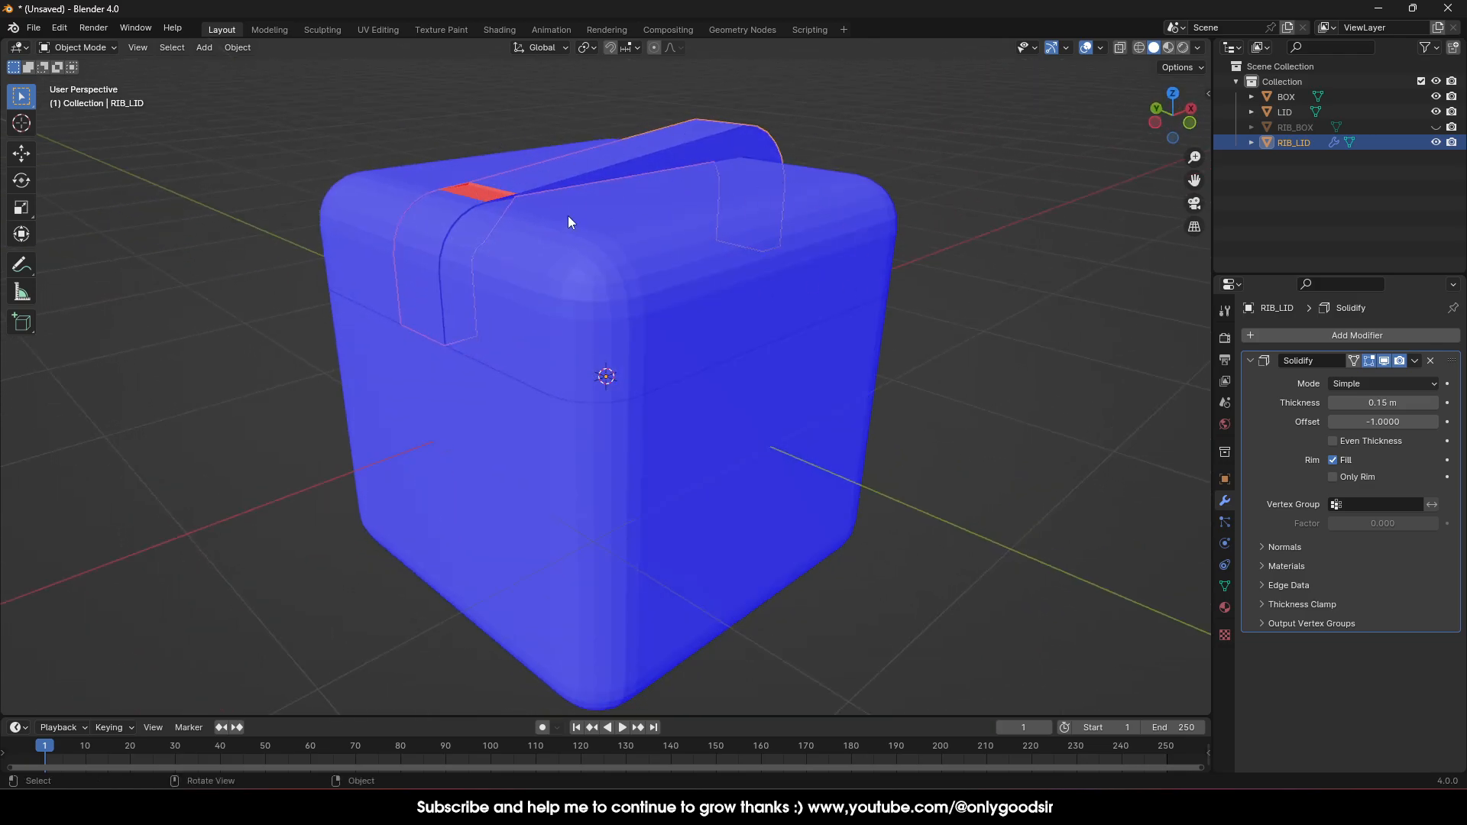
{"action": "left_click", "coordinate": [1430, 361]}
{"action": "middle_click_drag", "start_coordinate": [1149, 368], "coordinate": [736, 236]}
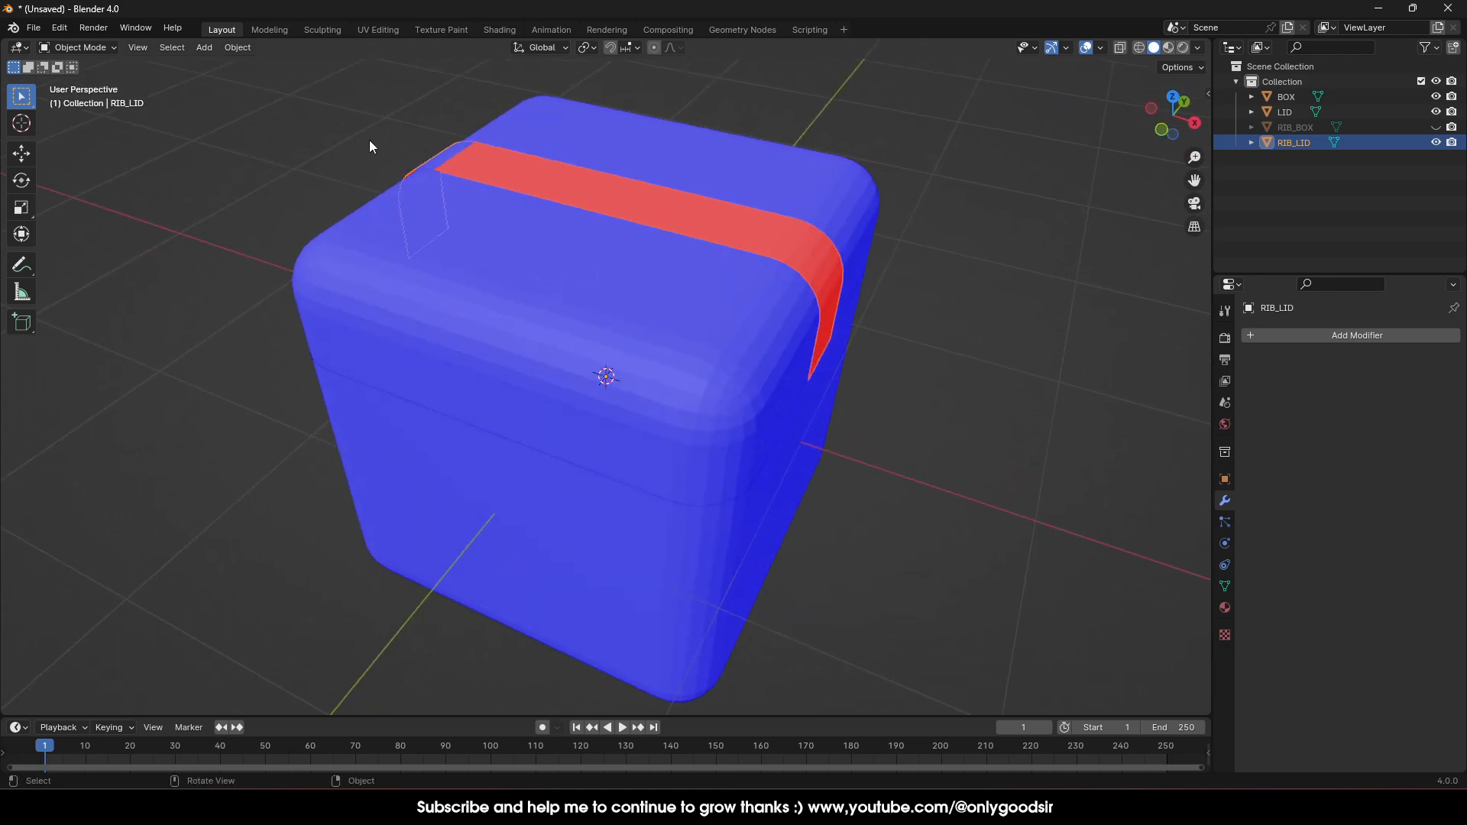
Select the reversed RIB_LID faces along the top, rounded edge and side, flip their normals, and inspect the ribbon in Object Mode.
{"action": "key", "text": "Tab"}
{"action": "left_click", "coordinate": [560, 178]}
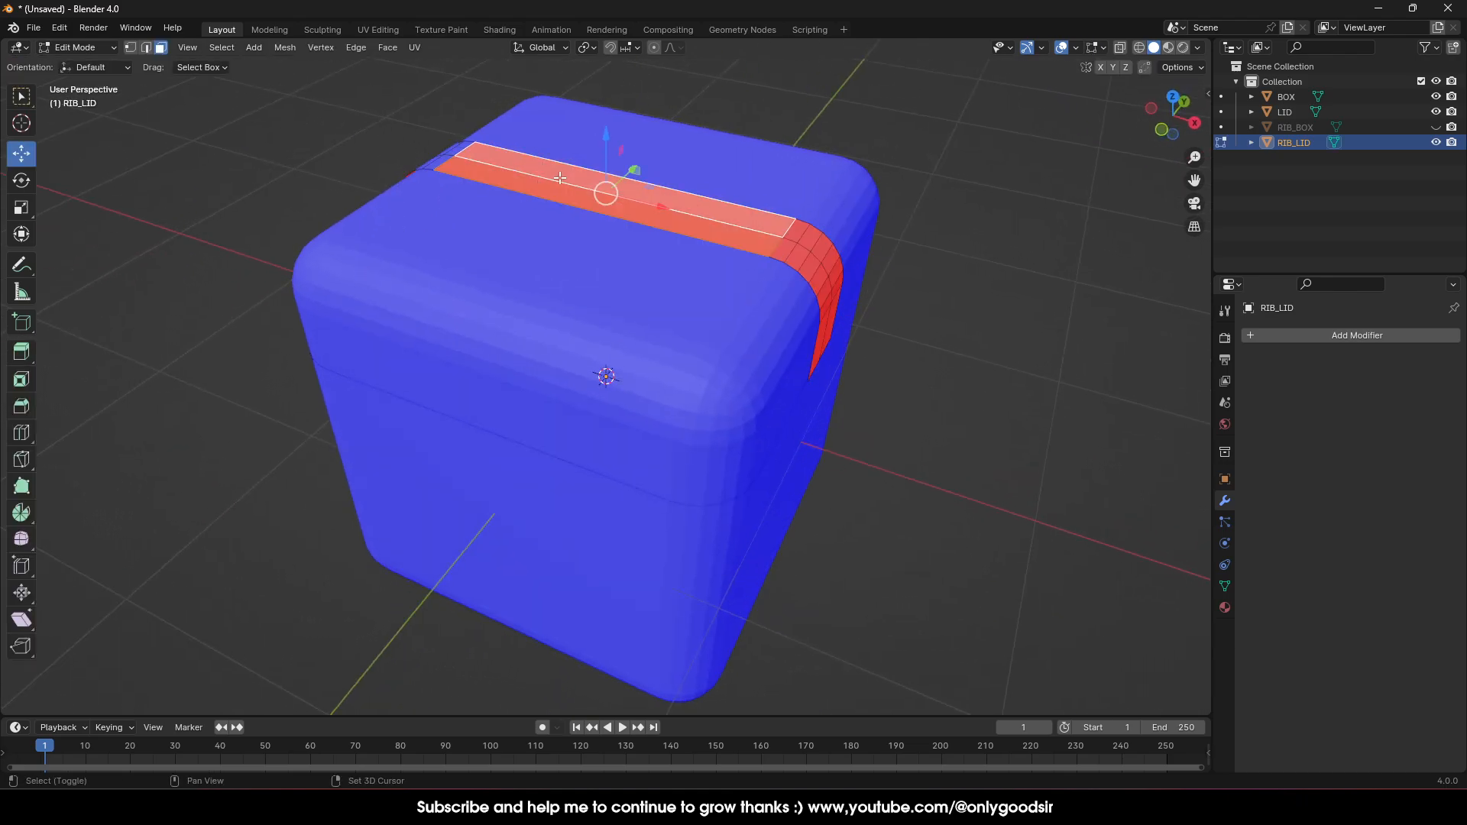
{"action": "left_click", "coordinate": [785, 249], "text": "shift"}
{"action": "left_click", "coordinate": [800, 231], "text": "shift"}
{"action": "left_click", "coordinate": [800, 257], "text": "shift"}
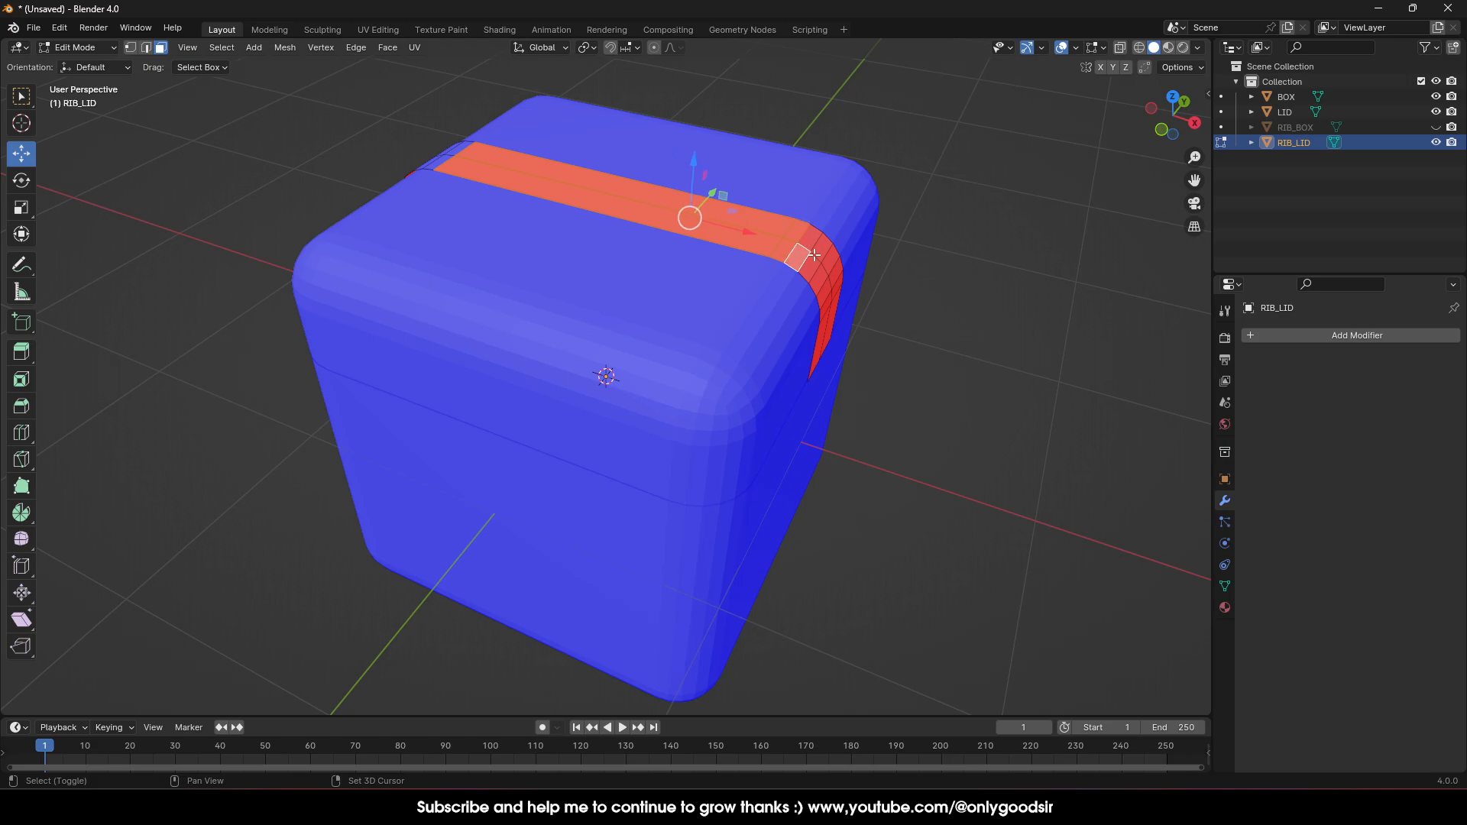
{"action": "left_click", "coordinate": [813, 242], "text": "shift"}
{"action": "left_click", "coordinate": [818, 257], "text": "shift"}
{"action": "left_click", "coordinate": [818, 269], "text": "shift"}
{"action": "left_click", "coordinate": [820, 281], "text": "shift"}
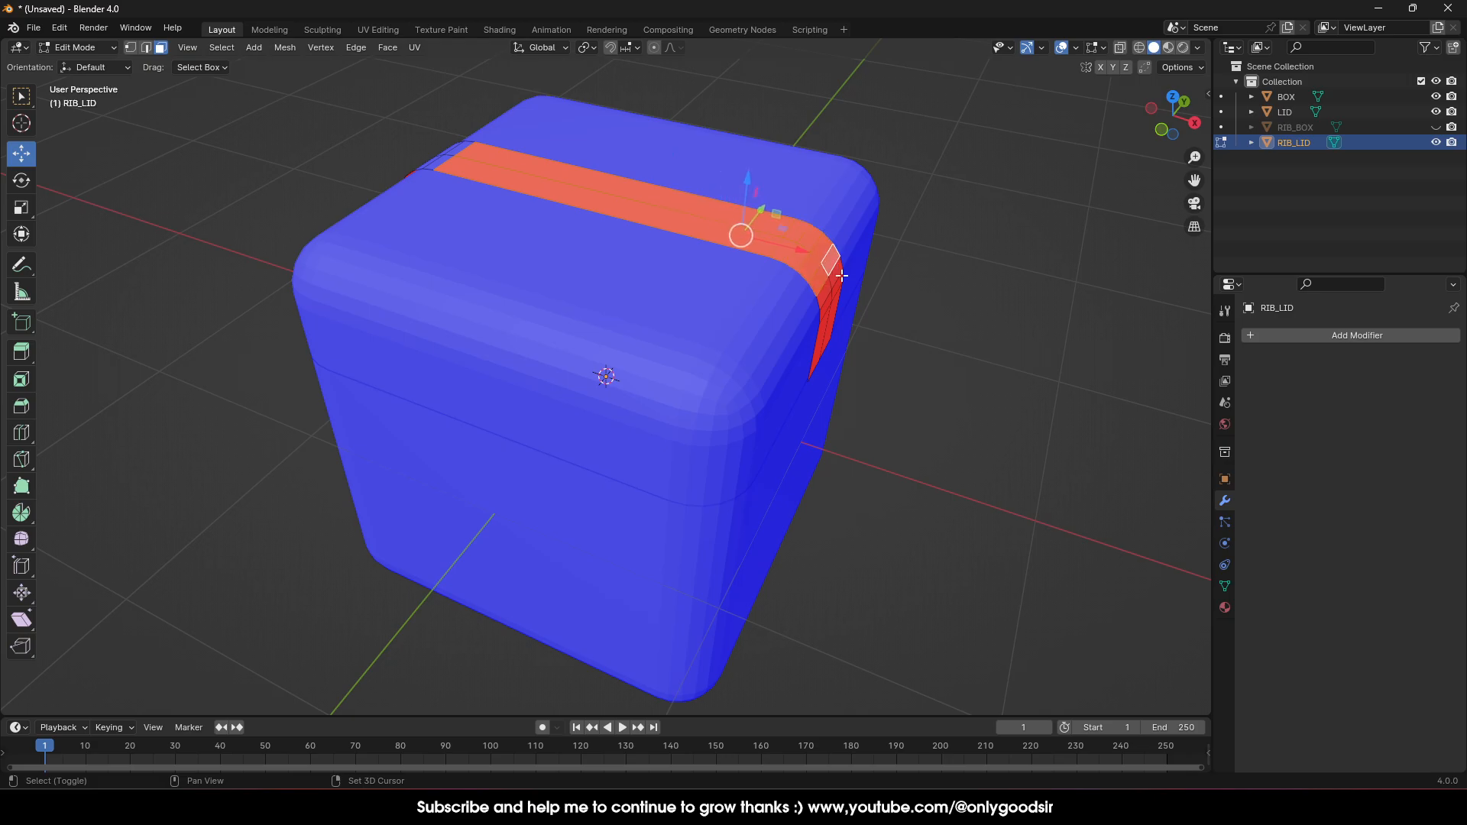
{"action": "middle_click_drag", "start_coordinate": [820, 281], "coordinate": [785, 274]}
{"action": "left_click", "coordinate": [763, 253], "text": "shift"}
{"action": "left_click", "coordinate": [794, 250], "text": "shift"}
{"action": "left_click", "coordinate": [790, 263], "text": "shift"}
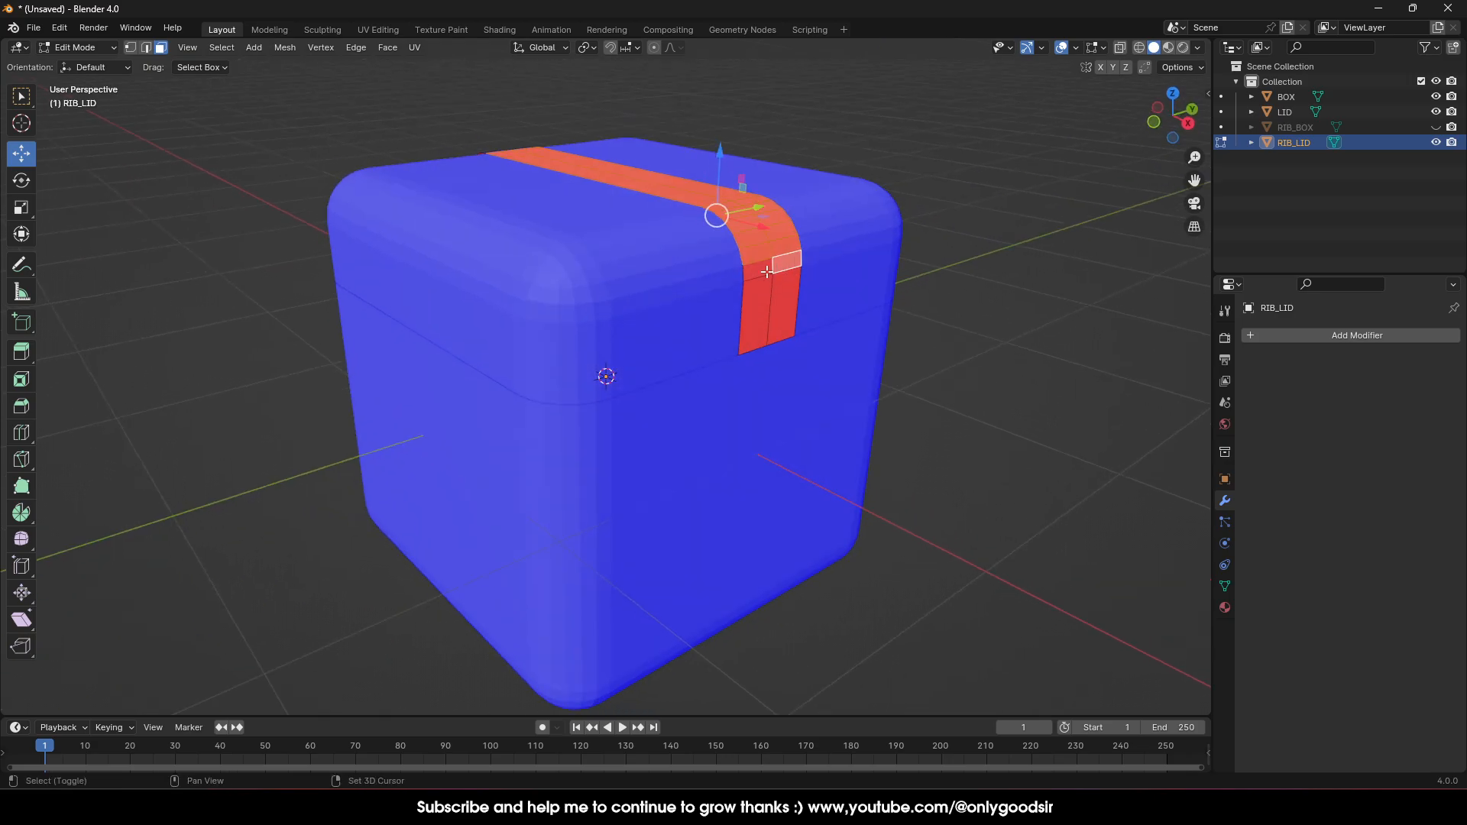
{"action": "left_click", "coordinate": [757, 268], "text": "shift"}
{"action": "left_click", "coordinate": [761, 299], "text": "shift"}
{"action": "left_click", "coordinate": [785, 306], "text": "shift"}
{"action": "middle_click_drag", "start_coordinate": [778, 281], "coordinate": [789, 310]}
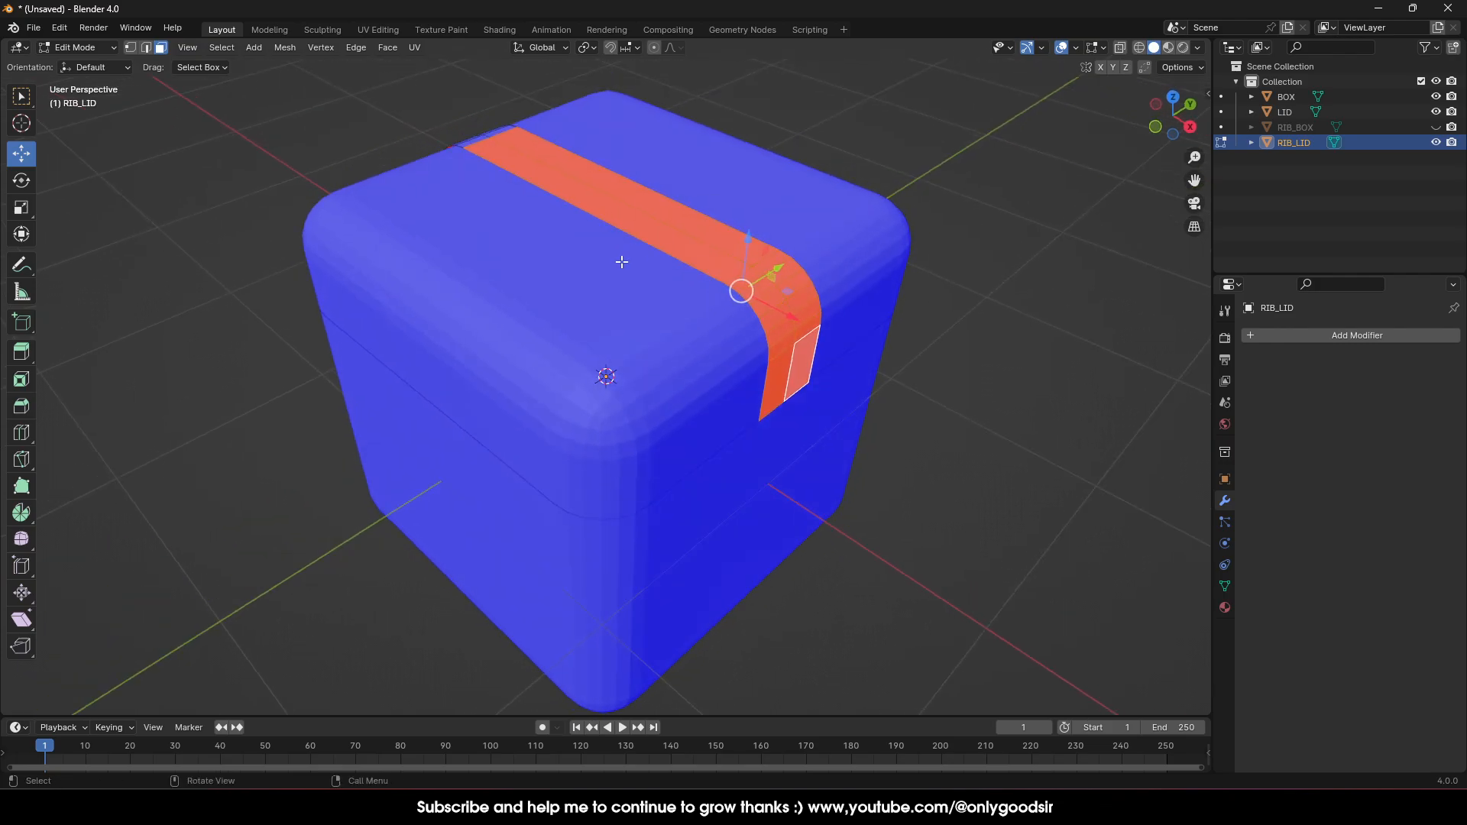
{"action": "mouse_move", "coordinate": [622, 261]}
{"action": "middle_mouse_down"}
{"action": "mouse_move", "coordinate": [769, 273]}
{"action": "mouse_move", "coordinate": [610, 250]}
{"action": "middle_mouse_up"}
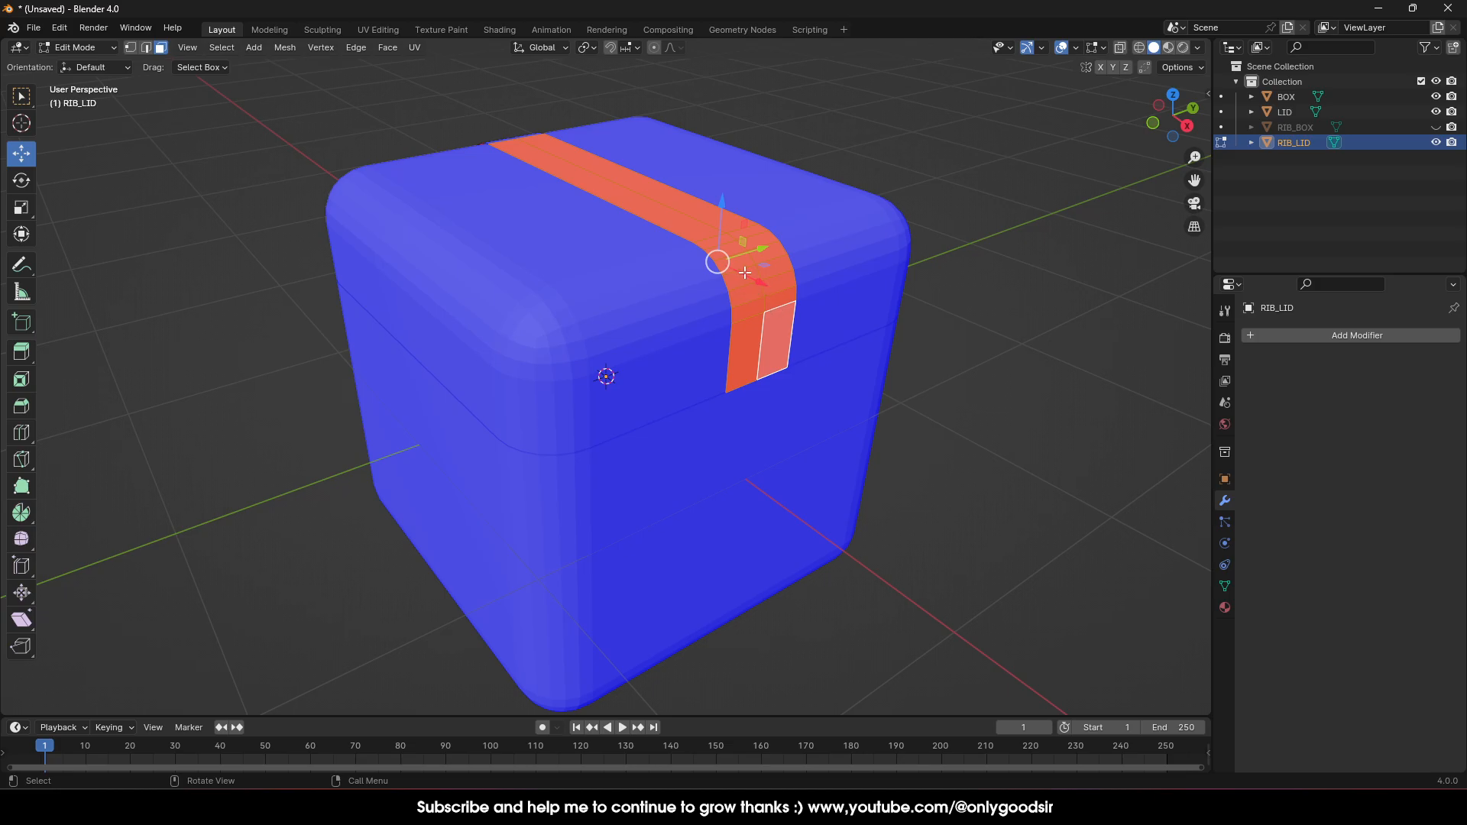
{"action": "left_click", "coordinate": [285, 47]}
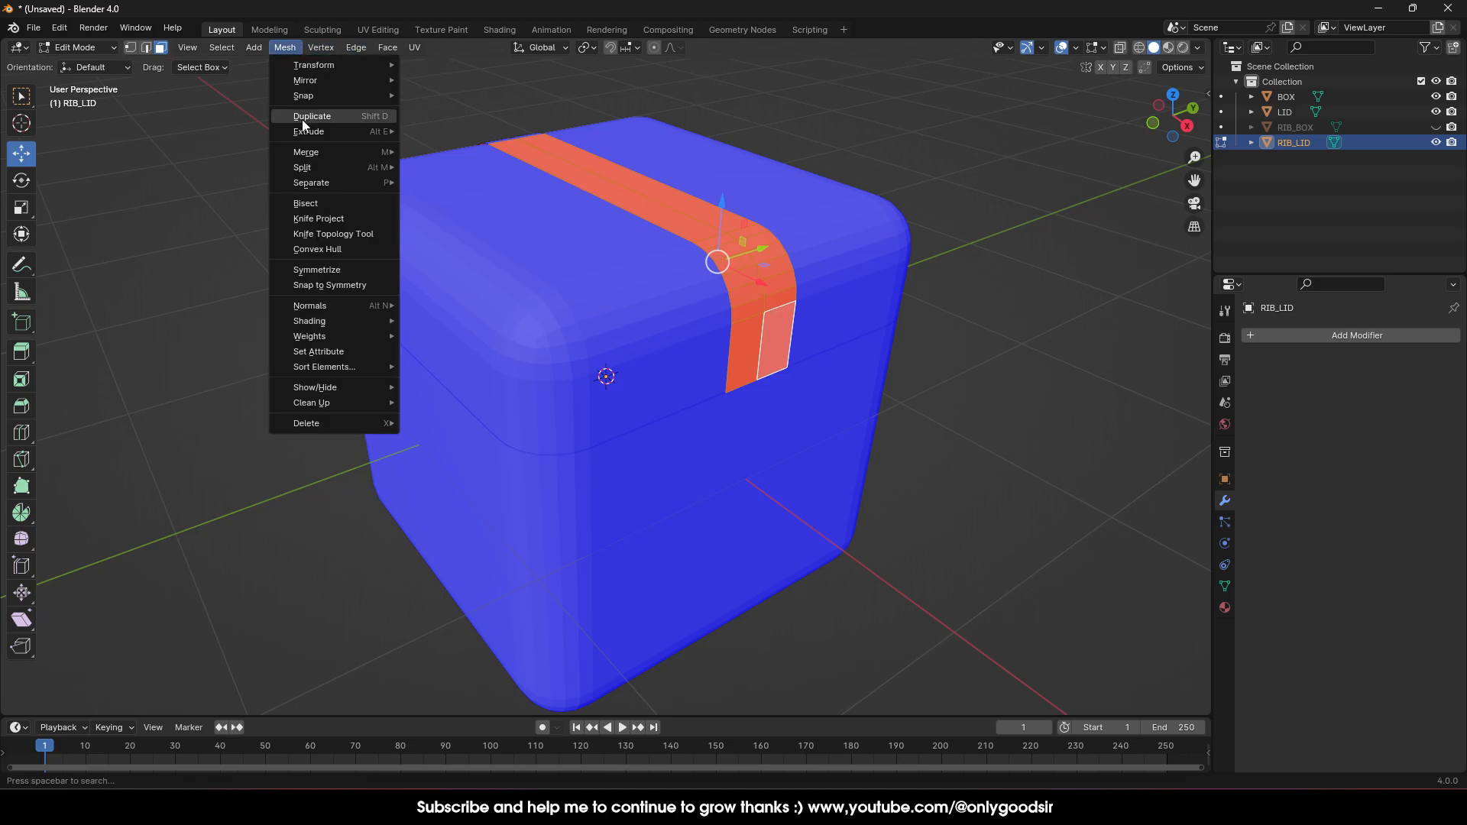
{"action": "mouse_move", "coordinate": [329, 307]}
{"action": "left_click", "coordinate": [478, 308]}
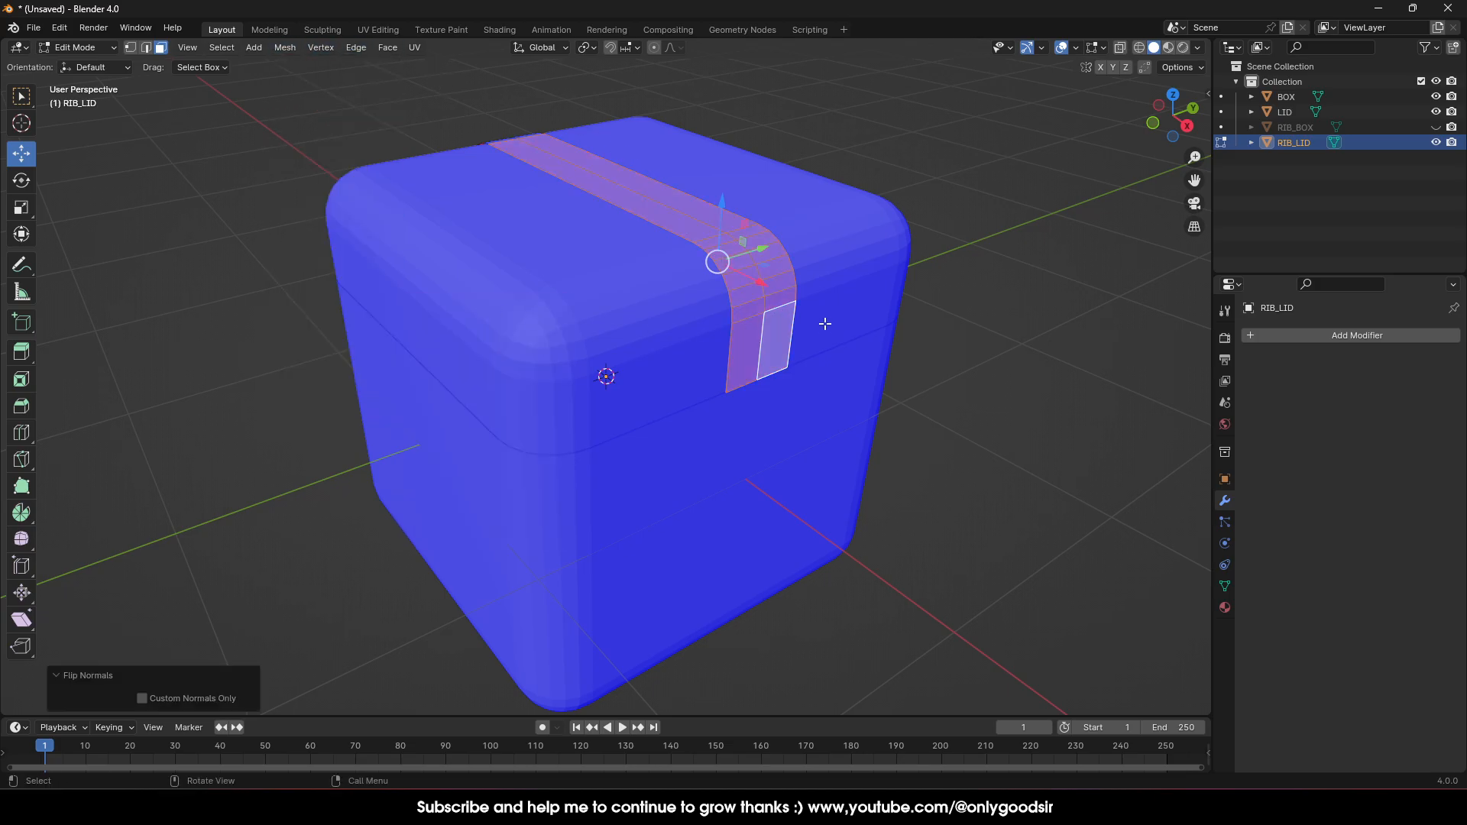
{"action": "key", "text": "Tab"}
{"action": "middle_click_drag", "start_coordinate": [654, 262], "coordinate": [670, 234]}
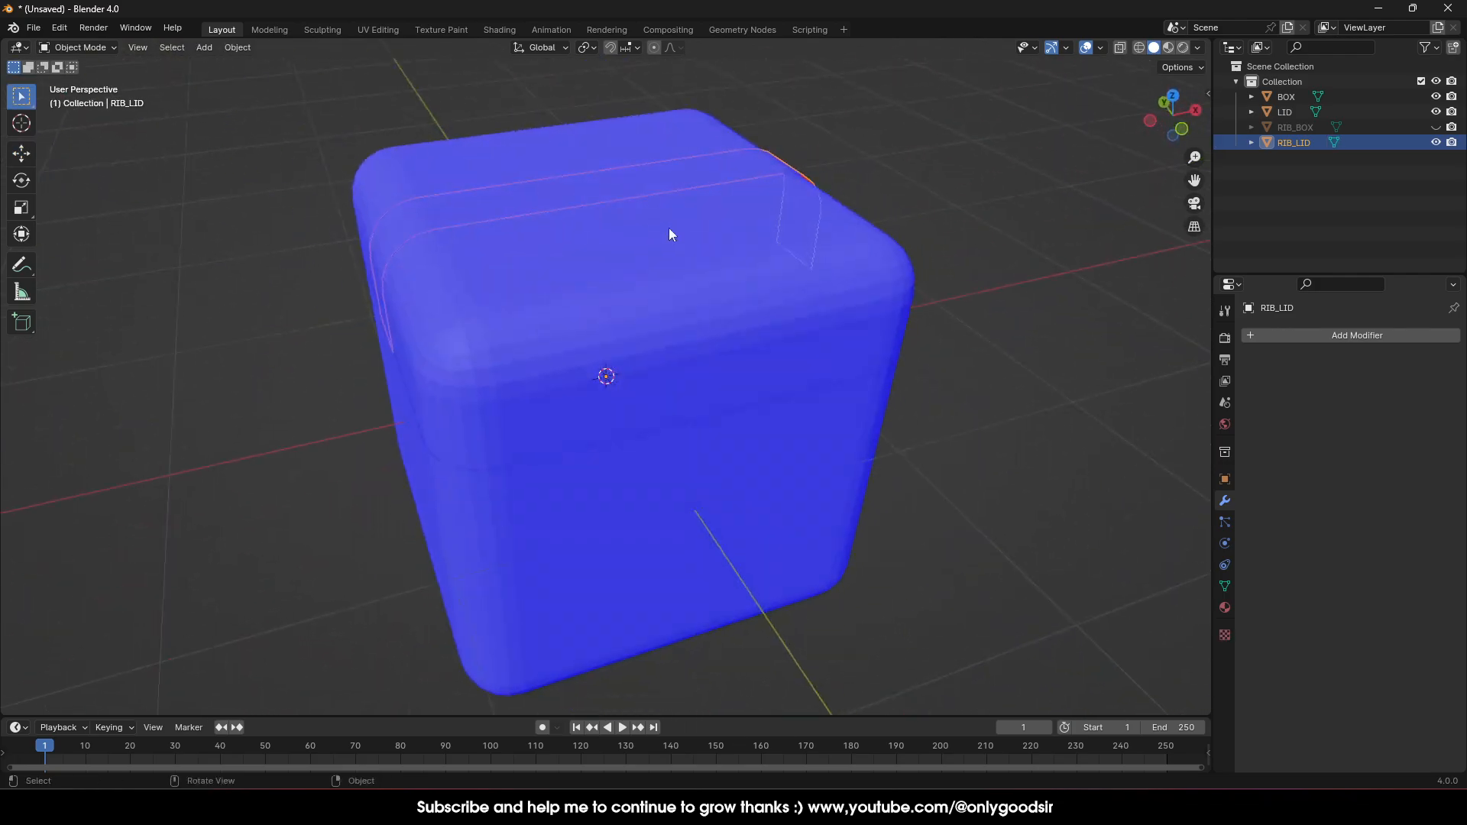
Turn off the Face Orientation overlay and inspect the ribbon on the lid.
{"action": "left_click", "coordinate": [1101, 47]}
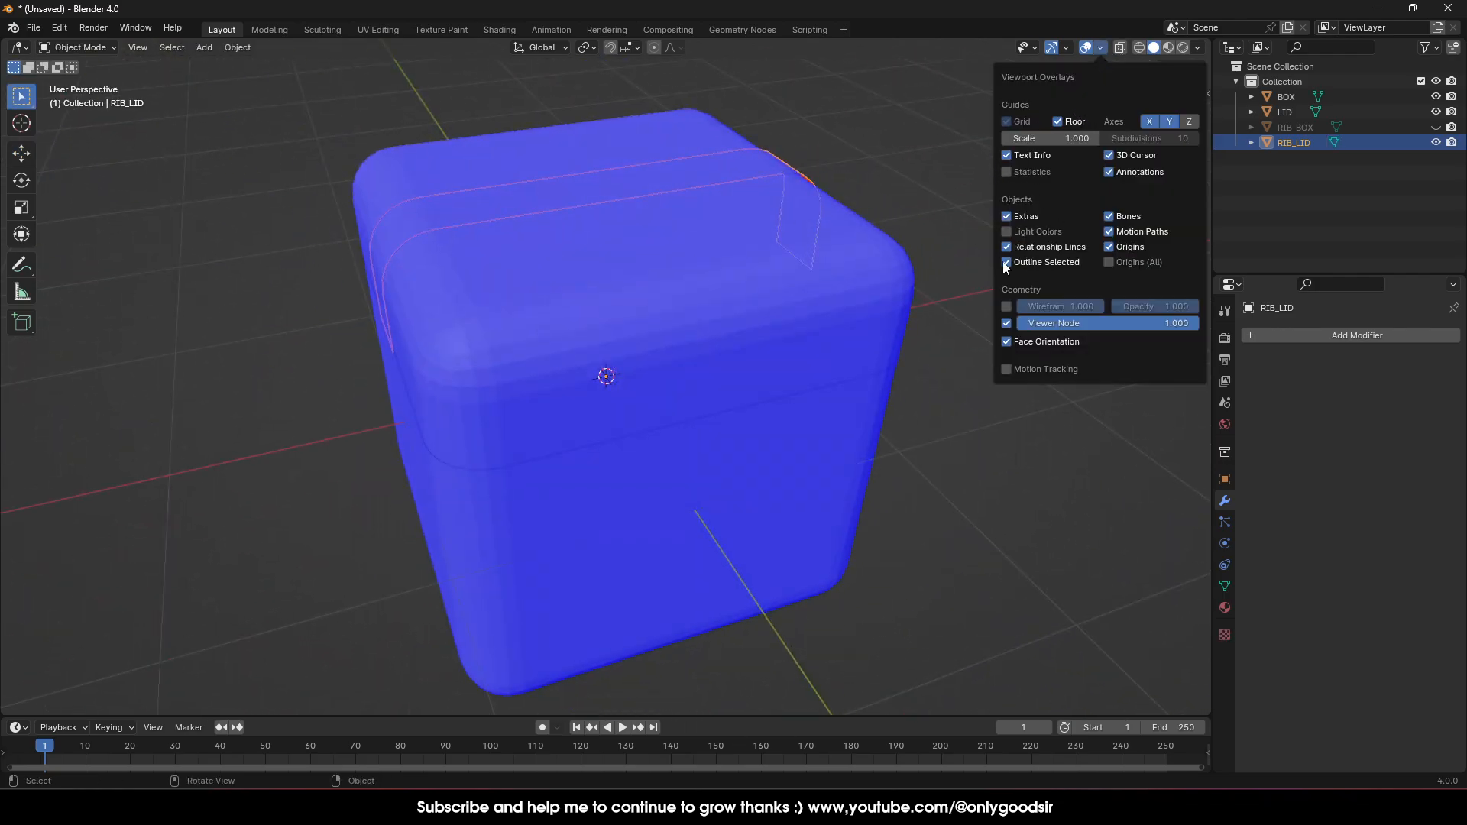
{"action": "left_click", "coordinate": [1007, 341]}
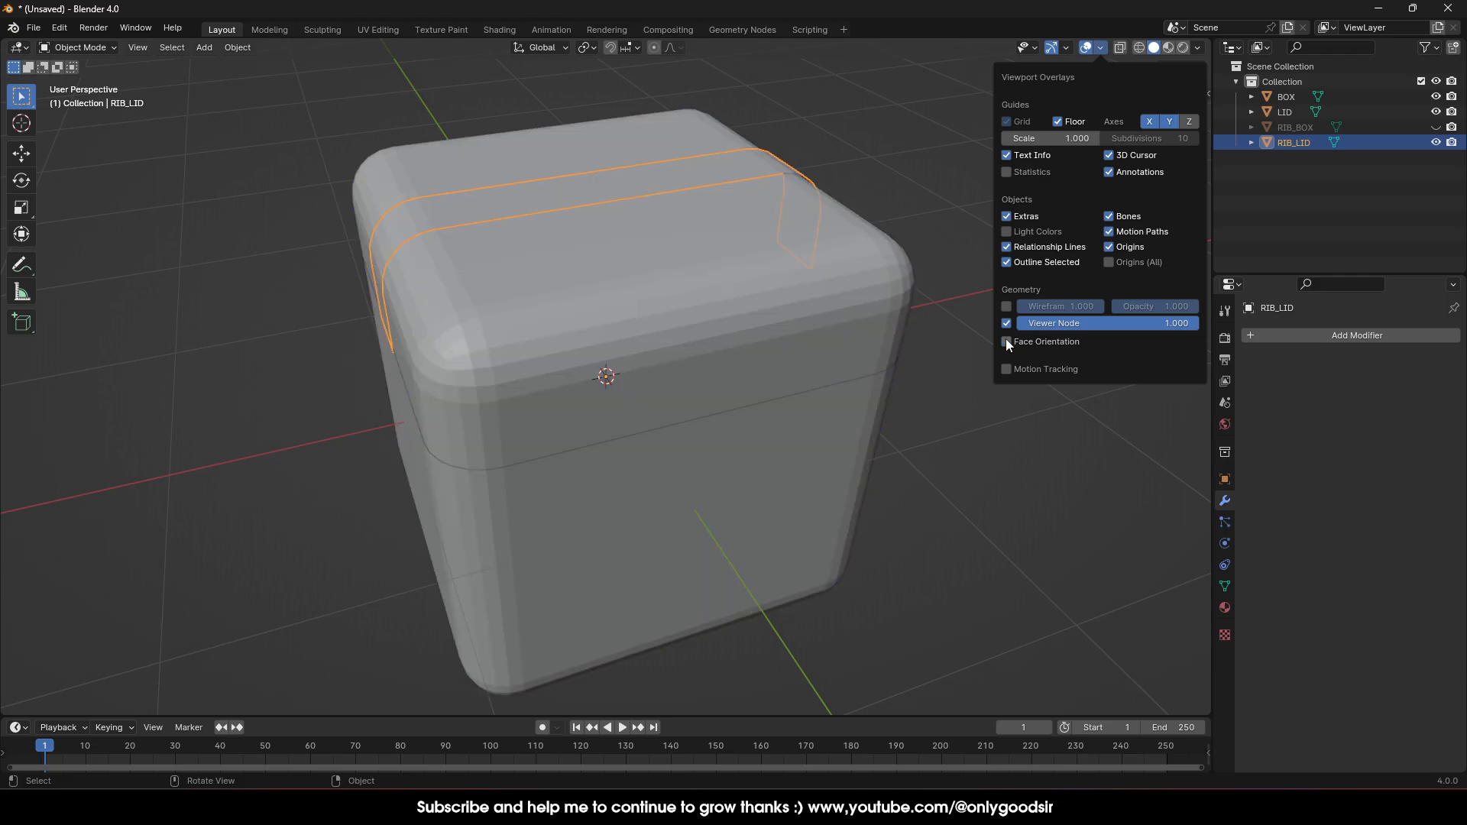
{"action": "middle_click_drag", "start_coordinate": [878, 351], "coordinate": [950, 305]}
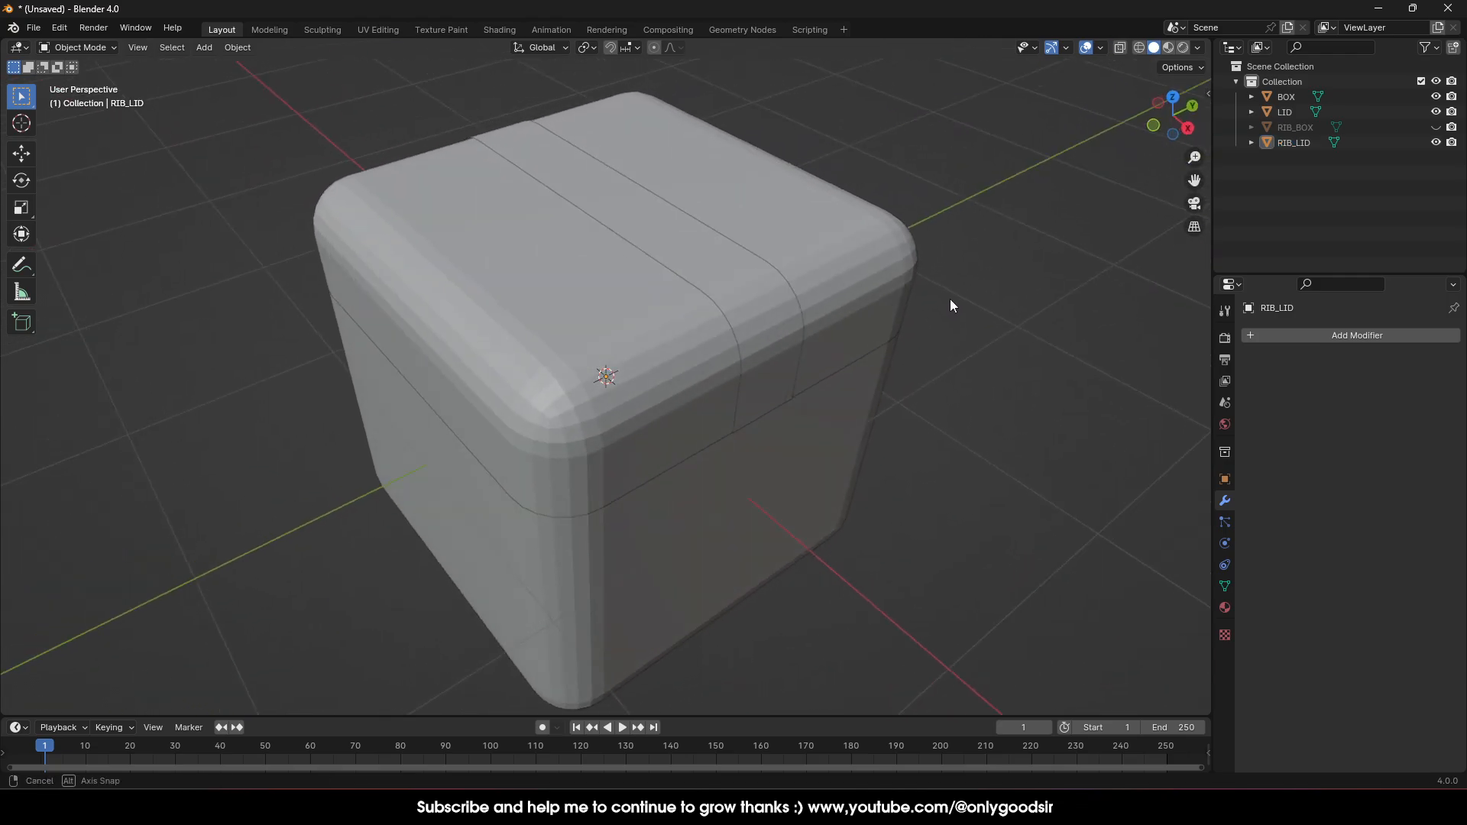
Add a Solidify modifier to the RIB_LID ribbon with a thickness of -0.03 m.
{"action": "left_click", "coordinate": [784, 321]}
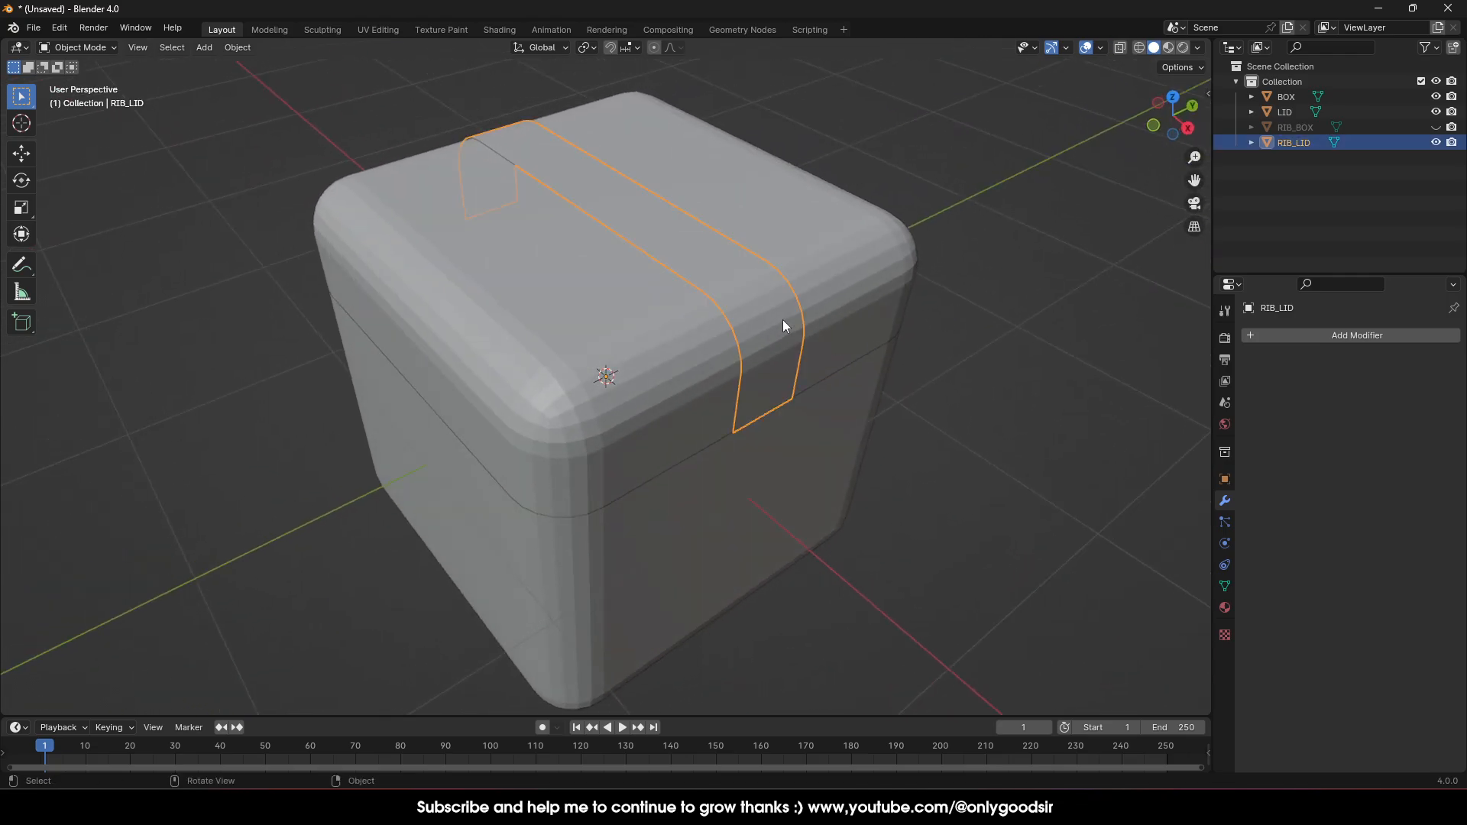
{"action": "left_click", "coordinate": [1285, 336]}
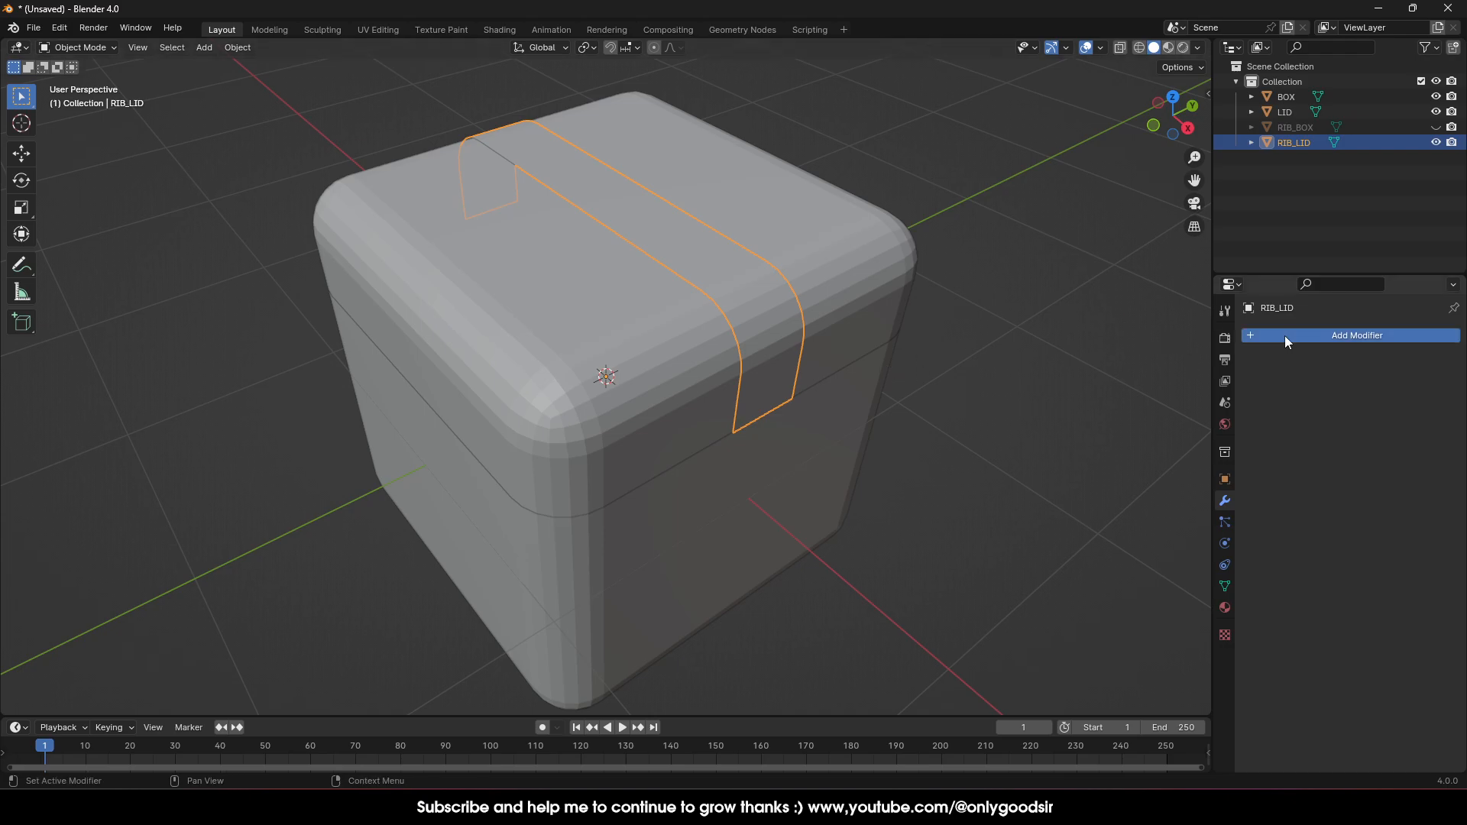
{"action": "mouse_move", "coordinate": [1245, 335]}
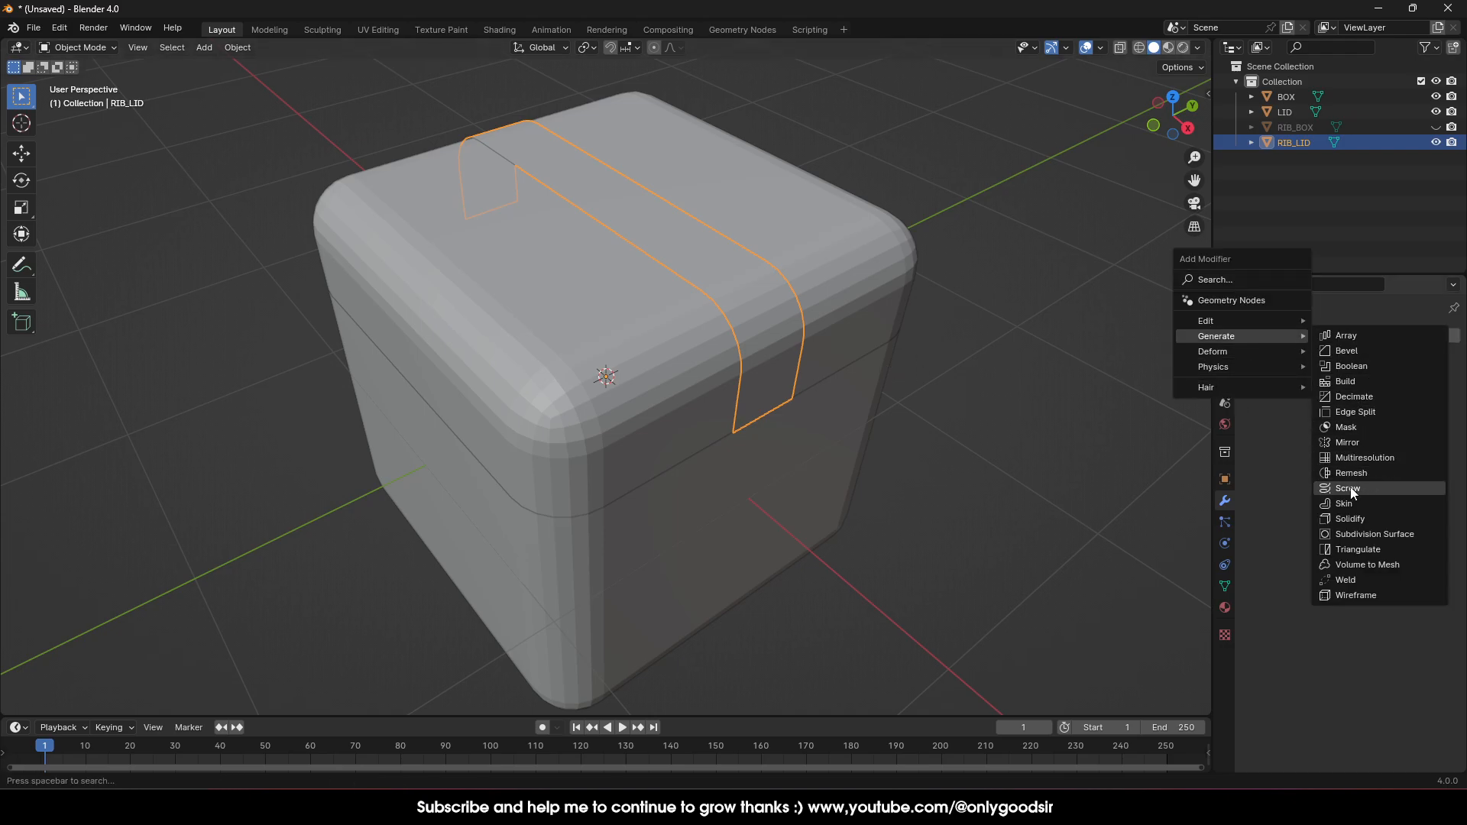
{"action": "left_click", "coordinate": [1349, 519]}
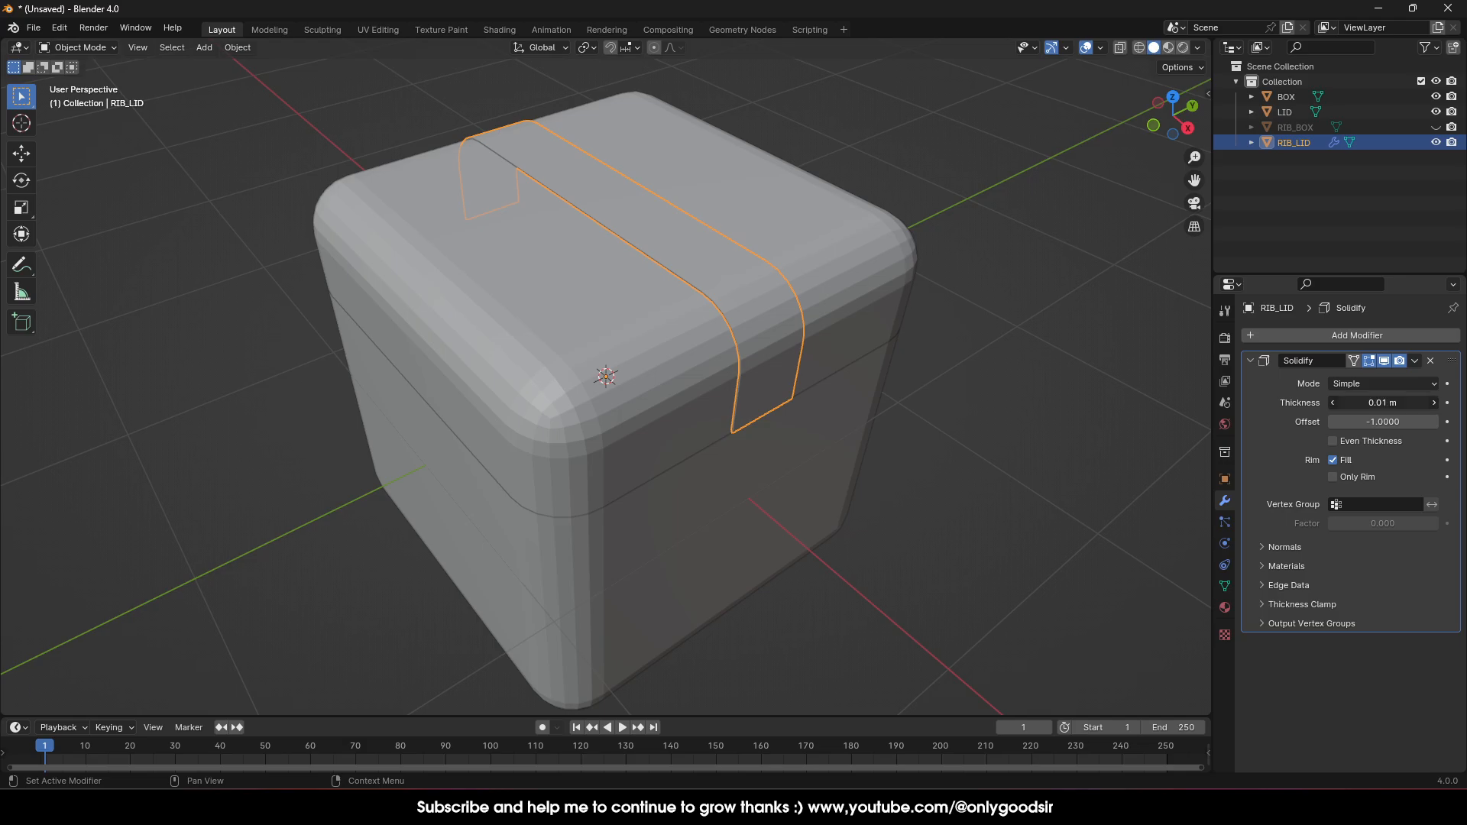
{"action": "left_click_drag", "start_coordinate": [1381, 403], "coordinate": [1353, 403]}
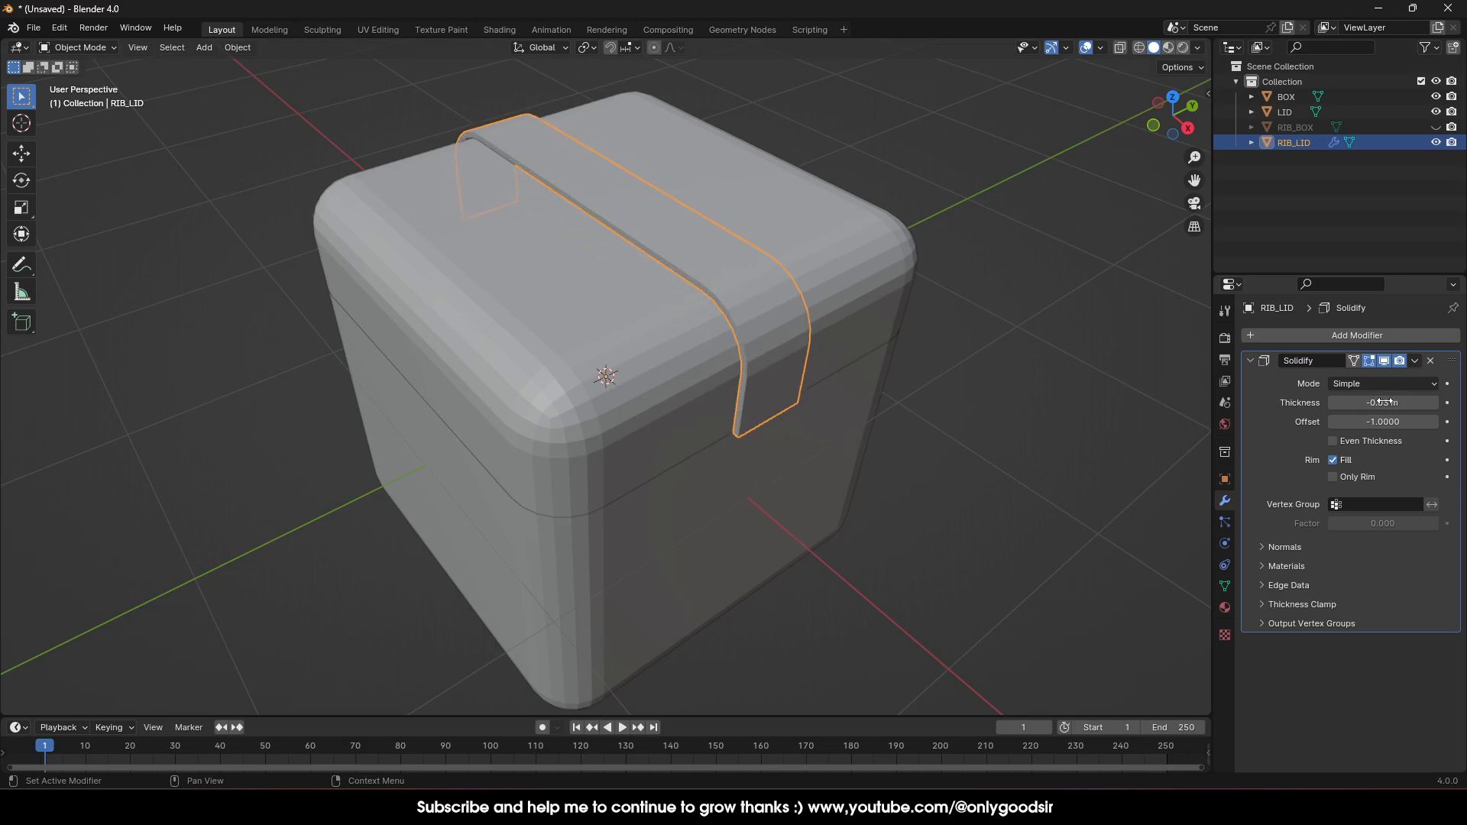
Add a Bevel modifier with 4 segments to the RIB_LID ribbon and inspect the rounded edges with the ribbon deselected.
{"action": "left_click", "coordinate": [1340, 336]}
{"action": "mouse_move", "coordinate": [1304, 333]}
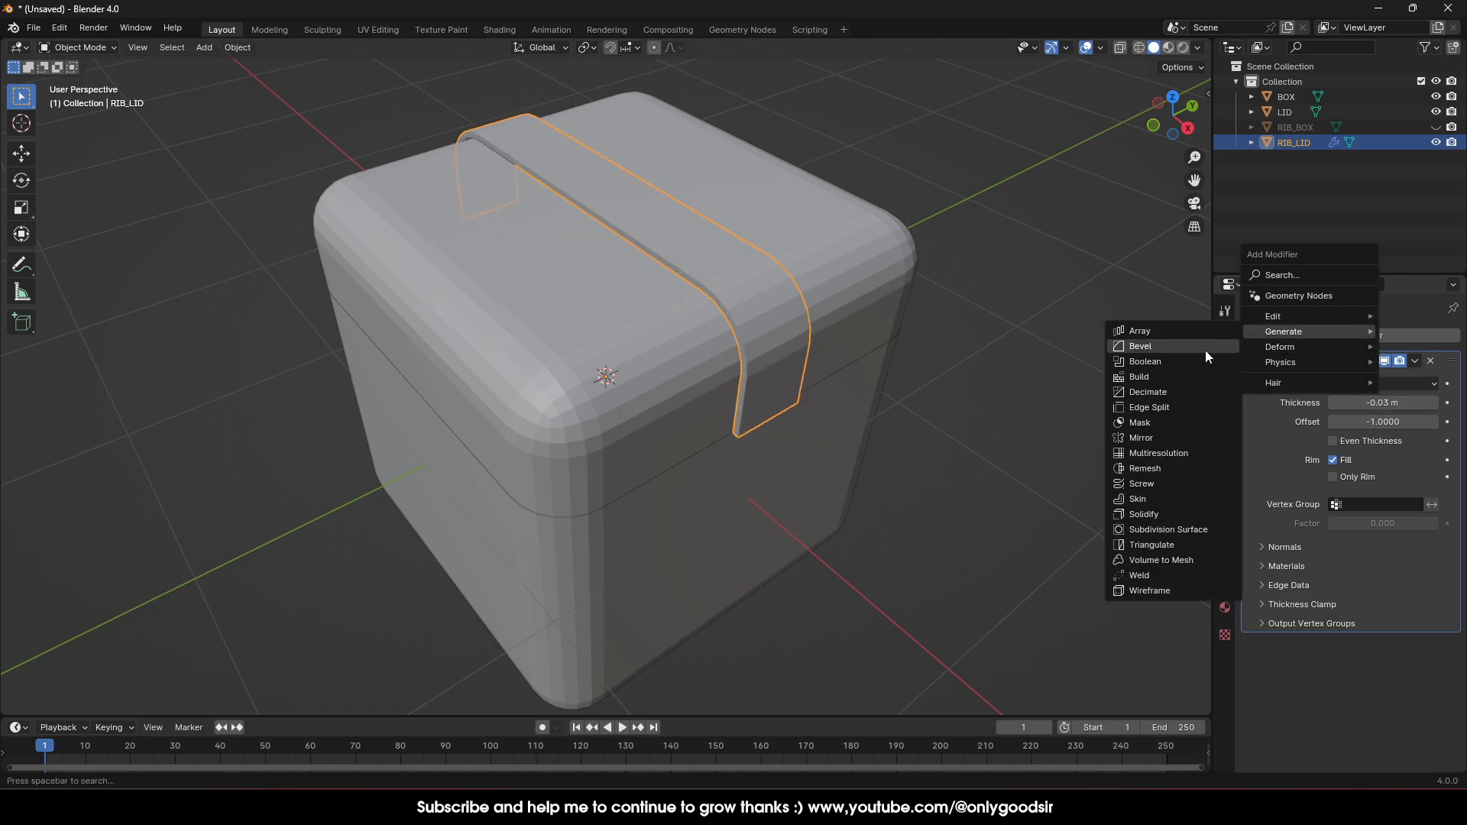
{"action": "left_click", "coordinate": [1178, 347]}
{"action": "scroll", "coordinate": [792, 287], "scroll_direction": "up", "scroll_amount": 5}
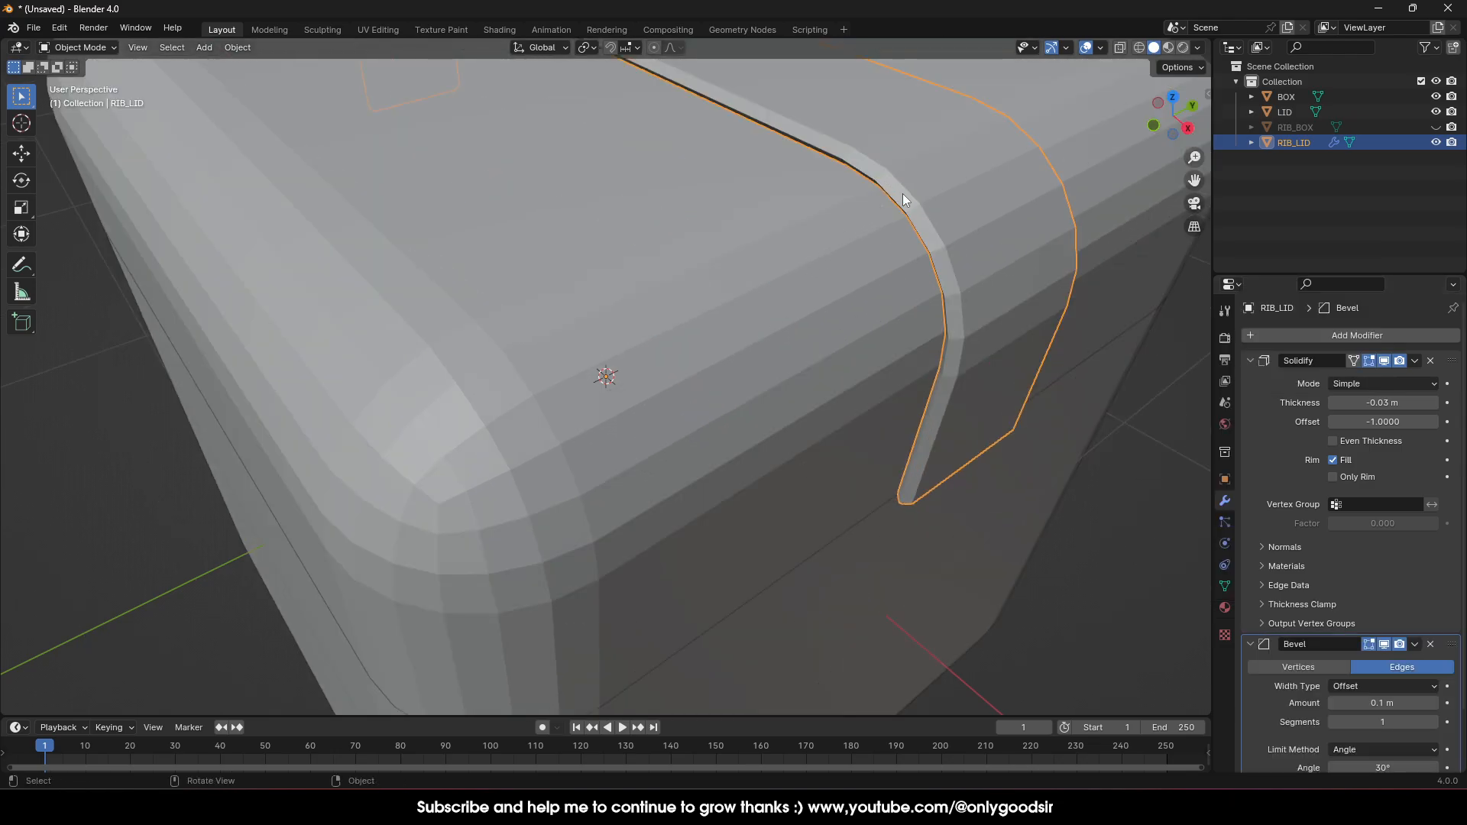
{"action": "left_click", "coordinate": [1433, 722]}
{"action": "left_click", "coordinate": [1433, 723]}
{"action": "left_click", "coordinate": [1433, 723]}
{"action": "scroll", "coordinate": [965, 346], "scroll_direction": "down", "scroll_amount": 8}
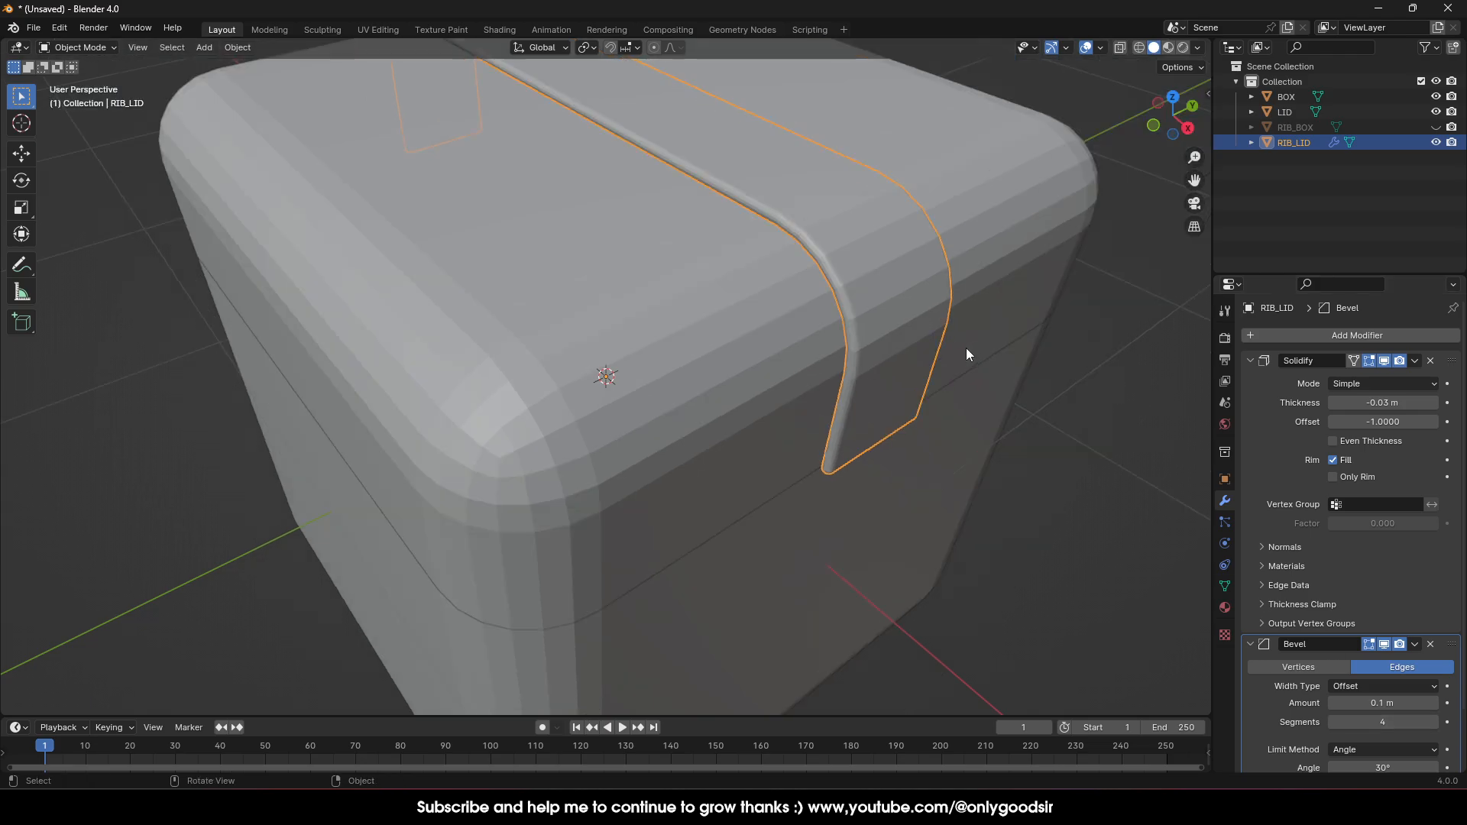
{"action": "key", "text": "alt+a"}
{"action": "middle_click_drag", "start_coordinate": [698, 282], "coordinate": [735, 264]}
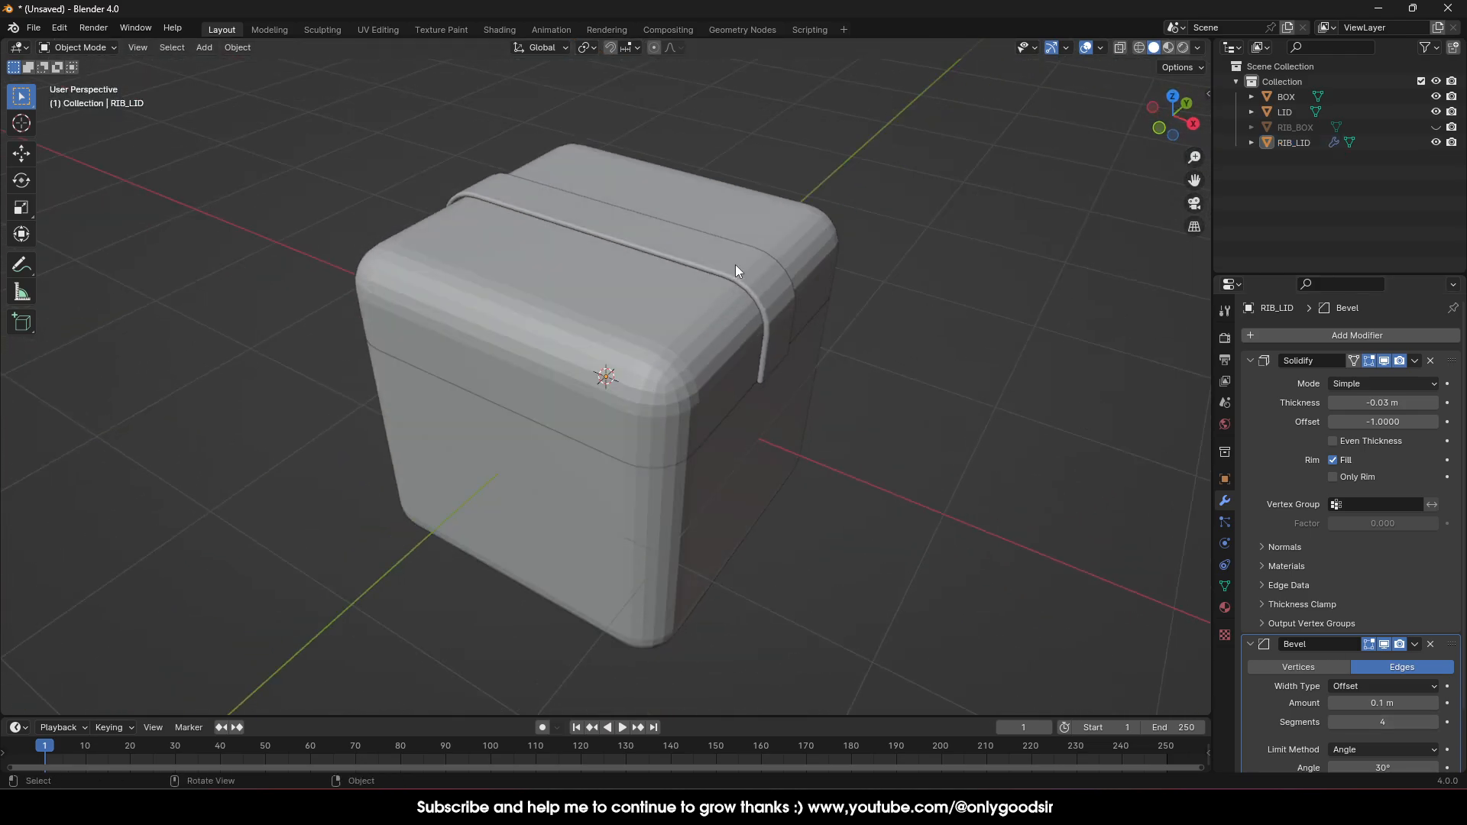
Duplicate the RIB_LID ribbon in place and rotate the copy about -86.6° around the Z axis.
{"action": "left_click", "coordinate": [735, 266]}
{"action": "key", "text": "ctrl+c"}
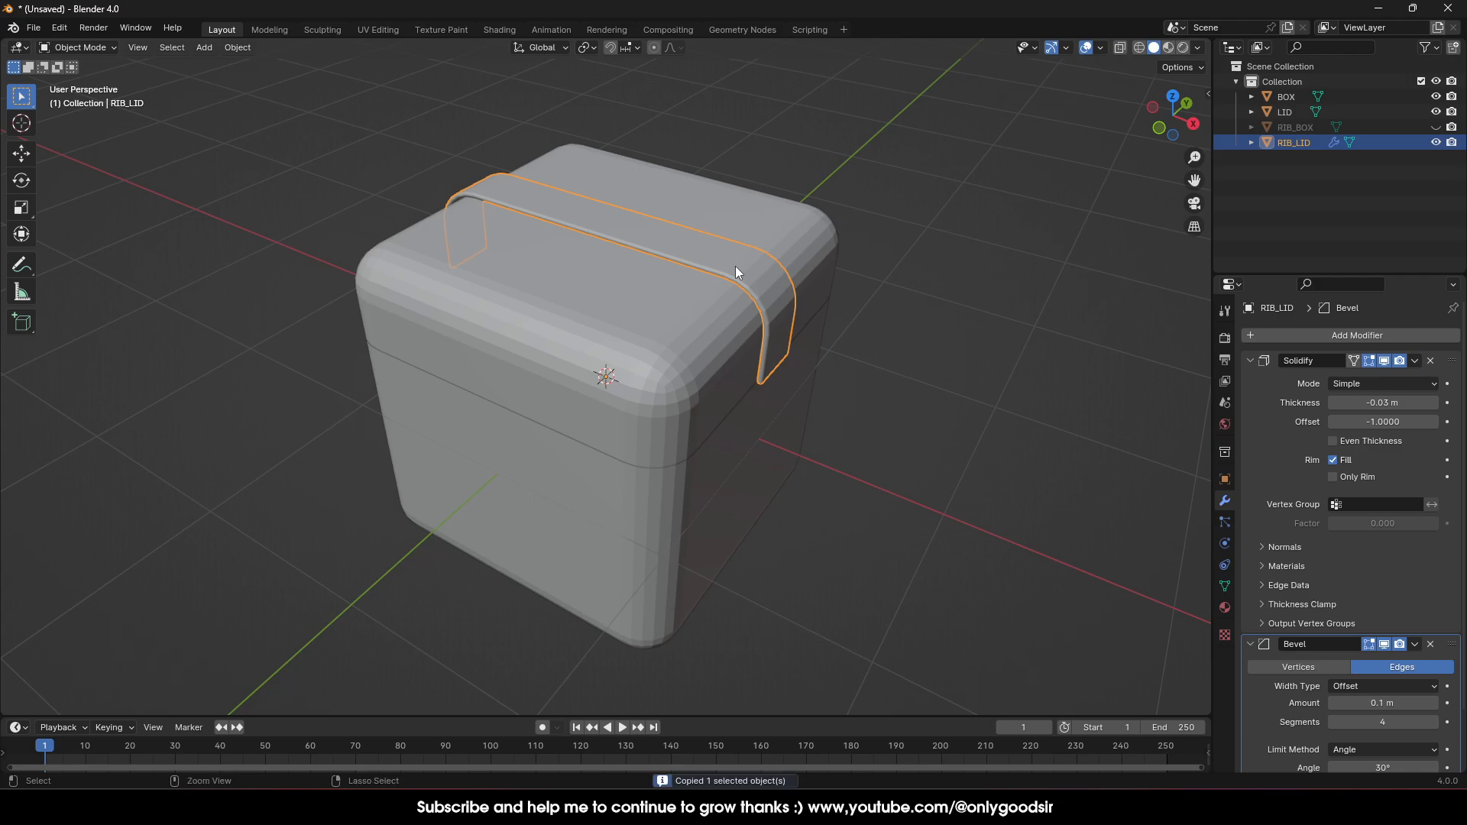
{"action": "key", "text": "ctrl+v"}
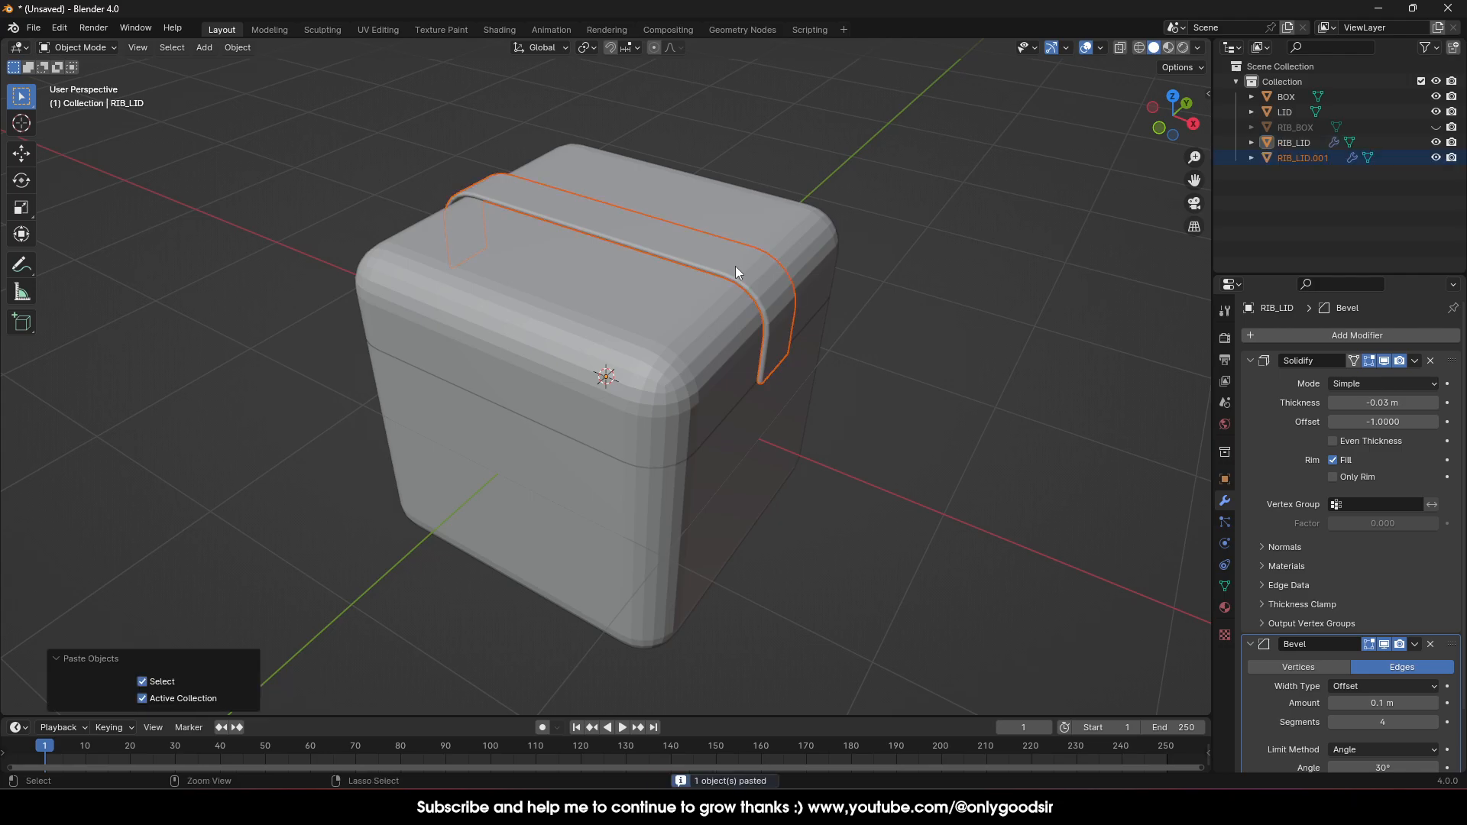
{"action": "left_click", "coordinate": [28, 183]}
{"action": "left_click_drag", "start_coordinate": [640, 406], "coordinate": [580, 400]}
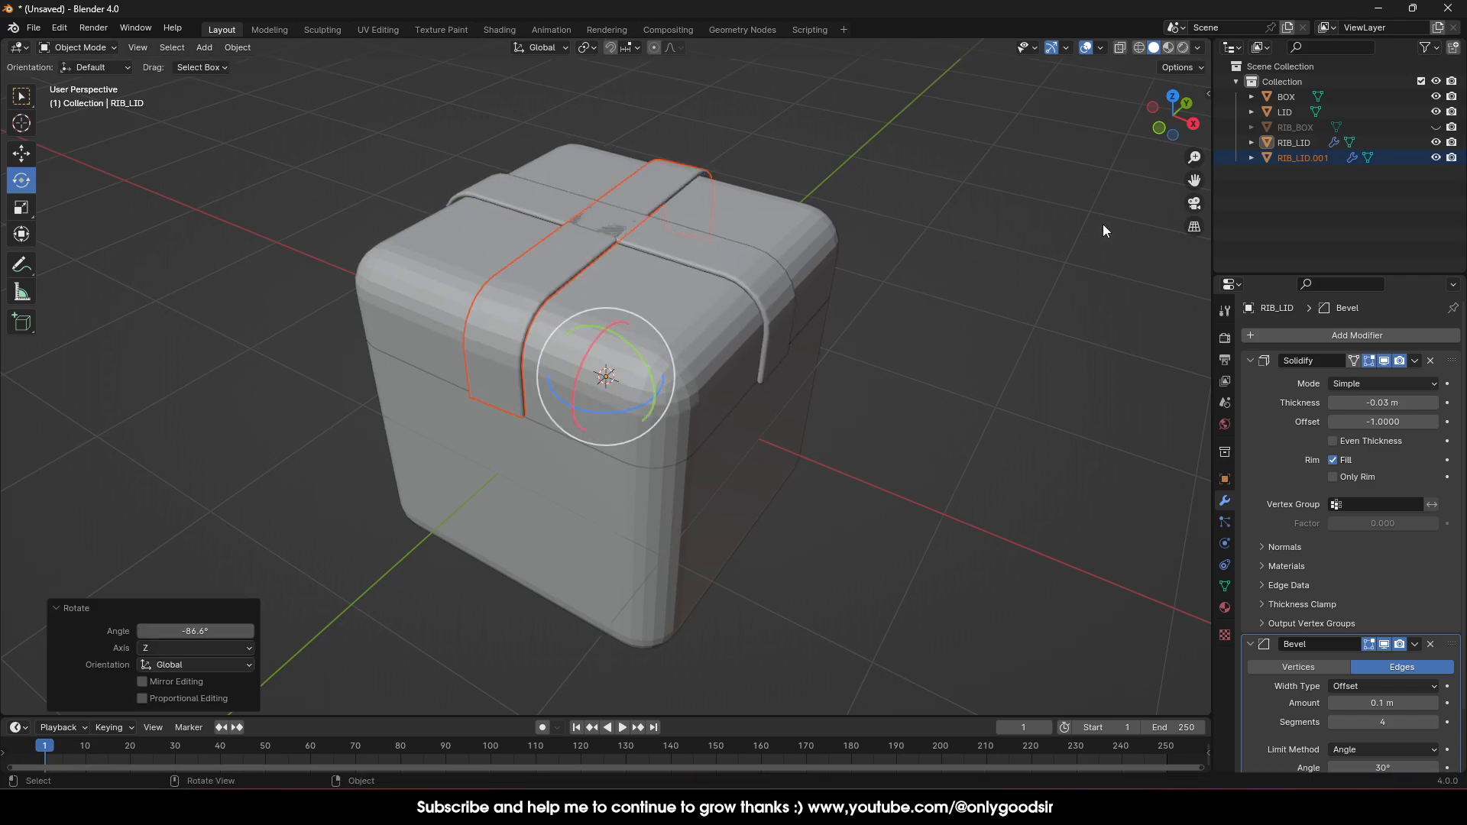
Set the Z rotation of the duplicated ribbon RIB_LID.001 to exactly 90° and deselect it.
{"action": "left_click", "coordinate": [1206, 94]}
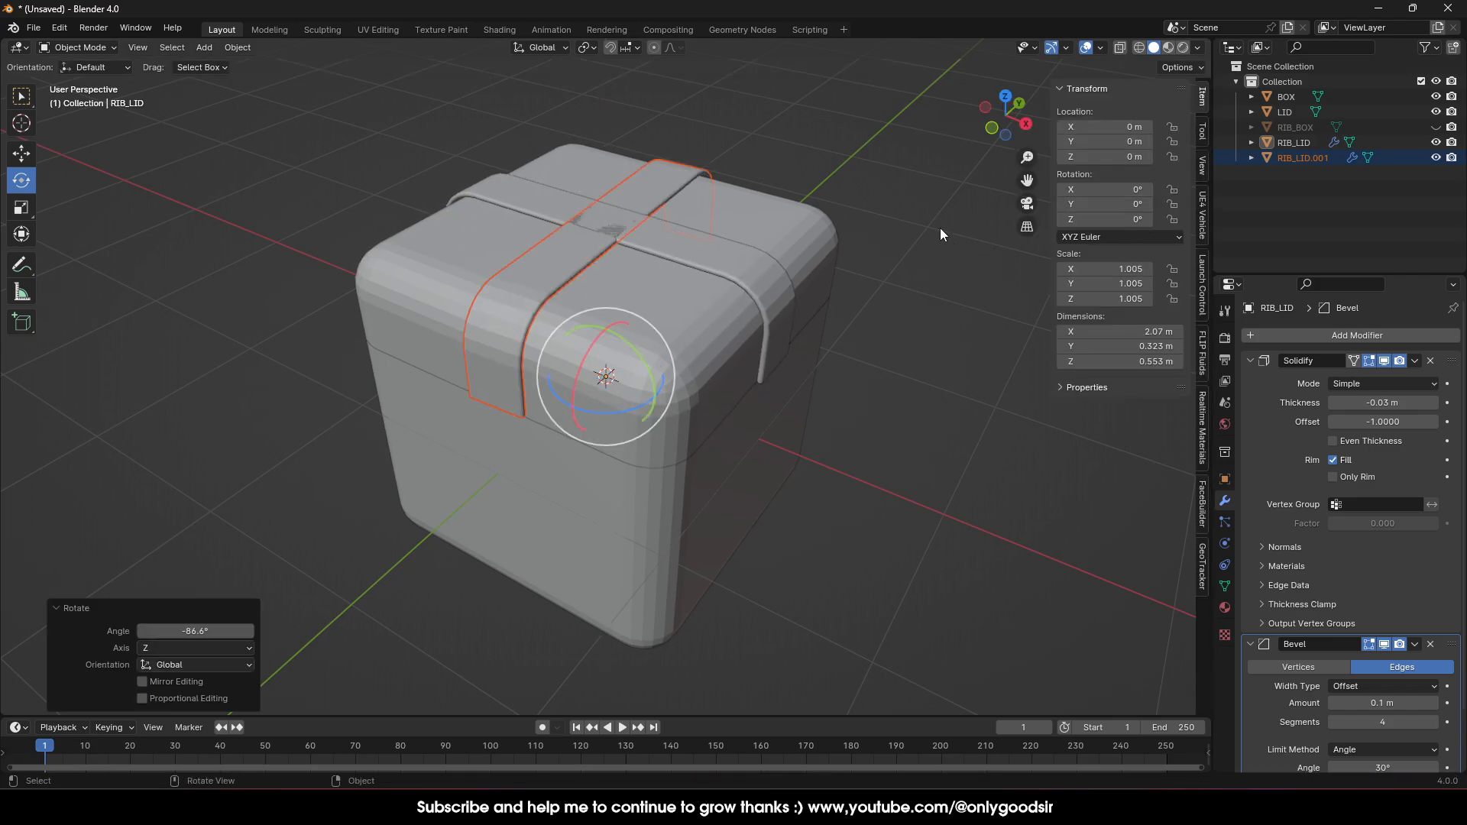
{"action": "left_click", "coordinate": [940, 227]}
{"action": "left_click", "coordinate": [1298, 157]}
{"action": "left_click", "coordinate": [1111, 220]}
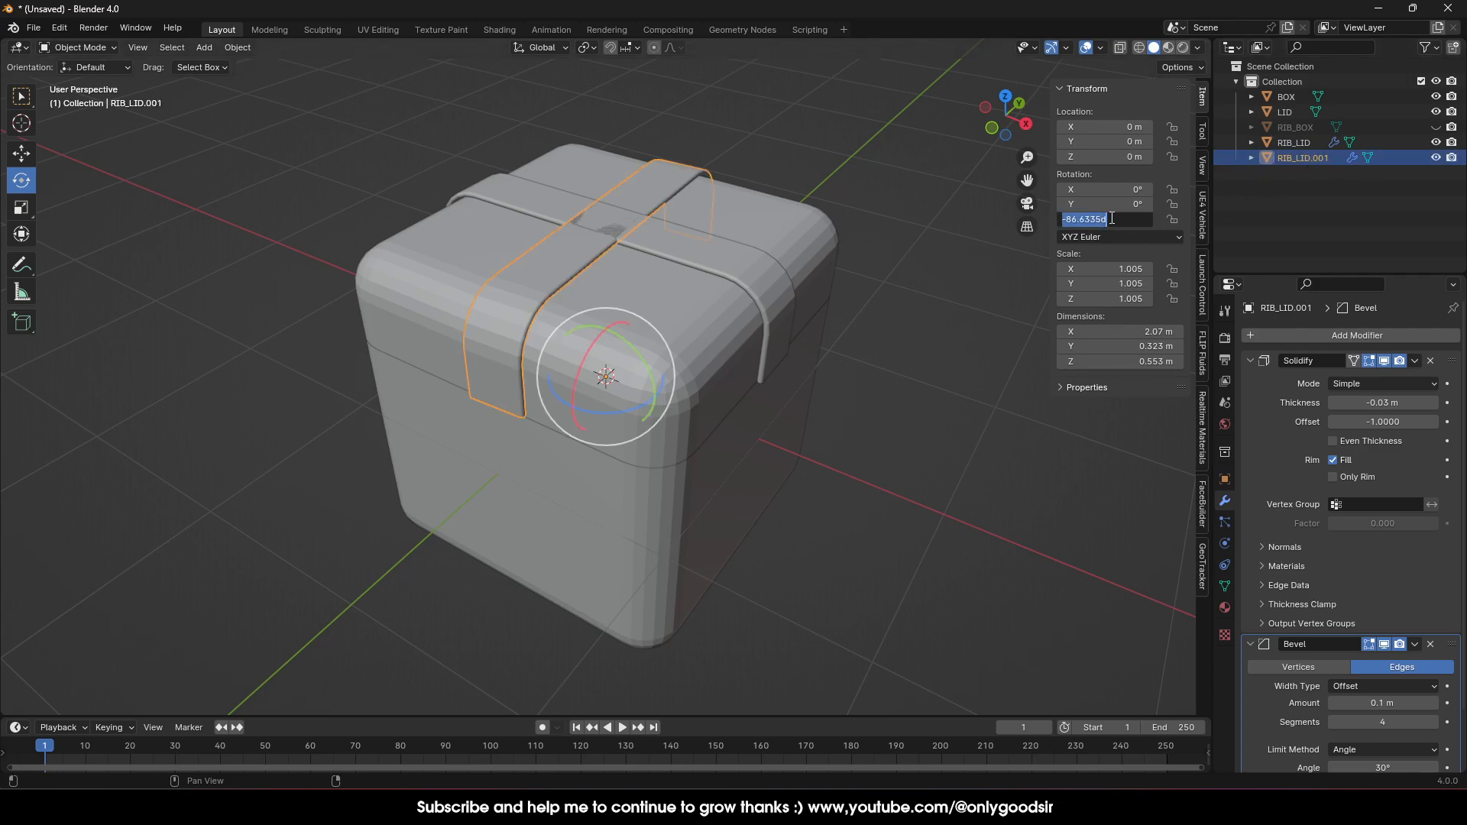
{"action": "type", "text": "90"}
{"action": "key", "text": "Return"}
{"action": "key", "text": "alt+a"}
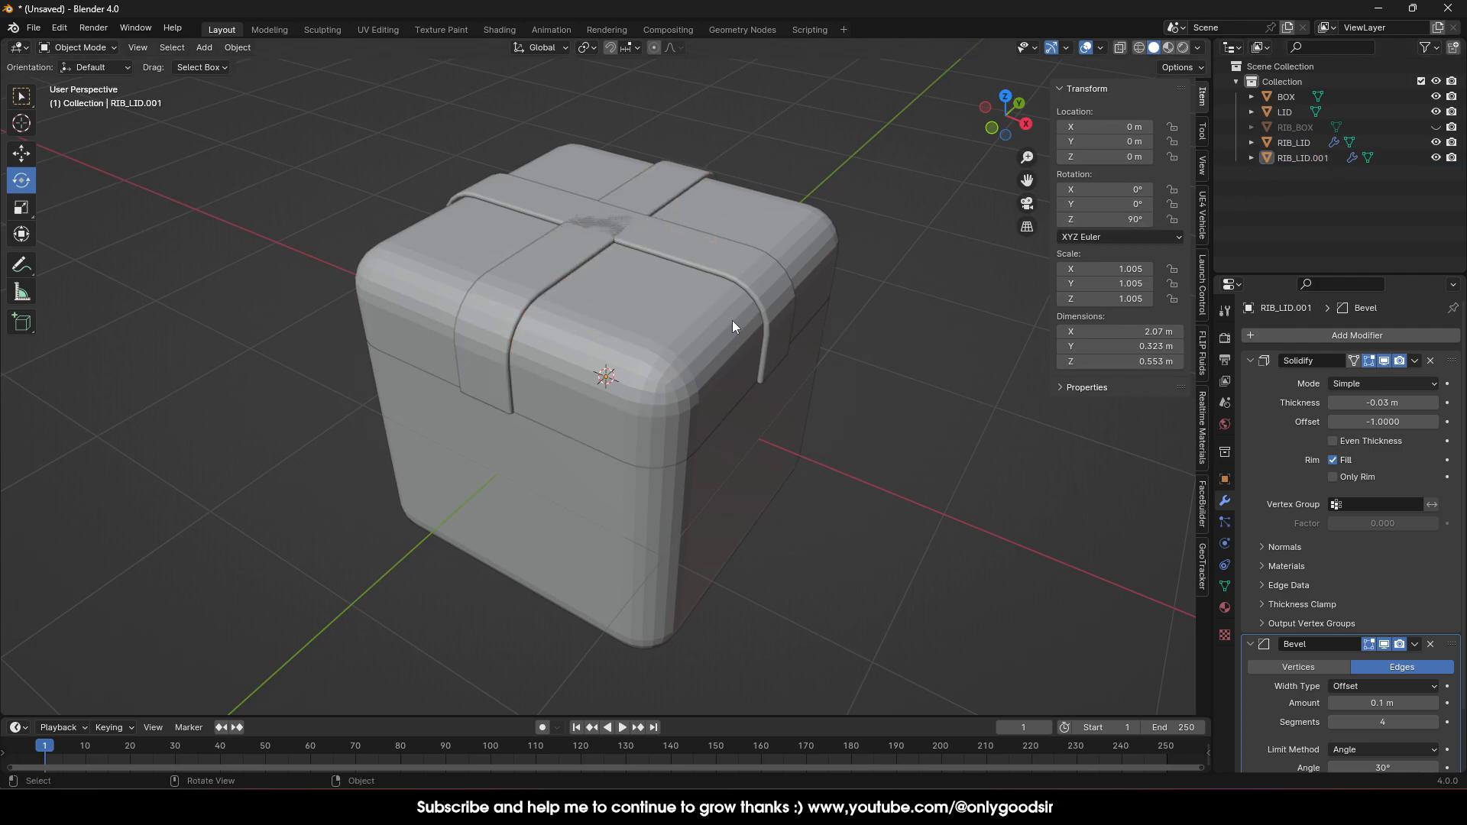
Add crosswise loop cuts to RIB_LID.001 in wireframe view where it crosses the other ribbon: one central and one on each side.
{"action": "scroll", "coordinate": [731, 327], "scroll_direction": "up", "scroll_amount": 8}
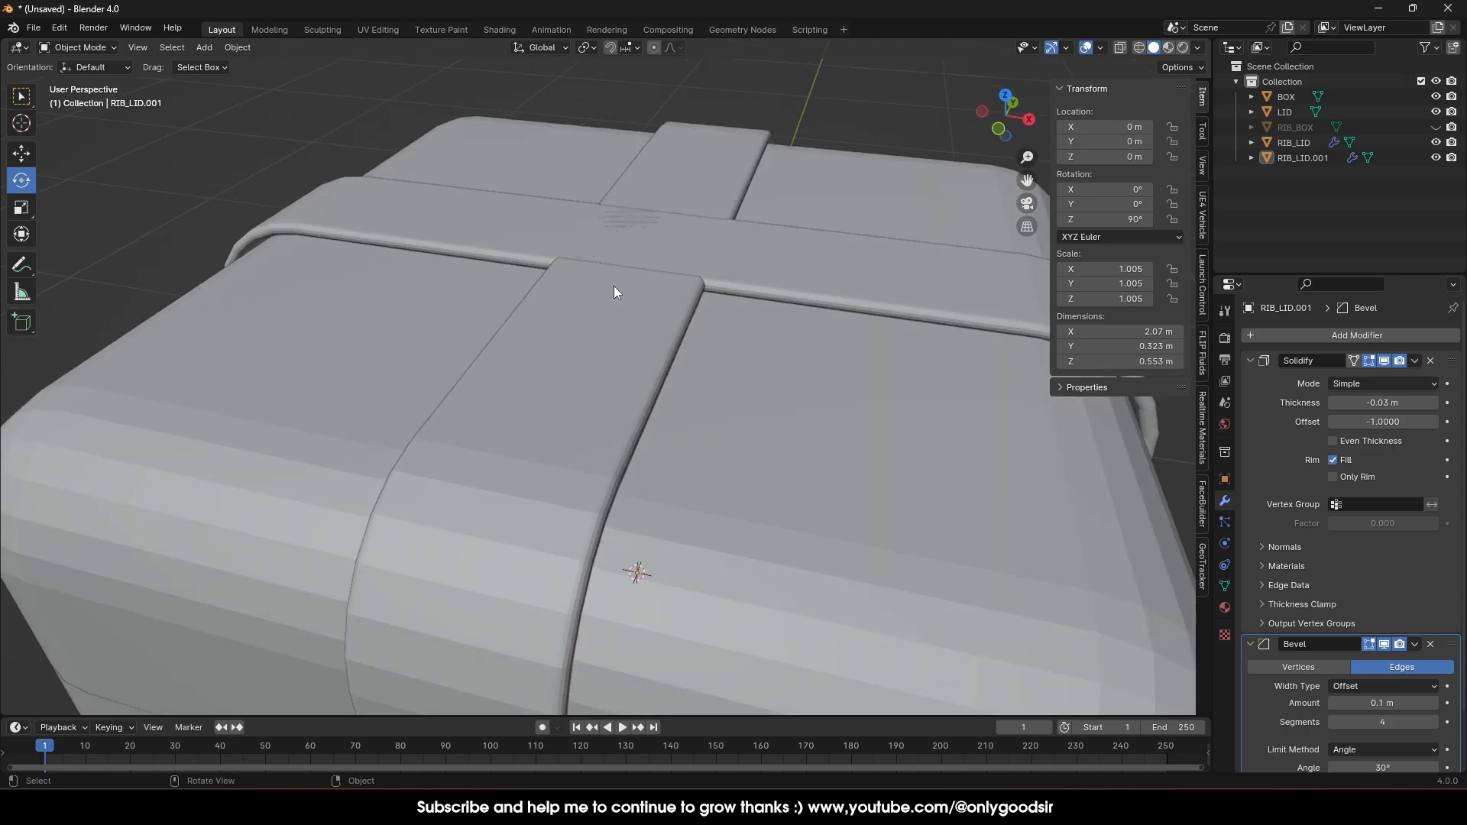
{"action": "left_click", "coordinate": [646, 298]}
{"action": "key", "text": "Tab"}
{"action": "middle_click_drag", "start_coordinate": [711, 240], "coordinate": [687, 257]}
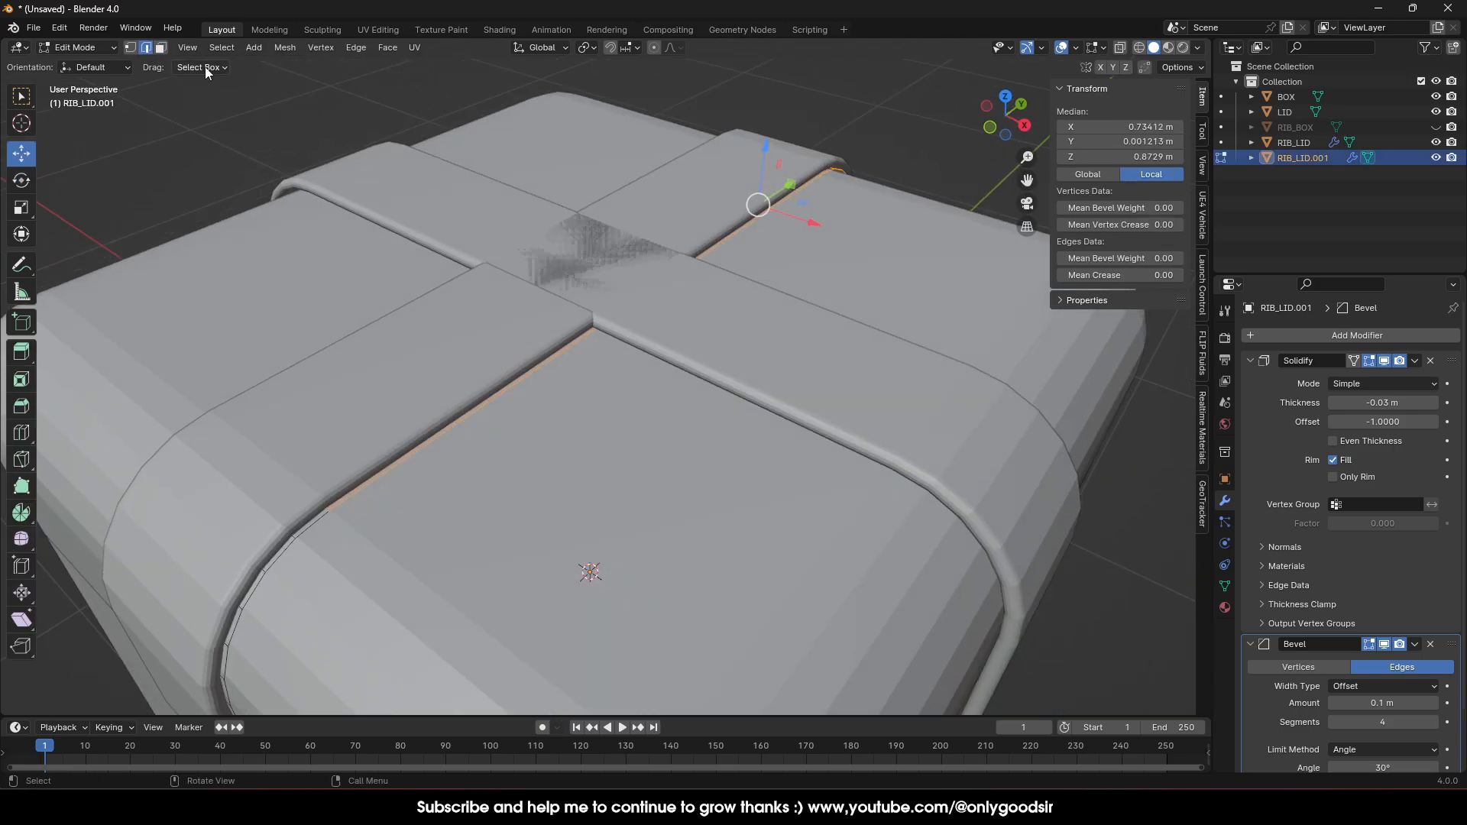
{"action": "key", "text": "shift+z"}
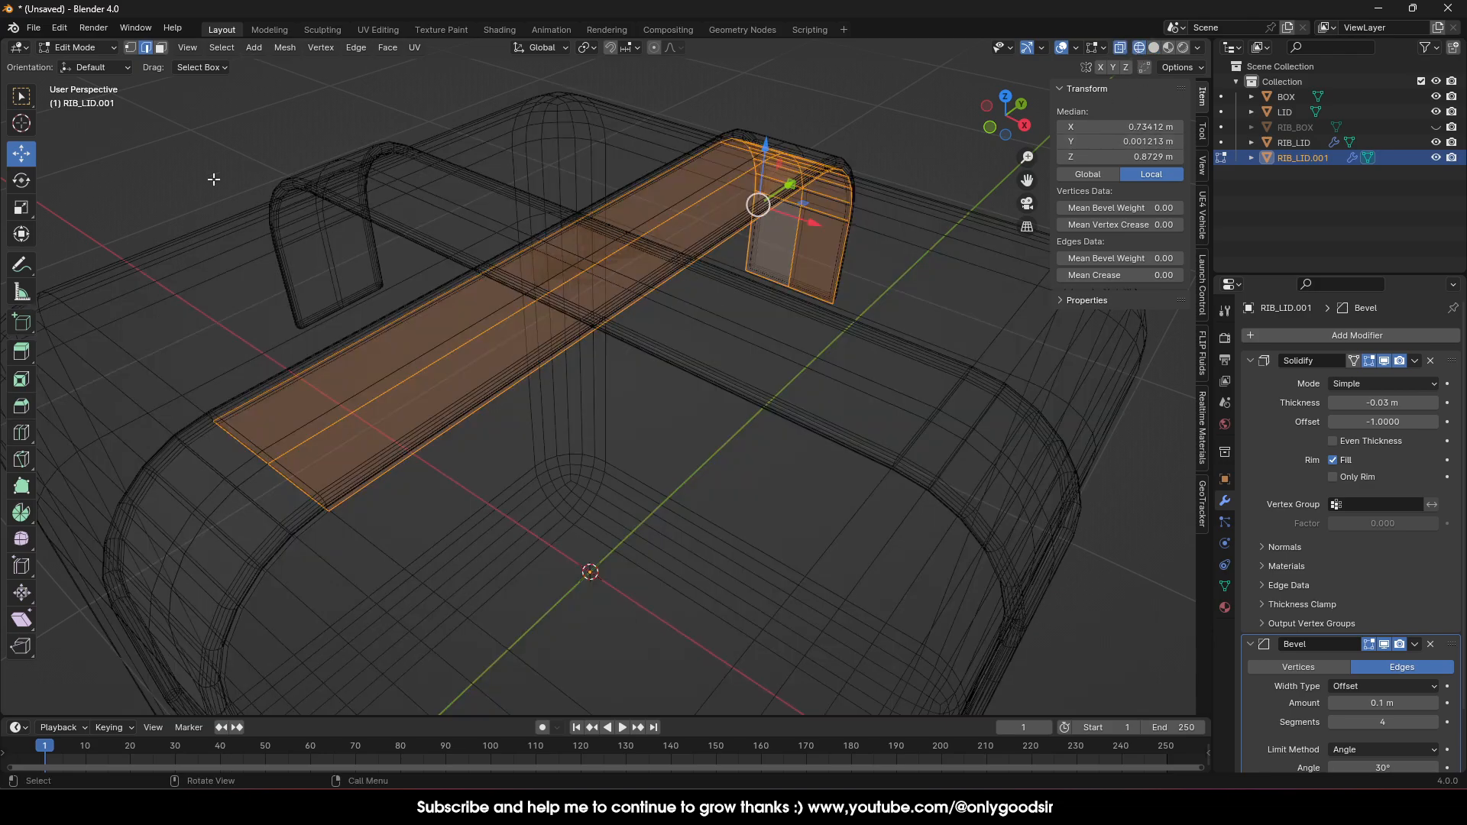
{"action": "left_click", "coordinate": [28, 436]}
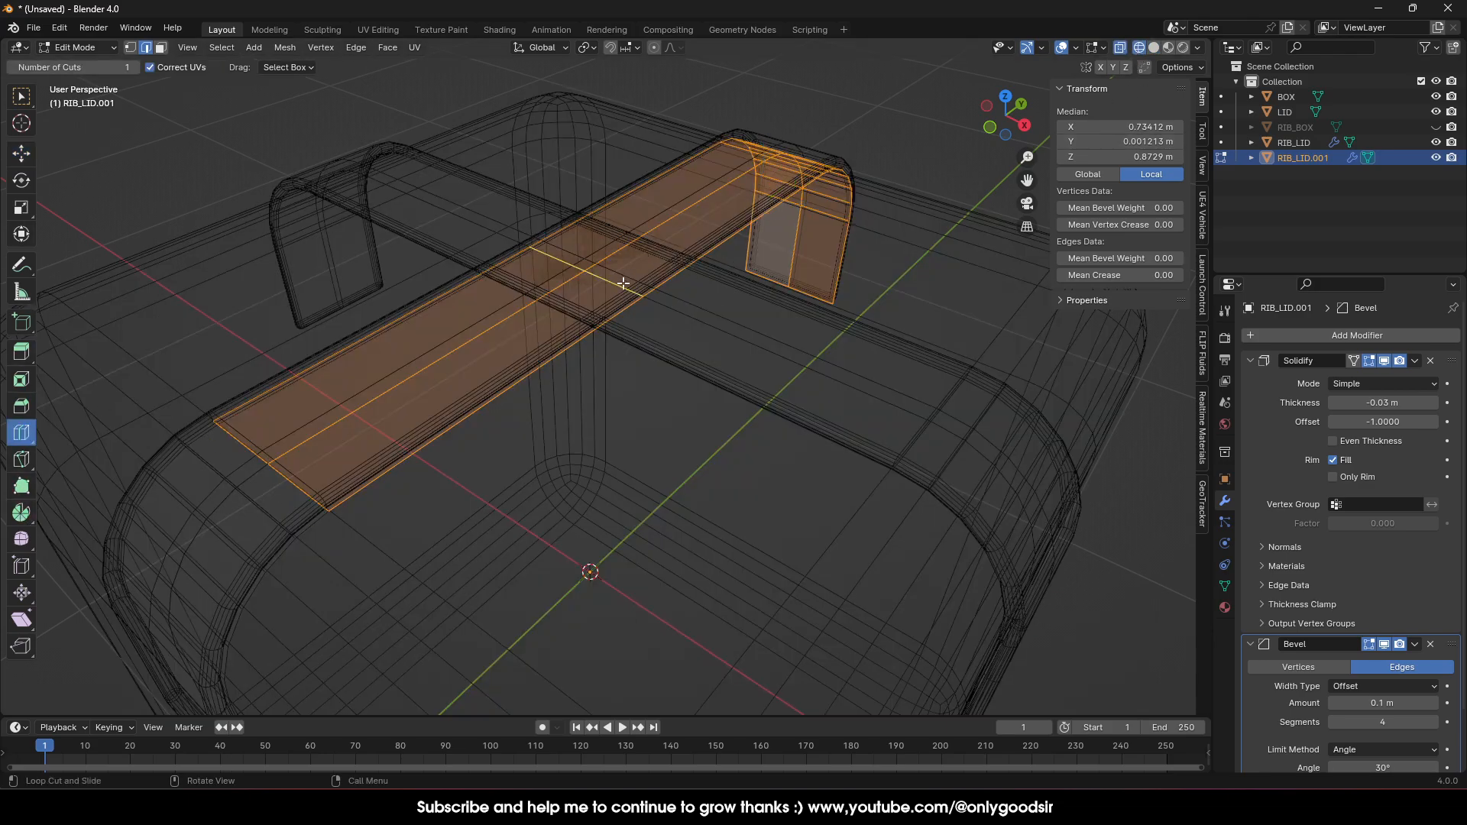
{"action": "left_click", "coordinate": [624, 283]}
{"action": "left_click_drag", "start_coordinate": [678, 249], "coordinate": [645, 237]}
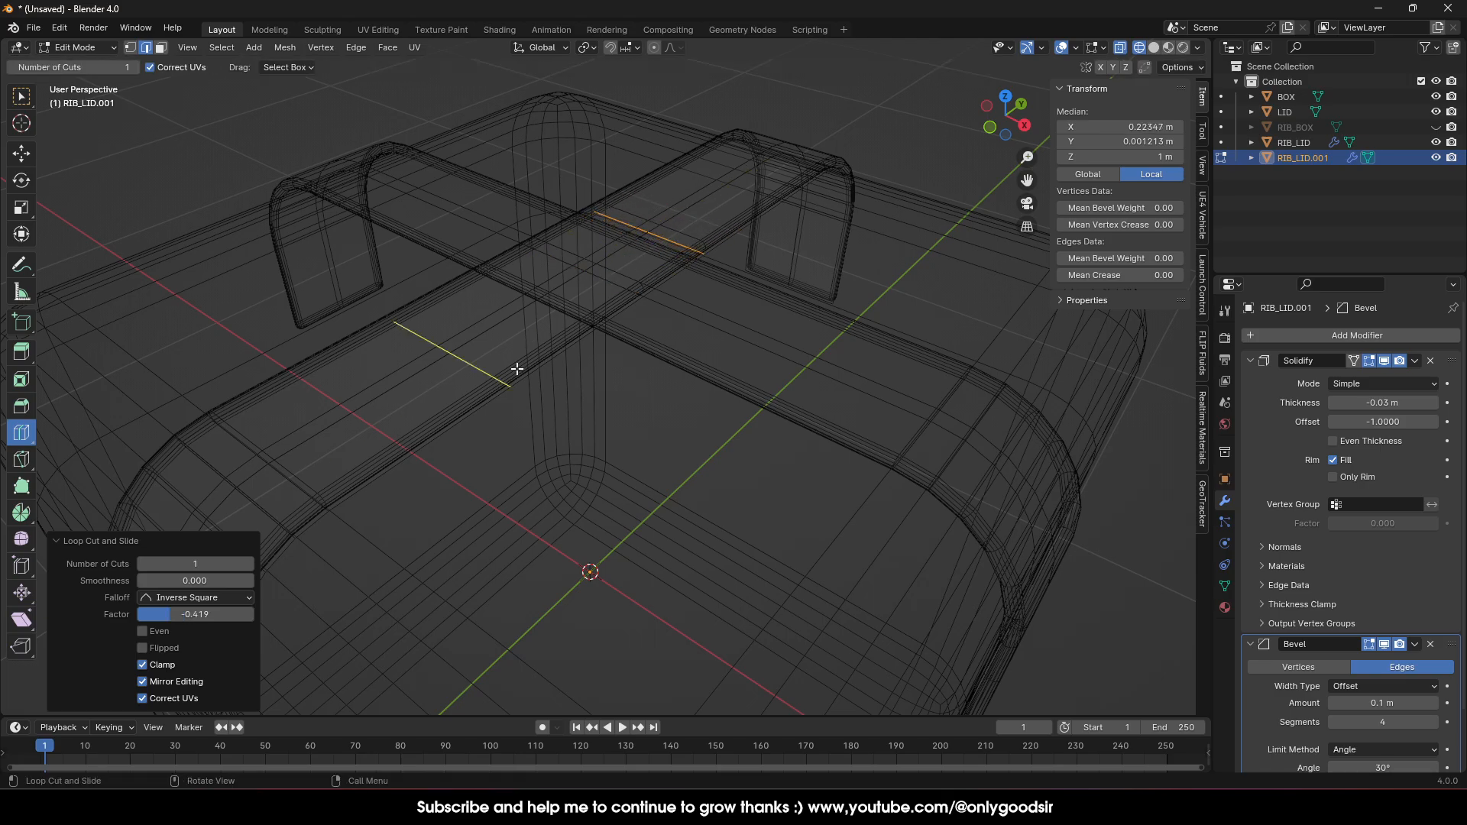
{"action": "left_click_drag", "start_coordinate": [517, 369], "coordinate": [583, 334]}
Try raising one half of the central cross edge of RIB_LID.001 by about 0.05 m on Z, and undo it.
{"action": "left_click", "coordinate": [23, 155]}
{"action": "left_click", "coordinate": [613, 272]}
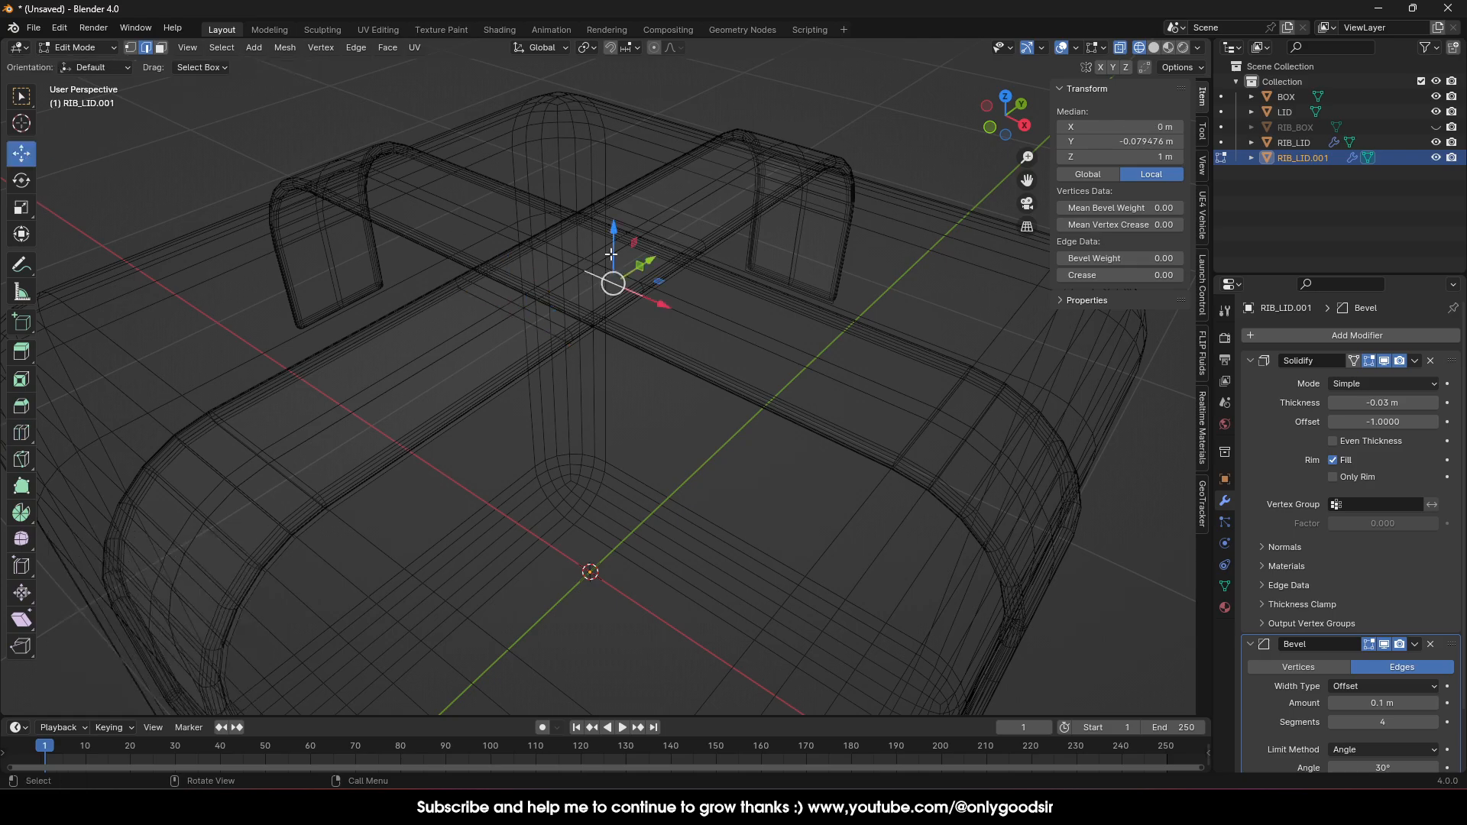
{"action": "left_click_drag", "start_coordinate": [613, 229], "coordinate": [603, 253]}
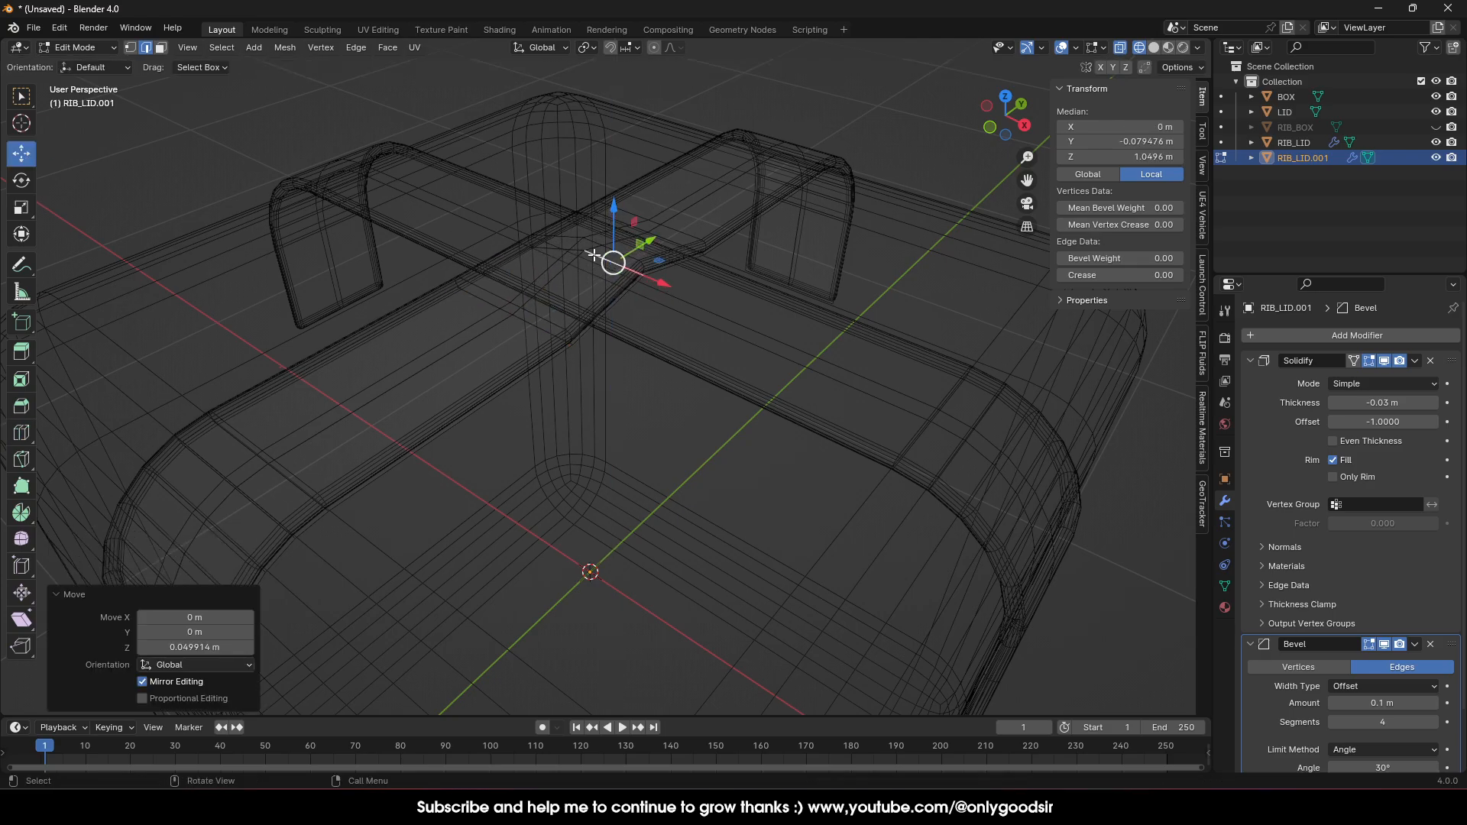
{"action": "key", "text": "ctrl+z"}
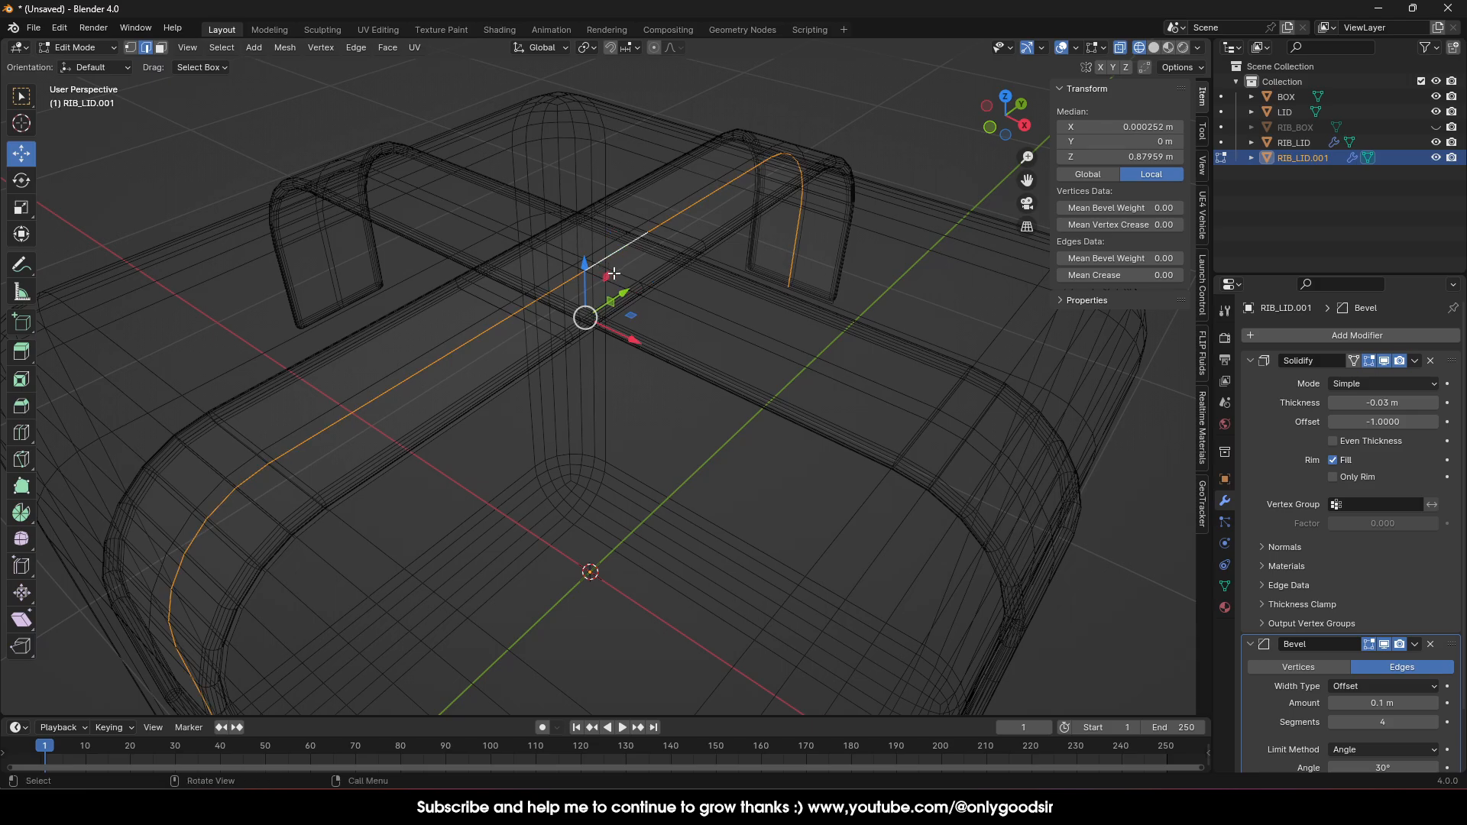
Select both halves of the central cross edge on top of RIB_LID.001 and raise them along Z.
{"action": "left_click", "coordinate": [613, 275]}
{"action": "left_click", "coordinate": [629, 284], "text": "alt"}
{"action": "left_click", "coordinate": [628, 282]}
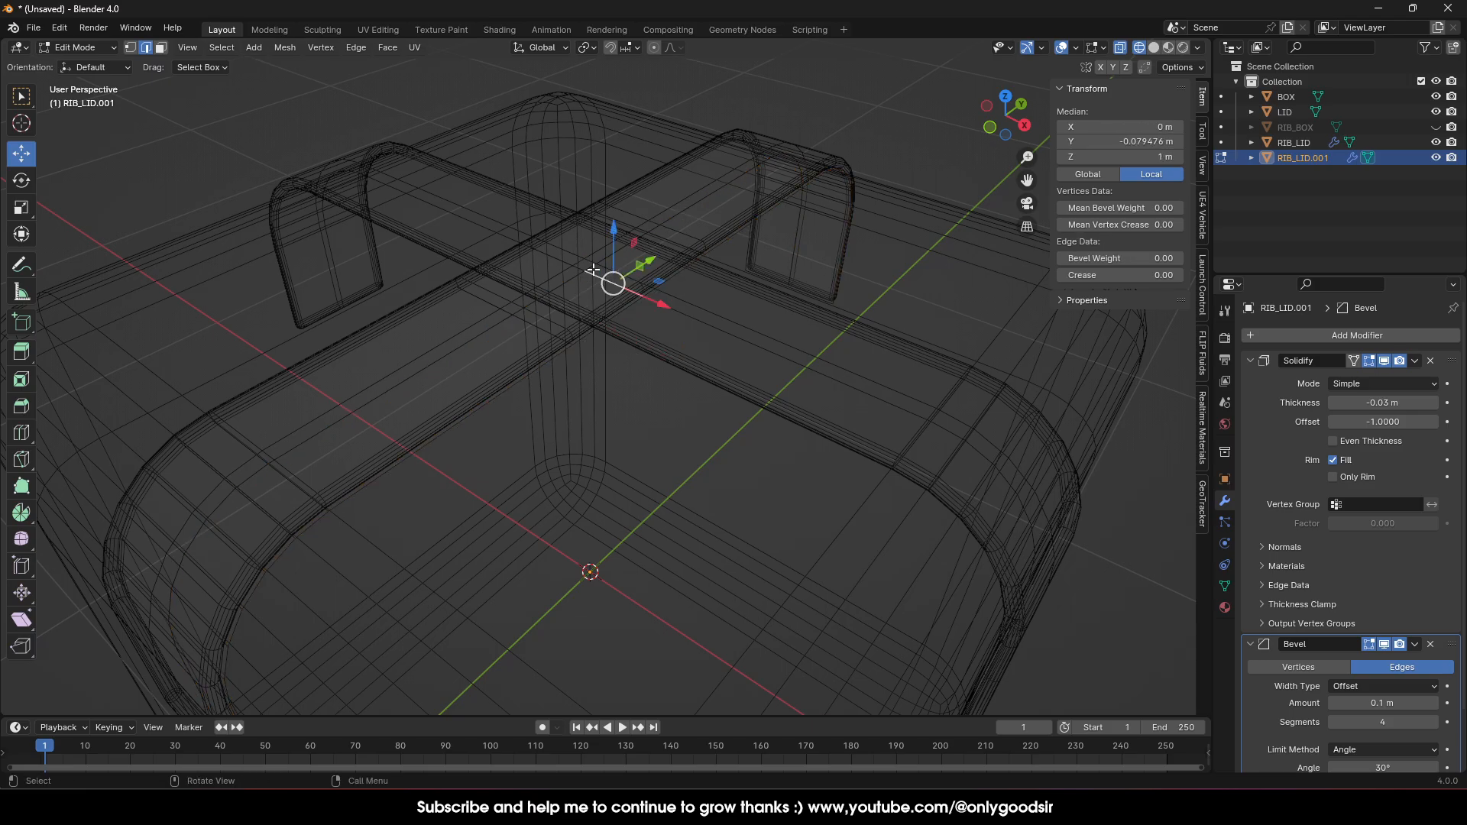
{"action": "left_click", "coordinate": [568, 266], "text": "shift"}
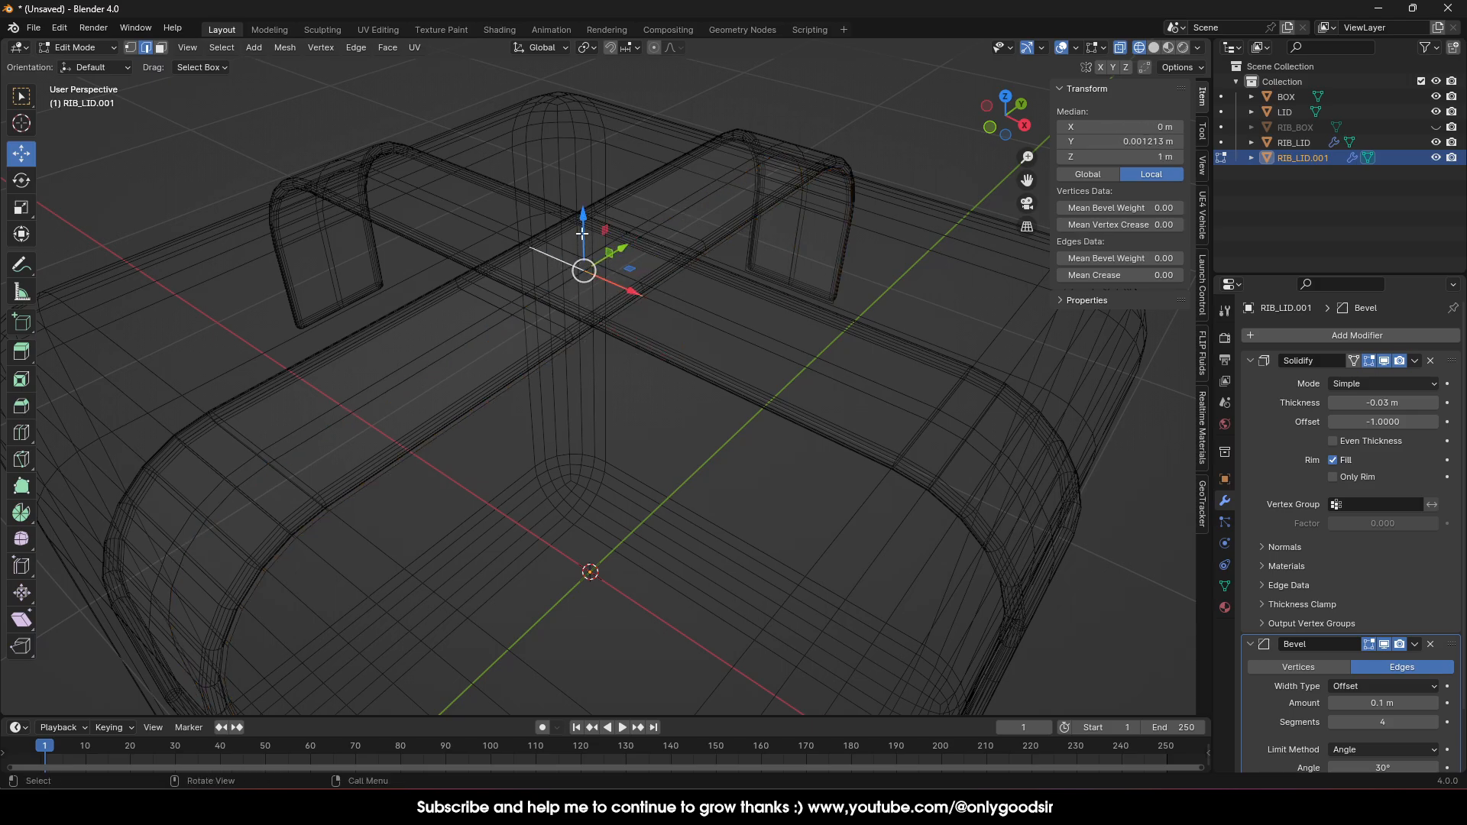
{"action": "left_click_drag", "start_coordinate": [583, 233], "coordinate": [646, 195]}
Select the cross edge on the negative X side of the crossing and raise it about 0.011 m along Z.
{"action": "left_click", "coordinate": [670, 246]}
{"action": "left_click", "coordinate": [552, 331]}
{"action": "left_click", "coordinate": [514, 309]}
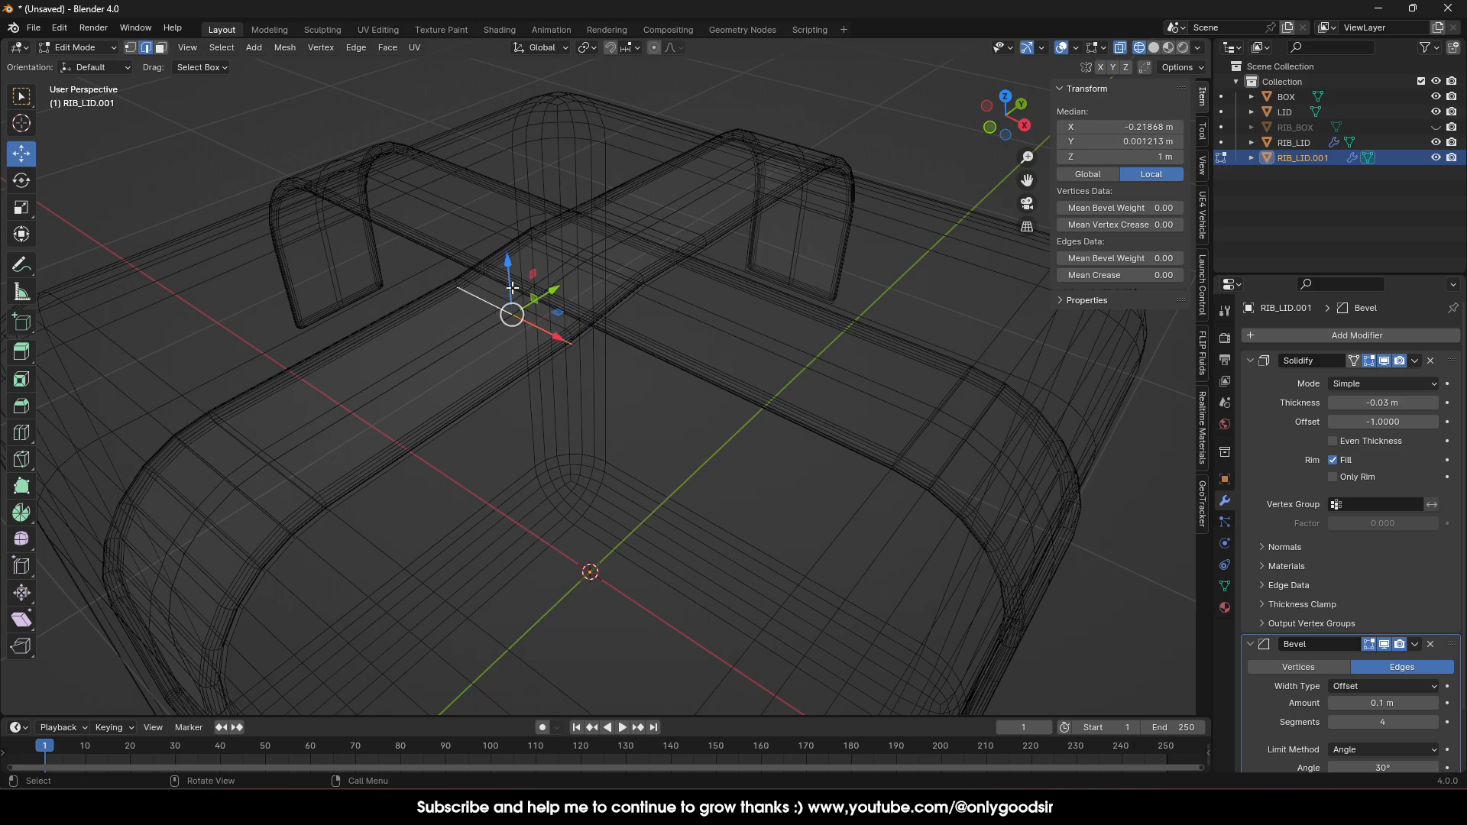
{"action": "left_click_drag", "start_coordinate": [511, 284], "coordinate": [510, 277]}
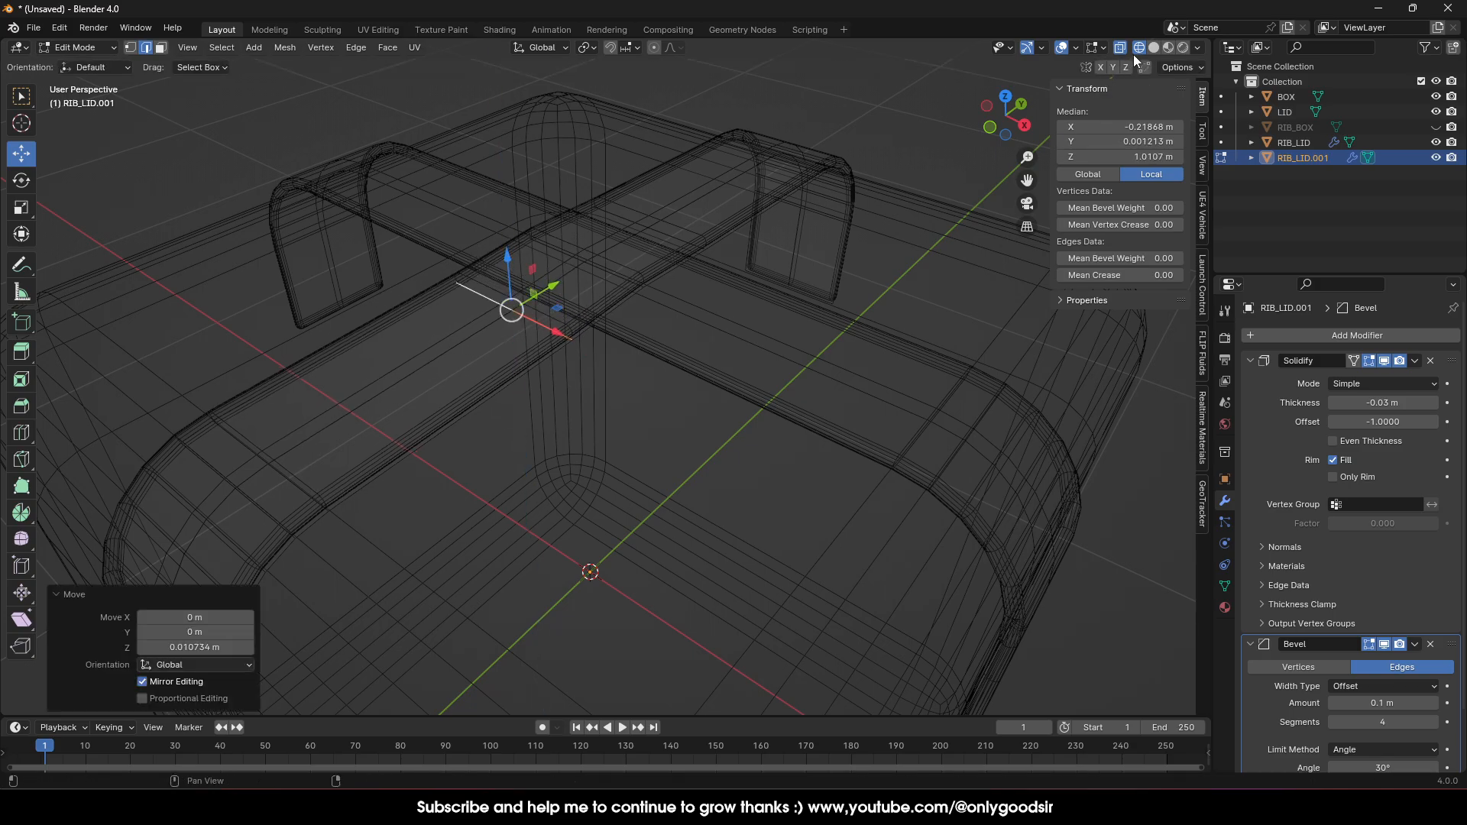
Return to solid shading and Object Mode, deselect the ribbon, and inspect the crossing from several angles.
{"action": "left_click", "coordinate": [1153, 48]}
{"action": "middle_click_drag", "start_coordinate": [776, 264], "coordinate": [699, 203]}
{"action": "key", "text": "Tab"}
{"action": "left_click", "coordinate": [883, 106]}
{"action": "scroll", "coordinate": [733, 256], "scroll_direction": "down", "scroll_amount": 5}
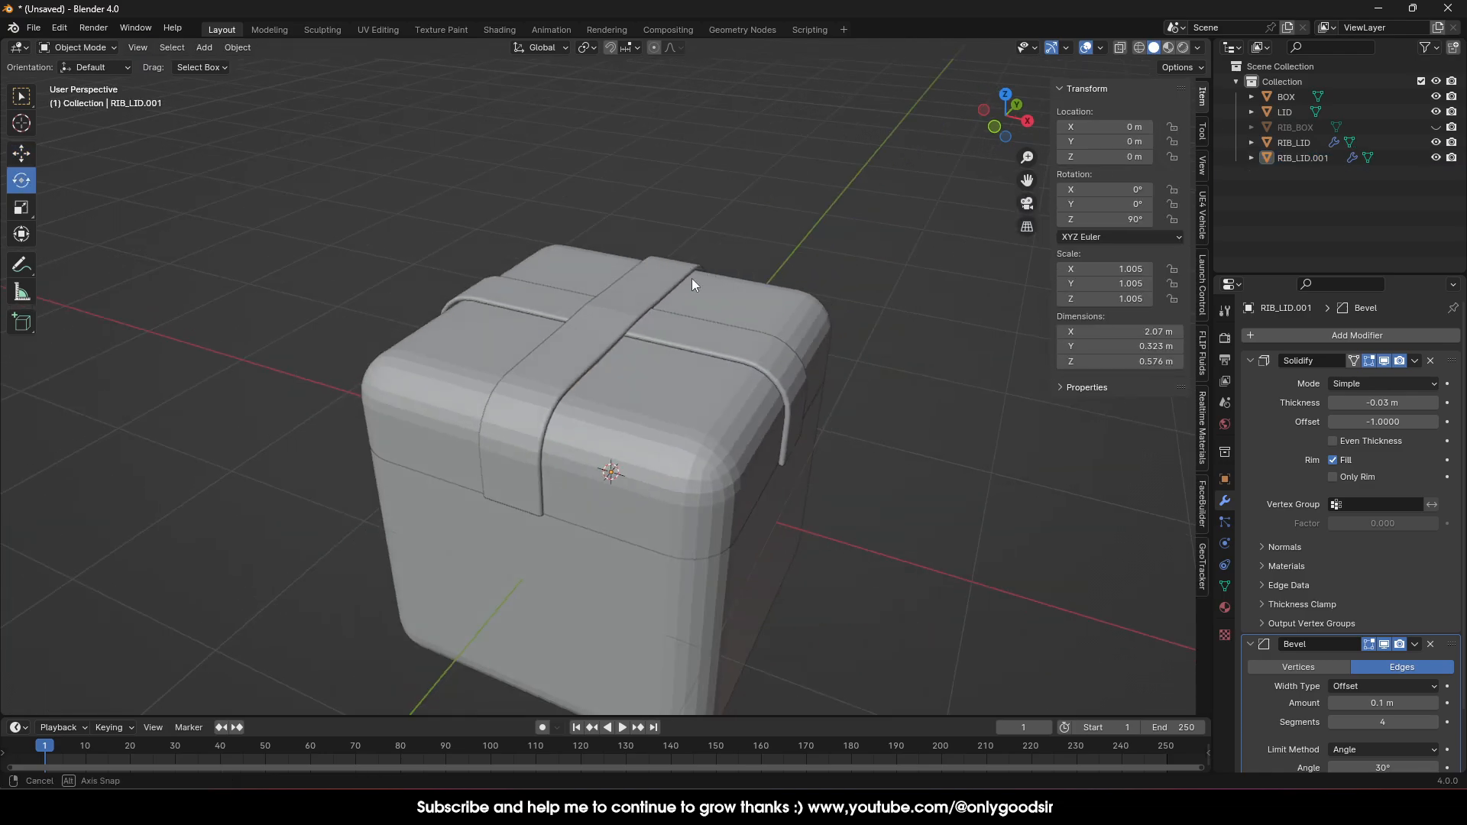
{"action": "middle_click_drag", "start_coordinate": [691, 278], "coordinate": [557, 300]}
Enter Edit Mode on RIB_LID.001, turn on X-ray, and select the lower edge at its negative local X end.
{"action": "left_click", "coordinate": [566, 336]}
{"action": "key", "text": "Tab"}
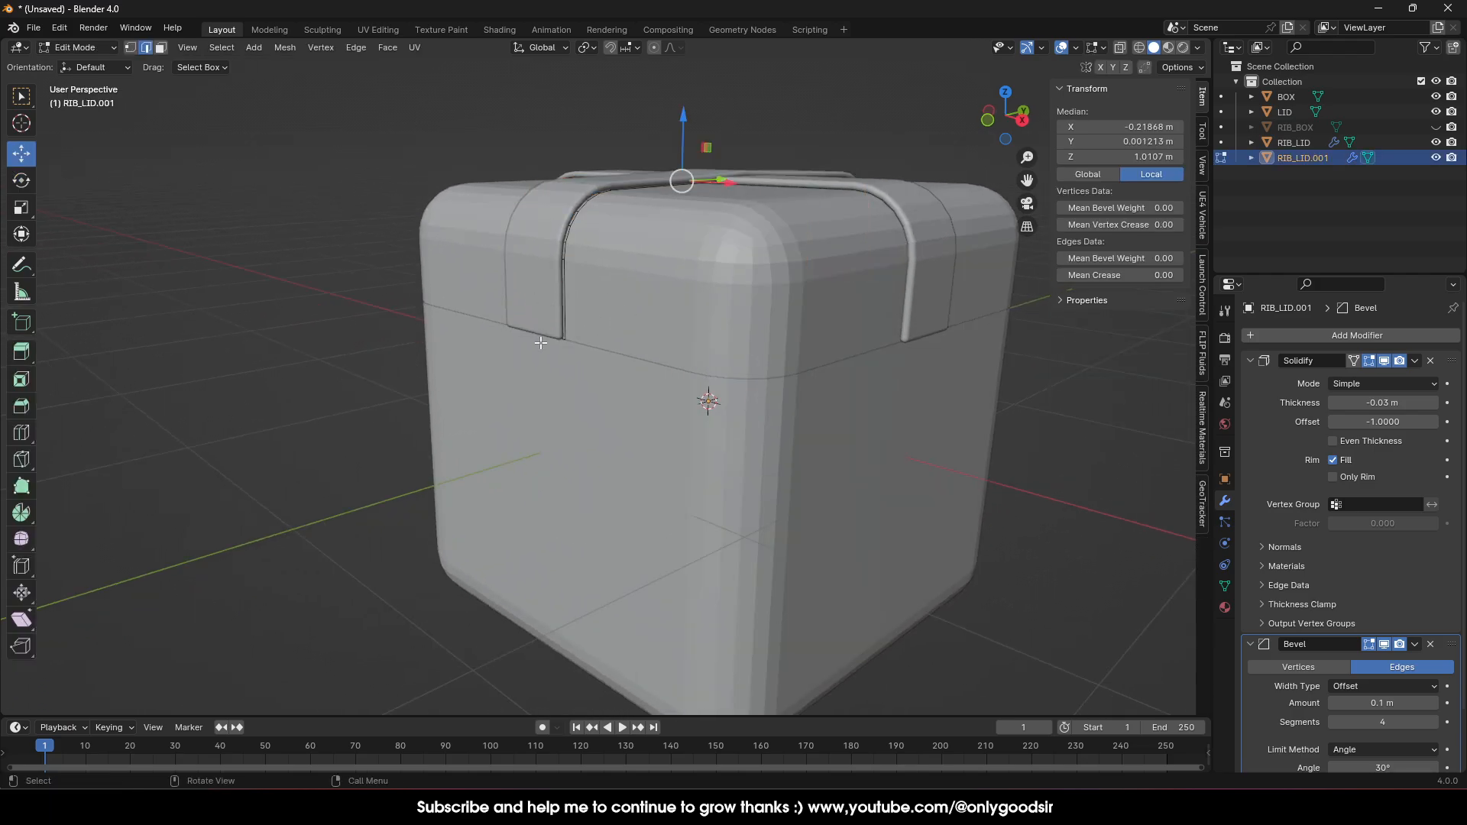
{"action": "left_click", "coordinate": [571, 345]}
{"action": "middle_click_drag", "start_coordinate": [554, 353], "coordinate": [904, 141]}
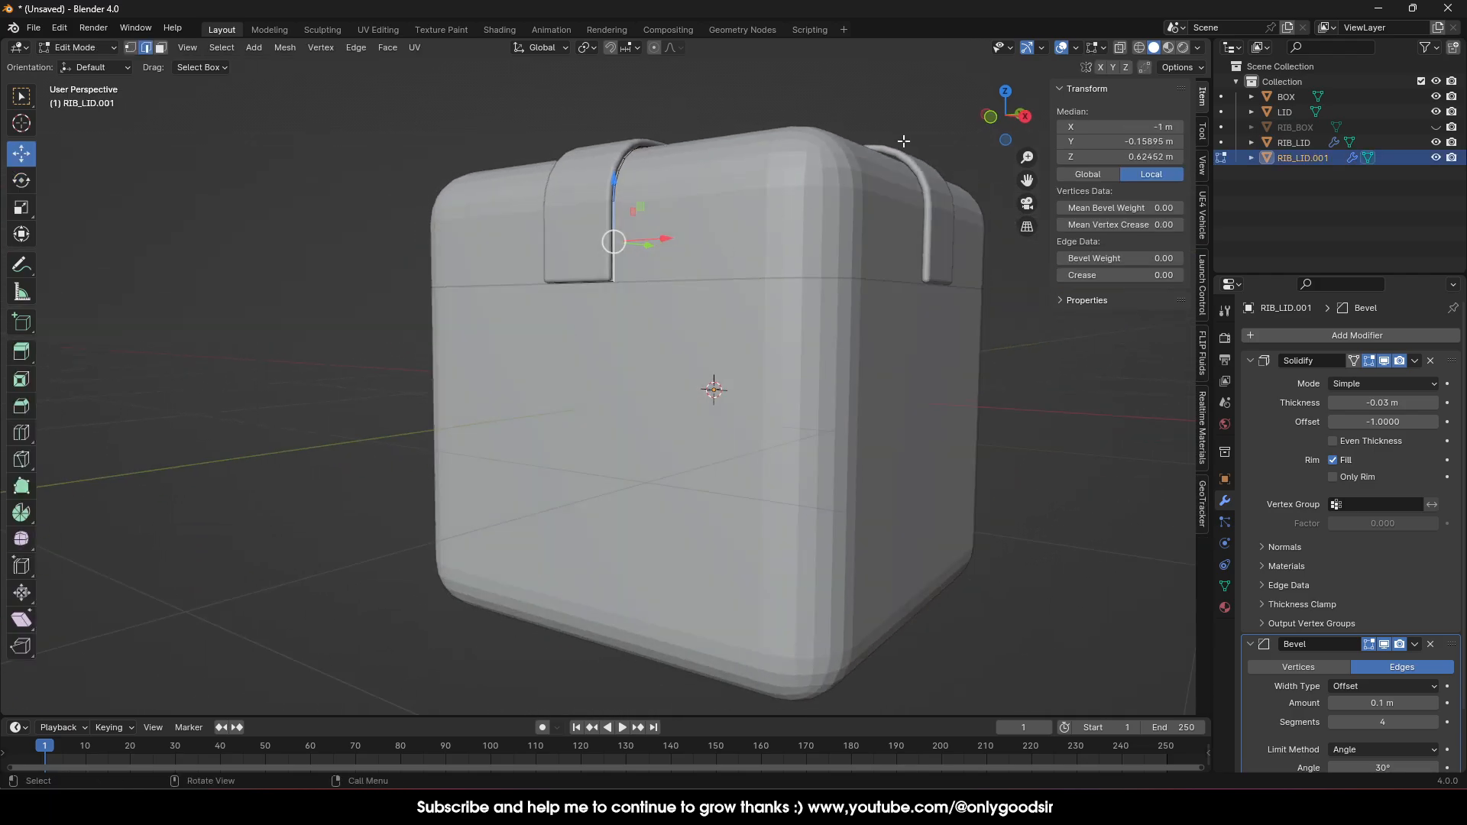
{"action": "left_click", "coordinate": [1118, 47]}
{"action": "scroll", "coordinate": [627, 276], "scroll_direction": "up", "scroll_amount": 3}
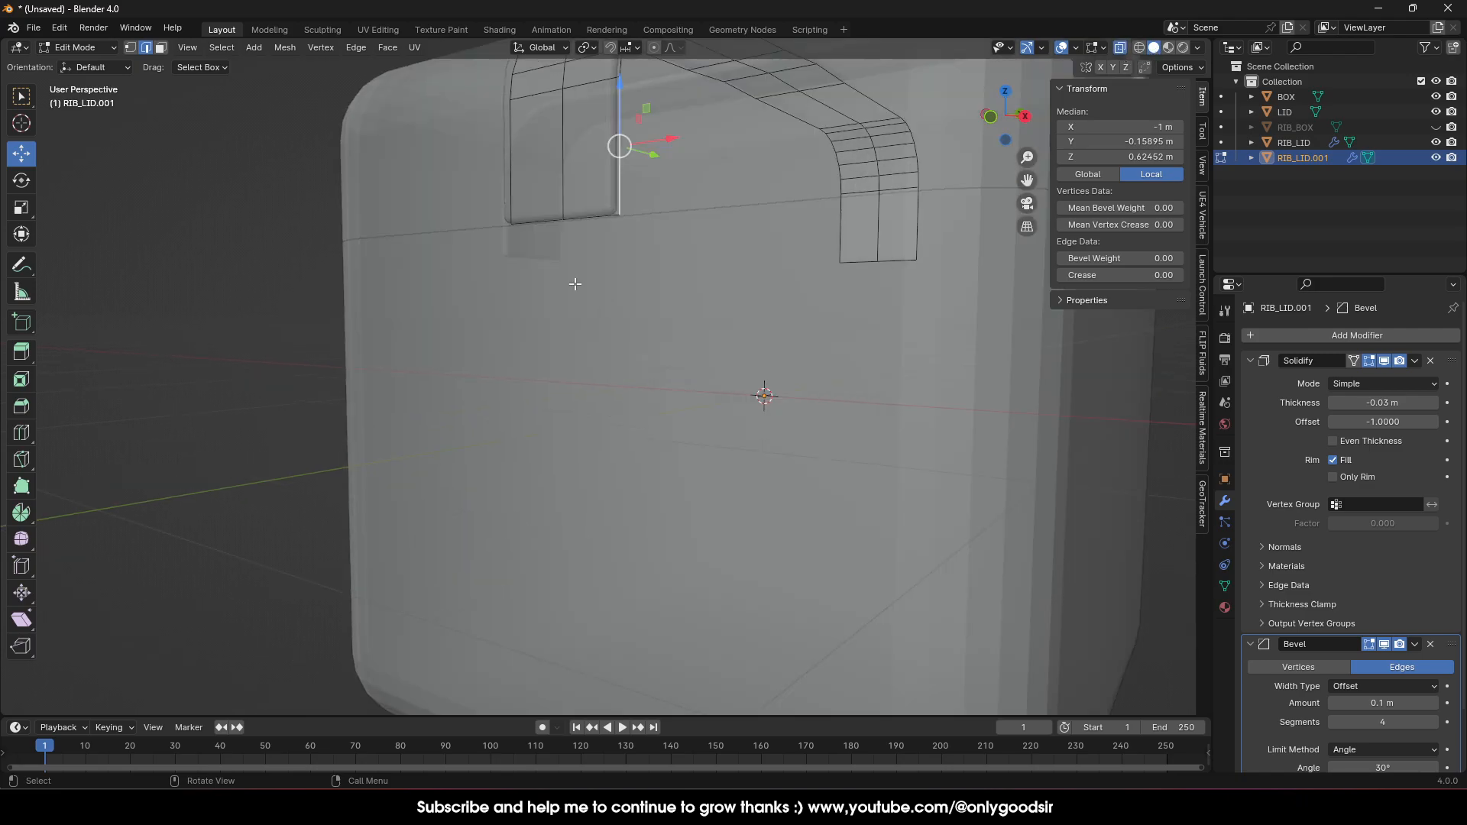
{"action": "left_click", "coordinate": [590, 216], "text": "alt"}
{"action": "middle_click_drag", "start_coordinate": [590, 216], "coordinate": [537, 339]}
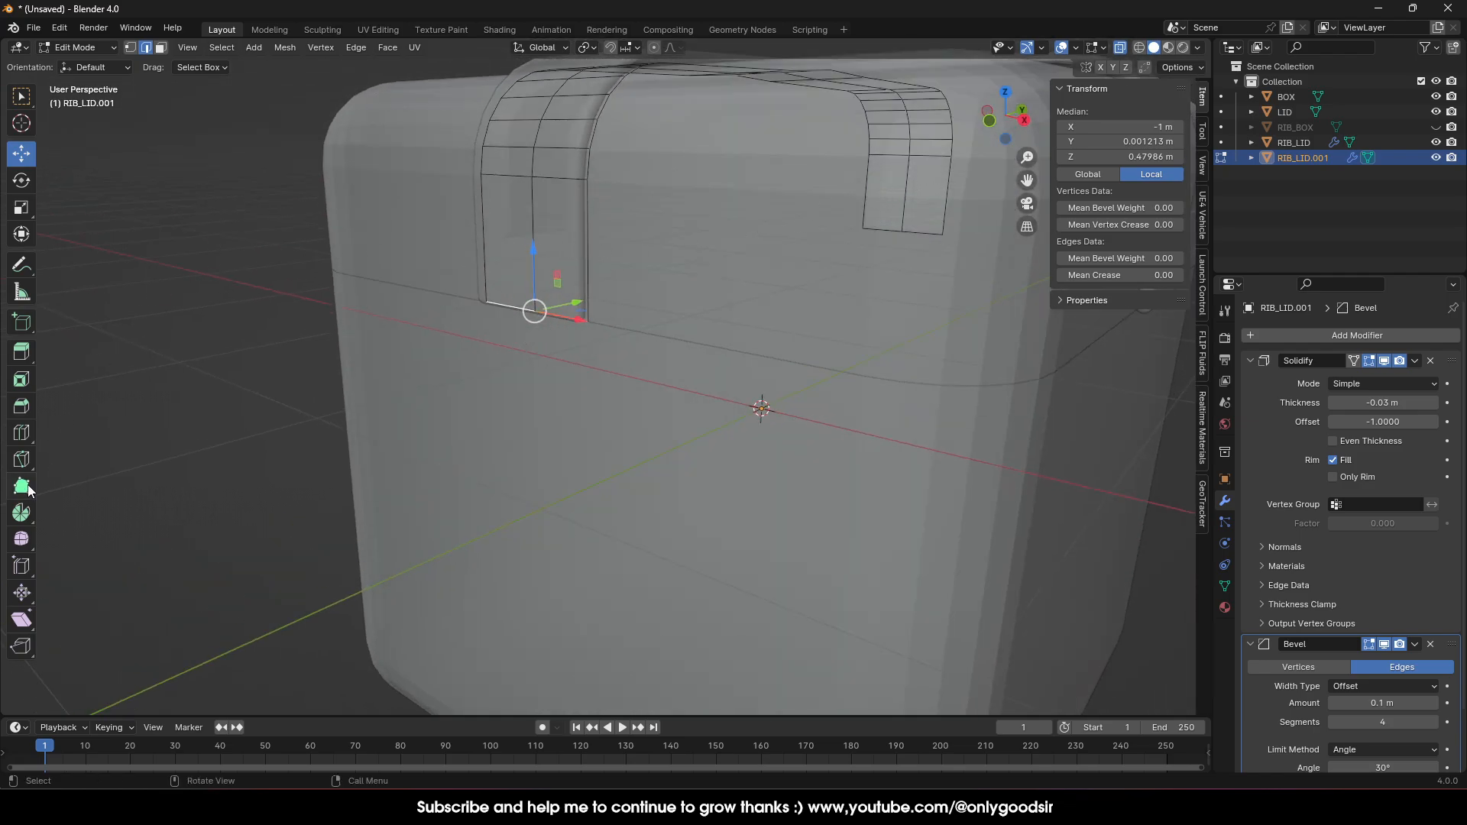
Add horizontal loop cuts near the lower ends of RIB_LID.001 on both sides of the lid.
{"action": "left_click", "coordinate": [19, 435]}
{"action": "left_click", "coordinate": [588, 266]}
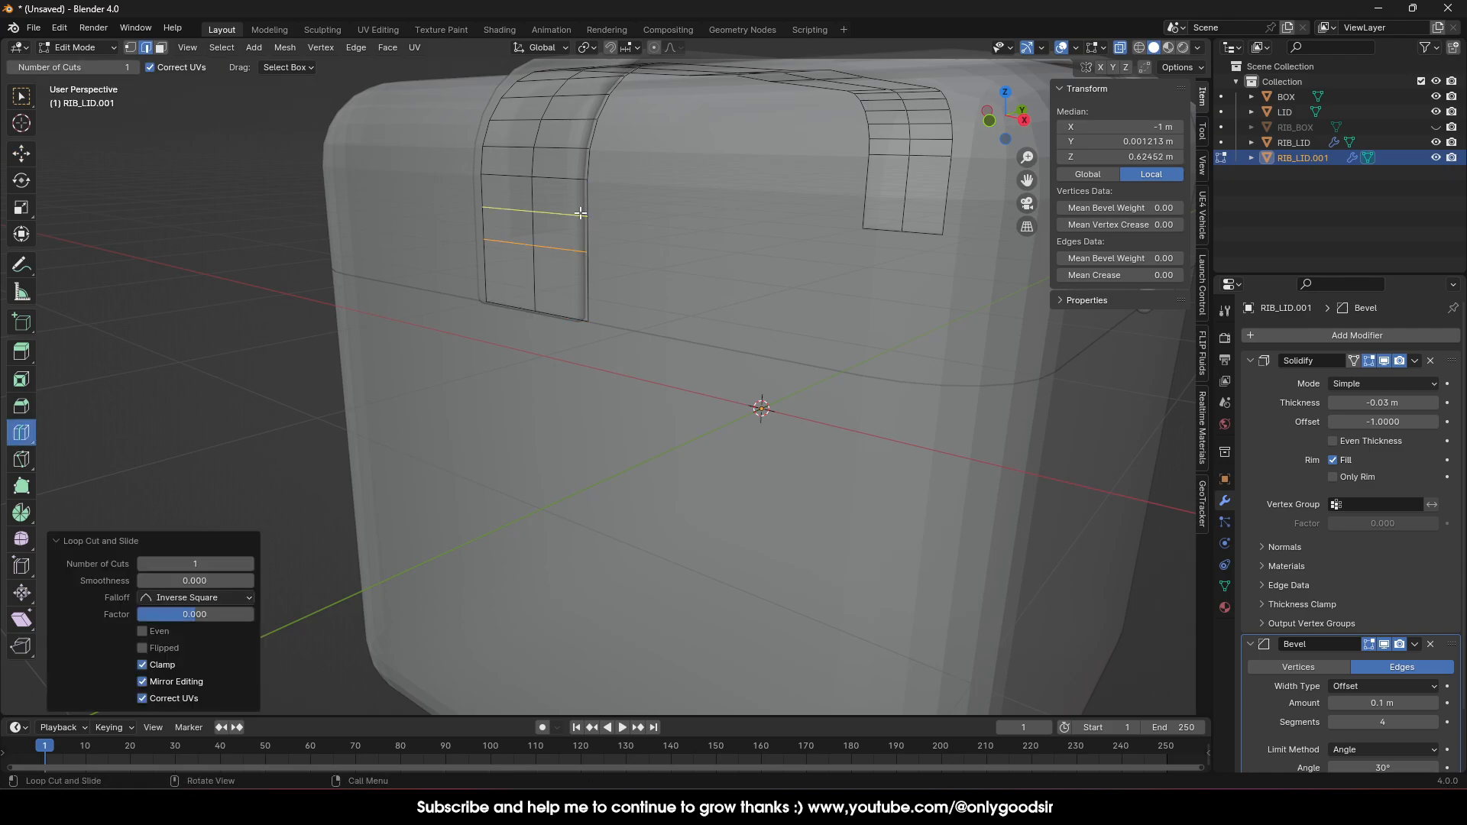
{"action": "left_click", "coordinate": [935, 197]}
{"action": "middle_click_drag", "start_coordinate": [941, 210], "coordinate": [811, 278]}
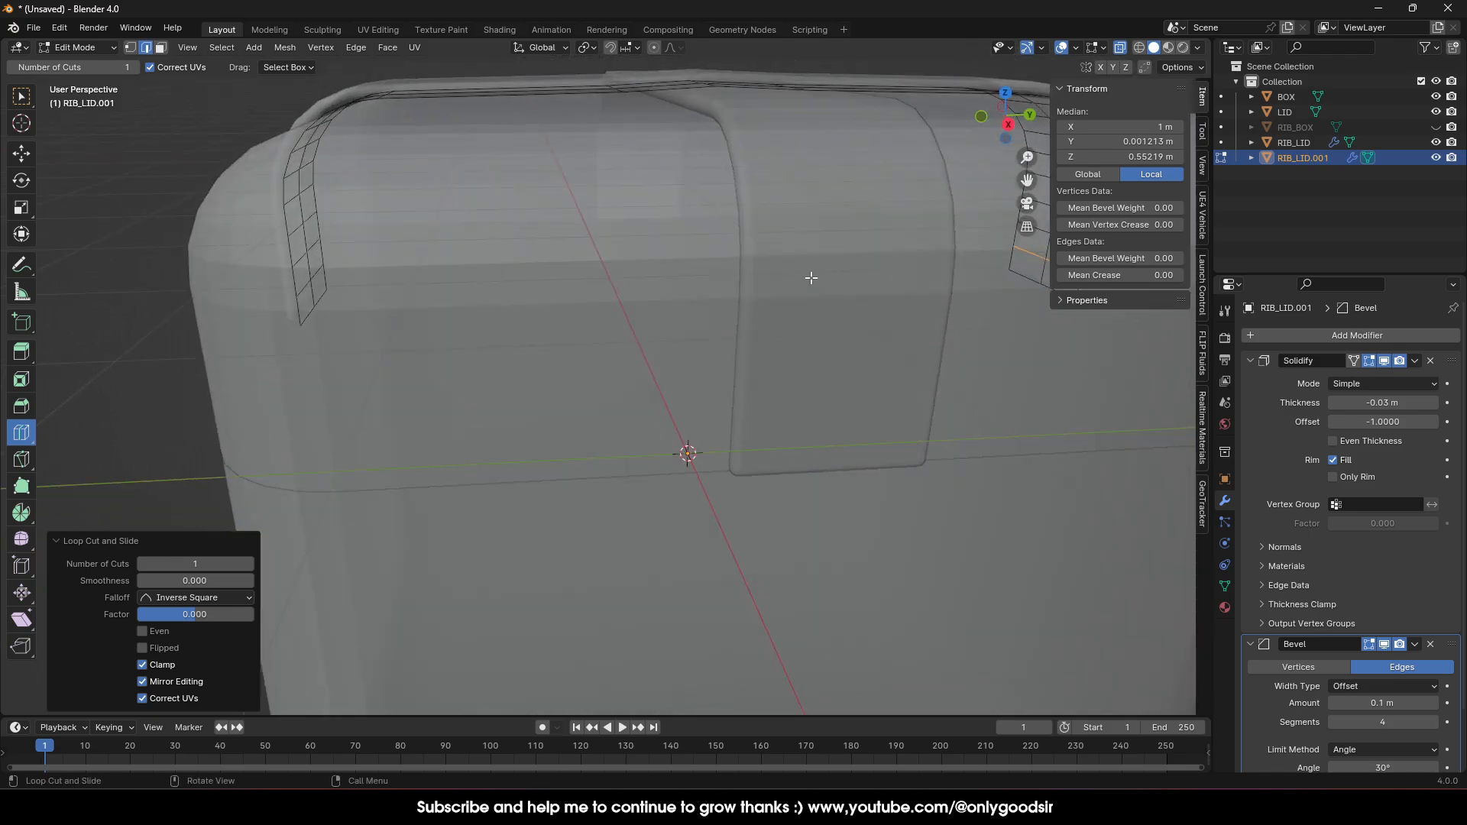
Switch to editing RIB_LID and add two horizontal loop cuts near its lower end on the positive X side.
{"action": "key", "text": "Tab"}
{"action": "middle_click_drag", "start_coordinate": [713, 312], "coordinate": [948, 276]}
{"action": "scroll", "coordinate": [948, 277], "scroll_direction": "down", "scroll_amount": 2}
{"action": "left_click", "coordinate": [906, 296]}
{"action": "key", "text": "Tab"}
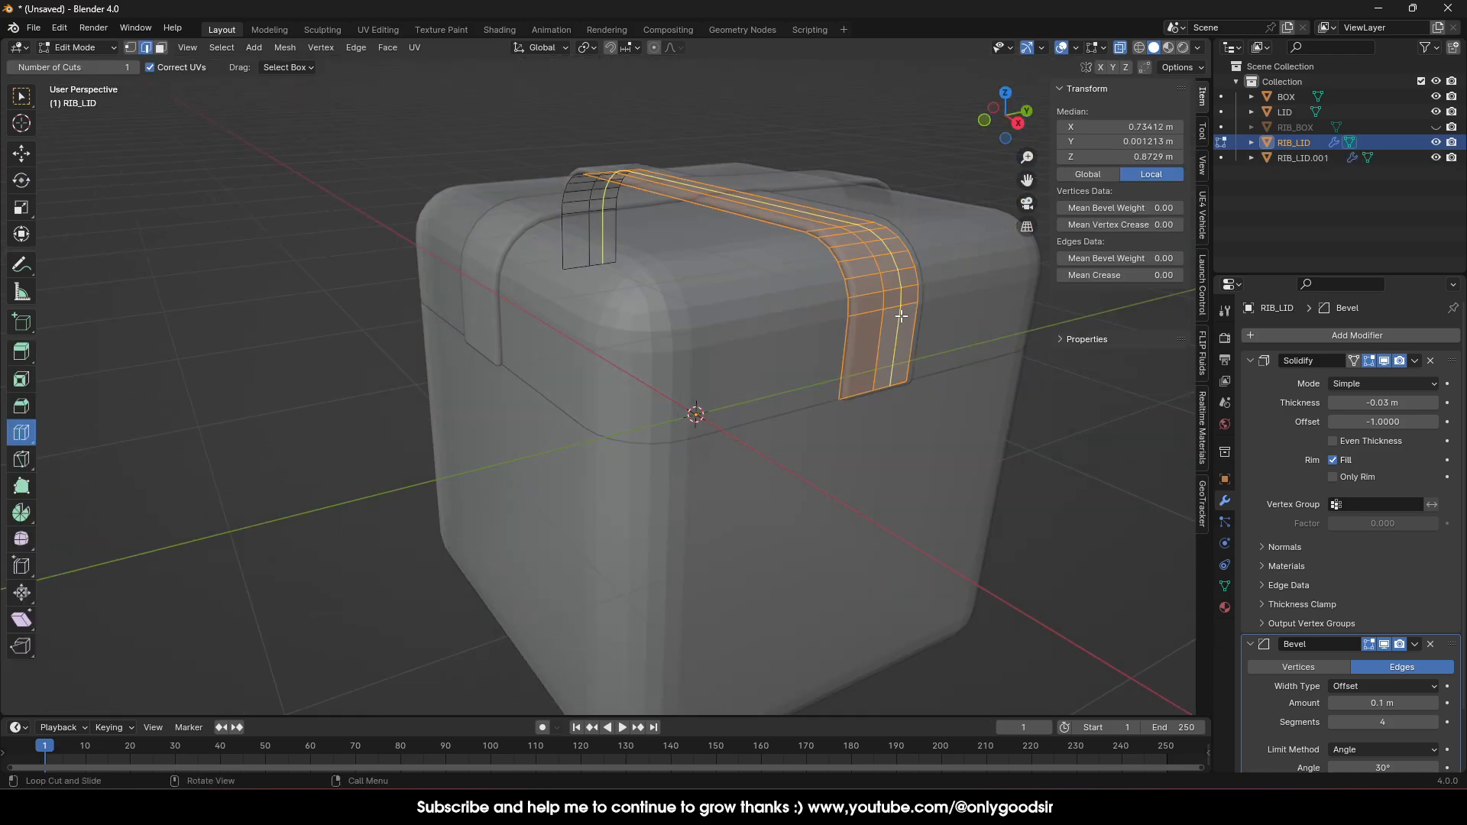
{"action": "left_click", "coordinate": [867, 343]}
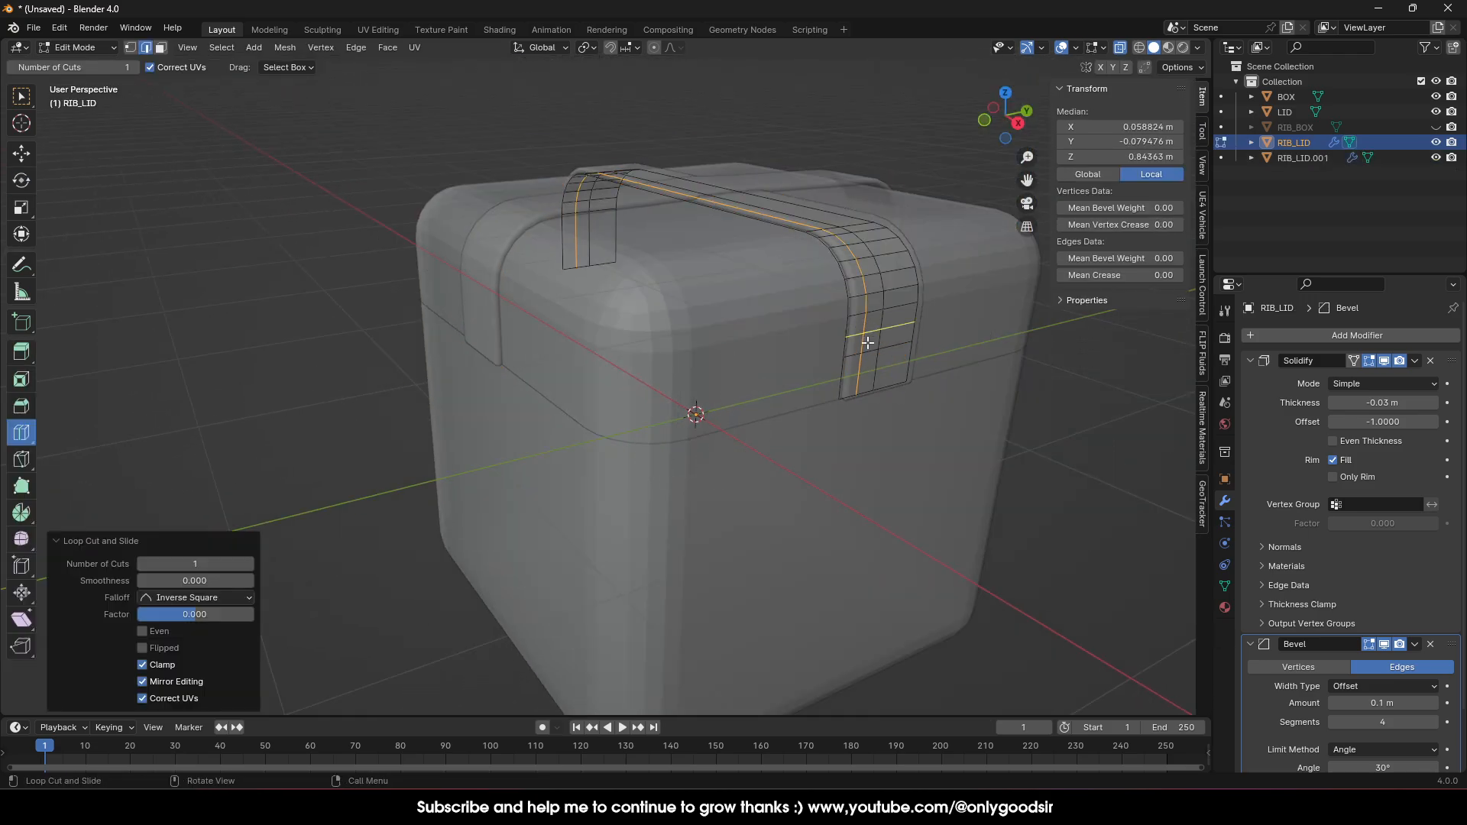
{"action": "left_click", "coordinate": [868, 343]}
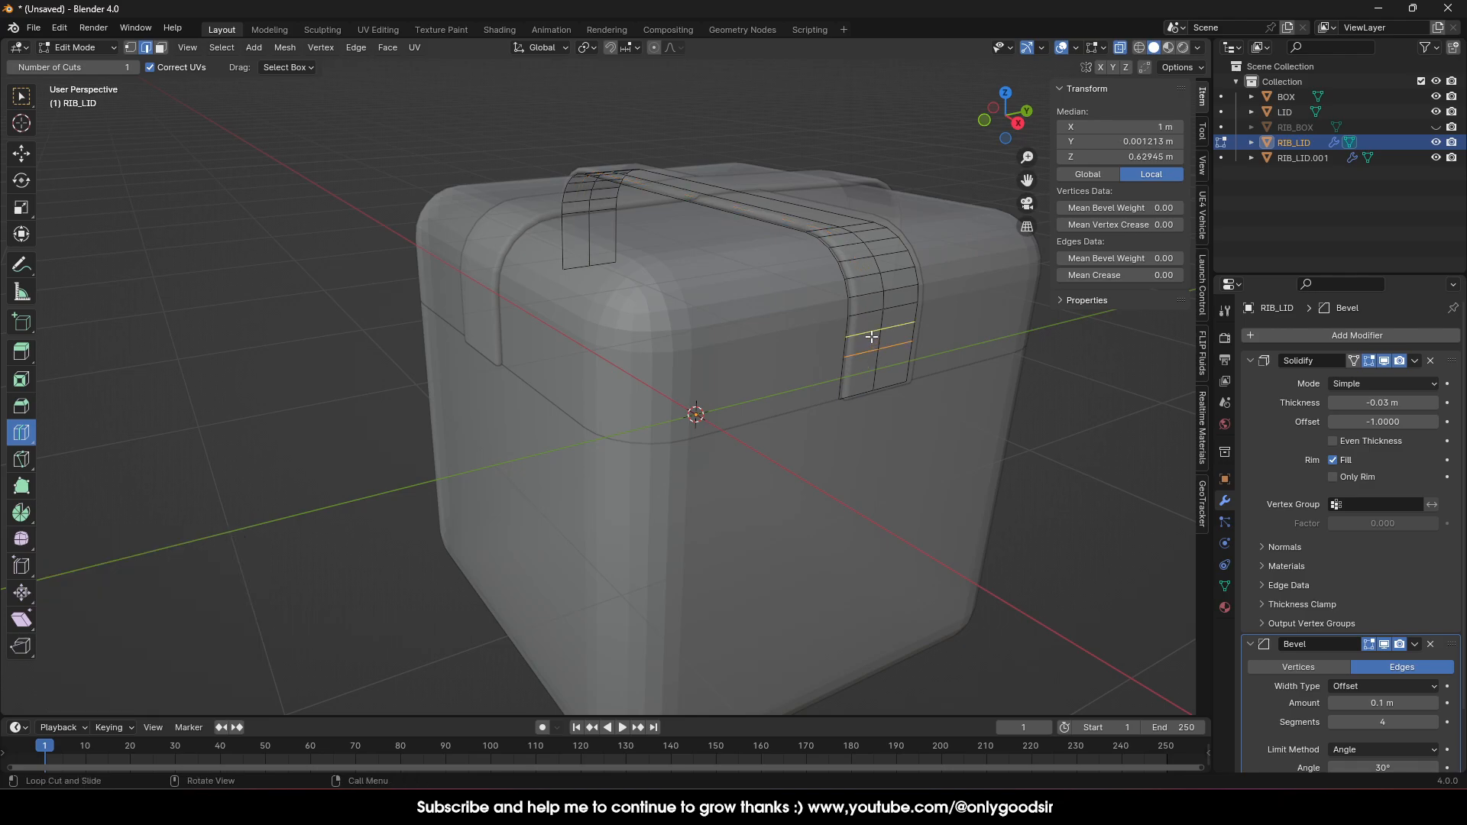
{"action": "left_click", "coordinate": [869, 378]}
Add horizontal loop cuts near the negative X end of RIB_LID, return to Object Mode, and activate the Move tool.
{"action": "middle_click_drag", "start_coordinate": [527, 314], "coordinate": [565, 266]}
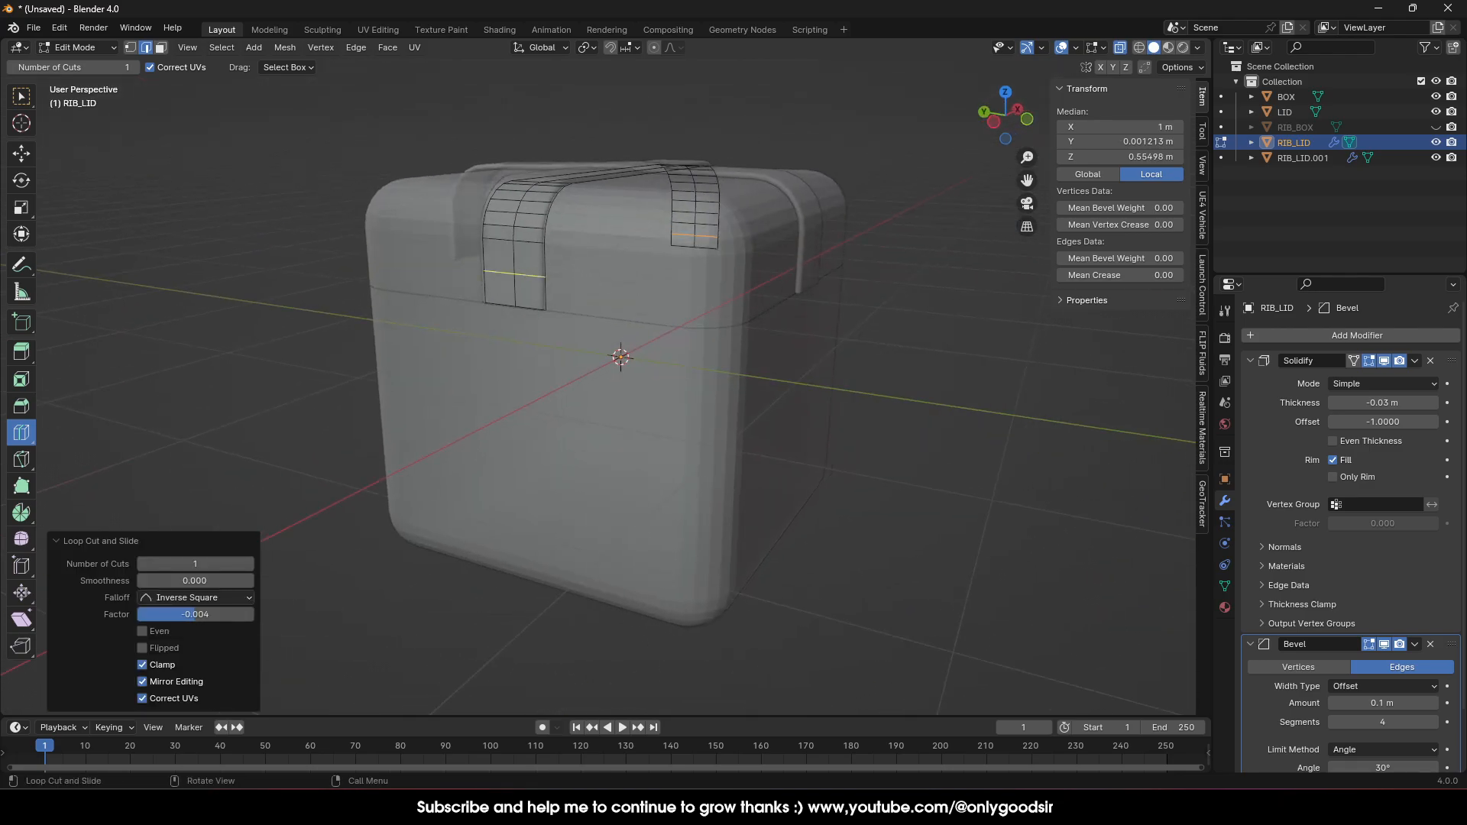
{"action": "left_click", "coordinate": [529, 257]}
{"action": "middle_click_drag", "start_coordinate": [703, 314], "coordinate": [871, 336]}
{"action": "key", "text": "Tab"}
{"action": "left_click", "coordinate": [14, 155]}
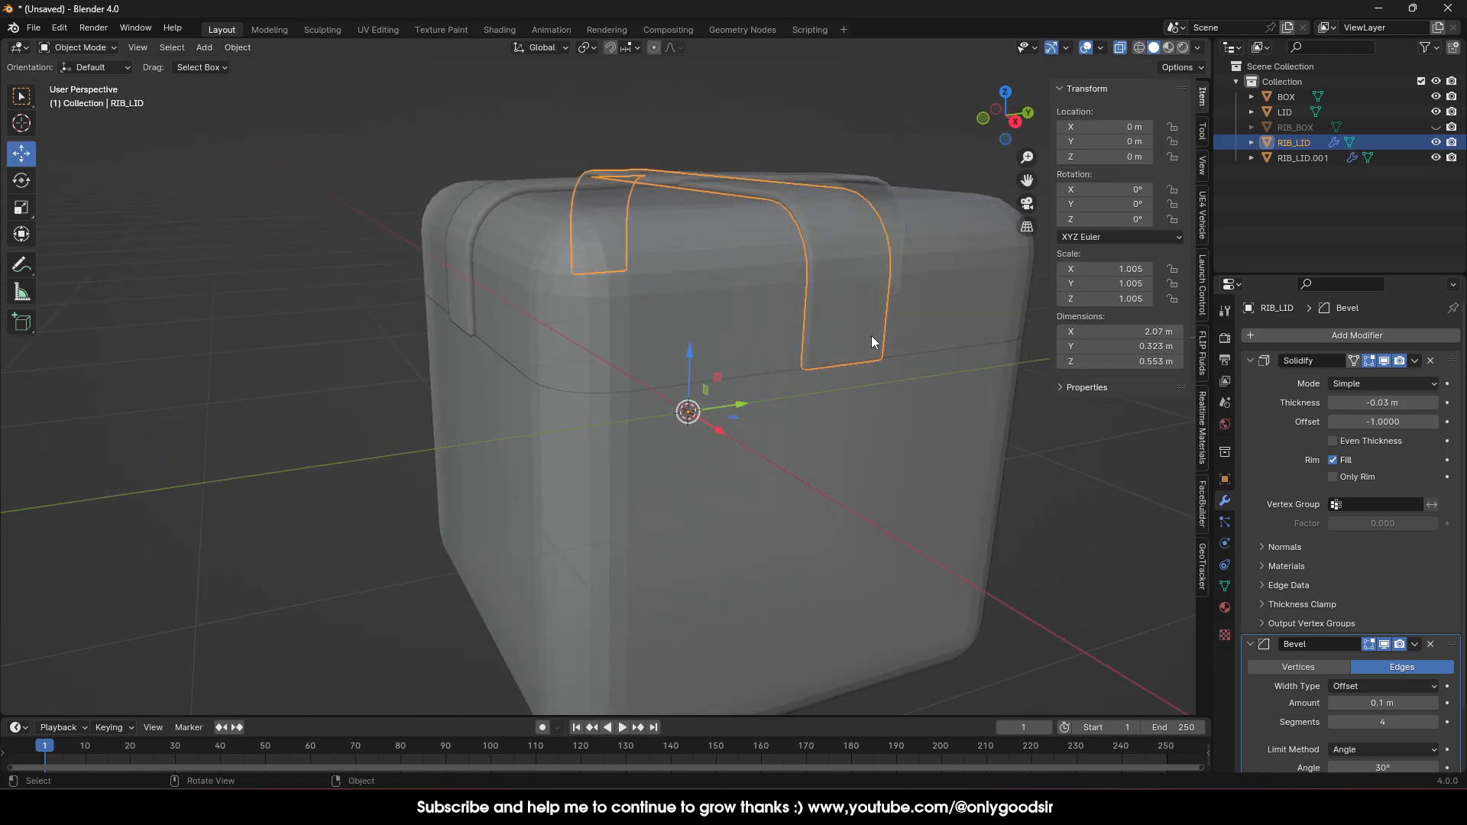
Select both halves of the lowest edge at the positive X end of RIB_LID and move them about 0.056 m outward along X.
{"action": "key", "text": "Tab"}
{"action": "middle_click_drag", "start_coordinate": [530, 282], "coordinate": [451, 278]}
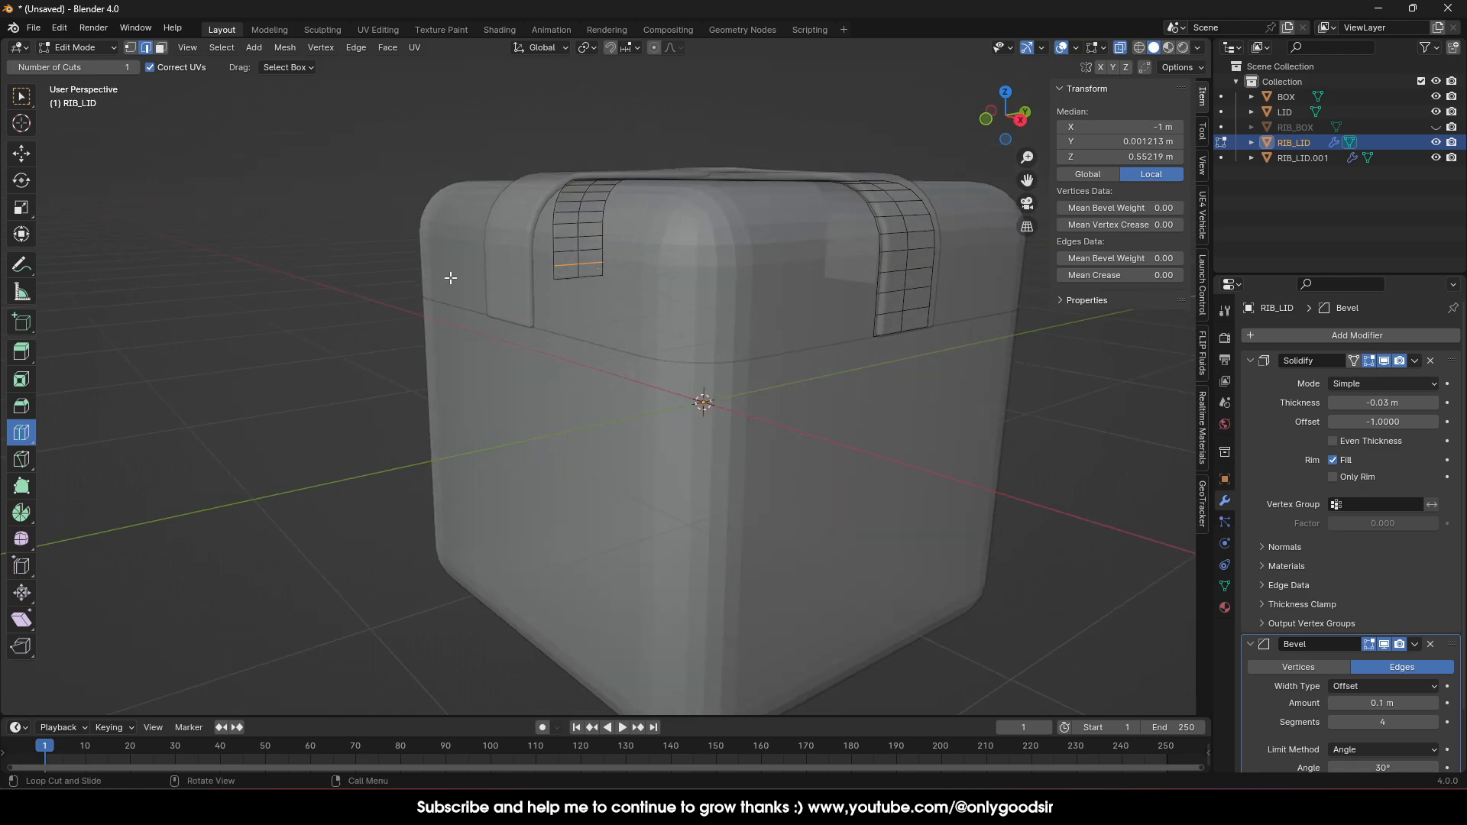
{"action": "left_click", "coordinate": [23, 154]}
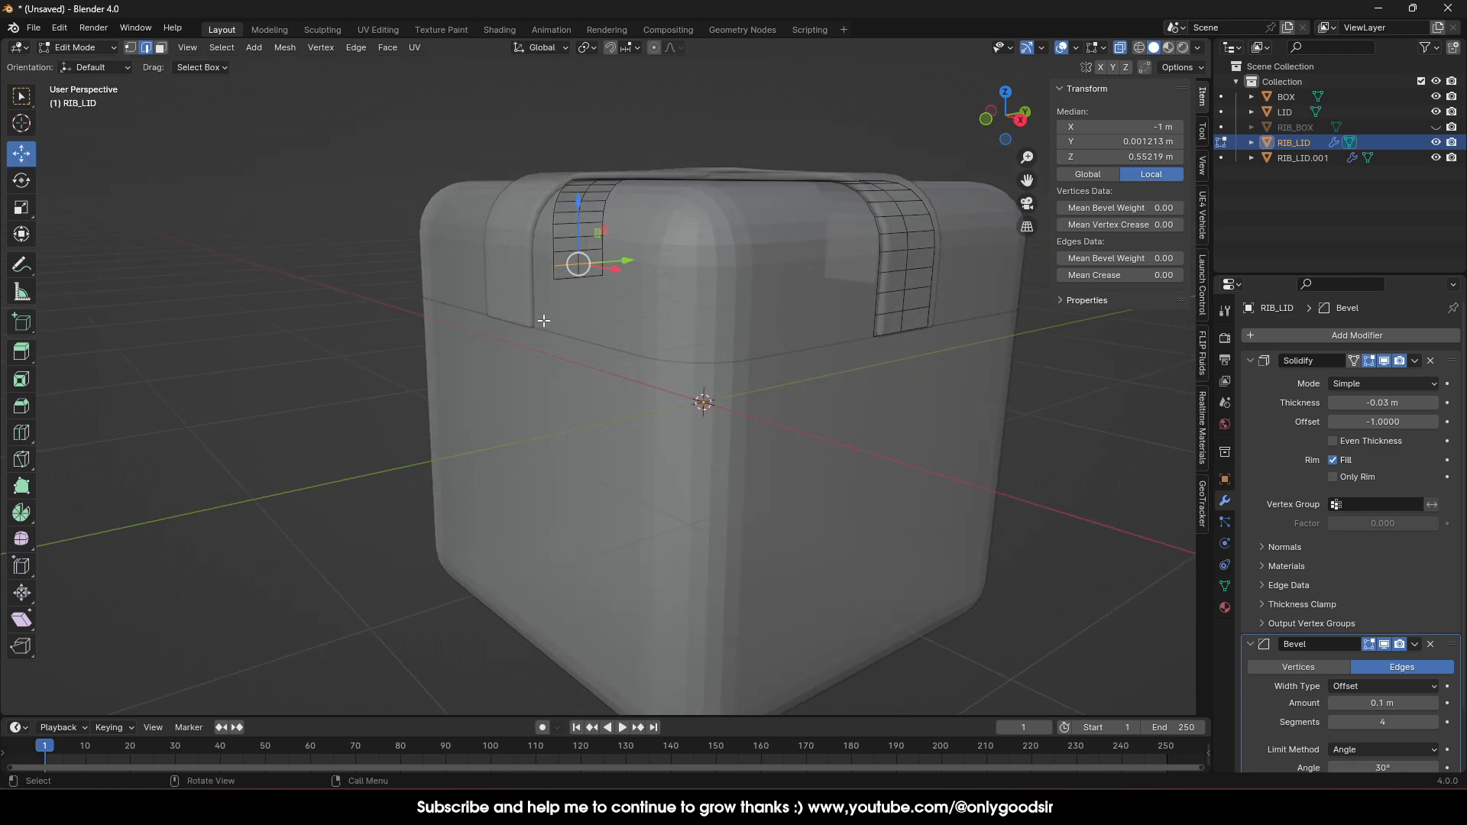
{"action": "middle_click_drag", "start_coordinate": [1019, 280], "coordinate": [895, 373]}
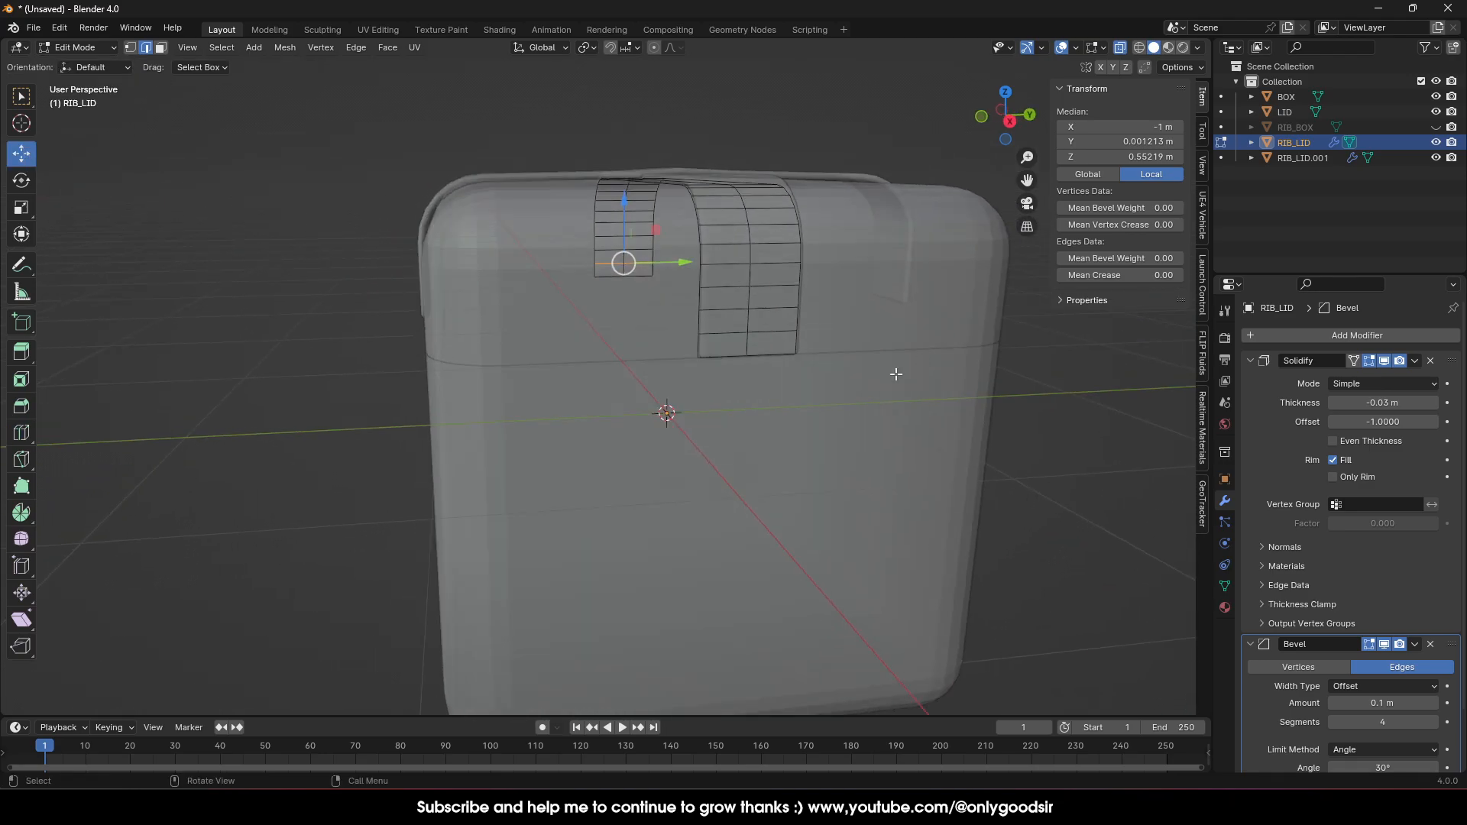
{"action": "left_click", "coordinate": [768, 356]}
{"action": "middle_click_drag", "start_coordinate": [786, 358], "coordinate": [759, 364]}
{"action": "left_click", "coordinate": [597, 357], "text": "shift"}
{"action": "middle_click_drag", "start_coordinate": [525, 362], "coordinate": [397, 362]}
{"action": "left_click_drag", "start_coordinate": [287, 373], "coordinate": [269, 373]}
In back view, curve RIB_LID's positive X end by shifting both cut edges outward and moving the end segment another 0.011 m along X.
{"action": "middle_click_drag", "start_coordinate": [268, 374], "coordinate": [379, 327]}
{"action": "left_click", "coordinate": [1028, 118]}
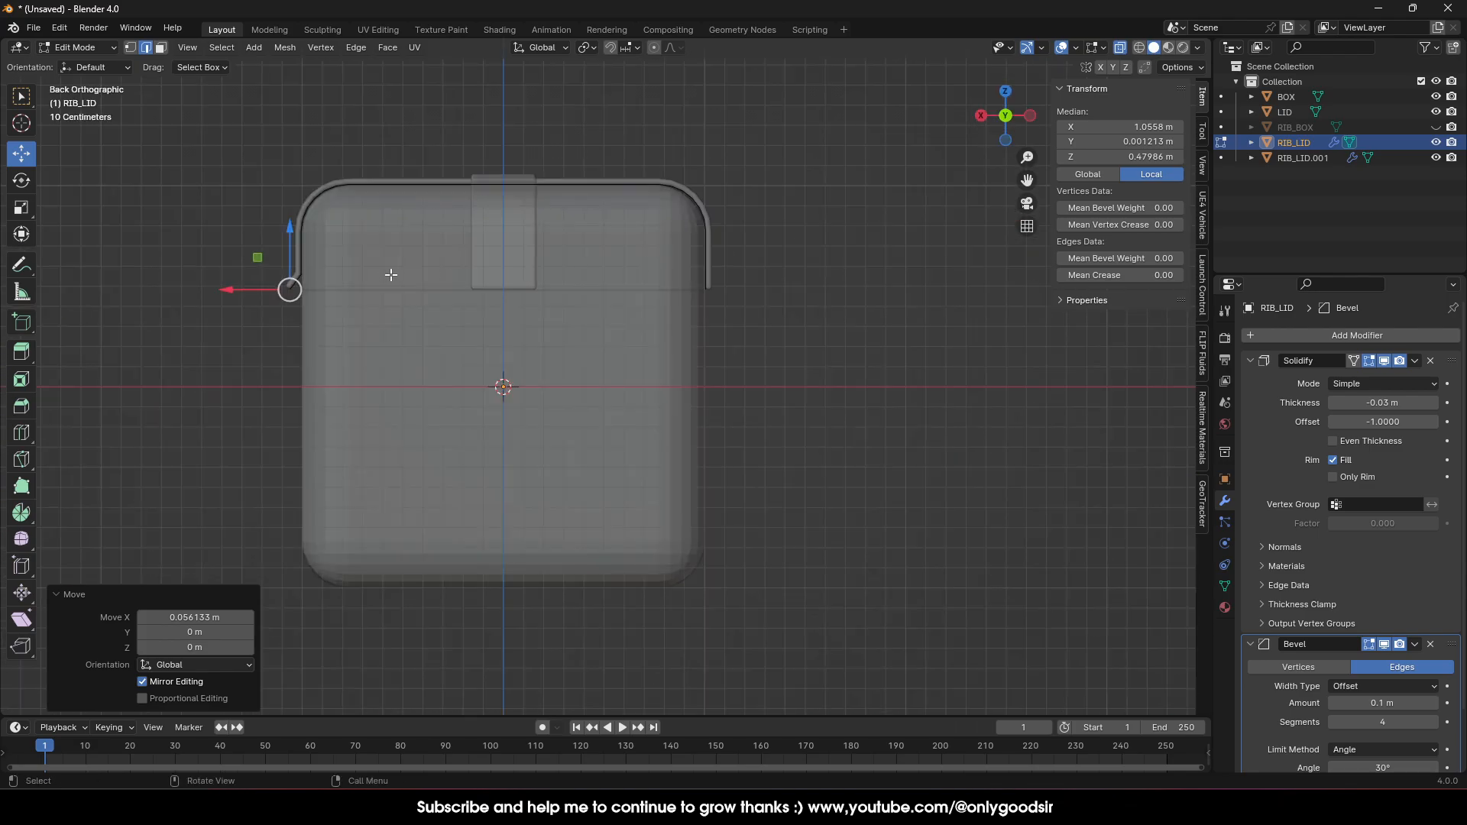
{"action": "scroll", "coordinate": [612, 314], "scroll_direction": "up", "scroll_amount": 6}
{"action": "middle_click_drag", "start_coordinate": [489, 282], "coordinate": [603, 304], "text": "shift"}
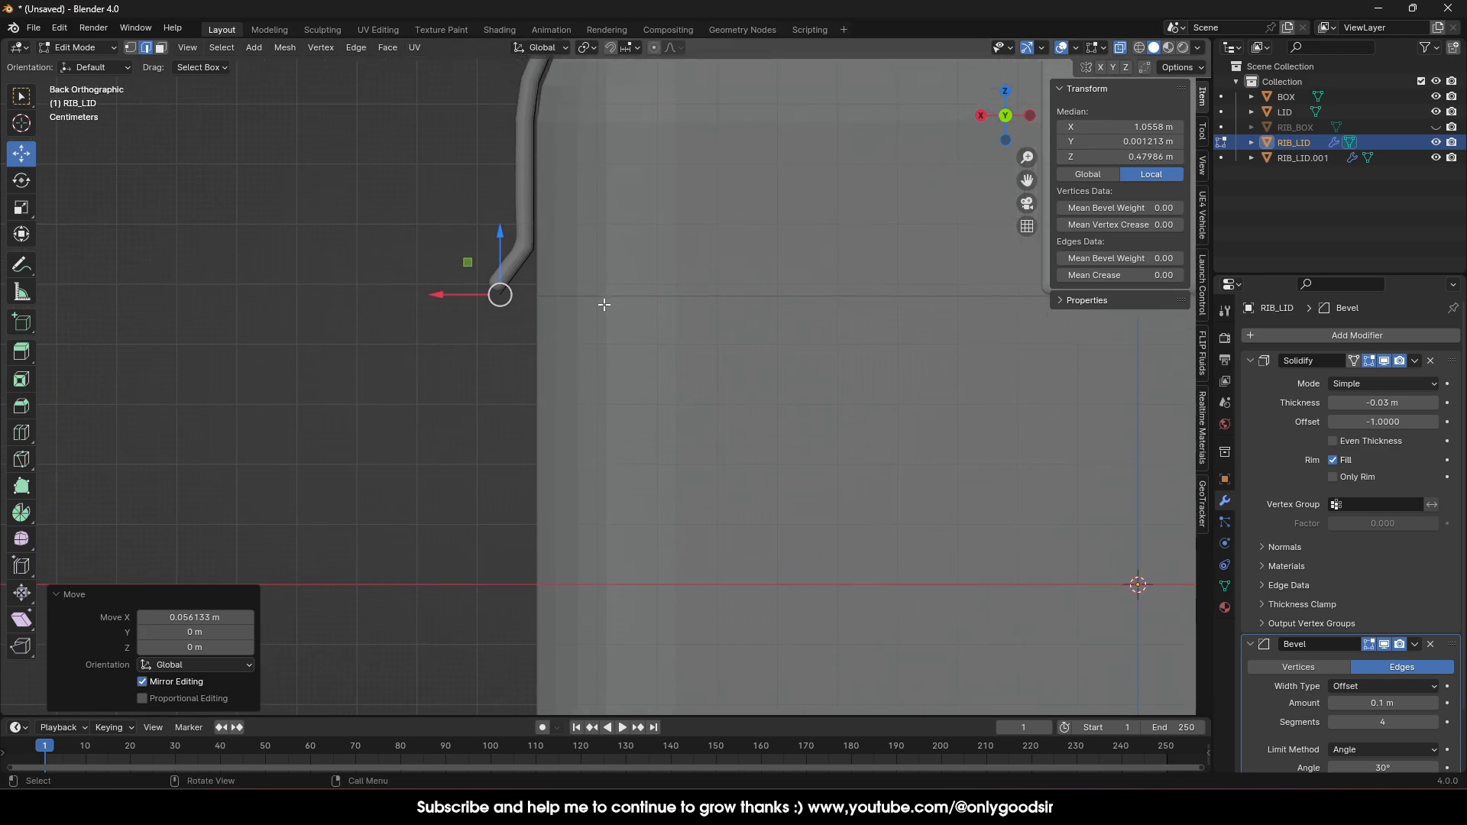
{"action": "left_click", "coordinate": [463, 223]}
{"action": "left_click", "coordinate": [533, 246]}
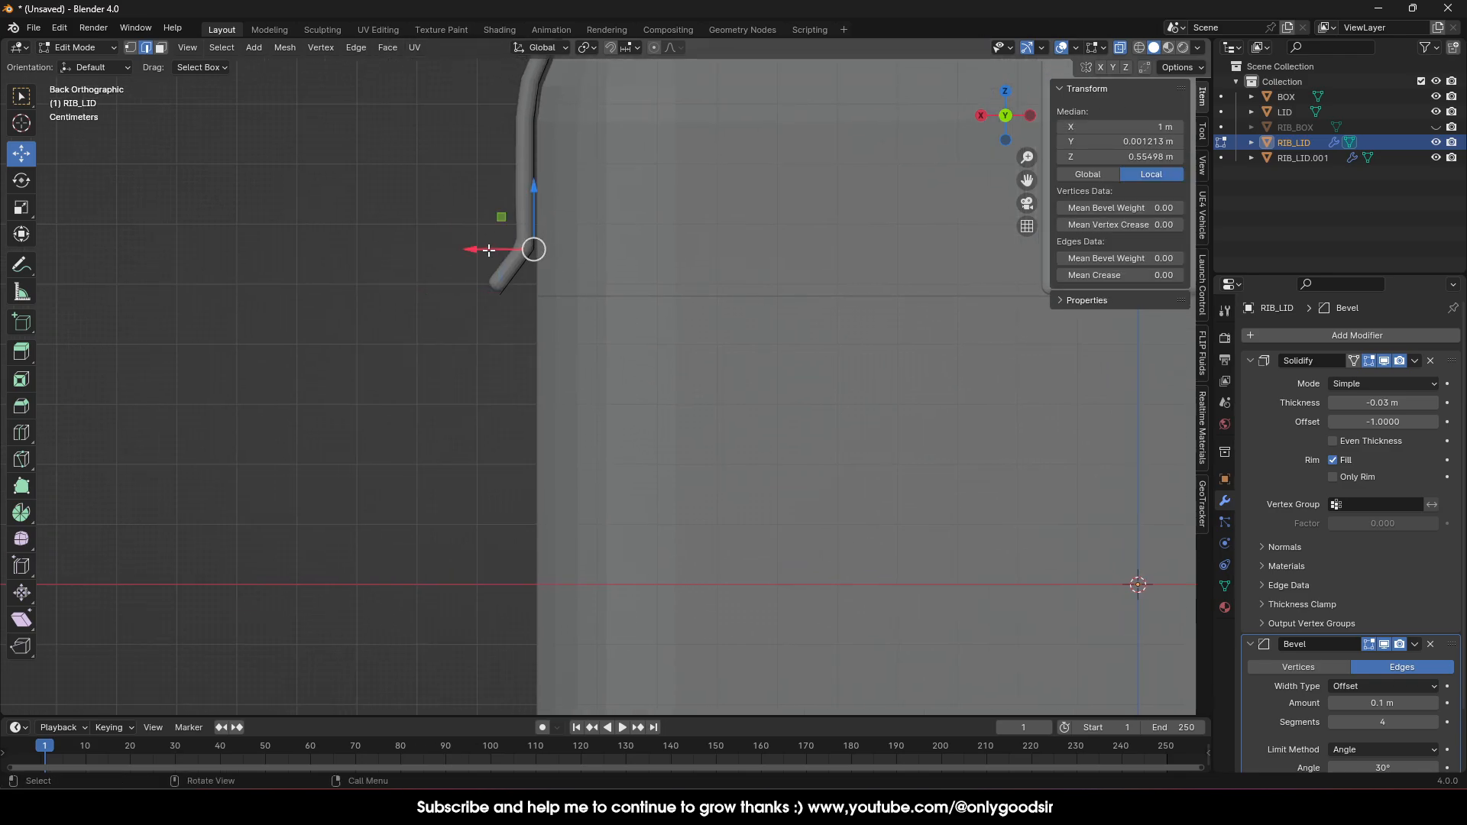
{"action": "left_click_drag", "start_coordinate": [480, 248], "coordinate": [472, 250]}
{"action": "left_click_drag", "start_coordinate": [473, 178], "coordinate": [562, 219]}
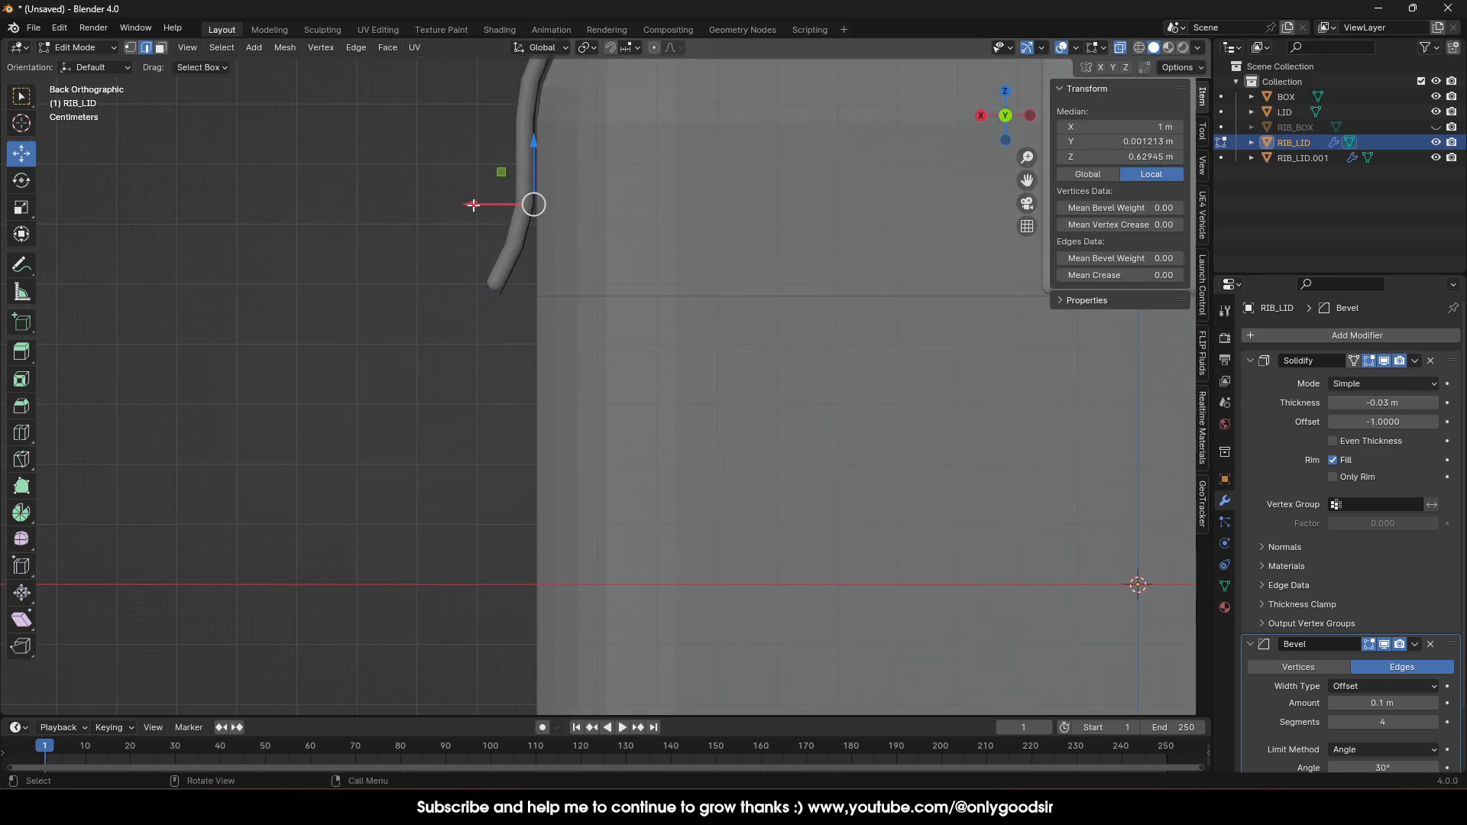
{"action": "left_click_drag", "start_coordinate": [470, 206], "coordinate": [538, 349]}
{"action": "left_click_drag", "start_coordinate": [457, 280], "coordinate": [435, 269]}
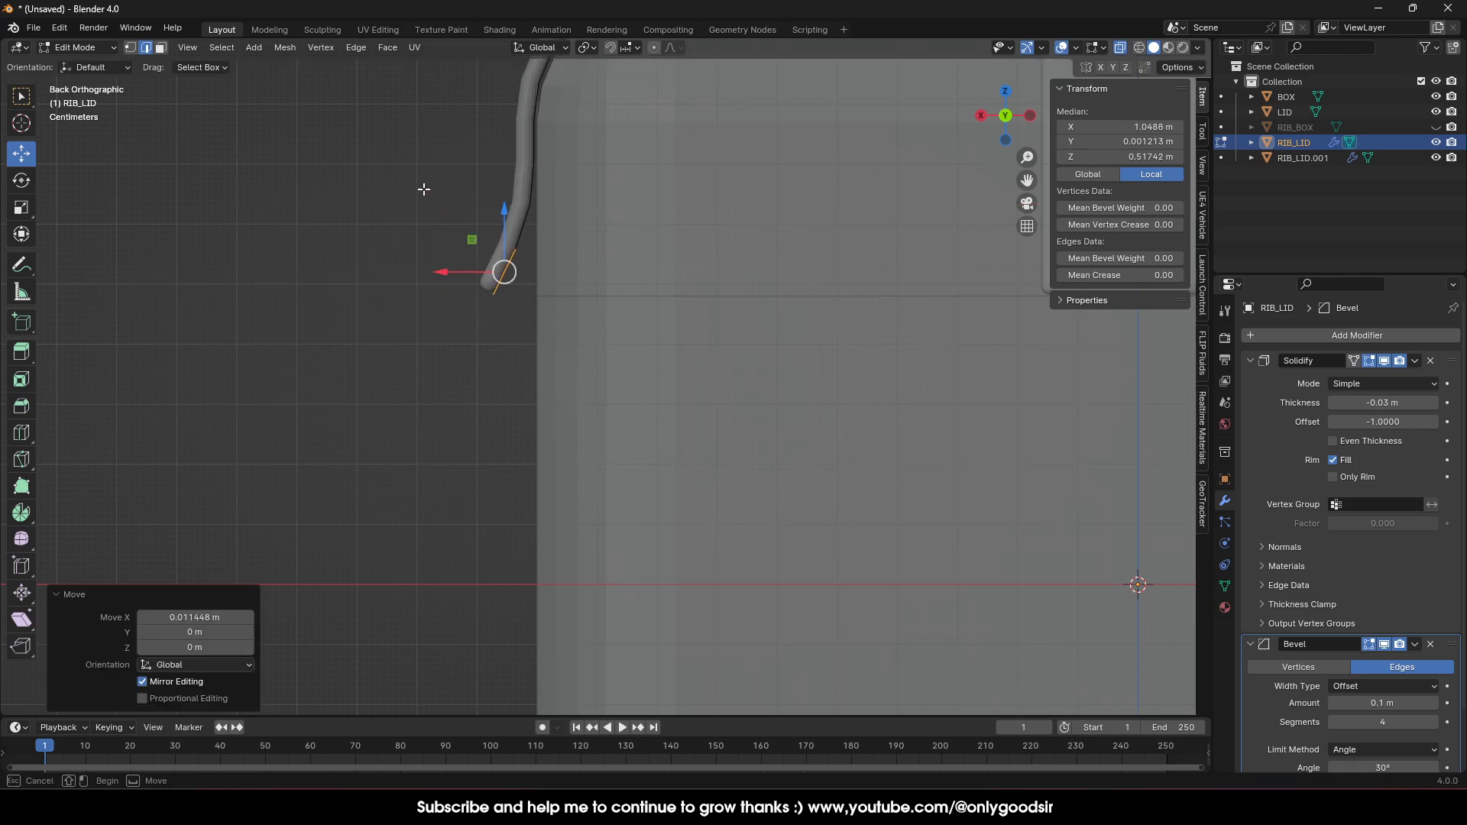
Pull RIB_LID's lowest edge on the negative X side outward and move the two cut edges above it about 0.033 m outward.
{"action": "scroll", "coordinate": [764, 359], "scroll_direction": "down", "scroll_amount": 6}
{"action": "scroll", "coordinate": [756, 363], "scroll_direction": "up", "scroll_amount": 3}
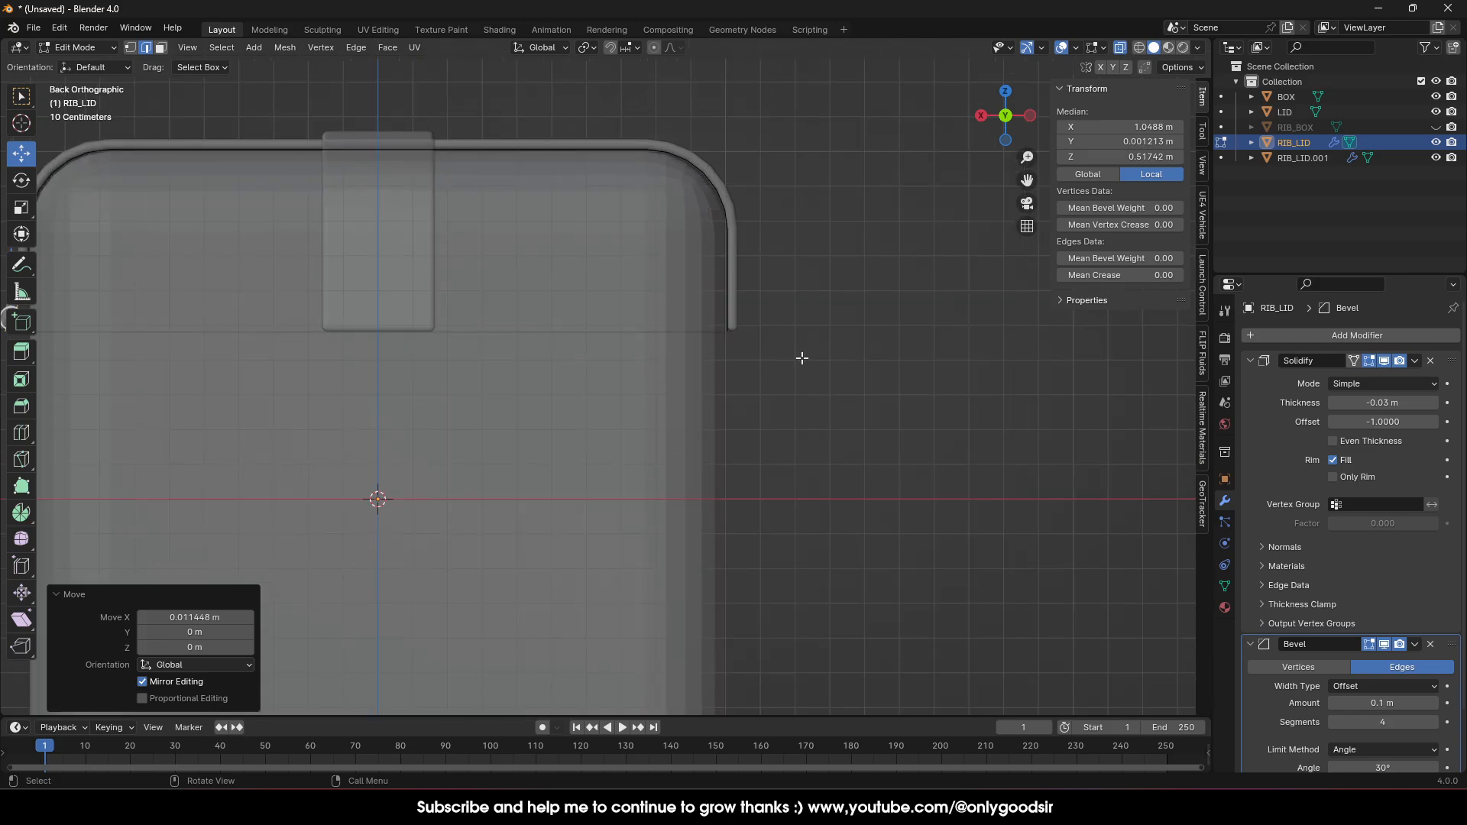
{"action": "left_click", "coordinate": [754, 353]}
{"action": "left_click", "coordinate": [728, 331]}
{"action": "left_click_drag", "start_coordinate": [655, 334], "coordinate": [694, 294]}
{"action": "left_click", "coordinate": [726, 297]}
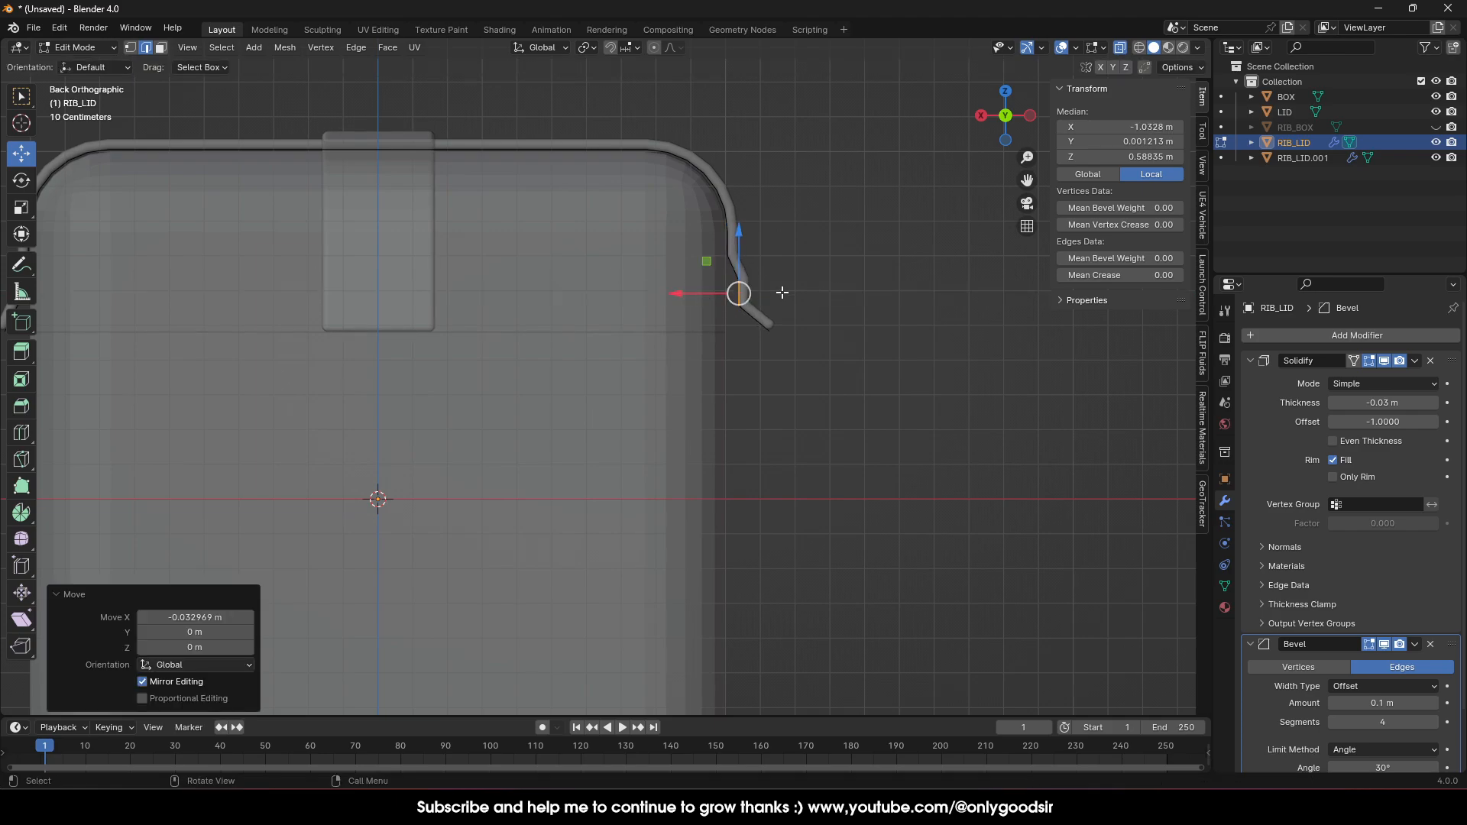
Smooth RIB_LID's negative X flare by moving the lower cut edge another 0.037 m outward and nudging the upper one, and leave Edit Mode.
{"action": "left_click", "coordinate": [735, 305]}
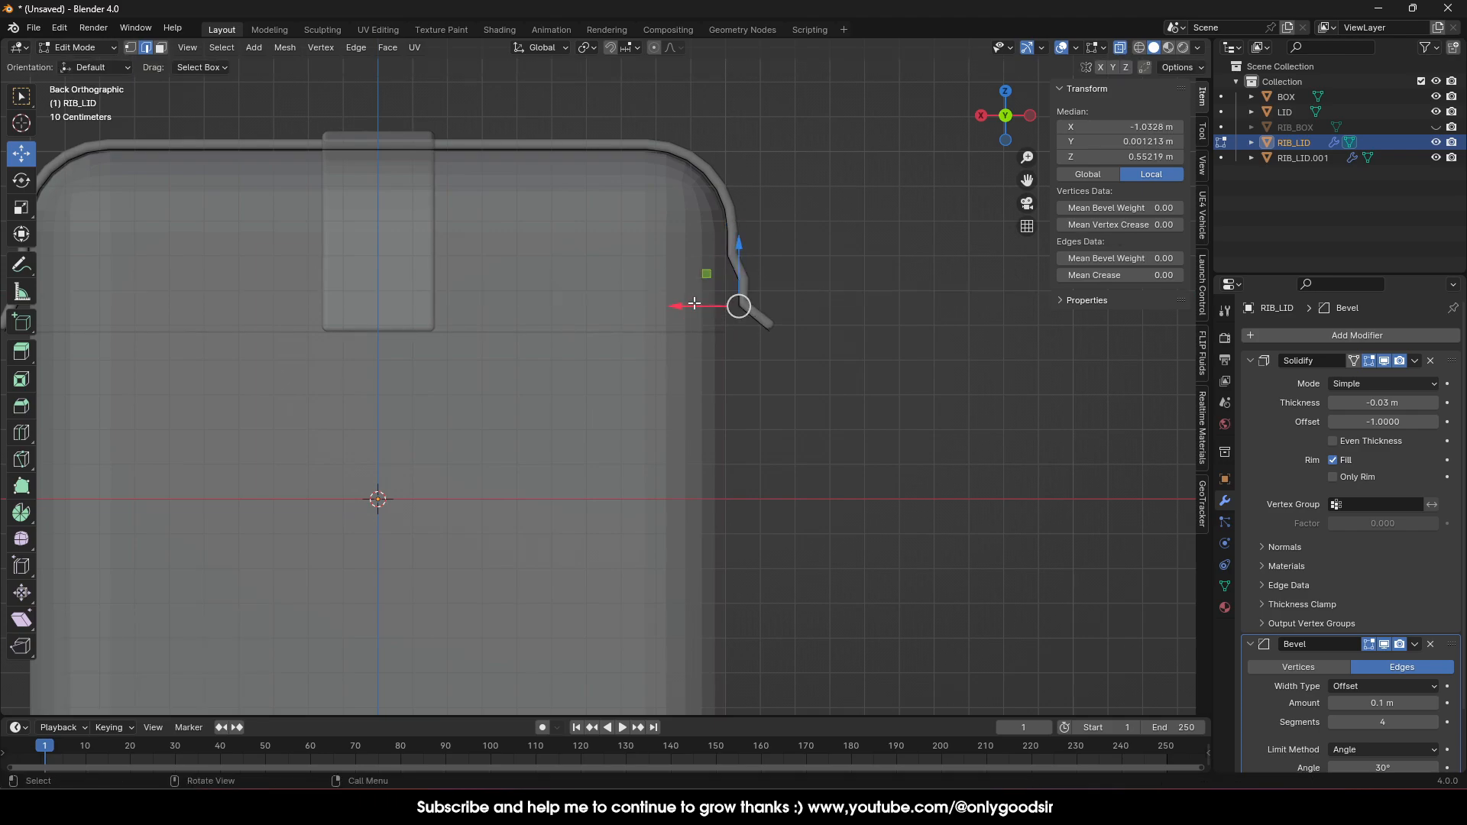
{"action": "left_click_drag", "start_coordinate": [695, 305], "coordinate": [706, 305]}
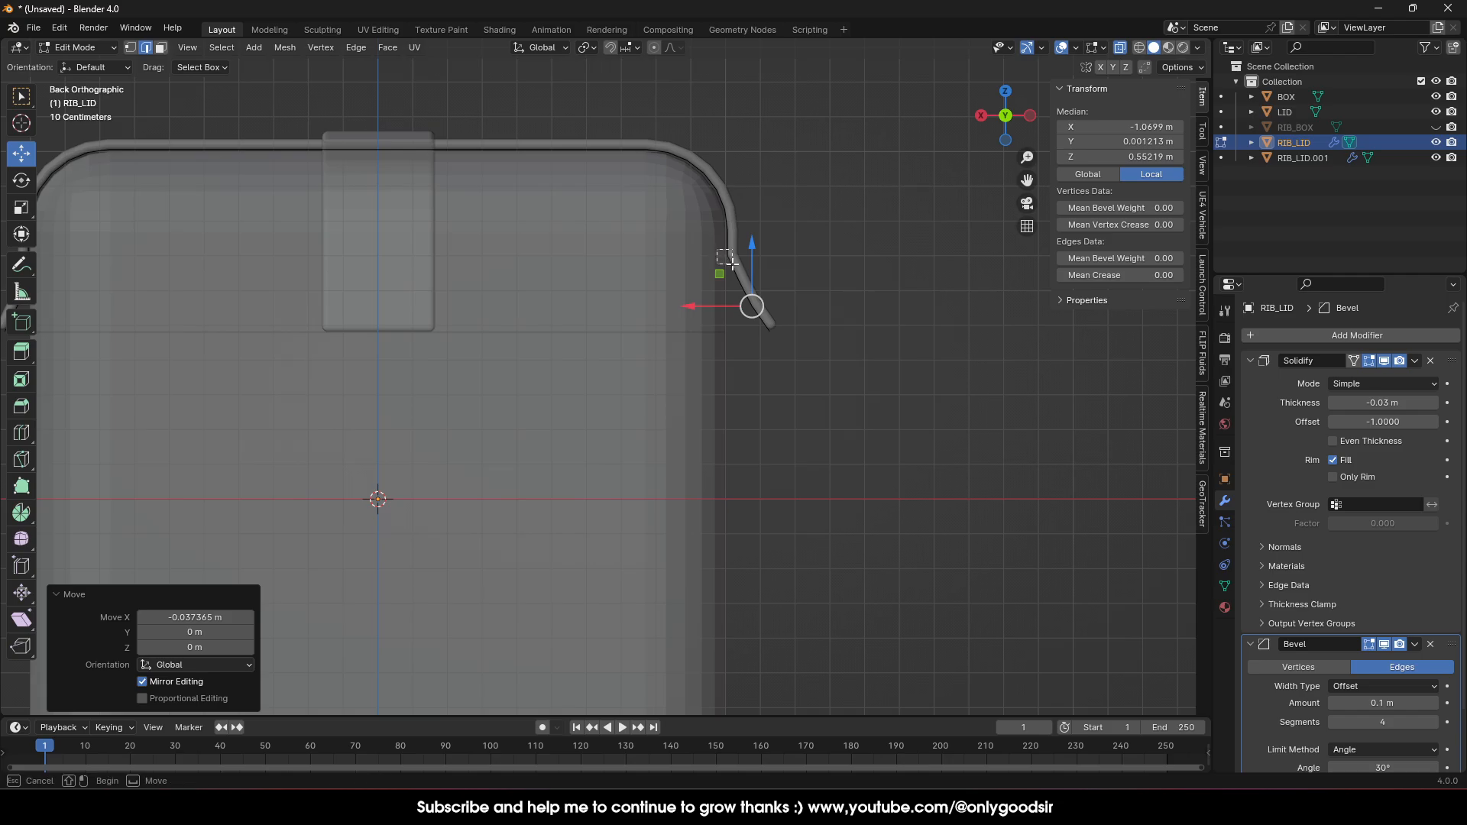
{"action": "left_click", "coordinate": [728, 258]}
{"action": "left_click_drag", "start_coordinate": [685, 256], "coordinate": [691, 258]}
{"action": "key", "text": "Tab"}
{"action": "left_click", "coordinate": [809, 325]}
{"action": "scroll", "coordinate": [705, 332], "scroll_direction": "down", "scroll_amount": 5}
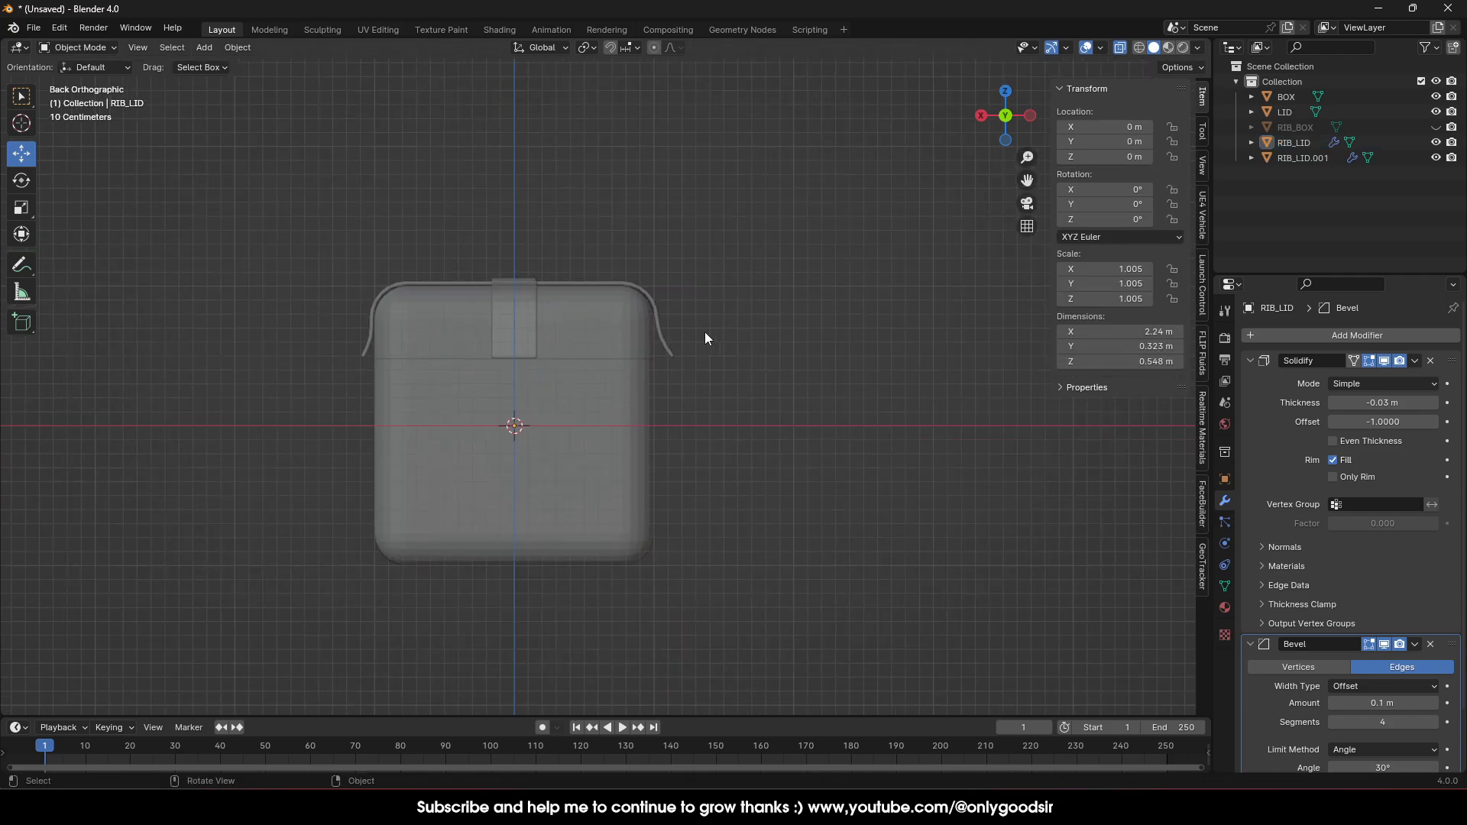
Edit RIB_LID.001 and flare its lower end on the negative Y side slightly outward from the lid, and return to Object Mode.
{"action": "middle_click_drag", "start_coordinate": [704, 331], "coordinate": [549, 366]}
{"action": "left_click", "coordinate": [618, 369]}
{"action": "key", "text": "Tab"}
{"action": "scroll", "coordinate": [569, 374], "scroll_direction": "up", "scroll_amount": 4}
{"action": "left_click", "coordinate": [527, 345]}
{"action": "left_click_drag", "start_coordinate": [622, 396], "coordinate": [605, 398]}
{"action": "key", "text": "Tab"}
{"action": "middle_click_drag", "start_coordinate": [676, 428], "coordinate": [538, 430]}
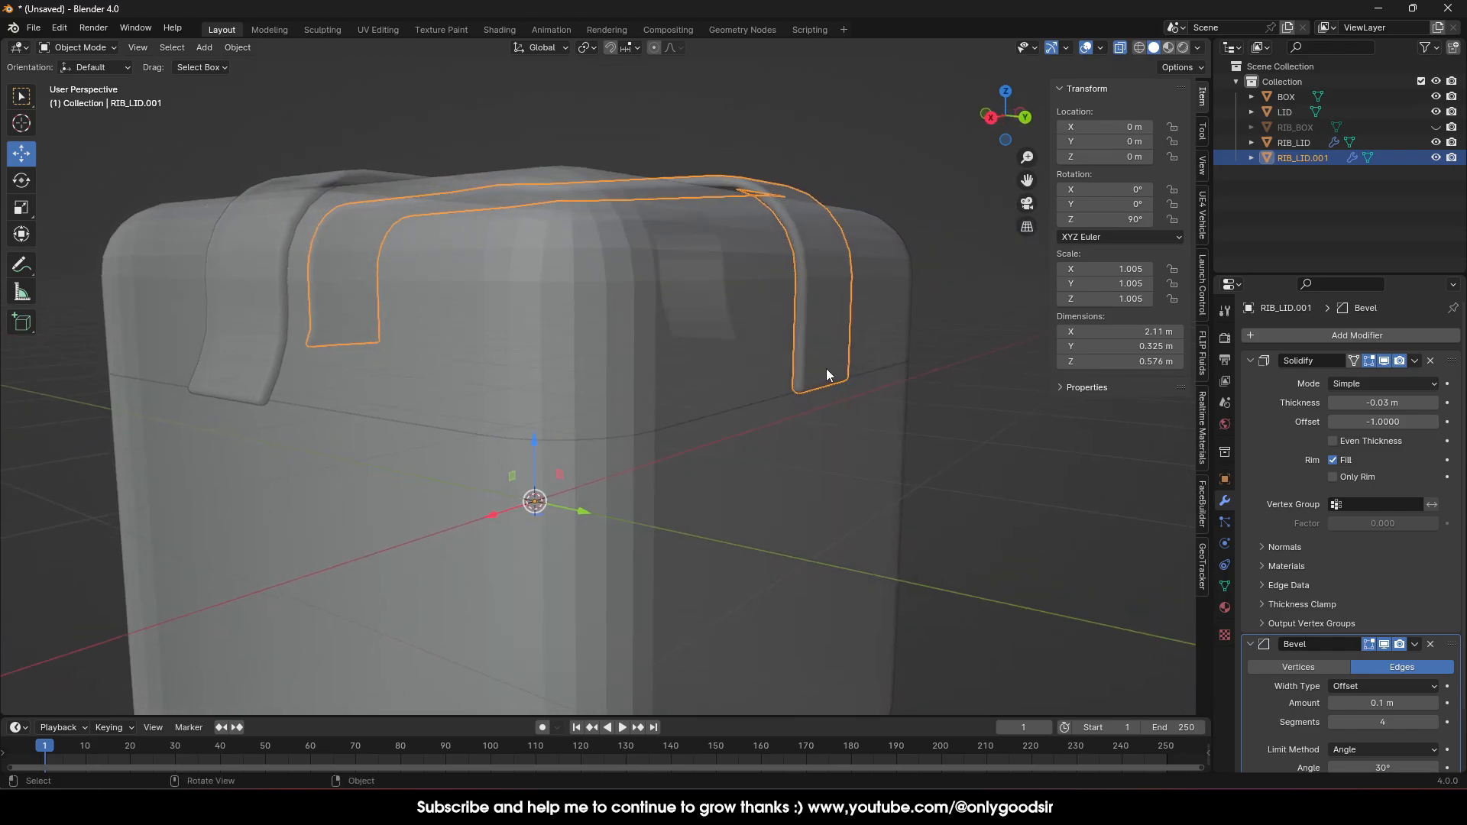
Deselect all objects, turn off X-ray, and inspect the flared ribbon ends around the box.
{"action": "left_click", "coordinate": [829, 390]}
{"action": "scroll", "coordinate": [779, 391], "scroll_direction": "down", "scroll_amount": 6}
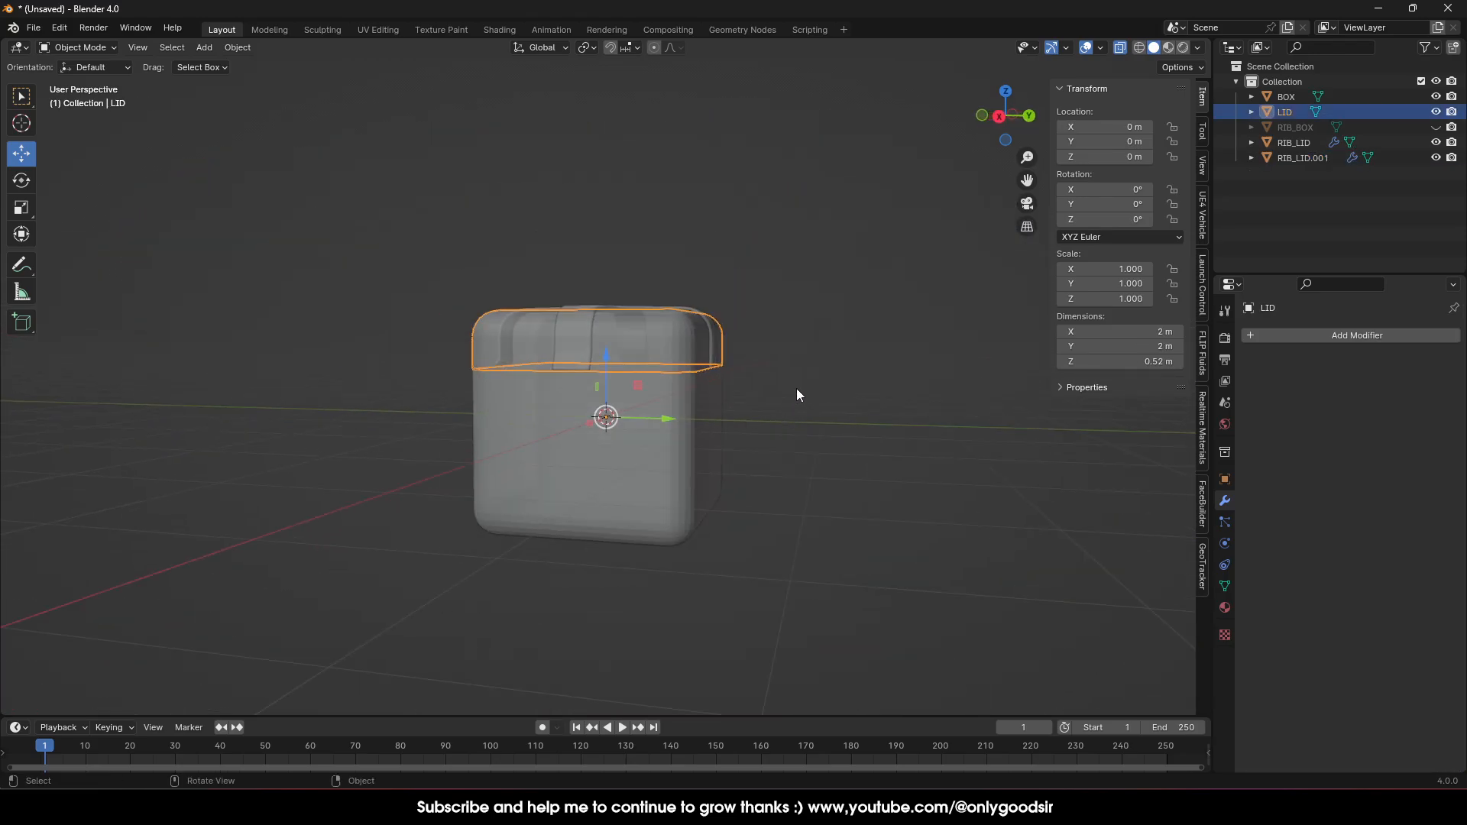
{"action": "key", "text": "Tab"}
{"action": "key", "text": "Tab"}
{"action": "left_click", "coordinate": [844, 285]}
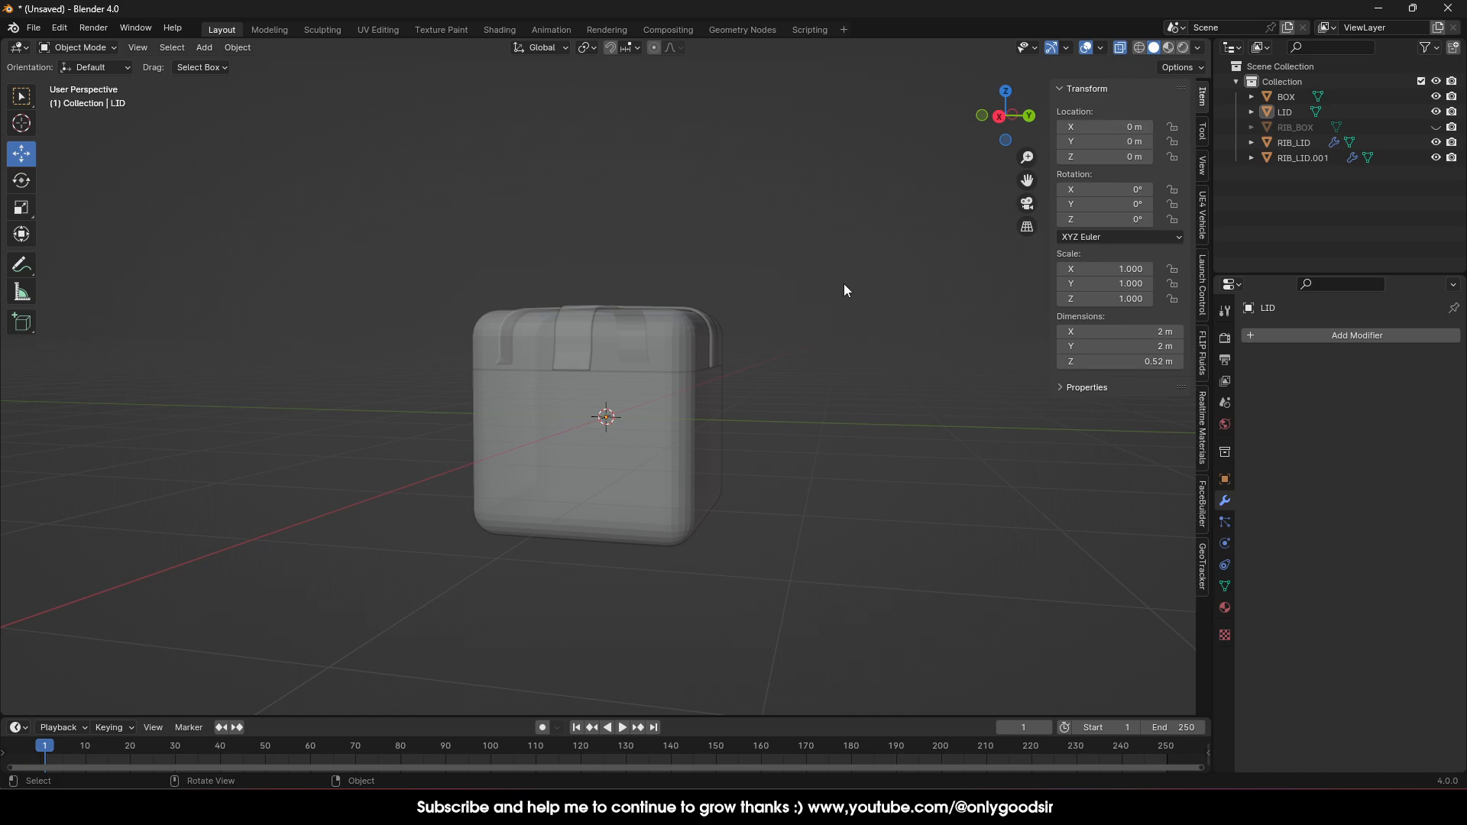
{"action": "left_click", "coordinate": [1119, 48]}
{"action": "middle_click_drag", "start_coordinate": [589, 351], "coordinate": [706, 377]}
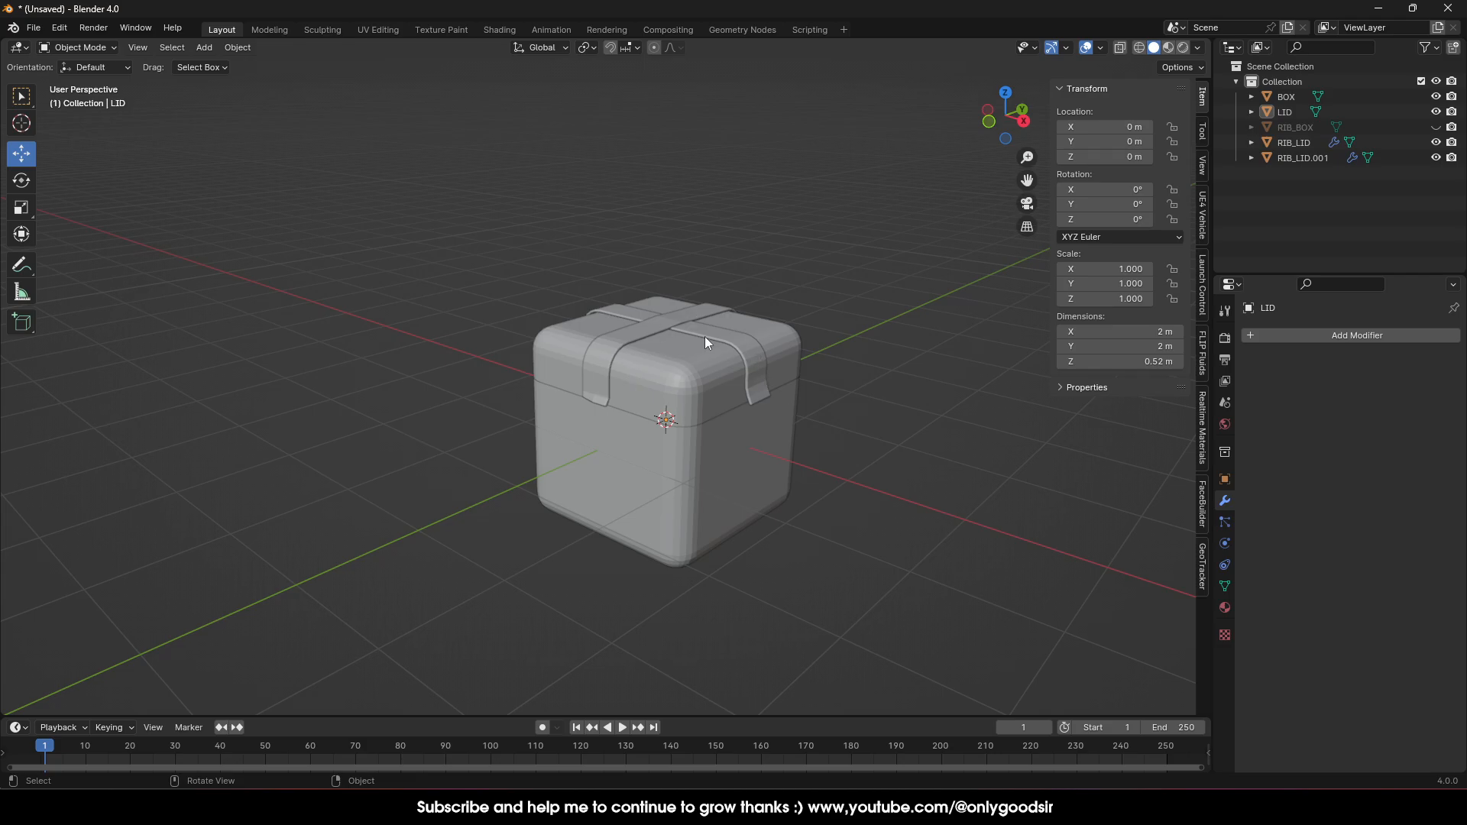
{"action": "scroll", "coordinate": [708, 401], "scroll_direction": "up", "scroll_amount": 1}
{"action": "scroll", "coordinate": [790, 347], "scroll_direction": "up", "scroll_amount": 1}
{"action": "scroll", "coordinate": [686, 374], "scroll_direction": "up", "scroll_amount": 1}
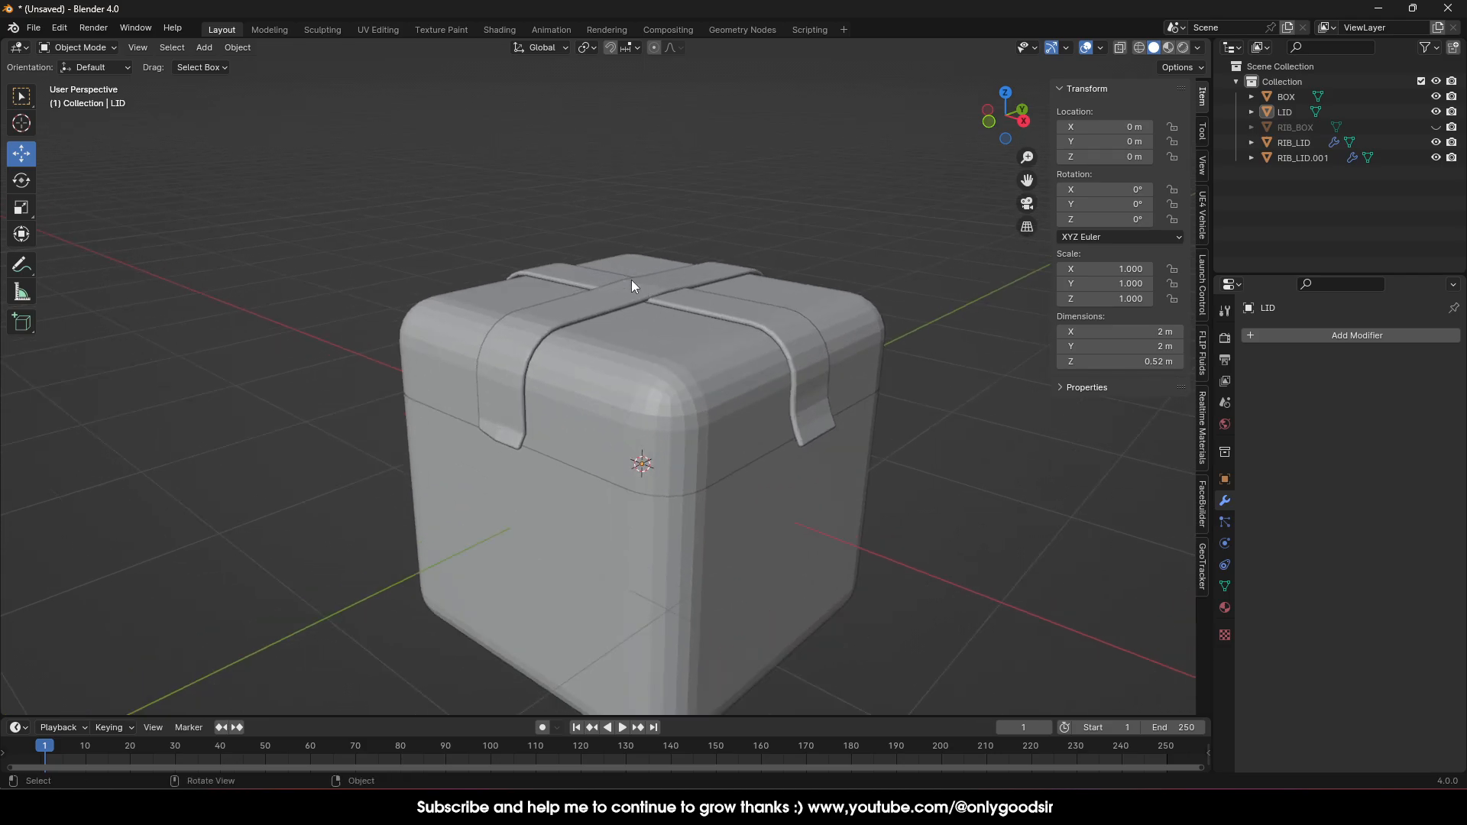
{"action": "mouse_move", "coordinate": [636, 282]}
{"action": "middle_mouse_down"}
{"action": "mouse_move", "coordinate": [535, 301]}
{"action": "mouse_move", "coordinate": [628, 298]}
{"action": "middle_mouse_up"}
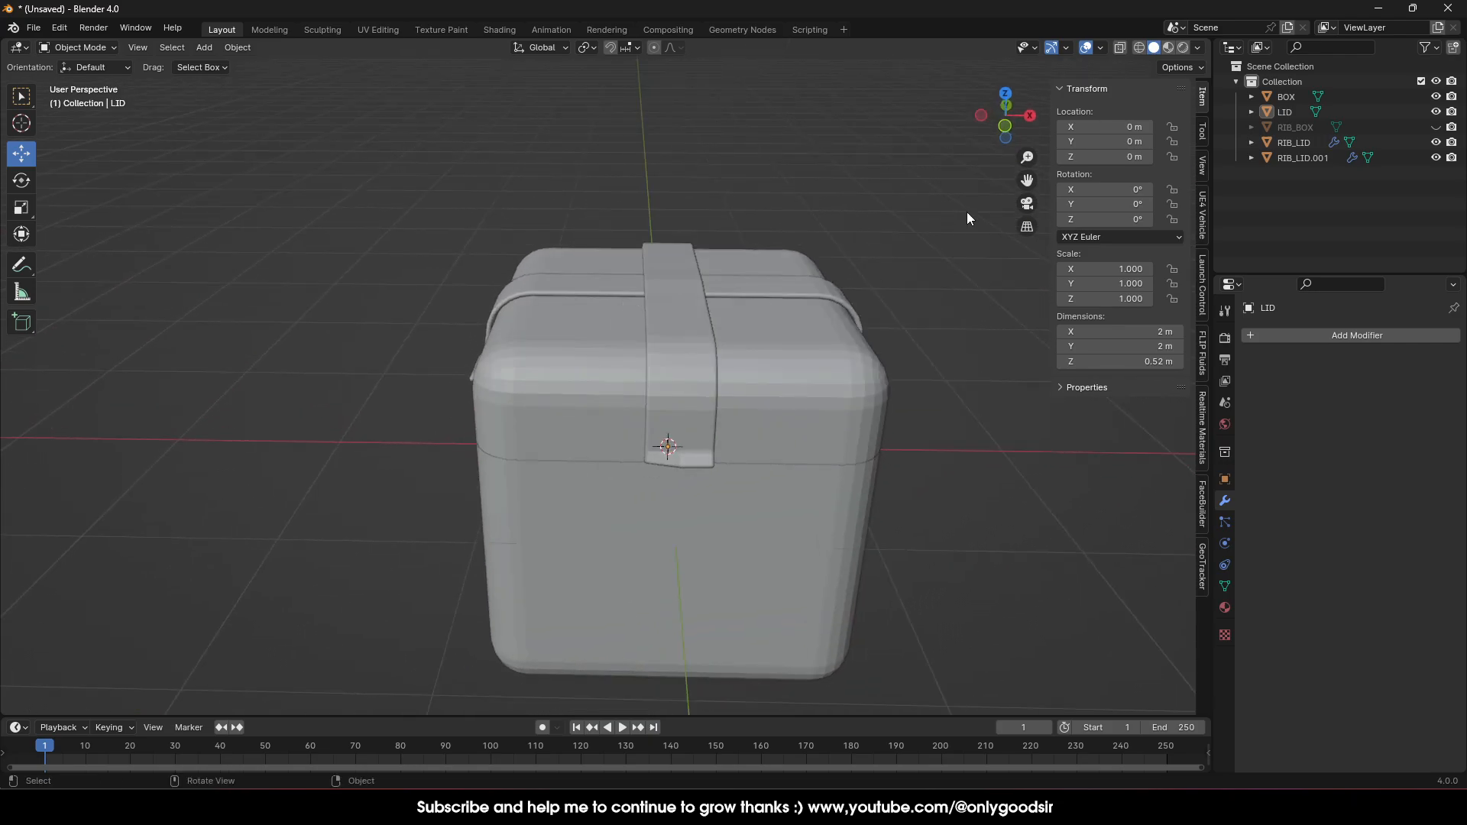
Add a 2 m cube mesh and raise it along Z to about 1.56 m, above the gift box.
{"action": "left_click", "coordinate": [199, 52]}
{"action": "mouse_move", "coordinate": [214, 64]}
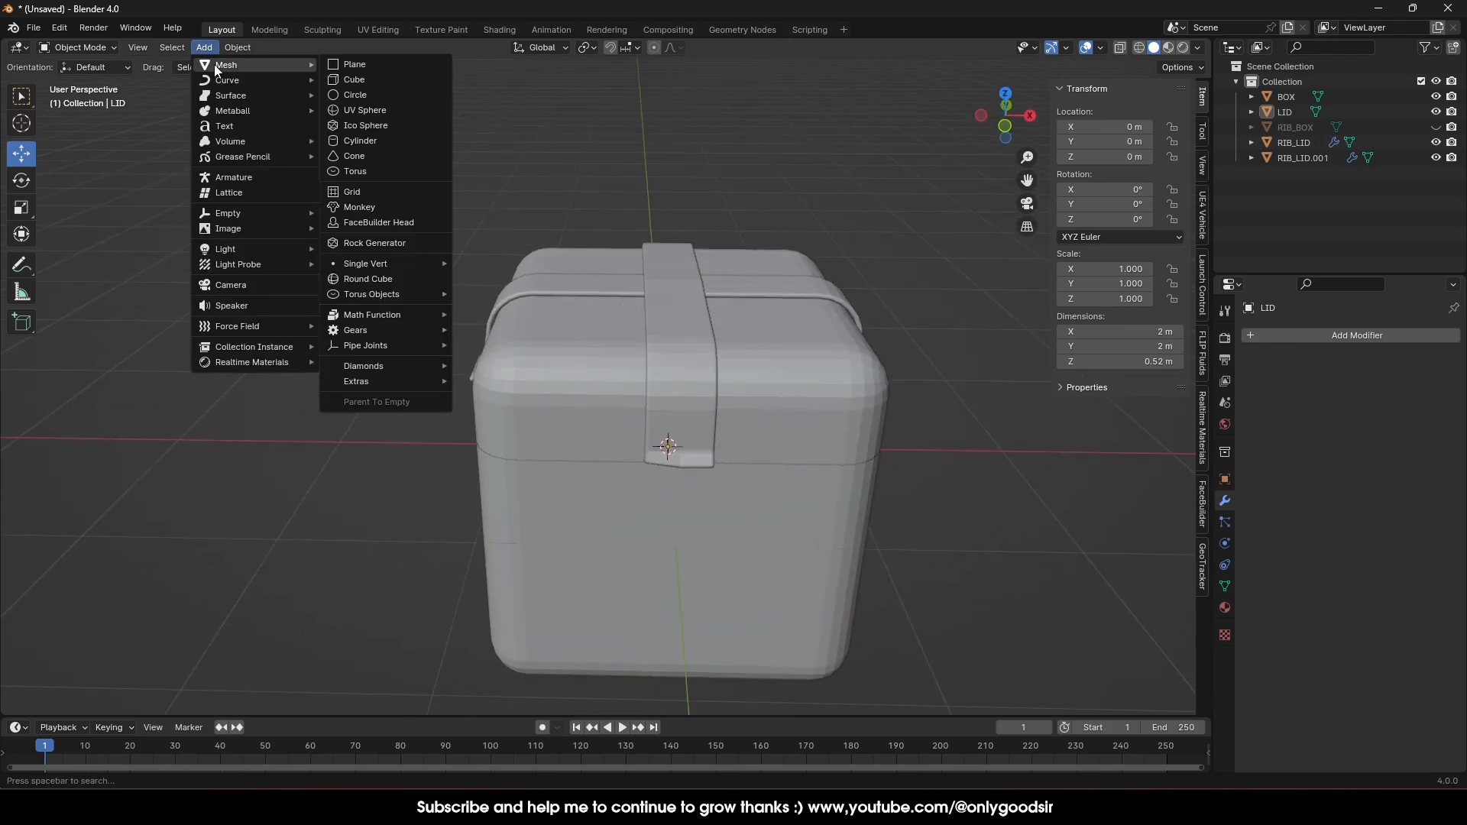
{"action": "left_click", "coordinate": [345, 80]}
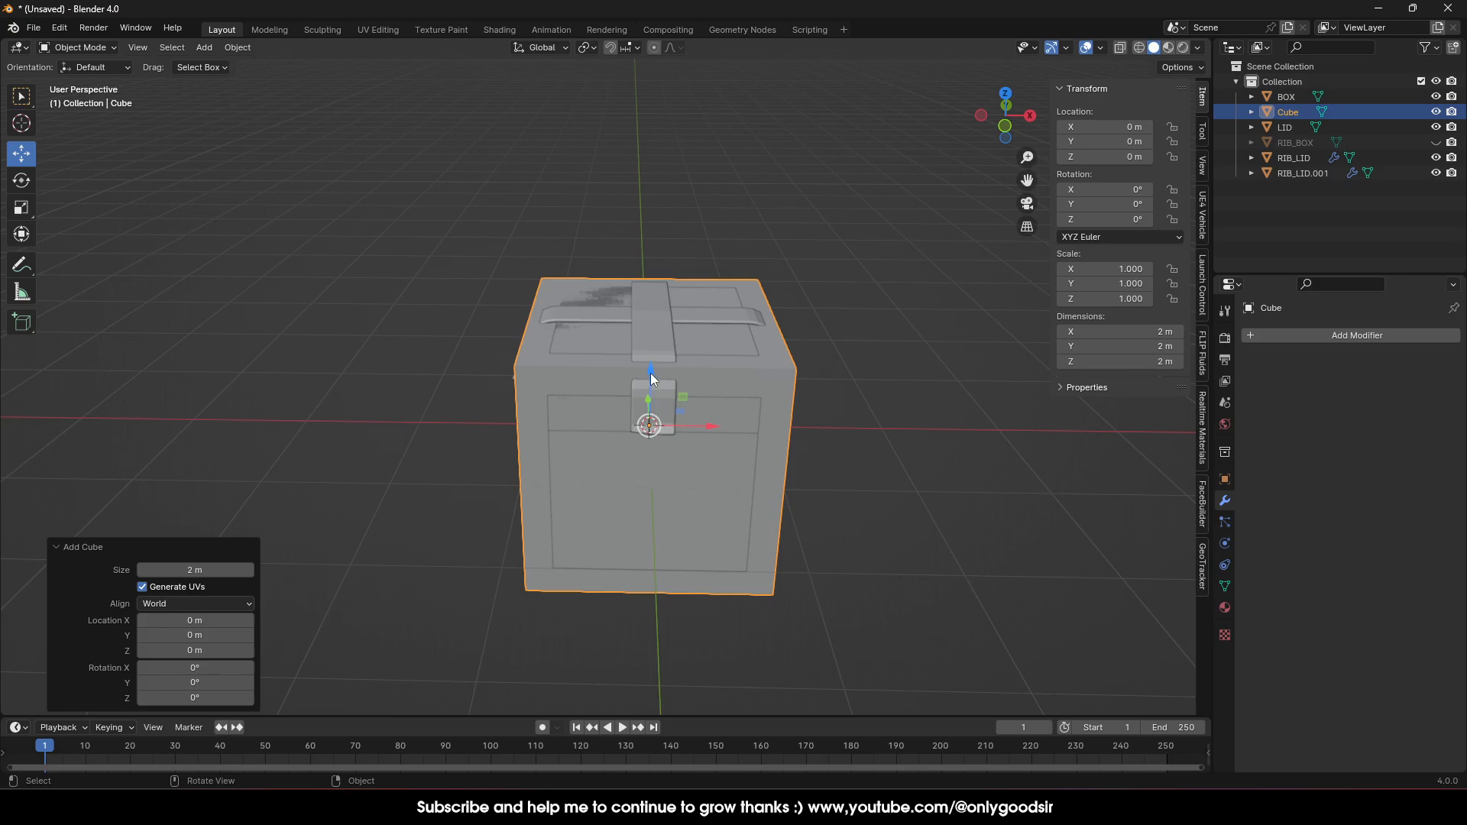
{"action": "left_click_drag", "start_coordinate": [652, 376], "coordinate": [652, 203]}
Rename the new cube KNOT and view it from an angle.
{"action": "double_click", "coordinate": [1290, 111]}
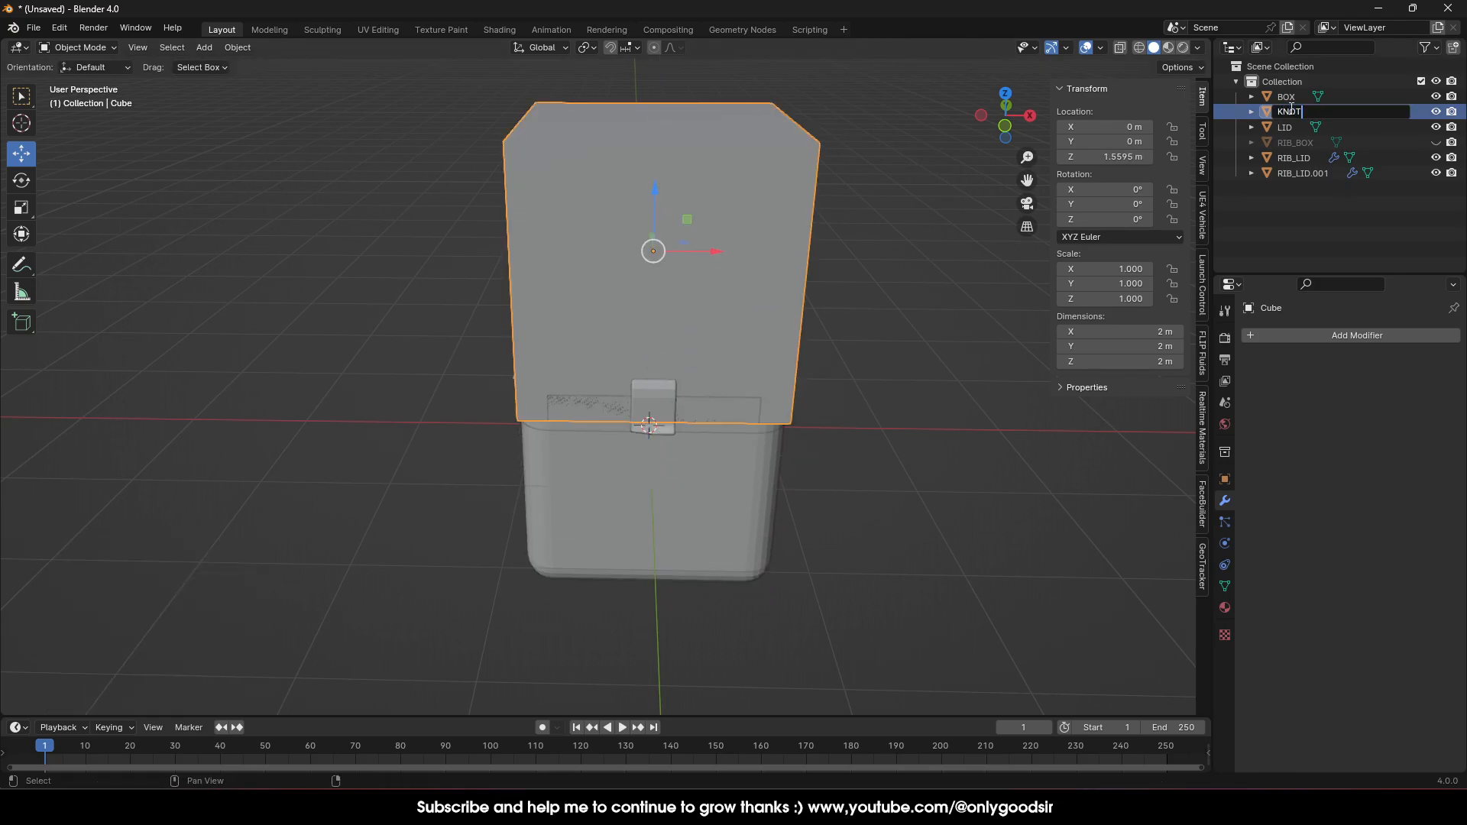
{"action": "key", "text": "Return"}
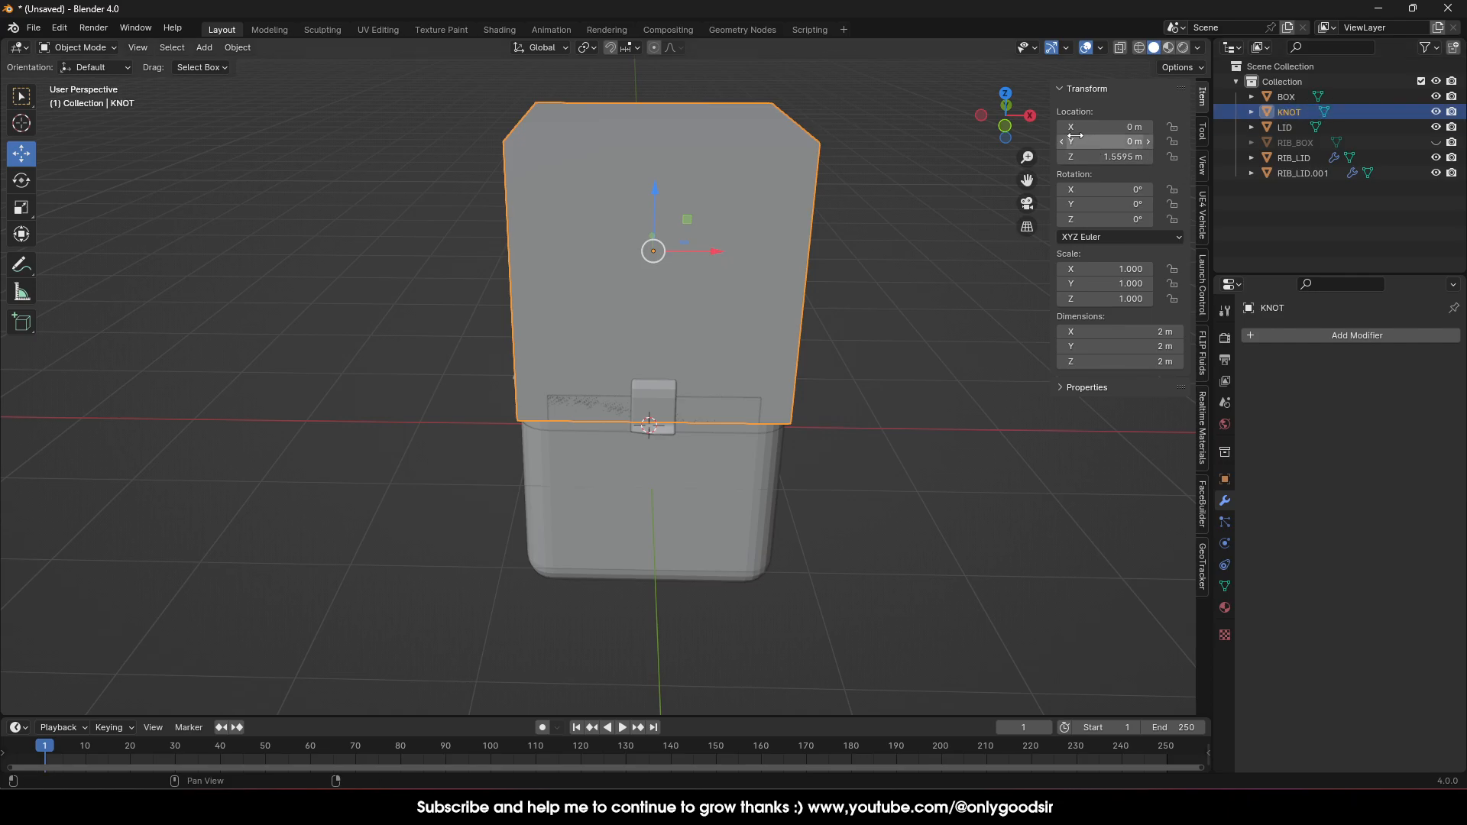
{"action": "middle_click_drag", "start_coordinate": [1012, 217], "coordinate": [658, 231]}
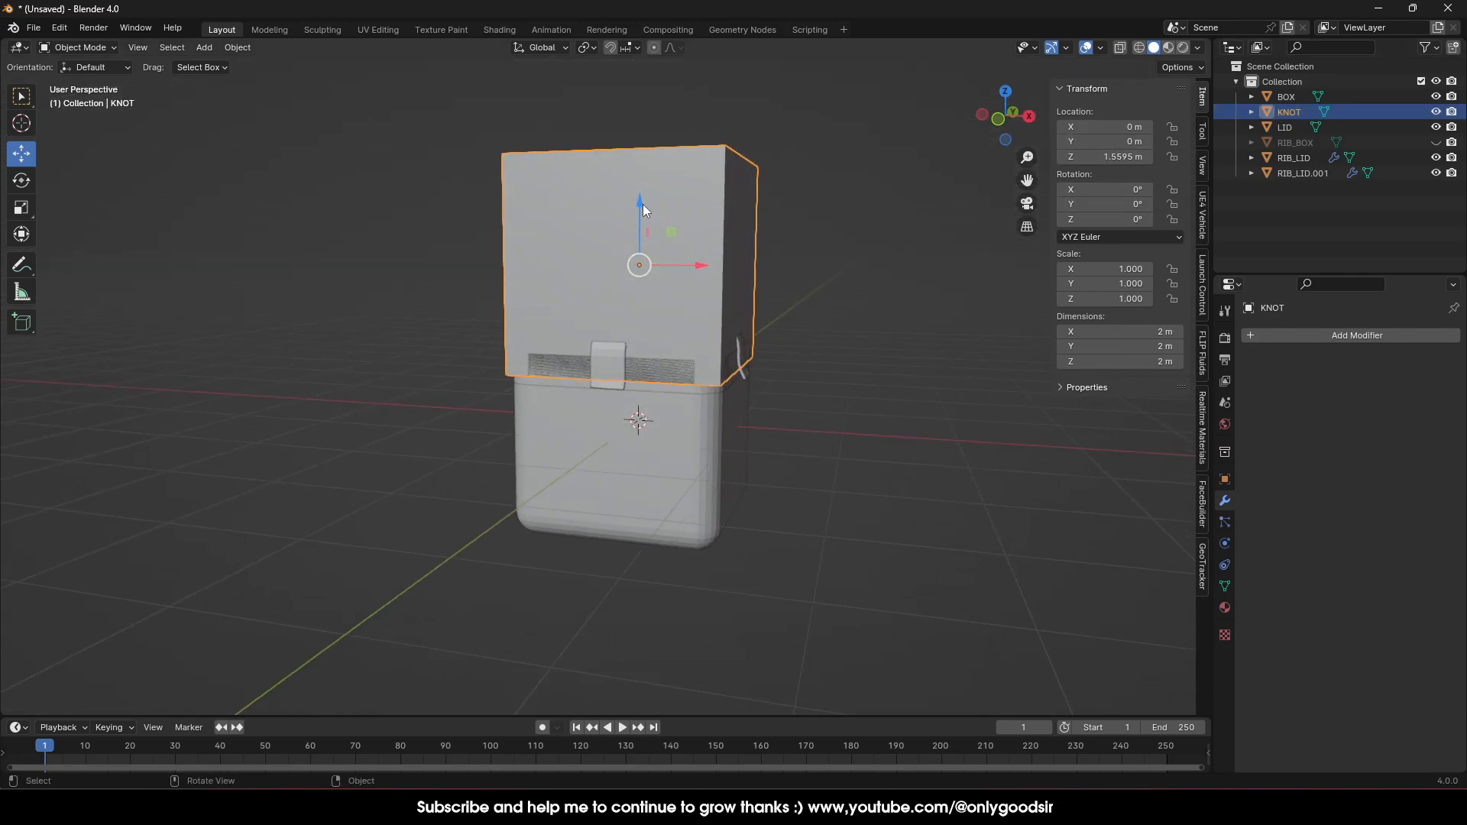
Scale KNOT to 0.216 in X, 0.192 in Y and 0.156 in Z to make a small block.
{"action": "left_click", "coordinate": [21, 207]}
{"action": "left_click_drag", "start_coordinate": [639, 203], "coordinate": [663, 253]}
{"action": "middle_click_drag", "start_coordinate": [663, 254], "coordinate": [671, 352]}
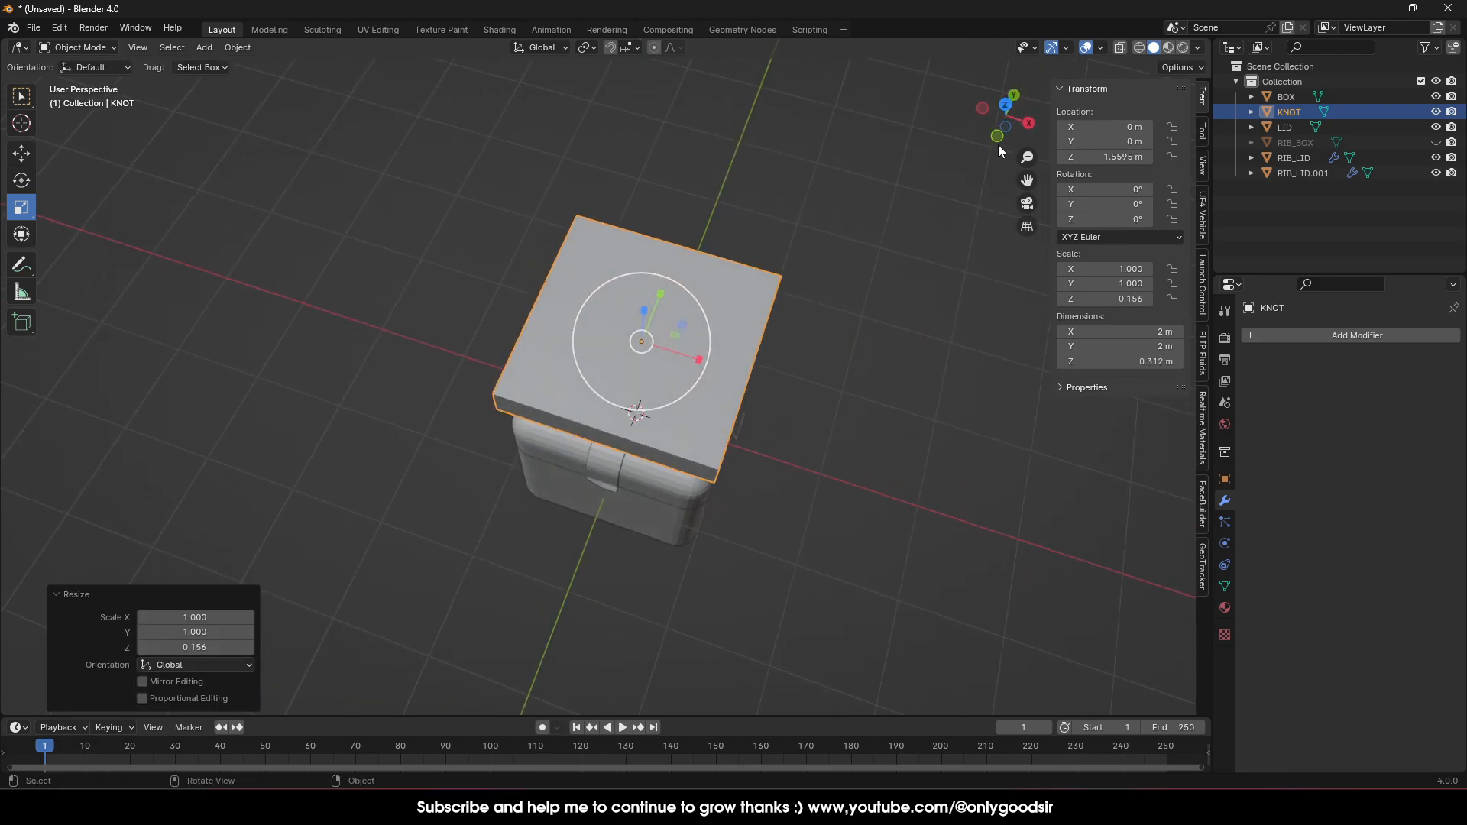
{"action": "left_click", "coordinate": [1003, 105]}
{"action": "left_click_drag", "start_coordinate": [638, 336], "coordinate": [653, 388]}
{"action": "scroll", "coordinate": [688, 417], "scroll_direction": "up", "scroll_amount": 8}
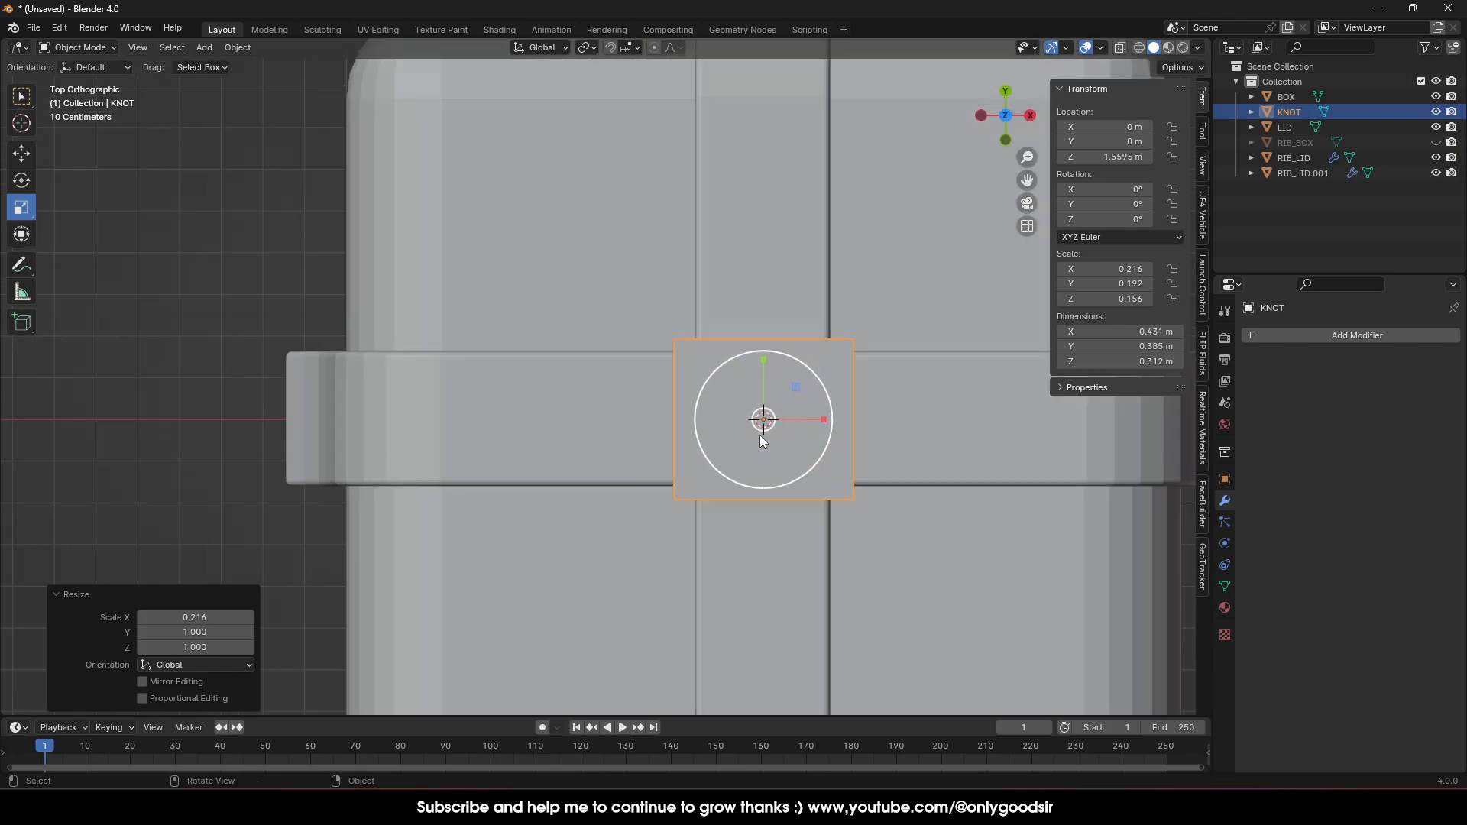
Lower KNOT along Z to about 1.17 m so it sits on the ribbon crossing.
{"action": "middle_click_drag", "start_coordinate": [759, 434], "coordinate": [657, 337]}
{"action": "scroll", "coordinate": [776, 369], "scroll_direction": "down", "scroll_amount": 10}
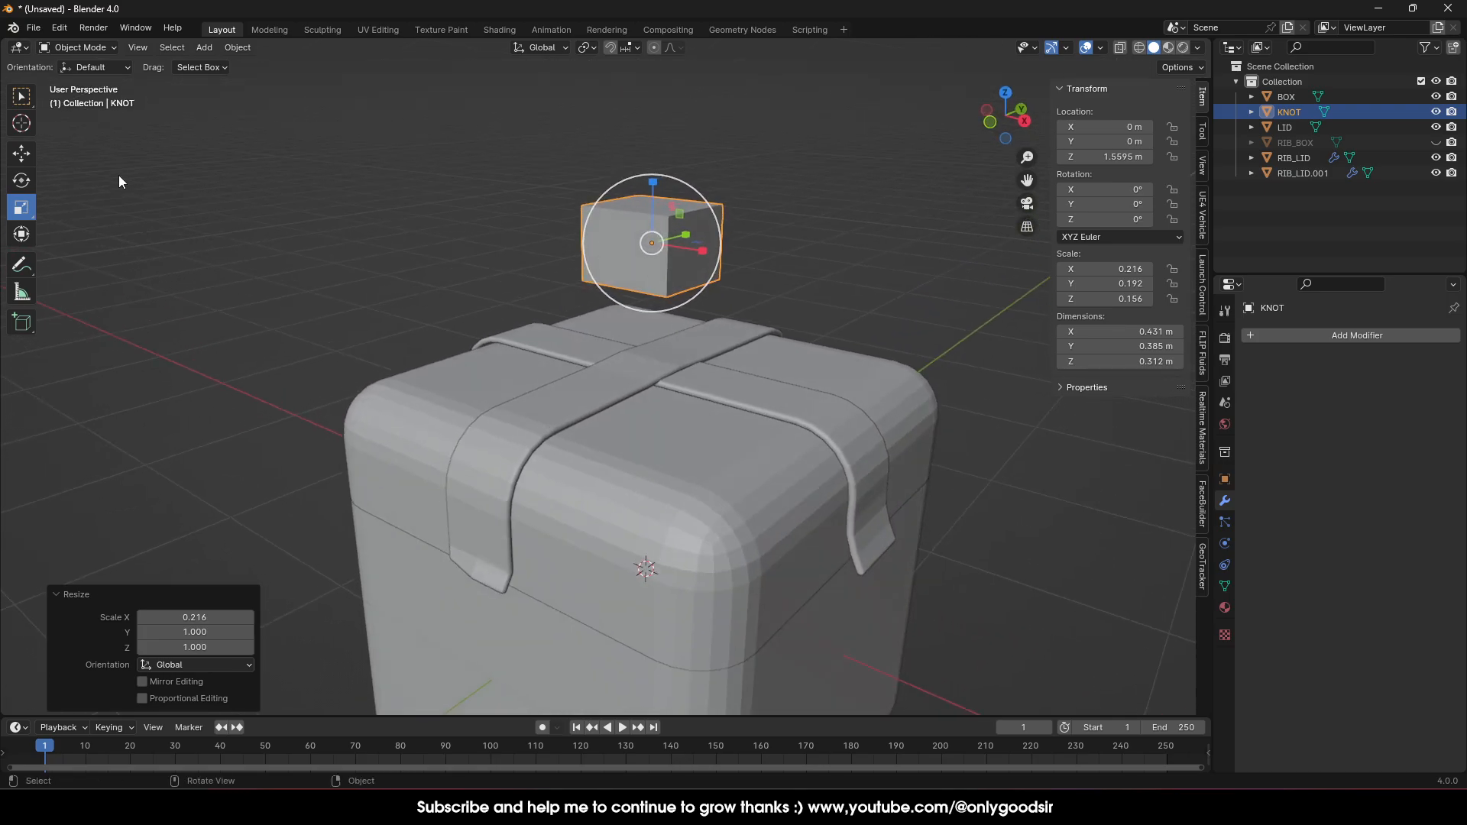
{"action": "left_click", "coordinate": [22, 153]}
{"action": "left_click_drag", "start_coordinate": [645, 183], "coordinate": [750, 351]}
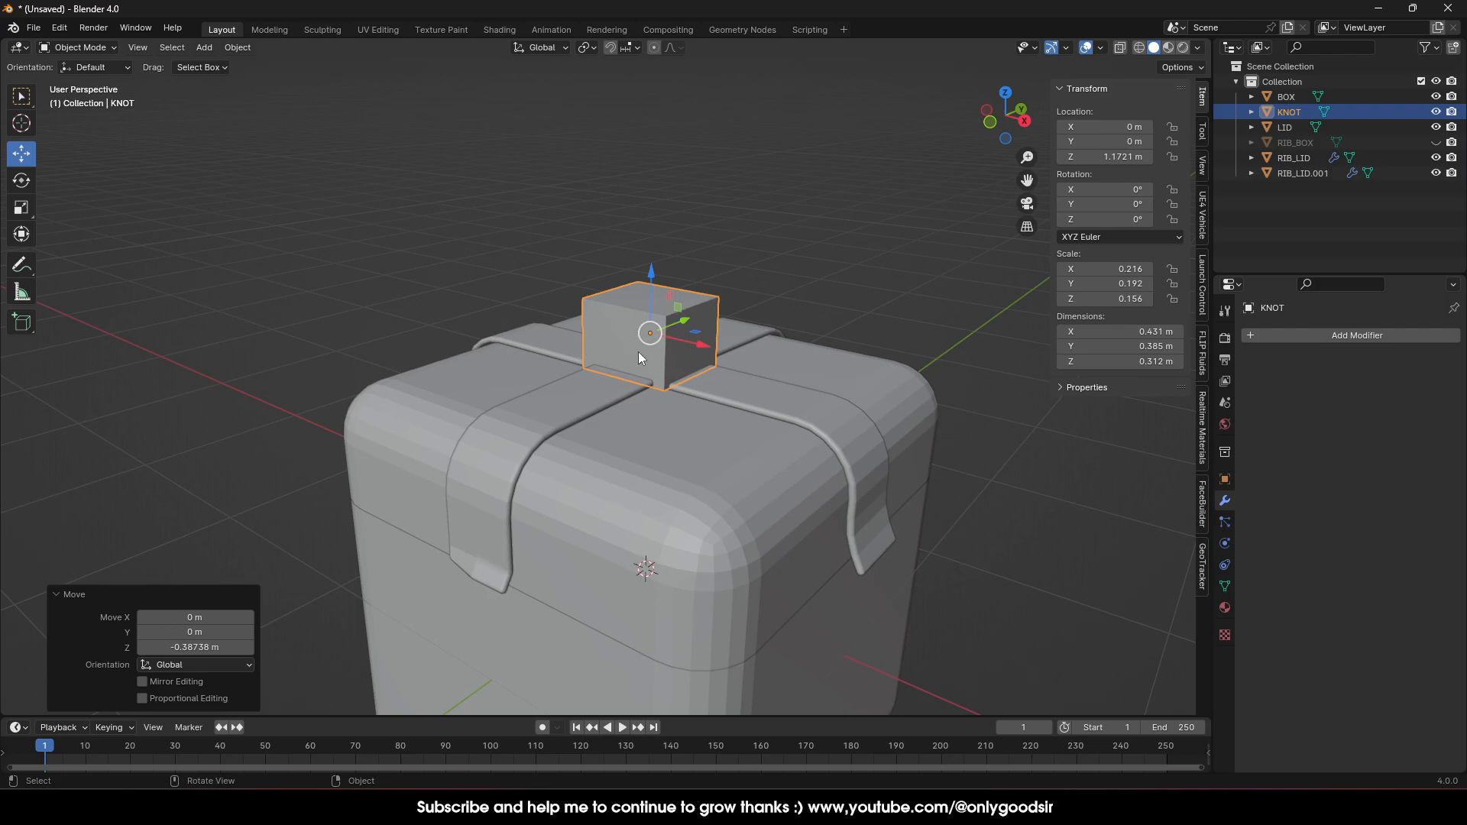
Flatten KNOT to a Z scale of about 0.103 and lower it to about 1.12 m in Z.
{"action": "mouse_move", "coordinate": [639, 354]}
{"action": "middle_mouse_down"}
{"action": "mouse_move", "coordinate": [723, 319]}
{"action": "mouse_move", "coordinate": [621, 324]}
{"action": "mouse_move", "coordinate": [700, 304]}
{"action": "mouse_move", "coordinate": [602, 318]}
{"action": "mouse_move", "coordinate": [688, 310]}
{"action": "mouse_move", "coordinate": [539, 306]}
{"action": "mouse_move", "coordinate": [677, 307]}
{"action": "mouse_move", "coordinate": [663, 355]}
{"action": "middle_mouse_up"}
{"action": "scroll", "coordinate": [663, 355], "scroll_direction": "up", "scroll_amount": 2}
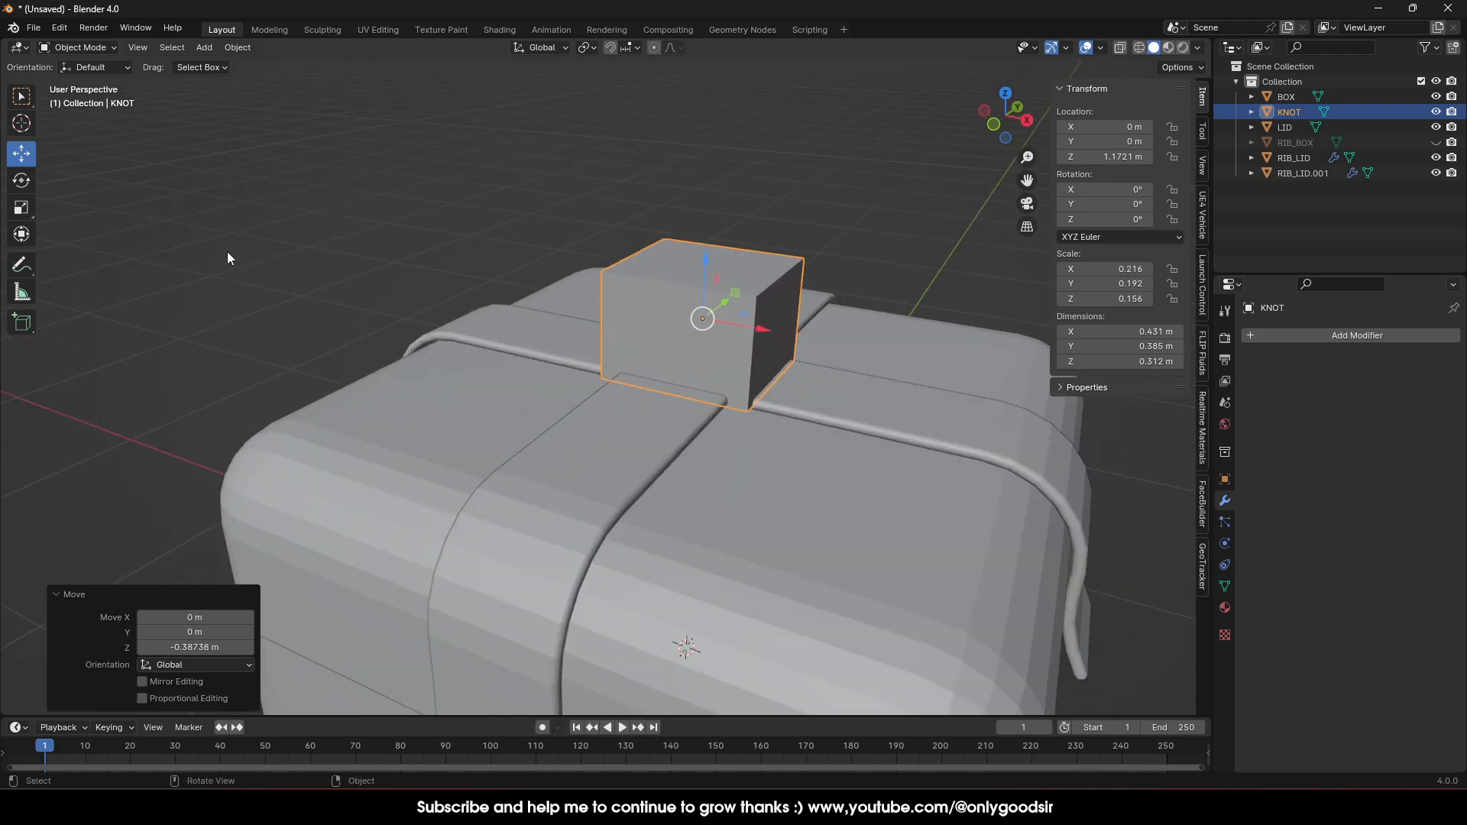
{"action": "left_click", "coordinate": [23, 207]}
{"action": "mouse_move", "coordinate": [707, 263]}
{"action": "left_mouse_down"}
{"action": "mouse_move", "coordinate": [703, 288]}
{"action": "mouse_move", "coordinate": [707, 276]}
{"action": "left_mouse_up"}
{"action": "left_click", "coordinate": [21, 153]}
{"action": "scroll", "coordinate": [808, 332], "scroll_direction": "up", "scroll_amount": 3}
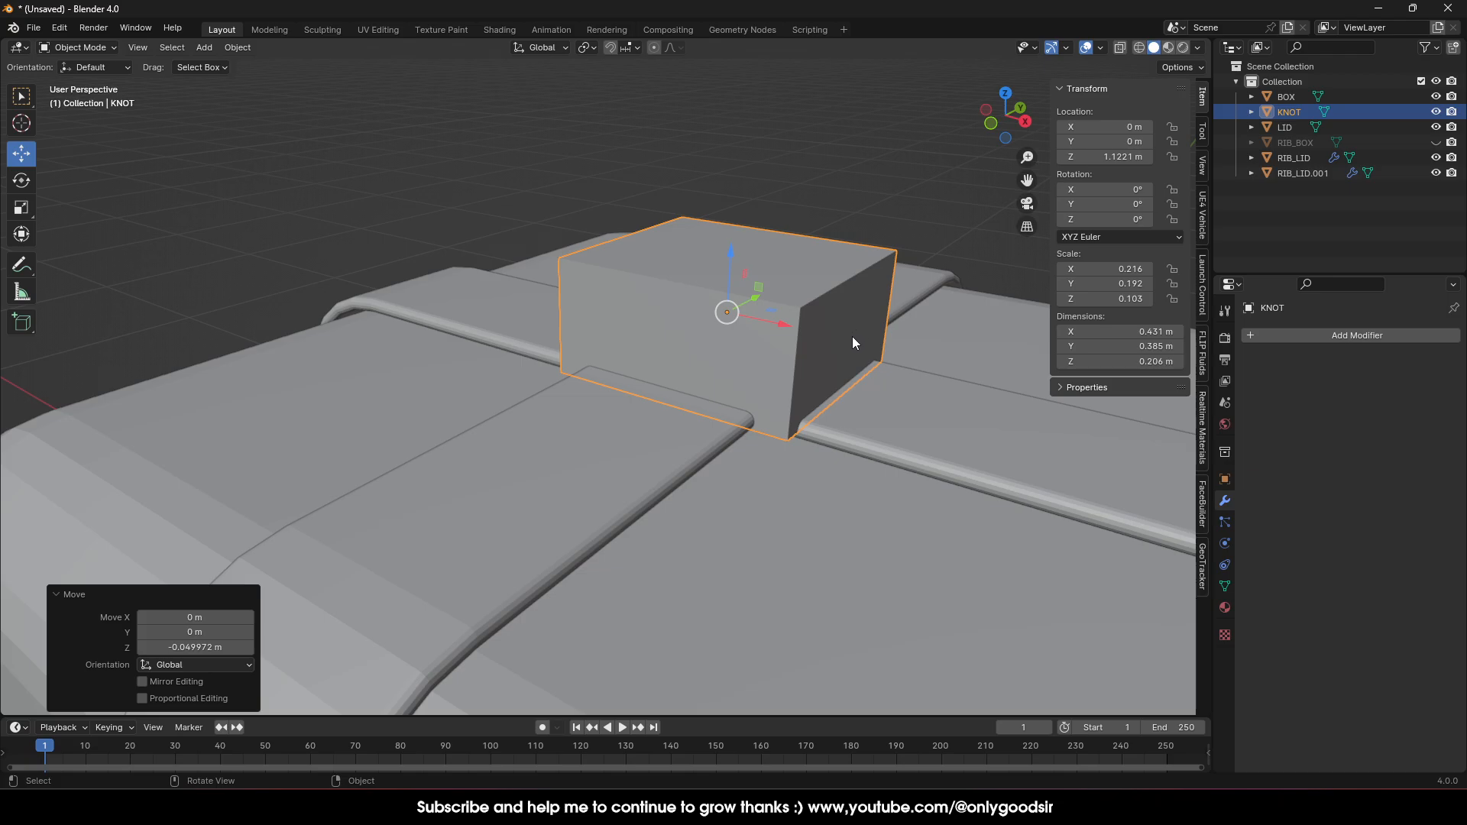
Delete the two opposite X-facing end faces of KNOT in Edit Mode, leaving an open tunnel.
{"action": "key", "text": "Tab"}
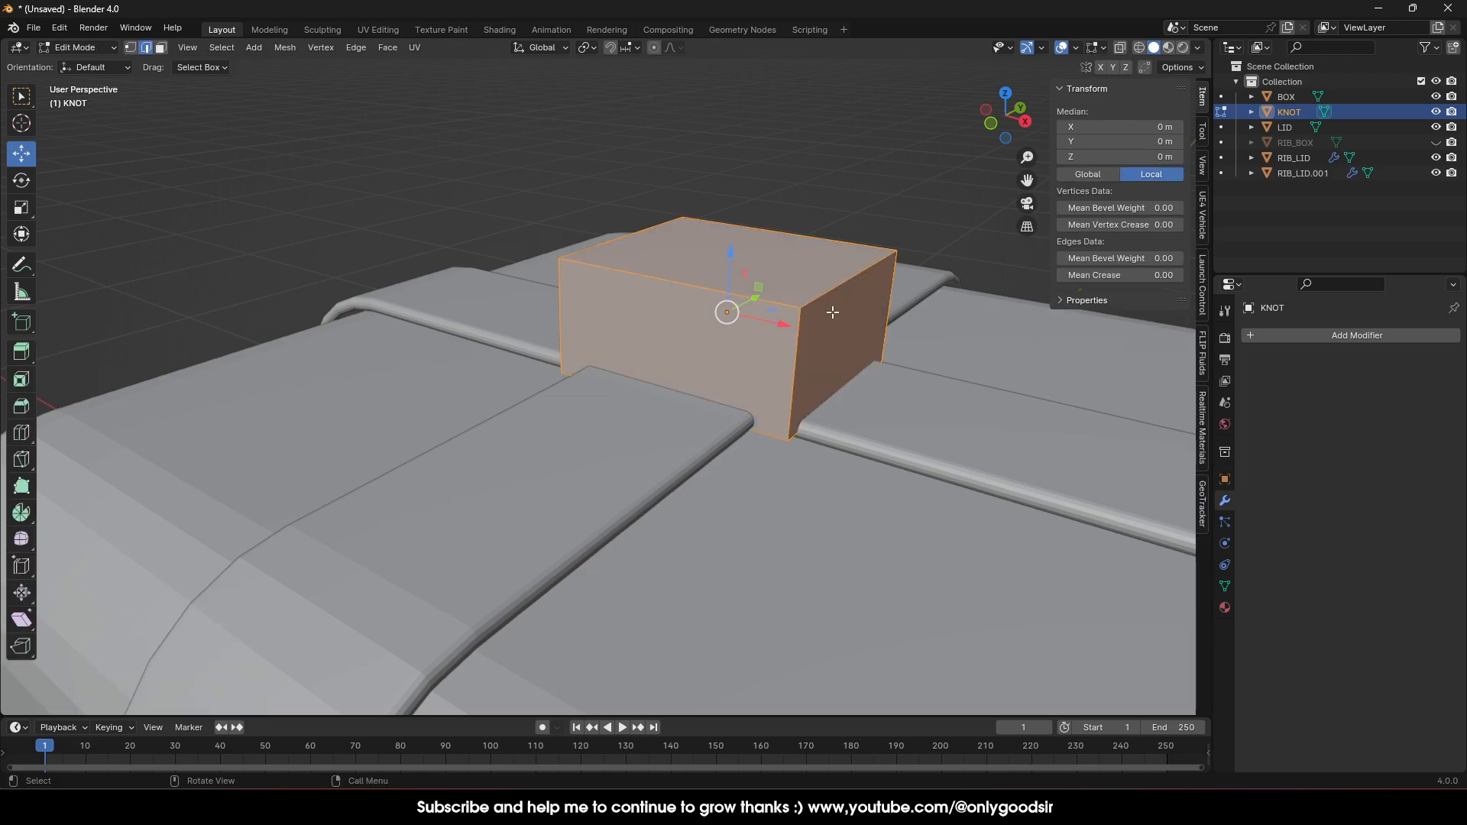
{"action": "left_click", "coordinate": [160, 48]}
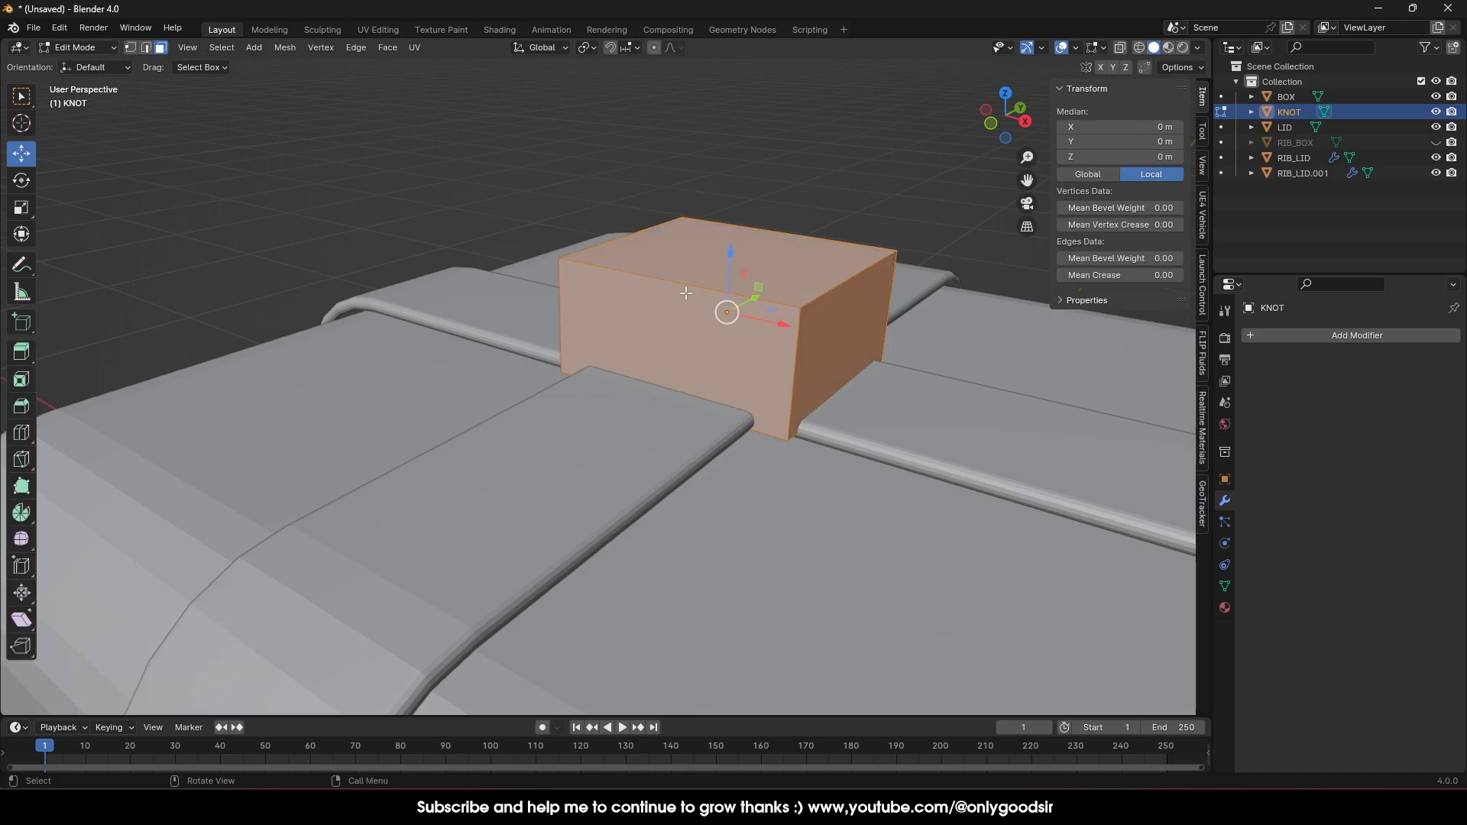
{"action": "left_click", "coordinate": [811, 358]}
{"action": "middle_click_drag", "start_coordinate": [595, 349], "coordinate": [775, 307]}
{"action": "left_click", "coordinate": [777, 250]}
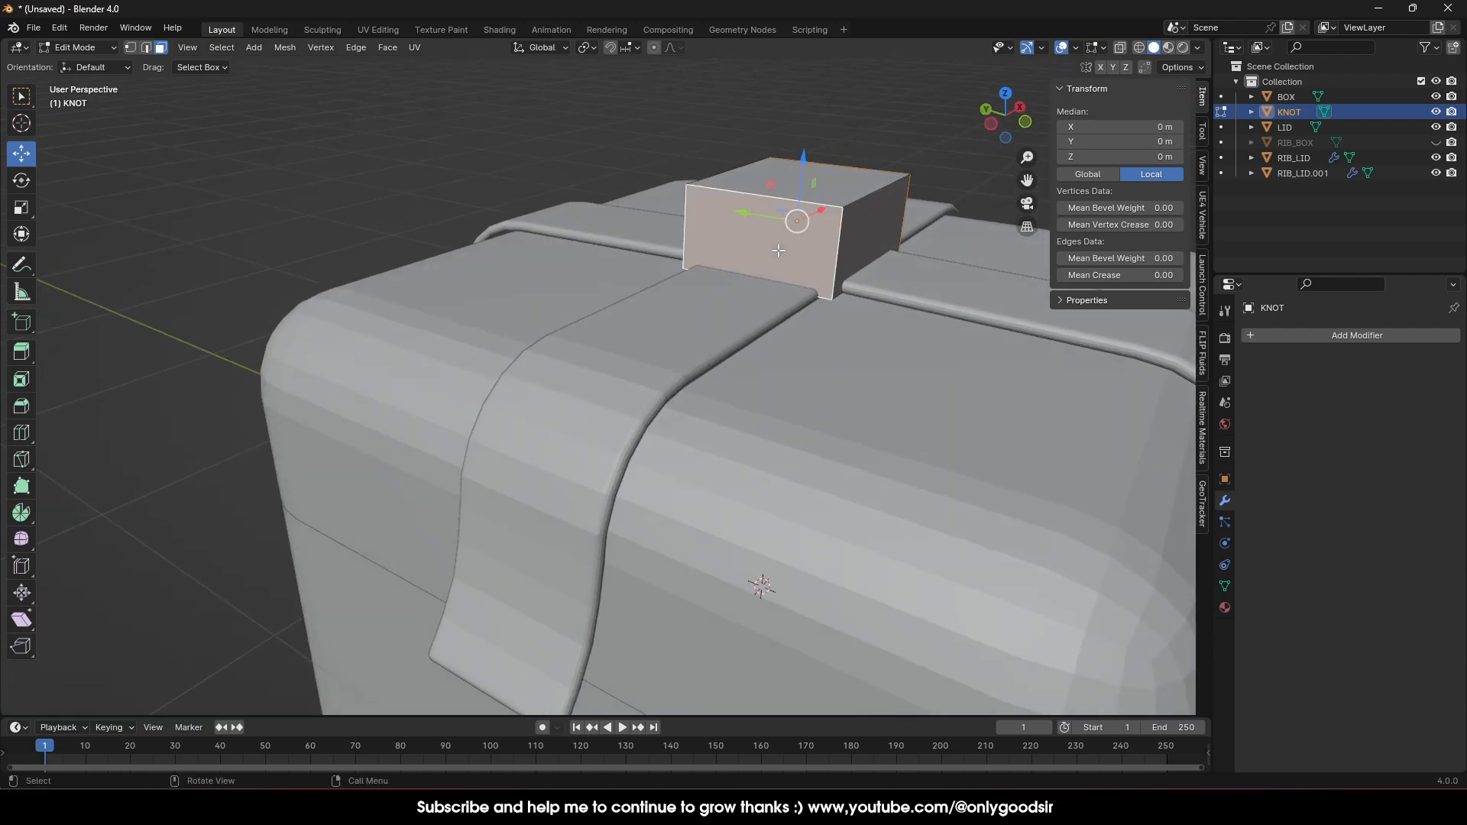
{"action": "key", "text": "x"}
{"action": "left_click", "coordinate": [735, 282]}
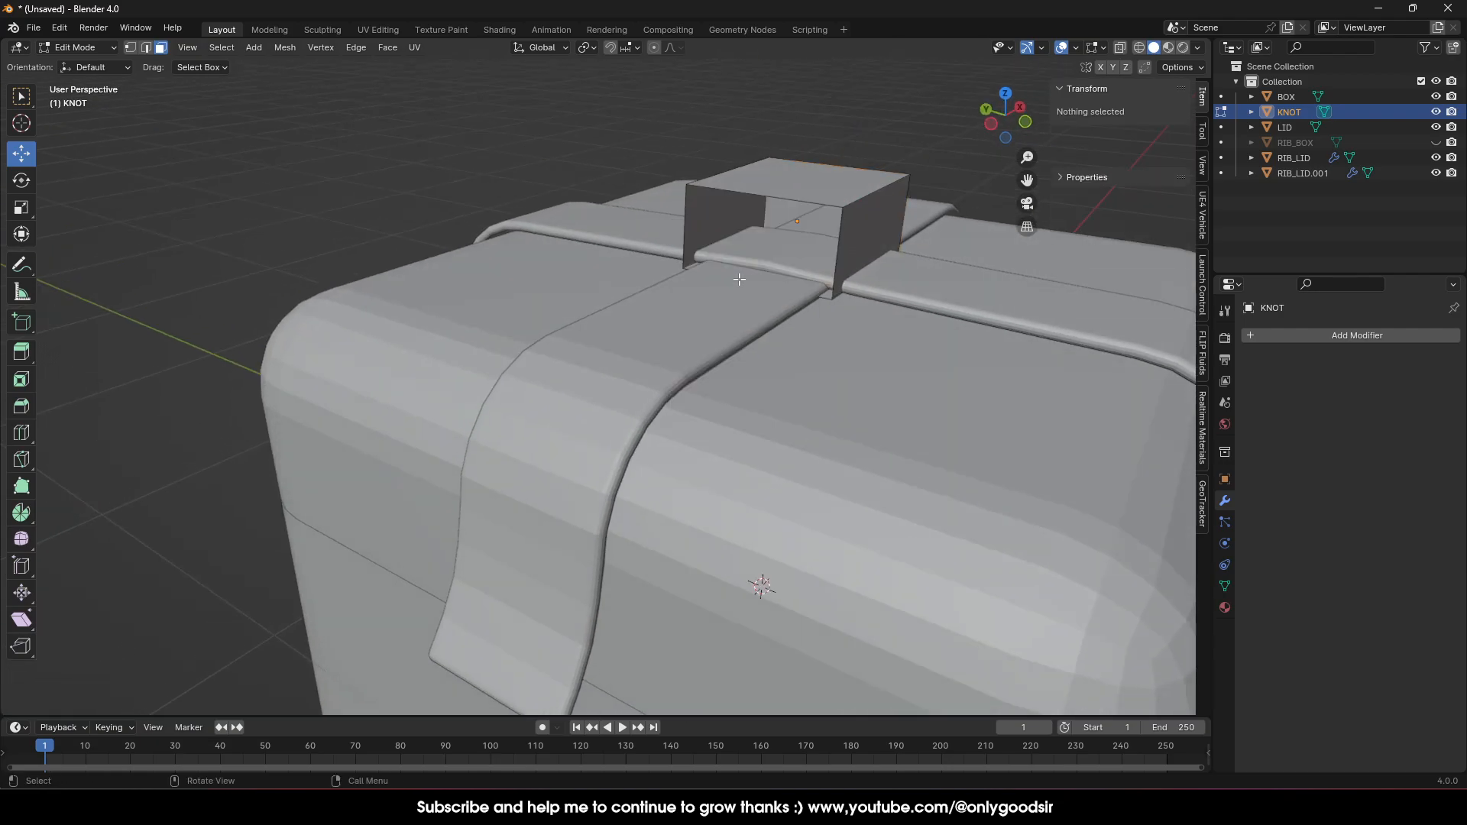
Bevel the four lengthwise edges of KNOT with six segments into a rounded sleeve and return to Object Mode.
{"action": "mouse_move", "coordinate": [735, 281]}
{"action": "middle_mouse_down"}
{"action": "mouse_move", "coordinate": [654, 268]}
{"action": "mouse_move", "coordinate": [733, 301]}
{"action": "middle_mouse_up"}
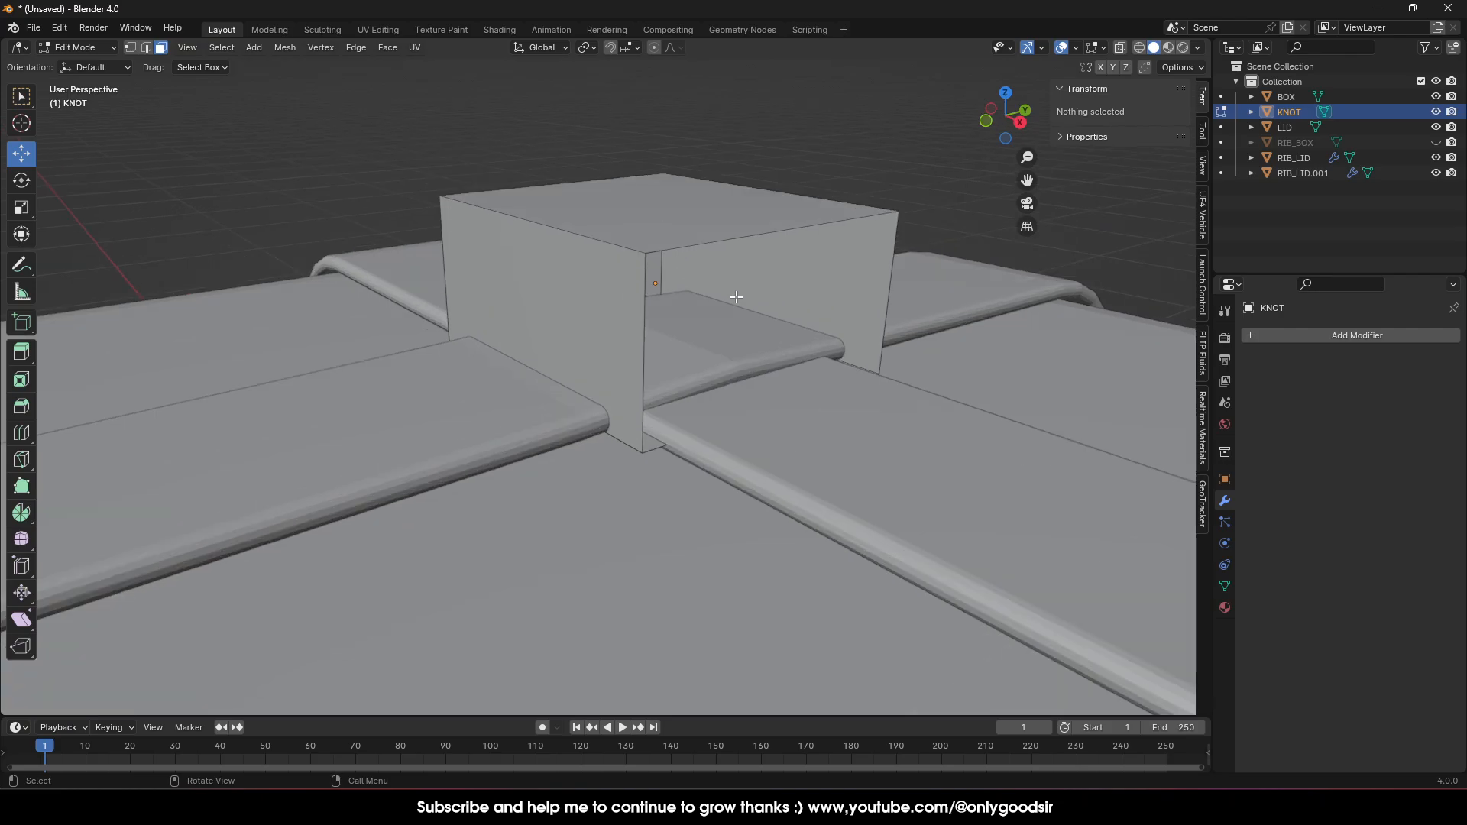
{"action": "key", "text": "a"}
{"action": "key", "text": "alt+a"}
{"action": "left_click", "coordinate": [584, 232]}
{"action": "left_click", "coordinate": [632, 447], "text": "shift"}
{"action": "middle_click_drag", "start_coordinate": [633, 448], "coordinate": [407, 325]}
{"action": "left_click", "coordinate": [413, 336], "text": "shift"}
{"action": "left_click", "coordinate": [432, 170], "text": "shift"}
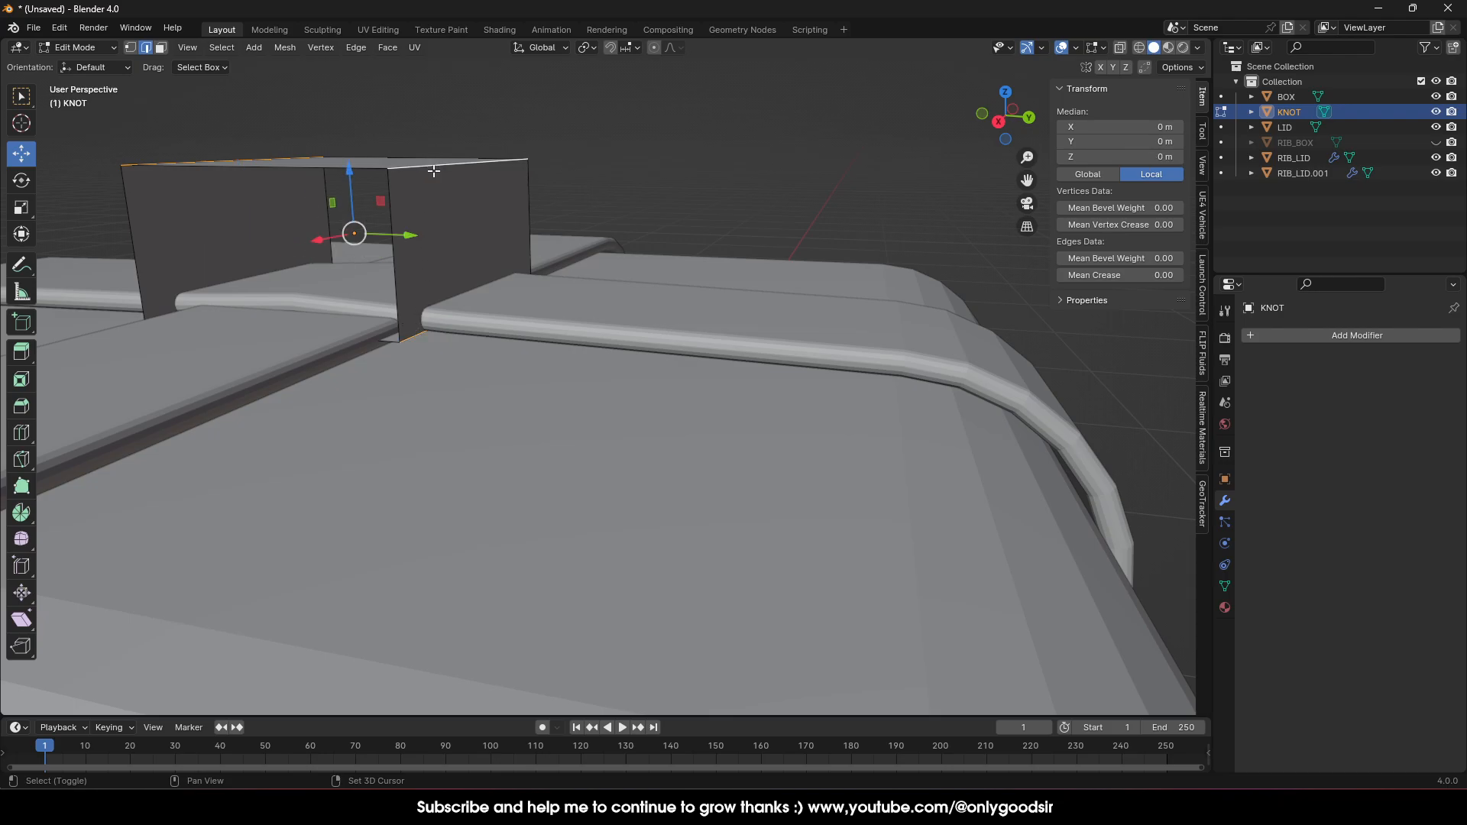
{"action": "middle_click_drag", "start_coordinate": [535, 232], "coordinate": [576, 654]}
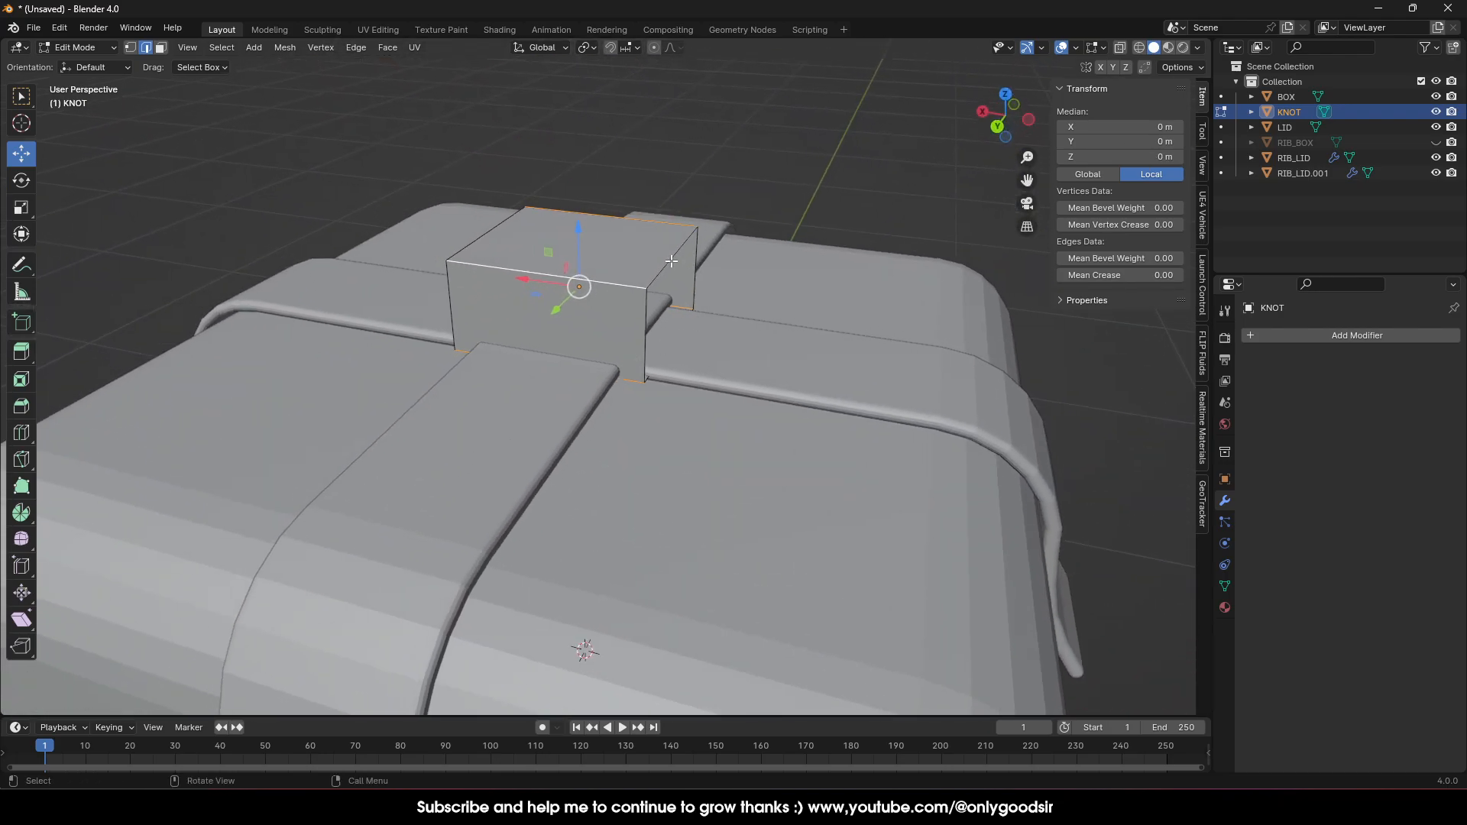
{"action": "right_click", "coordinate": [569, 279]}
{"action": "left_click", "coordinate": [570, 330]}
{"action": "key", "text": "ctrl+b"}
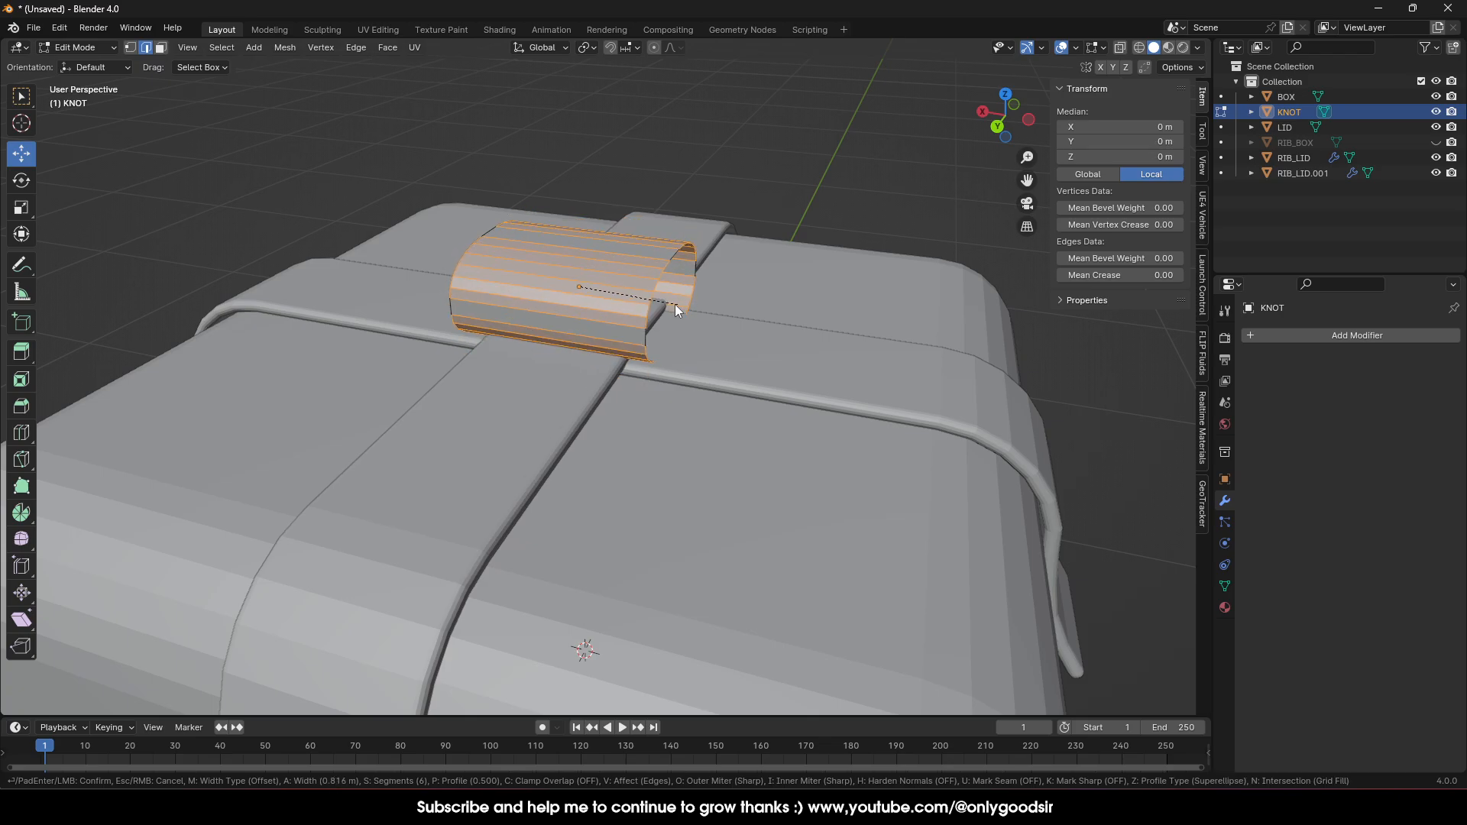
{"action": "left_click", "coordinate": [661, 309]}
{"action": "middle_click_drag", "start_coordinate": [662, 309], "coordinate": [753, 295]}
{"action": "key", "text": "Tab"}
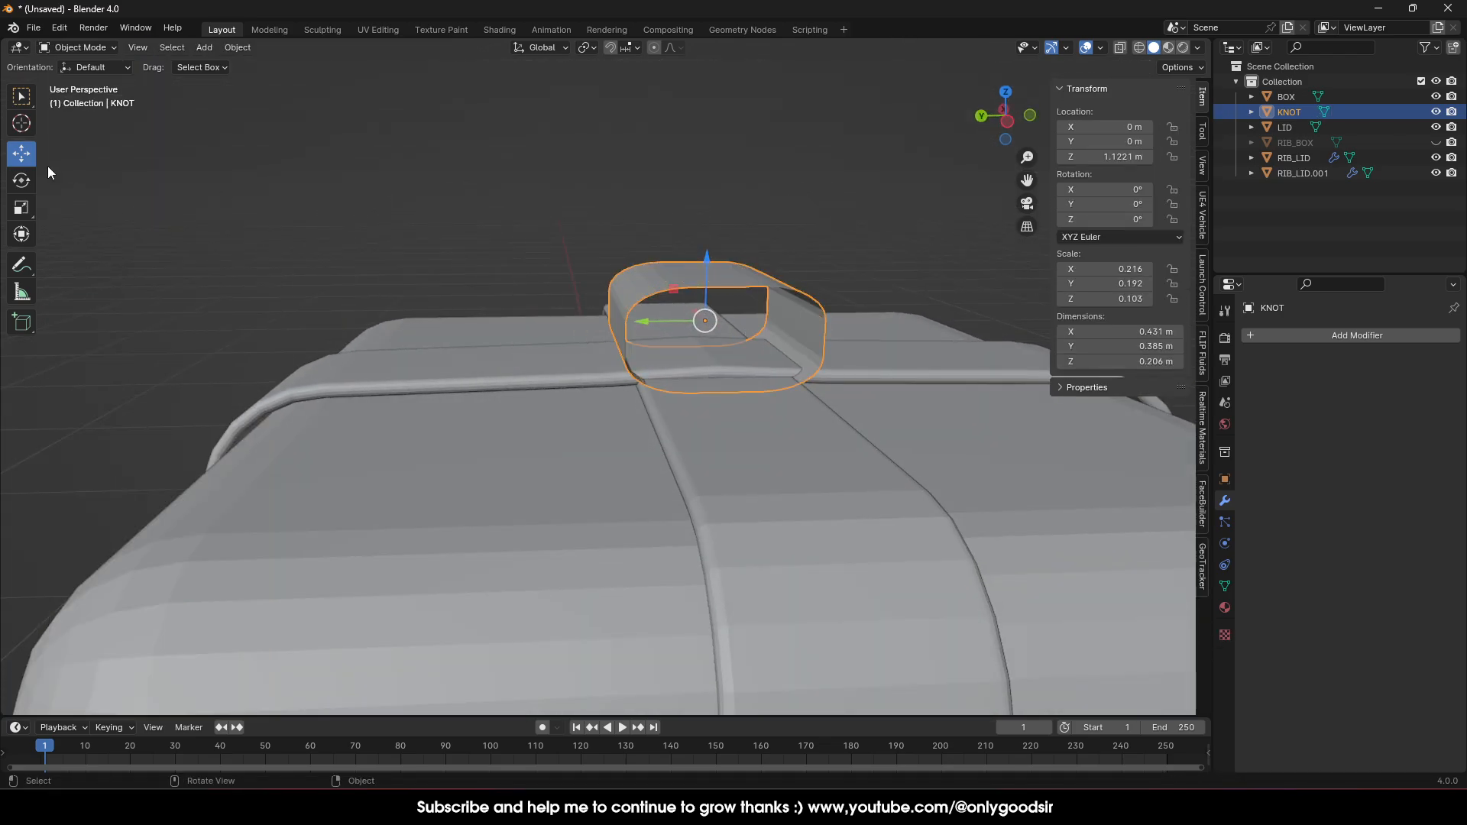
Lower the flat top face of KNOT by about 0.022 m to form a dip.
{"action": "middle_click_drag", "start_coordinate": [382, 200], "coordinate": [715, 275]}
{"action": "key", "text": "Tab"}
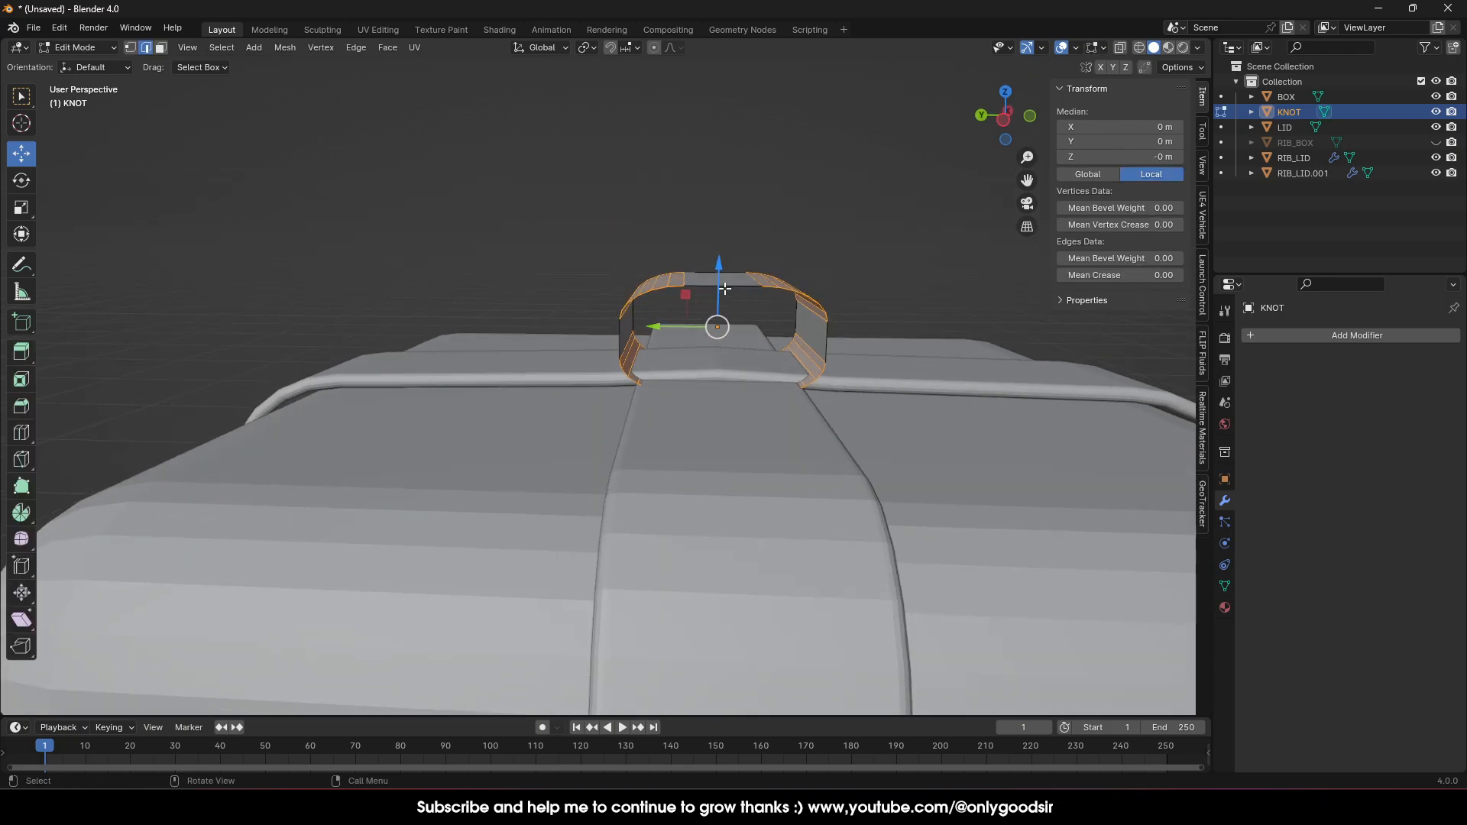
{"action": "left_click", "coordinate": [715, 273]}
{"action": "left_click", "coordinate": [162, 47]}
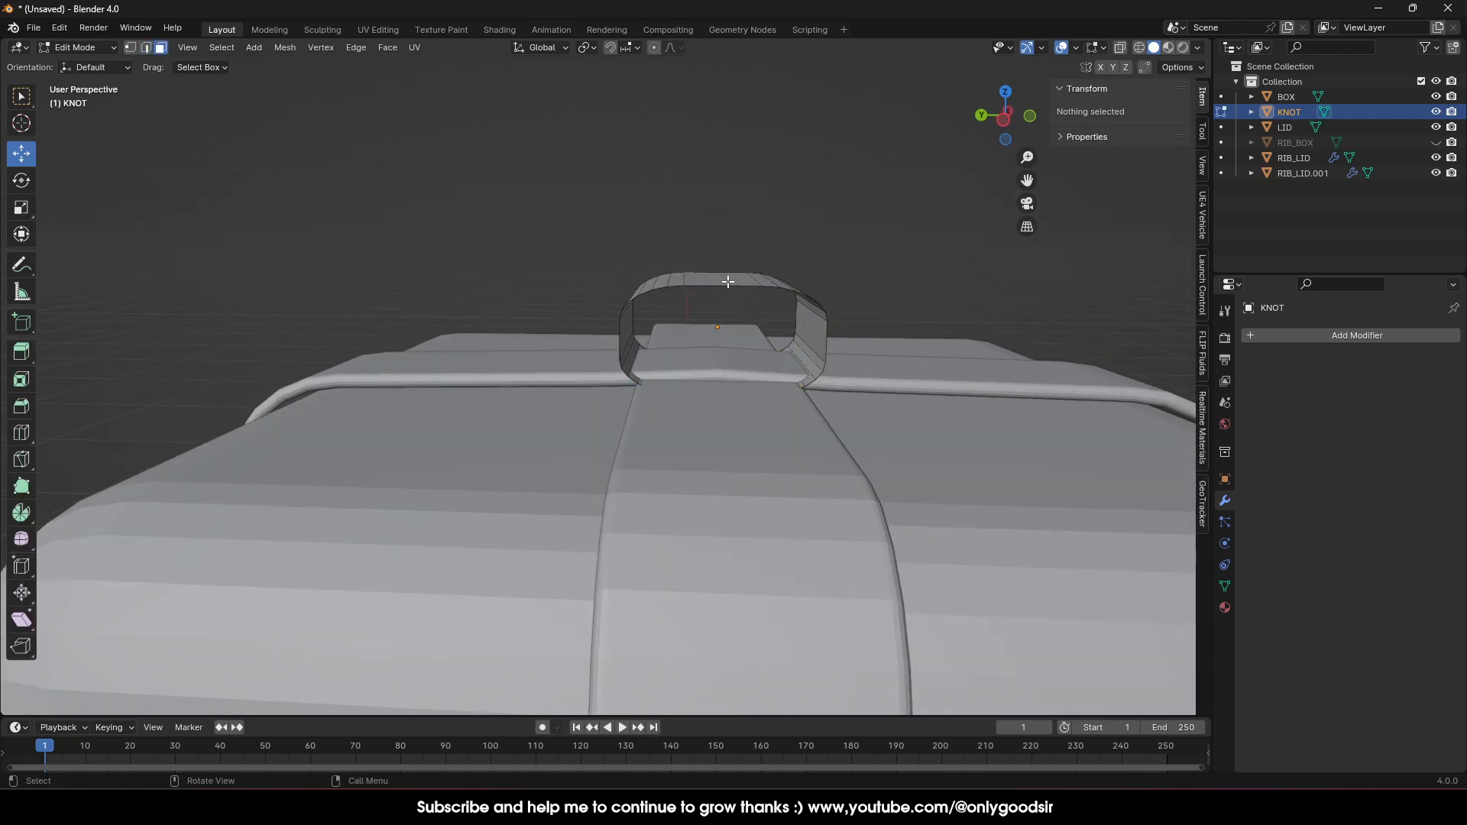
{"action": "left_click", "coordinate": [737, 306]}
{"action": "left_click_drag", "start_coordinate": [723, 233], "coordinate": [722, 243]}
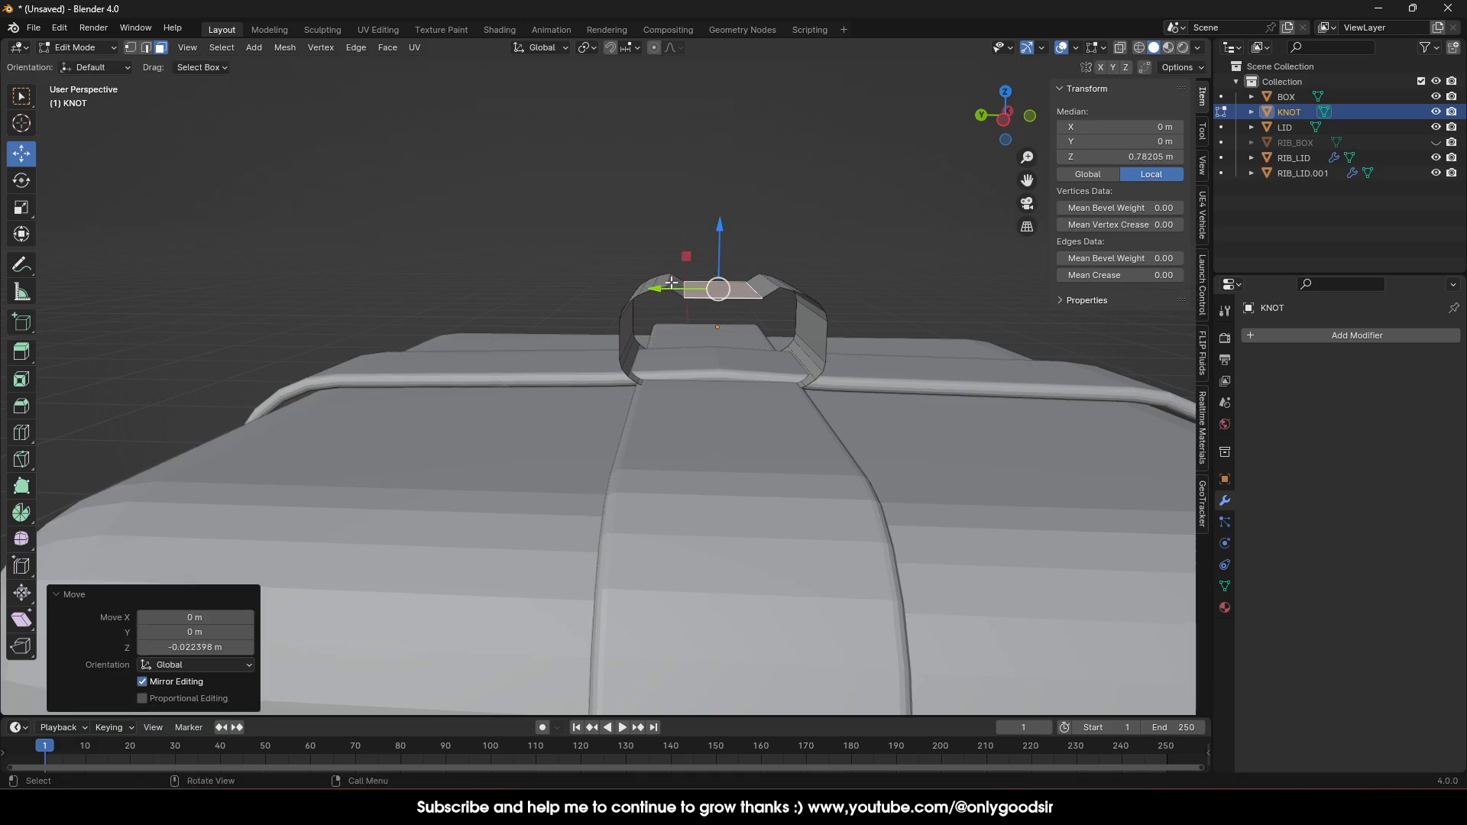
Lower the two edges flanking the top dip of KNOT by about 0.013 m and return to Object Mode.
{"action": "left_click", "coordinate": [146, 47]}
{"action": "left_click", "coordinate": [673, 283]}
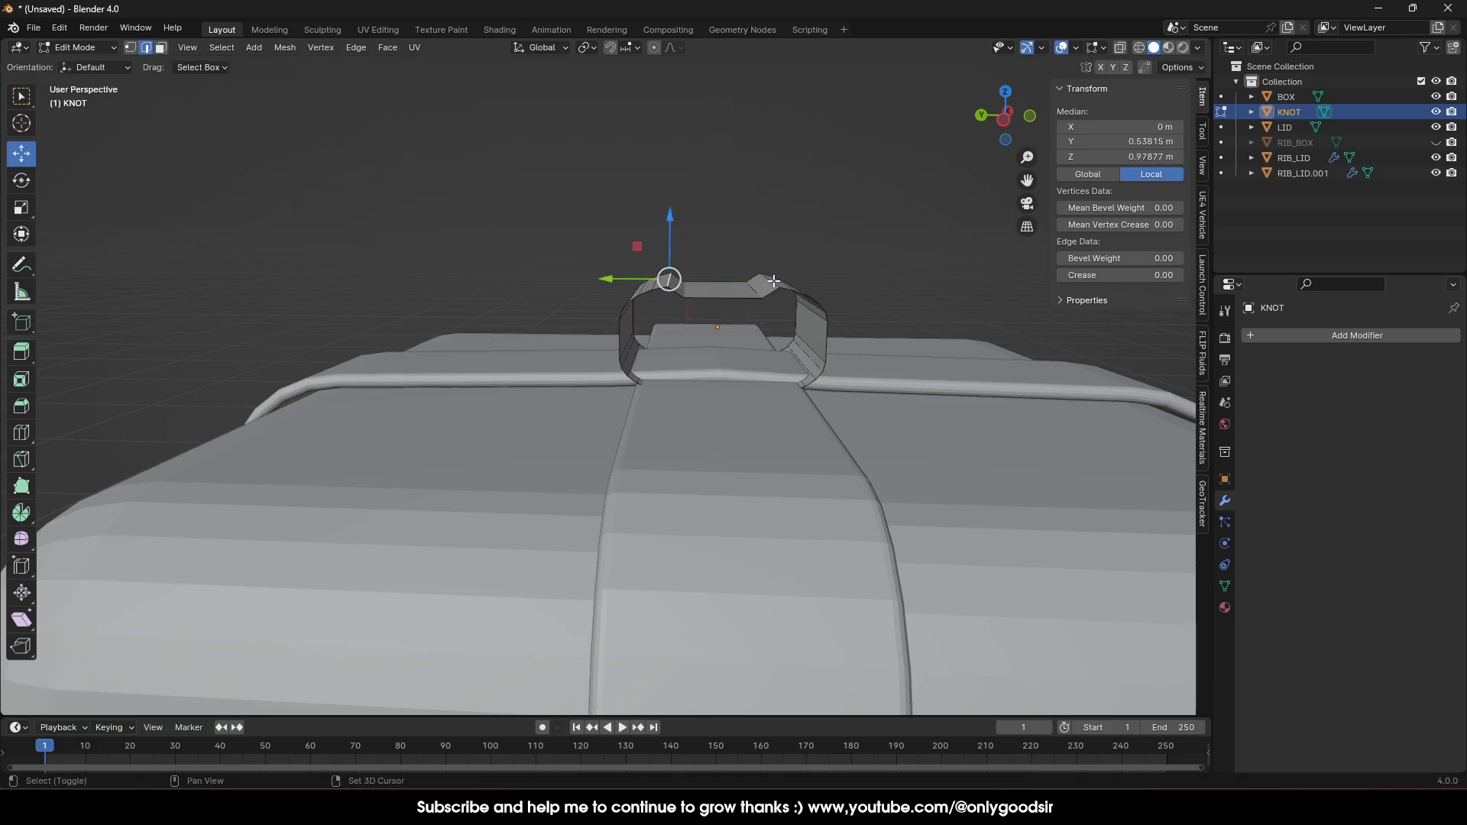
{"action": "left_click", "coordinate": [771, 284], "text": "shift"}
{"action": "left_click_drag", "start_coordinate": [719, 219], "coordinate": [717, 224]}
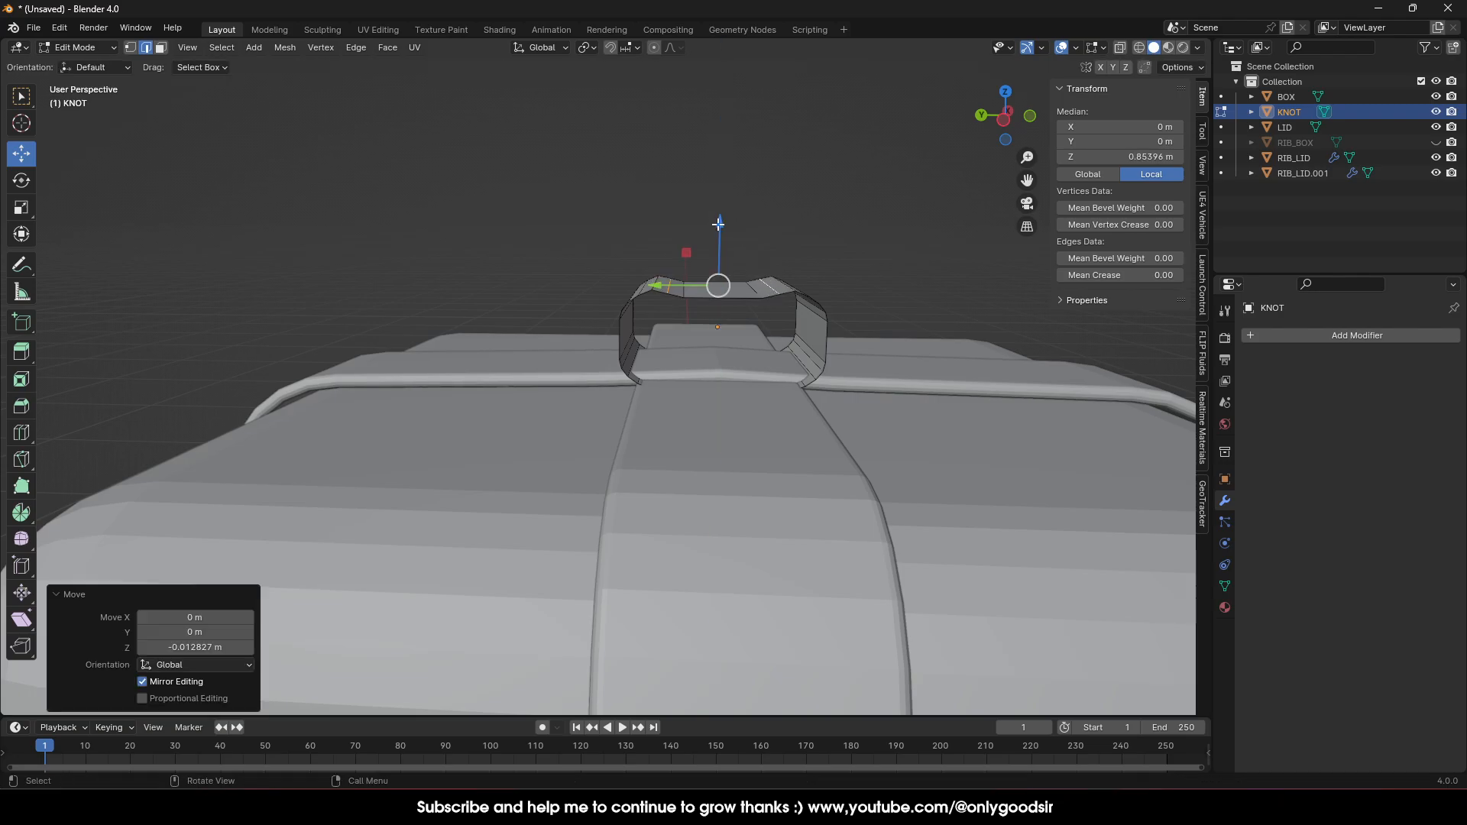
{"action": "key", "text": "Tab"}
Flatten KNOT to a Z scale of about 0.087, lower it to about 1.093 m in Z, and deselect it.
{"action": "middle_click_drag", "start_coordinate": [776, 295], "coordinate": [821, 283]}
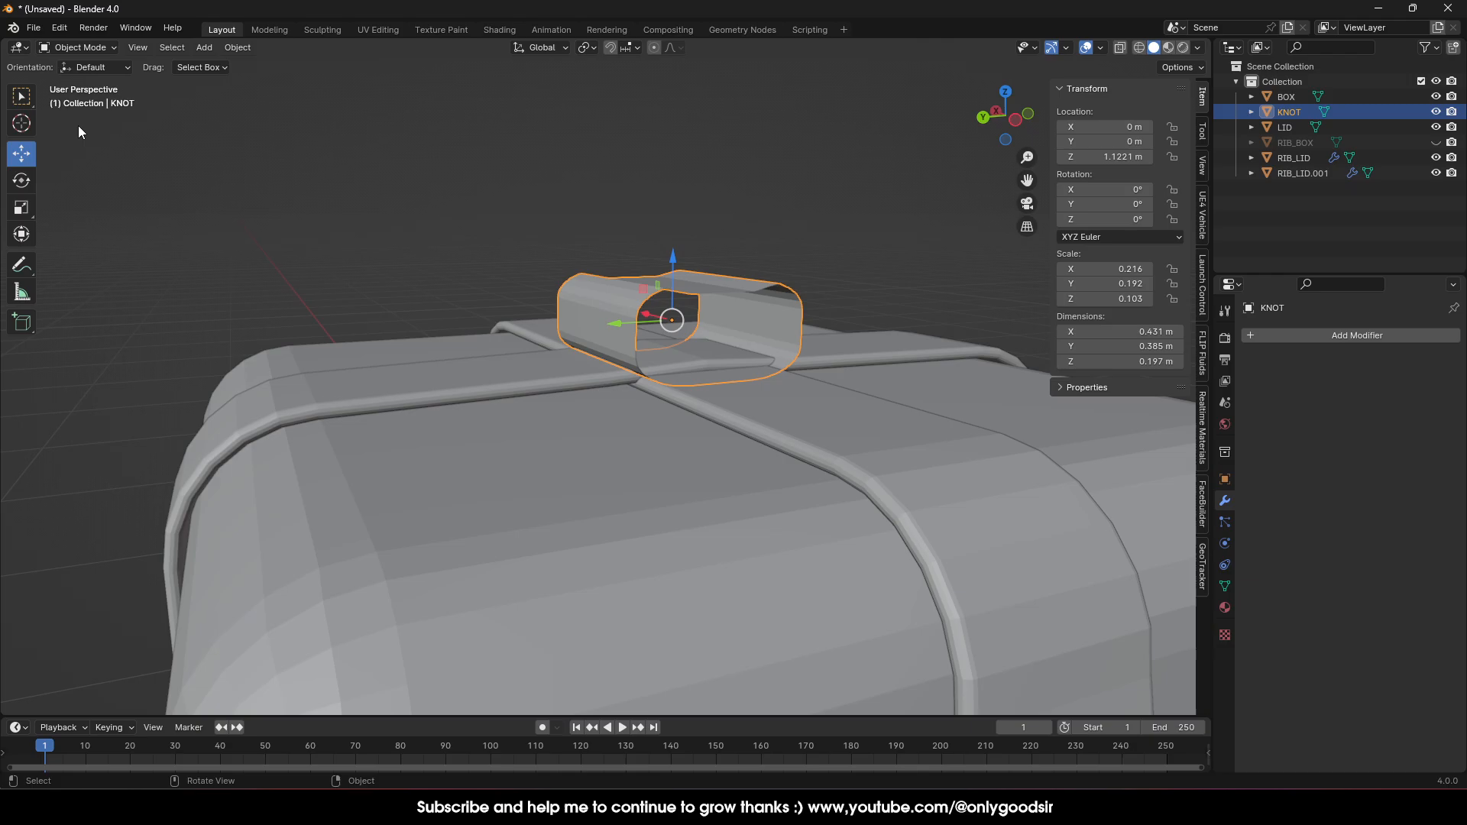
{"action": "left_click", "coordinate": [24, 212]}
{"action": "mouse_move", "coordinate": [672, 260]}
{"action": "left_mouse_down"}
{"action": "mouse_move", "coordinate": [689, 277]}
{"action": "mouse_move", "coordinate": [671, 271]}
{"action": "left_mouse_up"}
{"action": "left_click", "coordinate": [32, 155]}
{"action": "left_click", "coordinate": [648, 254]}
Add a Solidify modifier to KNOT with a thickness of -0.1 m.
{"action": "middle_click_drag", "start_coordinate": [647, 254], "coordinate": [862, 292]}
{"action": "middle_click_drag", "start_coordinate": [551, 372], "coordinate": [625, 289]}
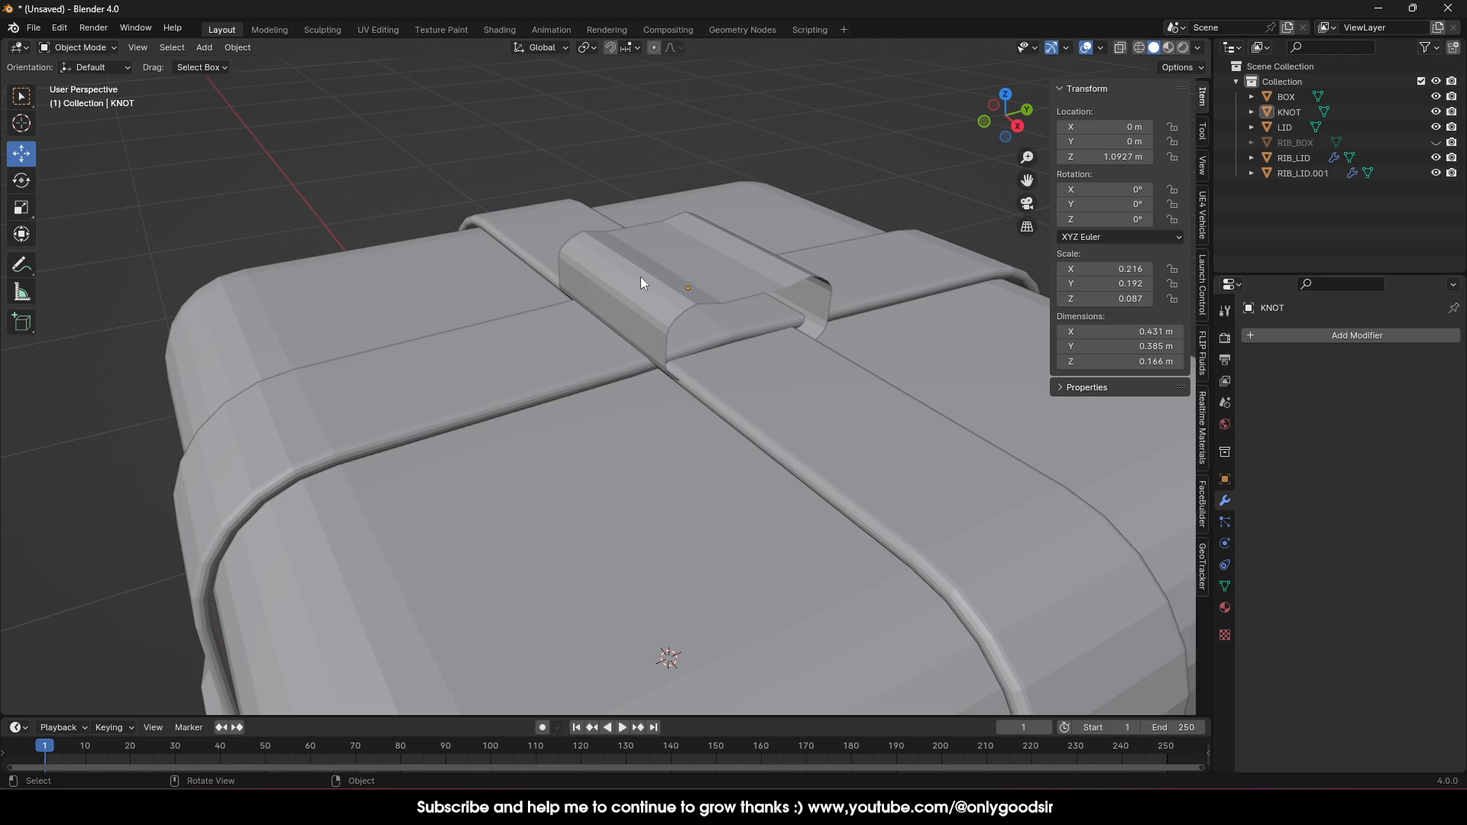
{"action": "left_click", "coordinate": [1298, 336]}
{"action": "mouse_move", "coordinate": [1289, 334]}
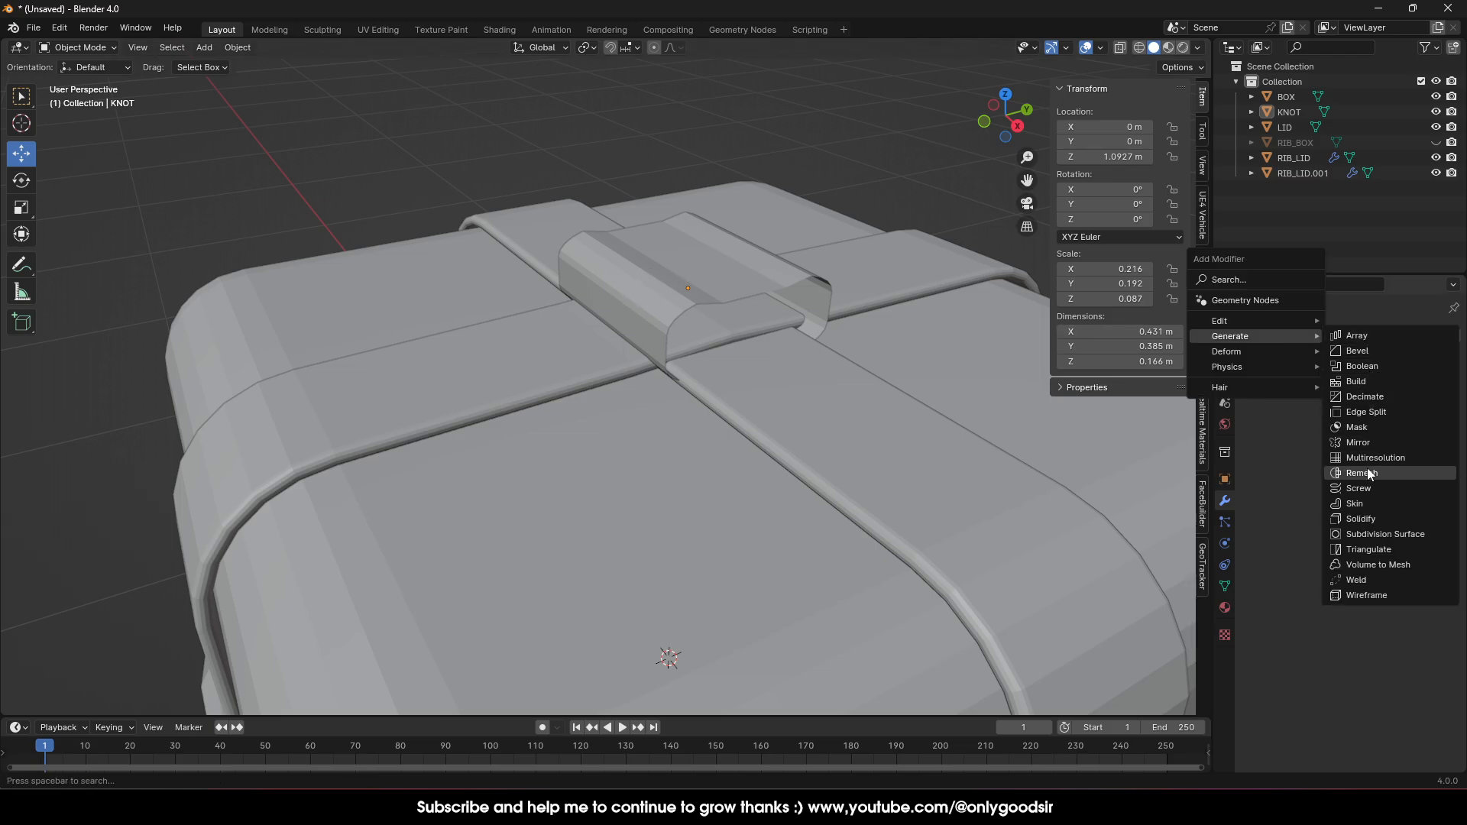
{"action": "left_click", "coordinate": [1359, 519]}
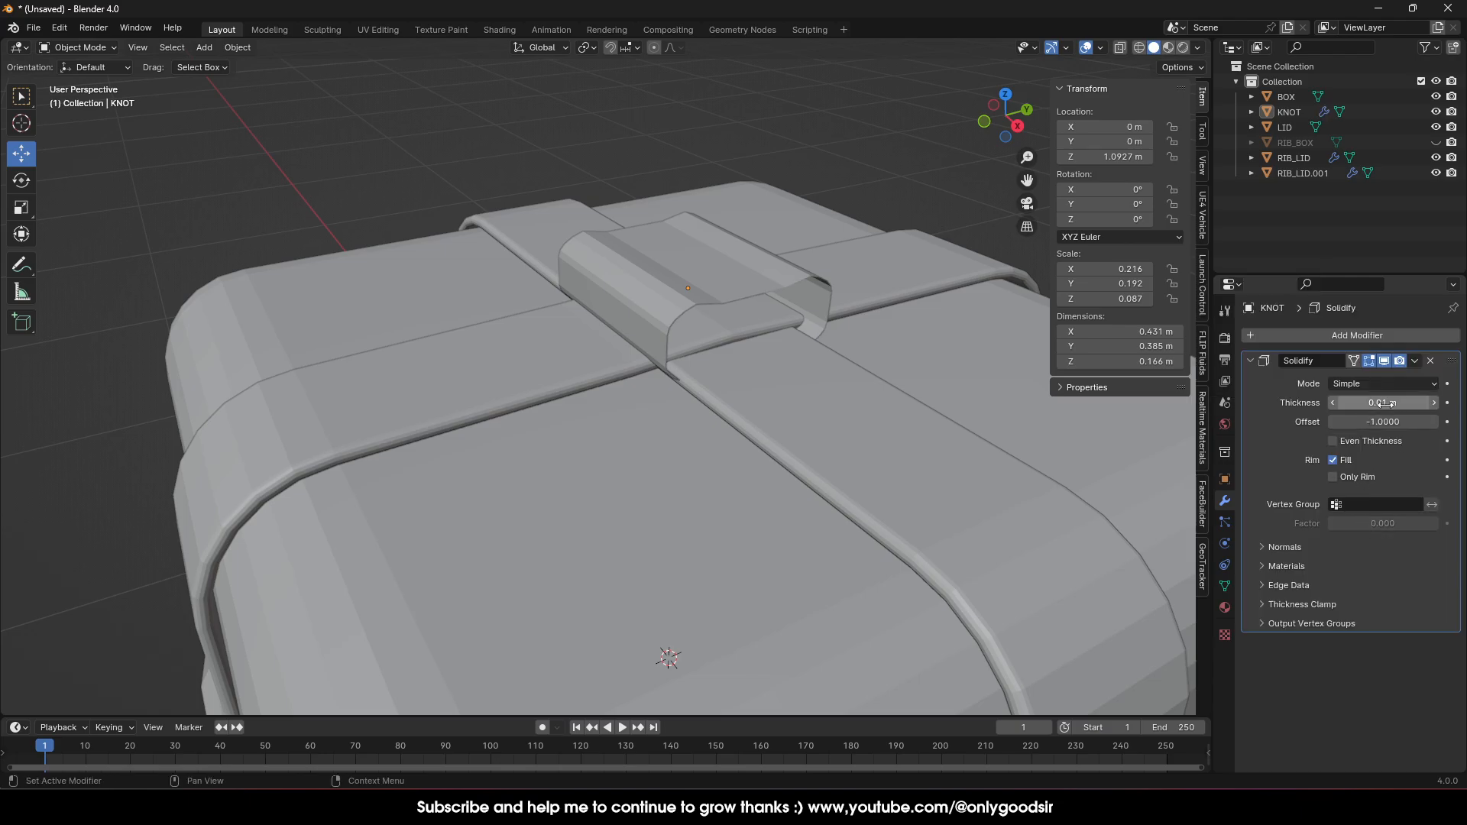
{"action": "mouse_move", "coordinate": [1383, 403]}
{"action": "left_mouse_down"}
{"action": "mouse_move", "coordinate": [1345, 403]}
{"action": "mouse_move", "coordinate": [1358, 402]}
{"action": "left_mouse_up"}
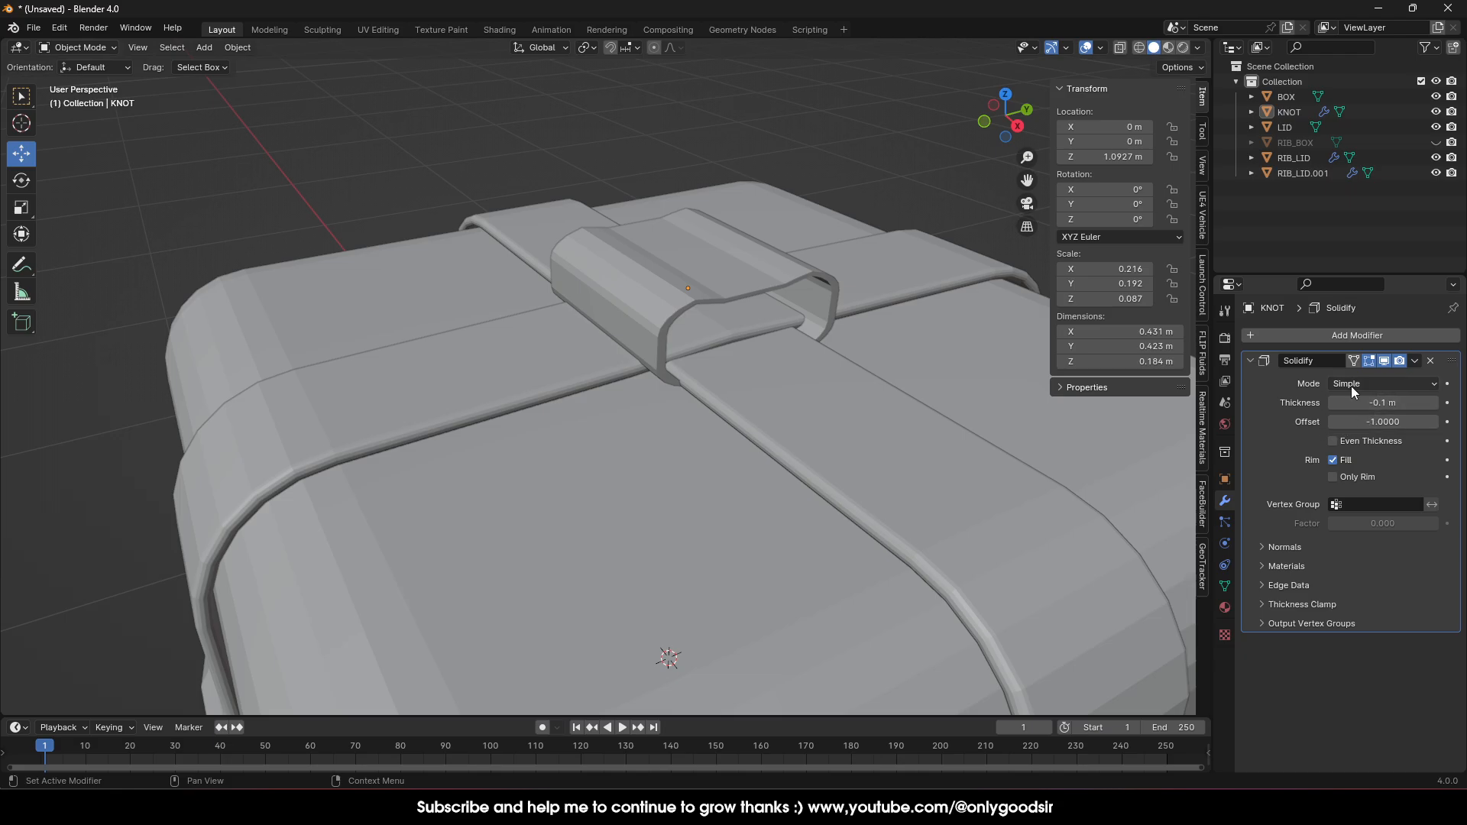
Add a Bevel modifier to KNOT with an amount of 0.12 m and 3 segments.
{"action": "left_click", "coordinate": [1333, 338]}
{"action": "mouse_move", "coordinate": [1310, 341]}
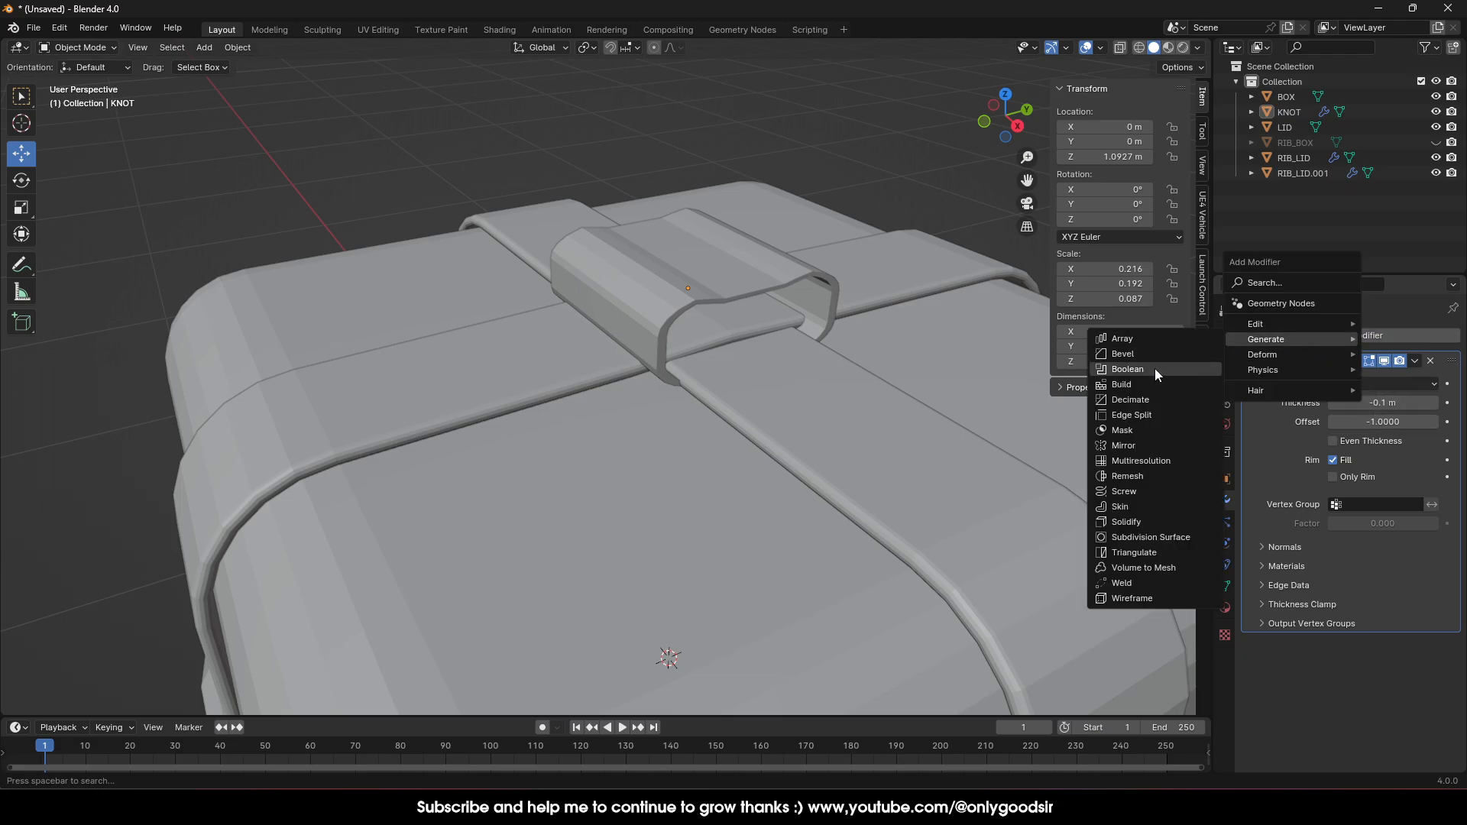
{"action": "left_click", "coordinate": [1126, 354]}
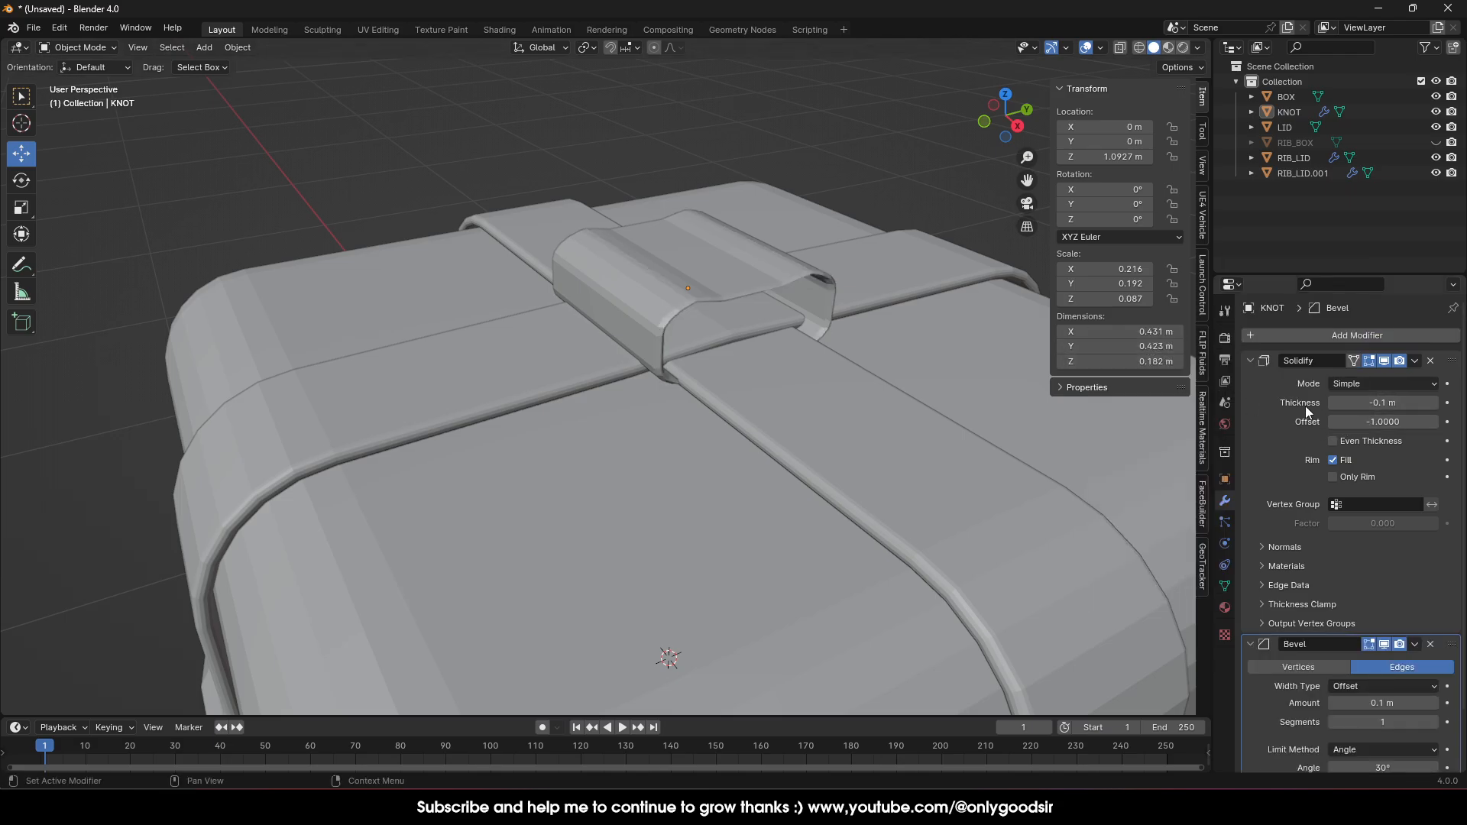
{"action": "left_click", "coordinate": [1436, 707]}
{"action": "left_click", "coordinate": [1436, 707]}
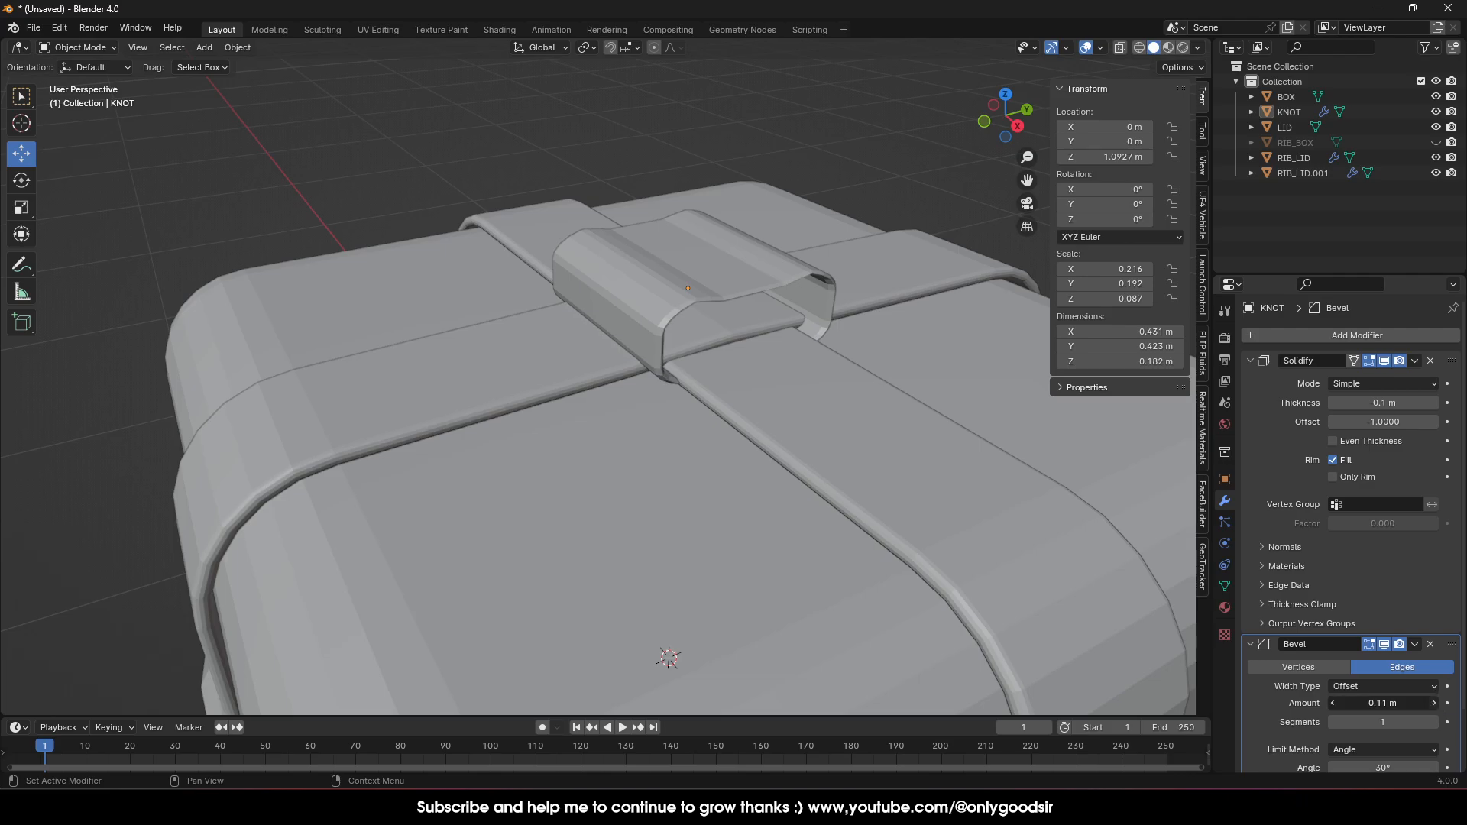
{"action": "left_click", "coordinate": [1434, 722]}
{"action": "left_click", "coordinate": [1434, 722]}
Inspect the knot on the gift box and switch to the orthographic back view.
{"action": "middle_click_drag", "start_coordinate": [840, 397], "coordinate": [742, 333]}
{"action": "scroll", "coordinate": [743, 339], "scroll_direction": "down", "scroll_amount": 6}
{"action": "middle_click_drag", "start_coordinate": [698, 393], "coordinate": [648, 353]}
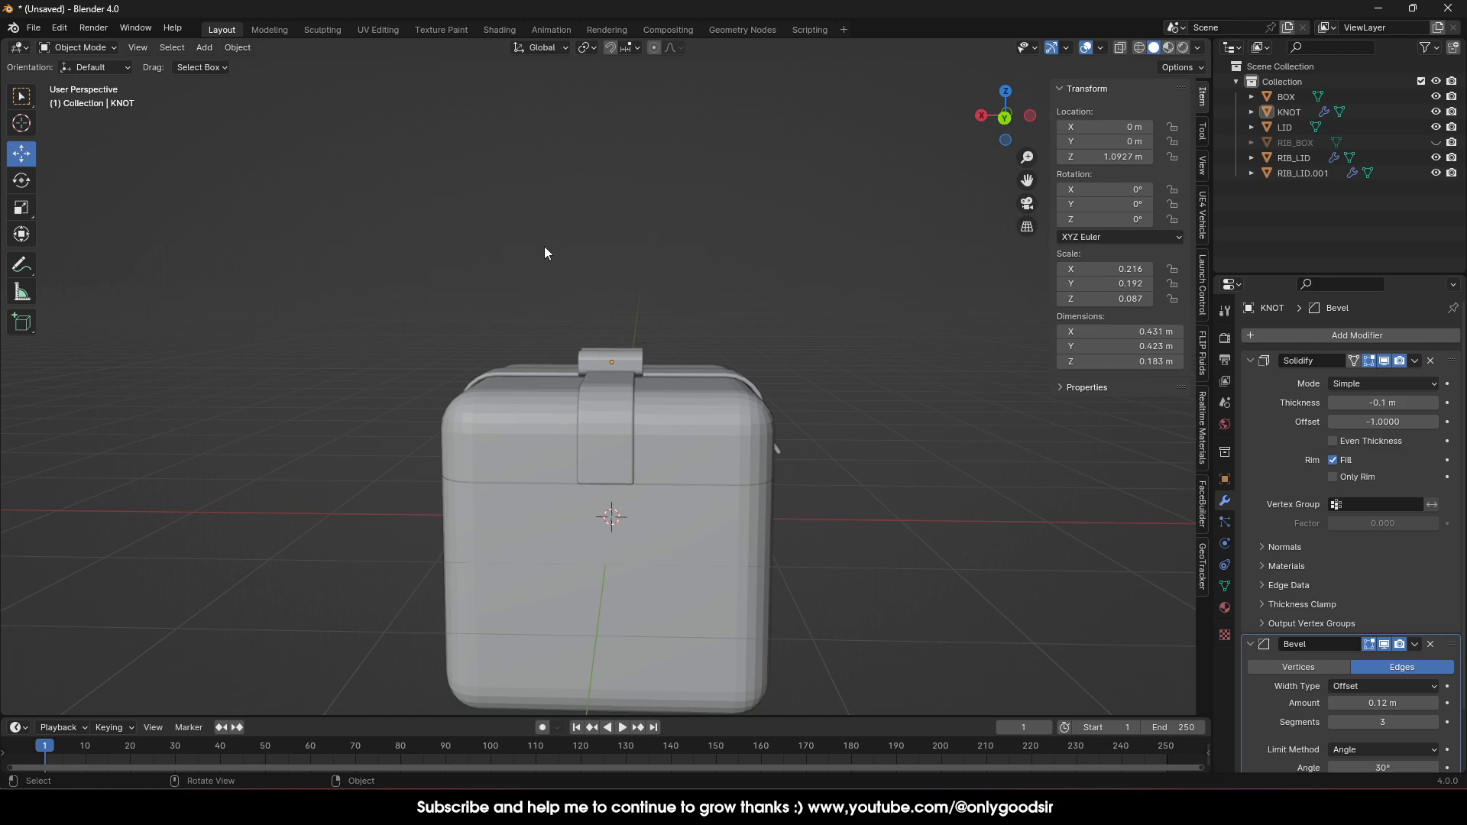
{"action": "mouse_move", "coordinate": [637, 378]}
{"action": "middle_mouse_down"}
{"action": "mouse_move", "coordinate": [648, 388]}
{"action": "mouse_move", "coordinate": [627, 379]}
{"action": "mouse_move", "coordinate": [631, 390]}
{"action": "middle_mouse_up"}
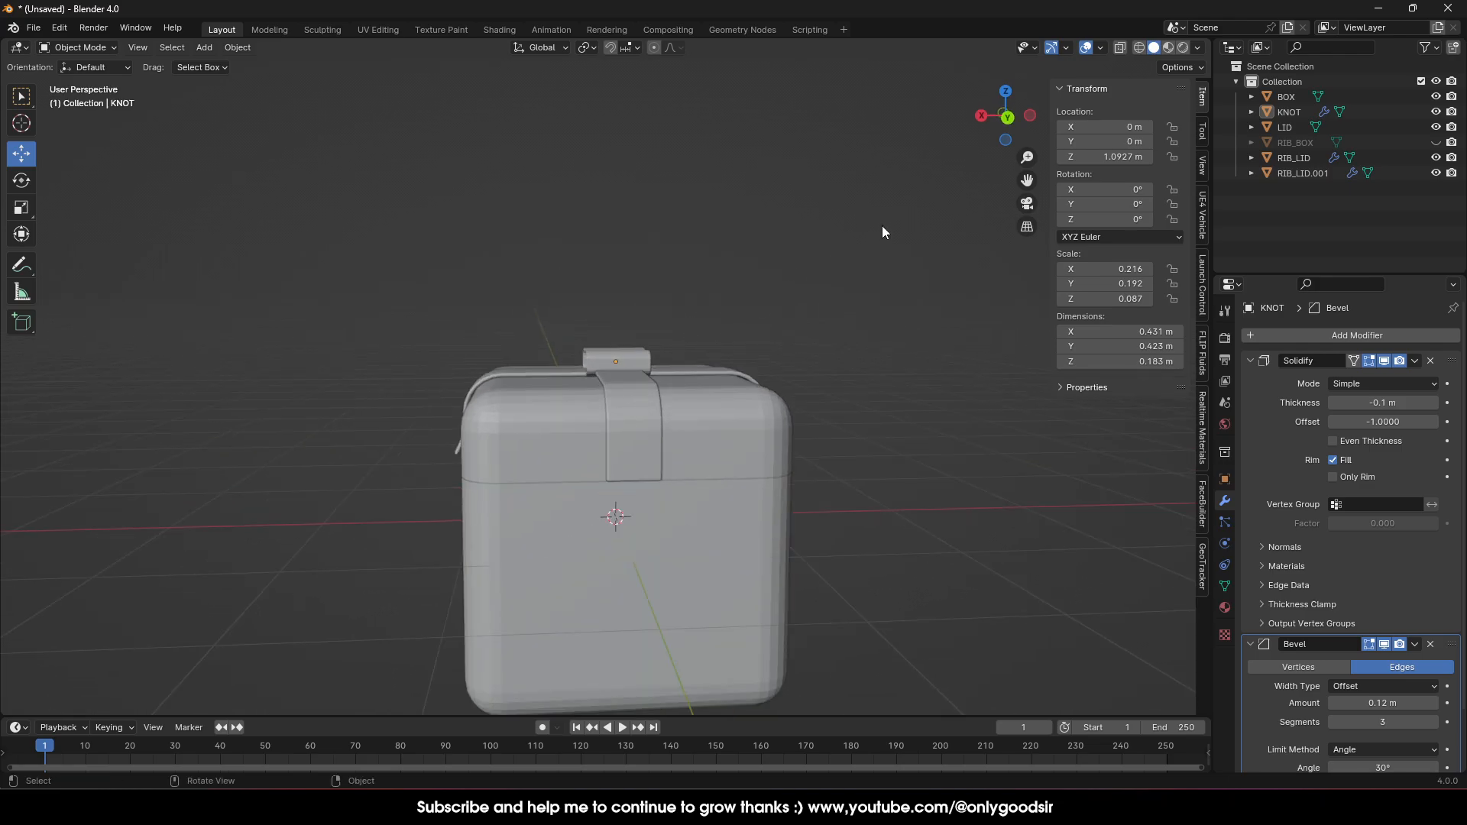
{"action": "left_click", "coordinate": [1007, 119]}
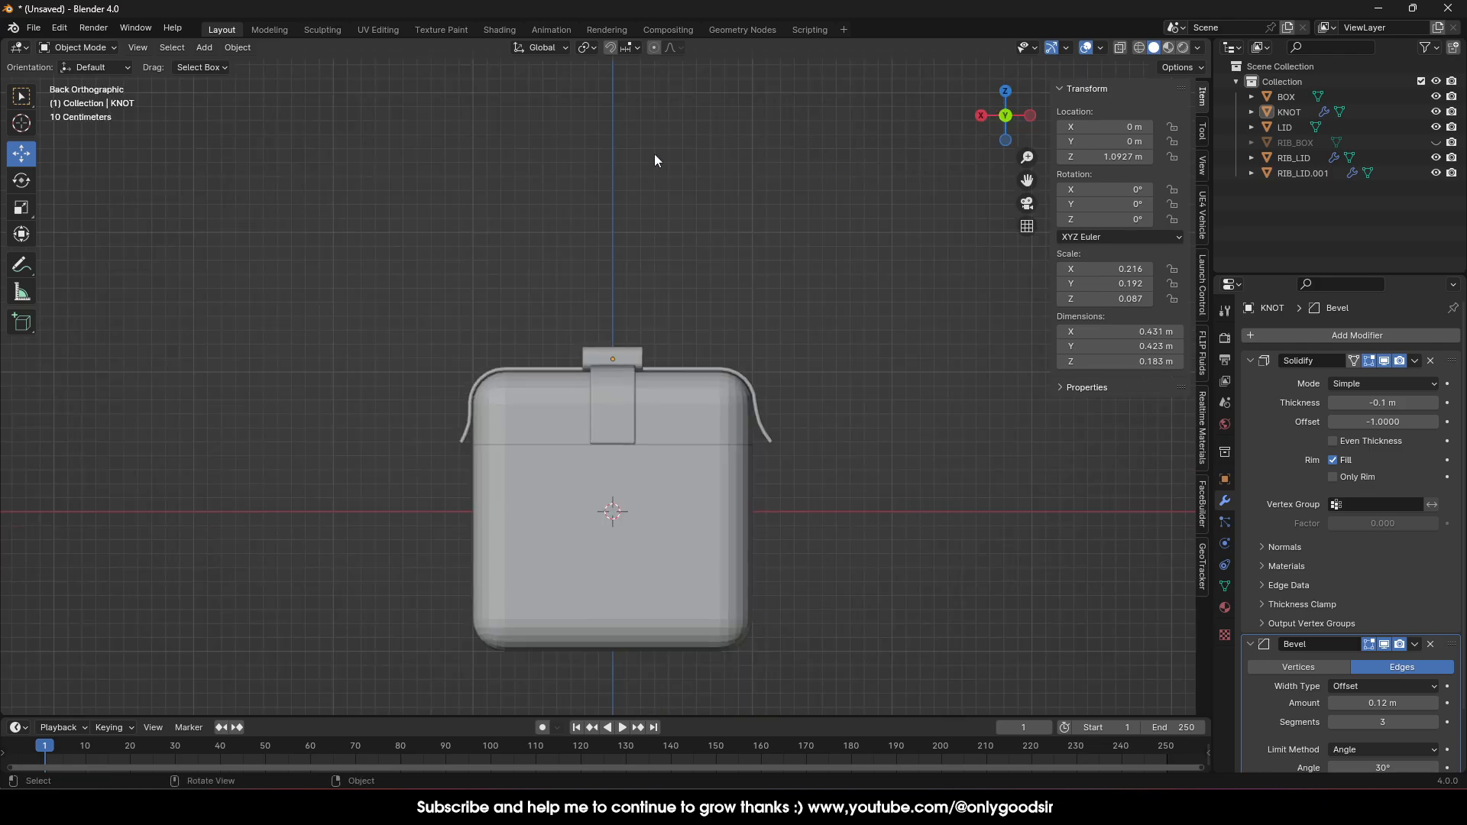
Search the add-ons in the preferences for "extra" to check that the Extra Objects add-ons are enabled, and close the preferences.
{"action": "left_click", "coordinate": [67, 29]}
{"action": "left_click", "coordinate": [93, 223]}
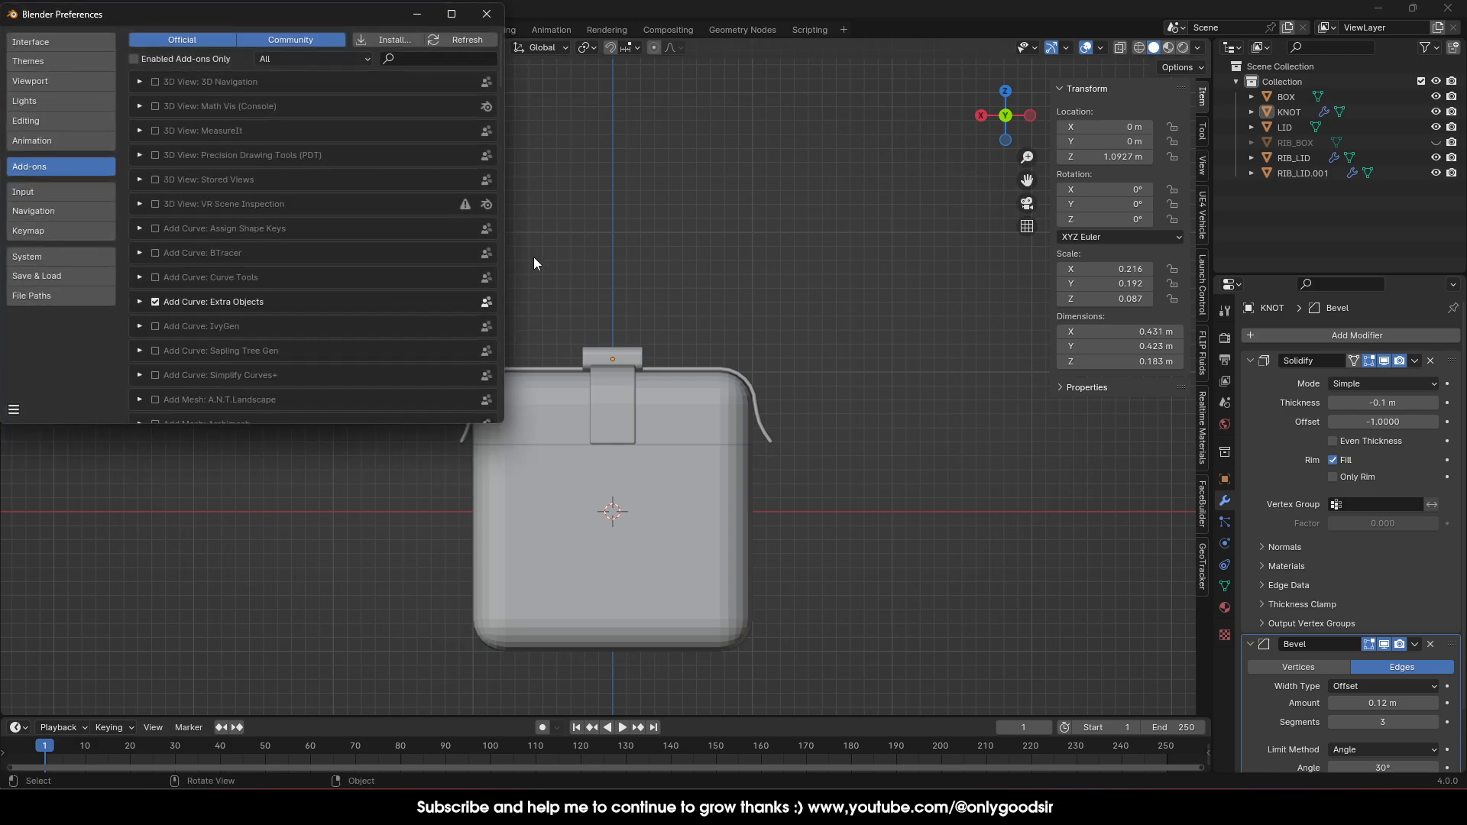
{"action": "left_click", "coordinate": [420, 60]}
{"action": "type", "text": "etr"}
{"action": "key", "text": "BackSpace"}
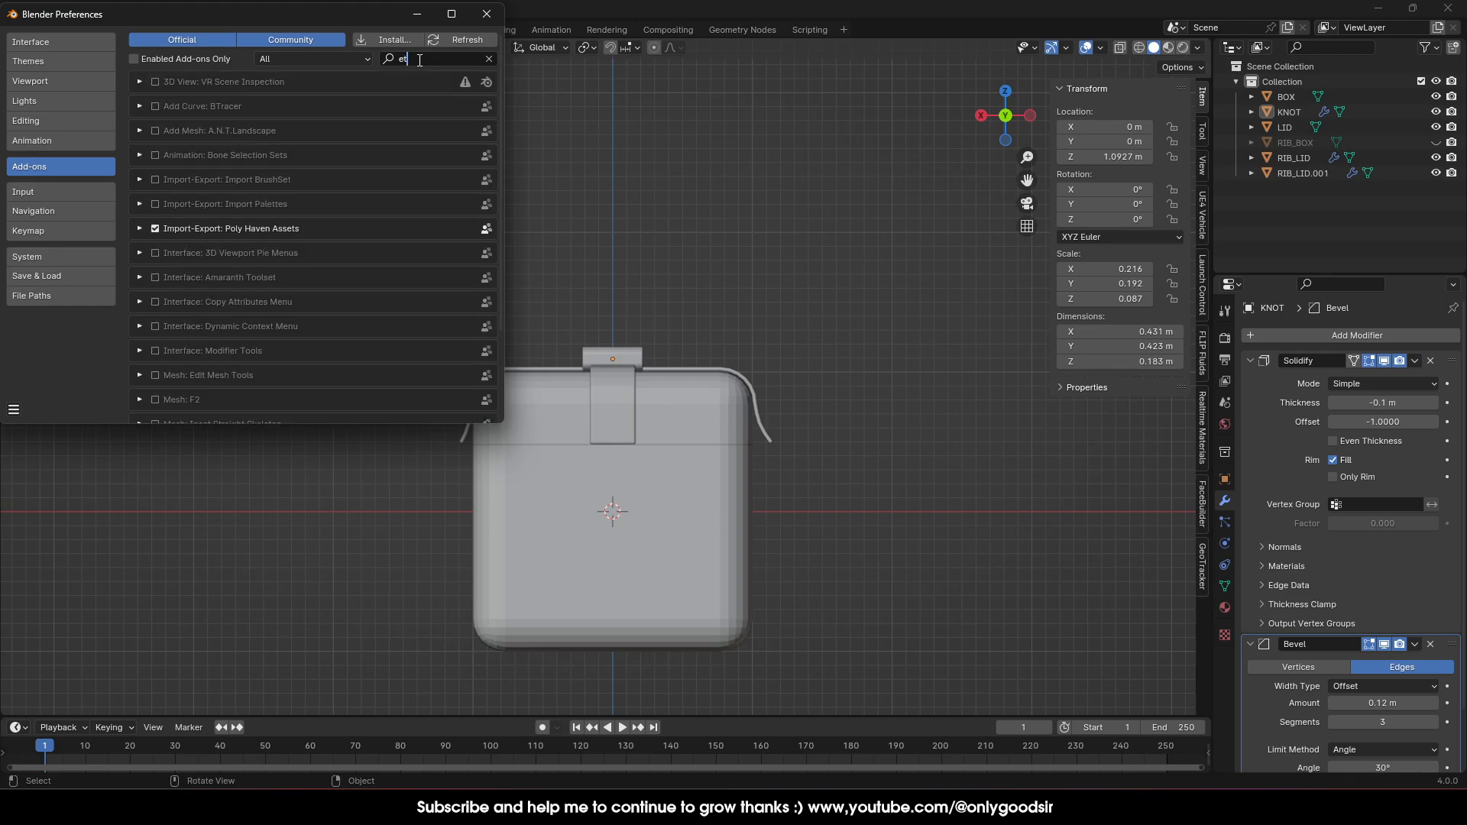
{"action": "key", "text": "BackSpace"}
{"action": "type", "text": "xtra"}
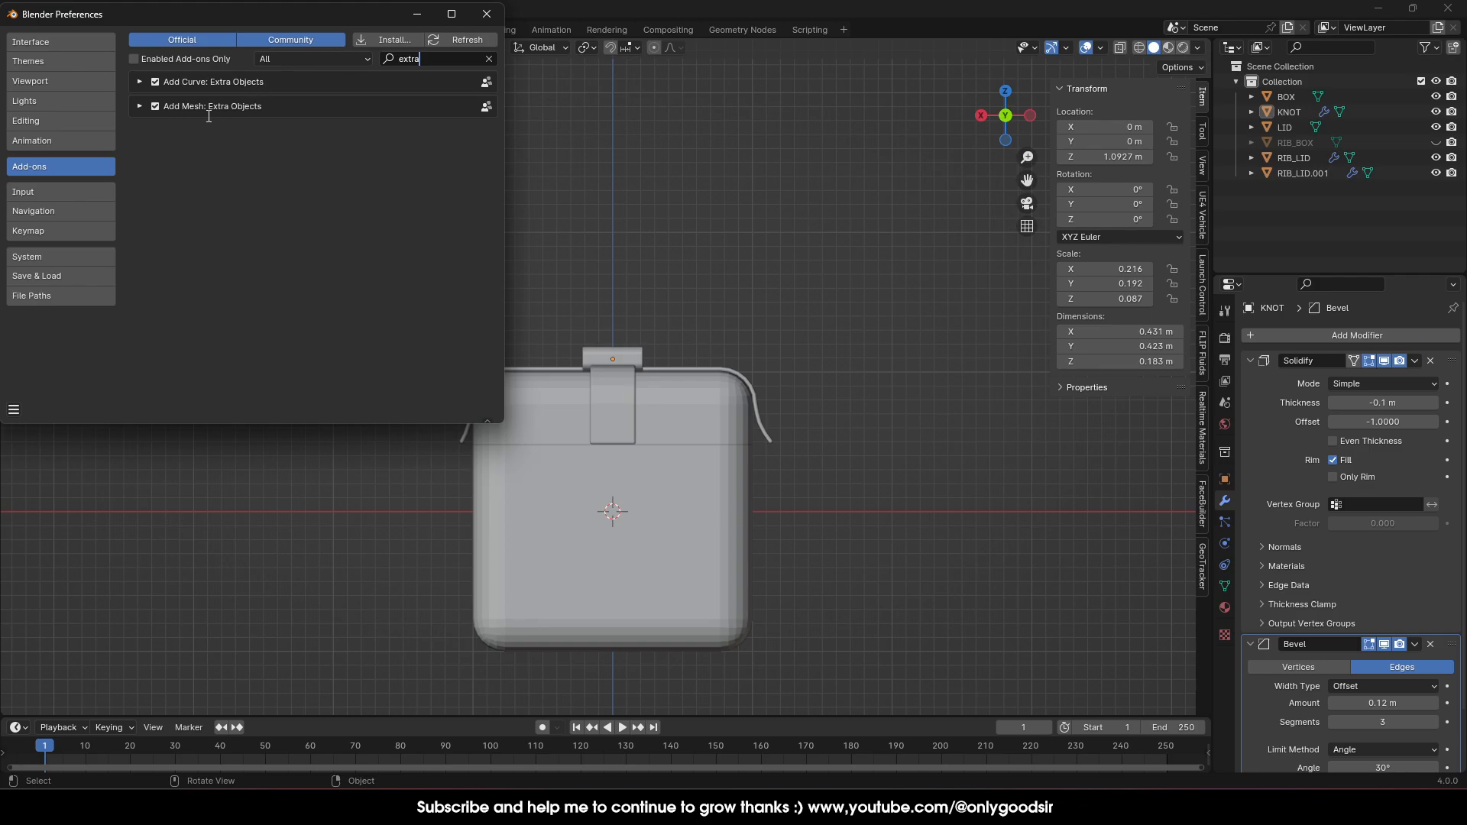
{"action": "left_click", "coordinate": [488, 16]}
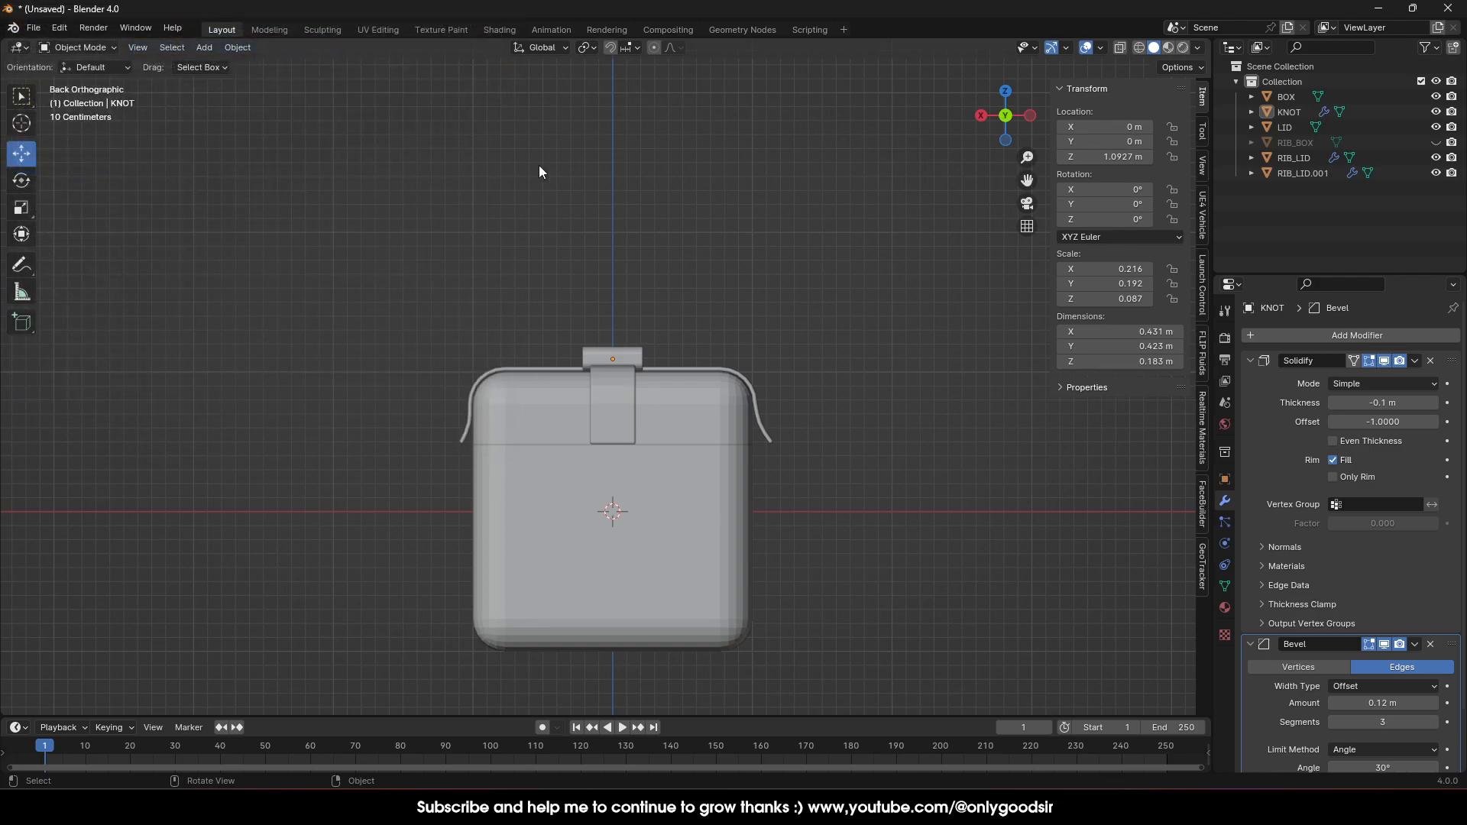
Add a single-vertex mesh, raise it about 1.12 m along Z to the knot and shift it about -0.24 m along X.
{"action": "left_click", "coordinate": [204, 47]}
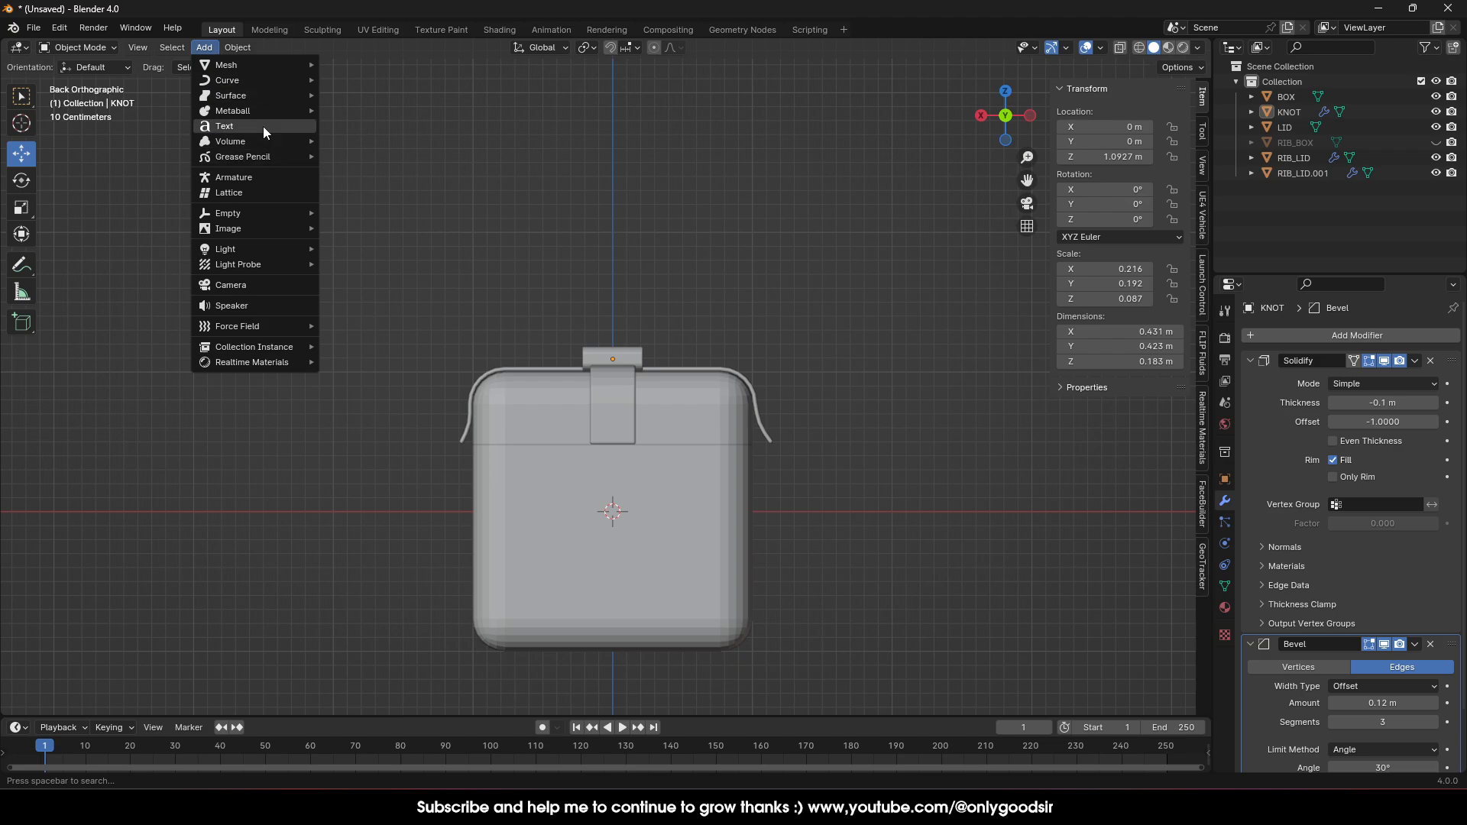
{"action": "mouse_move", "coordinate": [259, 65]}
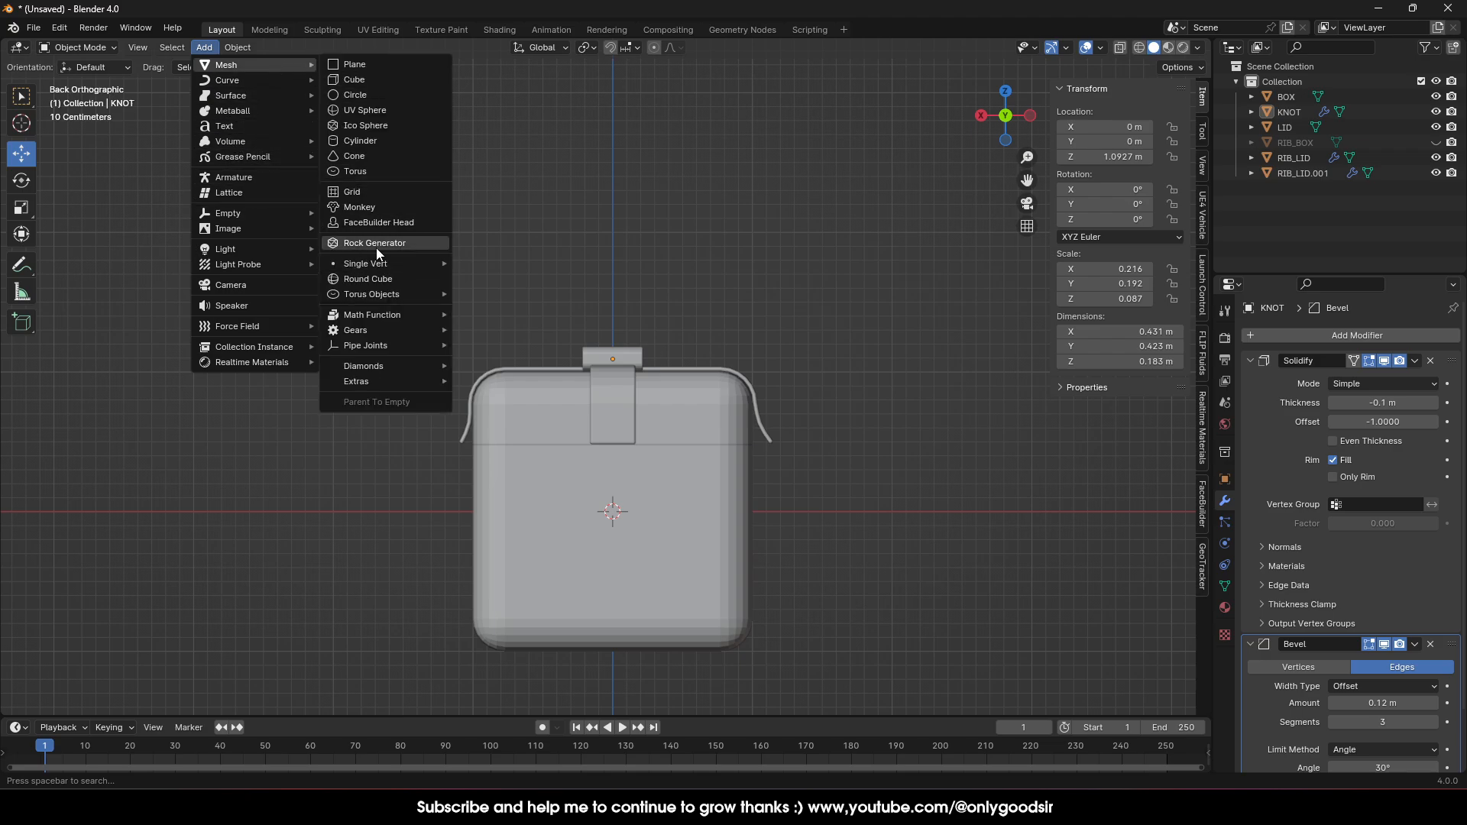
{"action": "mouse_move", "coordinate": [382, 263]}
{"action": "left_click", "coordinate": [474, 262]}
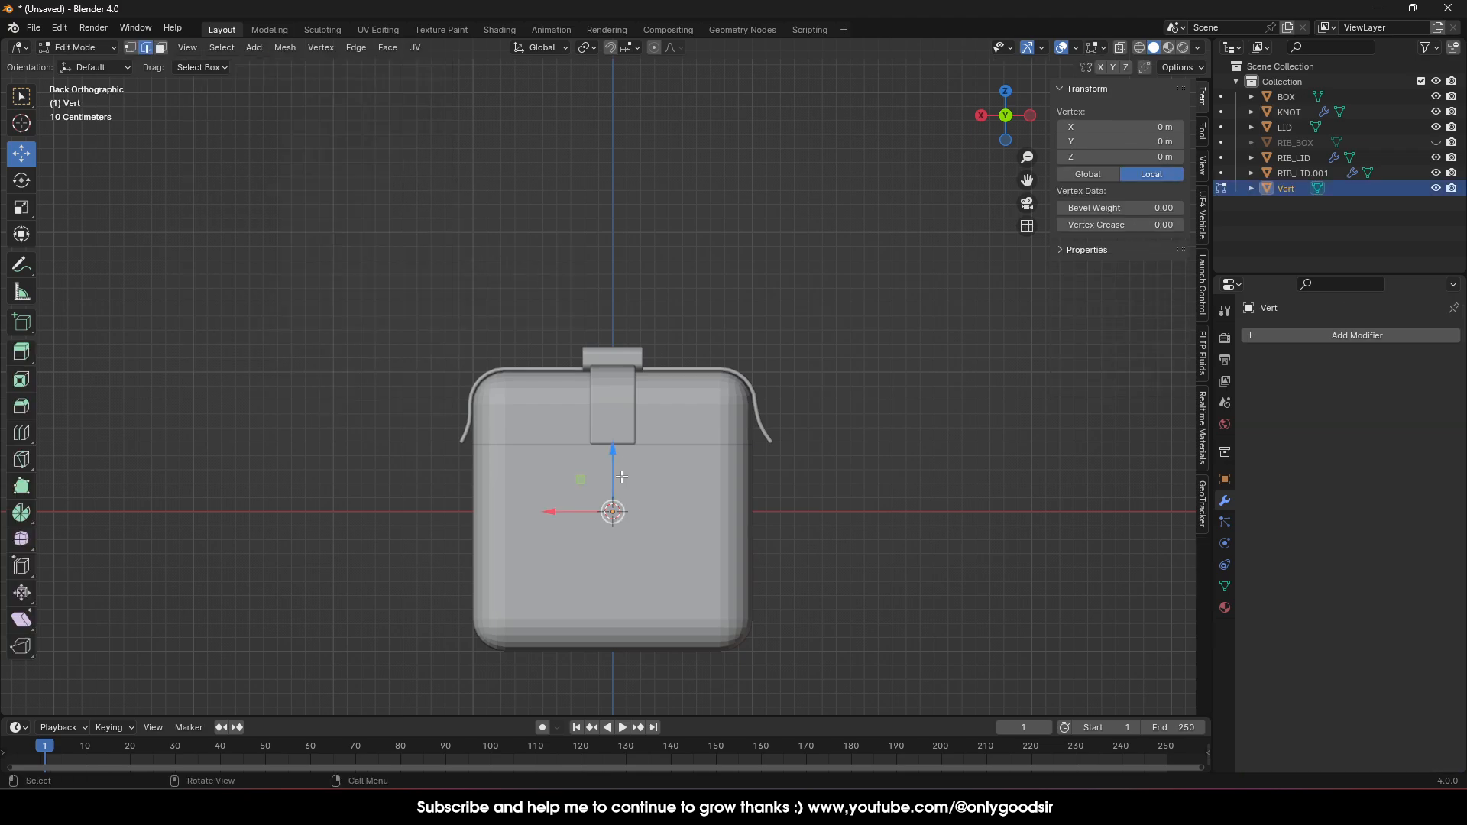
{"action": "key", "text": "g"}
{"action": "key", "text": "z"}
{"action": "left_click", "coordinate": [638, 298]}
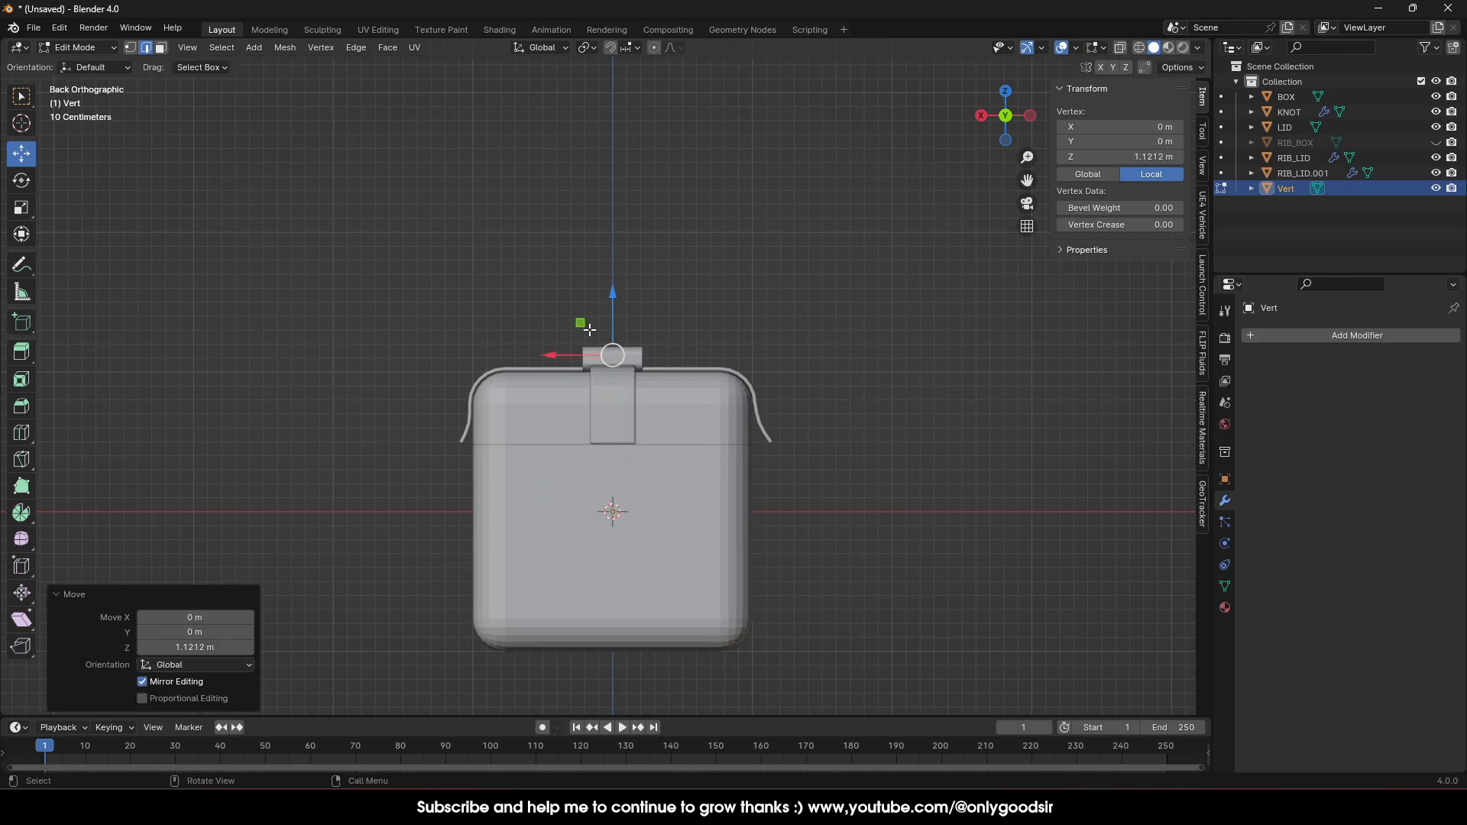
{"action": "left_click_drag", "start_coordinate": [552, 355], "coordinate": [586, 356]}
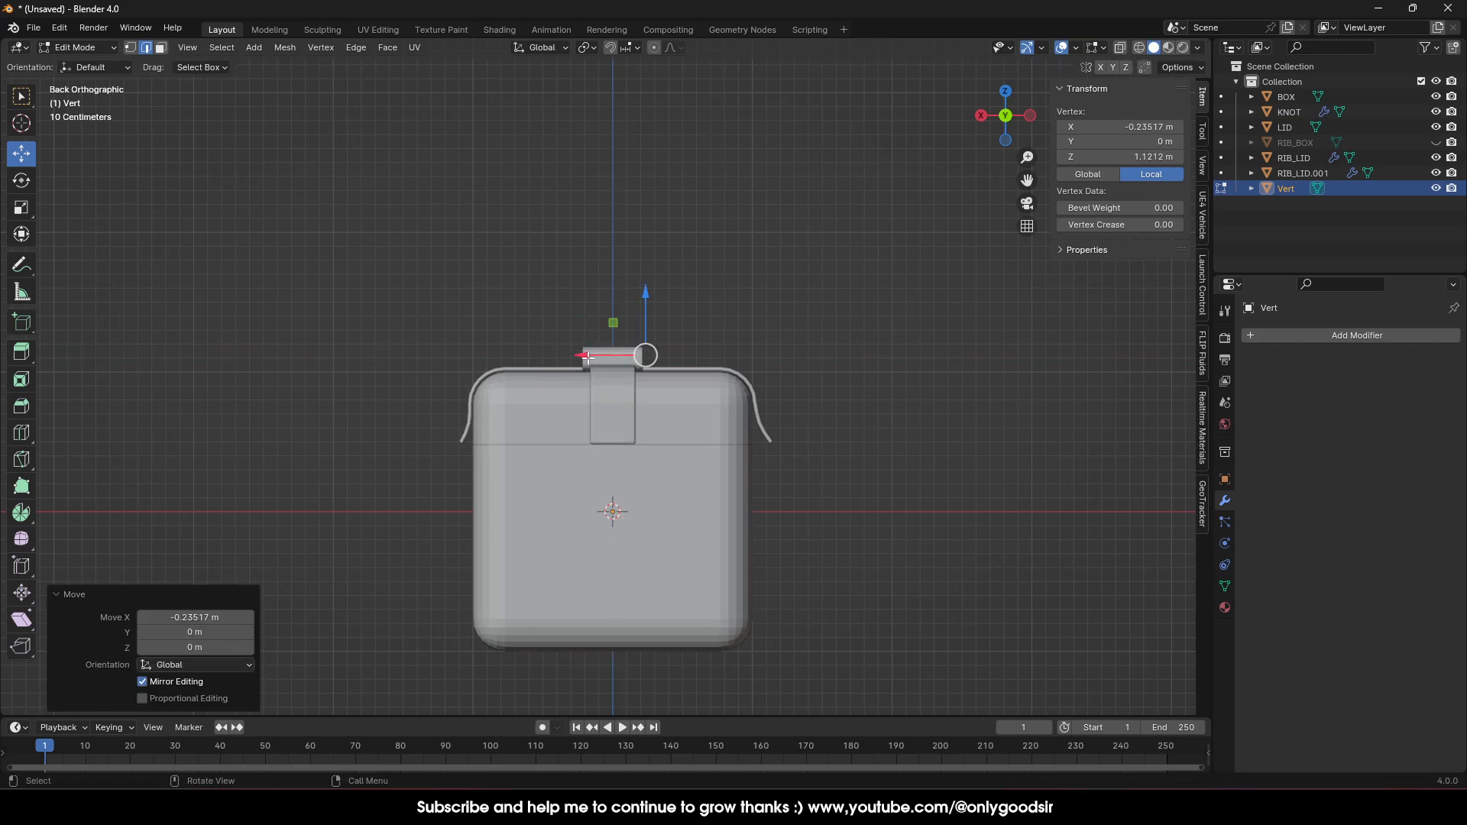
{"action": "left_click", "coordinate": [136, 47]}
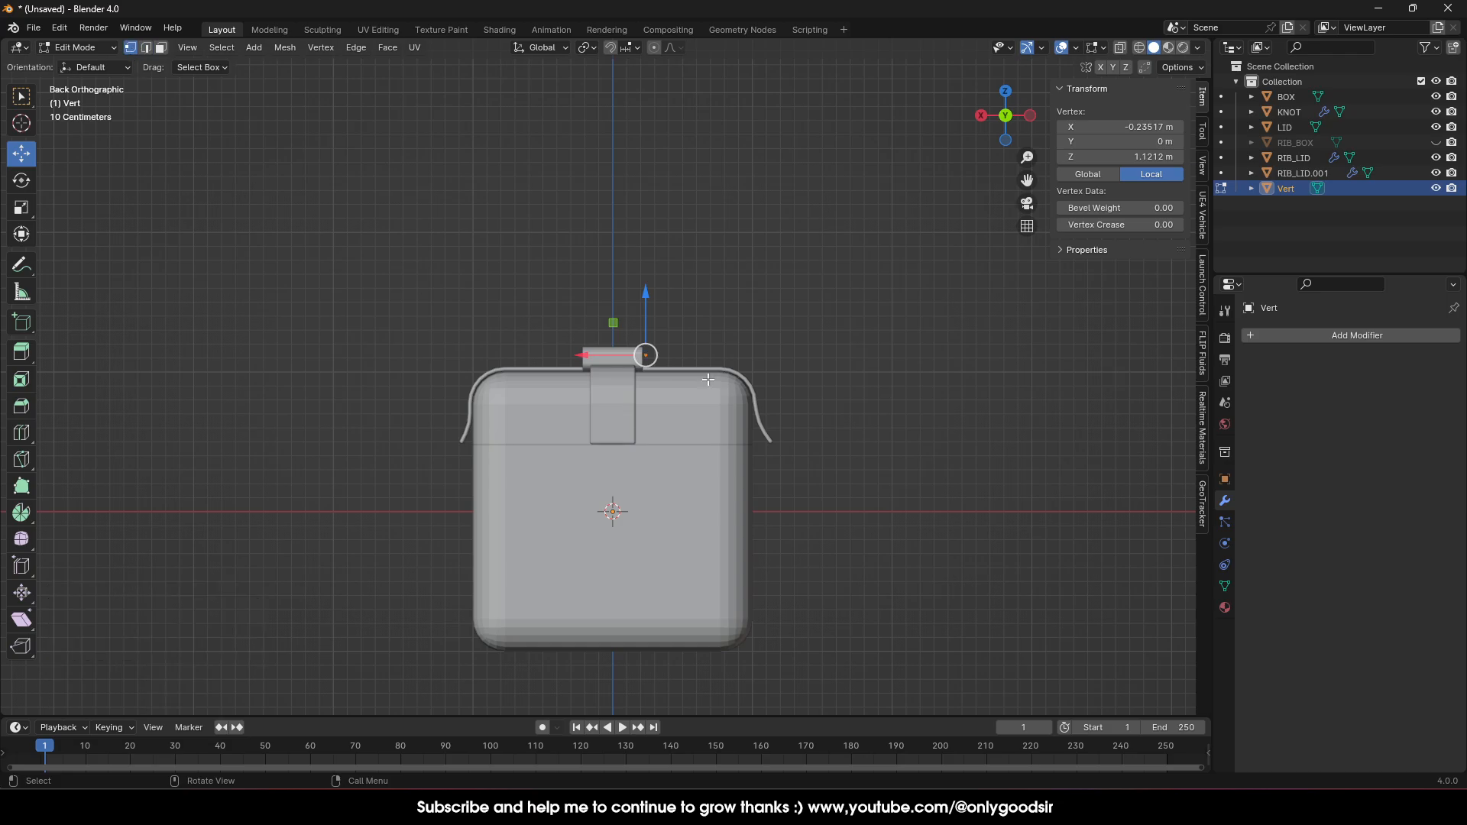
Reposition the vertex inside the knot and extrude it repeatedly into a rounded bow loop outline on the knot's -X side.
{"action": "left_click_drag", "start_coordinate": [610, 362], "coordinate": [678, 373]}
{"action": "left_click", "coordinate": [670, 370]}
{"action": "key", "text": "e"}
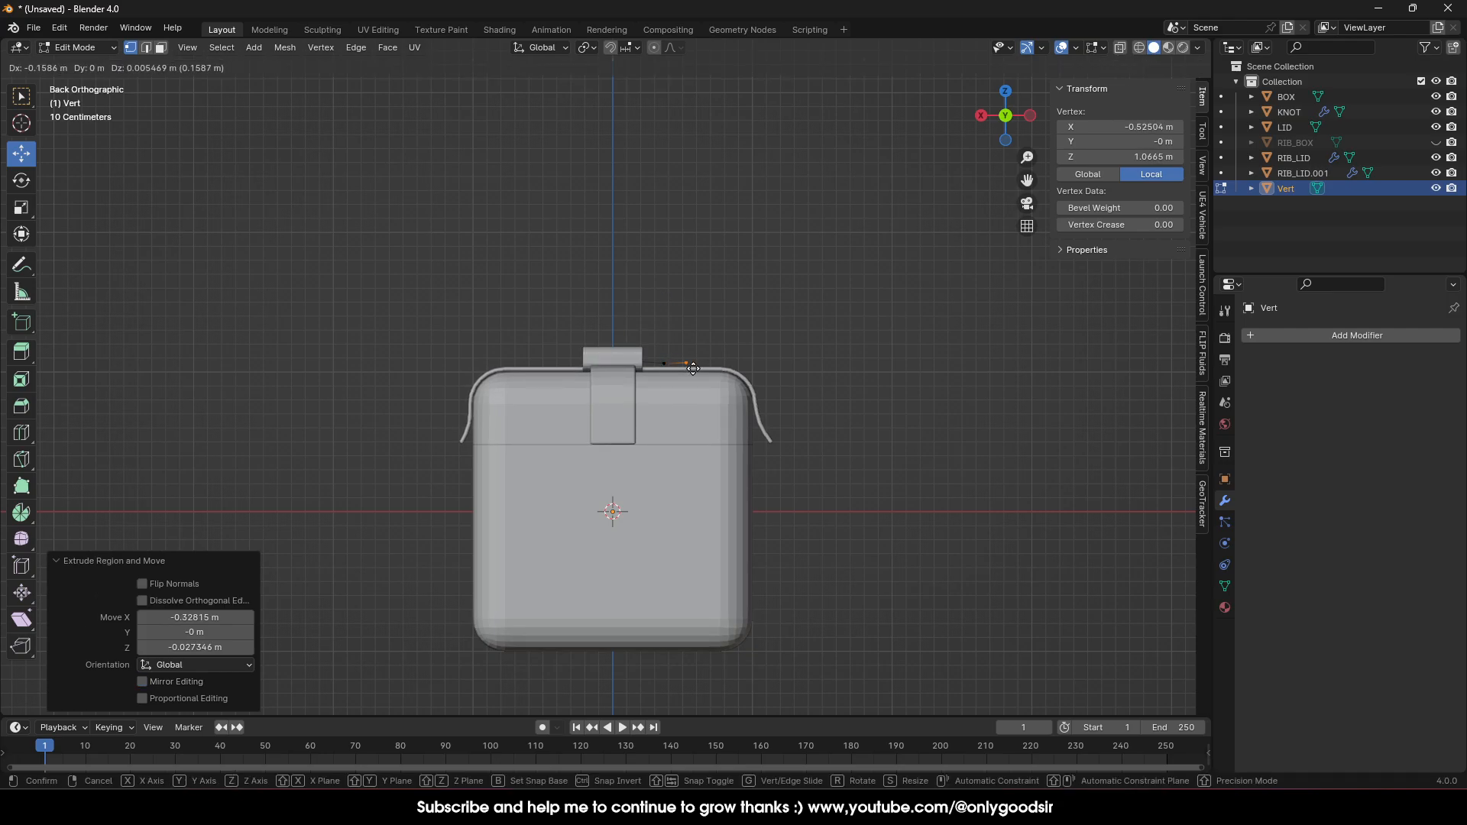
{"action": "left_click", "coordinate": [718, 365]}
{"action": "key", "text": "e"}
{"action": "left_click", "coordinate": [745, 338]}
{"action": "key", "text": "e"}
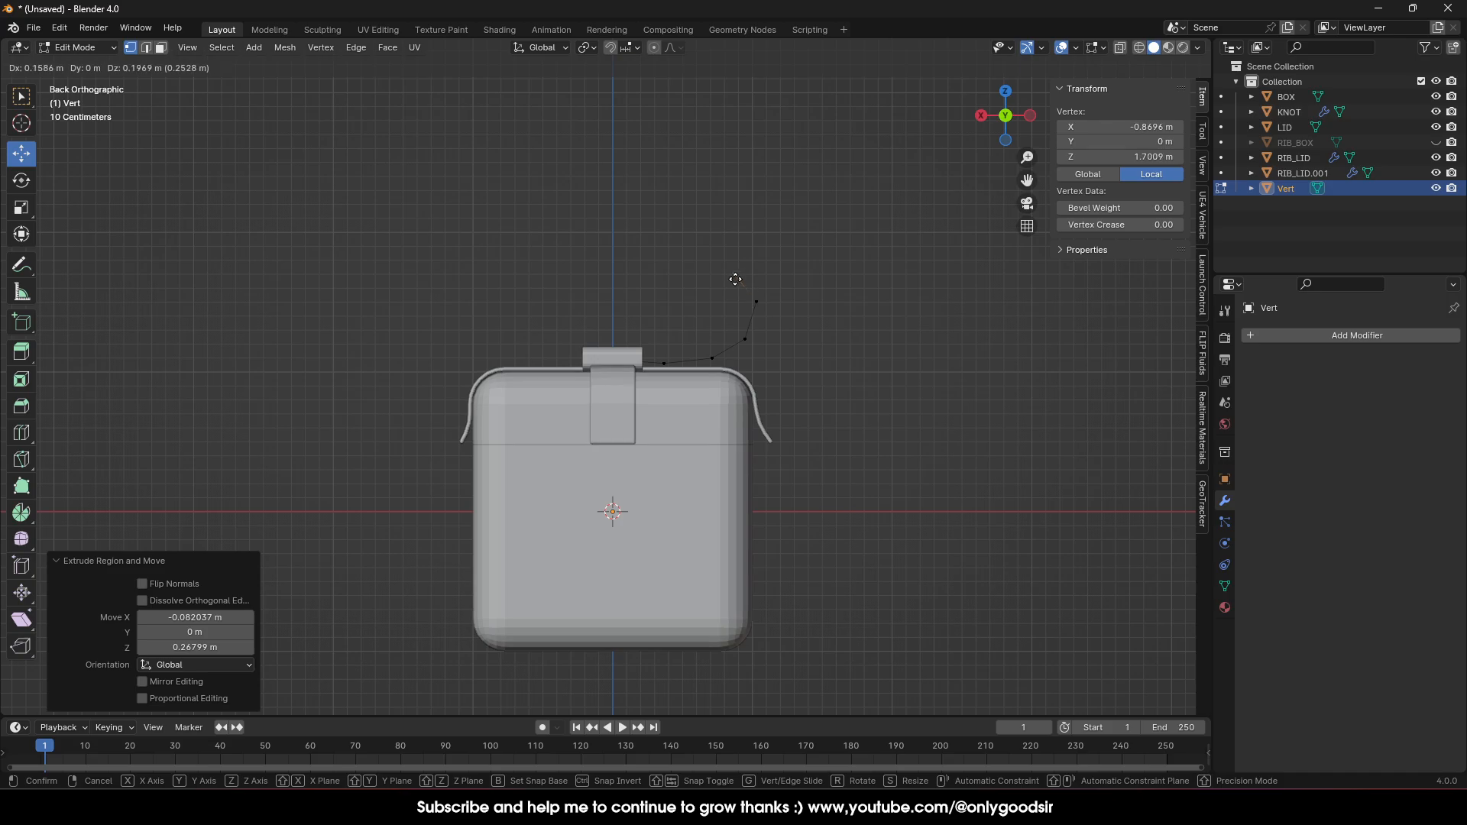
{"action": "left_click", "coordinate": [735, 279]}
{"action": "key", "text": "e"}
{"action": "left_click", "coordinate": [706, 286]}
{"action": "key", "text": "e"}
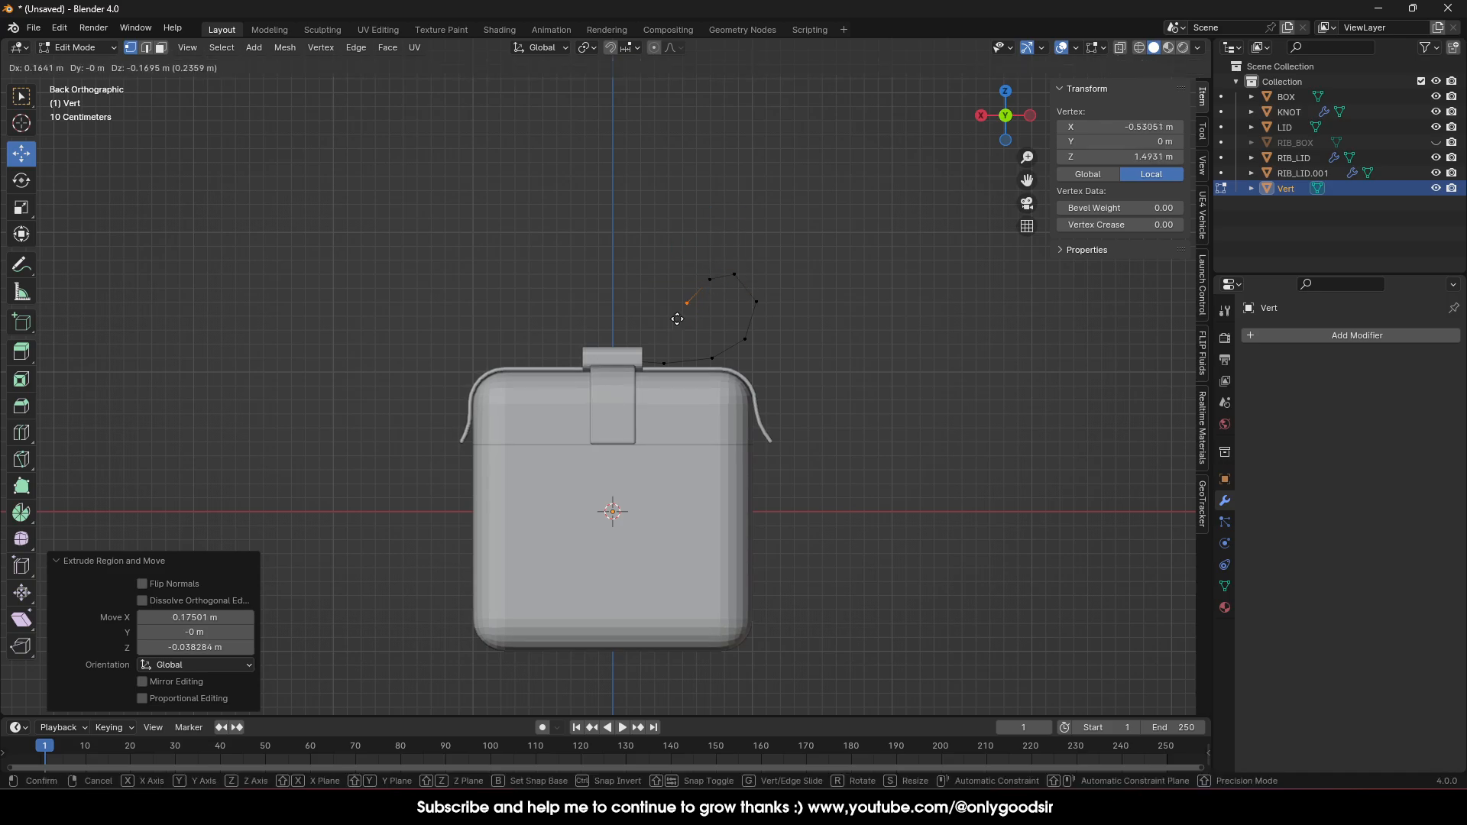
{"action": "left_click", "coordinate": [682, 319]}
{"action": "key", "text": "e"}
{"action": "left_click", "coordinate": [638, 382]}
{"action": "key", "text": "e"}
{"action": "left_click", "coordinate": [618, 389]}
Continue extruding vertices across the knot to outline the second bow loop on its +X side, ending back inside the knot.
{"action": "key", "text": "e"}
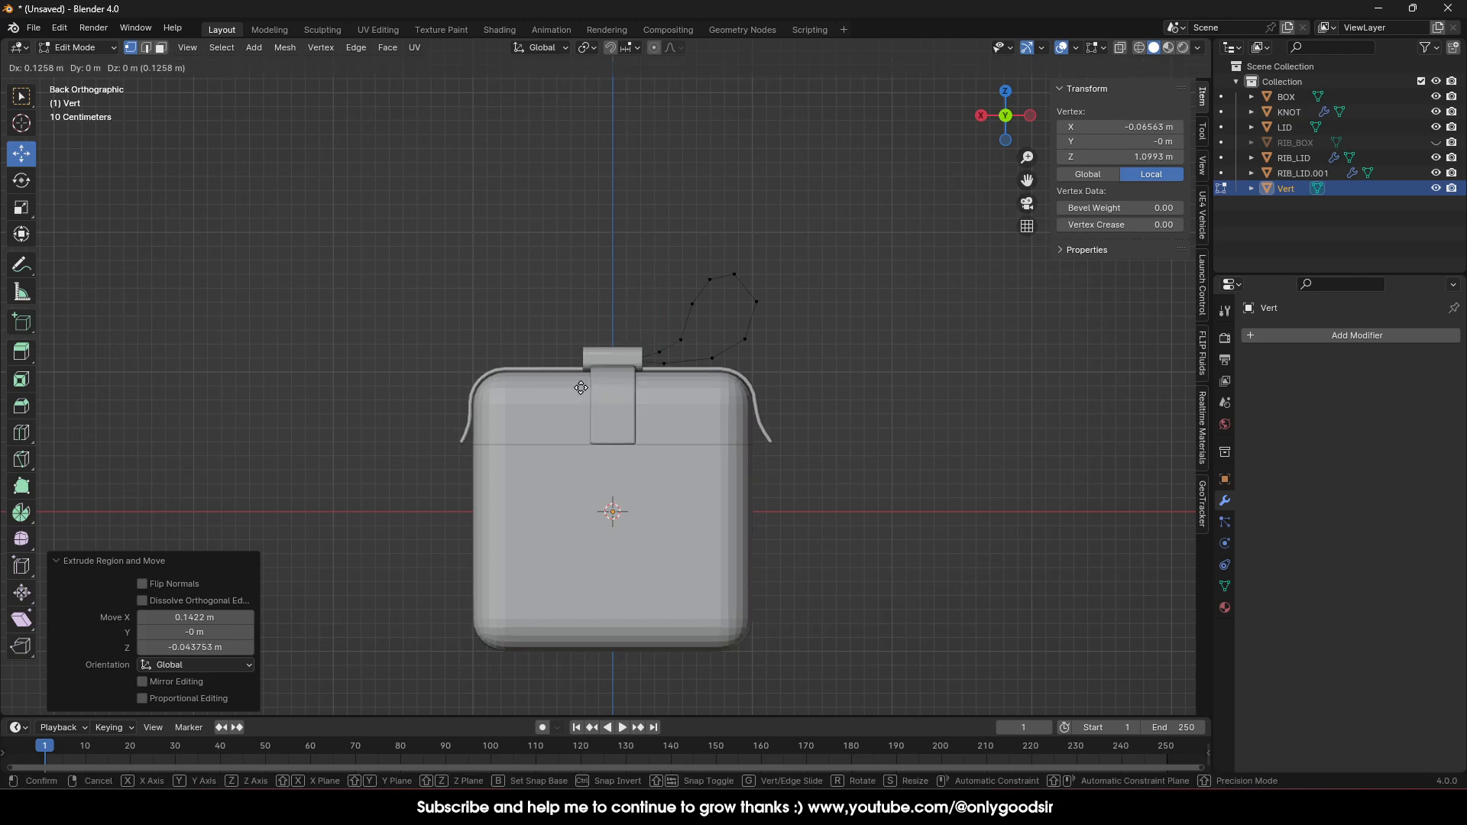
{"action": "left_click", "coordinate": [519, 362]}
{"action": "key", "text": "e"}
{"action": "left_click", "coordinate": [510, 334]}
{"action": "key", "text": "e"}
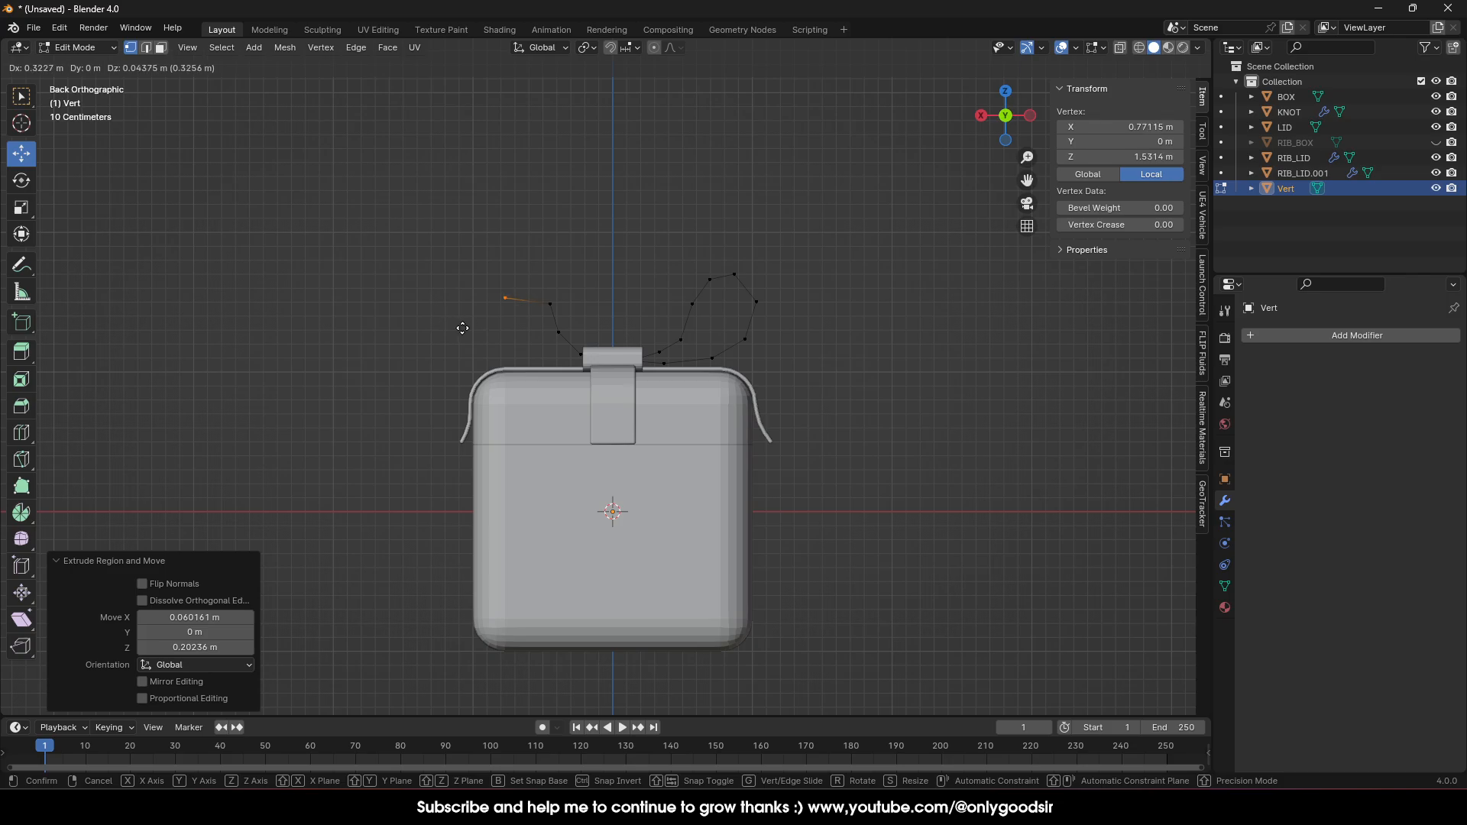
{"action": "left_click", "coordinate": [473, 325]}
{"action": "key", "text": "e"}
{"action": "left_click", "coordinate": [437, 355]}
{"action": "key", "text": "e"}
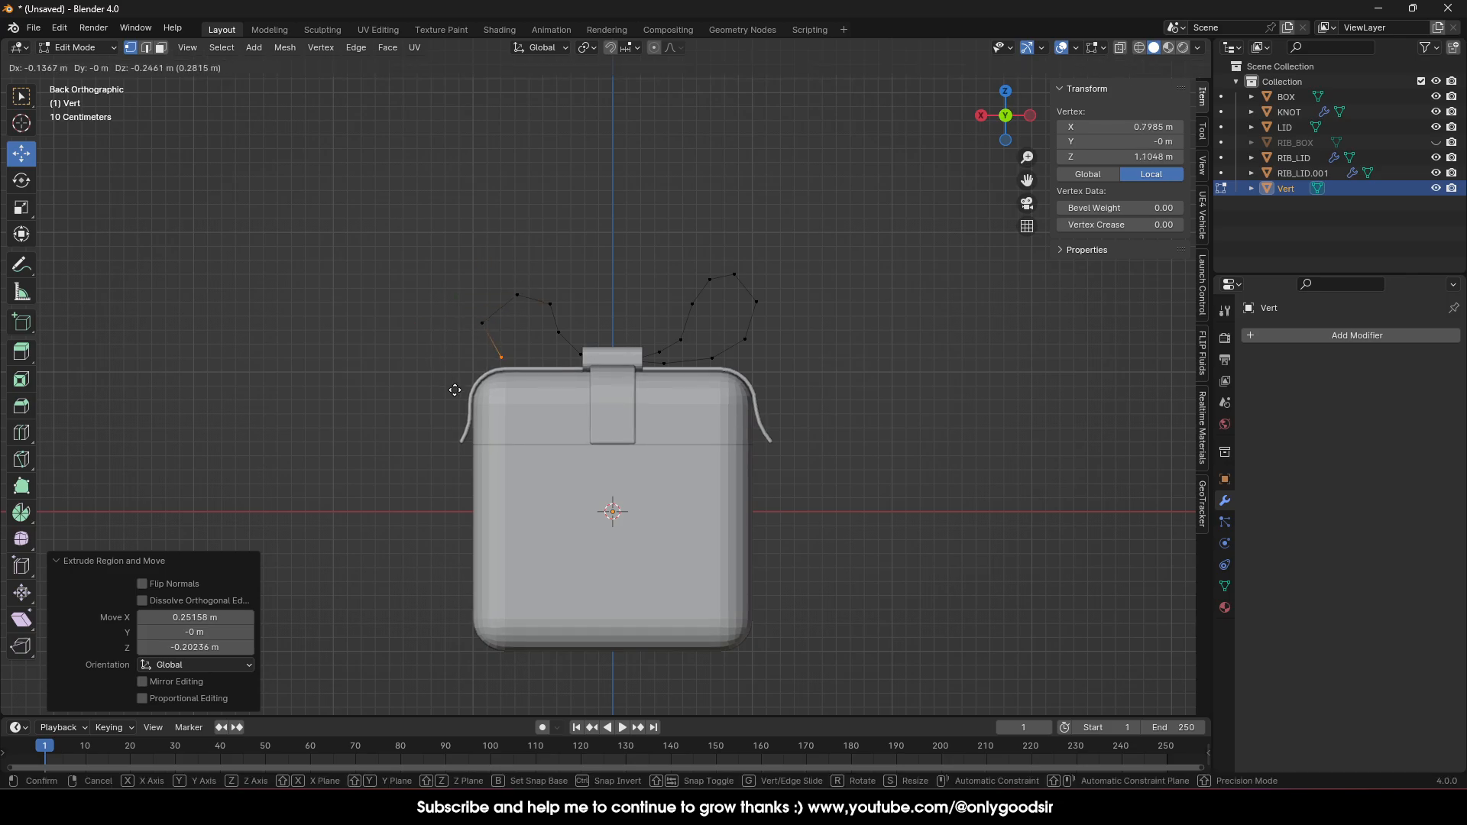
{"action": "left_click", "coordinate": [455, 390]}
{"action": "key", "text": "e"}
{"action": "left_click", "coordinate": [496, 396]}
{"action": "key", "text": "e"}
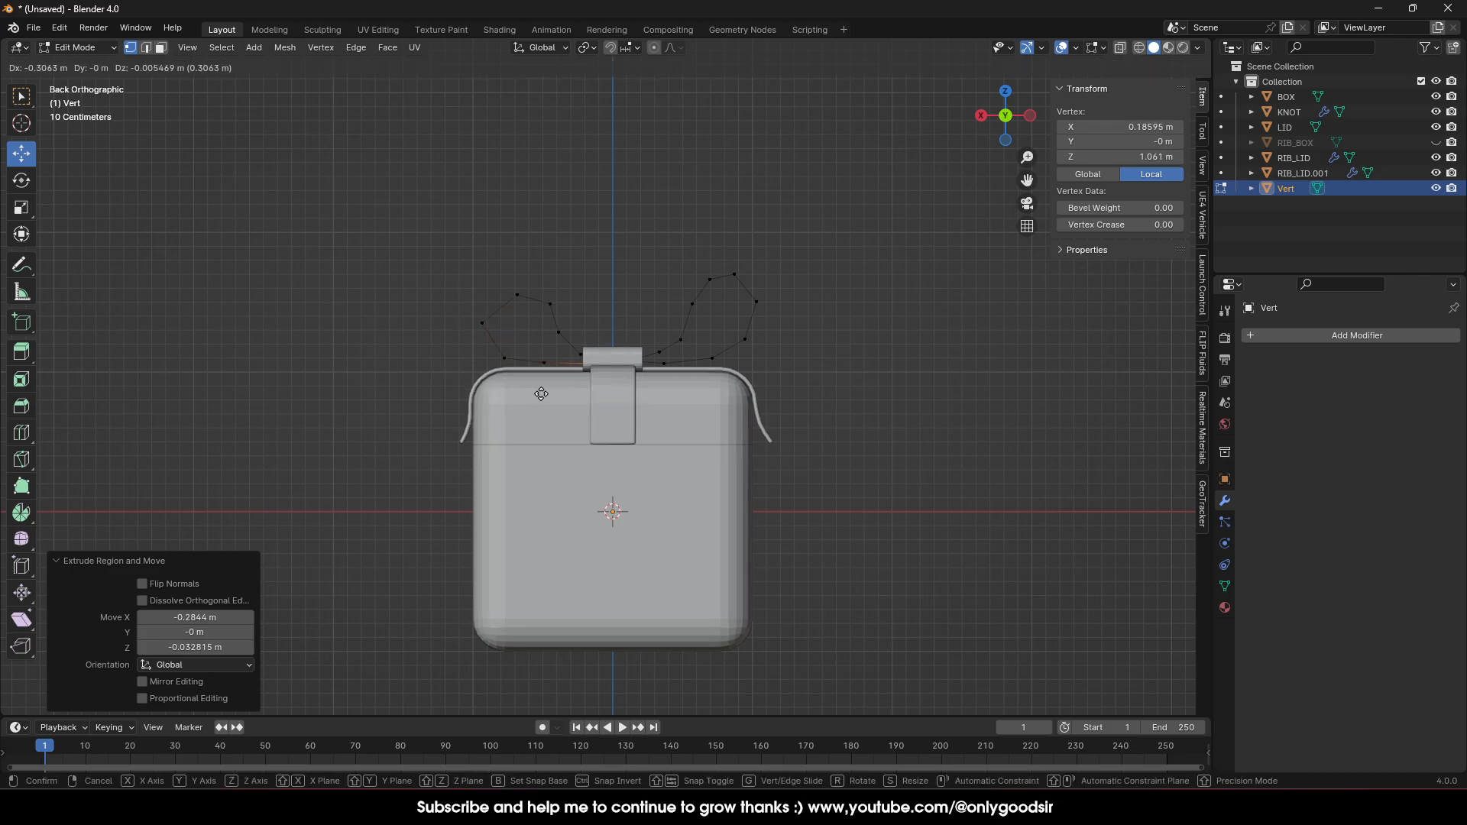
{"action": "left_click", "coordinate": [550, 398]}
Turn on X-ray and, in the back view, move the bow outline's two open end vertices close together inside the knot.
{"action": "scroll", "coordinate": [606, 378], "scroll_direction": "up", "scroll_amount": 4}
{"action": "middle_click_drag", "start_coordinate": [581, 362], "coordinate": [601, 369]}
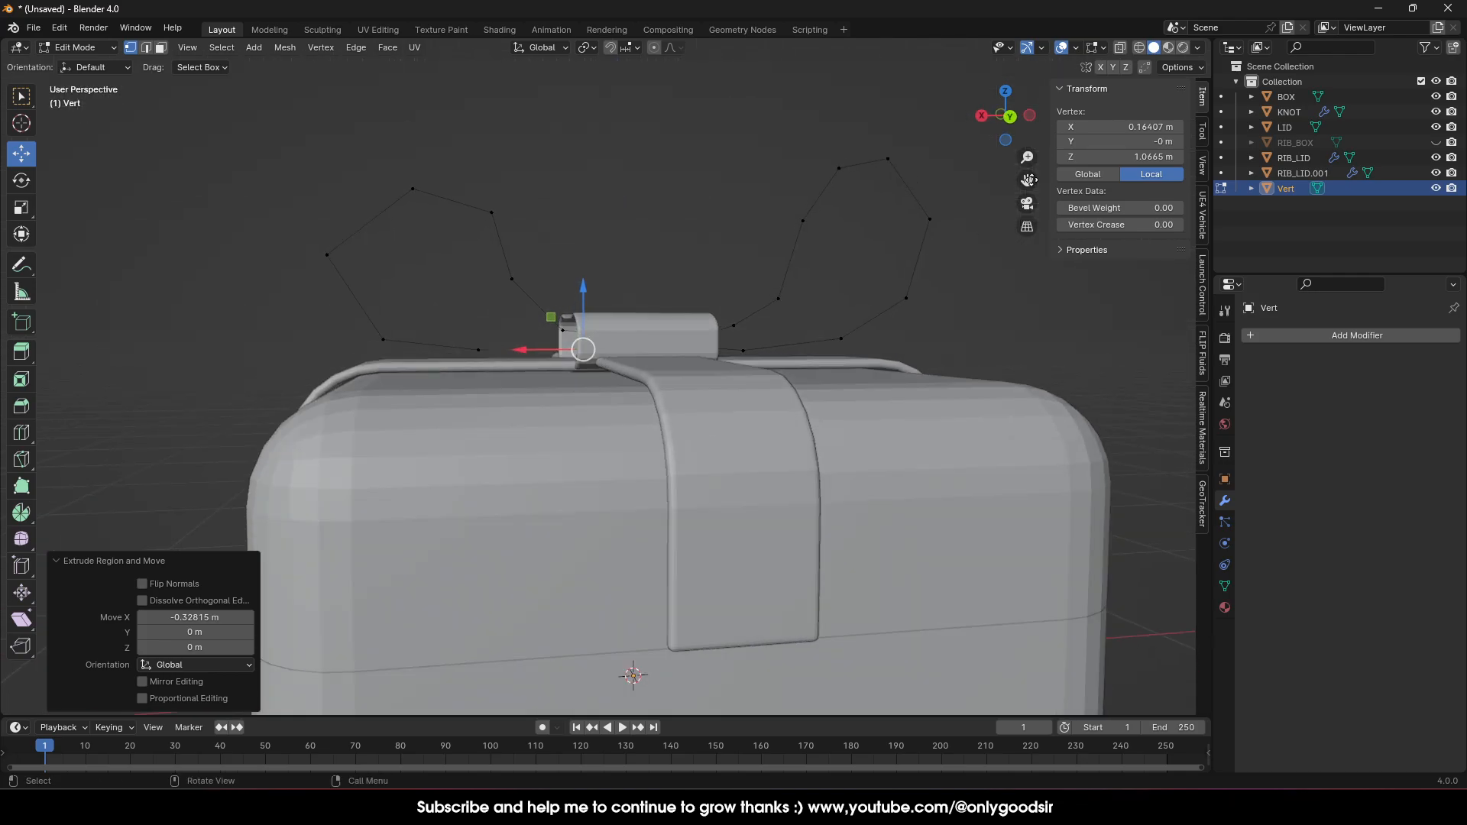
{"action": "left_click", "coordinate": [1120, 48]}
{"action": "scroll", "coordinate": [675, 350], "scroll_direction": "up", "scroll_amount": 3}
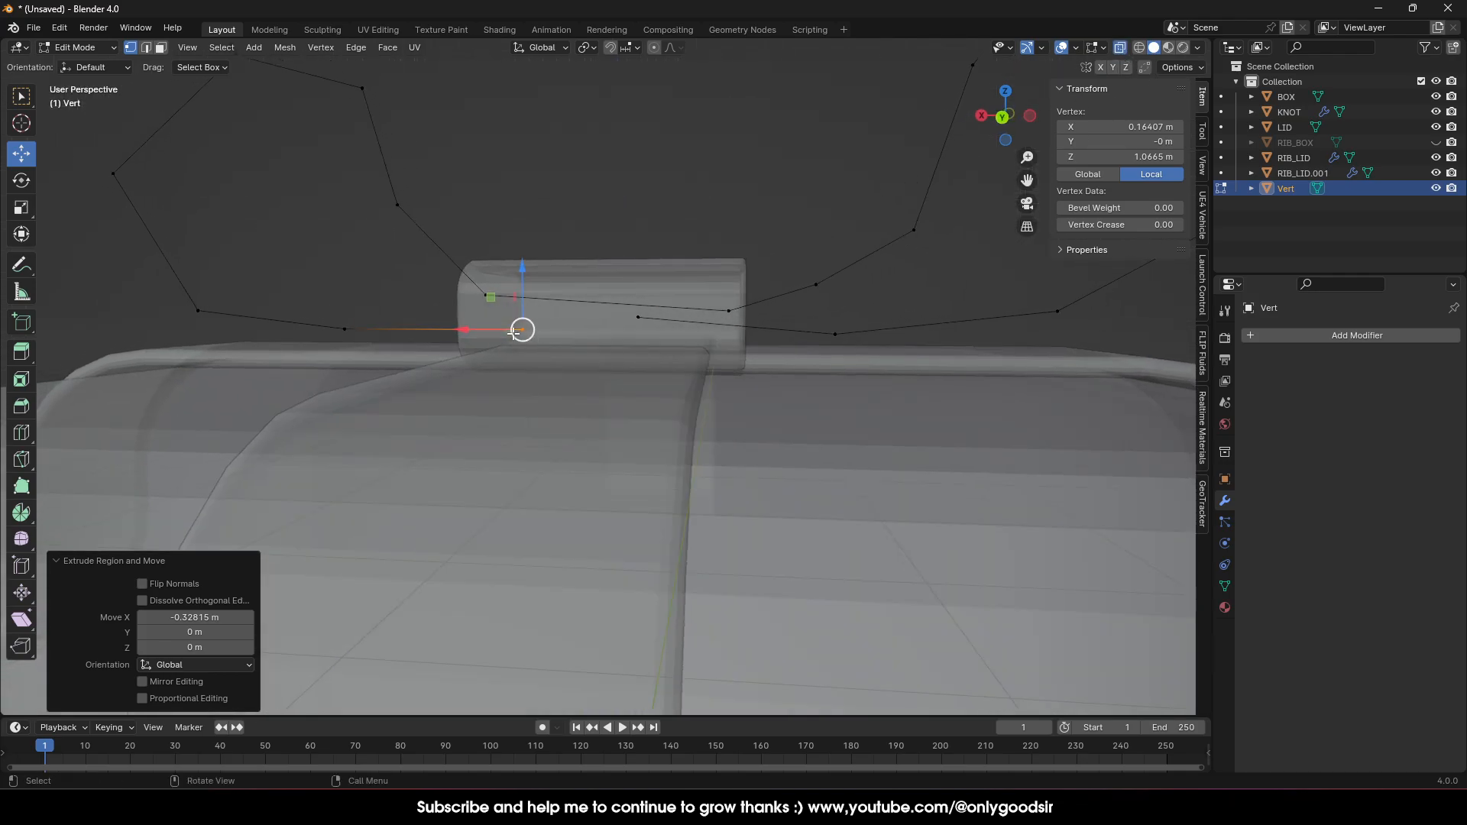
{"action": "left_click", "coordinate": [1004, 121]}
{"action": "scroll", "coordinate": [535, 310], "scroll_direction": "up", "scroll_amount": 3}
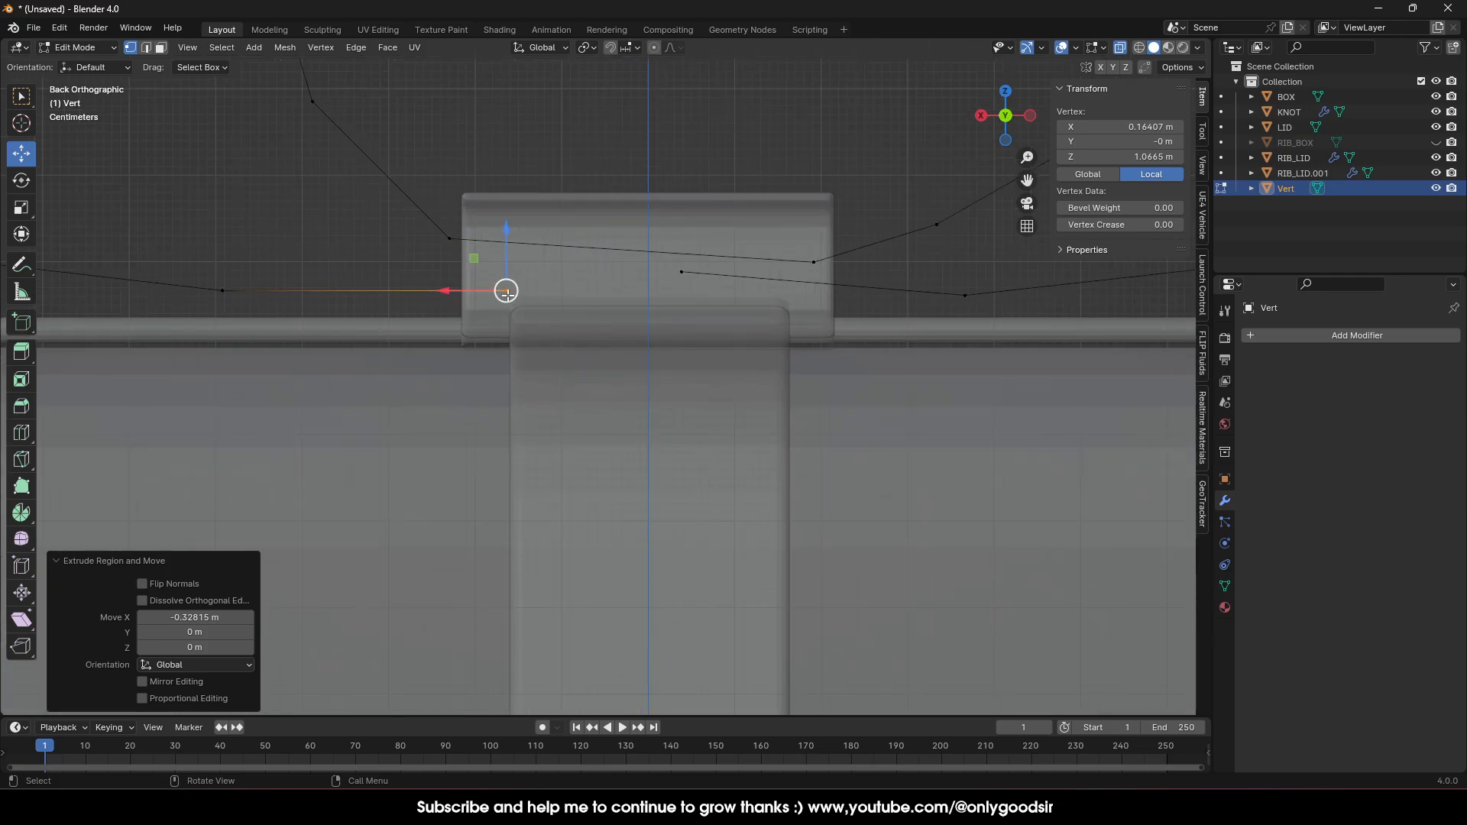
{"action": "key", "text": "g"}
{"action": "left_click", "coordinate": [638, 285]}
{"action": "left_click", "coordinate": [681, 272]}
{"action": "key", "text": "g"}
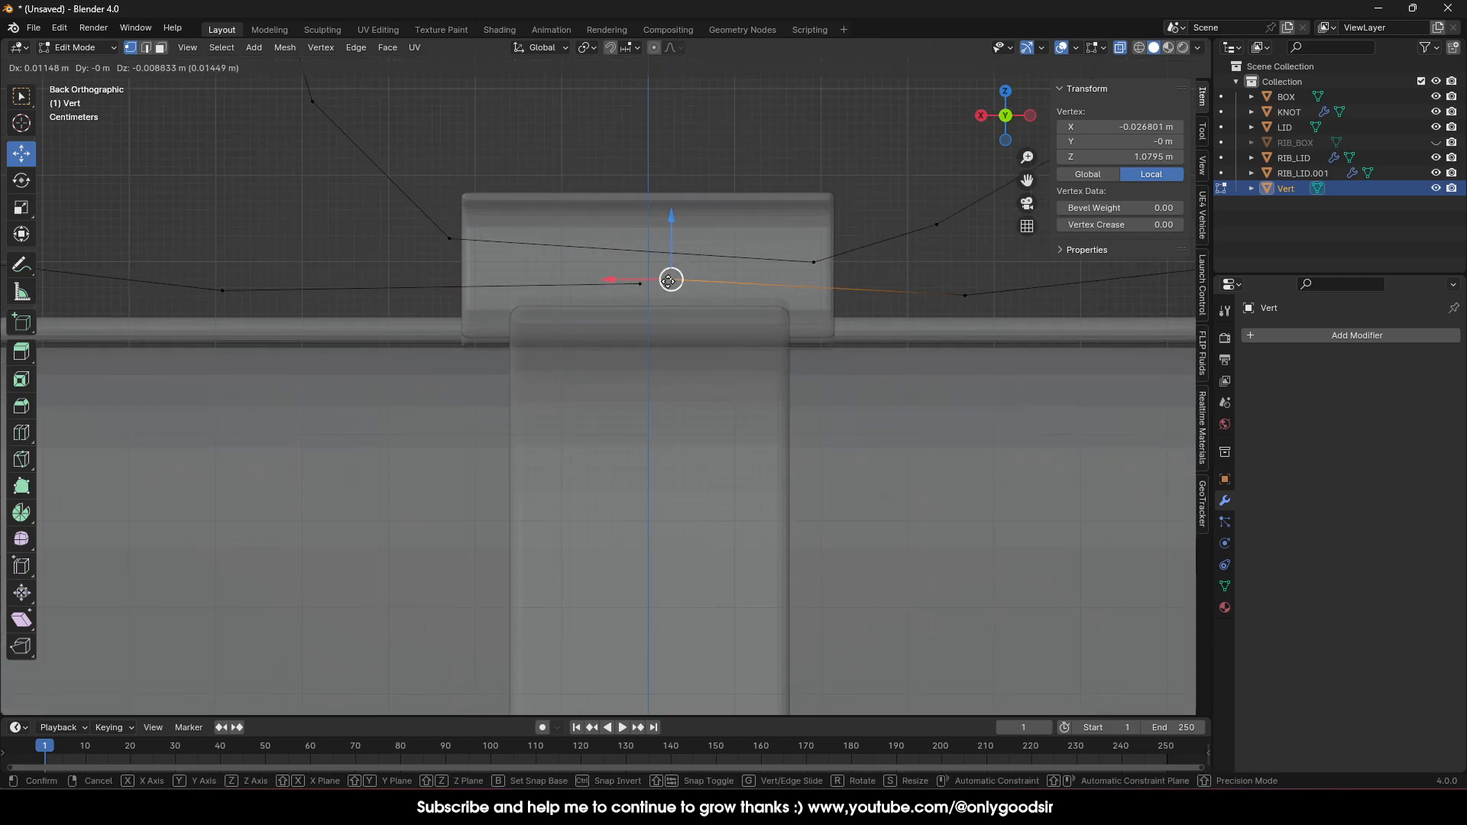
{"action": "left_click", "coordinate": [658, 288]}
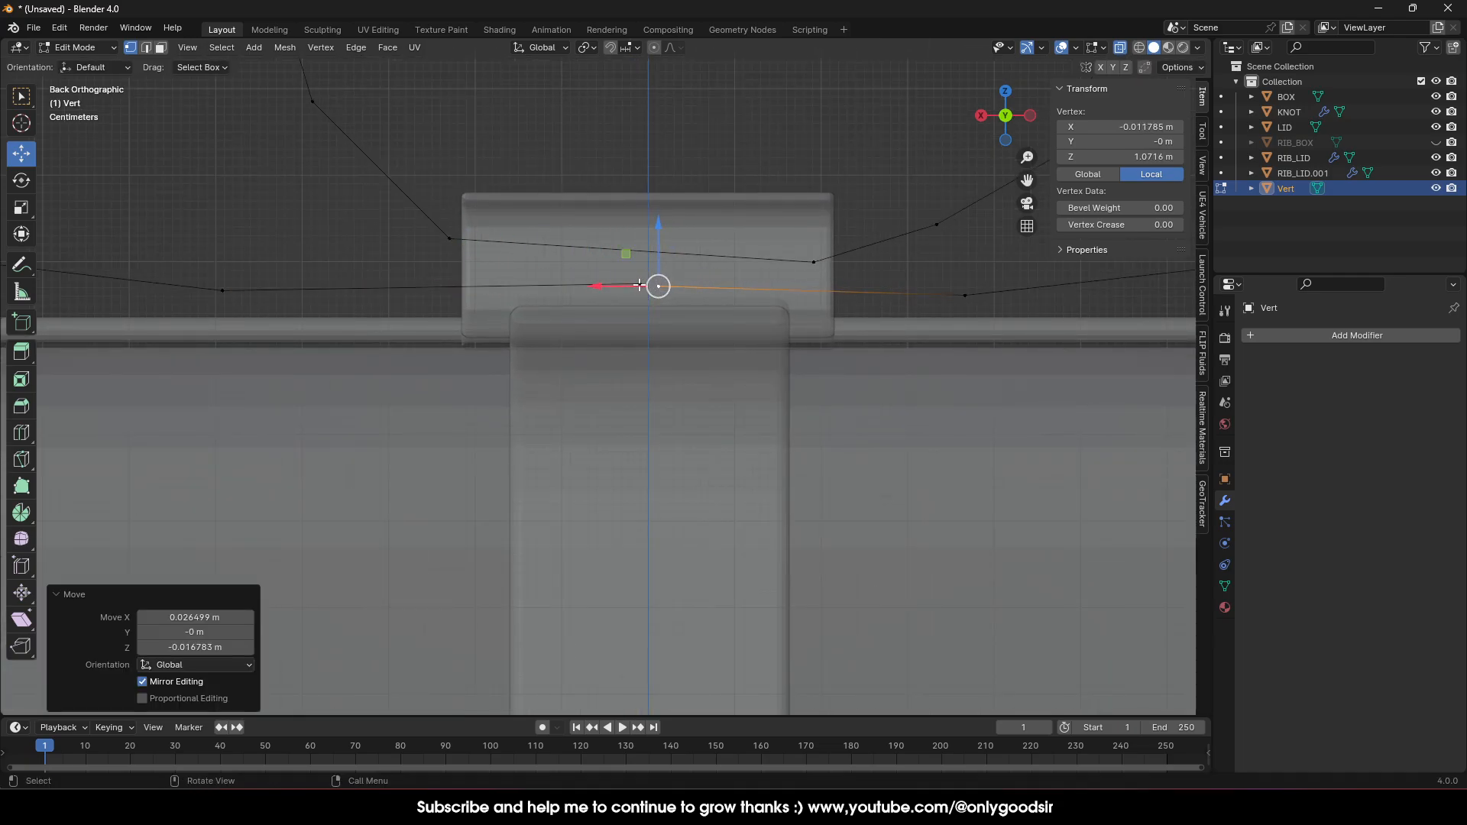
Merge the bow outline's two end vertices at their center to close the outline, and leave Edit Mode.
{"action": "left_click", "coordinate": [639, 286], "text": "shift"}
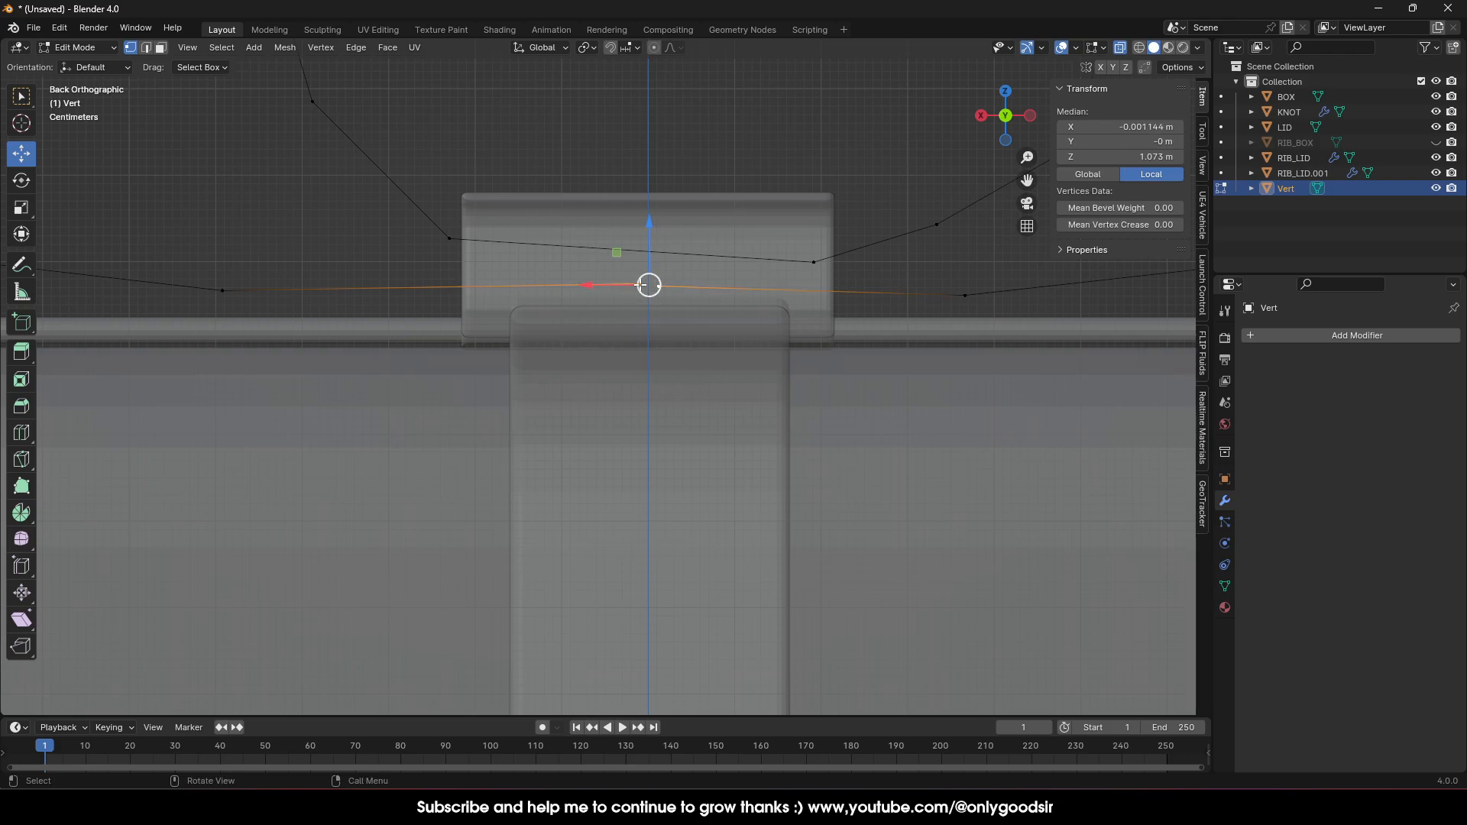
{"action": "right_click", "coordinate": [642, 286]}
{"action": "mouse_move", "coordinate": [607, 560]}
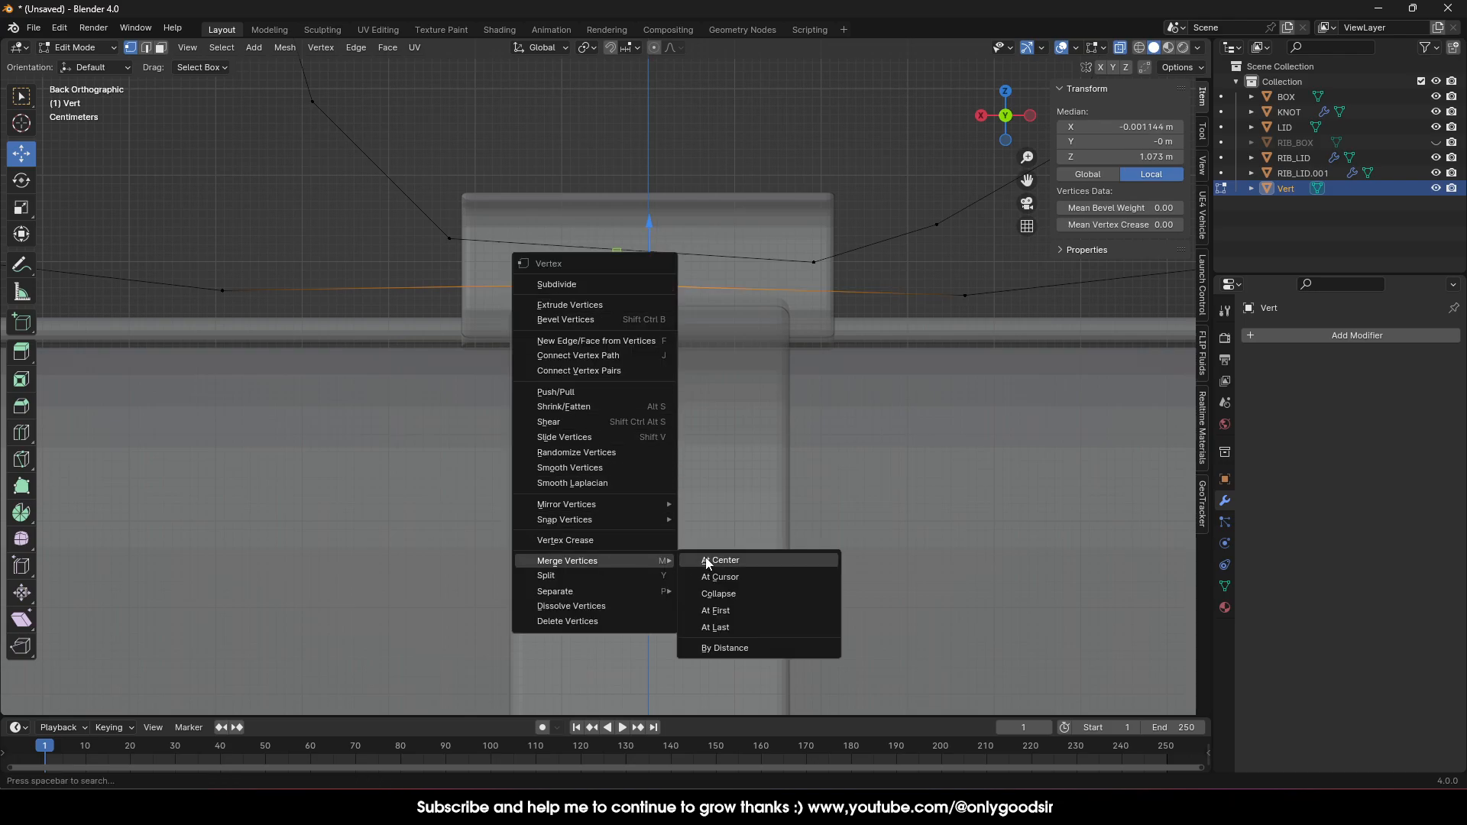
{"action": "left_click", "coordinate": [707, 561]}
{"action": "scroll", "coordinate": [711, 507], "scroll_direction": "down", "scroll_amount": 5}
{"action": "key", "text": "Tab"}
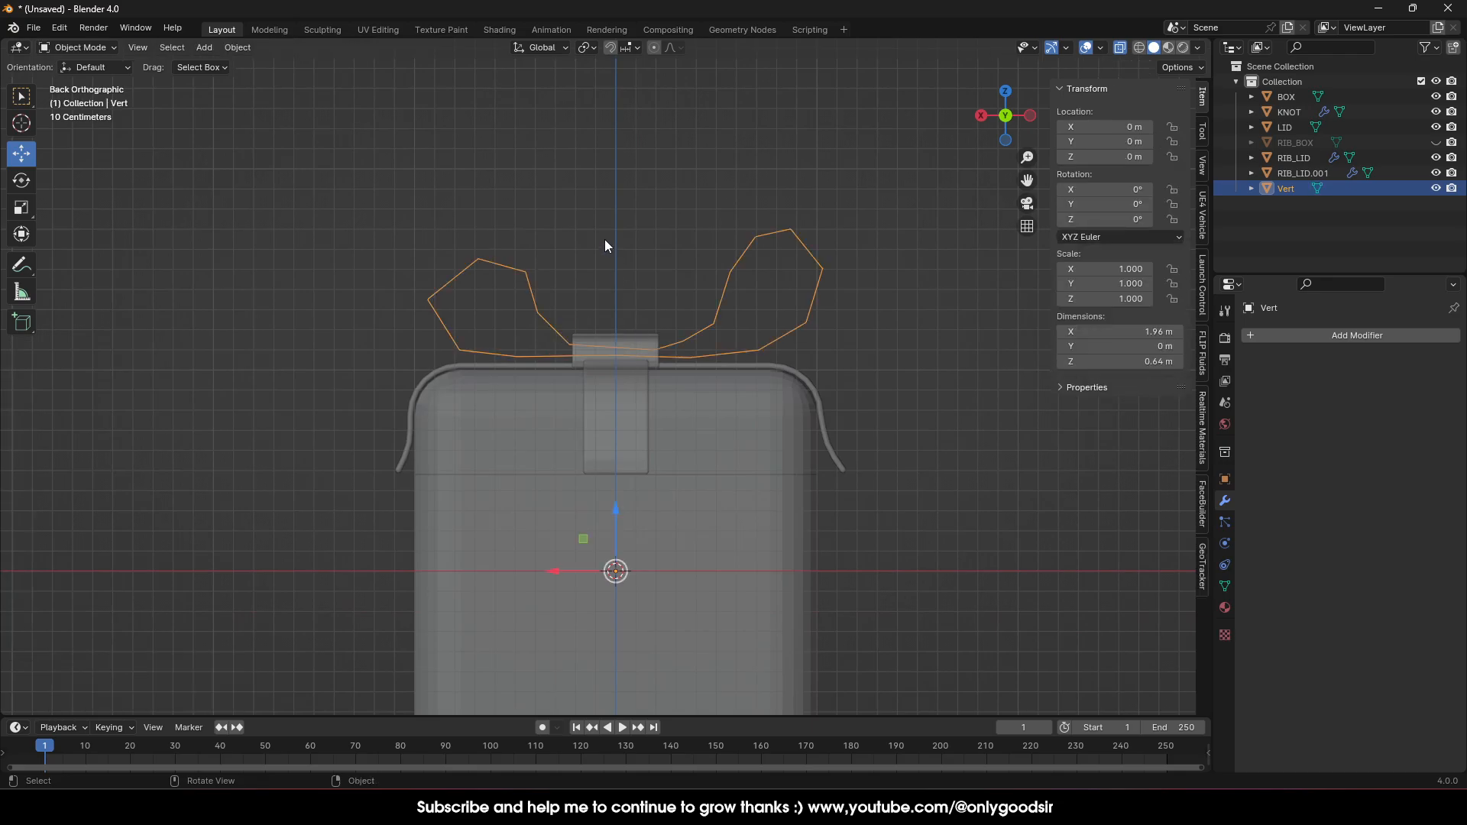
Extrude all edges of the bow outline about 0.31 m along Y to form a ribbon strip.
{"action": "middle_click_drag", "start_coordinate": [605, 245], "coordinate": [748, 300]}
{"action": "key", "text": "Tab"}
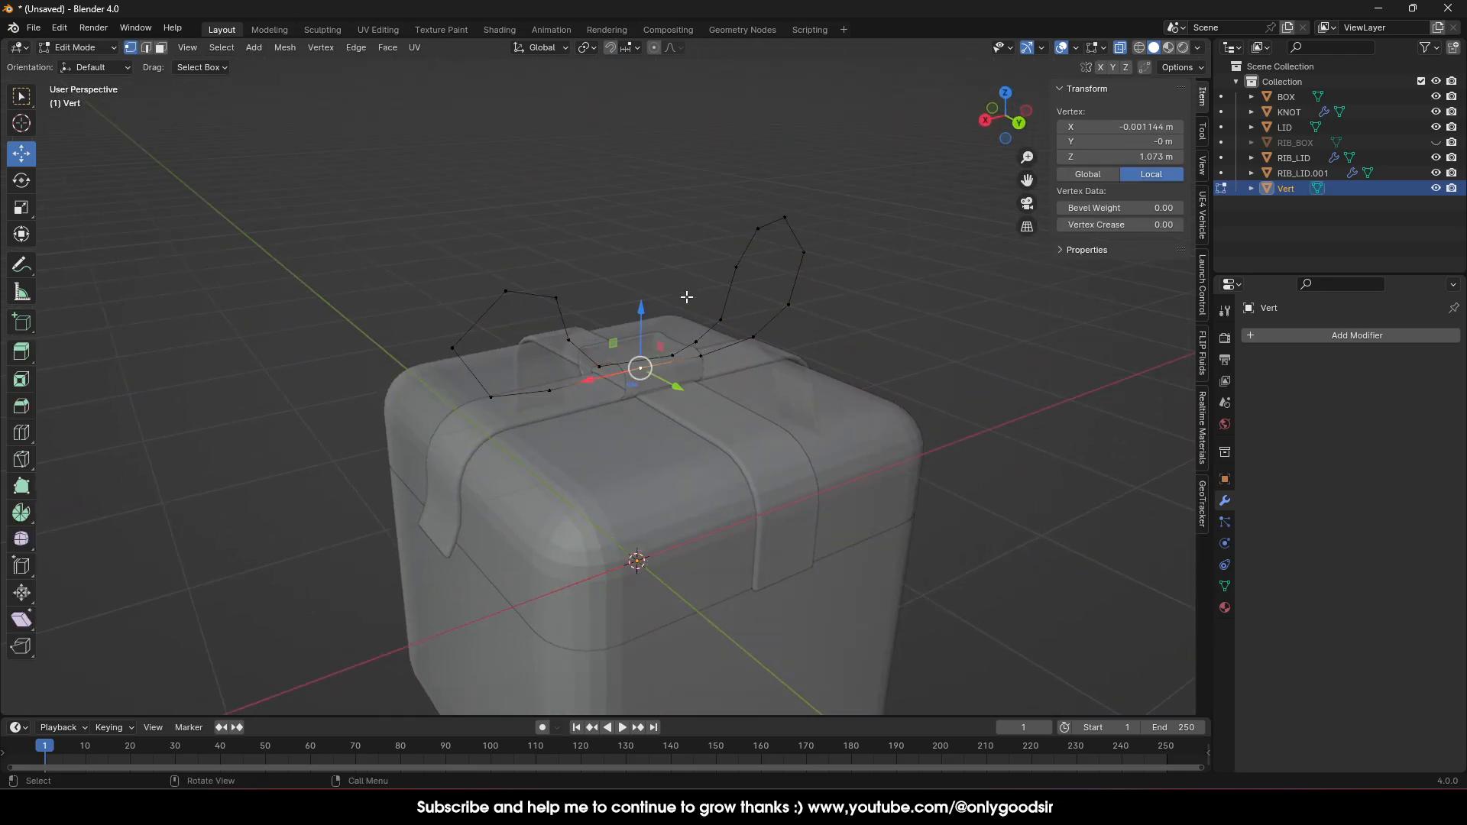
{"action": "left_click", "coordinate": [146, 47]}
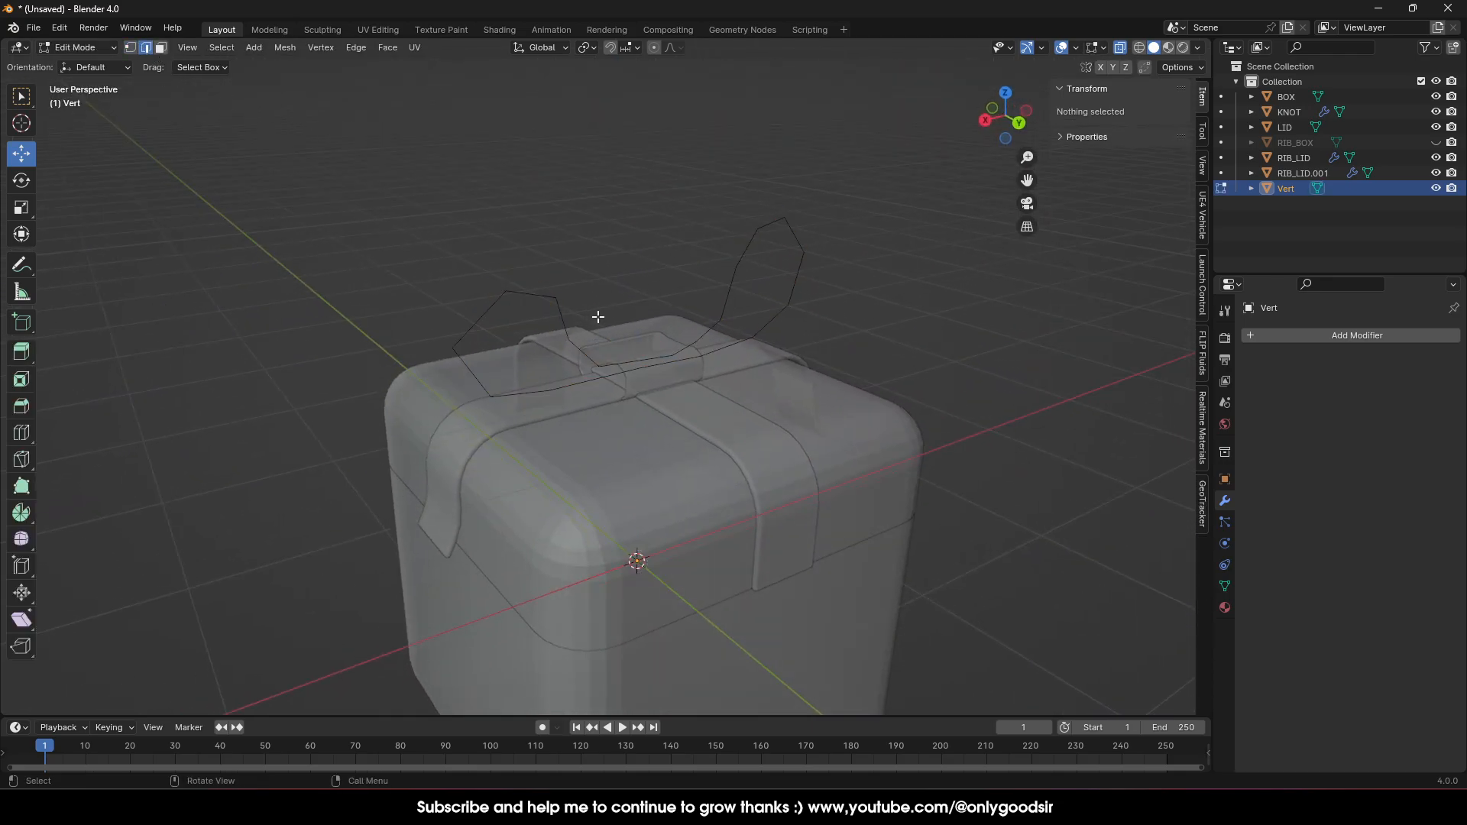
{"action": "key", "text": "a"}
{"action": "middle_click_drag", "start_coordinate": [655, 317], "coordinate": [661, 317]}
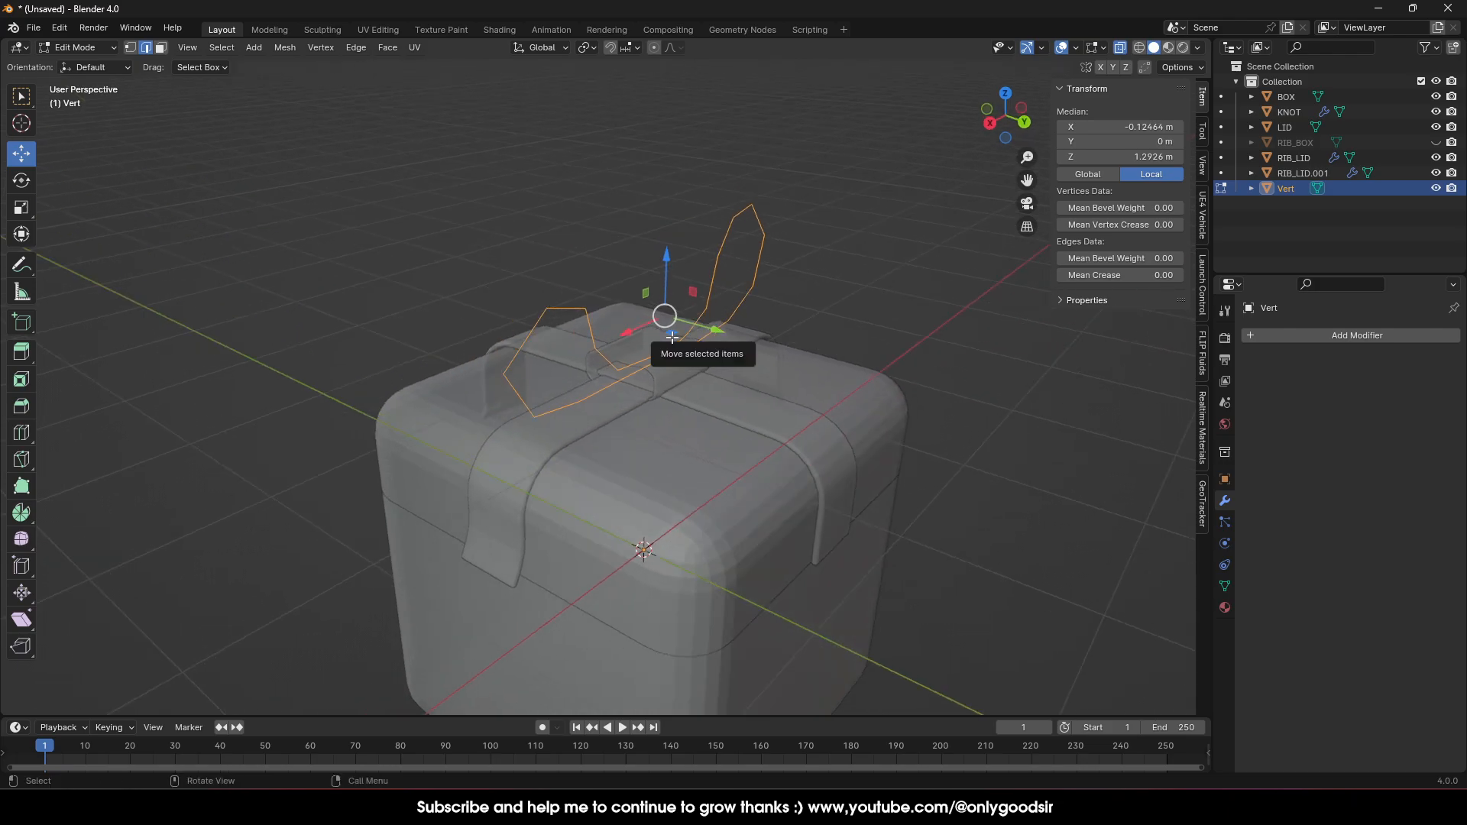
{"action": "key", "text": "e"}
{"action": "right_click", "coordinate": [713, 335]}
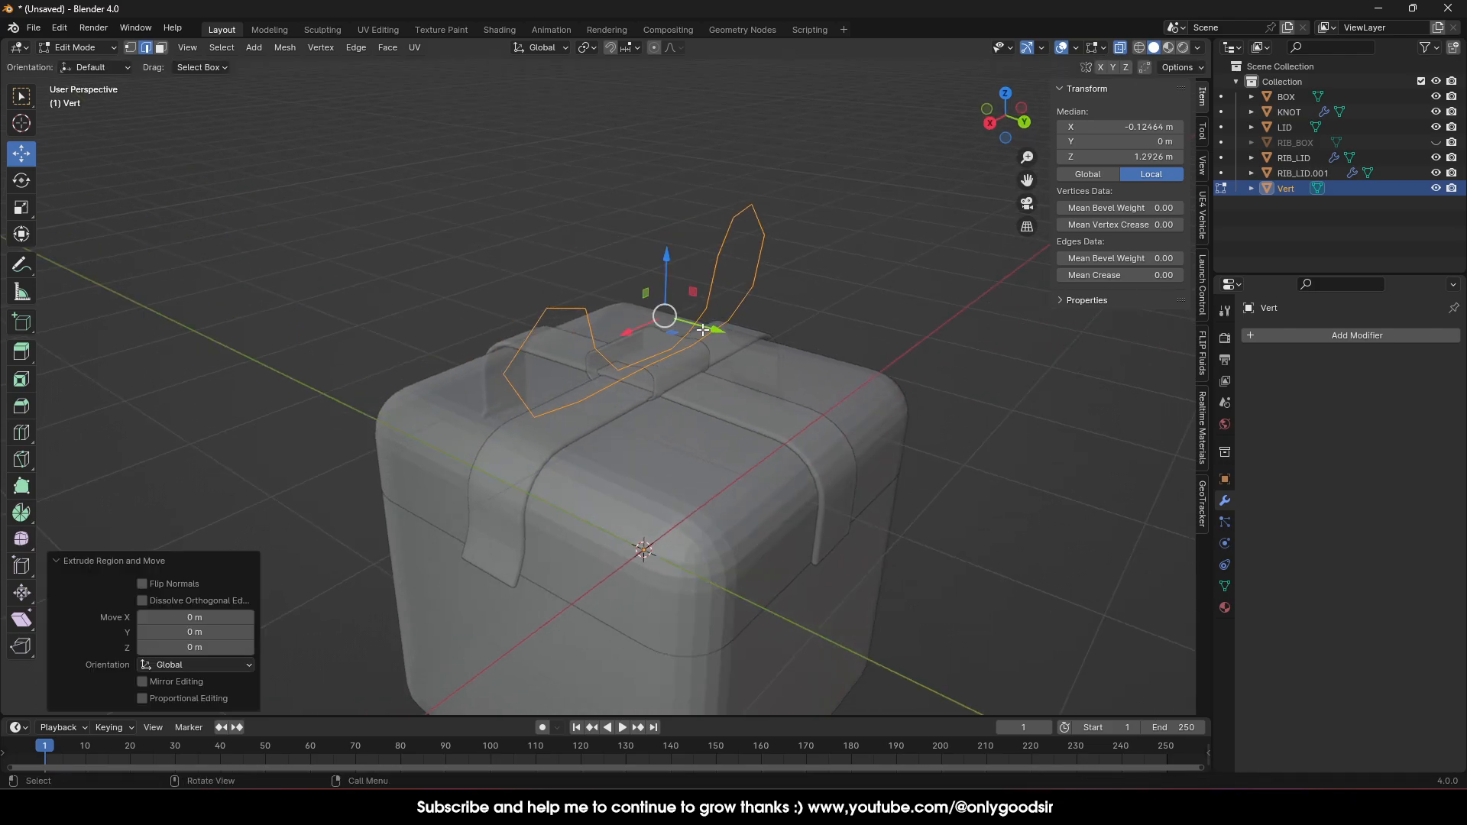
{"action": "left_click_drag", "start_coordinate": [702, 330], "coordinate": [763, 351]}
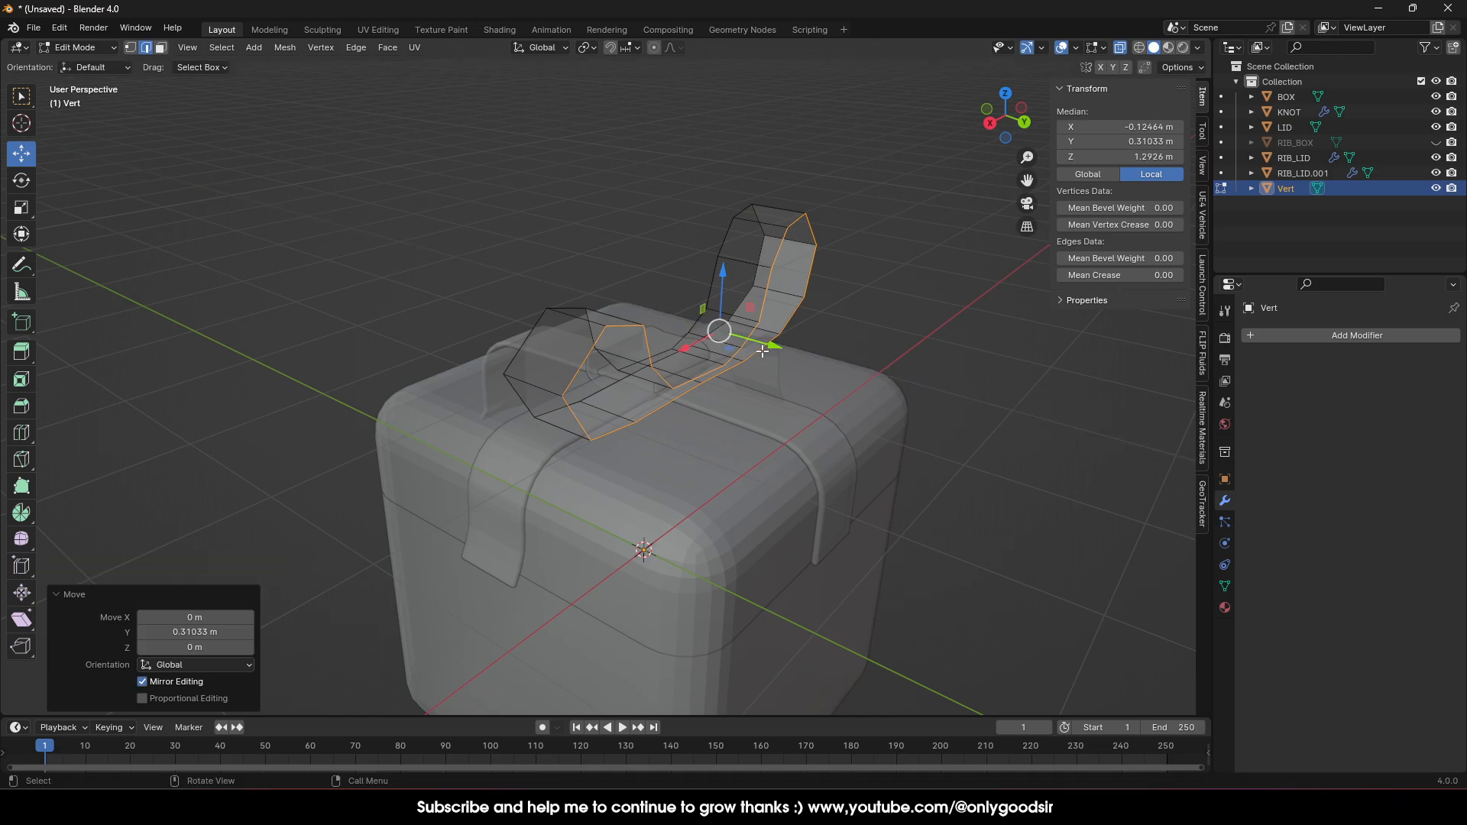
{"action": "key", "text": "Tab"}
Set the bow's origin to its center of mass (surface).
{"action": "middle_click_drag", "start_coordinate": [762, 351], "coordinate": [736, 313]}
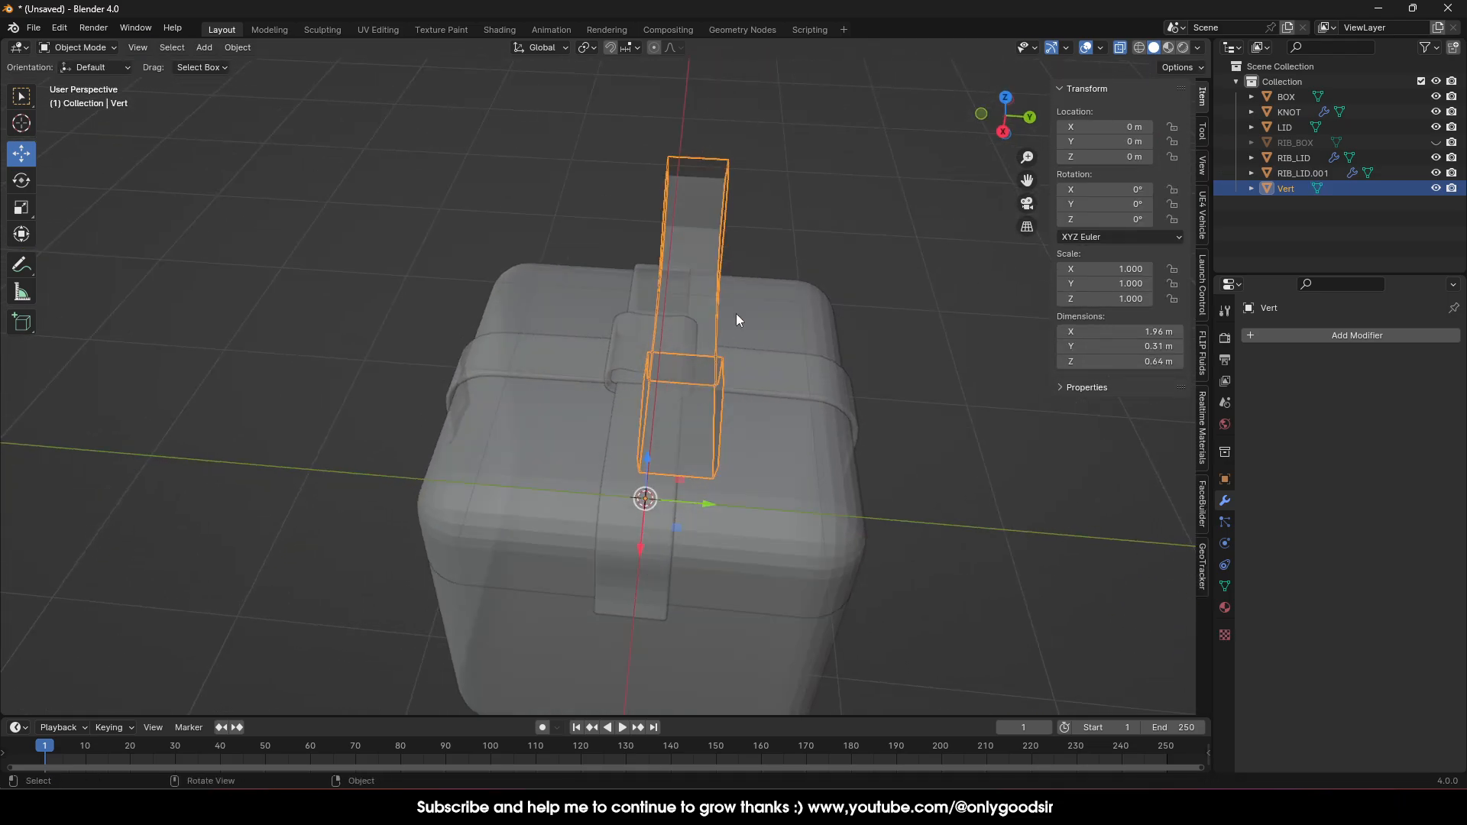
{"action": "left_click", "coordinate": [237, 47]}
{"action": "mouse_move", "coordinate": [260, 81]}
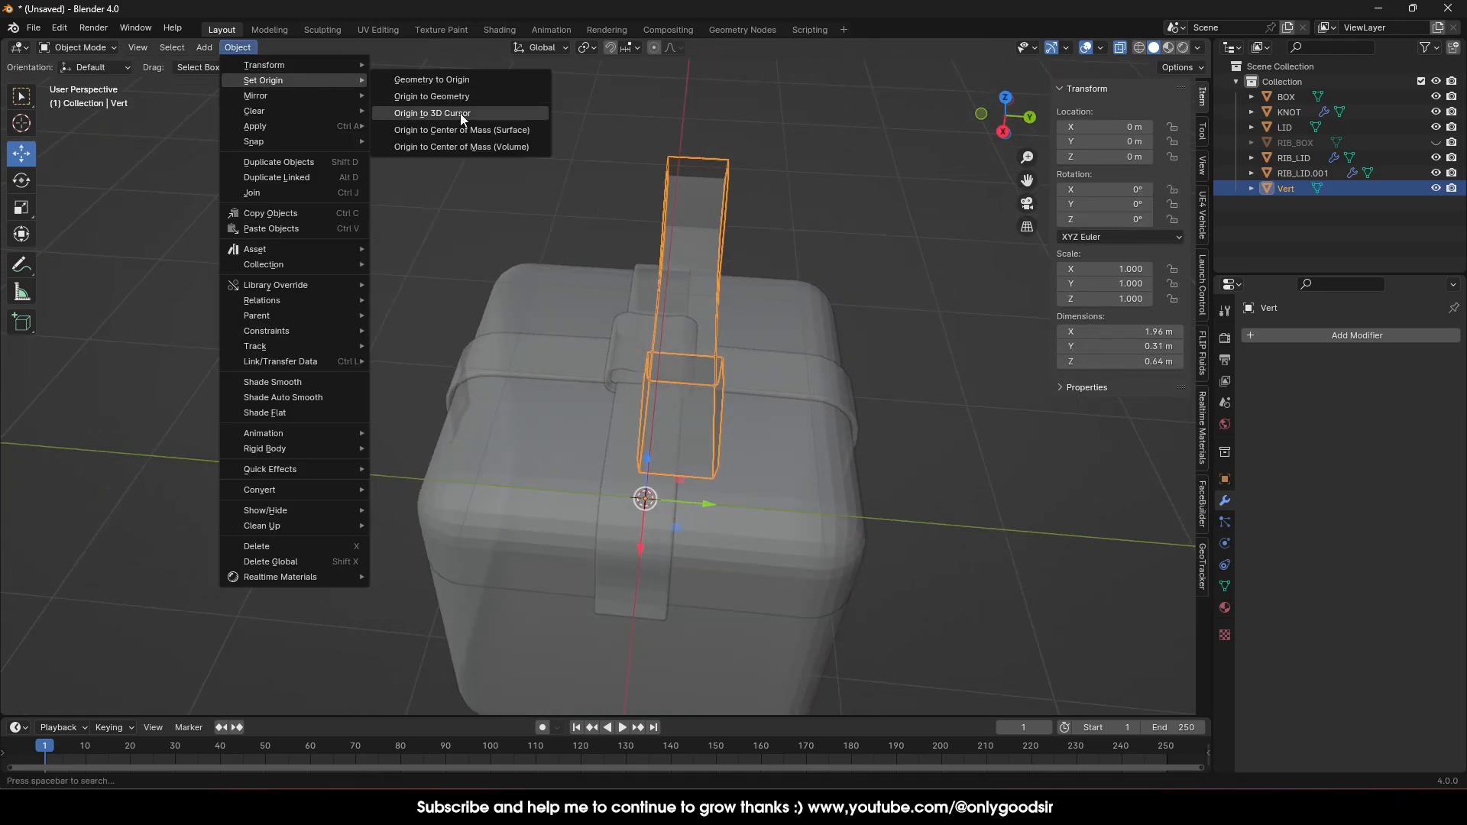
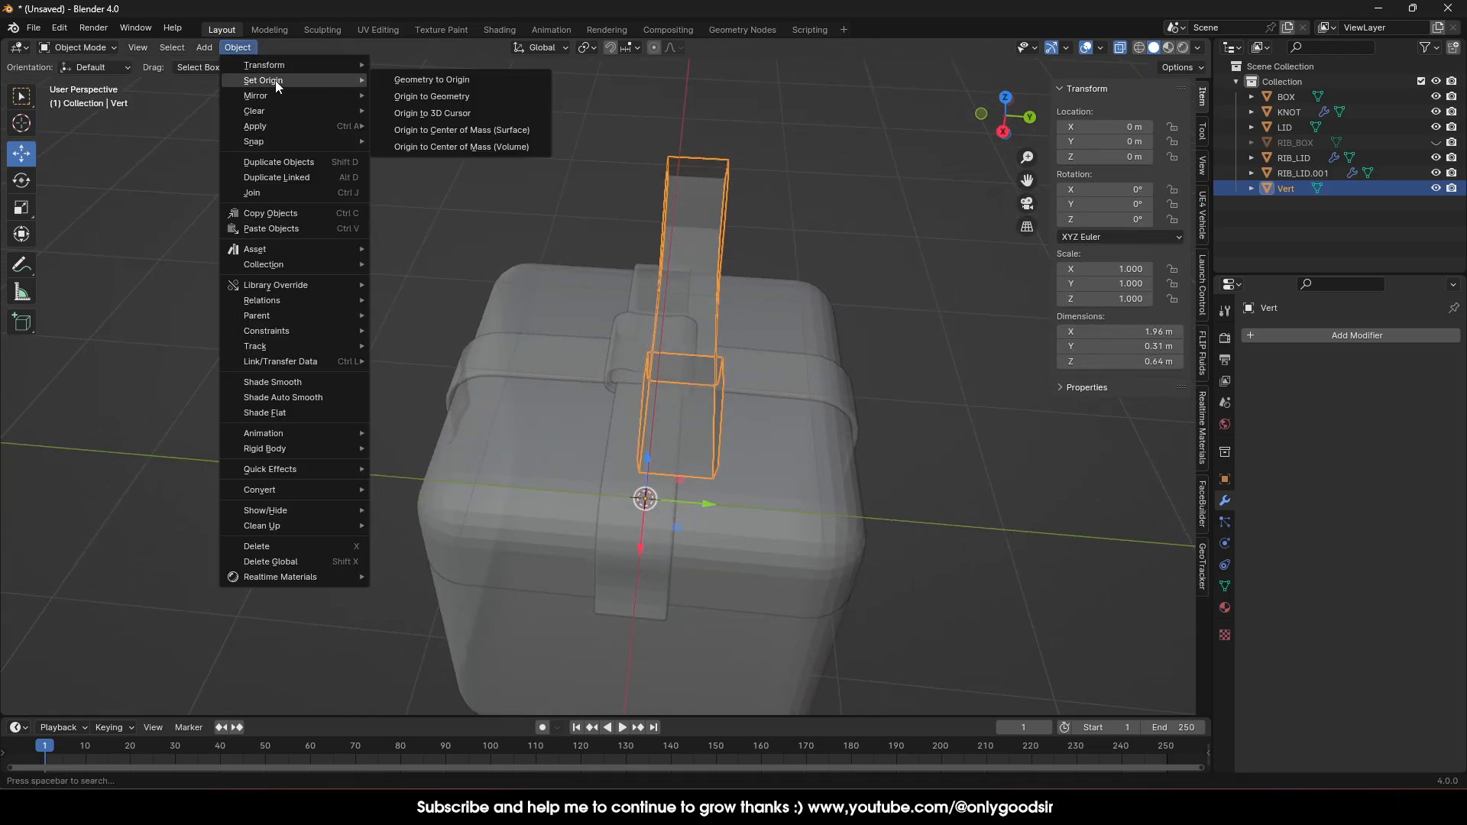
{"action": "left_click", "coordinate": [469, 131]}
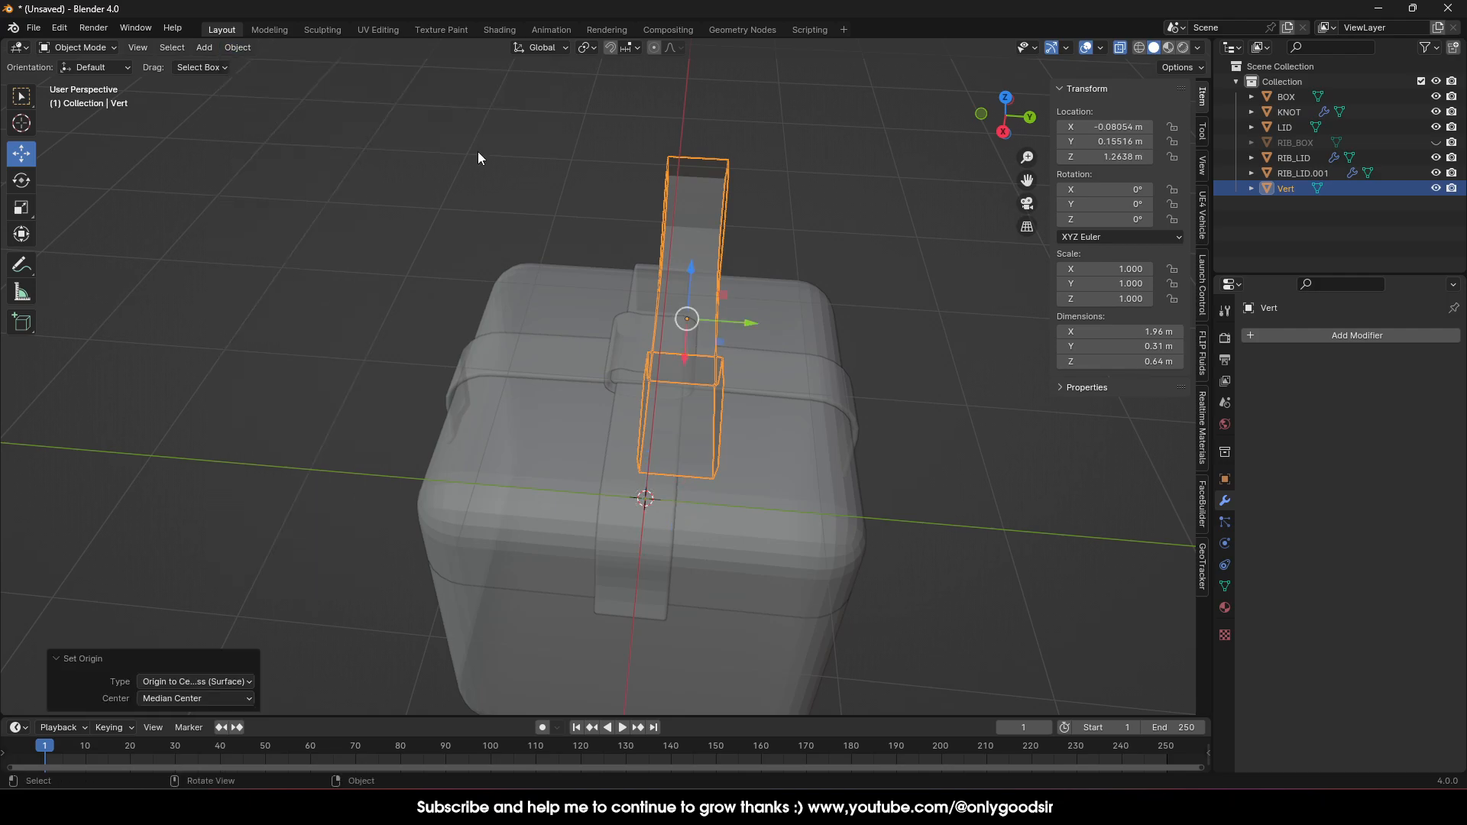
Center the bow on the knot by moving it about -0.15 m along Y and about 0.04 m along X.
{"action": "left_click_drag", "start_coordinate": [753, 319], "coordinate": [716, 319]}
{"action": "middle_click_drag", "start_coordinate": [716, 319], "coordinate": [581, 322]}
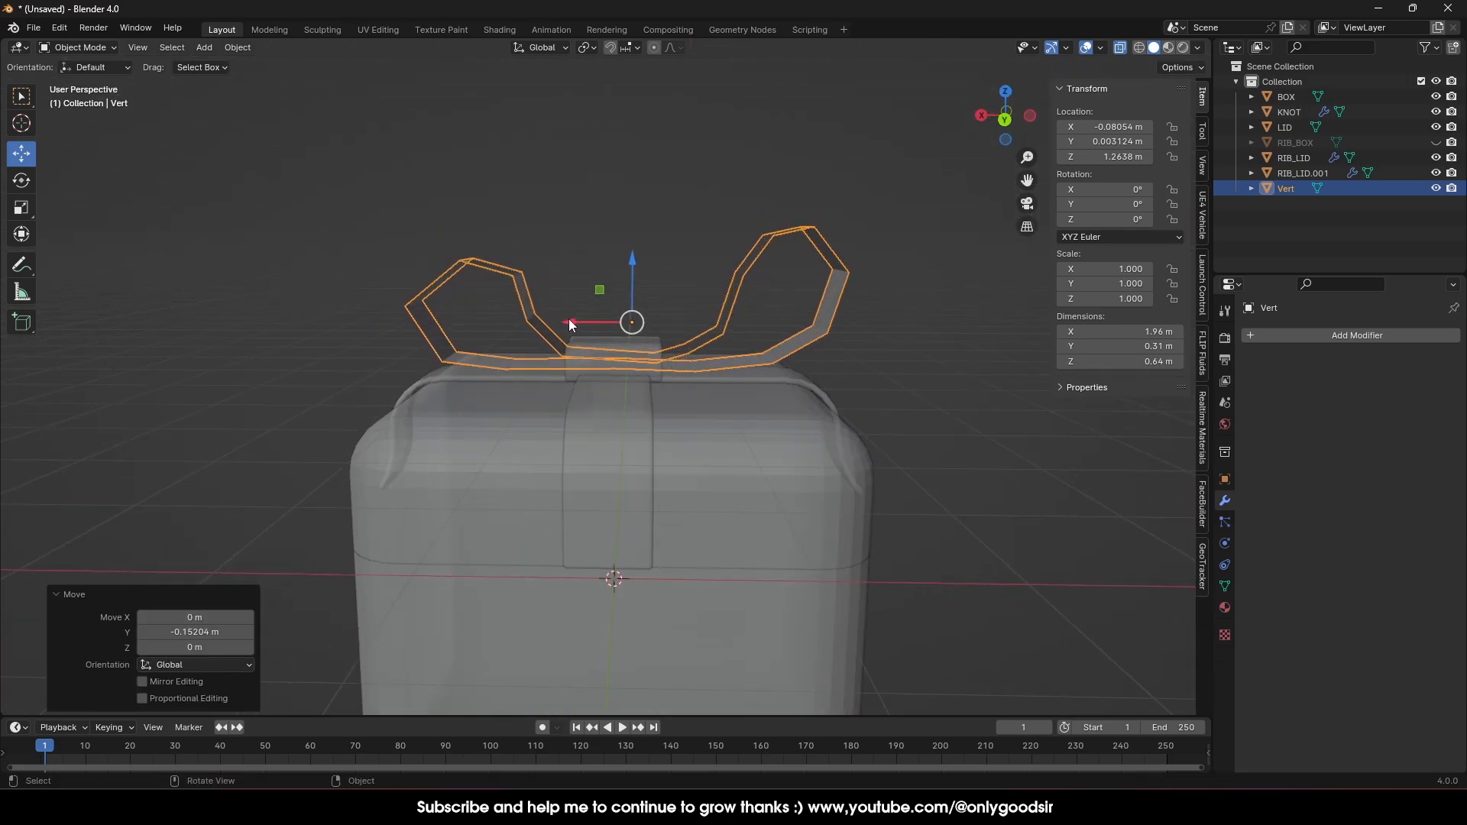
{"action": "mouse_move", "coordinate": [580, 321]}
{"action": "left_mouse_down"}
{"action": "mouse_move", "coordinate": [561, 319]}
{"action": "mouse_move", "coordinate": [574, 324]}
{"action": "left_mouse_up"}
{"action": "left_click", "coordinate": [686, 286]}
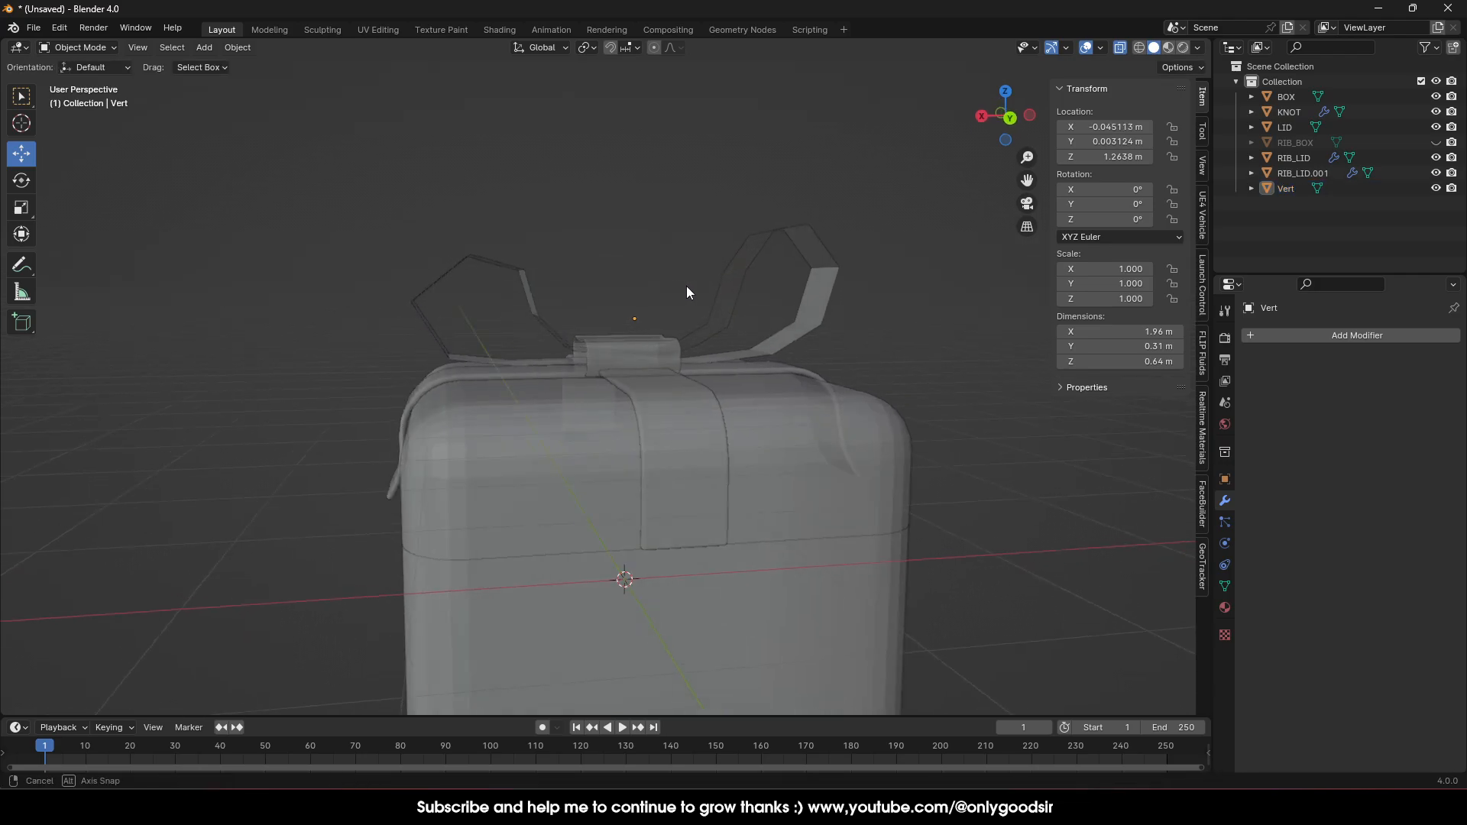
Turn off X-ray, check the bow on the gift box and select the bow.
{"action": "middle_click_drag", "start_coordinate": [686, 285], "coordinate": [992, 142]}
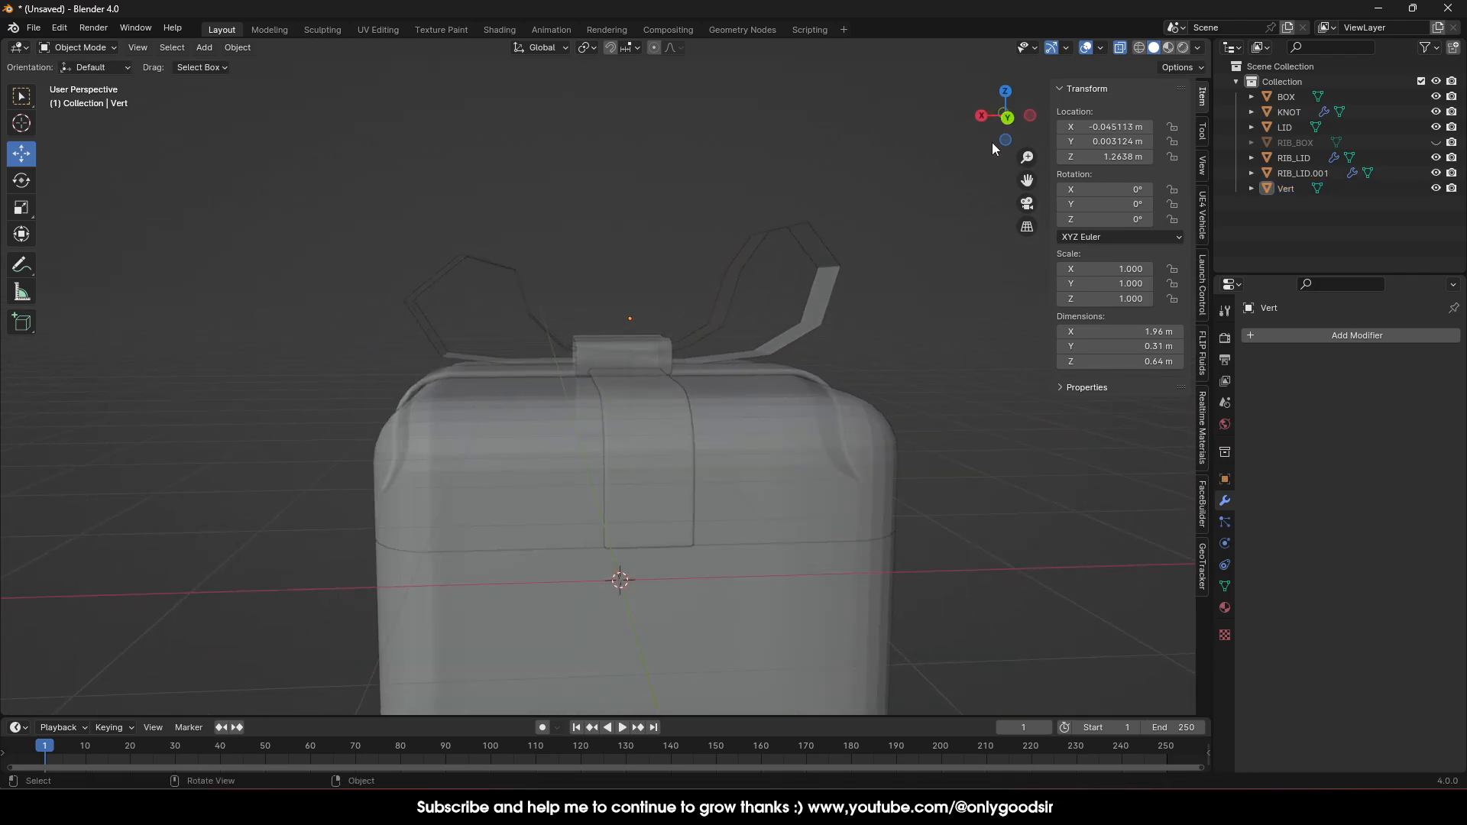
{"action": "left_click", "coordinate": [1123, 49]}
{"action": "scroll", "coordinate": [733, 279], "scroll_direction": "down", "scroll_amount": 4}
{"action": "middle_click_drag", "start_coordinate": [678, 293], "coordinate": [723, 285]}
{"action": "scroll", "coordinate": [682, 329], "scroll_direction": "up", "scroll_amount": 3}
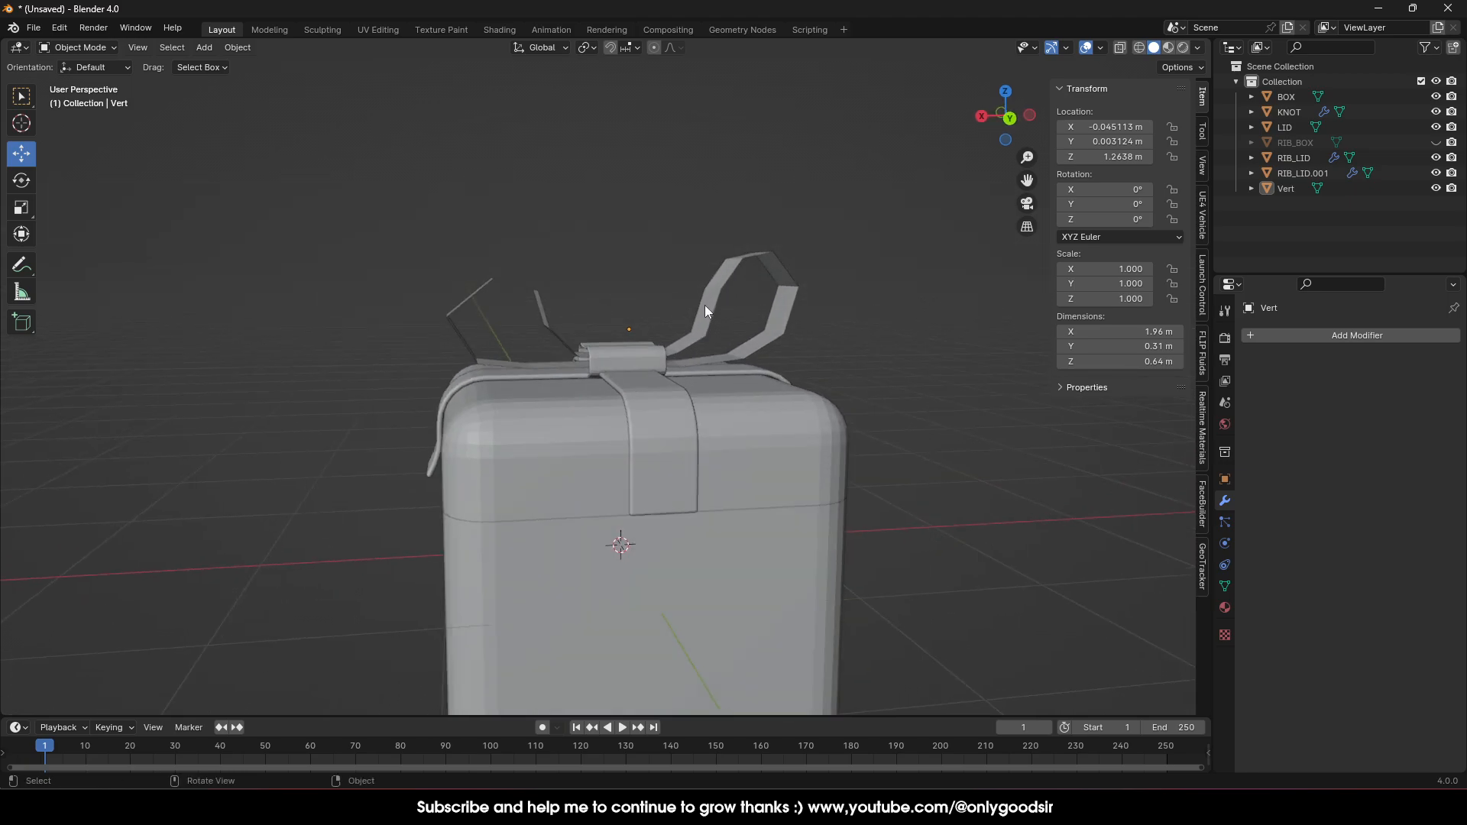
{"action": "left_click", "coordinate": [716, 312]}
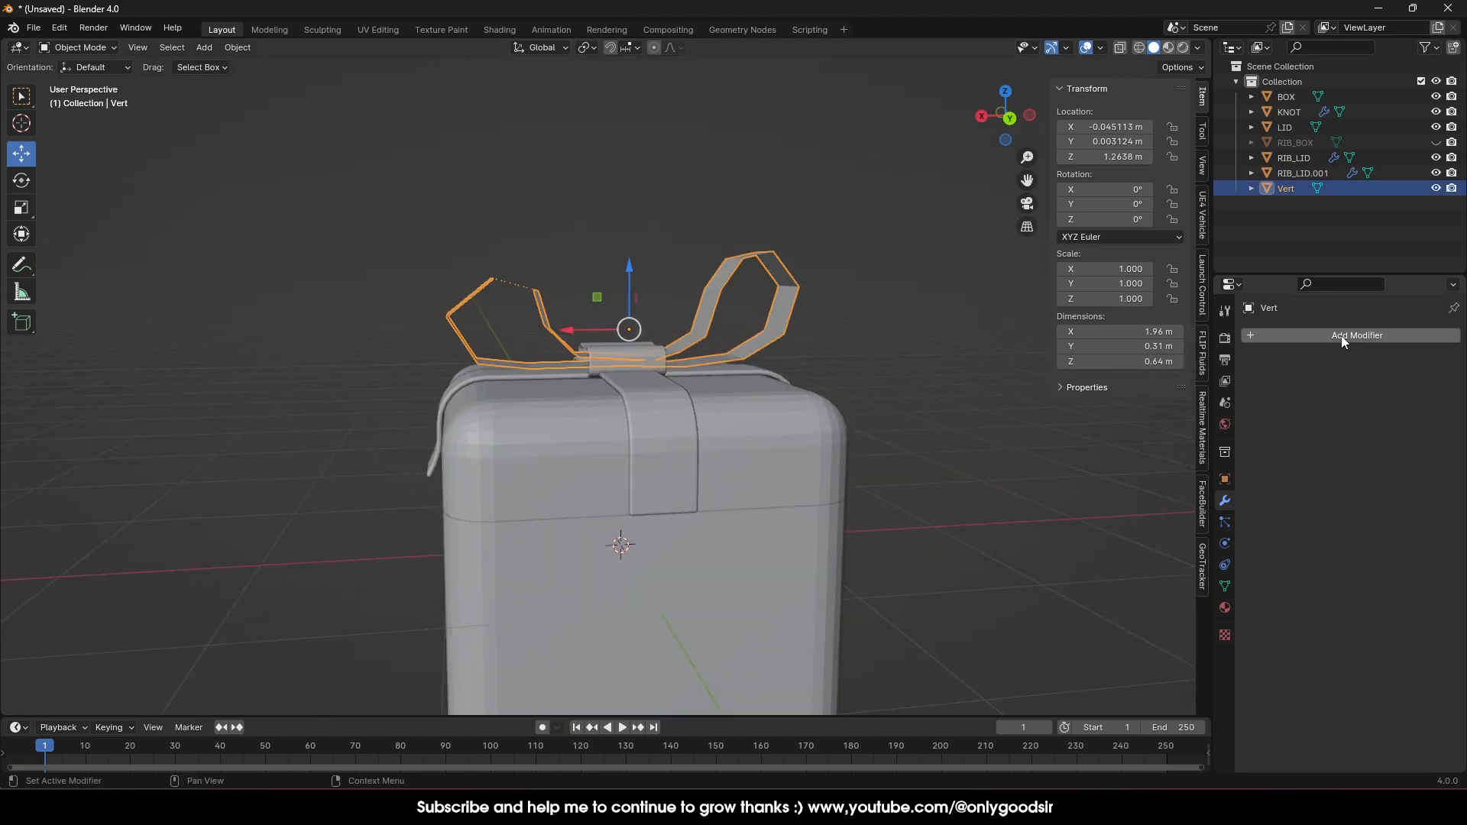
Add a Subdivision Surface modifier to the bow and set its viewport level to 2.
{"action": "left_click", "coordinate": [1282, 336]}
{"action": "mouse_move", "coordinate": [1269, 330]}
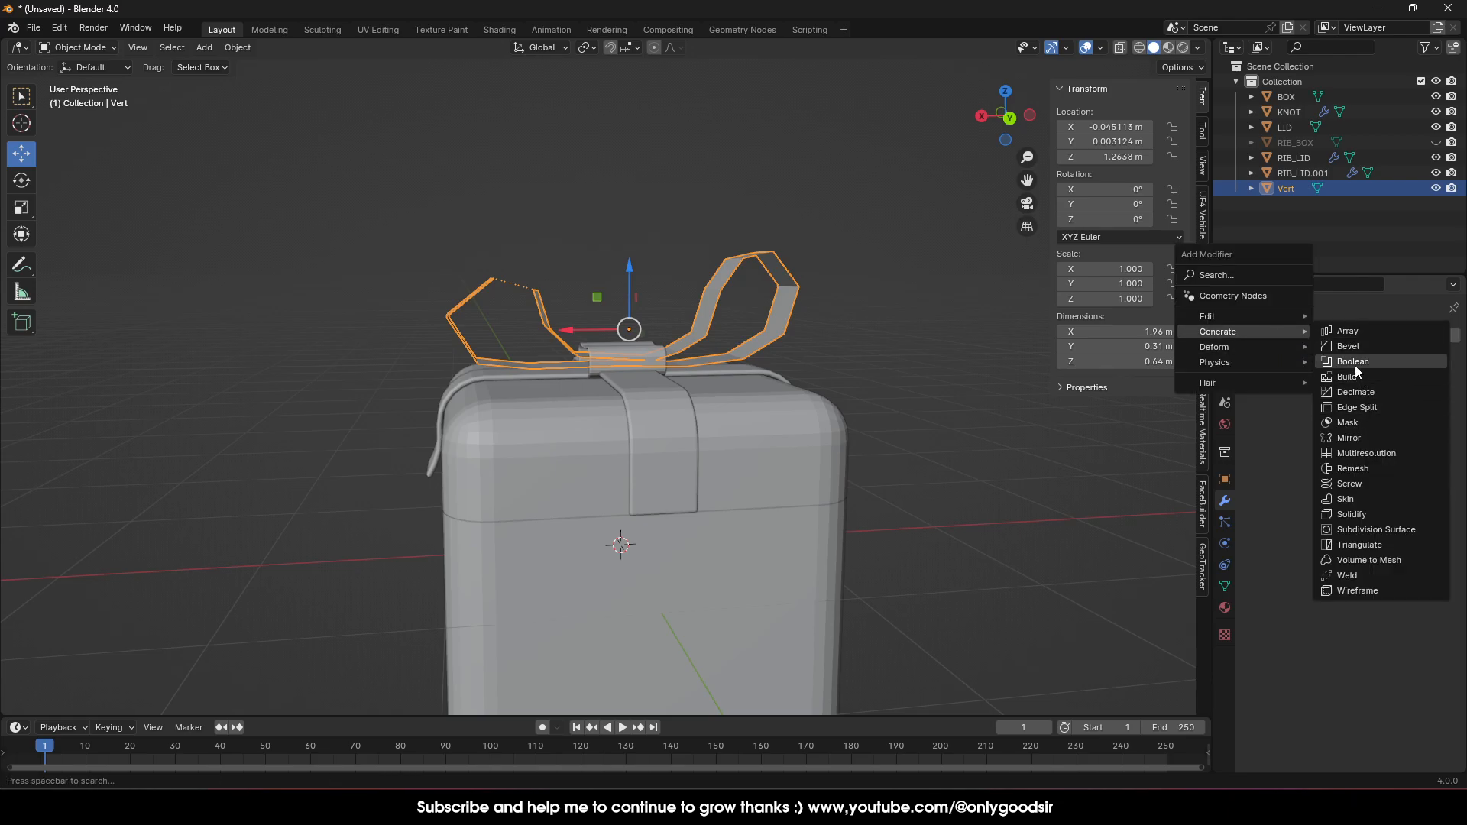
{"action": "left_click", "coordinate": [1364, 529]}
{"action": "left_click", "coordinate": [1433, 403]}
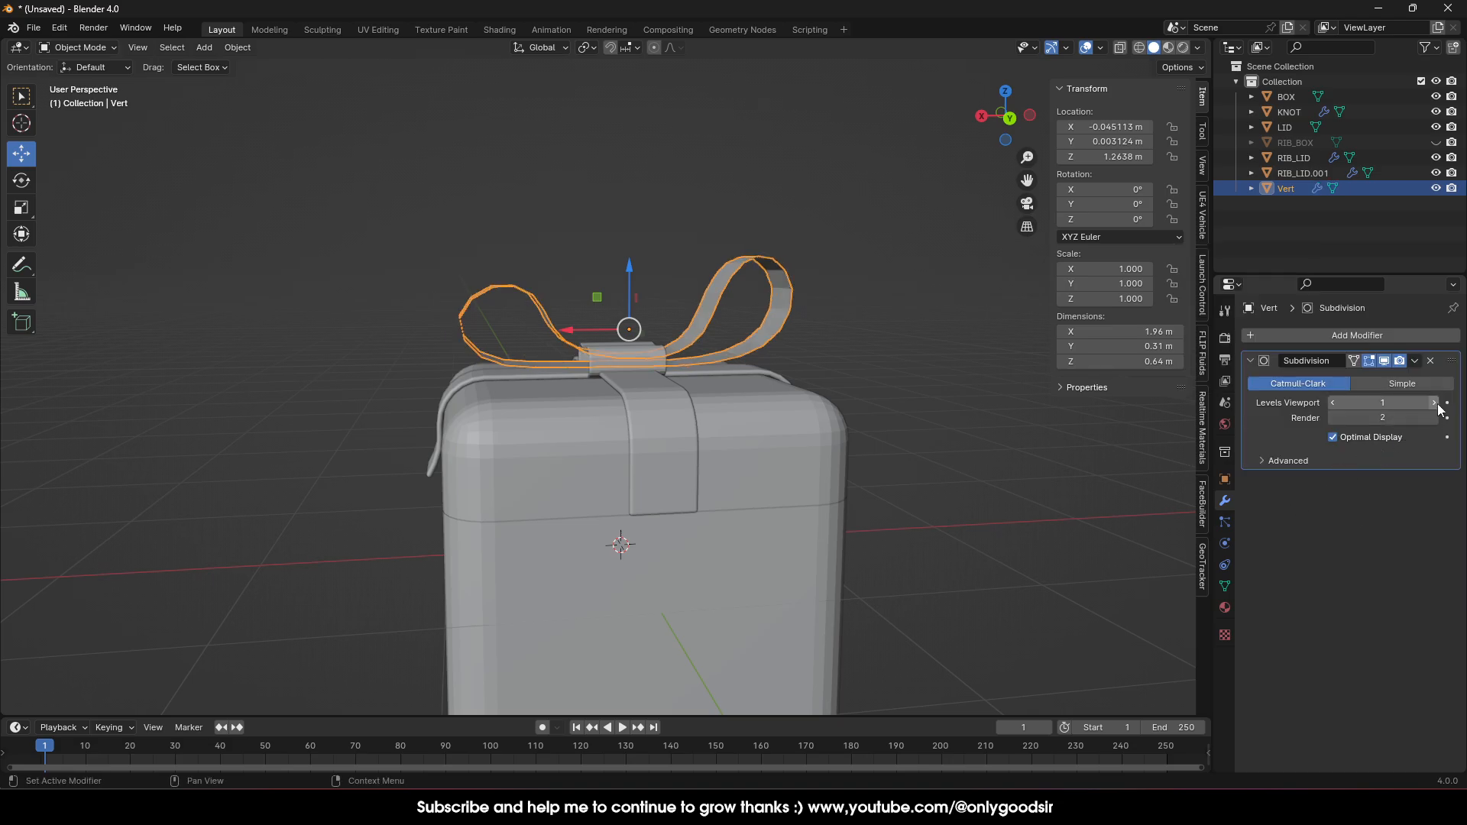
Add a Solidify modifier to the bow with a thickness of 0.04 m.
{"action": "left_click", "coordinate": [1345, 336]}
{"action": "mouse_move", "coordinate": [1305, 340]}
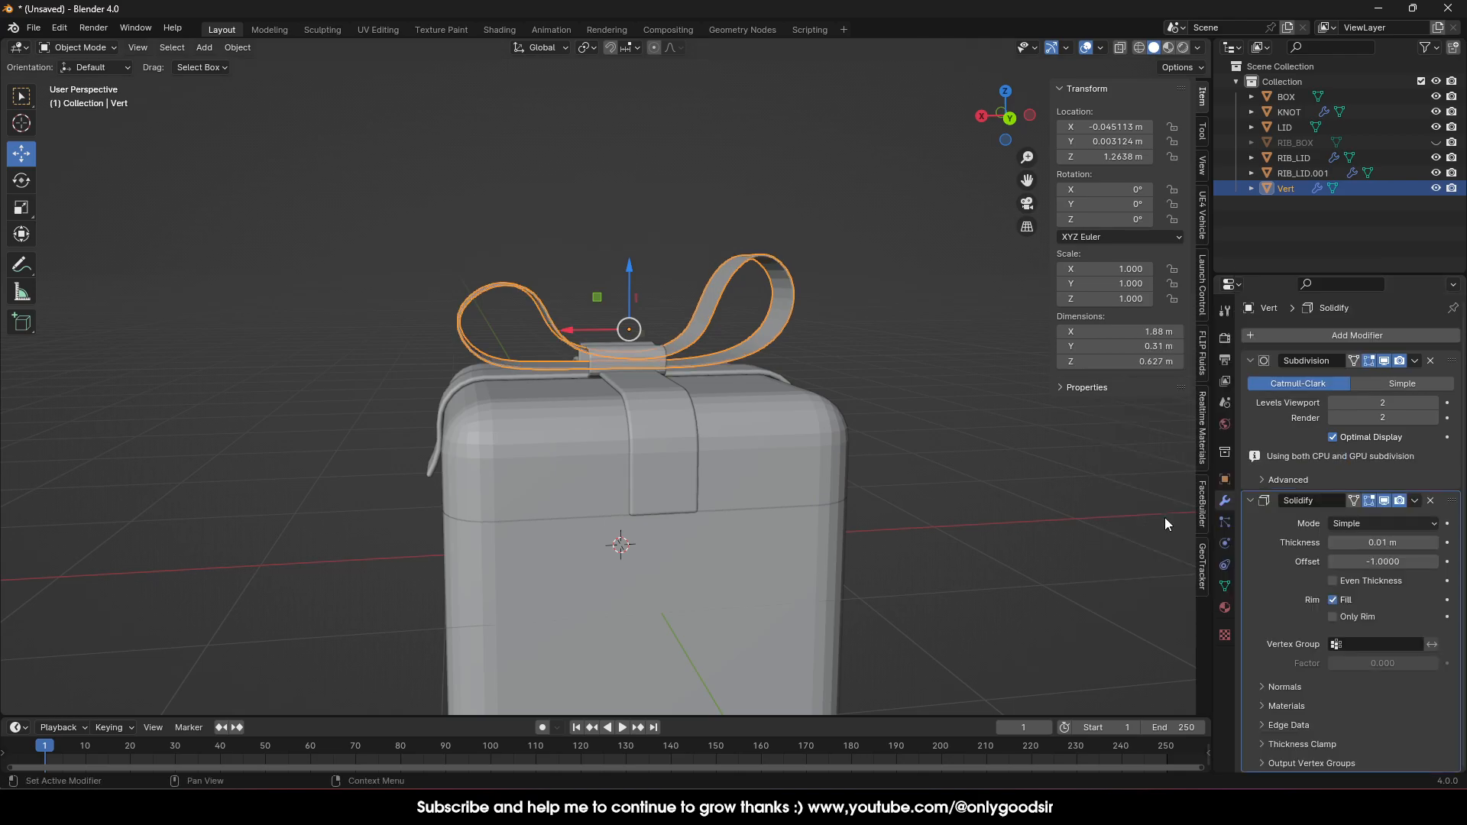
{"action": "left_click", "coordinate": [1164, 518]}
{"action": "left_click_drag", "start_coordinate": [1380, 540], "coordinate": [1413, 523]}
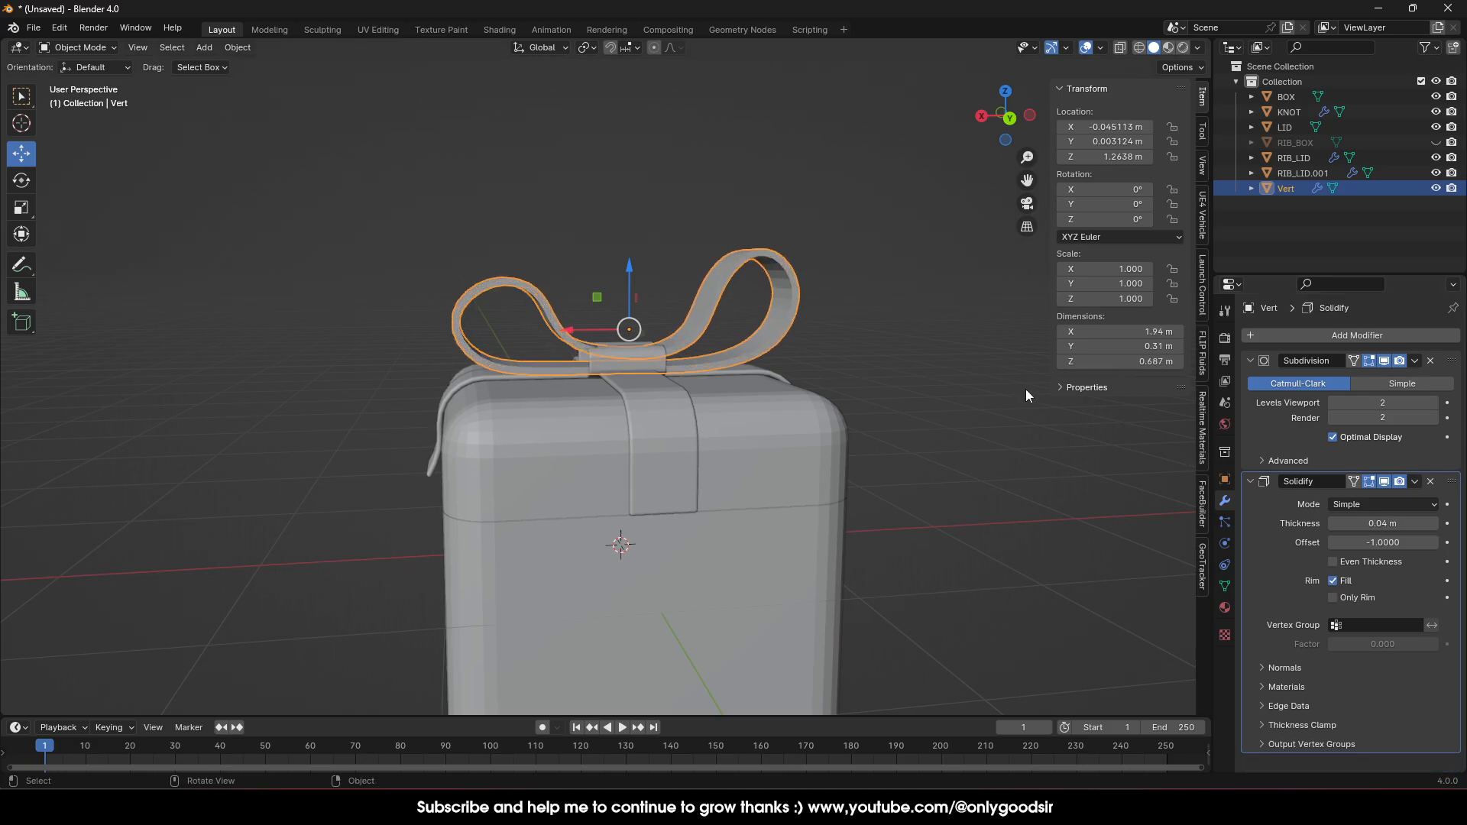
Add a Bevel modifier to the bow and set it to 2 segments.
{"action": "left_click", "coordinate": [1353, 336]}
{"action": "mouse_move", "coordinate": [1294, 334]}
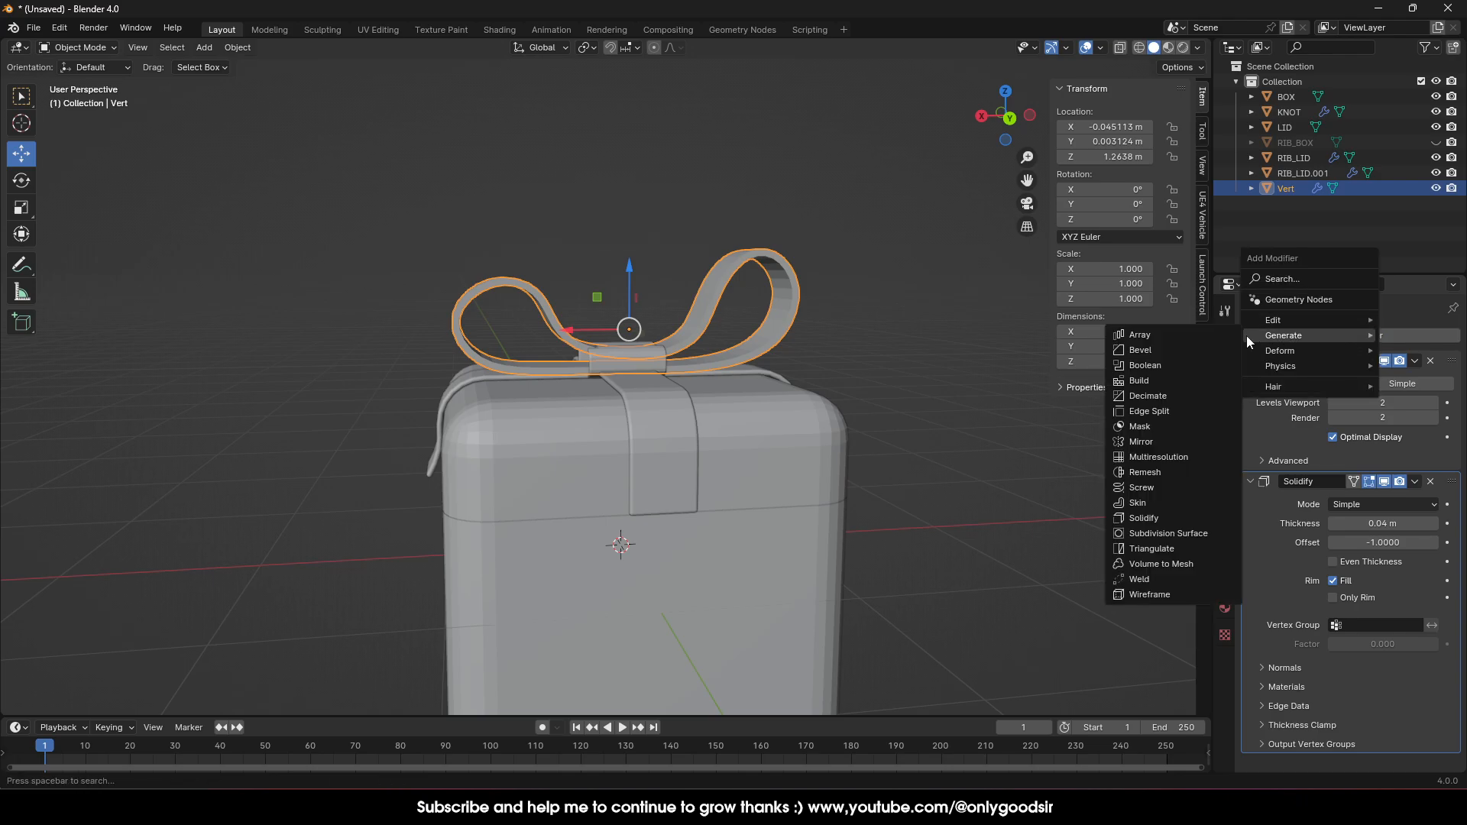
{"action": "left_click", "coordinate": [1170, 351]}
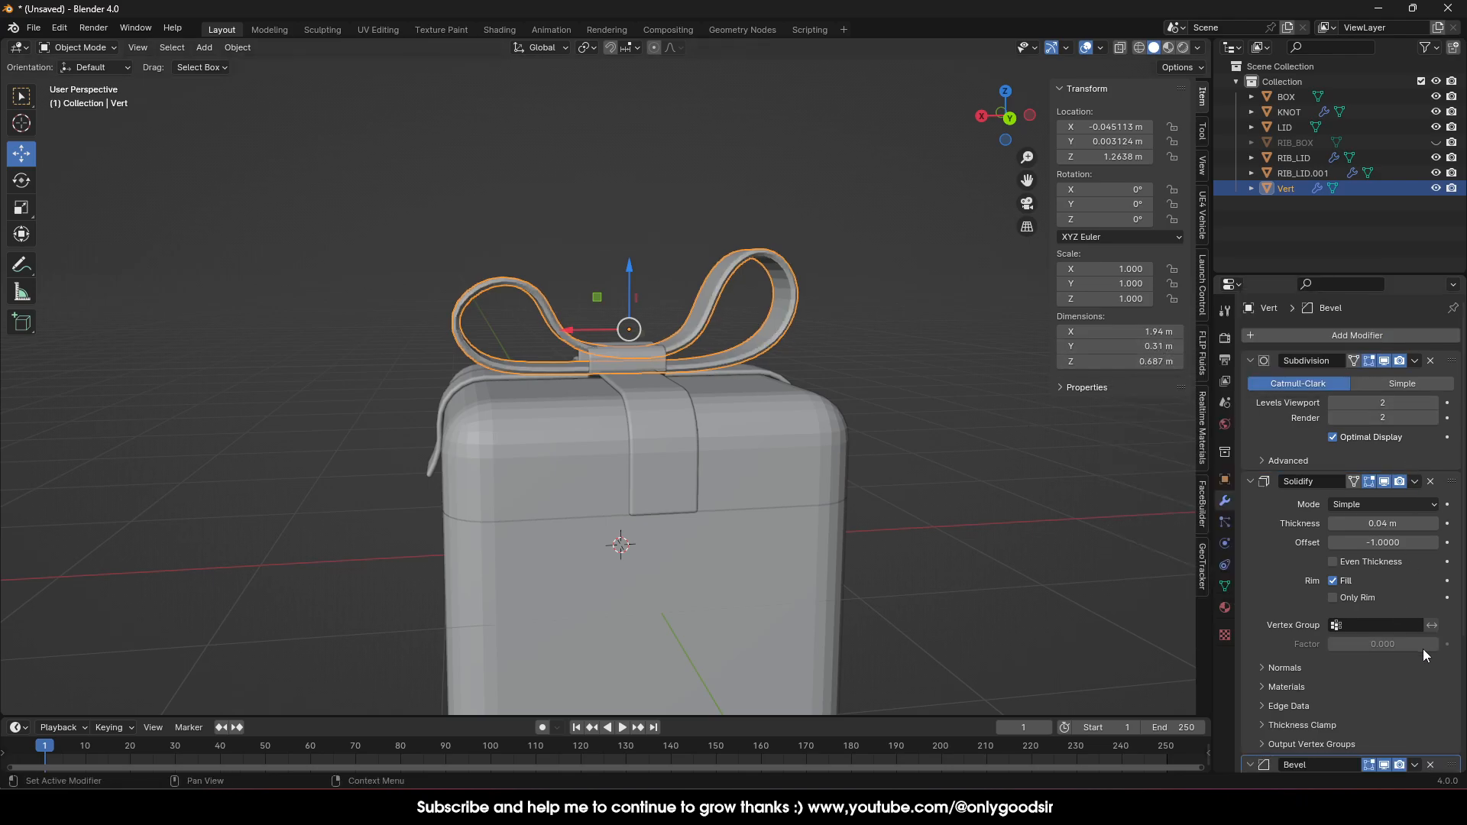
{"action": "scroll", "coordinate": [1411, 581], "scroll_direction": "down", "scroll_amount": 6}
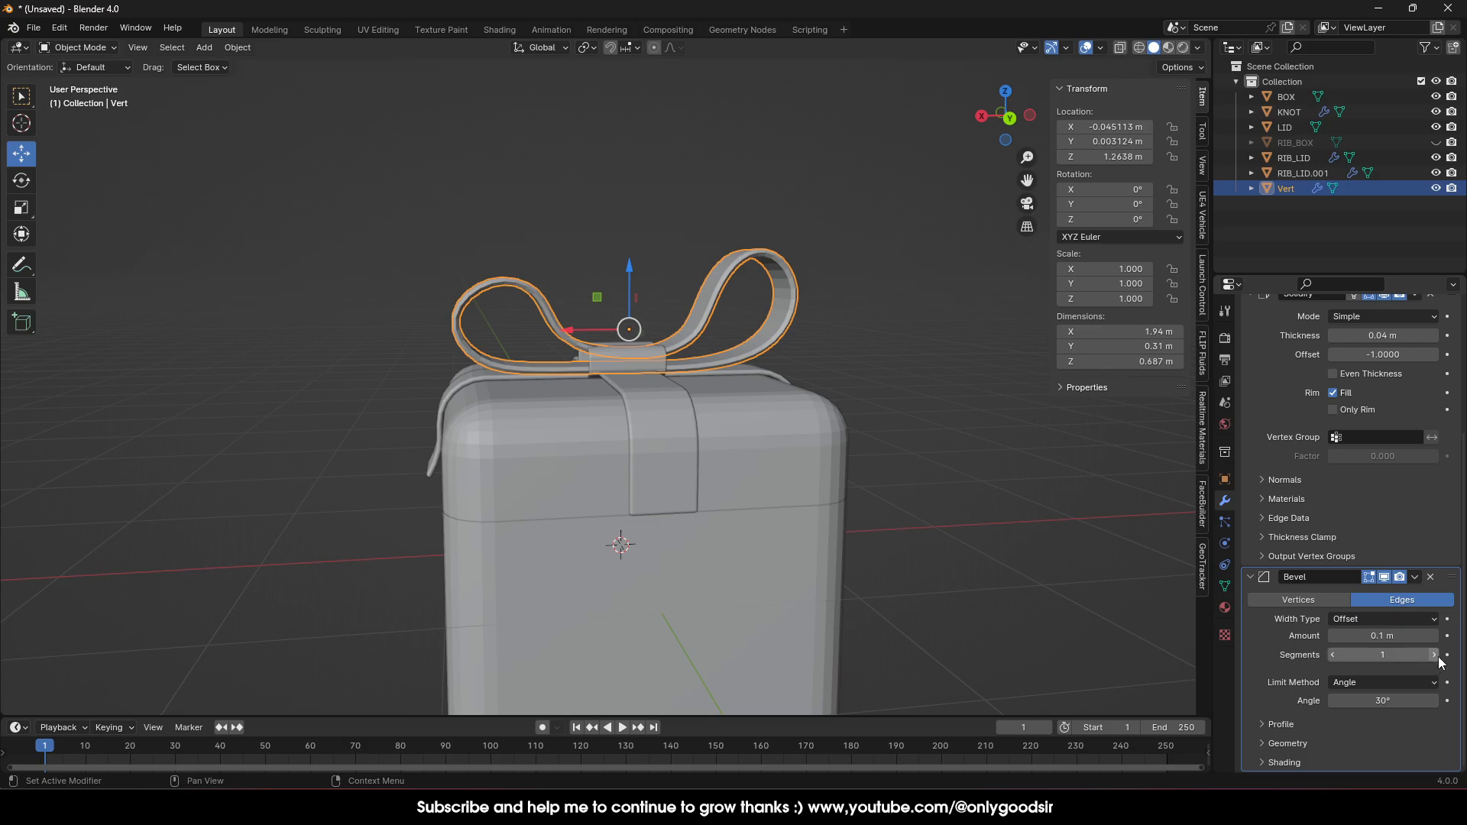
{"action": "left_click", "coordinate": [1433, 654]}
Edit the bow mesh and lower the smaller loop's edge beside the knot about 0.05 m along Z.
{"action": "left_click", "coordinate": [873, 369]}
{"action": "middle_click_drag", "start_coordinate": [873, 368], "coordinate": [543, 318]}
{"action": "scroll", "coordinate": [604, 359], "scroll_direction": "up", "scroll_amount": 5}
{"action": "left_click", "coordinate": [544, 318]}
{"action": "key", "text": "Tab"}
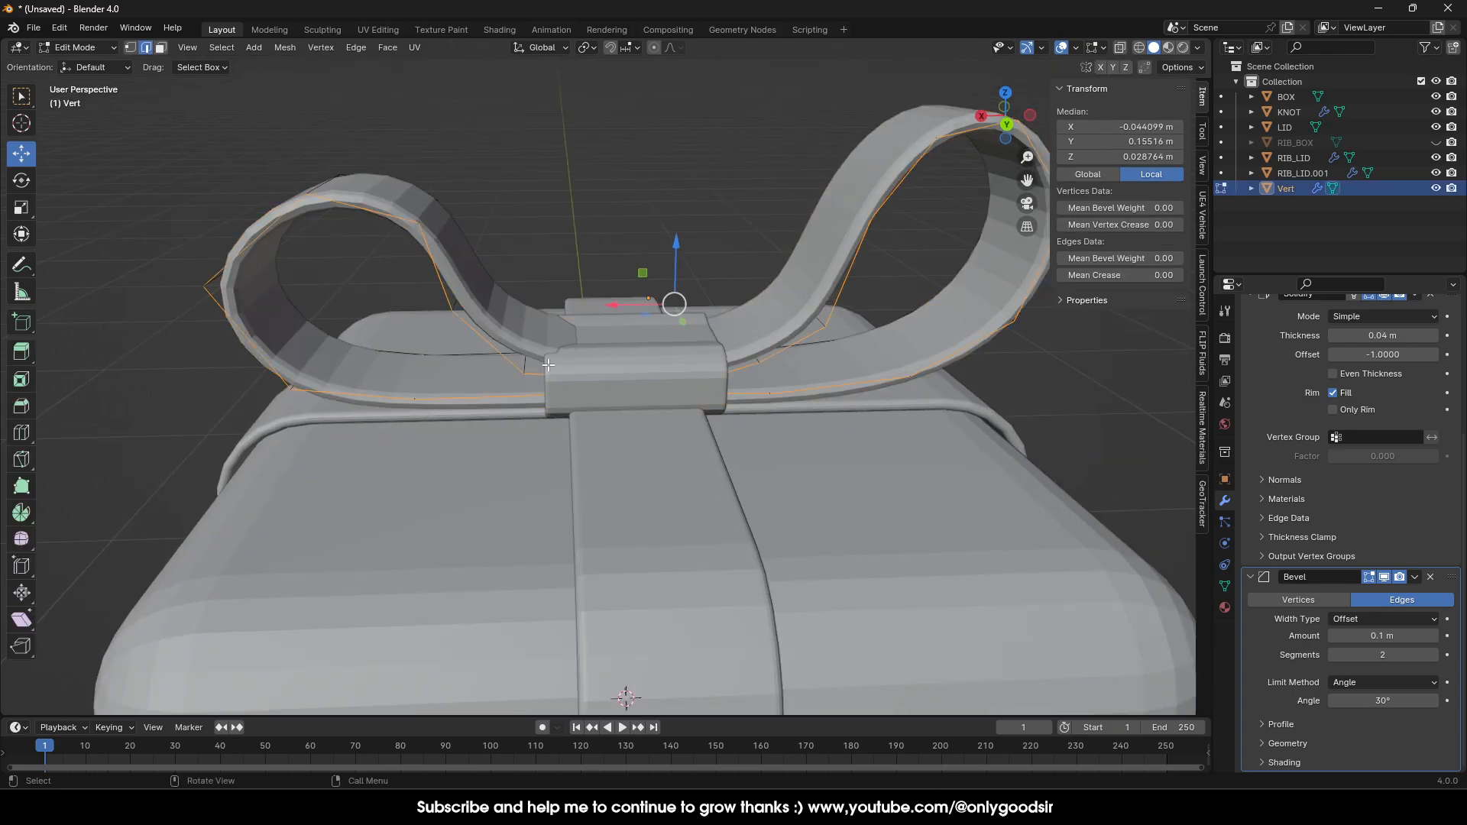
{"action": "left_click", "coordinate": [524, 358]}
{"action": "left_click_drag", "start_coordinate": [527, 298], "coordinate": [527, 316]}
{"action": "scroll", "coordinate": [791, 339], "scroll_direction": "down", "scroll_amount": 3}
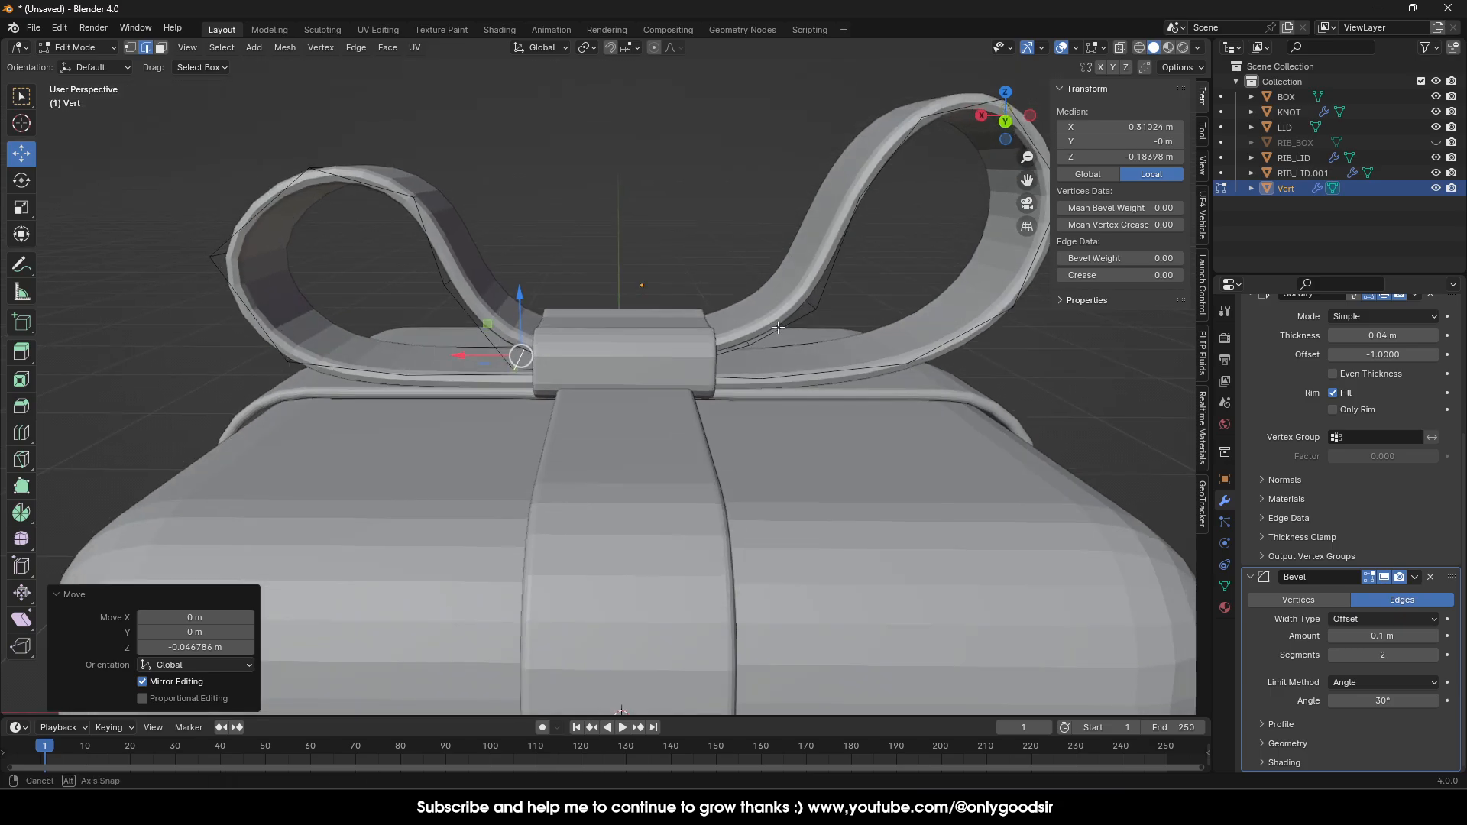
Move the larger loop's inner edge toward the knot, about 0.08 m along X and -0.01 m along Z.
{"action": "left_click", "coordinate": [772, 238]}
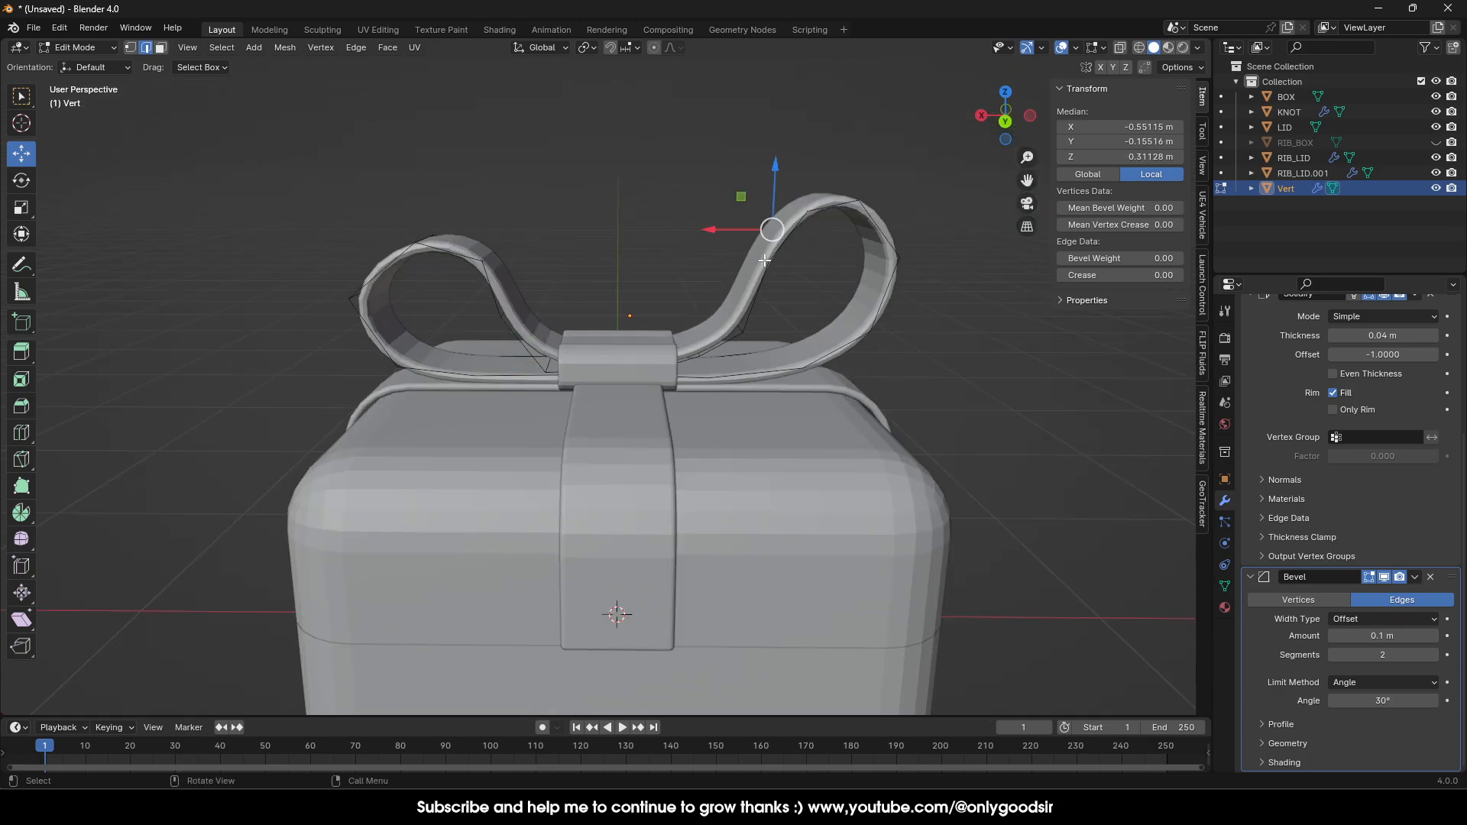
{"action": "left_click", "coordinate": [770, 270]}
{"action": "mouse_move", "coordinate": [756, 258]}
{"action": "left_mouse_down"}
{"action": "mouse_move", "coordinate": [717, 268]}
{"action": "mouse_move", "coordinate": [712, 253]}
{"action": "mouse_move", "coordinate": [738, 260]}
{"action": "left_mouse_up"}
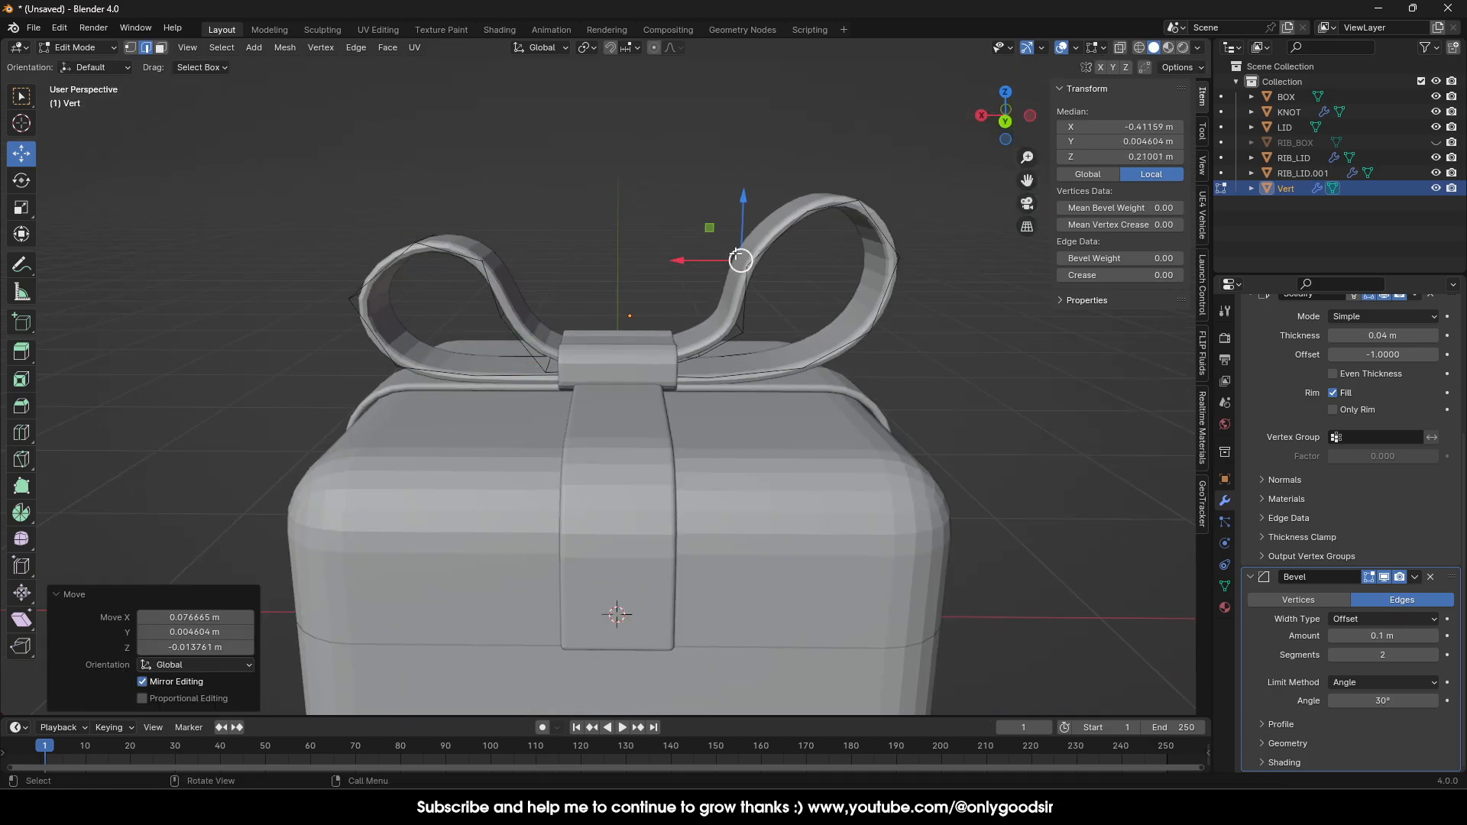
{"action": "middle_click_drag", "start_coordinate": [873, 218], "coordinate": [696, 363]}
Widen the larger loop's top, moving its front vertex about 0.10 m along Y and the opposite vertex outward.
{"action": "left_click", "coordinate": [696, 357]}
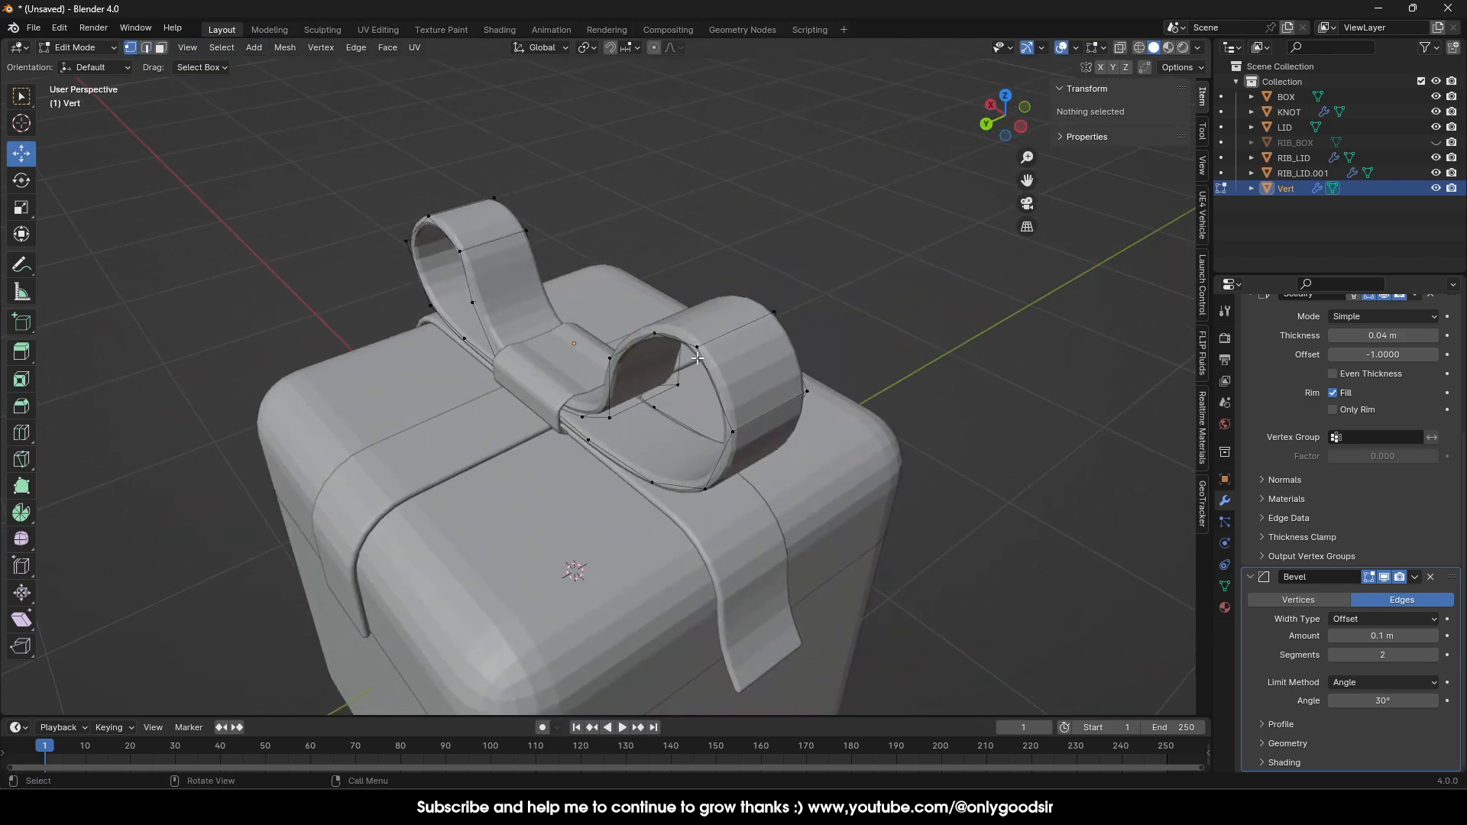
{"action": "left_click", "coordinate": [698, 346]}
{"action": "left_click_drag", "start_coordinate": [646, 370], "coordinate": [651, 370]}
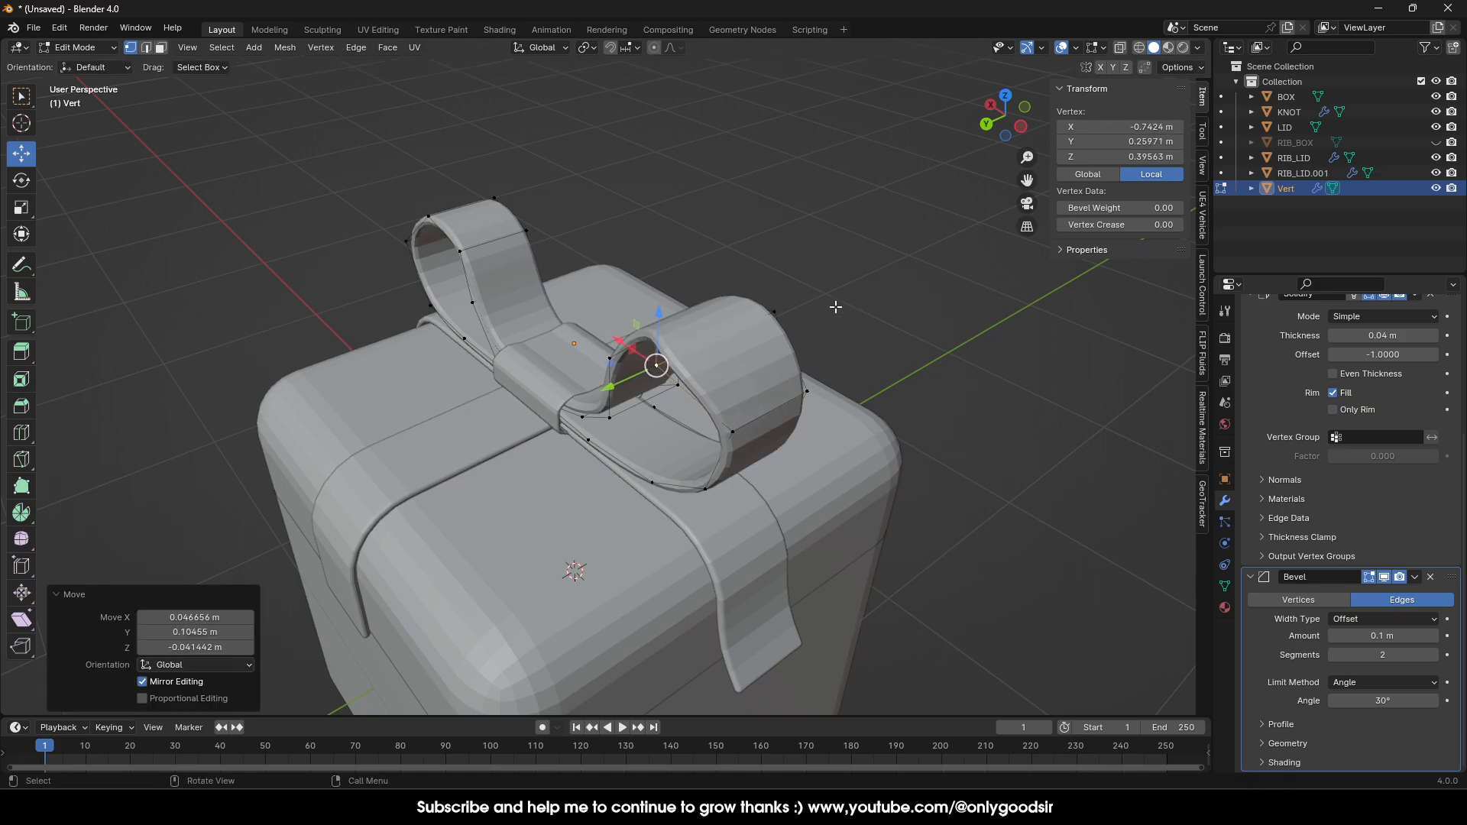
{"action": "left_click", "coordinate": [774, 312]}
{"action": "left_click_drag", "start_coordinate": [769, 313], "coordinate": [803, 299]}
{"action": "middle_click_drag", "start_coordinate": [796, 374], "coordinate": [807, 342]}
{"action": "left_click_drag", "start_coordinate": [786, 334], "coordinate": [753, 348]}
{"action": "middle_click_drag", "start_coordinate": [753, 349], "coordinate": [656, 508]}
Pull the larger loop's lower front vertex outward about 0.06 m along Y.
{"action": "left_click", "coordinate": [659, 449]}
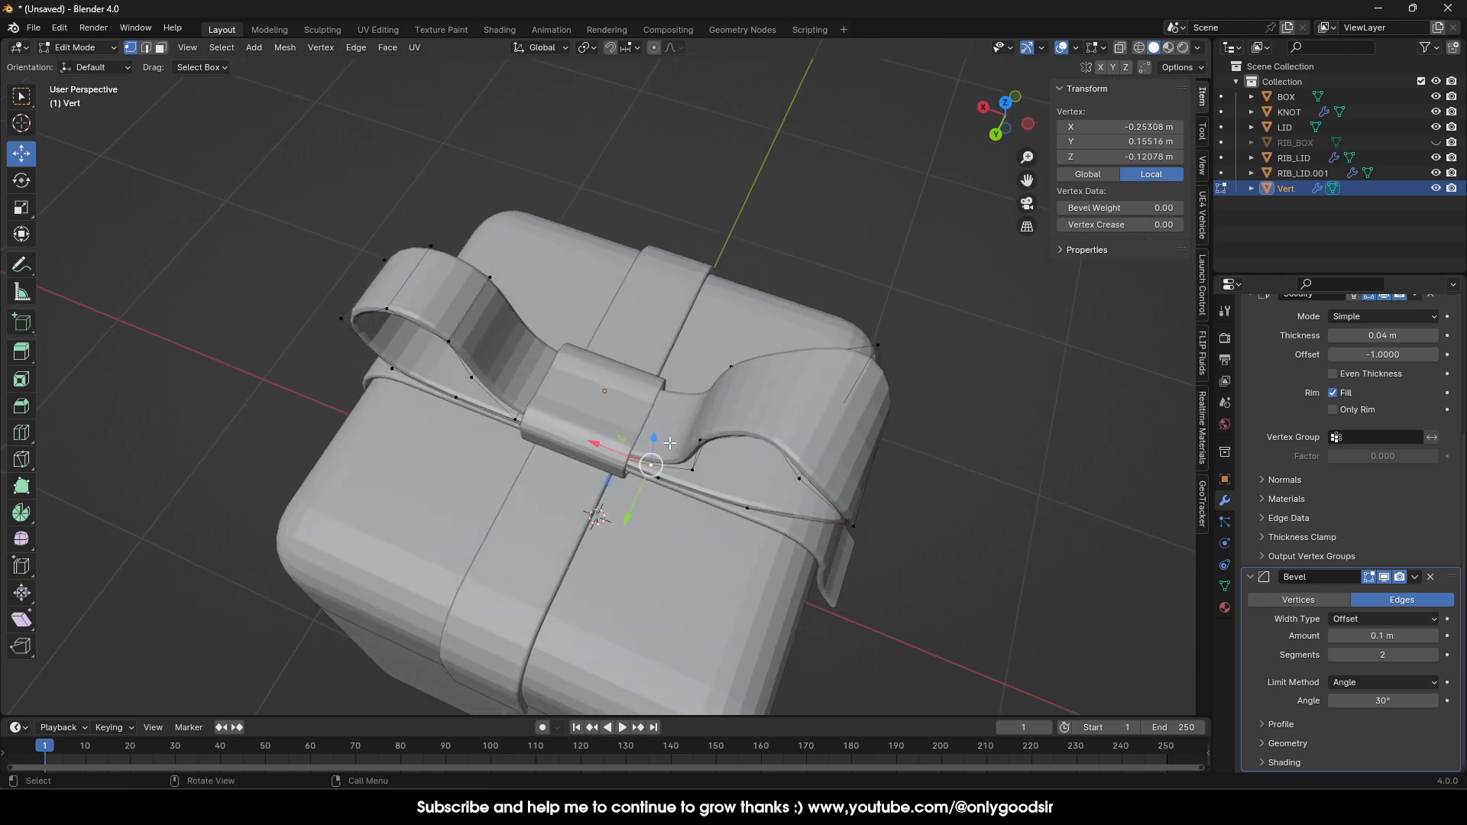
{"action": "left_click_drag", "start_coordinate": [643, 495], "coordinate": [734, 524]}
{"action": "left_click", "coordinate": [747, 509]}
{"action": "middle_click_drag", "start_coordinate": [443, 407], "coordinate": [546, 437]}
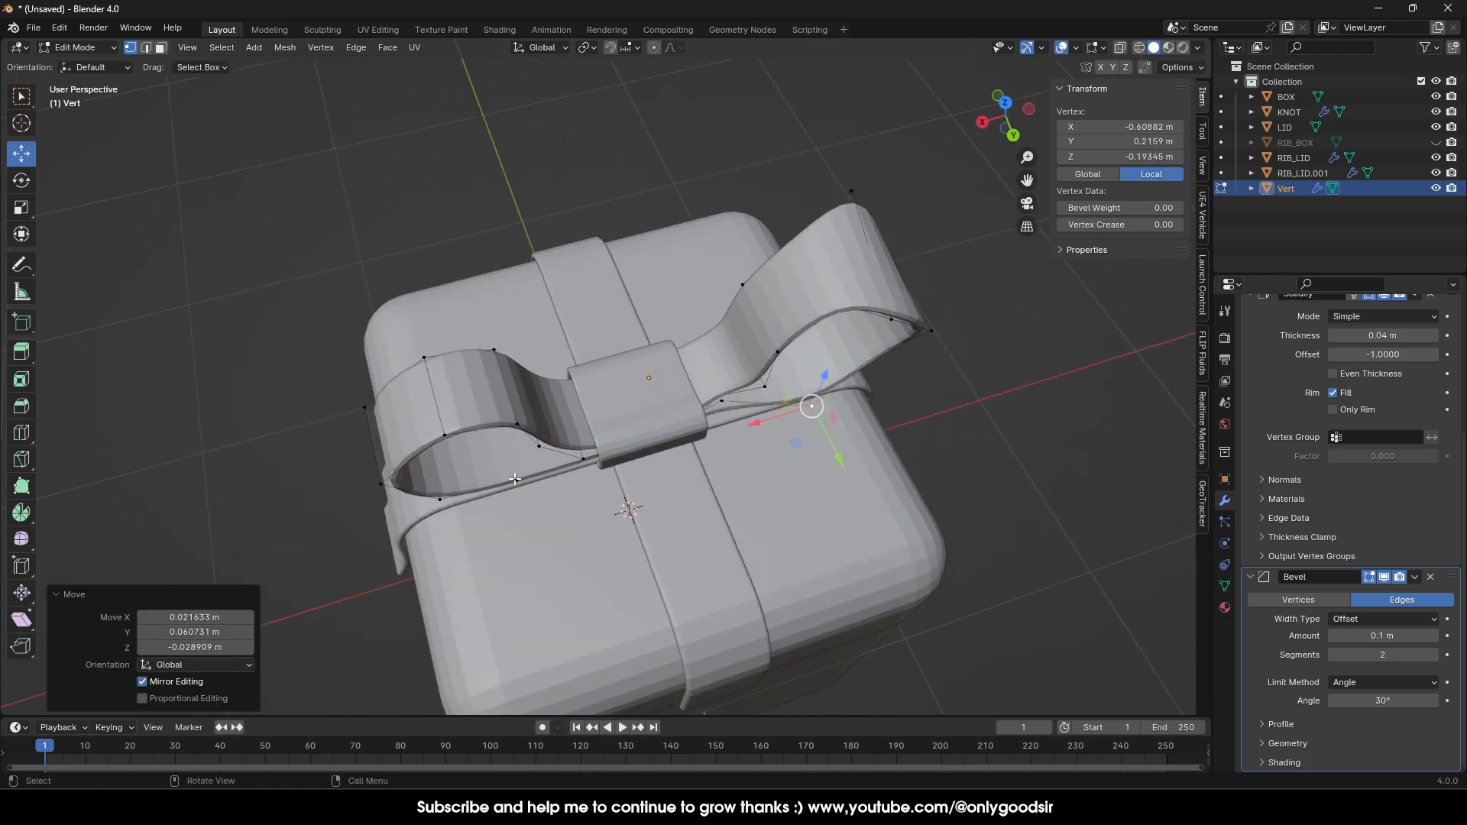
Shift the smaller loop's two lower front vertices along Y, the inner one about -0.07 m and the outer one about 0.12 m.
{"action": "left_click", "coordinate": [514, 479]}
{"action": "left_click_drag", "start_coordinate": [524, 504], "coordinate": [520, 488]}
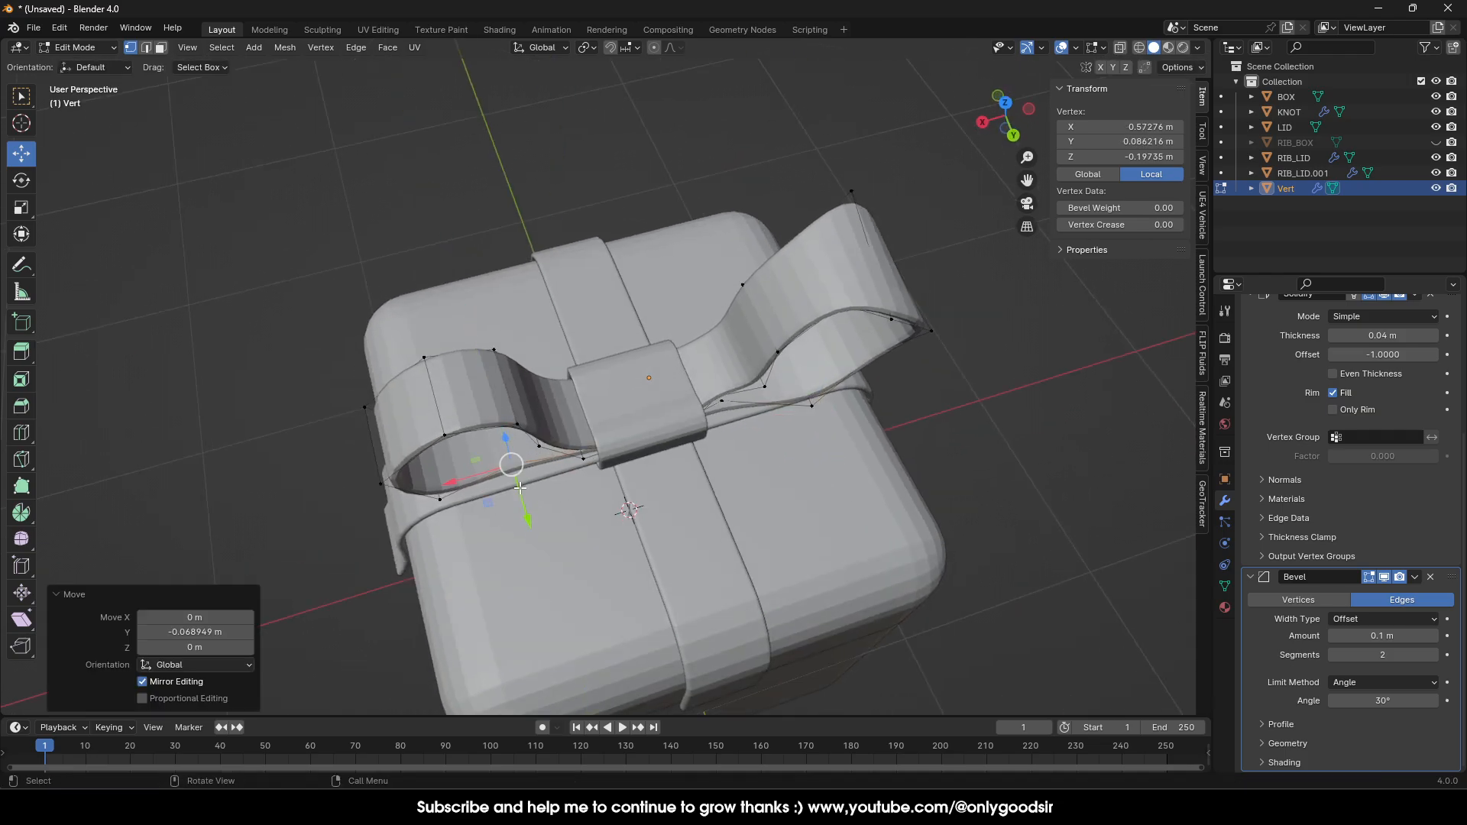
{"action": "left_click", "coordinate": [437, 503]}
{"action": "left_click_drag", "start_coordinate": [454, 534], "coordinate": [459, 560]}
{"action": "middle_click_drag", "start_coordinate": [536, 406], "coordinate": [628, 480]}
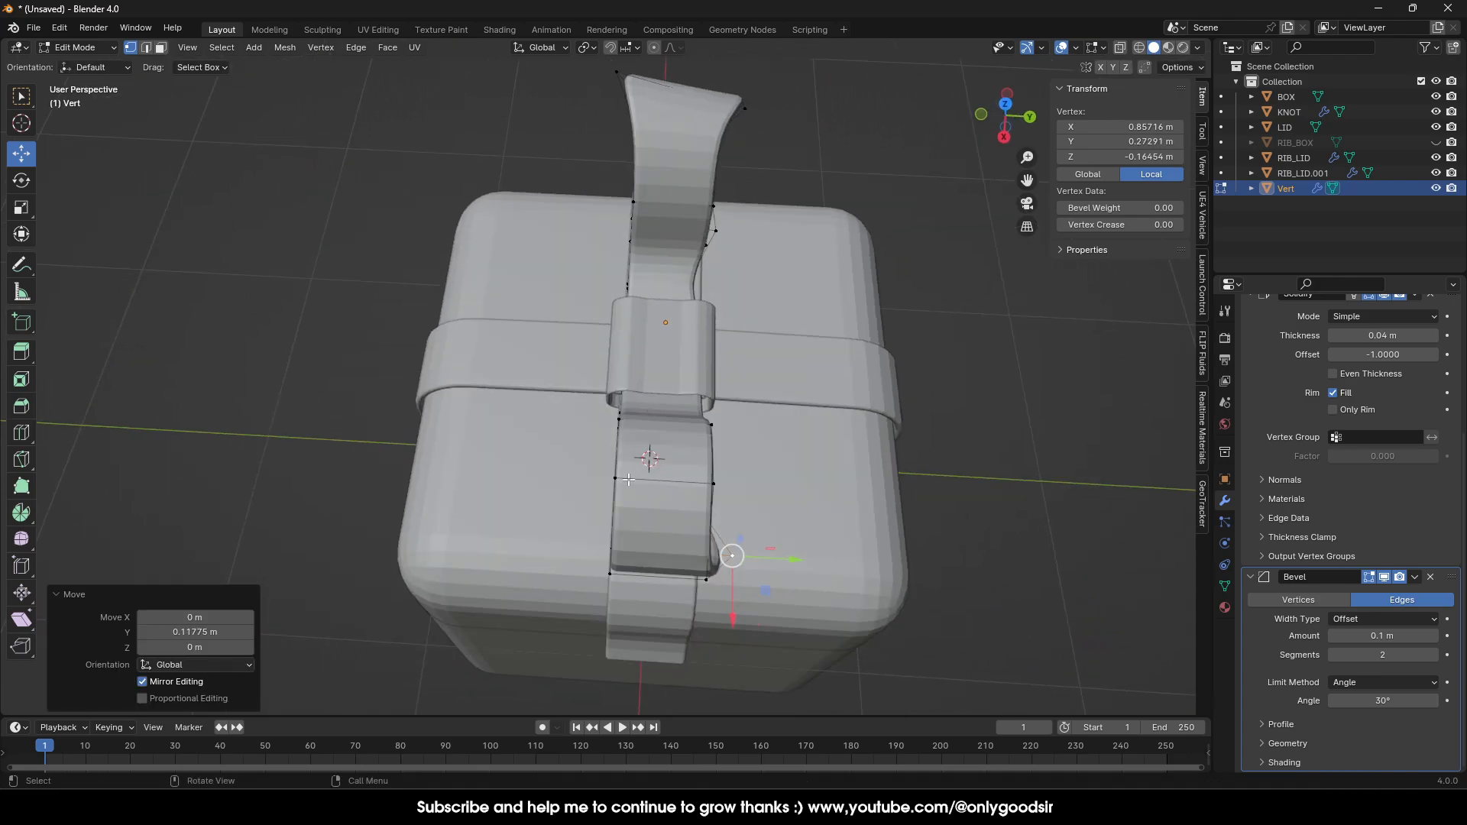
Widen the smaller loop's top by moving both vertices outward, the front one about 0.10 m along Y.
{"action": "left_click", "coordinate": [619, 478]}
{"action": "left_click_drag", "start_coordinate": [619, 478], "coordinate": [584, 476]}
{"action": "left_click", "coordinate": [713, 483]}
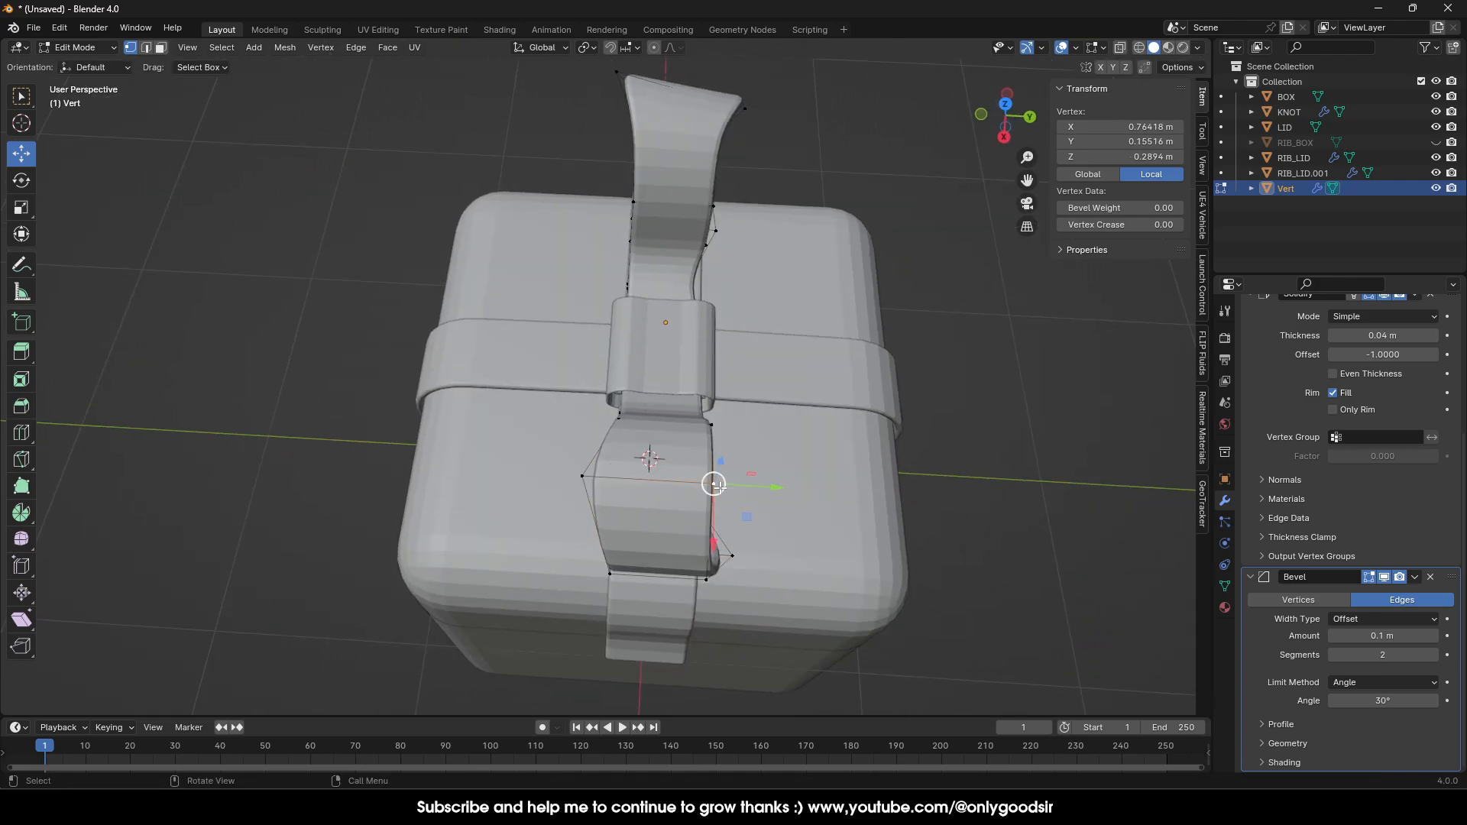
{"action": "left_click_drag", "start_coordinate": [713, 484], "coordinate": [750, 481]}
{"action": "middle_click_drag", "start_coordinate": [750, 481], "coordinate": [553, 459]}
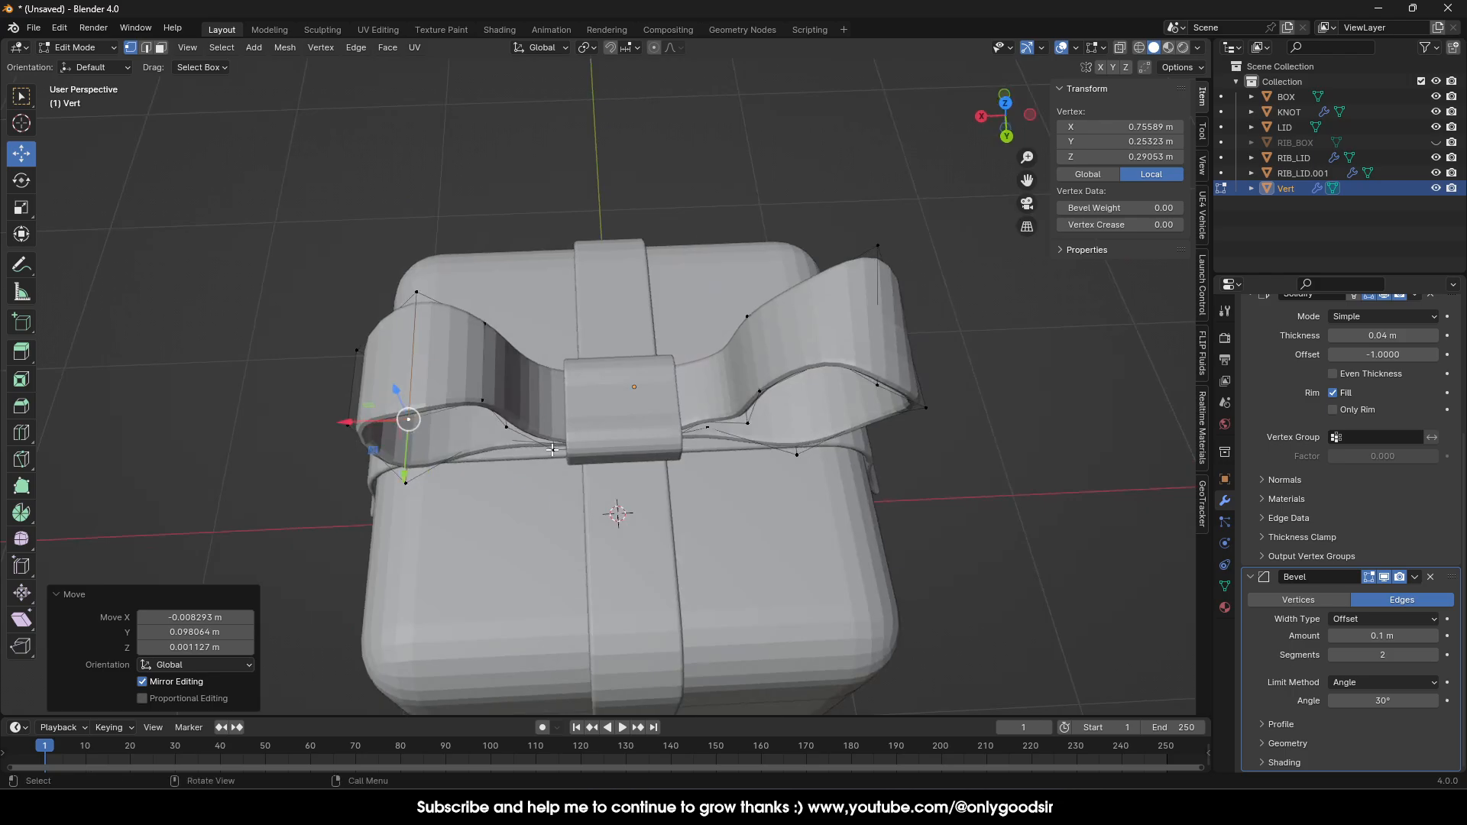
Move the smaller loop's lower vertex beside the knot about -0.09 m along Y, then leave mesh editing and check the bow.
{"action": "left_click", "coordinate": [552, 450]}
{"action": "key", "text": "g"}
{"action": "key", "text": "y"}
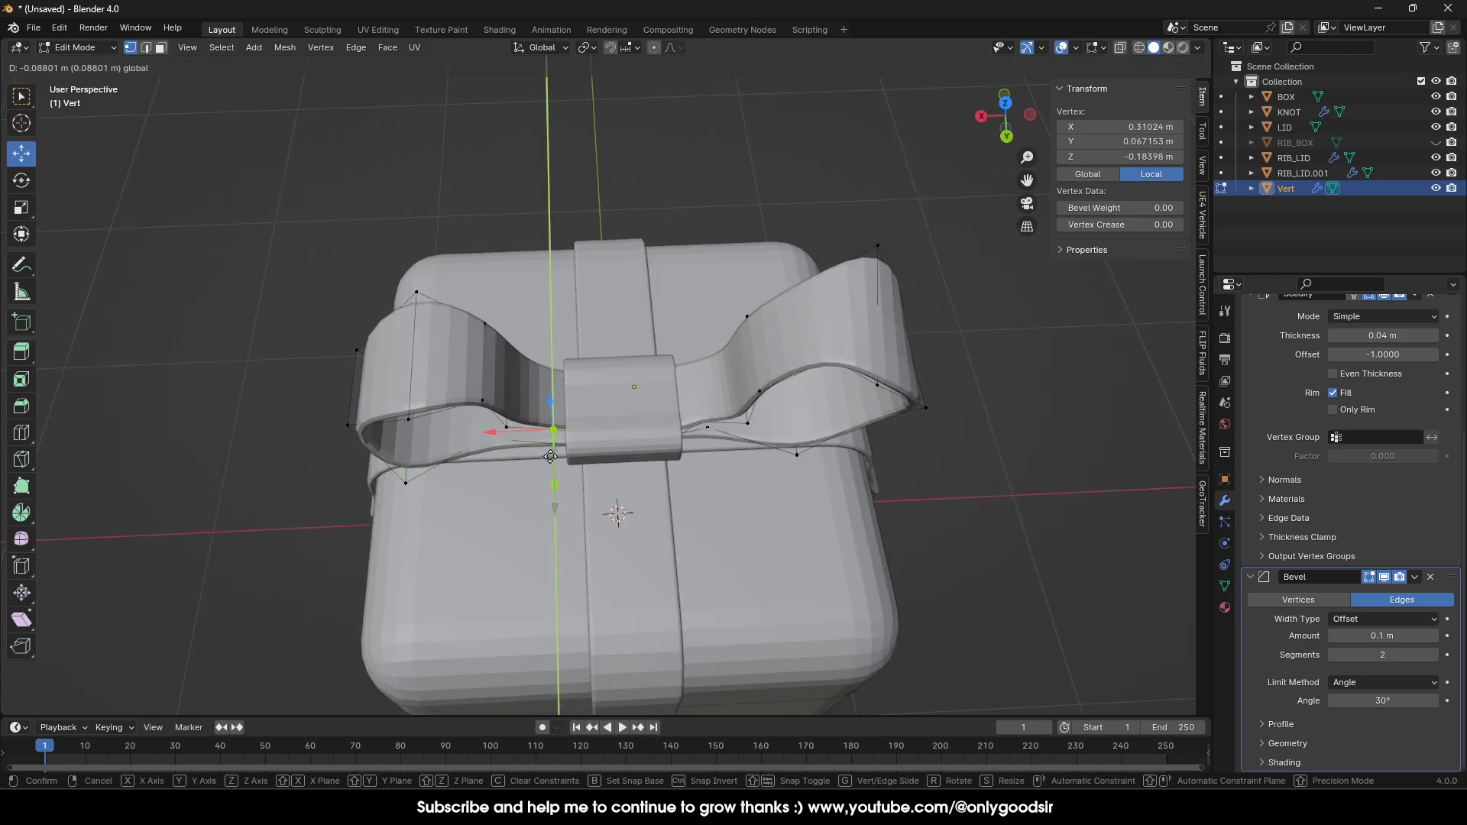
{"action": "left_click", "coordinate": [550, 457]}
{"action": "middle_click_drag", "start_coordinate": [550, 456], "coordinate": [676, 226]}
{"action": "key", "text": "Tab"}
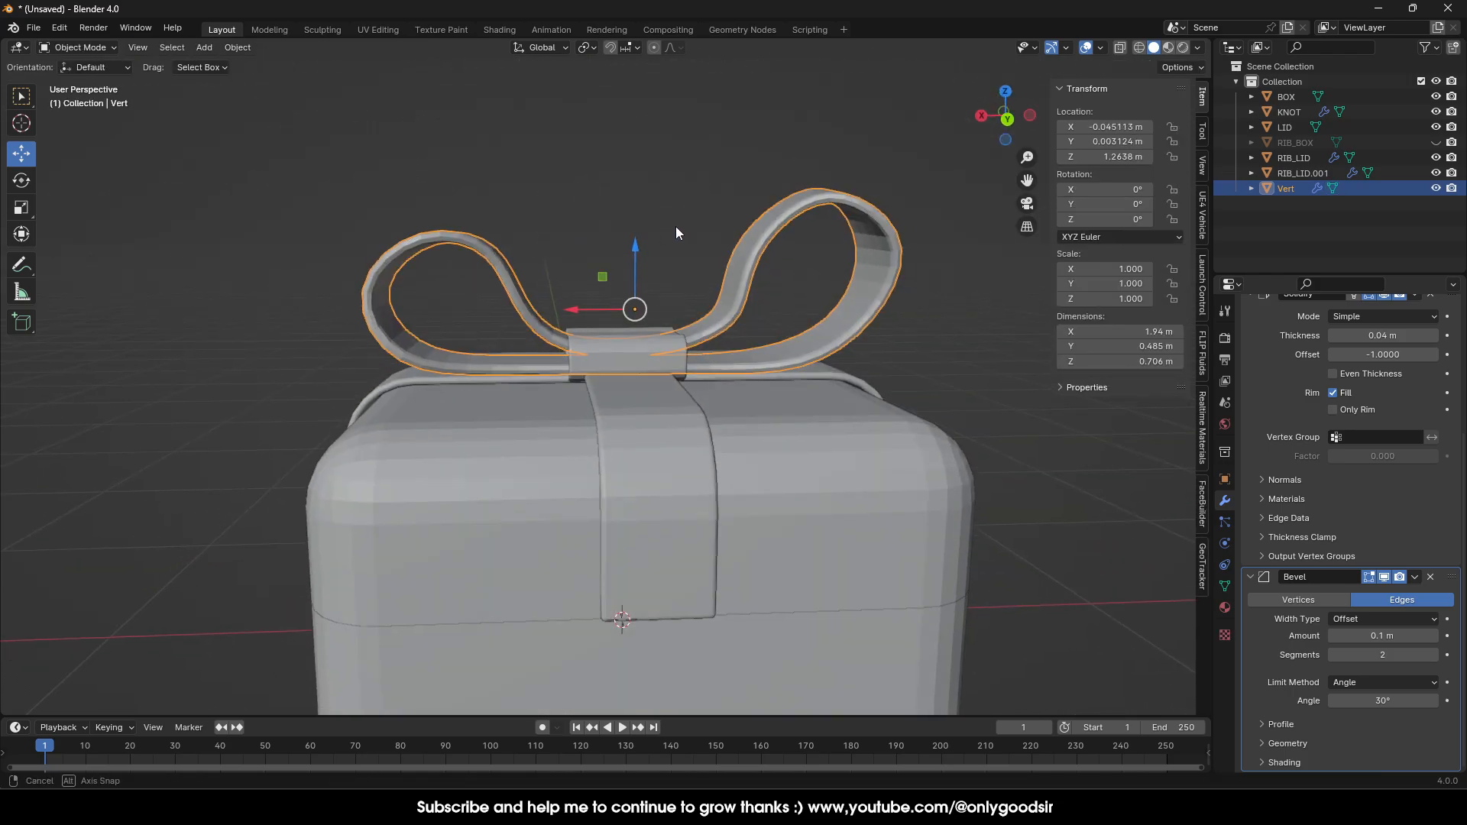
{"action": "left_click", "coordinate": [698, 166]}
{"action": "scroll", "coordinate": [727, 272], "scroll_direction": "down", "scroll_amount": 5}
{"action": "middle_click_drag", "start_coordinate": [726, 272], "coordinate": [581, 372]}
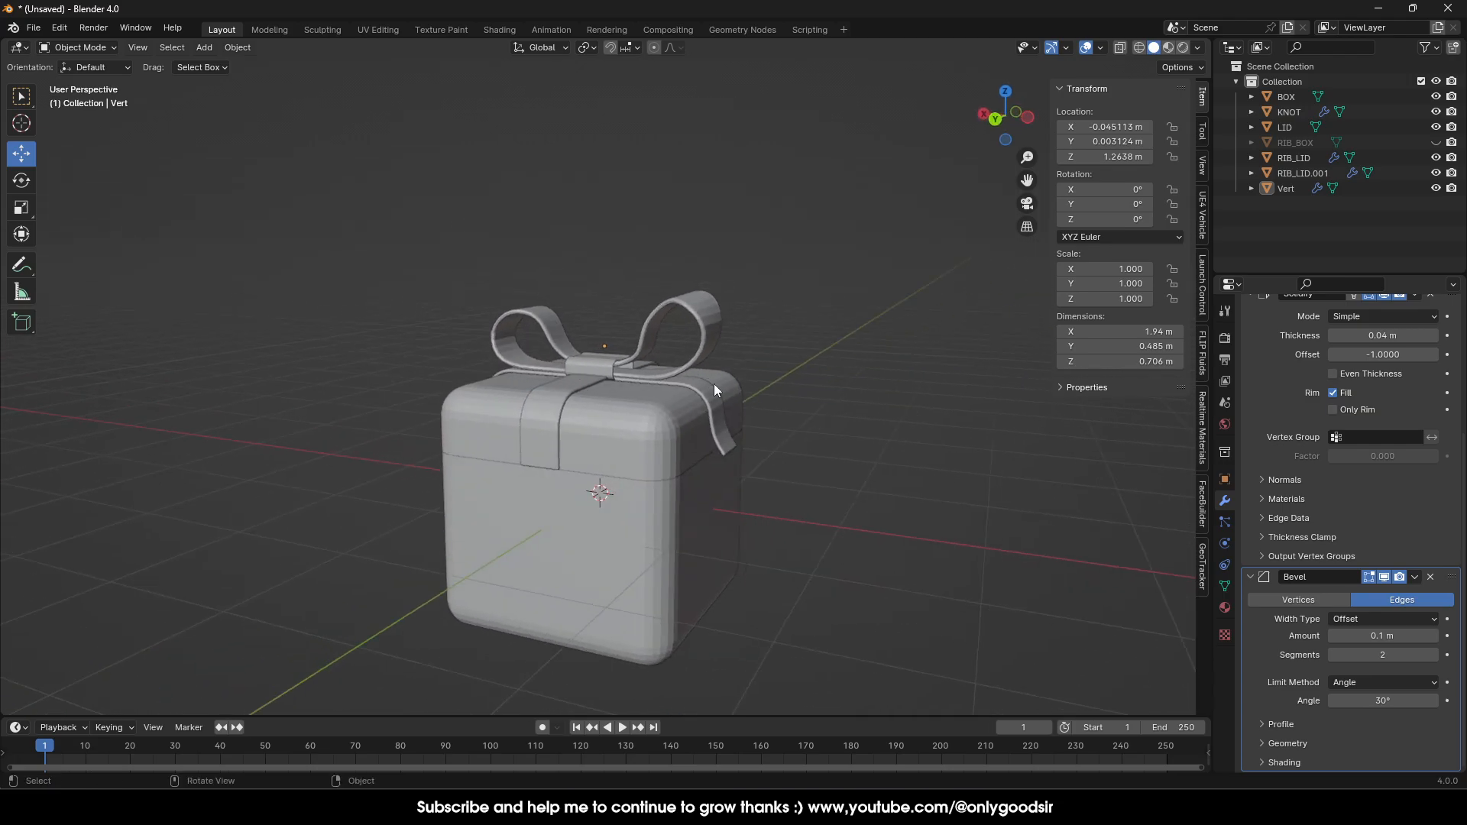
{"action": "mouse_move", "coordinate": [555, 443]}
{"action": "middle_mouse_down"}
{"action": "mouse_move", "coordinate": [550, 425]}
{"action": "mouse_move", "coordinate": [579, 438]}
{"action": "middle_mouse_up"}
{"action": "scroll", "coordinate": [595, 436], "scroll_direction": "up", "scroll_amount": 3}
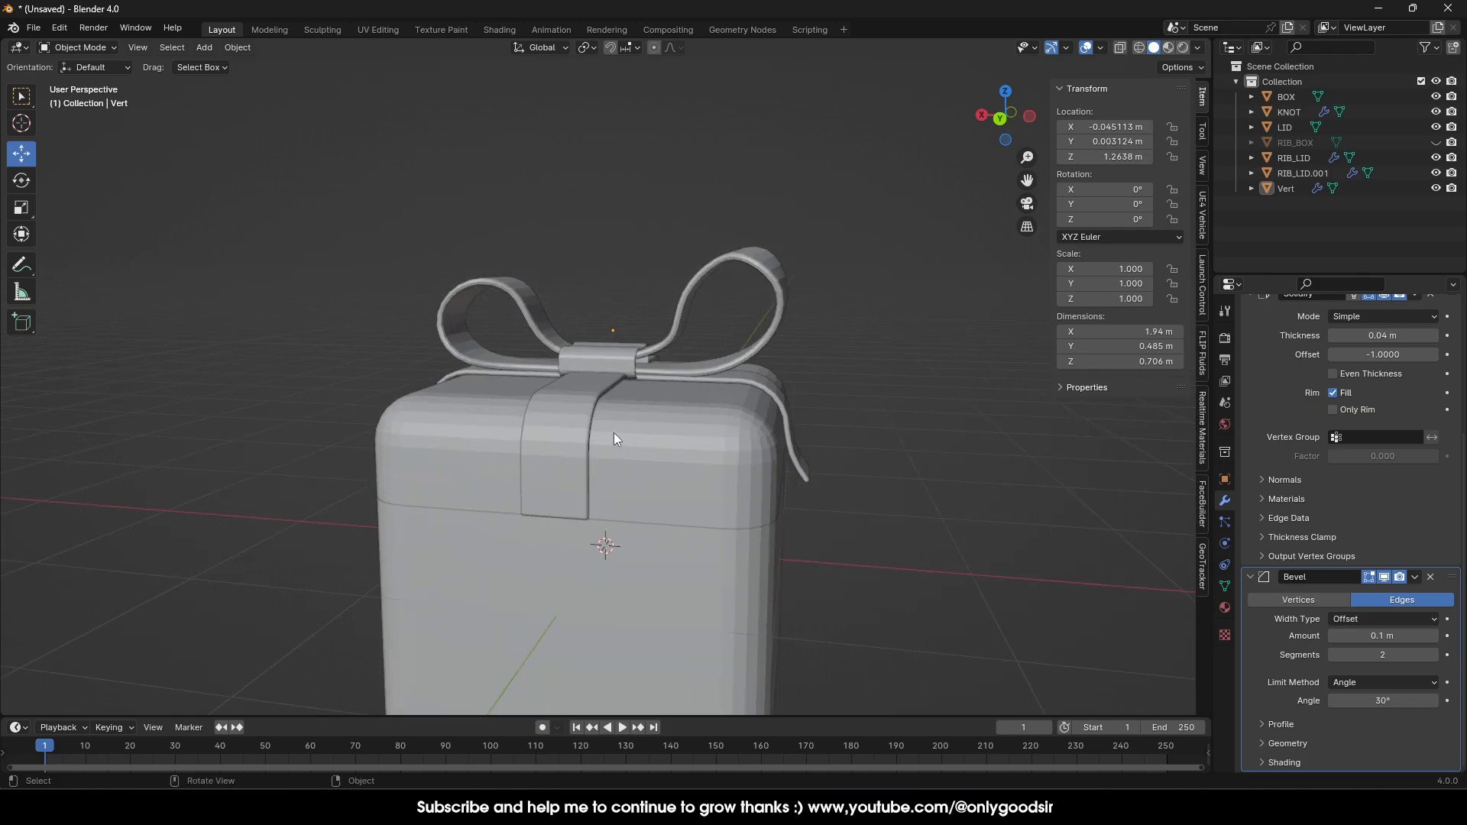
Parent the bow, the knot and both lid ribbons to the lid as object children.
{"action": "left_click", "coordinate": [639, 411]}
{"action": "left_click", "coordinate": [465, 349]}
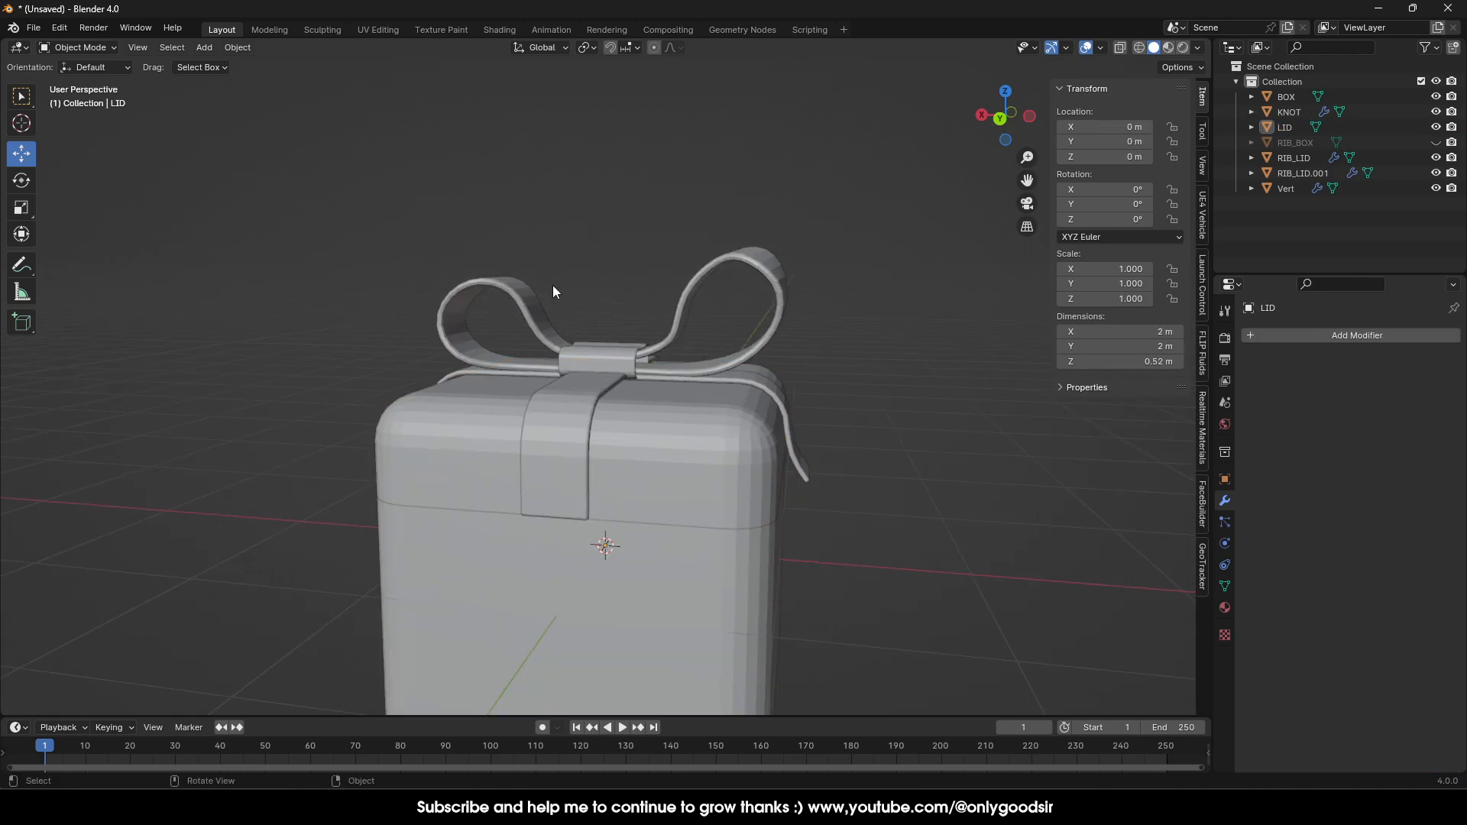
{"action": "left_click", "coordinate": [602, 365], "text": "shift"}
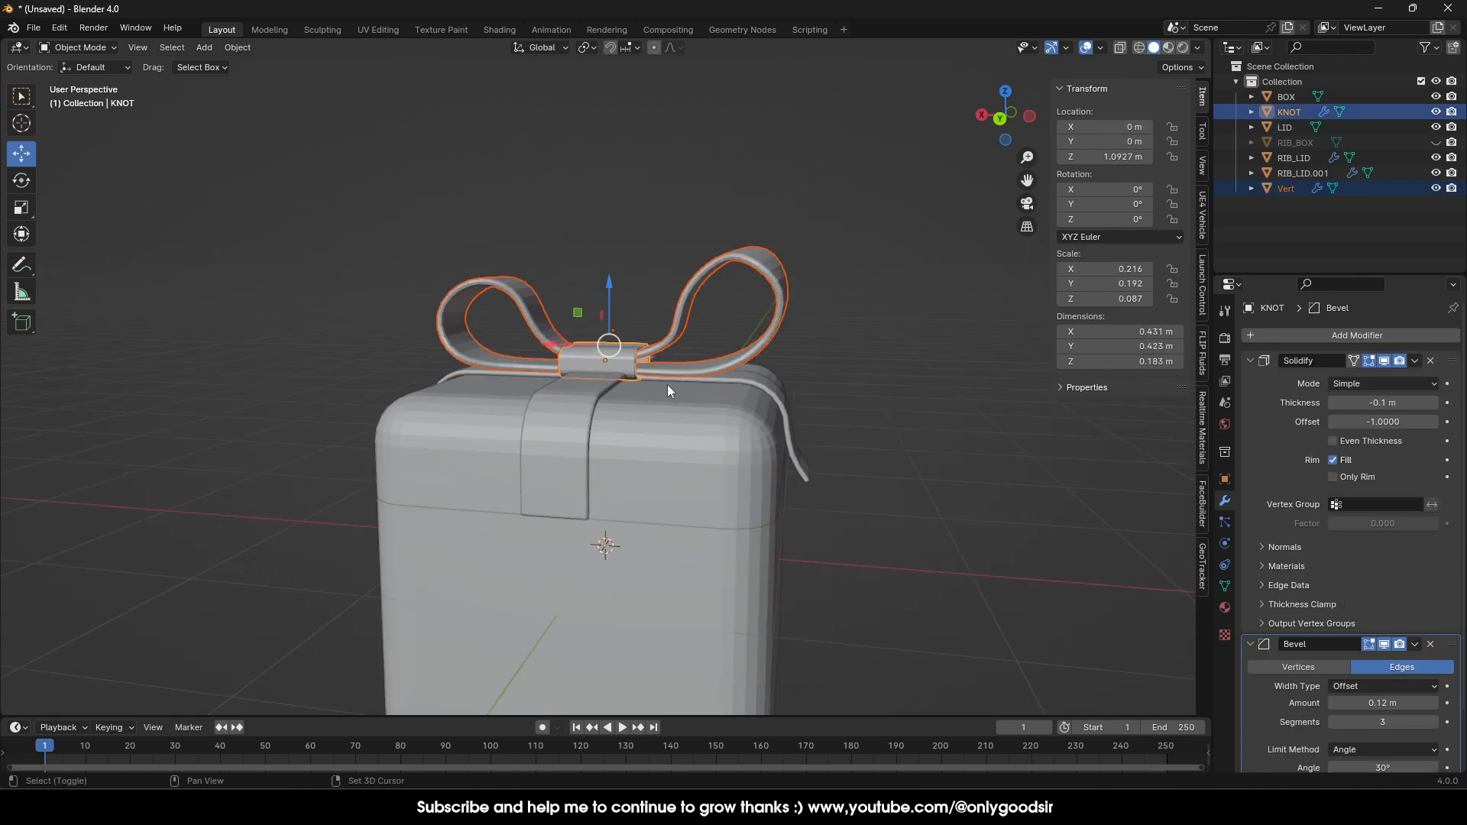
{"action": "left_click", "coordinate": [753, 383], "text": "shift"}
{"action": "left_click", "coordinate": [556, 416], "text": "shift"}
{"action": "left_click", "coordinate": [719, 468], "text": "shift"}
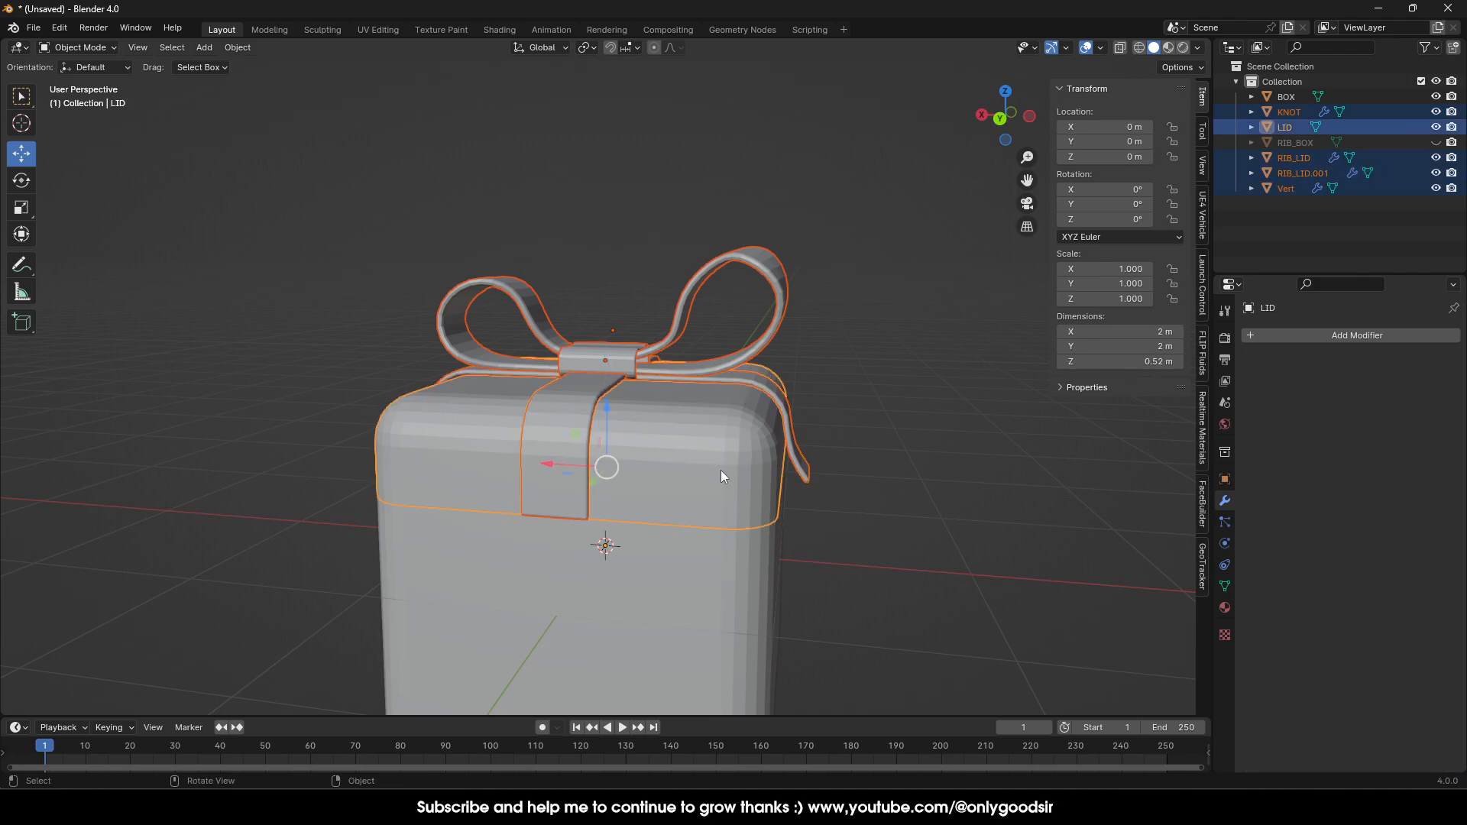
{"action": "right_click", "coordinate": [703, 432]}
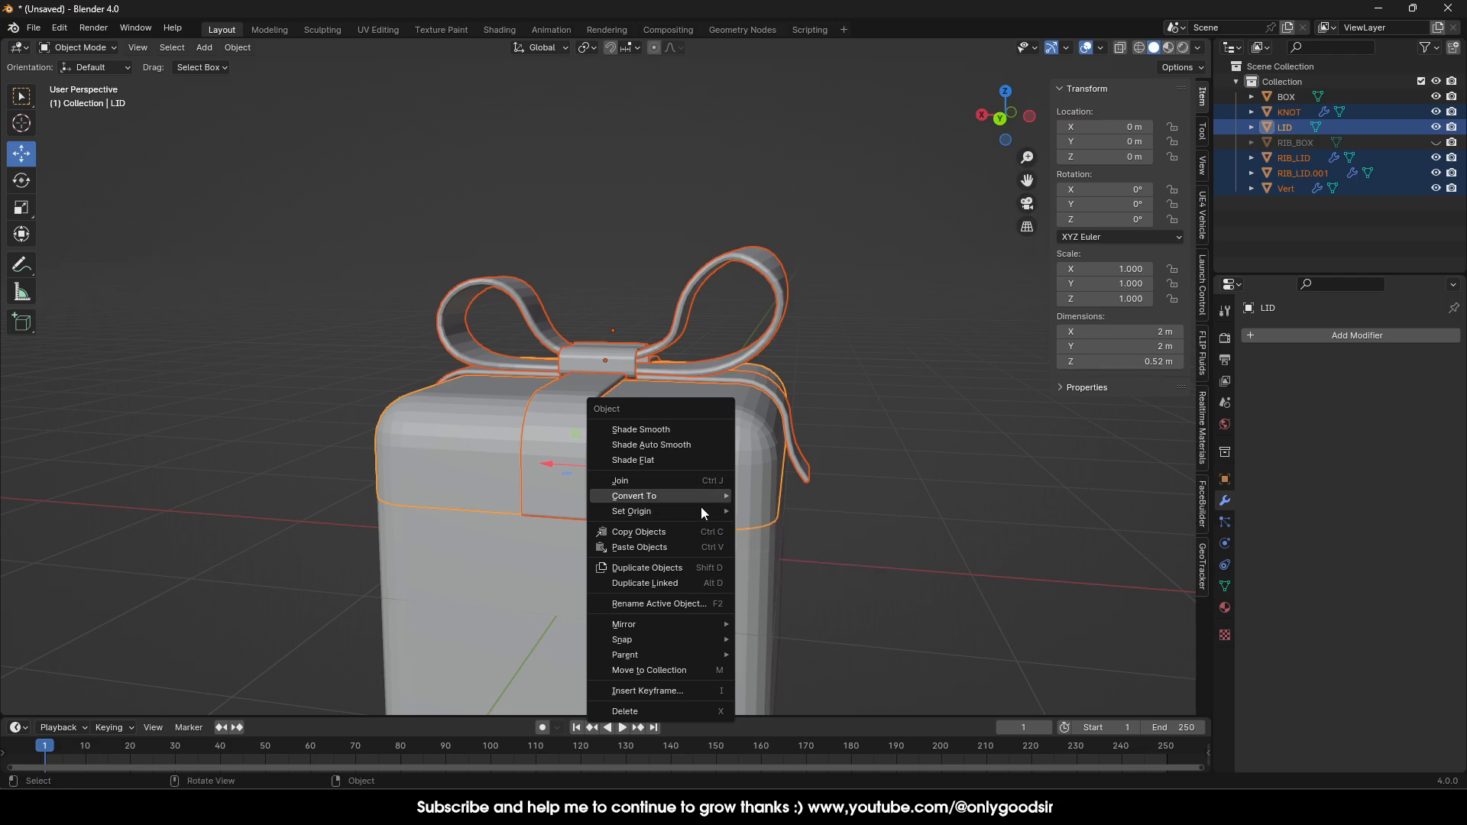
{"action": "mouse_move", "coordinate": [690, 652]}
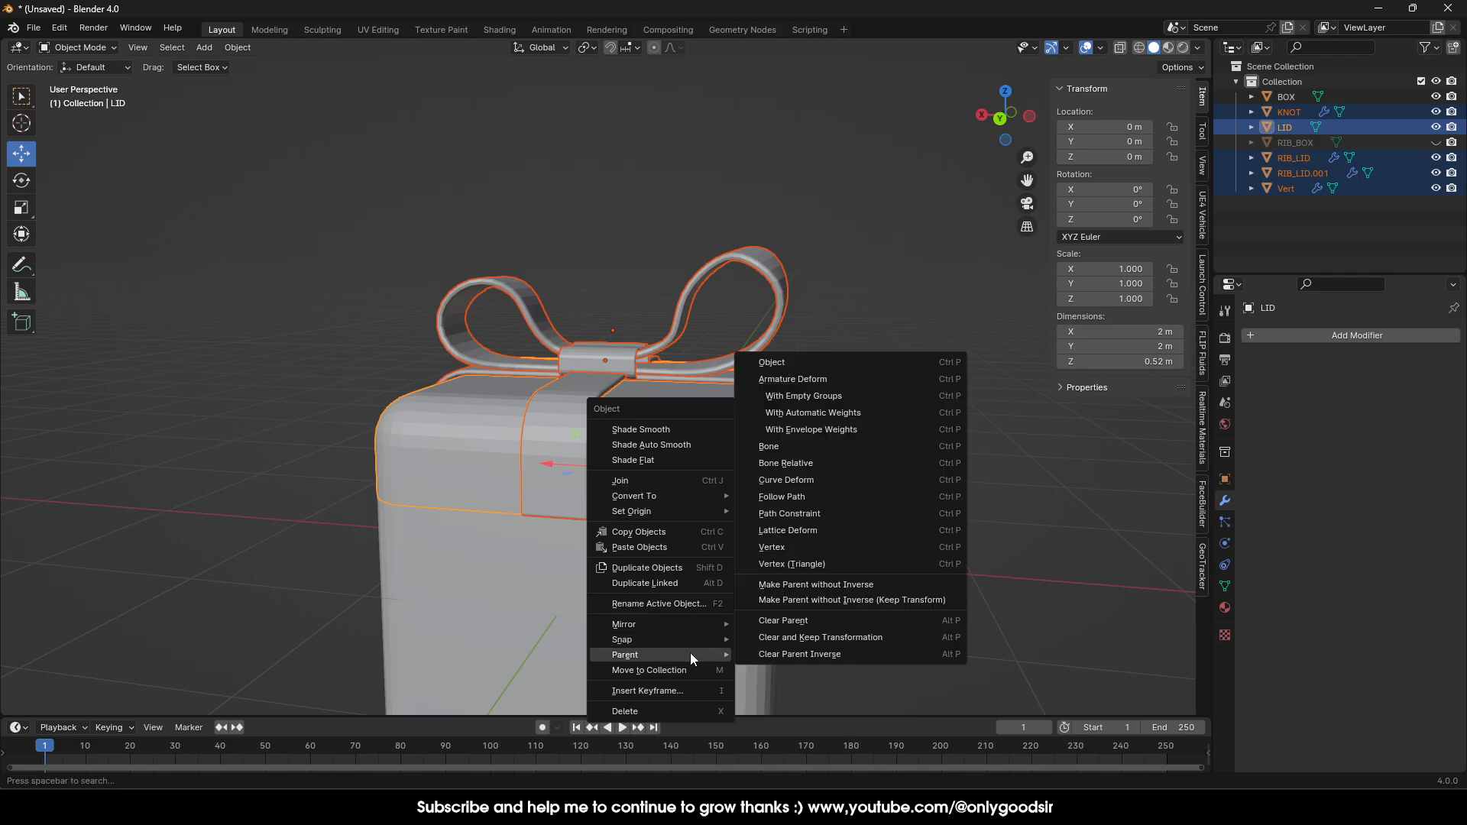
{"action": "left_click", "coordinate": [837, 365]}
{"action": "left_click", "coordinate": [900, 420]}
Raise the lid with its ribbons and bow about 1.16 m along Z above the box.
{"action": "left_click", "coordinate": [660, 454]}
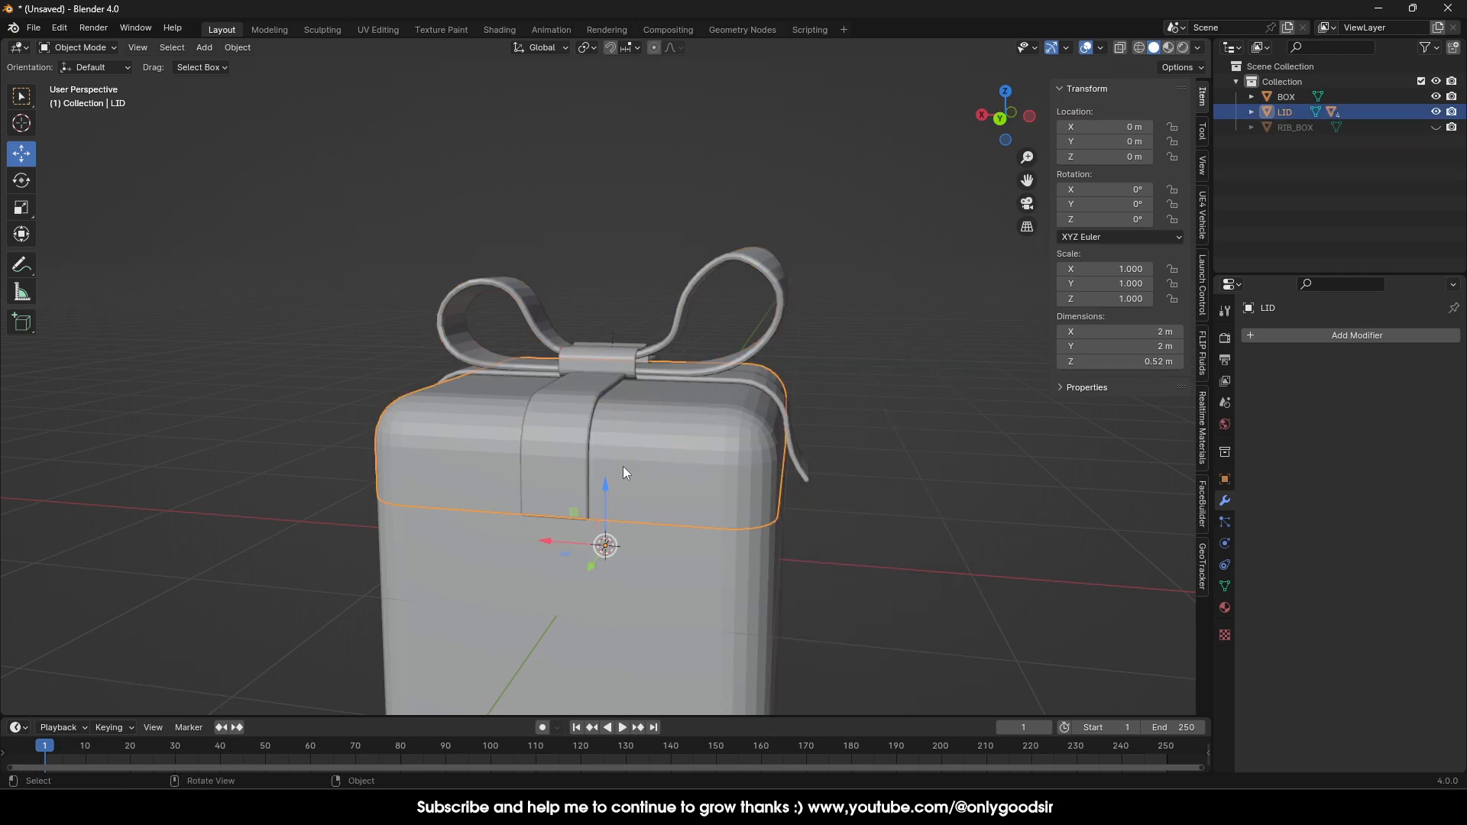
{"action": "left_click_drag", "start_coordinate": [623, 472], "coordinate": [903, 348]}
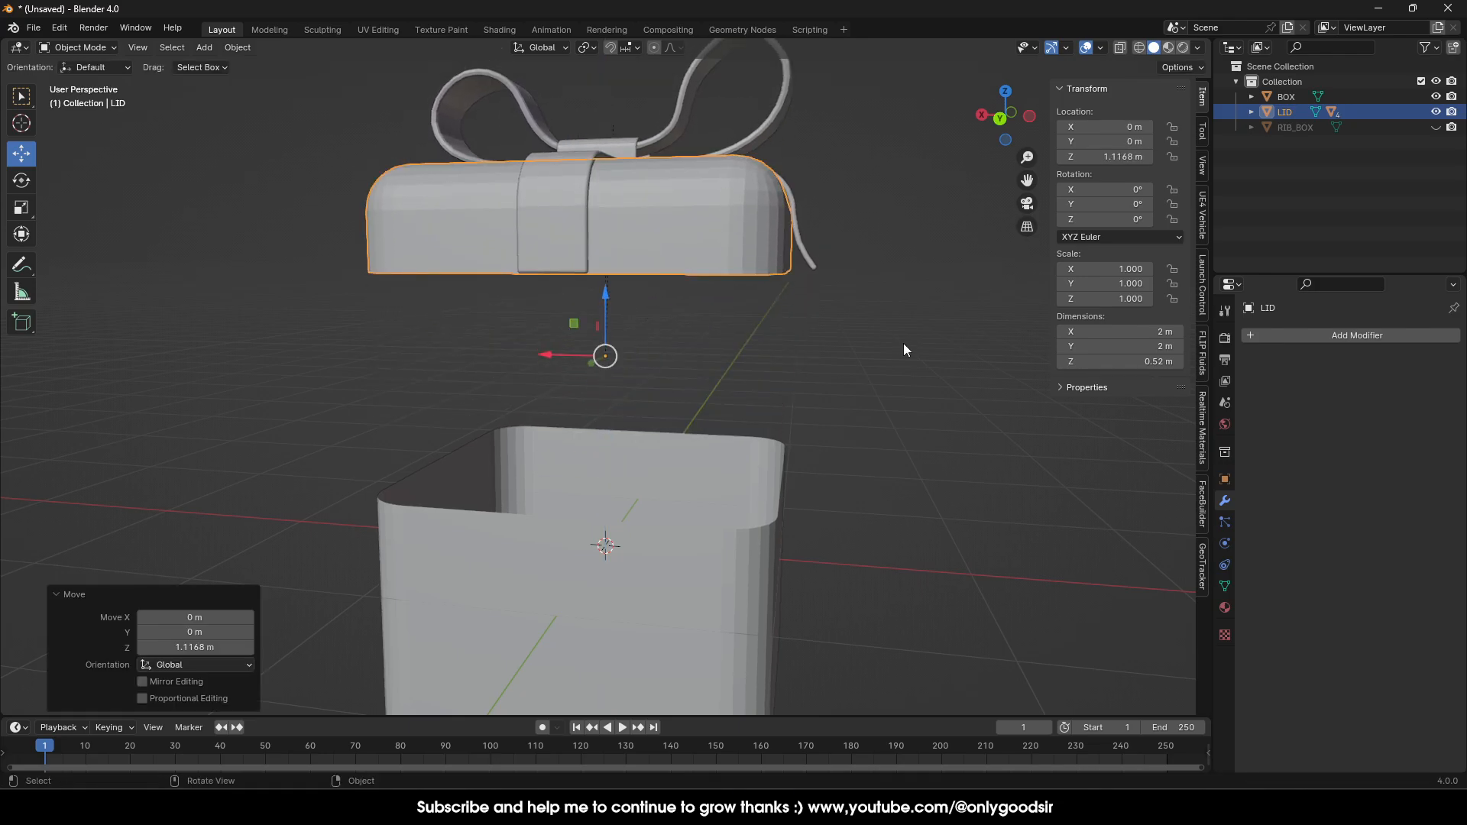
{"action": "left_click", "coordinate": [903, 342]}
{"action": "left_click", "coordinate": [691, 229]}
{"action": "left_click_drag", "start_coordinate": [608, 313], "coordinate": [610, 303]}
{"action": "scroll", "coordinate": [776, 366], "scroll_direction": "down", "scroll_amount": 3}
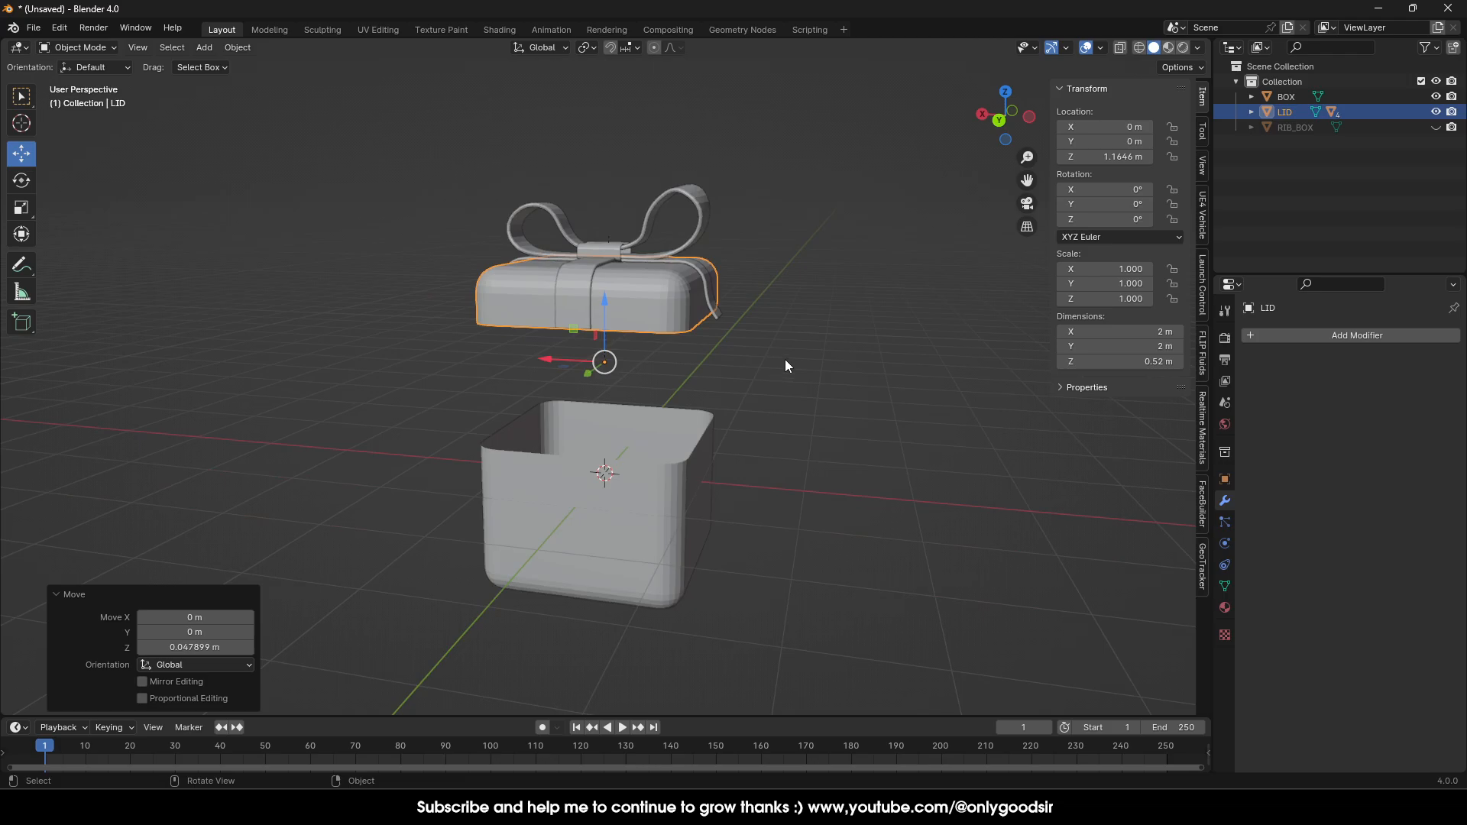
{"action": "left_click", "coordinate": [786, 359]}
Unhide the RIB_BOX ribbon outline around the box.
{"action": "middle_click_drag", "start_coordinate": [786, 359], "coordinate": [712, 406]}
{"action": "scroll", "coordinate": [796, 459], "scroll_direction": "up", "scroll_amount": 5}
{"action": "middle_click_drag", "start_coordinate": [759, 292], "coordinate": [644, 285]}
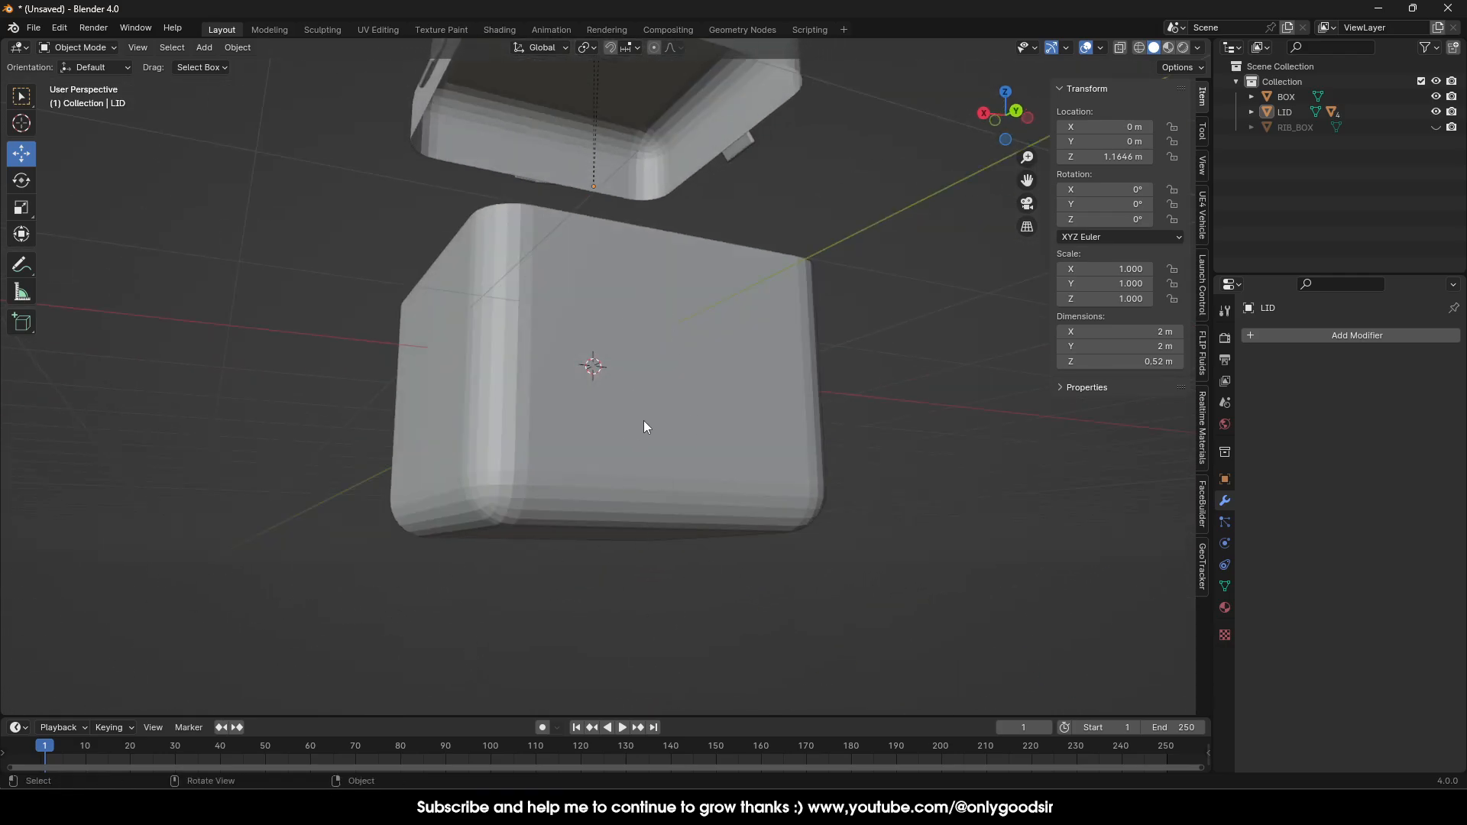
{"action": "left_click", "coordinate": [744, 380]}
{"action": "left_click", "coordinate": [1298, 127]}
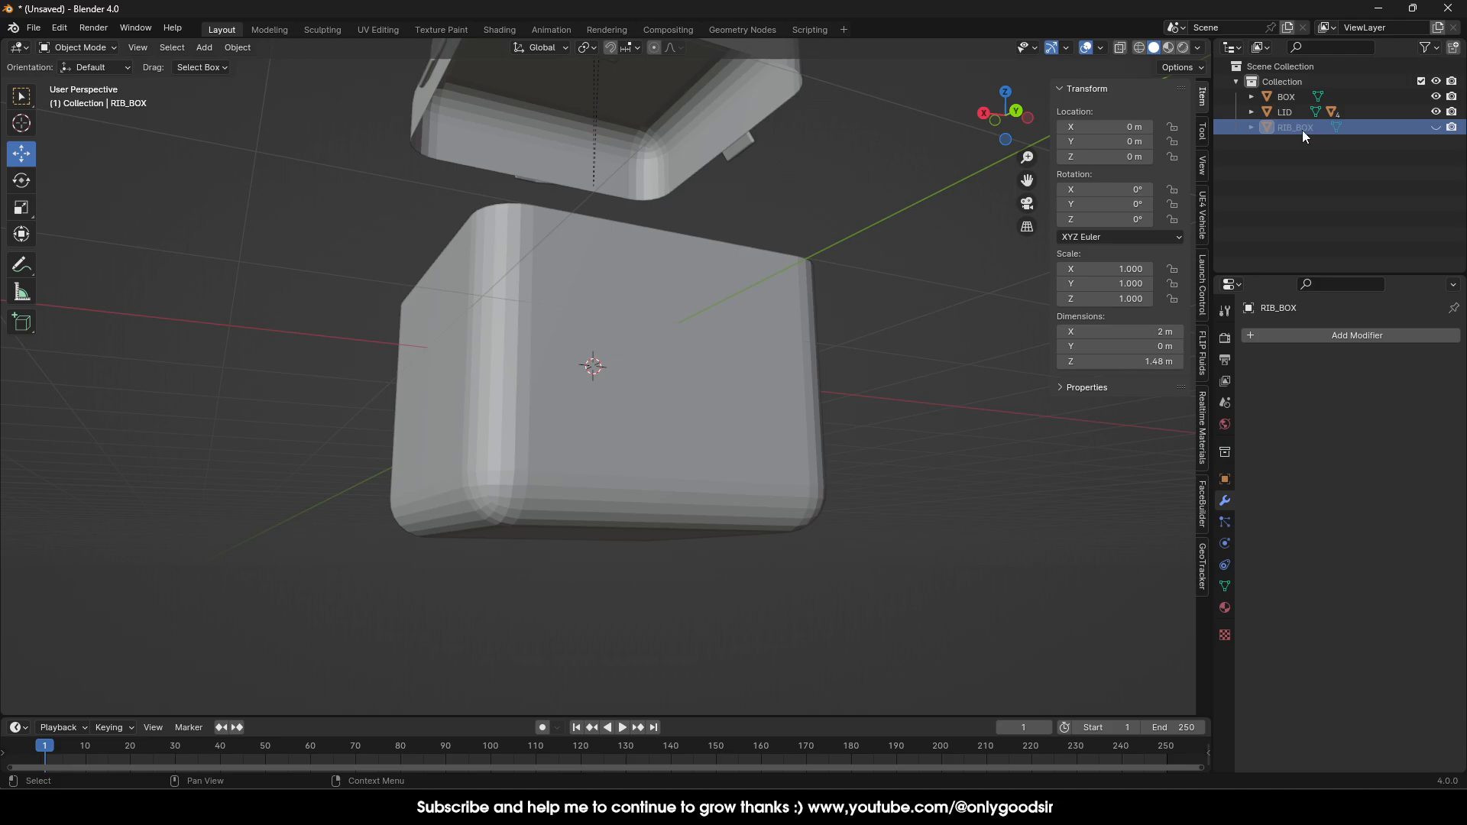
{"action": "left_click", "coordinate": [1434, 128]}
Select the box and turn on X-ray to see the ribbon outline through it.
{"action": "middle_click_drag", "start_coordinate": [805, 315], "coordinate": [677, 488]}
{"action": "left_click", "coordinate": [677, 487]}
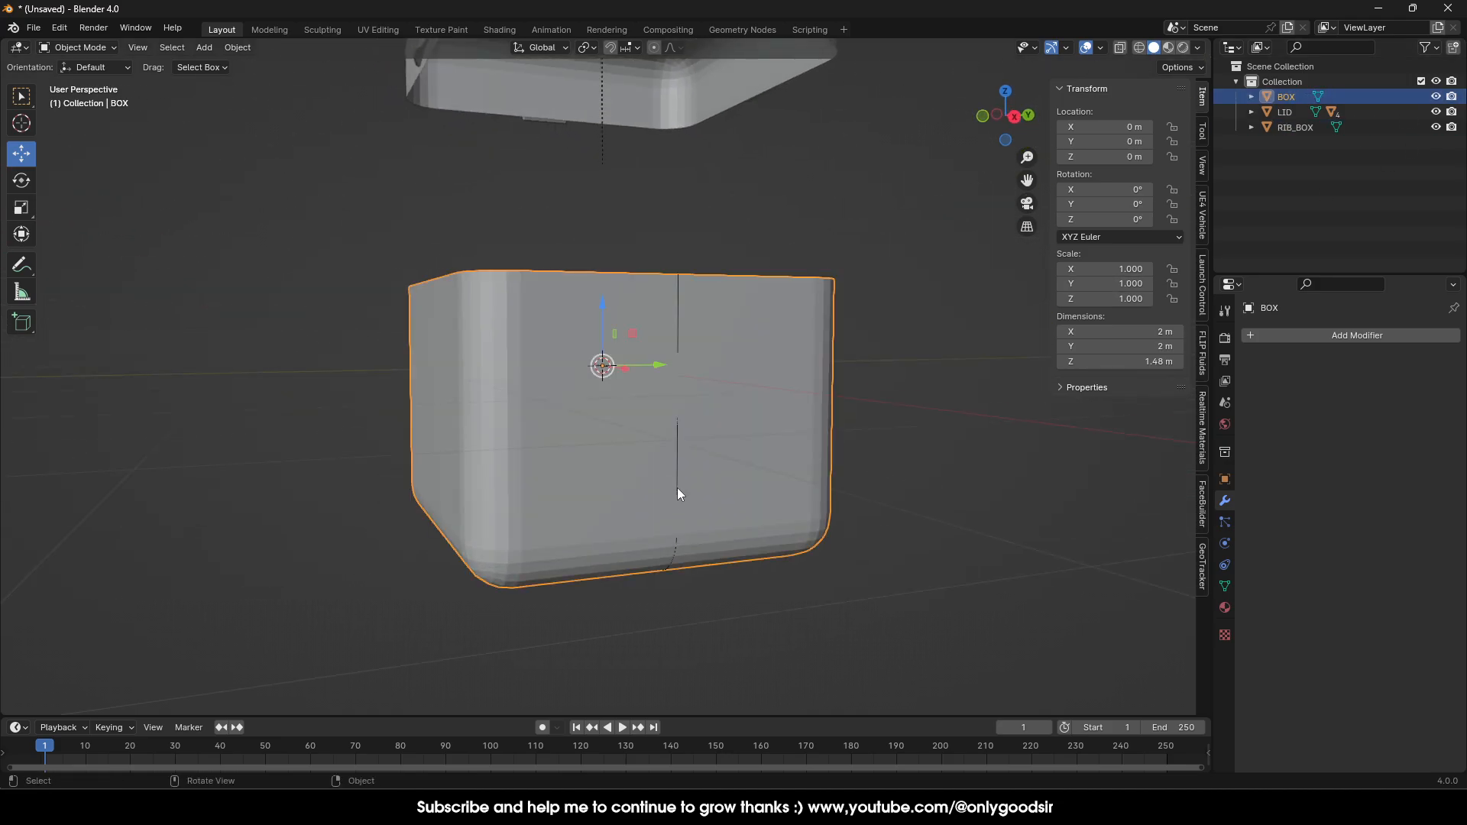
{"action": "key", "text": "Tab"}
{"action": "key", "text": "Tab"}
{"action": "left_click", "coordinate": [1123, 48]}
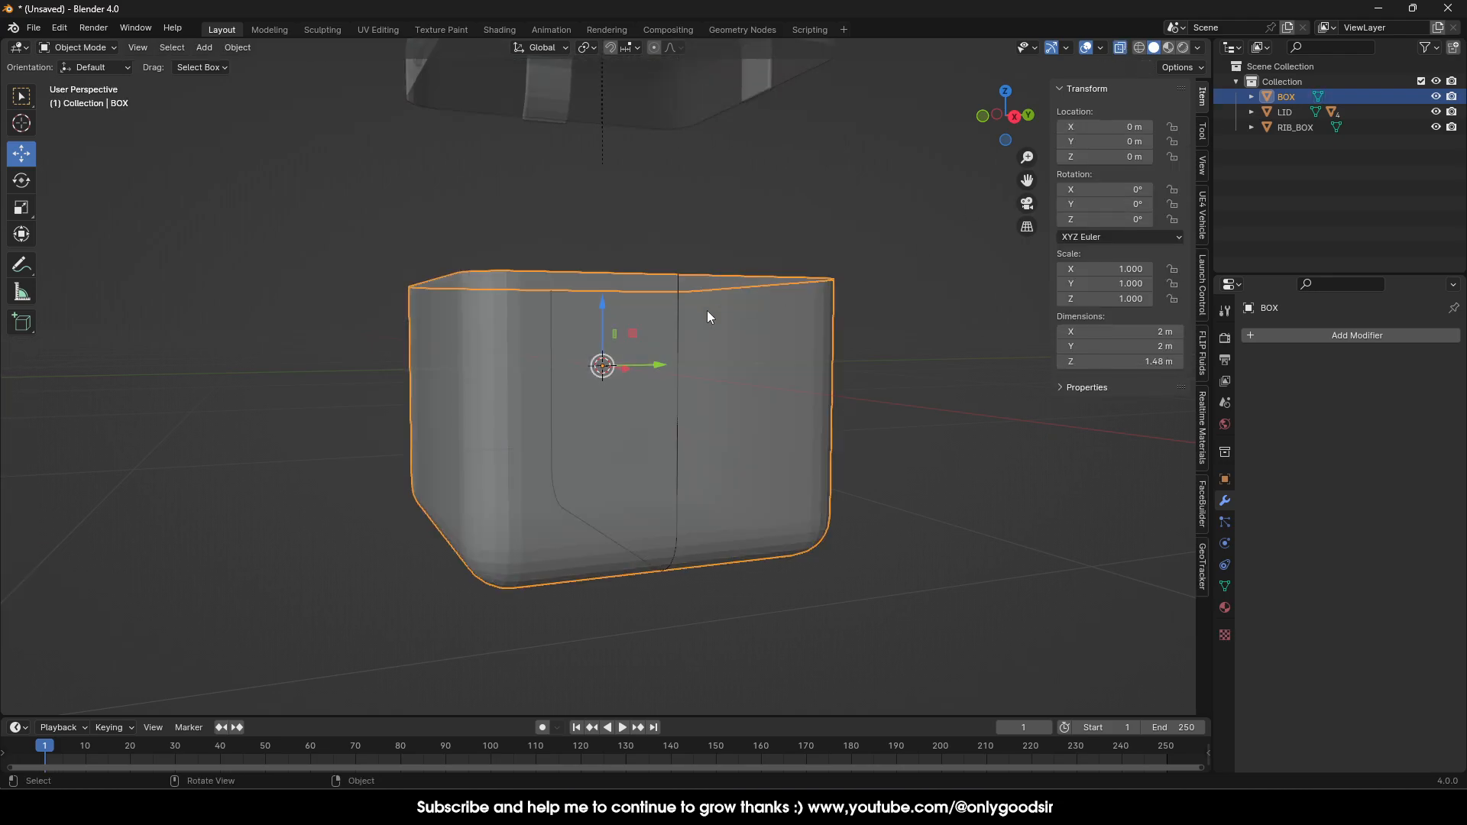
Extrude the whole RIB_BOX outline about 0.146 m along positive Y to give the ribbon its first strip of width.
{"action": "left_click", "coordinate": [1291, 125]}
{"action": "middle_click_drag", "start_coordinate": [741, 347], "coordinate": [714, 368]}
{"action": "key", "text": "Tab"}
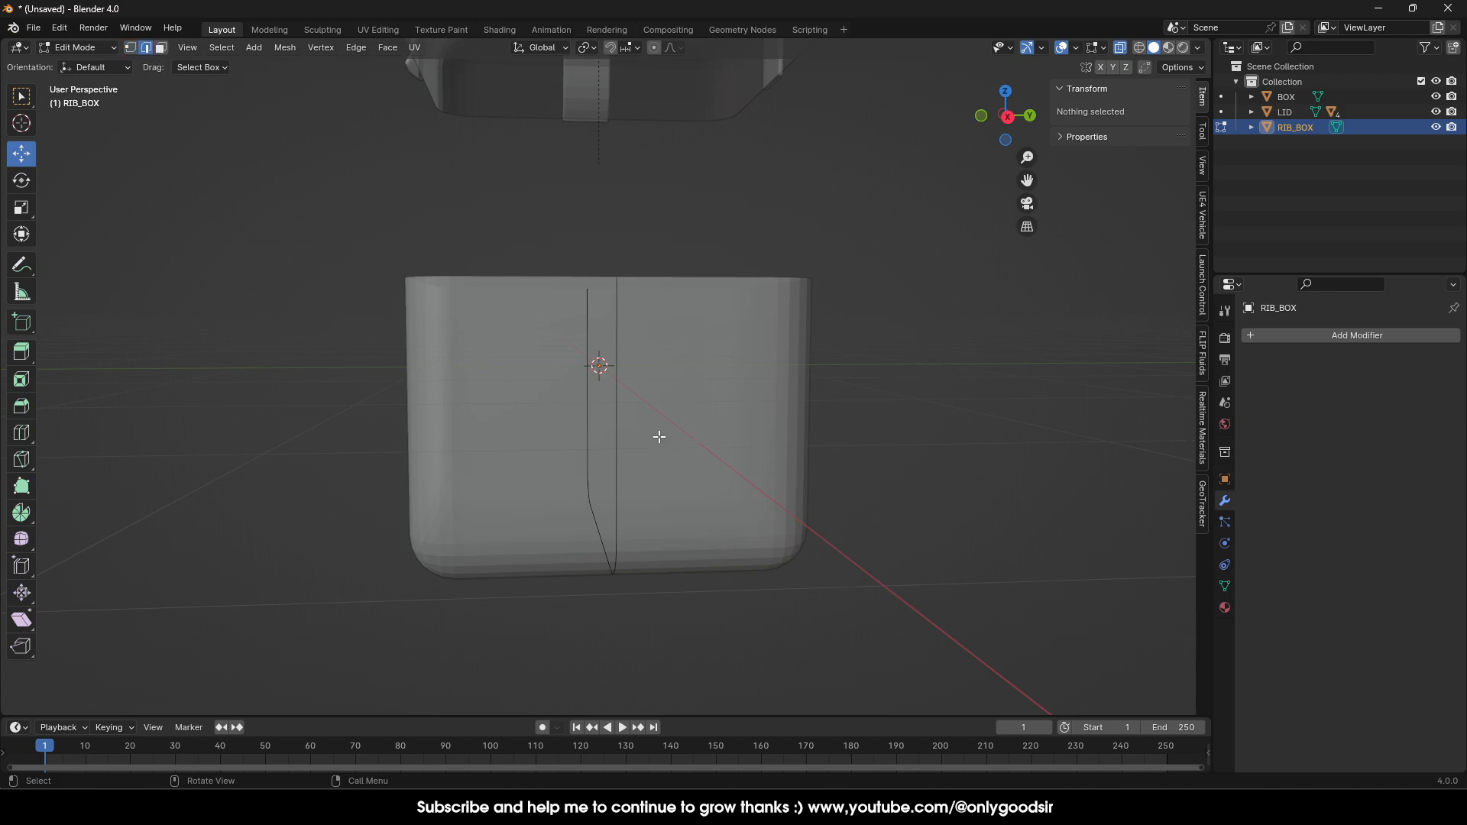
{"action": "key", "text": "a"}
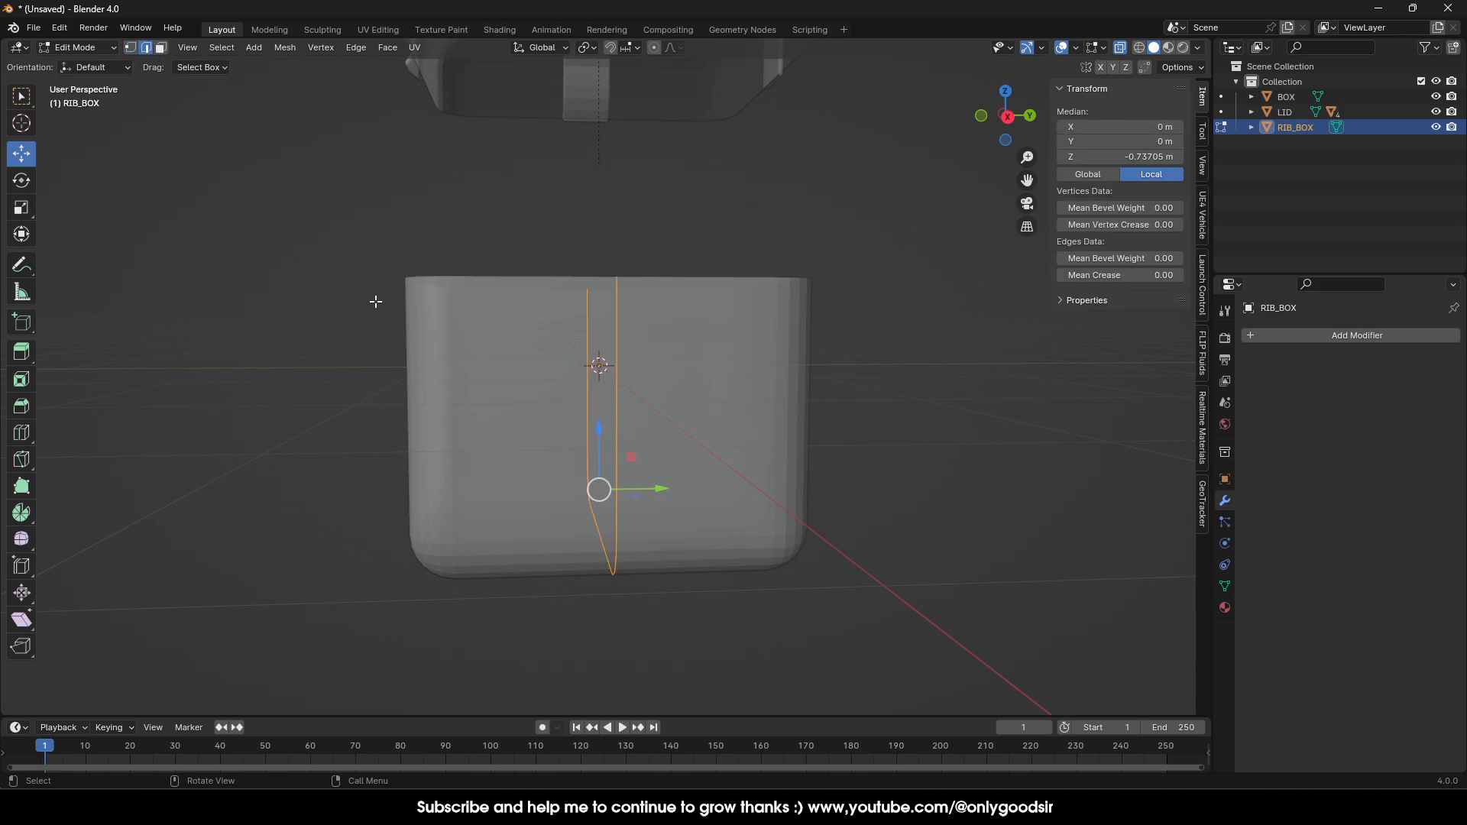
{"action": "key", "text": "e"}
{"action": "right_click", "coordinate": [618, 389]}
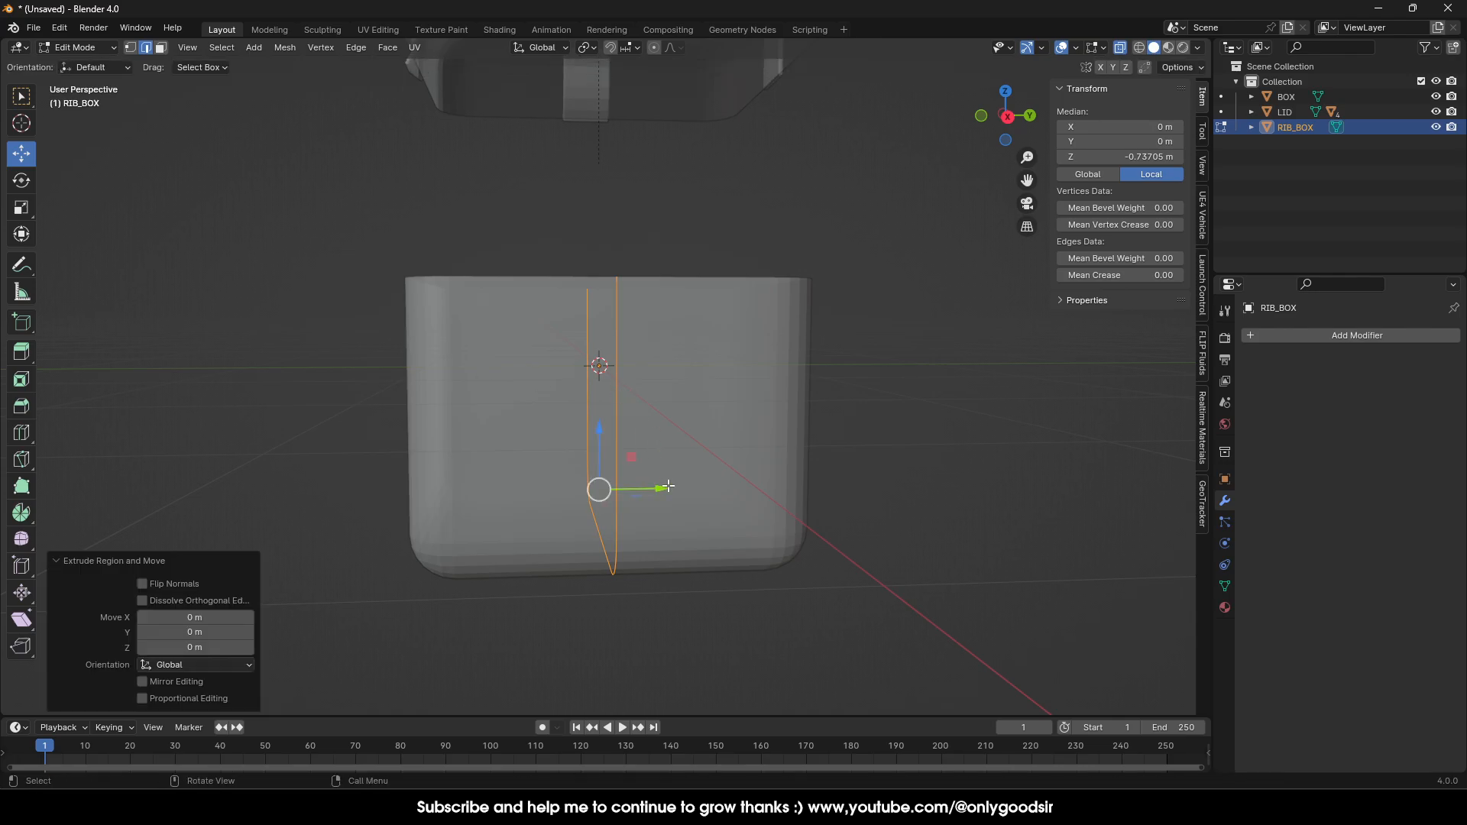
{"action": "left_click_drag", "start_coordinate": [666, 489], "coordinate": [624, 490]}
{"action": "left_click", "coordinate": [616, 452]}
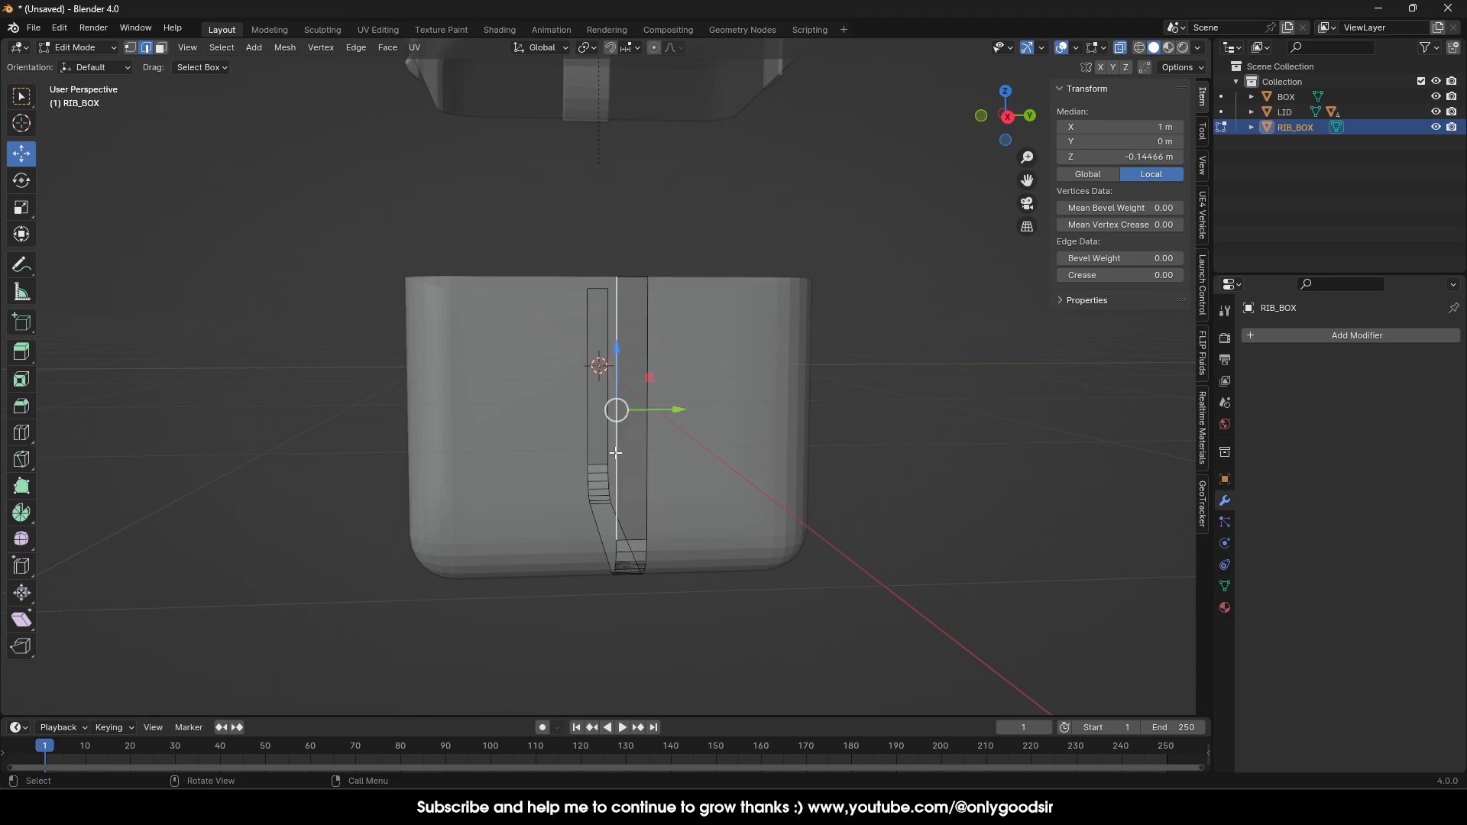
{"action": "key", "text": "e"}
{"action": "right_click", "coordinate": [655, 447]}
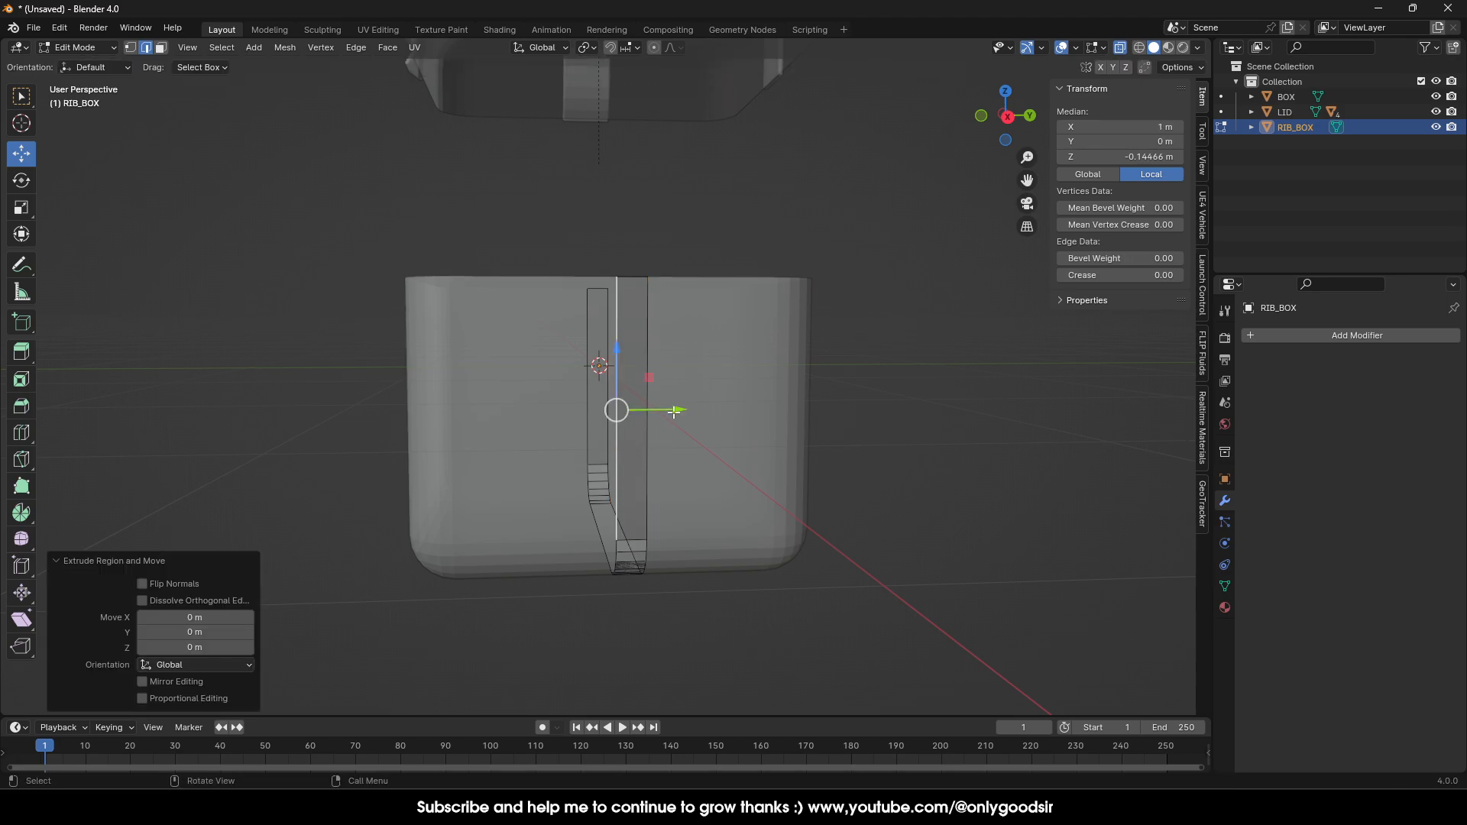
{"action": "left_click_drag", "start_coordinate": [678, 411], "coordinate": [657, 417]}
{"action": "key", "text": "ctrl+z"}
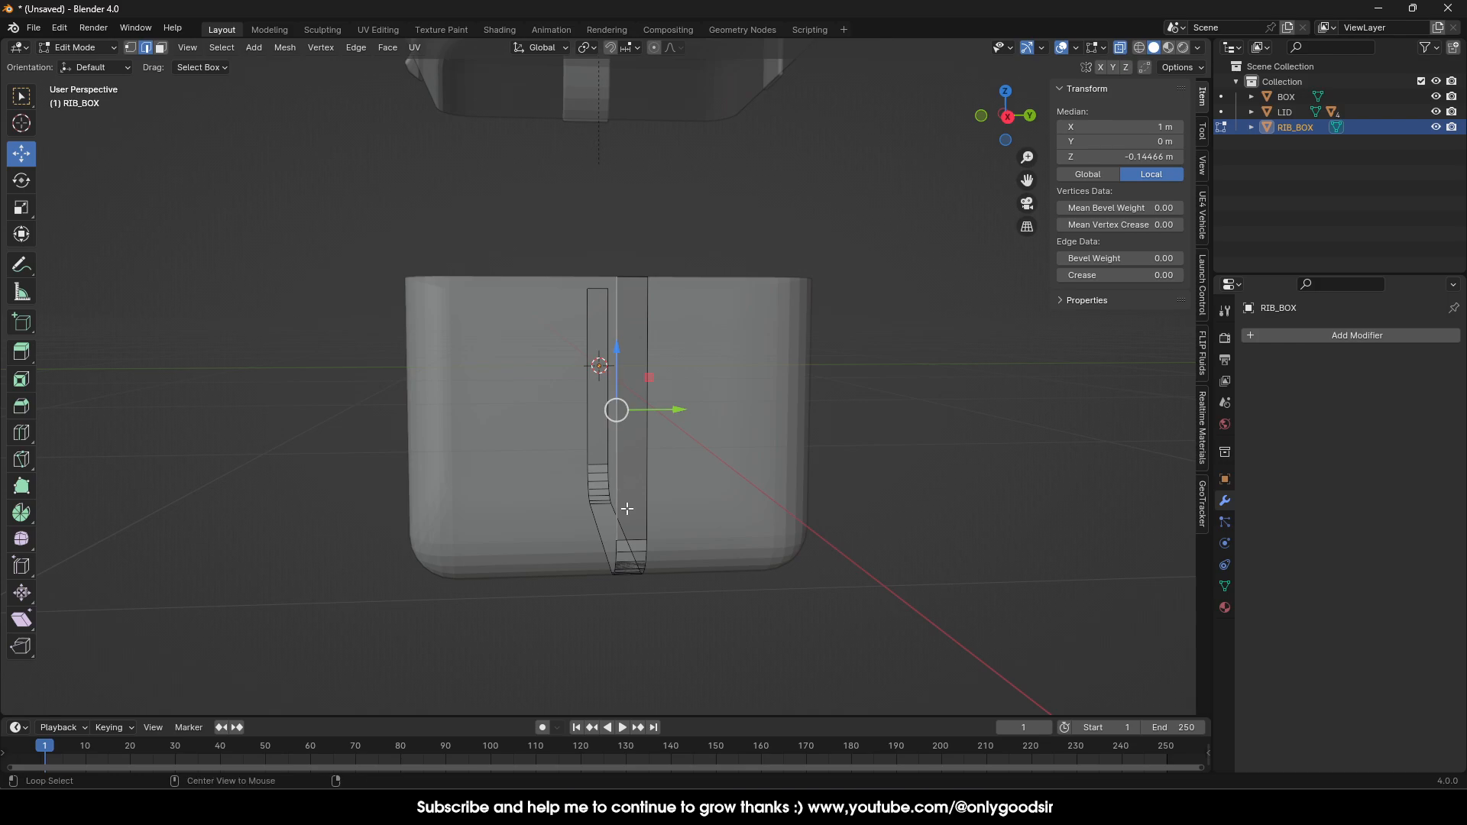
{"action": "left_click", "coordinate": [617, 547], "text": "alt"}
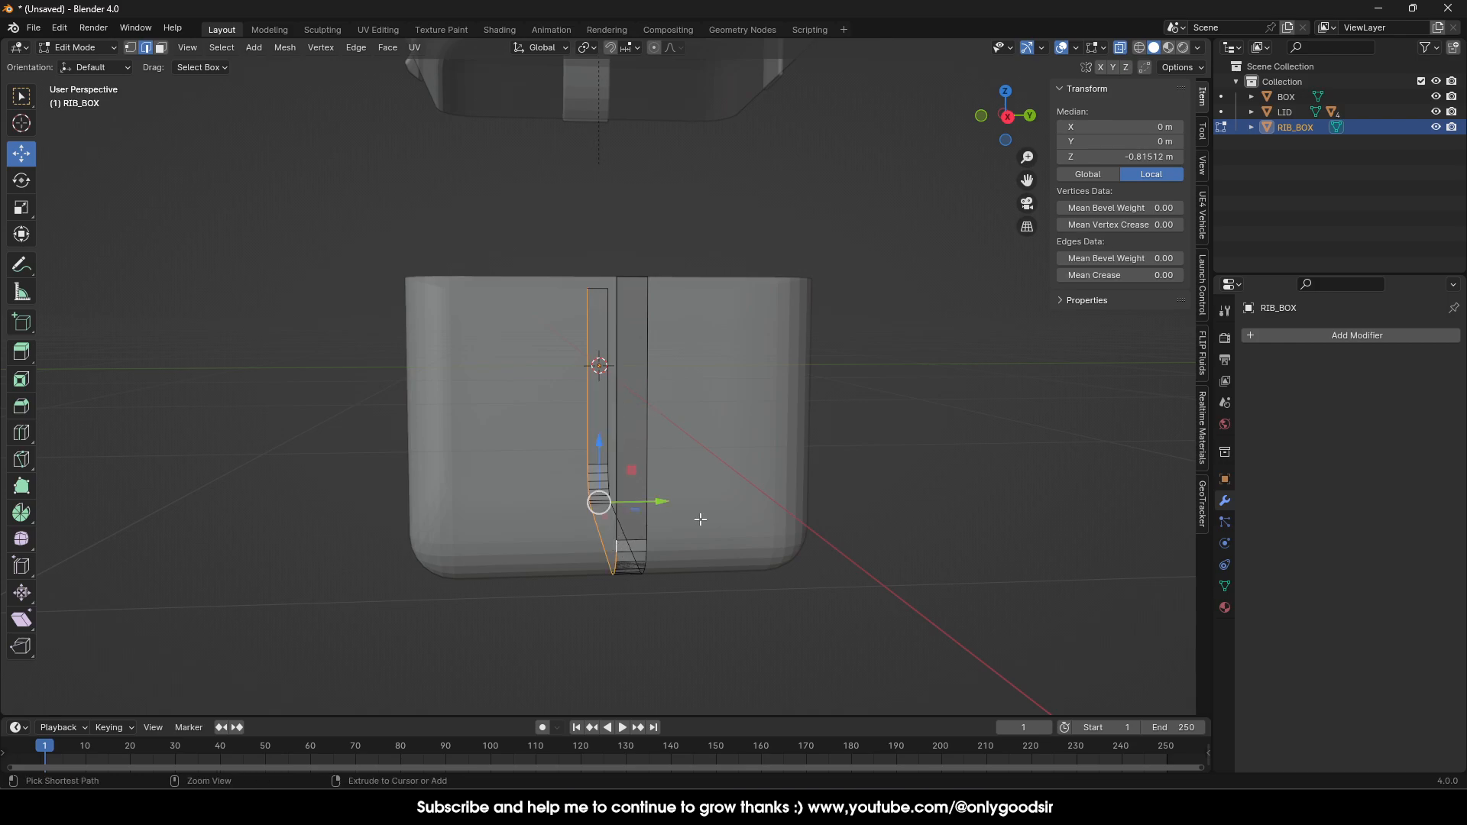
{"action": "key", "text": "ctrl+z"}
{"action": "left_click", "coordinate": [616, 547], "text": "alt"}
{"action": "middle_click_drag", "start_coordinate": [619, 532], "coordinate": [697, 514]}
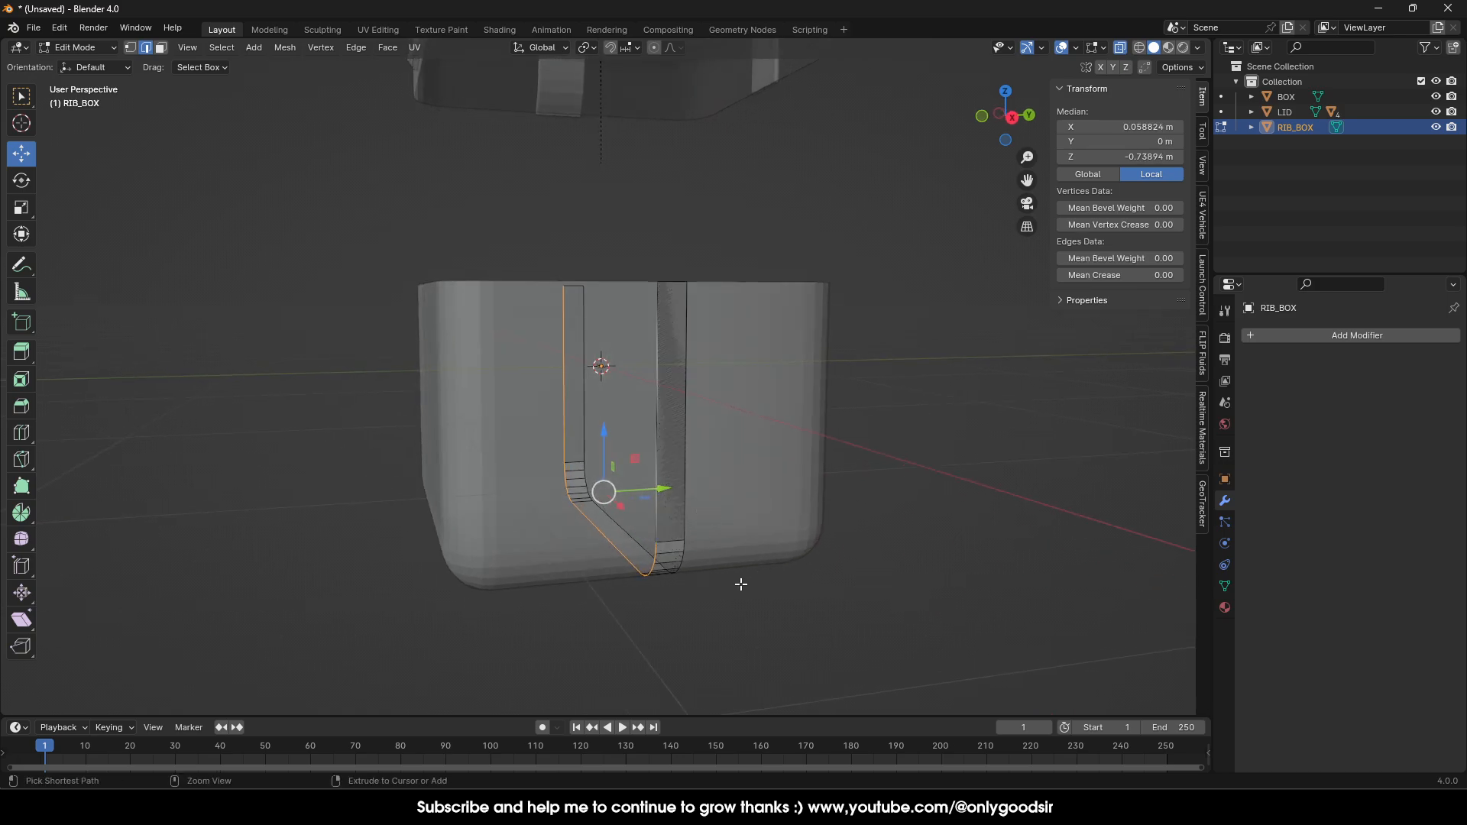
{"action": "key", "text": "ctrl+z"}
{"action": "key", "text": "ctrl+shift+z"}
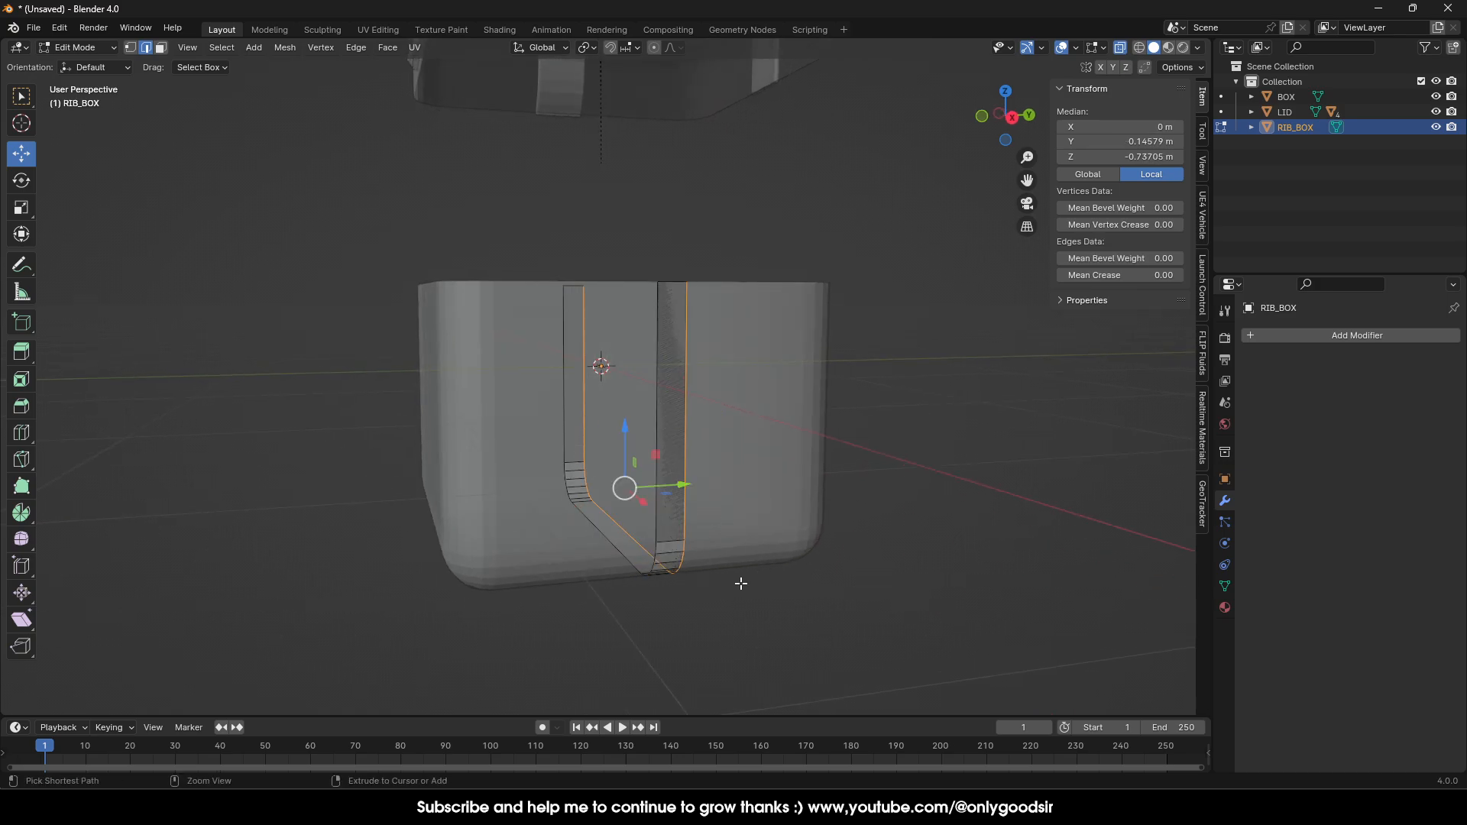
Extrude the ribbon's original centre edge loop about 0.136 m along negative Y to form the other half of its width.
{"action": "left_click", "coordinate": [655, 532]}
{"action": "left_click", "coordinate": [655, 549], "text": "alt"}
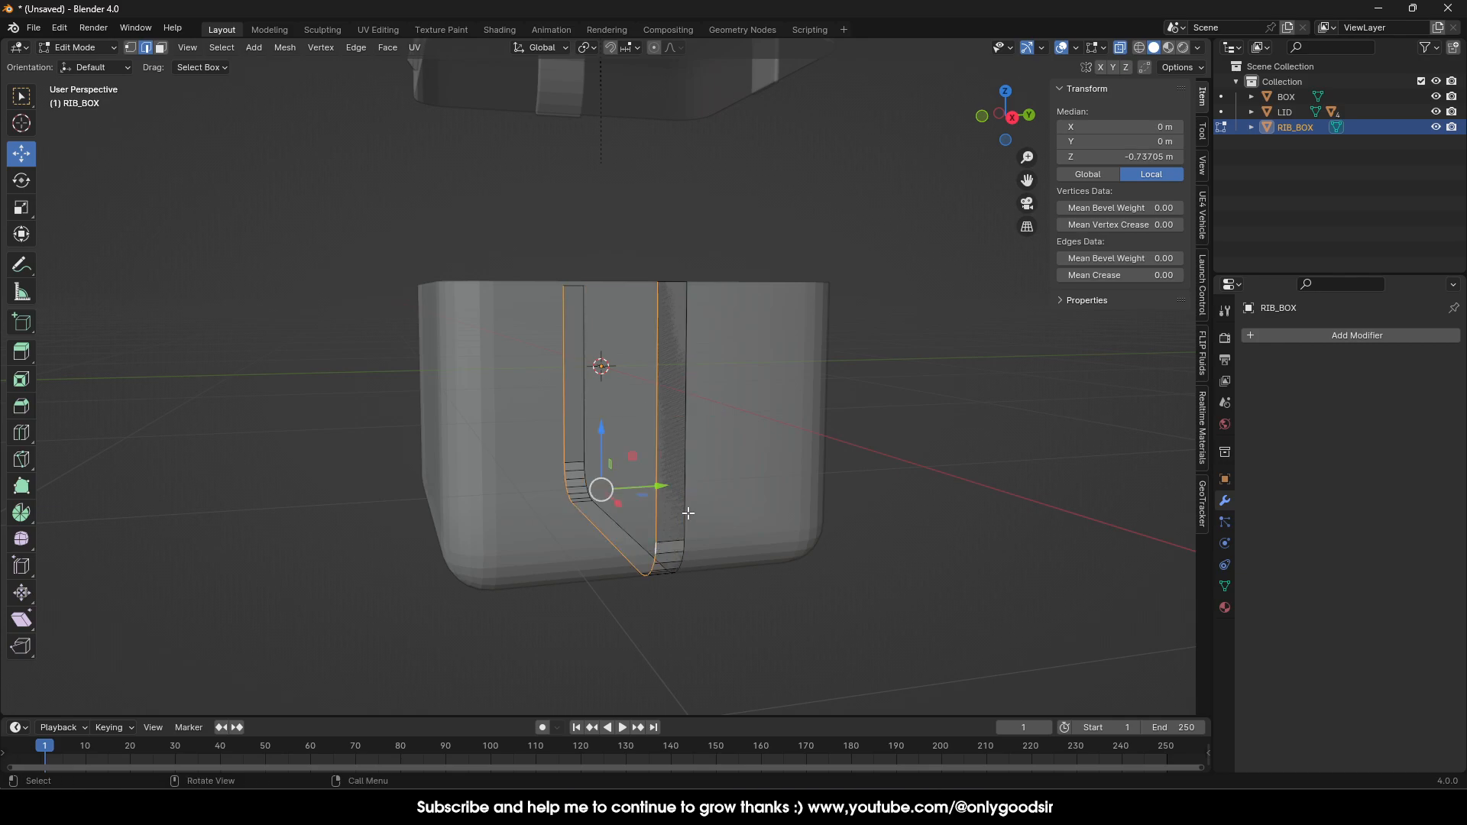
{"action": "key", "text": "e"}
{"action": "key", "text": "y"}
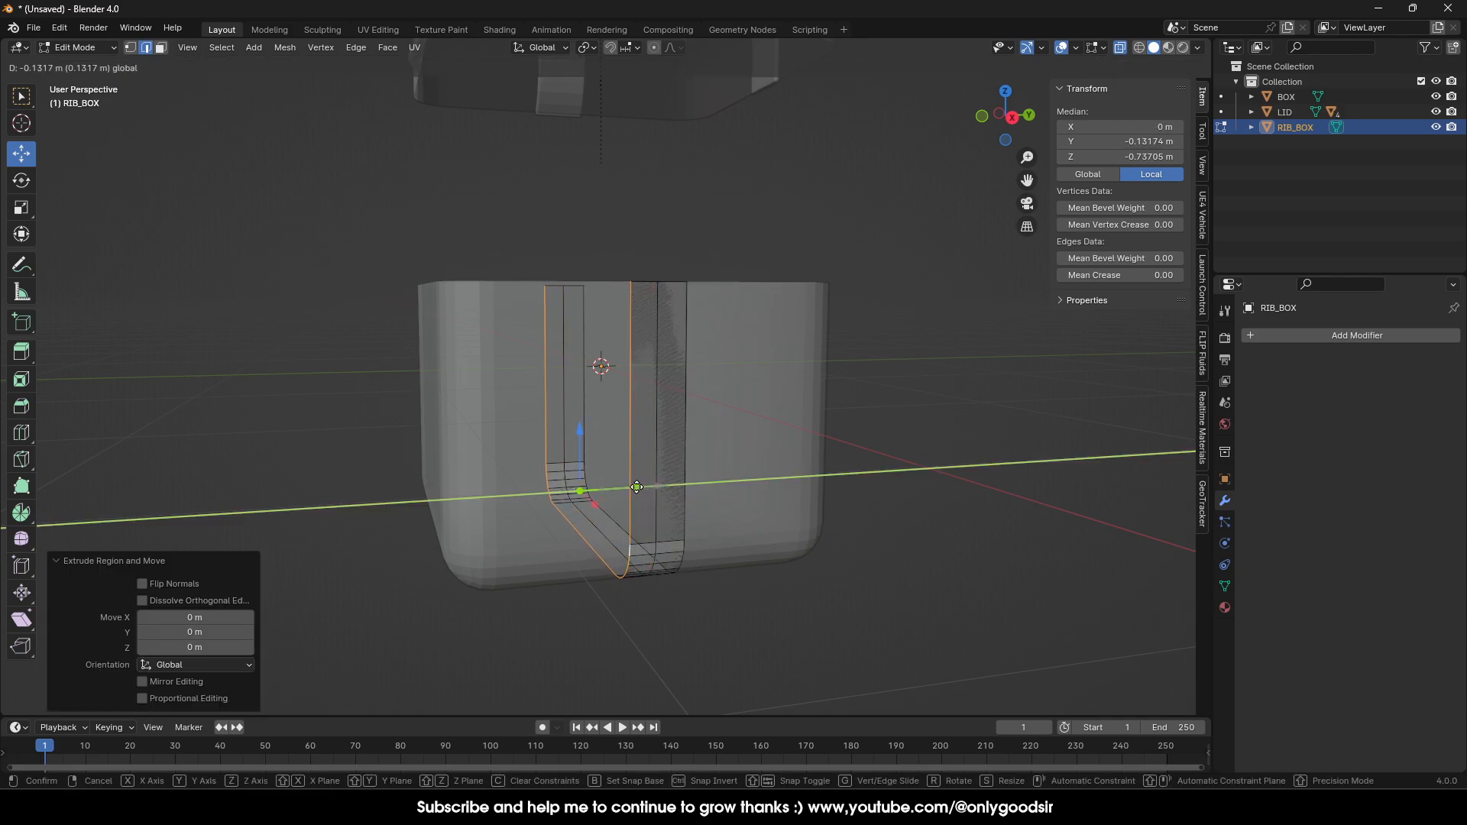
{"action": "left_click_drag", "start_coordinate": [637, 486], "coordinate": [635, 486]}
{"action": "middle_click_drag", "start_coordinate": [687, 286], "coordinate": [715, 312]}
{"action": "middle_click_drag", "start_coordinate": [601, 279], "coordinate": [607, 347], "text": "ctrl"}
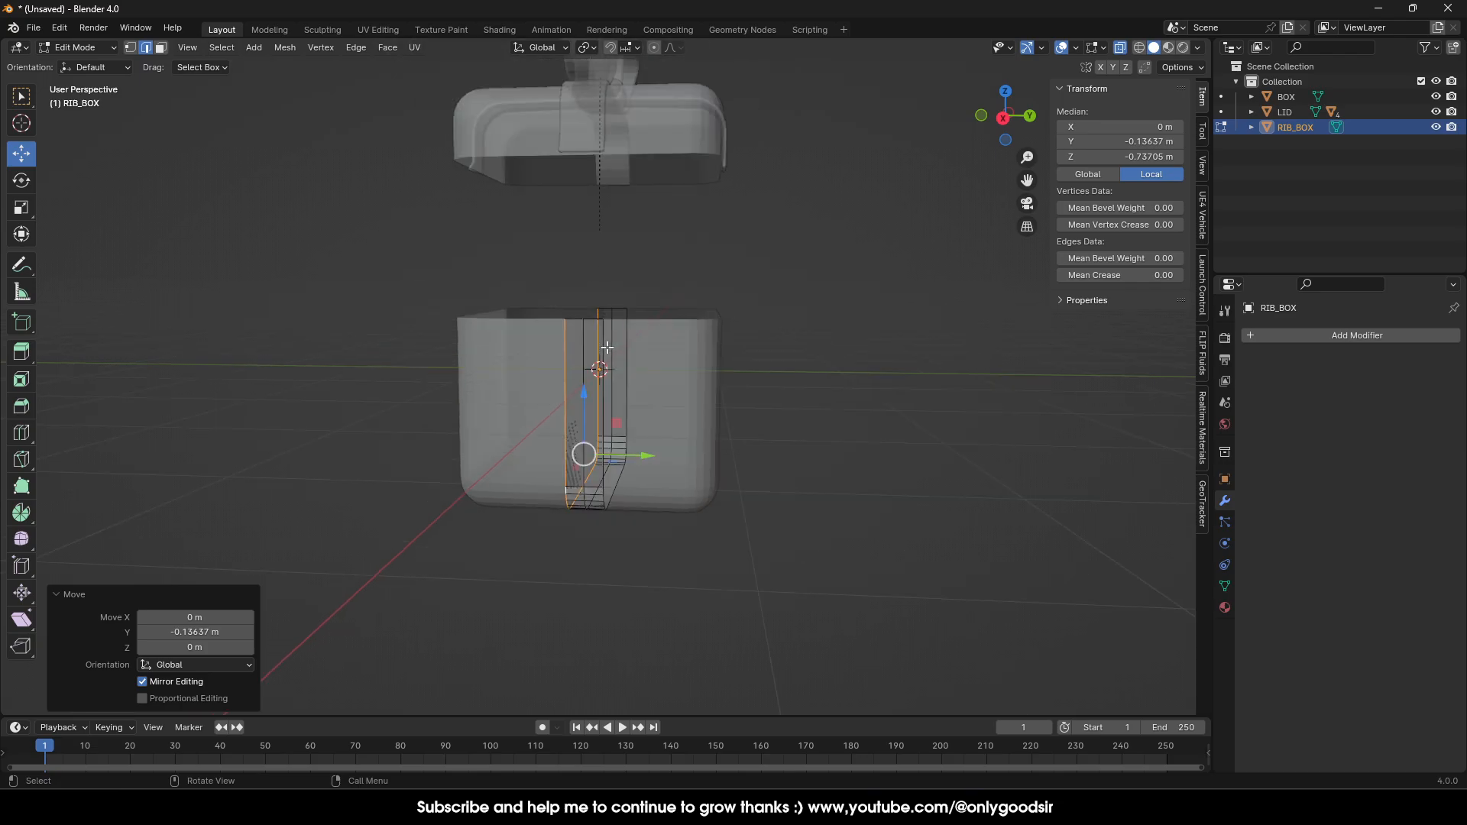
{"action": "scroll", "coordinate": [606, 348], "scroll_direction": "down", "scroll_amount": 2}
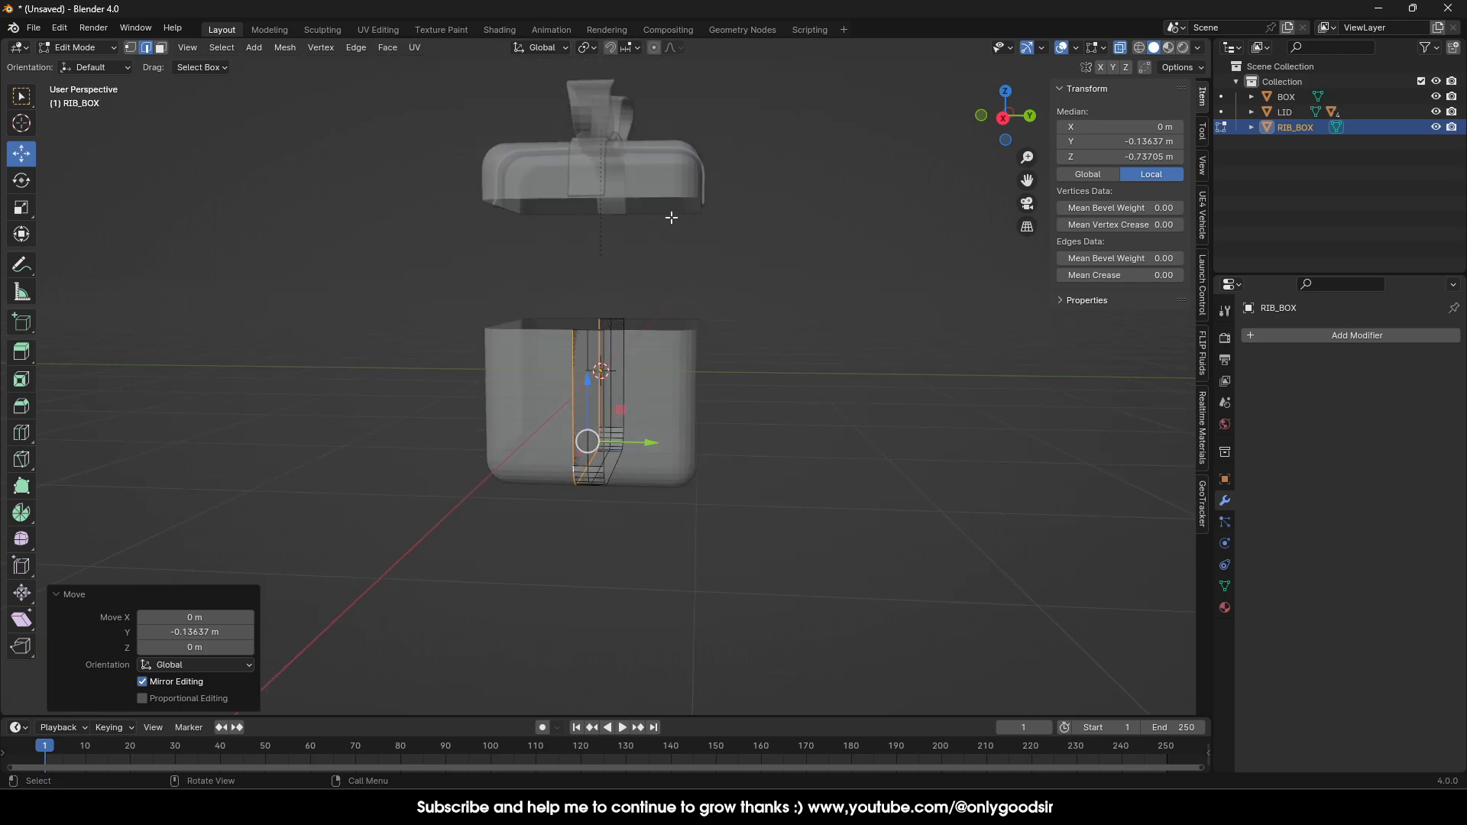
In the right orthographic view, shift the ribbon's two long outer edges outward along Y for a total width of about 0.305 m.
{"action": "left_click", "coordinate": [1004, 117]}
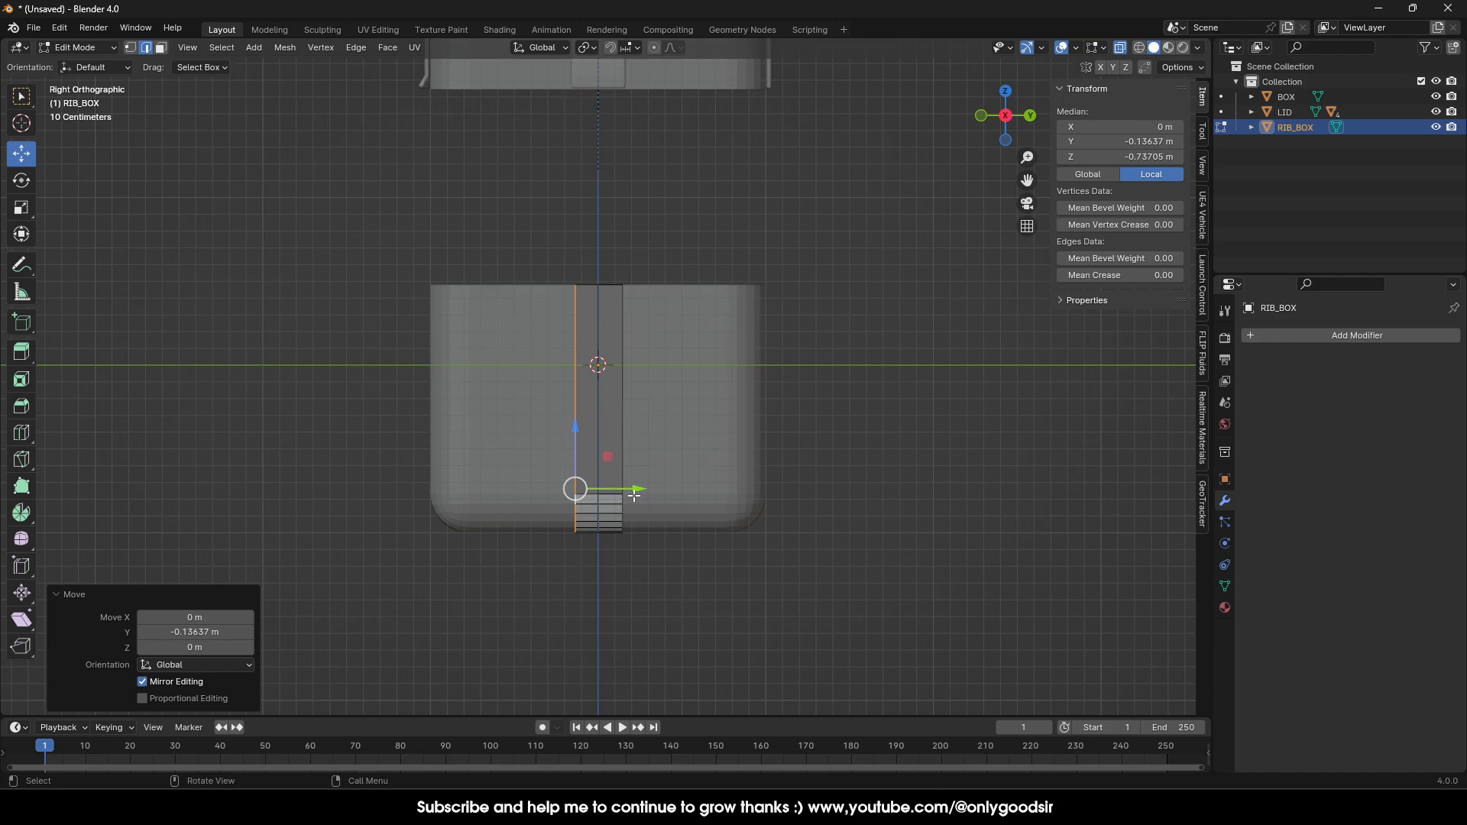
{"action": "left_click_drag", "start_coordinate": [634, 495], "coordinate": [683, 490]}
{"action": "left_click", "coordinate": [625, 390], "text": "alt"}
{"action": "key", "text": "Tab"}
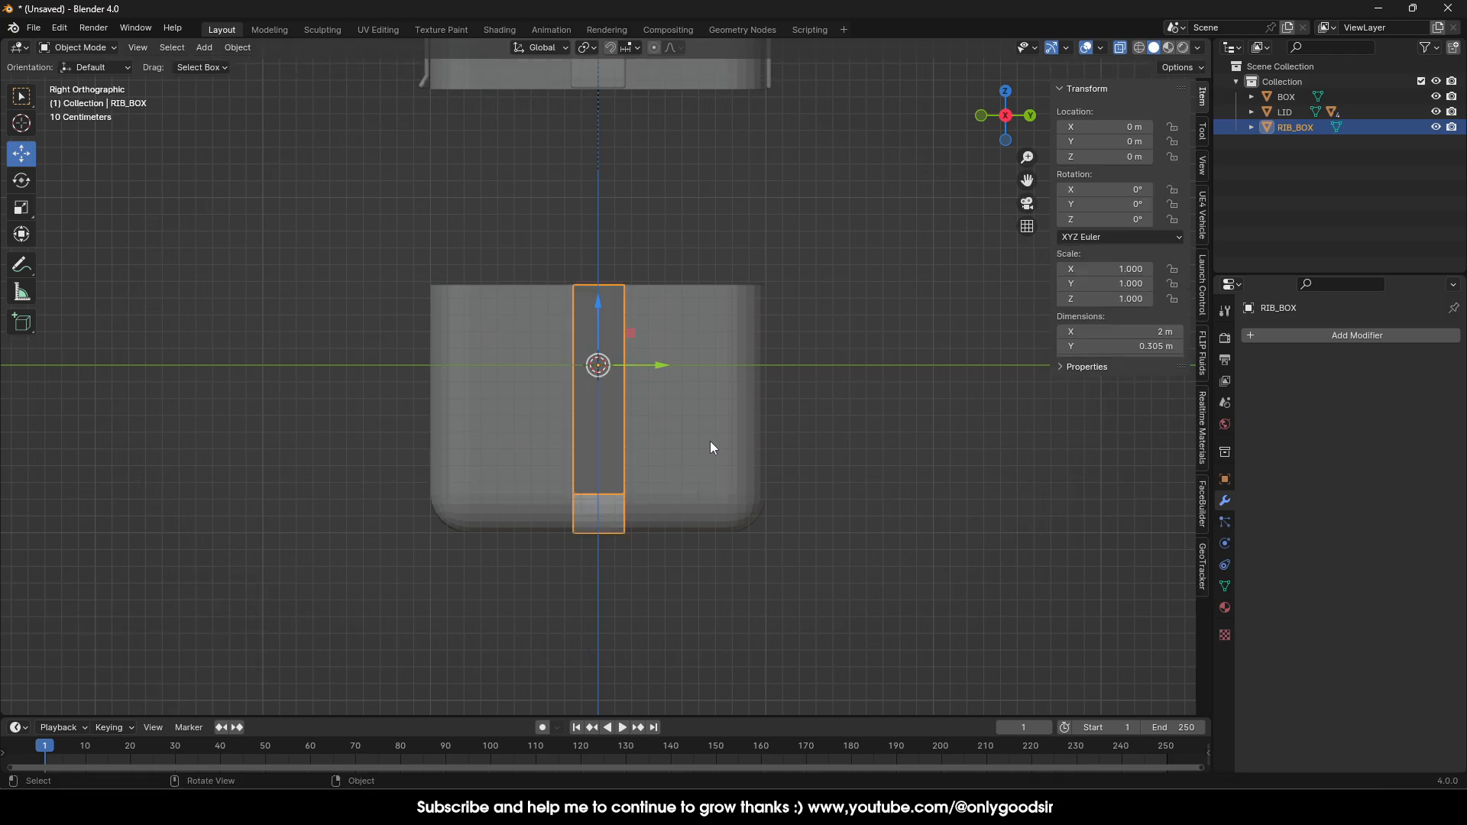
Scale the ribbon uniformly to 1.015 so it sits just outside the box, and turn off X-ray.
{"action": "middle_click_drag", "start_coordinate": [709, 442], "coordinate": [762, 460]}
{"action": "key", "text": "s"}
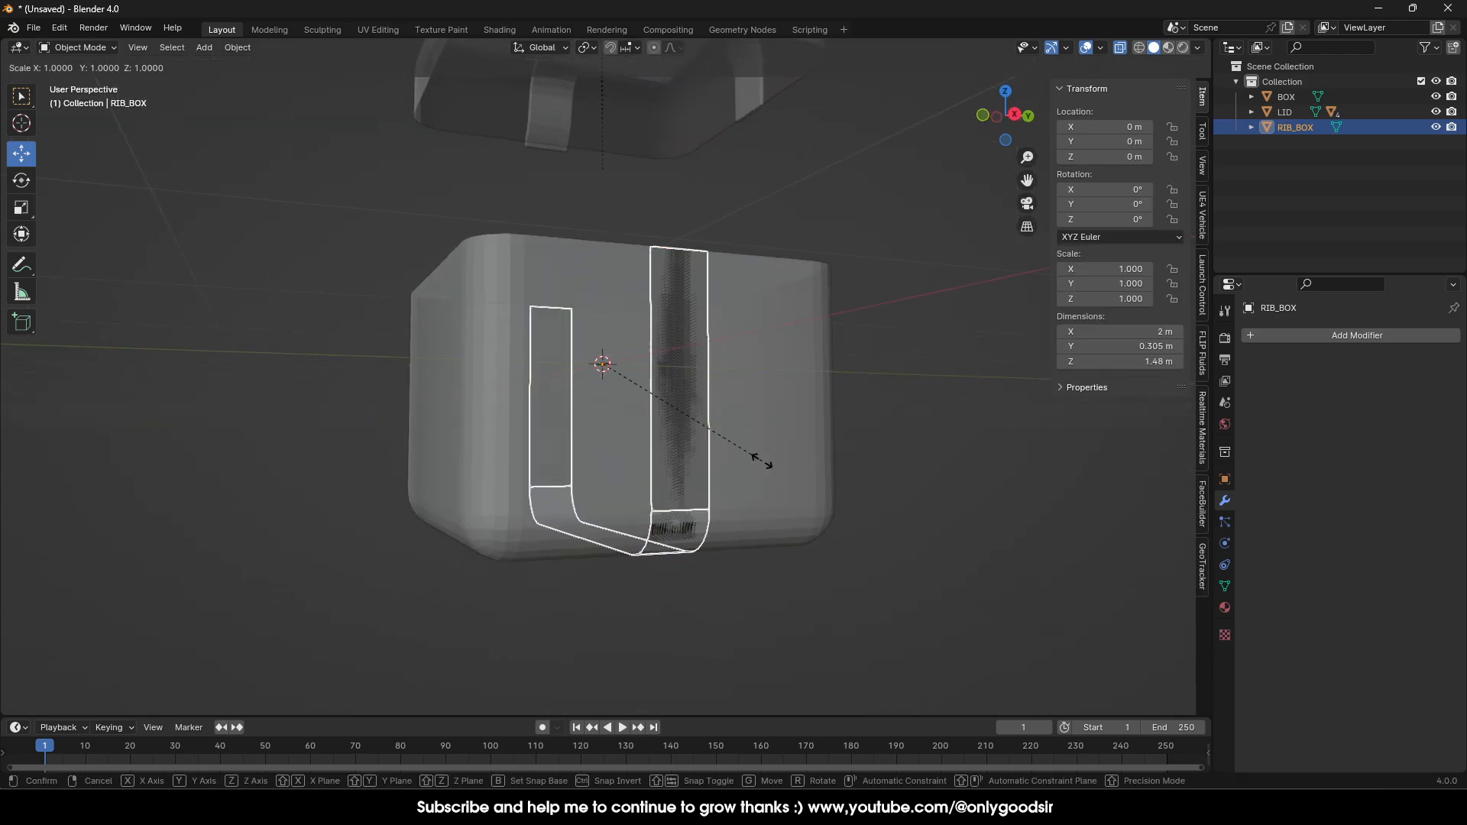
{"action": "left_click", "coordinate": [718, 527]}
{"action": "left_click", "coordinate": [864, 539]}
{"action": "middle_click_drag", "start_coordinate": [865, 540], "coordinate": [1094, 113]}
{"action": "left_click", "coordinate": [1119, 48]}
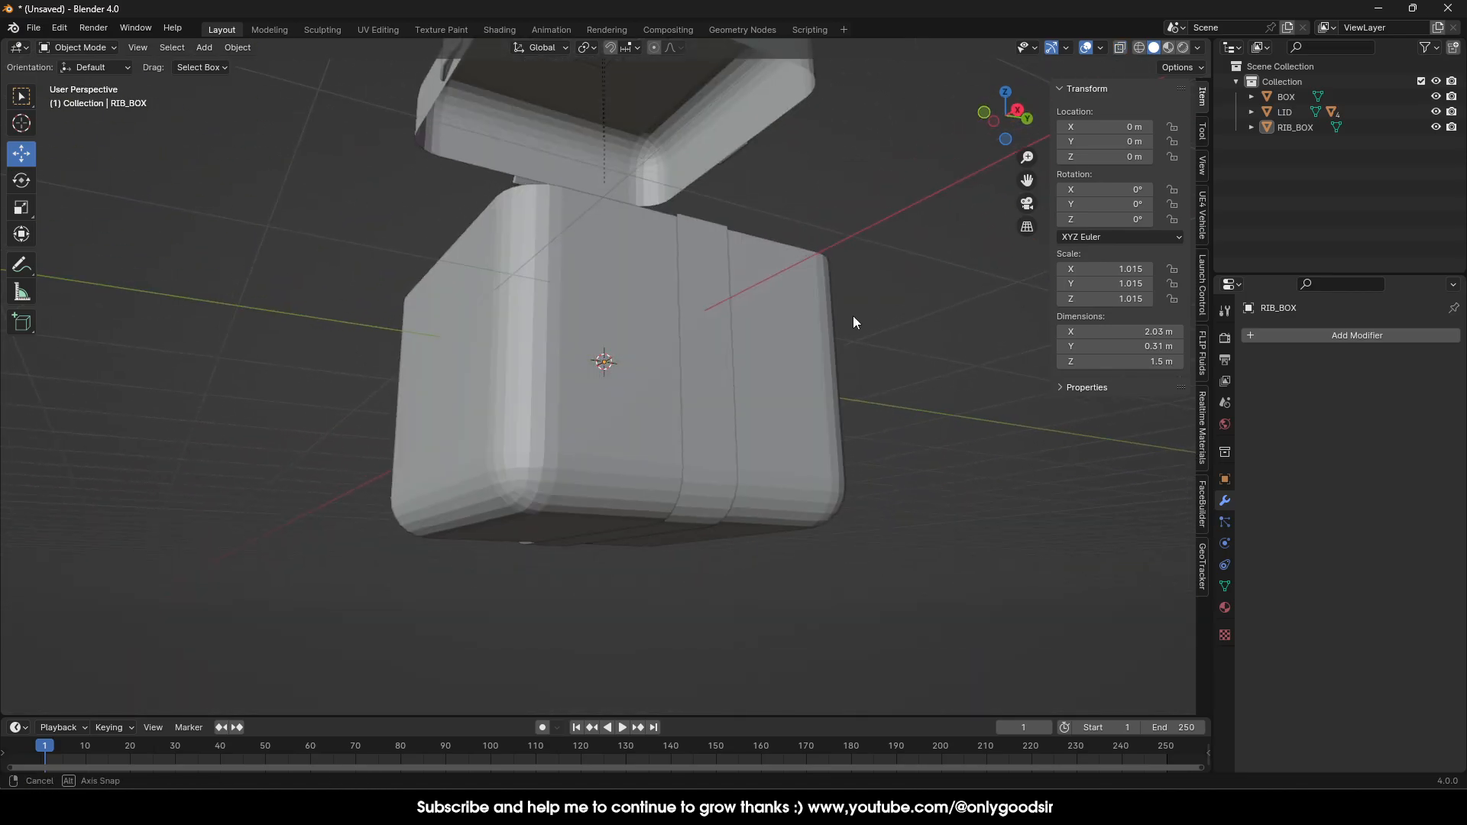
Examine how the ribbon fits around the box from several angles, with X-ray on and off.
{"action": "middle_click_drag", "start_coordinate": [853, 315], "coordinate": [706, 439]}
{"action": "left_click", "coordinate": [707, 368]}
{"action": "middle_click_drag", "start_coordinate": [707, 368], "coordinate": [1165, 10]}
{"action": "left_click", "coordinate": [1120, 48]}
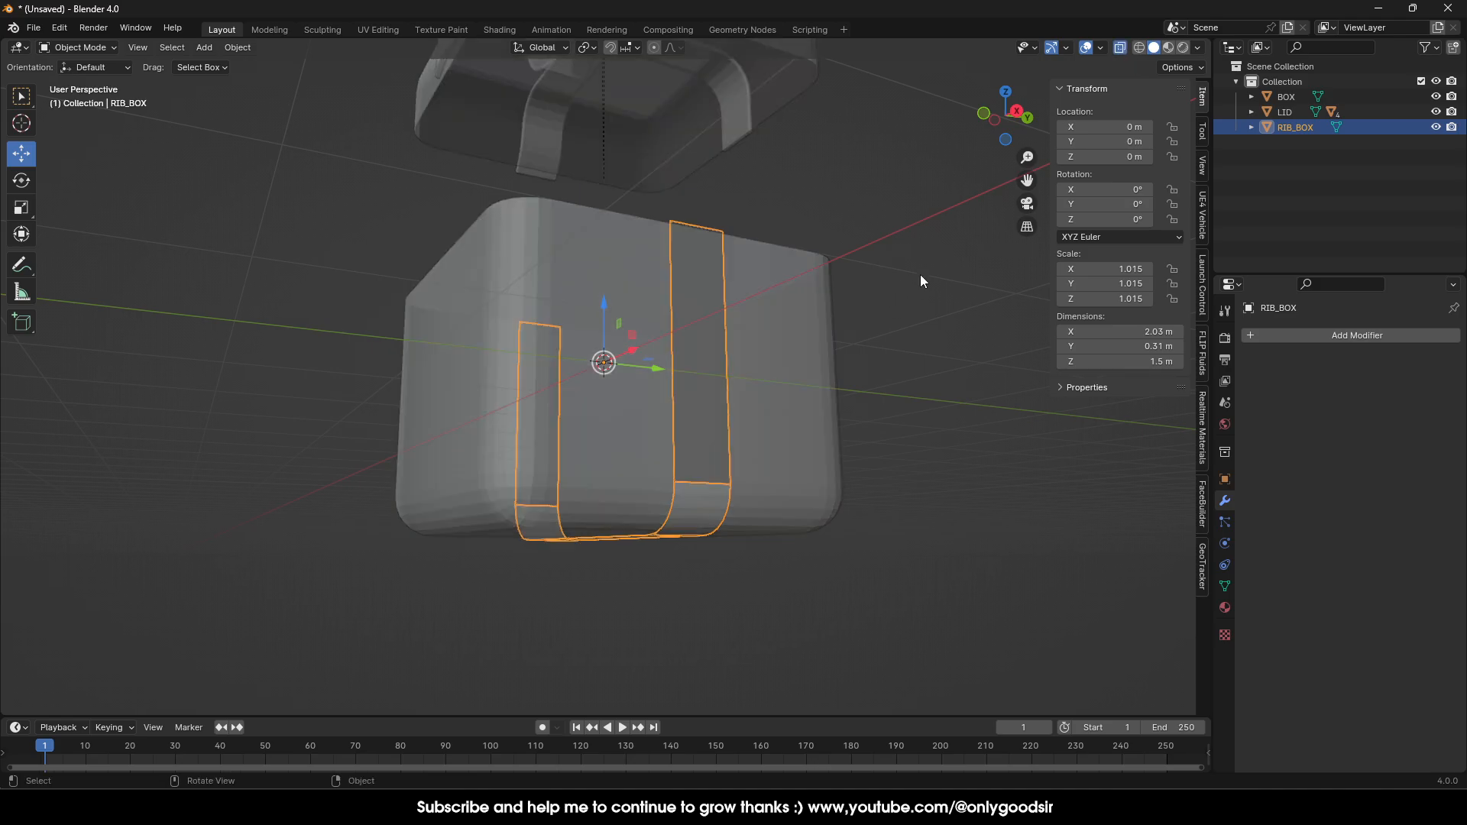
{"action": "left_click", "coordinate": [920, 273]}
{"action": "middle_click_drag", "start_coordinate": [706, 394], "coordinate": [415, 502]}
{"action": "middle_click_drag", "start_coordinate": [753, 530], "coordinate": [710, 379]}
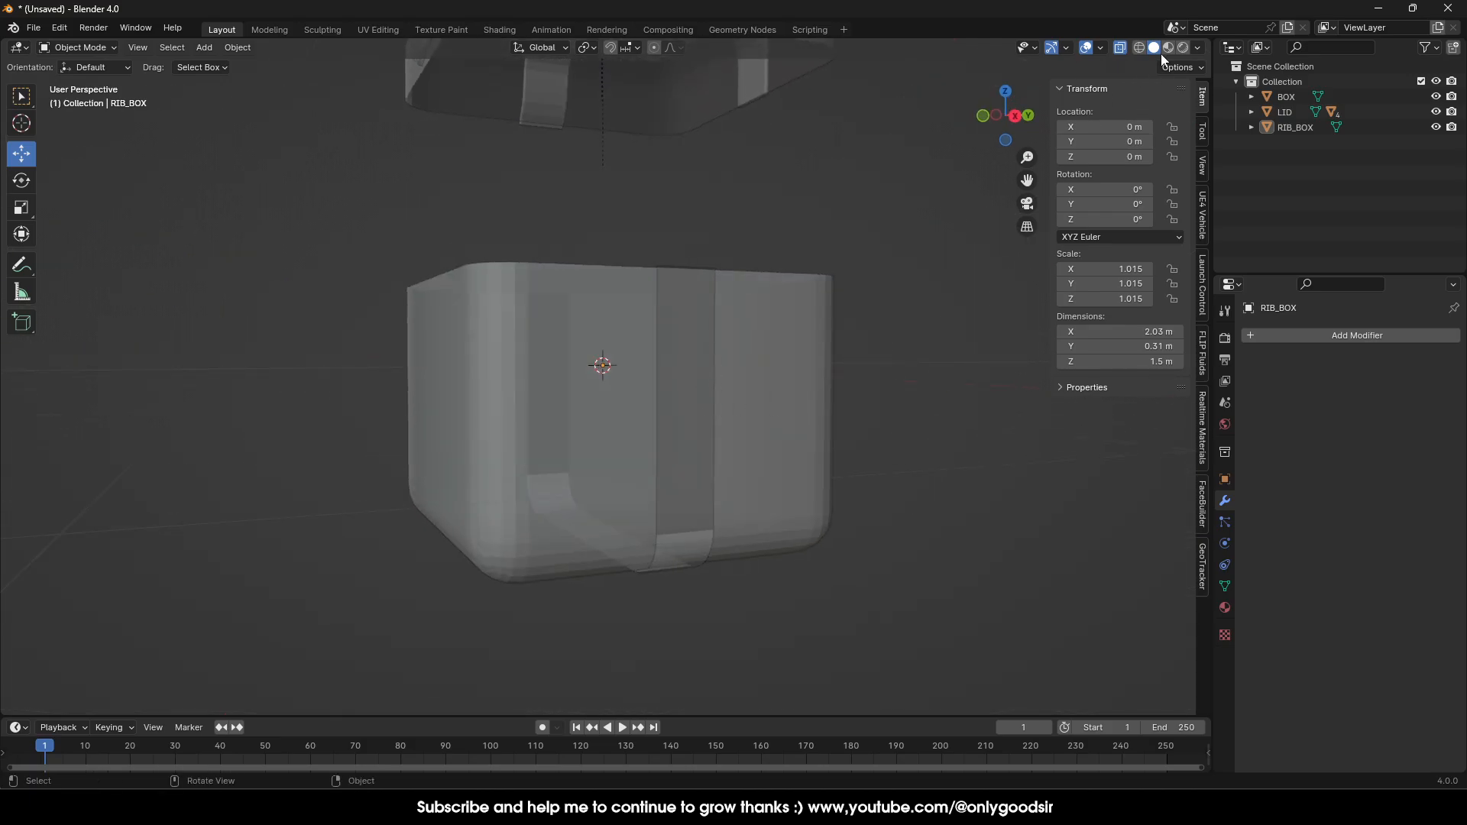
{"action": "left_click", "coordinate": [1120, 47]}
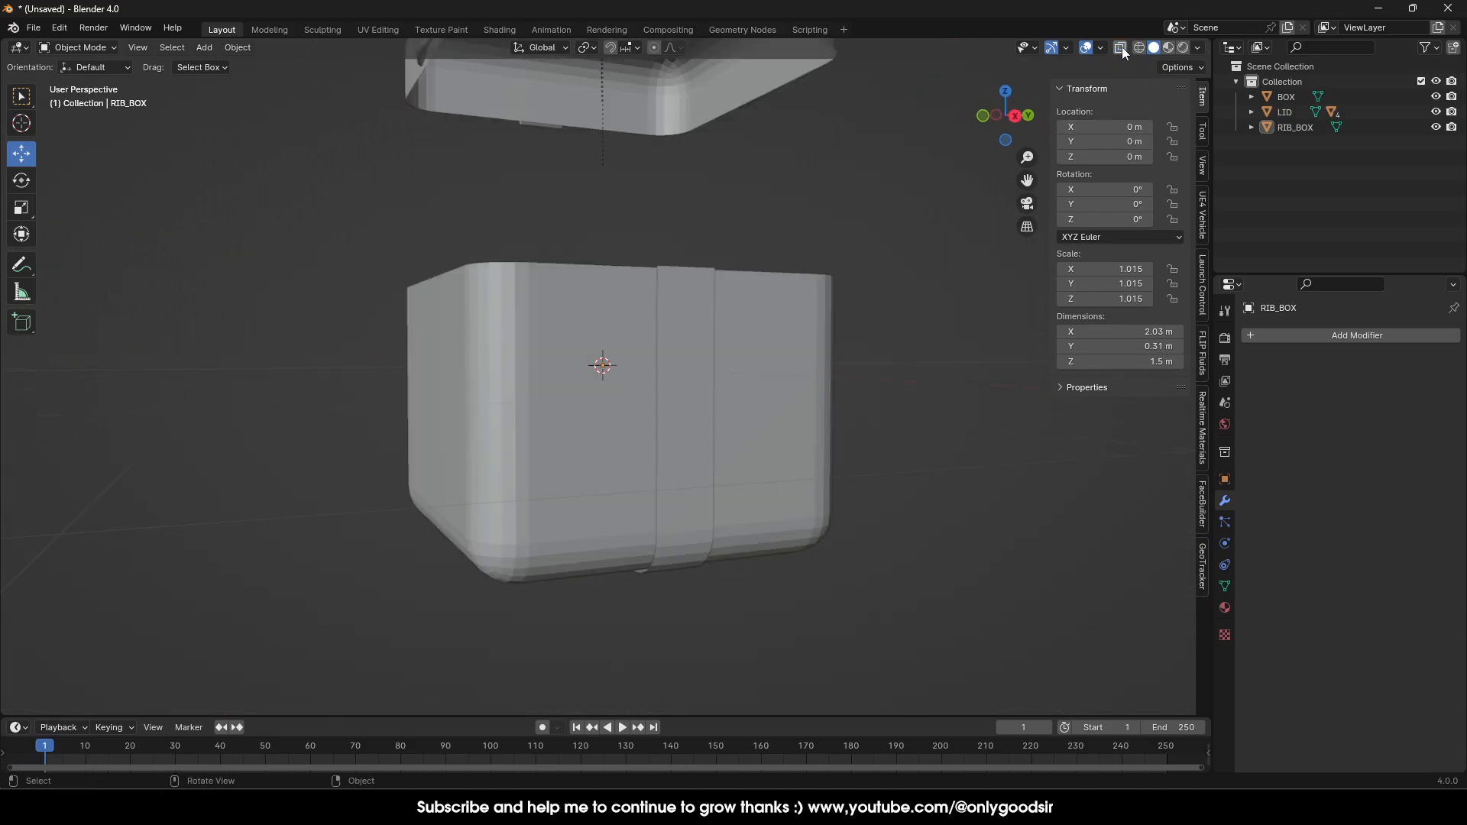
Turn on the Face Orientation overlay to check the ribbon's normals.
{"action": "left_click", "coordinate": [1101, 47]}
{"action": "left_click", "coordinate": [1009, 342]}
{"action": "middle_click_drag", "start_coordinate": [735, 432], "coordinate": [785, 386]}
Select the ribbon's red faces on the +X side, the underside and the -X lower bend, and flip their normals.
{"action": "left_click", "coordinate": [749, 319]}
{"action": "key", "text": "Tab"}
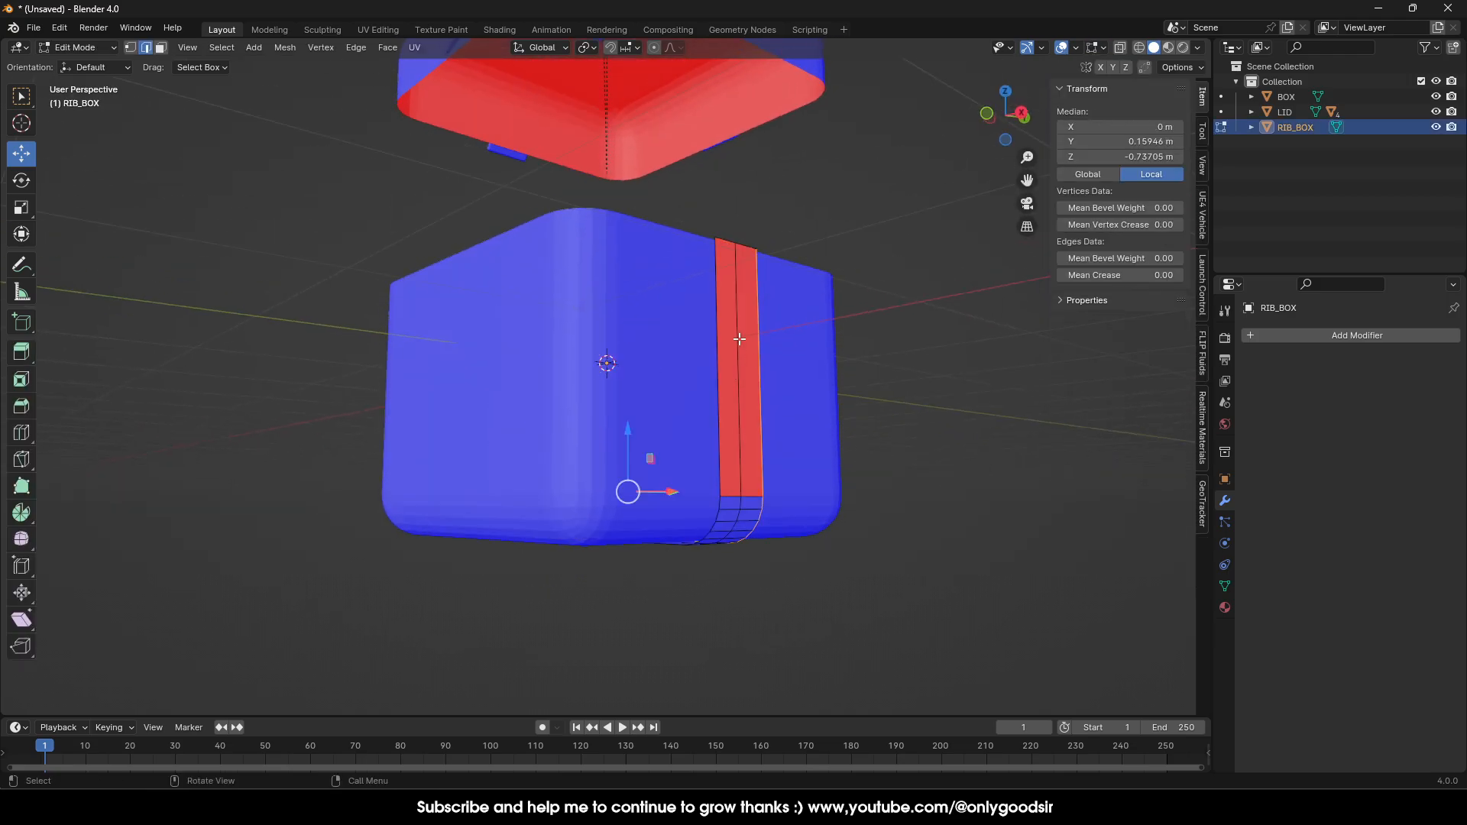
{"action": "left_click", "coordinate": [739, 339]}
{"action": "left_click", "coordinate": [161, 48]}
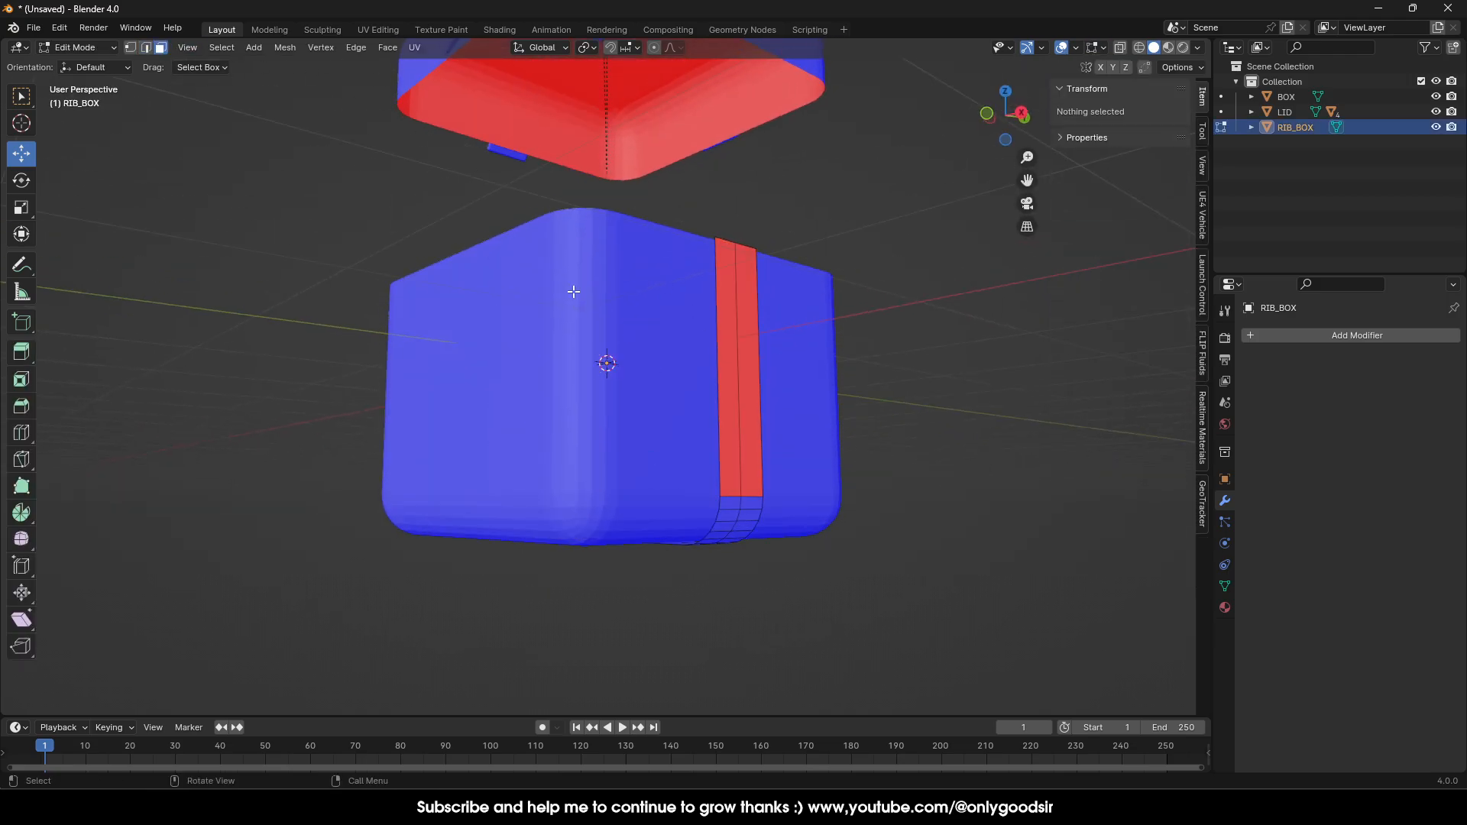
{"action": "left_click", "coordinate": [732, 355]}
{"action": "middle_click_drag", "start_coordinate": [732, 356], "coordinate": [731, 408]}
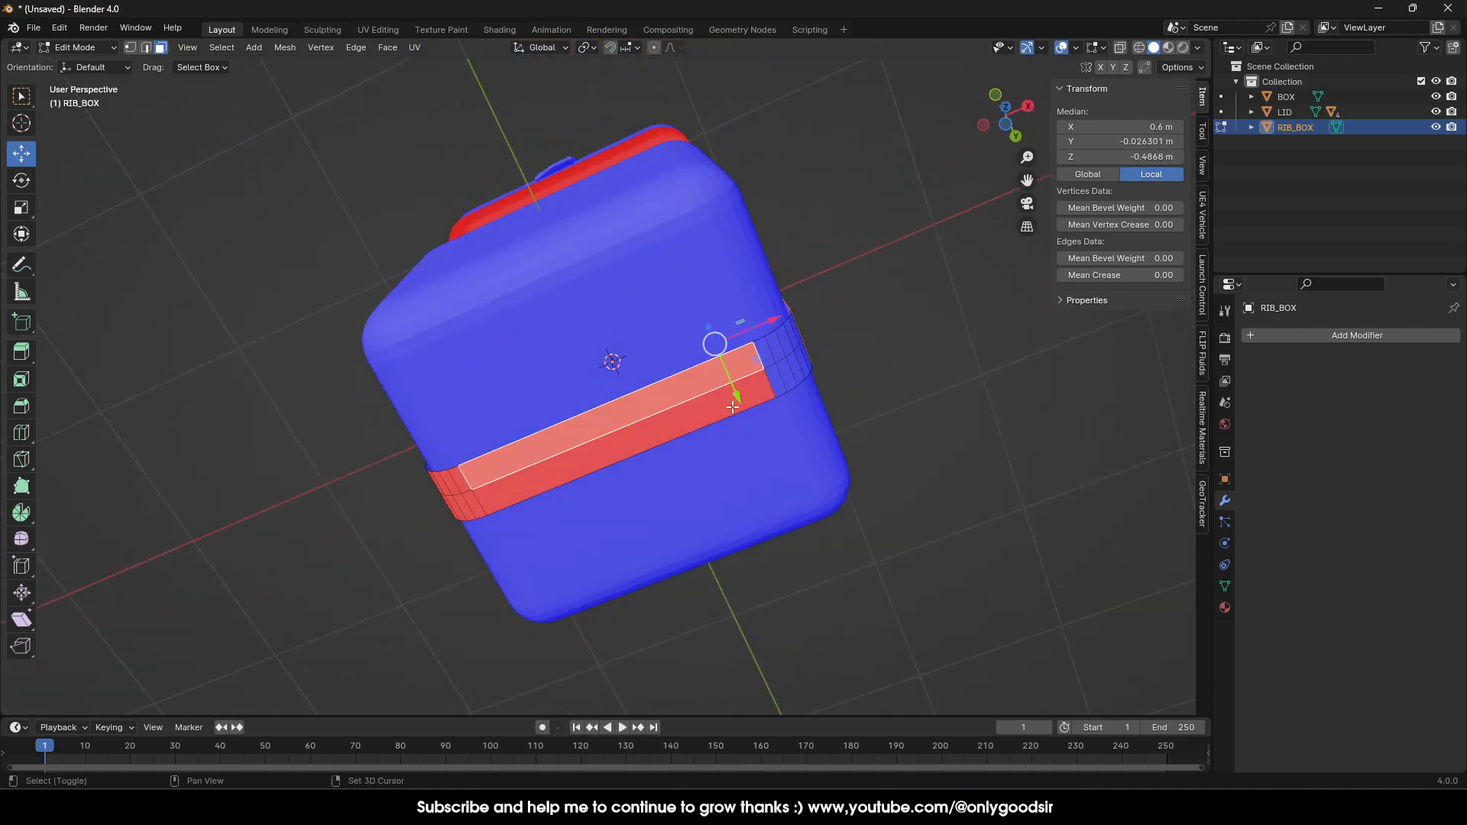
{"action": "left_click", "coordinate": [732, 407], "text": "shift"}
{"action": "middle_click_drag", "start_coordinate": [439, 417], "coordinate": [653, 460]}
{"action": "left_click", "coordinate": [625, 419], "text": "shift"}
{"action": "left_click", "coordinate": [599, 418], "text": "shift"}
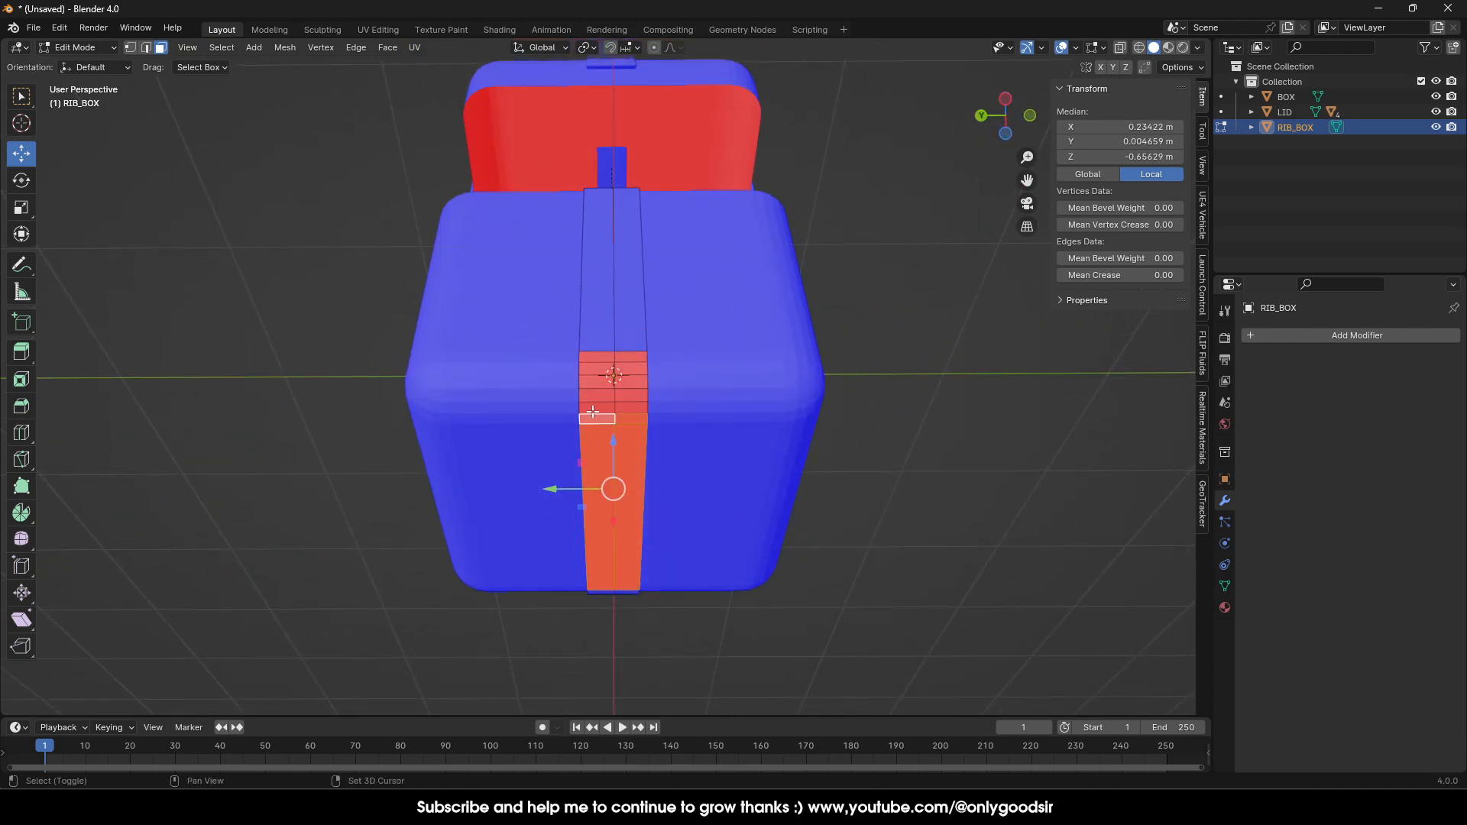
{"action": "left_click", "coordinate": [598, 408], "text": "shift"}
{"action": "left_click", "coordinate": [629, 409], "text": "shift"}
{"action": "left_click", "coordinate": [626, 397], "text": "shift"}
{"action": "left_click", "coordinate": [596, 395], "text": "shift"}
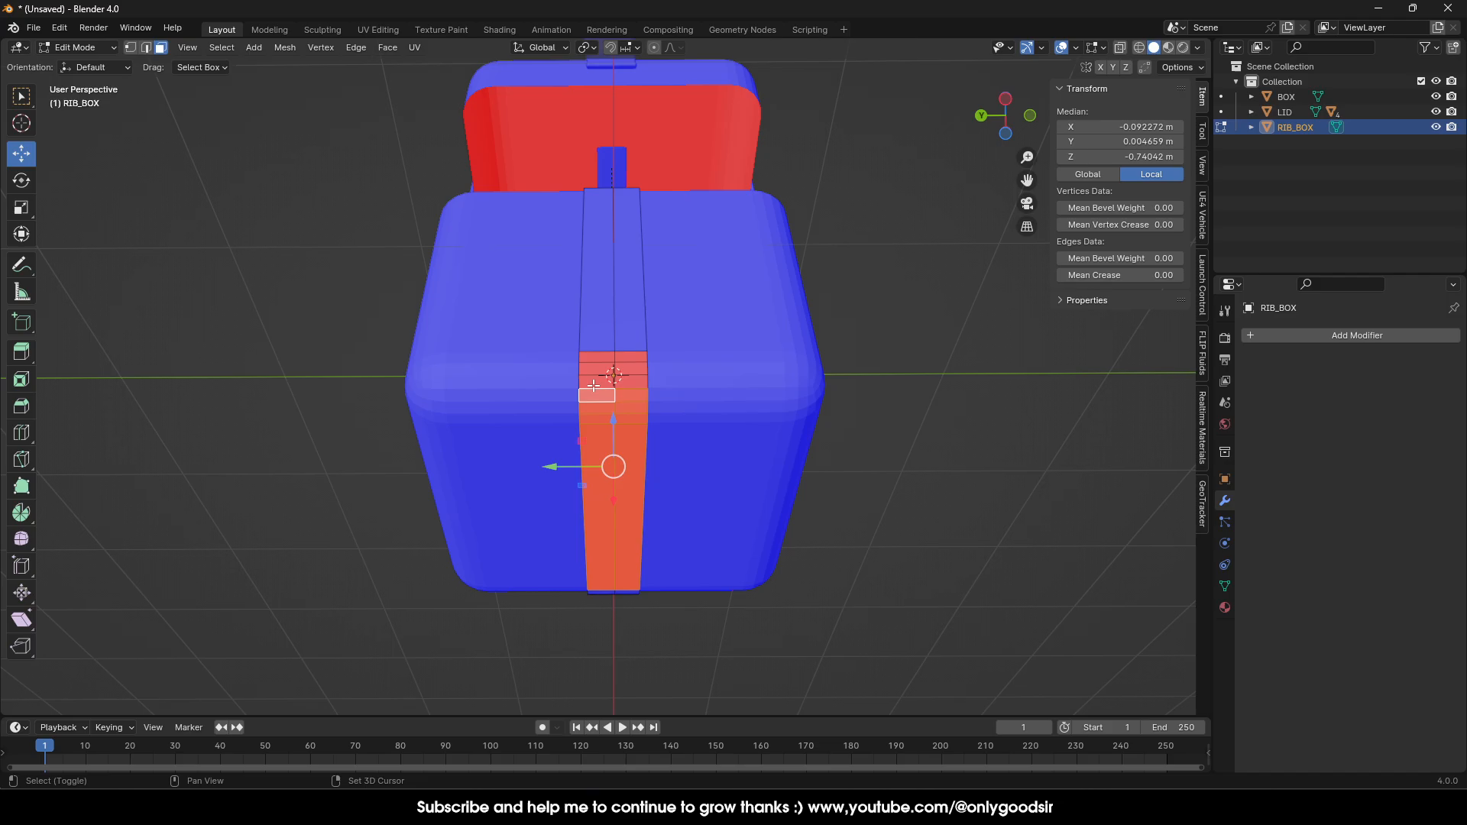
{"action": "left_click", "coordinate": [642, 382], "text": "shift"}
{"action": "left_click", "coordinate": [605, 382], "text": "shift"}
{"action": "left_click", "coordinate": [608, 367], "text": "shift"}
{"action": "left_click", "coordinate": [637, 368], "text": "shift"}
{"action": "left_click", "coordinate": [630, 358], "text": "shift"}
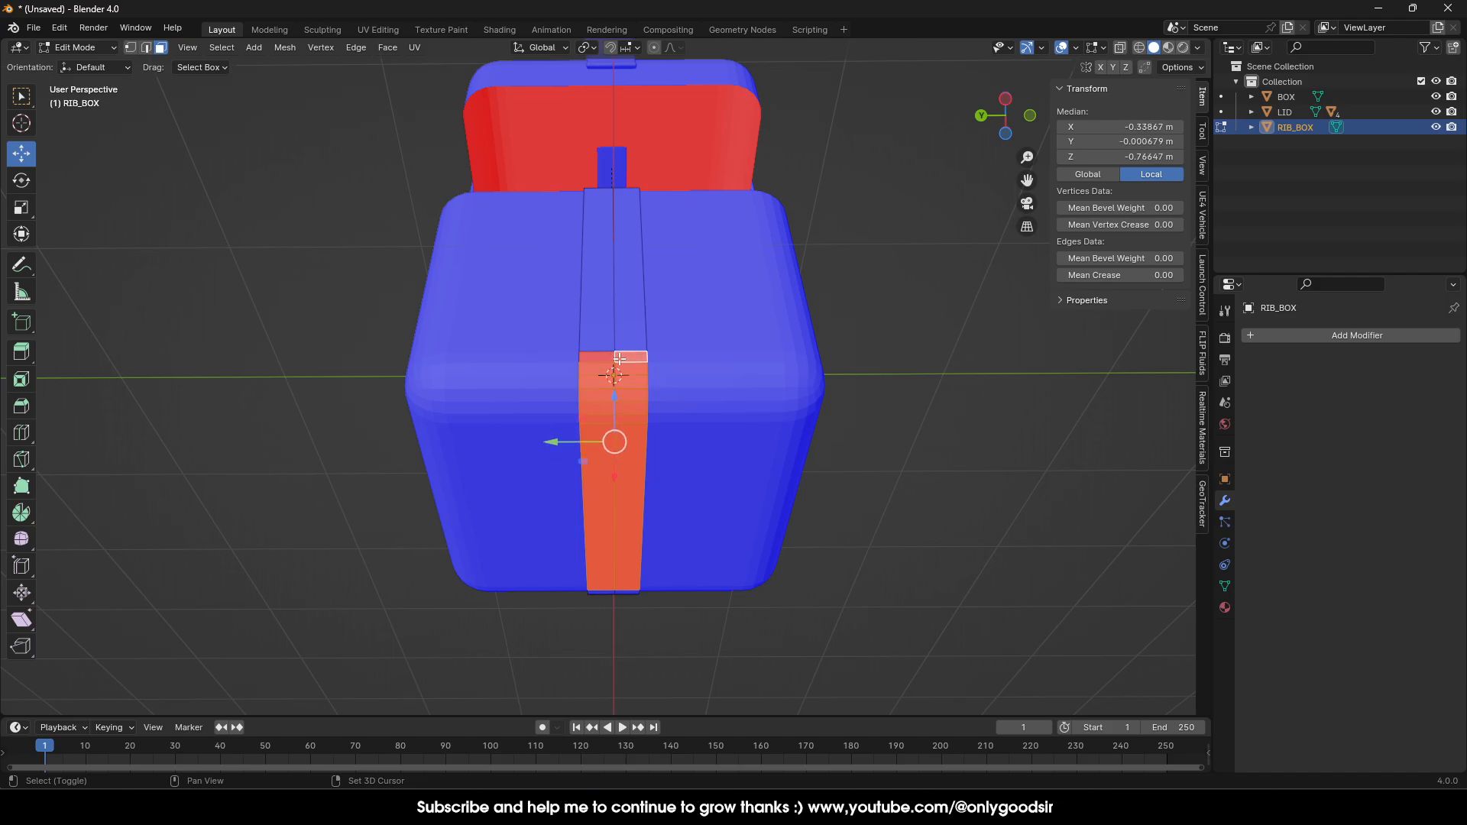
{"action": "left_click", "coordinate": [590, 358], "text": "shift"}
{"action": "middle_click_drag", "start_coordinate": [617, 408], "coordinate": [586, 449]}
{"action": "right_click", "coordinate": [568, 443]}
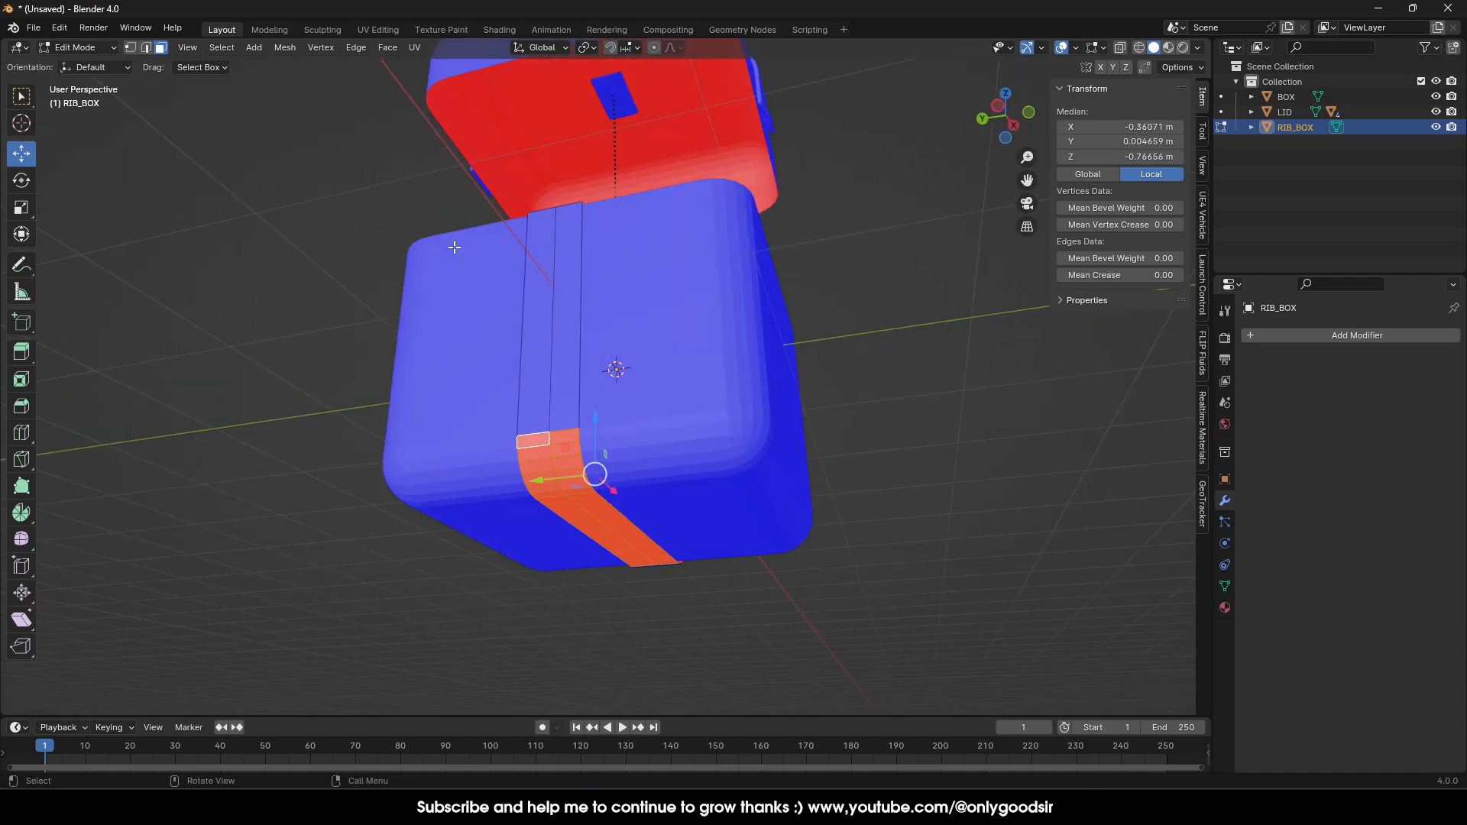
{"action": "left_click", "coordinate": [285, 48]}
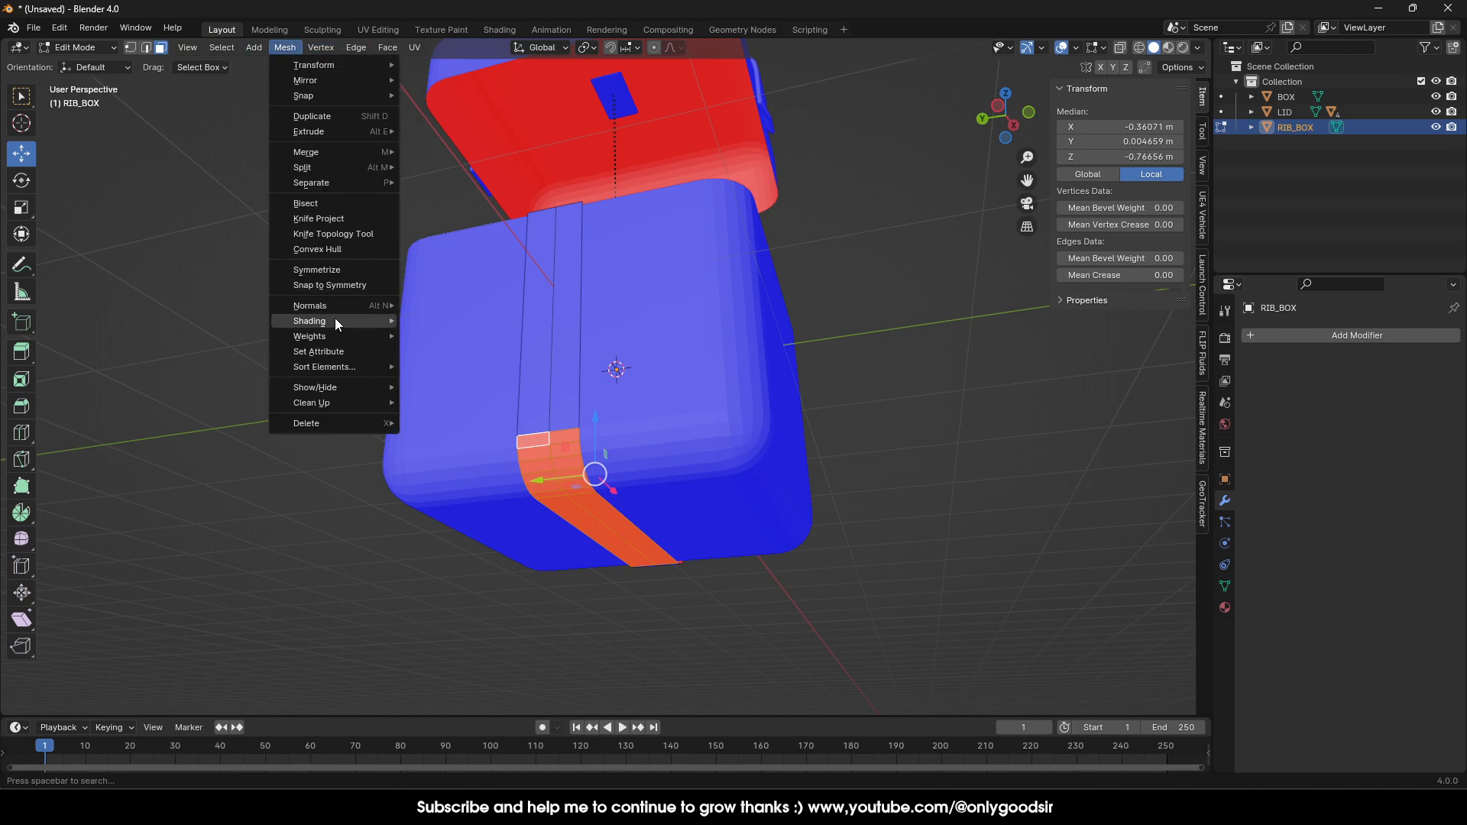
{"action": "left_click", "coordinate": [440, 313]}
{"action": "middle_click_drag", "start_coordinate": [581, 428], "coordinate": [633, 496]}
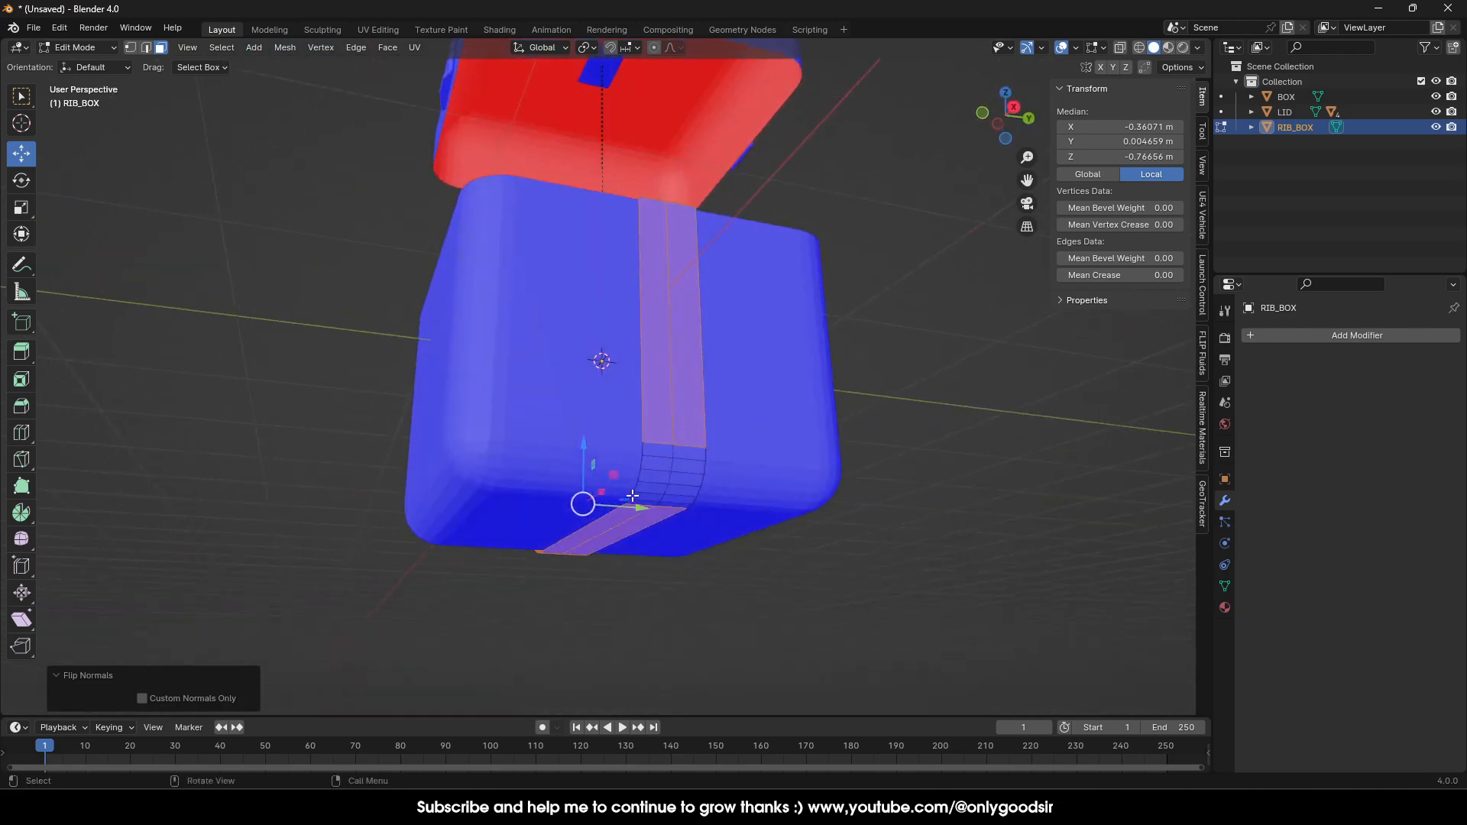
Leave mesh editing of the ribbon and turn off the Face Orientation overlay.
{"action": "key", "text": "Tab"}
{"action": "left_click", "coordinate": [896, 416]}
{"action": "middle_click_drag", "start_coordinate": [816, 364], "coordinate": [853, 407]}
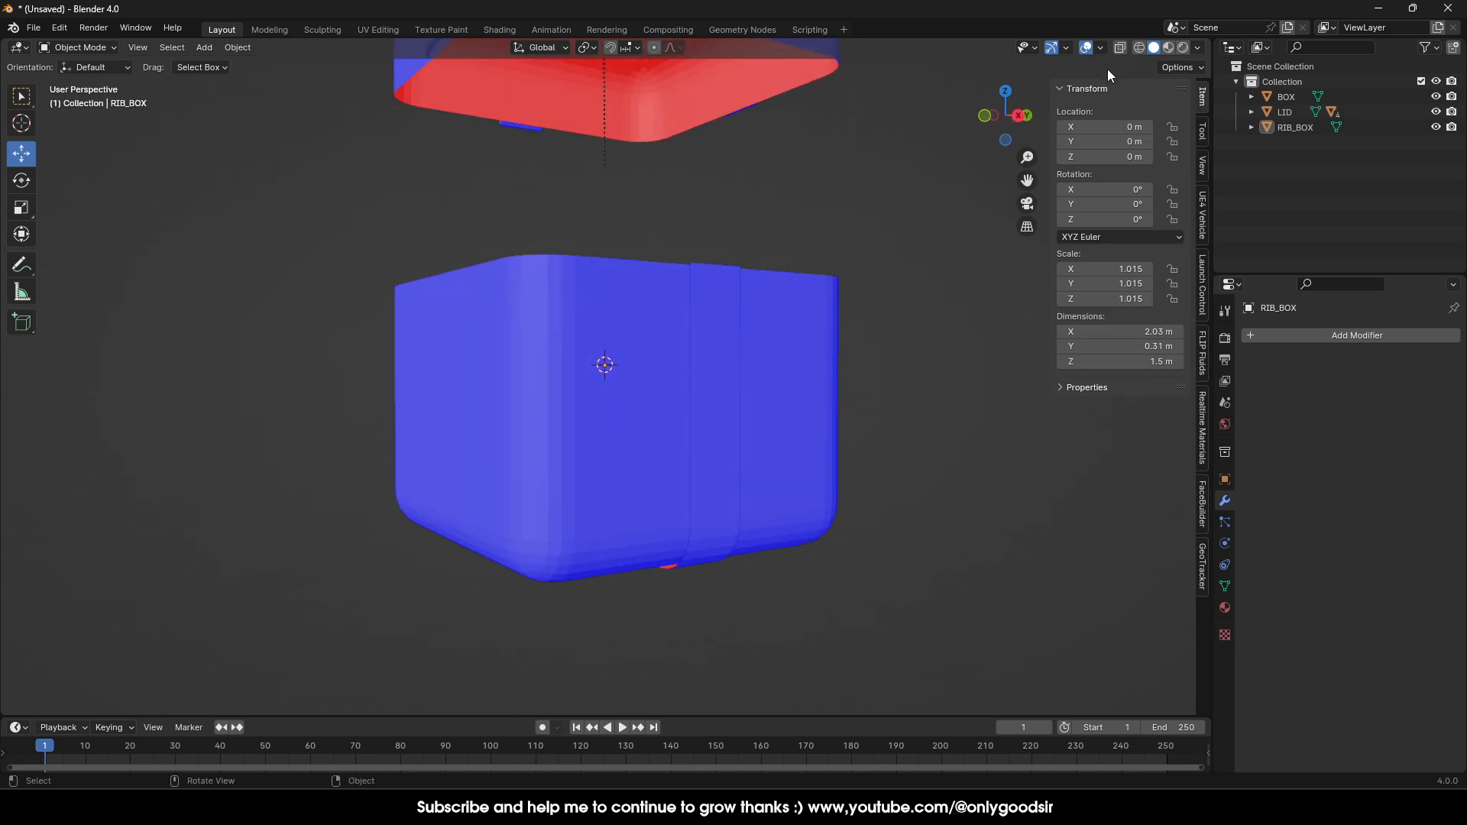
{"action": "left_click", "coordinate": [1101, 48]}
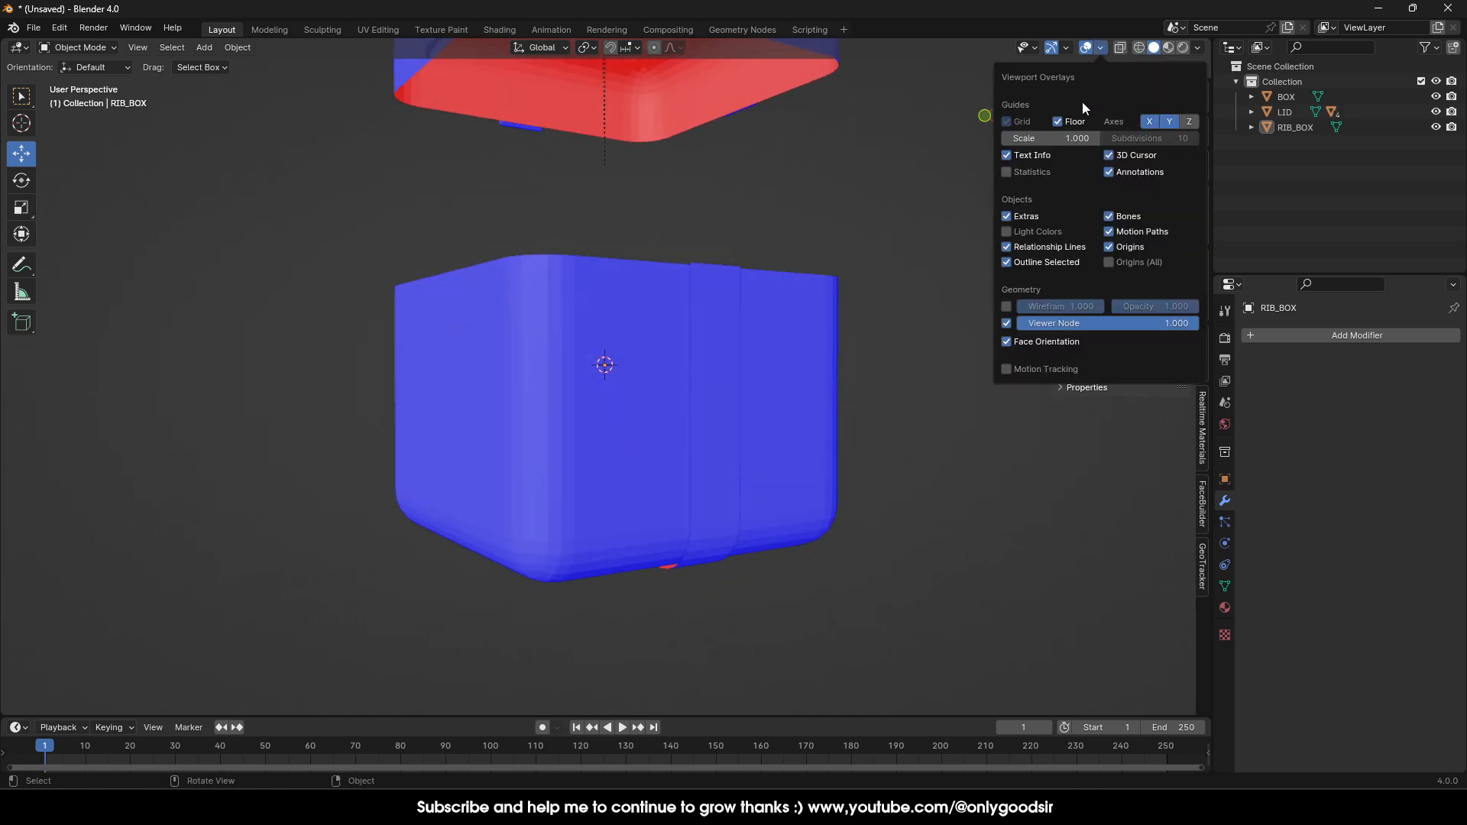
{"action": "left_click", "coordinate": [1006, 342]}
Add evenly spaced horizontal loop cuts along the ribbon's vertical strip on the +X side of the box.
{"action": "left_click", "coordinate": [728, 345]}
{"action": "key", "text": "Tab"}
{"action": "left_click", "coordinate": [722, 365]}
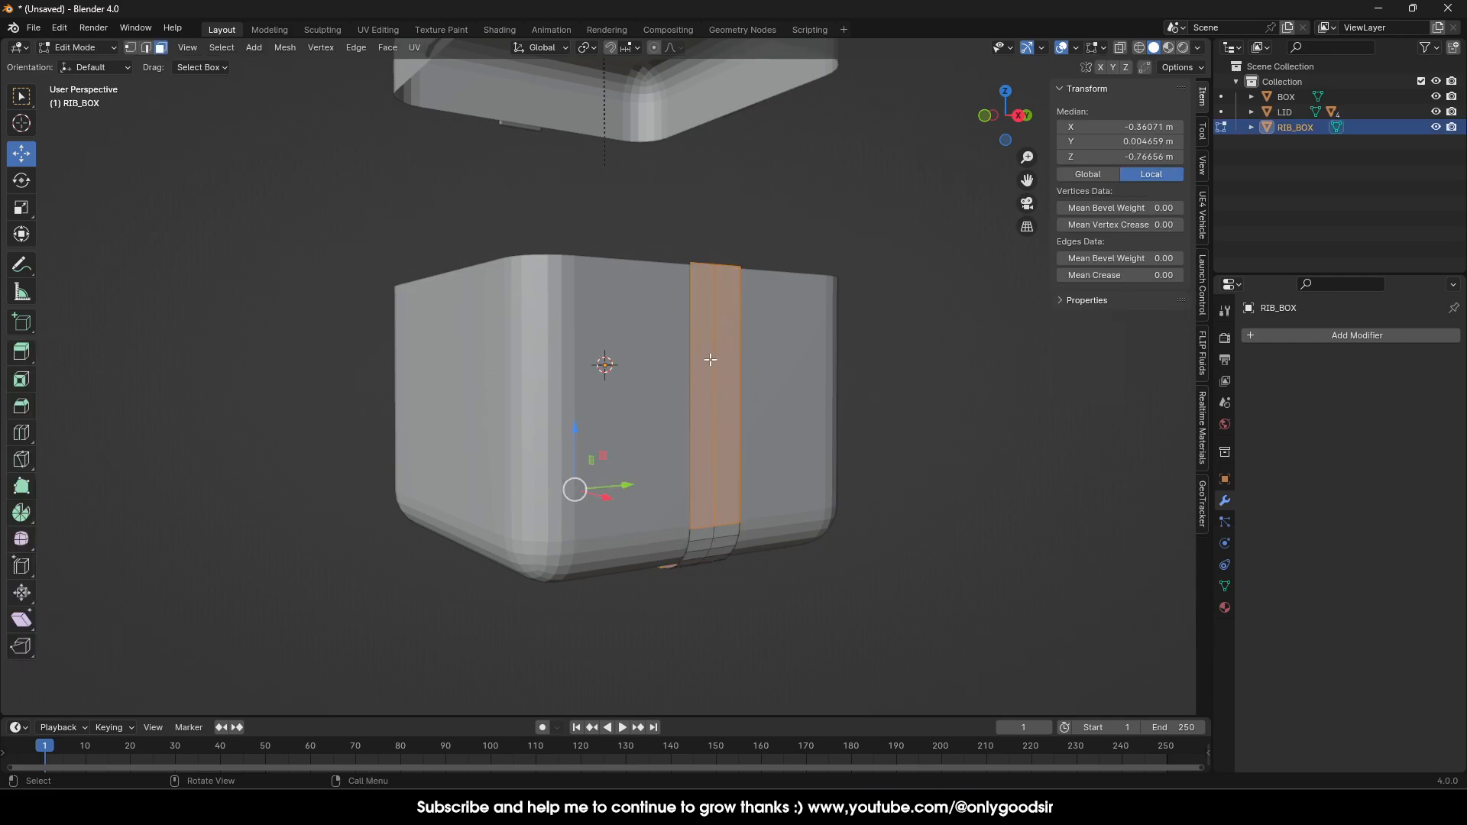
{"action": "left_click", "coordinate": [22, 434]}
{"action": "left_click_drag", "start_coordinate": [702, 393], "coordinate": [710, 441]}
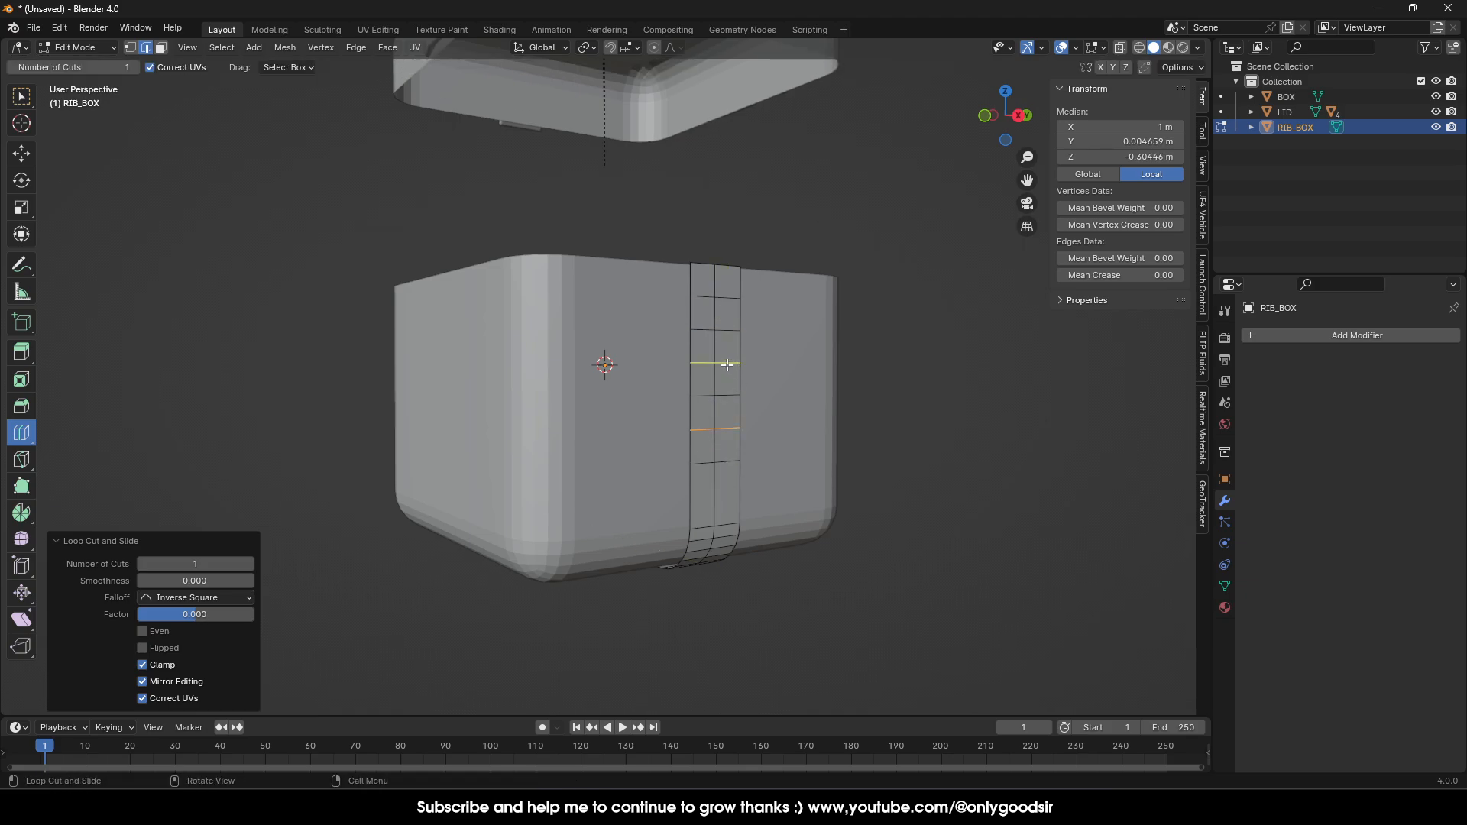
{"action": "left_click", "coordinate": [725, 483]}
Add matching evenly spaced horizontal loop cuts along the ribbon's vertical strip on the -X side of the box.
{"action": "middle_click_drag", "start_coordinate": [527, 461], "coordinate": [752, 449]}
{"action": "left_click", "coordinate": [562, 336]}
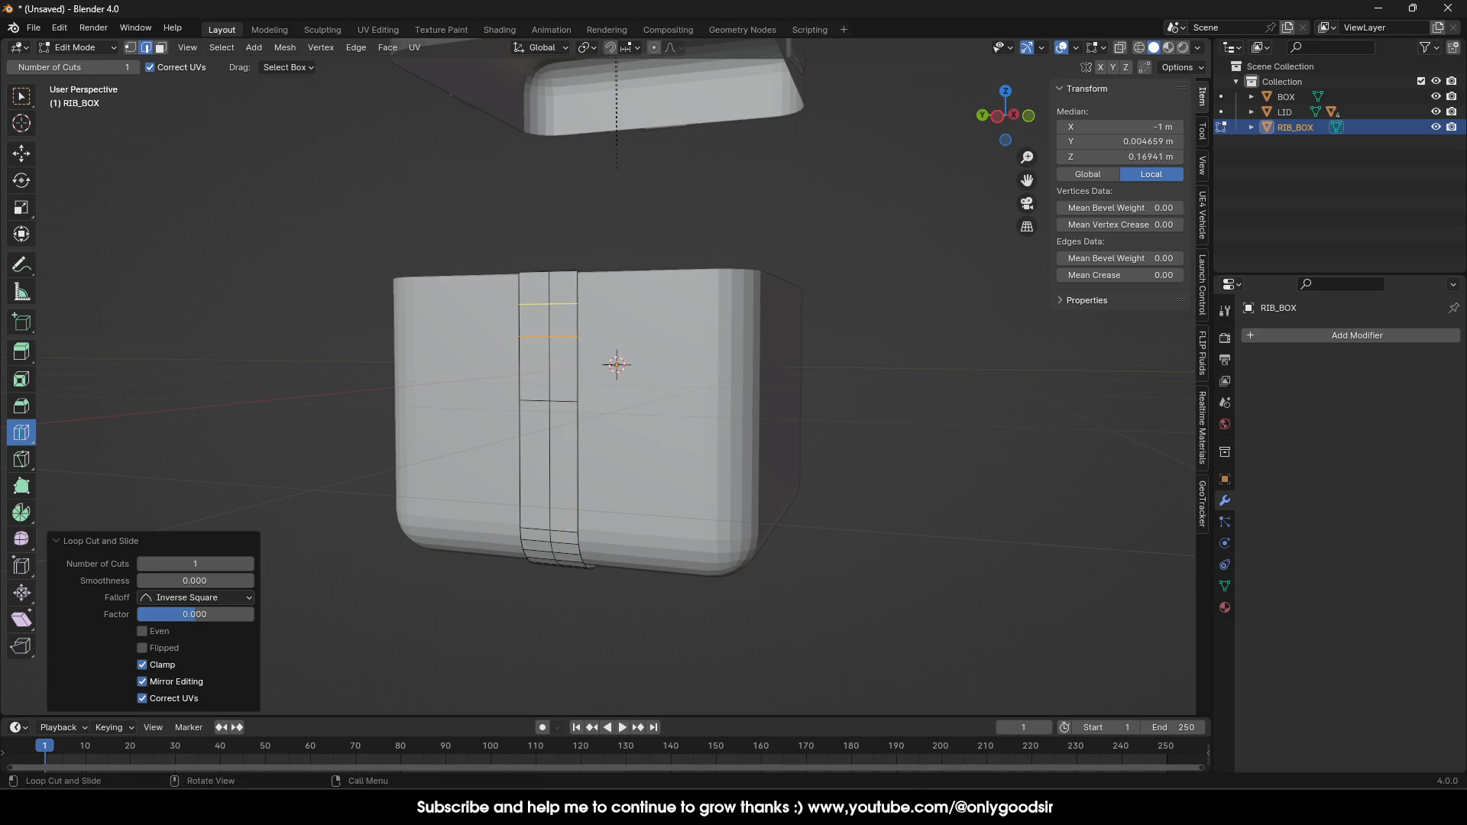
{"action": "left_click", "coordinate": [560, 450]}
{"action": "left_click", "coordinate": [562, 433]}
{"action": "left_click", "coordinate": [562, 495]}
{"action": "middle_click_drag", "start_coordinate": [716, 500], "coordinate": [607, 470]}
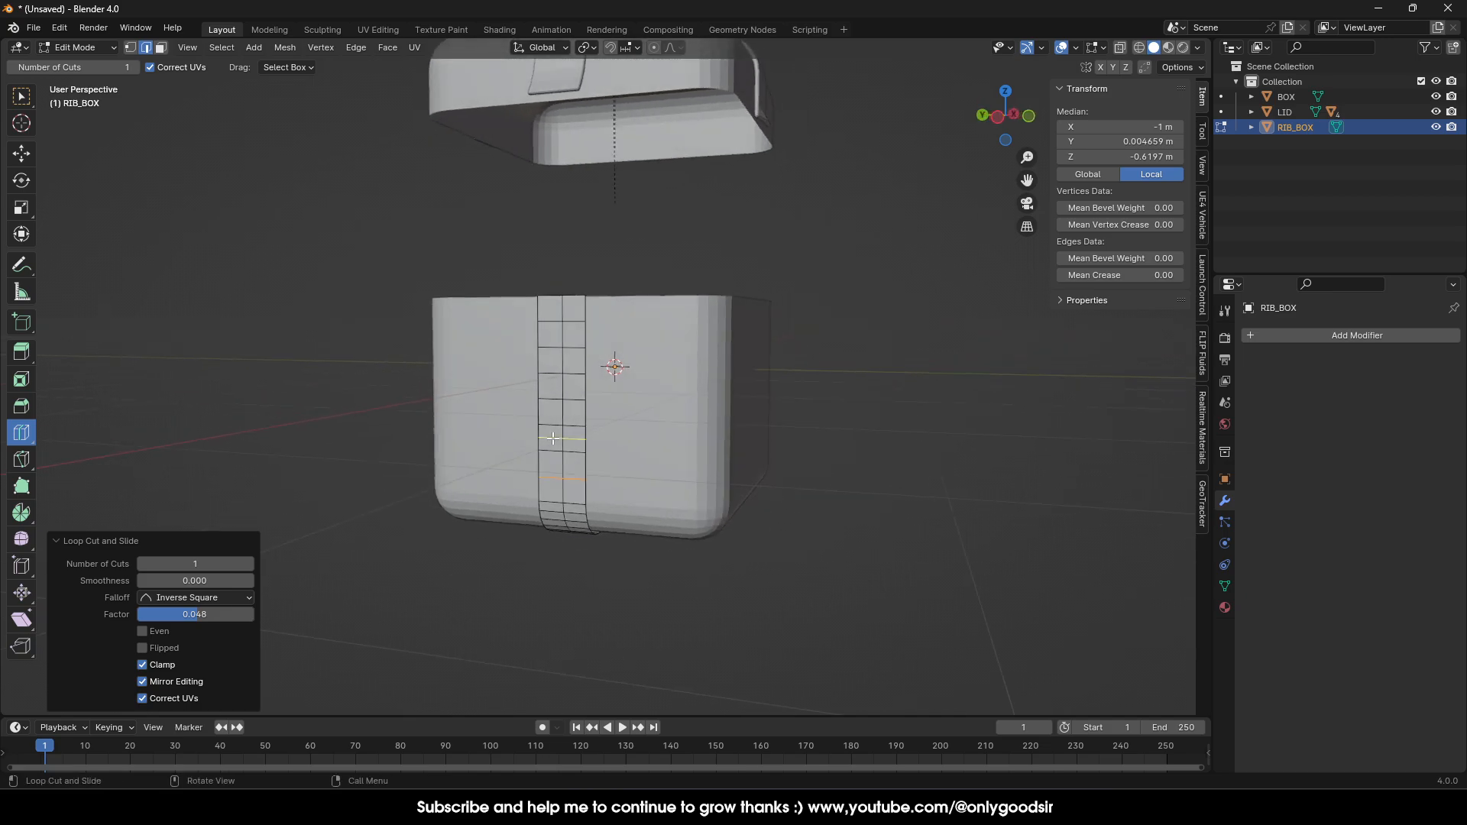
Move the ribbon's top edge on the -X side of the box outward about 0.13 m along X and view it from the front.
{"action": "scroll", "coordinate": [596, 458], "scroll_direction": "up", "scroll_amount": 1}
{"action": "left_click", "coordinate": [23, 159]}
{"action": "middle_click_drag", "start_coordinate": [397, 288], "coordinate": [201, 220]}
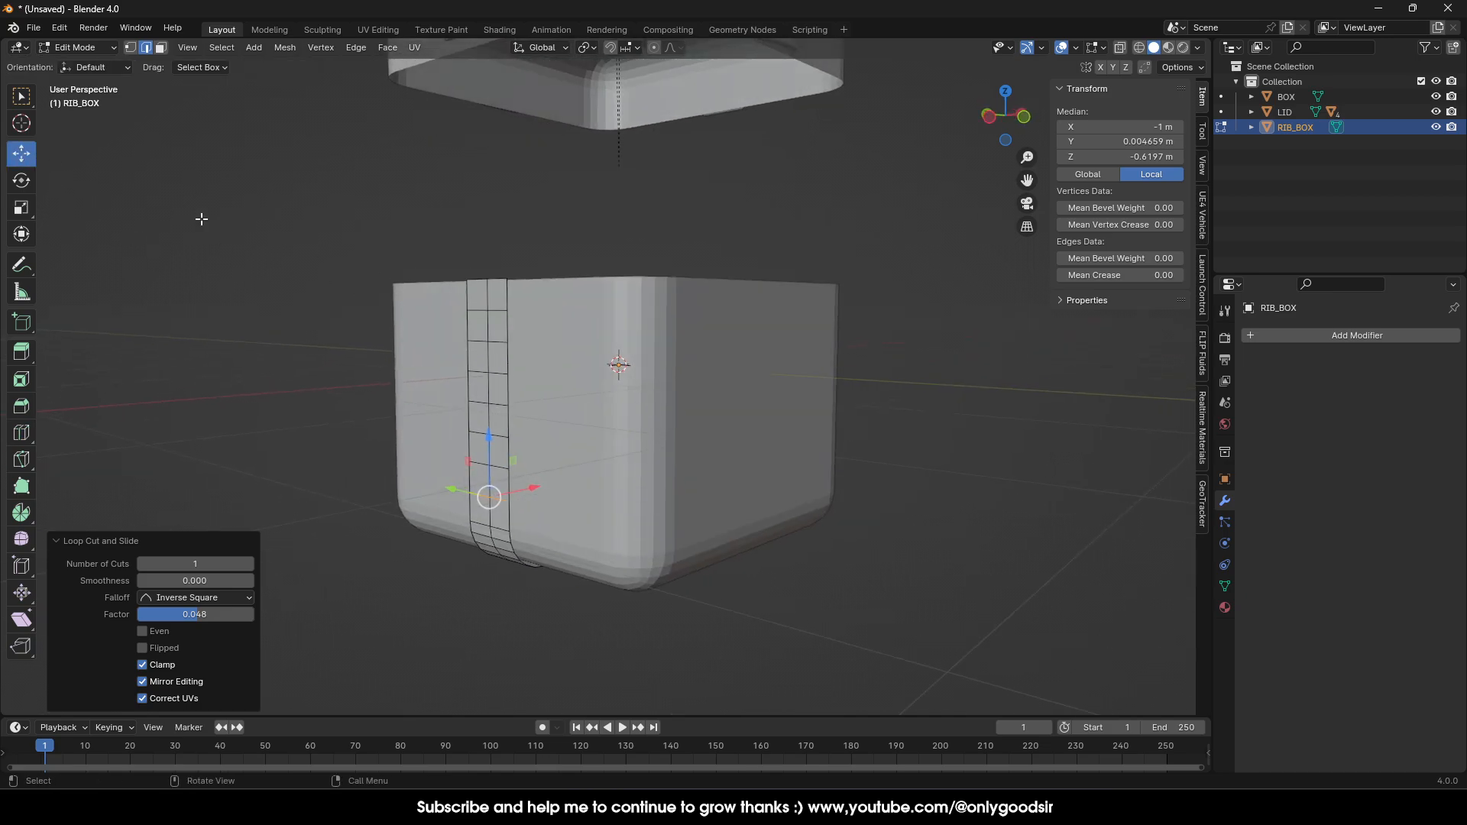
{"action": "left_click", "coordinate": [488, 283]}
{"action": "middle_click_drag", "start_coordinate": [488, 283], "coordinate": [488, 332]}
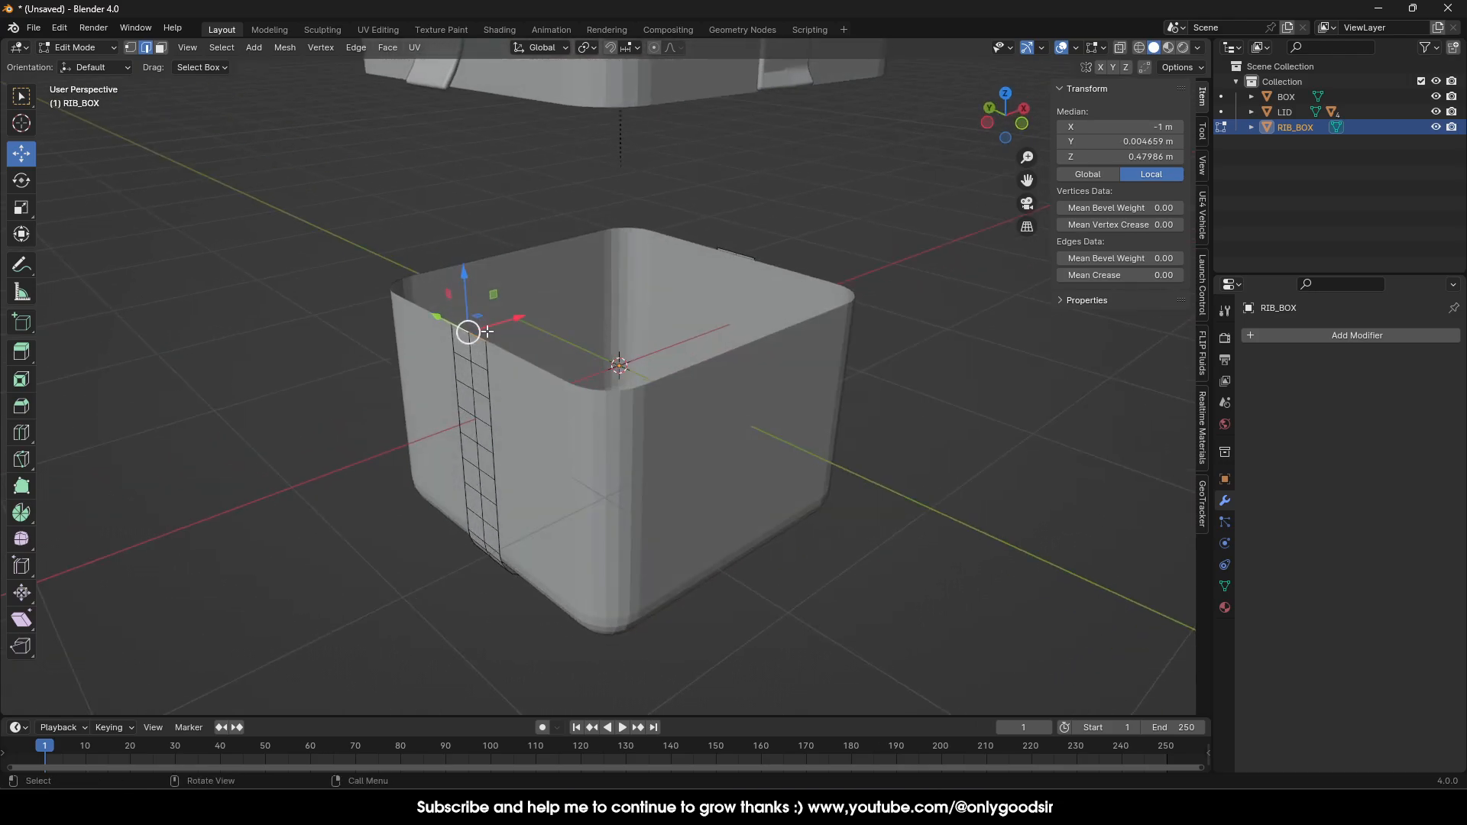
{"action": "left_click_drag", "start_coordinate": [487, 330], "coordinate": [465, 338]}
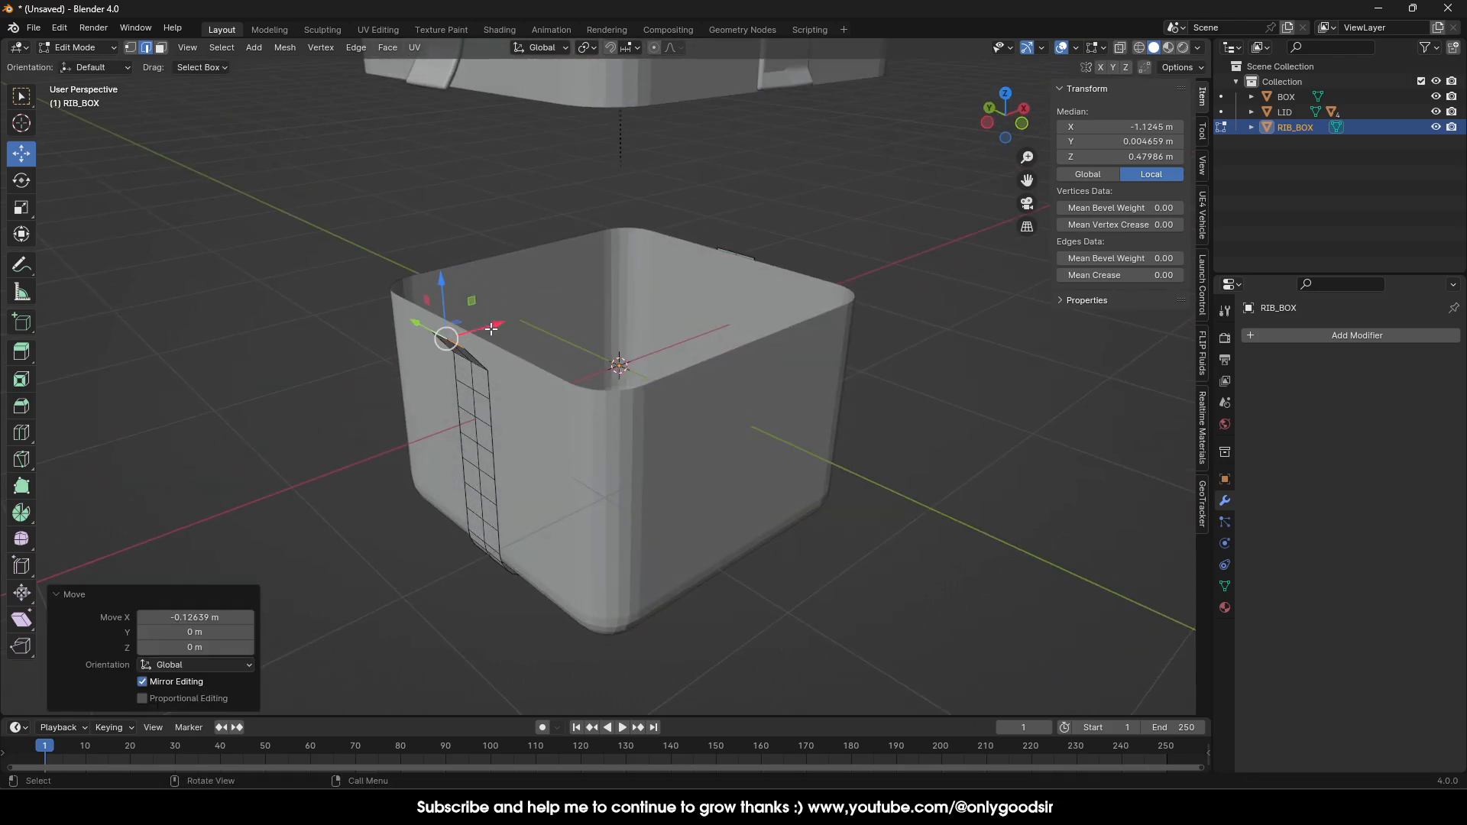
{"action": "left_click", "coordinate": [1019, 127]}
{"action": "middle_click_drag", "start_coordinate": [415, 353], "coordinate": [532, 341], "text": "shift"}
{"action": "scroll", "coordinate": [541, 384], "scroll_direction": "up", "scroll_amount": 3}
{"action": "scroll", "coordinate": [540, 383], "scroll_direction": "up", "scroll_amount": 1}
{"action": "left_click_drag", "start_coordinate": [534, 287], "coordinate": [561, 296]}
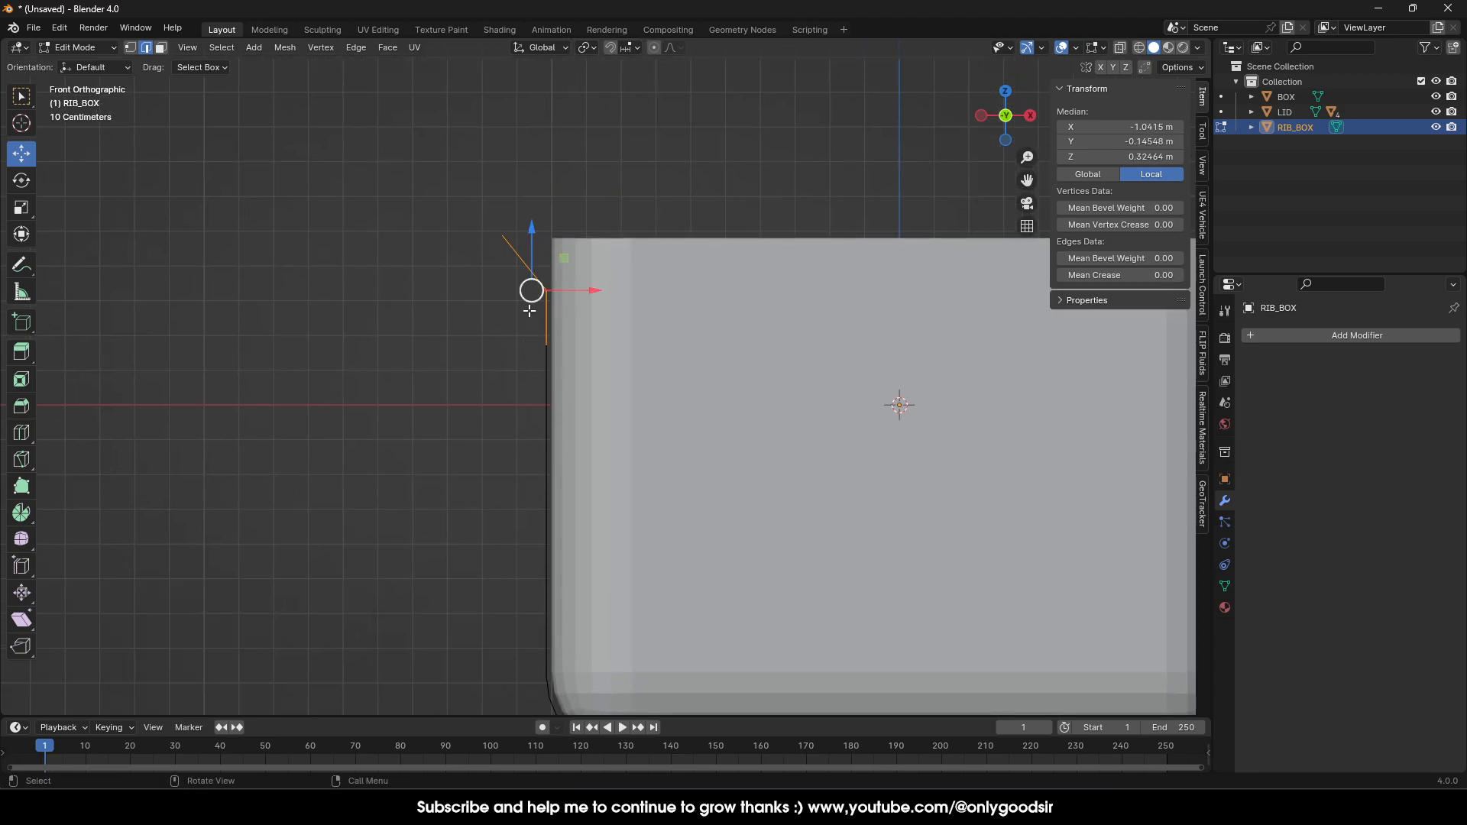
{"action": "left_click", "coordinate": [423, 307]}
{"action": "left_click_drag", "start_coordinate": [524, 289], "coordinate": [586, 291]}
{"action": "key", "text": "ctrl+z"}
{"action": "left_click", "coordinate": [488, 301]}
{"action": "key", "text": "ctrl+z"}
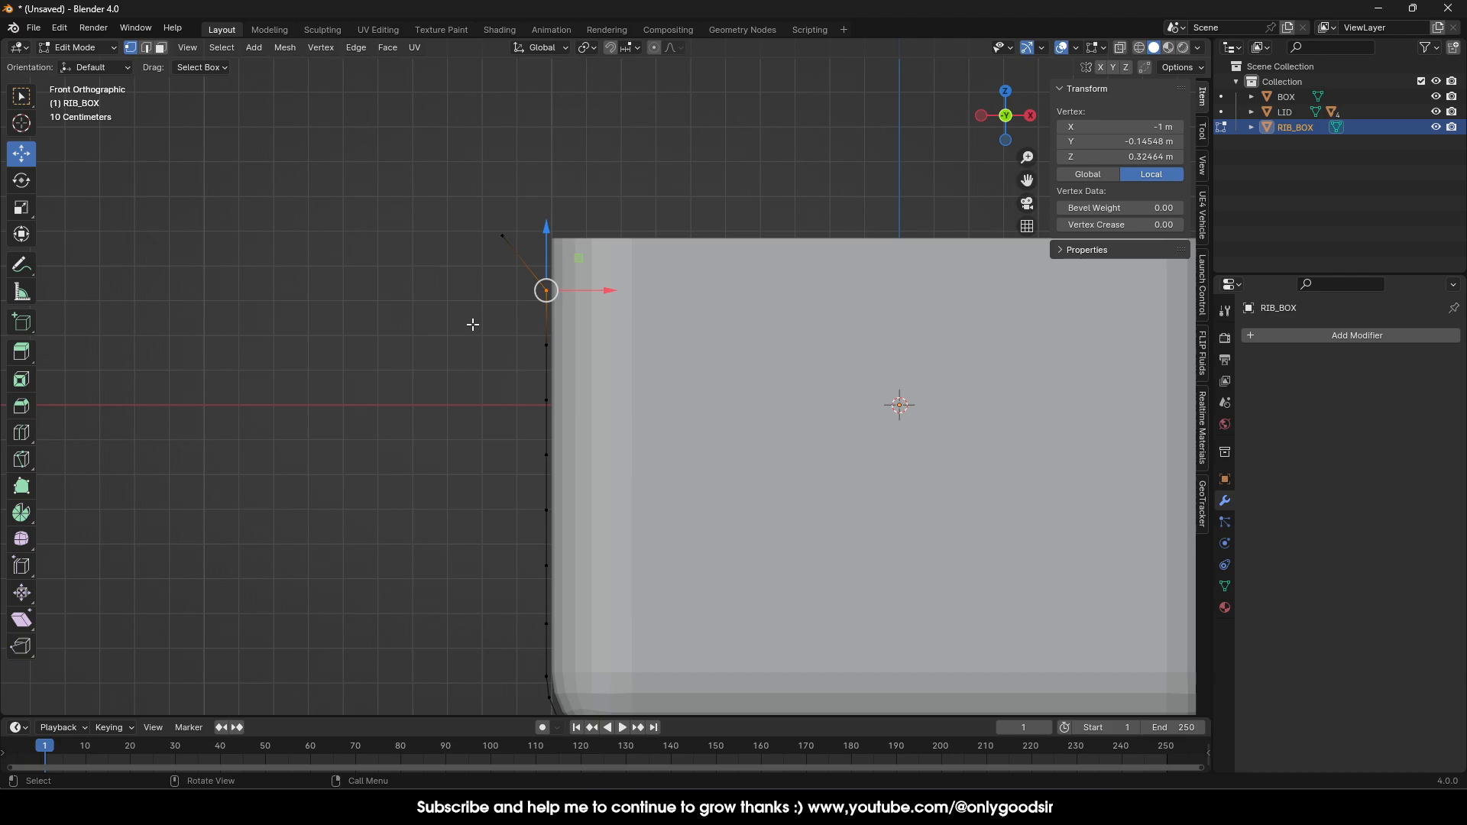
Turn on X-ray and move the second vertex row of the ribbon's -X end about 0.02 m outward along X.
{"action": "left_click", "coordinate": [1122, 49]}
{"action": "left_click", "coordinate": [496, 328]}
{"action": "left_click_drag", "start_coordinate": [510, 283], "coordinate": [585, 297]}
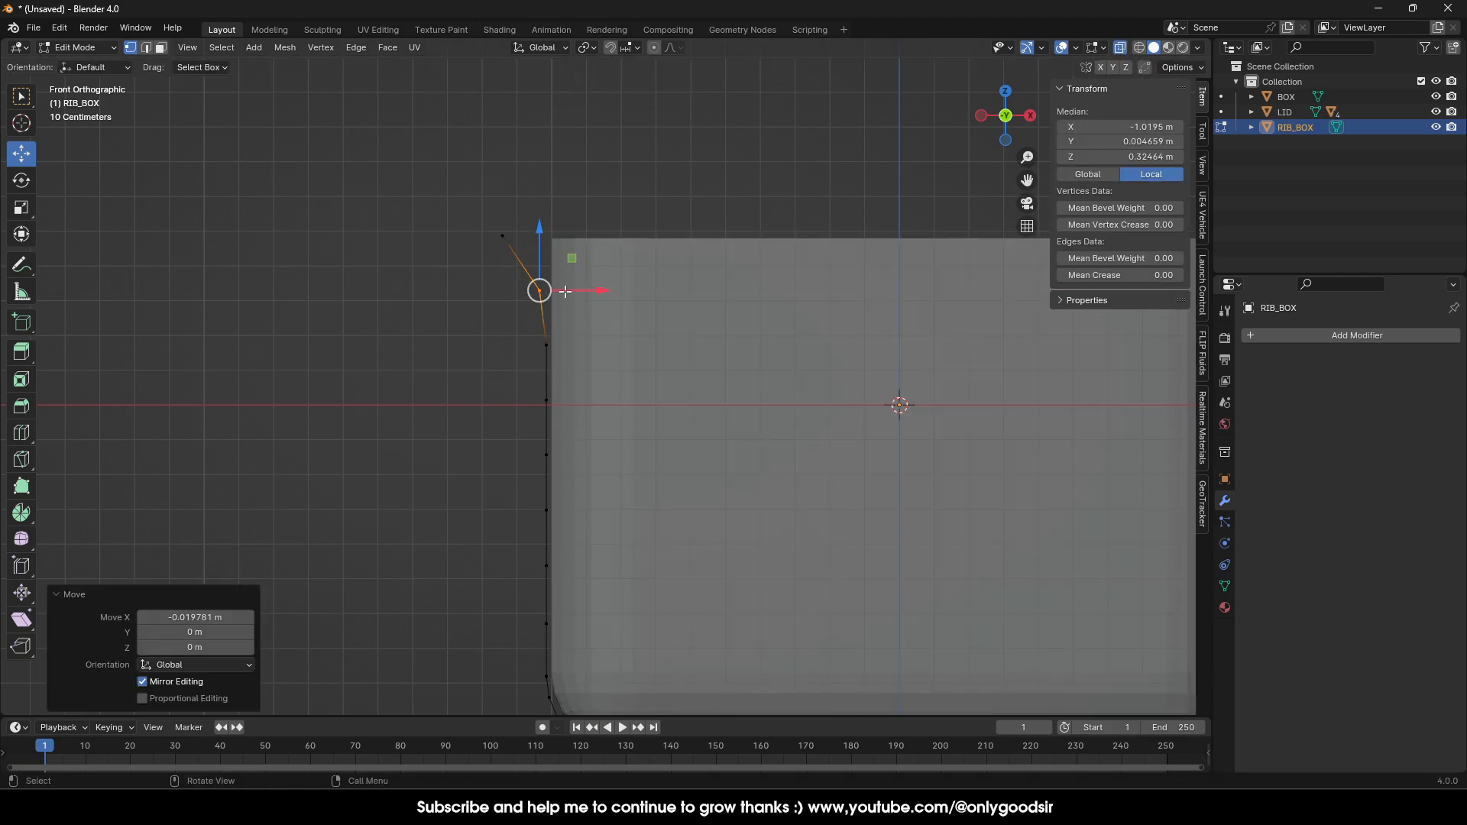
Move the -X end's top vertex row about 0.055 m outward and 0.044 m down, and its third row about 0.011 m outward.
{"action": "left_click_drag", "start_coordinate": [472, 207], "coordinate": [484, 249]}
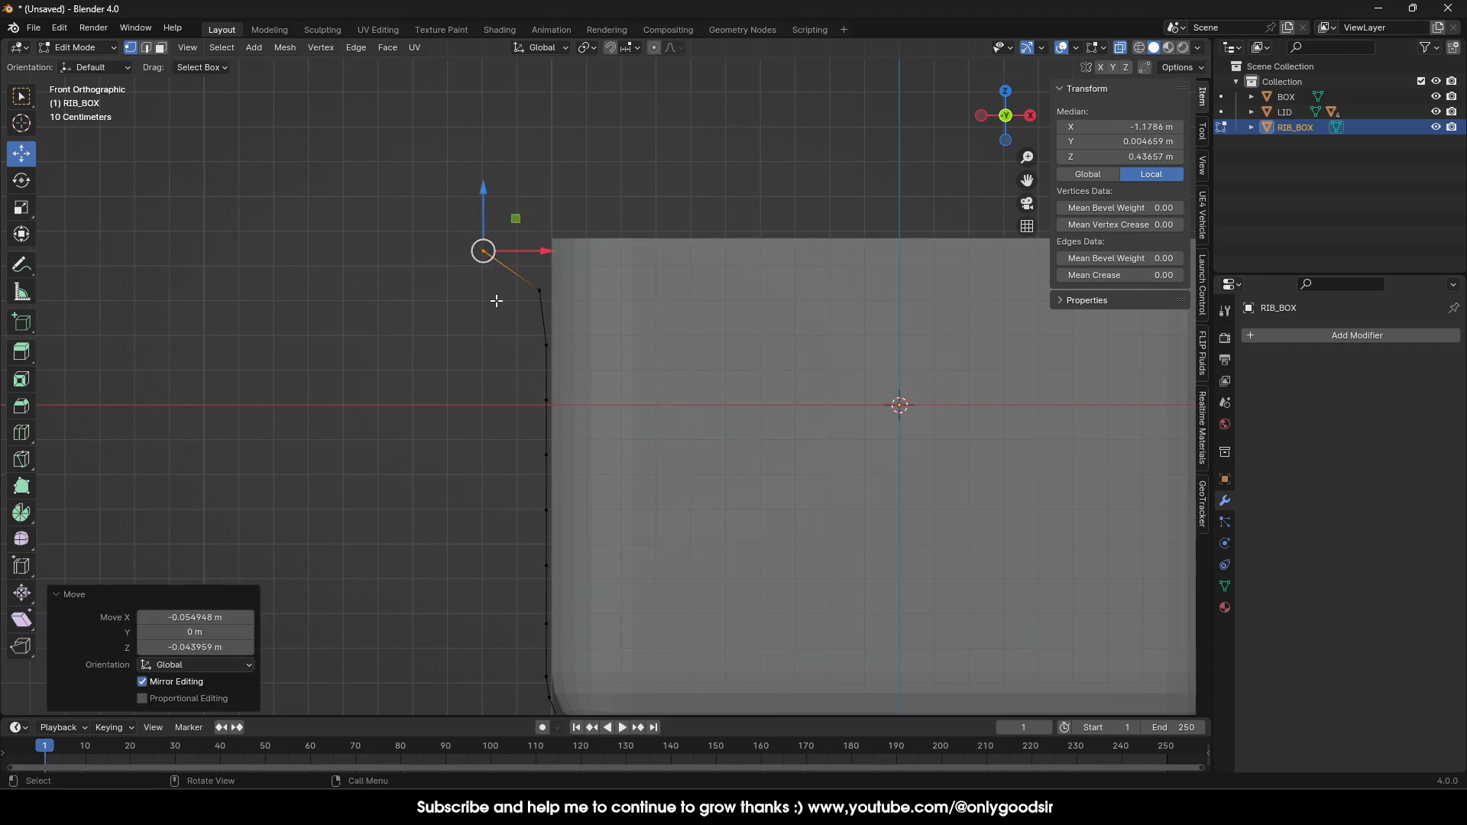
{"action": "left_click", "coordinate": [540, 289]}
{"action": "left_click_drag", "start_coordinate": [541, 288], "coordinate": [536, 344]}
Flare the top vertex rows of the ribbon's +X end away from the box and leave mesh editing.
{"action": "middle_click_drag", "start_coordinate": [906, 442], "coordinate": [488, 436], "text": "shift"}
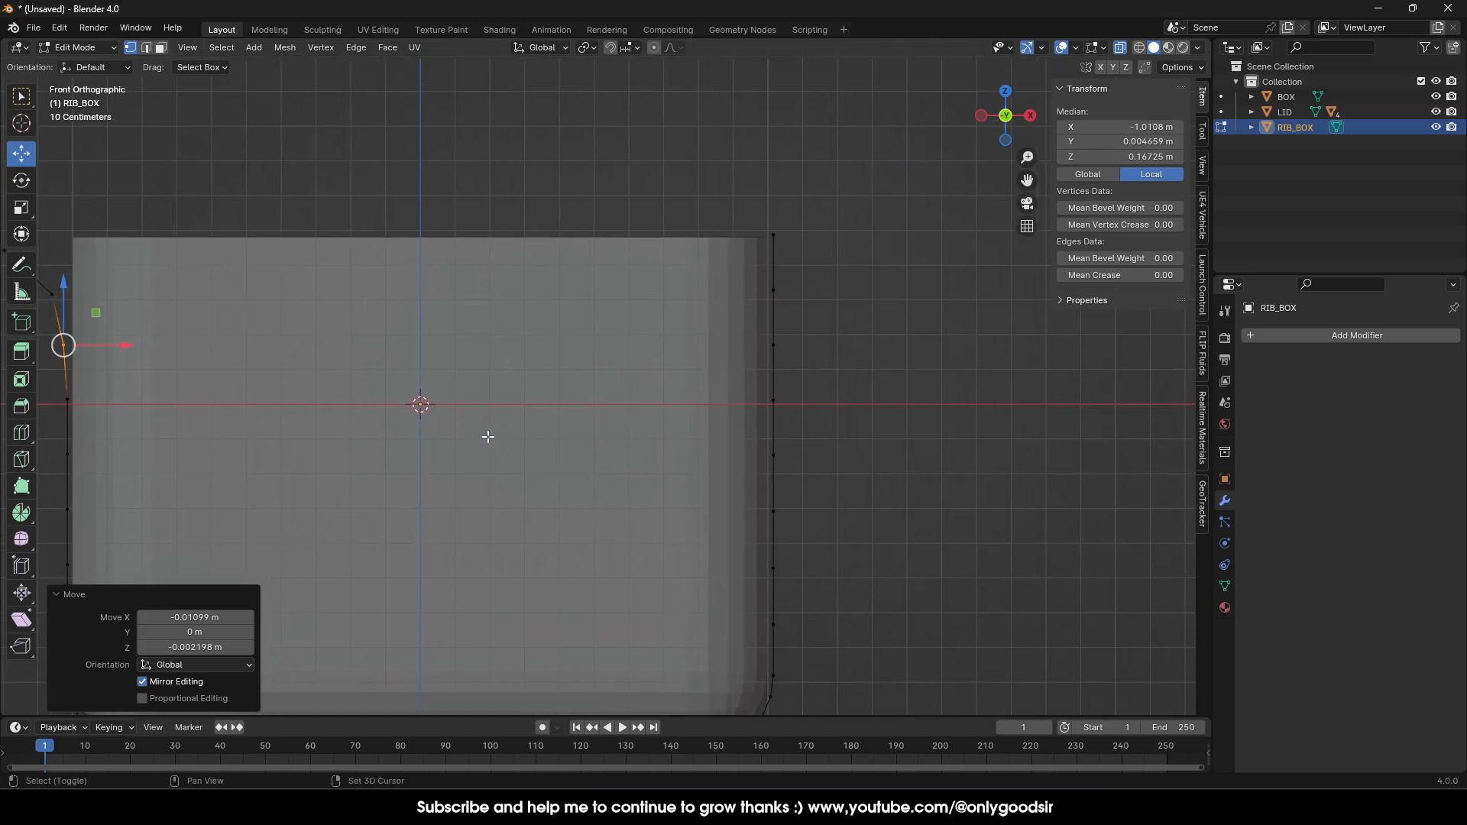
{"action": "left_click_drag", "start_coordinate": [759, 209], "coordinate": [832, 317]}
{"action": "key", "text": "ctrl+z"}
{"action": "left_click_drag", "start_coordinate": [835, 221], "coordinate": [807, 236]}
{"action": "key", "text": "Tab"}
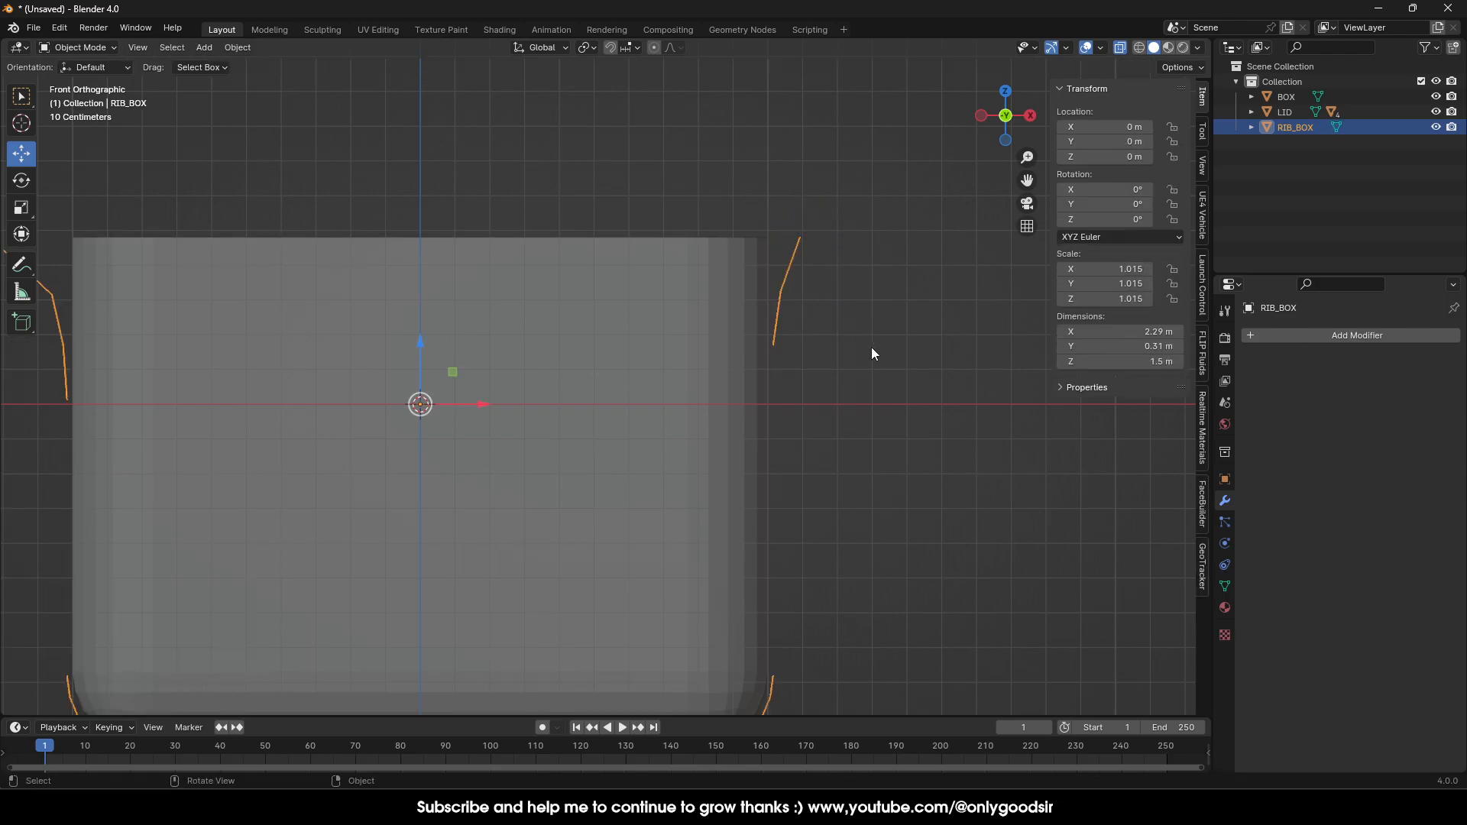
Deselect the ribbon and turn off X-ray display.
{"action": "scroll", "coordinate": [841, 430], "scroll_direction": "down", "scroll_amount": 4}
{"action": "left_click", "coordinate": [800, 454]}
{"action": "middle_click_drag", "start_coordinate": [800, 454], "coordinate": [928, 462]}
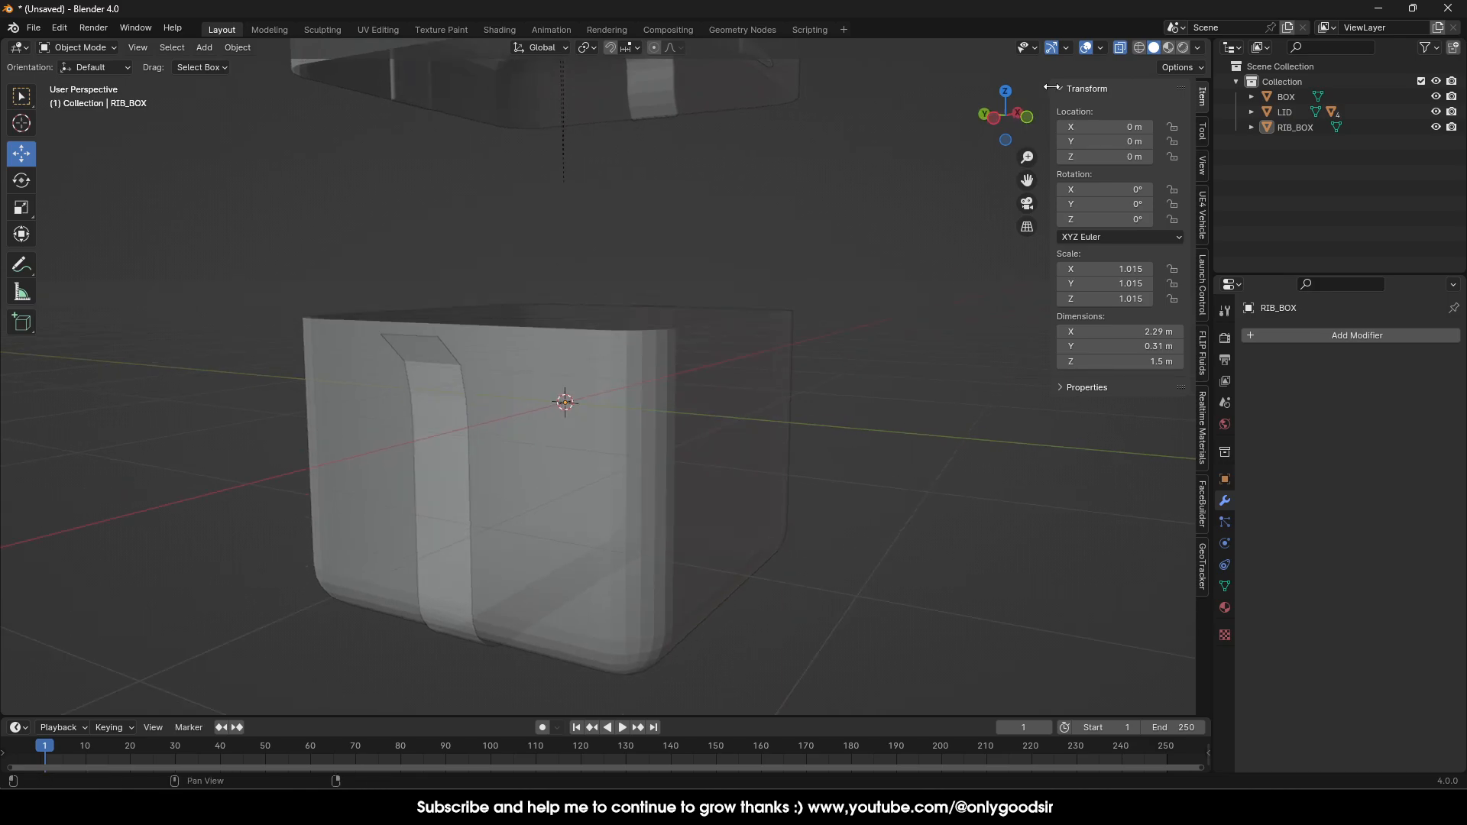
{"action": "left_click", "coordinate": [1119, 48]}
{"action": "middle_click_drag", "start_coordinate": [731, 444], "coordinate": [845, 432], "text": "shift"}
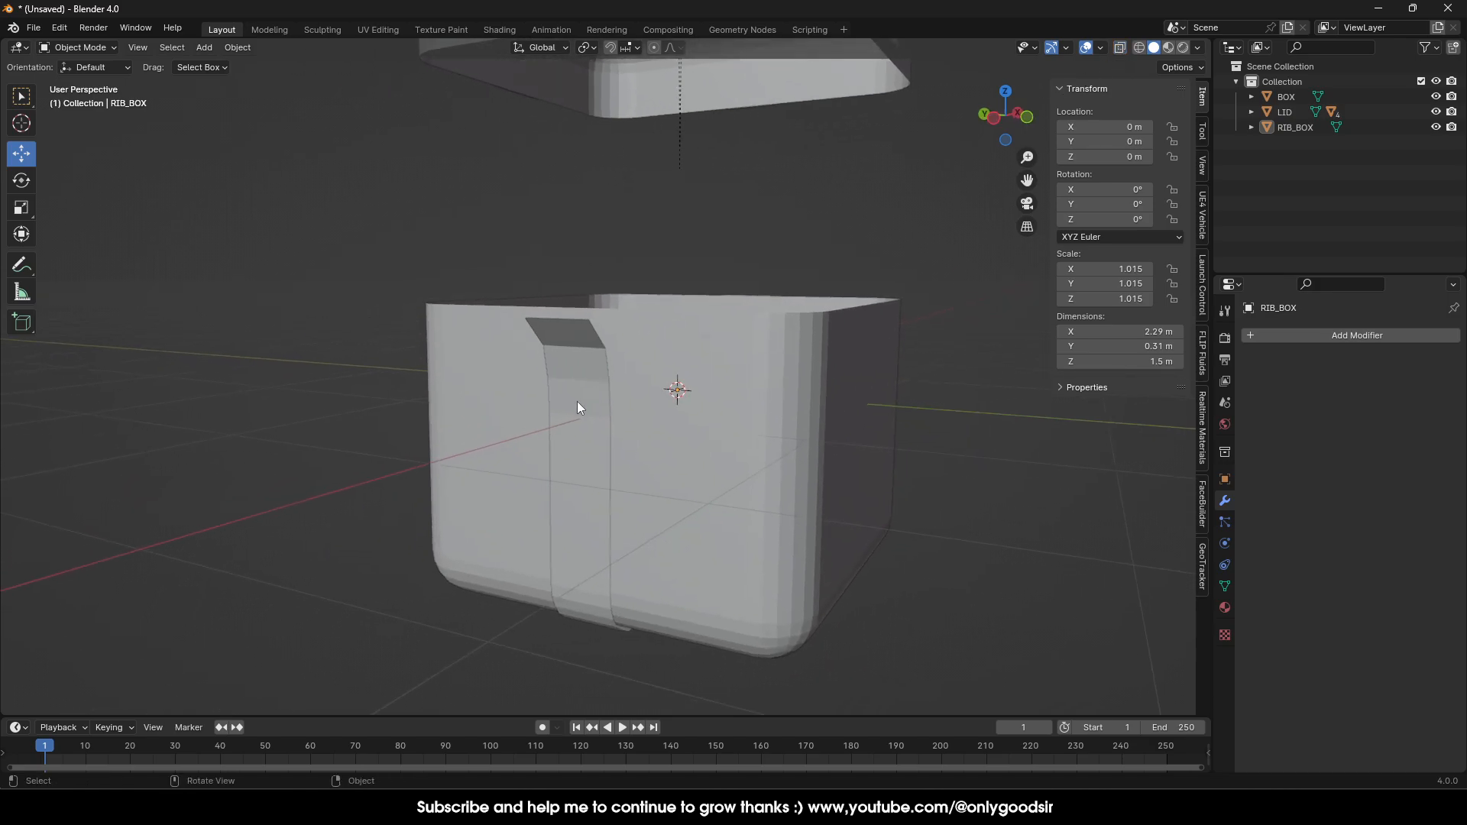
Add a Solidify modifier to the body ribbon RIB_BOX with a thickness of -0.02 m.
{"action": "left_click", "coordinate": [561, 412]}
{"action": "middle_click_drag", "start_coordinate": [557, 414], "coordinate": [663, 427]}
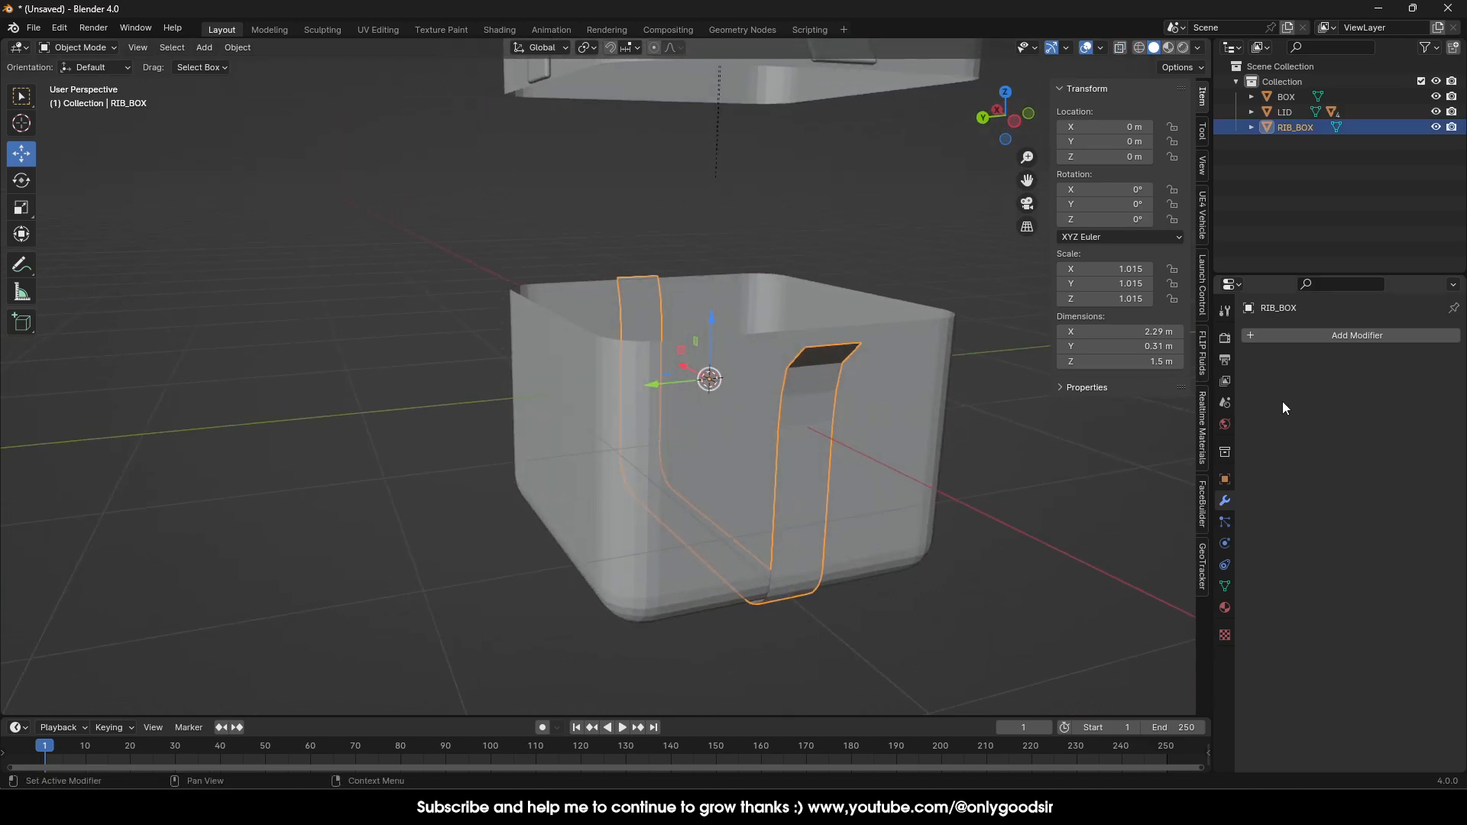
{"action": "left_click", "coordinate": [1304, 335]}
{"action": "mouse_move", "coordinate": [1259, 336]}
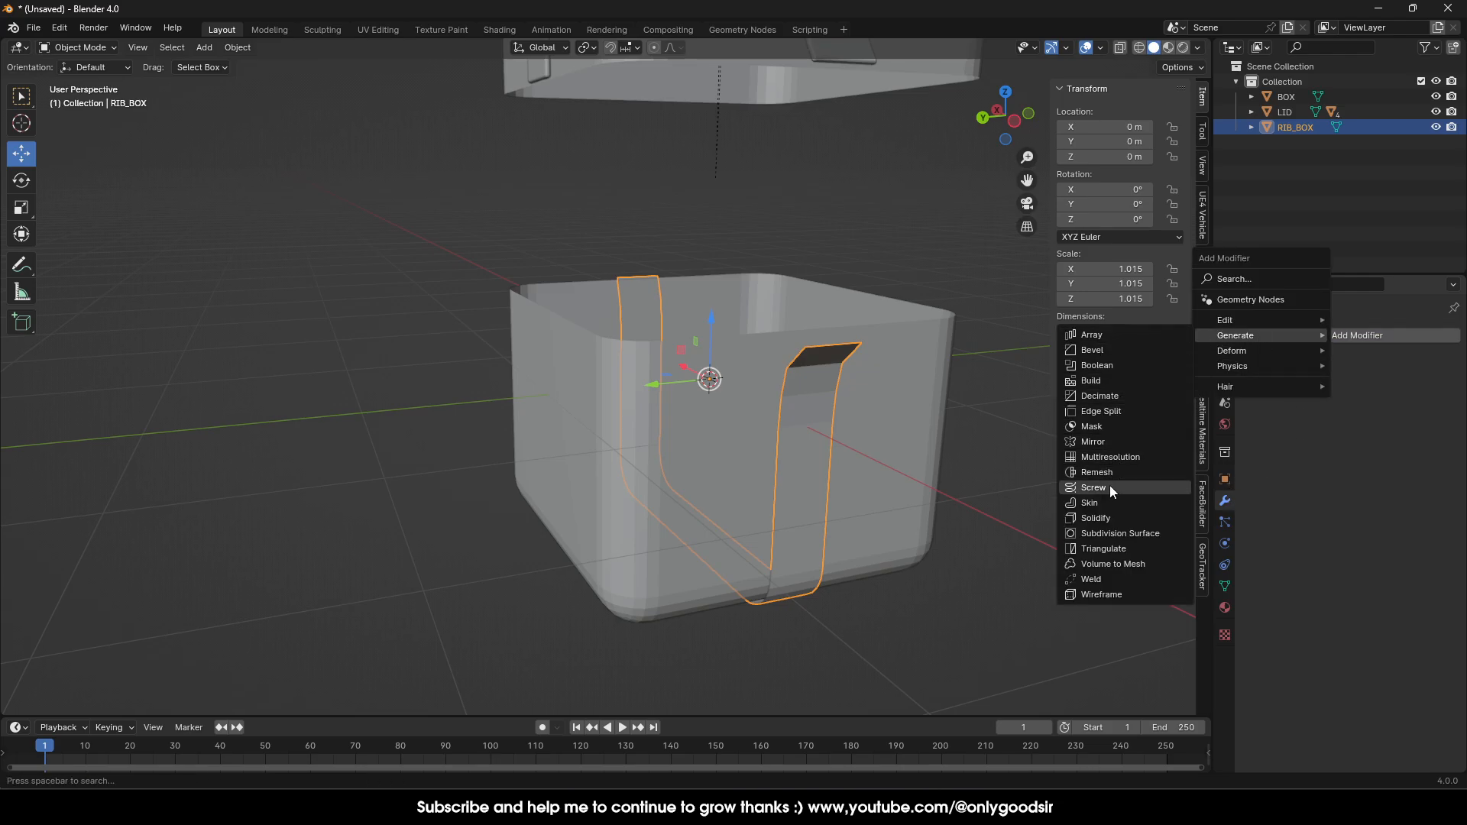
{"action": "left_click", "coordinate": [1106, 519]}
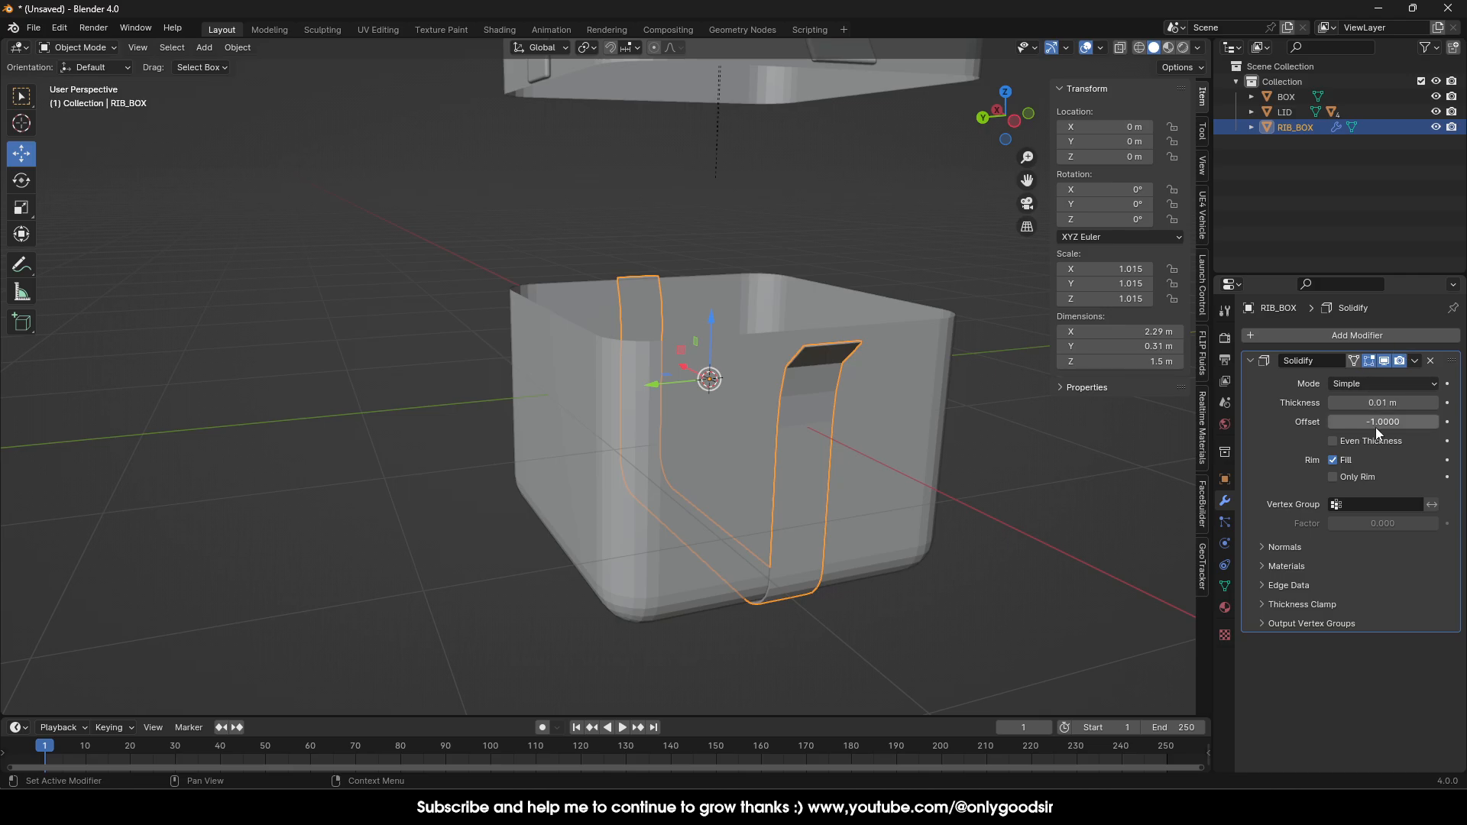
{"action": "left_click_drag", "start_coordinate": [1386, 402], "coordinate": [1365, 402]}
Add a Bevel modifier to the body ribbon and set its segments to 4.
{"action": "left_click", "coordinate": [1299, 336]}
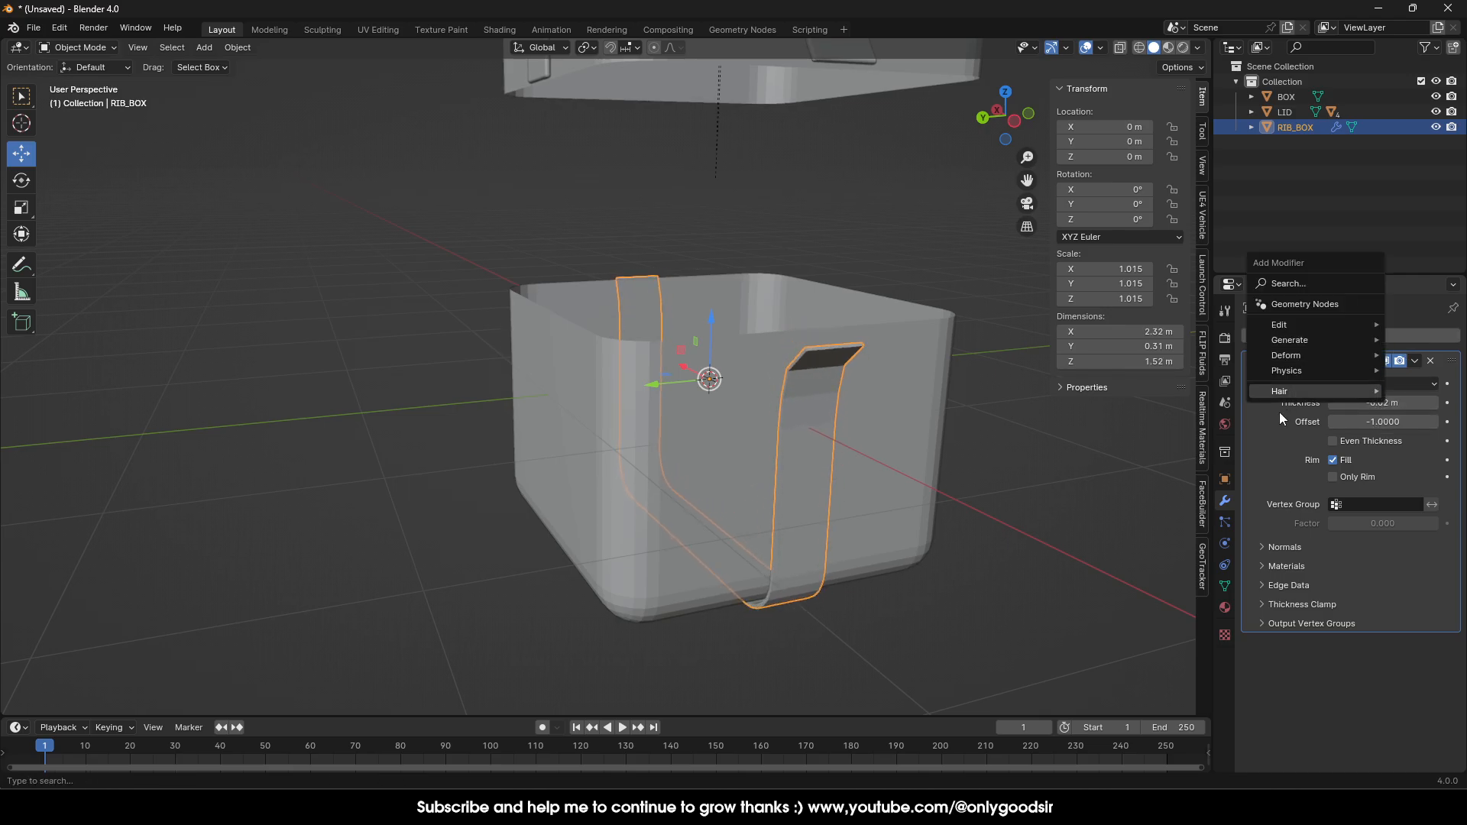
{"action": "mouse_move", "coordinate": [1299, 341]}
{"action": "left_click", "coordinate": [1165, 355]}
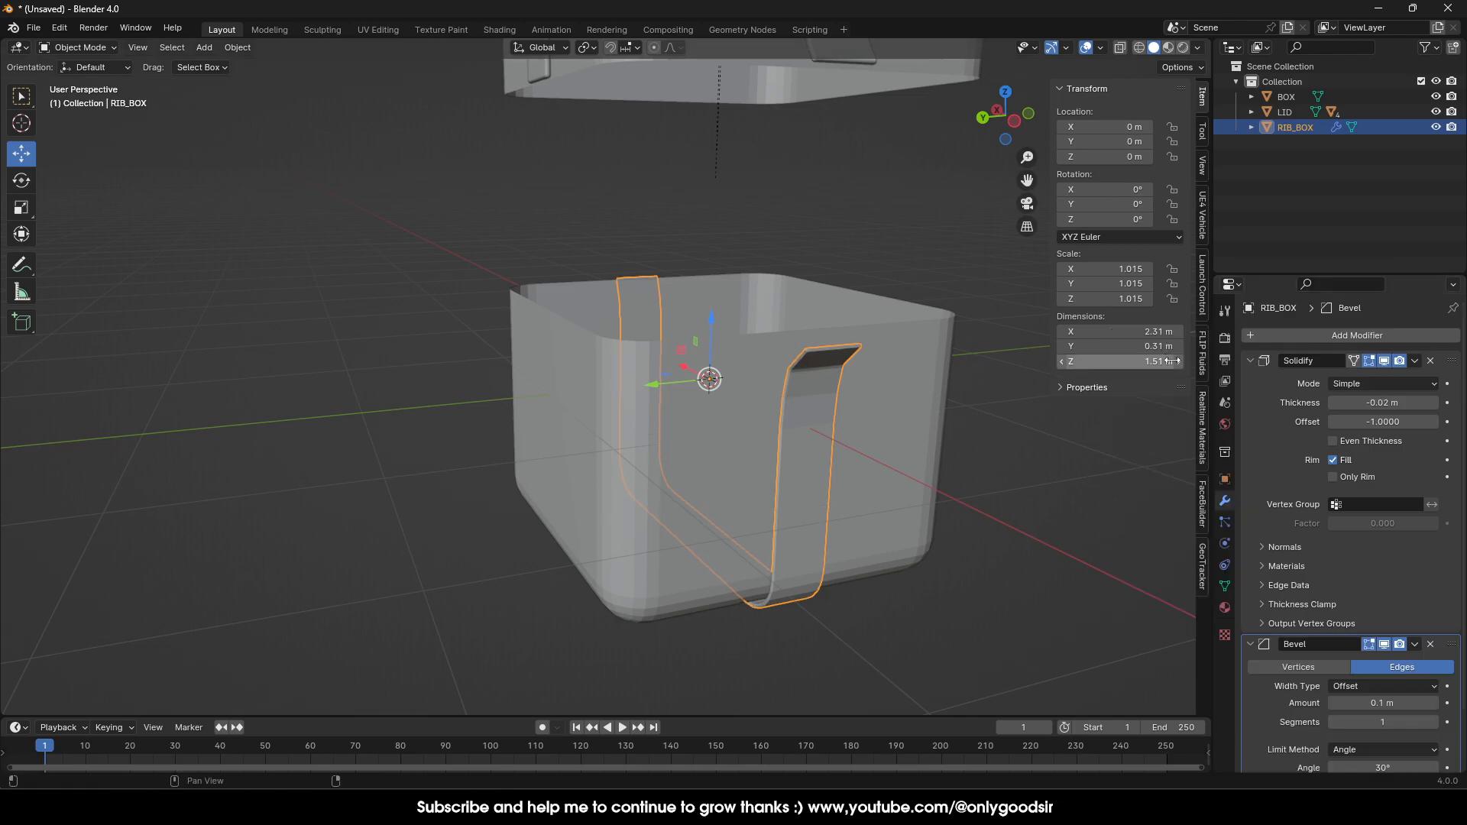
{"action": "left_click", "coordinate": [1433, 722]}
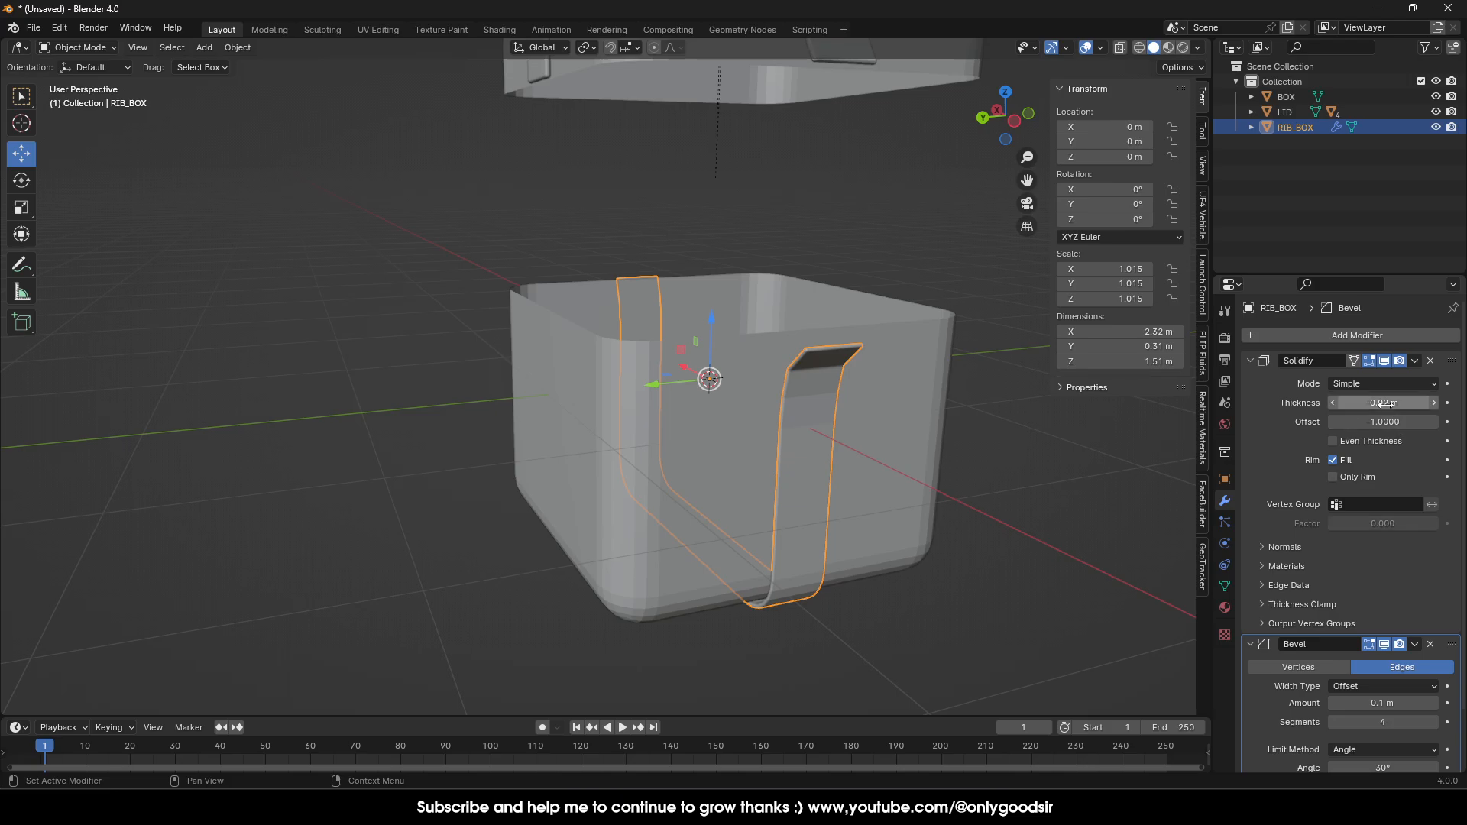
Set the ribbon's Solidify thickness to -0.022 m and deselect the ribbon.
{"action": "mouse_move", "coordinate": [1382, 403]}
{"action": "left_mouse_down"}
{"action": "mouse_move", "coordinate": [1413, 403]}
{"action": "mouse_move", "coordinate": [1383, 403]}
{"action": "left_mouse_up"}
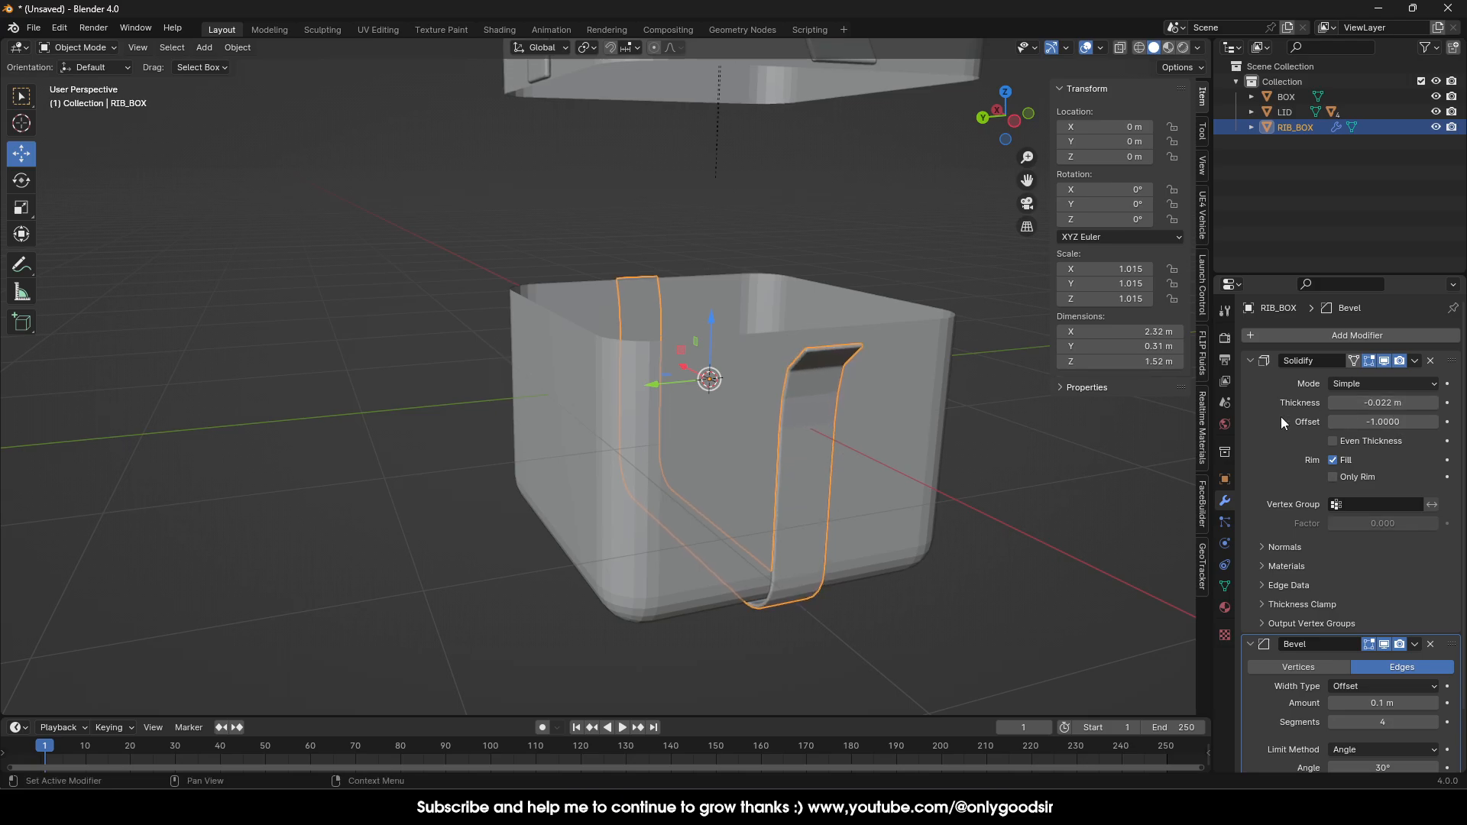
{"action": "left_click", "coordinate": [964, 483]}
{"action": "scroll", "coordinate": [879, 477], "scroll_direction": "down", "scroll_amount": 4}
{"action": "scroll", "coordinate": [856, 465], "scroll_direction": "up", "scroll_amount": 2}
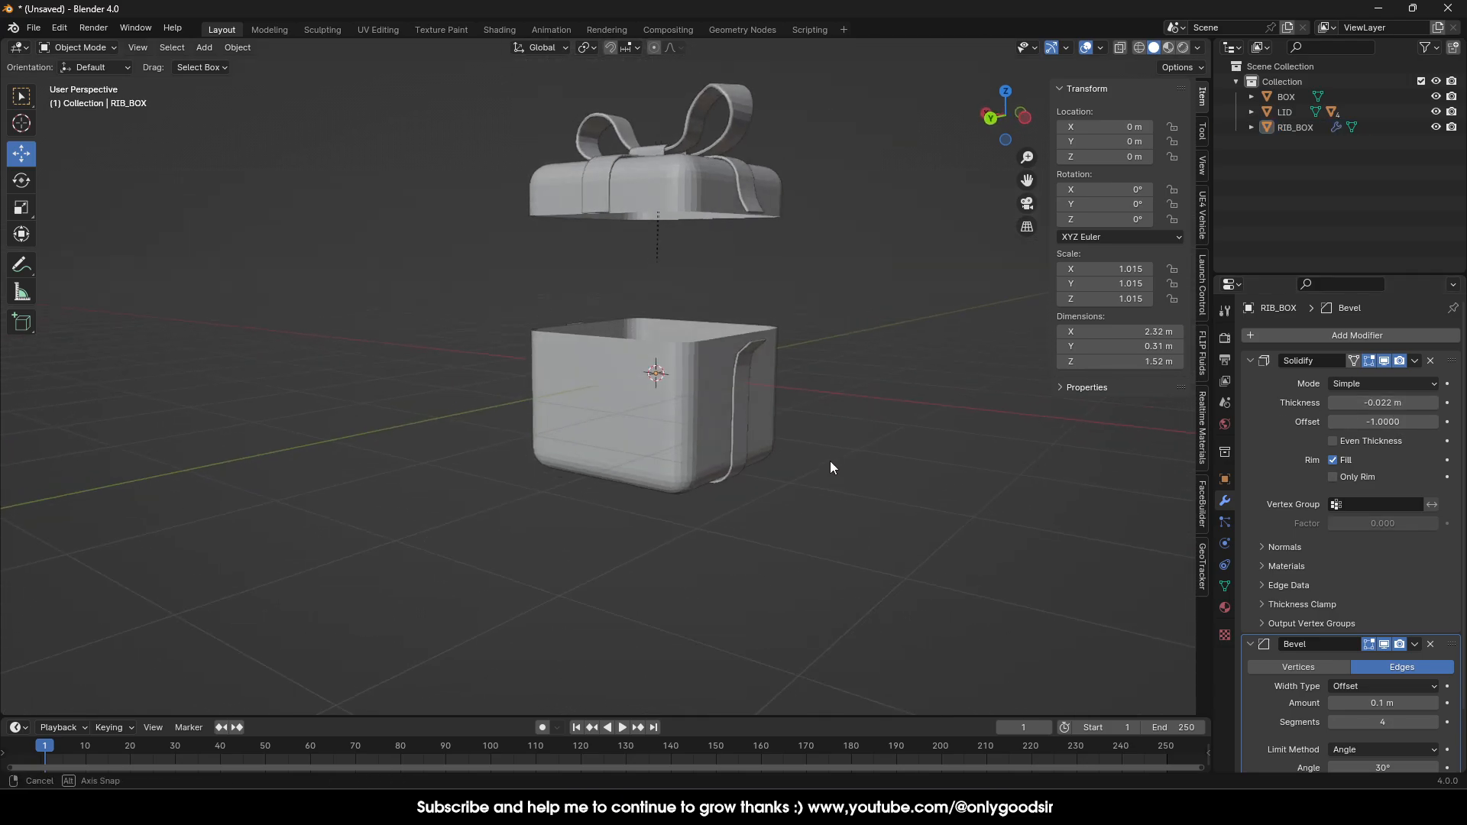
{"action": "middle_click_drag", "start_coordinate": [829, 461], "coordinate": [727, 411]}
Duplicate the body ribbon by copying and pasting it in place, and select the copy.
{"action": "left_click", "coordinate": [732, 418]}
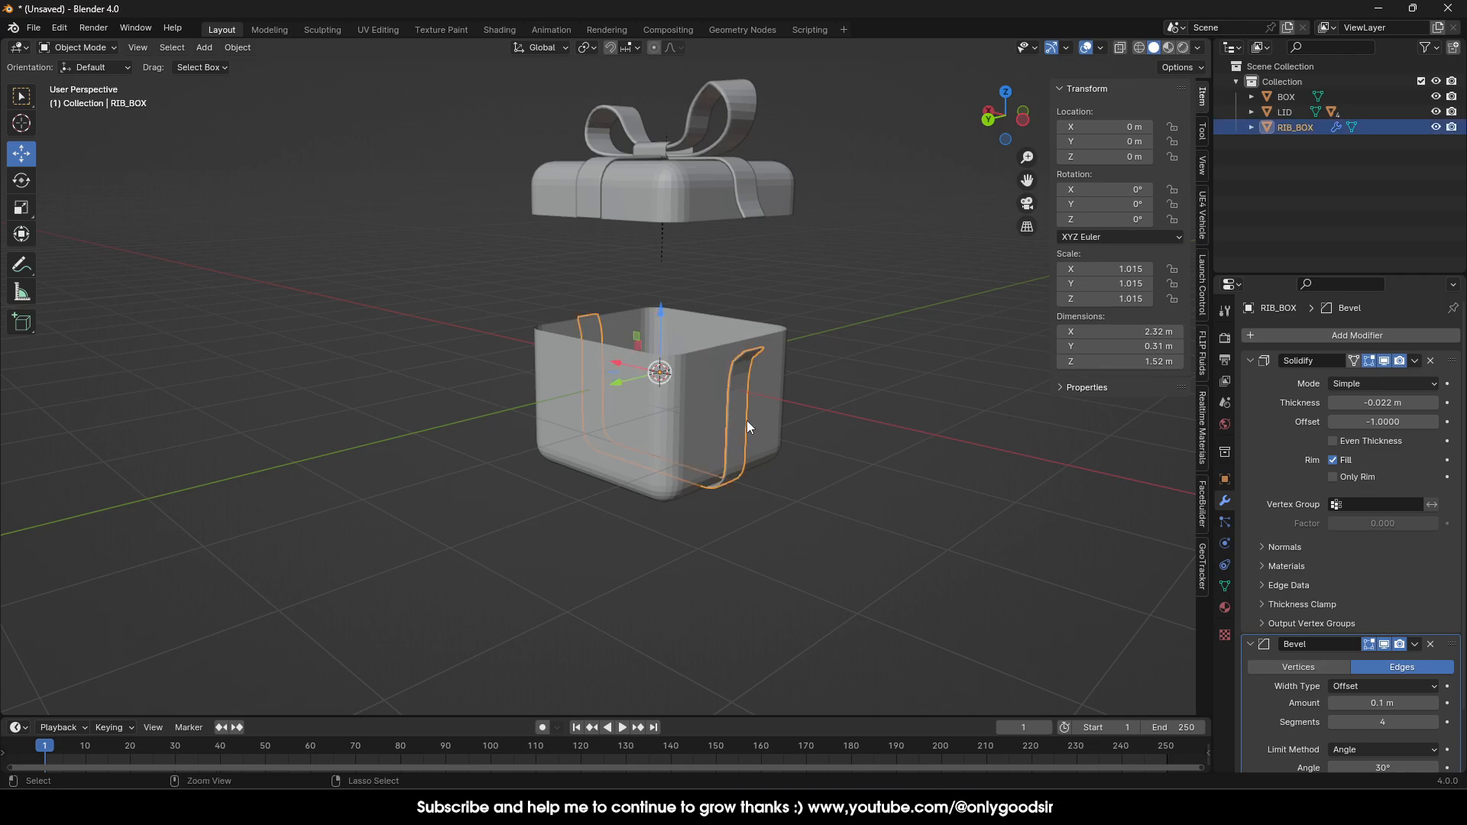
{"action": "key", "text": "ctrl+c"}
{"action": "key", "text": "ctrl+v"}
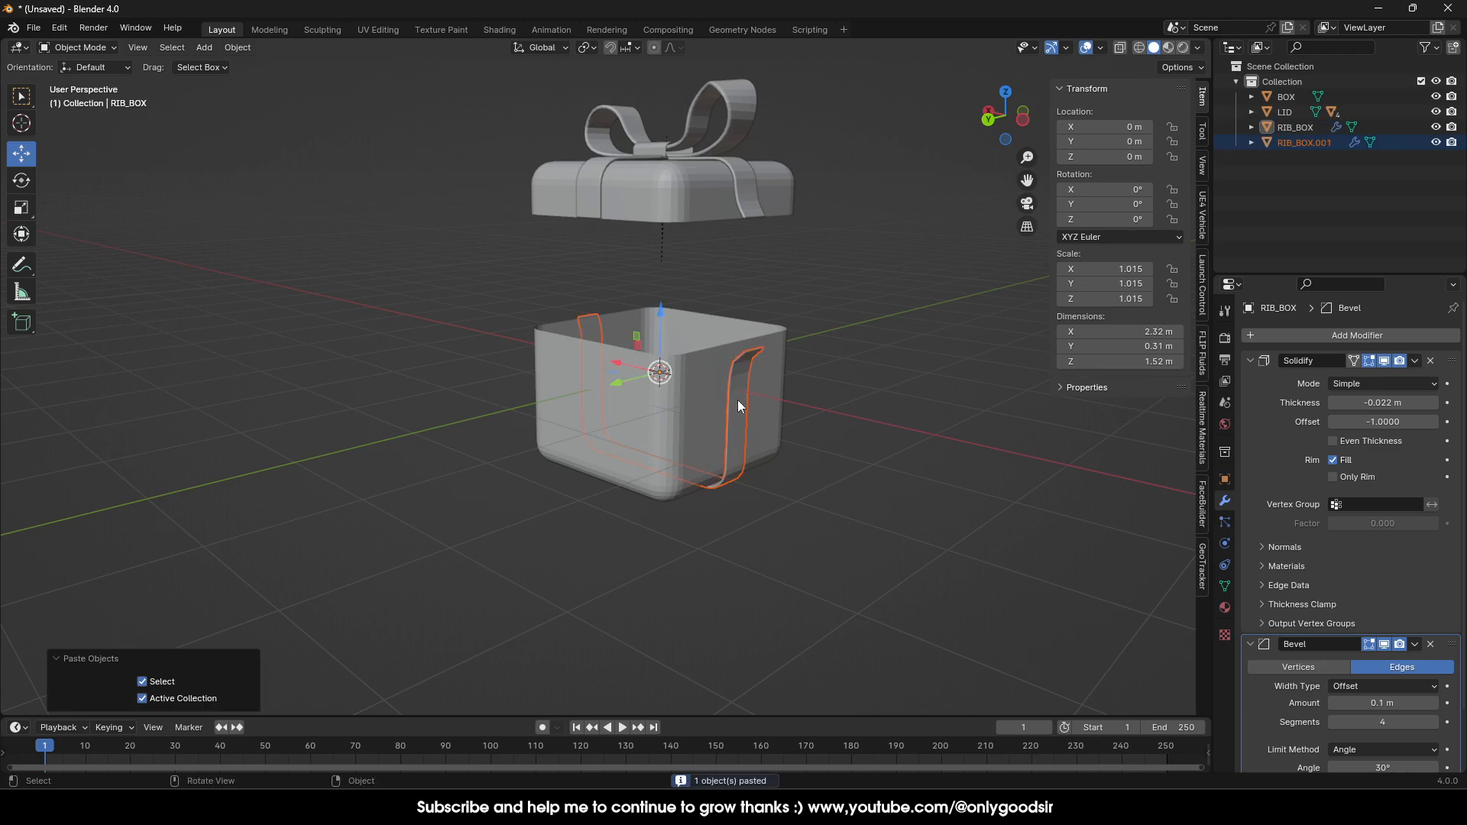
{"action": "left_click", "coordinate": [1312, 143]}
{"action": "middle_click_drag", "start_coordinate": [749, 367], "coordinate": [698, 394]}
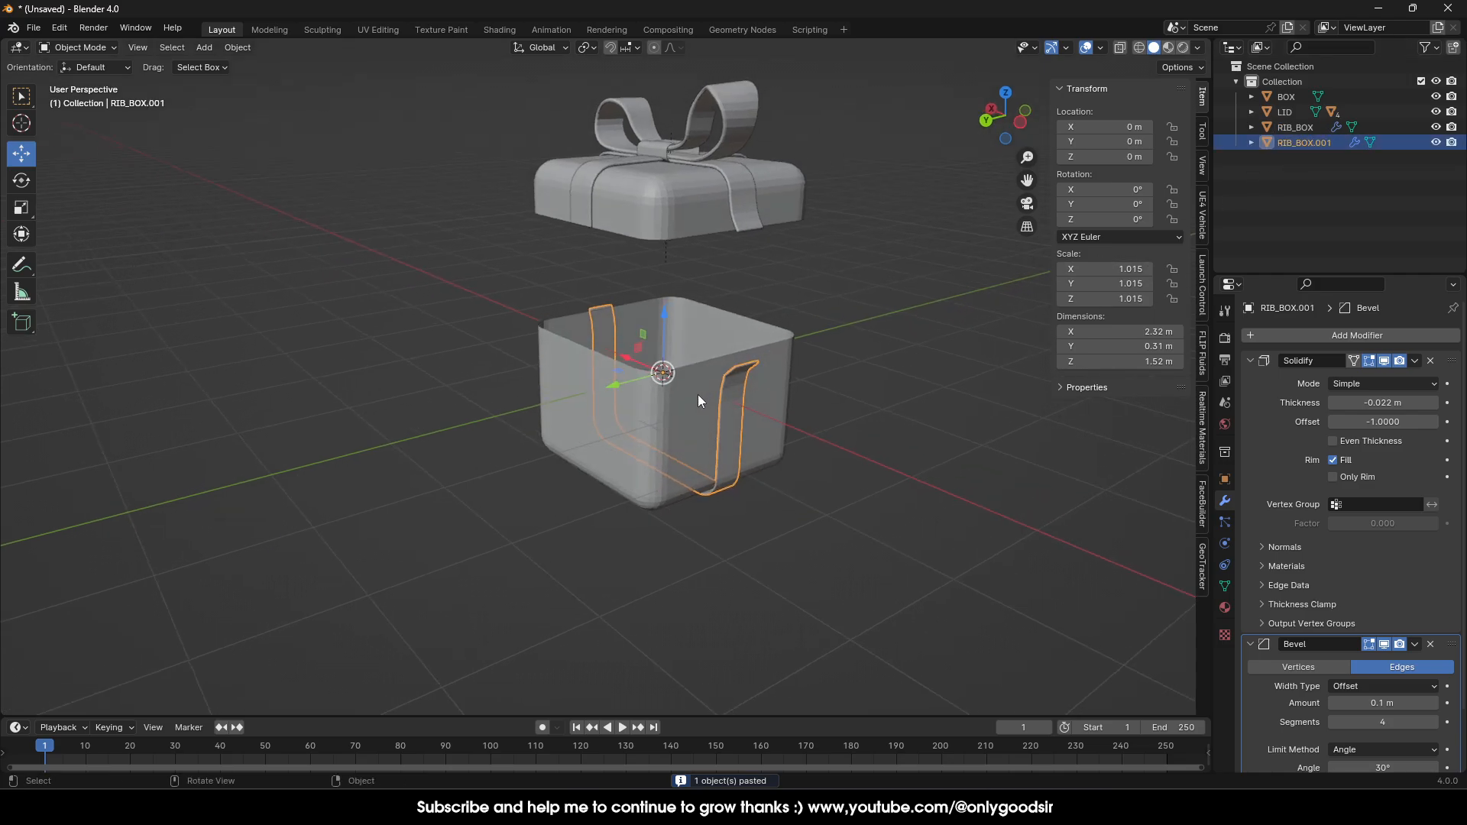
Set the copied ribbon's Z rotation to 90° so it crosses the original, and deselect it.
{"action": "left_click", "coordinate": [32, 185]}
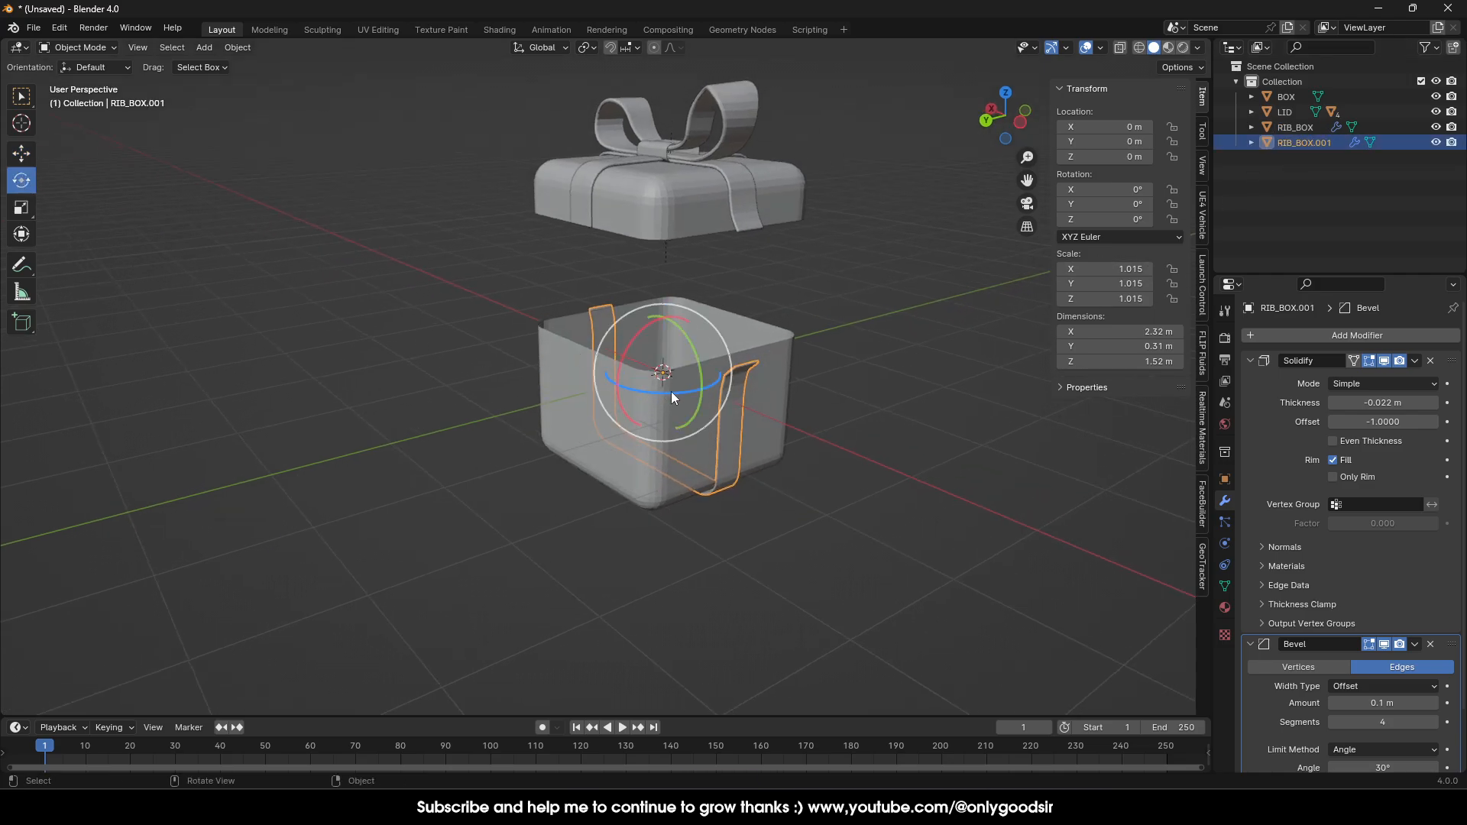
{"action": "left_click_drag", "start_coordinate": [673, 397], "coordinate": [680, 391]}
{"action": "left_click", "coordinate": [1127, 220]}
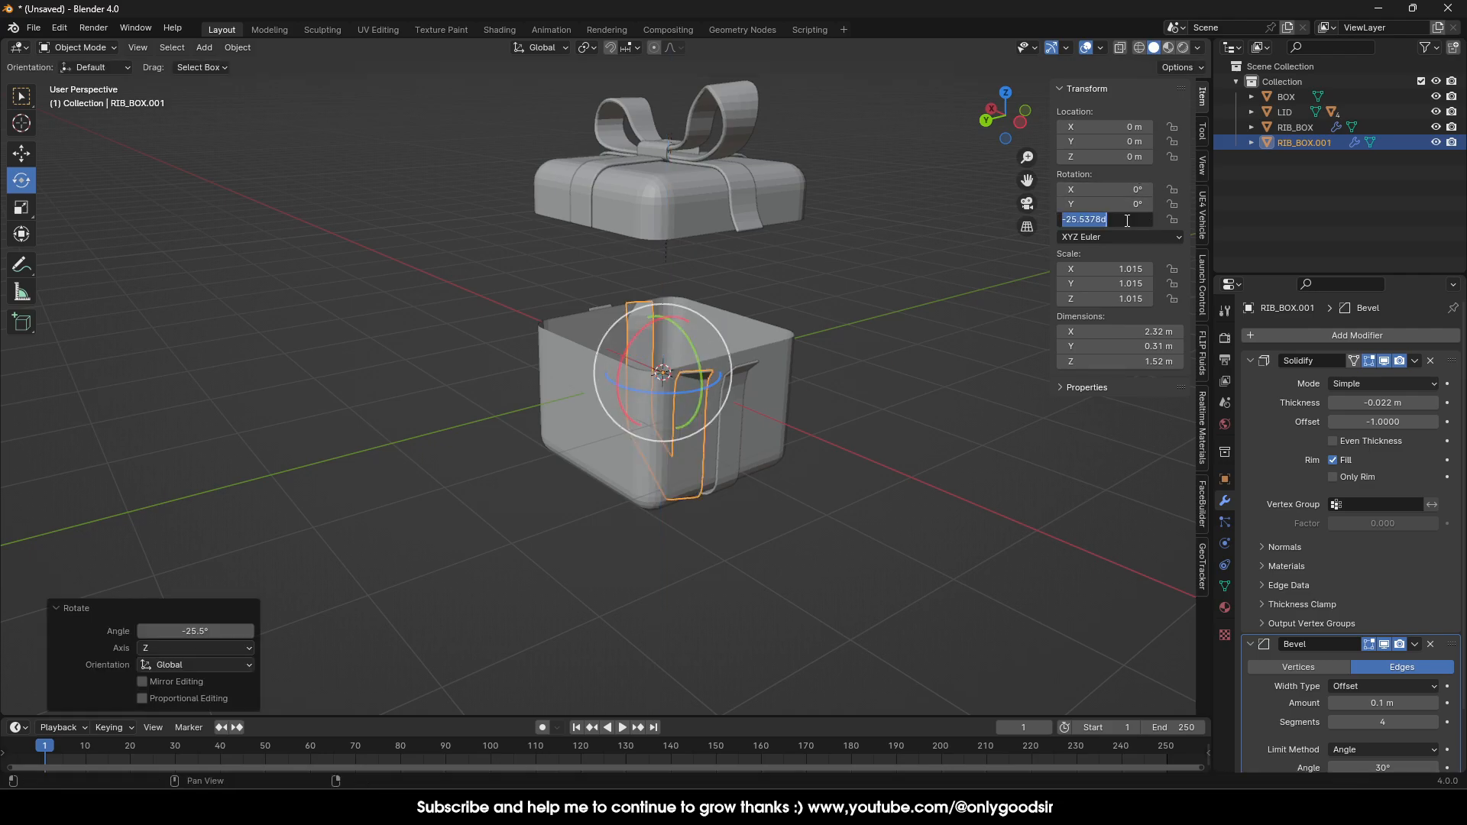
{"action": "type", "text": "90"}
{"action": "key", "text": "Return"}
{"action": "middle_click_drag", "start_coordinate": [901, 454], "coordinate": [869, 429]}
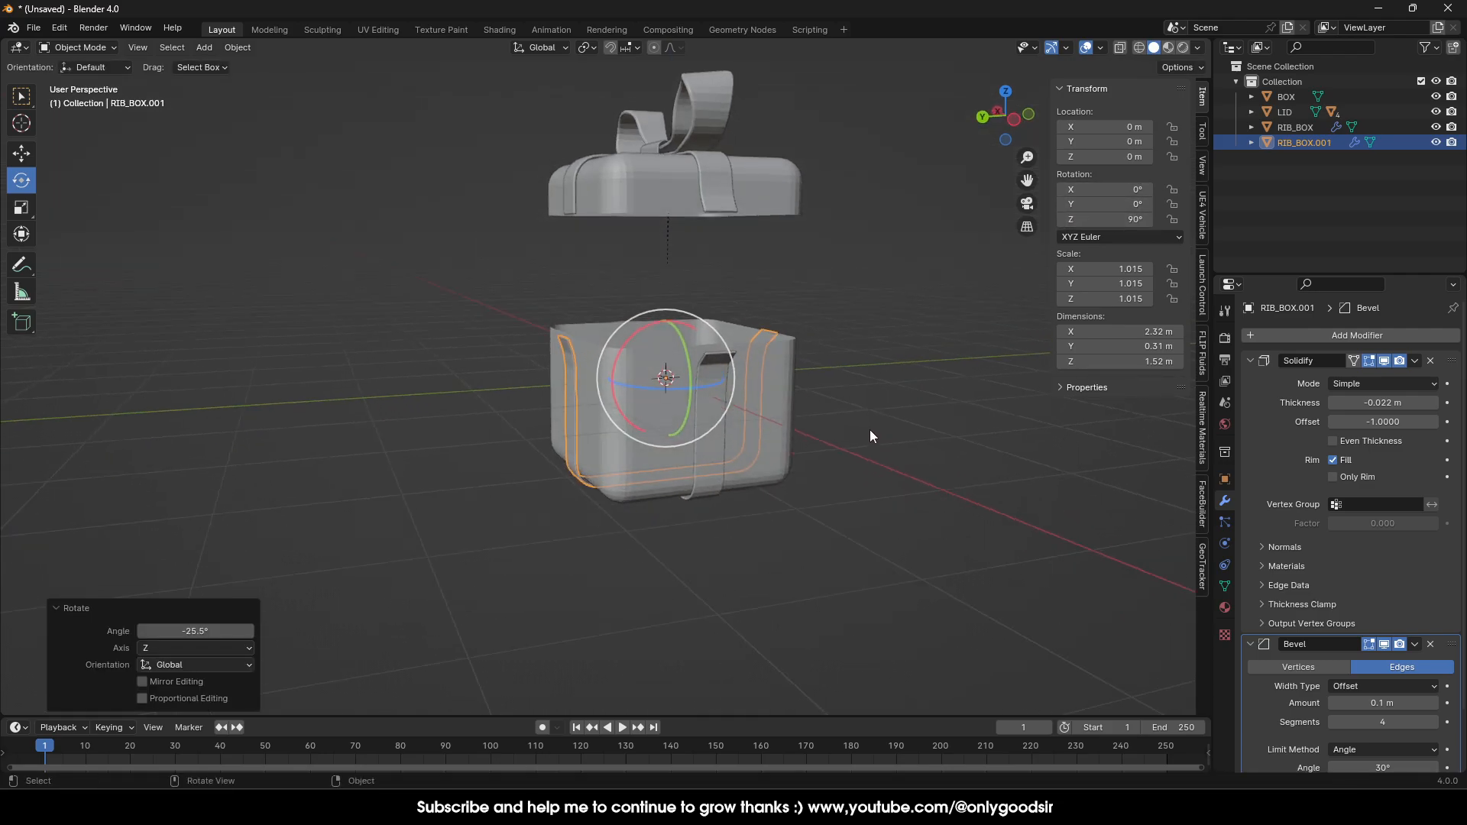
{"action": "left_click", "coordinate": [869, 429]}
Edit the copied ribbon's mesh and pull the flared end vertices on the +Y side of the box further outward.
{"action": "left_click", "coordinate": [568, 348]}
{"action": "middle_click_drag", "start_coordinate": [640, 386], "coordinate": [608, 379]}
{"action": "scroll", "coordinate": [608, 379], "scroll_direction": "up", "scroll_amount": 2}
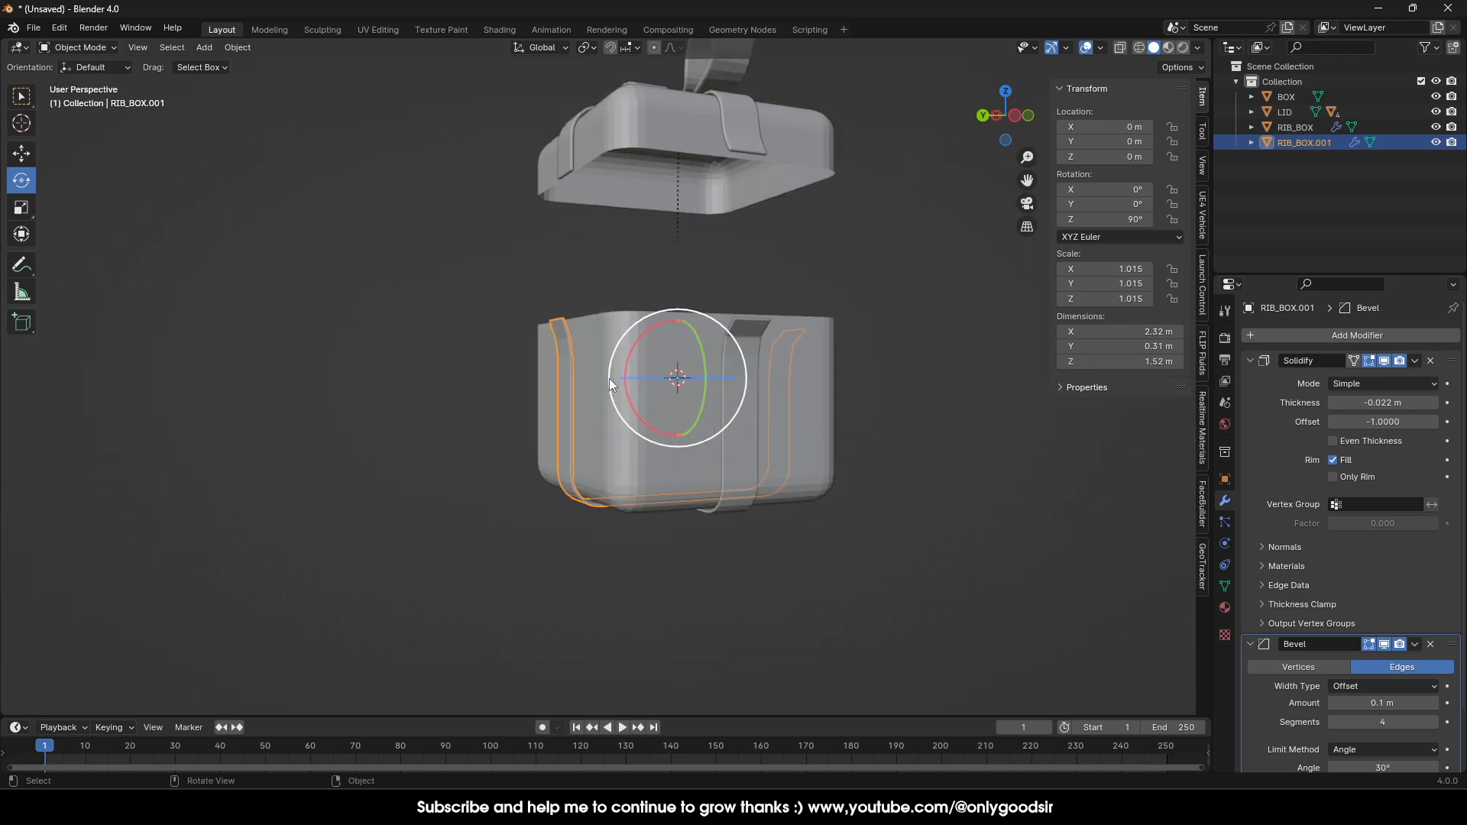
{"action": "key", "text": "Tab"}
{"action": "middle_click_drag", "start_coordinate": [562, 335], "coordinate": [576, 354]}
{"action": "left_click", "coordinate": [564, 241]}
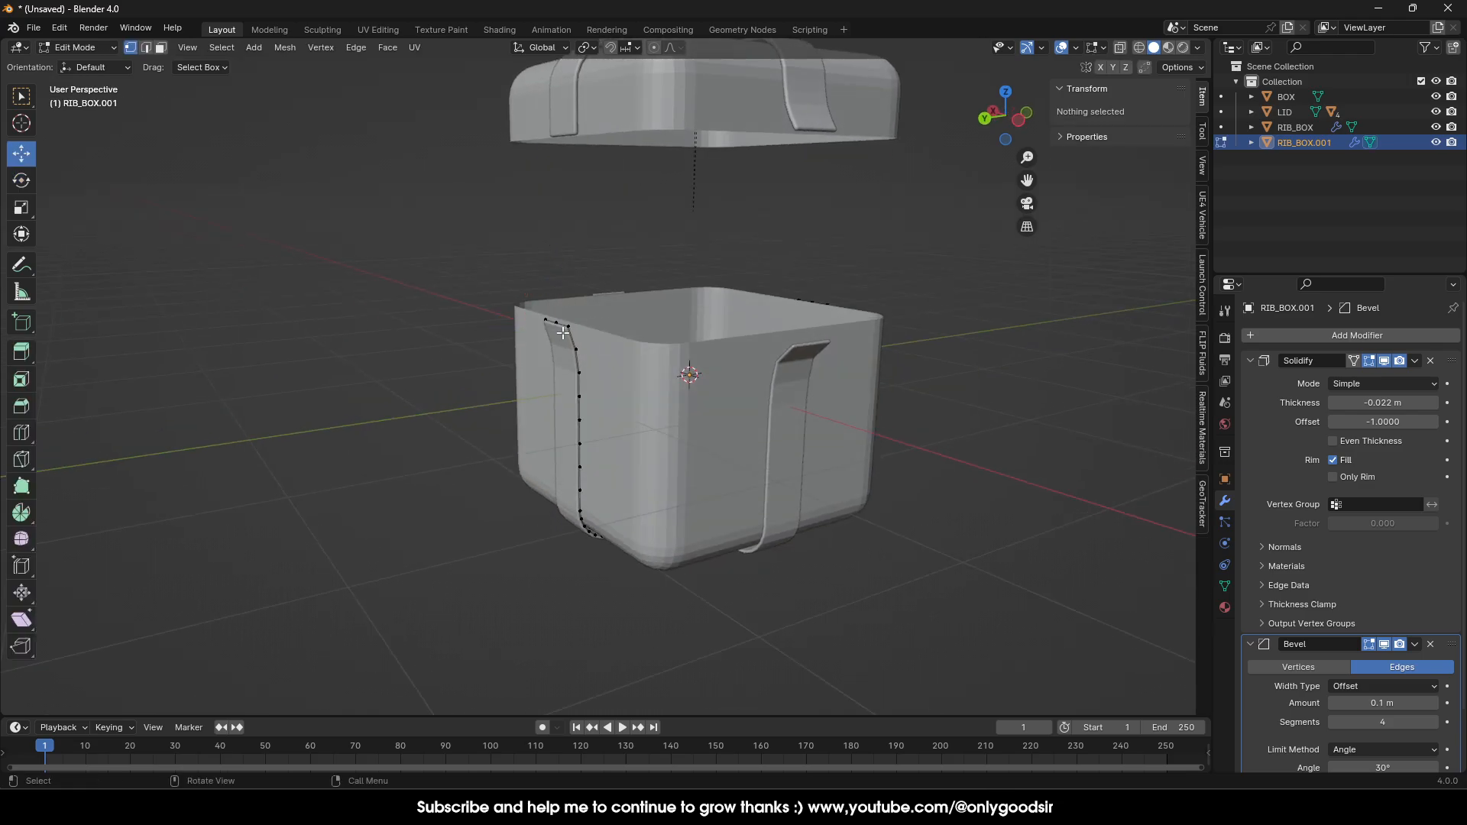
{"action": "left_click", "coordinate": [571, 331]}
{"action": "left_click_drag", "start_coordinate": [543, 330], "coordinate": [528, 357]}
{"action": "left_click", "coordinate": [570, 347]}
{"action": "left_click", "coordinate": [576, 351]}
Select the copied ribbon's end edge on the -Y side, lower it and shift it about 0.015 m toward the box.
{"action": "middle_click_drag", "start_coordinate": [535, 359], "coordinate": [812, 360]}
{"action": "left_click", "coordinate": [798, 327]}
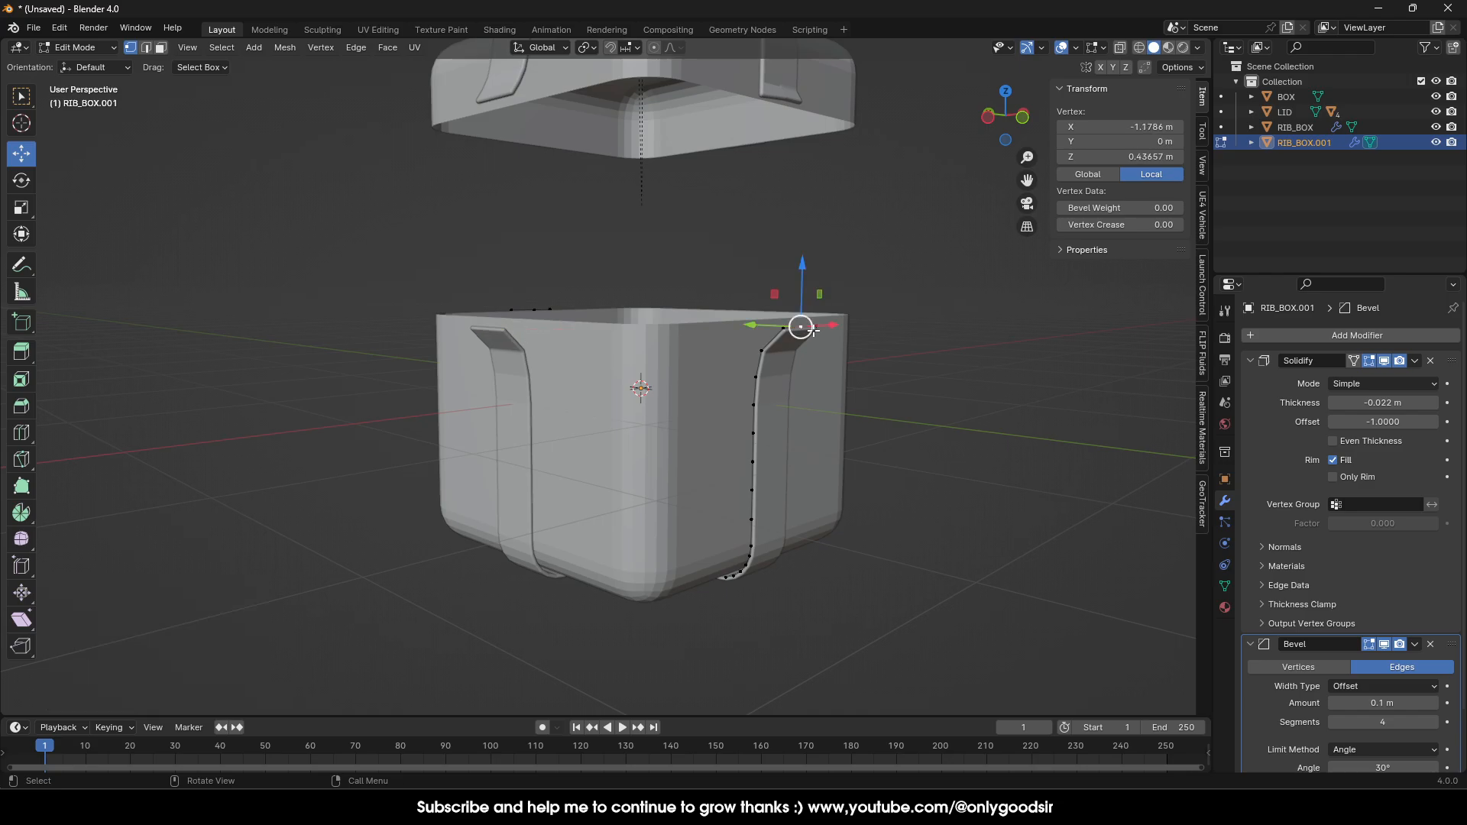
{"action": "left_click", "coordinate": [819, 327], "text": "shift"}
{"action": "left_click", "coordinate": [784, 329], "text": "shift"}
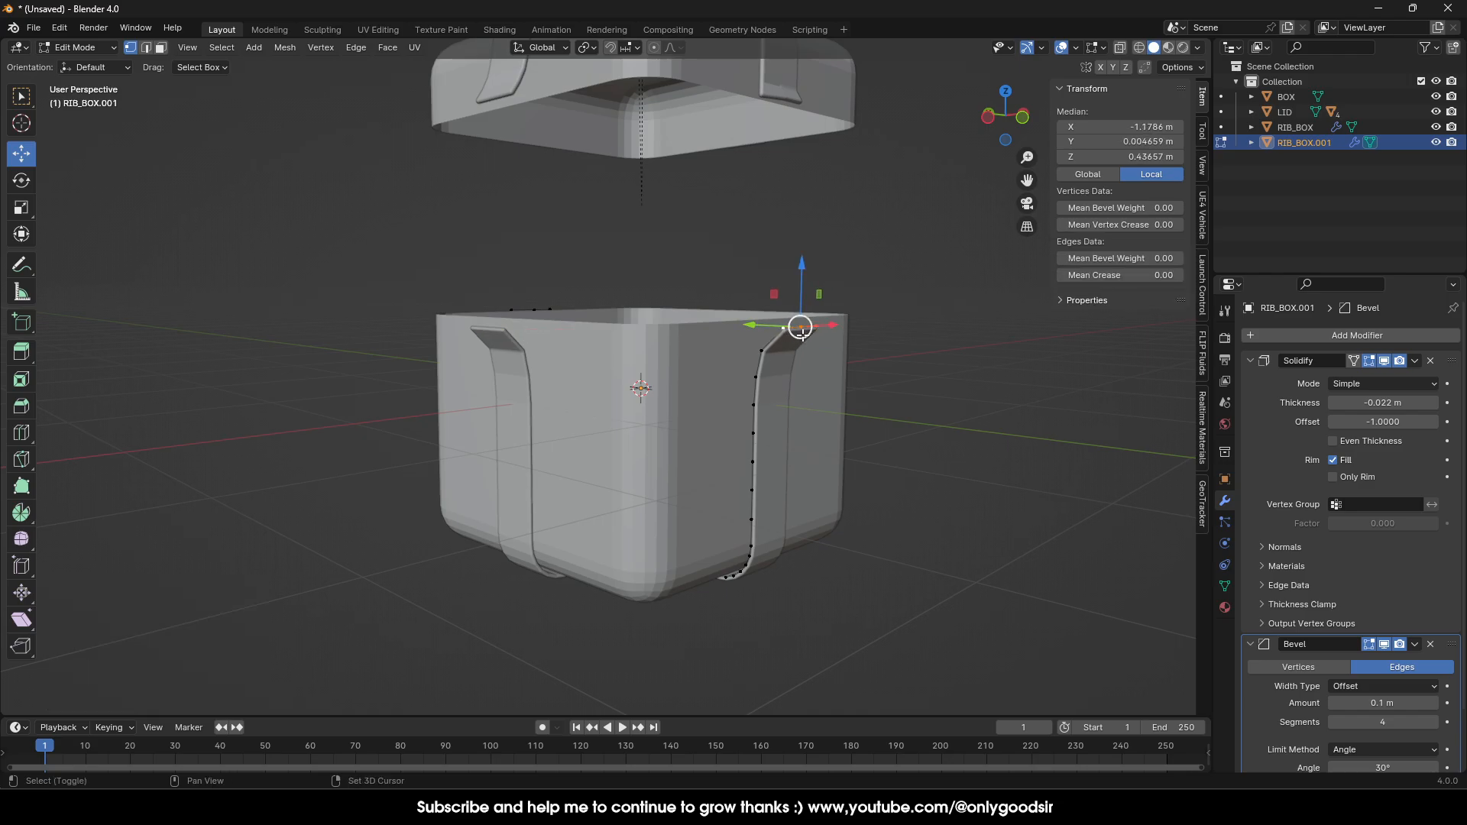
{"action": "left_click_drag", "start_coordinate": [804, 281], "coordinate": [806, 298]}
{"action": "middle_click_drag", "start_coordinate": [819, 357], "coordinate": [873, 371]}
{"action": "left_click_drag", "start_coordinate": [805, 334], "coordinate": [800, 330]}
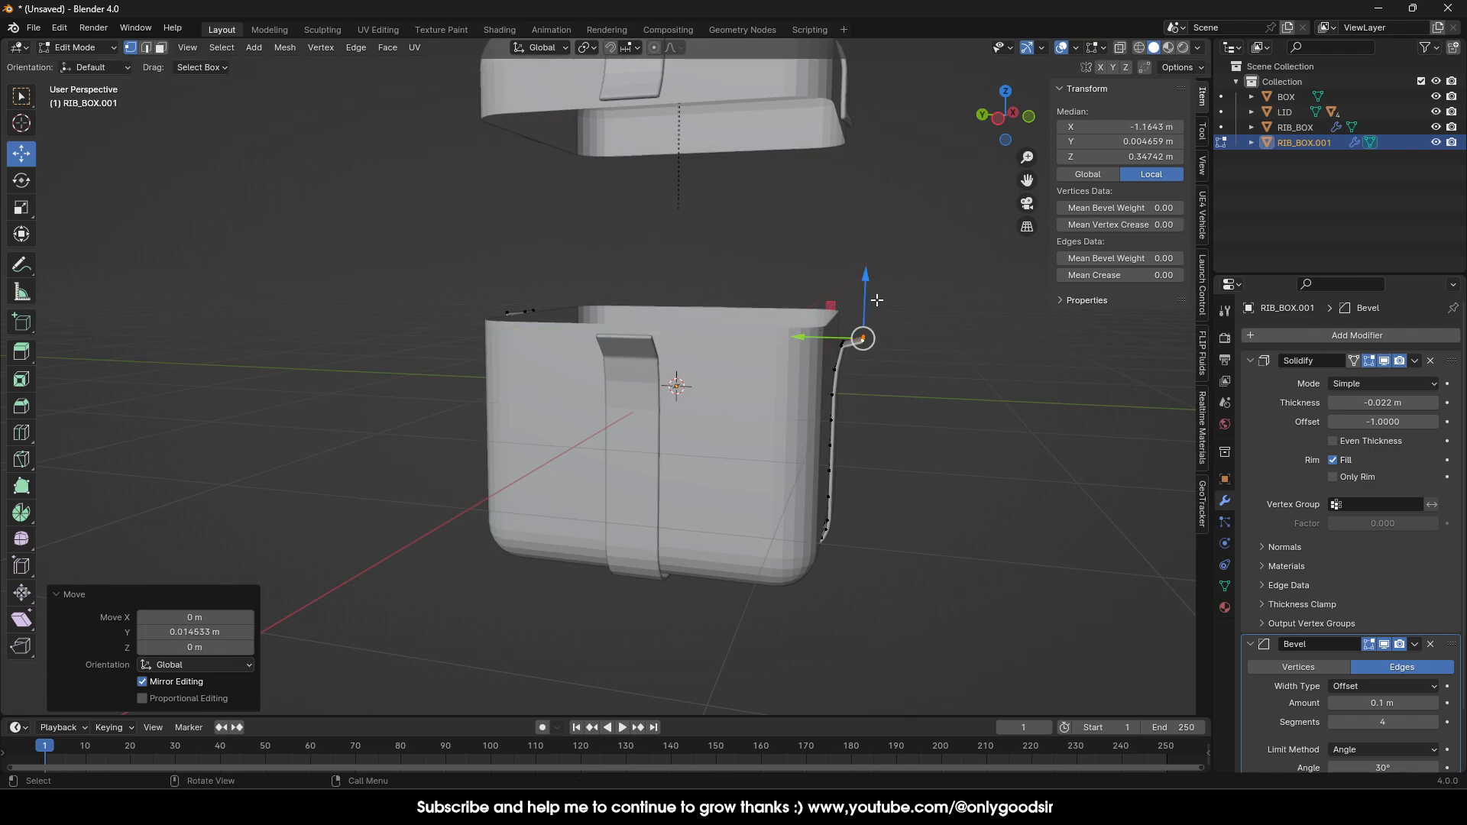
{"action": "left_click_drag", "start_coordinate": [866, 294], "coordinate": [866, 287]}
Reposition the second vertex row of the copied ribbon's -Y end horizontally and vertically to smooth its bend, and leave mesh editing.
{"action": "left_click", "coordinate": [846, 350]}
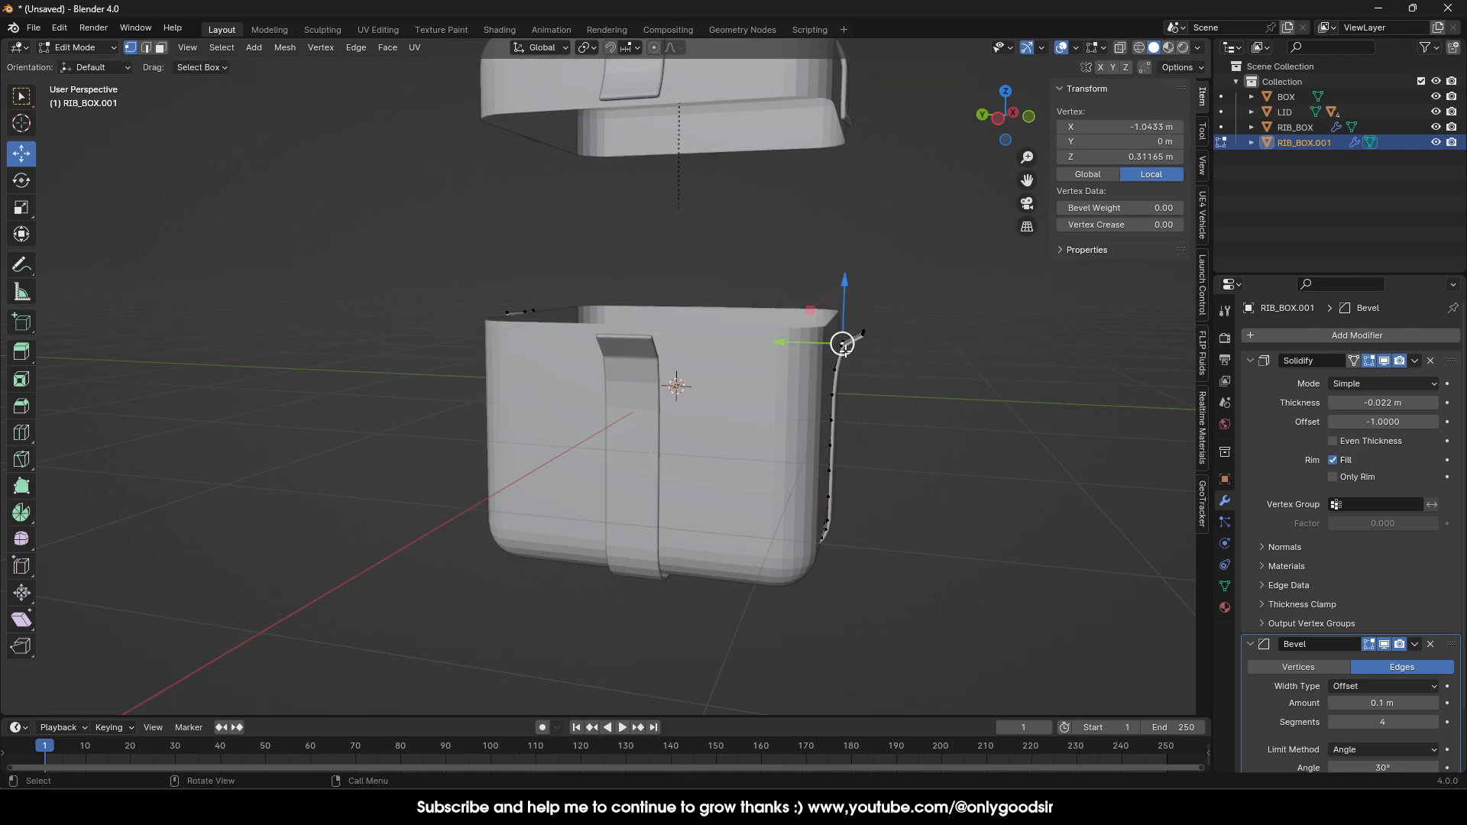
{"action": "left_click", "coordinate": [842, 344], "text": "shift"}
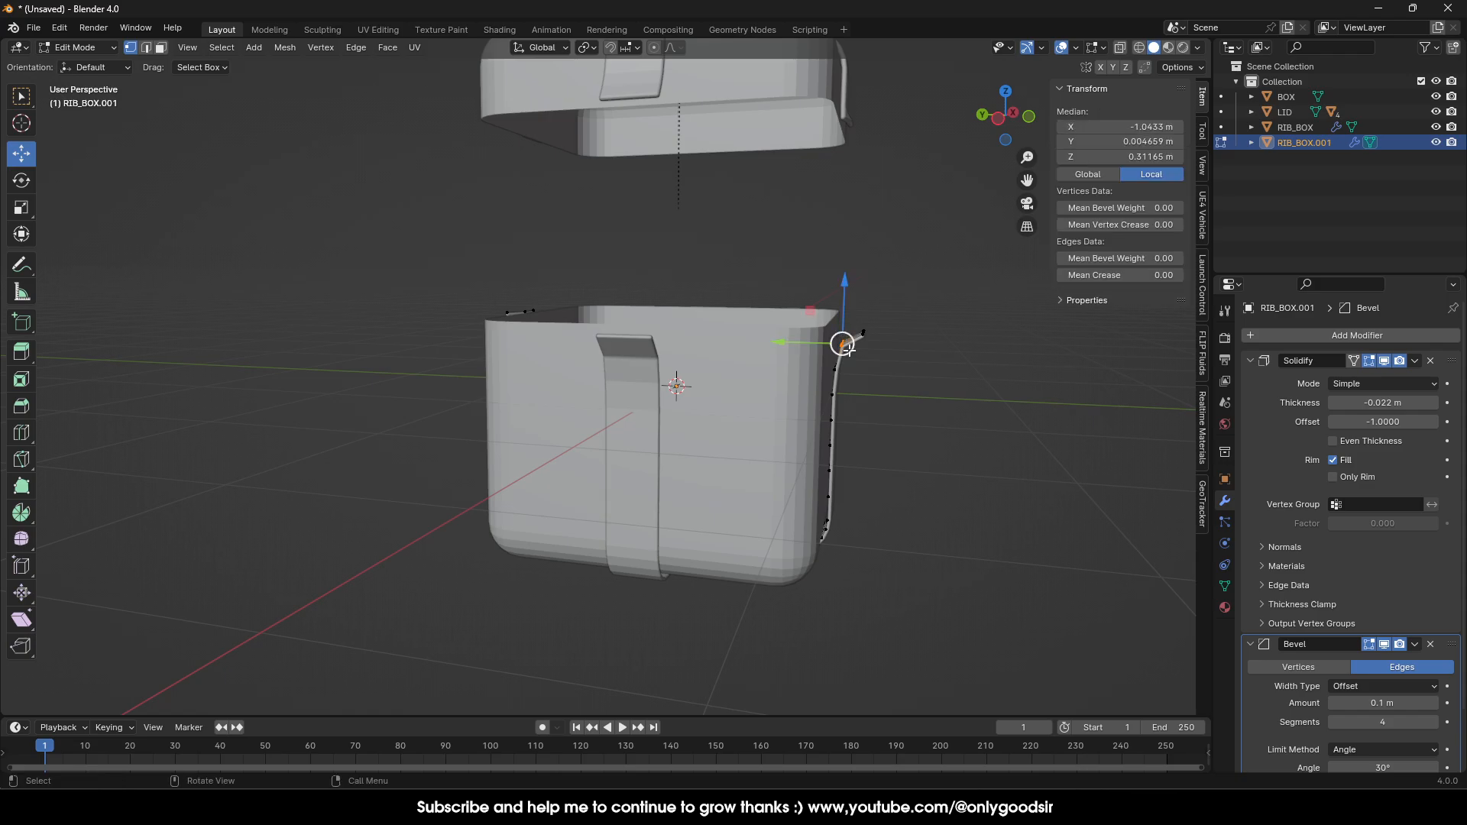
{"action": "left_click_drag", "start_coordinate": [820, 343], "coordinate": [842, 344]}
{"action": "left_click_drag", "start_coordinate": [852, 285], "coordinate": [852, 298]}
{"action": "key", "text": "Tab"}
Examine the flared ribbon ends around the box body from several angles.
{"action": "left_click", "coordinate": [931, 388]}
{"action": "scroll", "coordinate": [863, 409], "scroll_direction": "down", "scroll_amount": 6}
{"action": "middle_click_drag", "start_coordinate": [779, 393], "coordinate": [749, 451]}
{"action": "scroll", "coordinate": [749, 454], "scroll_direction": "up", "scroll_amount": 4}
{"action": "mouse_move", "coordinate": [773, 365]}
{"action": "middle_mouse_down"}
{"action": "mouse_move", "coordinate": [688, 435]}
{"action": "mouse_move", "coordinate": [783, 382]}
{"action": "middle_mouse_up"}
{"action": "middle_click_drag", "start_coordinate": [661, 327], "coordinate": [690, 371]}
{"action": "left_click", "coordinate": [759, 363]}
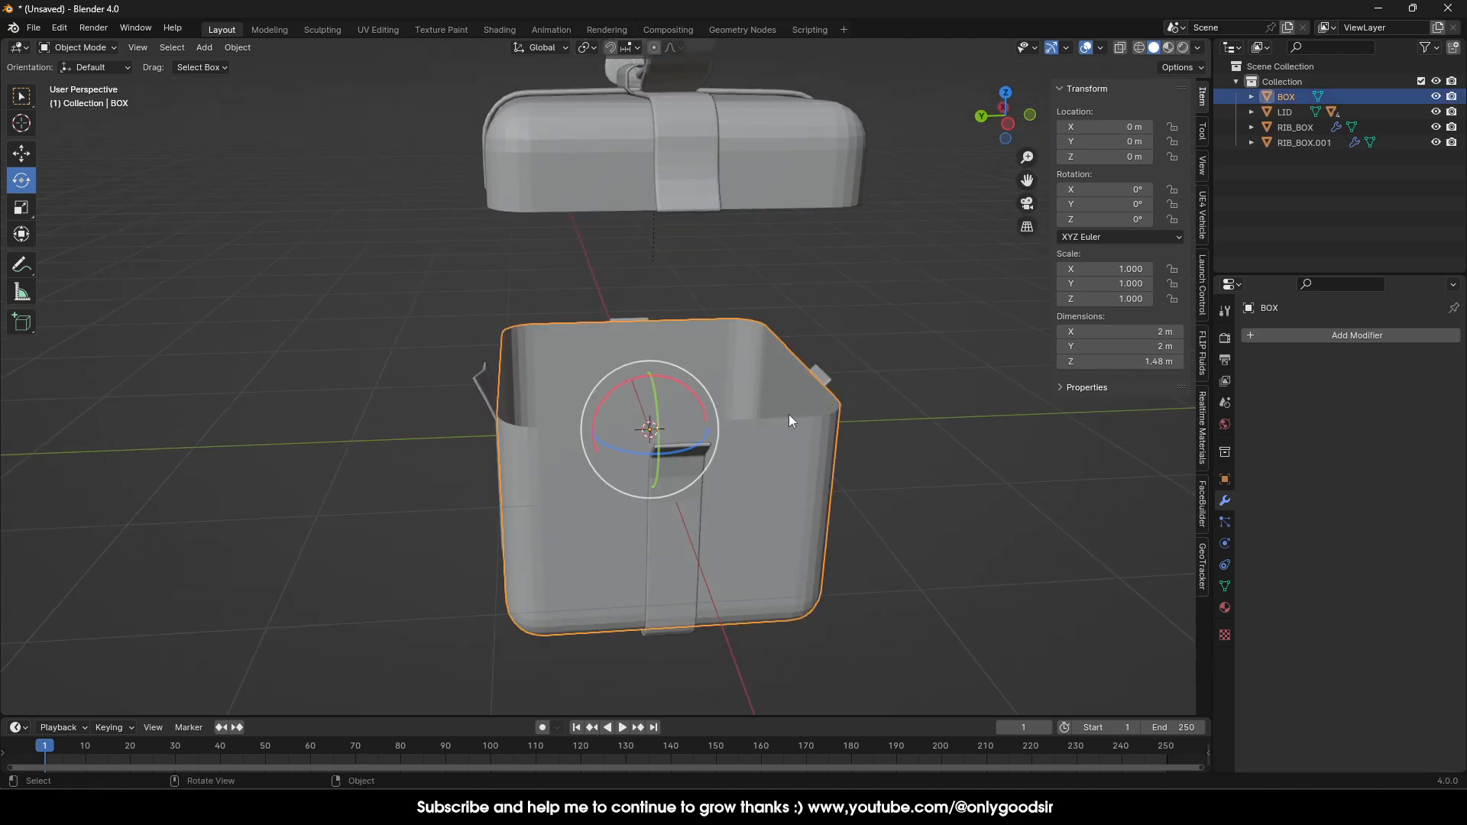
{"action": "middle_click_drag", "start_coordinate": [789, 414], "coordinate": [822, 456]}
{"action": "scroll", "coordinate": [822, 456], "scroll_direction": "up", "scroll_amount": 3}
{"action": "middle_click_drag", "start_coordinate": [877, 341], "coordinate": [809, 419]}
Select both body ribbons with the box as the active object and parent them to the box using the Object option.
{"action": "left_click", "coordinate": [741, 456]}
{"action": "middle_click_drag", "start_coordinate": [741, 455], "coordinate": [838, 406]}
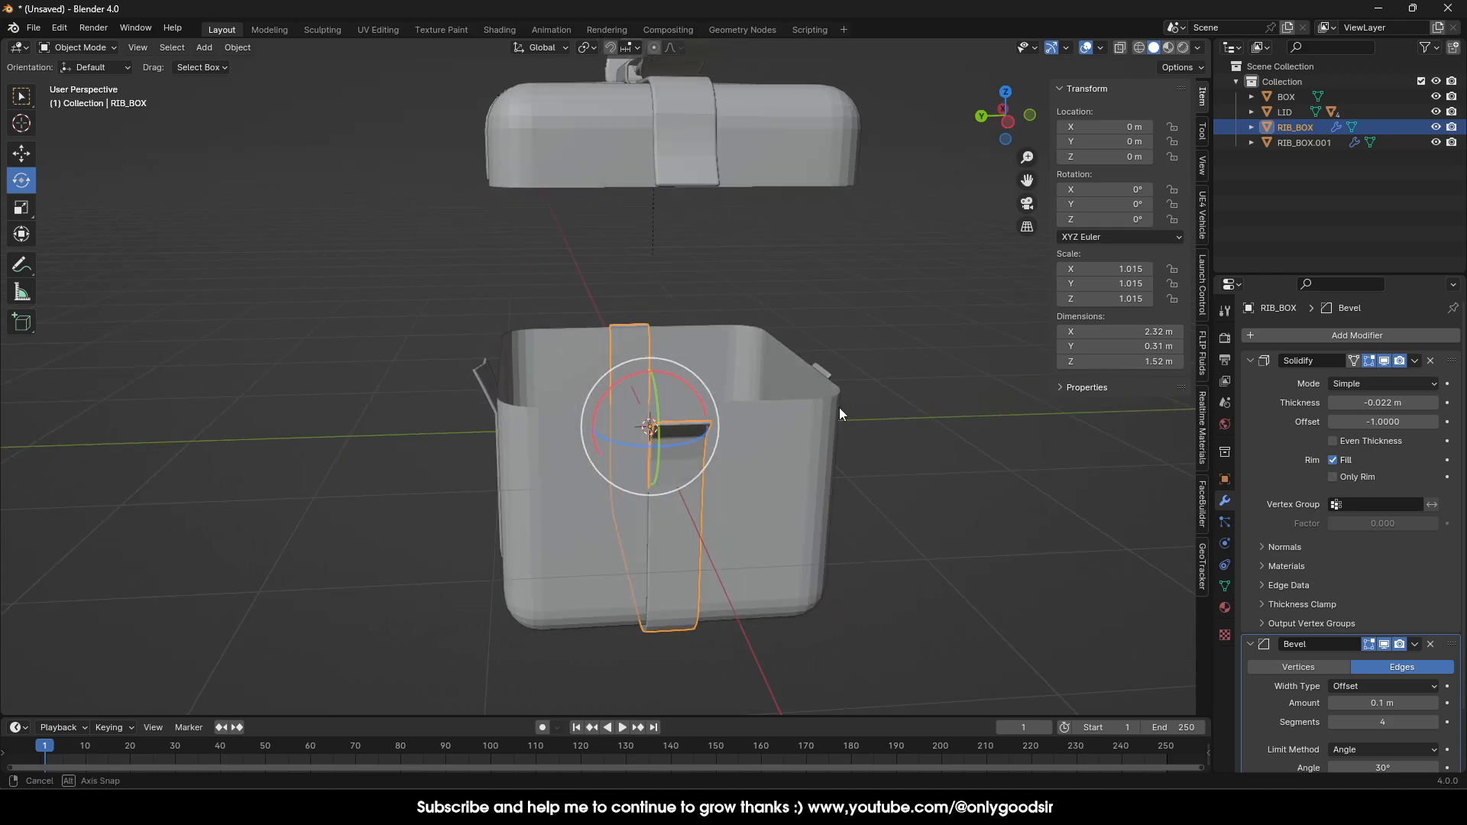
{"action": "middle_click_drag", "start_coordinate": [732, 478], "coordinate": [516, 392]}
{"action": "left_click", "coordinate": [524, 395], "text": "shift"}
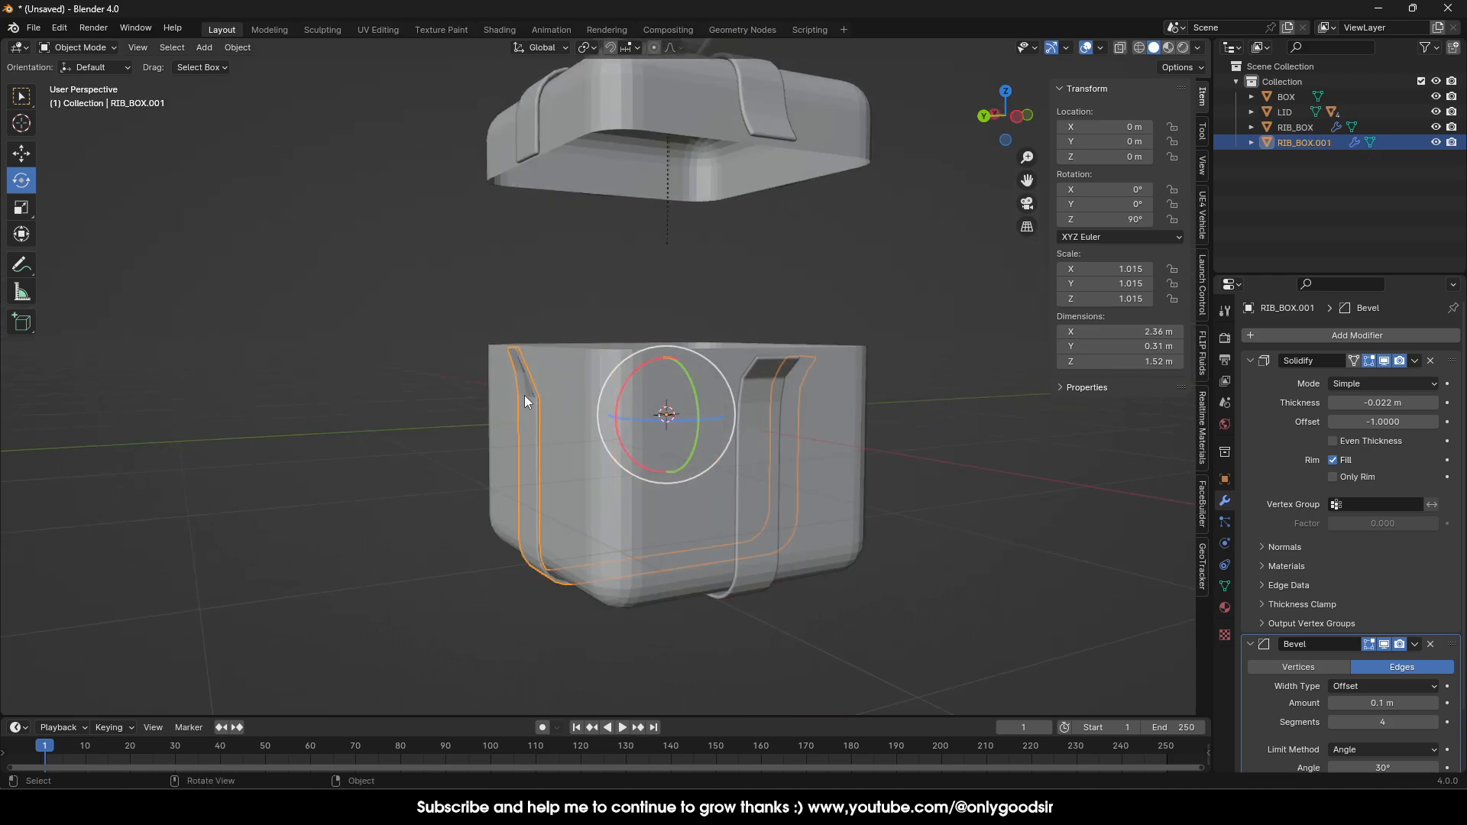
{"action": "left_click", "coordinate": [753, 450], "text": "shift"}
{"action": "middle_click_drag", "start_coordinate": [831, 447], "coordinate": [741, 471]}
{"action": "left_click", "coordinate": [741, 471], "text": "shift"}
{"action": "right_click", "coordinate": [741, 471]}
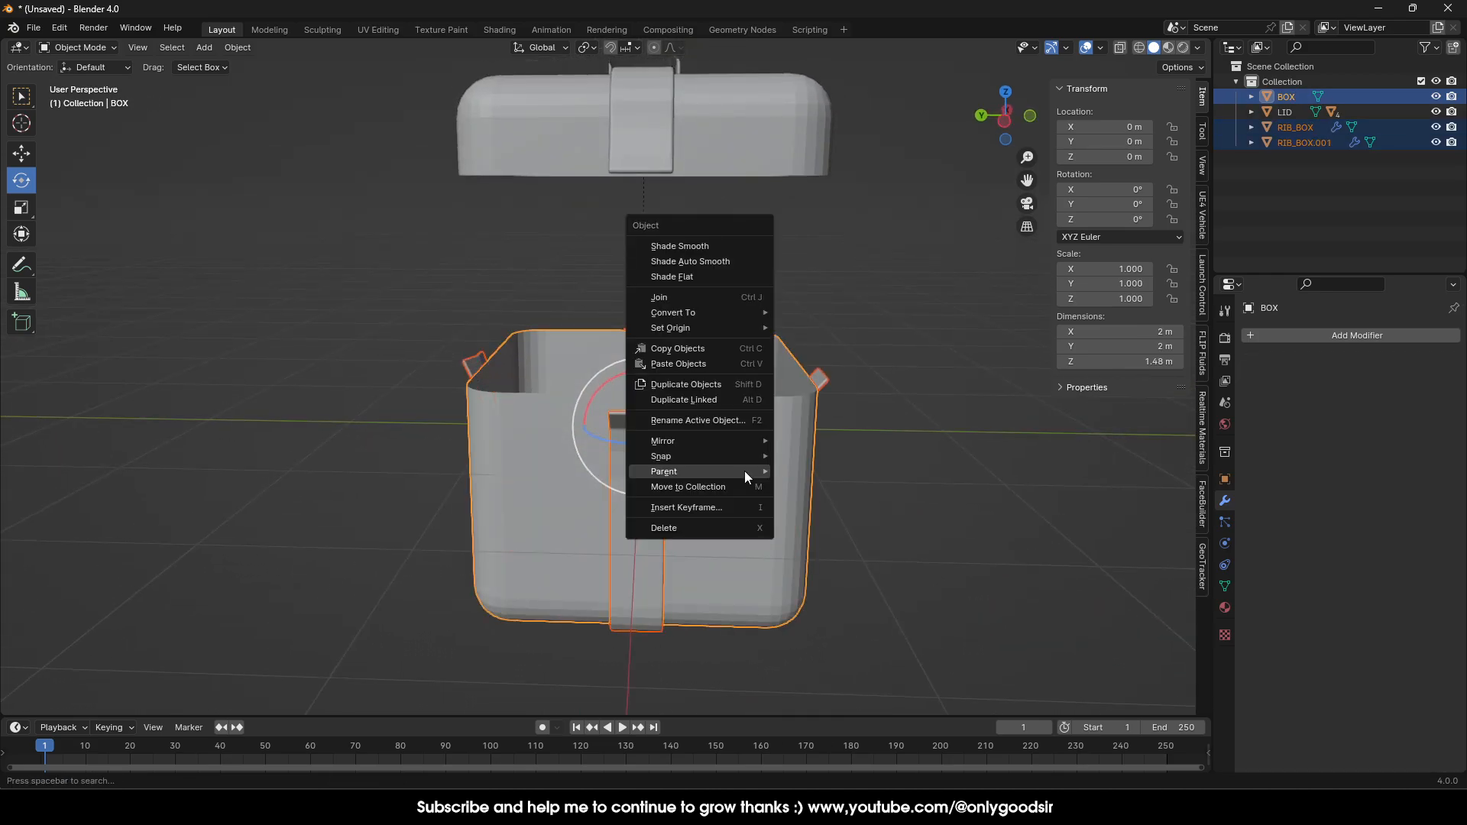
{"action": "mouse_move", "coordinate": [738, 471]}
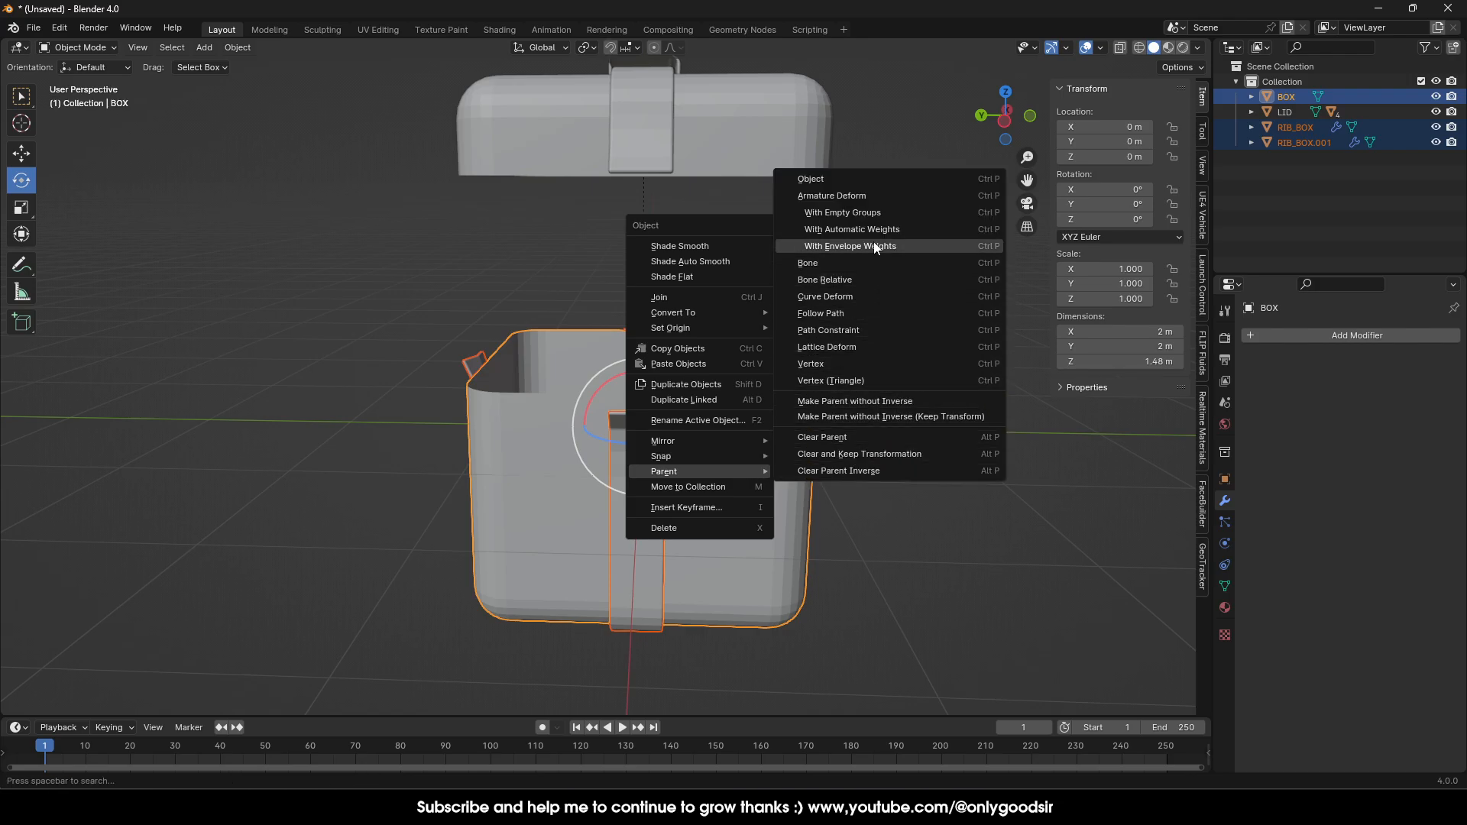
{"action": "left_click", "coordinate": [860, 185]}
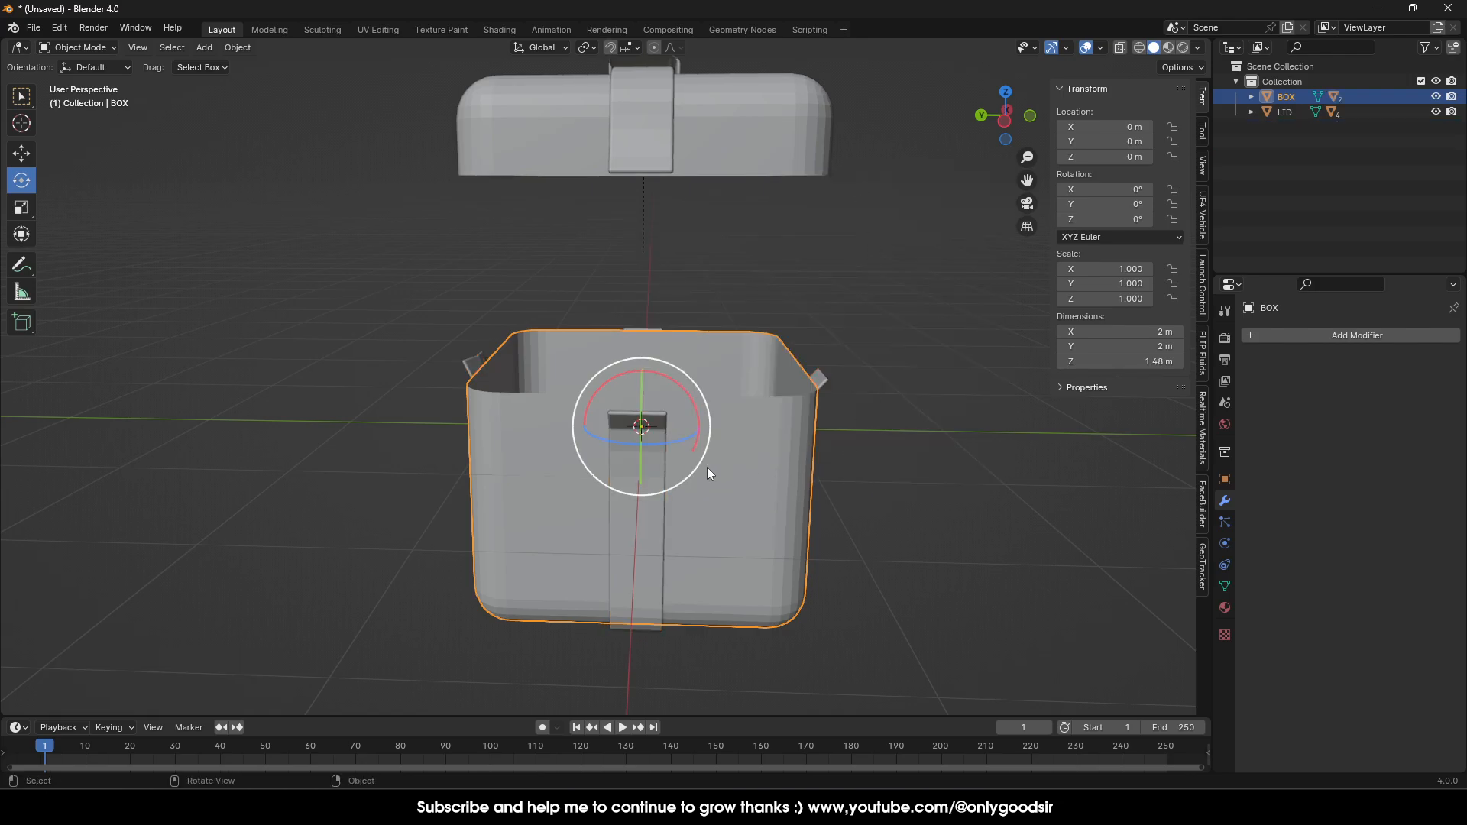
Try moving the box upward along Z to test the ribbon parenting, and undo the move.
{"action": "left_click", "coordinate": [24, 154]}
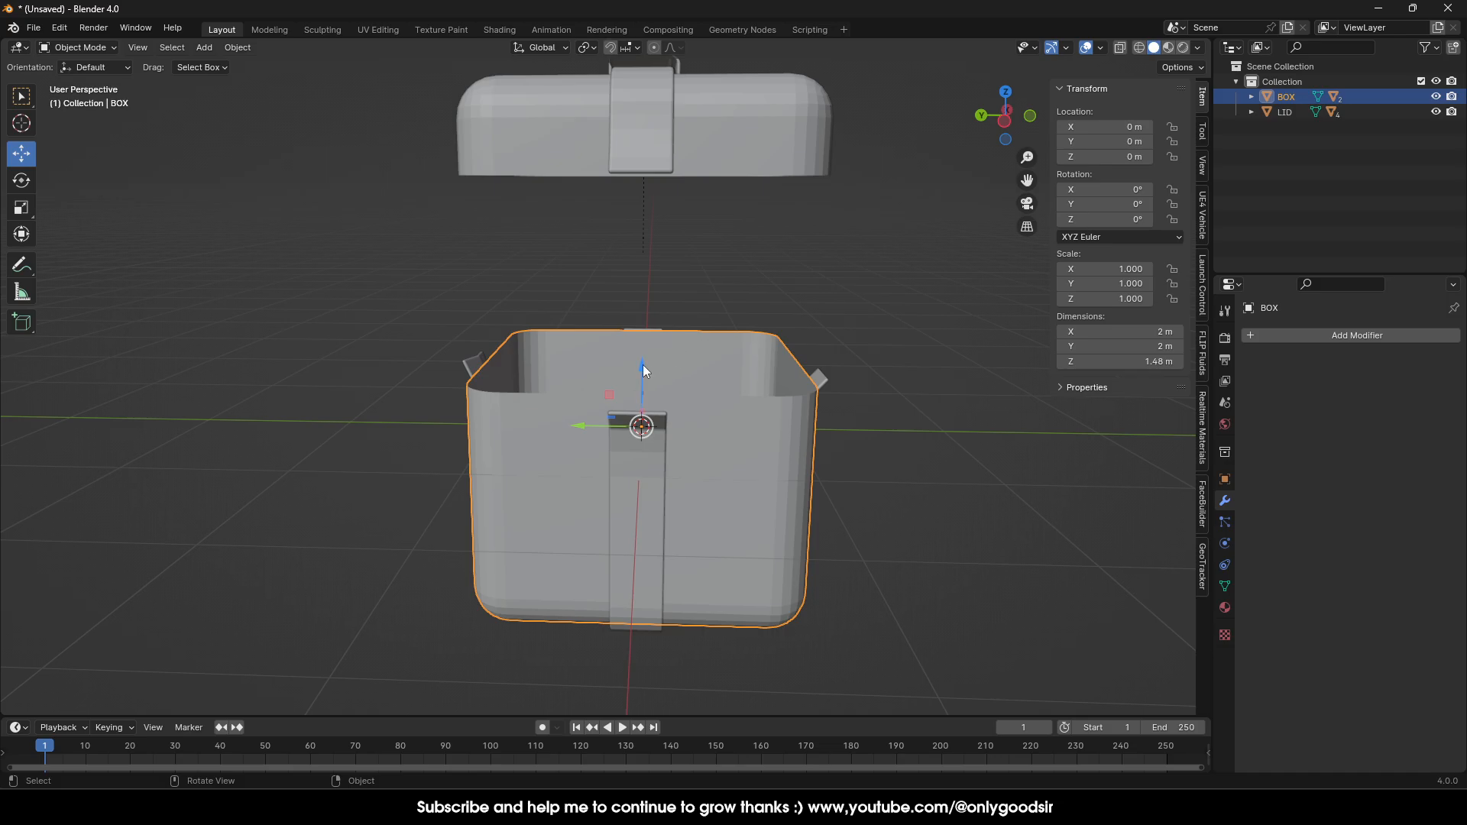
{"action": "left_click_drag", "start_coordinate": [643, 365], "coordinate": [657, 339]}
{"action": "key", "text": "ctrl+z"}
Lower the lid by about 0.088 m along Z and set its origin to its center of mass (surface).
{"action": "left_click", "coordinate": [732, 156]}
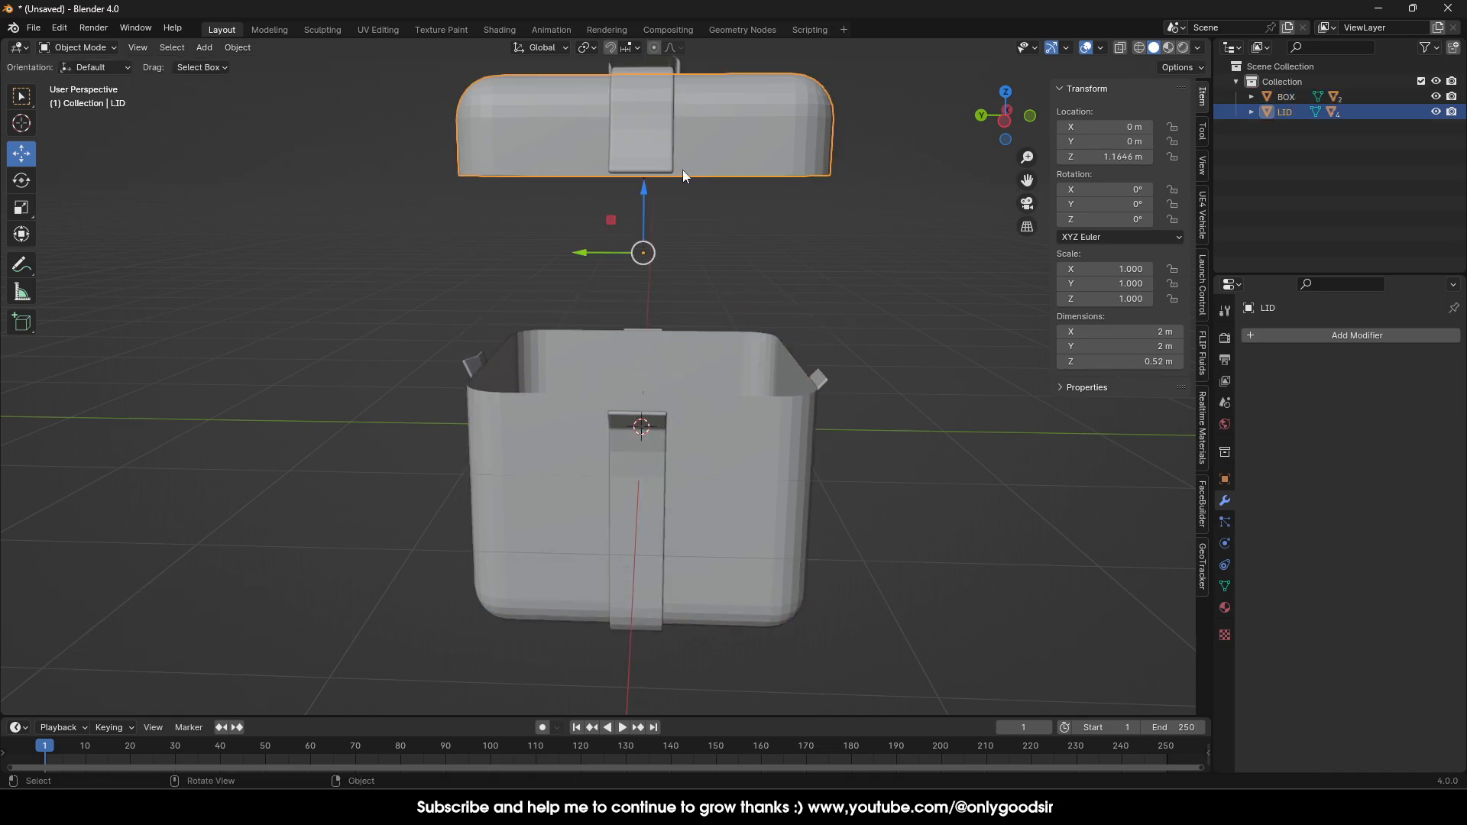
{"action": "left_click_drag", "start_coordinate": [645, 200], "coordinate": [668, 223]}
{"action": "scroll", "coordinate": [668, 223], "scroll_direction": "down", "scroll_amount": 3}
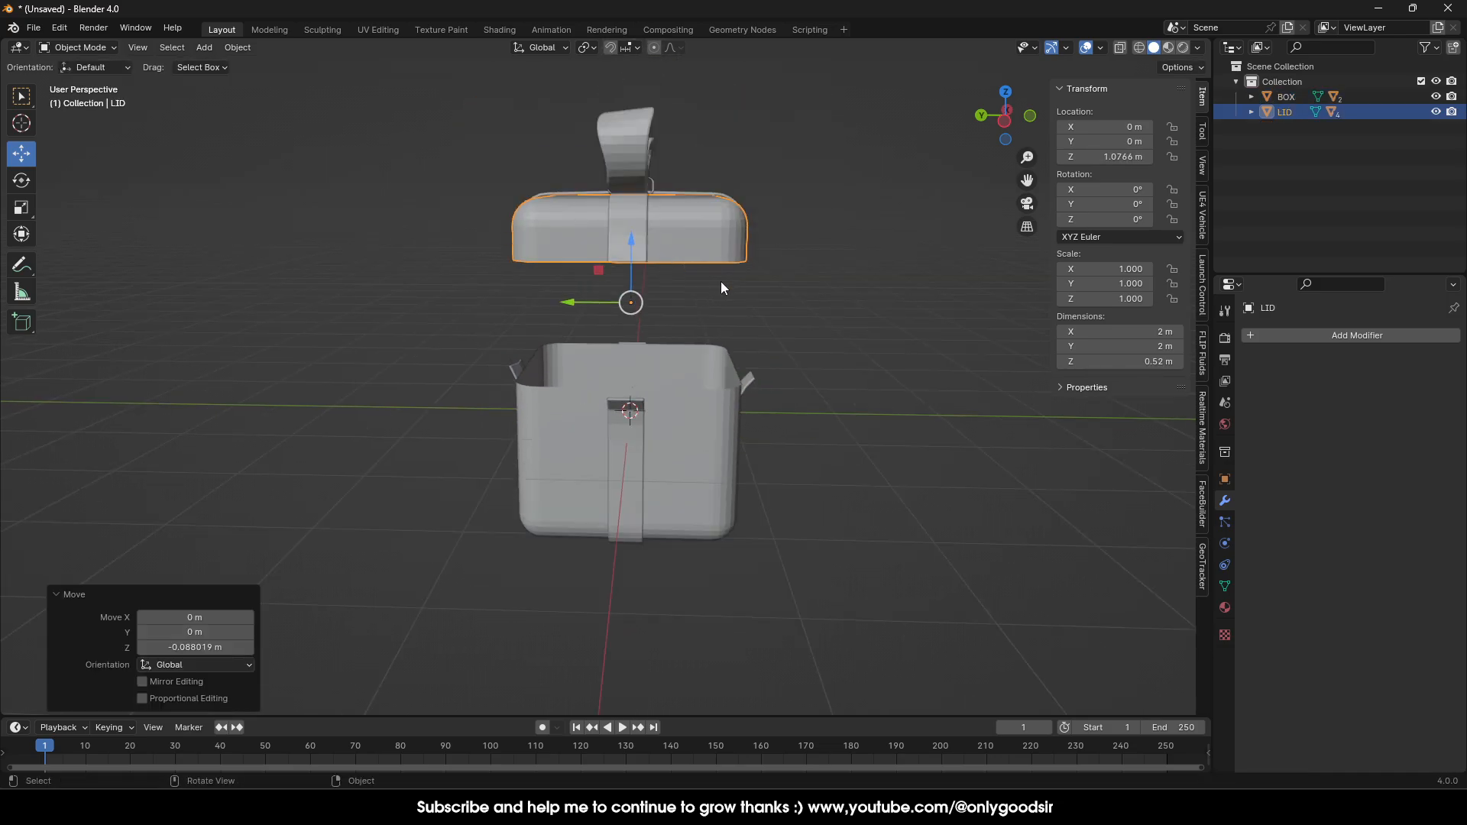
{"action": "middle_click_drag", "start_coordinate": [721, 283], "coordinate": [590, 262]}
{"action": "left_click", "coordinate": [238, 47]}
{"action": "mouse_move", "coordinate": [351, 81]}
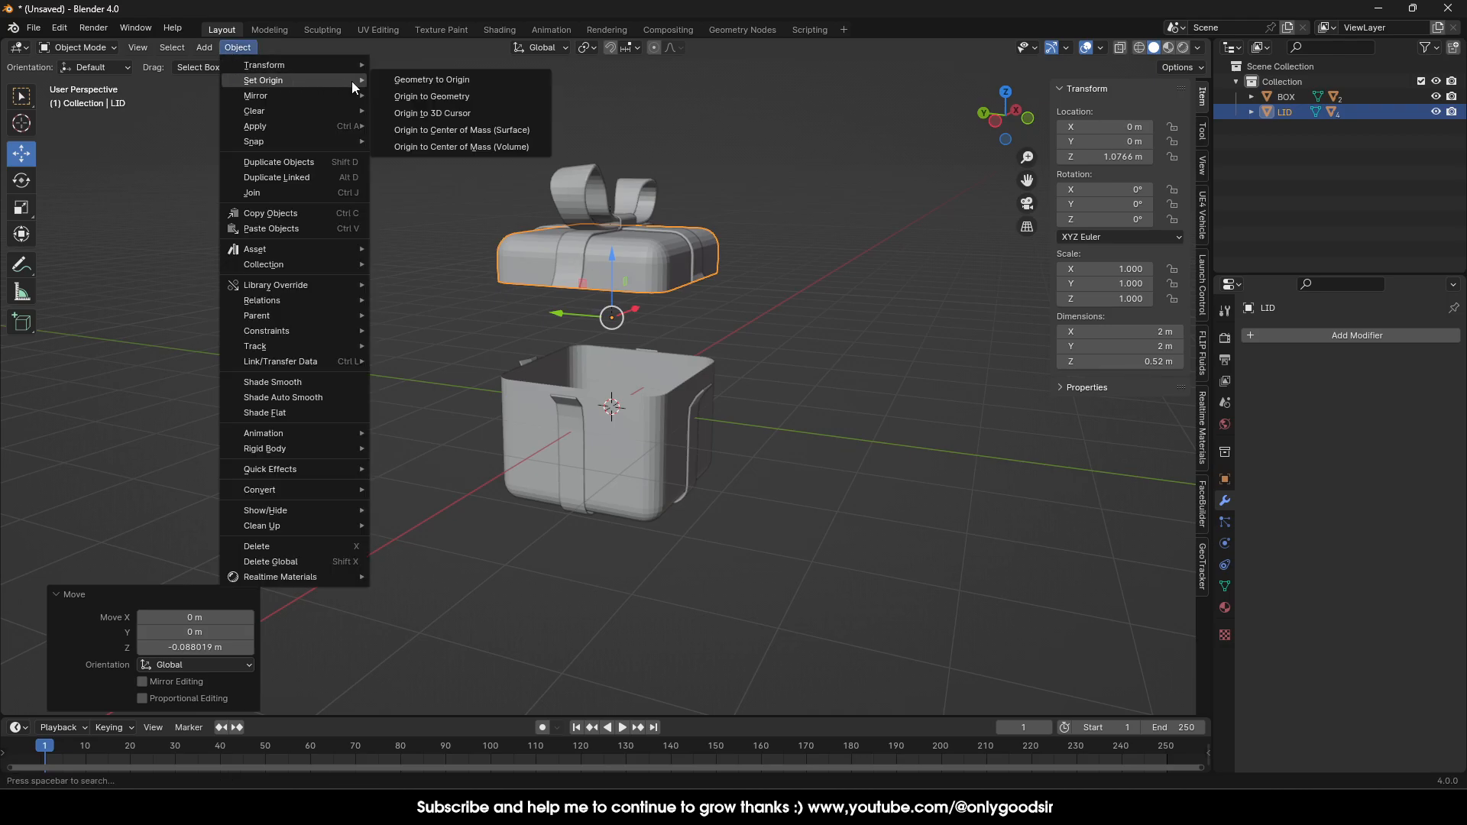
{"action": "left_click", "coordinate": [446, 126]}
Move the lid slightly up, and raise the box body along Z to about 1.19 m.
{"action": "left_click_drag", "start_coordinate": [616, 174], "coordinate": [616, 165]}
{"action": "left_click", "coordinate": [675, 450]}
{"action": "left_click_drag", "start_coordinate": [615, 354], "coordinate": [623, 363]}
{"action": "middle_click_drag", "start_coordinate": [750, 363], "coordinate": [786, 355]}
{"action": "left_click_drag", "start_coordinate": [624, 344], "coordinate": [715, 248]}
In a side view, raise the lid to about Z 3.44 m and the box body to about Z 2.35 m.
{"action": "left_click", "coordinate": [997, 124]}
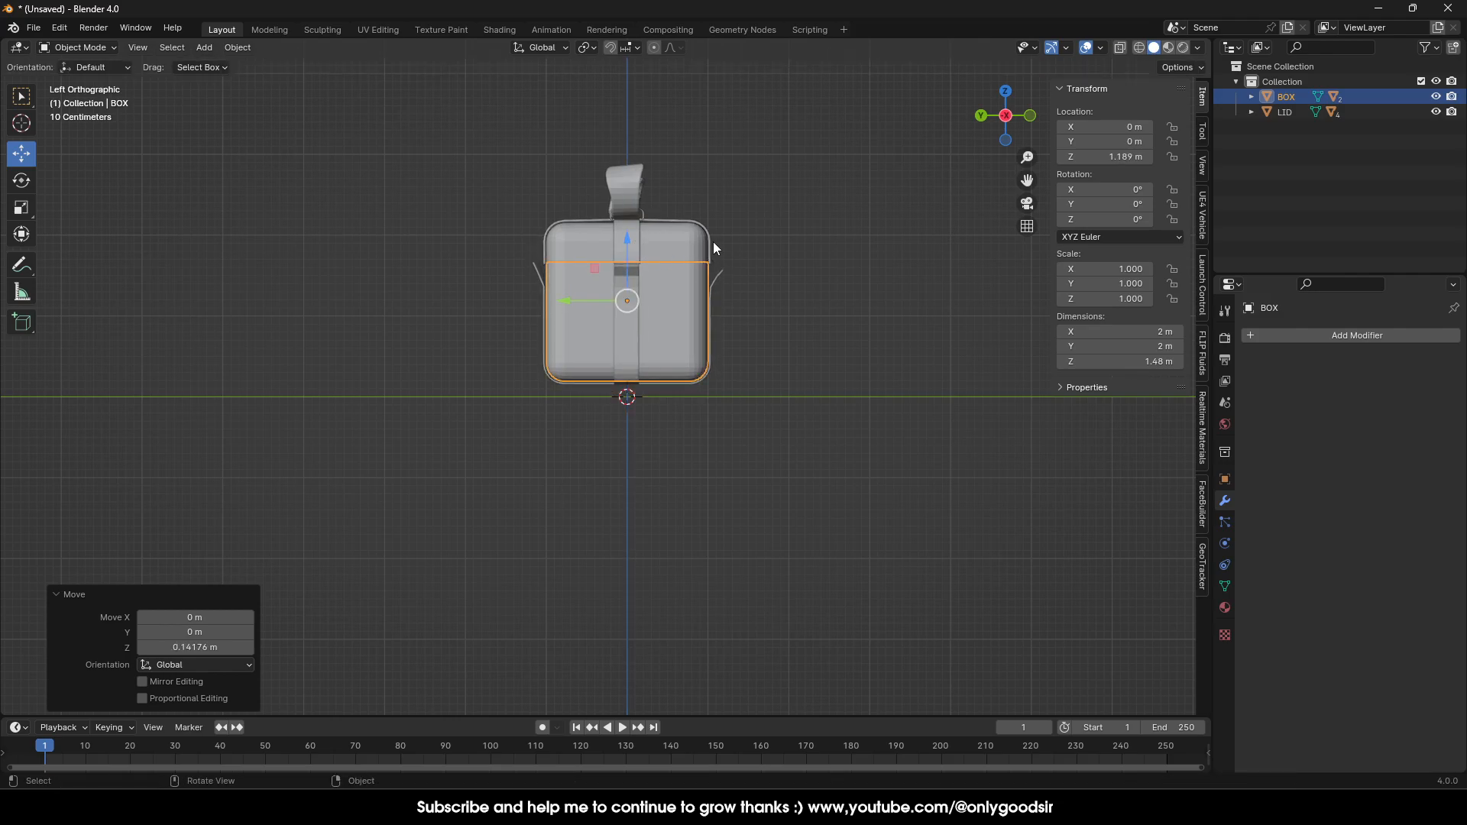
{"action": "left_click", "coordinate": [661, 240]}
{"action": "left_click_drag", "start_coordinate": [627, 194], "coordinate": [626, 78]}
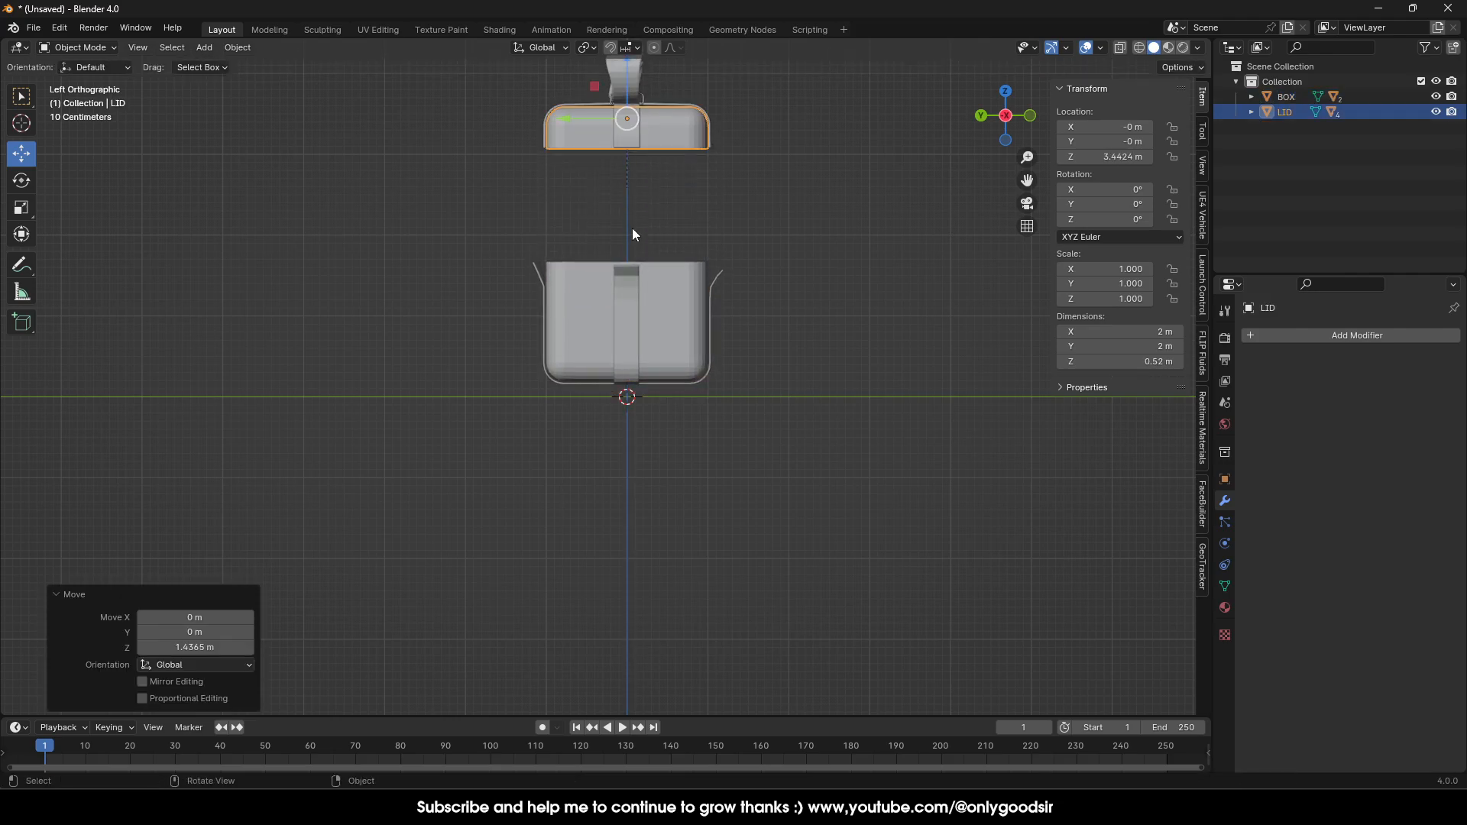
{"action": "left_click", "coordinate": [672, 266]}
{"action": "left_click_drag", "start_coordinate": [629, 248], "coordinate": [628, 153]}
{"action": "left_click", "coordinate": [744, 295]}
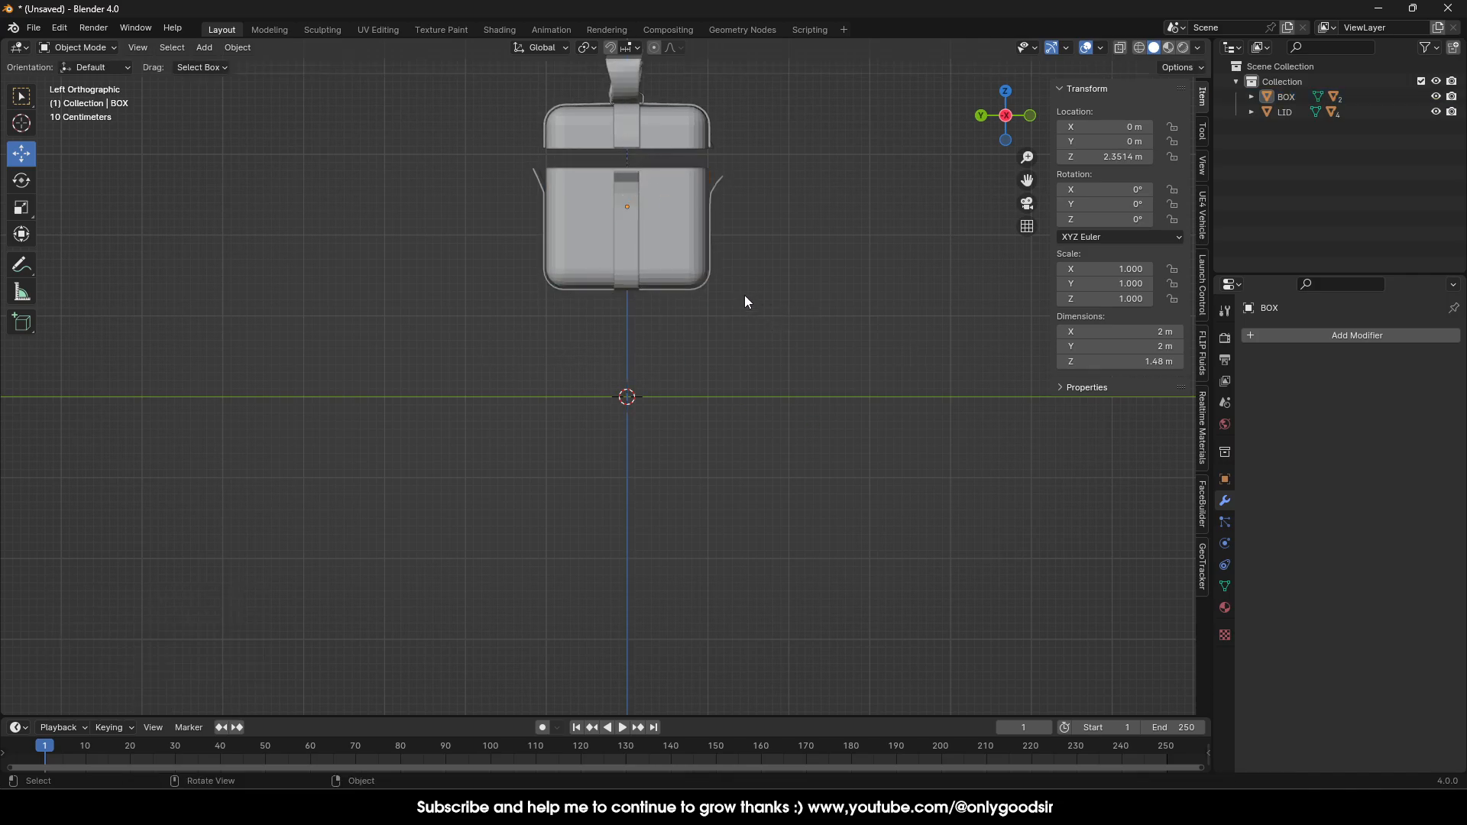
Lift the lid further above the box, to about Z 4.57 m, and deselect it.
{"action": "middle_click_drag", "start_coordinate": [744, 295], "coordinate": [680, 480]}
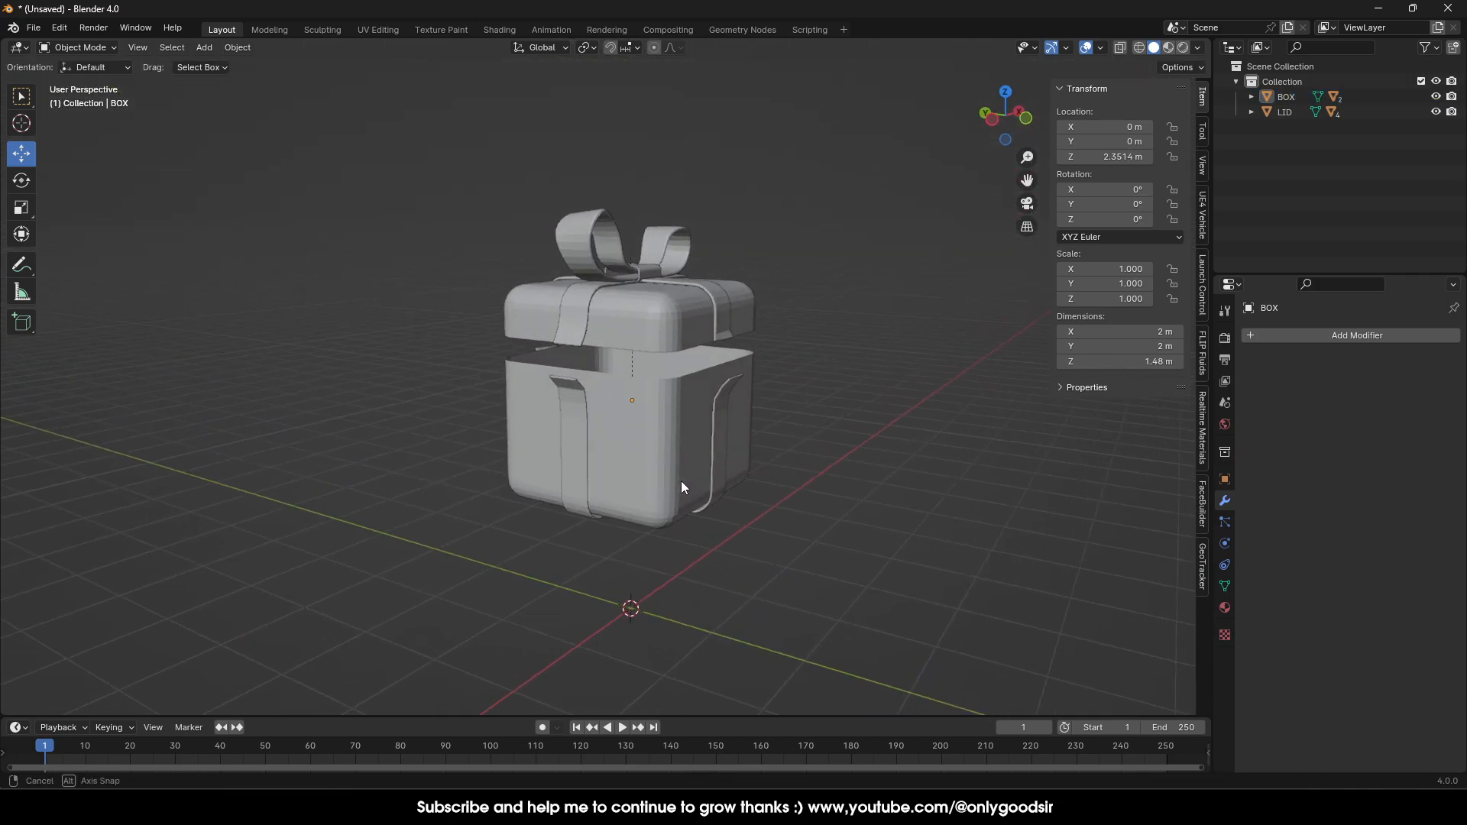
{"action": "scroll", "coordinate": [681, 480], "scroll_direction": "up", "scroll_amount": 3}
{"action": "left_click", "coordinate": [698, 265]}
{"action": "left_click_drag", "start_coordinate": [635, 231], "coordinate": [636, 65]}
{"action": "left_click", "coordinate": [701, 253]}
{"action": "middle_click_drag", "start_coordinate": [701, 254], "coordinate": [671, 388]}
Add a Solidify modifier to the box body with a thickness of 0.06 m.
{"action": "left_click", "coordinate": [623, 292]}
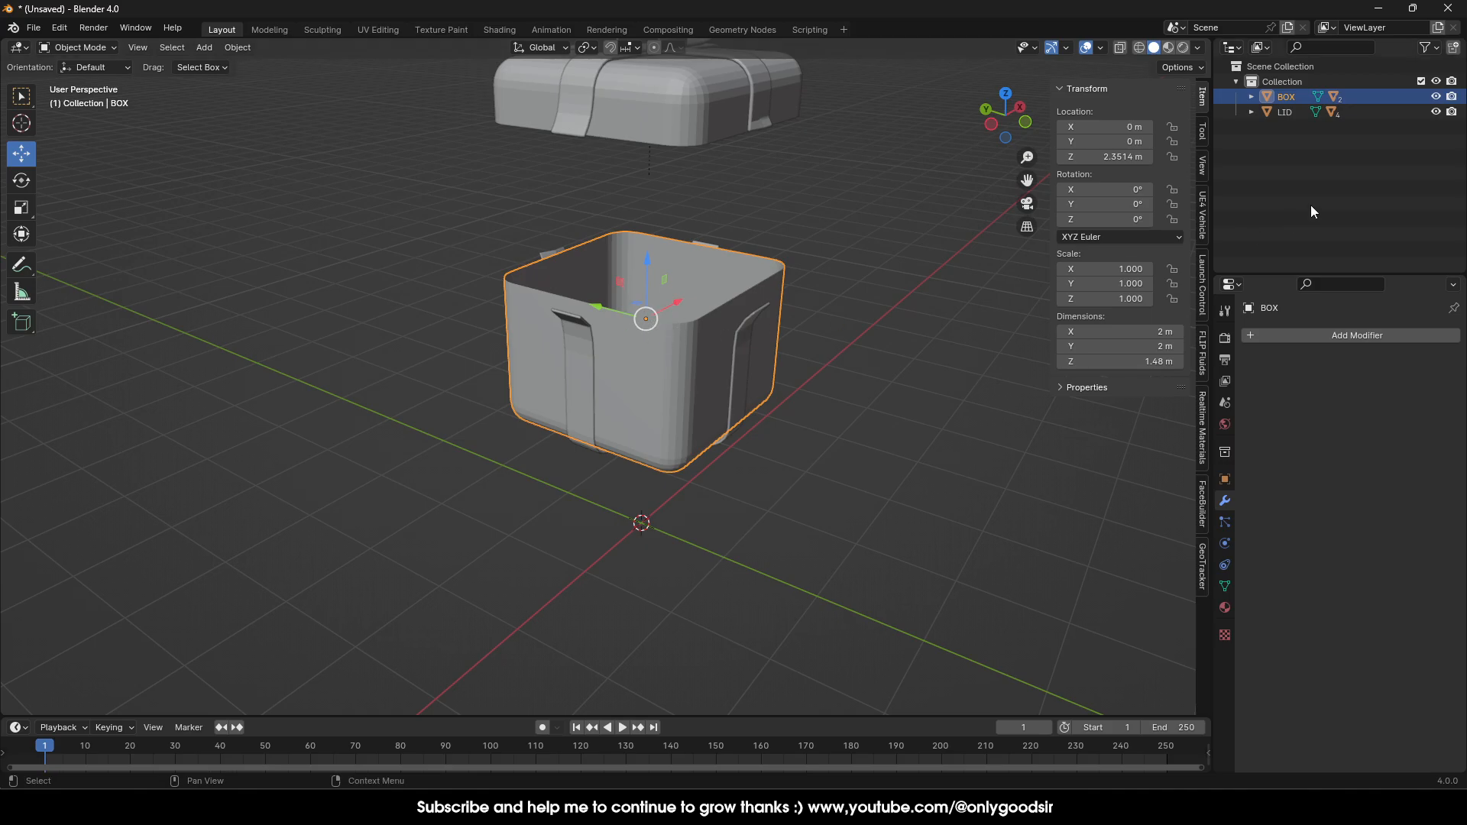
{"action": "left_click", "coordinate": [1275, 335]}
{"action": "mouse_move", "coordinate": [1229, 335]}
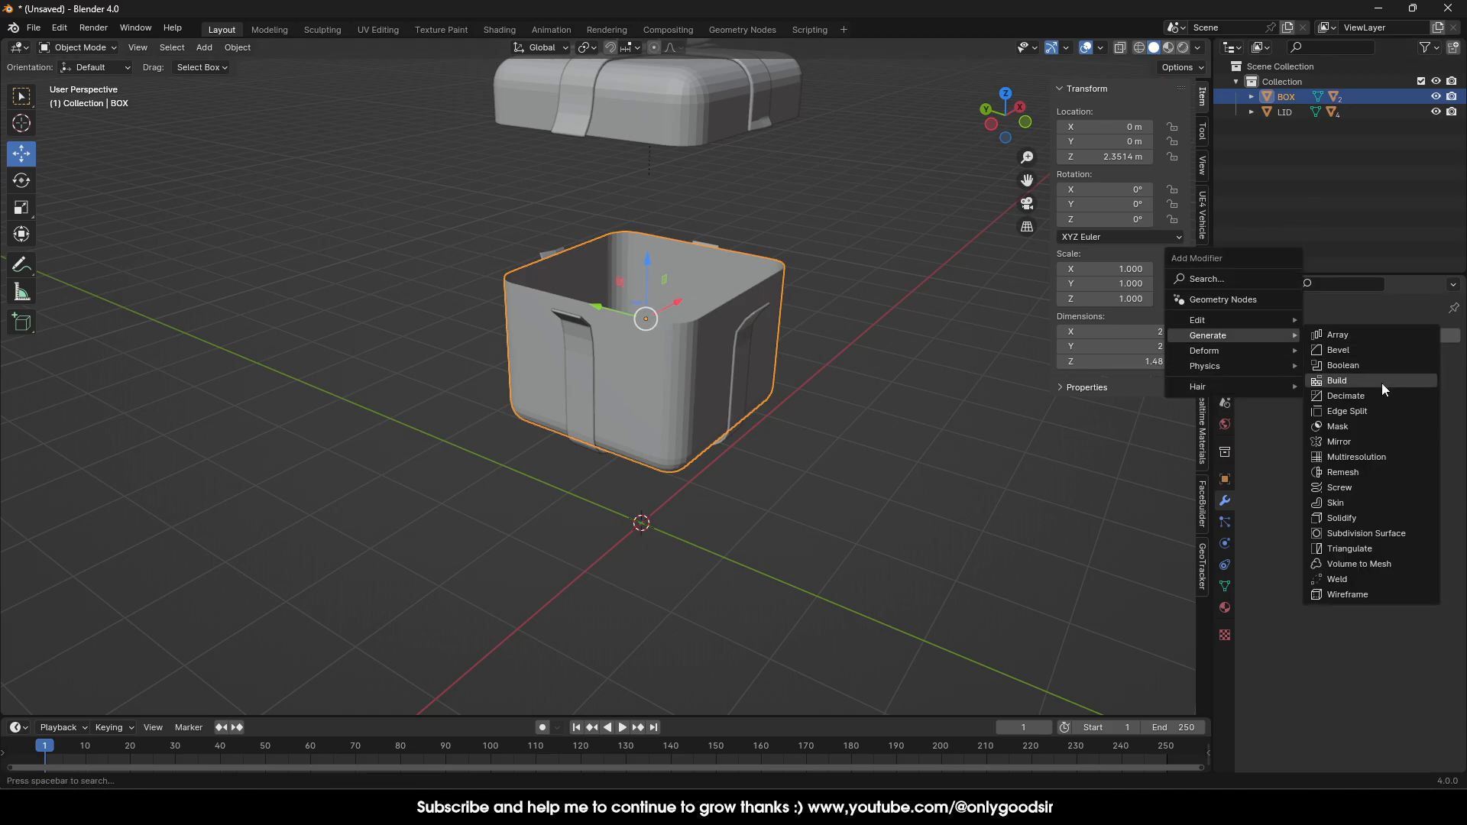
{"action": "left_click", "coordinate": [1351, 517]}
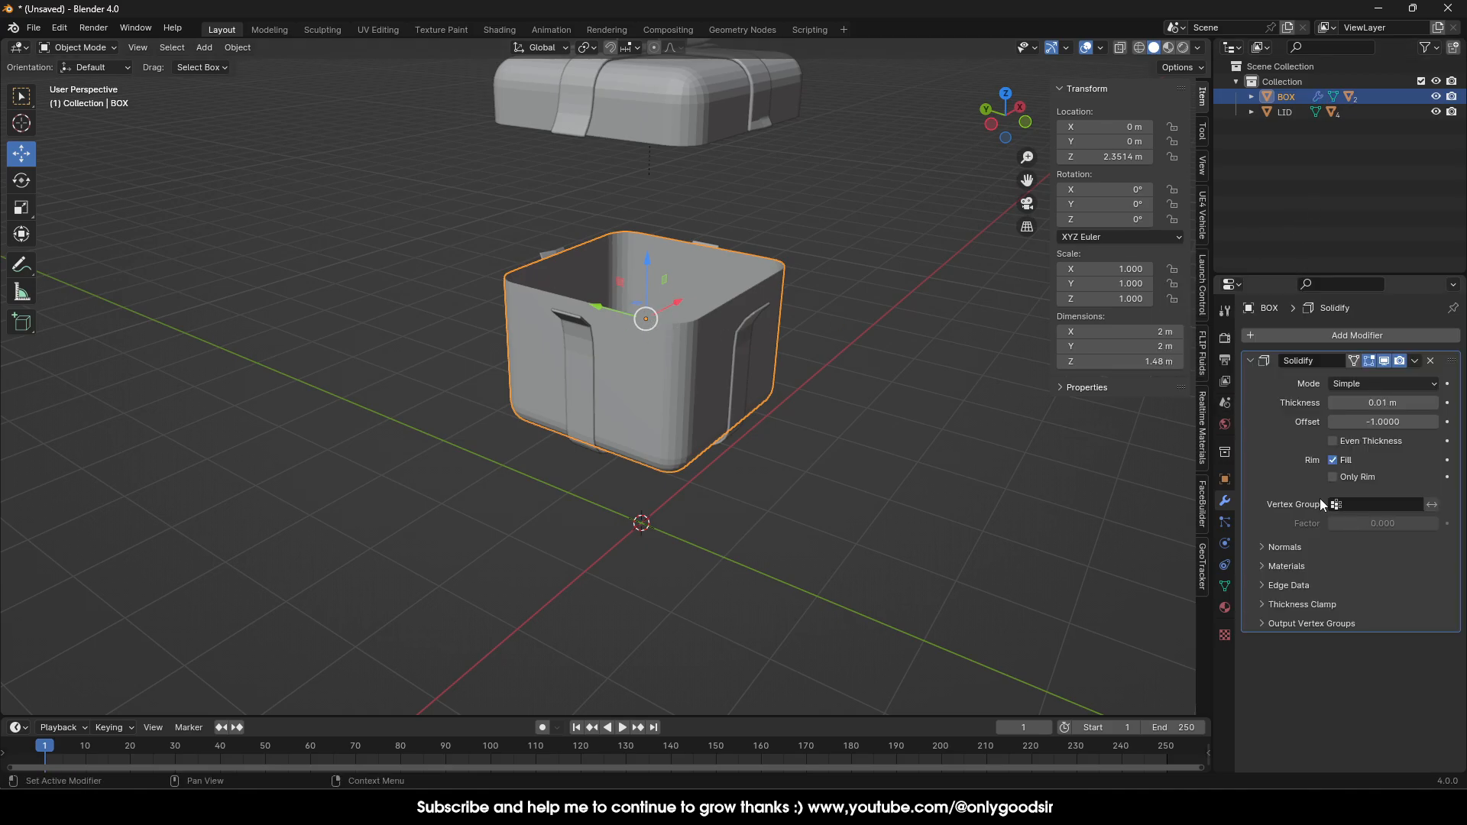
{"action": "mouse_move", "coordinate": [1406, 402]}
{"action": "left_mouse_down"}
{"action": "mouse_move", "coordinate": [1433, 402]}
{"action": "mouse_move", "coordinate": [1421, 403]}
{"action": "left_mouse_up"}
{"action": "scroll", "coordinate": [593, 314], "scroll_direction": "up", "scroll_amount": 5}
{"action": "middle_click_drag", "start_coordinate": [638, 342], "coordinate": [577, 489], "text": "shift"}
{"action": "middle_click_drag", "start_coordinate": [497, 400], "coordinate": [556, 411]}
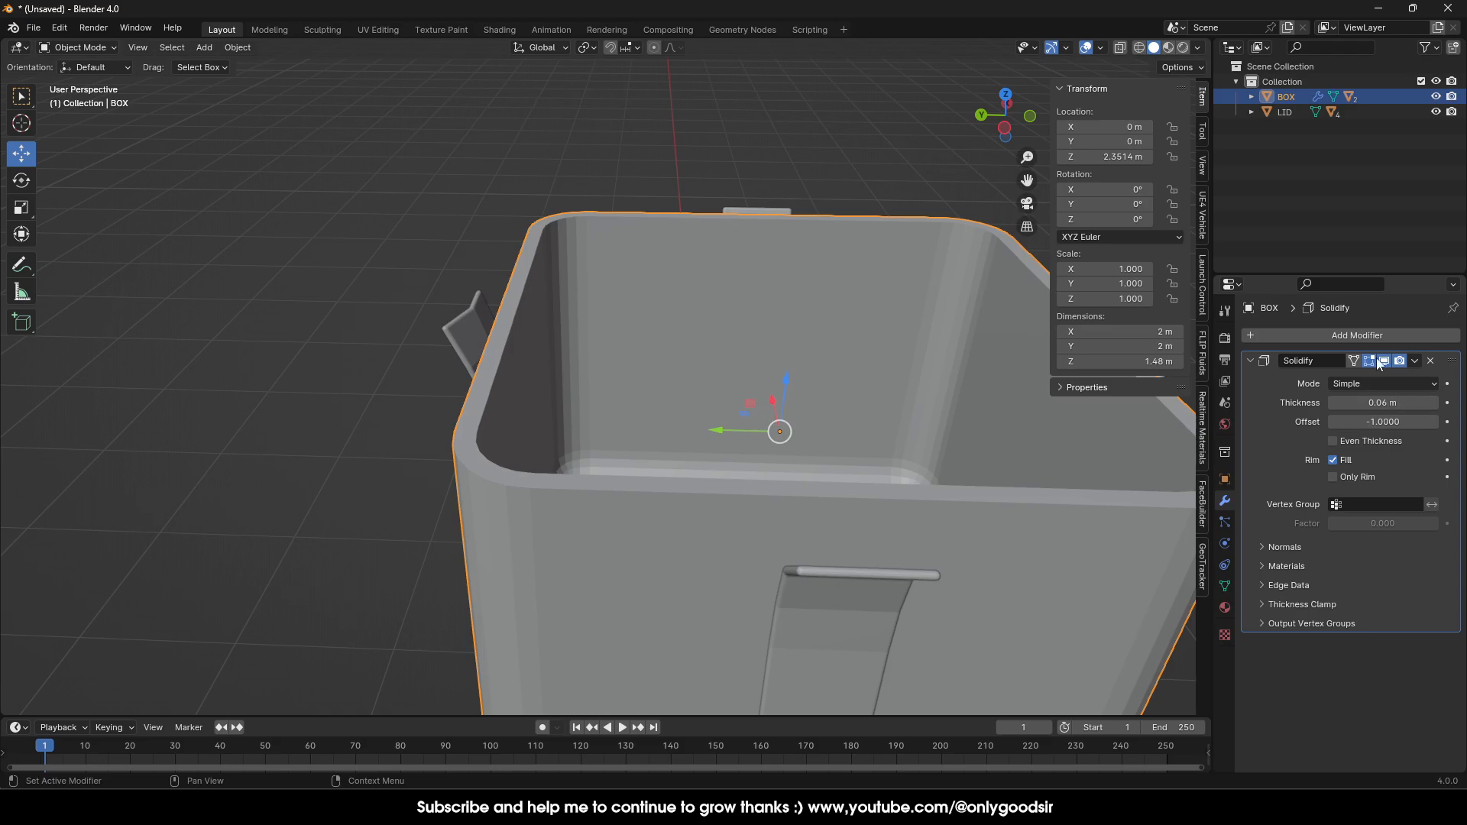
Add a Bevel modifier to the box body with 4 segments and an amount of 0.01 m.
{"action": "left_click", "coordinate": [1322, 336]}
{"action": "mouse_move", "coordinate": [1287, 339]}
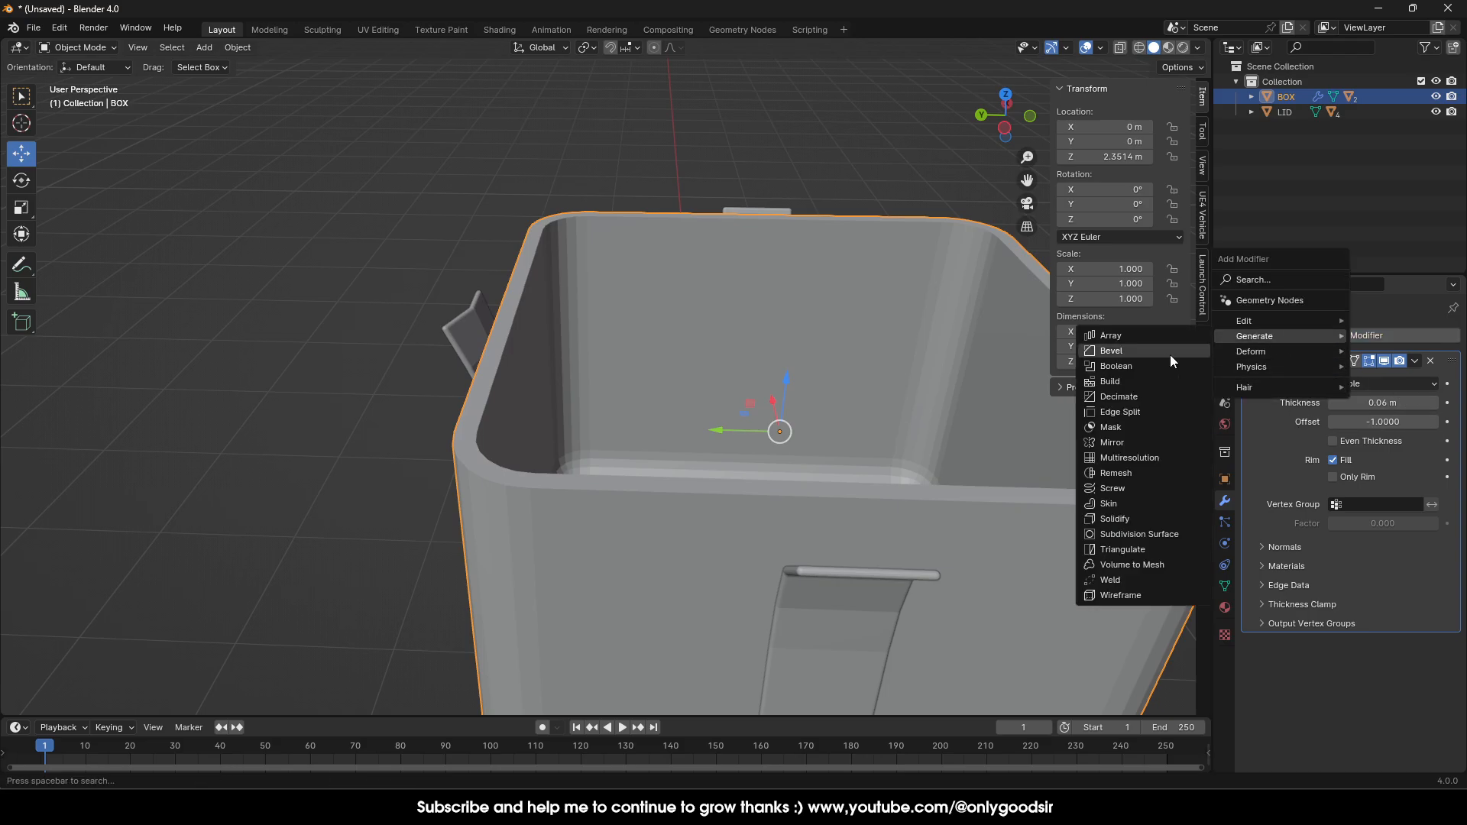
{"action": "left_click", "coordinate": [1139, 351]}
{"action": "middle_click_drag", "start_coordinate": [955, 466], "coordinate": [764, 497]}
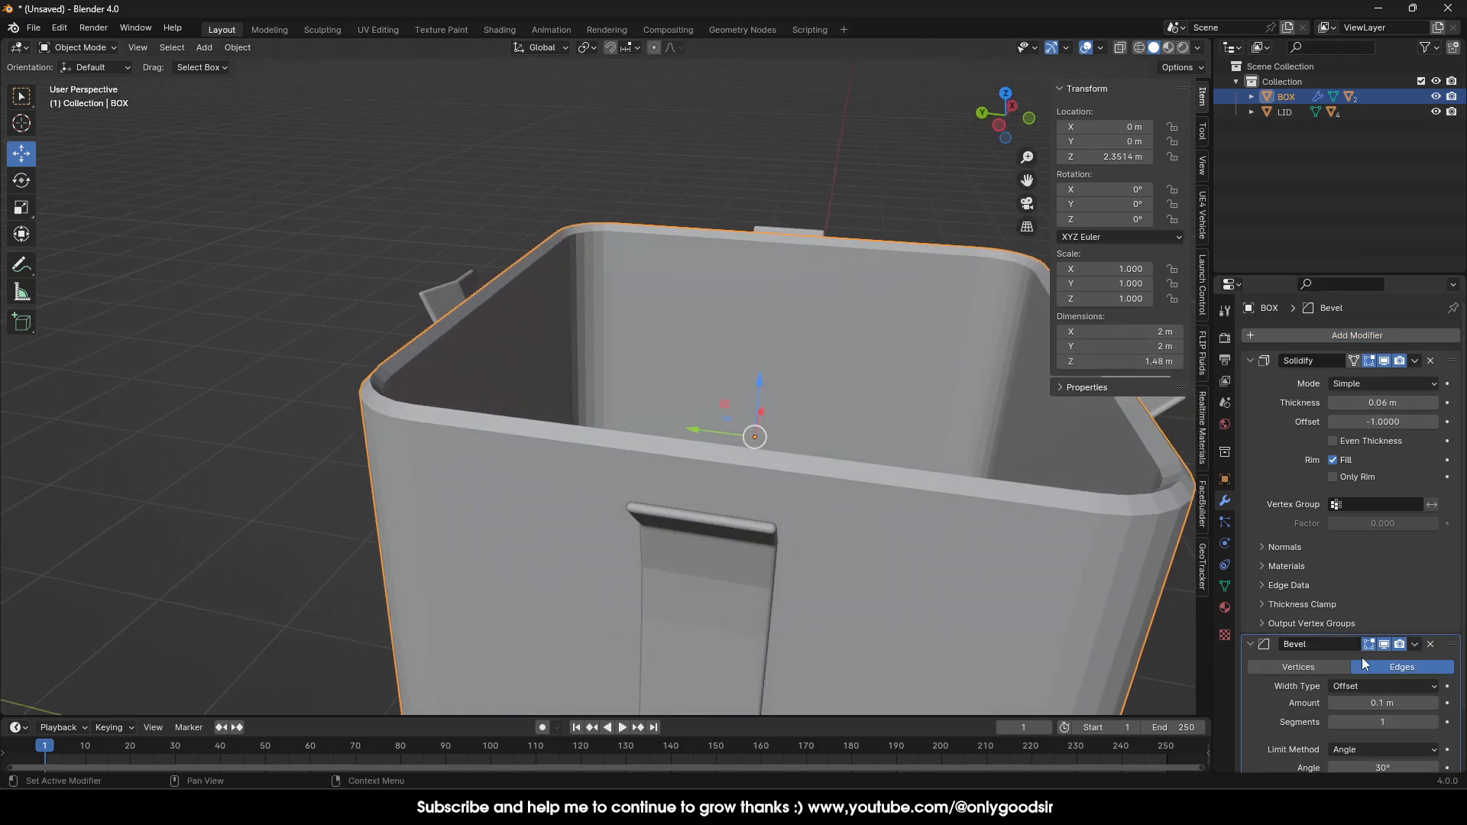
{"action": "scroll", "coordinate": [1411, 744], "scroll_direction": "down", "scroll_amount": 1}
{"action": "left_click", "coordinate": [1433, 692]}
{"action": "left_click", "coordinate": [1434, 692]}
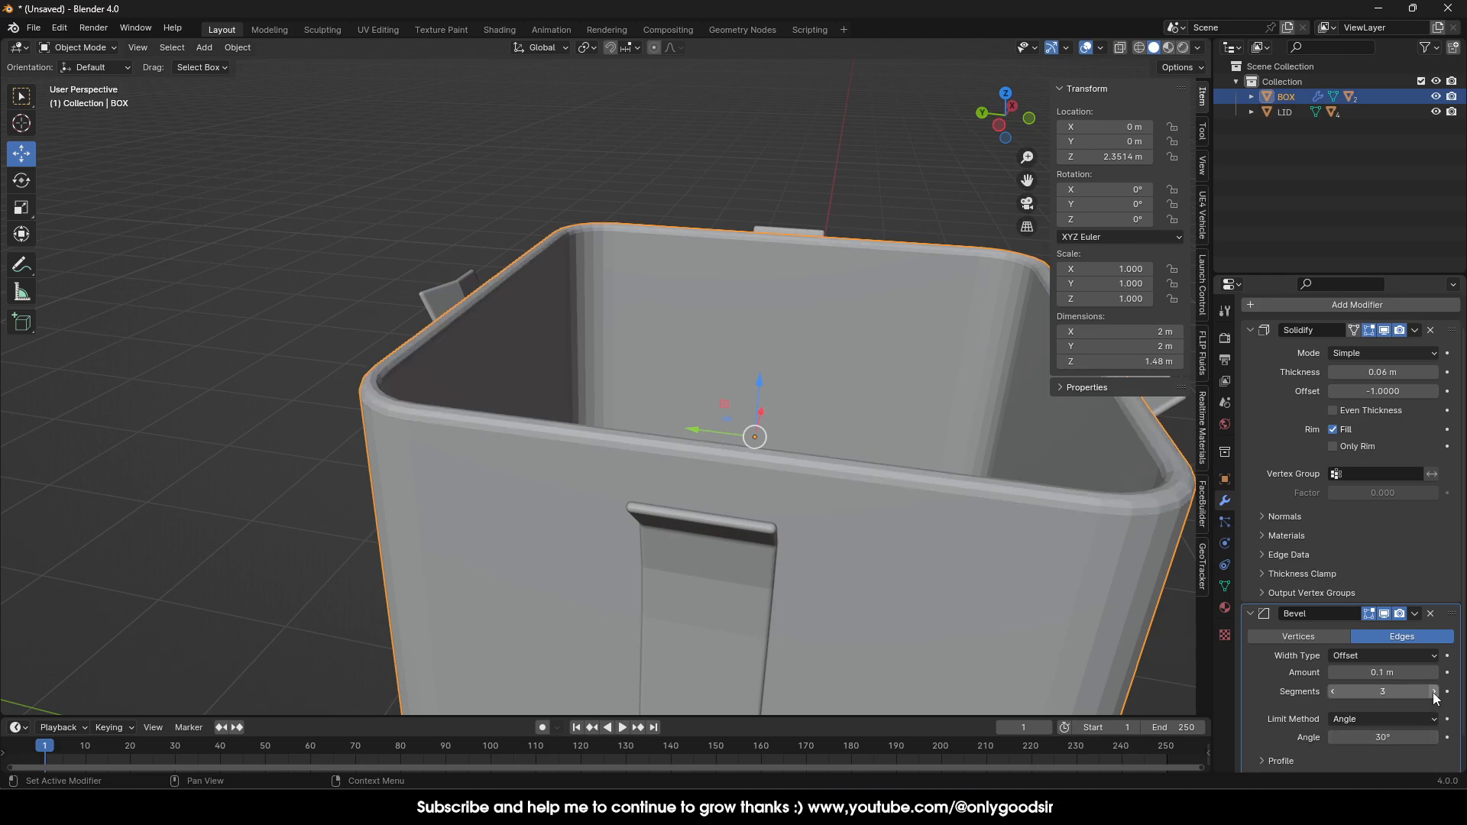
{"action": "left_click", "coordinate": [1434, 692]}
{"action": "left_click_drag", "start_coordinate": [1429, 672], "coordinate": [1417, 672]}
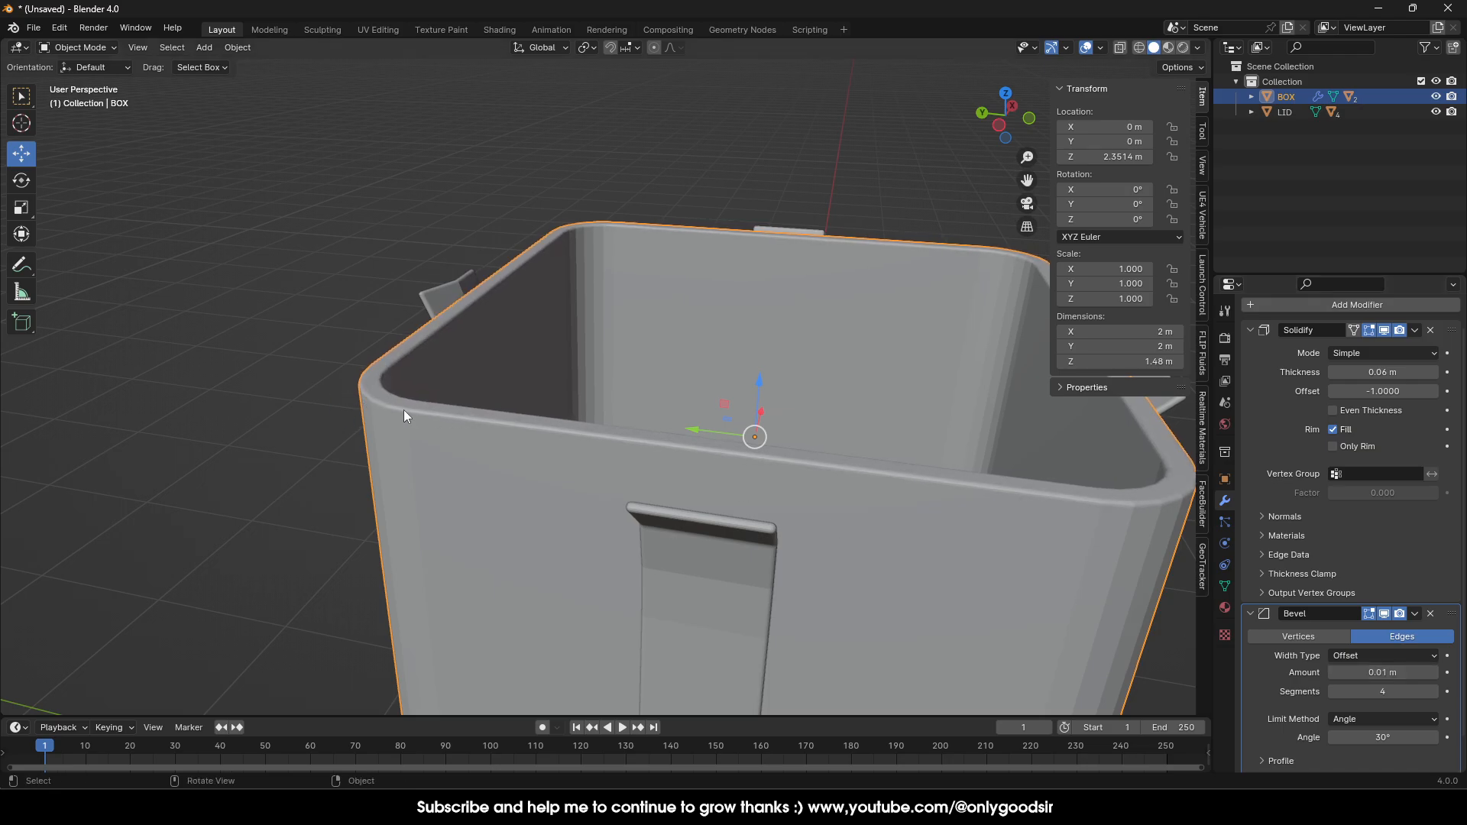
Add a Solidify modifier to the lid with a thickness of 0.032 m.
{"action": "scroll", "coordinate": [1101, 481], "scroll_direction": "down", "scroll_amount": 5}
{"action": "left_click", "coordinate": [981, 480]}
{"action": "middle_click_drag", "start_coordinate": [981, 480], "coordinate": [725, 292]}
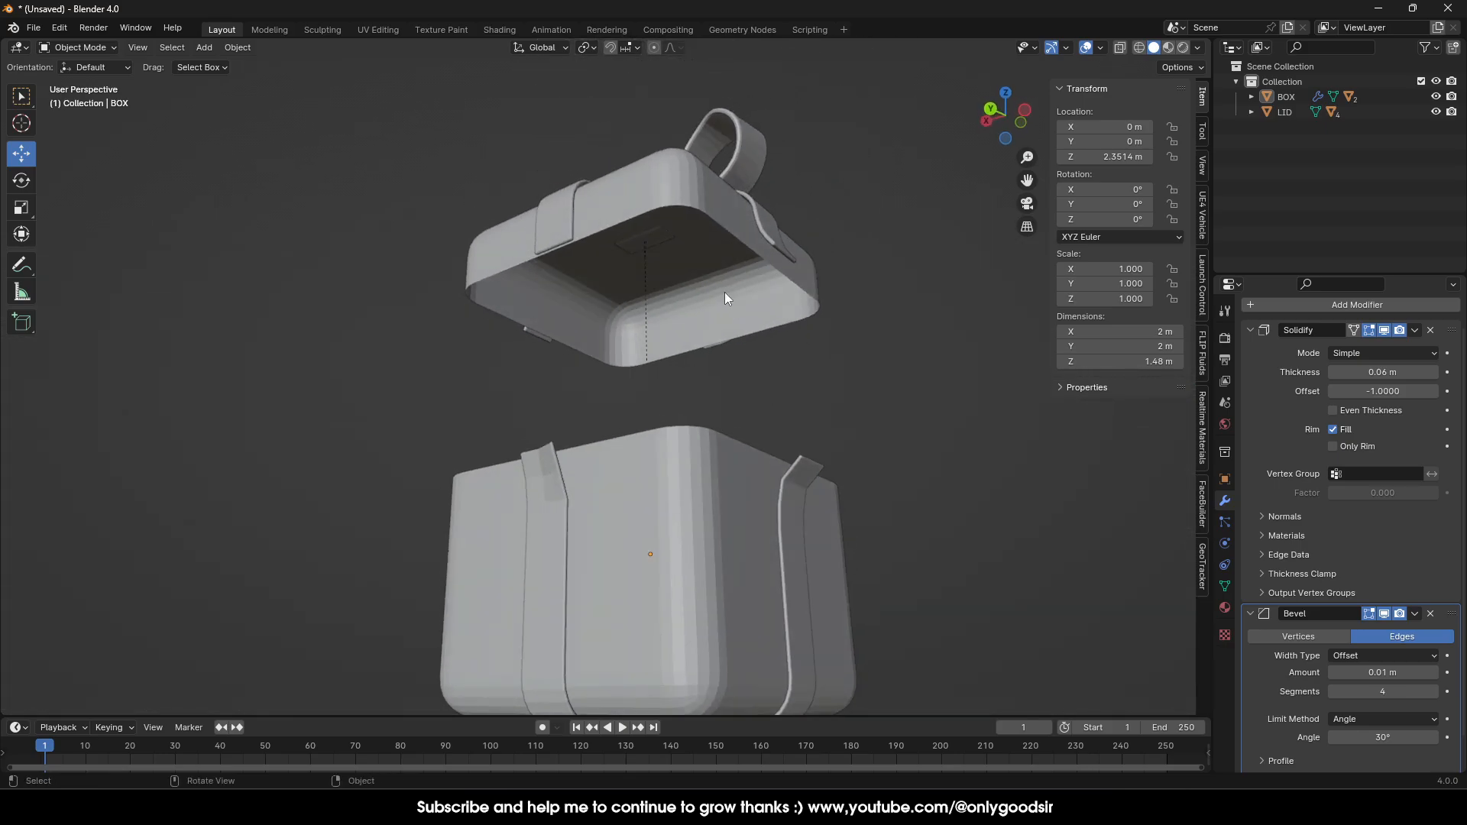
{"action": "left_click", "coordinate": [665, 255]}
{"action": "left_click", "coordinate": [1305, 338]}
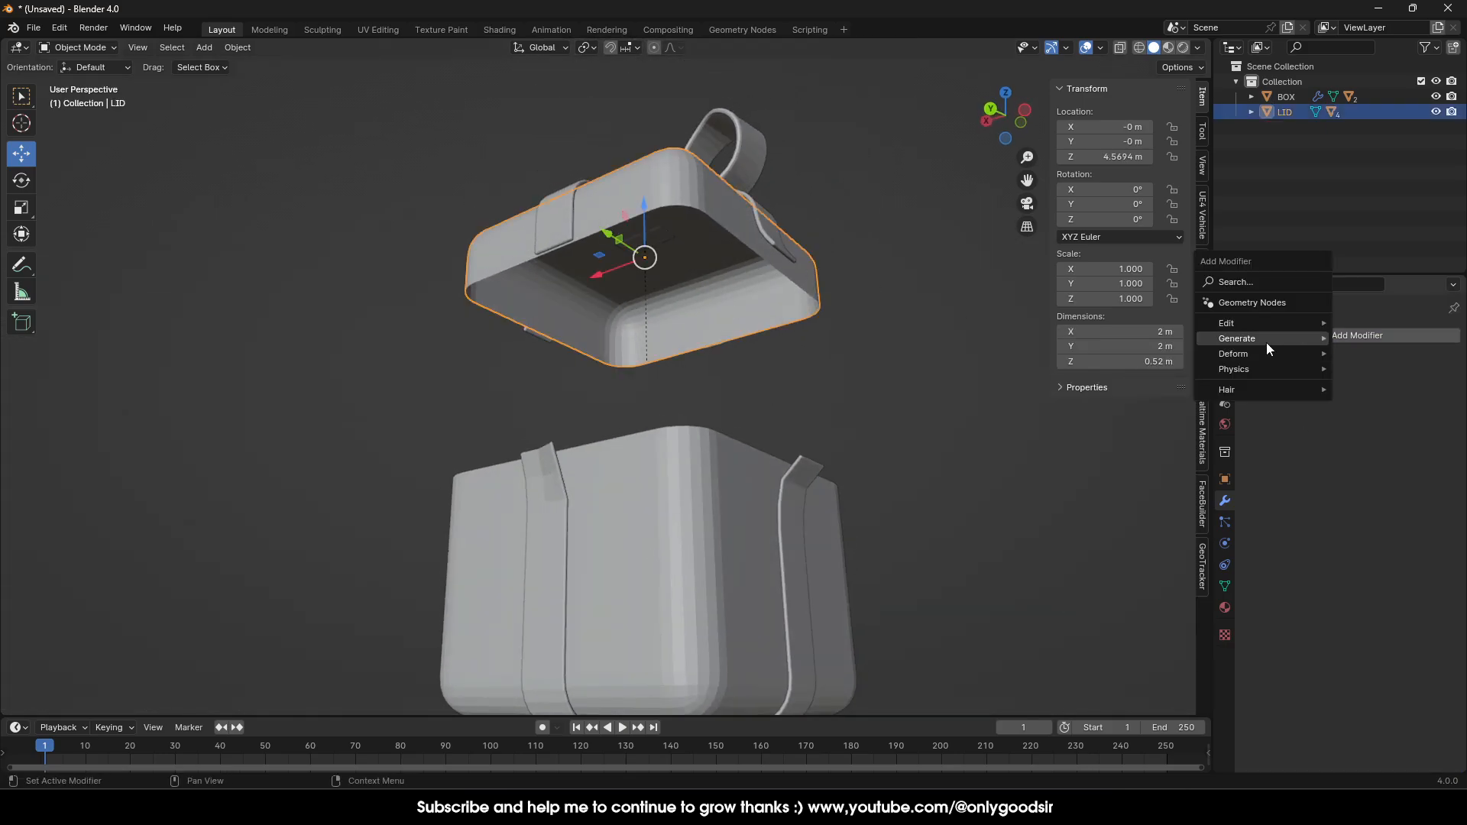
{"action": "mouse_move", "coordinate": [1268, 340]}
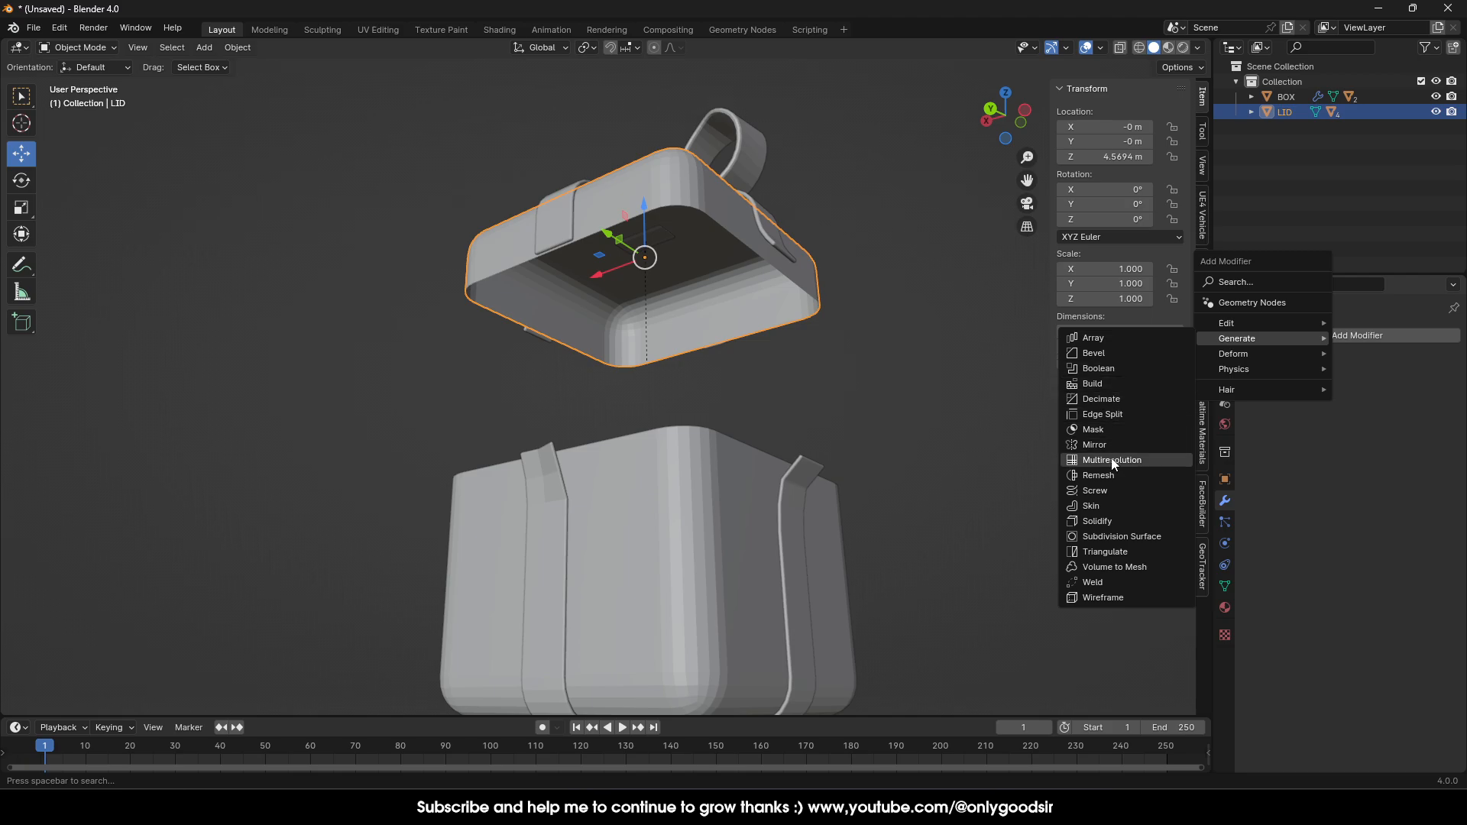
{"action": "left_click", "coordinate": [1106, 520]}
{"action": "scroll", "coordinate": [694, 335], "scroll_direction": "up", "scroll_amount": 1}
{"action": "middle_click_drag", "start_coordinate": [701, 263], "coordinate": [696, 353], "text": "shift"}
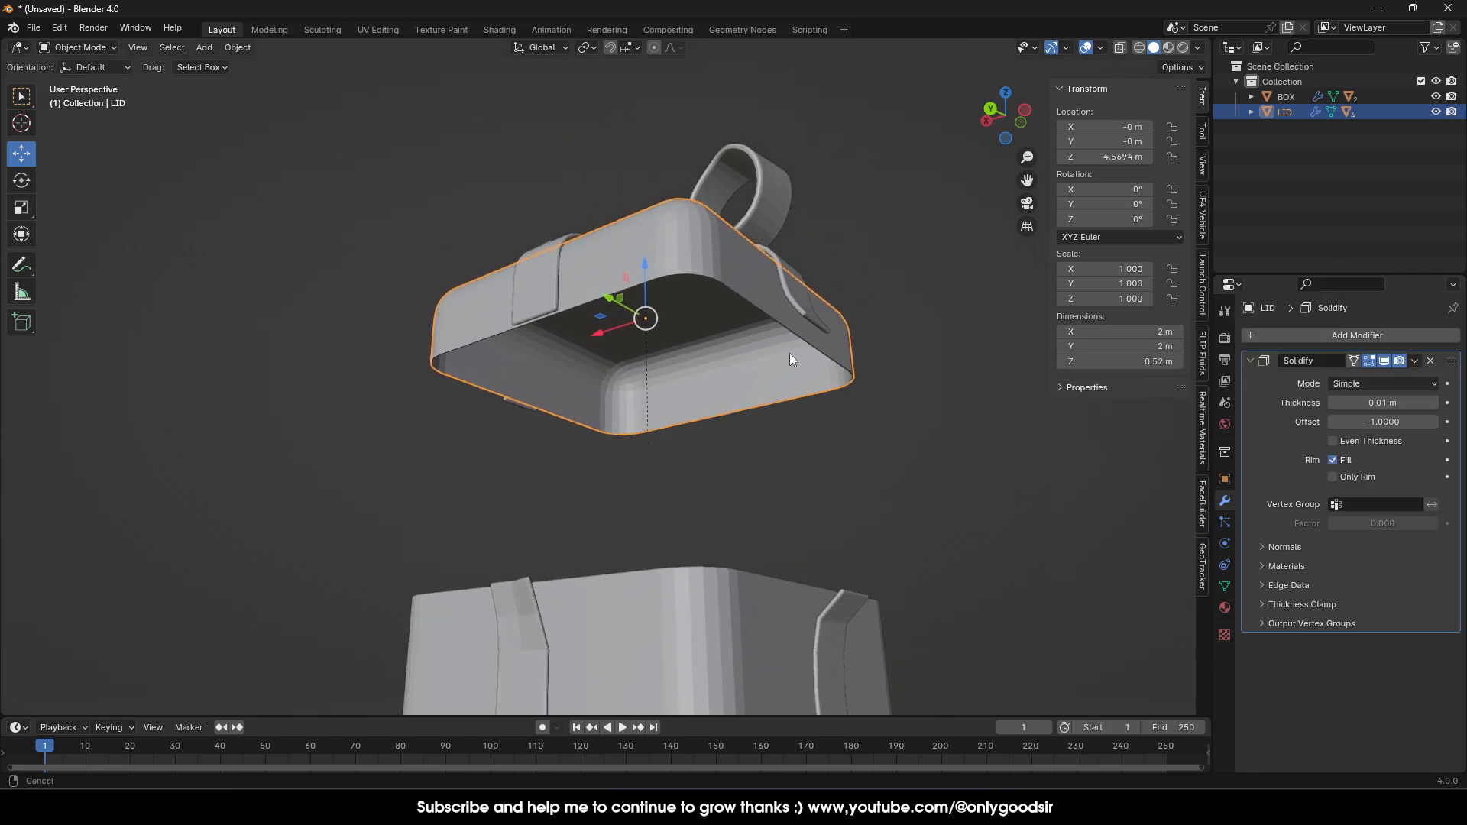
{"action": "left_click_drag", "start_coordinate": [1370, 402], "coordinate": [1381, 403]}
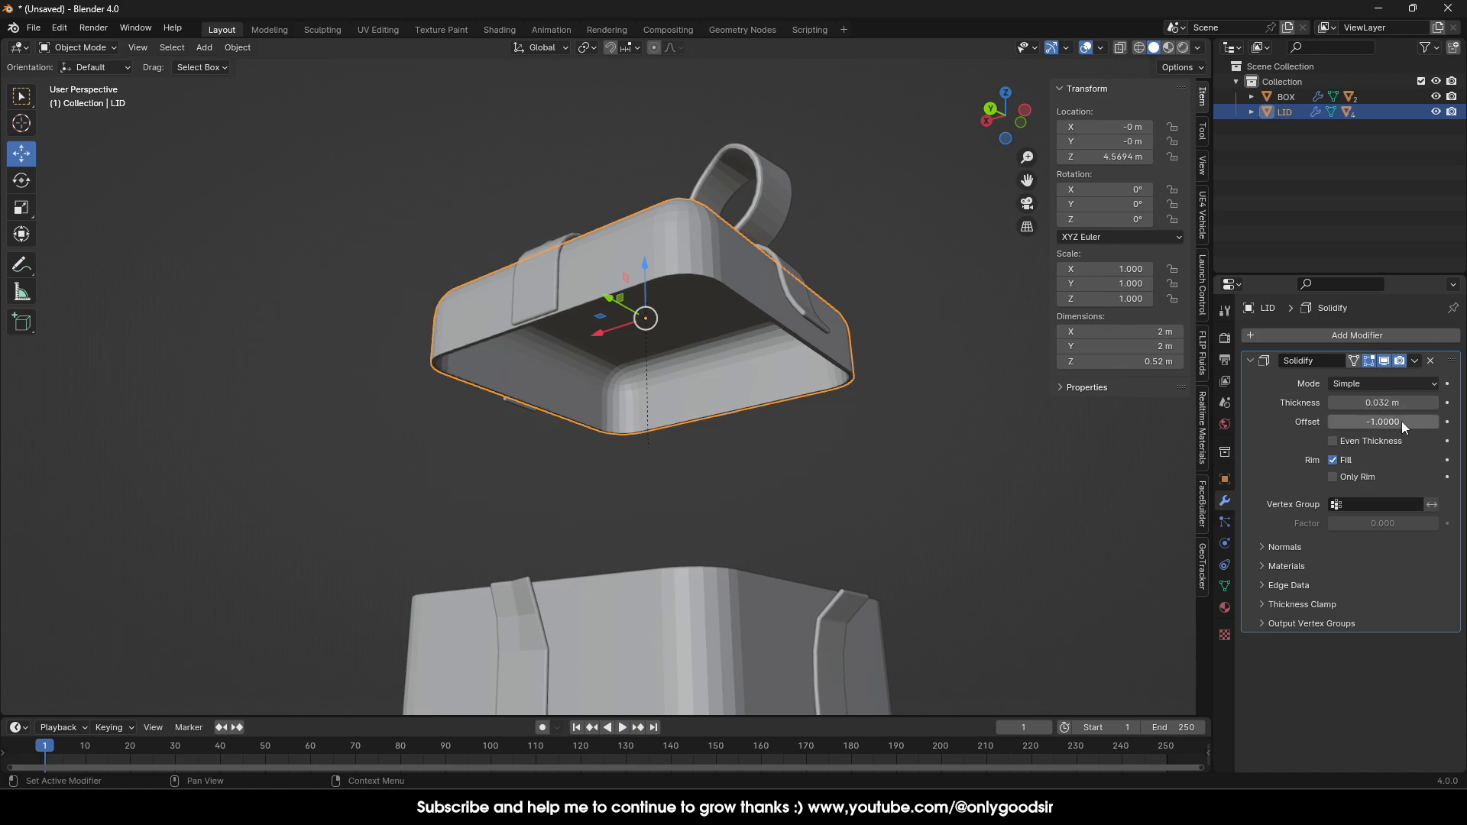
Add a Bevel modifier to the lid with 3 segments and an amount of 0.006 m, and deselect the lid.
{"action": "left_click", "coordinate": [1334, 335]}
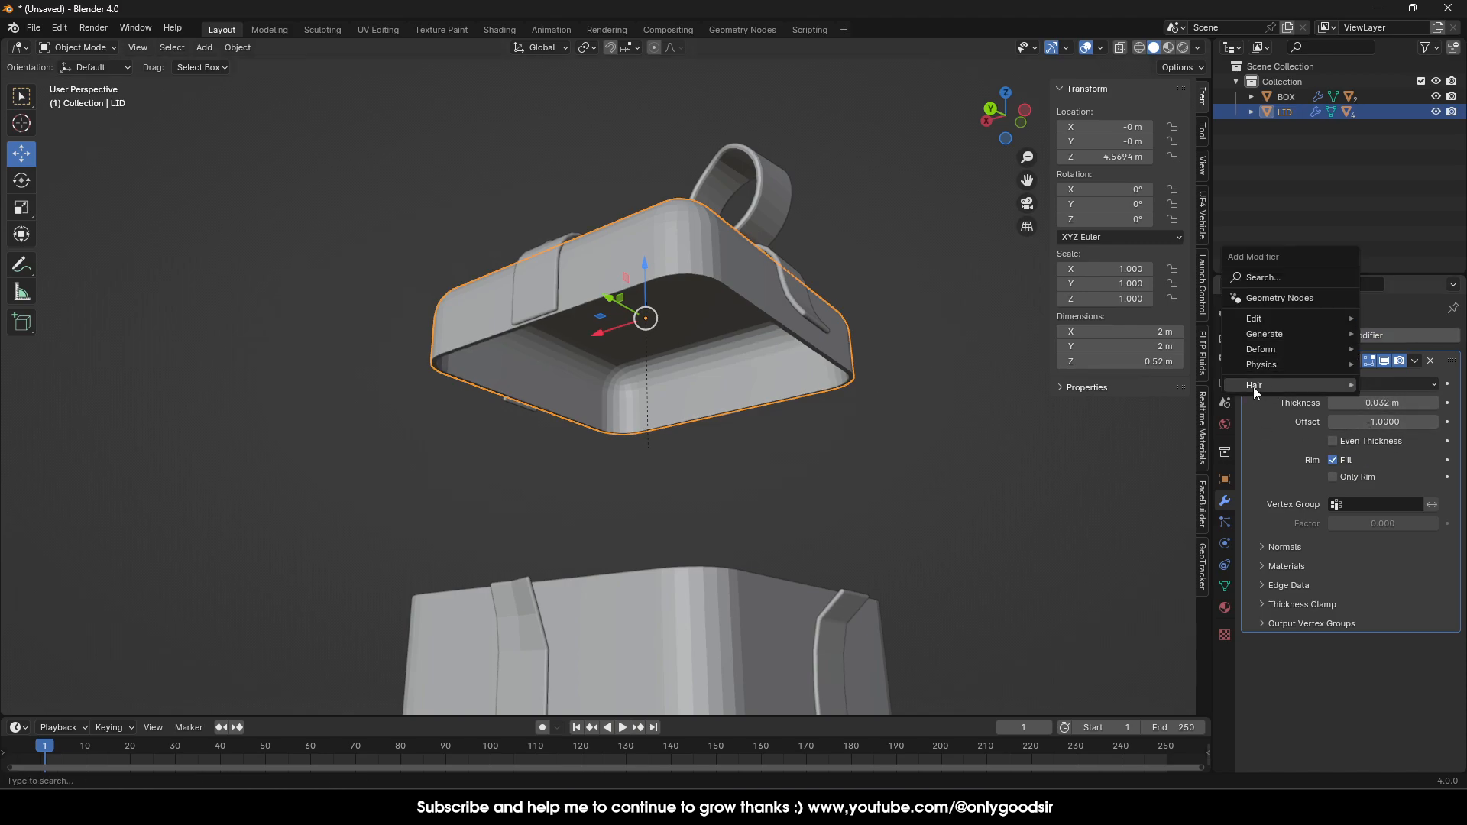
{"action": "mouse_move", "coordinate": [1275, 333]}
{"action": "left_click", "coordinate": [1146, 349]}
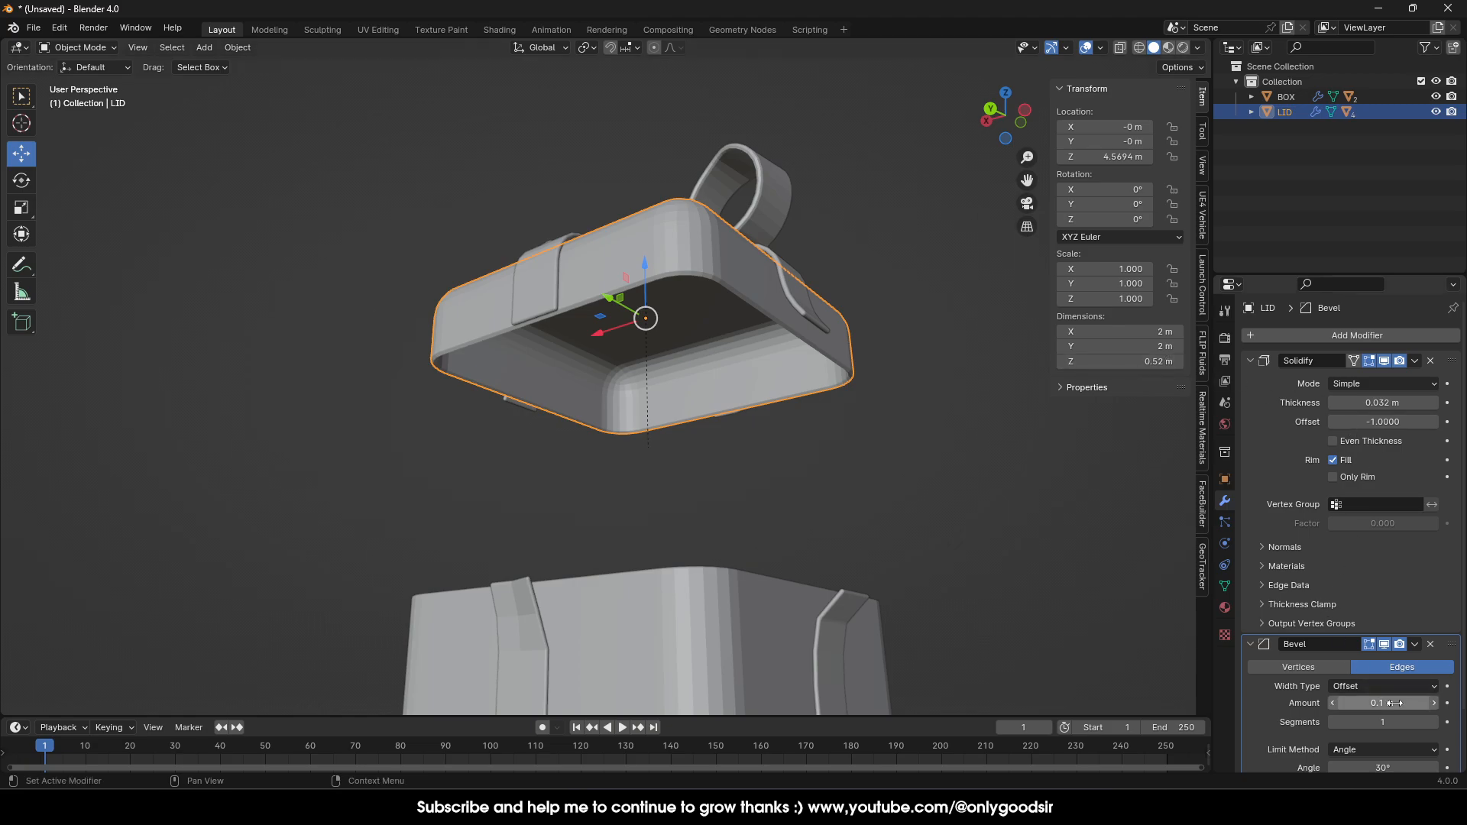
{"action": "left_click", "coordinate": [1433, 721]}
{"action": "left_click", "coordinate": [1433, 722]}
{"action": "scroll", "coordinate": [747, 378], "scroll_direction": "up", "scroll_amount": 6}
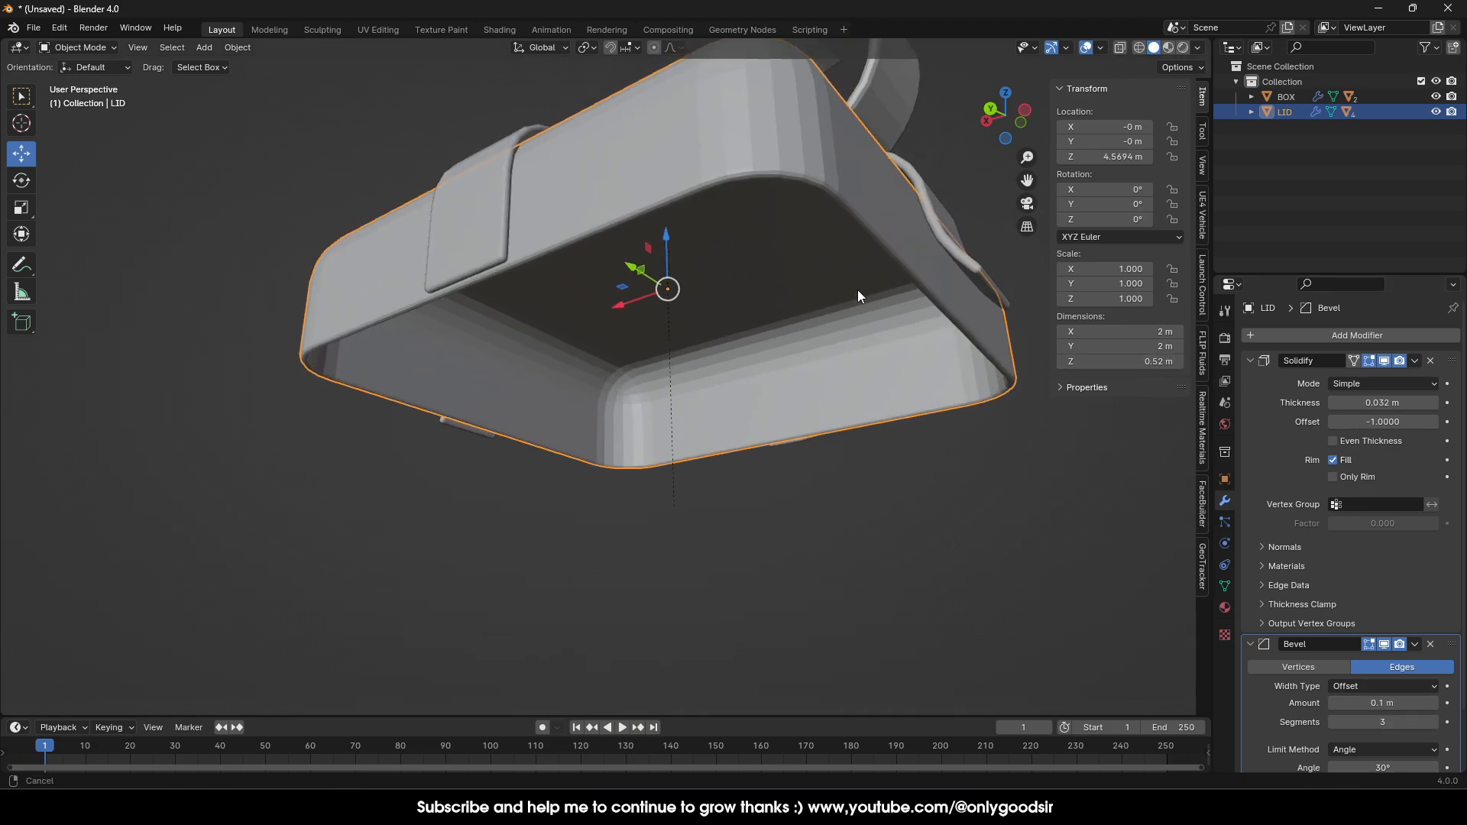
{"action": "middle_click_drag", "start_coordinate": [799, 459], "coordinate": [800, 437]}
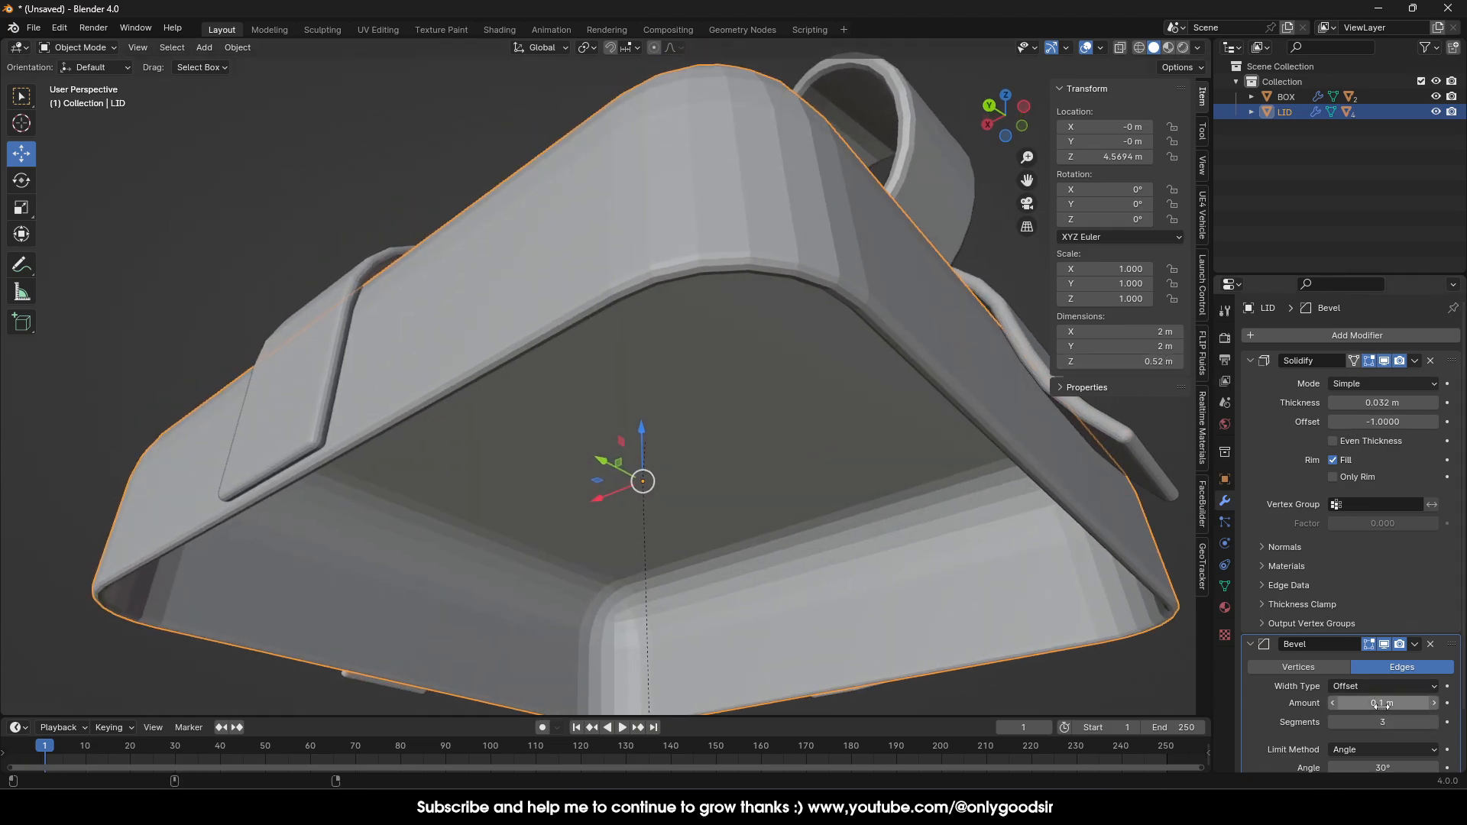
{"action": "left_click_drag", "start_coordinate": [1384, 703], "coordinate": [1348, 703]}
{"action": "scroll", "coordinate": [878, 451], "scroll_direction": "down", "scroll_amount": 6}
{"action": "middle_click_drag", "start_coordinate": [936, 487], "coordinate": [672, 389]}
{"action": "scroll", "coordinate": [703, 350], "scroll_direction": "up", "scroll_amount": 2}
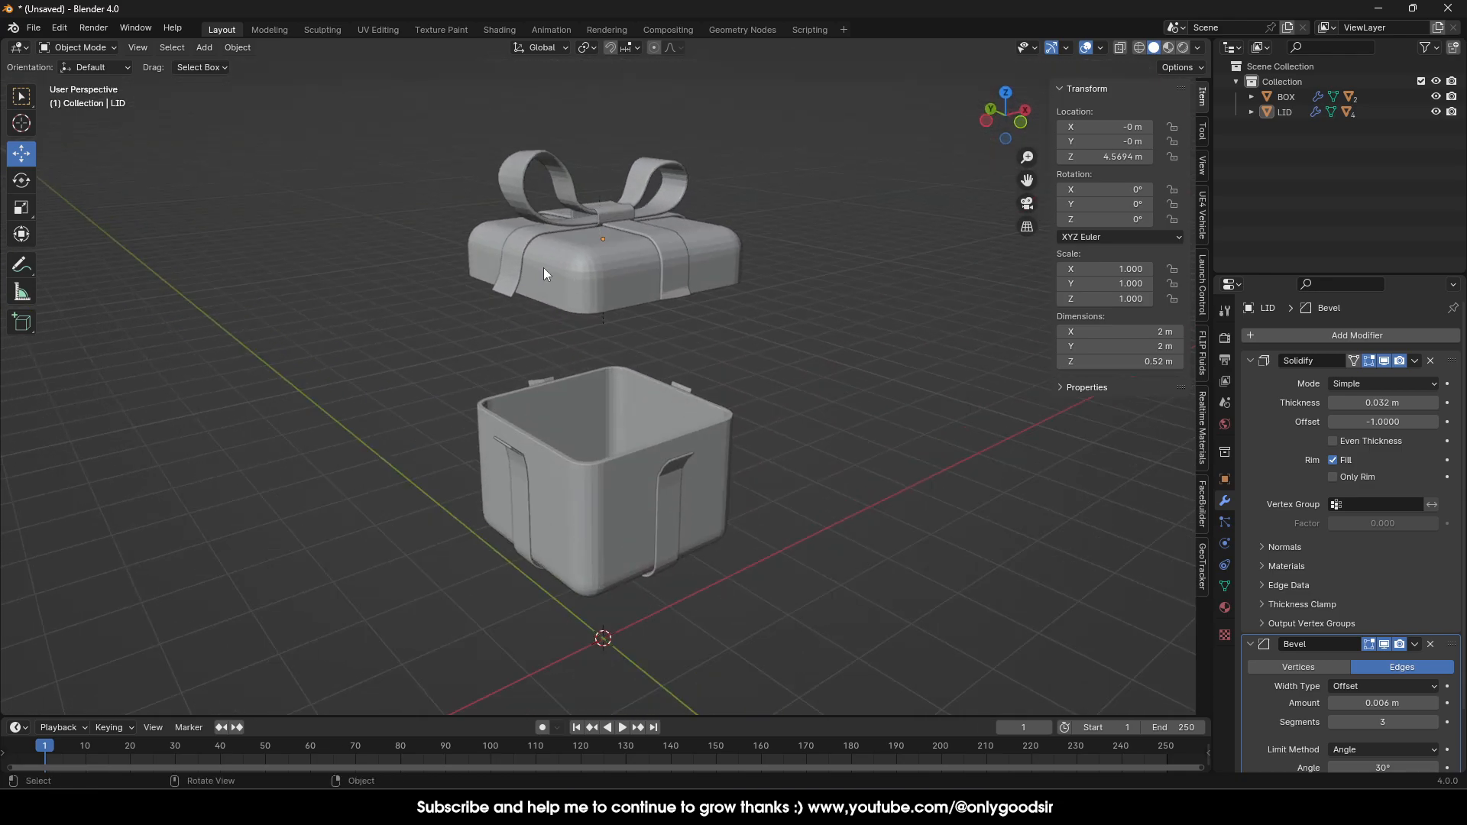
Apply Shade Auto Smooth to the lid and to the box body.
{"action": "middle_click_drag", "start_coordinate": [578, 232], "coordinate": [599, 258]}
{"action": "left_click", "coordinate": [593, 255]}
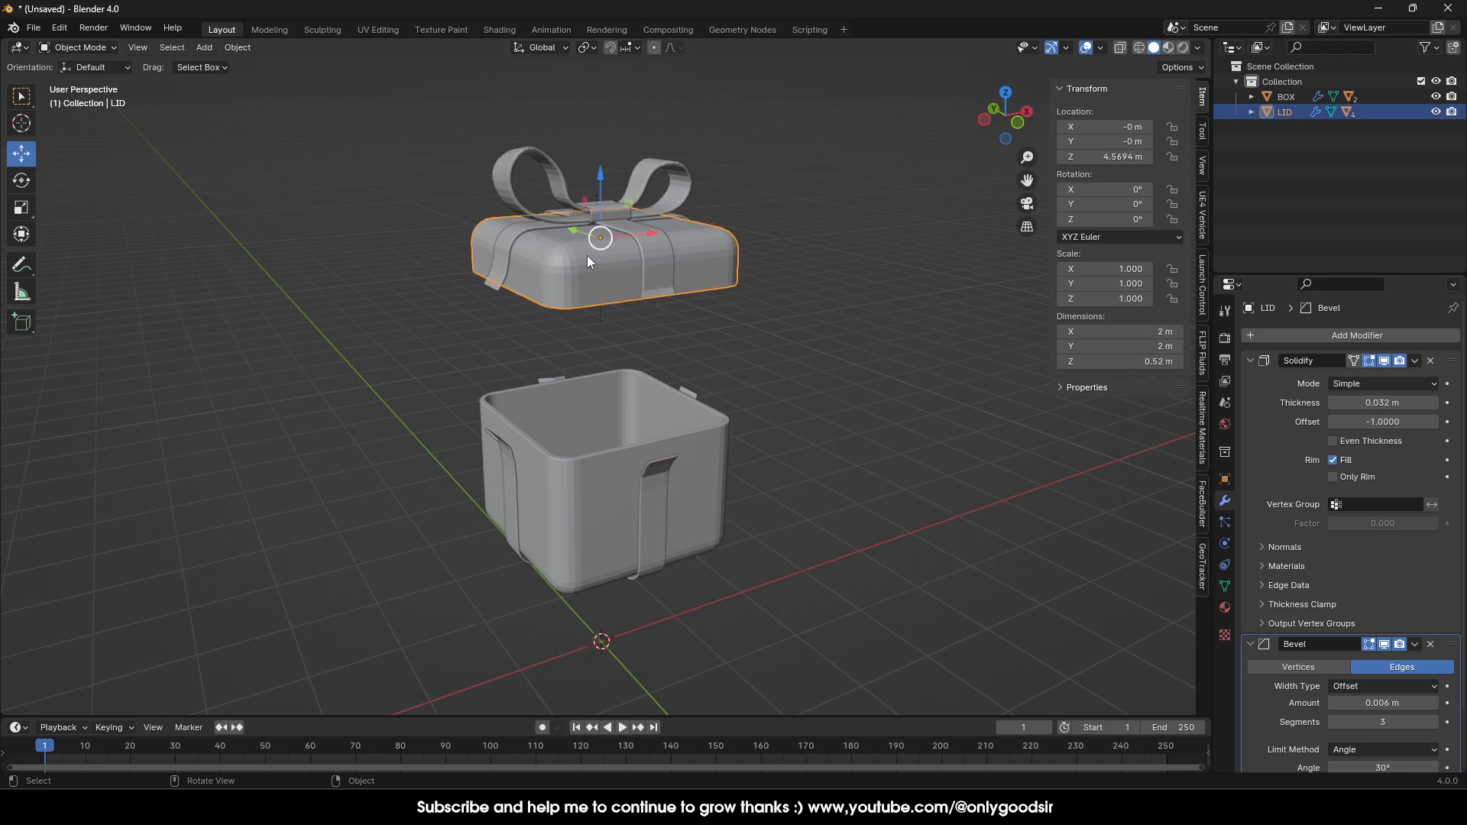
{"action": "right_click", "coordinate": [588, 260]}
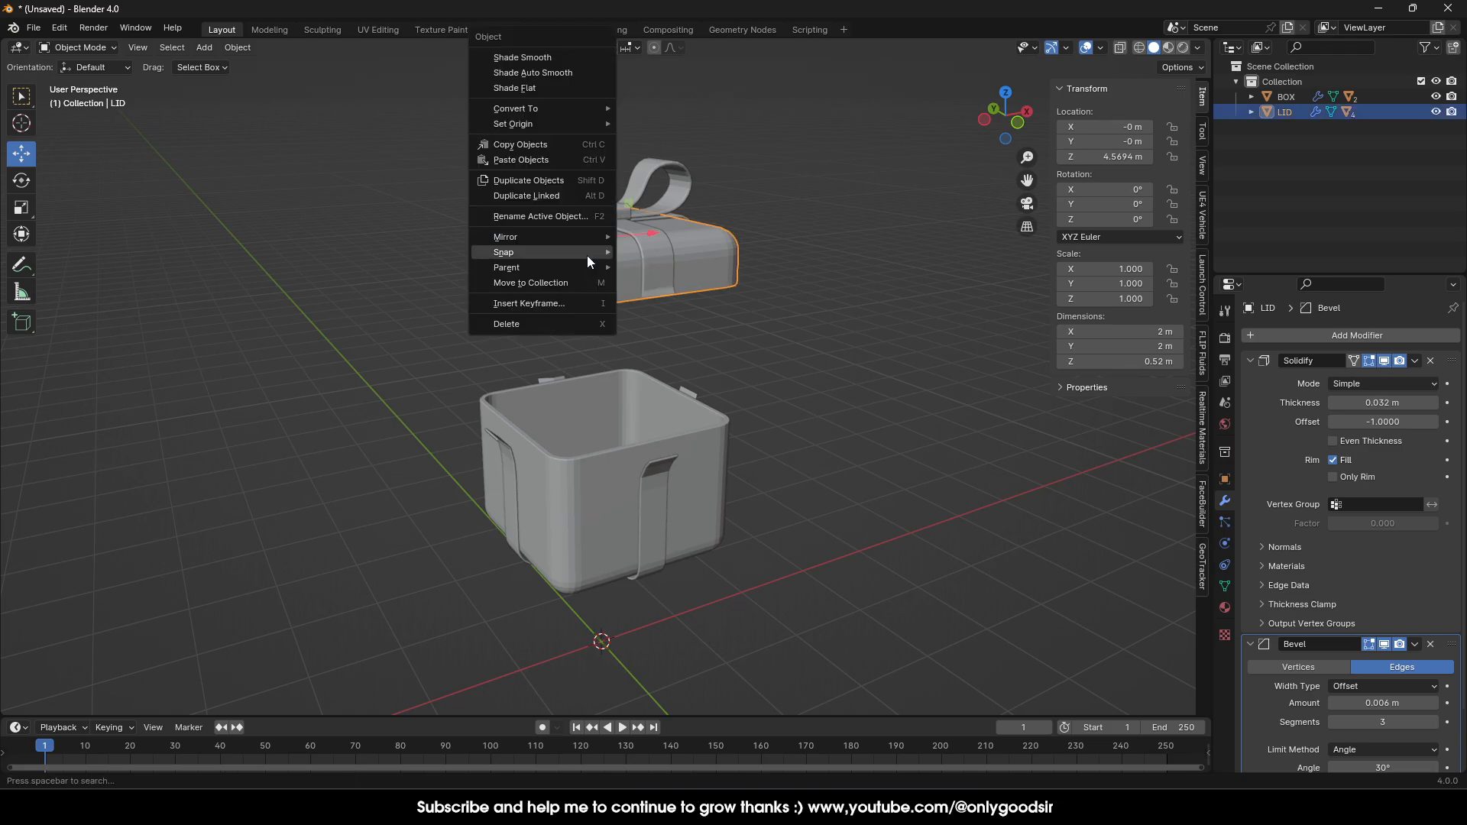
{"action": "left_click", "coordinate": [564, 72]}
{"action": "left_click", "coordinate": [601, 483]}
{"action": "right_click", "coordinate": [601, 483]}
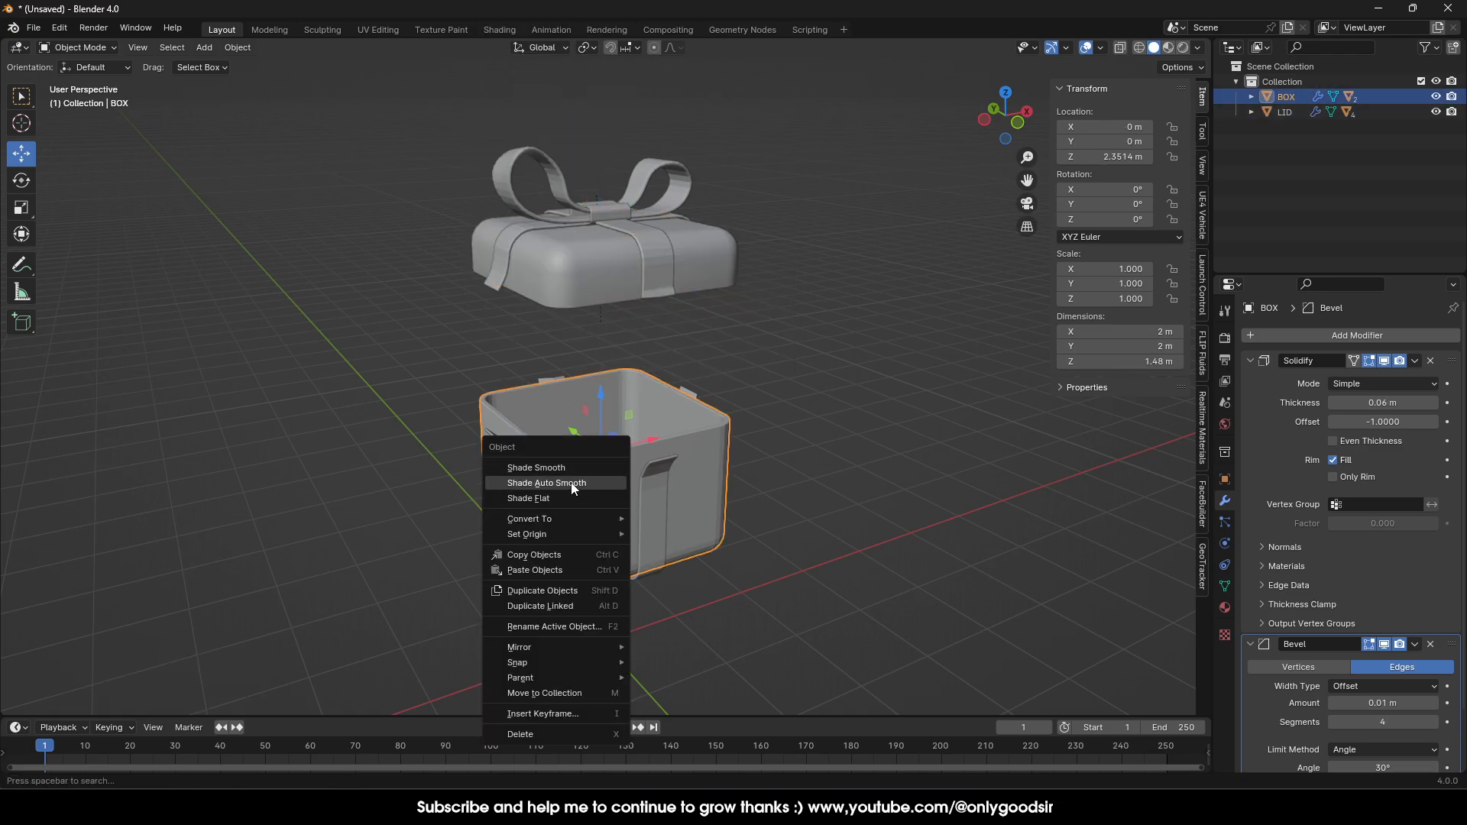
{"action": "left_click", "coordinate": [580, 468]}
Apply Shade Auto Smooth to both crossing ribbons on the box body.
{"action": "left_click", "coordinate": [644, 483]}
{"action": "right_click", "coordinate": [644, 484]}
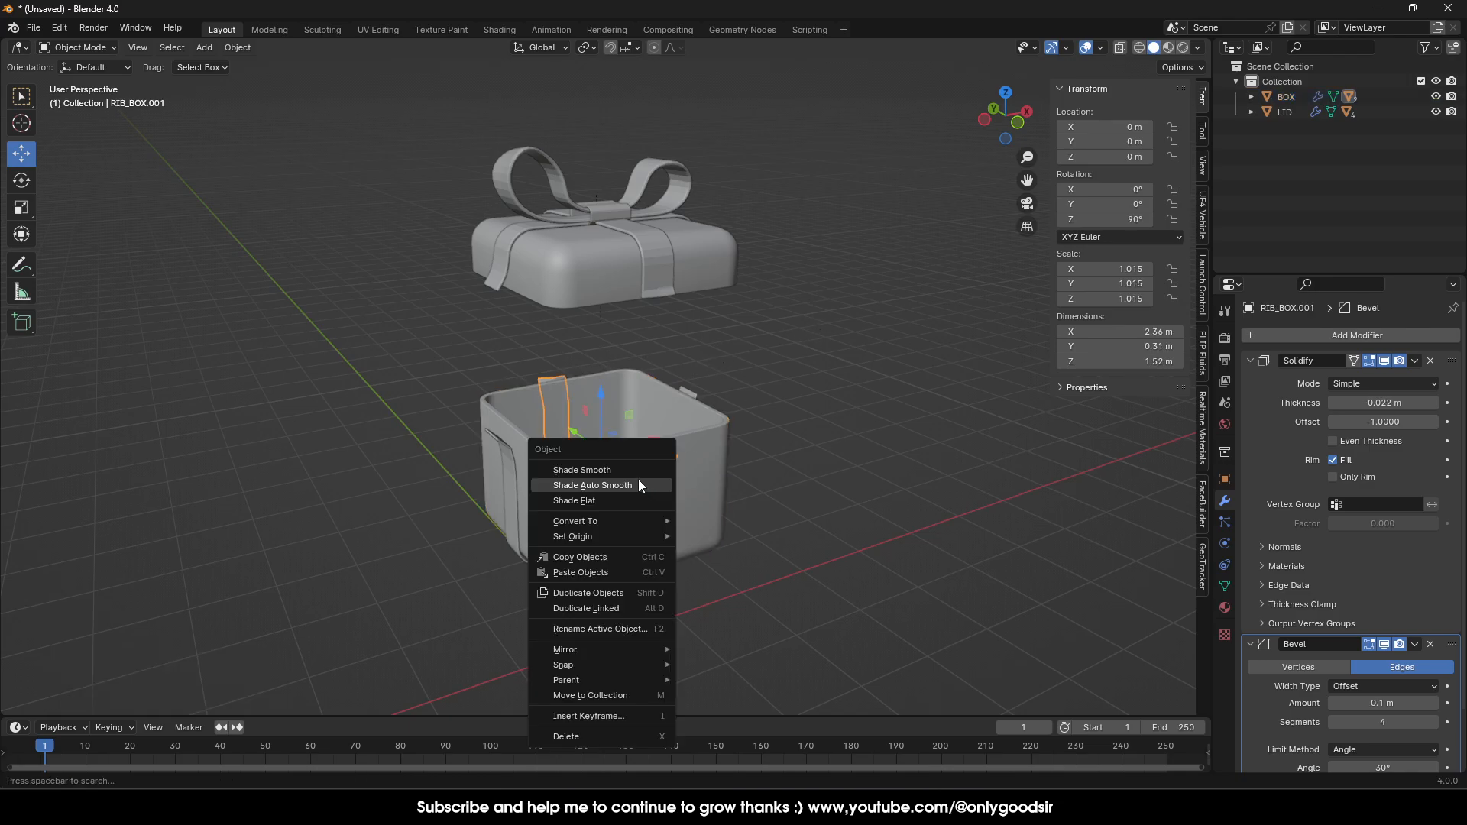
{"action": "left_click", "coordinate": [616, 488]}
{"action": "left_click", "coordinate": [506, 486]}
{"action": "right_click", "coordinate": [507, 485]}
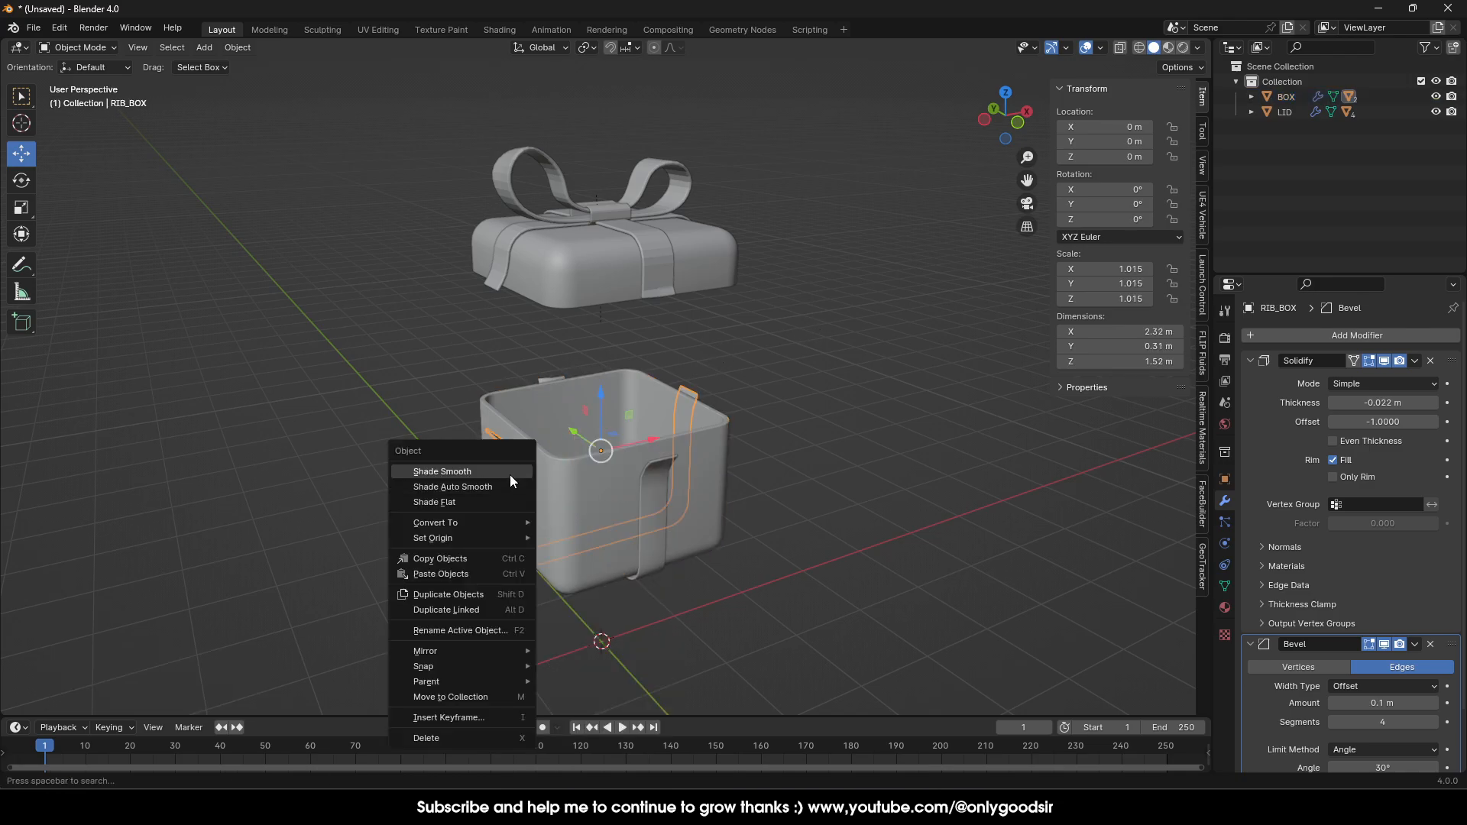
{"action": "left_click", "coordinate": [512, 480]}
Apply Shade Auto Smooth to the front ribbon on the lid and to the bow's knot.
{"action": "right_click", "coordinate": [655, 279]}
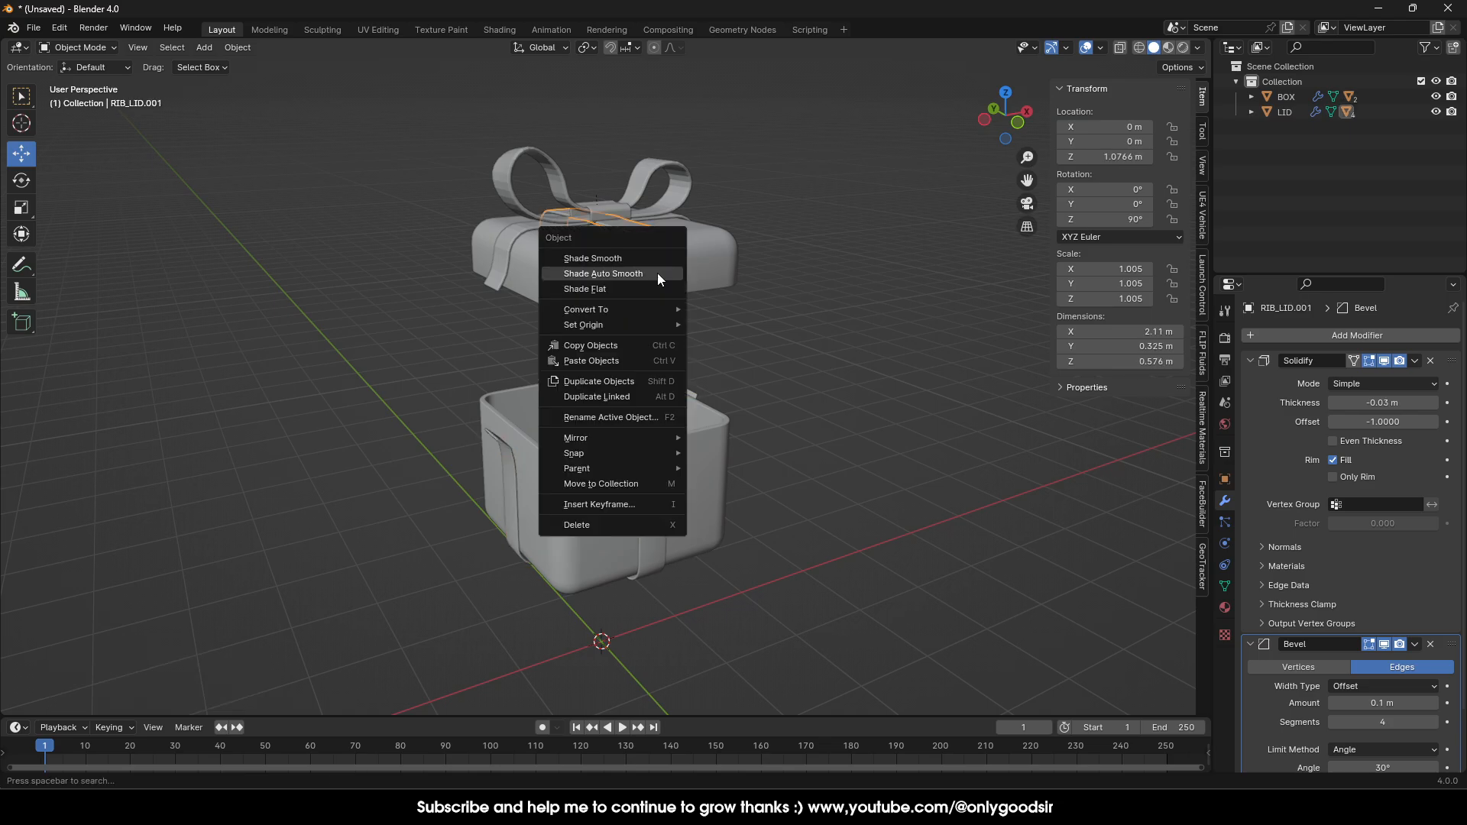
{"action": "left_click", "coordinate": [644, 275]}
{"action": "left_click", "coordinate": [609, 215]}
{"action": "right_click", "coordinate": [609, 215]}
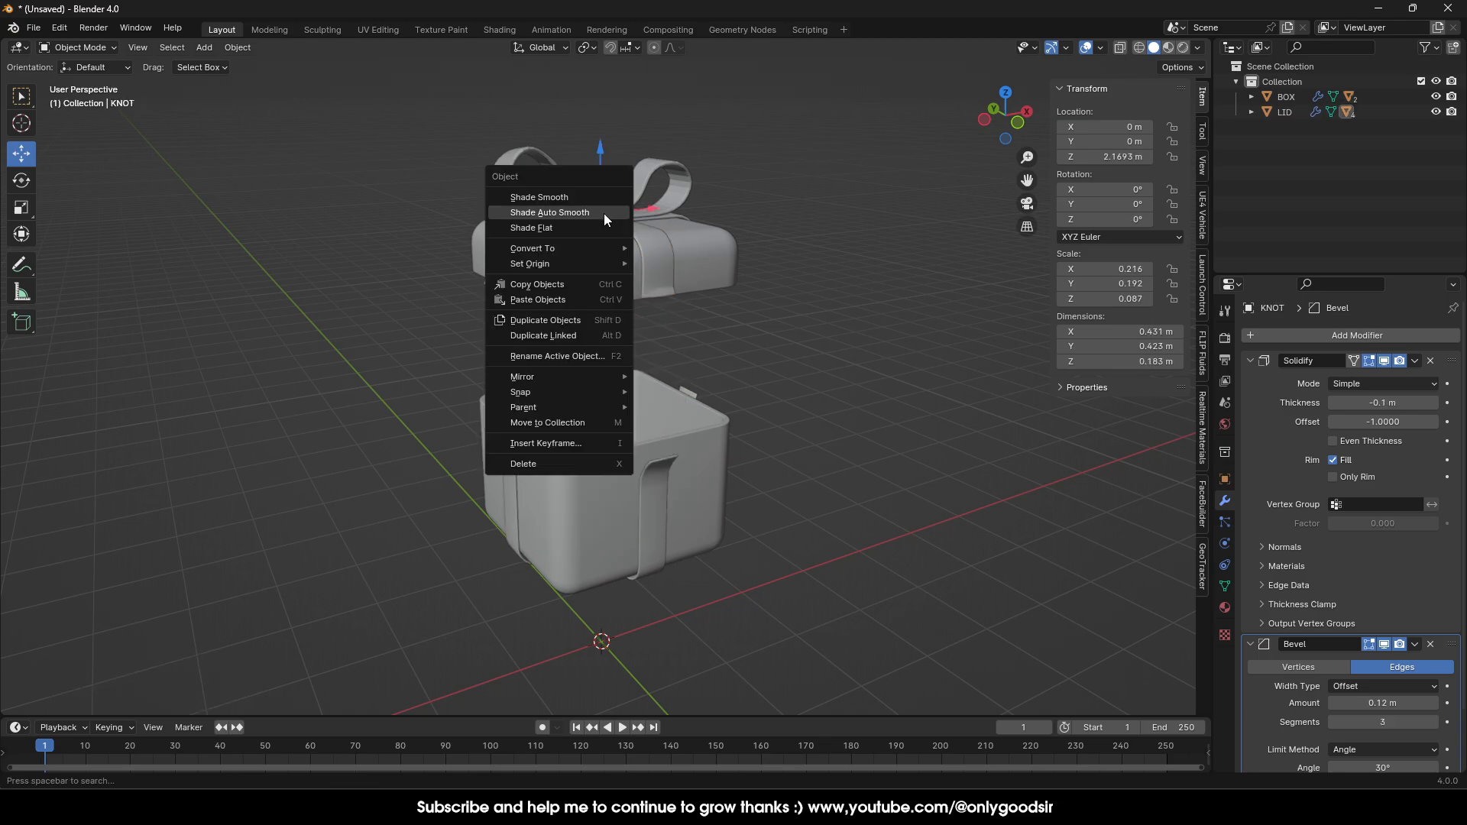
{"action": "left_click", "coordinate": [579, 217]}
Apply Shade Auto Smooth to the bow loops and the remaining lid ribbon, and deselect everything.
{"action": "left_click", "coordinate": [507, 181]}
{"action": "right_click", "coordinate": [506, 199]}
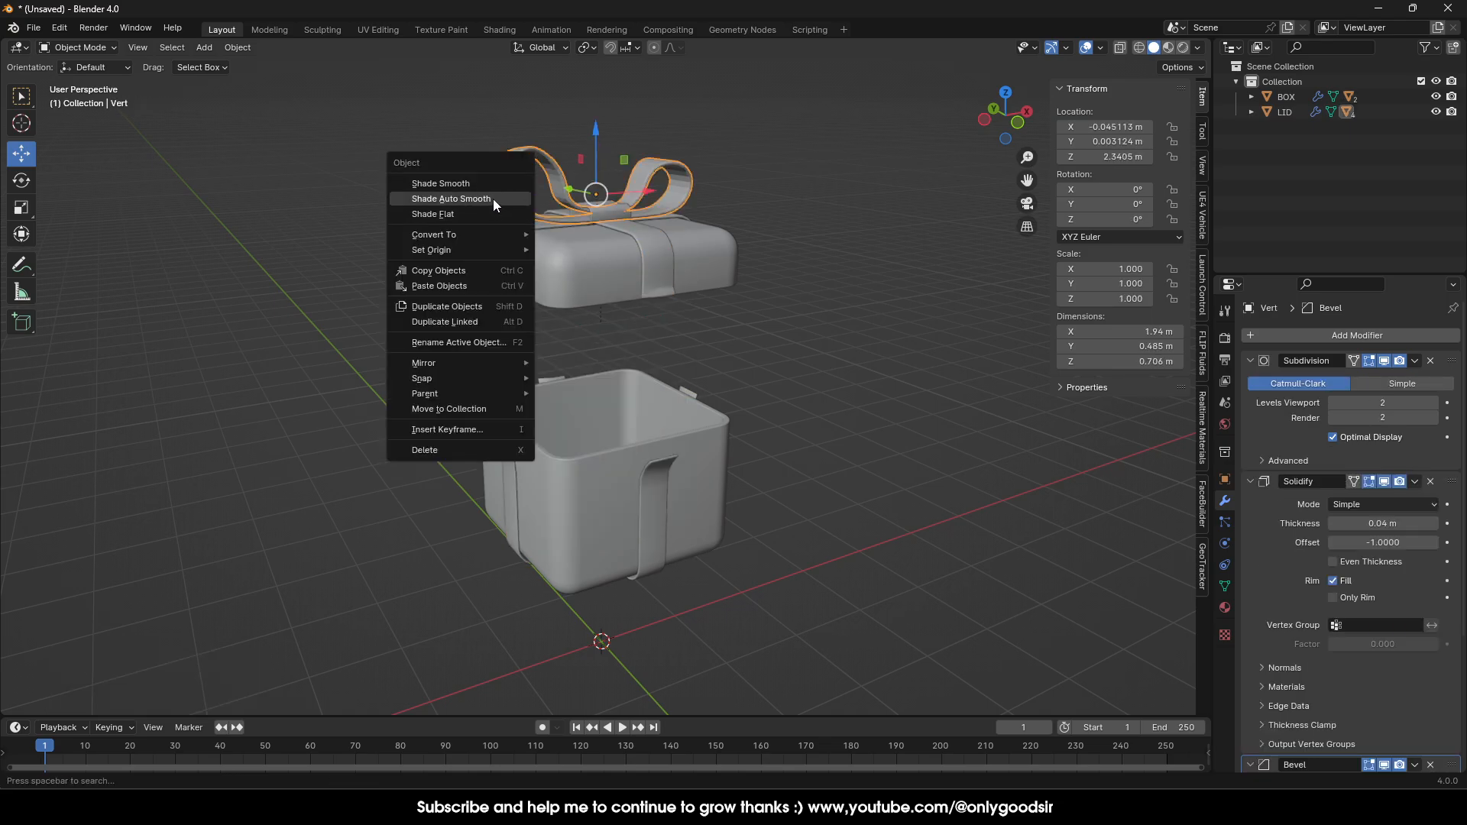
{"action": "left_click", "coordinate": [492, 198]}
{"action": "left_click", "coordinate": [501, 242]}
{"action": "right_click", "coordinate": [501, 241]}
{"action": "left_click", "coordinate": [486, 246]}
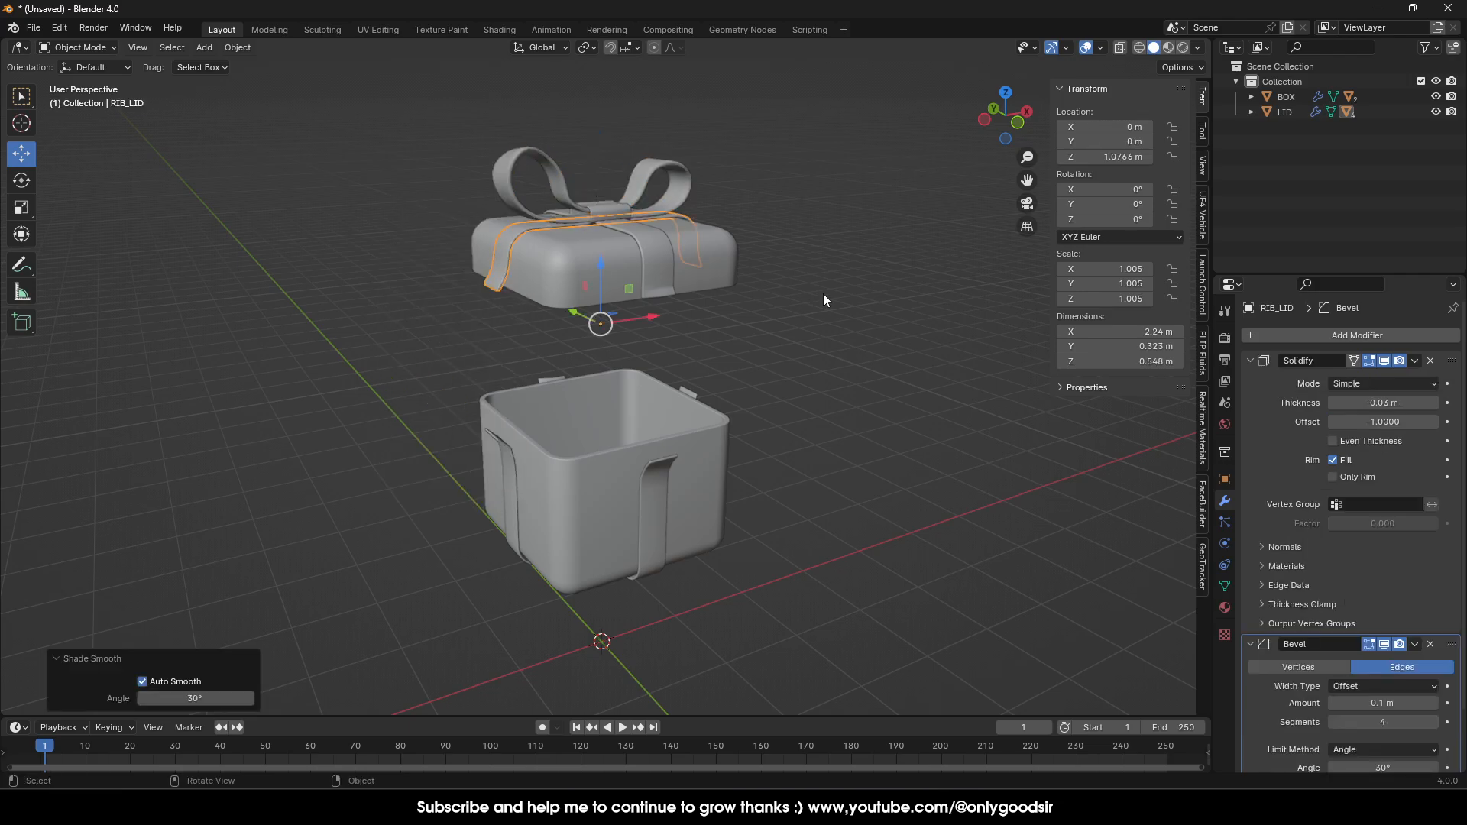
{"action": "left_click", "coordinate": [822, 293]}
Switch to the Pinterest reference image to examine the gold bars around the gift box, and return to Blender.
{"action": "middle_click_drag", "start_coordinate": [822, 293], "coordinate": [674, 462]}
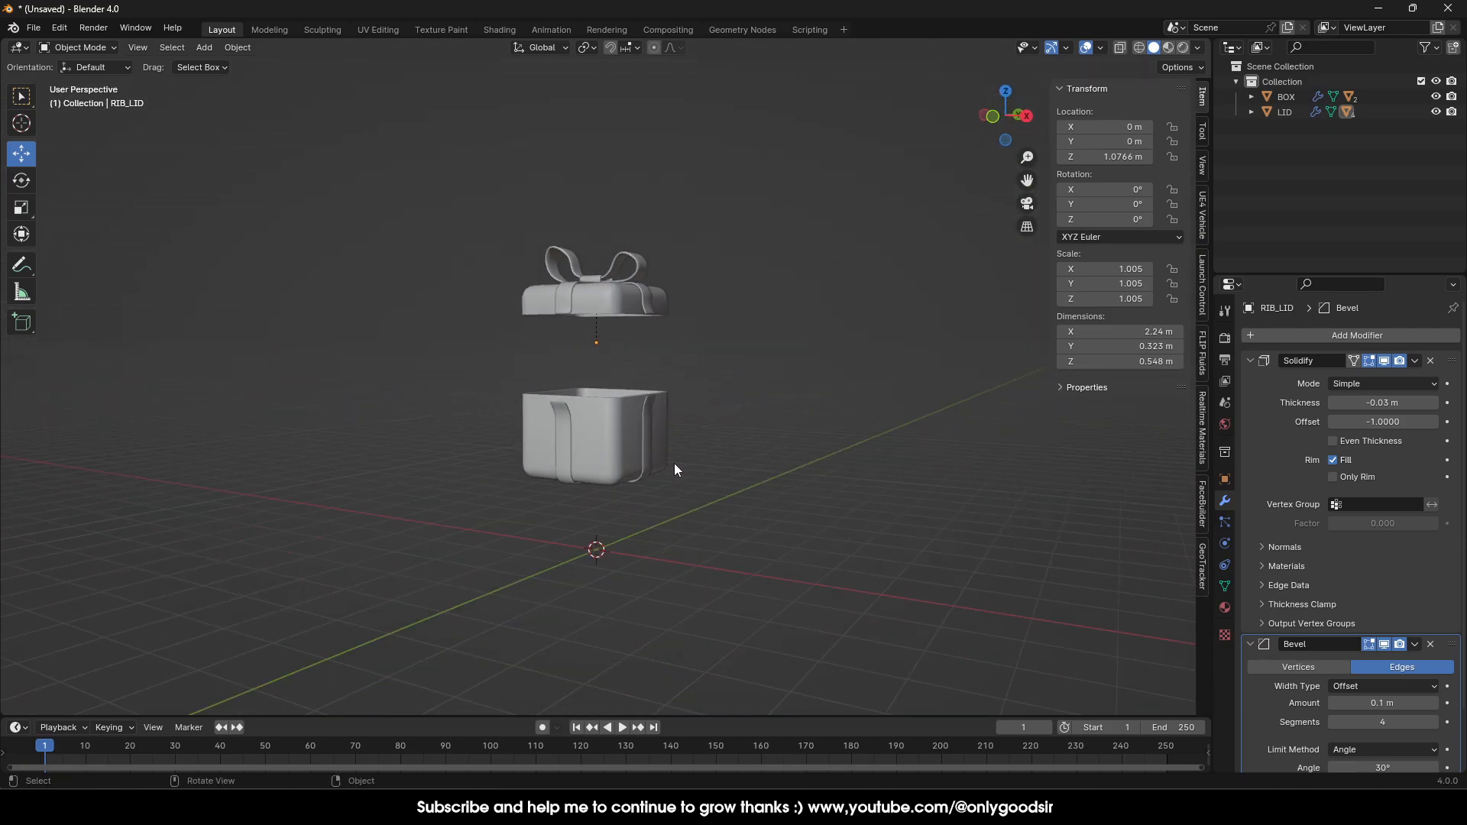
{"action": "left_click", "coordinate": [581, 807]}
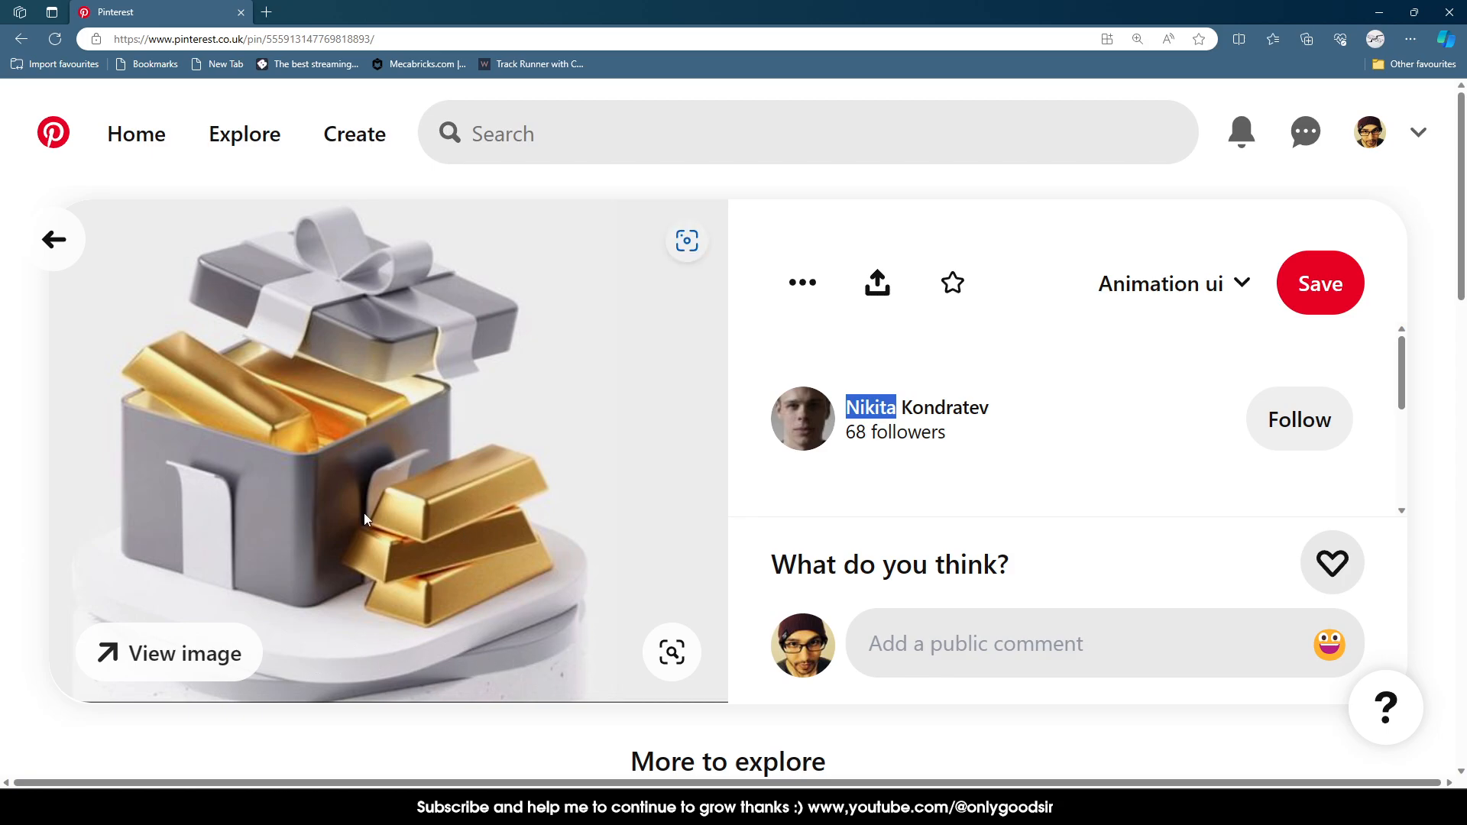
{"action": "left_click", "coordinate": [1379, 12]}
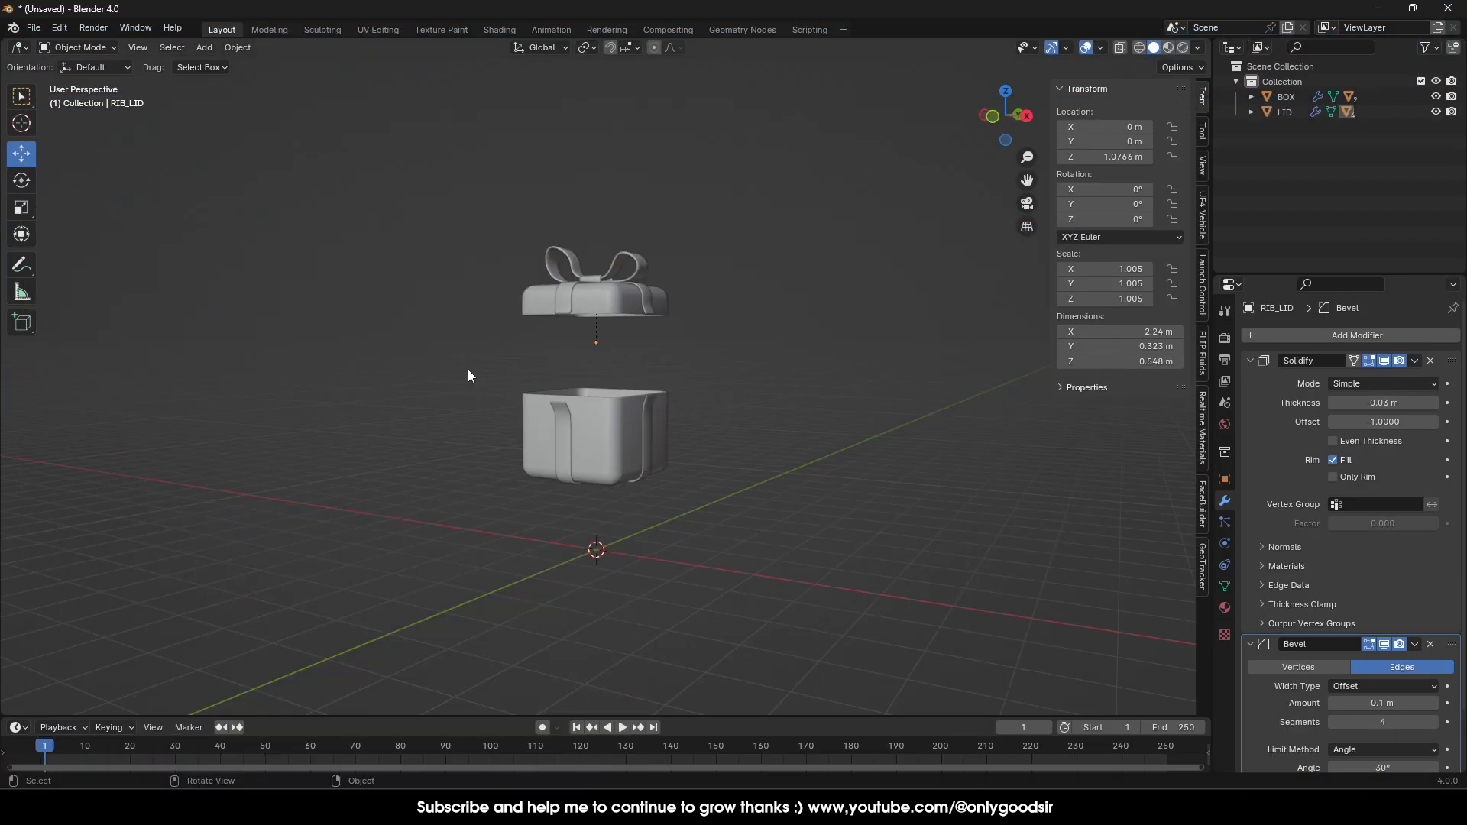
Add a cube beside the box at about X 3.16 m and Z 1.33 m, and rename it GOLD_BAR.
{"action": "left_click", "coordinate": [204, 48]}
{"action": "mouse_move", "coordinate": [229, 65]}
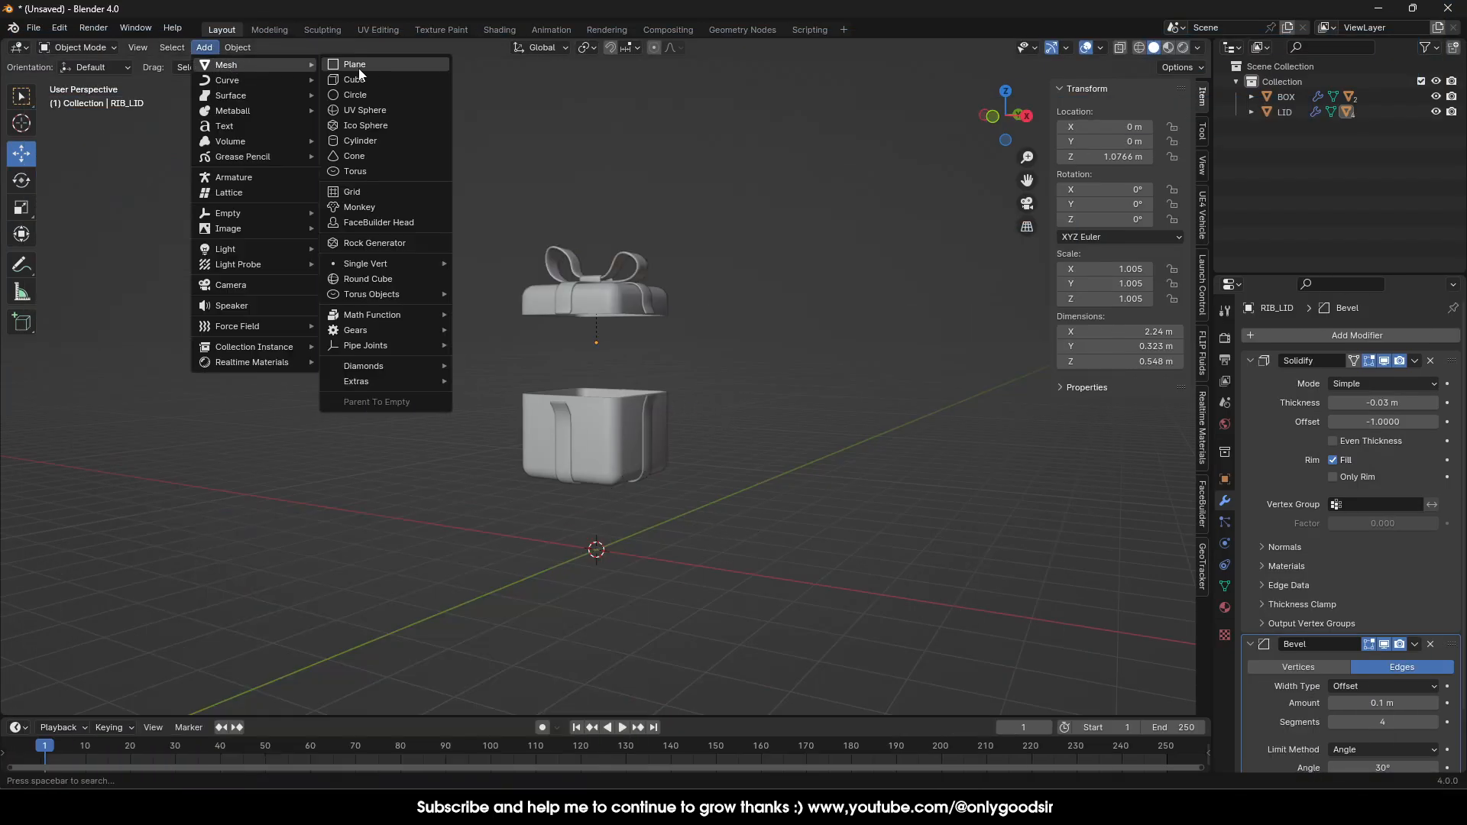
{"action": "left_click", "coordinate": [356, 79]}
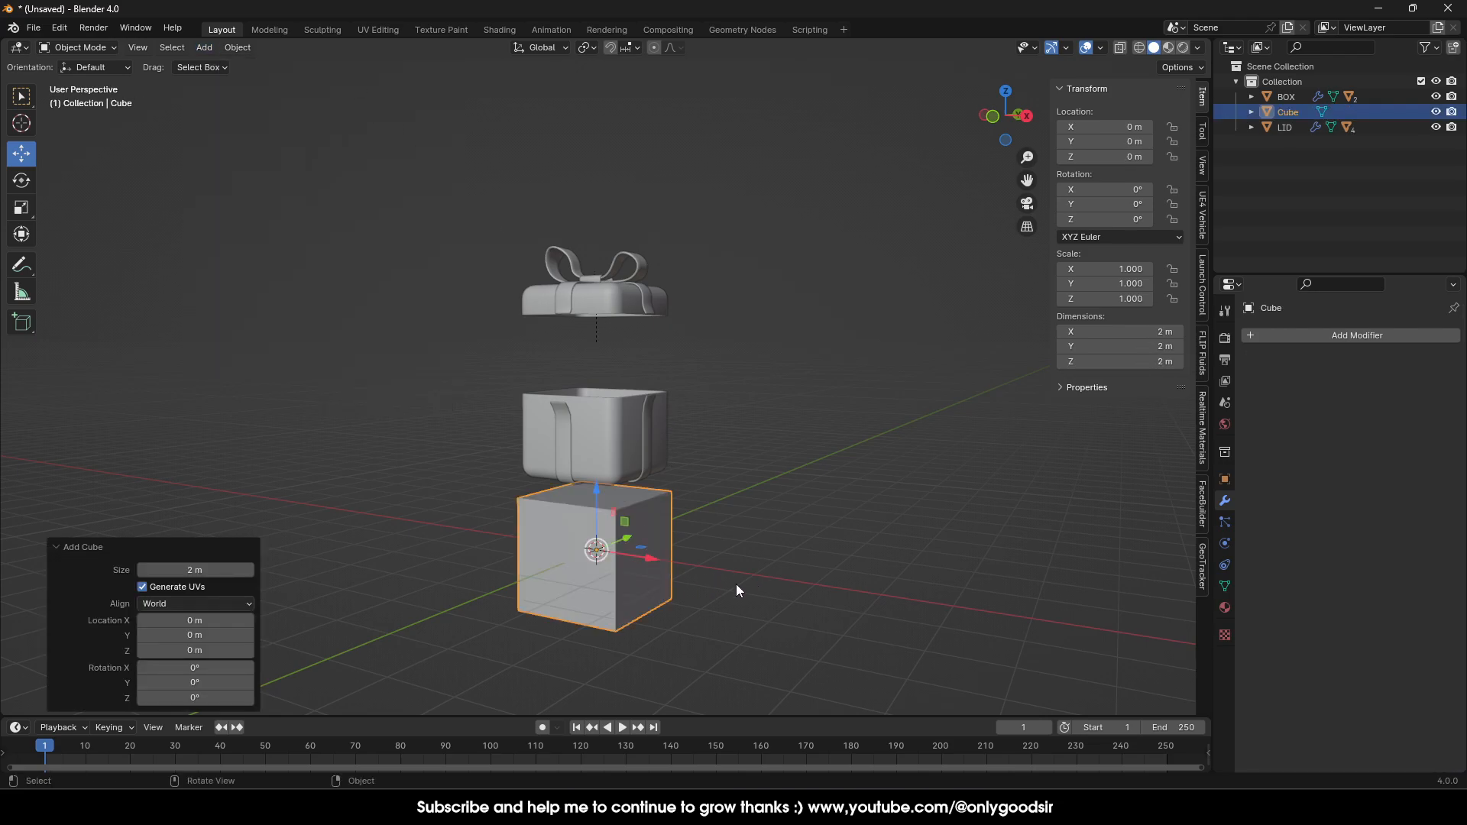
{"action": "left_click_drag", "start_coordinate": [658, 556], "coordinate": [825, 586]}
{"action": "left_click_drag", "start_coordinate": [764, 520], "coordinate": [765, 430]}
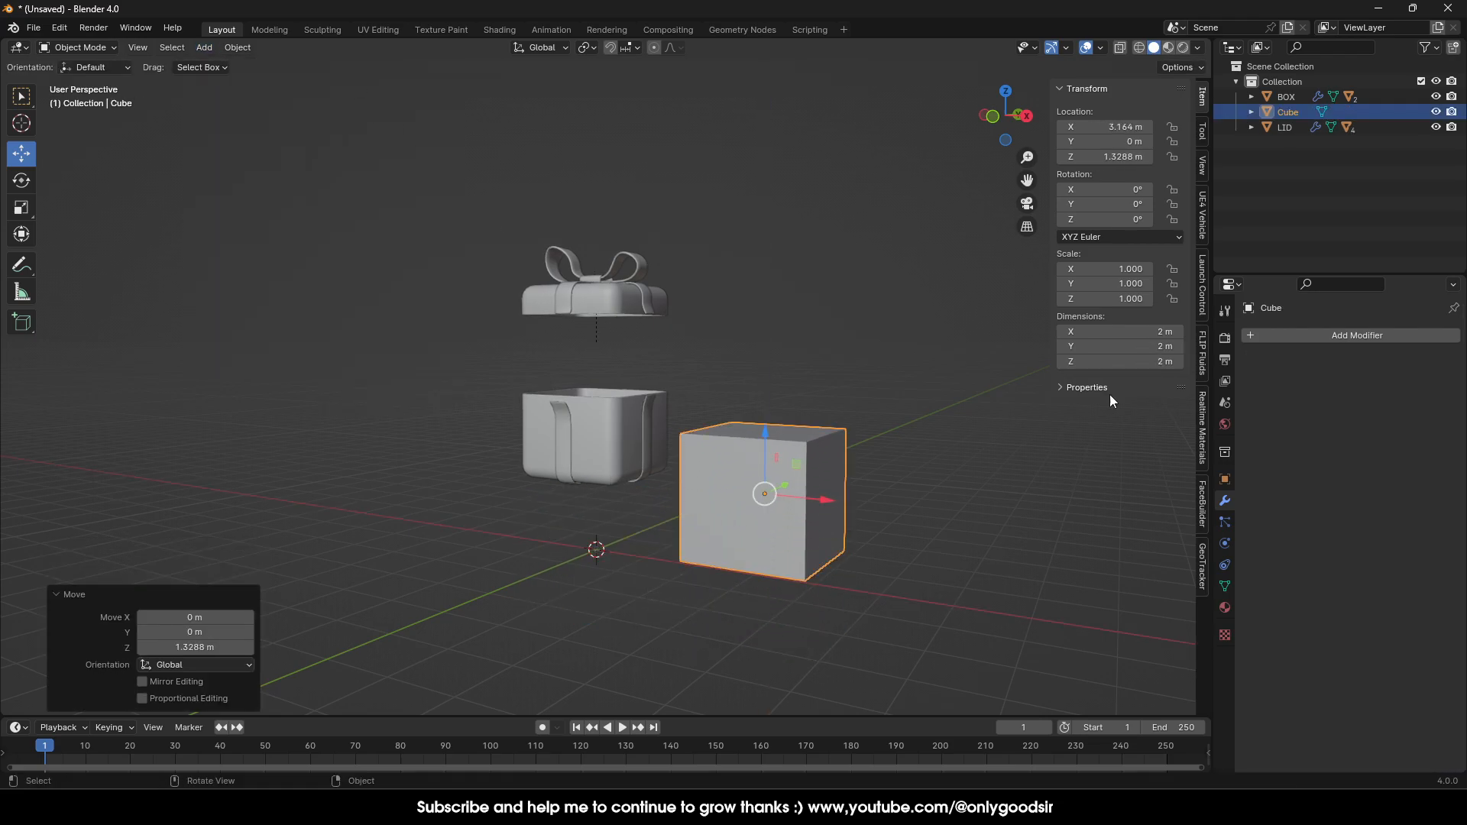
{"action": "double_click", "coordinate": [1296, 113]}
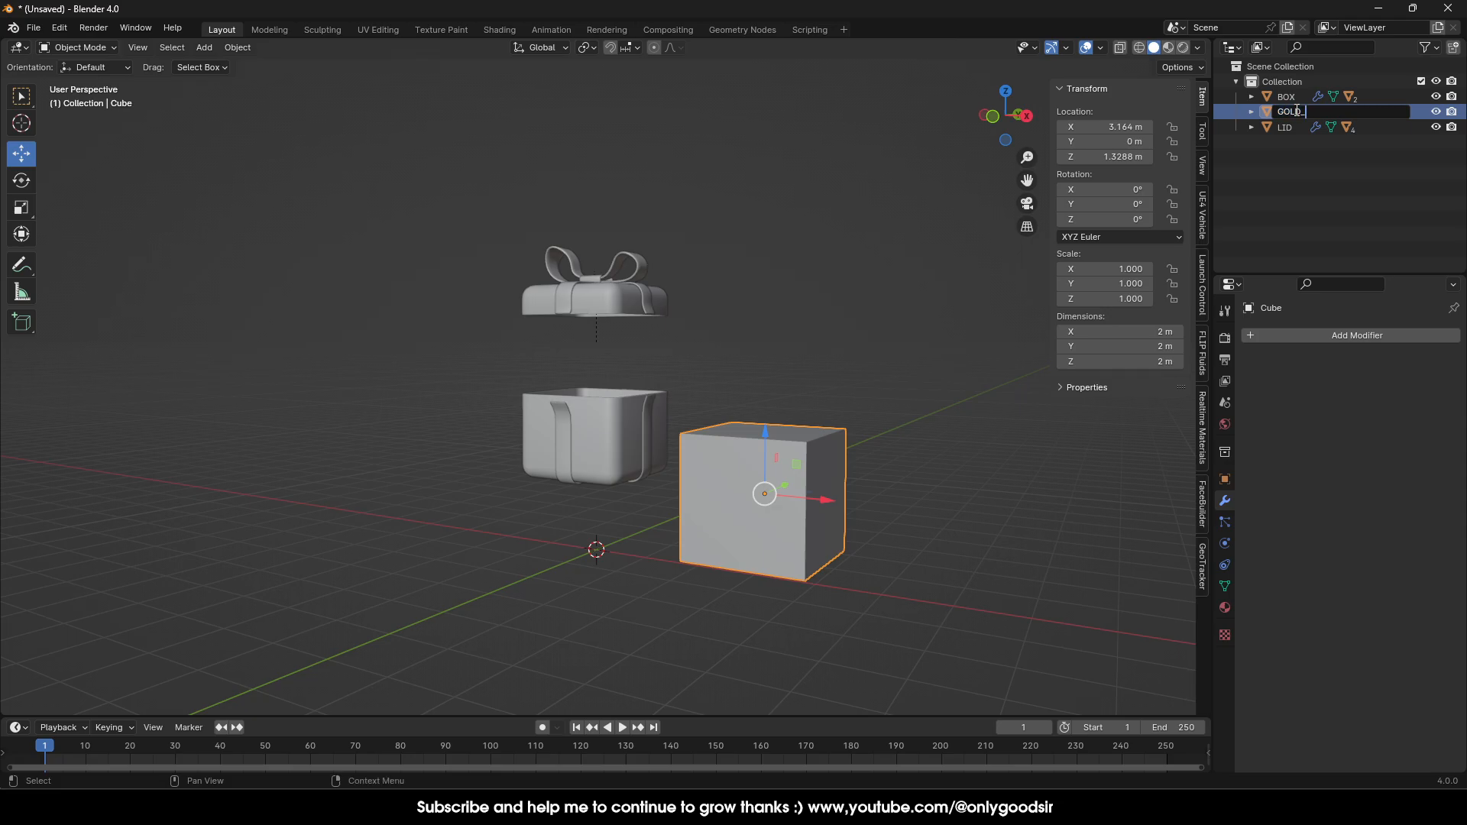
{"action": "key", "text": "Return"}
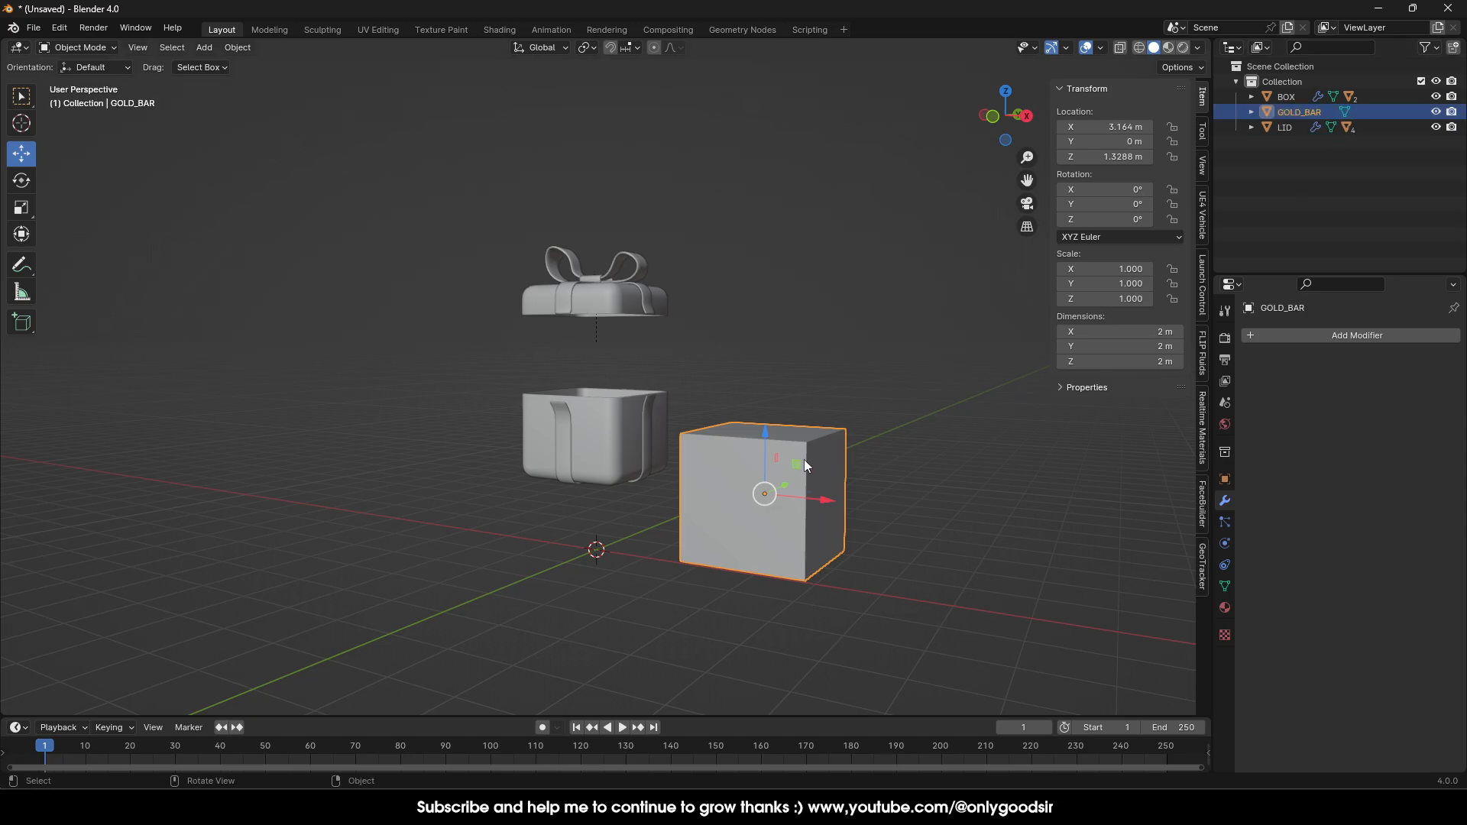
{"action": "middle_click_drag", "start_coordinate": [804, 460], "coordinate": [736, 508]}
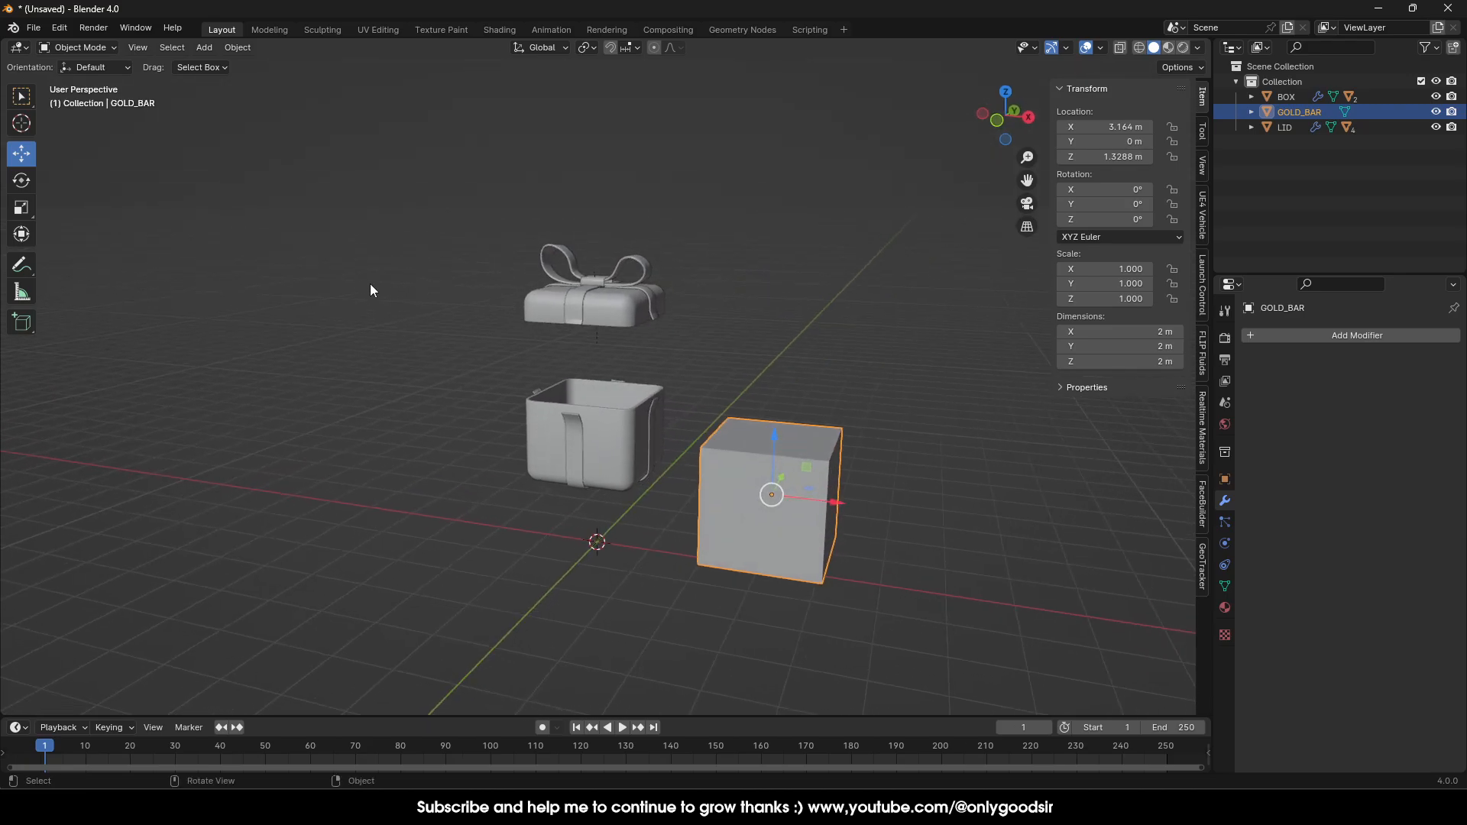
{"action": "left_click", "coordinate": [76, 47]}
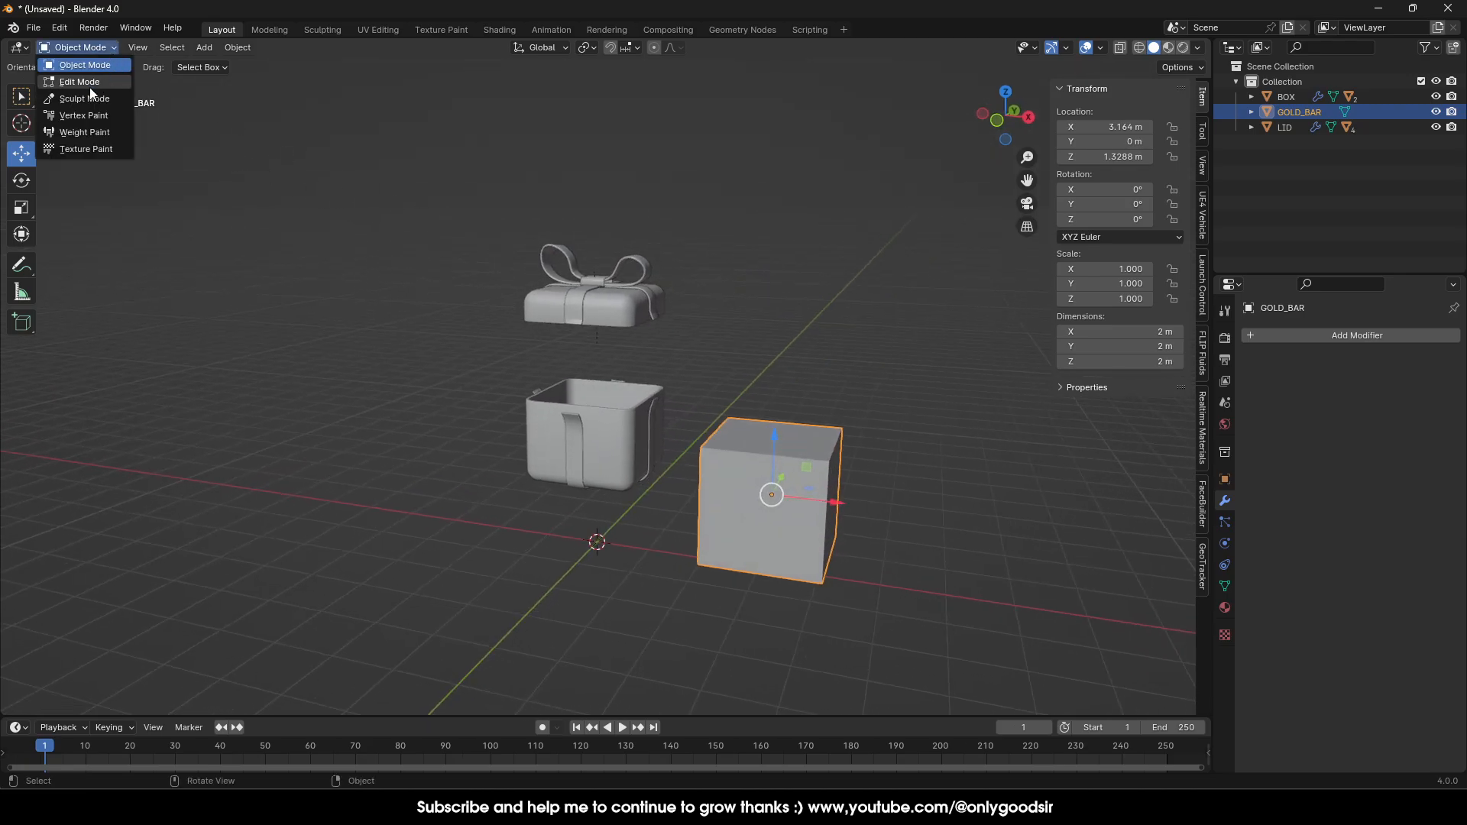
{"action": "left_click", "coordinate": [84, 81]}
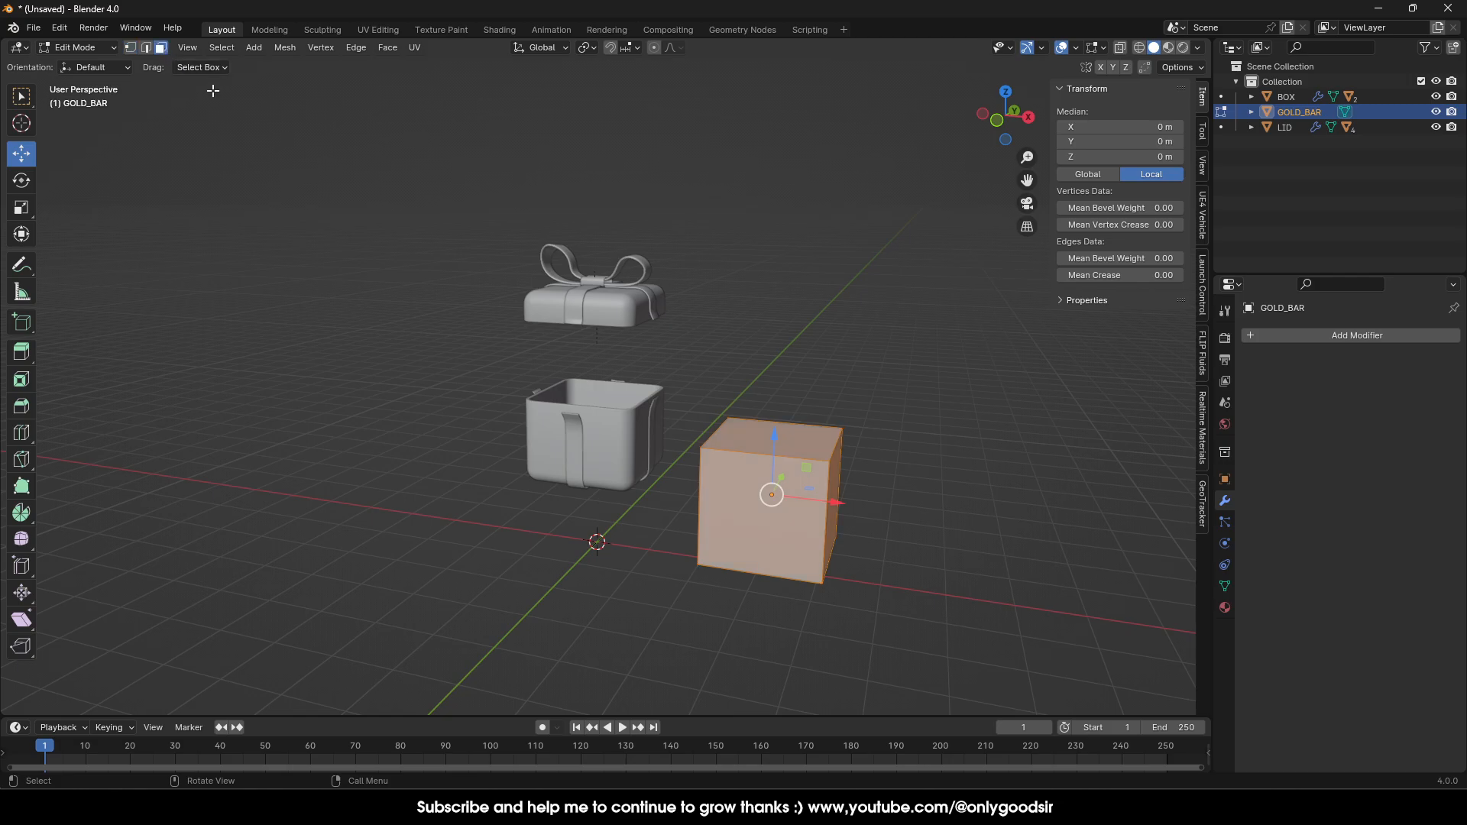
{"action": "middle_click_drag", "start_coordinate": [816, 458], "coordinate": [790, 509]}
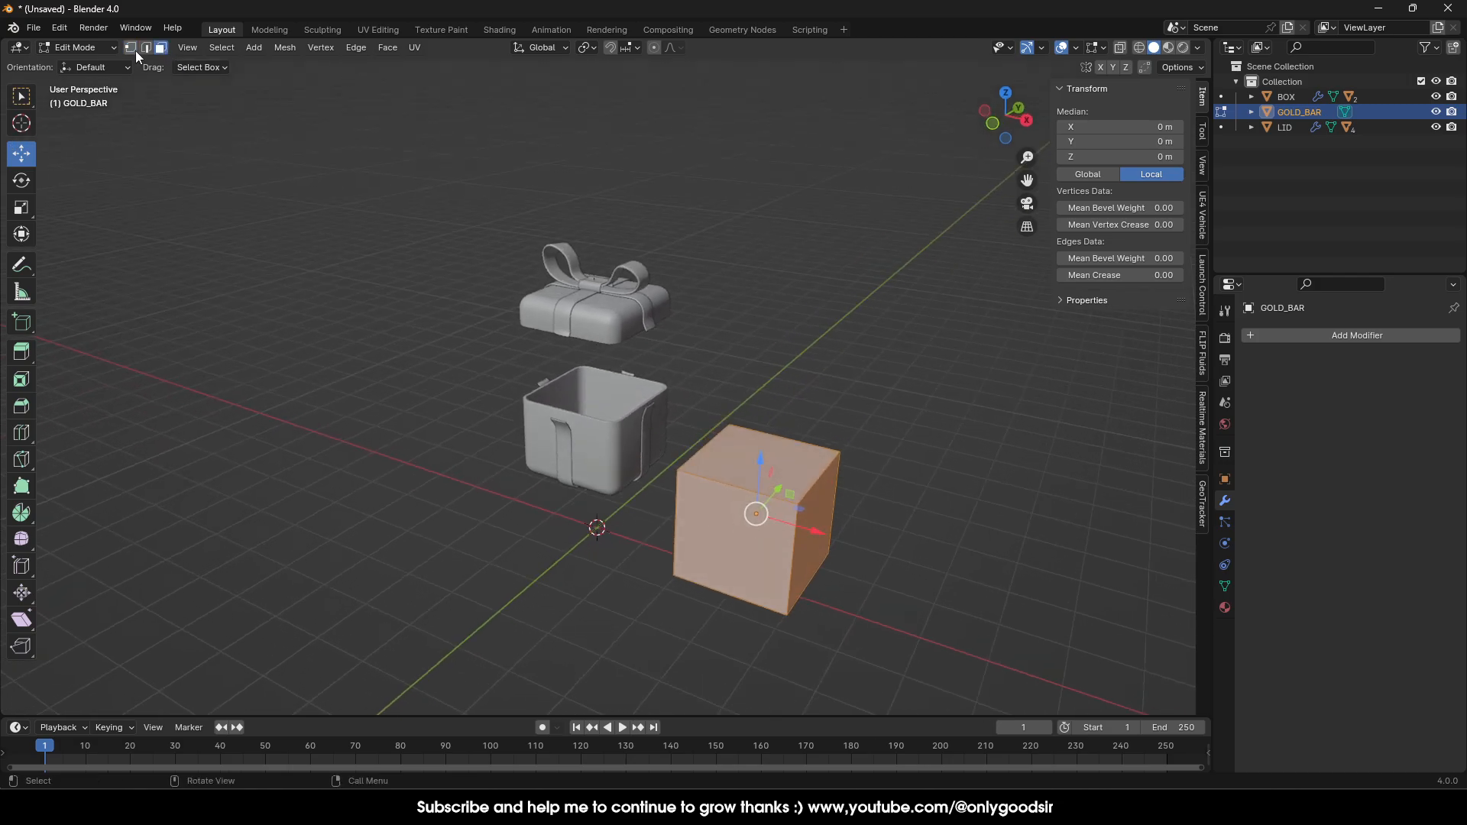
{"action": "left_click", "coordinate": [92, 49]}
{"action": "left_click", "coordinate": [84, 65]}
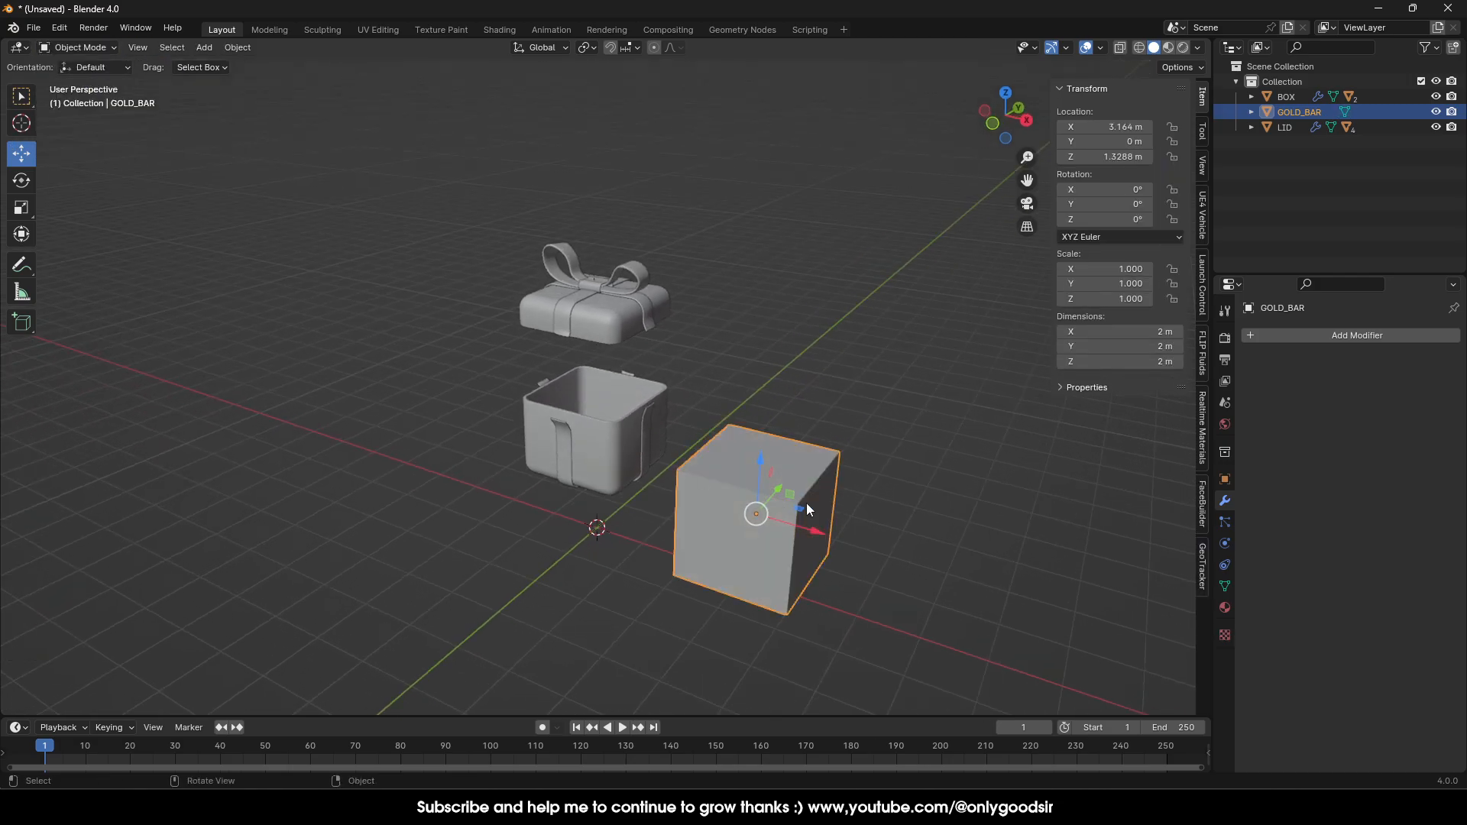
Scale the GOLD_BAR cube to about 0.388 in Y and 0.35 in Z to form an elongated block.
{"action": "left_click", "coordinate": [1006, 93]}
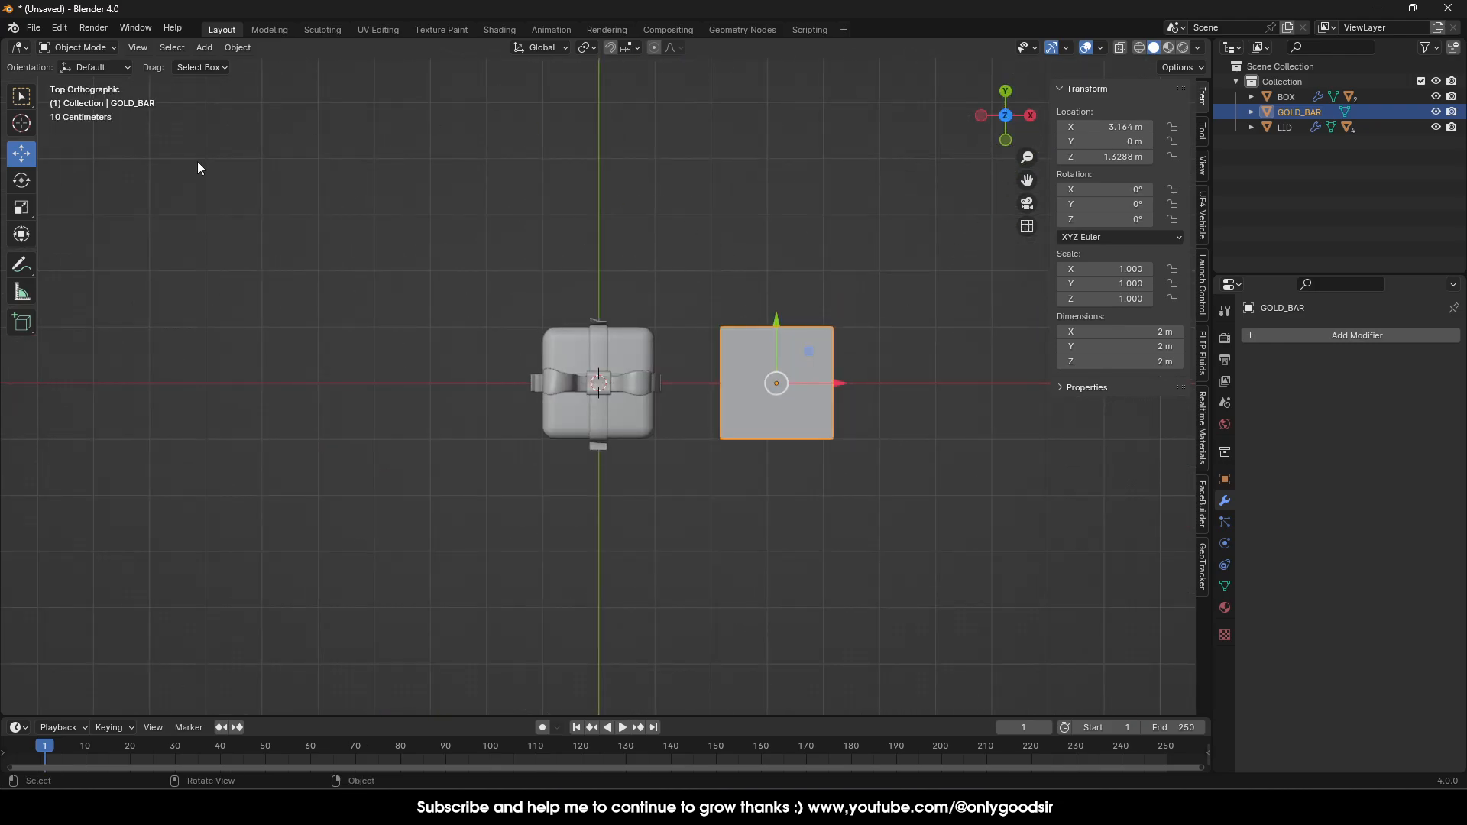
{"action": "left_click", "coordinate": [22, 208]}
{"action": "left_click_drag", "start_coordinate": [777, 321], "coordinate": [780, 357]}
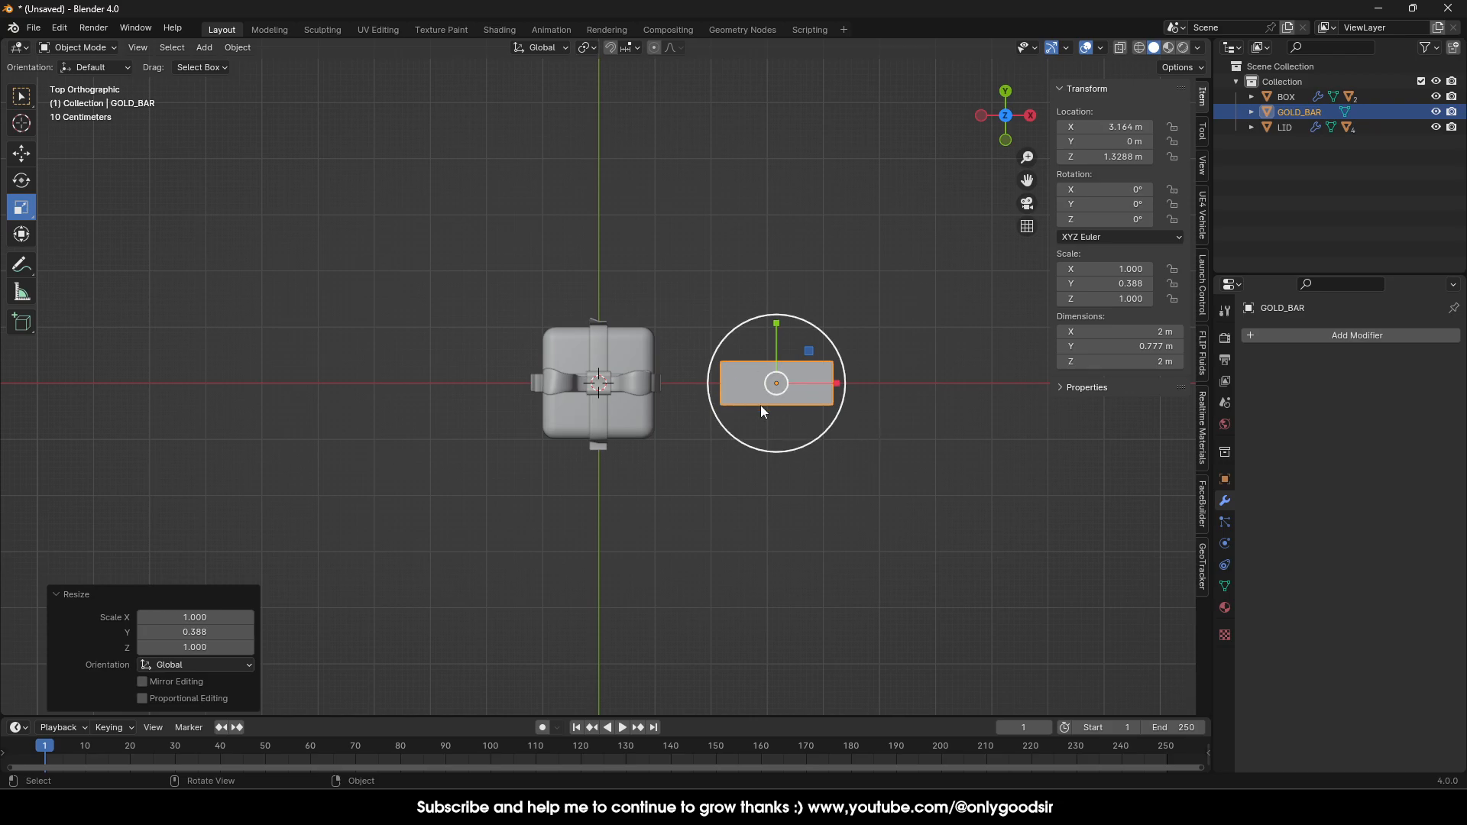
{"action": "left_click", "coordinate": [1005, 142]}
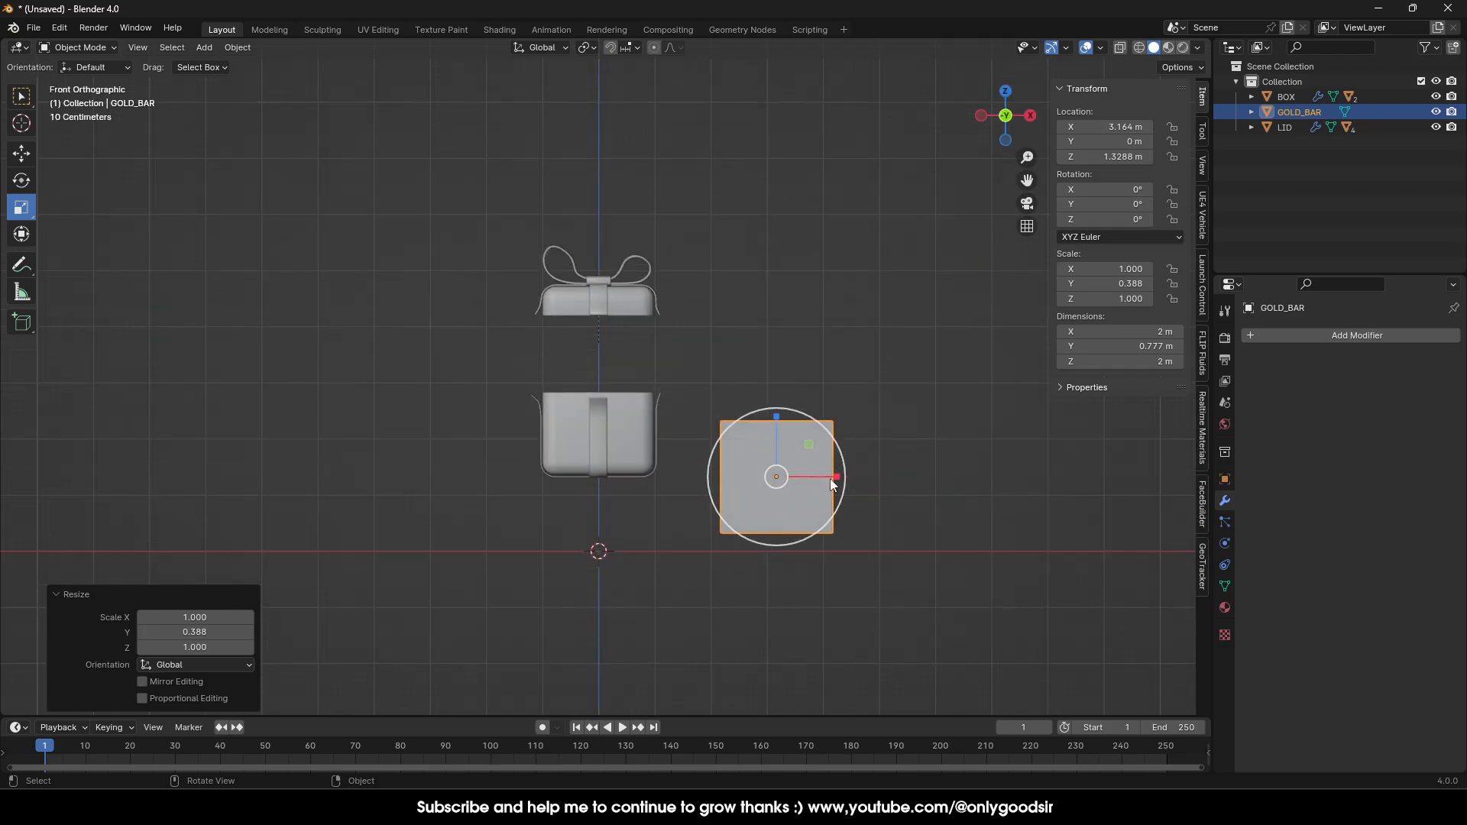
{"action": "left_click_drag", "start_coordinate": [776, 416], "coordinate": [778, 455]}
{"action": "middle_click_drag", "start_coordinate": [735, 439], "coordinate": [714, 259]}
{"action": "scroll", "coordinate": [882, 510], "scroll_direction": "up", "scroll_amount": 3}
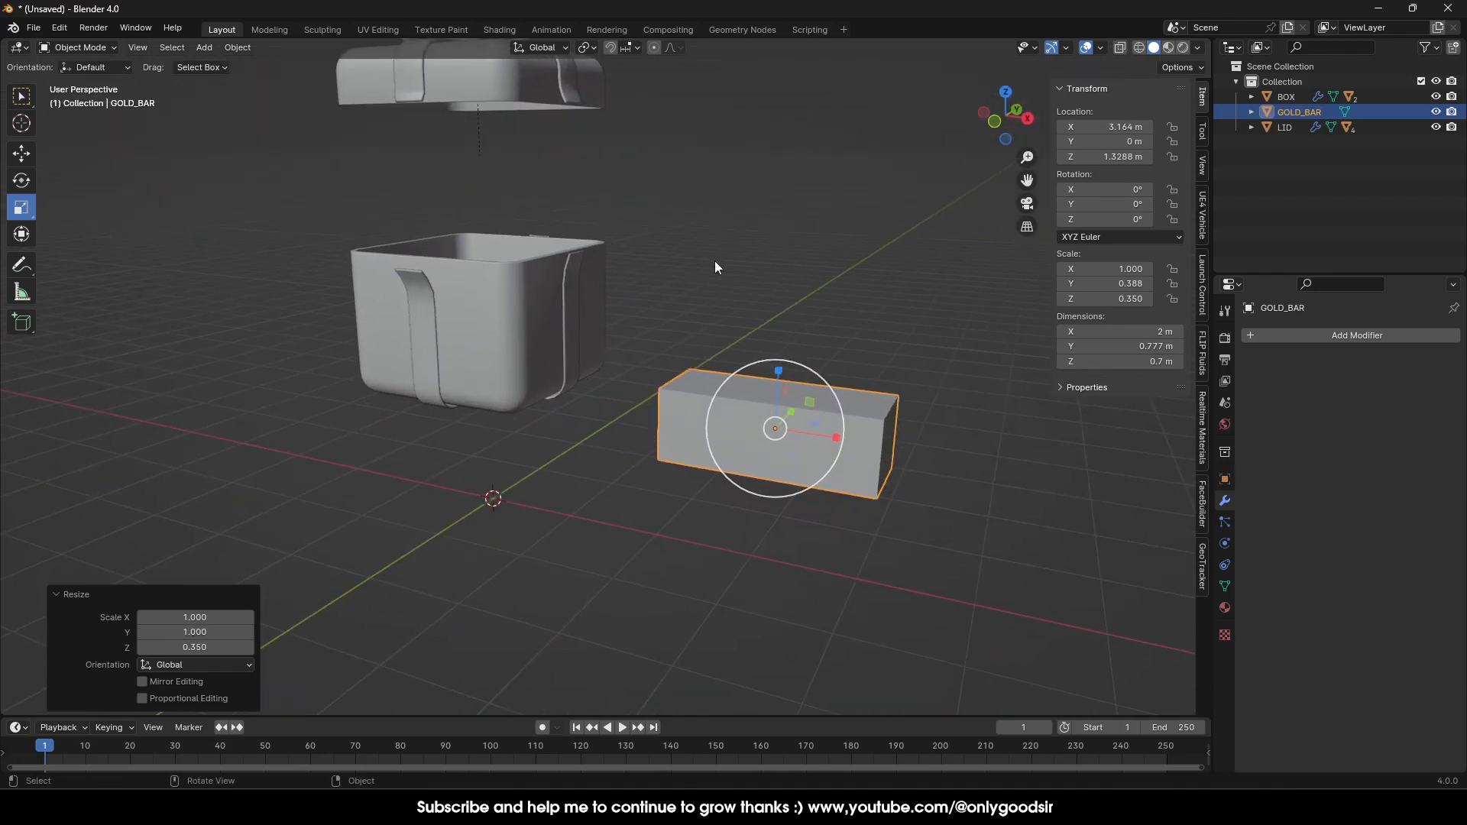
Taper the block by scaling its top face to about 0.8, and lower that face for a bar height of about 0.484 m.
{"action": "left_click", "coordinate": [96, 49]}
{"action": "left_click", "coordinate": [131, 81]}
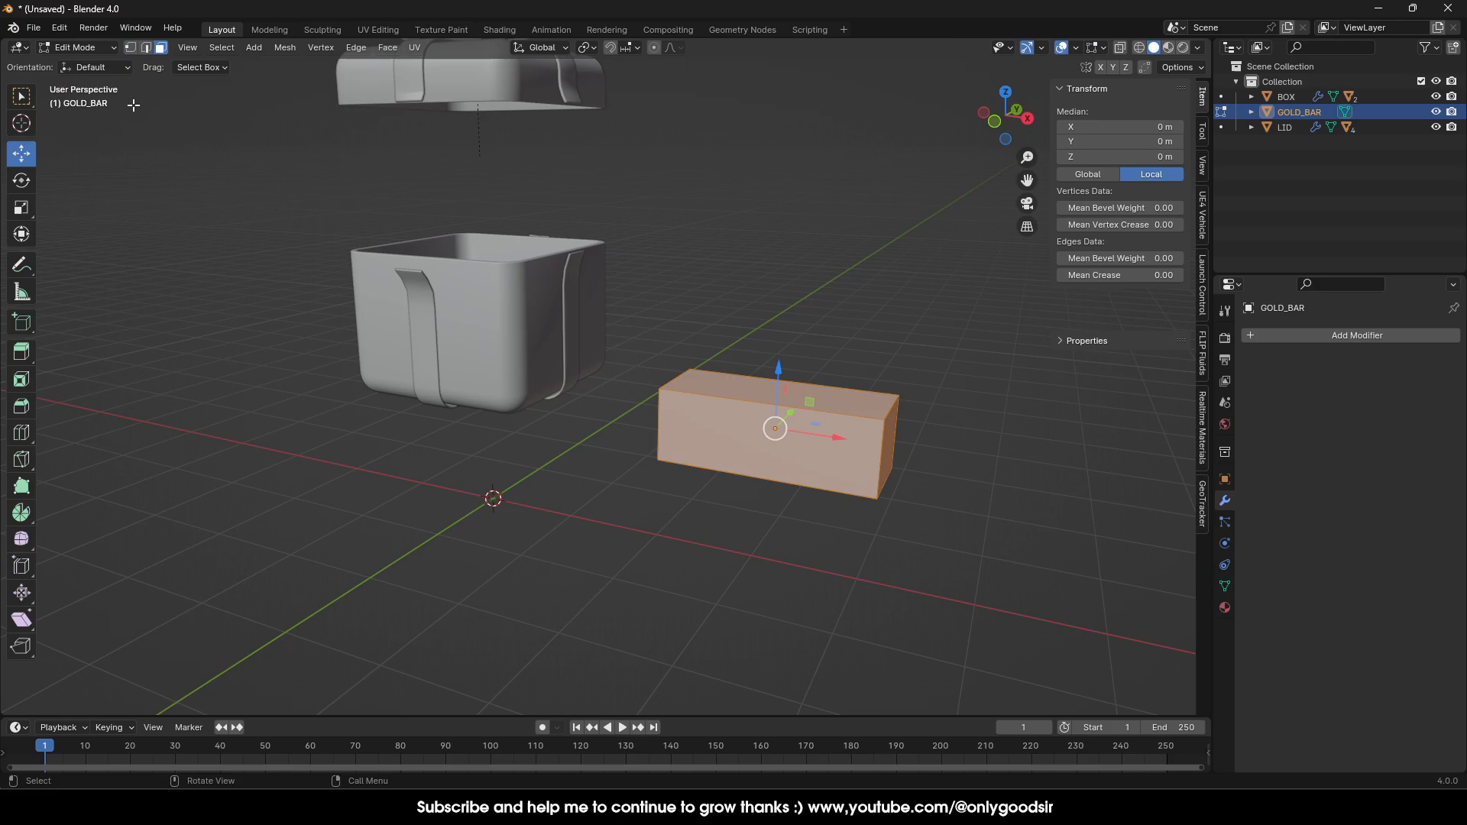
{"action": "left_click", "coordinate": [759, 396]}
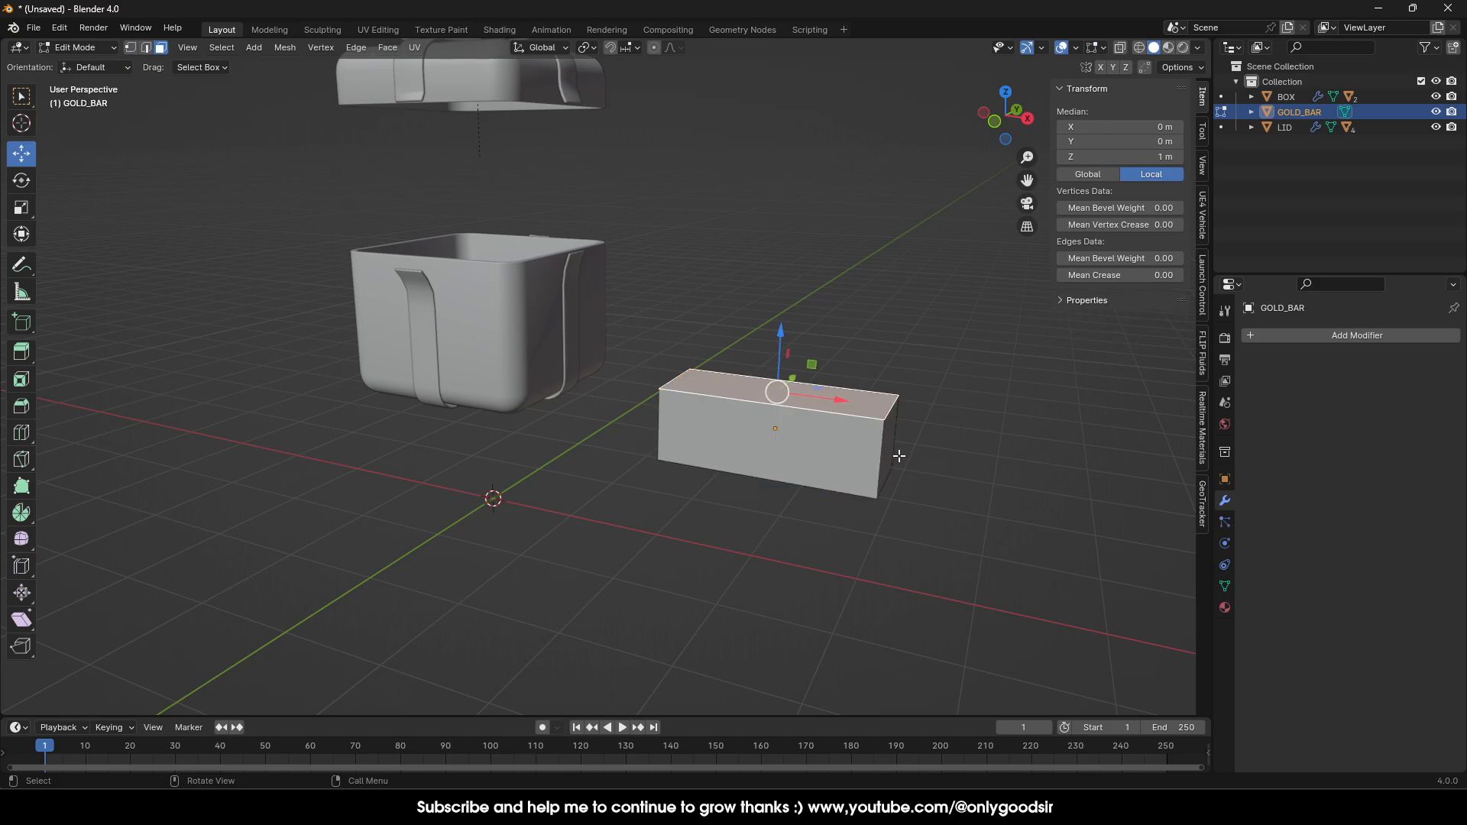
{"action": "key", "text": "s"}
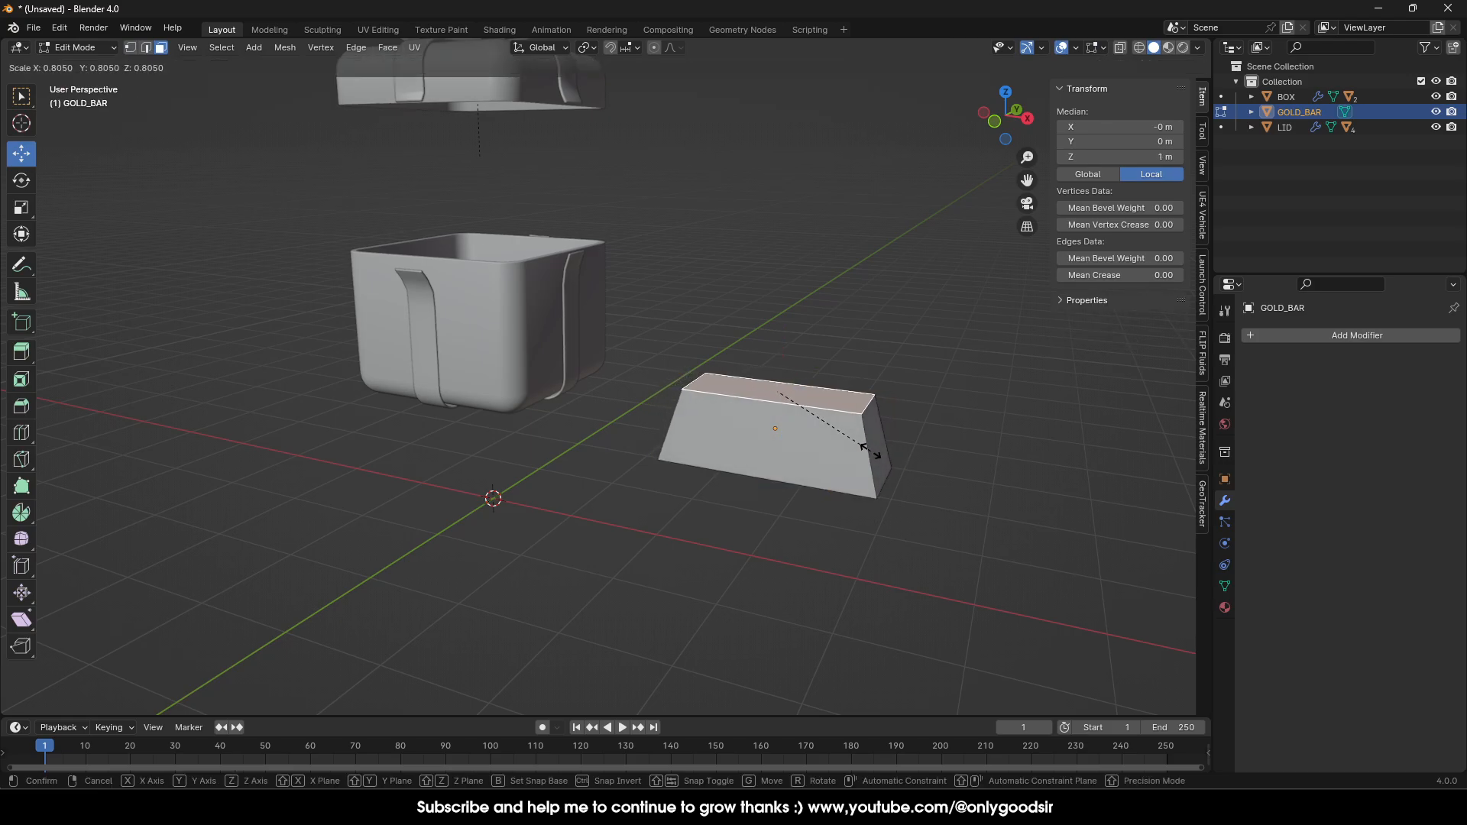
{"action": "left_click", "coordinate": [864, 447]}
{"action": "left_click_drag", "start_coordinate": [778, 333], "coordinate": [782, 360]}
{"action": "mouse_move", "coordinate": [810, 395]}
{"action": "middle_mouse_down"}
{"action": "mouse_move", "coordinate": [877, 373]}
{"action": "mouse_move", "coordinate": [820, 382]}
{"action": "middle_mouse_up"}
{"action": "key", "text": "Tab"}
{"action": "scroll", "coordinate": [874, 447], "scroll_direction": "up", "scroll_amount": 2}
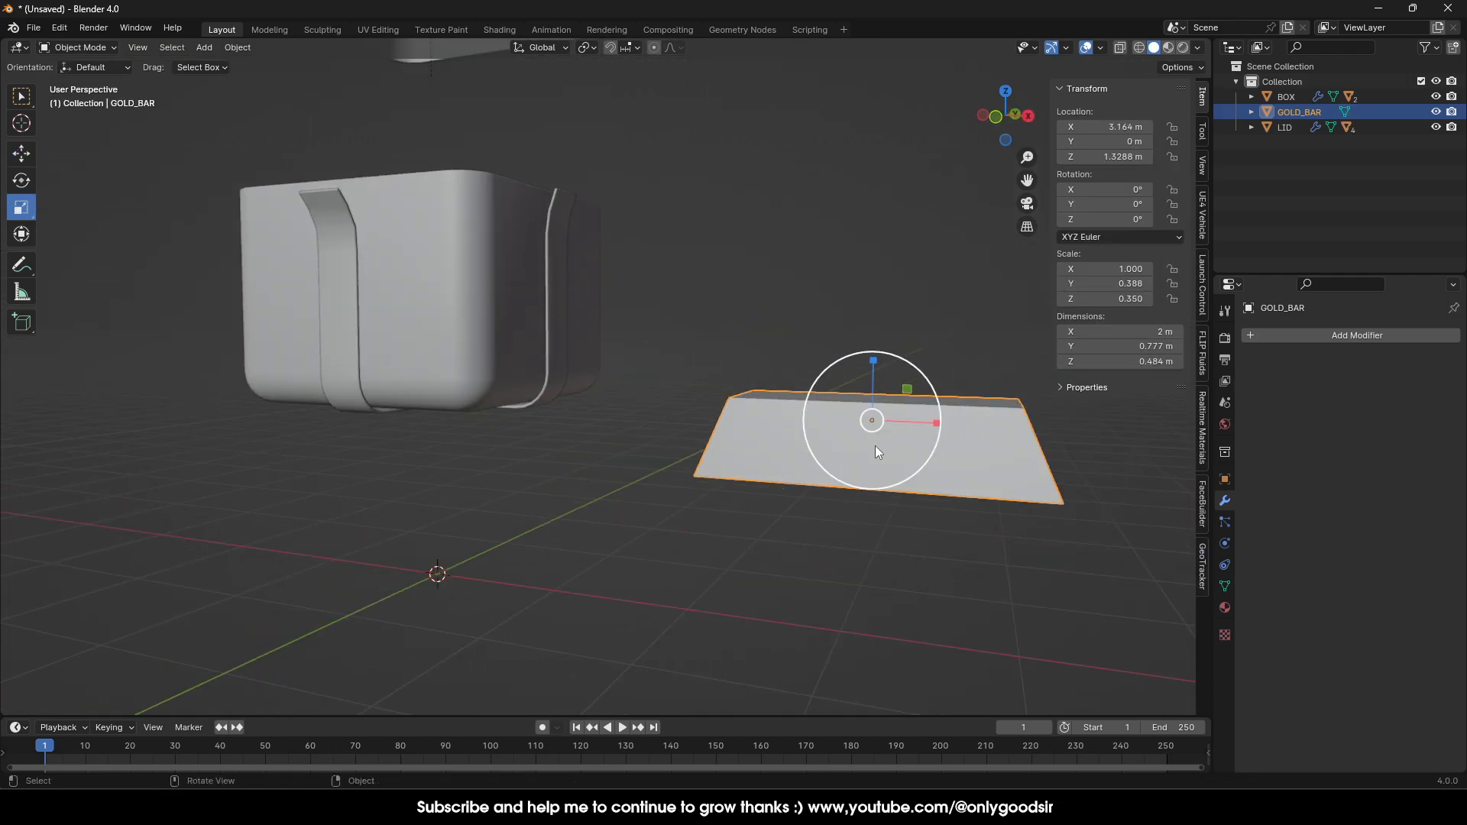
Apply the gold bar's scale and add a Bevel modifier to it.
{"action": "middle_click_drag", "start_coordinate": [874, 446], "coordinate": [790, 428]}
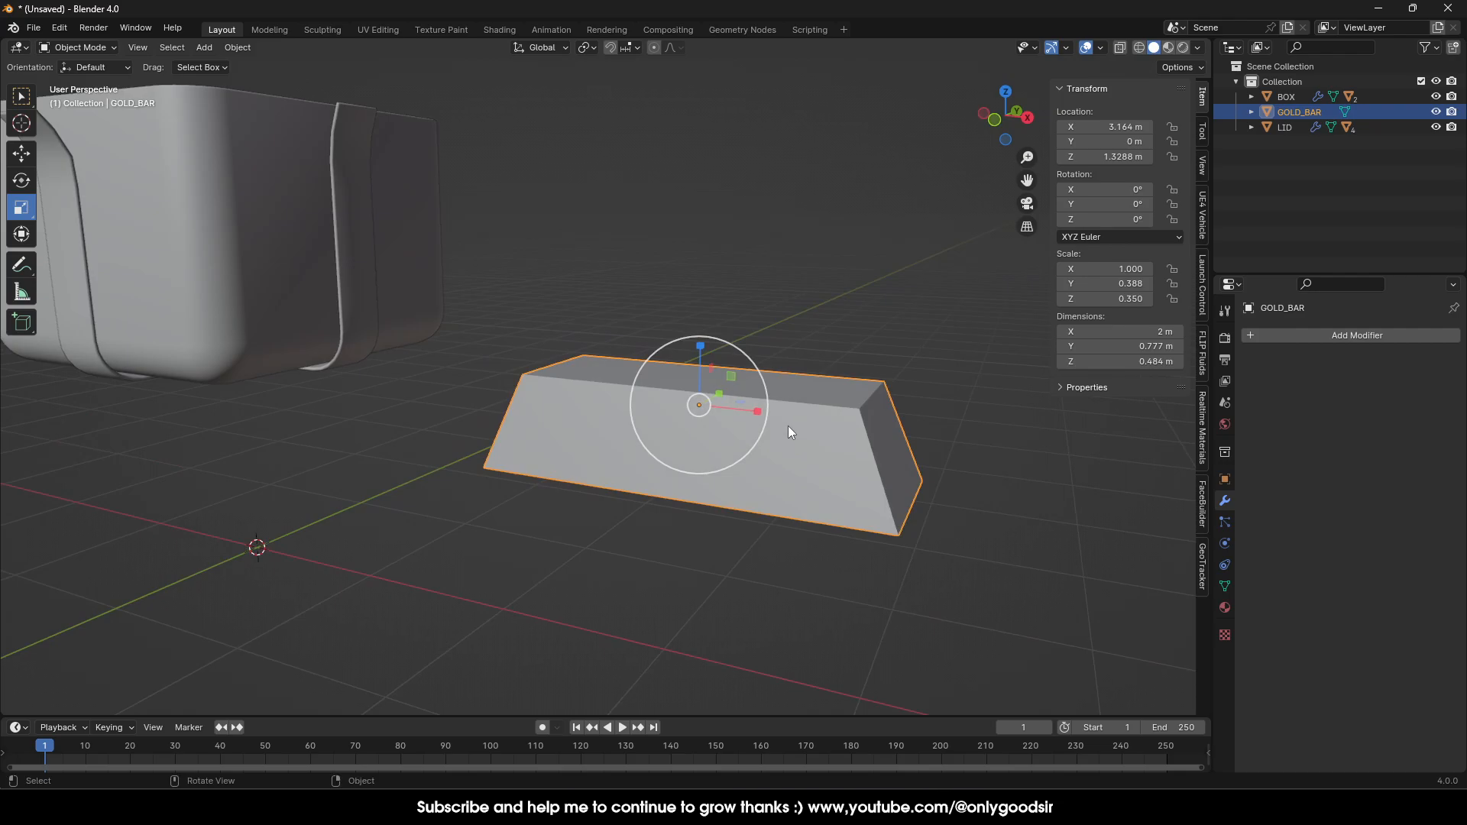
{"action": "key", "text": "ctrl+a"}
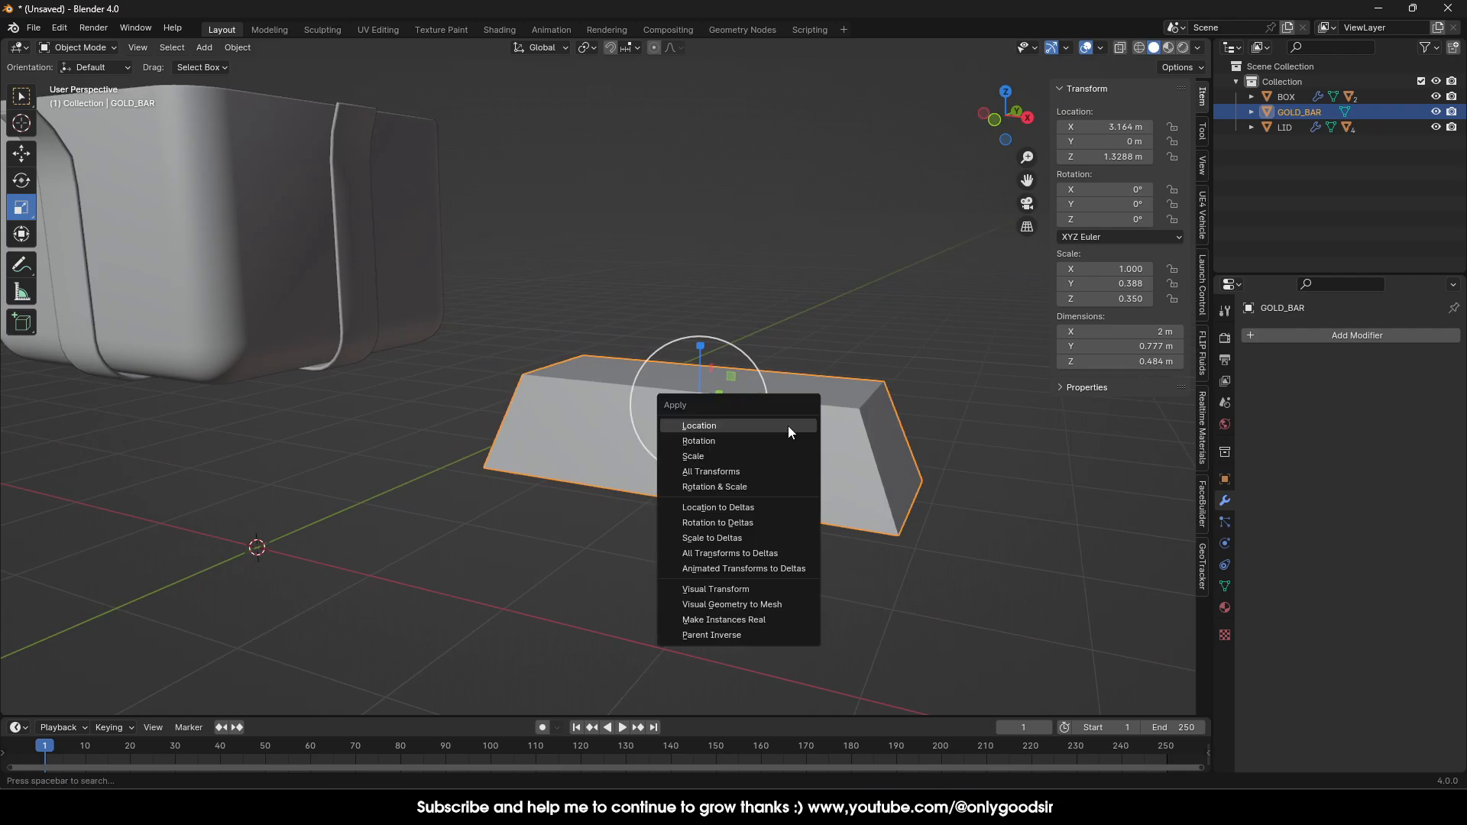
{"action": "left_click", "coordinate": [705, 456]}
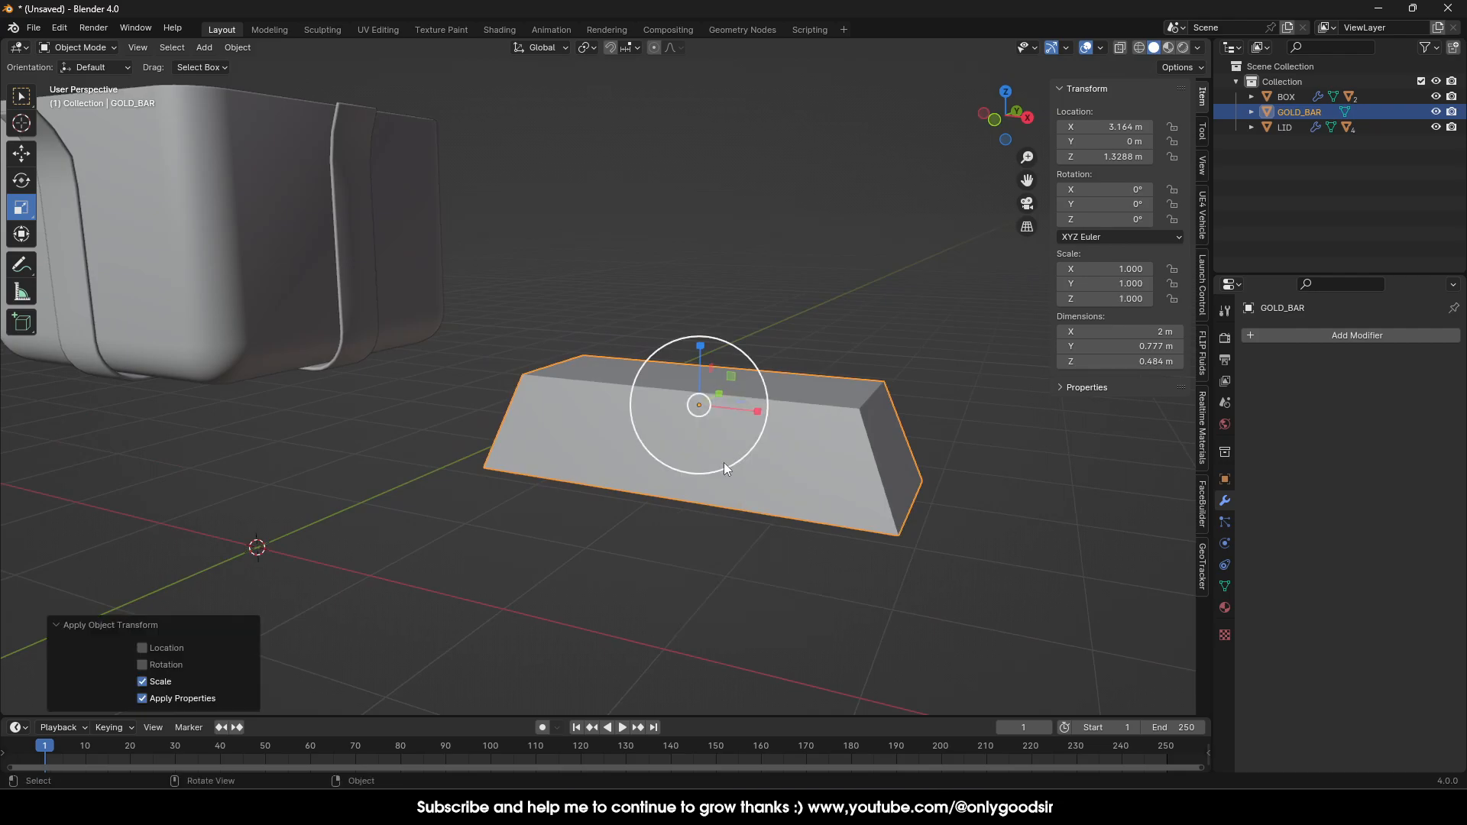
{"action": "left_click", "coordinate": [1307, 336]}
{"action": "mouse_move", "coordinate": [1278, 336]}
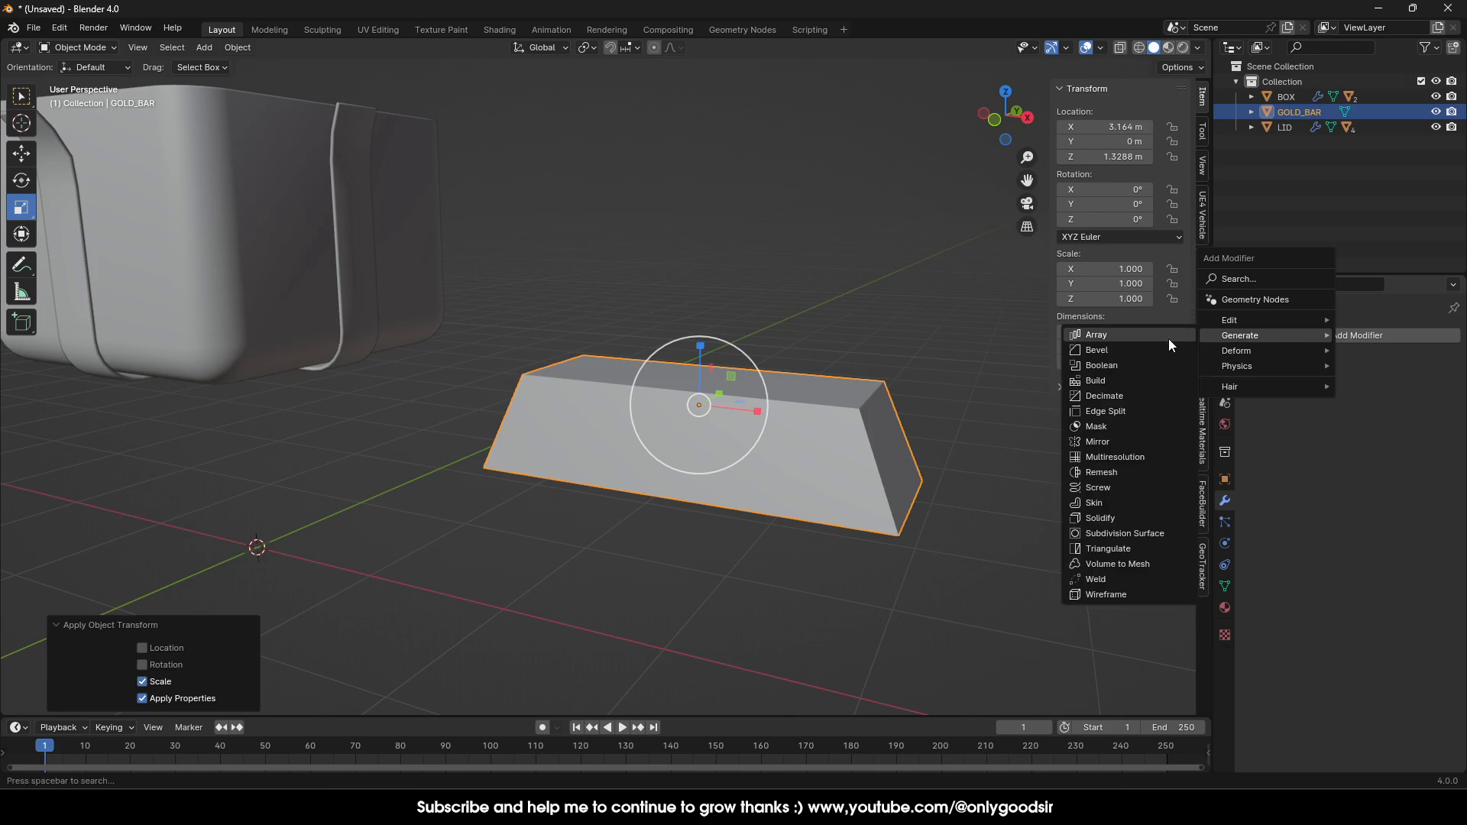
{"action": "left_click", "coordinate": [1127, 348]}
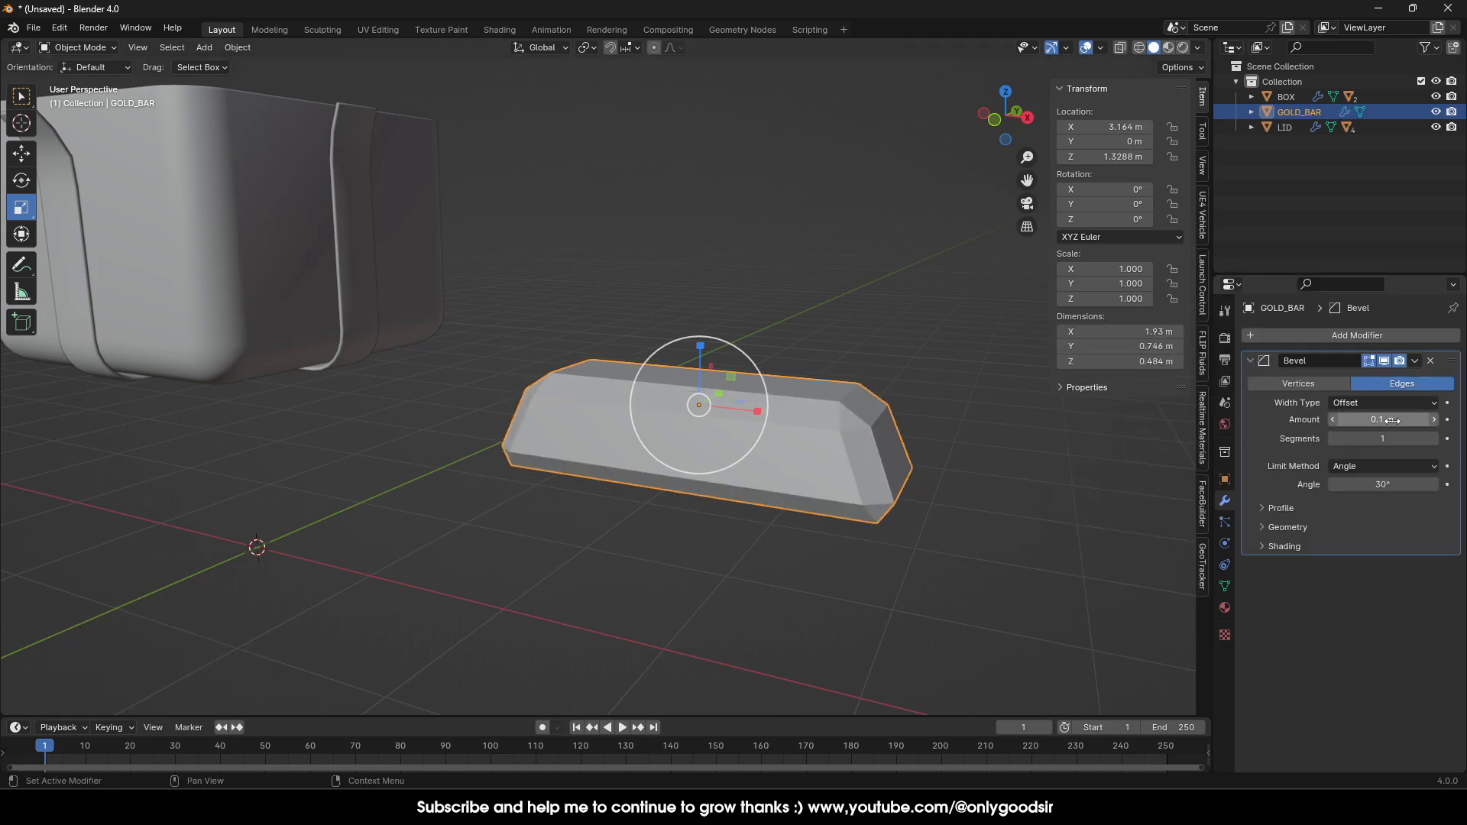
Set the gold bar's bevel amount to about 0.041 m with 4 segments, and deselect the bar.
{"action": "left_click_drag", "start_coordinate": [1372, 419], "coordinate": [1333, 419]}
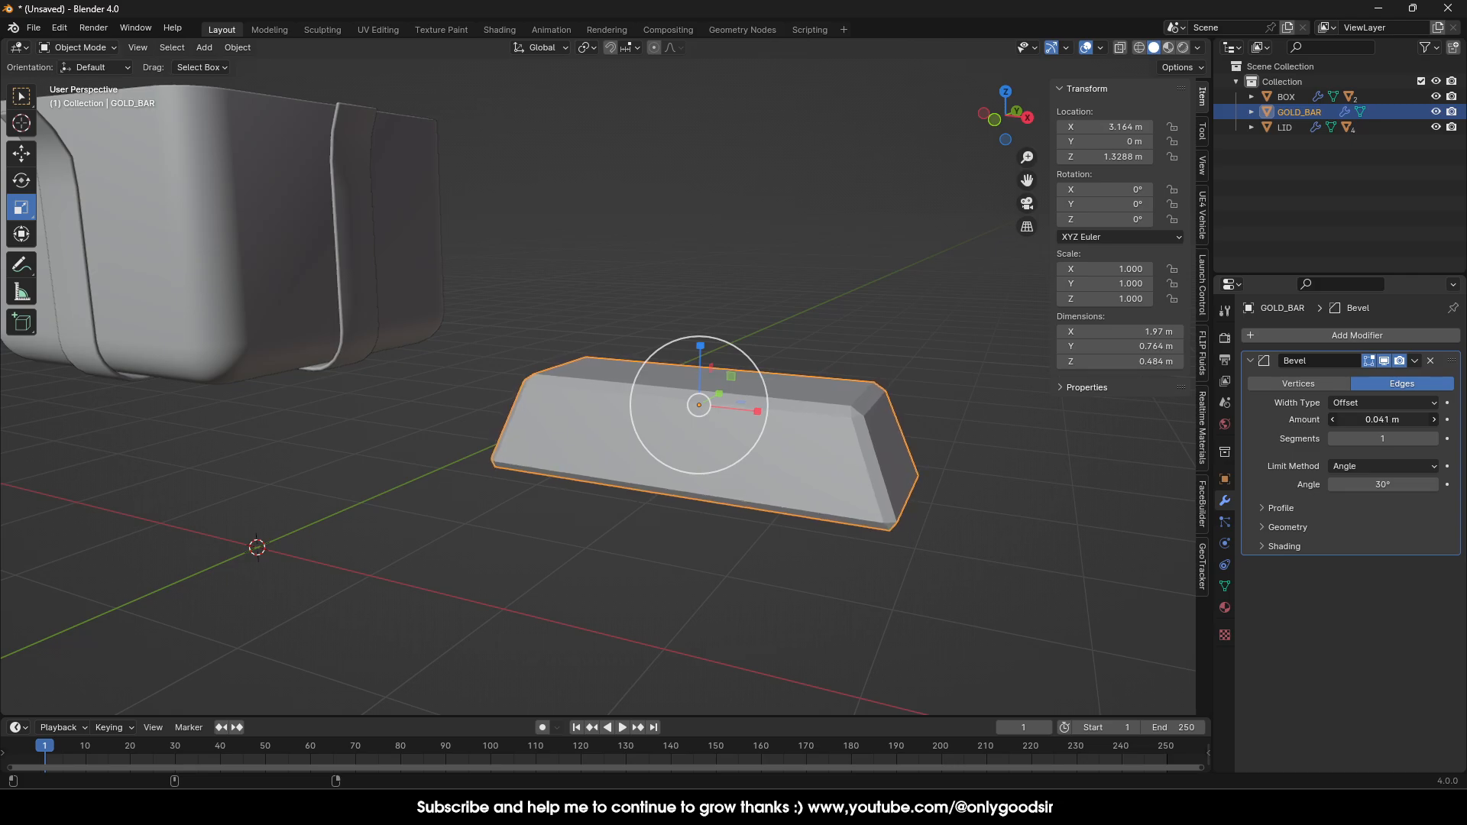
{"action": "left_click", "coordinate": [1433, 440]}
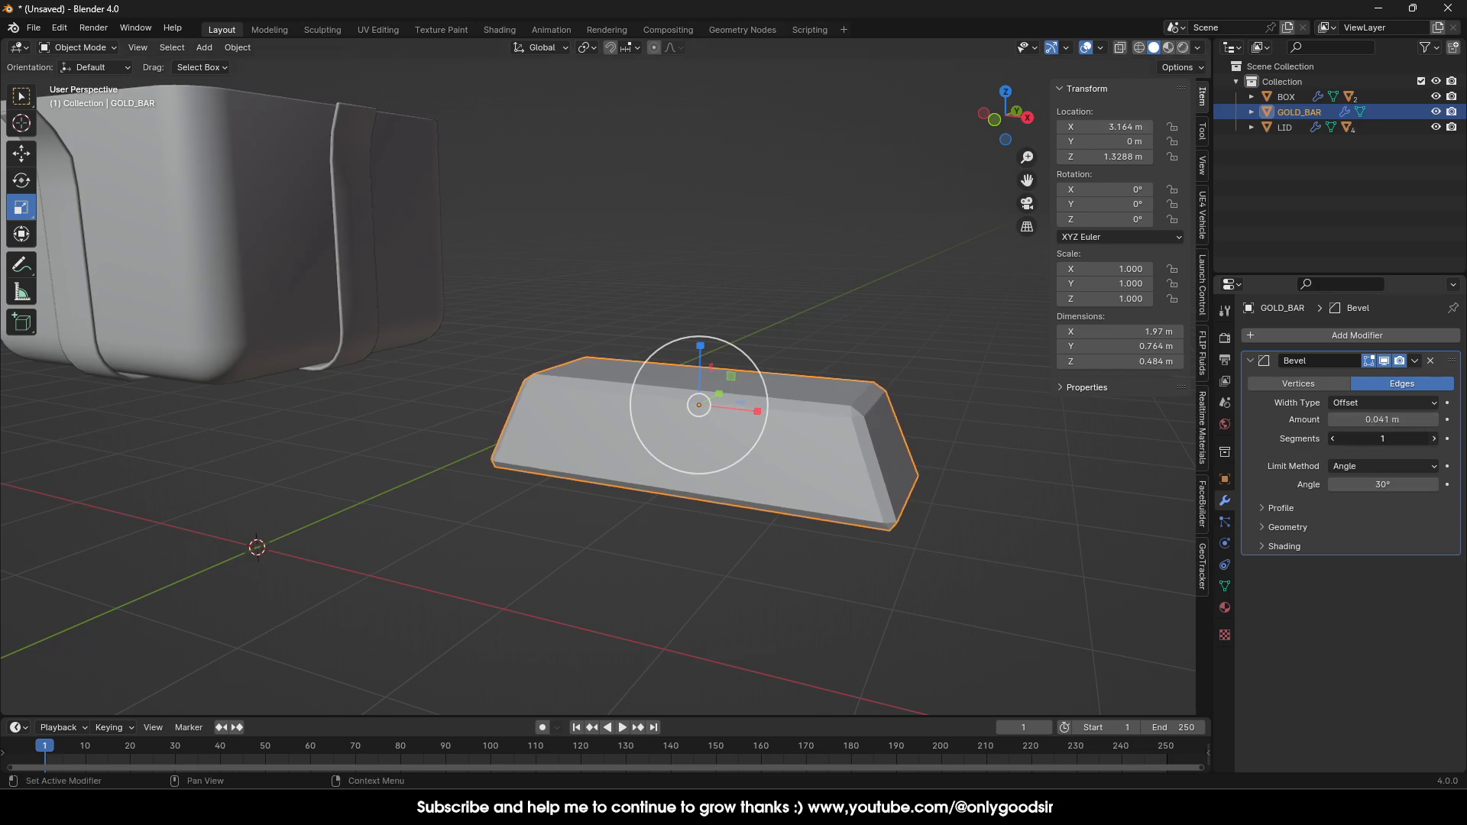
{"action": "left_click", "coordinate": [1434, 440]}
{"action": "left_click", "coordinate": [1434, 440]}
{"action": "middle_click_drag", "start_coordinate": [706, 433], "coordinate": [767, 454]}
{"action": "left_click", "coordinate": [855, 331]}
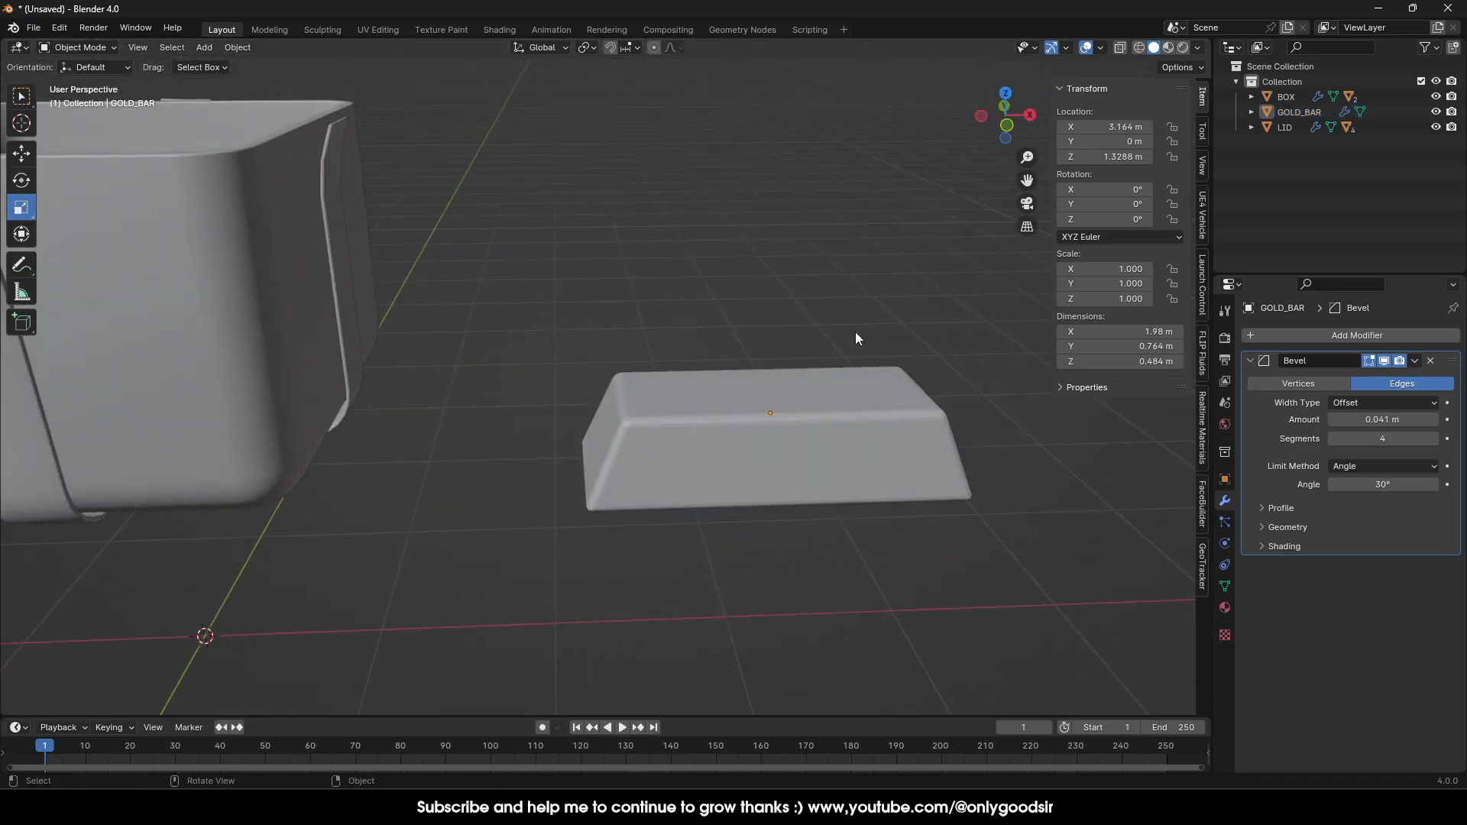
Scale the gold bar's top face down slightly, to about 0.99, in Edit Mode and return to Object Mode.
{"action": "left_click", "coordinate": [827, 397]}
{"action": "key", "text": "Tab"}
{"action": "key", "text": "s"}
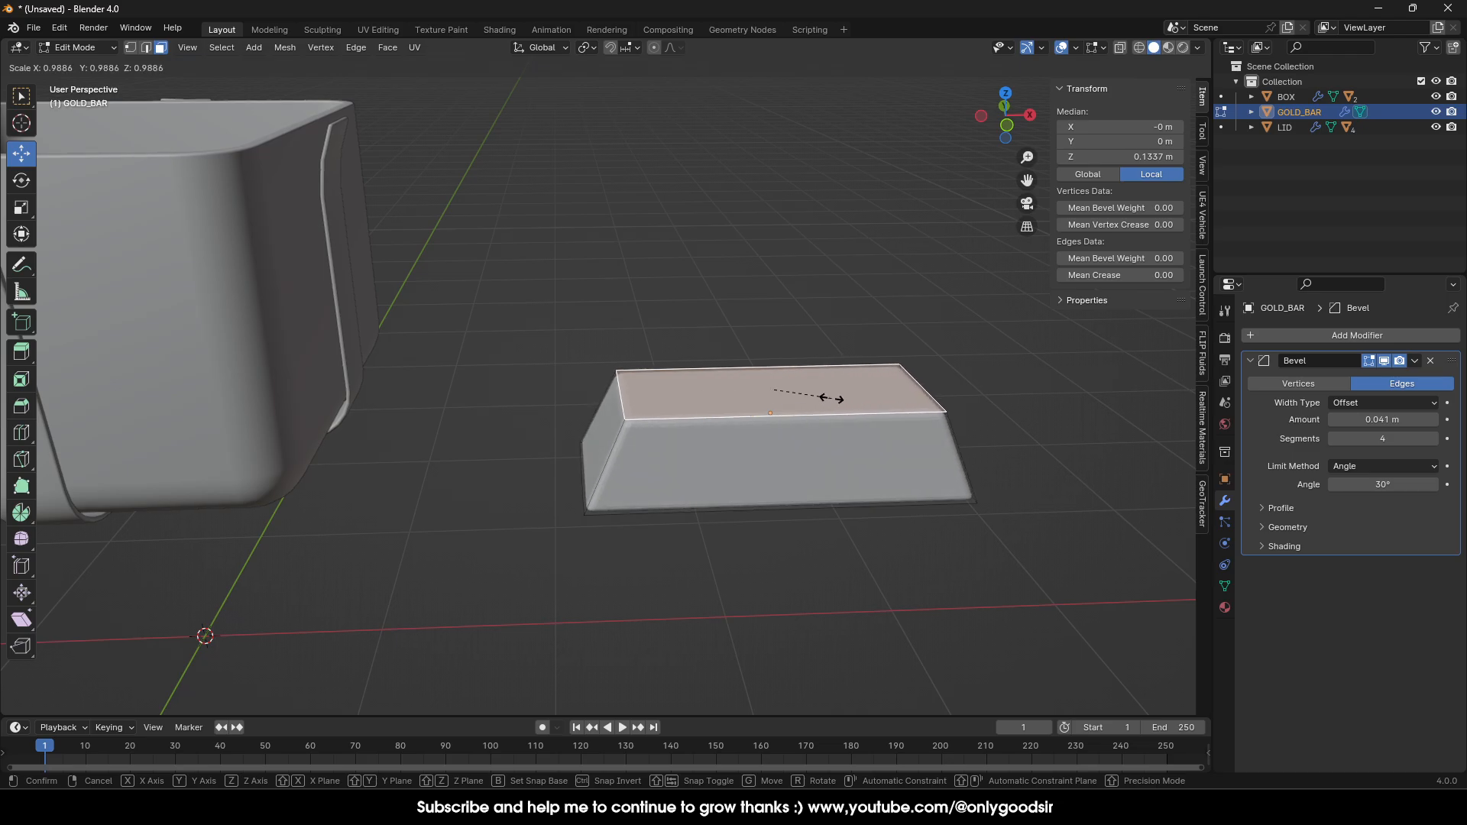
{"action": "left_click", "coordinate": [829, 399]}
{"action": "middle_click_drag", "start_coordinate": [829, 398], "coordinate": [767, 401]}
{"action": "key", "text": "Tab"}
Raise the gold bar about 0.38 m along the Z axis.
{"action": "left_click", "coordinate": [23, 155]}
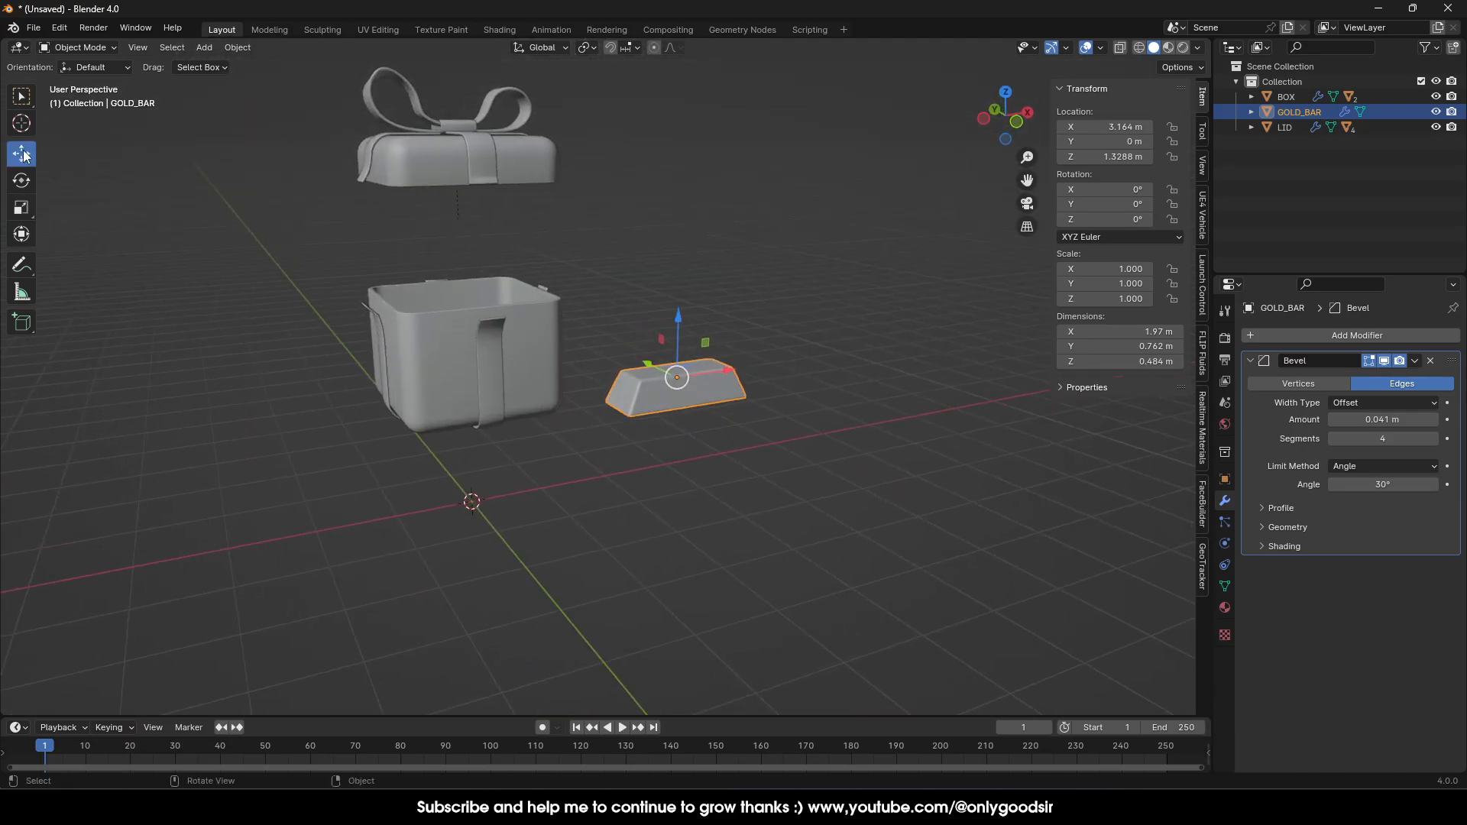
{"action": "mouse_move", "coordinate": [669, 330]}
{"action": "left_mouse_down"}
{"action": "mouse_move", "coordinate": [674, 304]}
{"action": "mouse_move", "coordinate": [694, 320]}
{"action": "left_mouse_up"}
{"action": "middle_click_drag", "start_coordinate": [693, 320], "coordinate": [130, 181]}
Try to rotate the gold bar by about -20° around the Z axis.
{"action": "left_click", "coordinate": [23, 180]}
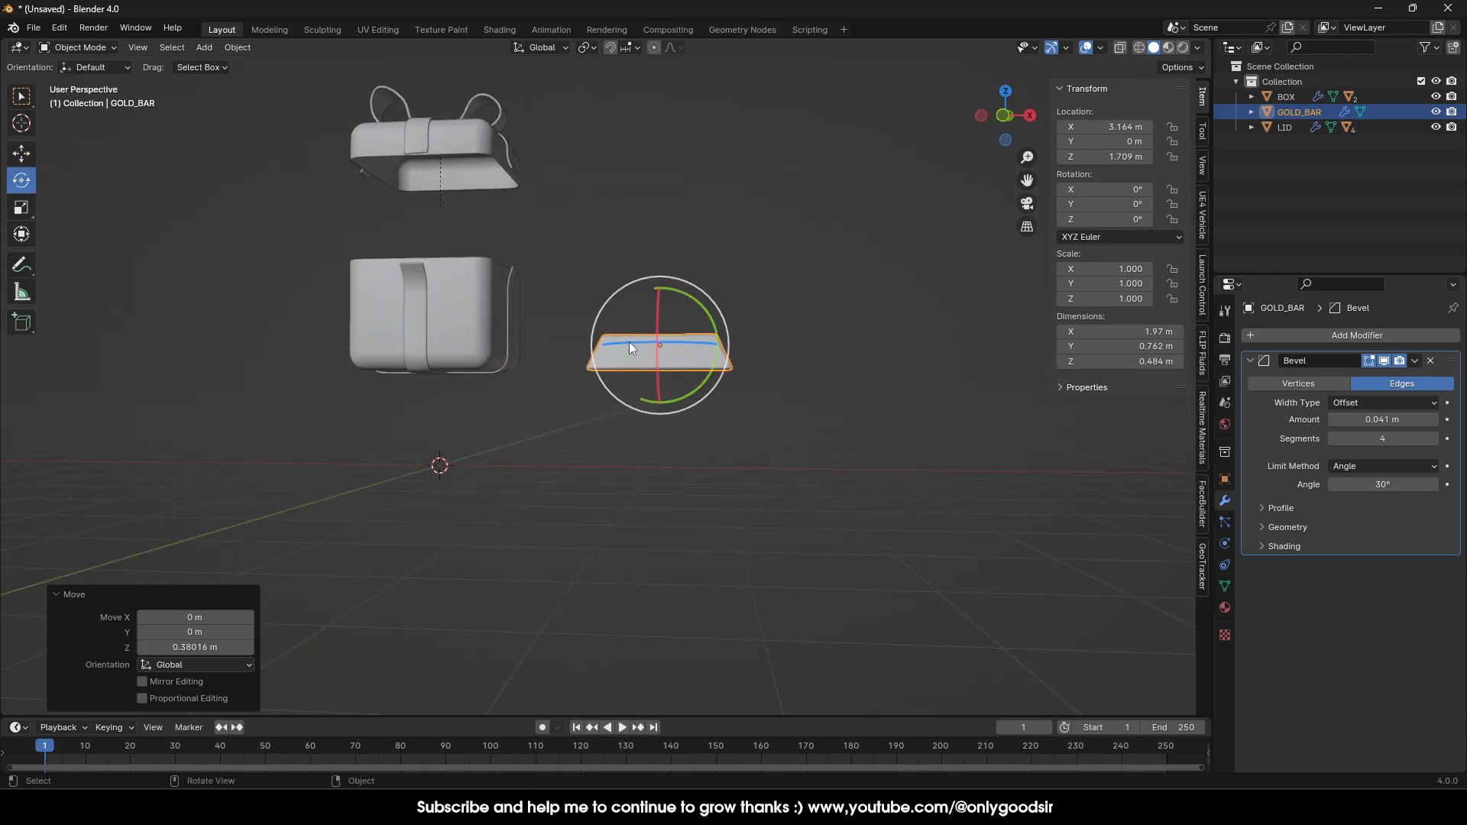
{"action": "left_click_drag", "start_coordinate": [630, 342], "coordinate": [657, 347]}
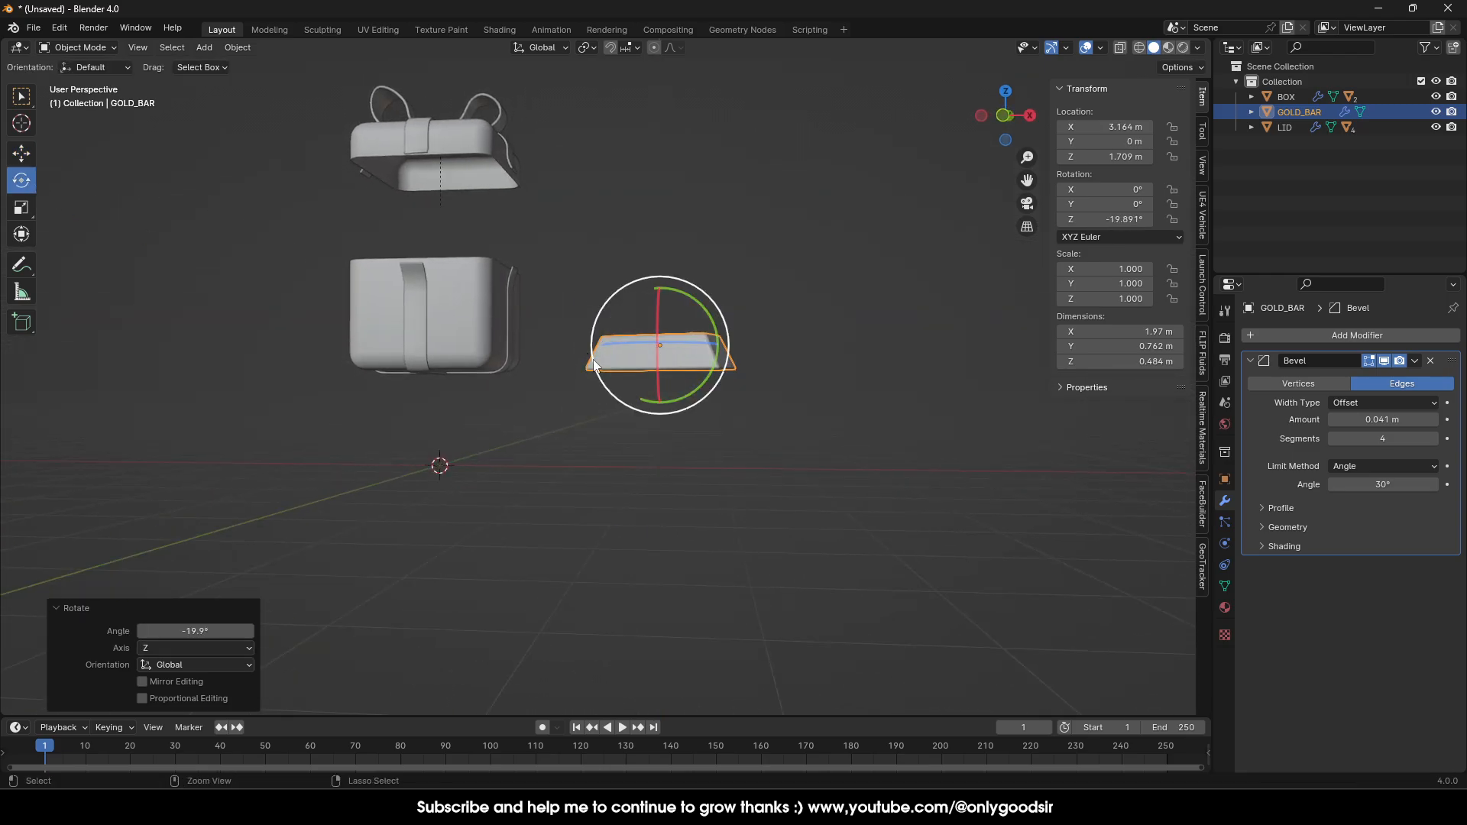
{"action": "key", "text": "ctrl+z"}
Deselect the gold bar and add a cylinder mesh at the world origin.
{"action": "scroll", "coordinate": [581, 437], "scroll_direction": "down", "scroll_amount": 2}
{"action": "left_click", "coordinate": [522, 459]}
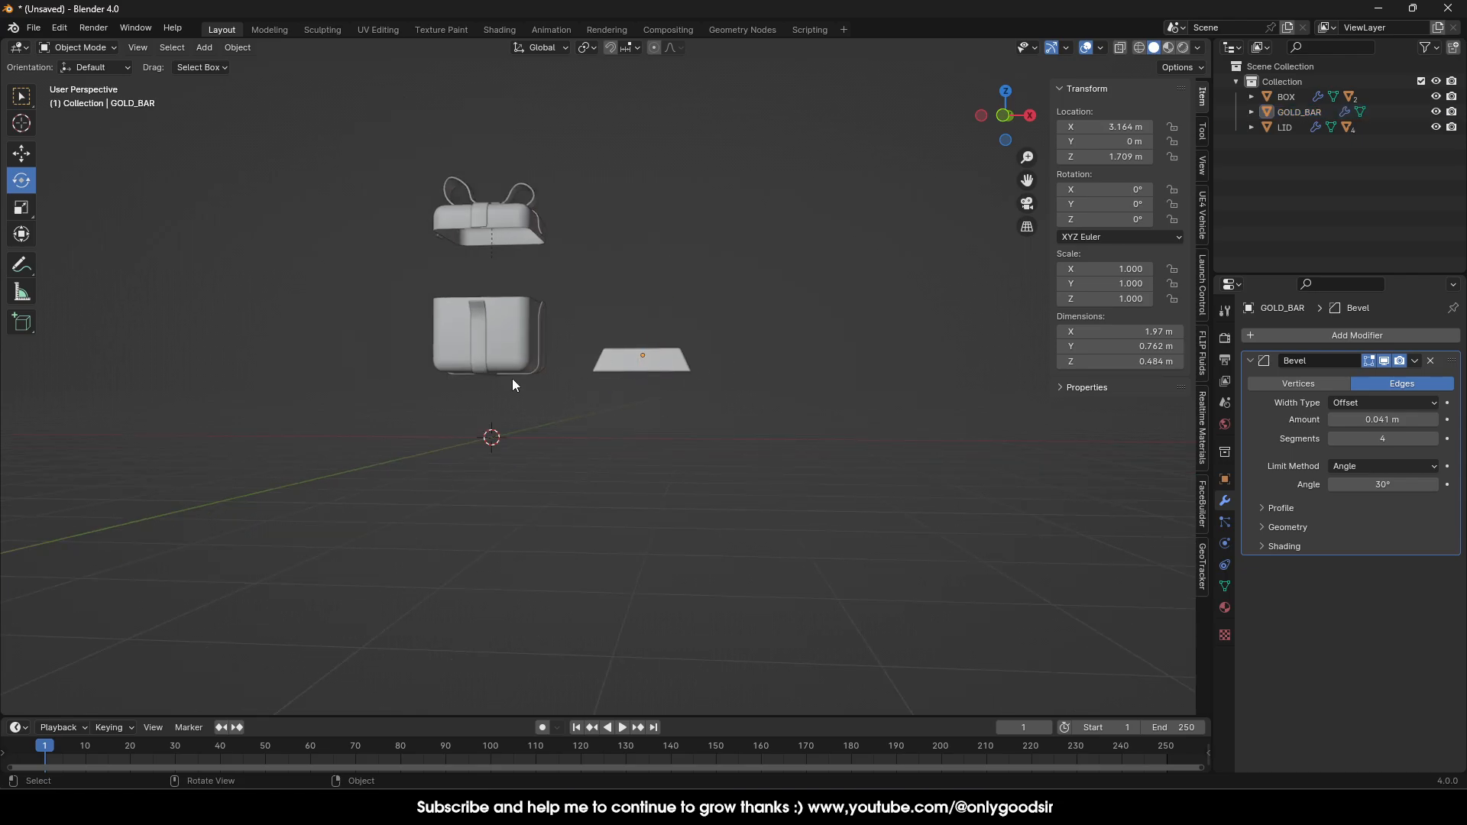
{"action": "middle_click_drag", "start_coordinate": [512, 378], "coordinate": [643, 384]}
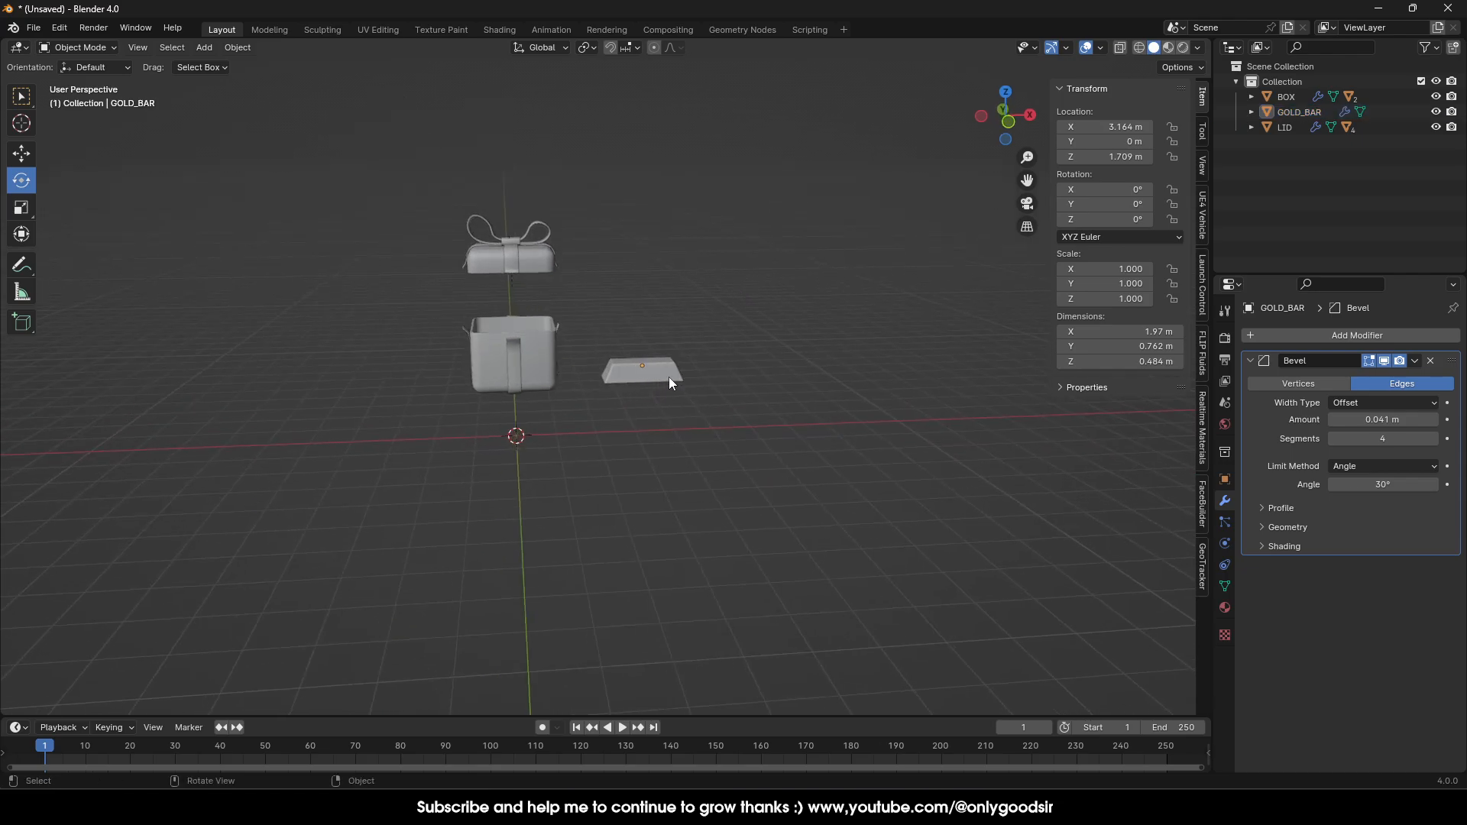
{"action": "middle_click_drag", "start_coordinate": [480, 394], "coordinate": [550, 411]}
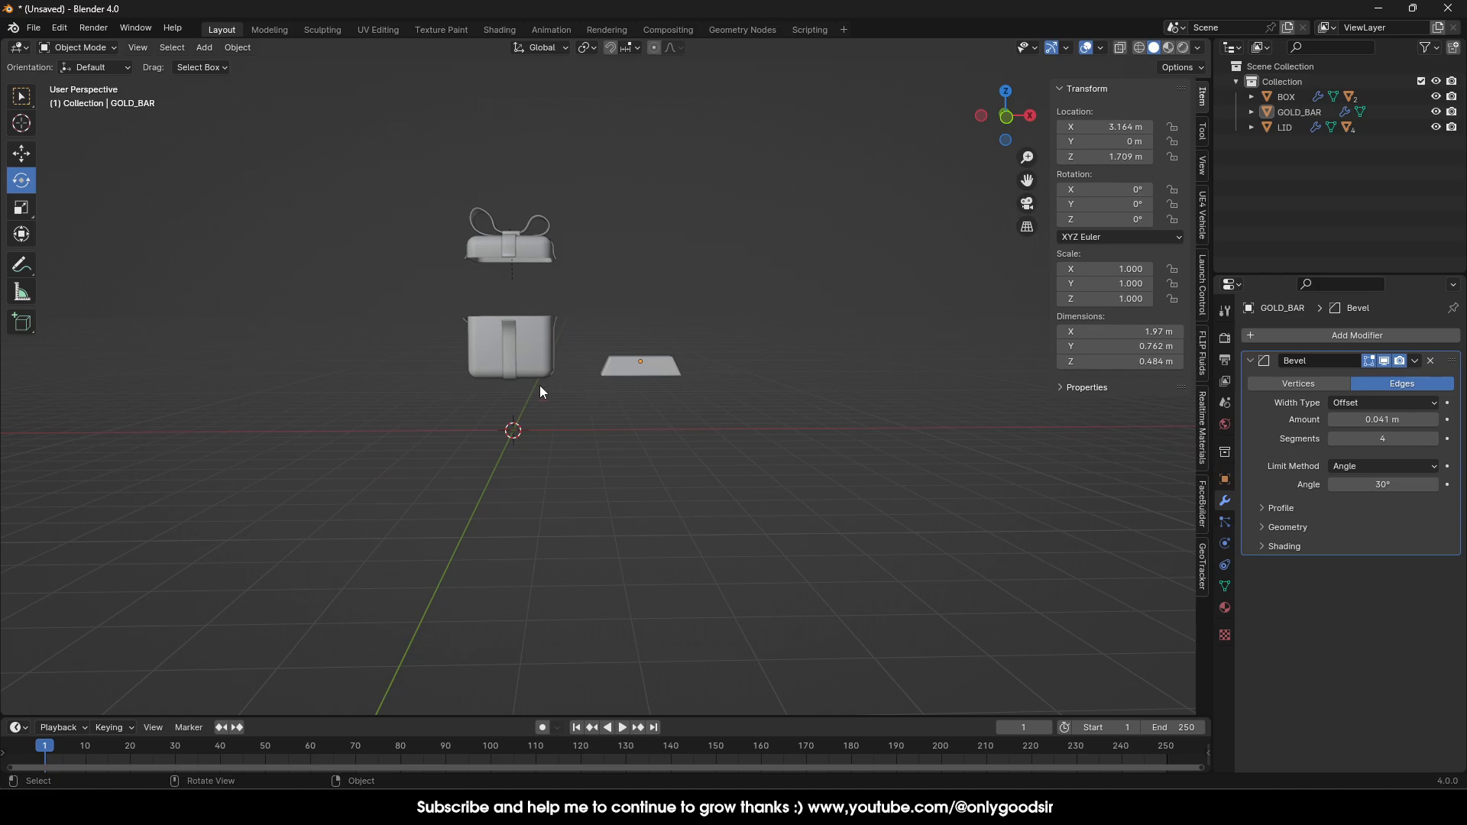
{"action": "left_click", "coordinate": [139, 49]}
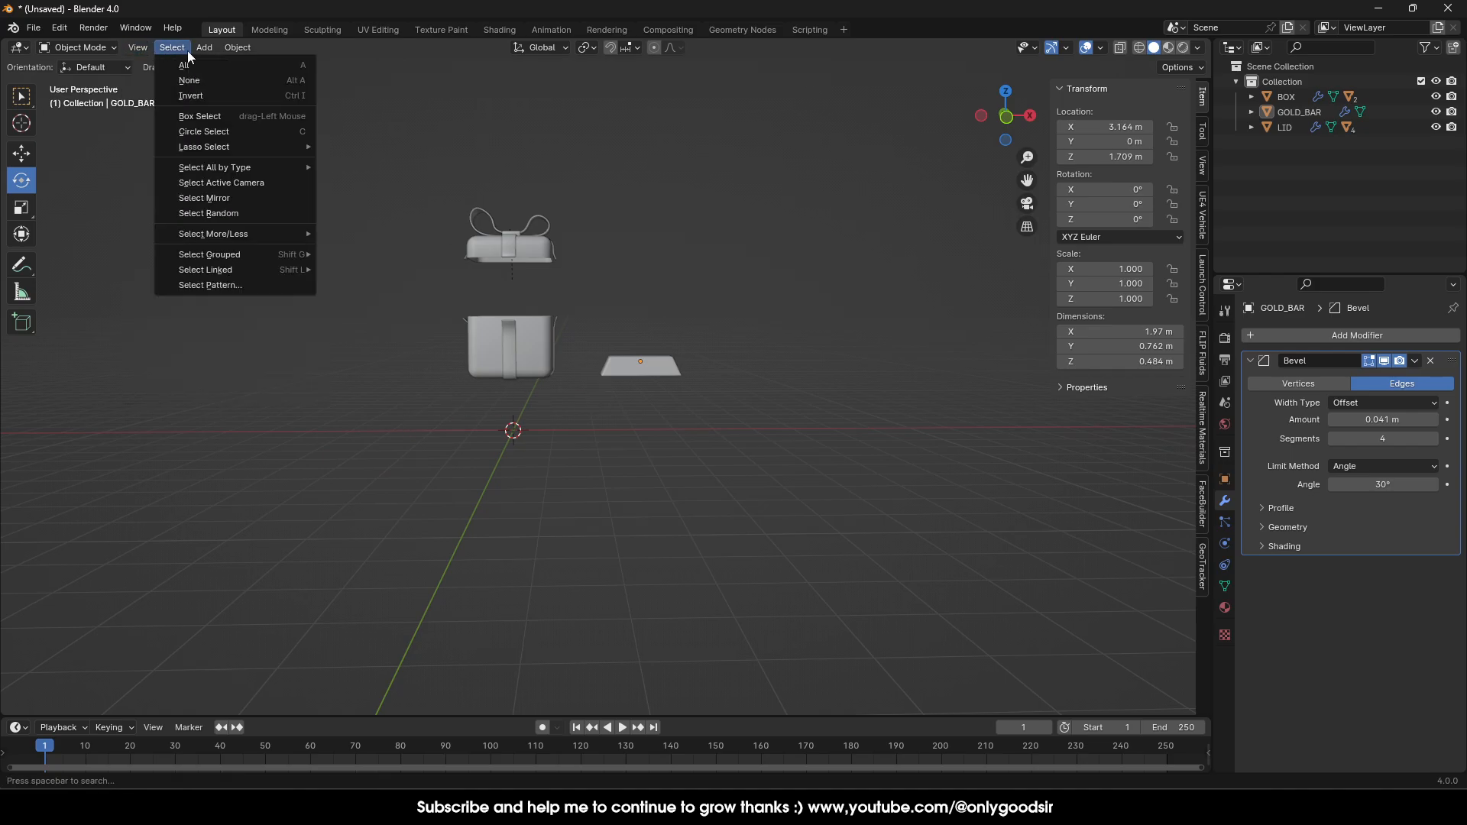
{"action": "mouse_move", "coordinate": [203, 49]}
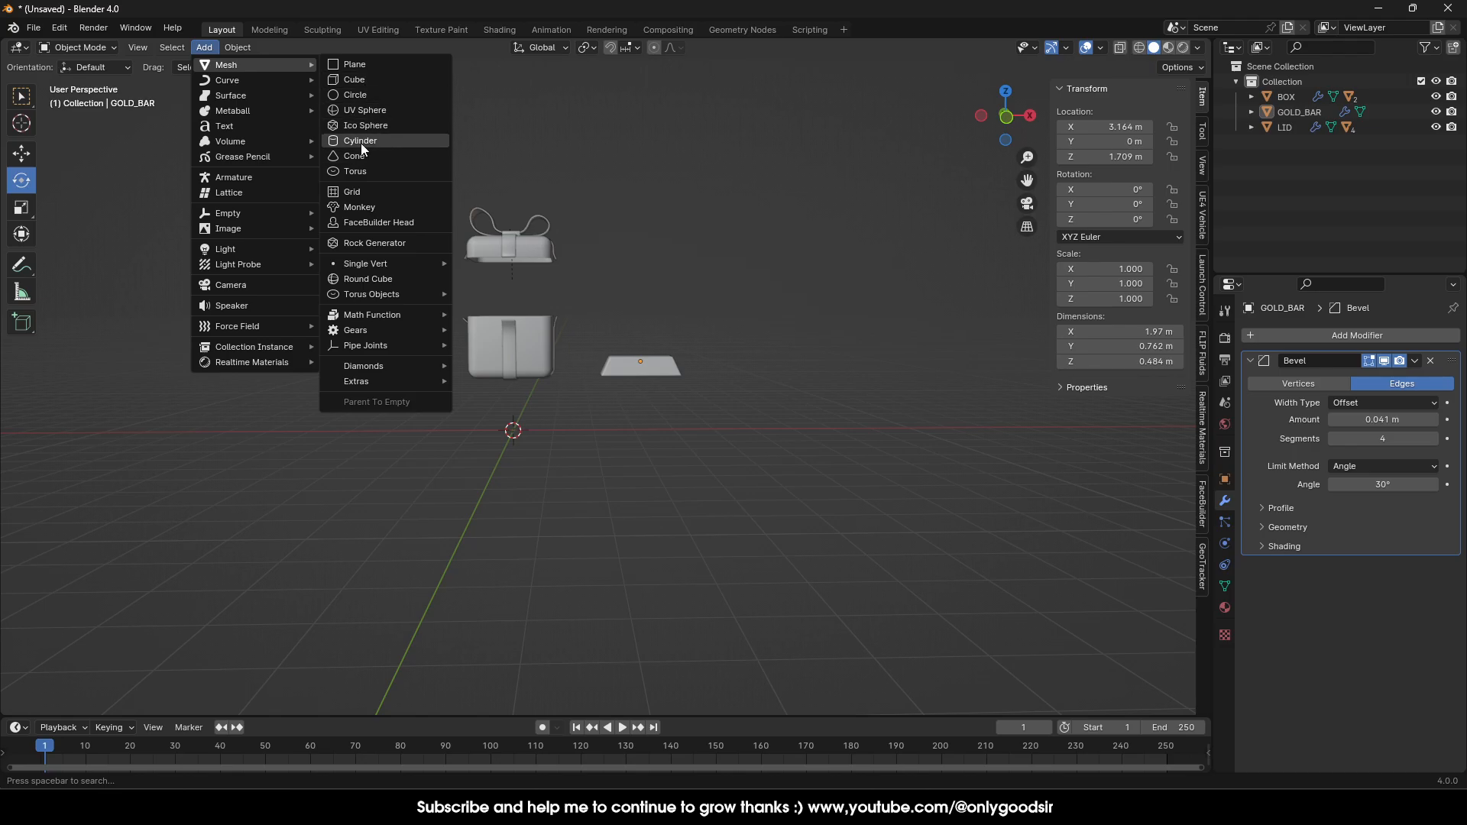
{"action": "left_click", "coordinate": [362, 142]}
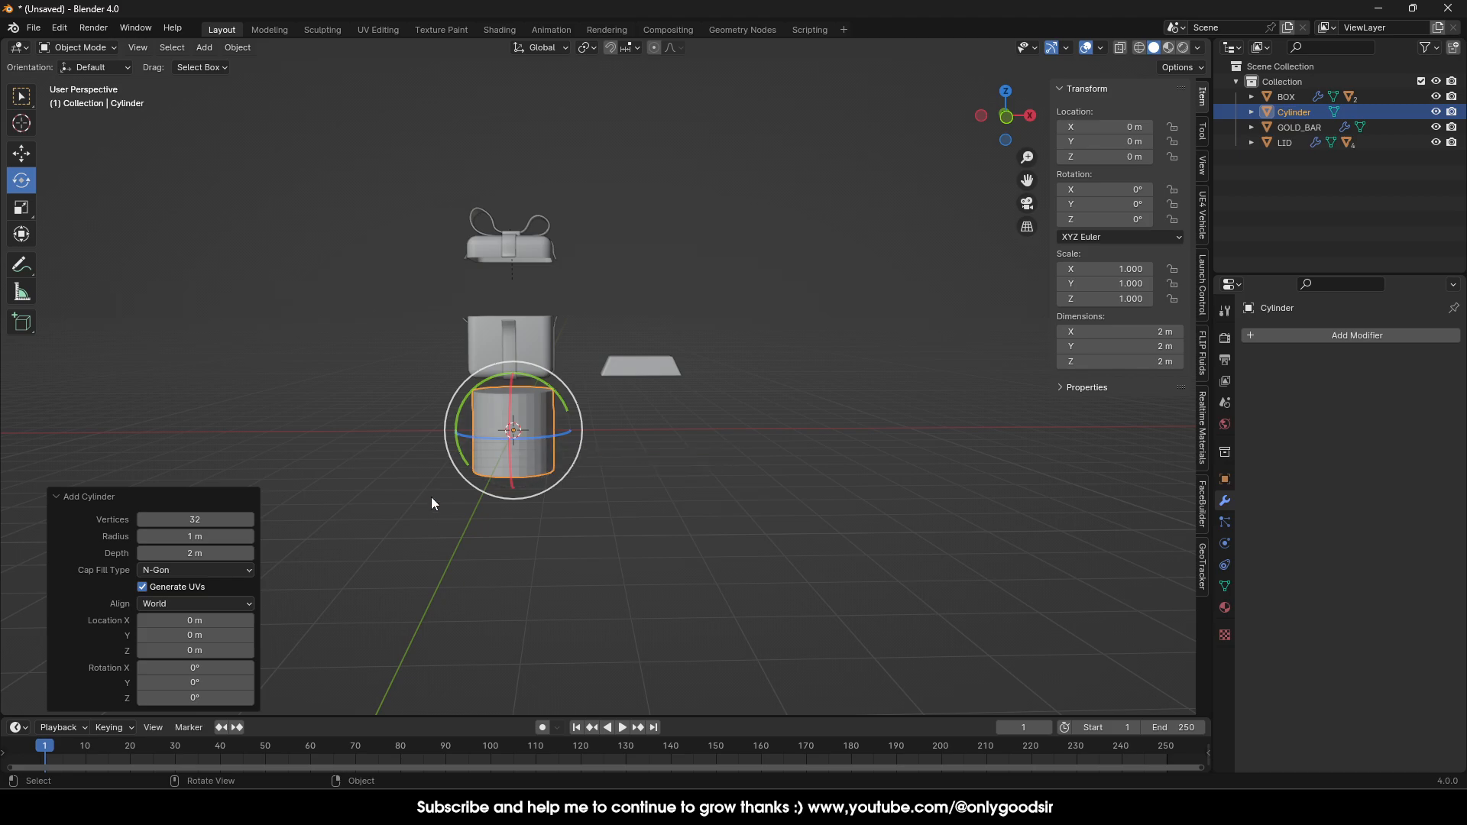
Enlarge the cylinder uniformly to about 6.73 m across, and flatten it along Z into a disc about 0.37 m thick.
{"action": "key", "text": "s"}
{"action": "left_click", "coordinate": [654, 449]}
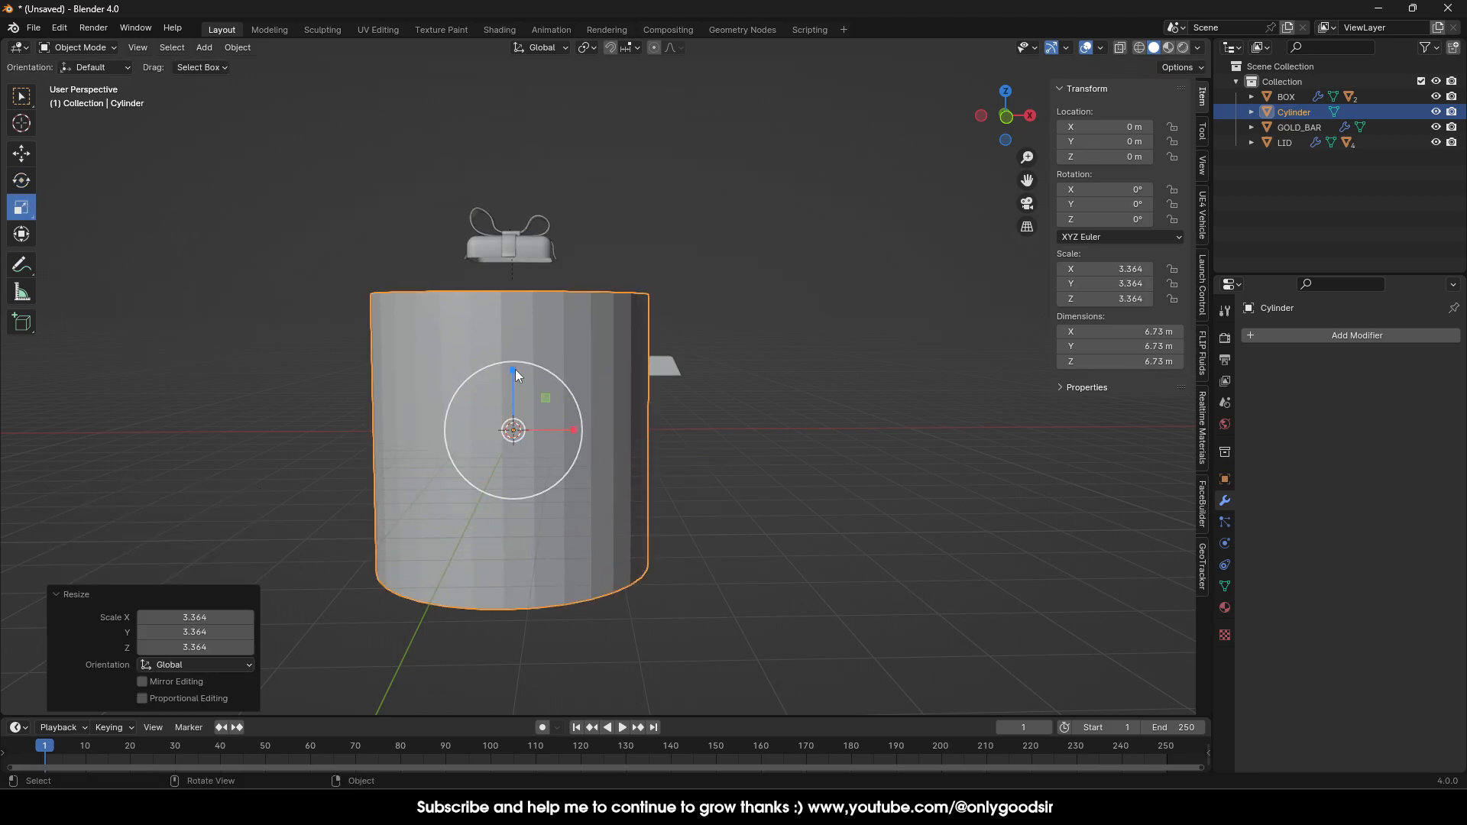
{"action": "key", "text": "s"}
{"action": "key", "text": "z"}
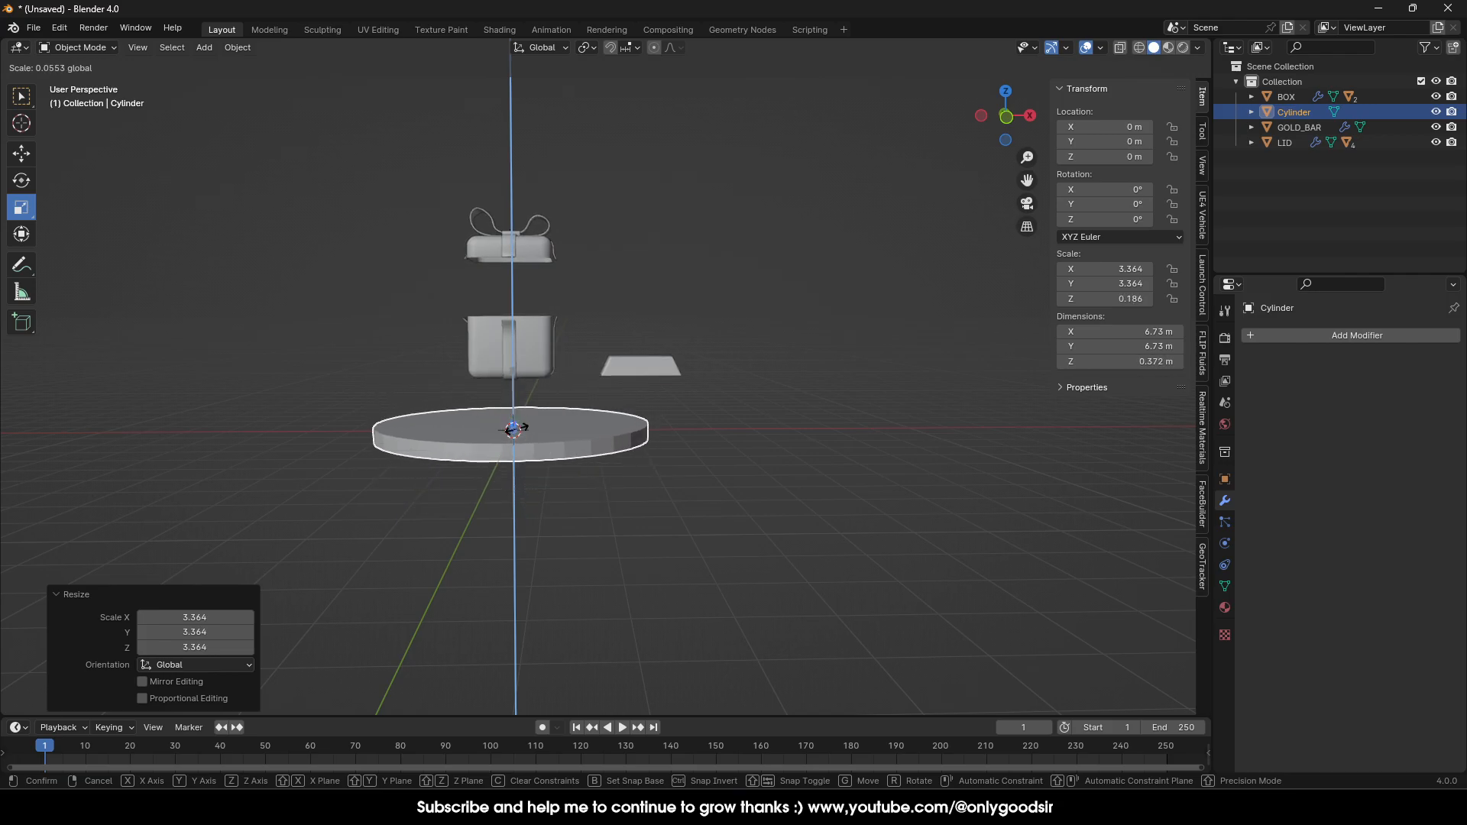
{"action": "left_click", "coordinate": [514, 428]}
Scale the disc down uniformly to about 4.67 m across, and raise it about 0.4 m towards the gift box.
{"action": "key", "text": "s"}
{"action": "left_click", "coordinate": [578, 447]}
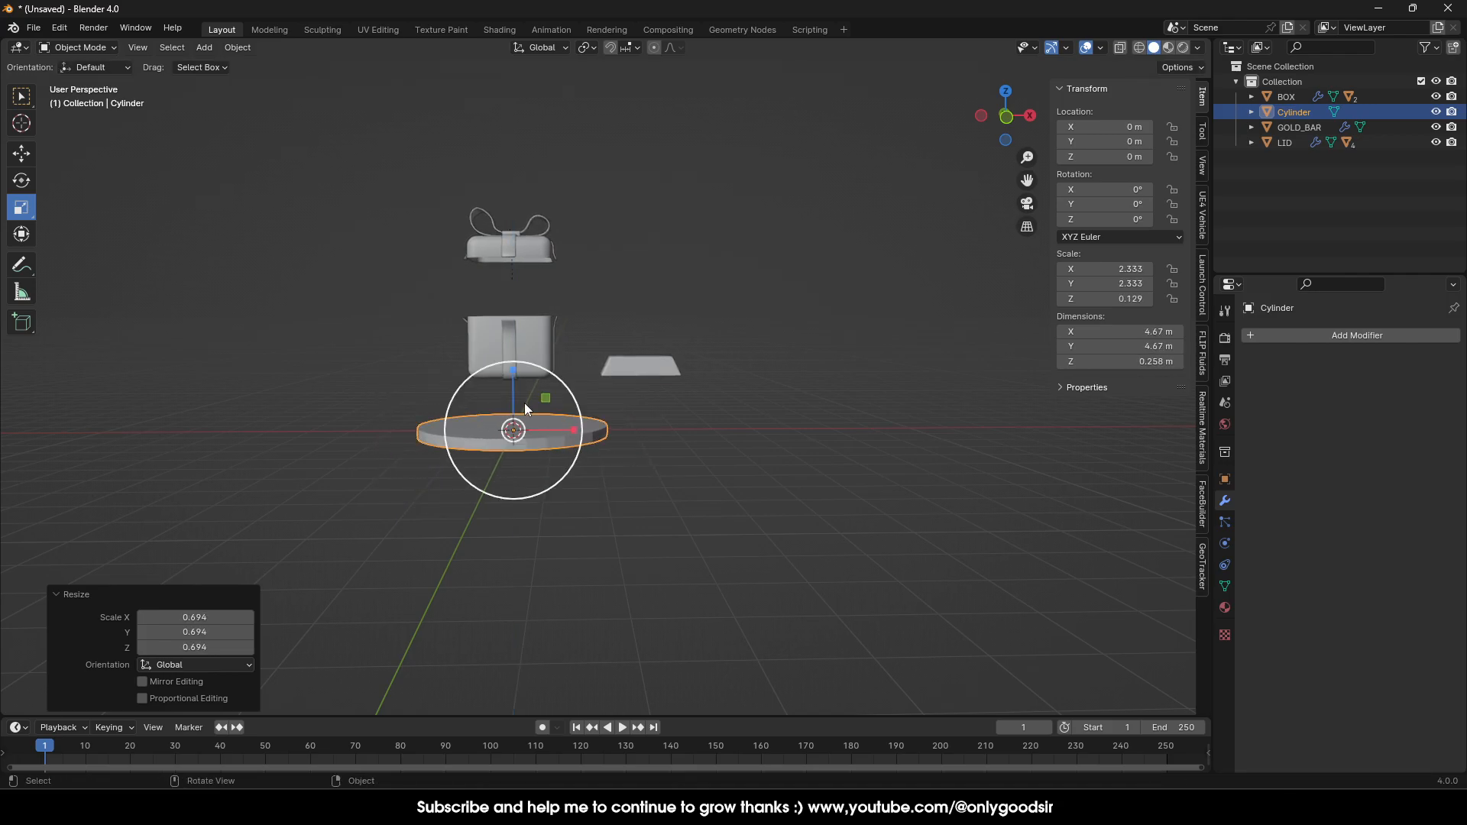
{"action": "left_click", "coordinate": [23, 159]}
{"action": "left_click_drag", "start_coordinate": [513, 378], "coordinate": [513, 363]}
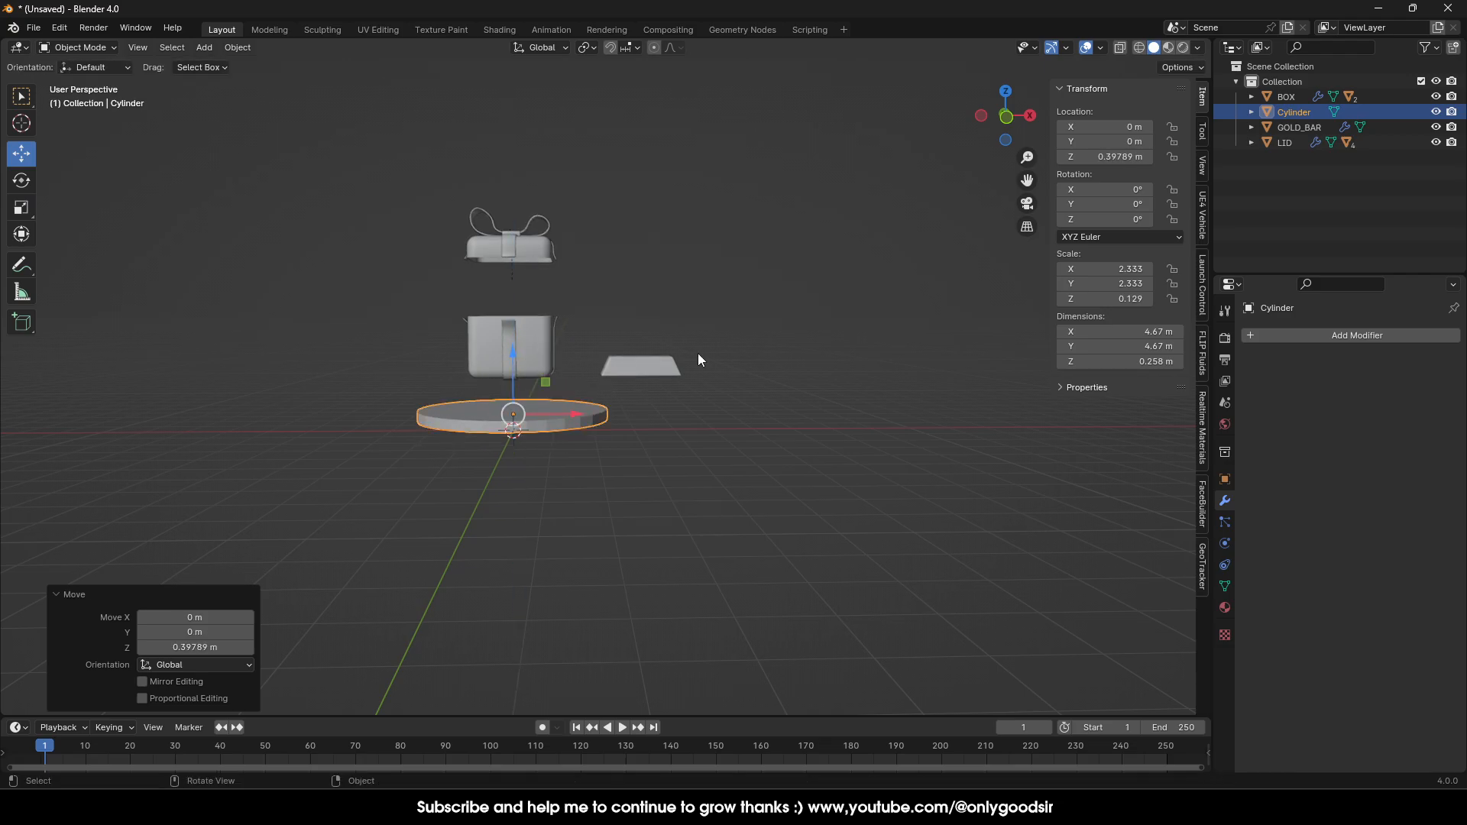
Lower the disc about 0.26 m along Z so that it rests just above the ground line.
{"action": "left_click", "coordinate": [1005, 117]}
{"action": "scroll", "coordinate": [679, 367], "scroll_direction": "up", "scroll_amount": 5}
{"action": "key", "text": "KP_Decimal"}
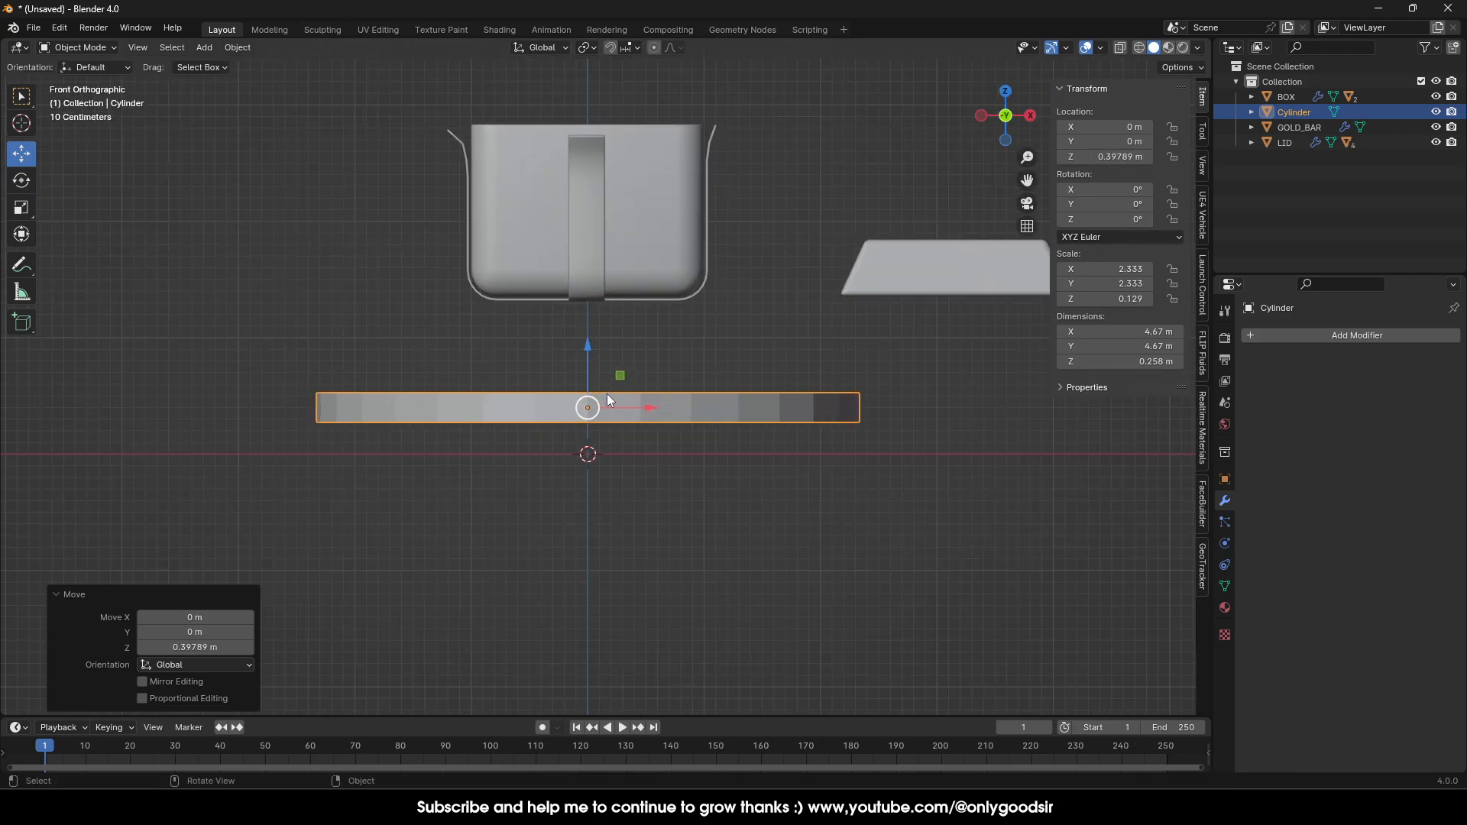
{"action": "left_click_drag", "start_coordinate": [591, 359], "coordinate": [586, 382]}
{"action": "scroll", "coordinate": [641, 383], "scroll_direction": "up", "scroll_amount": 2}
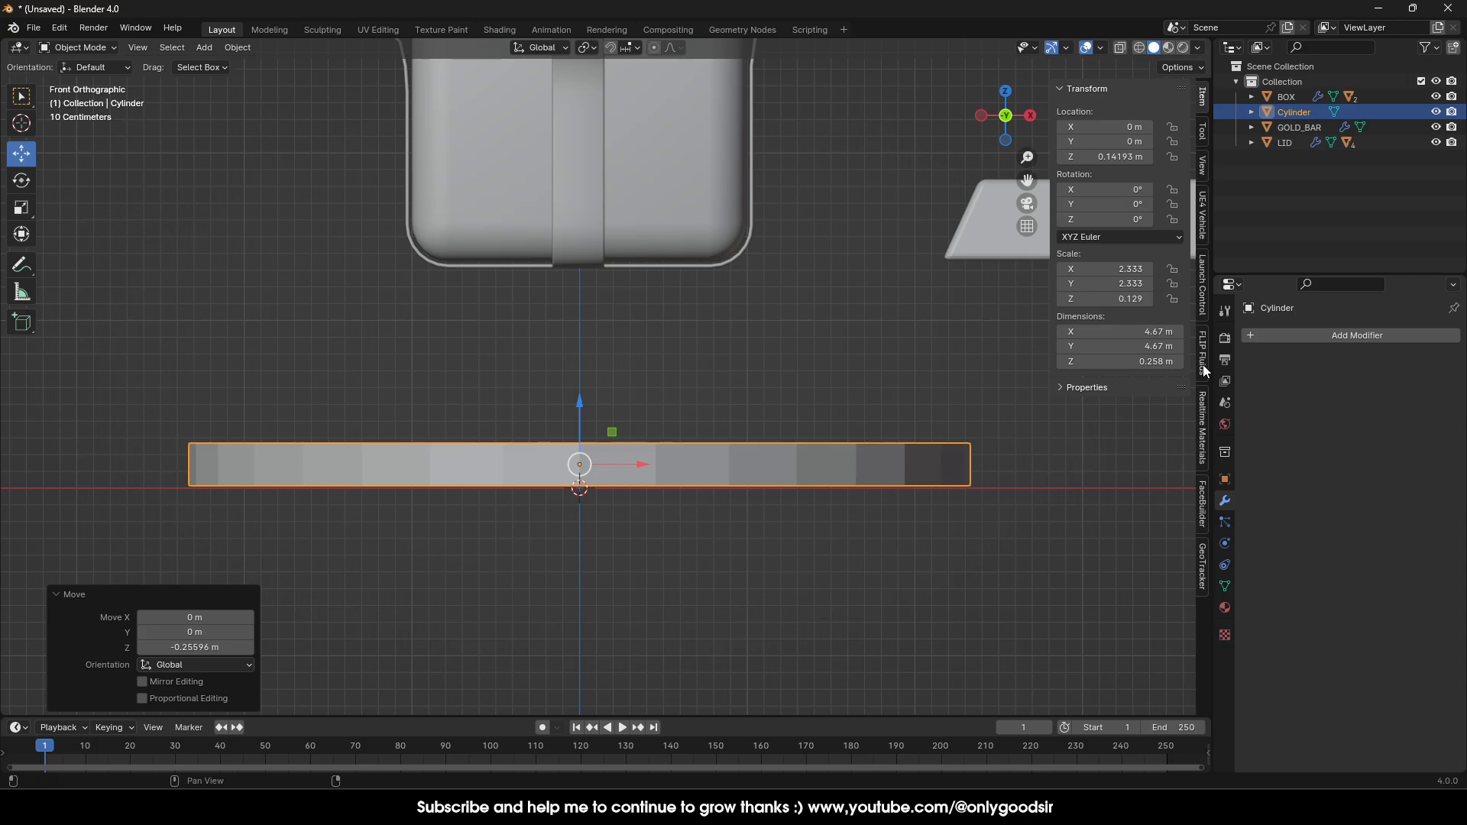
Apply the disc's scale so that its scale values reset to 1.
{"action": "left_click", "coordinate": [1303, 338]}
{"action": "left_click", "coordinate": [779, 462]}
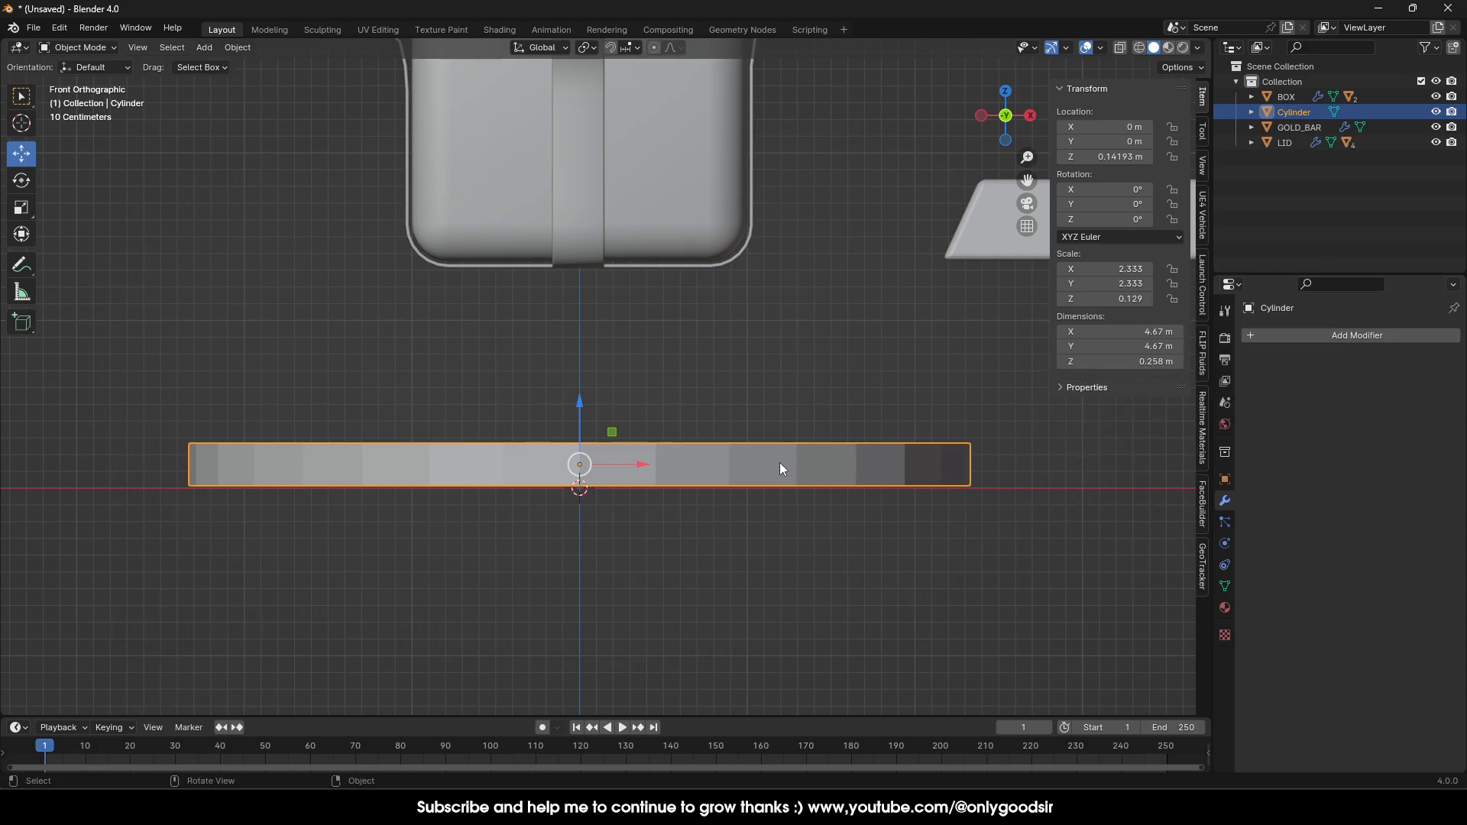
{"action": "key", "text": "ctrl+a"}
{"action": "left_click", "coordinate": [769, 464]}
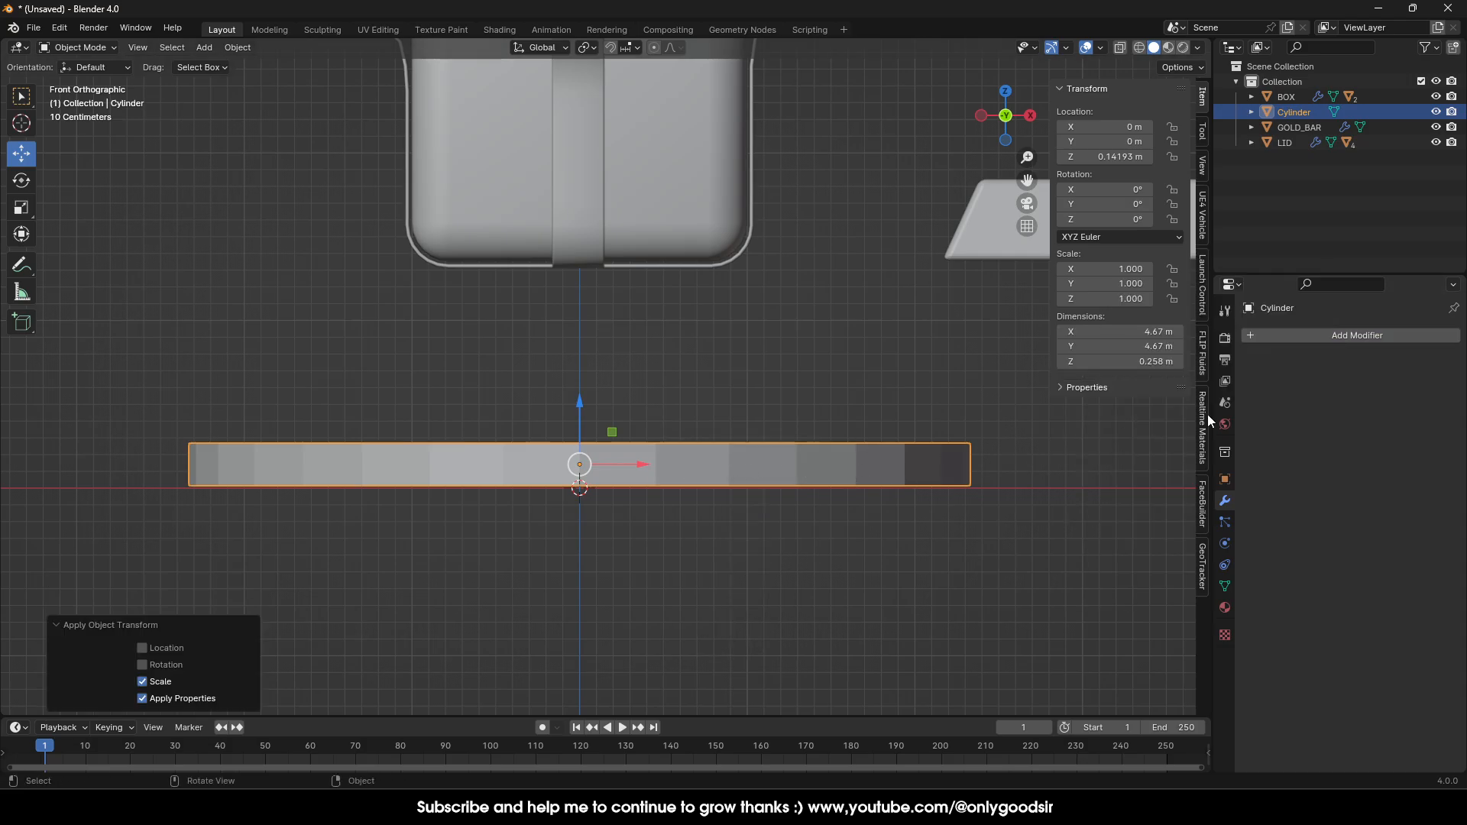
Add a Bevel modifier to the disc with an amount of 0.048 m and 3 segments.
{"action": "left_click", "coordinate": [1291, 333]}
{"action": "mouse_move", "coordinate": [1239, 334]}
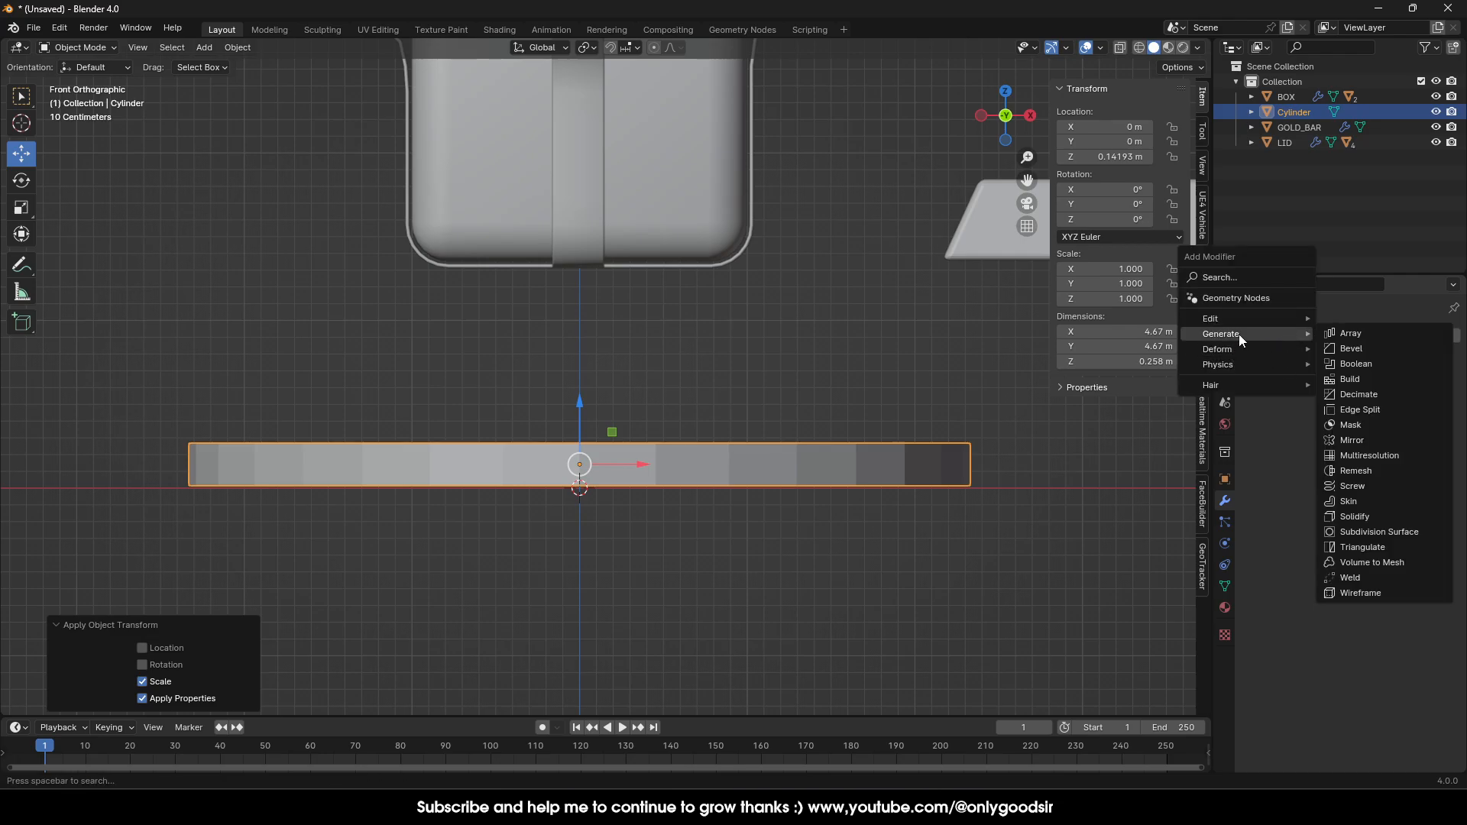
{"action": "left_click", "coordinate": [1350, 348]}
{"action": "mouse_move", "coordinate": [1383, 420]}
{"action": "left_mouse_down"}
{"action": "mouse_move", "coordinate": [1413, 419]}
{"action": "mouse_move", "coordinate": [1397, 419]}
{"action": "left_mouse_up"}
{"action": "left_click", "coordinate": [1433, 438]}
{"action": "left_click", "coordinate": [1433, 439]}
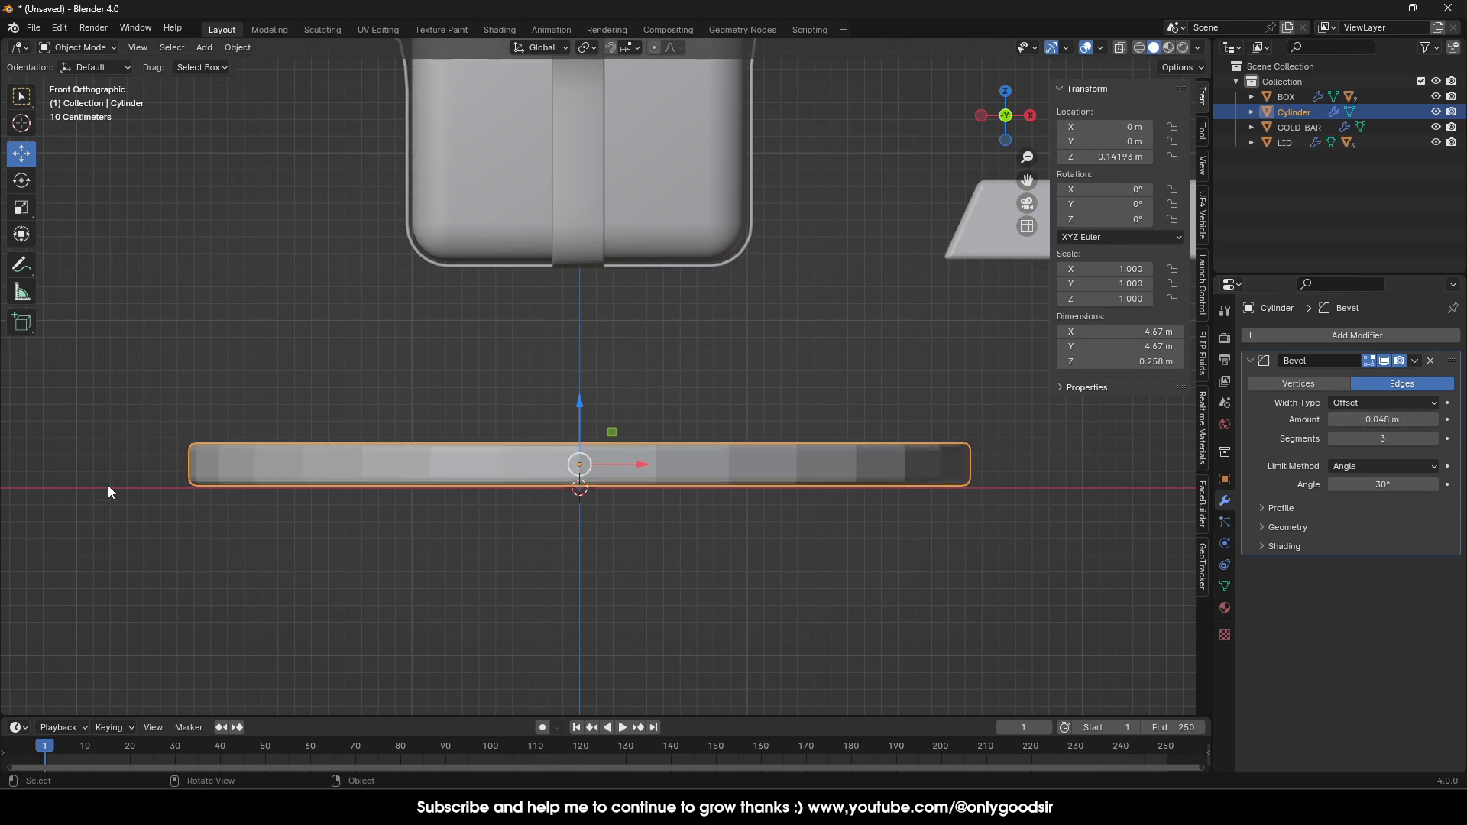
Shade the disc auto smooth at 30° and deselect it.
{"action": "right_click", "coordinate": [278, 465]}
{"action": "left_click", "coordinate": [278, 466]}
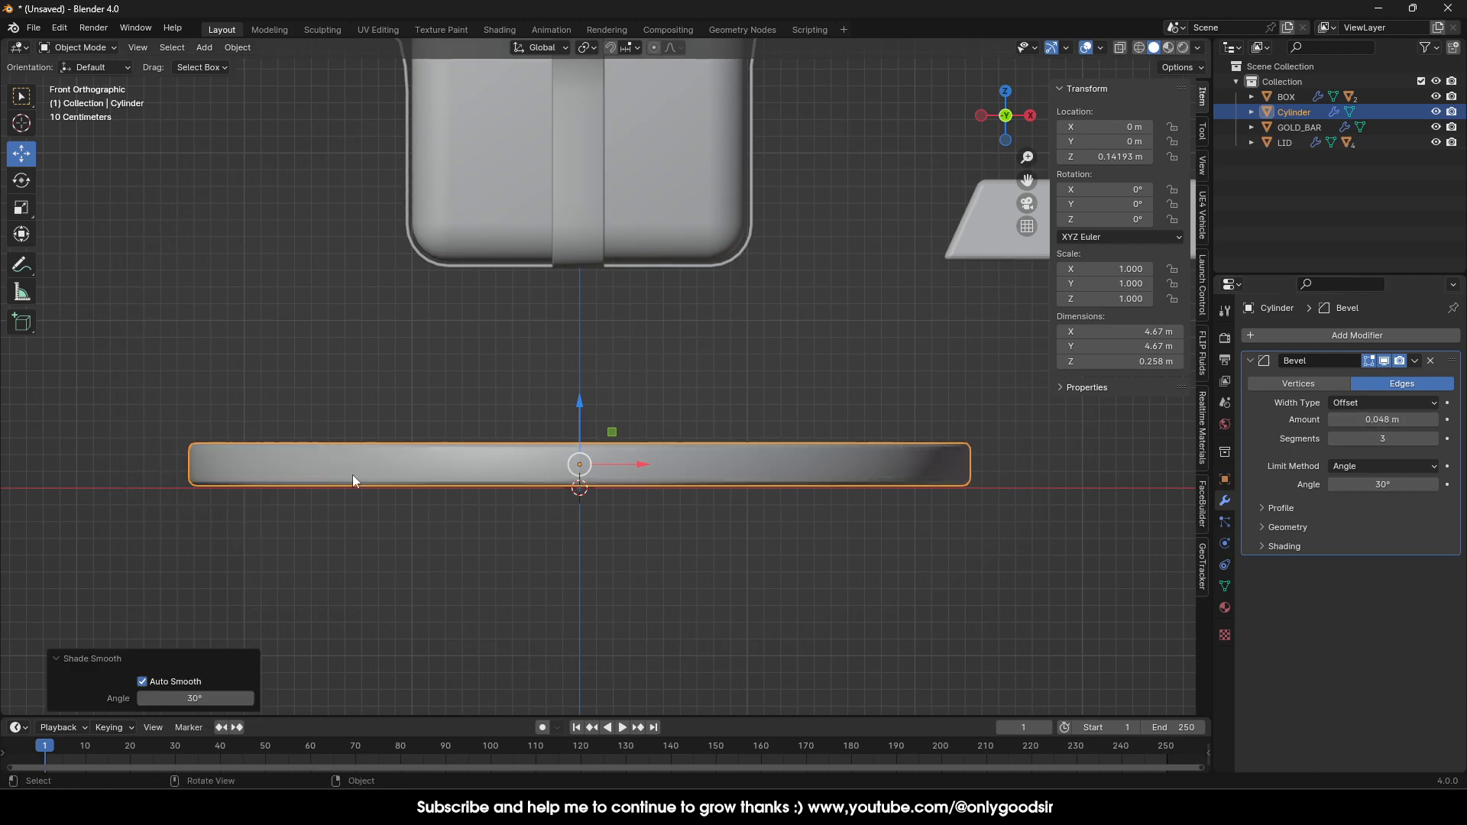
{"action": "middle_click_drag", "start_coordinate": [388, 408], "coordinate": [552, 476]}
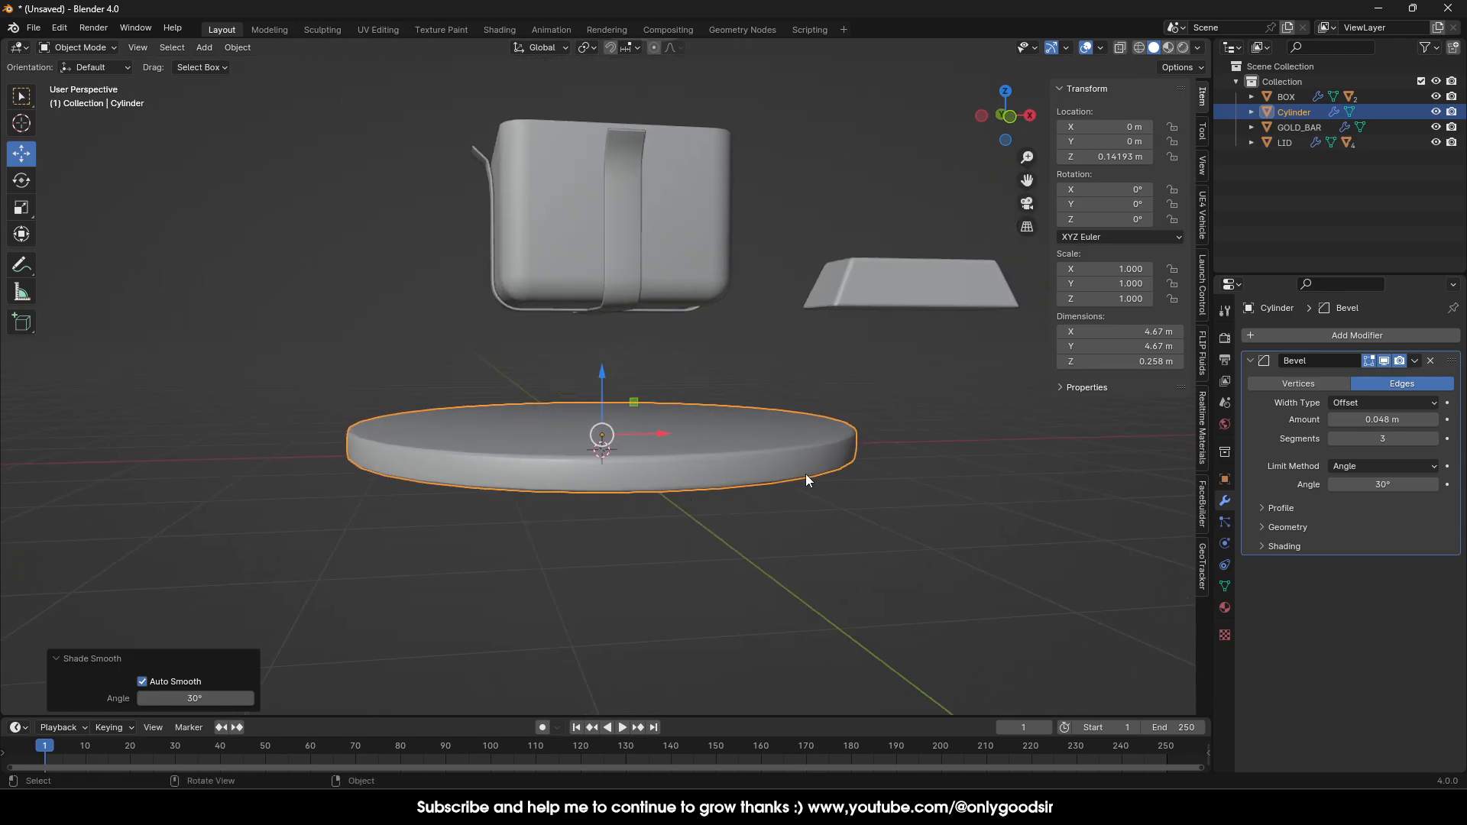
{"action": "key", "text": "ctrl+z"}
{"action": "right_click", "coordinate": [543, 437]}
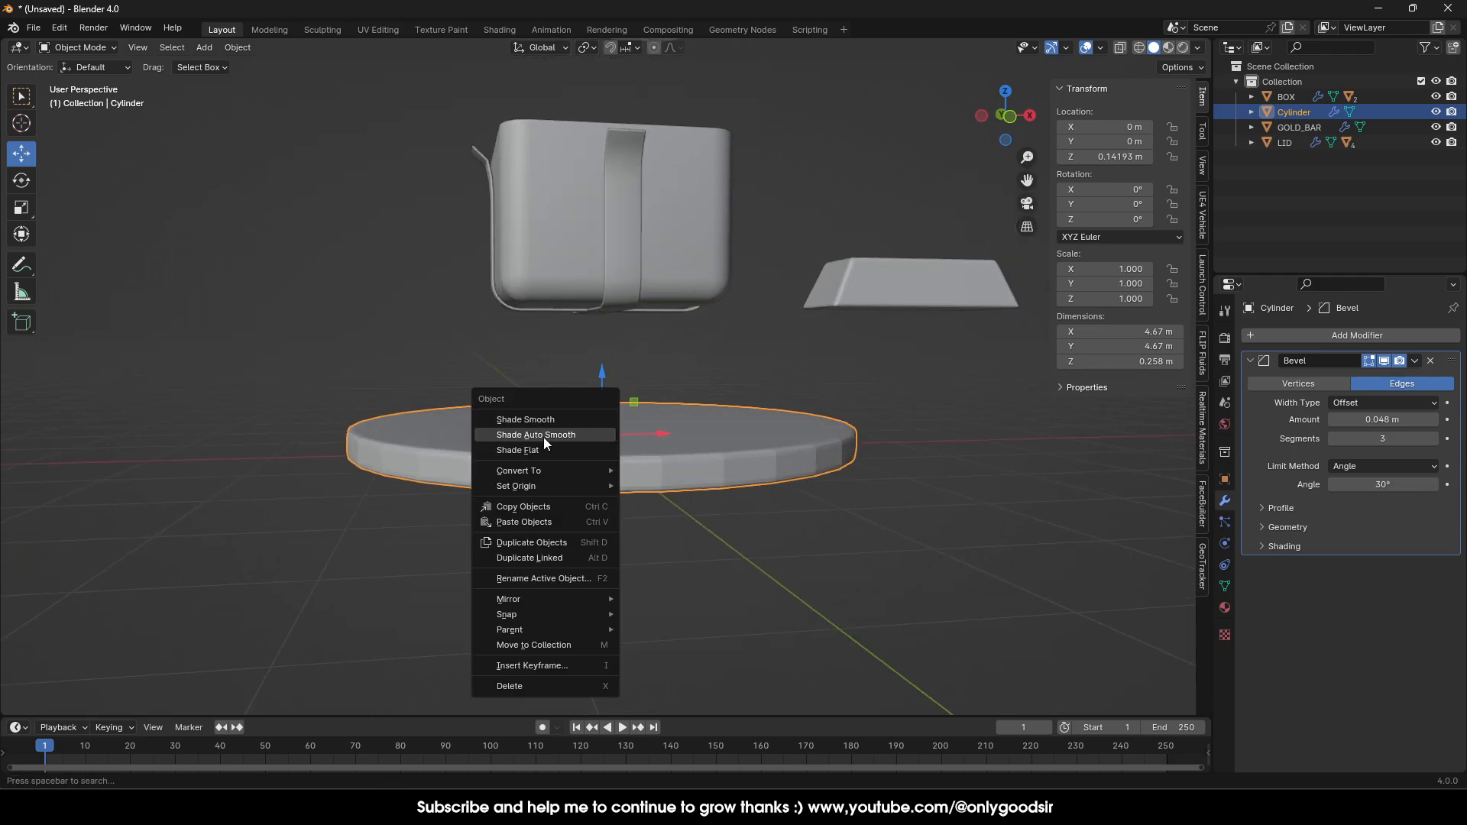
{"action": "left_click", "coordinate": [543, 437]}
{"action": "middle_click_drag", "start_coordinate": [763, 512], "coordinate": [743, 510]}
{"action": "middle_click_drag", "start_coordinate": [640, 391], "coordinate": [658, 433]}
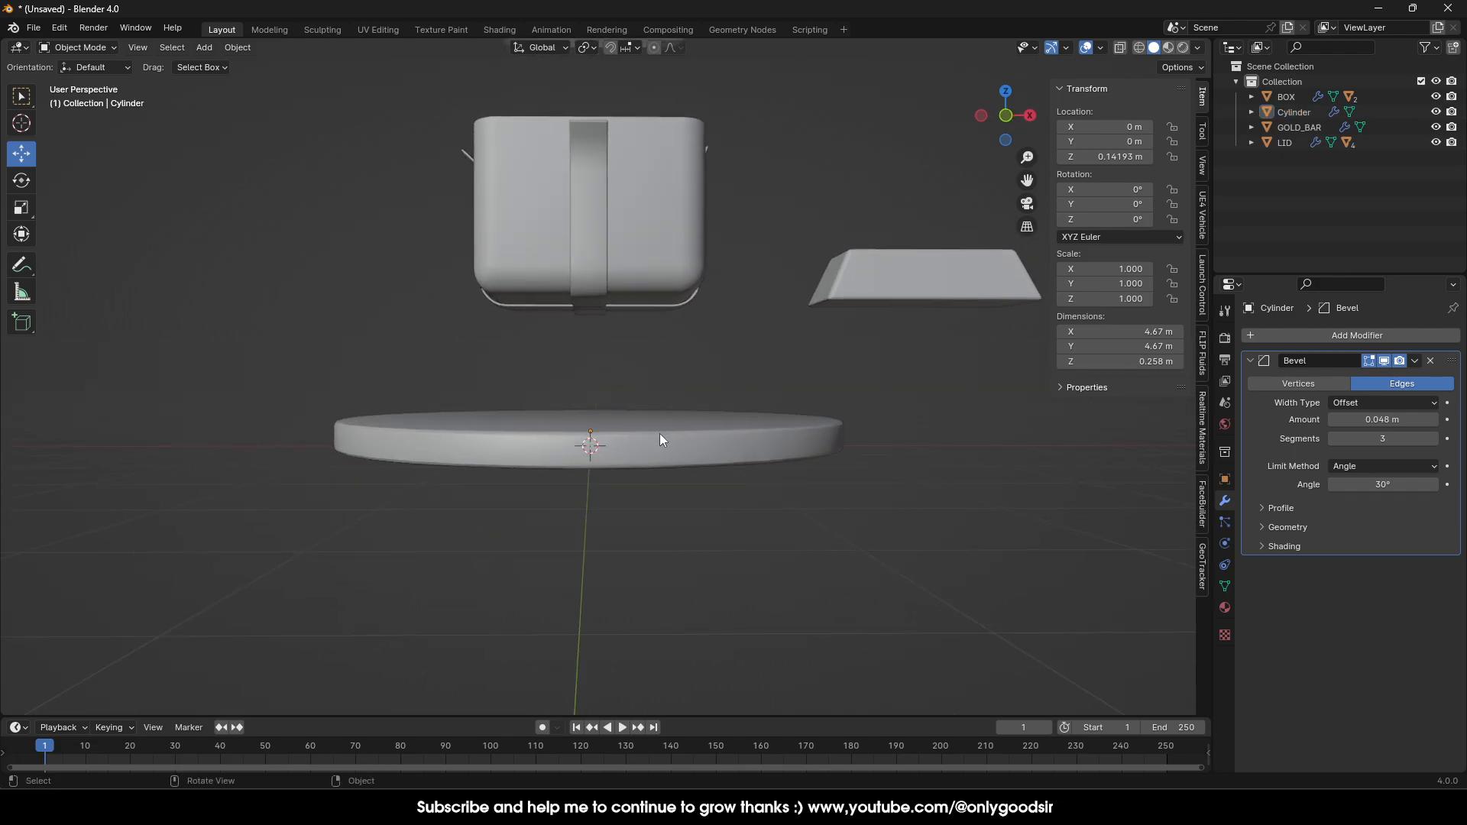
Duplicate the disc and raise the copy about 0.25 m so it stacks on the first one.
{"action": "left_click", "coordinate": [616, 436]}
{"action": "key", "text": "ctrl+c"}
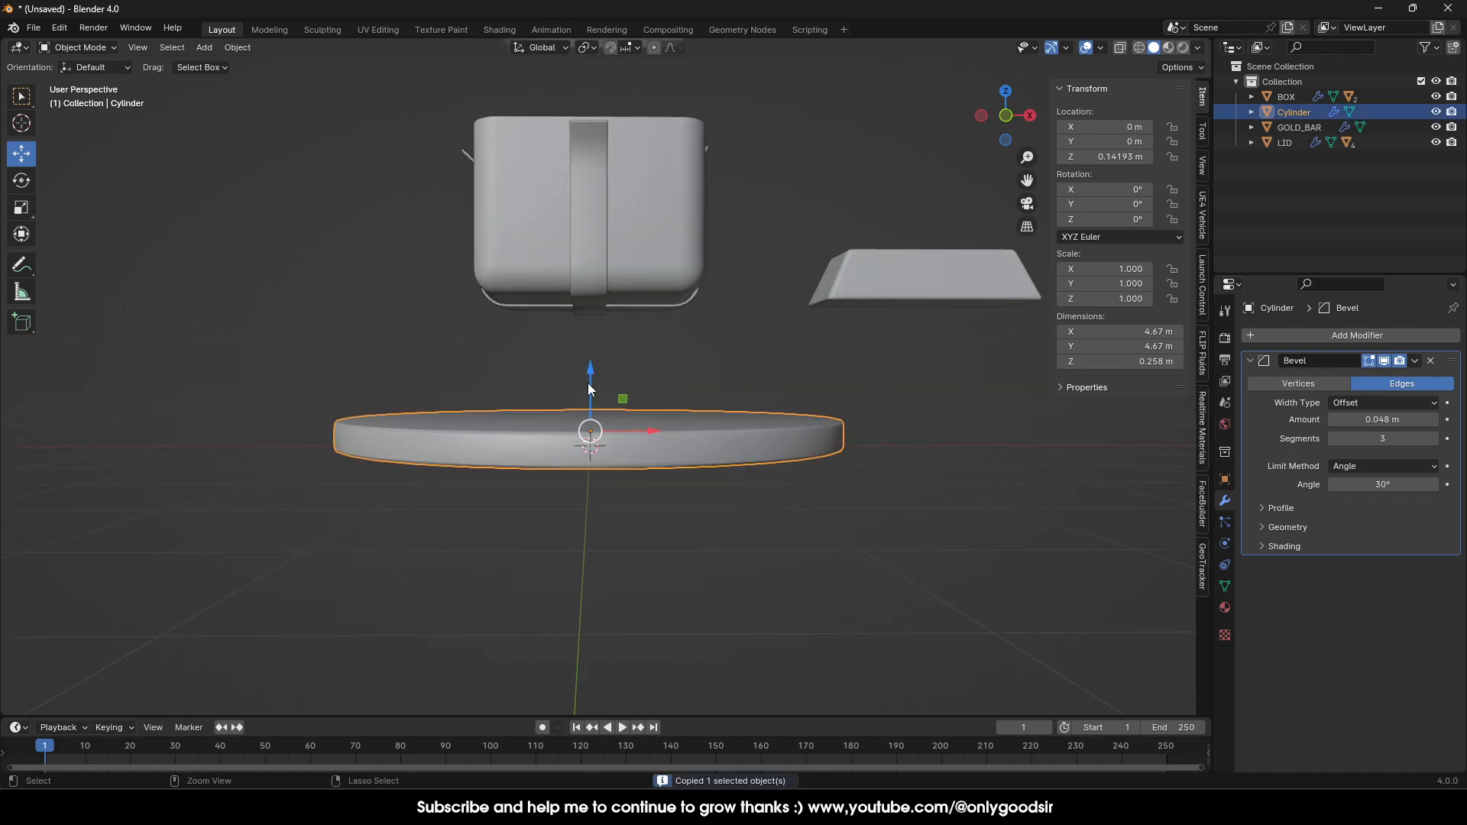
{"action": "key", "text": "ctrl+v"}
{"action": "left_click_drag", "start_coordinate": [594, 379], "coordinate": [596, 353]}
{"action": "left_click", "coordinate": [1006, 115]}
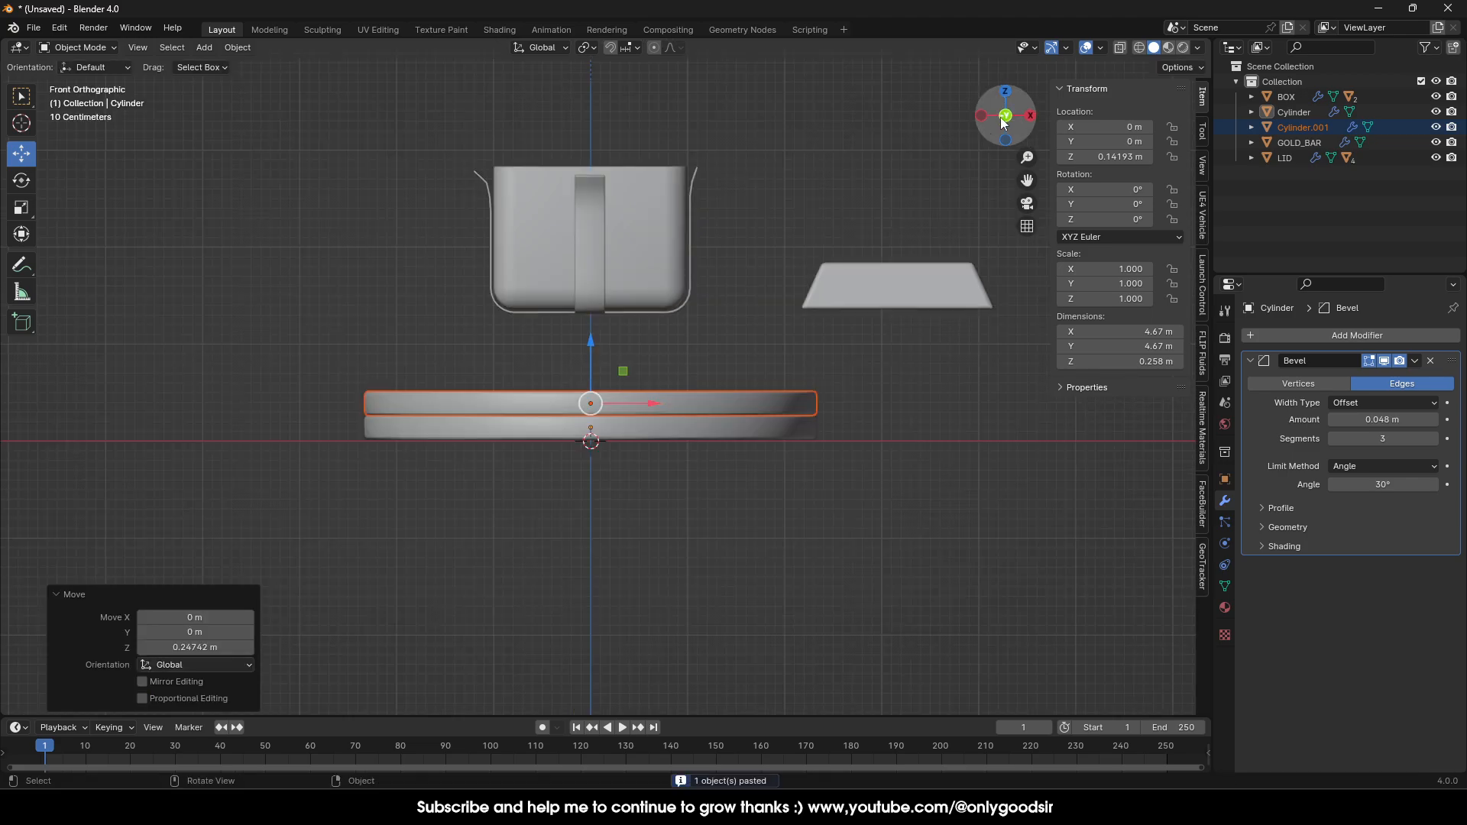
Add a third disc as a copy about 0.25 m above the second one.
{"action": "key", "text": "ctrl+c"}
{"action": "key", "text": "ctrl+v"}
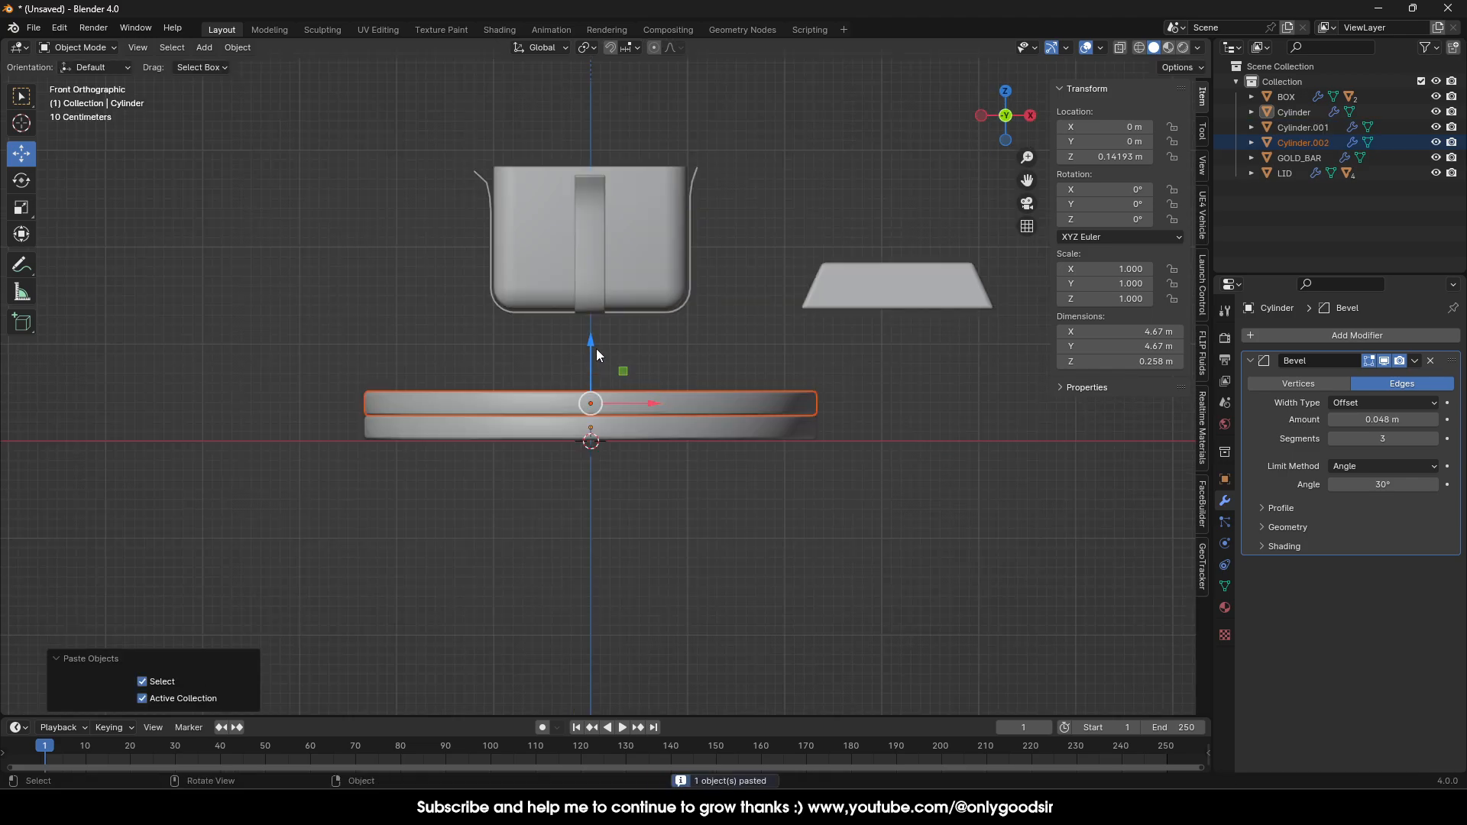
{"action": "left_click_drag", "start_coordinate": [596, 349], "coordinate": [588, 319]}
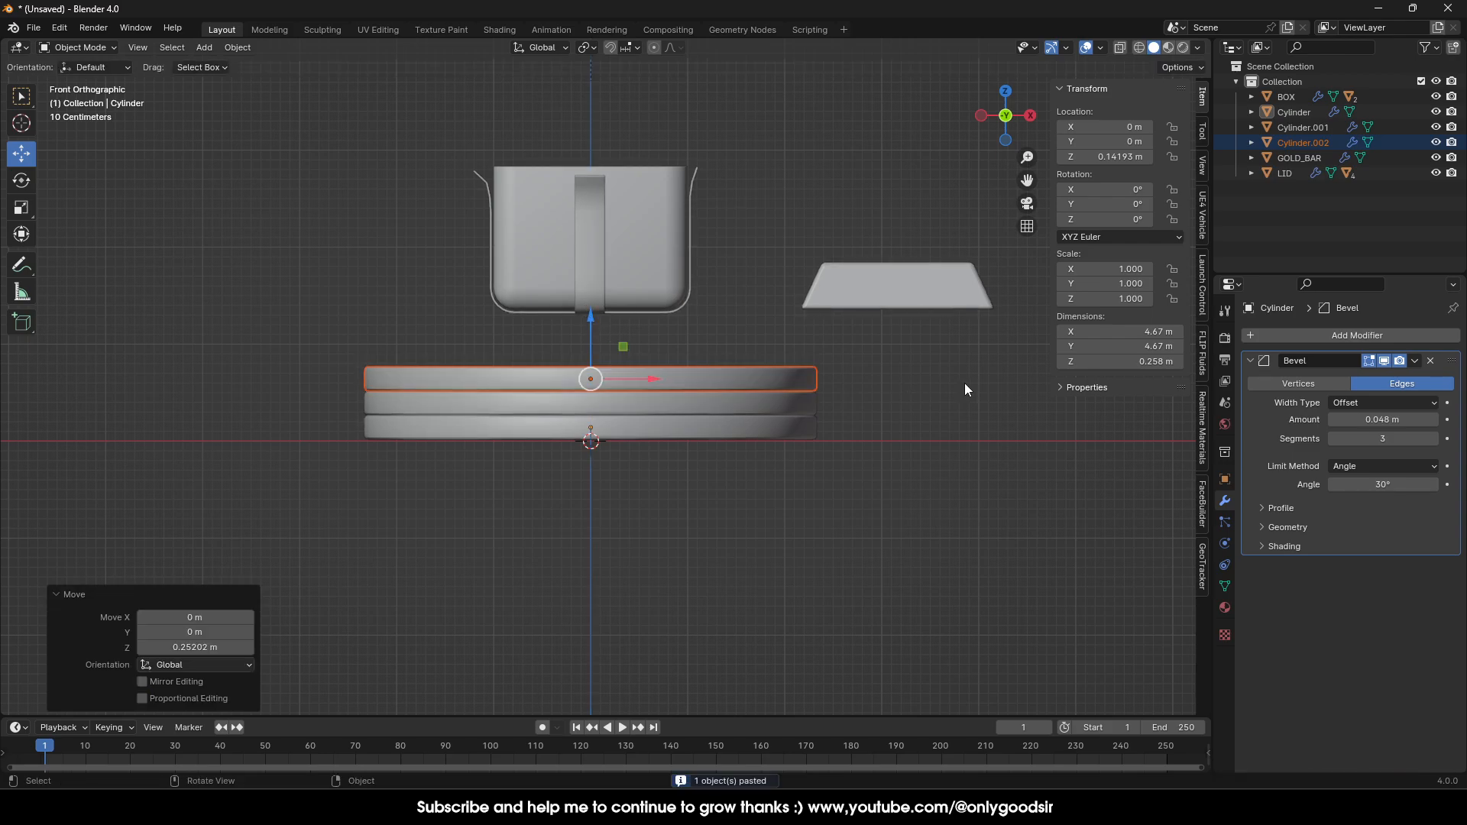
Offset the middle disc slightly towards negative X, and the top disc about 0.31 m along X and a little along positive Y.
{"action": "left_click", "coordinate": [621, 413]}
{"action": "left_click_drag", "start_coordinate": [653, 403], "coordinate": [679, 379]}
{"action": "left_click", "coordinate": [648, 380]}
{"action": "middle_click_drag", "start_coordinate": [679, 379], "coordinate": [577, 414]}
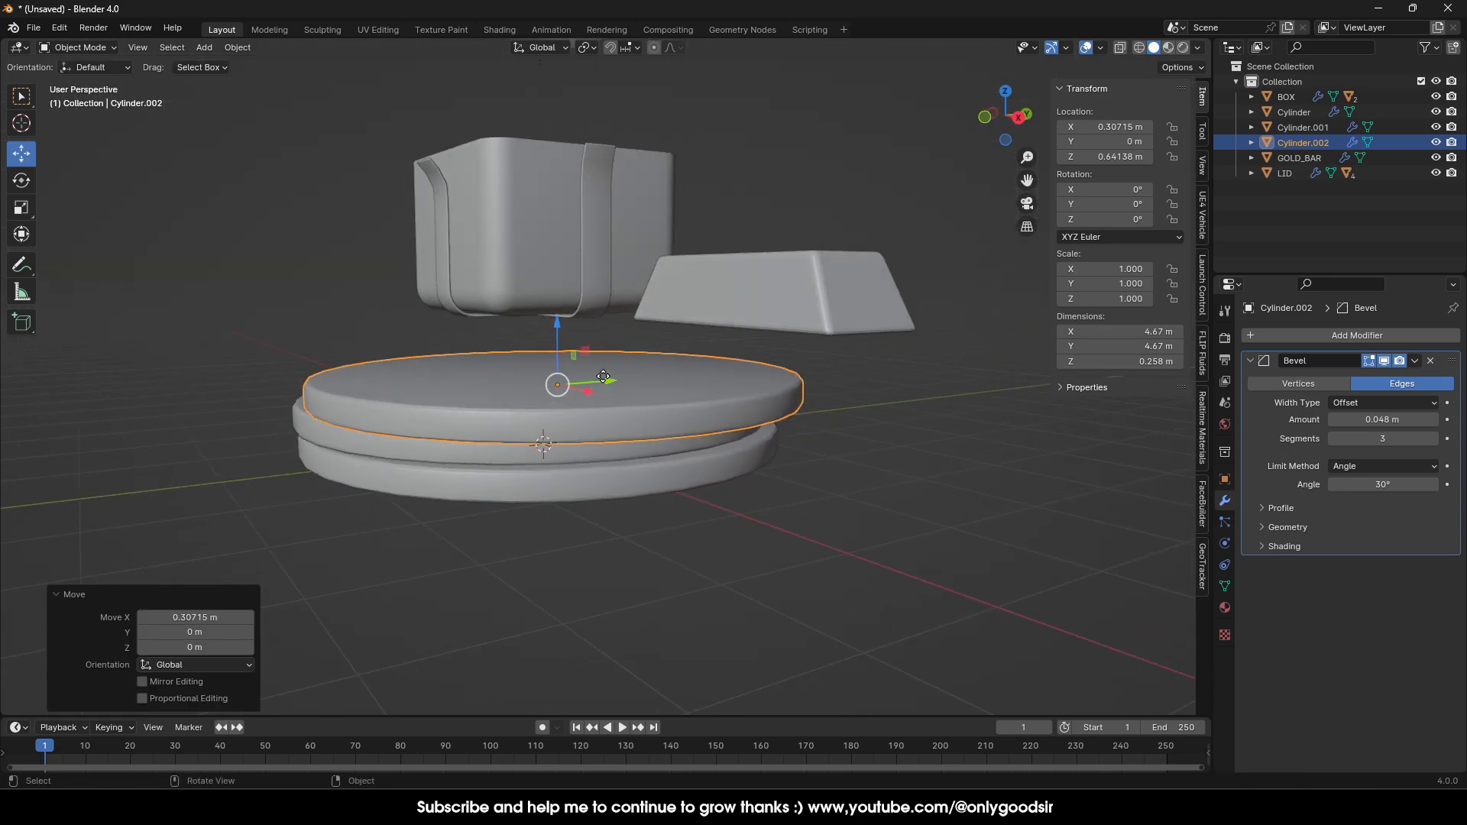
{"action": "left_click_drag", "start_coordinate": [603, 376], "coordinate": [642, 378]}
Offset the bottom disc about 0.26 m along X and 0.36 m along Y.
{"action": "left_click", "coordinate": [493, 482]}
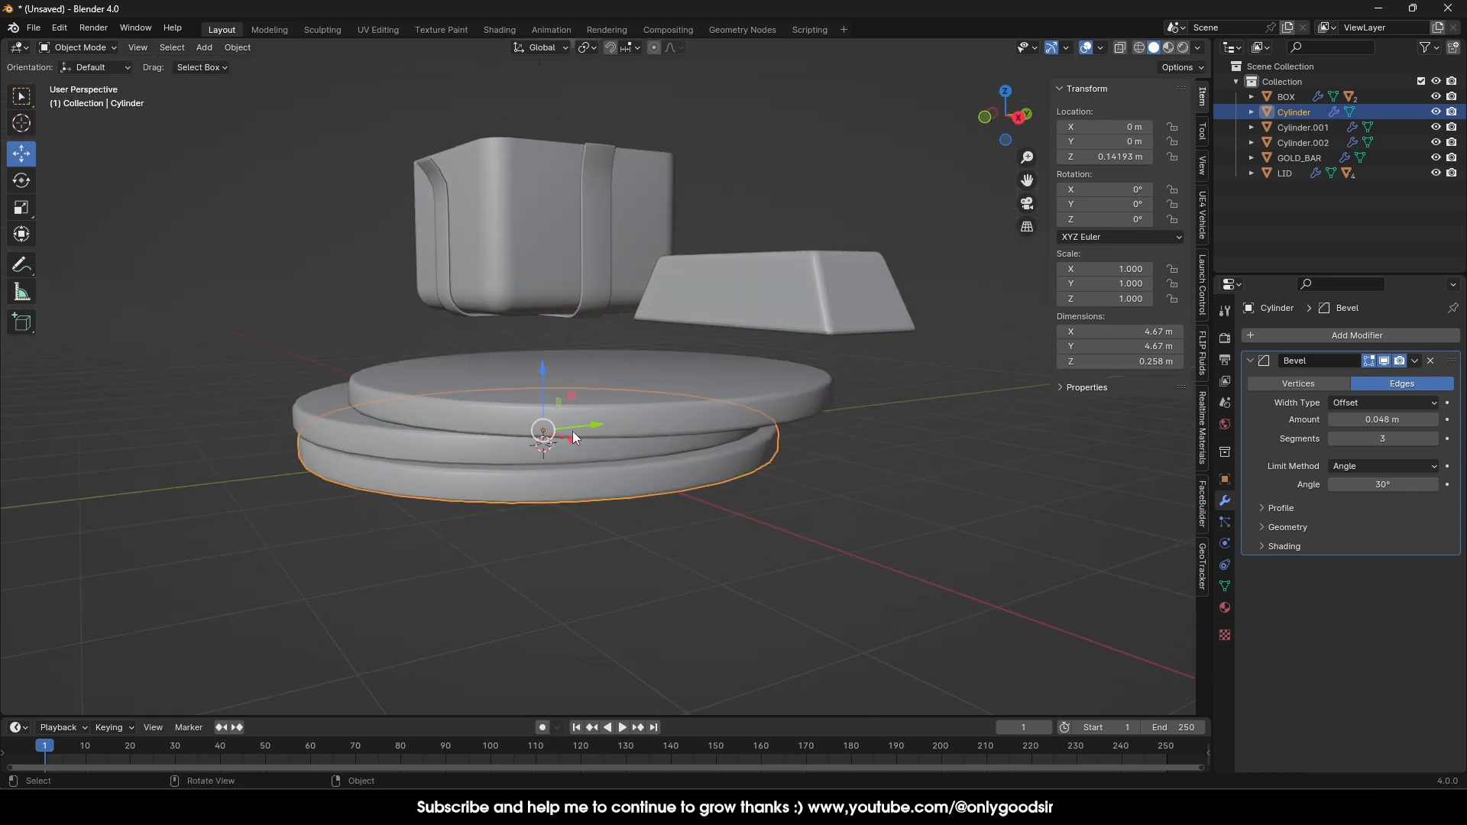
{"action": "left_click_drag", "start_coordinate": [568, 436], "coordinate": [710, 468]}
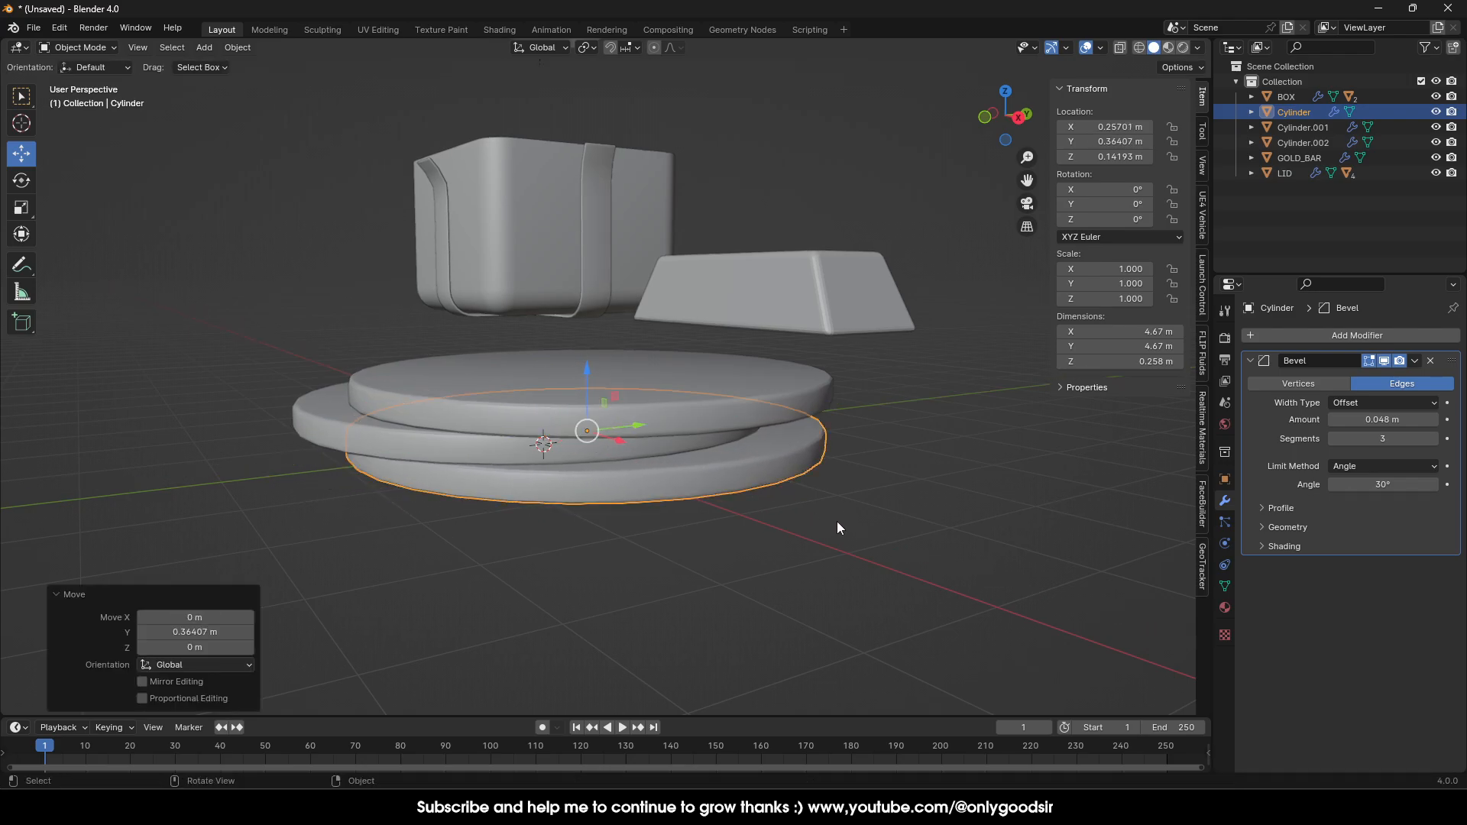
{"action": "middle_click_drag", "start_coordinate": [837, 521], "coordinate": [599, 518]}
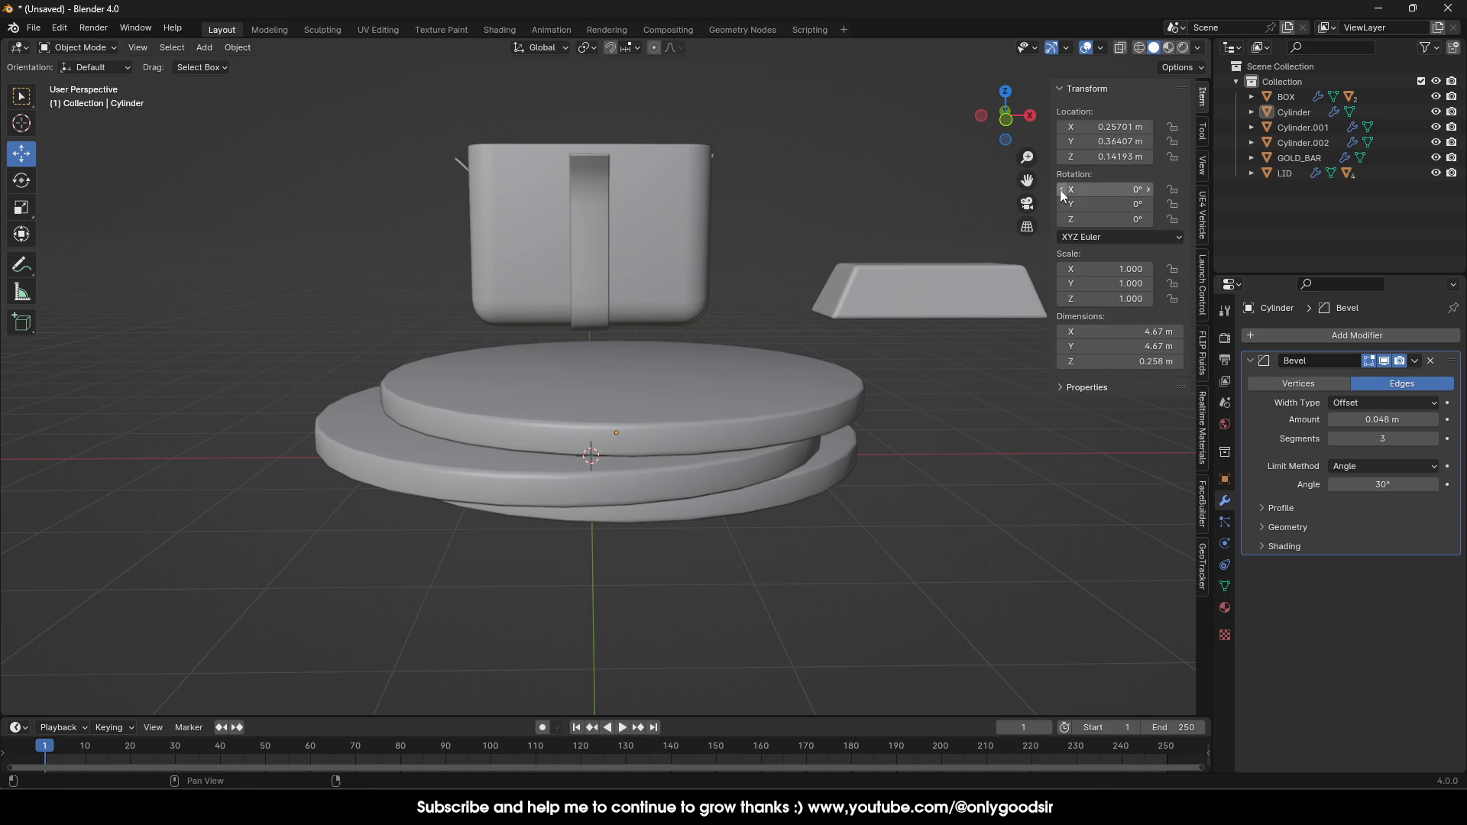
Lower the gift box onto the top disc, to a Z location of about 1.81 m, and deselect it.
{"action": "scroll", "coordinate": [691, 245], "scroll_direction": "down", "scroll_amount": 3}
{"action": "left_click", "coordinate": [625, 310]}
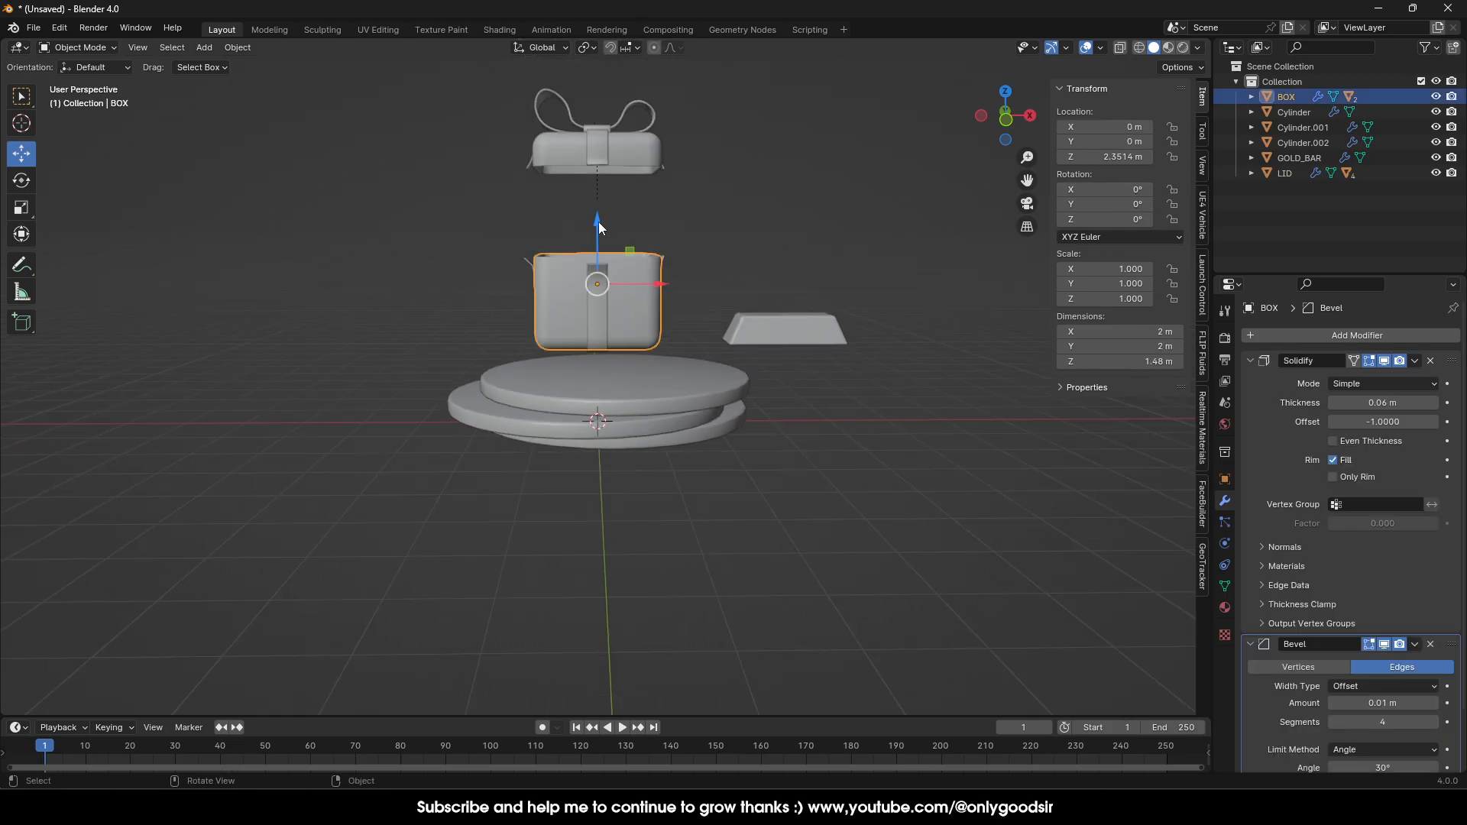
{"action": "left_click_drag", "start_coordinate": [598, 226], "coordinate": [598, 255]}
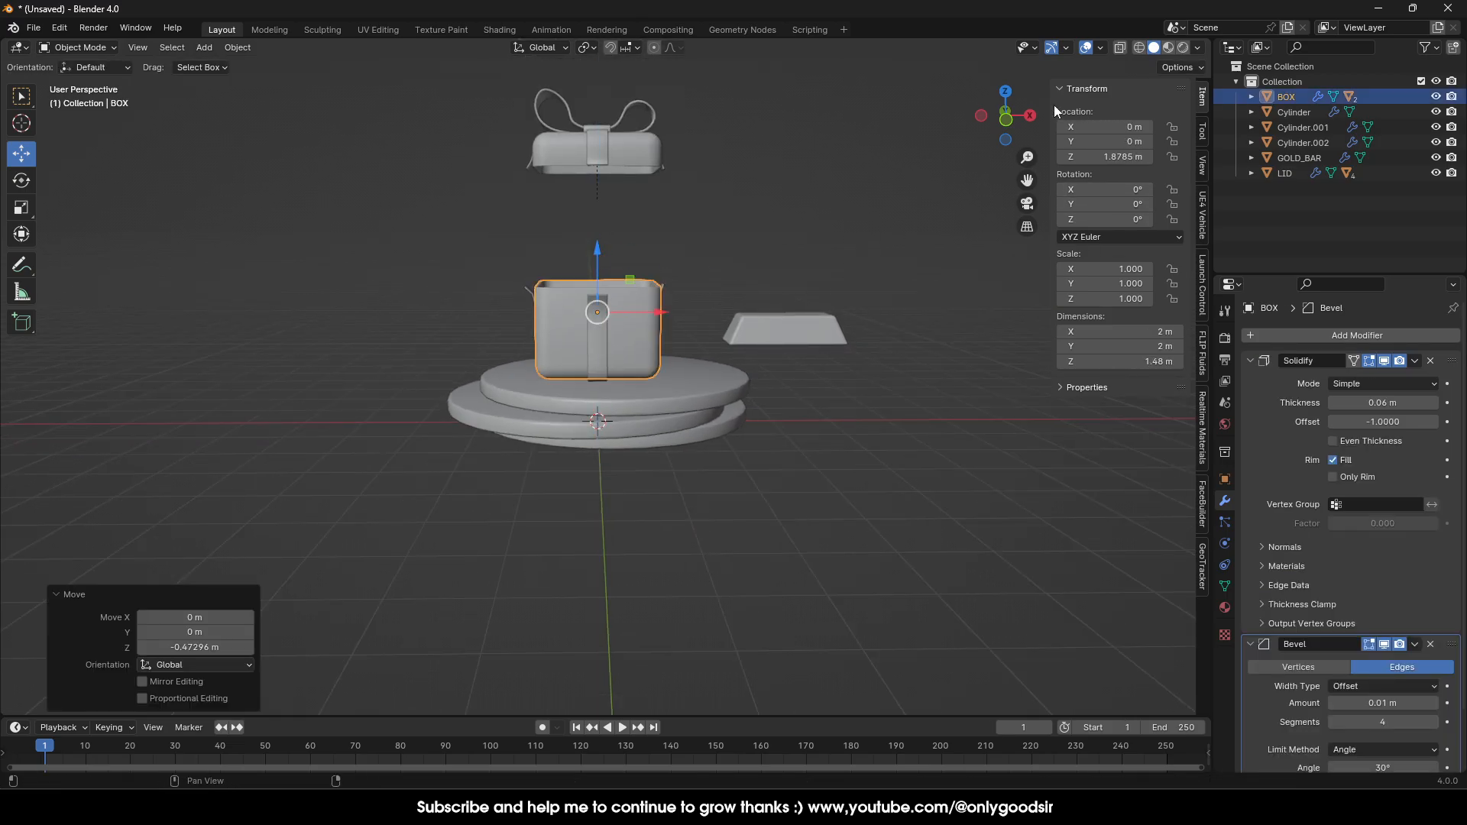
{"action": "left_click", "coordinate": [1005, 120]}
{"action": "scroll", "coordinate": [718, 312], "scroll_direction": "up", "scroll_amount": 3}
{"action": "middle_click_drag", "start_coordinate": [583, 136], "coordinate": [626, 228], "text": "shift"}
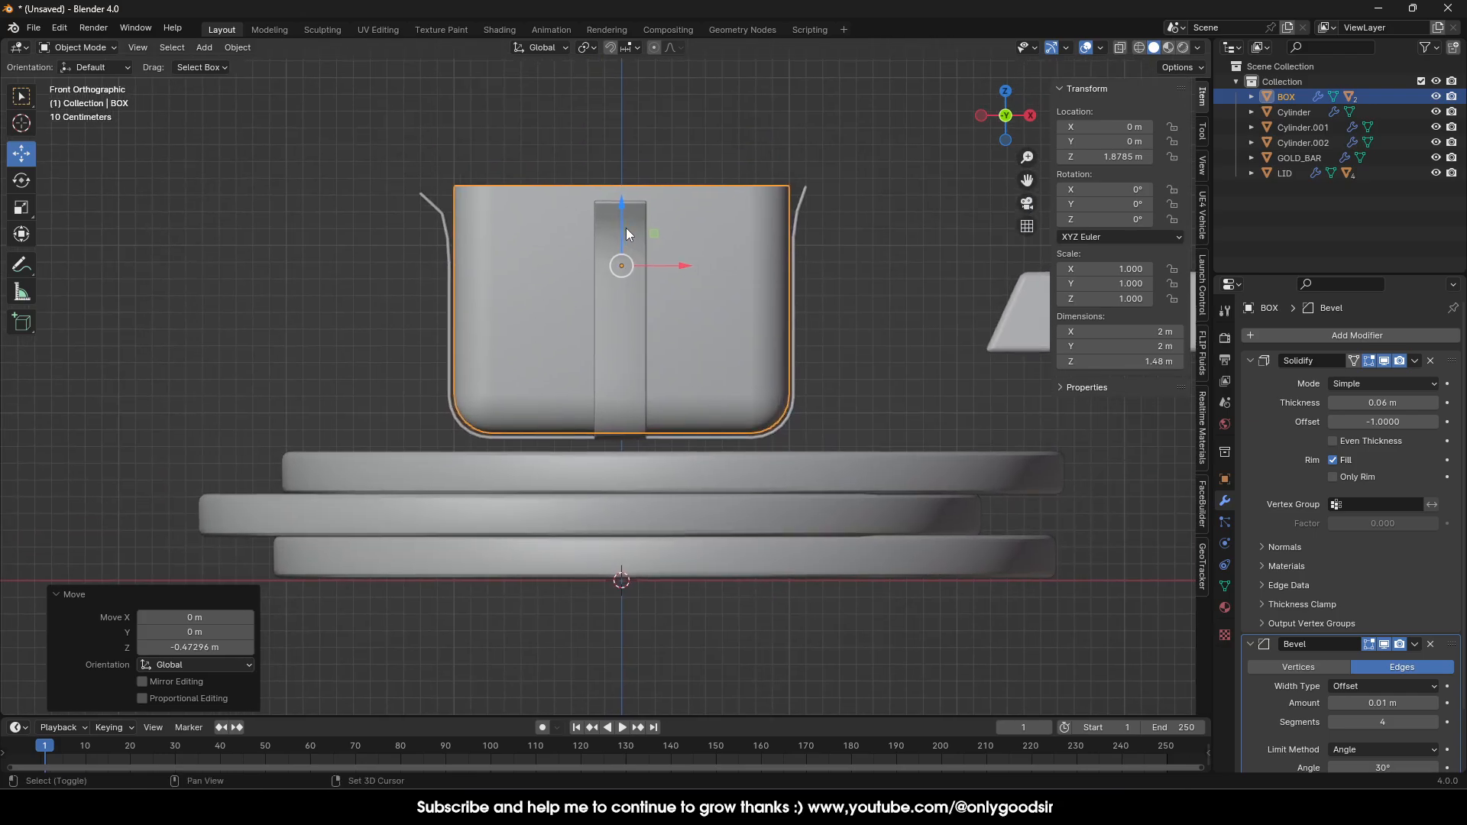
{"action": "left_click_drag", "start_coordinate": [626, 203], "coordinate": [626, 216]}
{"action": "scroll", "coordinate": [839, 279], "scroll_direction": "down", "scroll_amount": 2}
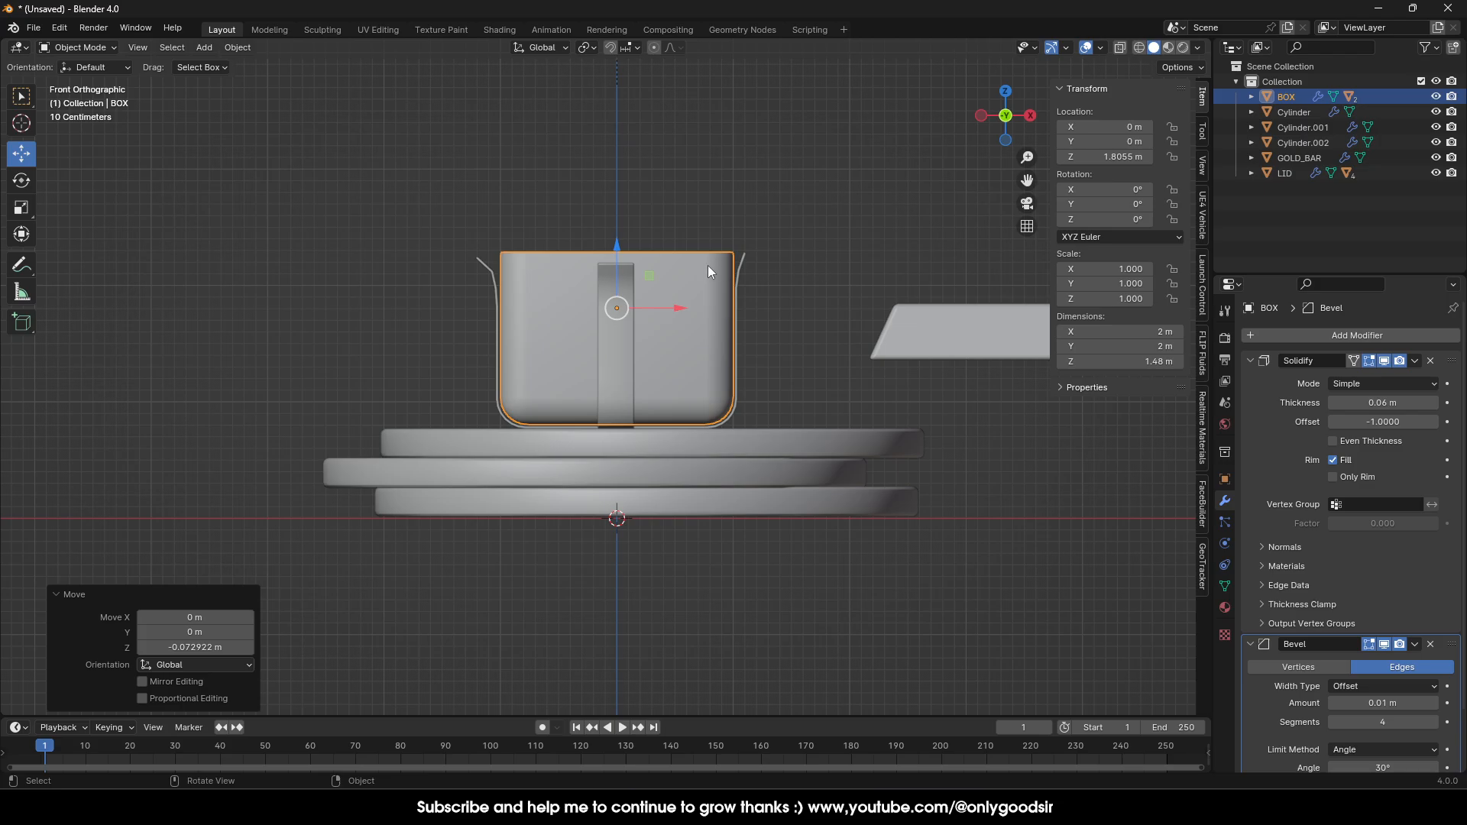
{"action": "left_click", "coordinate": [804, 196]}
Lower the lid along Z so it floats closer above the gift box.
{"action": "scroll", "coordinate": [758, 272], "scroll_direction": "down", "scroll_amount": 2}
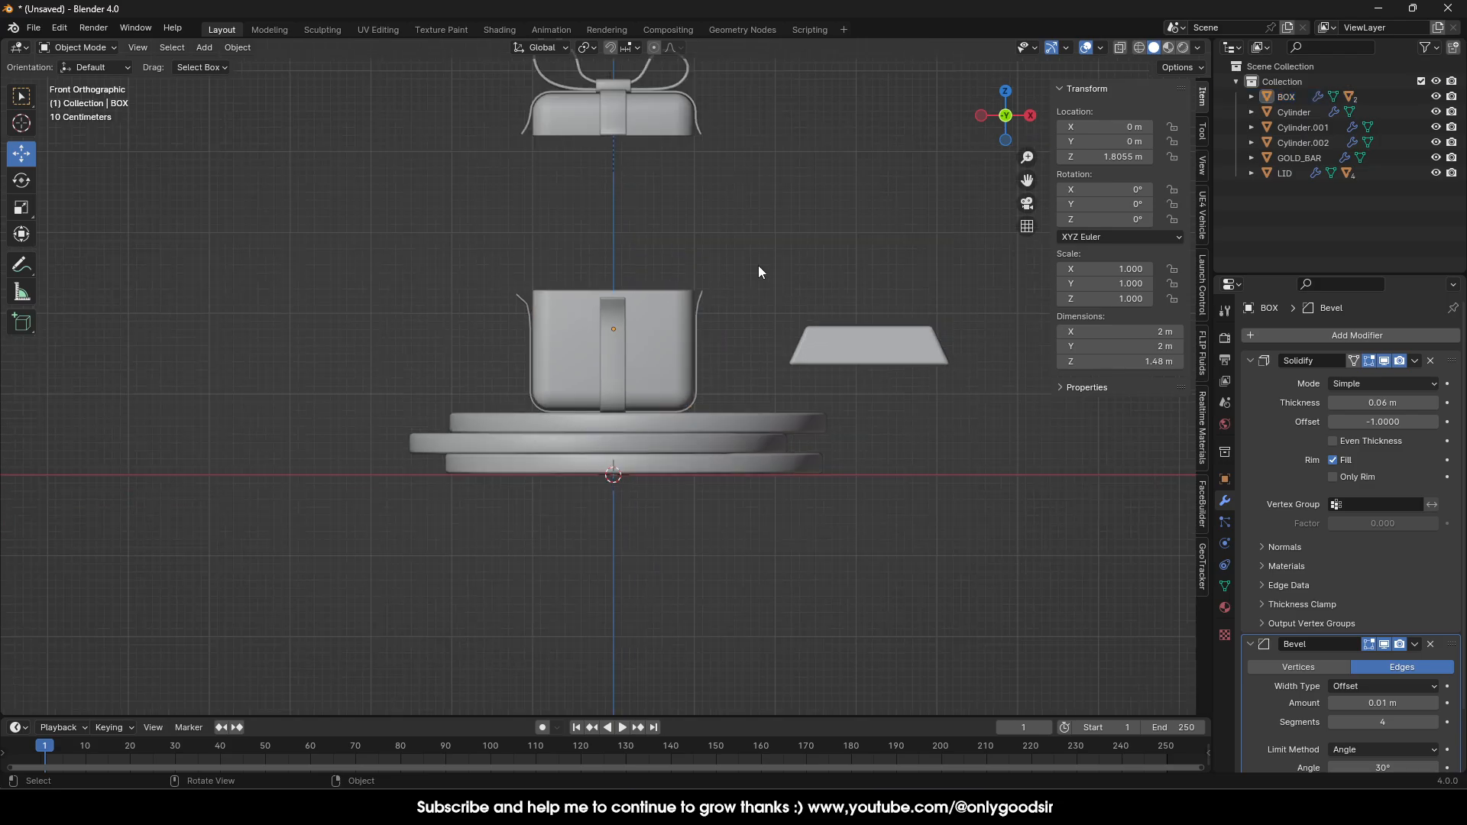
{"action": "left_click", "coordinate": [660, 122]}
{"action": "left_click_drag", "start_coordinate": [617, 87], "coordinate": [619, 160]}
Rotate the gift box and lid together about -37° around Z and shift them about 0.22 m towards negative X.
{"action": "left_click", "coordinate": [666, 327], "text": "shift"}
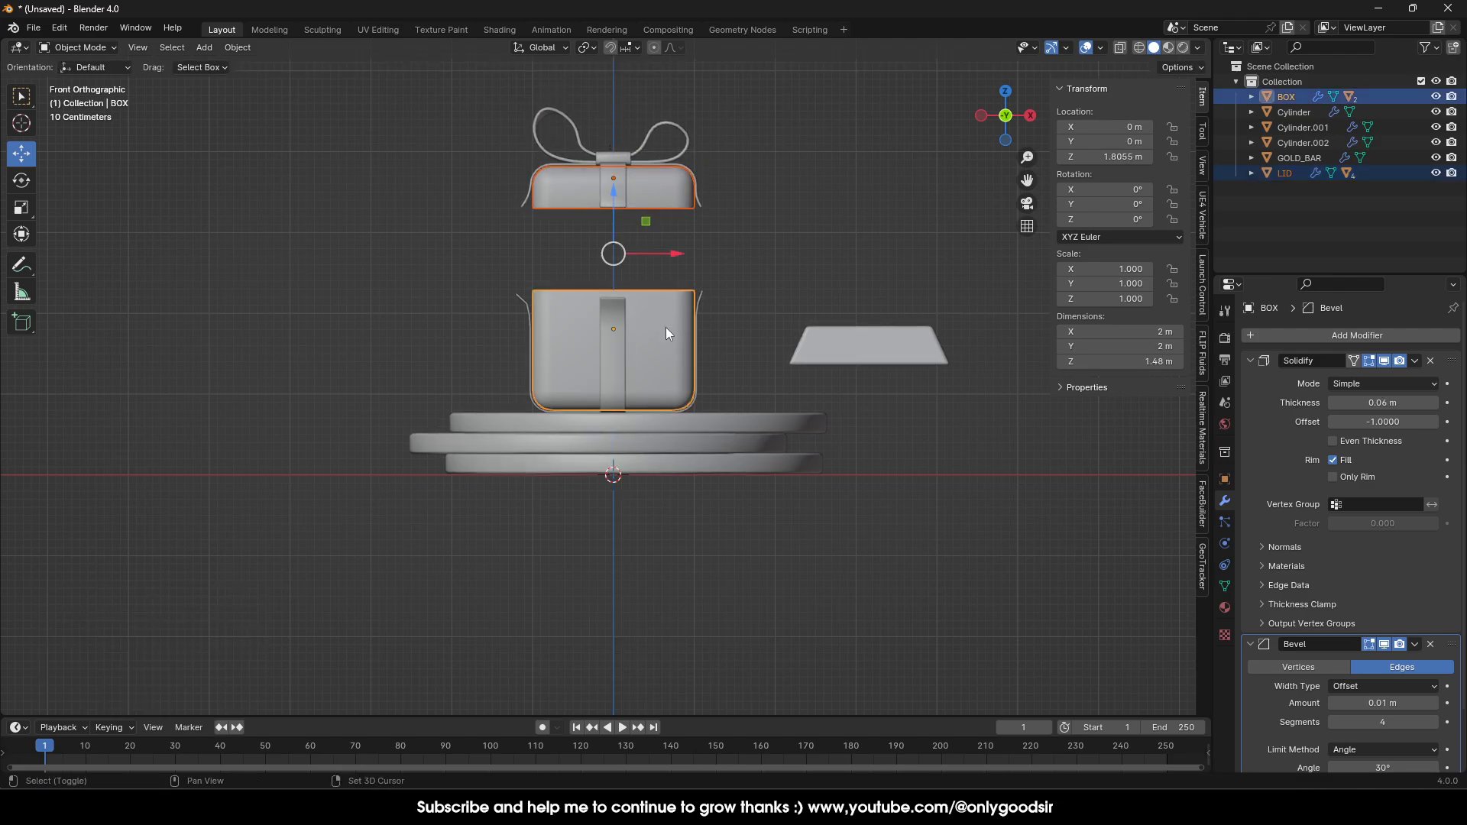
{"action": "left_click", "coordinate": [24, 187]}
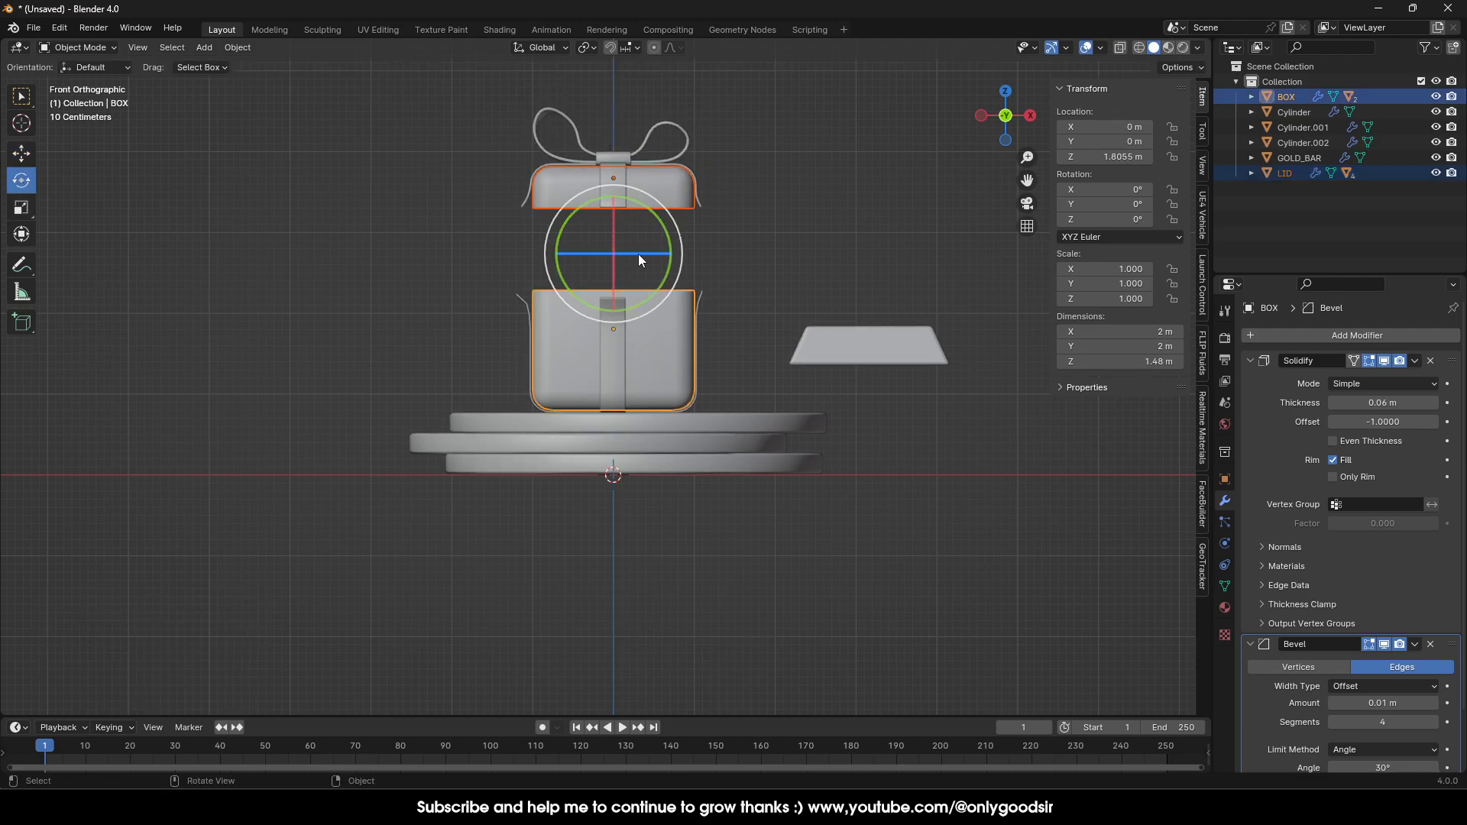
{"action": "mouse_move", "coordinate": [639, 254]}
{"action": "left_mouse_down"}
{"action": "mouse_move", "coordinate": [668, 253]}
{"action": "mouse_move", "coordinate": [628, 234]}
{"action": "mouse_move", "coordinate": [652, 256]}
{"action": "left_mouse_up"}
{"action": "left_click", "coordinate": [23, 154]}
{"action": "middle_click_drag", "start_coordinate": [822, 236], "coordinate": [816, 342]}
{"action": "scroll", "coordinate": [856, 291], "scroll_direction": "down", "scroll_amount": 3}
{"action": "left_click", "coordinate": [790, 304]}
{"action": "scroll", "coordinate": [813, 313], "scroll_direction": "up", "scroll_amount": 2}
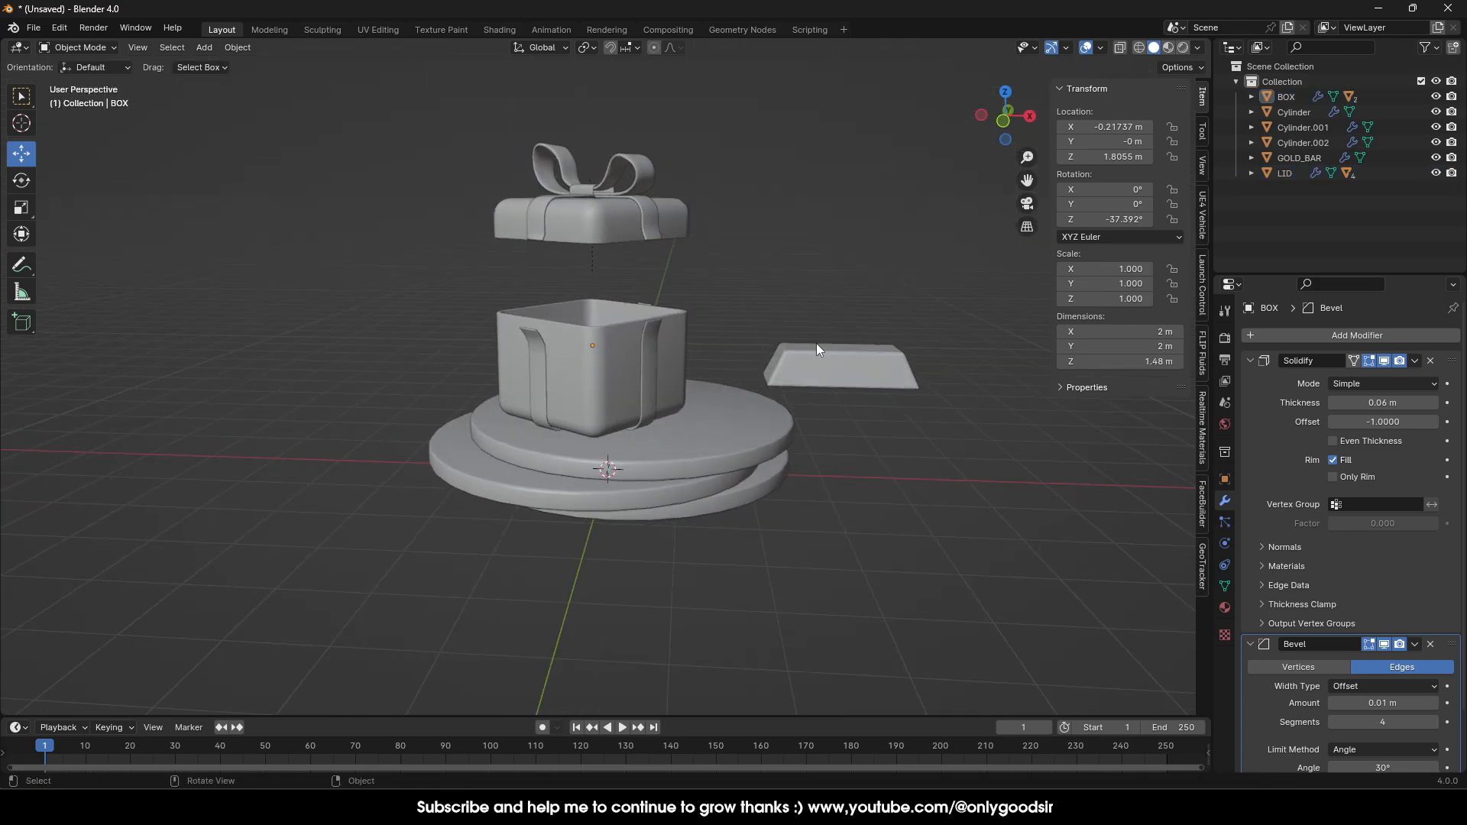
Place the gold bar on the top disc beside the box, at about X 1.87 m and Z 1.13 m, rotated about 47° around Z.
{"action": "left_click", "coordinate": [895, 370]}
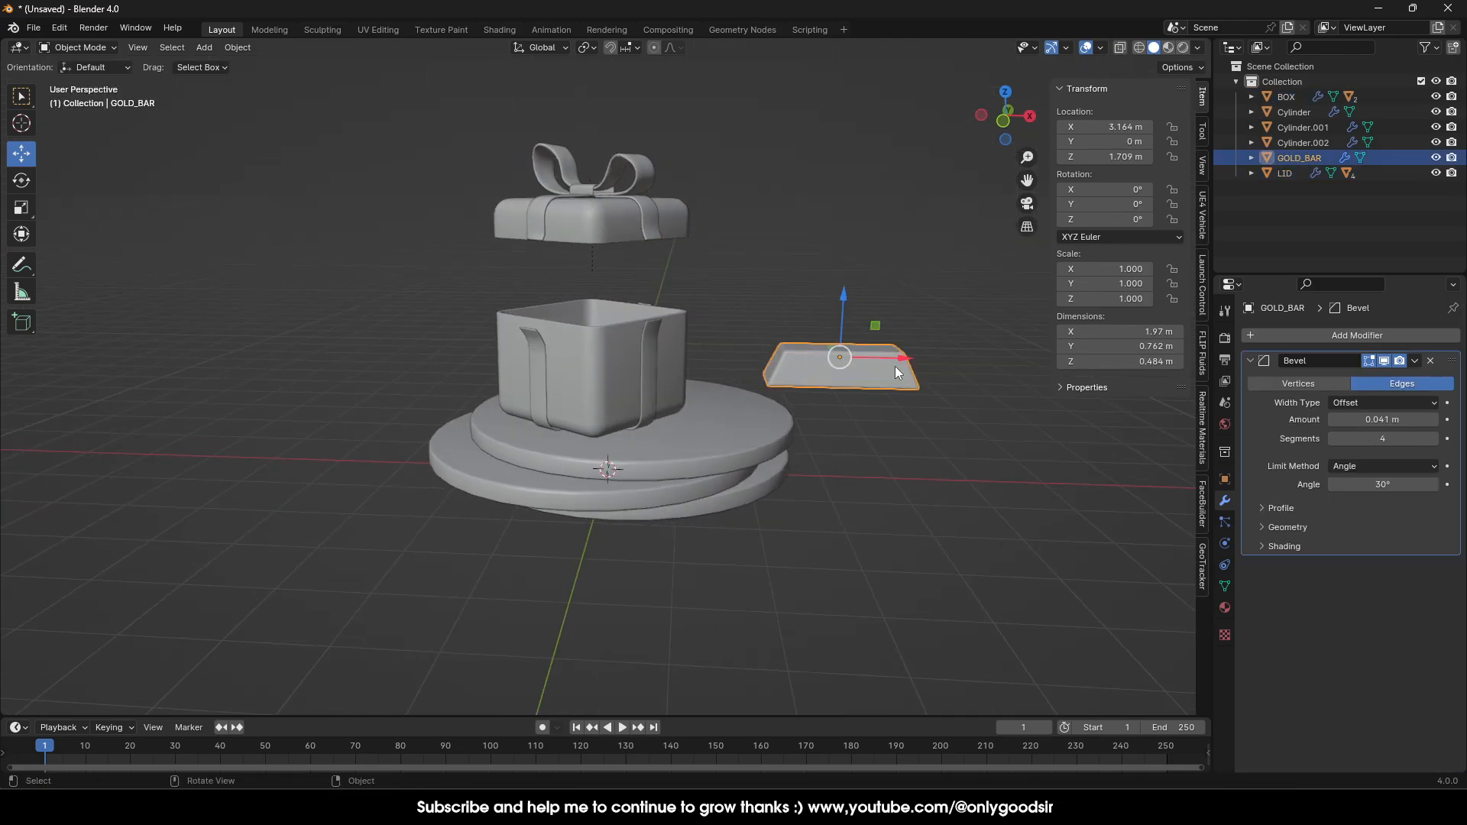
{"action": "left_click", "coordinate": [1001, 127]}
{"action": "left_click_drag", "start_coordinate": [821, 347], "coordinate": [722, 355]}
{"action": "left_click", "coordinate": [21, 180]}
{"action": "left_click", "coordinate": [21, 155]}
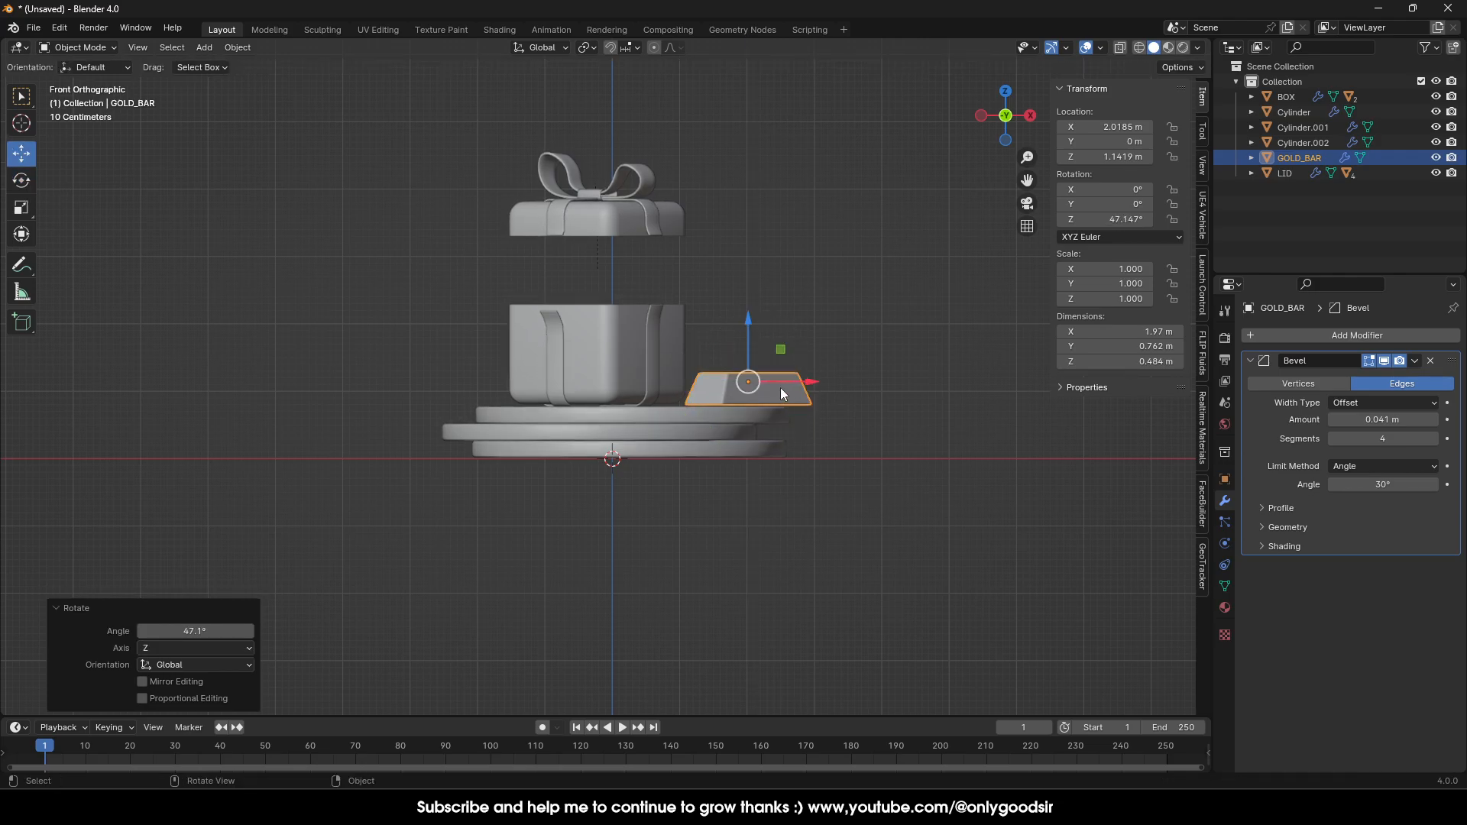
{"action": "left_click_drag", "start_coordinate": [813, 385], "coordinate": [802, 385]}
Stack a copy of the gold bar about 0.46 m above the first one and rotate it about 27° around Z.
{"action": "left_click_drag", "start_coordinate": [737, 323], "coordinate": [740, 298]}
{"action": "key", "text": "ctrl+c"}
{"action": "key", "text": "ctrl+v"}
{"action": "left_click", "coordinate": [21, 179]}
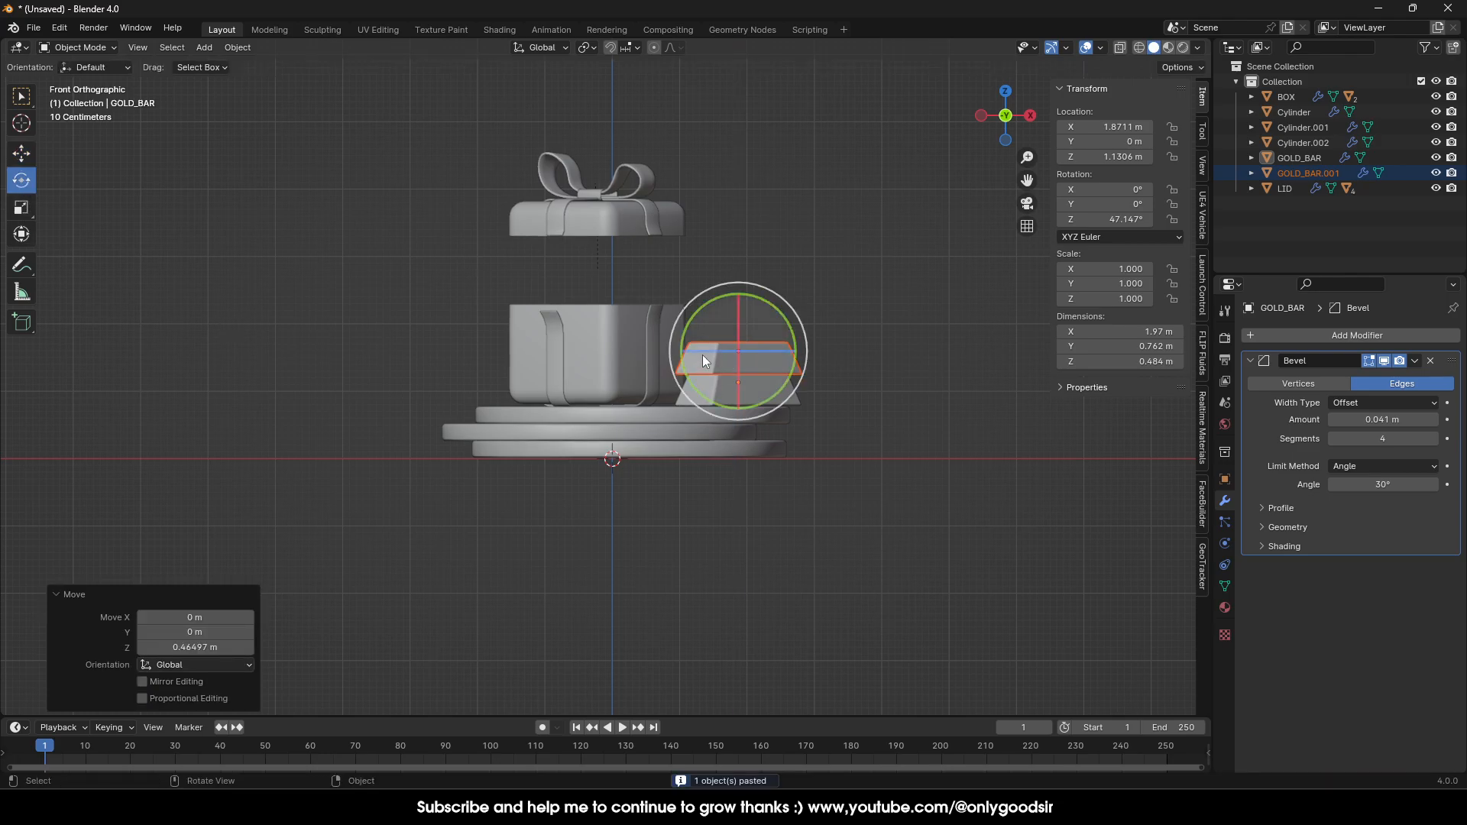
{"action": "left_click_drag", "start_coordinate": [702, 351], "coordinate": [669, 350]}
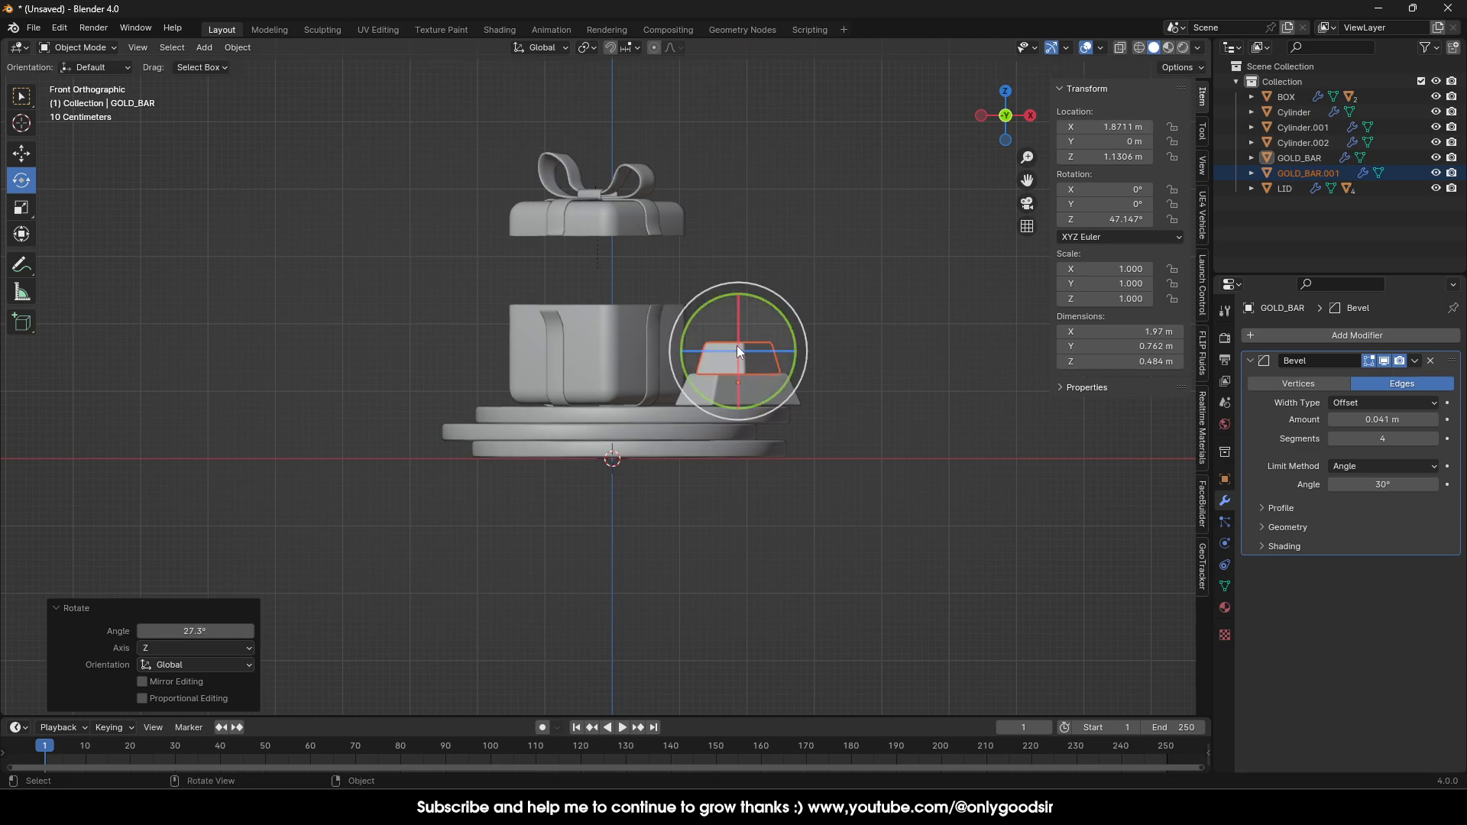
Stack a third gold bar about 0.48 m above the second one and rotate it to about 93° around Z.
{"action": "key", "text": "ctrl+v"}
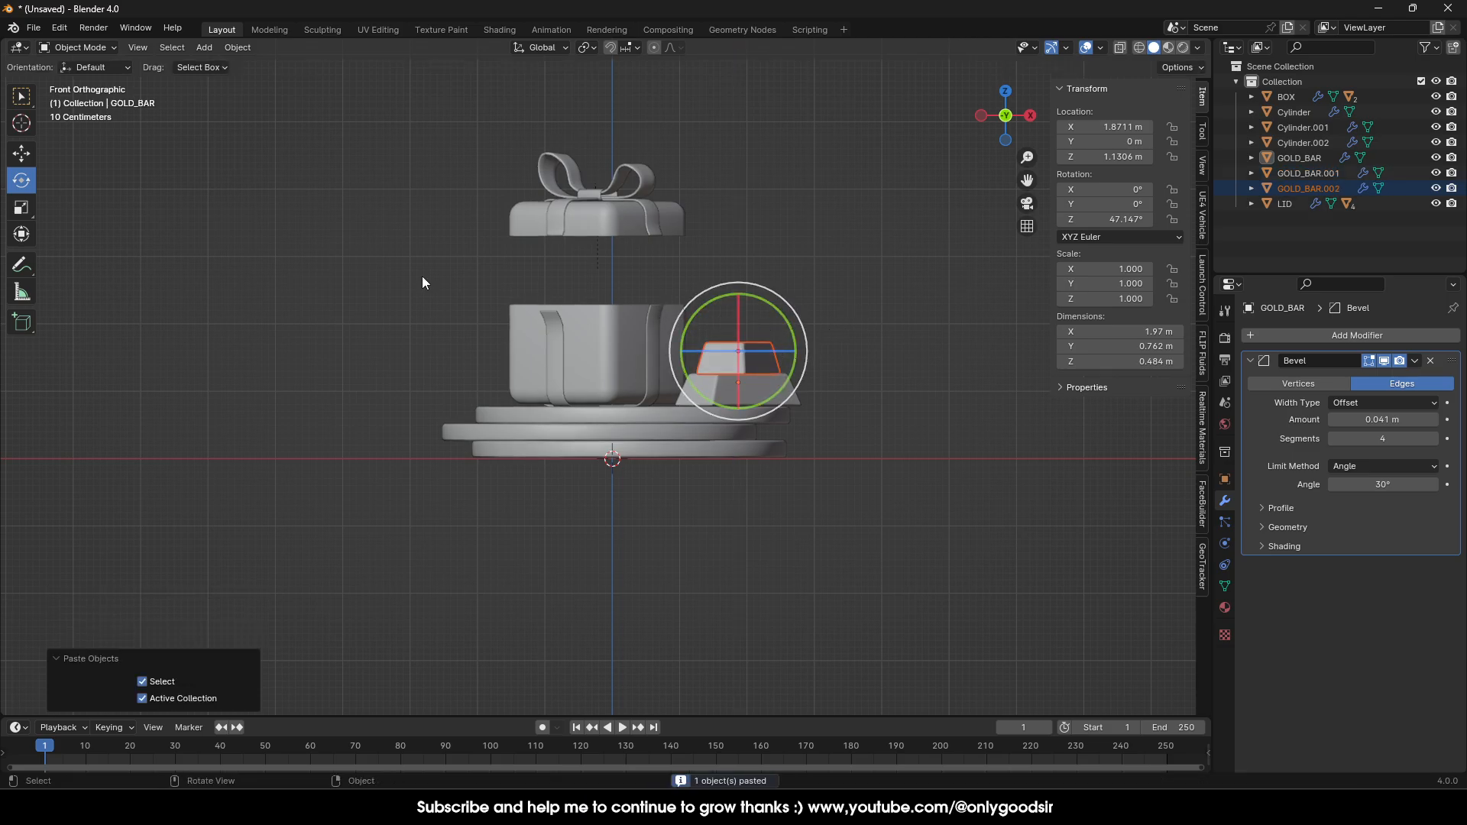
{"action": "left_click", "coordinate": [22, 152]}
{"action": "left_click_drag", "start_coordinate": [738, 302], "coordinate": [736, 267]}
{"action": "left_click", "coordinate": [22, 180]}
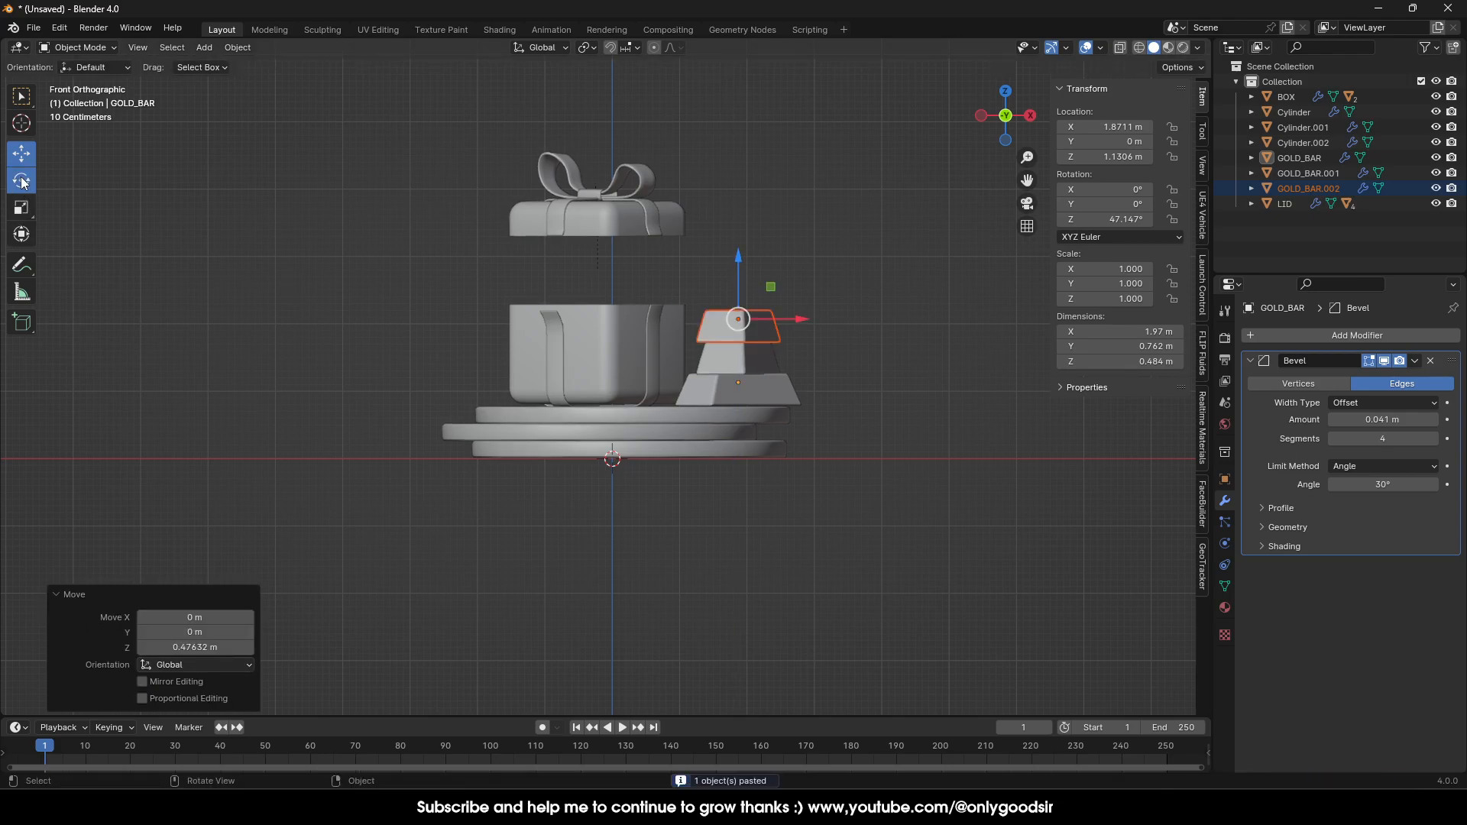
{"action": "left_click_drag", "start_coordinate": [759, 326], "coordinate": [748, 322]}
{"action": "left_click", "coordinate": [860, 334]}
{"action": "middle_click_drag", "start_coordinate": [884, 351], "coordinate": [635, 358]}
{"action": "middle_click_drag", "start_coordinate": [460, 388], "coordinate": [763, 336]}
Duplicate the top gold bar of the stack and move the copy about 2.1 m towards negative X, over the open box.
{"action": "left_click", "coordinate": [766, 345]}
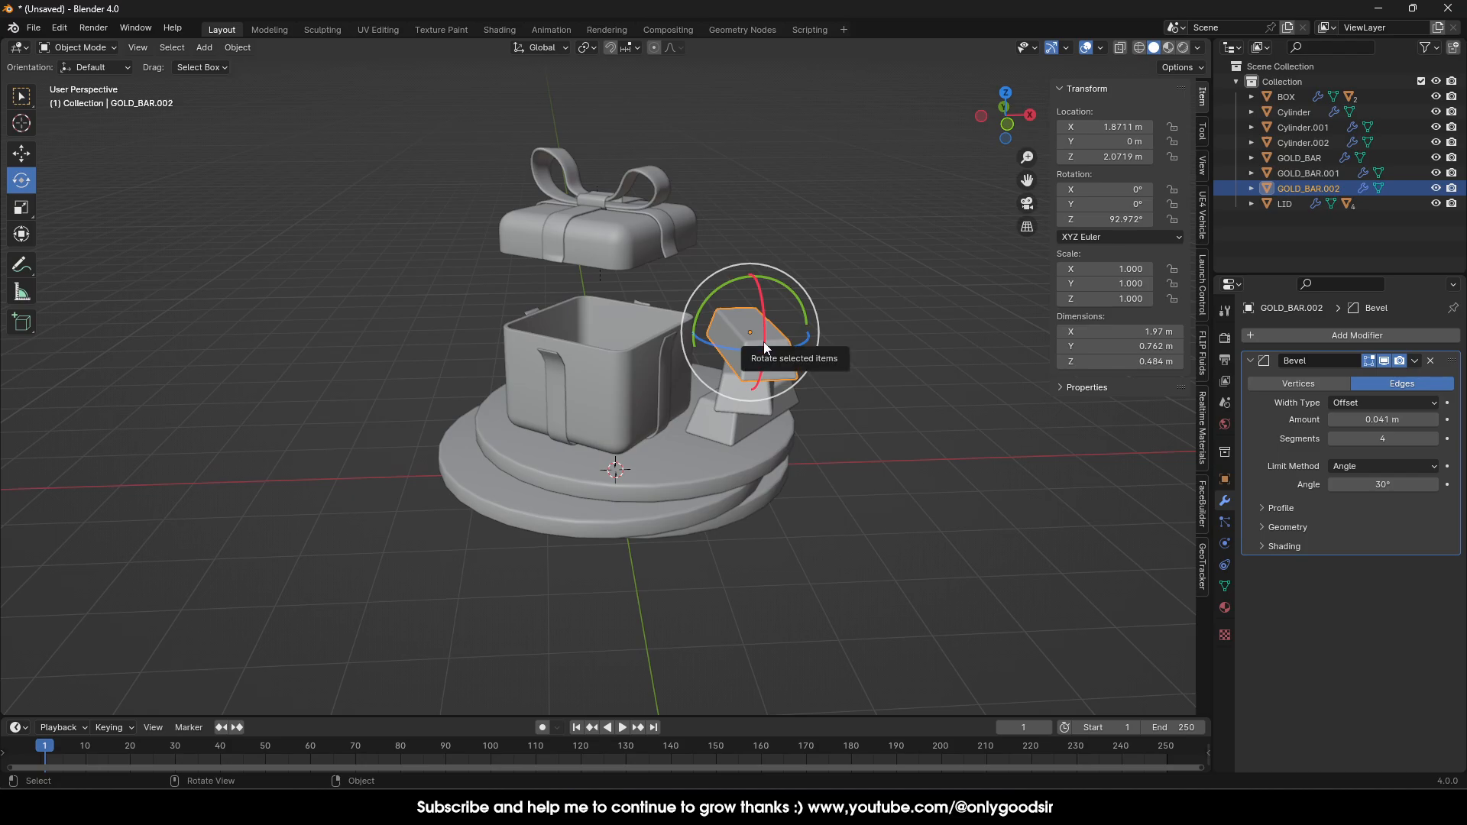
{"action": "key", "text": "ctrl+c"}
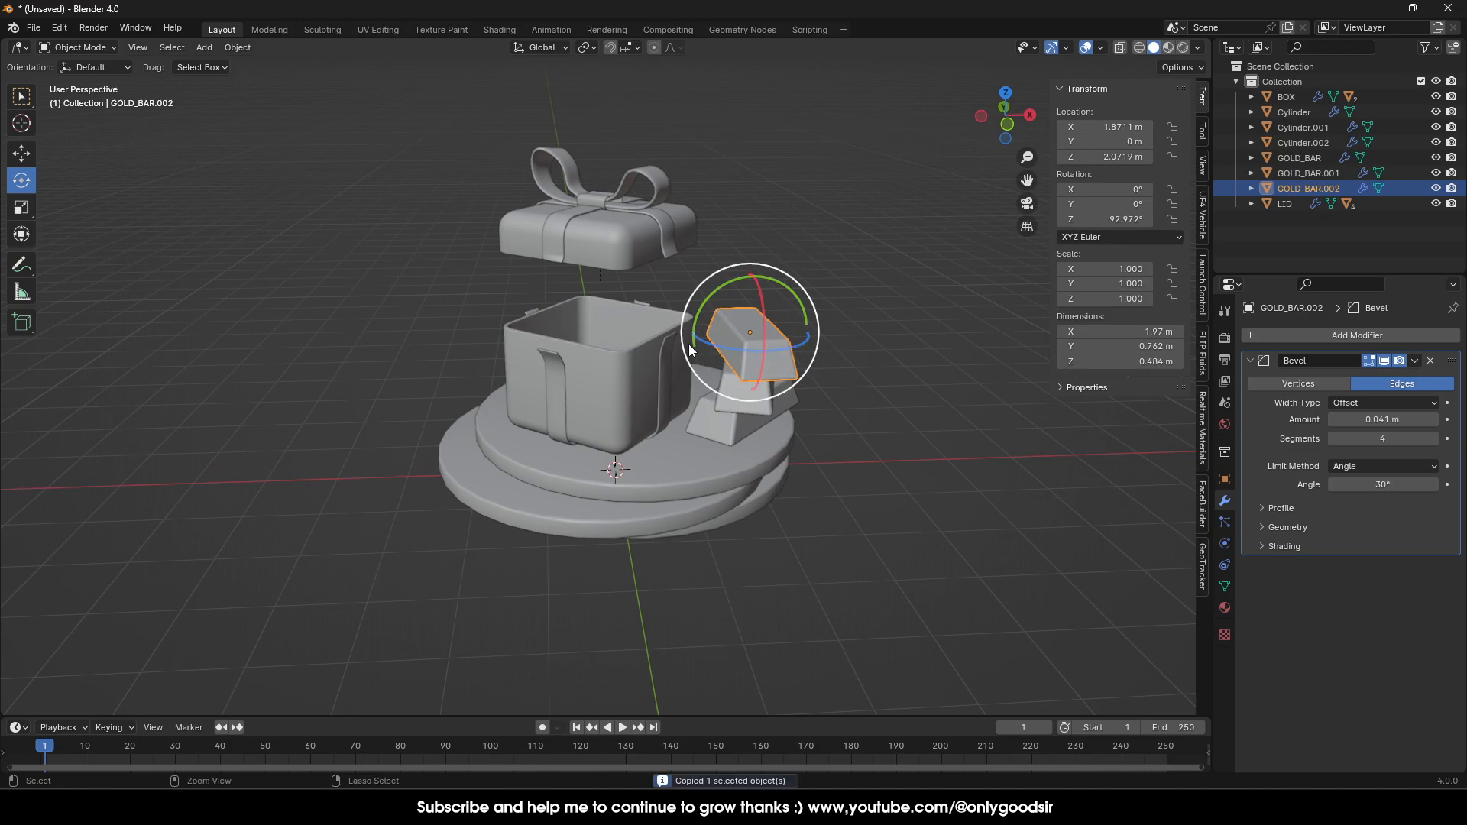
{"action": "left_click", "coordinate": [18, 157]}
{"action": "key", "text": "ctrl+v"}
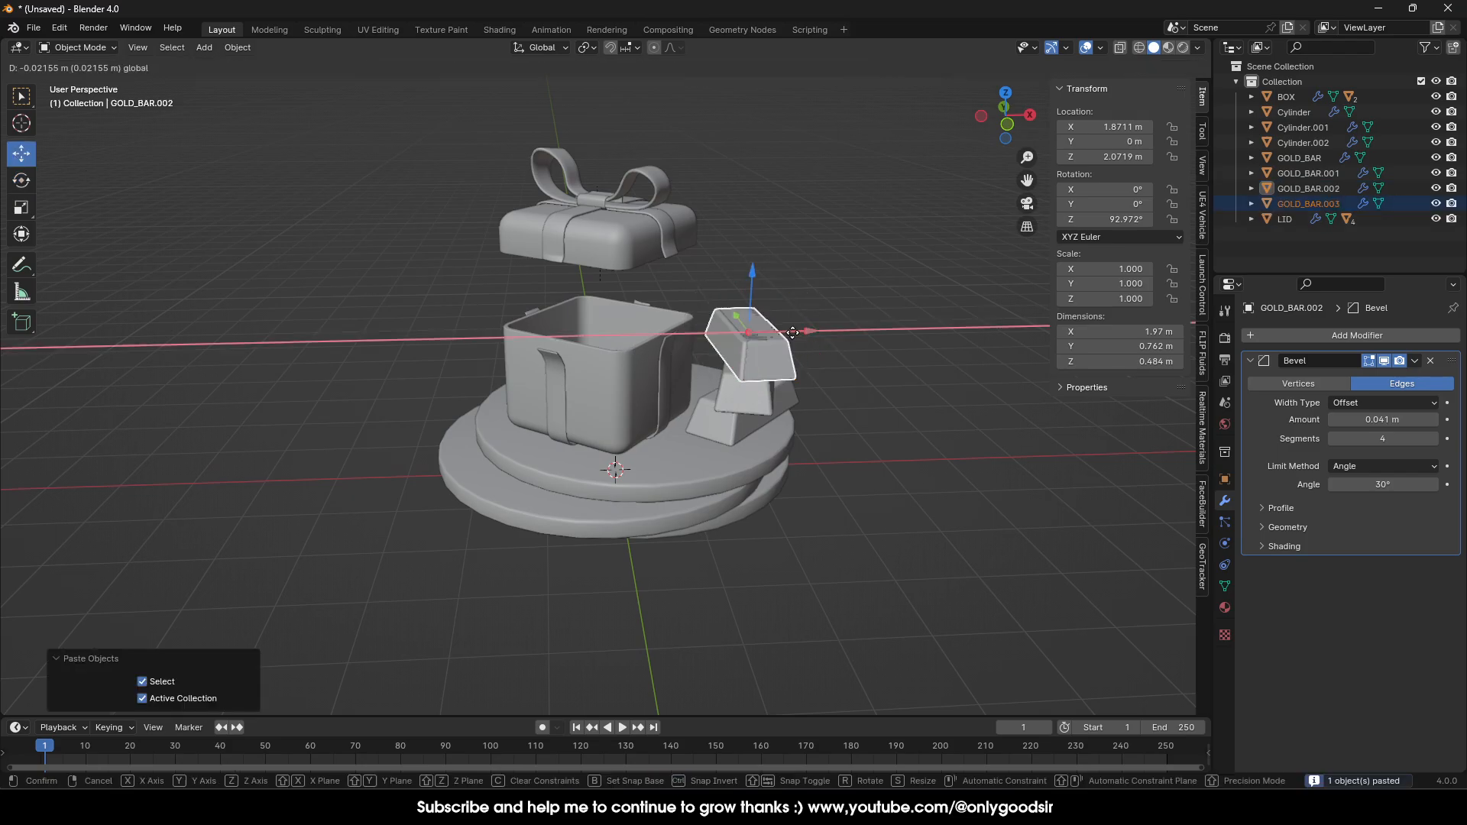
{"action": "left_click_drag", "start_coordinate": [794, 341], "coordinate": [612, 353]}
{"action": "middle_click_drag", "start_coordinate": [612, 353], "coordinate": [617, 301]}
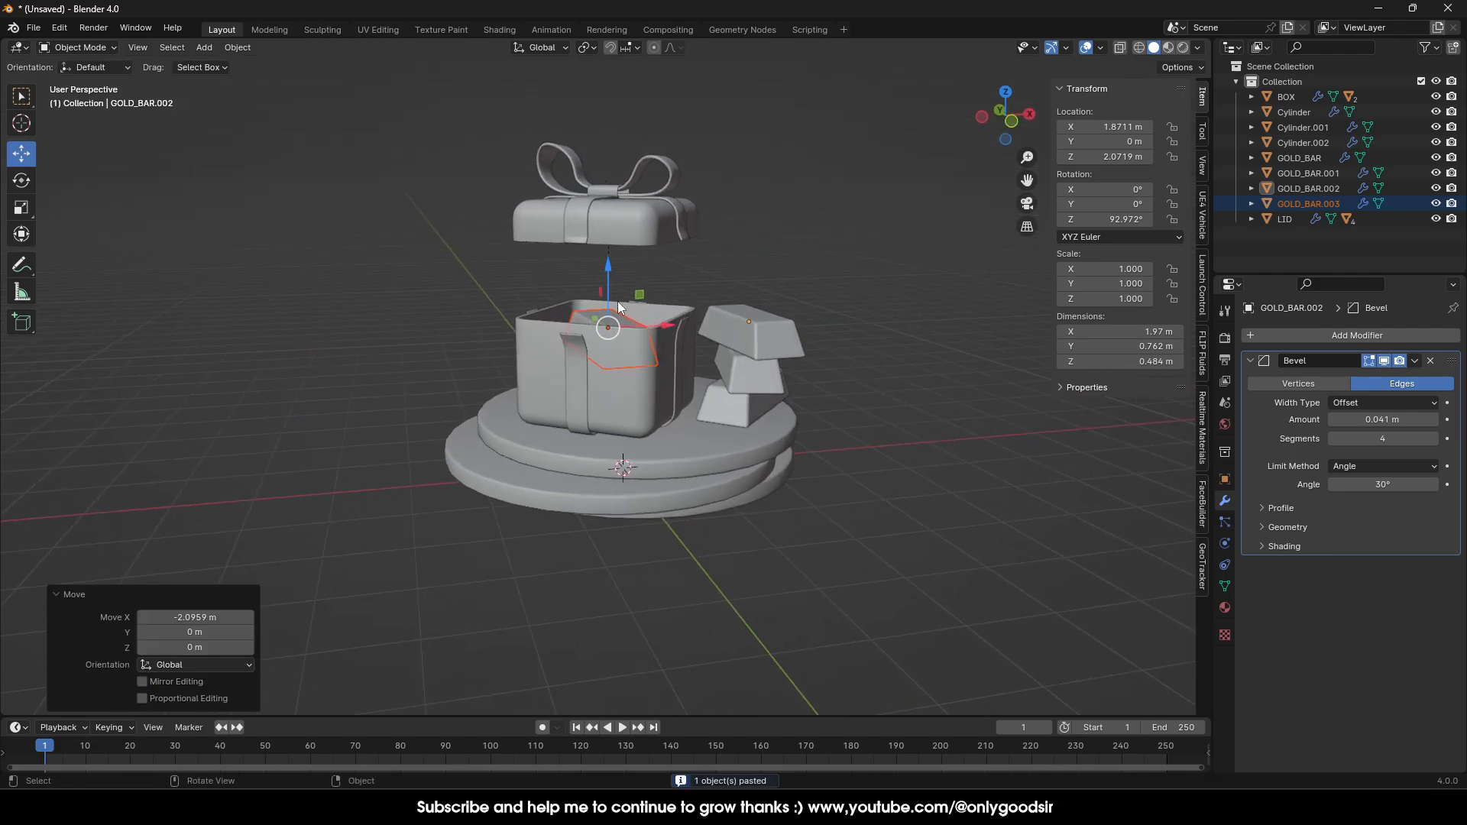
Tilt the copied bar to about -3°, -44°, 111° and place it in the box at about Y 0.31 m, Z 2.19 m.
{"action": "left_click", "coordinate": [20, 181]}
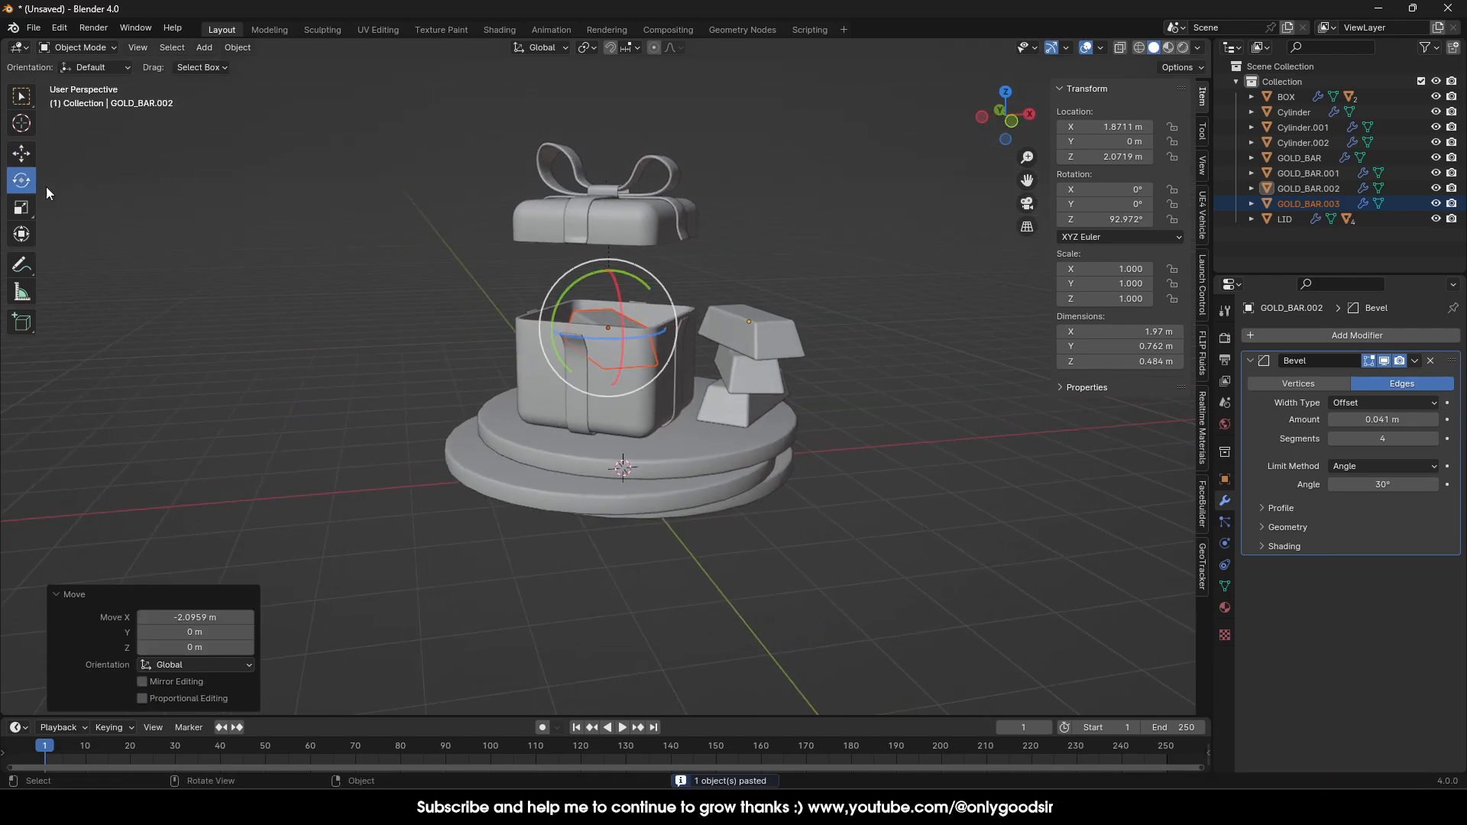
{"action": "mouse_move", "coordinate": [615, 304]}
{"action": "left_mouse_down"}
{"action": "mouse_move", "coordinate": [627, 317]}
{"action": "mouse_move", "coordinate": [611, 349]}
{"action": "mouse_move", "coordinate": [581, 340]}
{"action": "mouse_move", "coordinate": [621, 315]}
{"action": "left_mouse_up"}
{"action": "left_click", "coordinate": [21, 154]}
{"action": "middle_click_drag", "start_coordinate": [336, 313], "coordinate": [458, 324]}
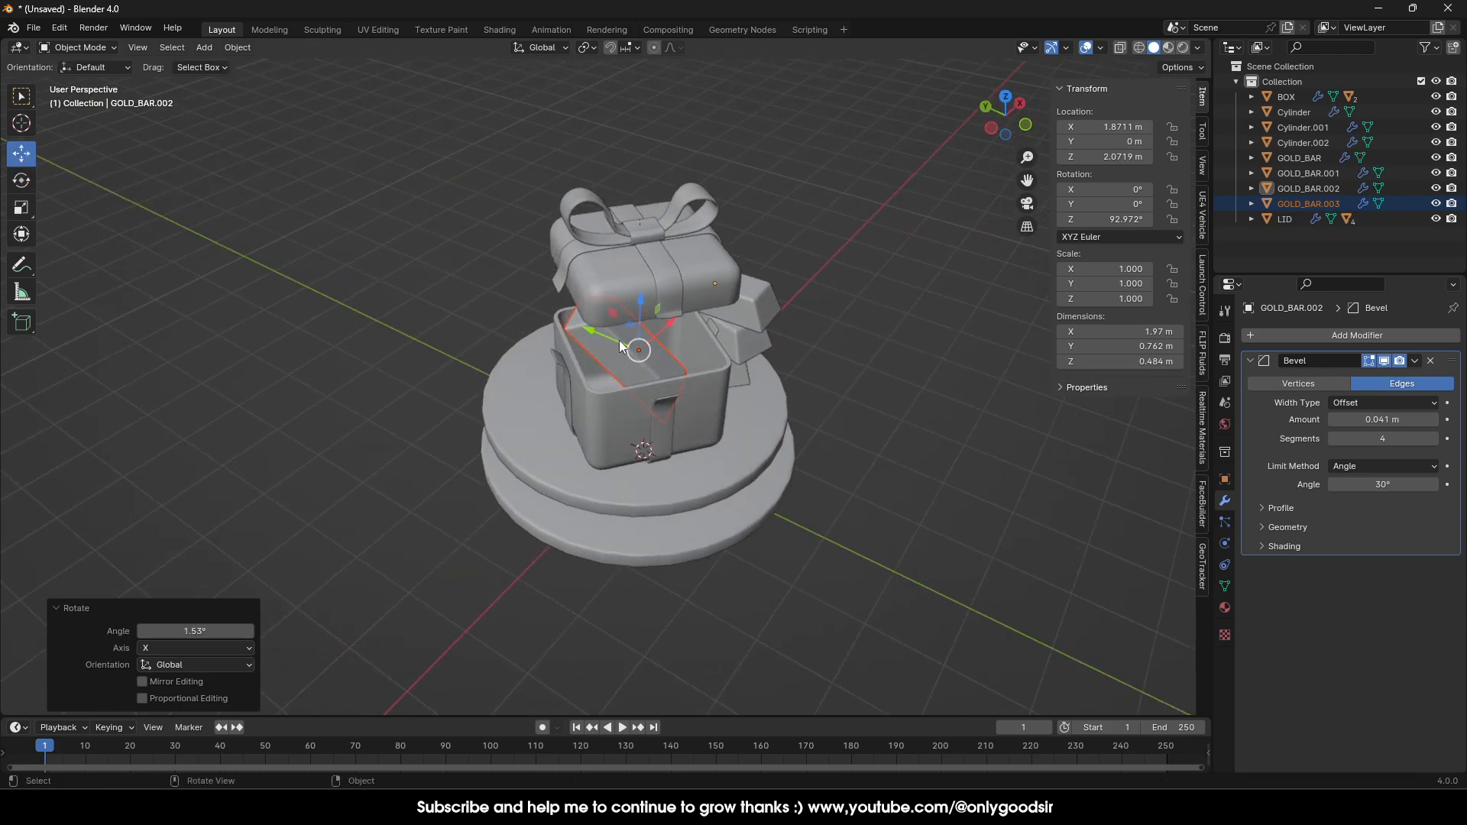
{"action": "left_click_drag", "start_coordinate": [575, 323], "coordinate": [606, 330]}
{"action": "middle_click_drag", "start_coordinate": [630, 335], "coordinate": [591, 287]}
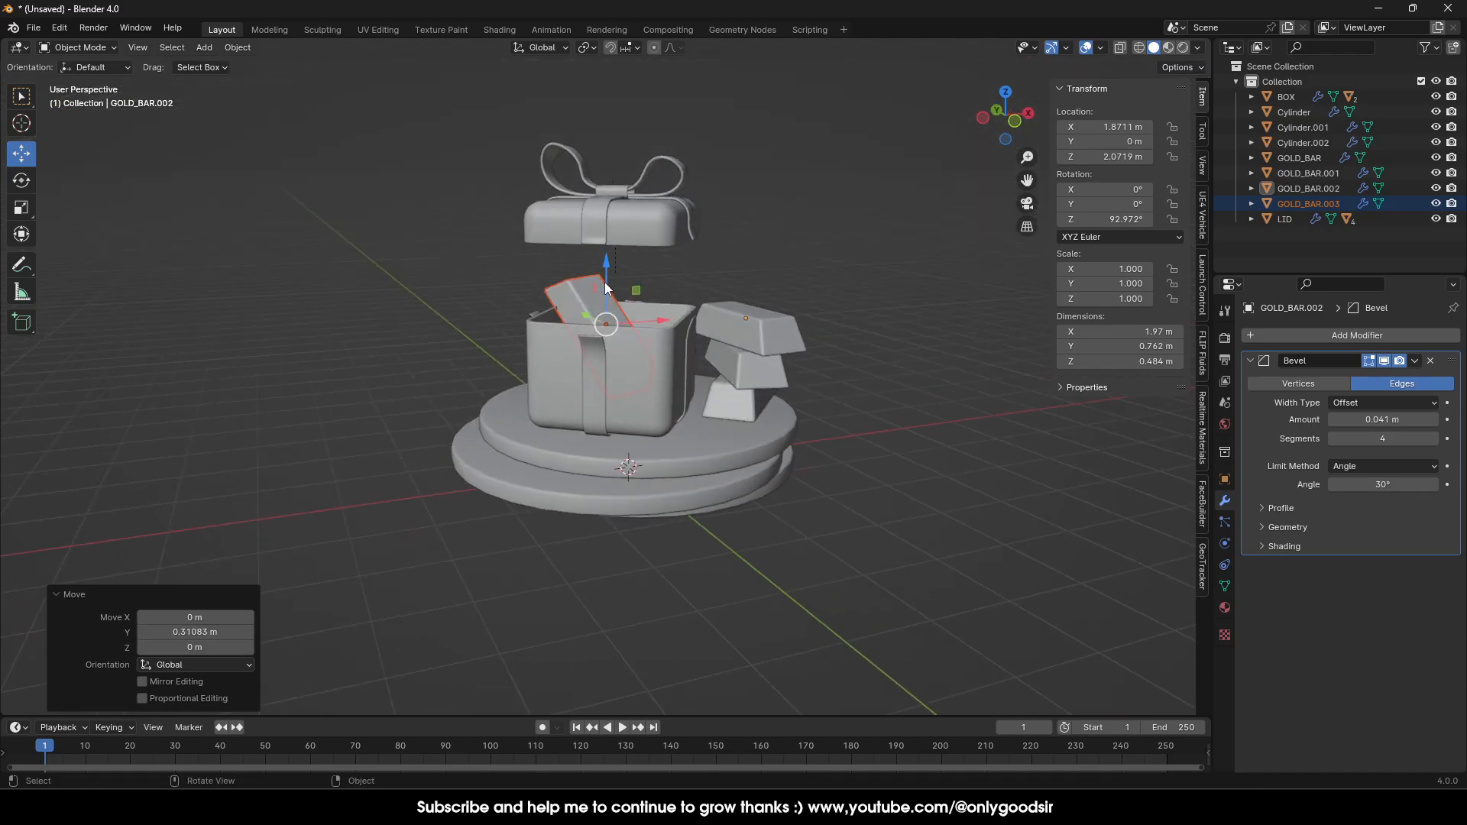
{"action": "left_click_drag", "start_coordinate": [604, 280], "coordinate": [605, 272]}
{"action": "middle_click_drag", "start_coordinate": [669, 324], "coordinate": [652, 314]}
Duplicate the bar in the box, shift the copy about 0.53 m along X and rotate it to about 54°, -16°, 26°.
{"action": "key", "text": "ctrl+c"}
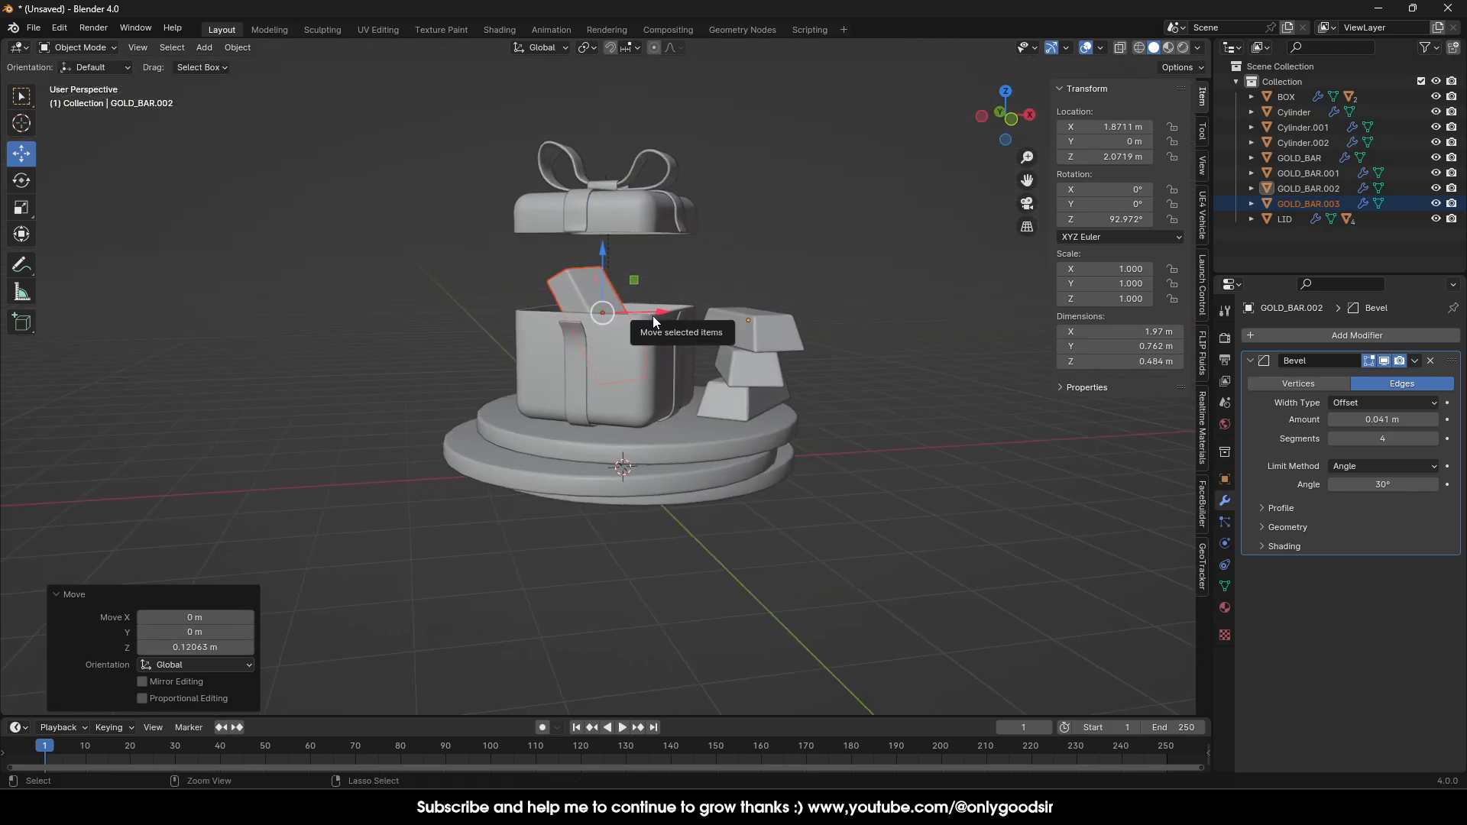
{"action": "key", "text": "ctrl+v"}
{"action": "left_click_drag", "start_coordinate": [650, 314], "coordinate": [687, 313]}
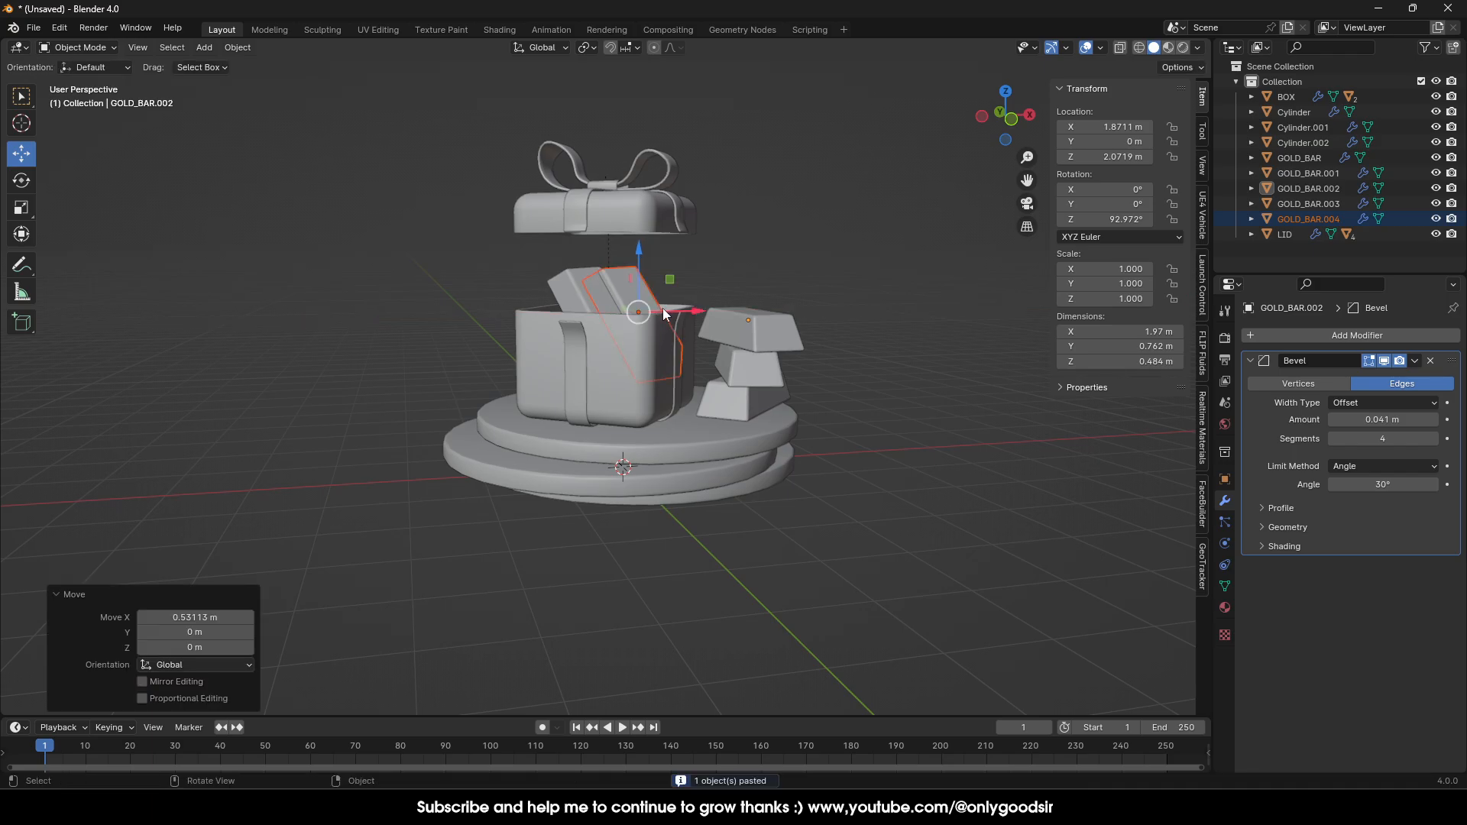
{"action": "middle_click_drag", "start_coordinate": [678, 327], "coordinate": [693, 359]}
{"action": "left_click", "coordinate": [21, 180]}
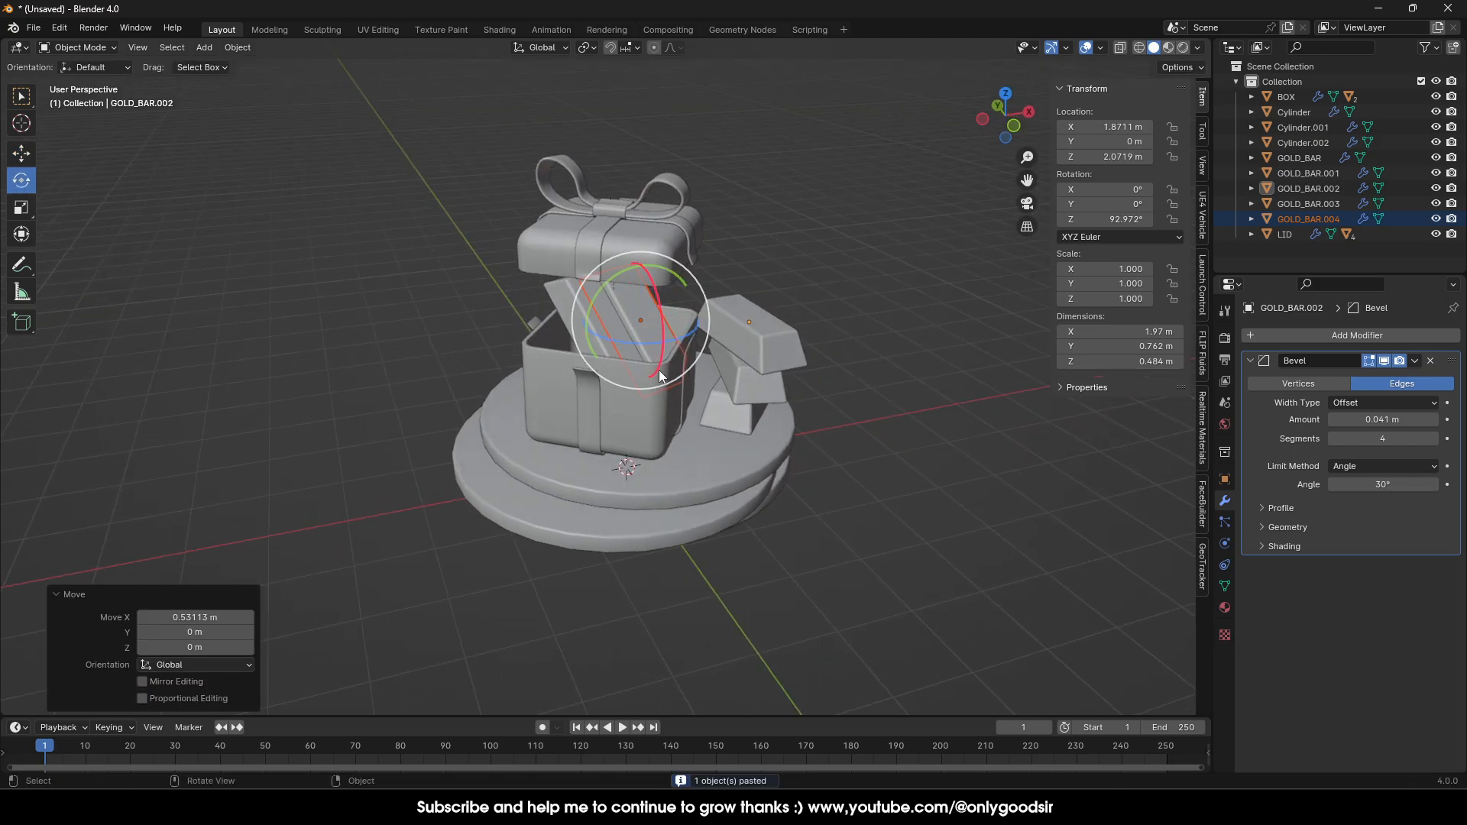
{"action": "mouse_move", "coordinate": [665, 319]}
{"action": "left_mouse_down"}
{"action": "mouse_move", "coordinate": [684, 346]}
{"action": "mouse_move", "coordinate": [644, 333]}
{"action": "mouse_move", "coordinate": [650, 287]}
{"action": "mouse_move", "coordinate": [614, 302]}
{"action": "mouse_move", "coordinate": [682, 332]}
{"action": "left_mouse_up"}
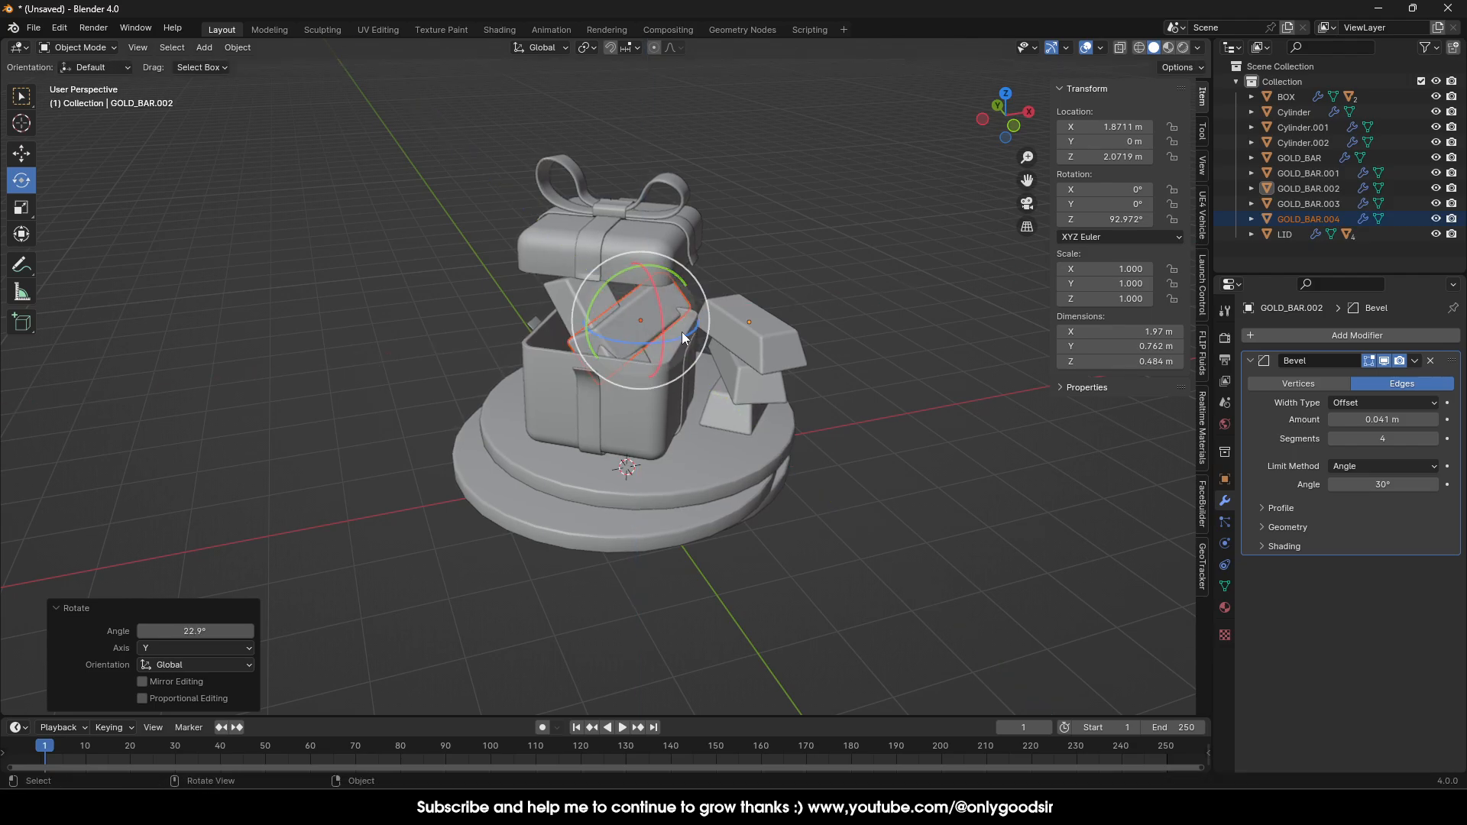
{"action": "middle_click_drag", "start_coordinate": [681, 332], "coordinate": [639, 304]}
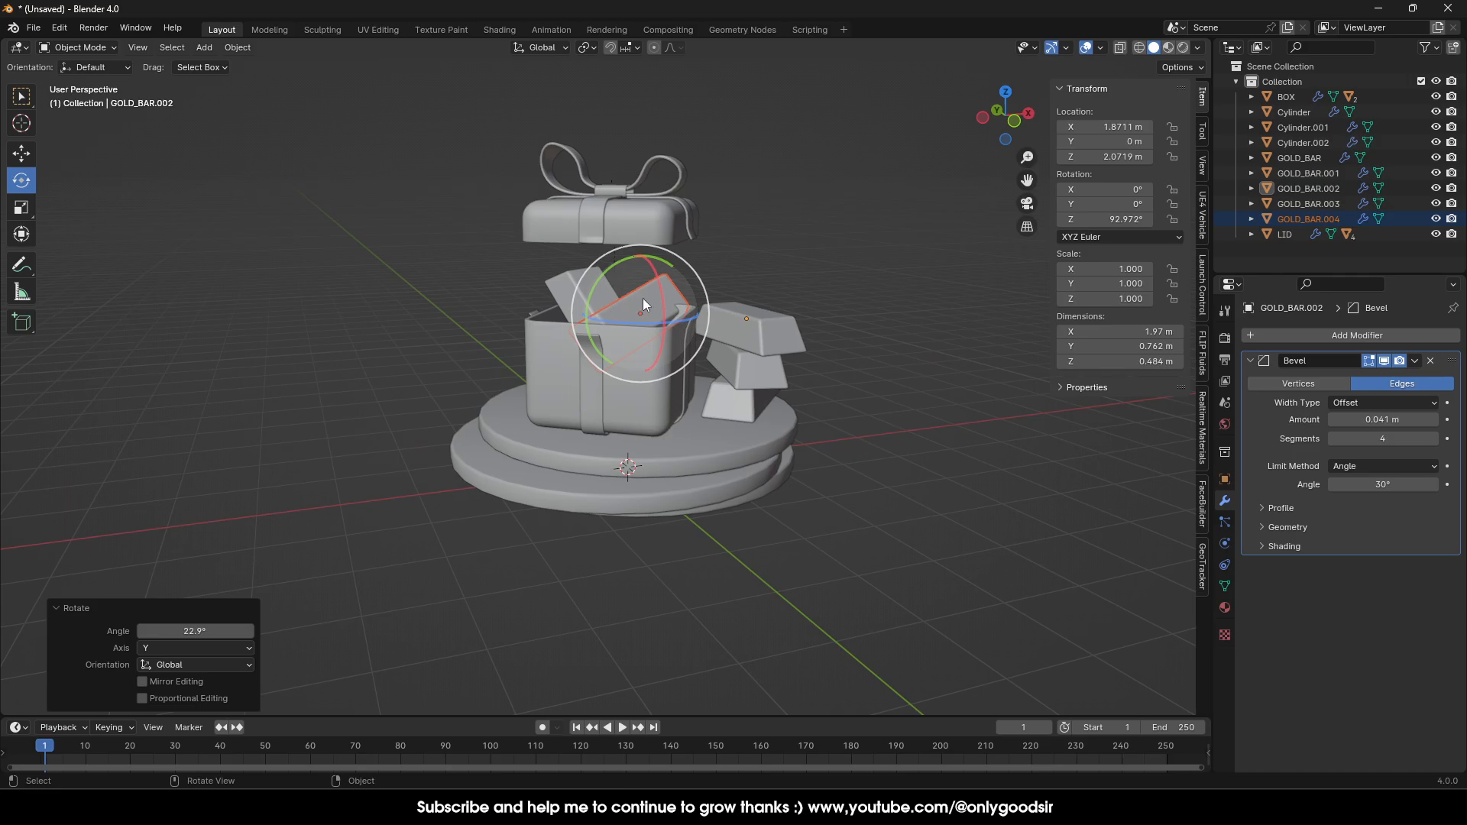
{"action": "key", "text": "s"}
{"action": "left_click", "coordinate": [648, 298]}
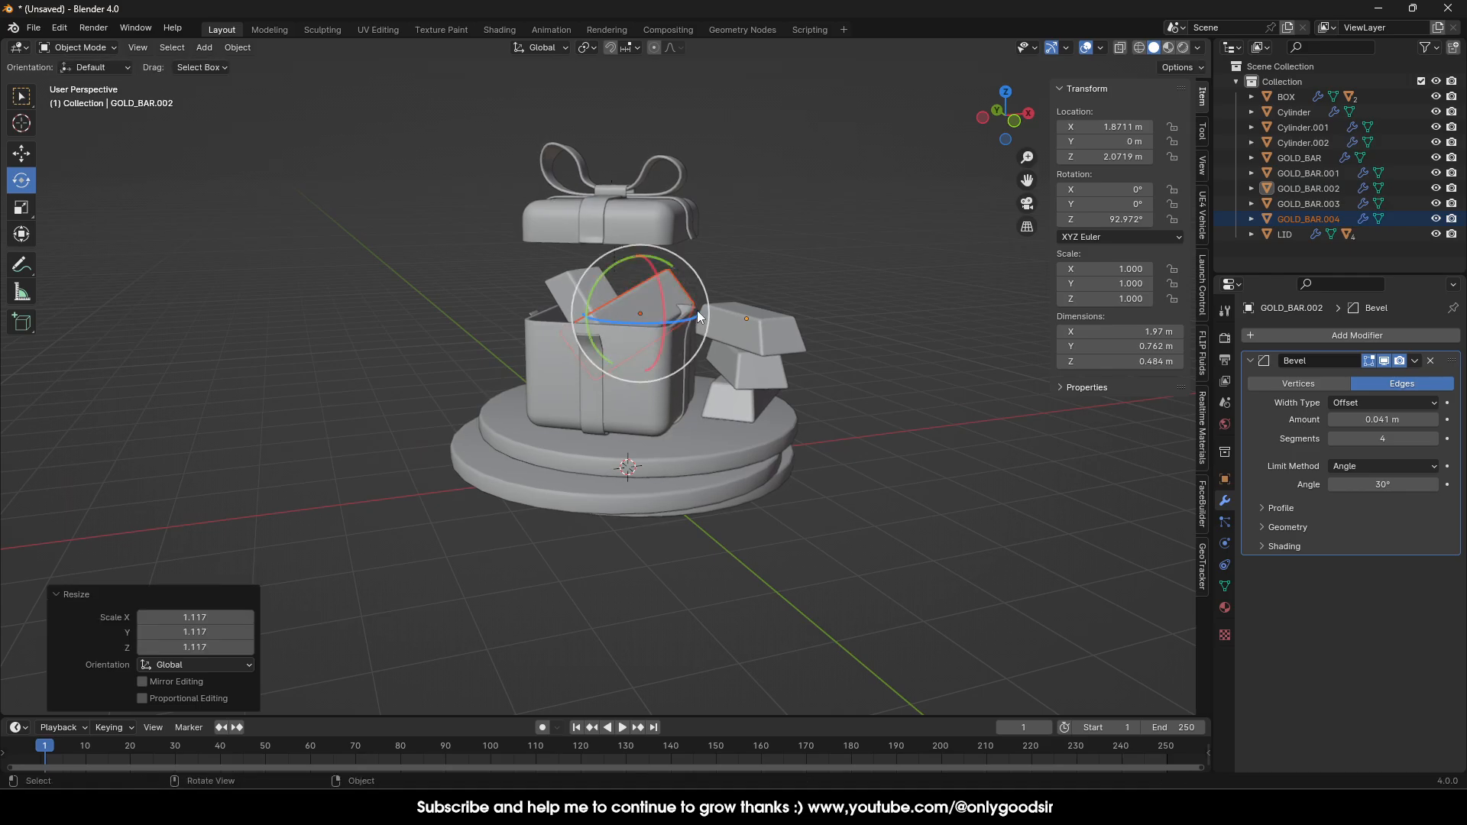
{"action": "key", "text": "ctrl+z"}
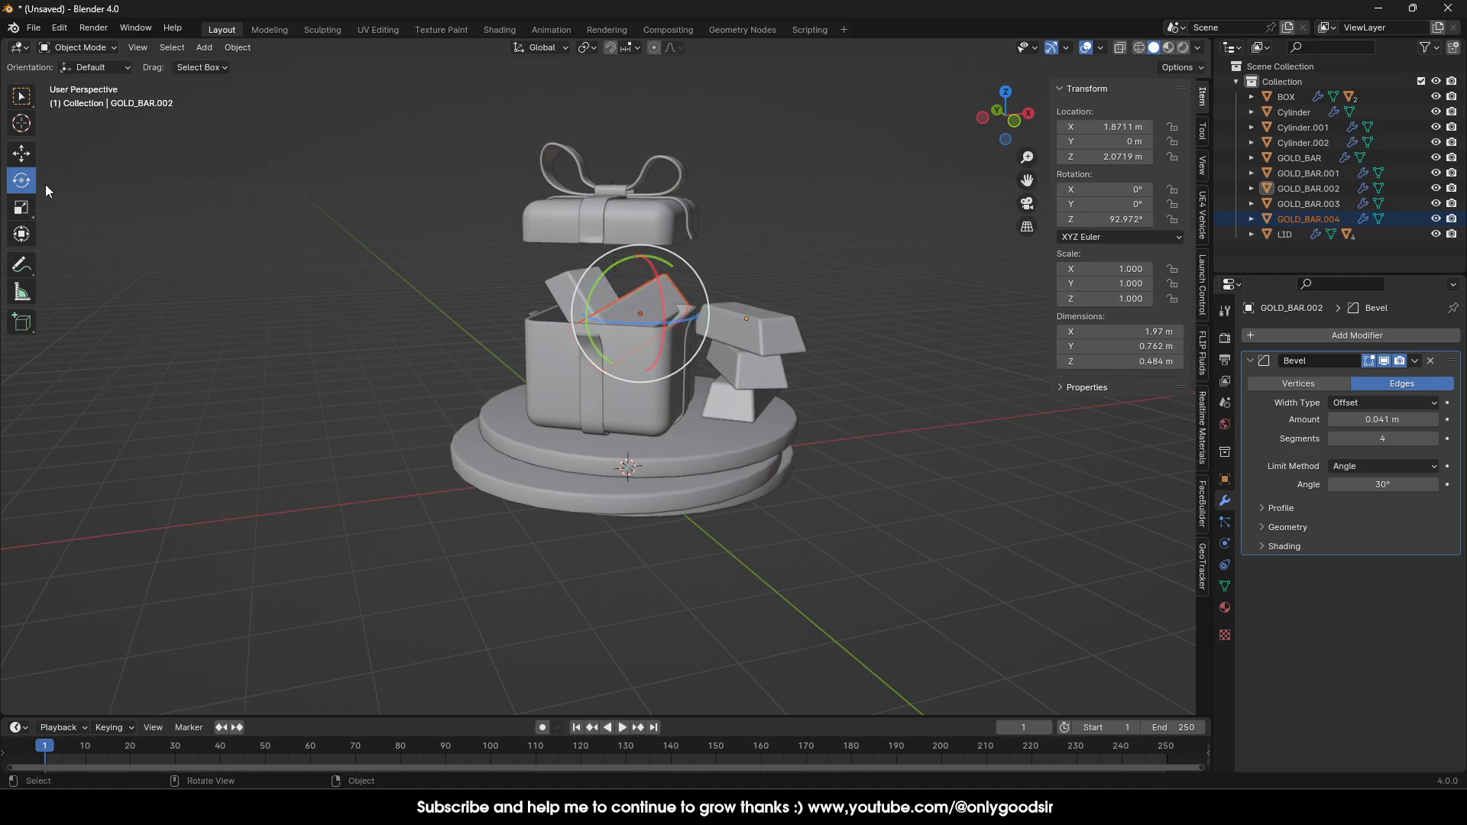
Lower the second bar in the box about 0.23 m and settle it at about X 0.05 m, Y -0.36 m, Z 1.96 m.
{"action": "left_click", "coordinate": [22, 154]}
{"action": "left_click_drag", "start_coordinate": [641, 258], "coordinate": [649, 298]}
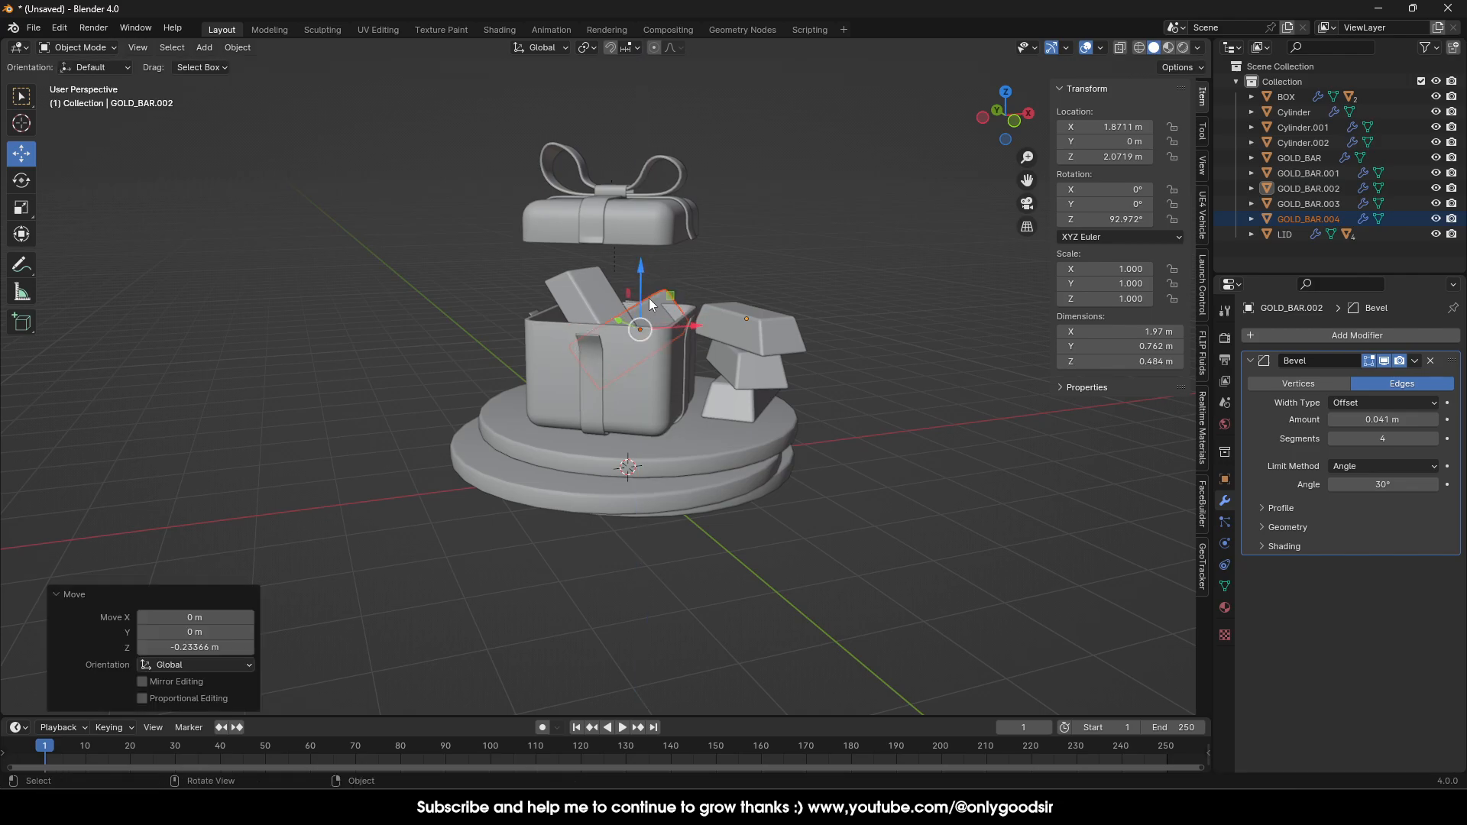
{"action": "middle_click_drag", "start_coordinate": [649, 298], "coordinate": [602, 304]}
{"action": "left_click_drag", "start_coordinate": [578, 321], "coordinate": [638, 334]}
{"action": "middle_click_drag", "start_coordinate": [639, 333], "coordinate": [738, 356]}
{"action": "left_click_drag", "start_coordinate": [707, 347], "coordinate": [688, 349]}
{"action": "left_click", "coordinate": [751, 276]}
{"action": "middle_click_drag", "start_coordinate": [778, 306], "coordinate": [837, 290]}
{"action": "middle_click_drag", "start_coordinate": [837, 290], "coordinate": [726, 367]}
{"action": "left_click", "coordinate": [671, 345]}
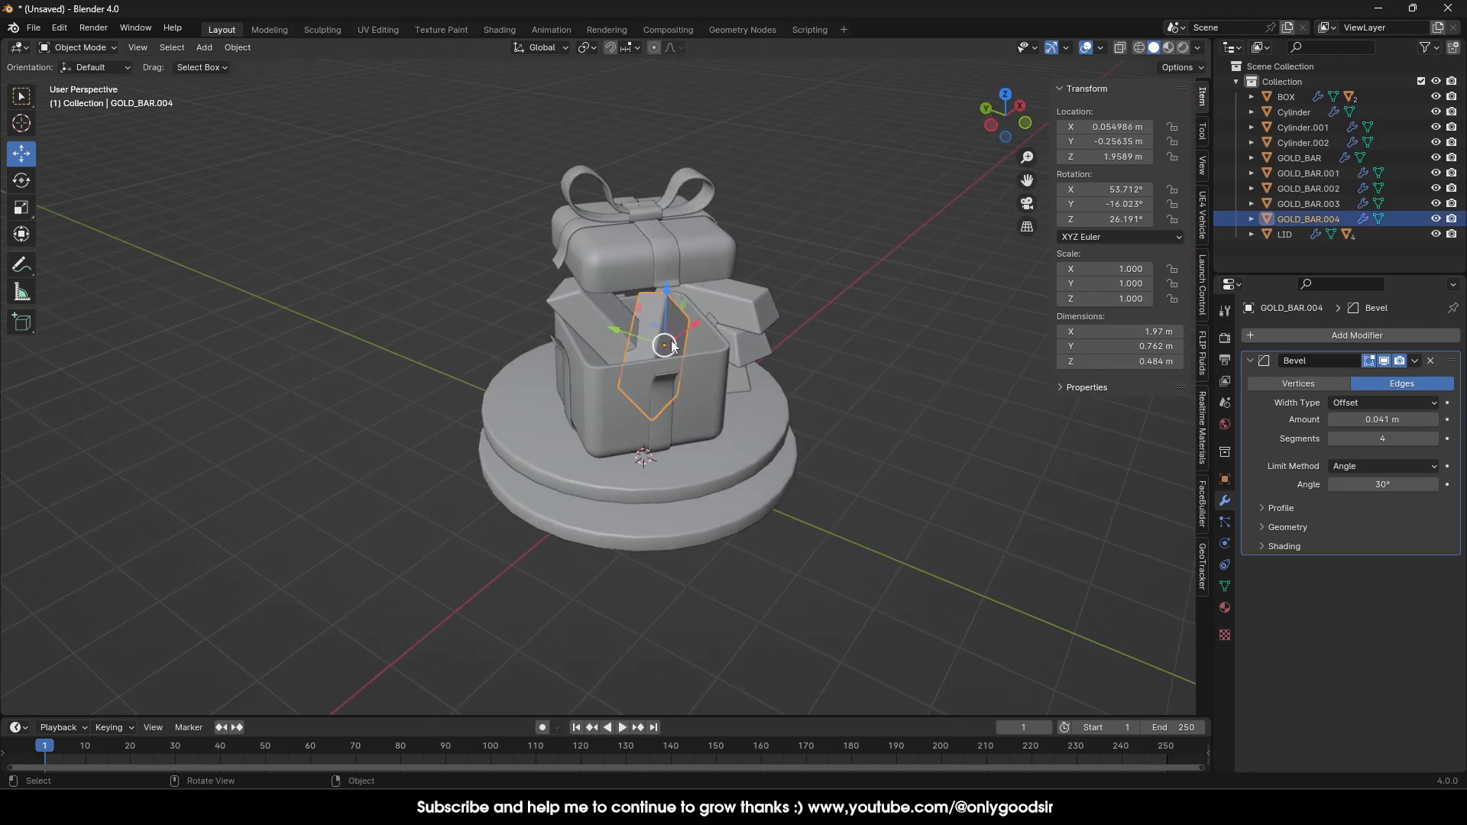
{"action": "left_click_drag", "start_coordinate": [633, 334], "coordinate": [637, 335]}
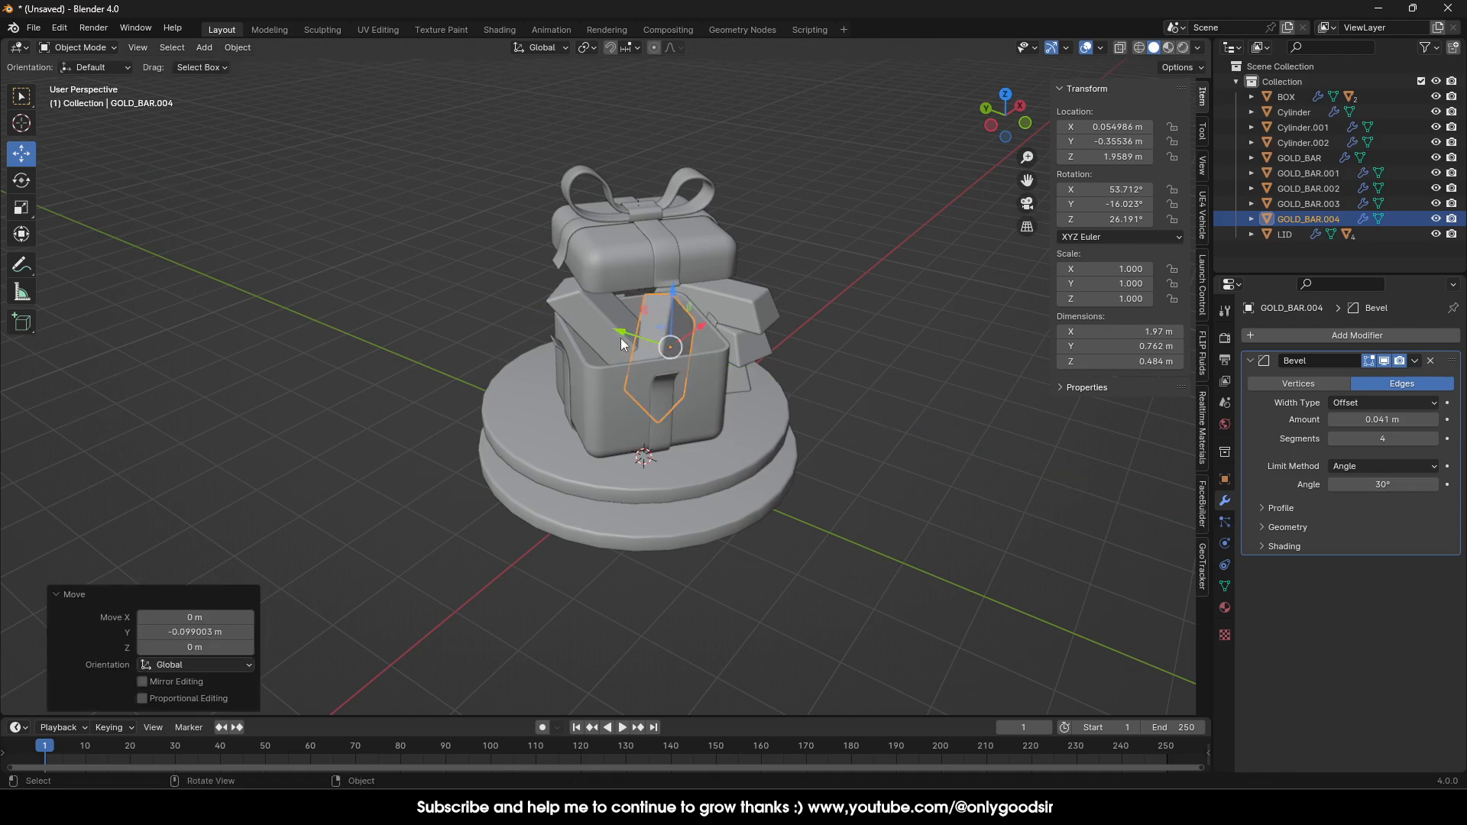
Rotate the first bar in the box to a steeper tilt of about -12°, -56°, 117°.
{"action": "left_click", "coordinate": [621, 338]}
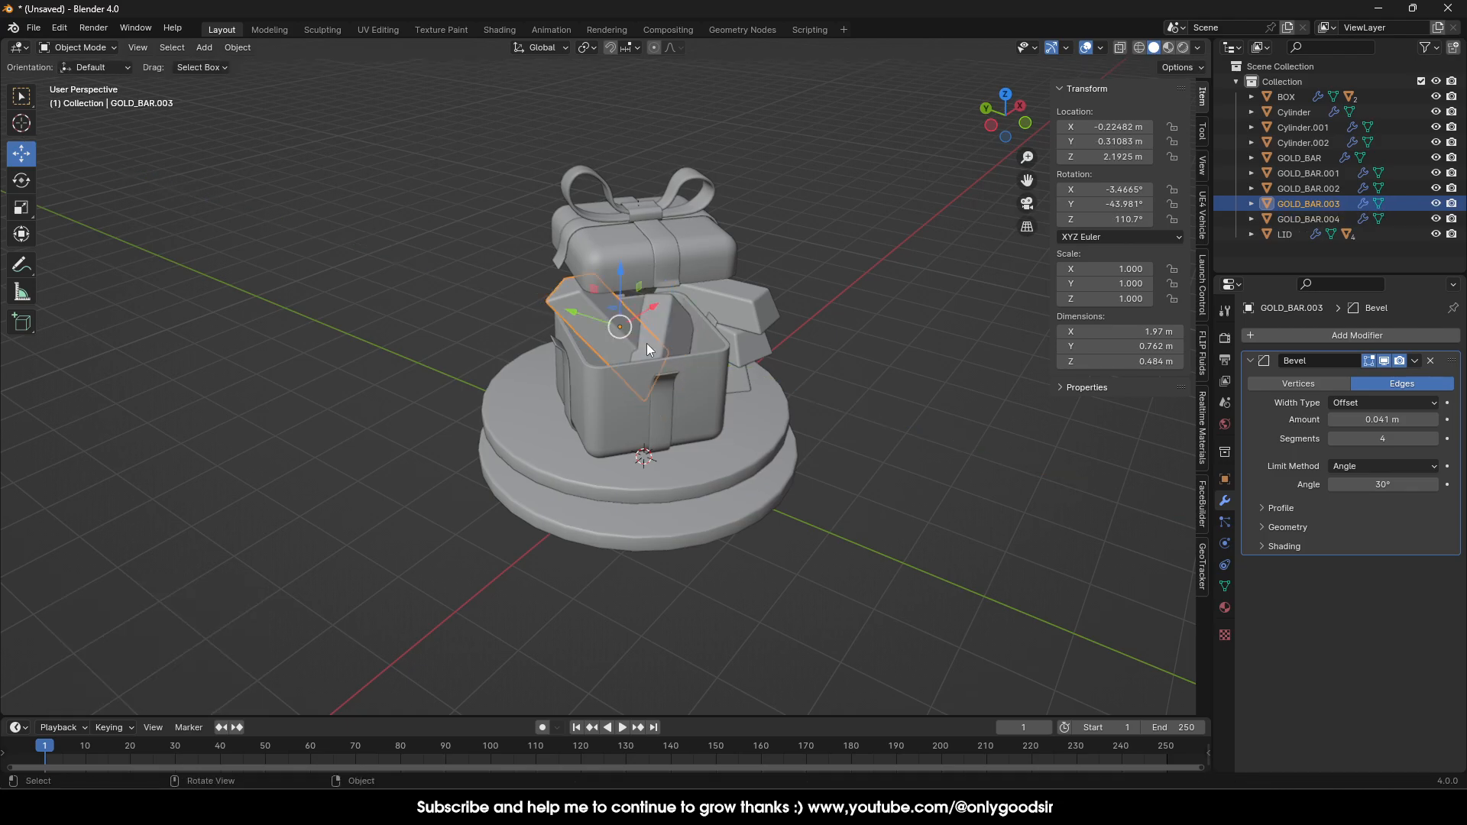
{"action": "left_click", "coordinate": [24, 181]}
{"action": "left_click_drag", "start_coordinate": [660, 311], "coordinate": [663, 322]}
{"action": "left_click", "coordinate": [924, 194]}
{"action": "middle_click_drag", "start_coordinate": [906, 280], "coordinate": [607, 220]}
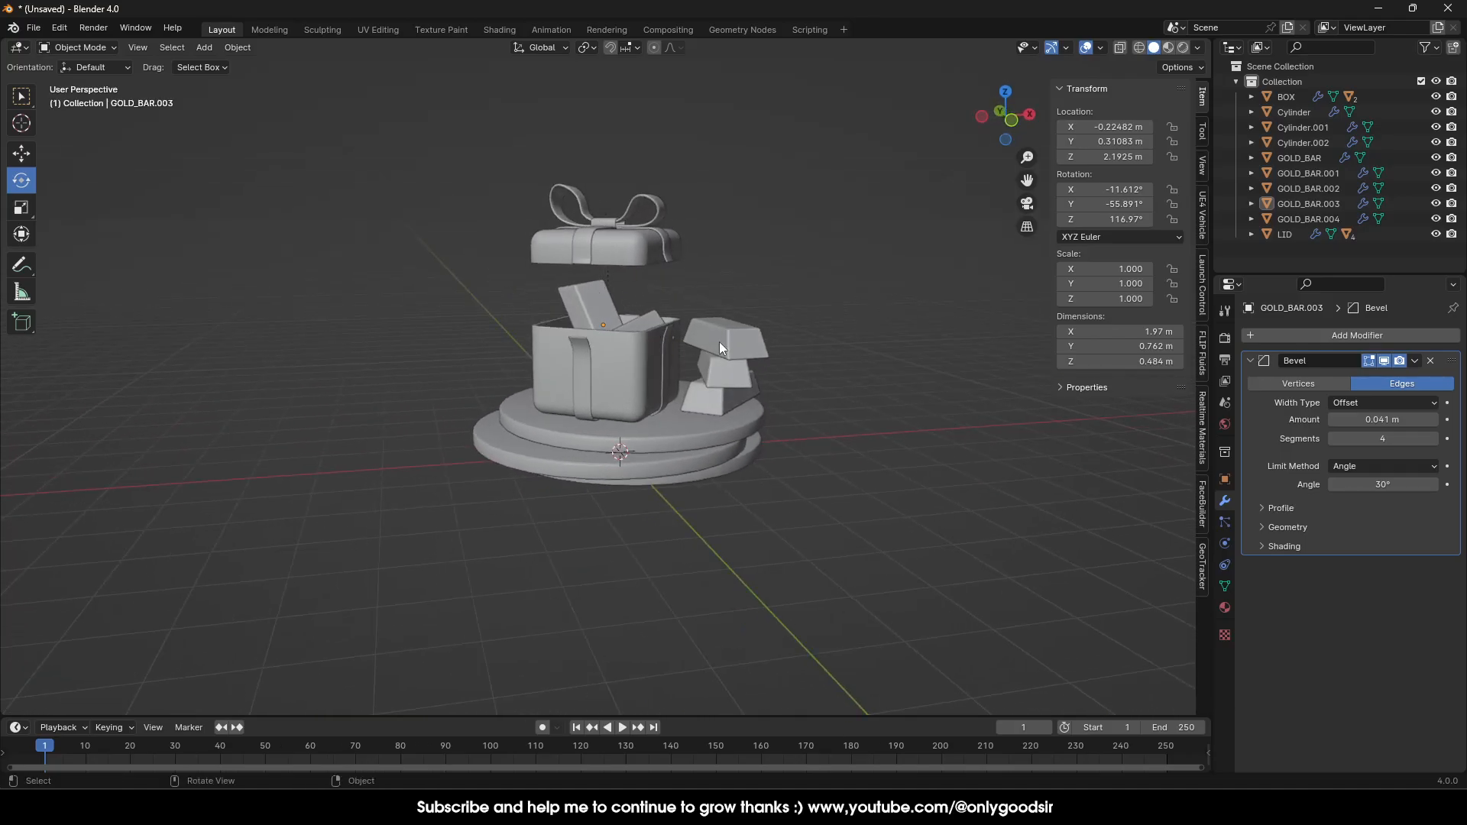
Add a plane under the platform and scale it up to about 26.3 m per side.
{"action": "middle_click_drag", "start_coordinate": [757, 504], "coordinate": [716, 498]}
{"action": "scroll", "coordinate": [657, 462], "scroll_direction": "down", "scroll_amount": 4}
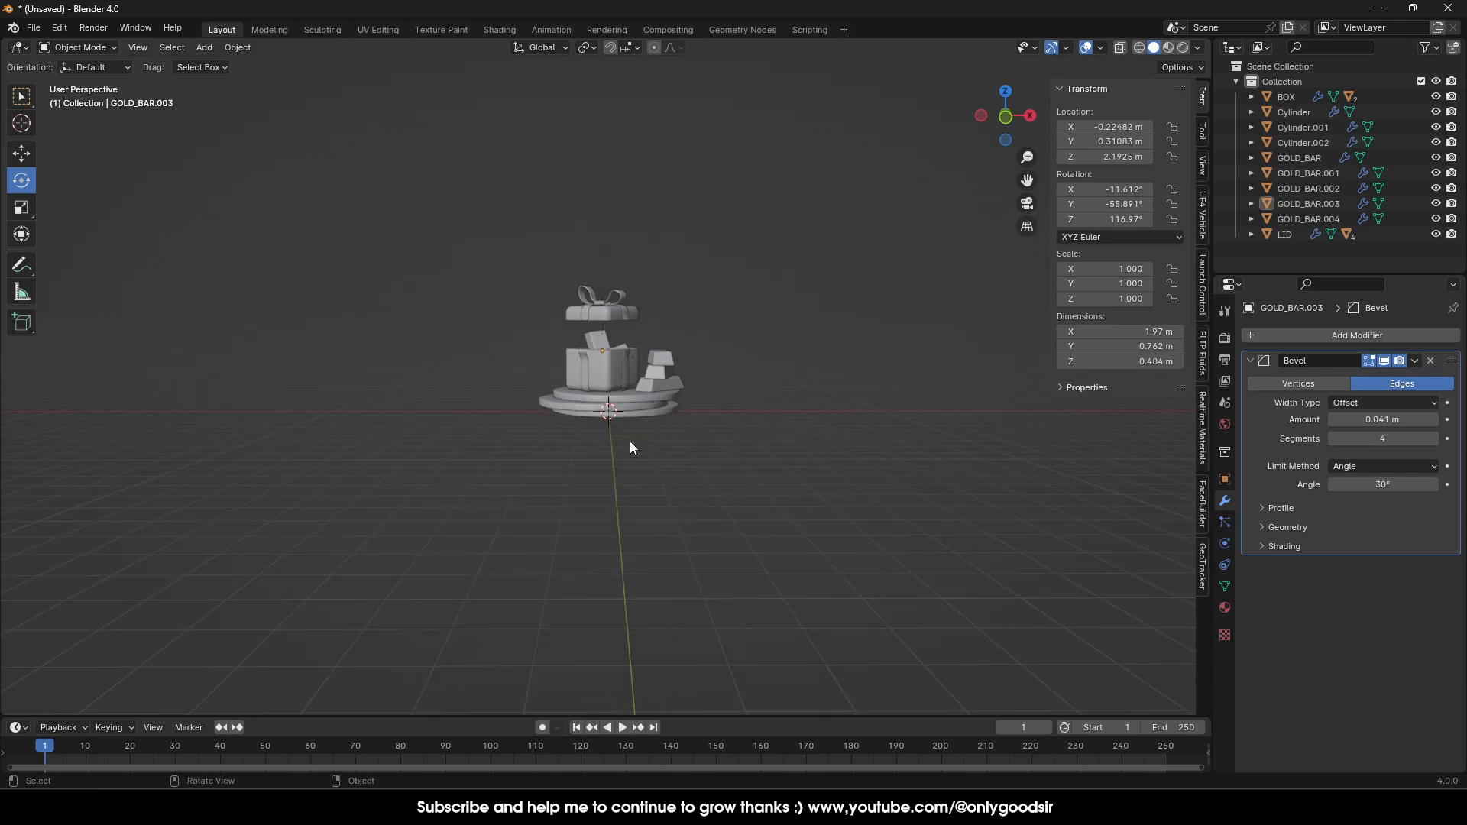
{"action": "middle_click_drag", "start_coordinate": [518, 185], "coordinate": [550, 220]}
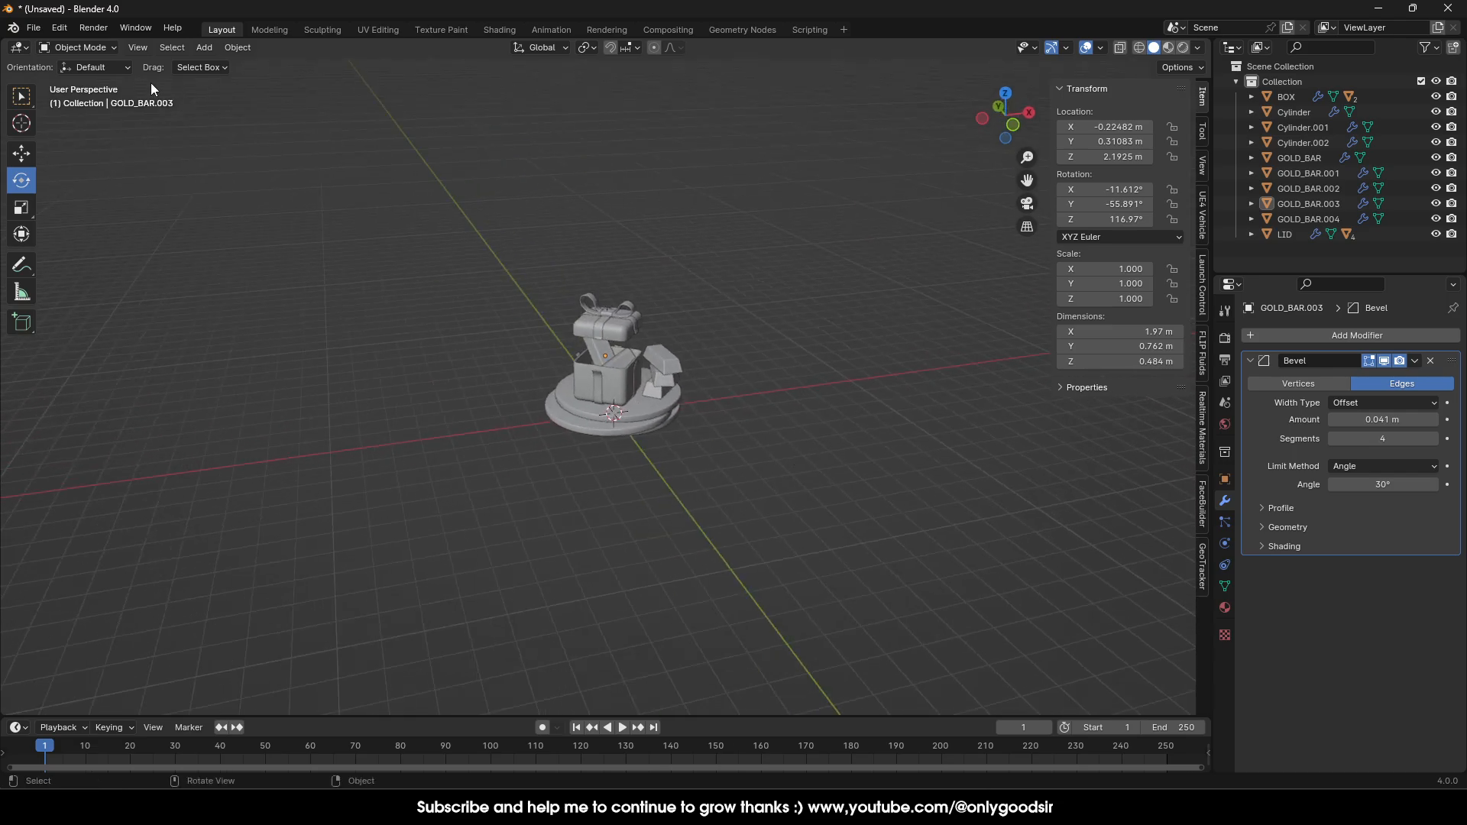
{"action": "left_click", "coordinate": [205, 47]}
{"action": "mouse_move", "coordinate": [221, 67]}
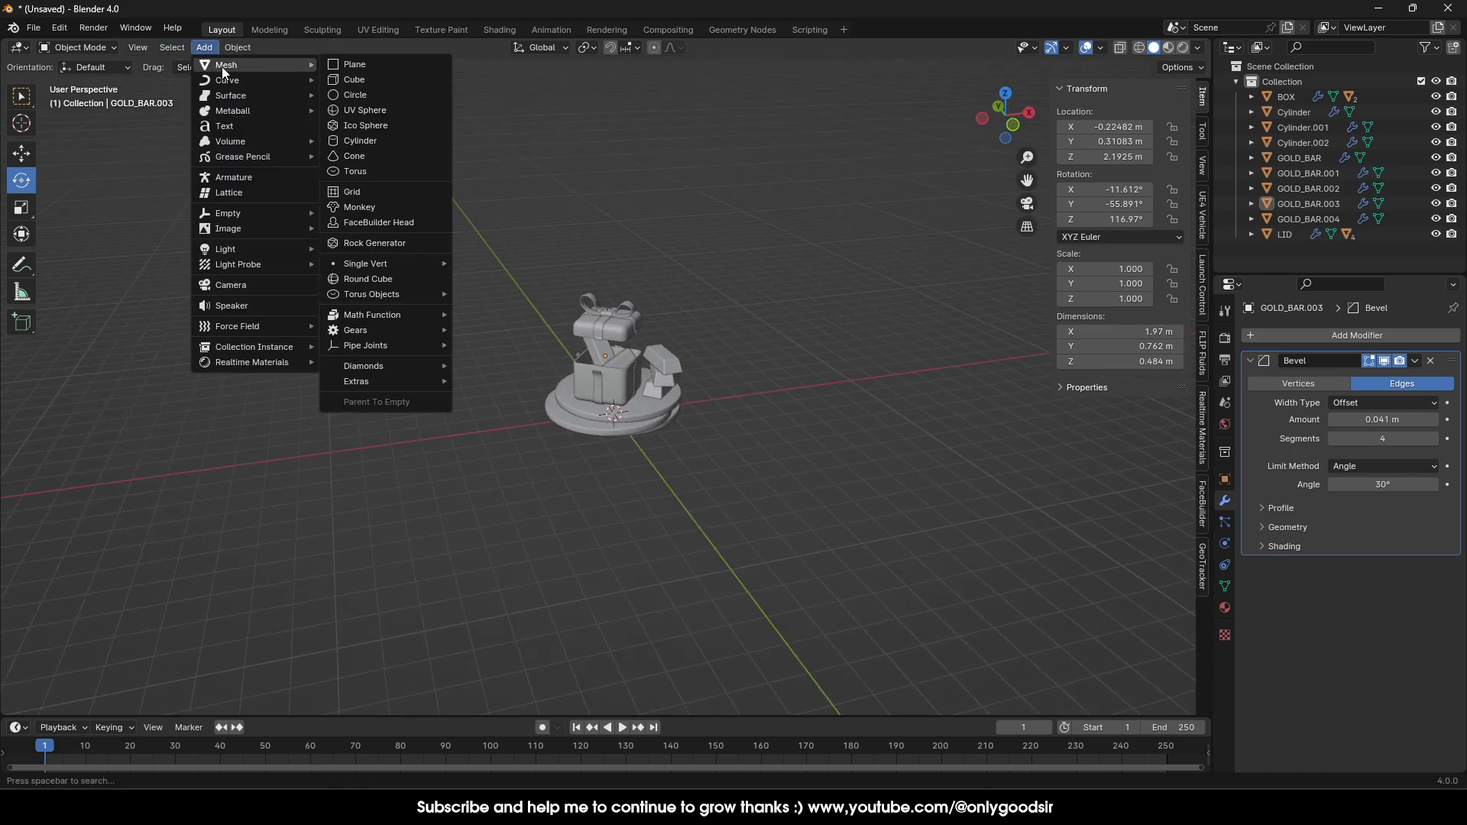
{"action": "left_click", "coordinate": [340, 68]}
{"action": "key", "text": "s"}
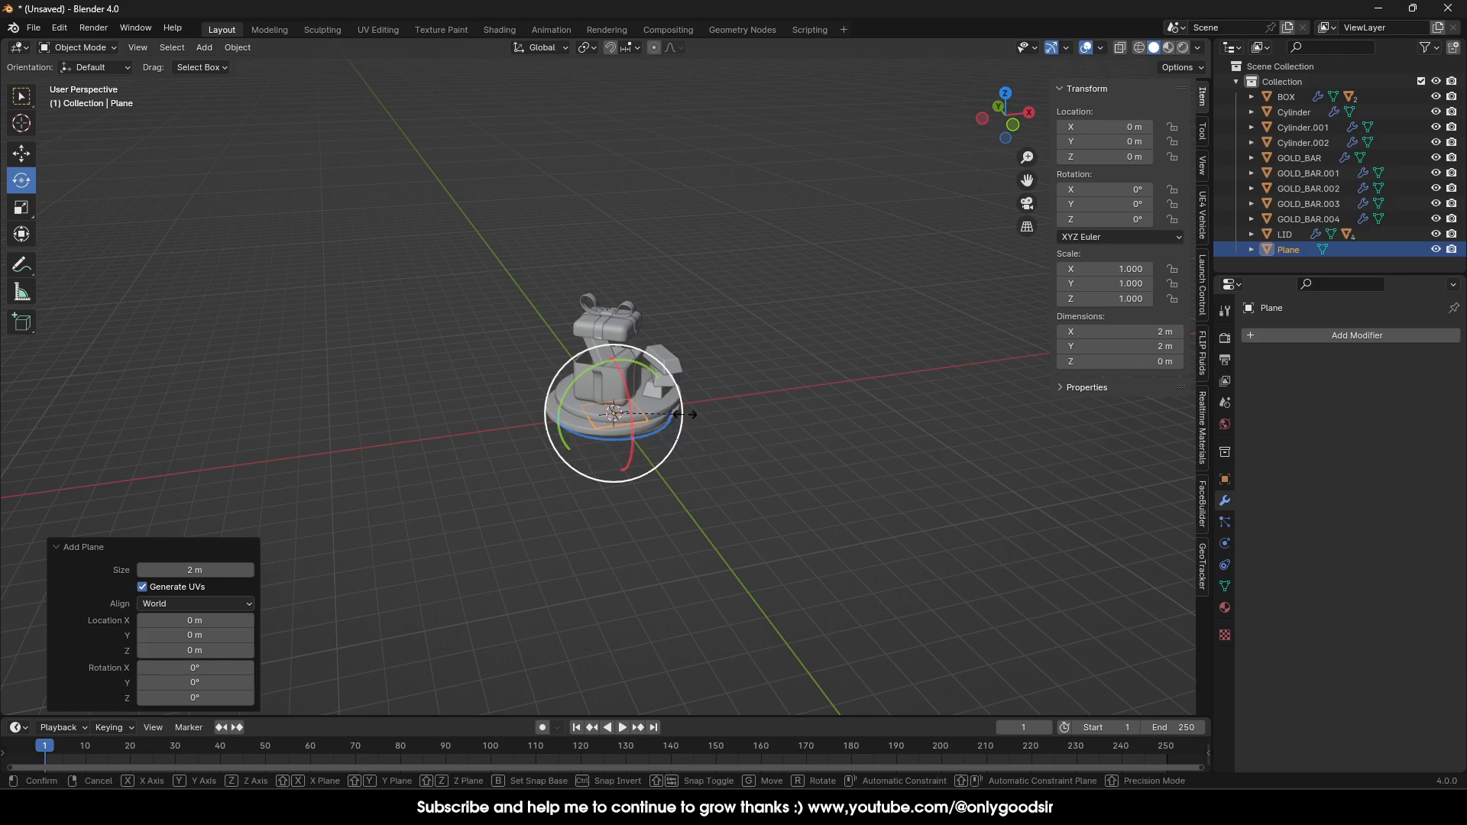
{"action": "left_click", "coordinate": [337, 392]}
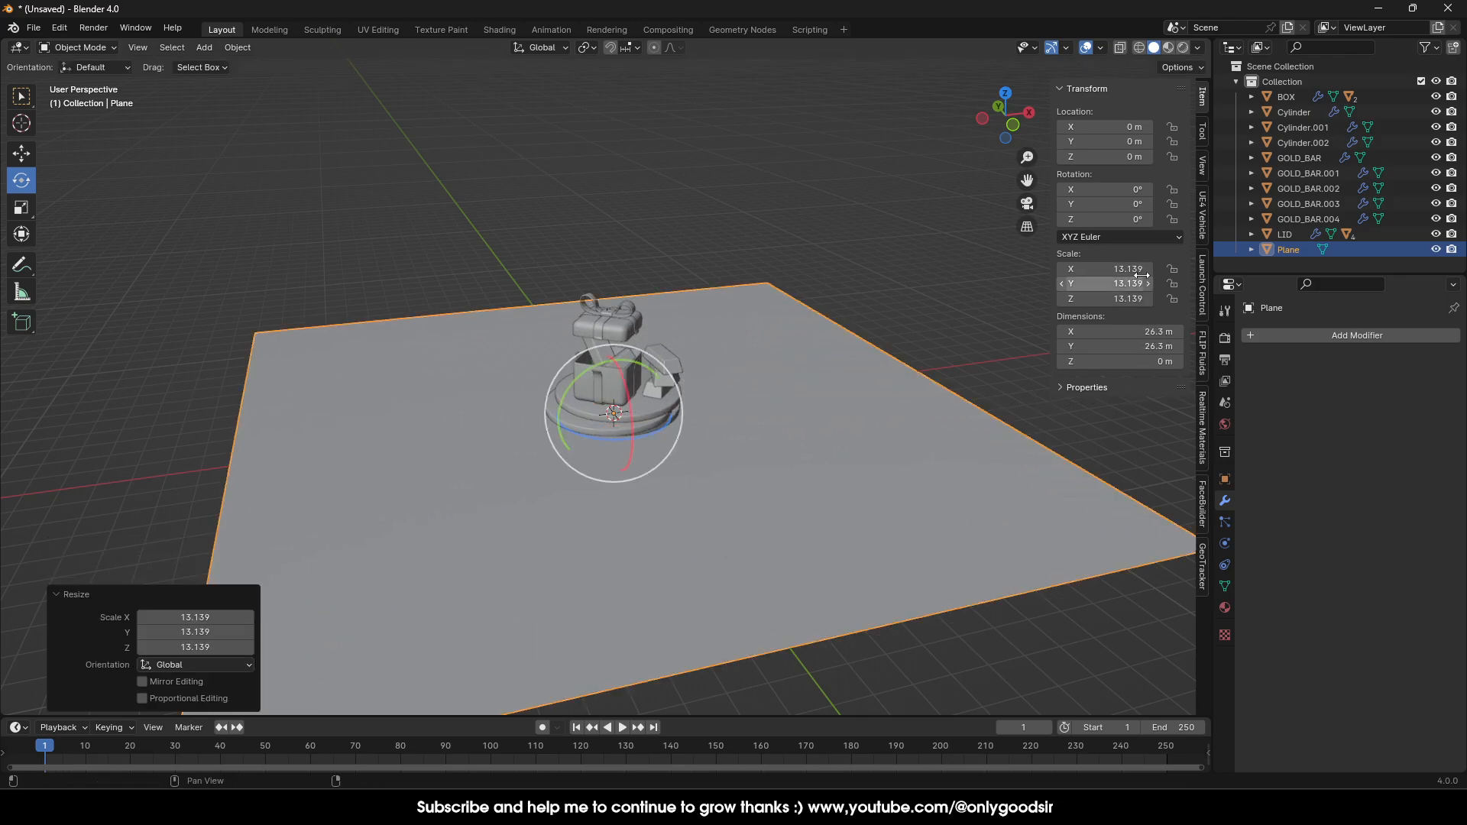
Rename the new plane as BACKDROP.
{"action": "left_click", "coordinate": [1294, 253]}
{"action": "double_click", "coordinate": [1294, 252]}
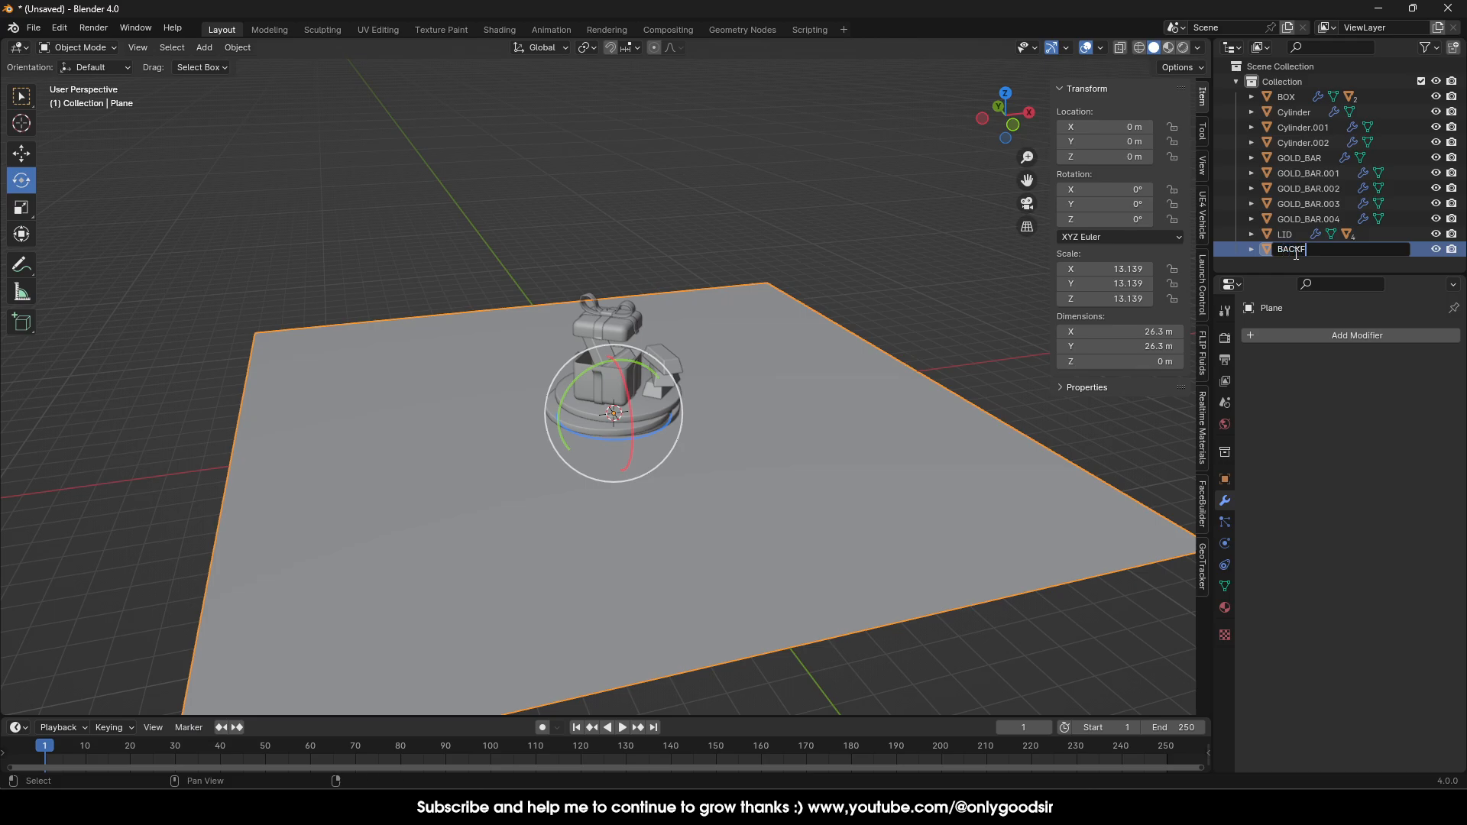
{"action": "key", "text": "Return"}
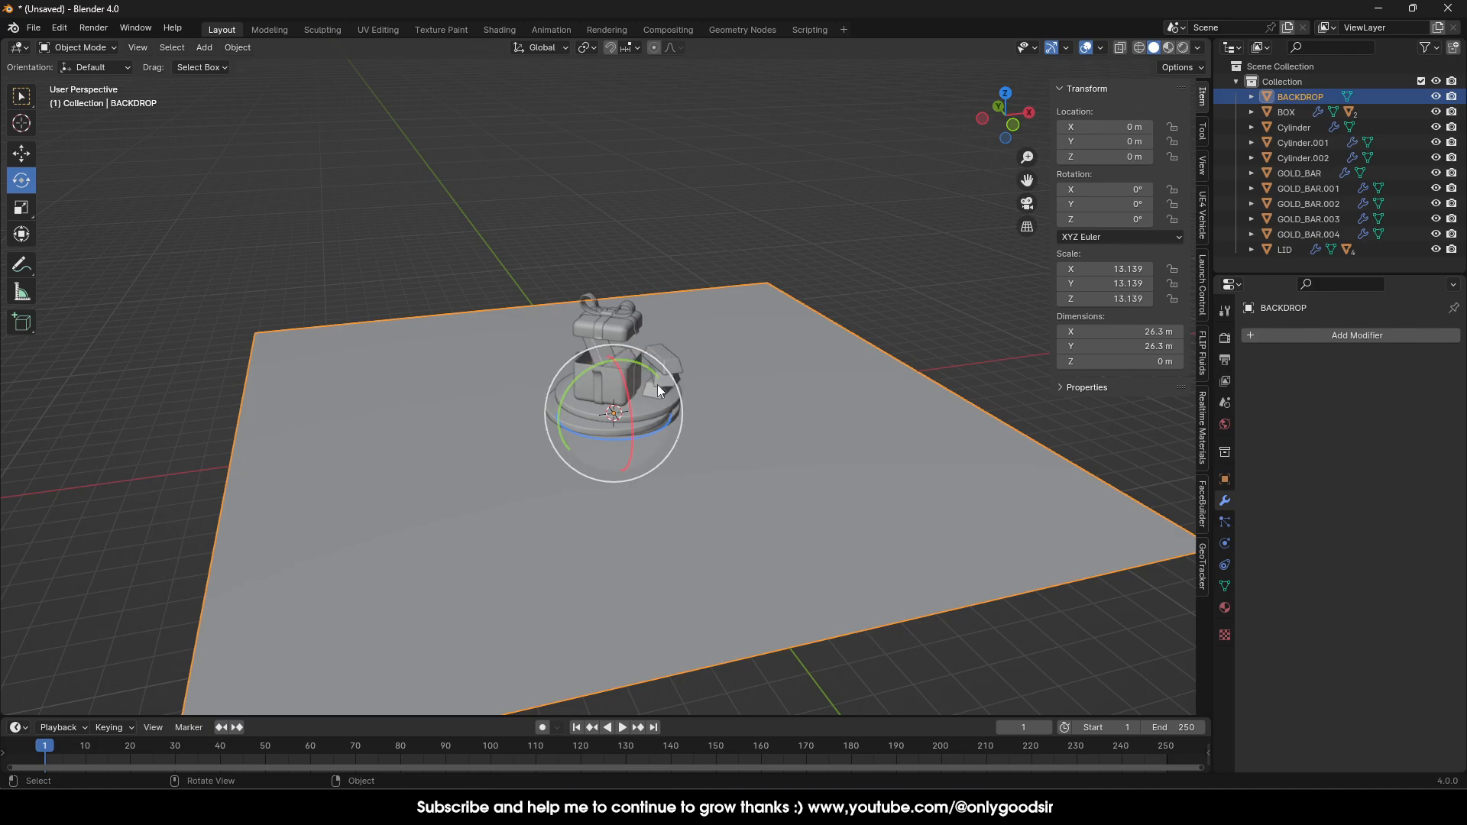
Rename the platform discs Cylinder, Cylinder.001 and Cylinder.002 as BASE, BASE1 and BASE.
{"action": "scroll", "coordinate": [657, 383], "scroll_direction": "up", "scroll_amount": 2}
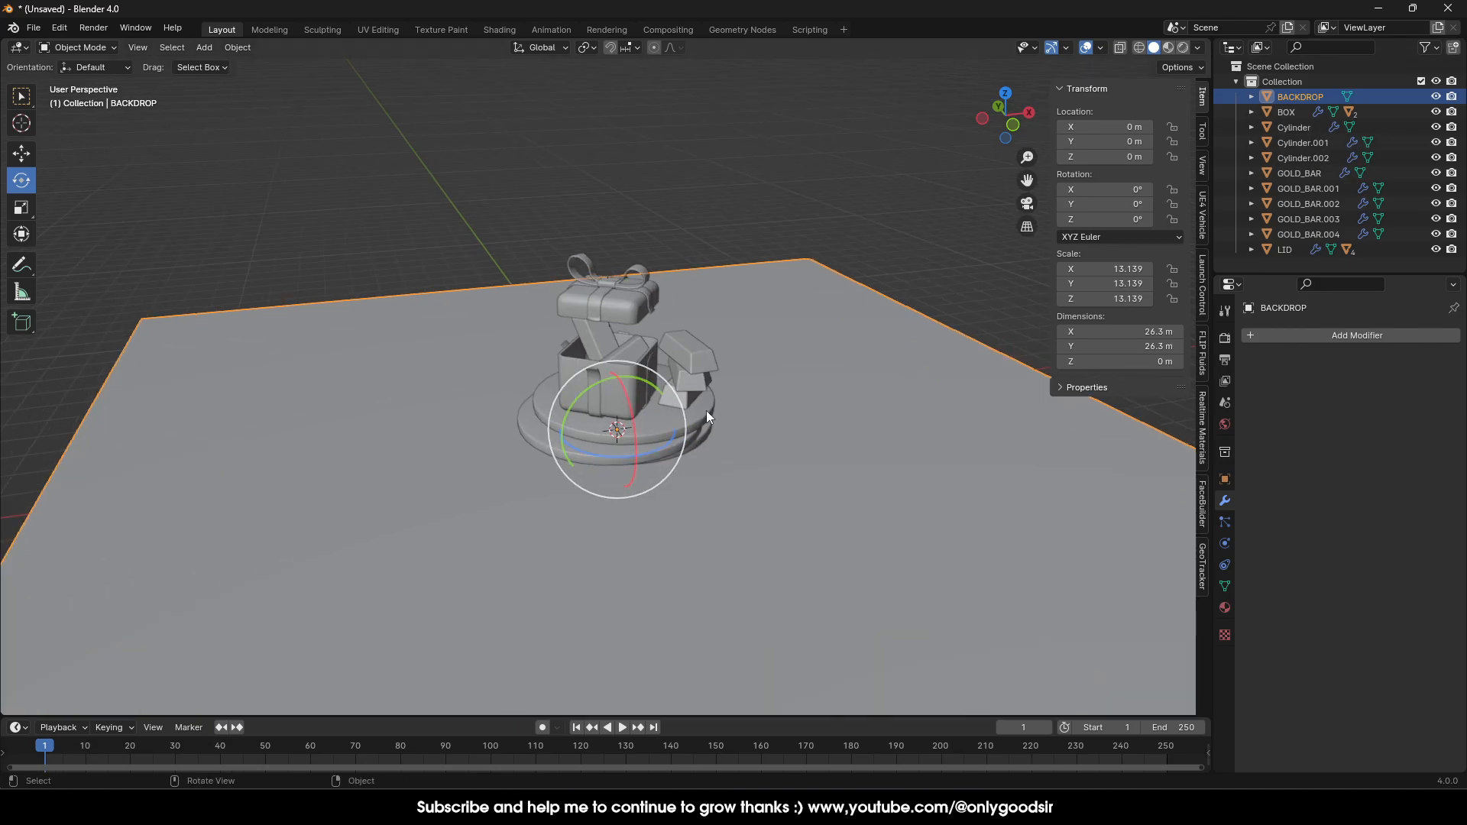
{"action": "left_click", "coordinate": [666, 450]}
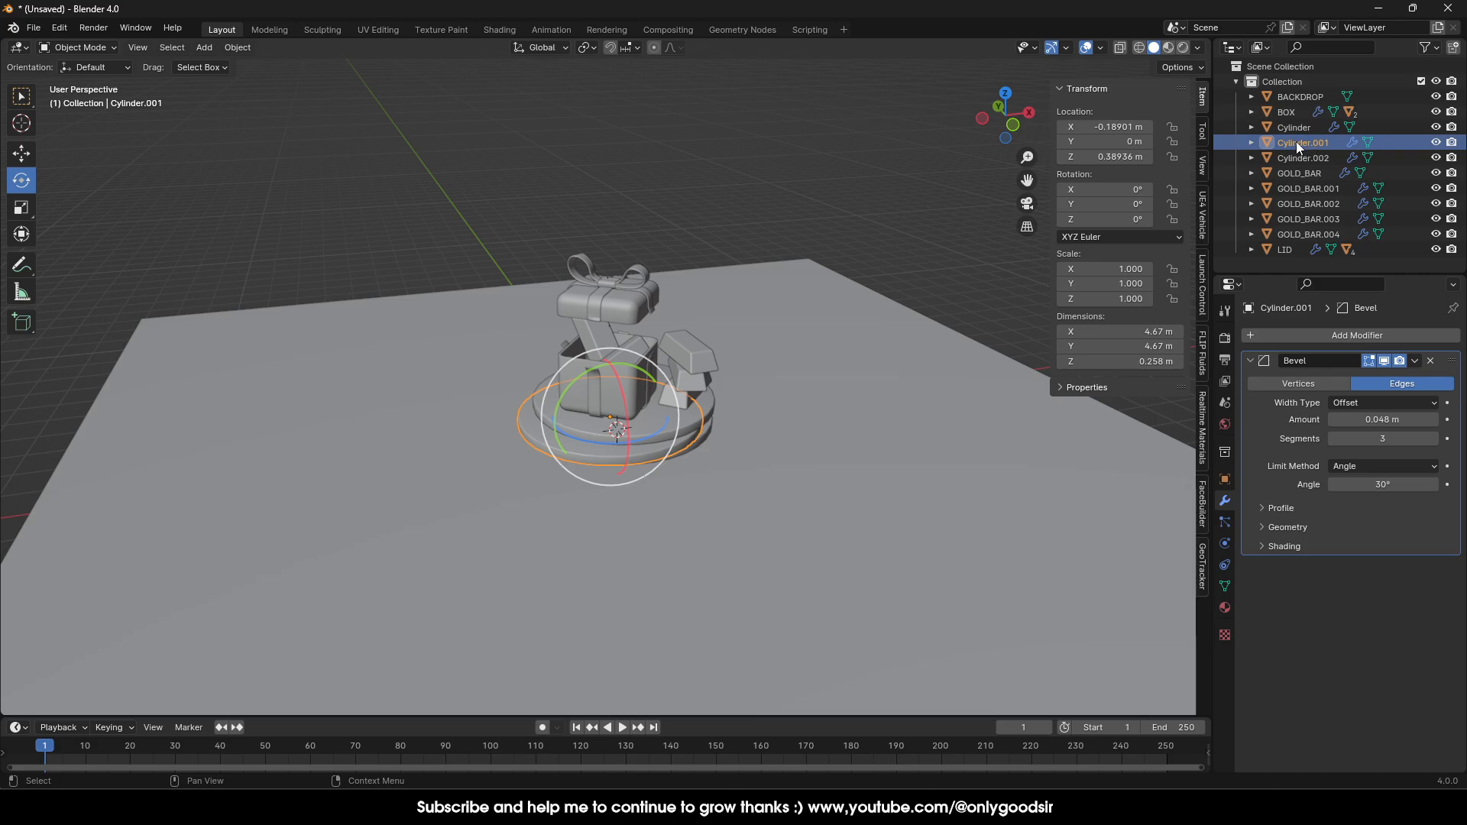
{"action": "double_click", "coordinate": [1297, 128]}
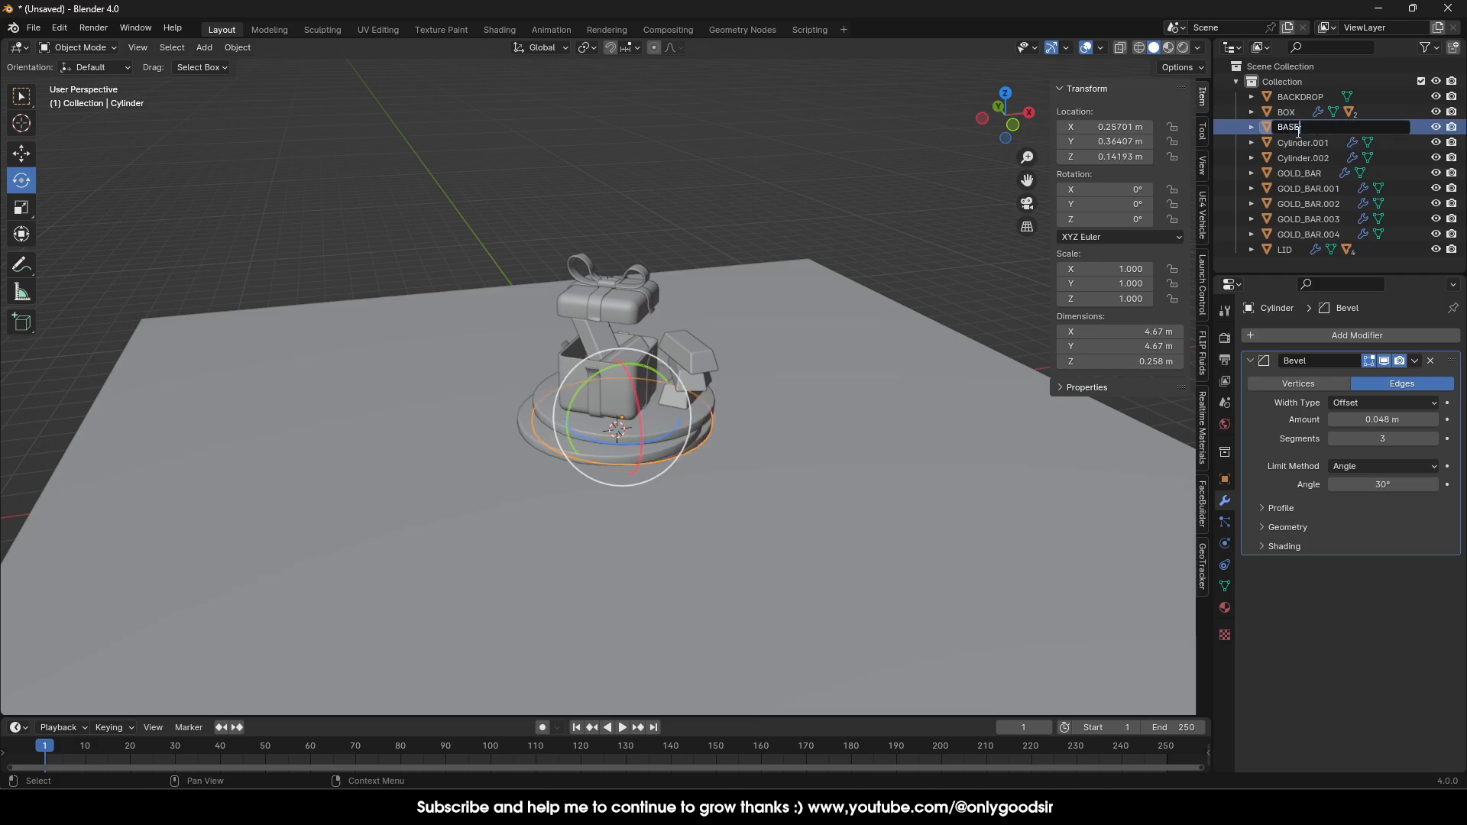
{"action": "type", "text": "BASE"}
{"action": "key", "text": "Return"}
{"action": "double_click", "coordinate": [1283, 142]}
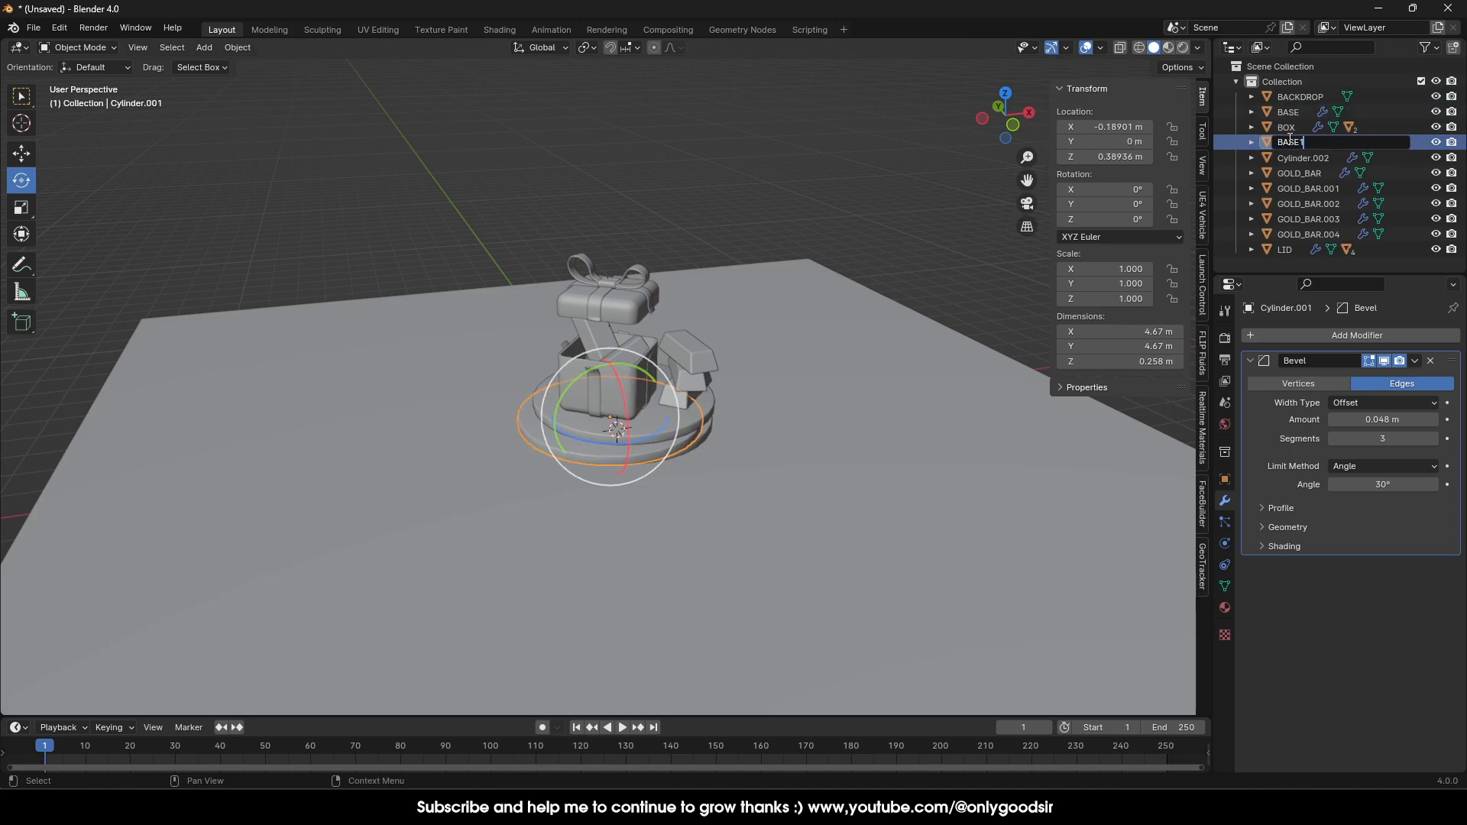
{"action": "type", "text": "BASE1"}
{"action": "key", "text": "Return"}
{"action": "double_click", "coordinate": [1299, 158]}
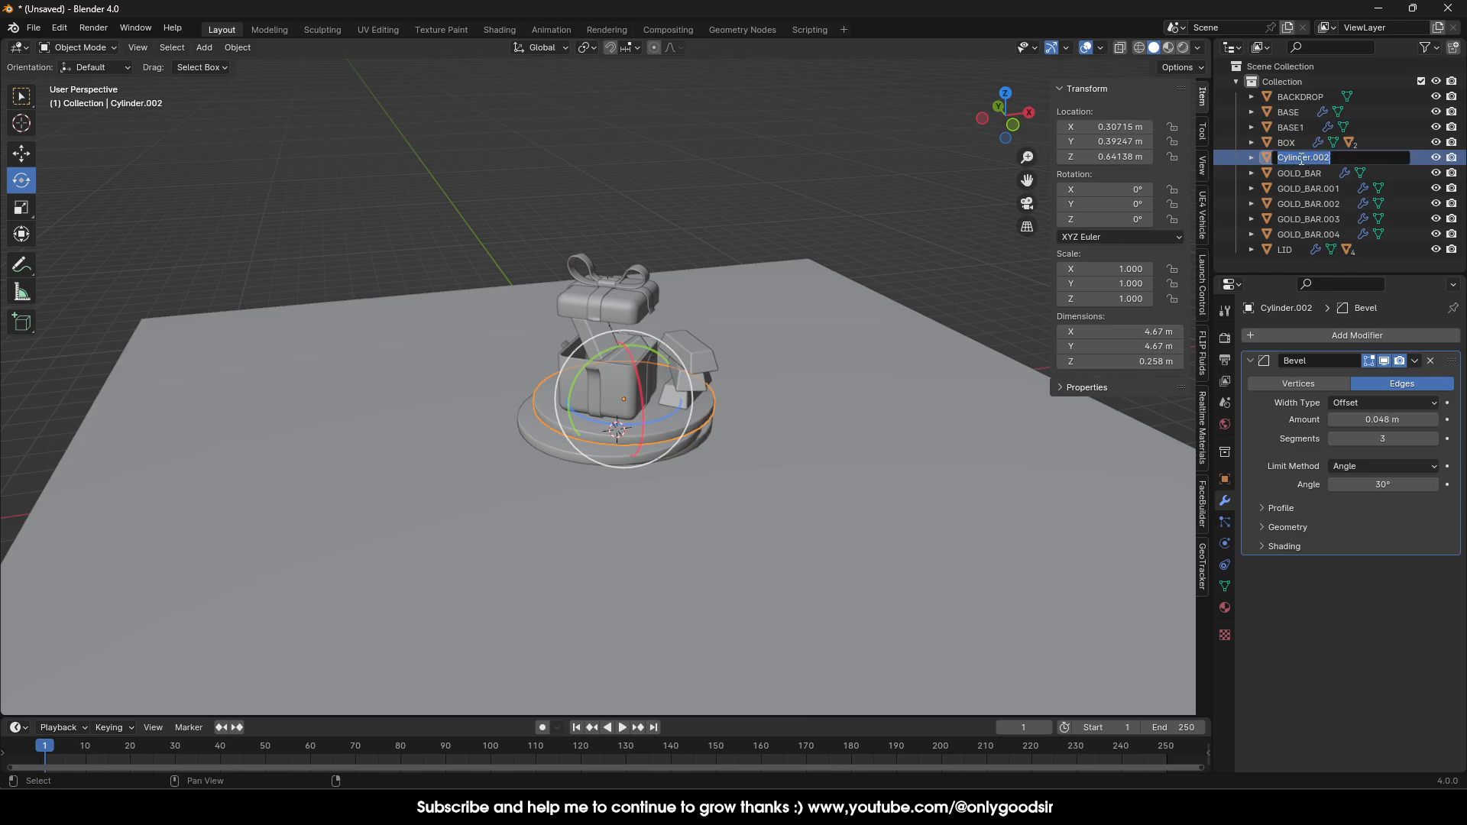
{"action": "type", "text": "BASE"}
{"action": "key", "text": "Return"}
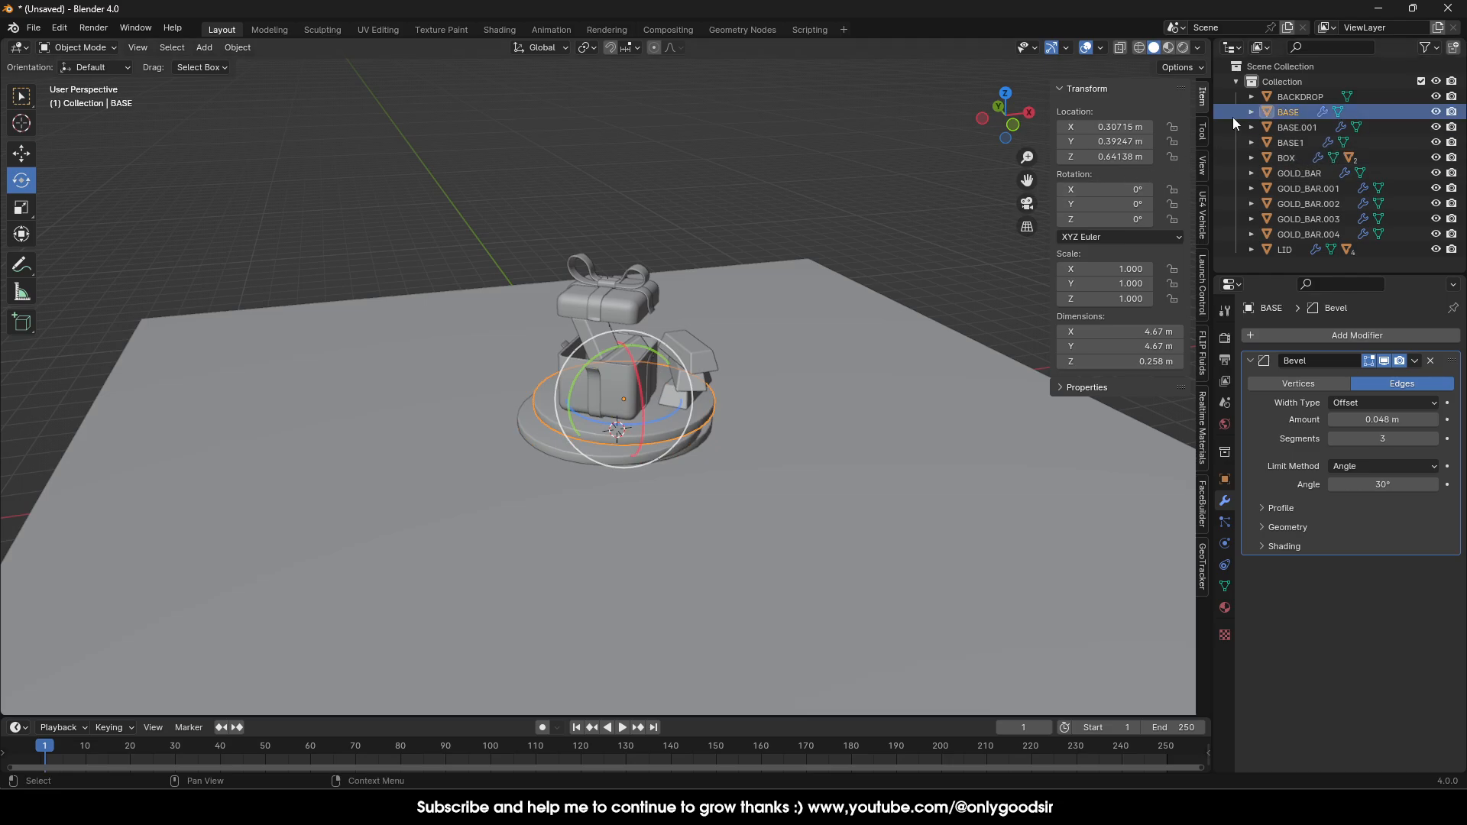
{"action": "left_click", "coordinate": [1287, 113]}
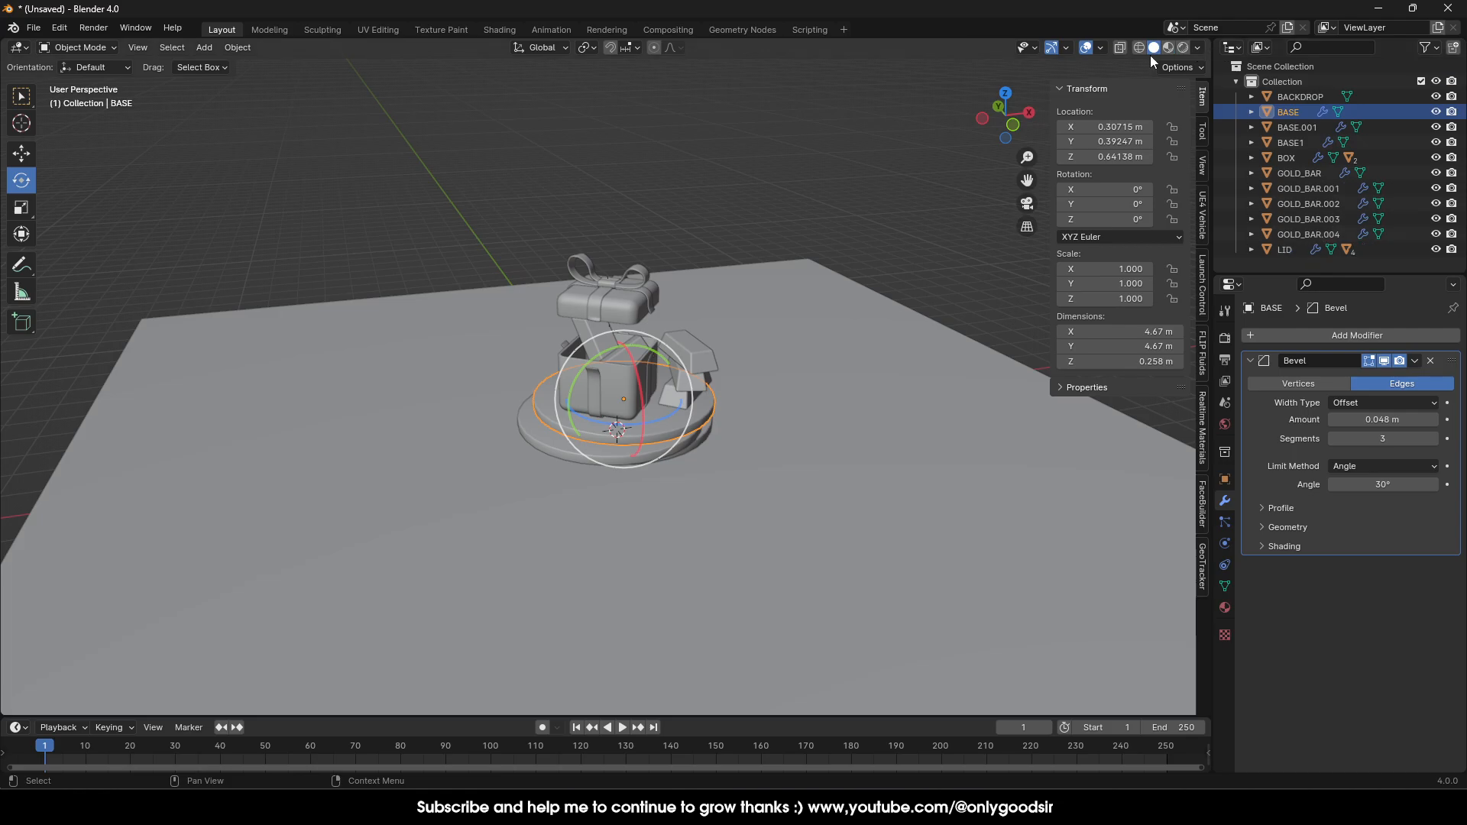
Enlarge the backdrop plane by a factor of about 1.33, to about 34.9 m per side.
{"action": "left_click", "coordinate": [687, 250]}
{"action": "mouse_move", "coordinate": [745, 409]}
{"action": "middle_mouse_down"}
{"action": "mouse_move", "coordinate": [683, 410]}
{"action": "mouse_move", "coordinate": [709, 373]}
{"action": "mouse_move", "coordinate": [613, 390]}
{"action": "mouse_move", "coordinate": [729, 386]}
{"action": "middle_mouse_up"}
{"action": "scroll", "coordinate": [729, 386], "scroll_direction": "down", "scroll_amount": 5}
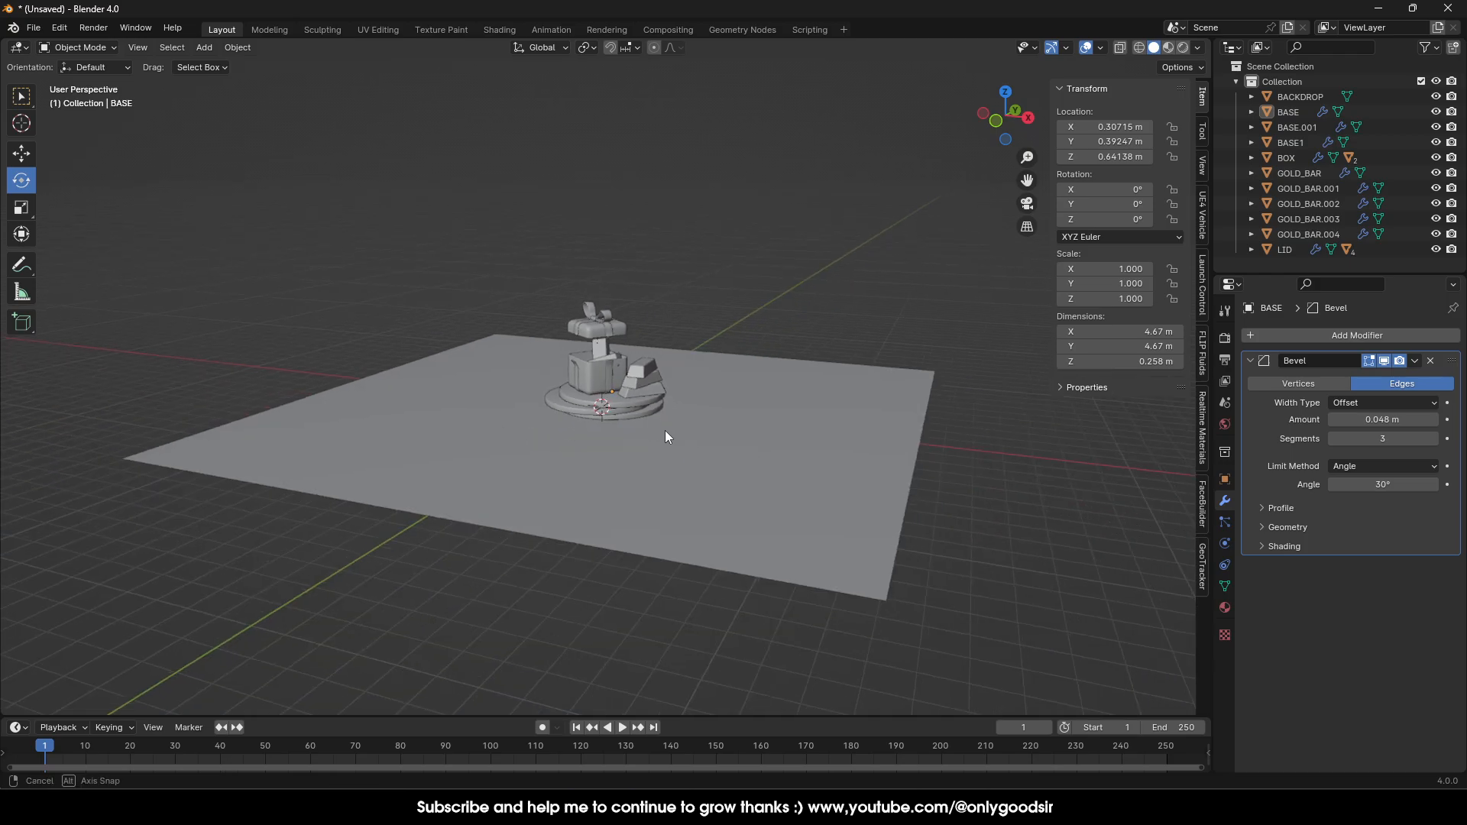
{"action": "left_click", "coordinate": [690, 438]}
{"action": "key", "text": "s"}
{"action": "left_click", "coordinate": [720, 436]}
{"action": "middle_click_drag", "start_coordinate": [619, 365], "coordinate": [690, 376]}
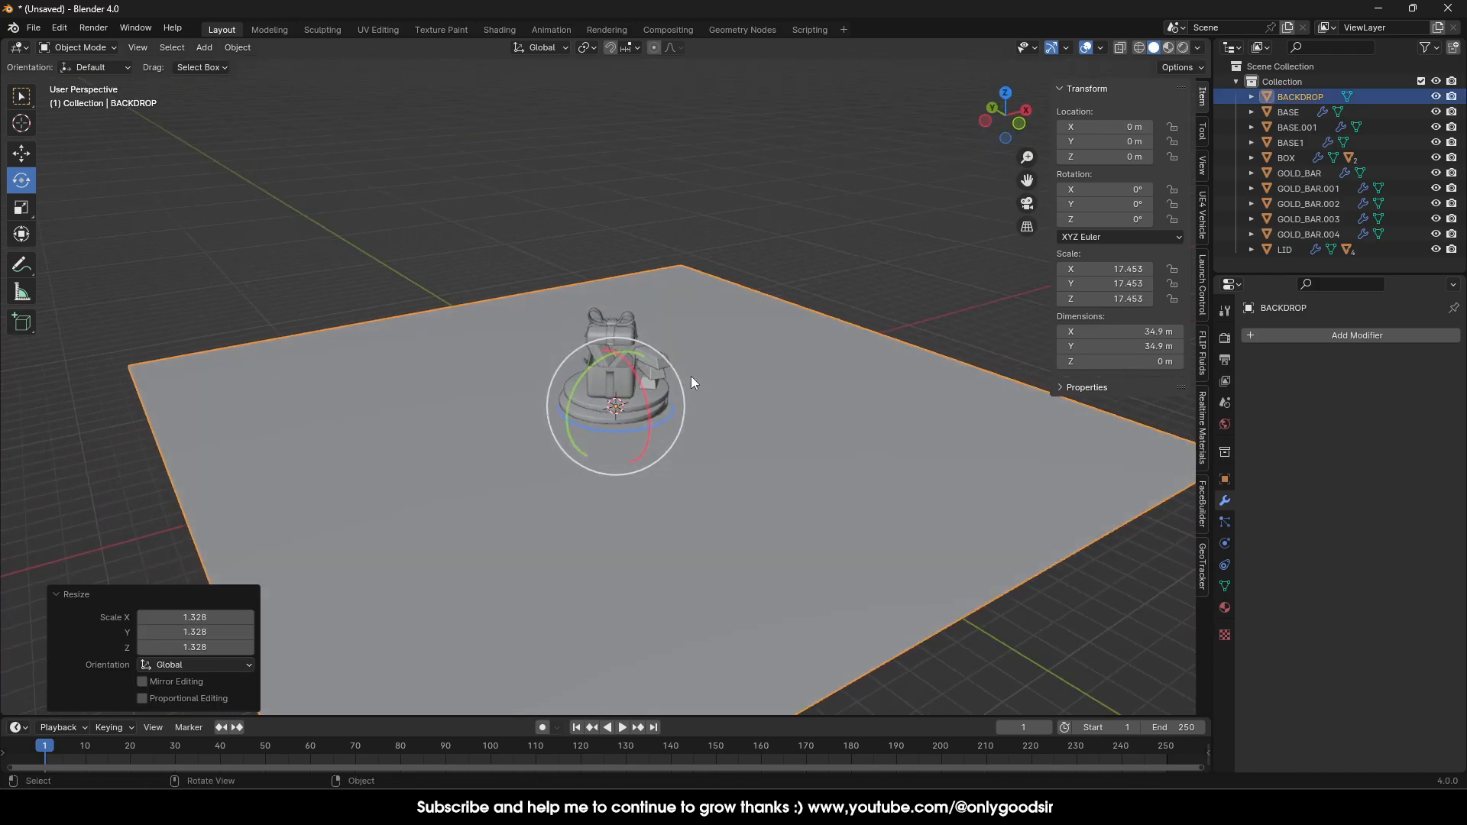
Extrude the BACKDROP plane's rear edge straight up about 22 m into a back wall and select the fold edge between floor and wall.
{"action": "key", "text": "Tab"}
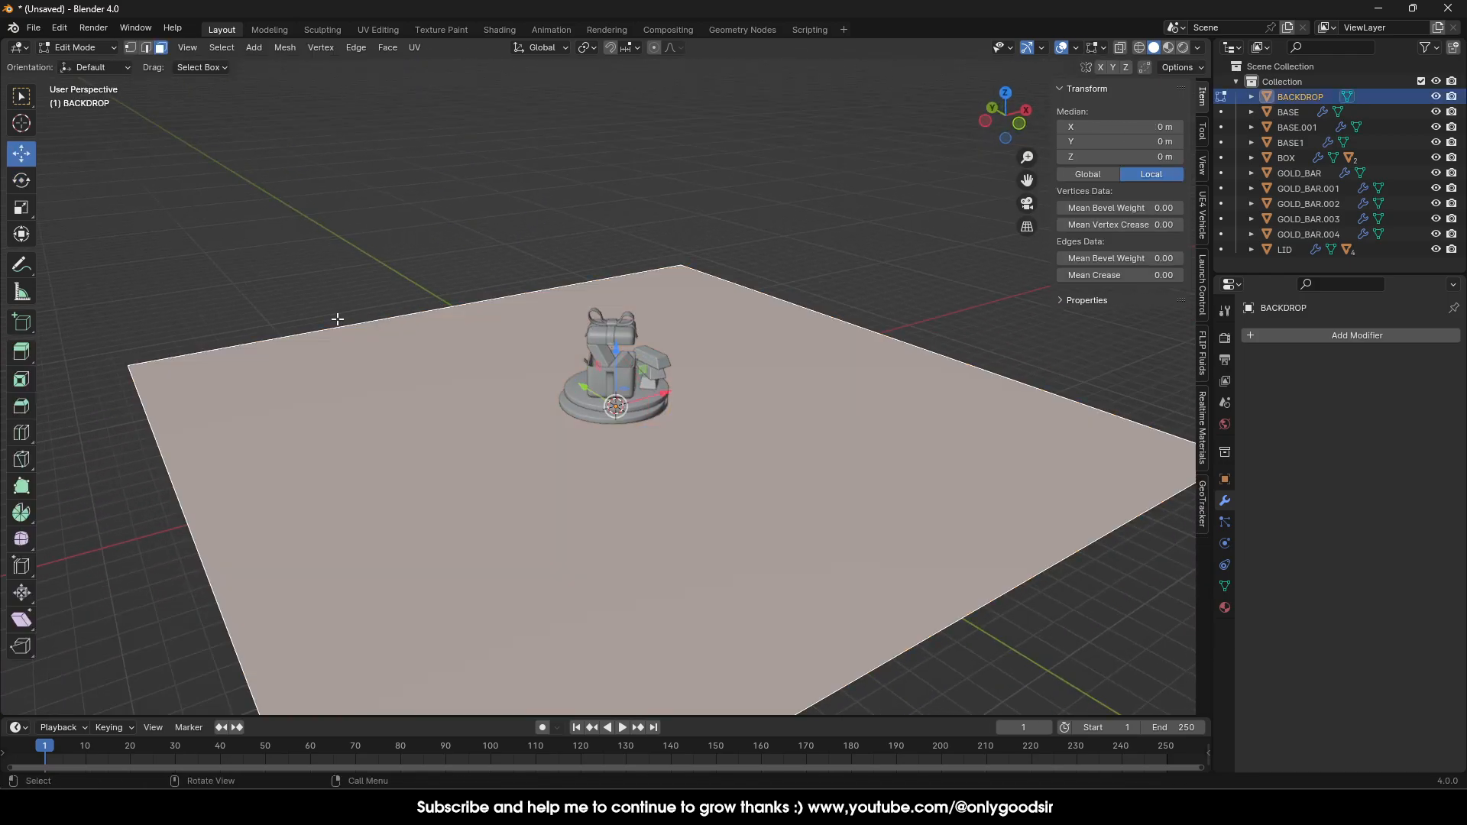
{"action": "left_click", "coordinate": [146, 47]}
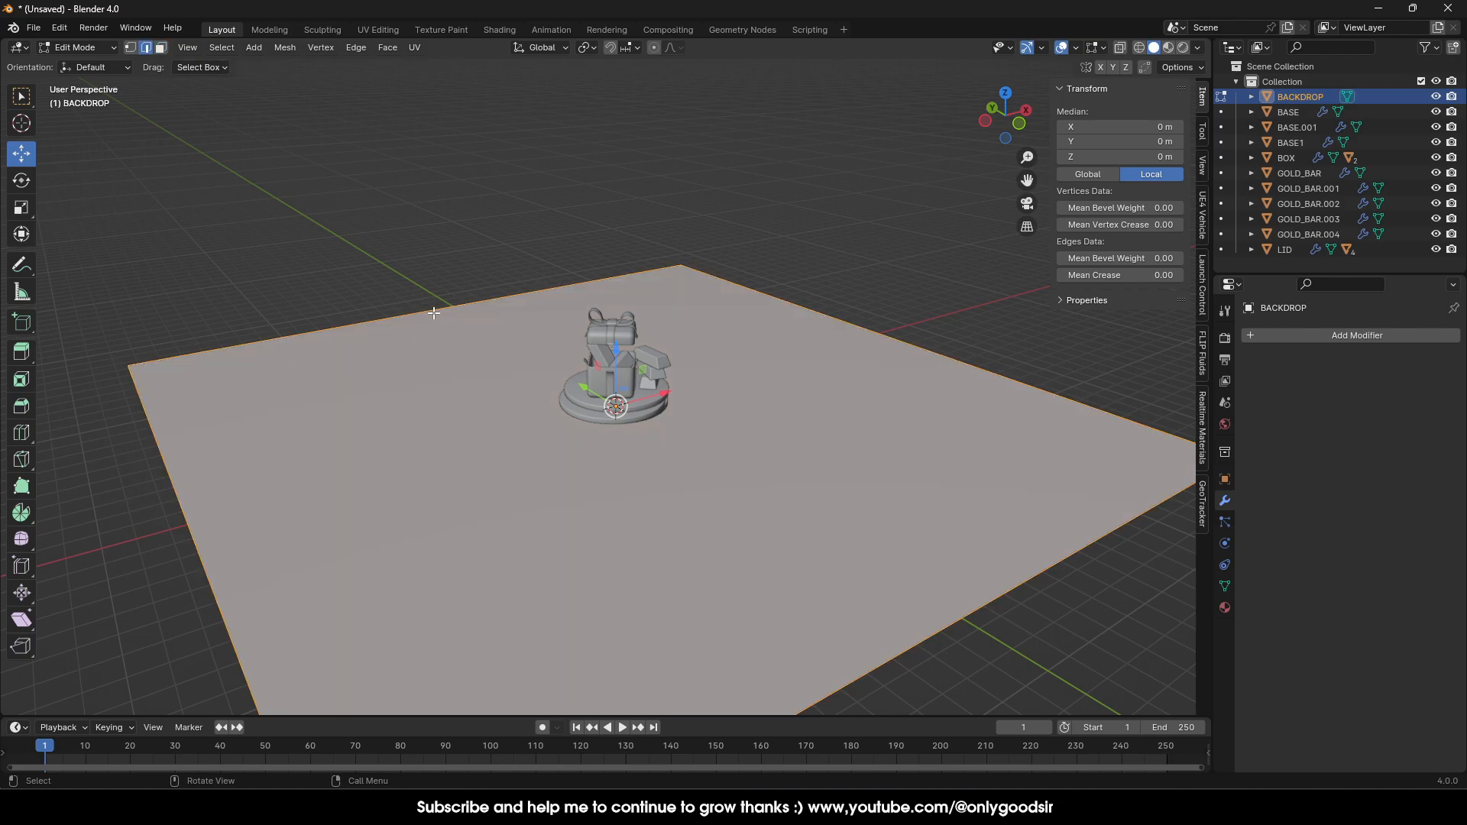
{"action": "left_click", "coordinate": [433, 312]}
{"action": "scroll", "coordinate": [533, 351], "scroll_direction": "down", "scroll_amount": 2}
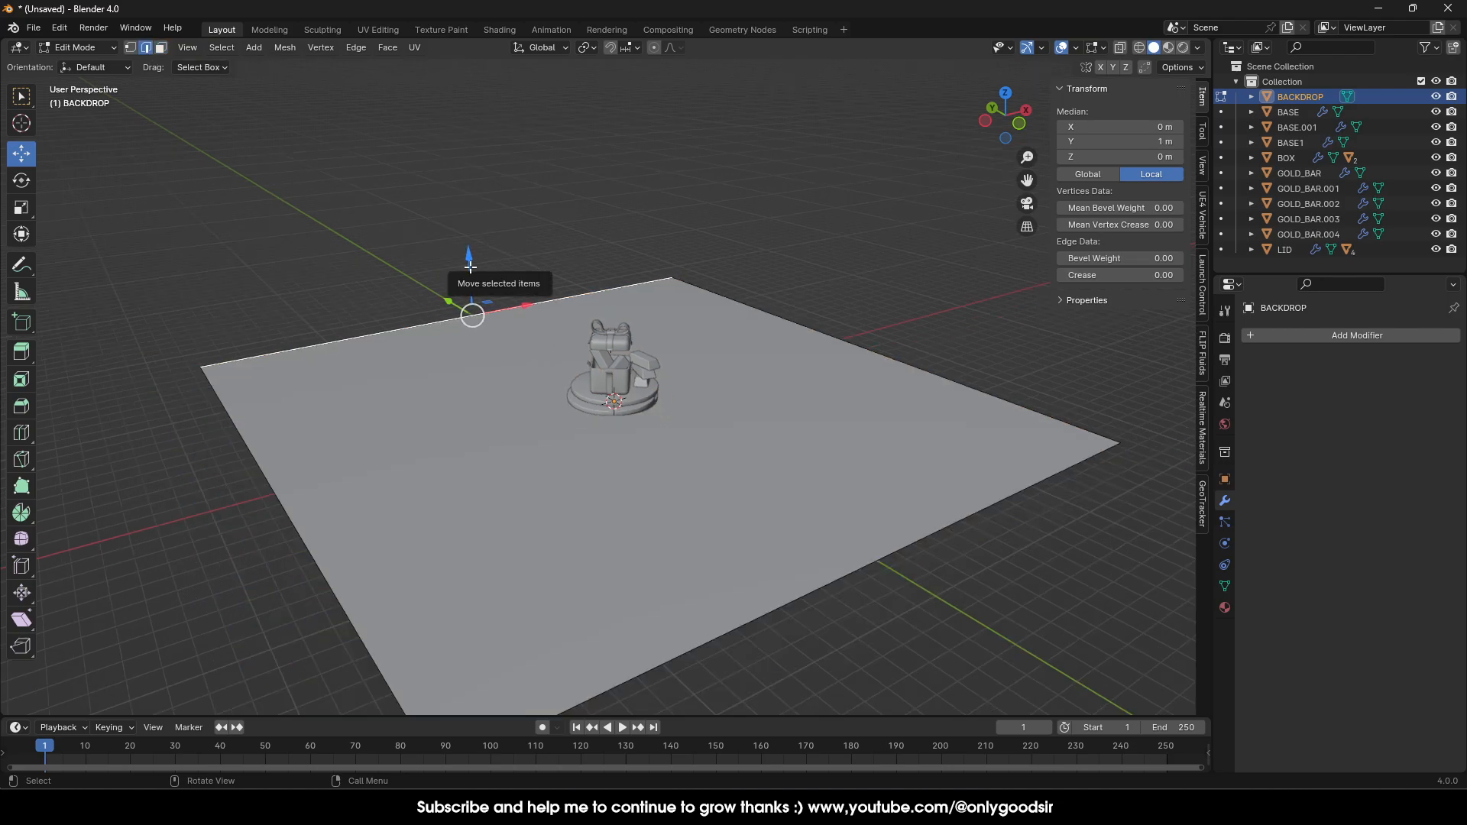
{"action": "key", "text": "e"}
{"action": "right_click", "coordinate": [469, 267]}
{"action": "left_click_drag", "start_coordinate": [469, 272], "coordinate": [482, 664]}
{"action": "scroll", "coordinate": [468, 328], "scroll_direction": "down", "scroll_amount": 3}
{"action": "left_click_drag", "start_coordinate": [509, 140], "coordinate": [509, 99]}
{"action": "left_click", "coordinate": [515, 334]}
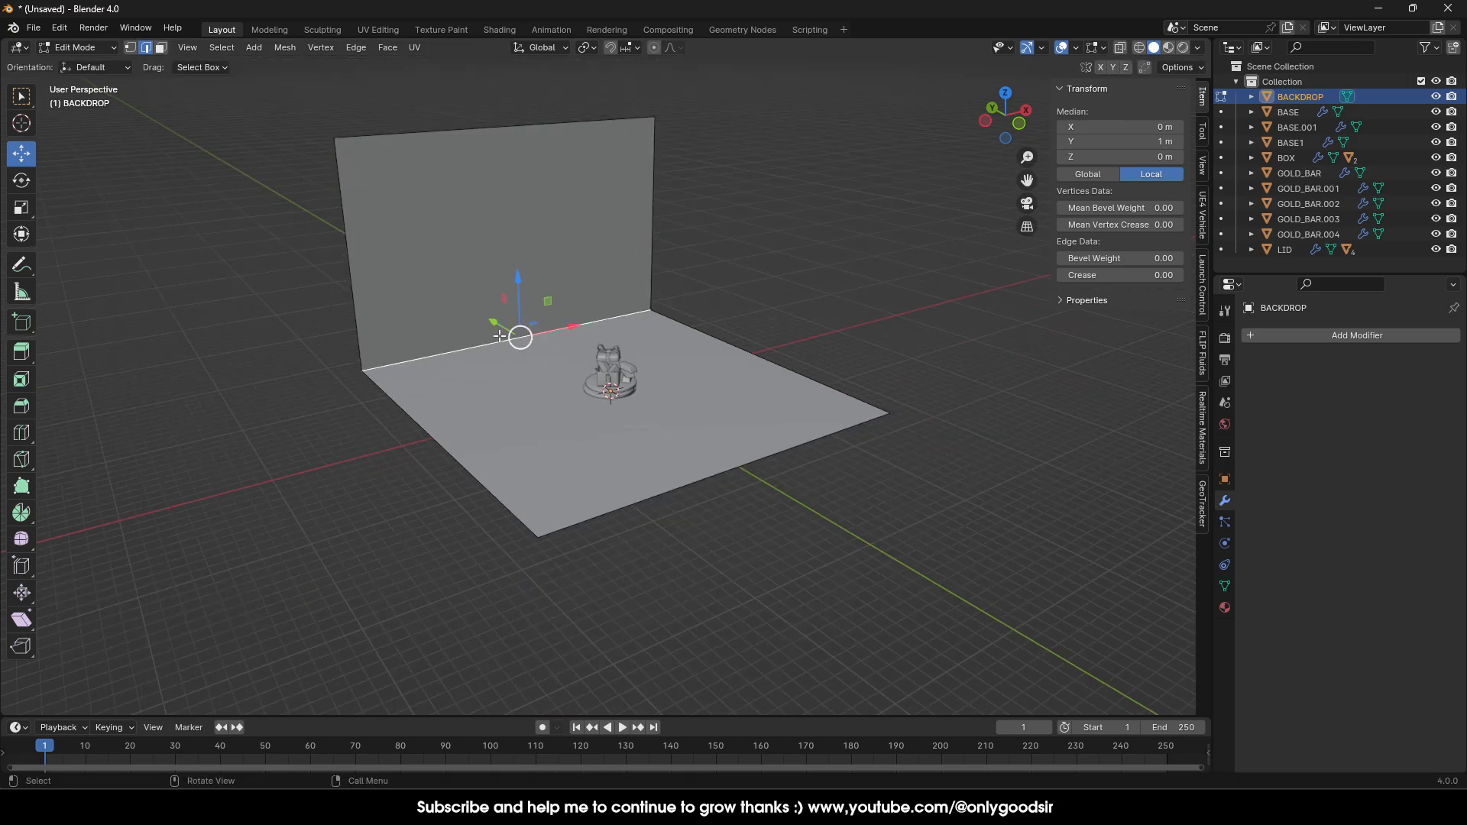
{"action": "right_click", "coordinate": [515, 336]}
{"action": "left_click", "coordinate": [459, 356]}
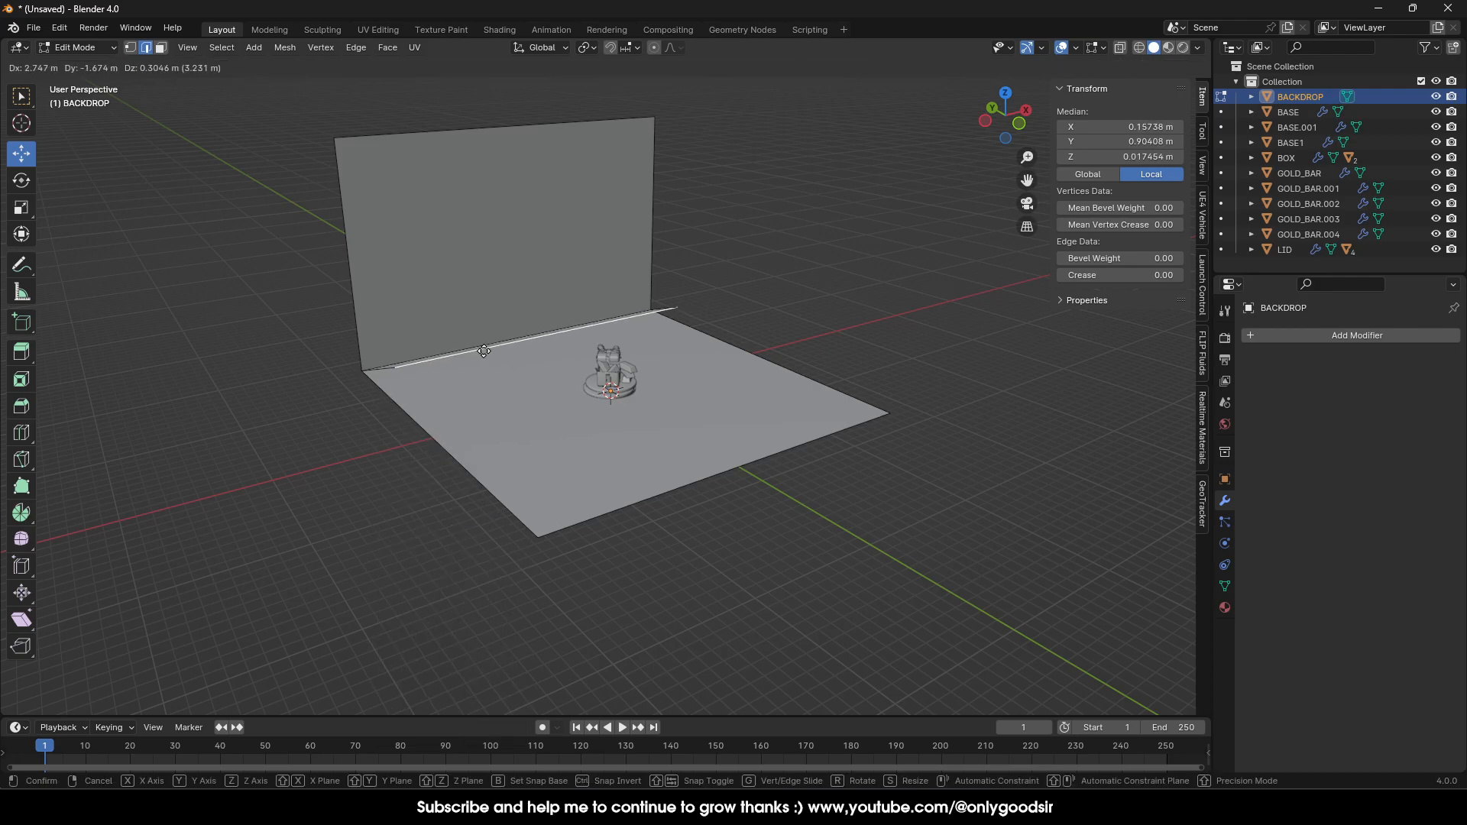
{"action": "right_click", "coordinate": [483, 352]}
{"action": "key", "text": "ctrl+z"}
Bevel the selected fold edge between the backdrop's floor and wall with a 0.274 m width and 8 segments.
{"action": "right_click", "coordinate": [478, 345]}
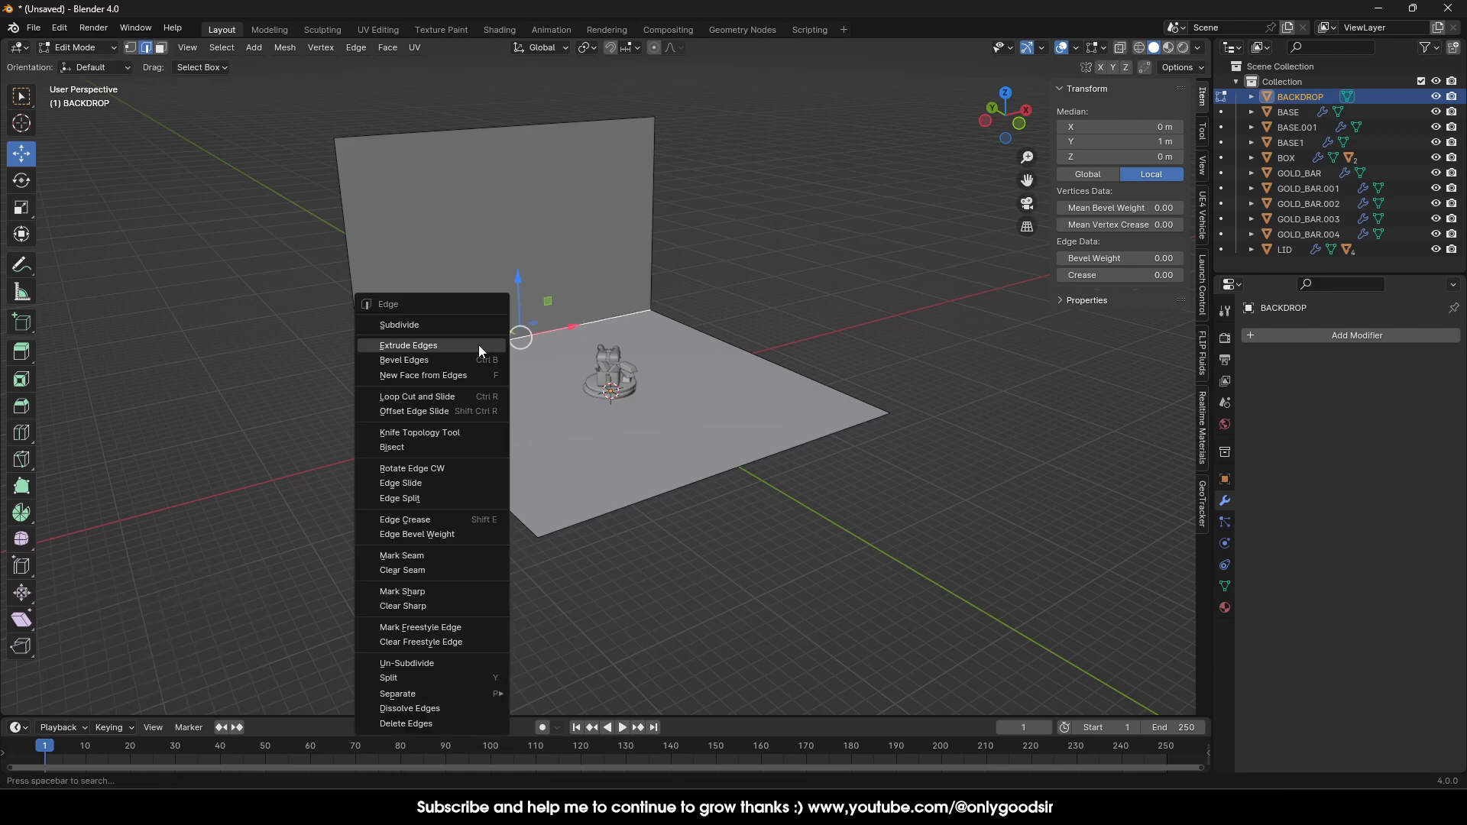
{"action": "left_click", "coordinate": [466, 355]}
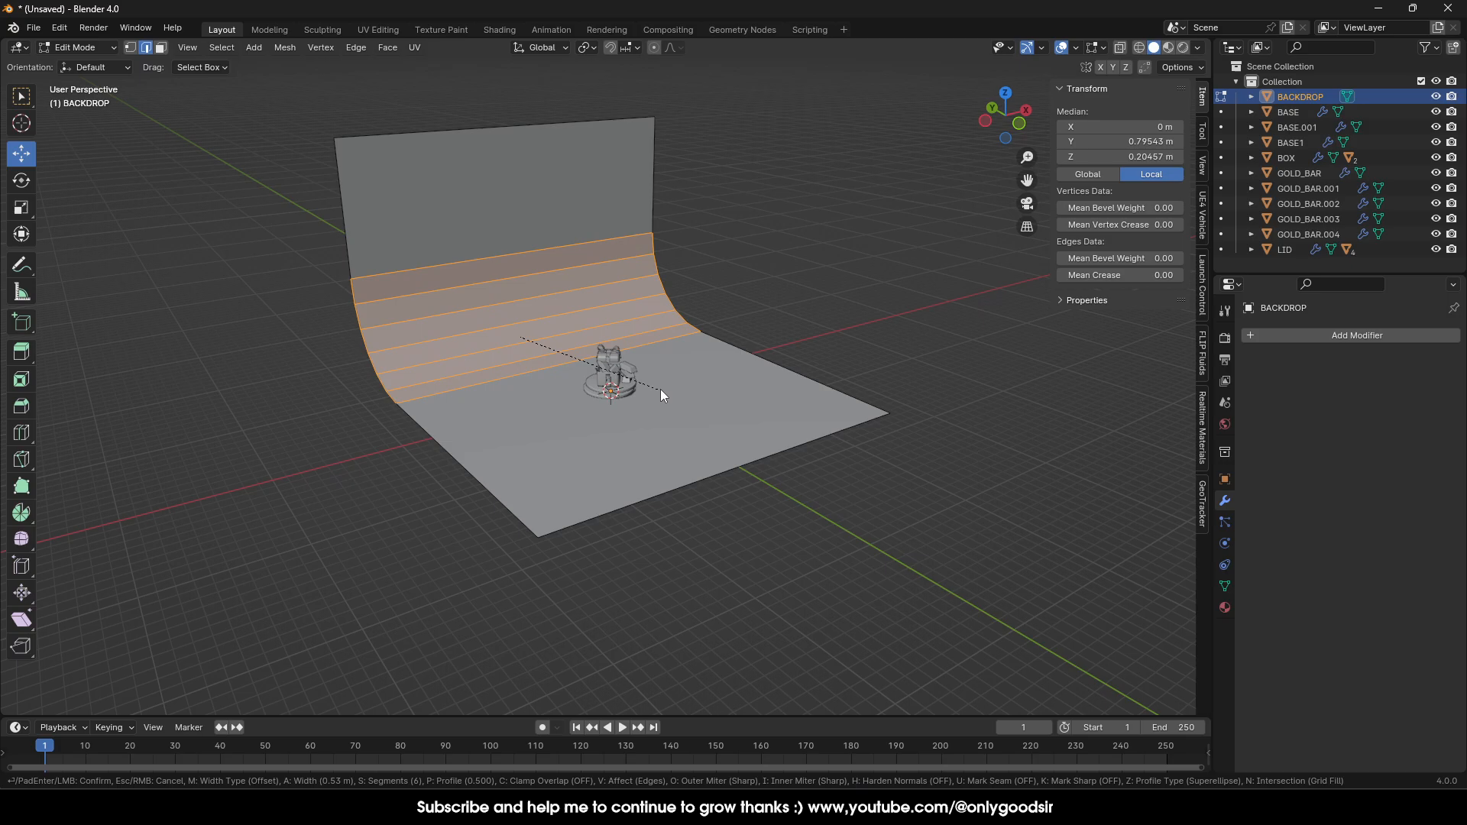
{"action": "left_click", "coordinate": [616, 387]}
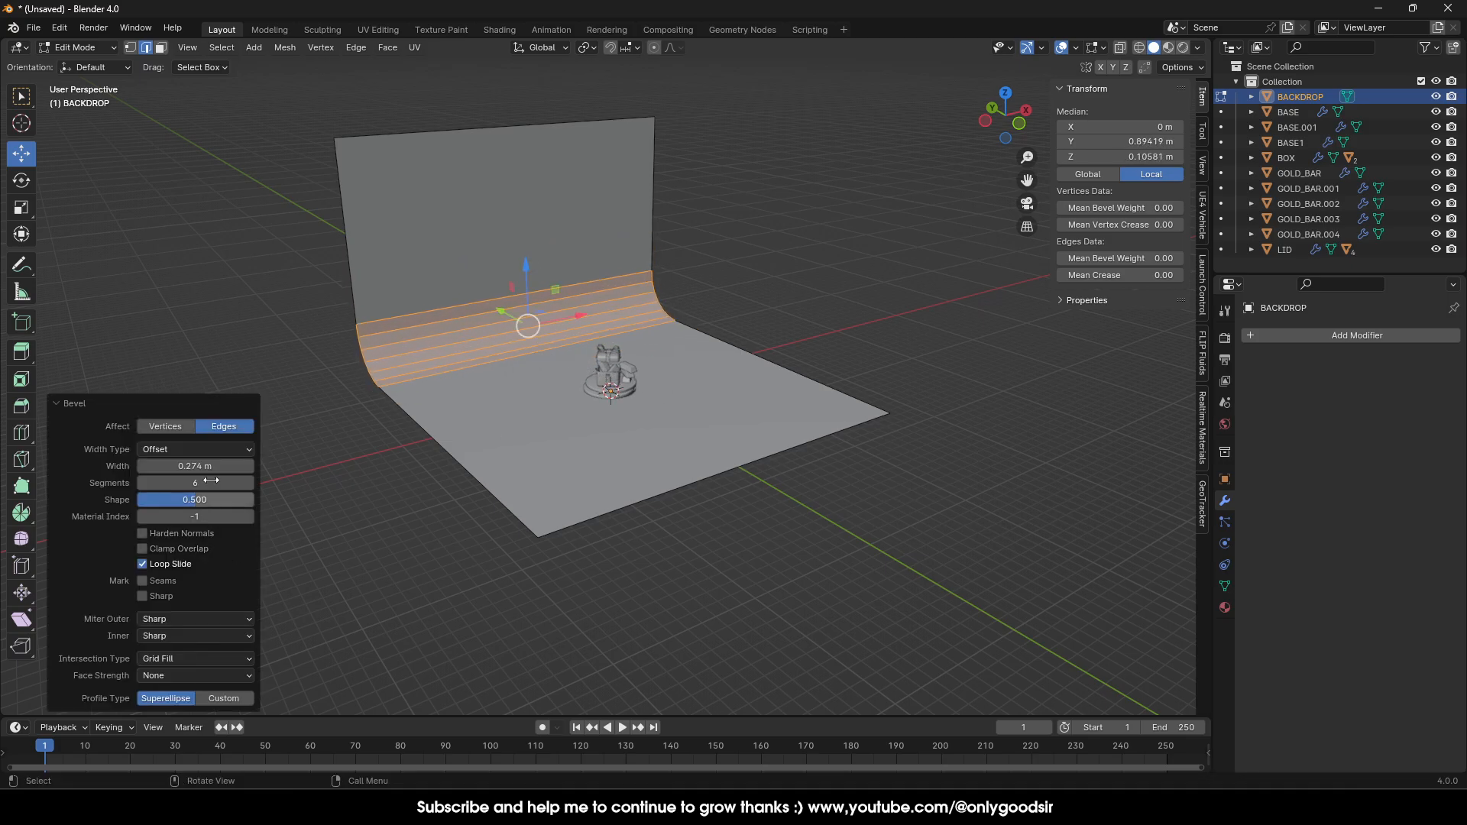
{"action": "left_click", "coordinate": [248, 483]}
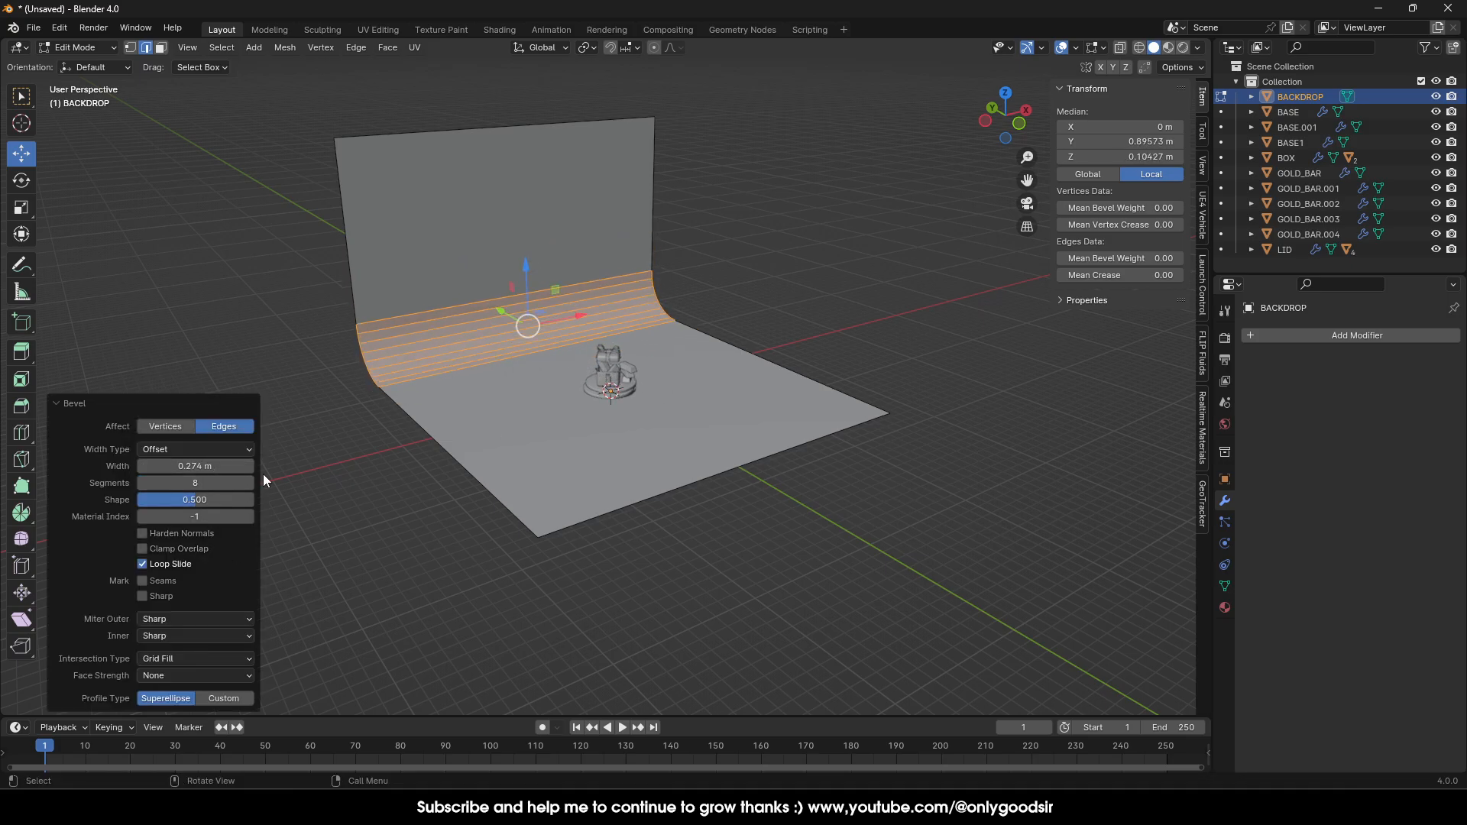
{"action": "key", "text": "Tab"}
Apply Shade Smooth to the backdrop so its curved transition is shaded smoothly.
{"action": "scroll", "coordinate": [489, 350], "scroll_direction": "up", "scroll_amount": 5}
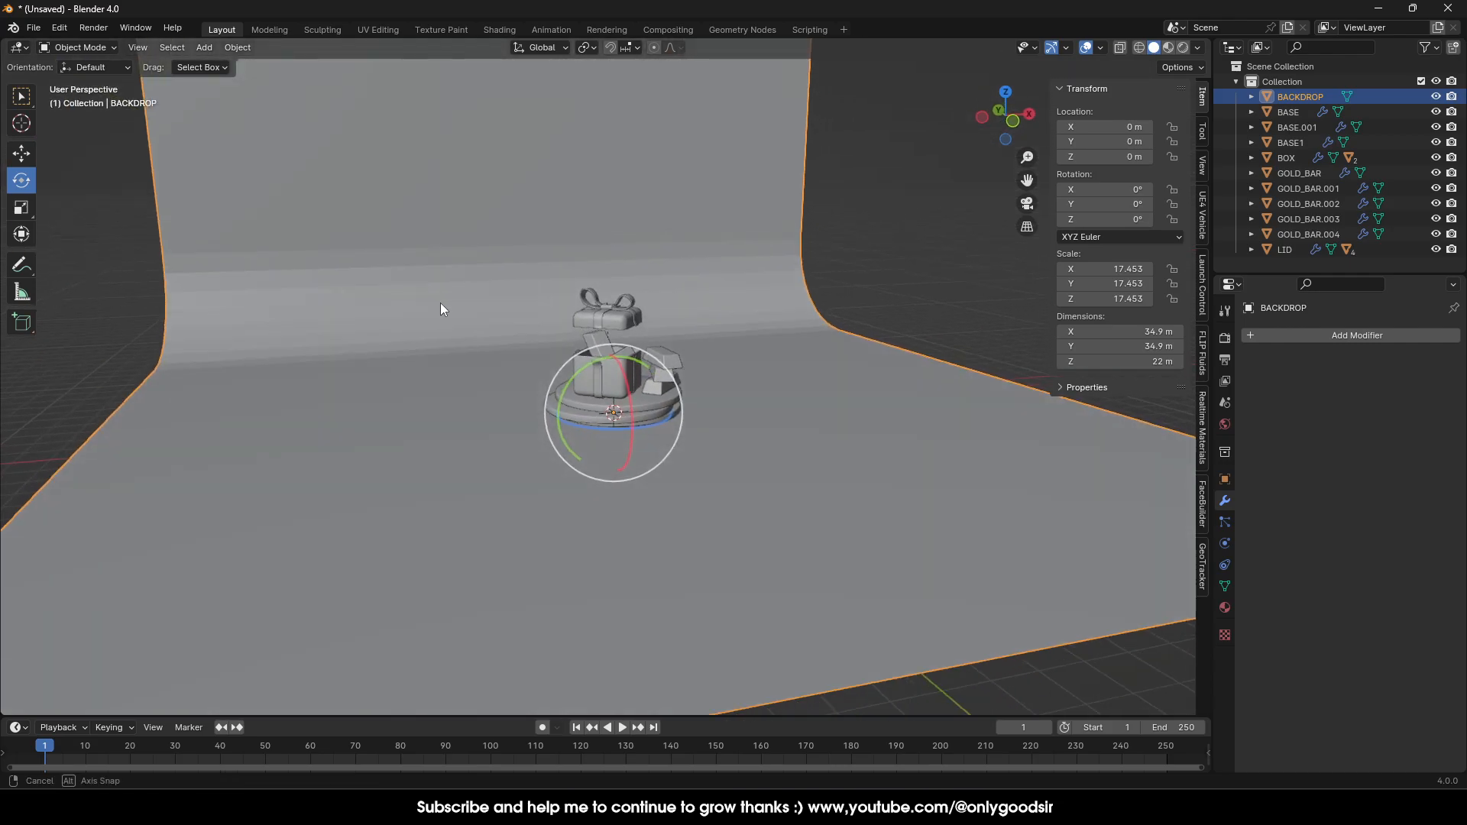
{"action": "right_click", "coordinate": [414, 306]}
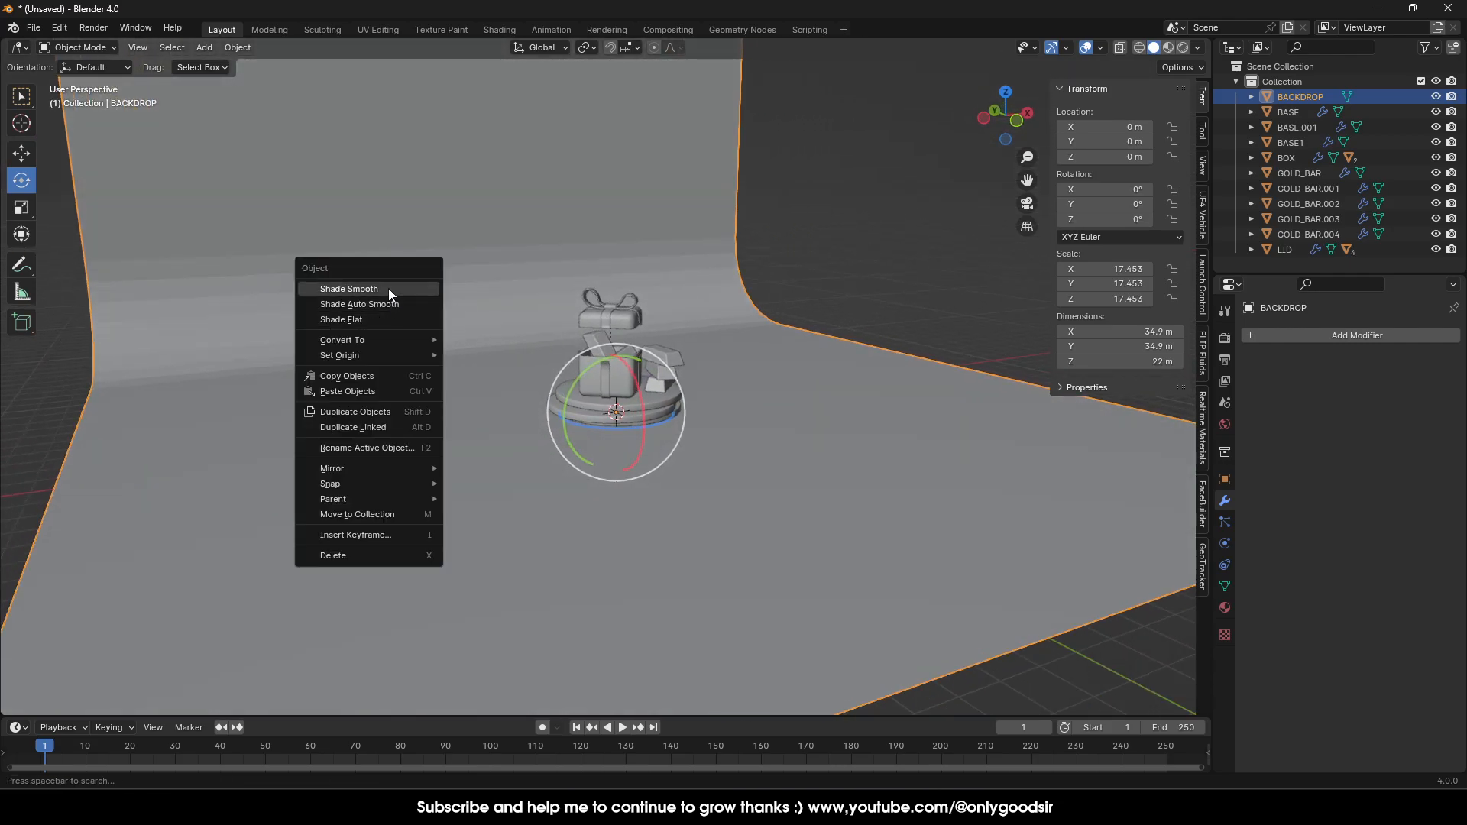
{"action": "left_click", "coordinate": [389, 288]}
{"action": "left_click", "coordinate": [789, 181]}
{"action": "middle_click_drag", "start_coordinate": [788, 181], "coordinate": [712, 283]}
Scale the backdrop up by a factor of about 2.385, to about 83.2 m per side.
{"action": "left_click", "coordinate": [477, 312]}
{"action": "key", "text": "s"}
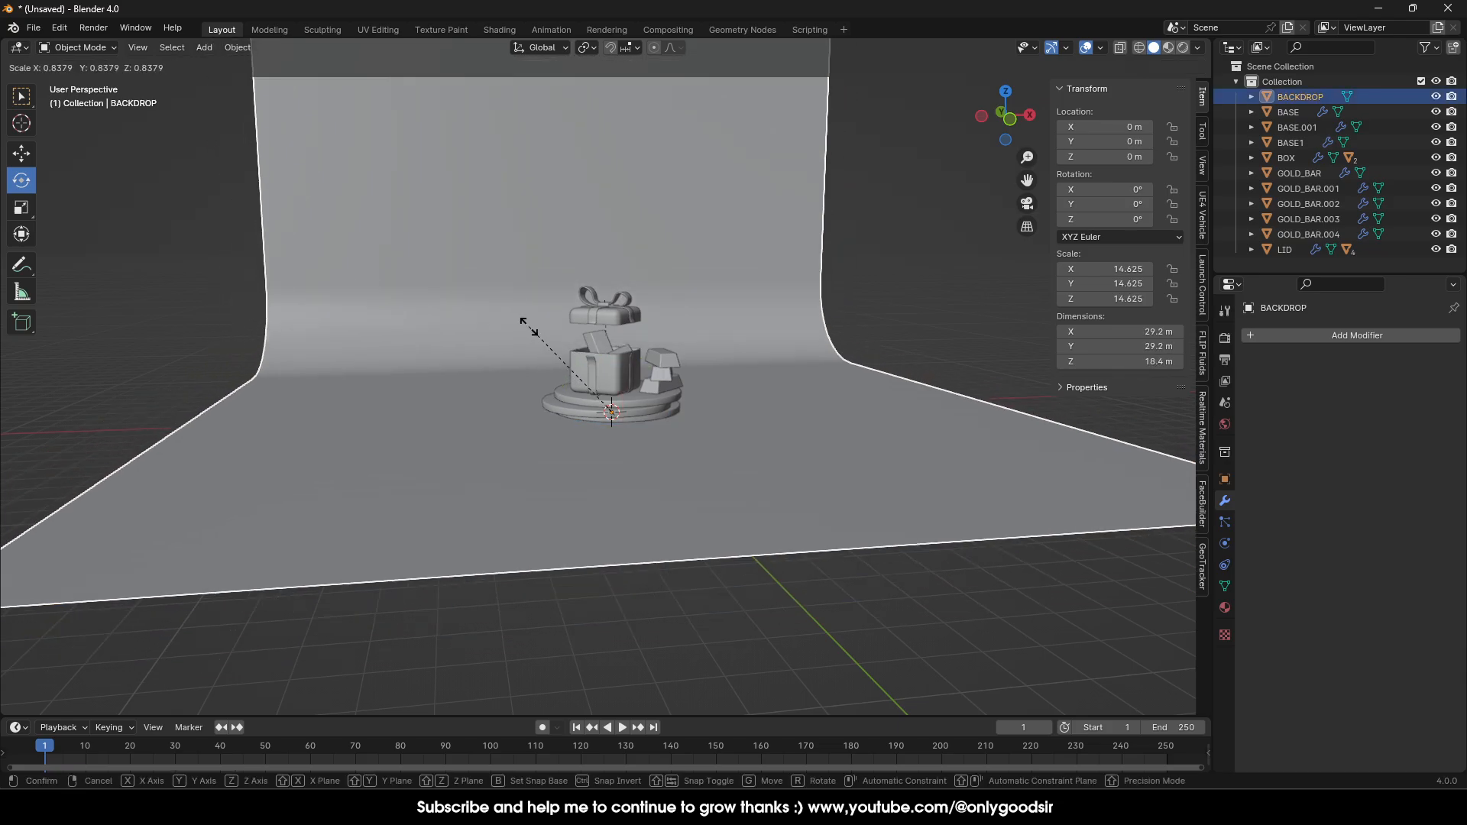
{"action": "left_click", "coordinate": [229, 328]}
Enable Ambient Occlusion in EEVEE with a distance of 12 m and show the viewport in Material Preview shading.
{"action": "middle_click_drag", "start_coordinate": [535, 342], "coordinate": [703, 317]}
{"action": "scroll", "coordinate": [657, 343], "scroll_direction": "up", "scroll_amount": 5}
{"action": "middle_click_drag", "start_coordinate": [603, 291], "coordinate": [553, 304], "text": "shift"}
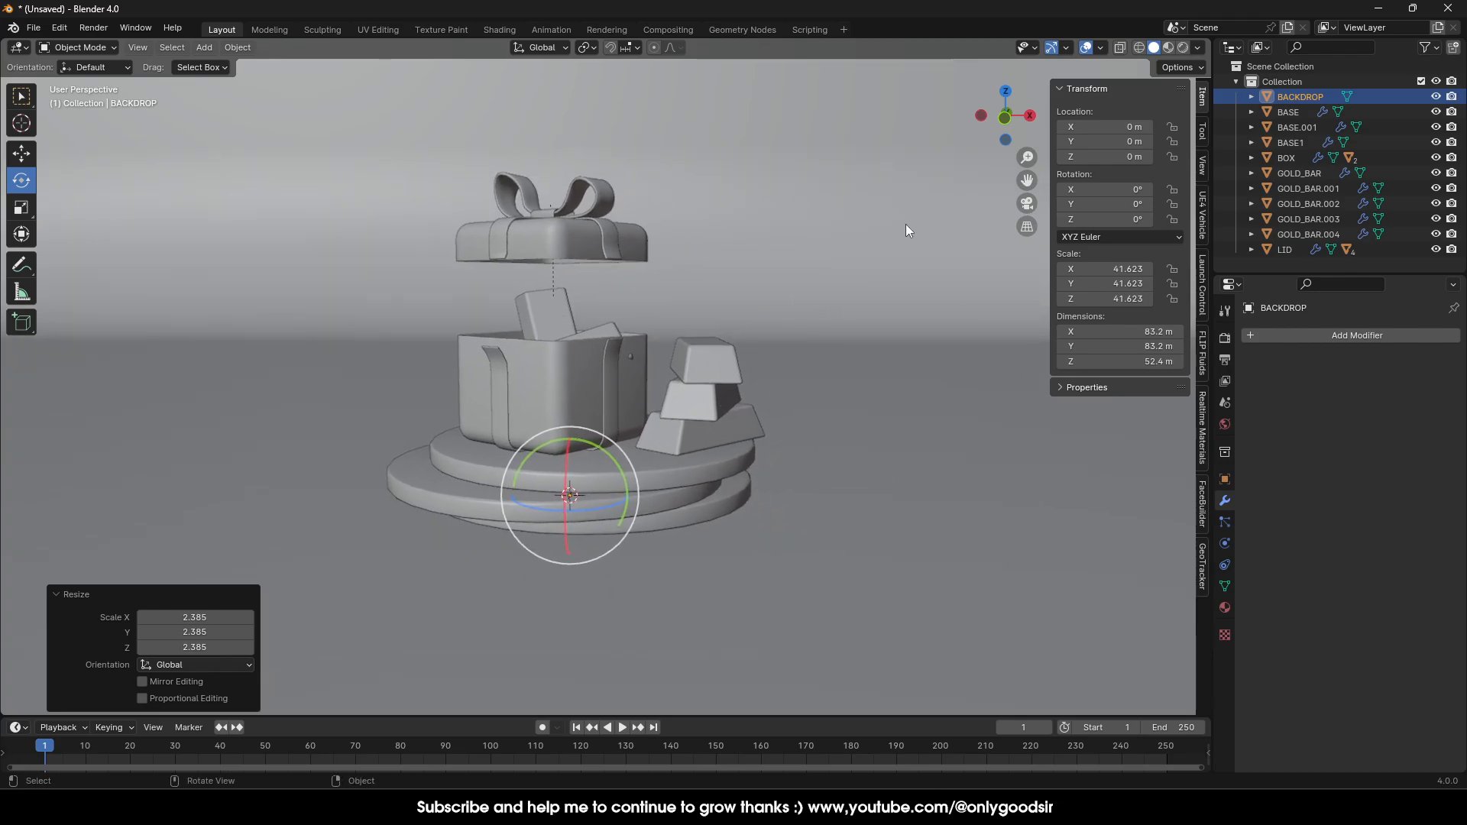
{"action": "left_click", "coordinate": [1224, 337]}
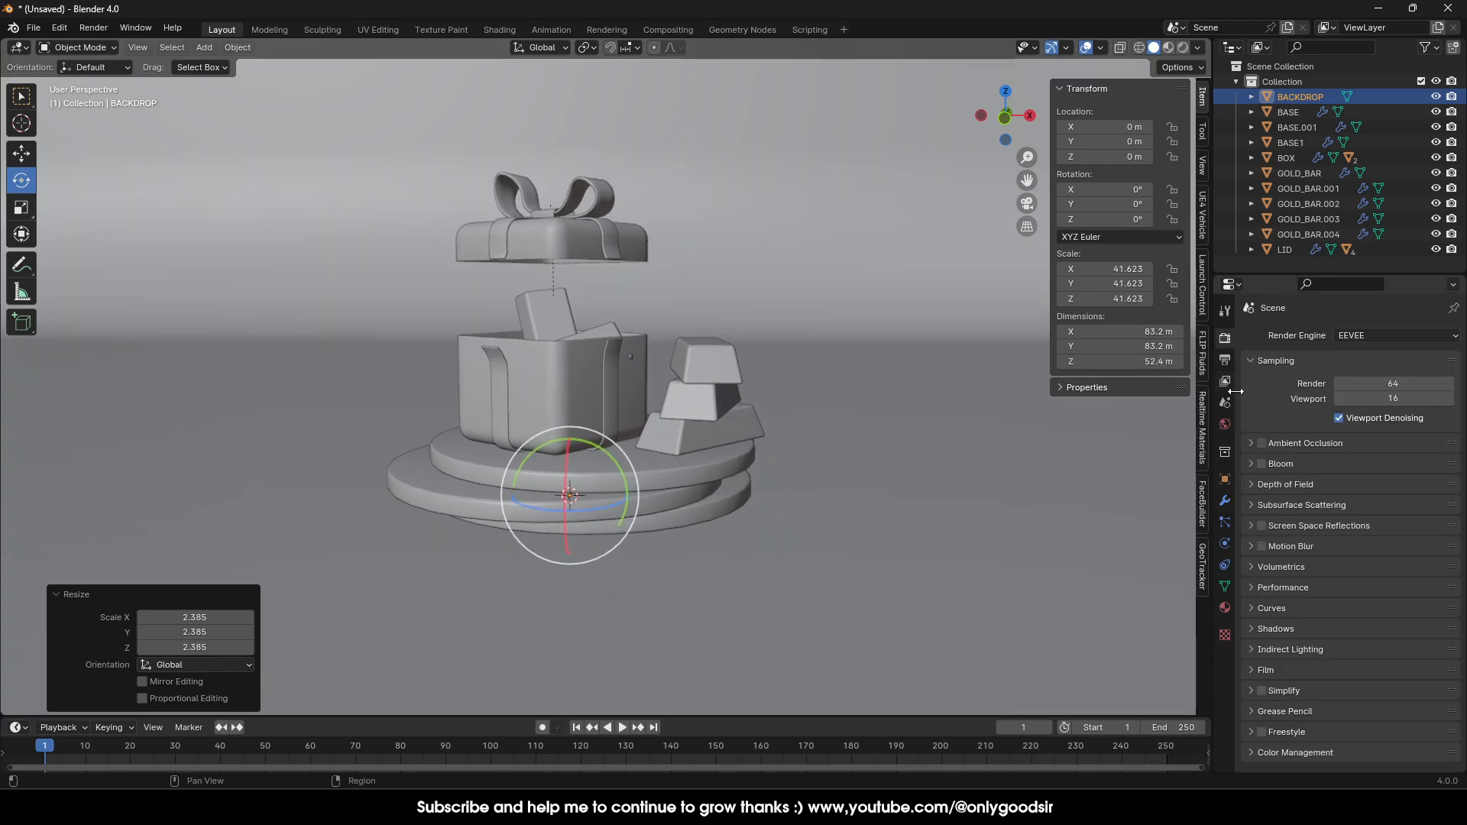
{"action": "left_click", "coordinate": [1262, 443]}
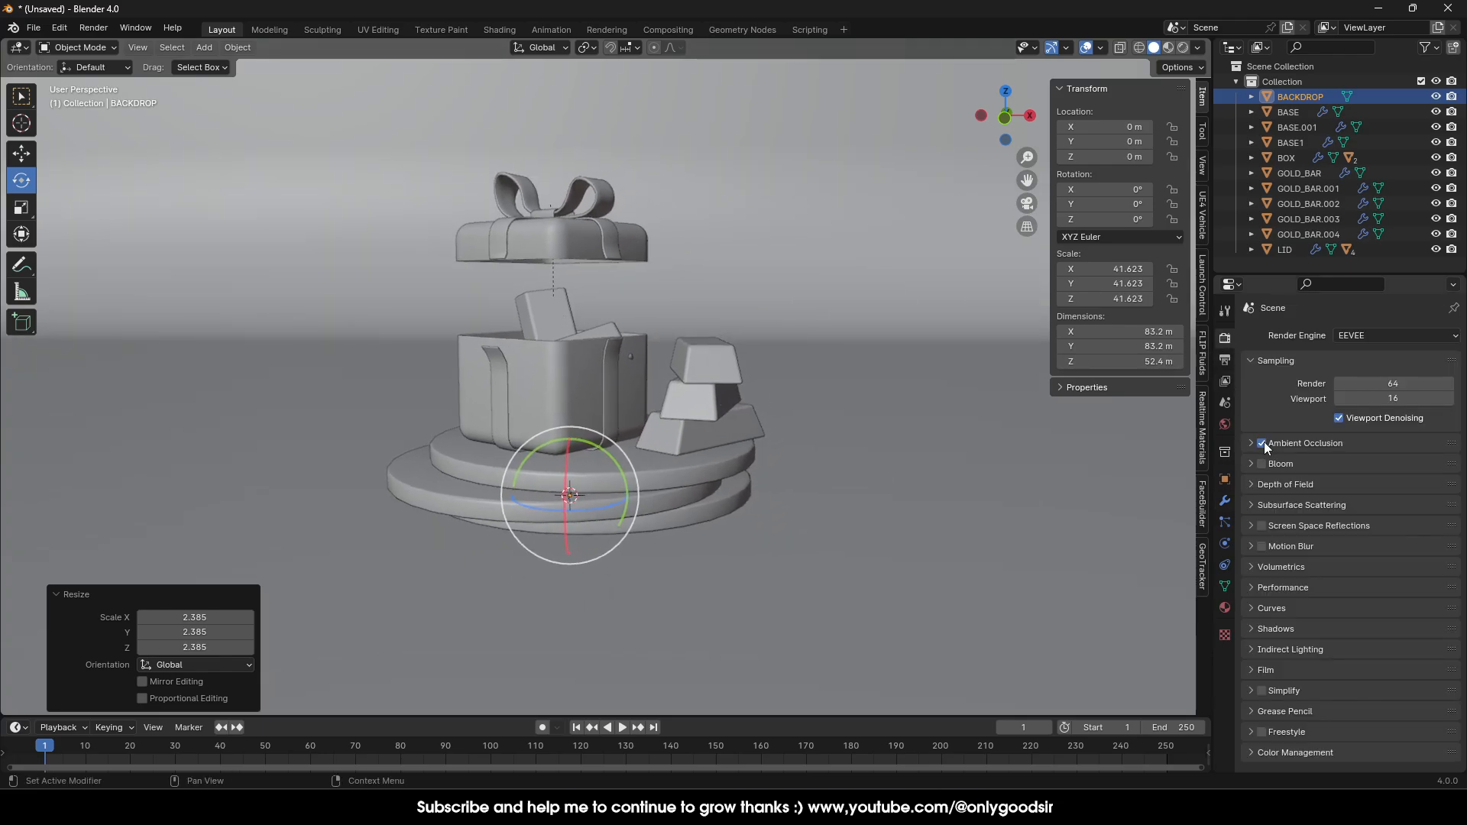
{"action": "left_click", "coordinate": [1167, 47]}
{"action": "left_click", "coordinate": [1375, 444]}
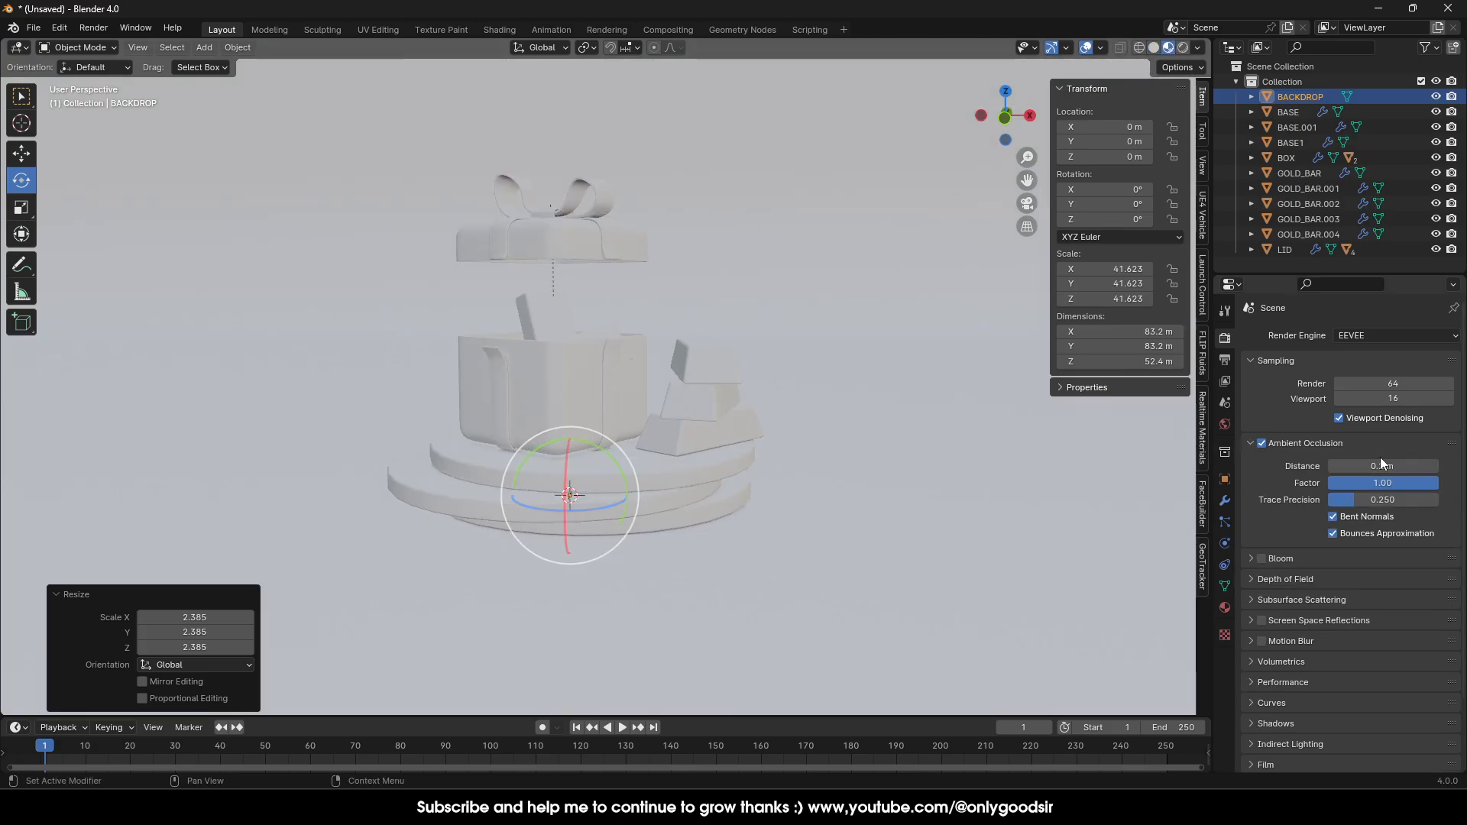
{"action": "left_click", "coordinate": [1380, 465]}
{"action": "type", "text": "12"}
{"action": "key", "text": "Return"}
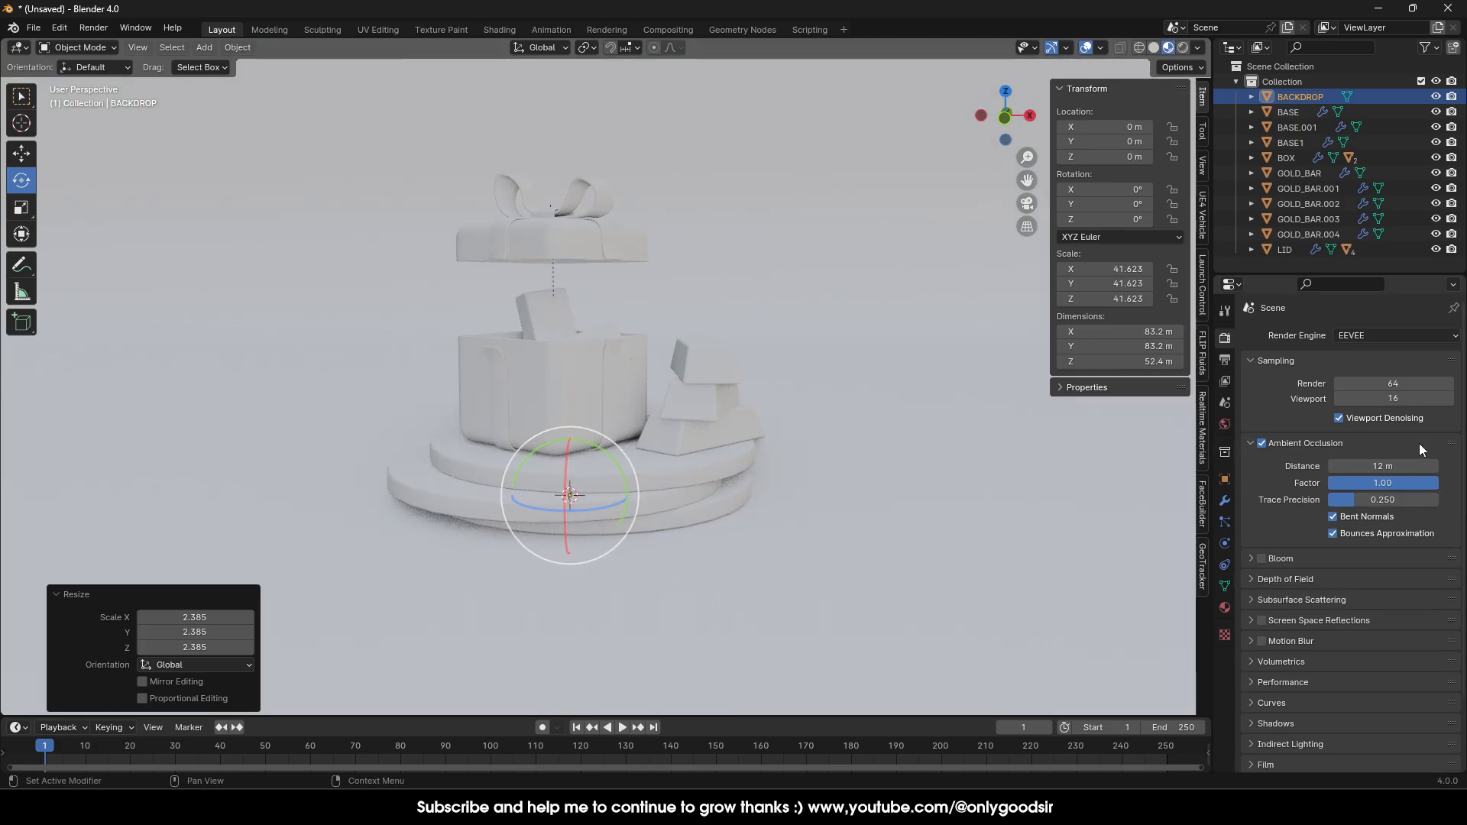
Change the Material Preview lighting environment to the fourth HDRI, the indoor room.
{"action": "middle_click_drag", "start_coordinate": [747, 255], "coordinate": [751, 268]}
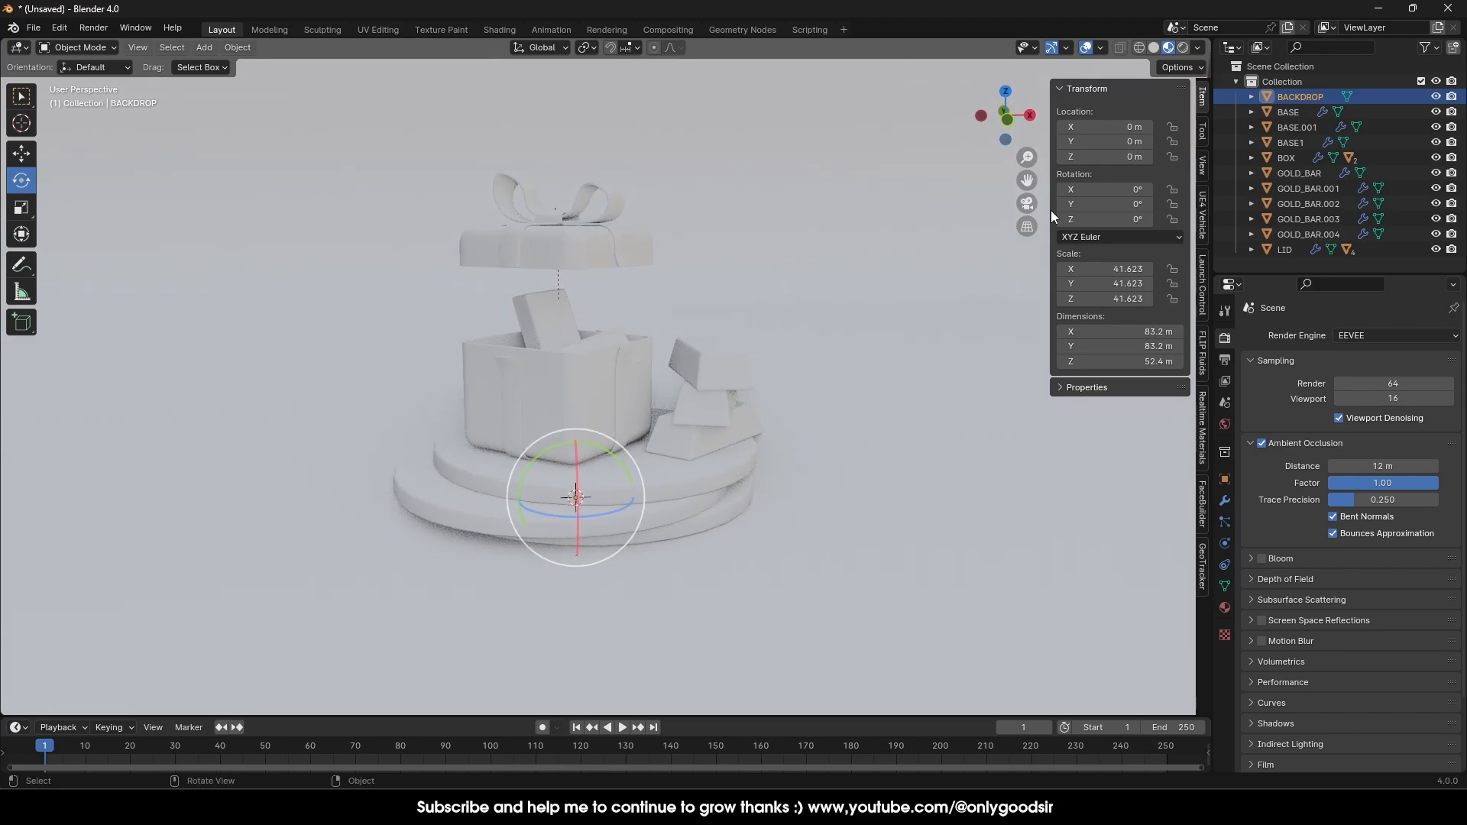
{"action": "left_click", "coordinate": [1198, 47]}
{"action": "left_click", "coordinate": [1145, 191]}
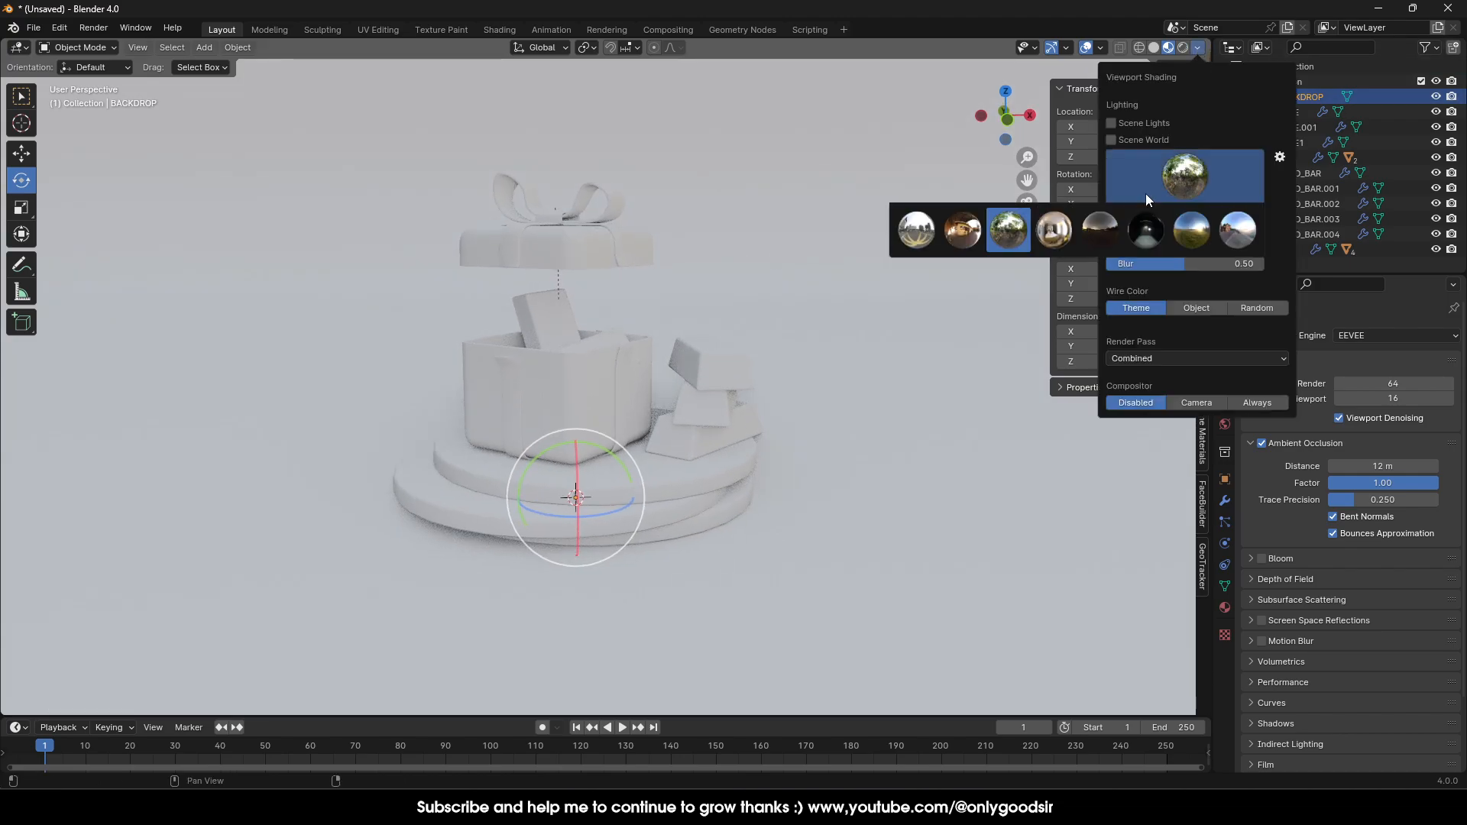
{"action": "left_click", "coordinate": [1054, 229]}
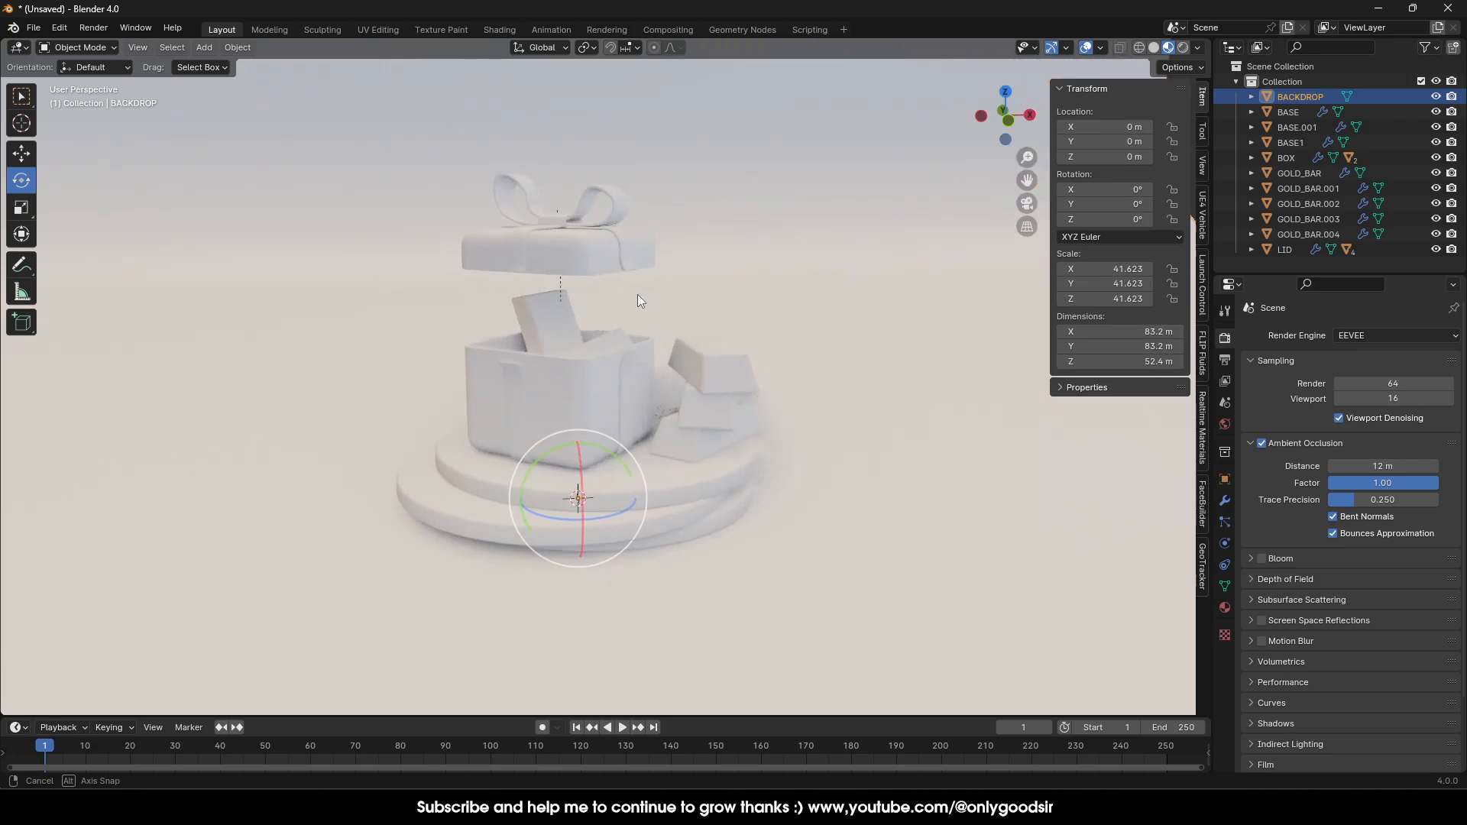
{"action": "scroll", "coordinate": [664, 304], "scroll_direction": "up", "scroll_amount": 2}
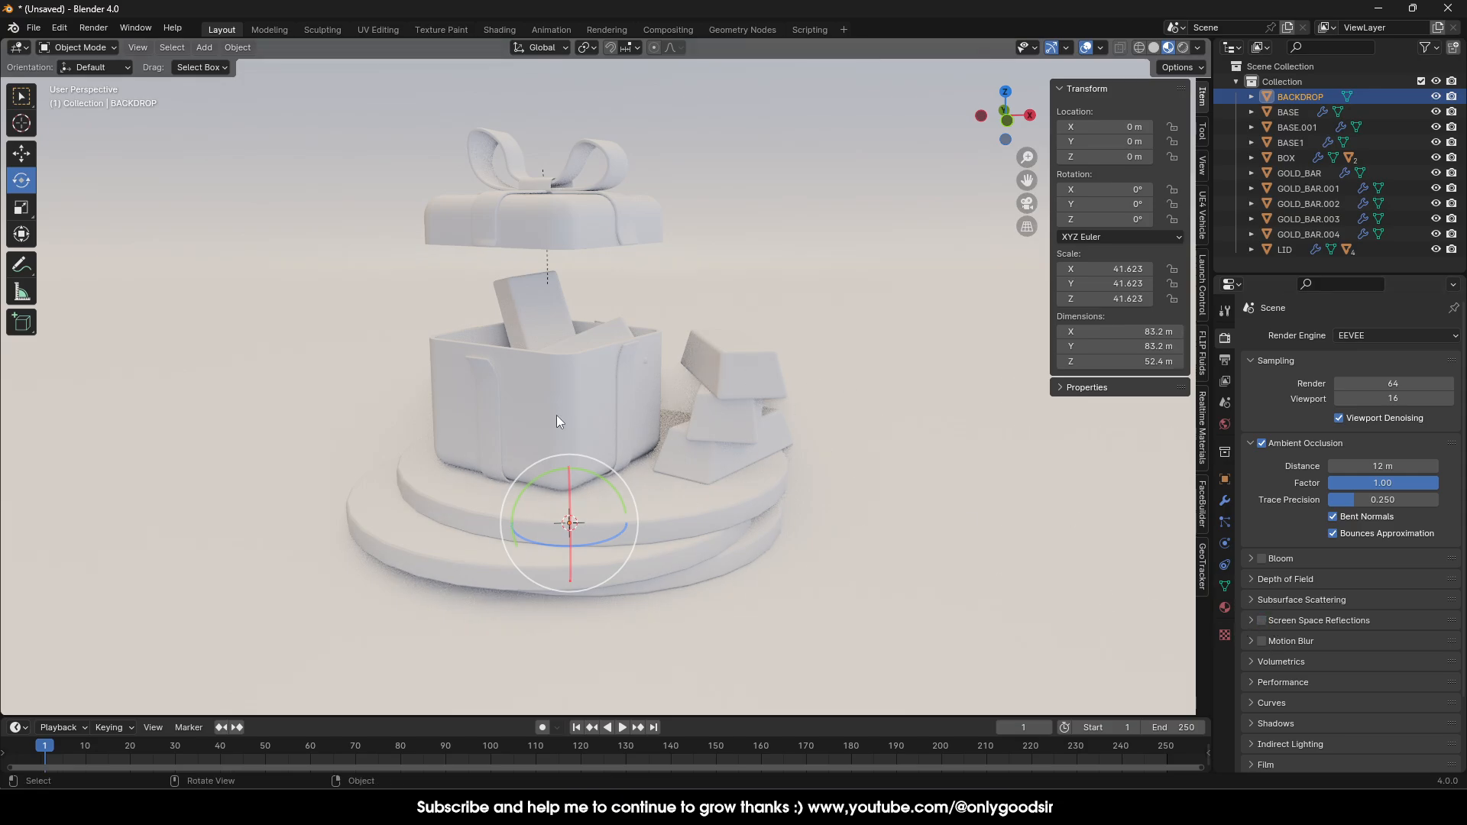
{"action": "middle_click_drag", "start_coordinate": [557, 420], "coordinate": [614, 302]}
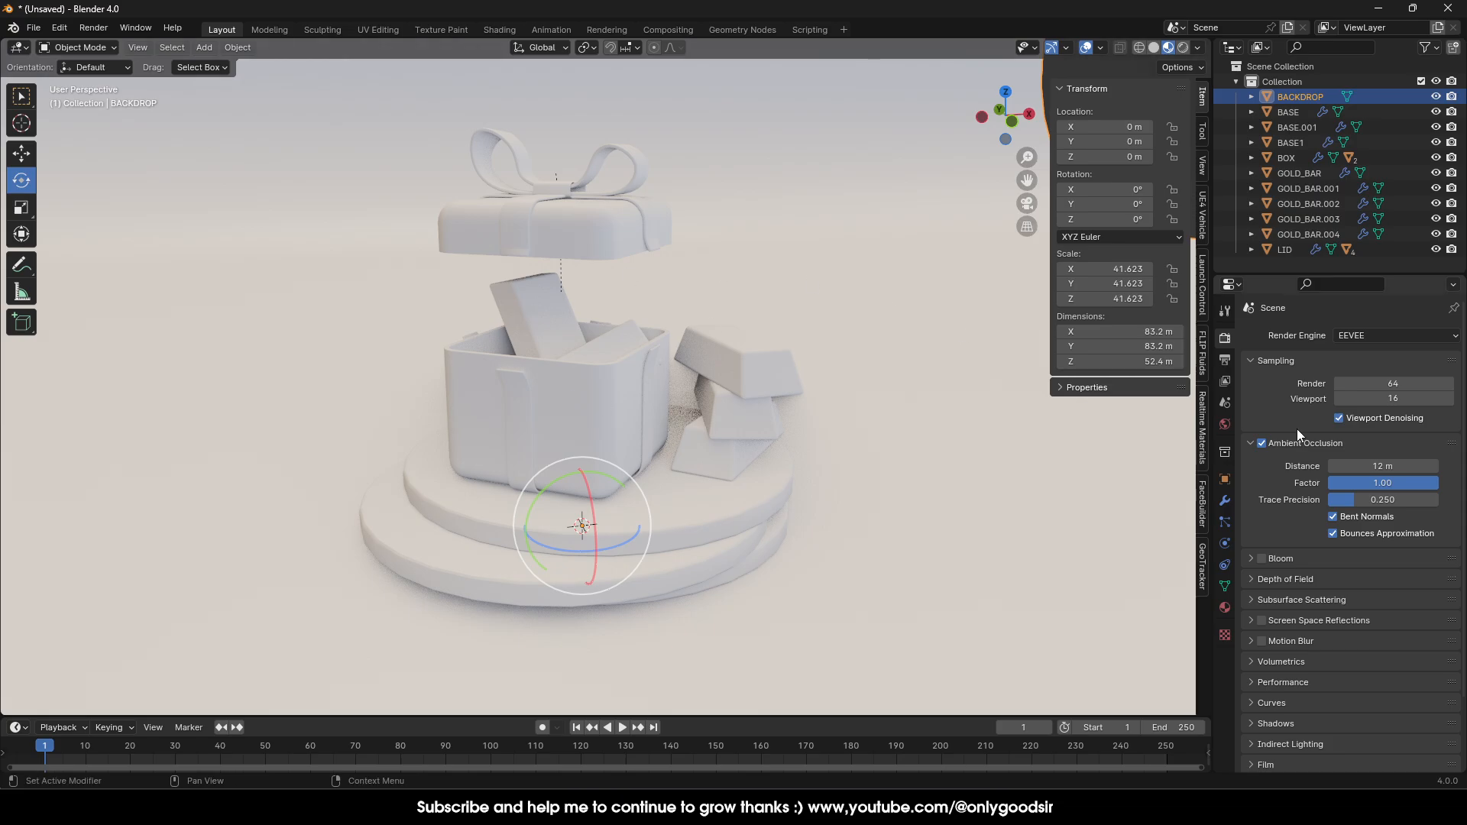
Switch the render engine to Cycles, use GPU Compute as the device and turn on viewport denoising.
{"action": "left_click", "coordinate": [1354, 338]}
{"action": "left_click", "coordinate": [1364, 387]}
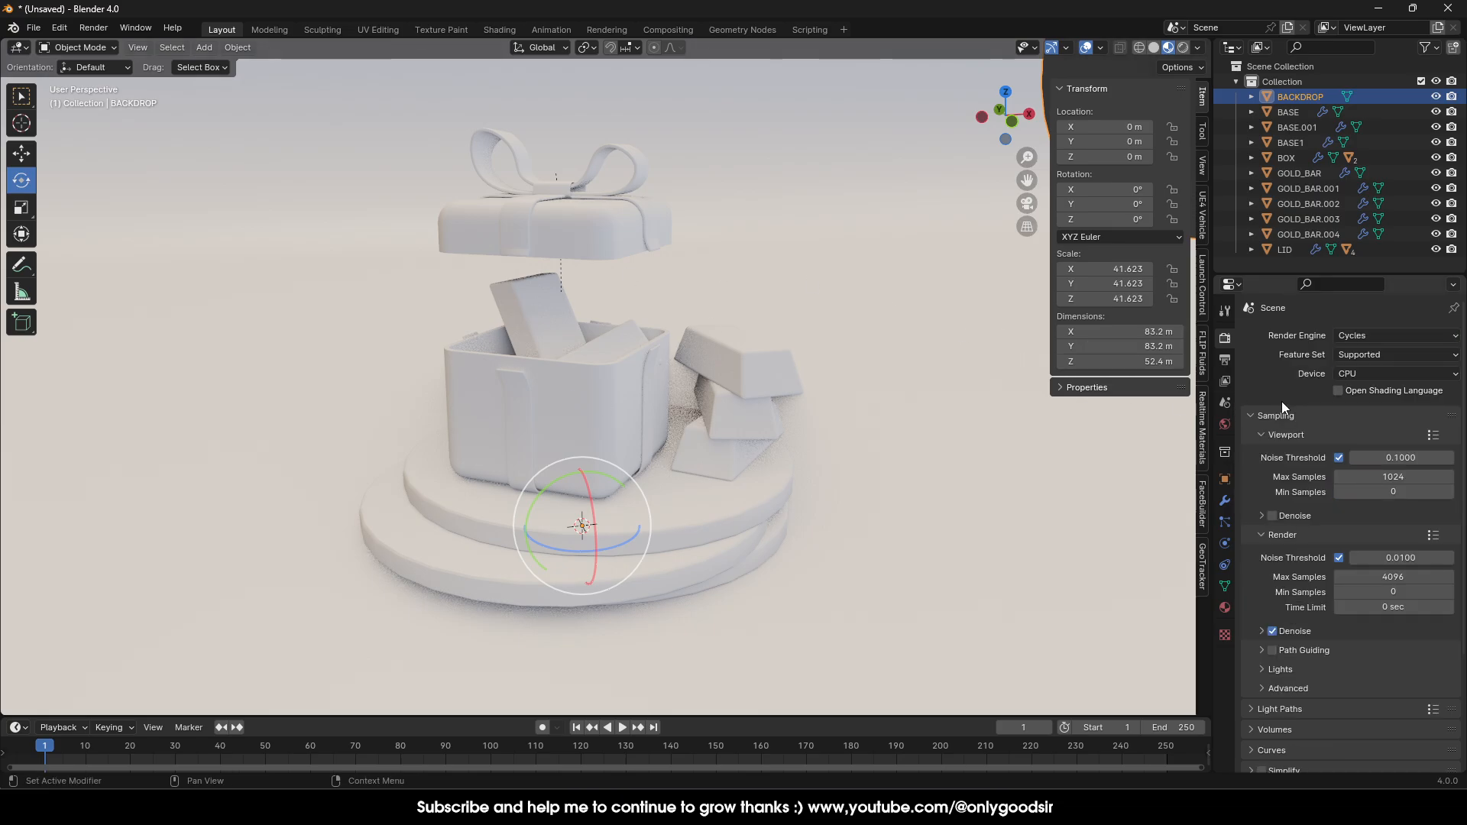
{"action": "left_click", "coordinate": [1401, 373]}
{"action": "left_click", "coordinate": [1386, 406]}
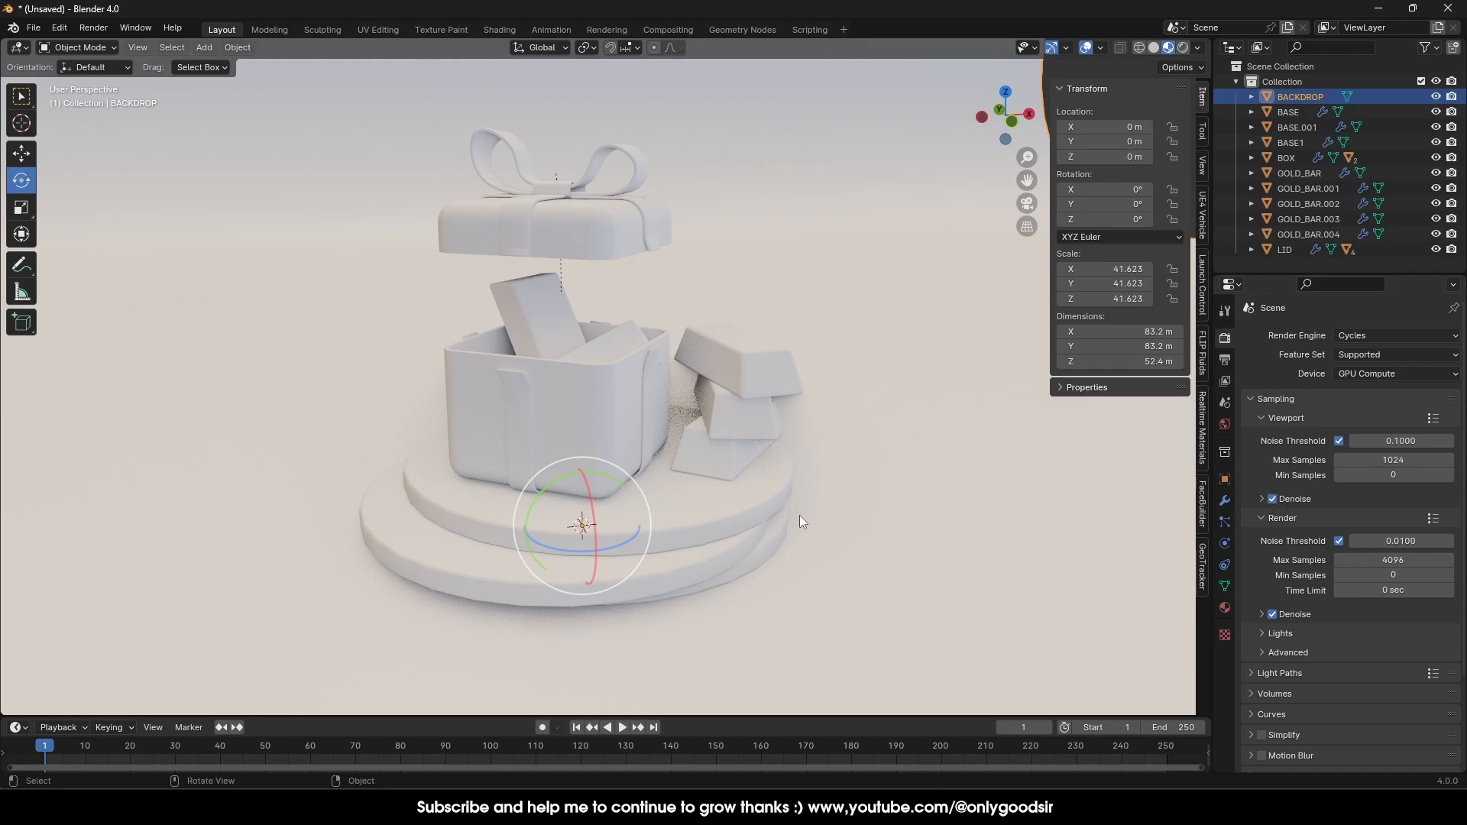
Split the 3D viewport vertically into two side-by-side views and hide the transform sidebar in the first one.
{"action": "right_click", "coordinate": [1213, 205]}
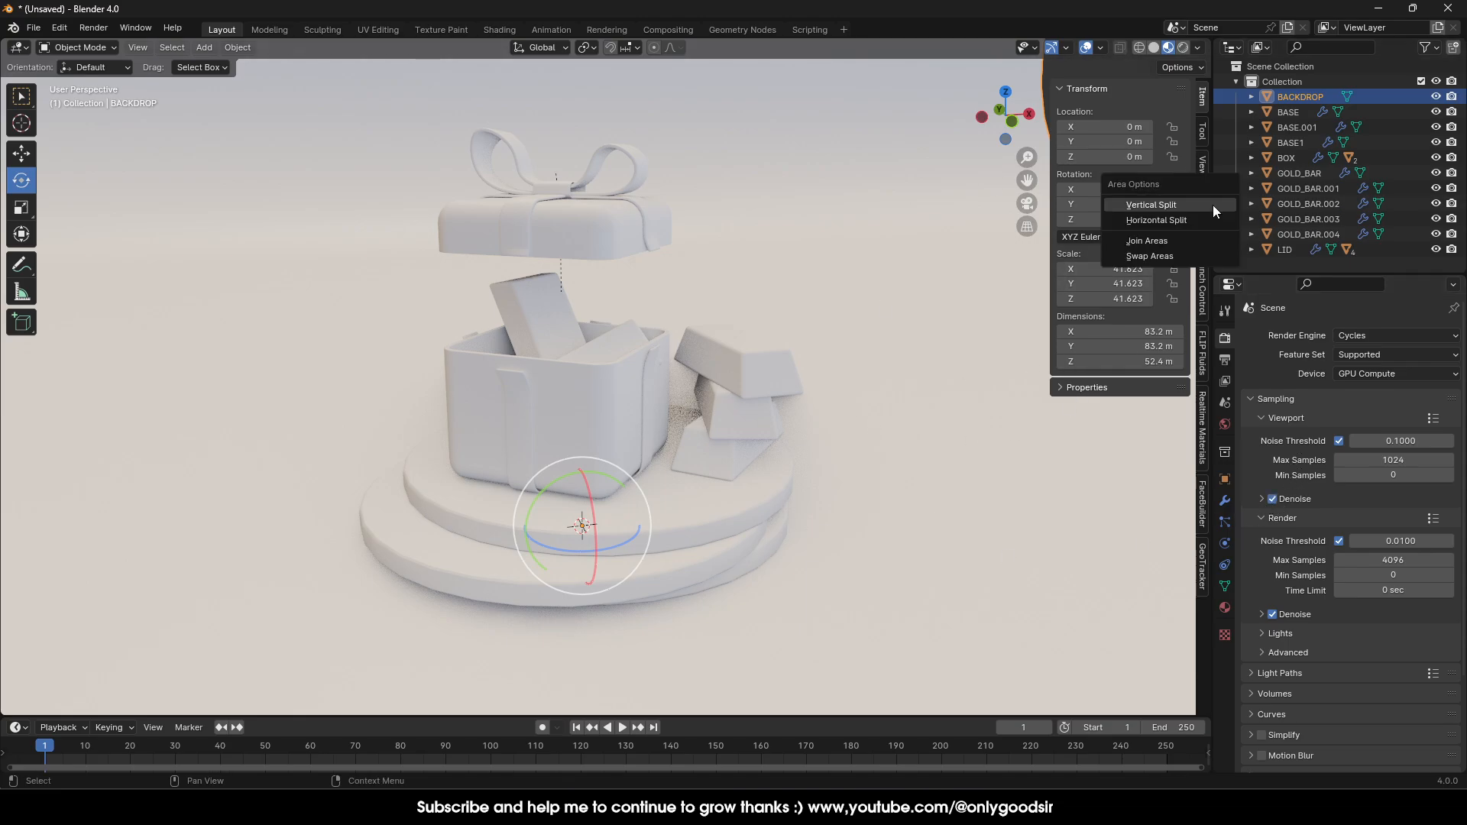
{"action": "left_click", "coordinate": [1159, 205]}
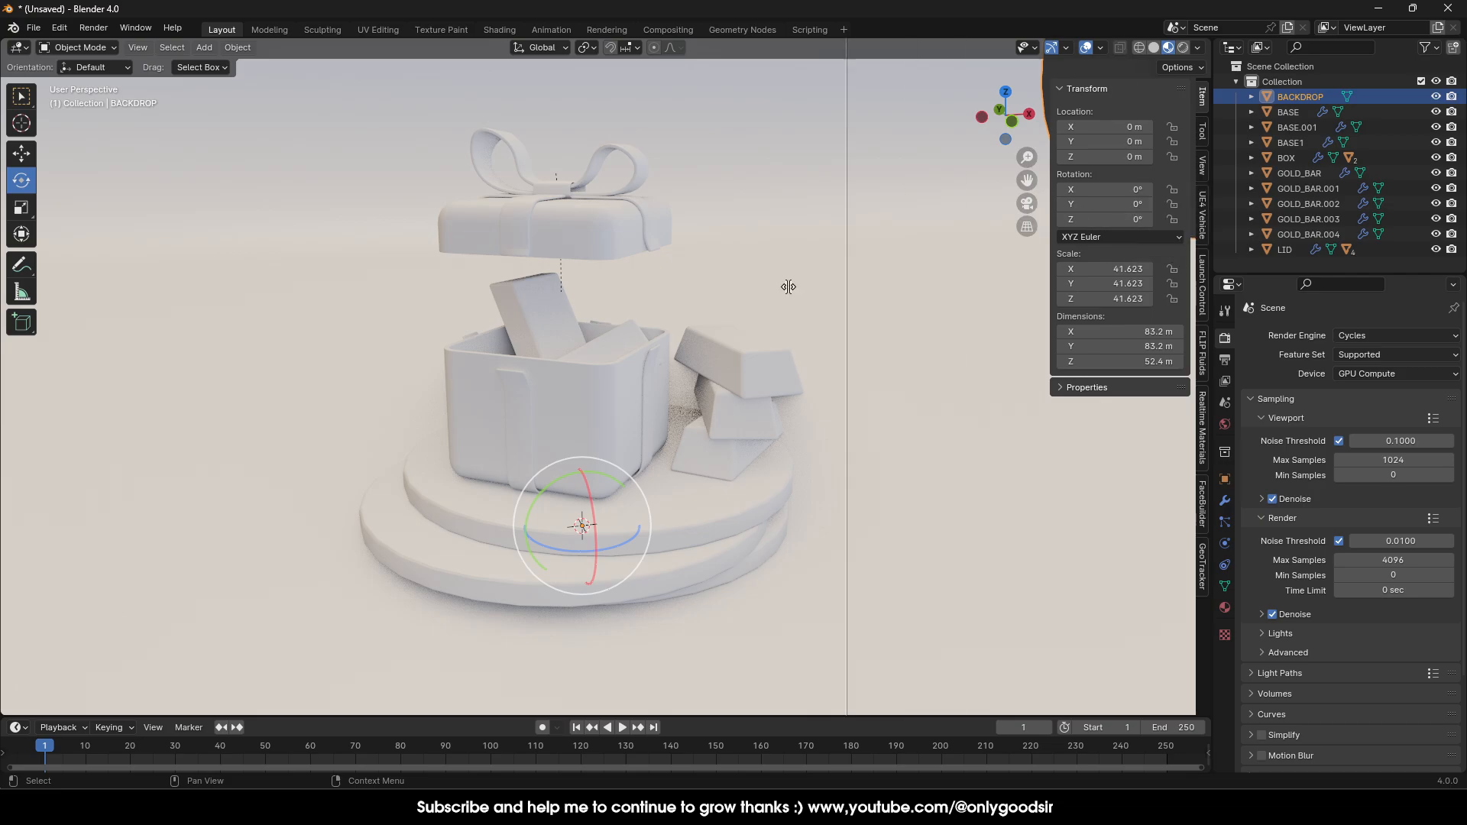
{"action": "left_click", "coordinate": [700, 313]}
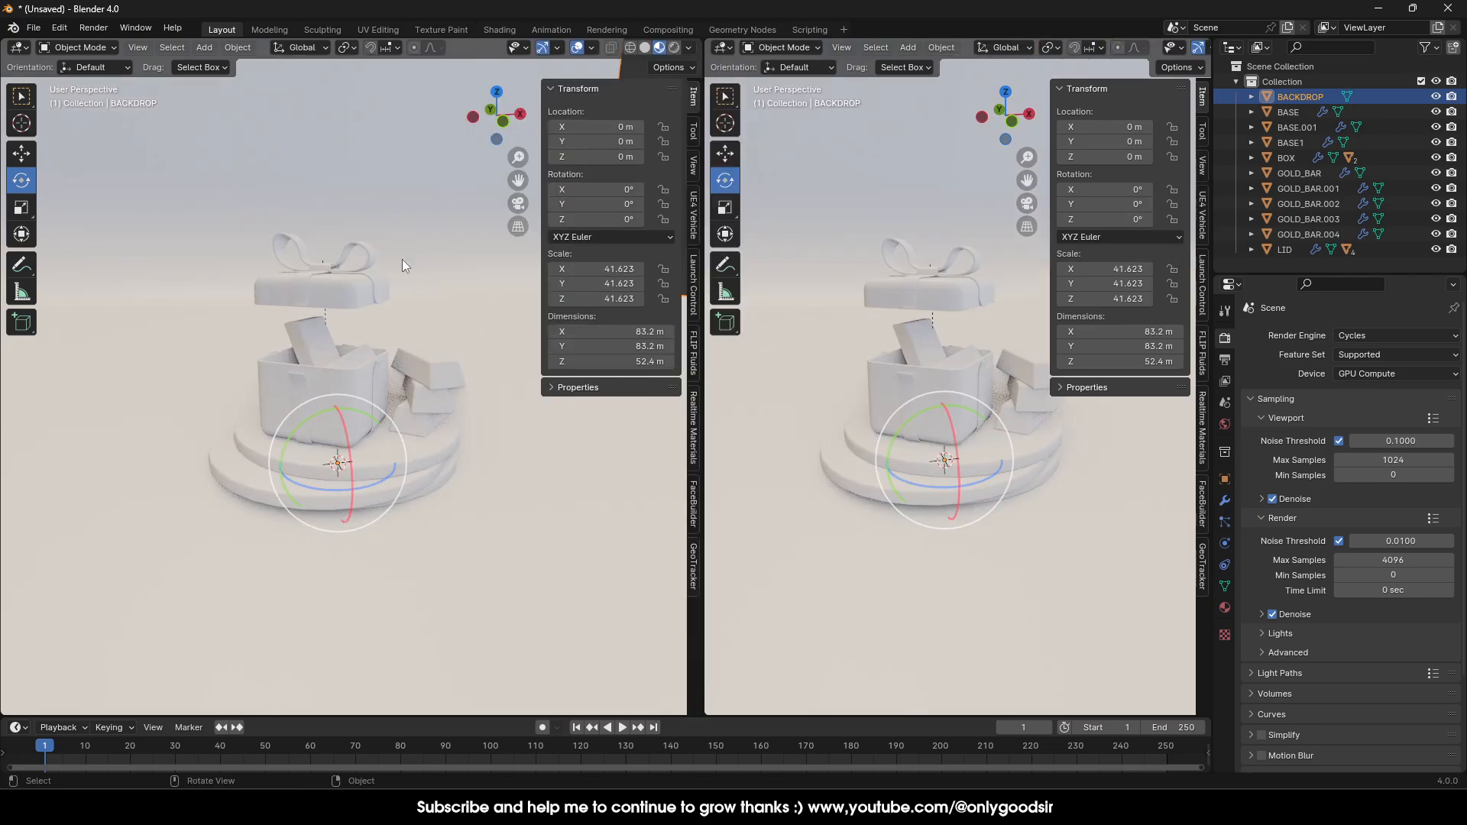
{"action": "key", "text": "n"}
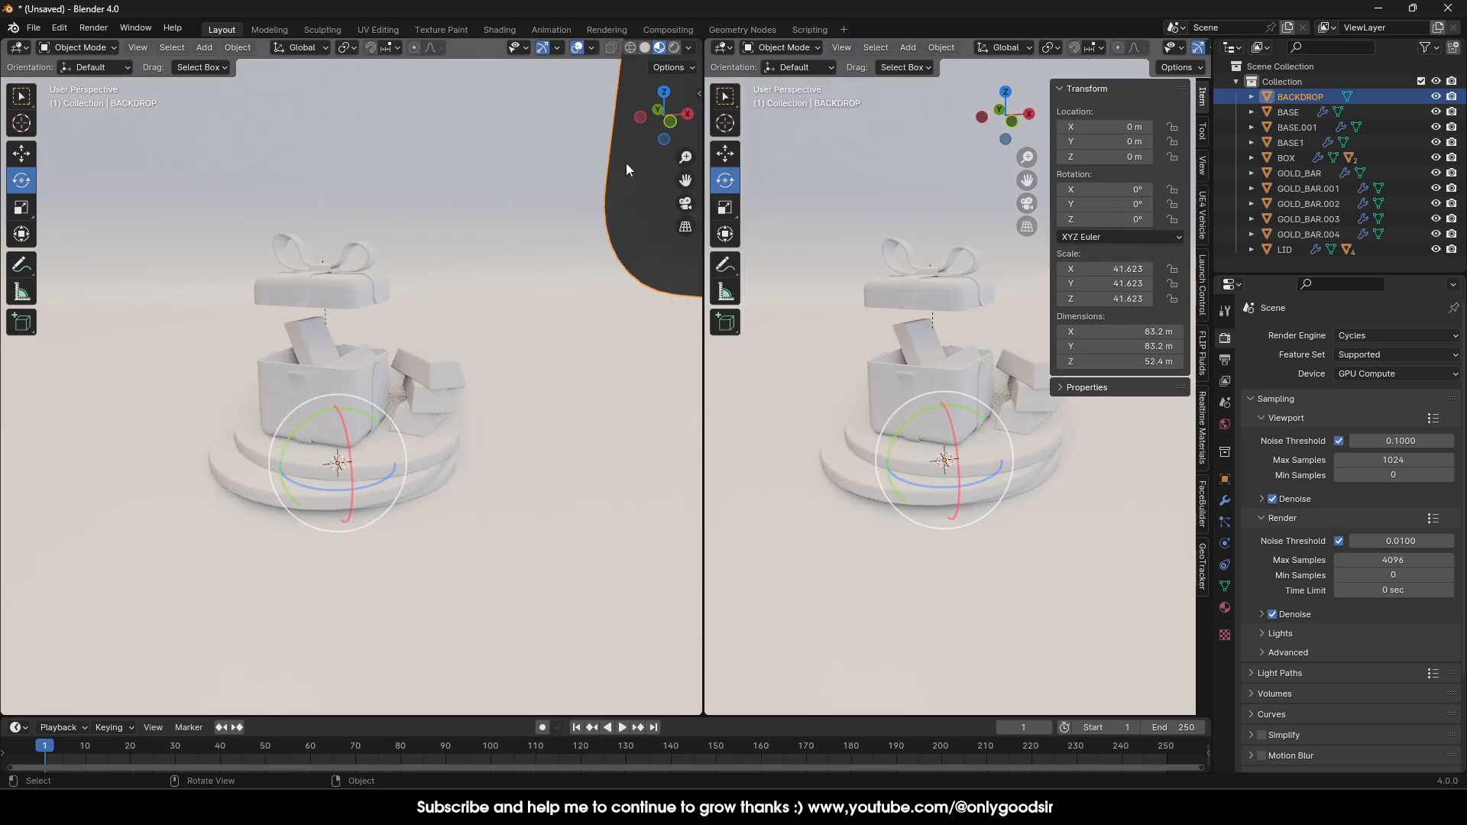
Set the first viewport to Rendered shading and deselect the backdrop.
{"action": "left_click", "coordinate": [676, 47]}
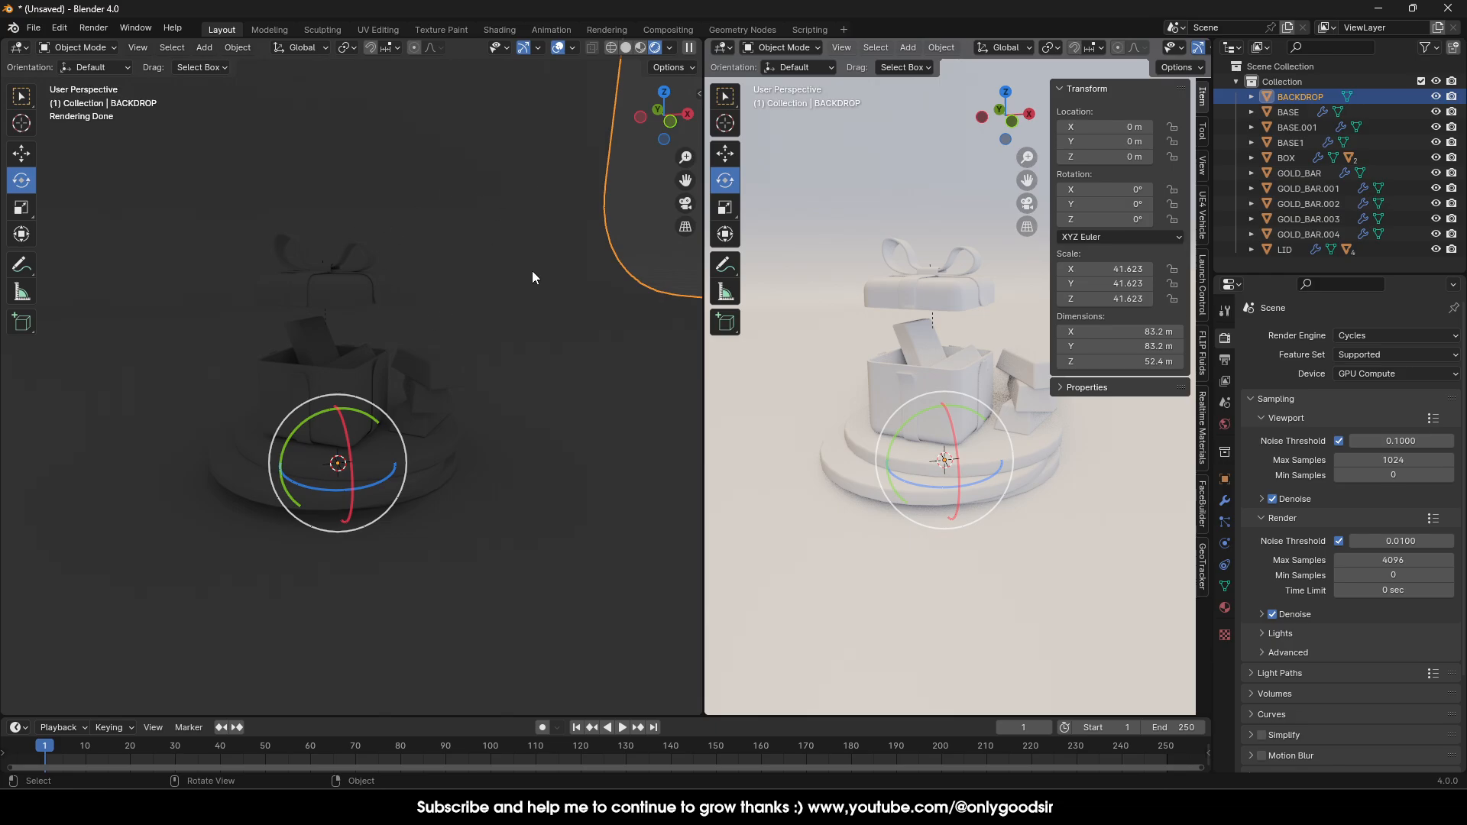
{"action": "left_click", "coordinate": [502, 351]}
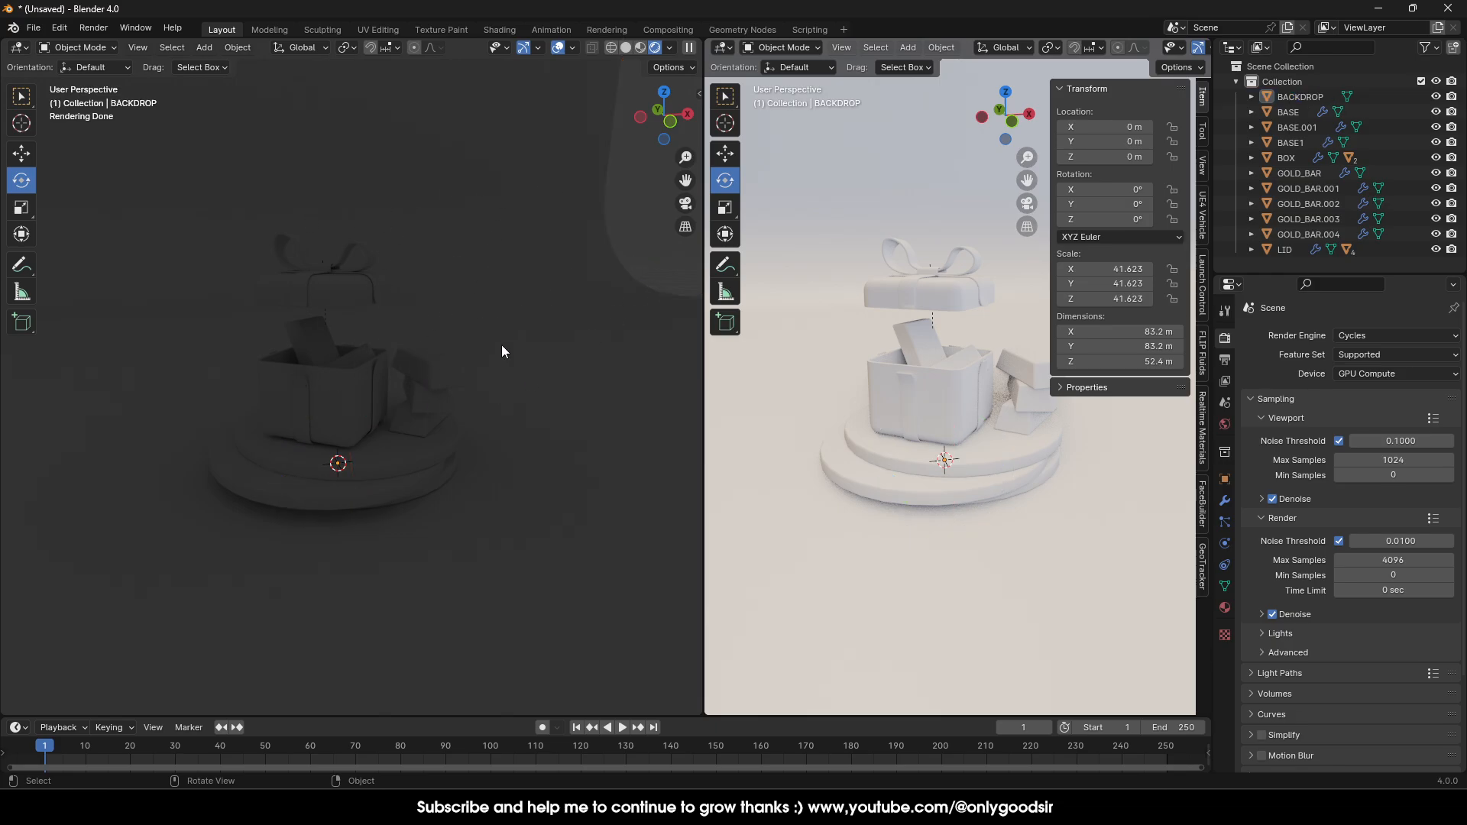
{"action": "scroll", "coordinate": [1172, 48], "scroll_direction": "down", "scroll_amount": 3}
{"action": "scroll", "coordinate": [1198, 47], "scroll_direction": "down", "scroll_amount": 1}
Set the second viewport to Solid shading, hide its transform sidebar and frame the gift box and platform closely.
{"action": "left_click", "coordinate": [1155, 48]}
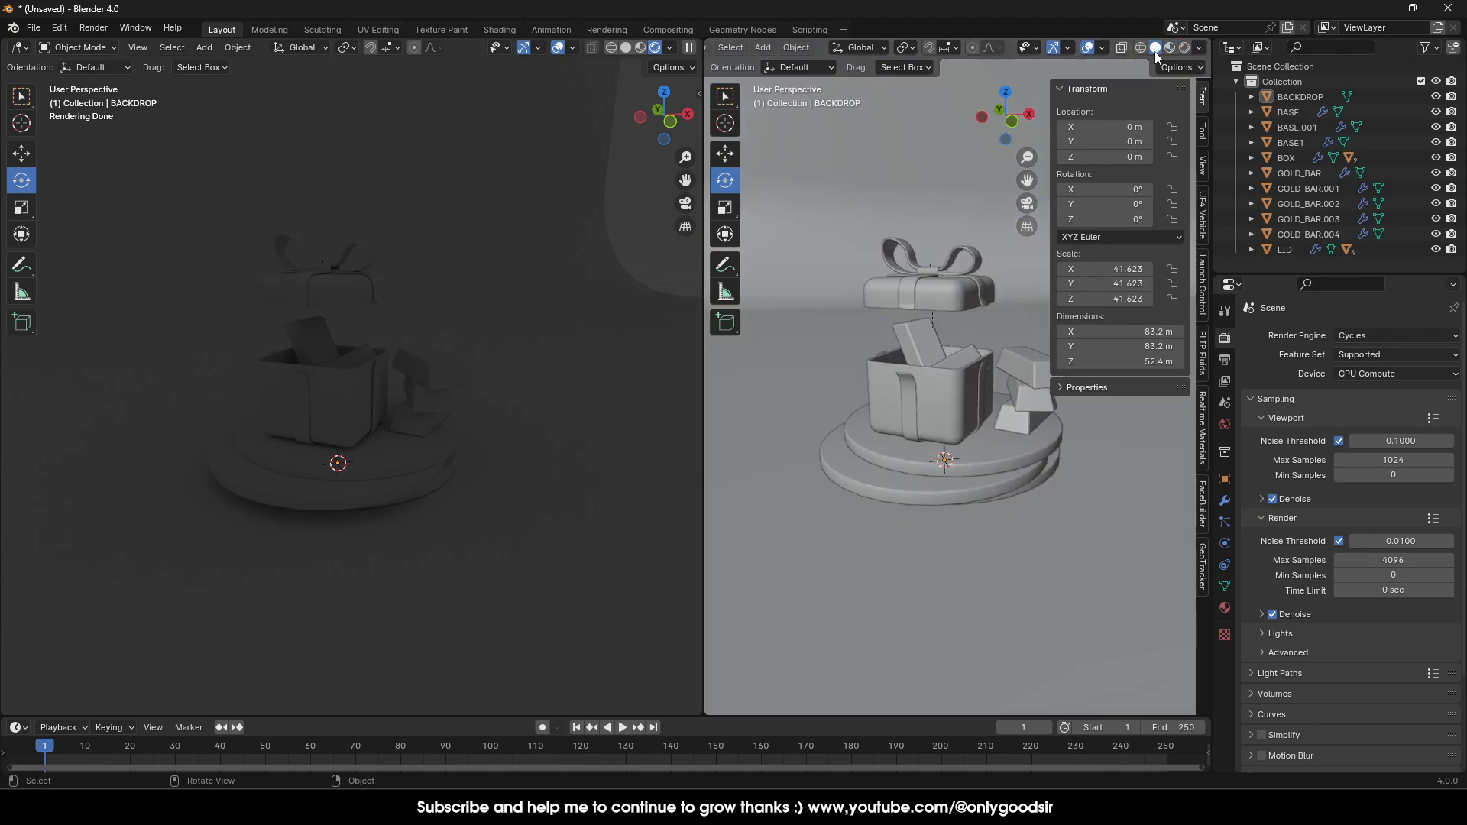
{"action": "middle_click_drag", "start_coordinate": [972, 374], "coordinate": [981, 419]}
{"action": "scroll", "coordinate": [946, 448], "scroll_direction": "up", "scroll_amount": 2}
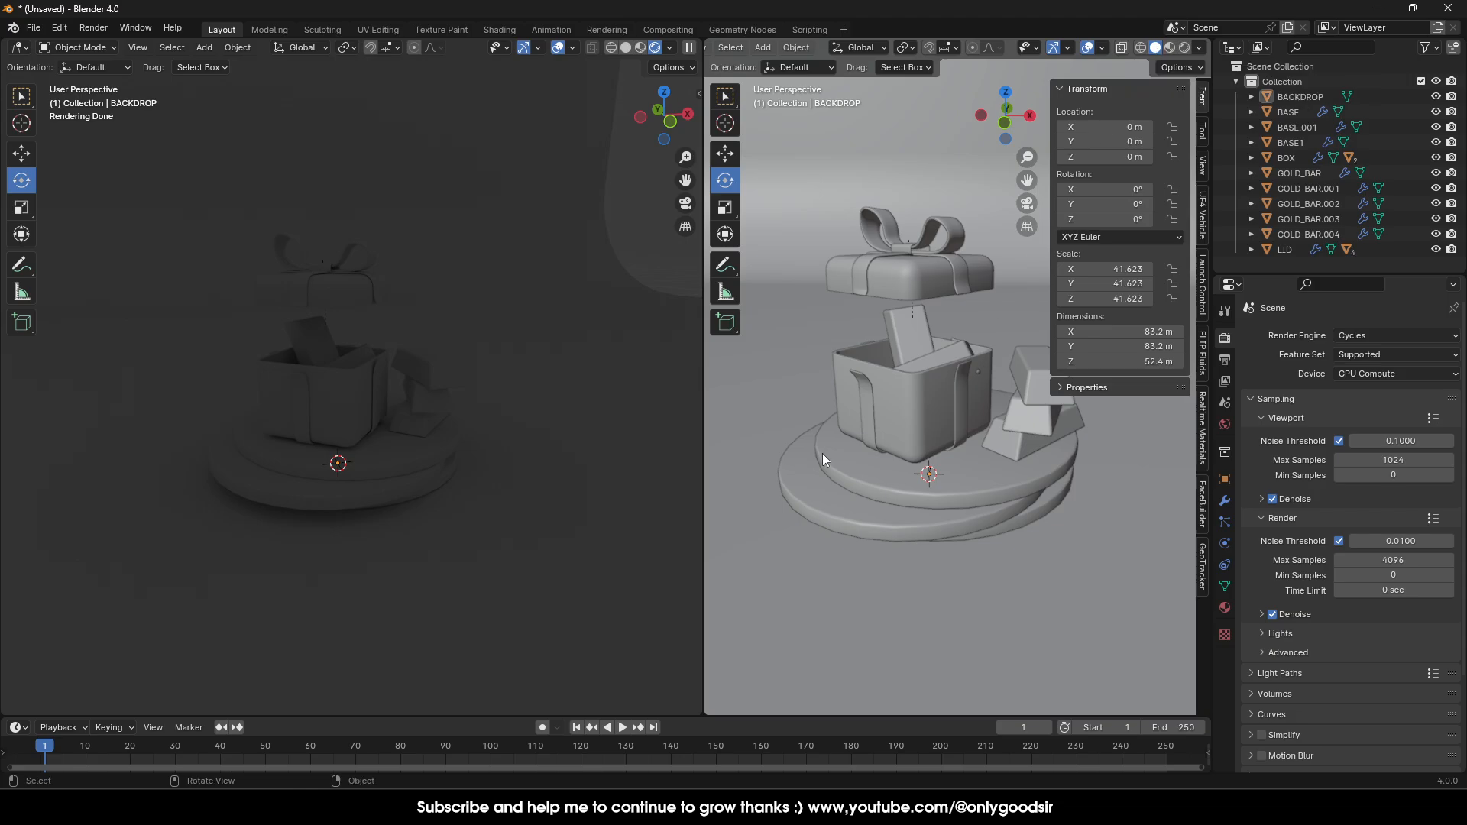
{"action": "middle_click_drag", "start_coordinate": [877, 474], "coordinate": [885, 493]}
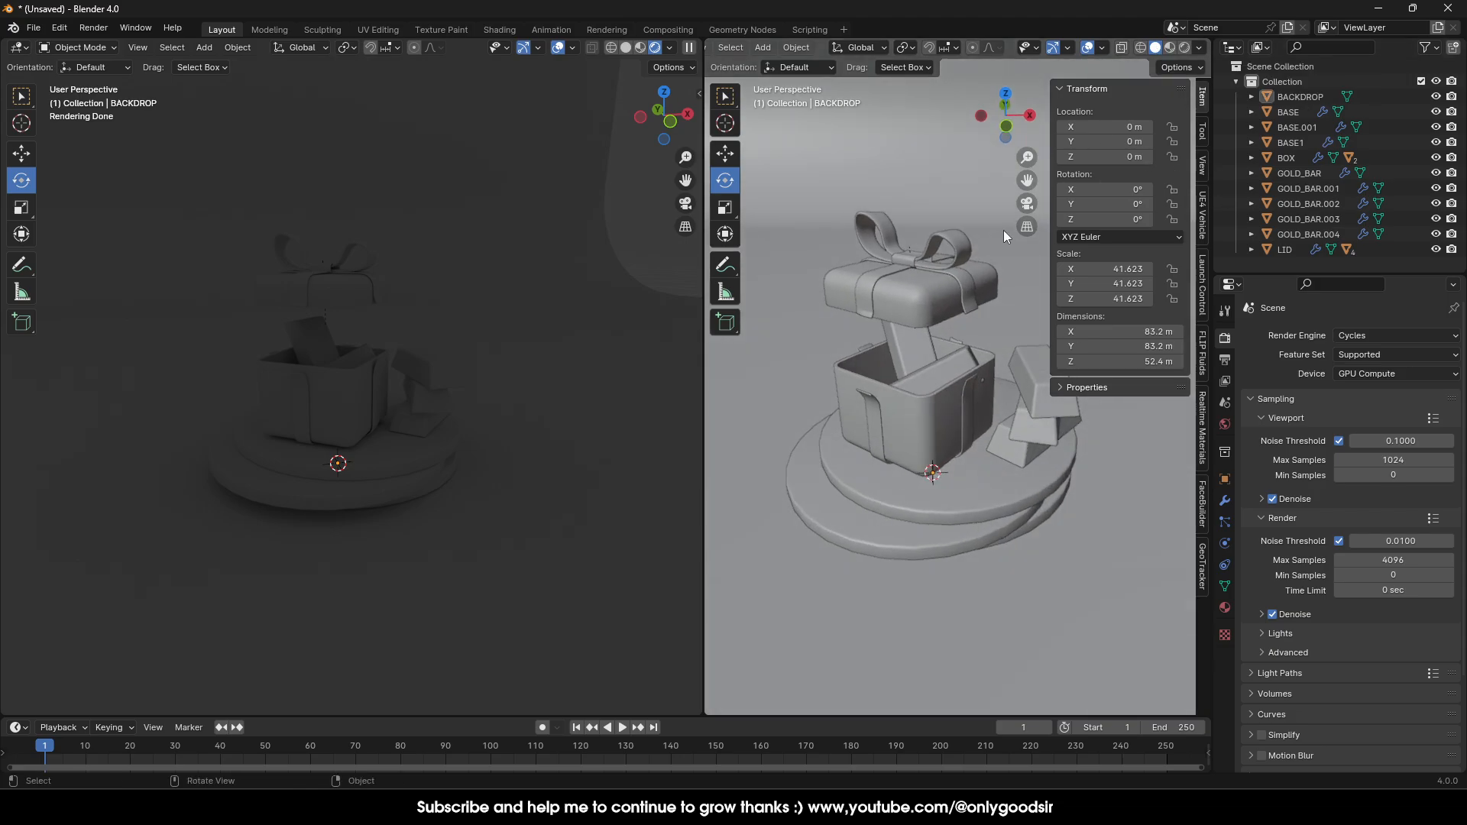
{"action": "key", "text": "n"}
{"action": "scroll", "coordinate": [948, 413], "scroll_direction": "up", "scroll_amount": 2}
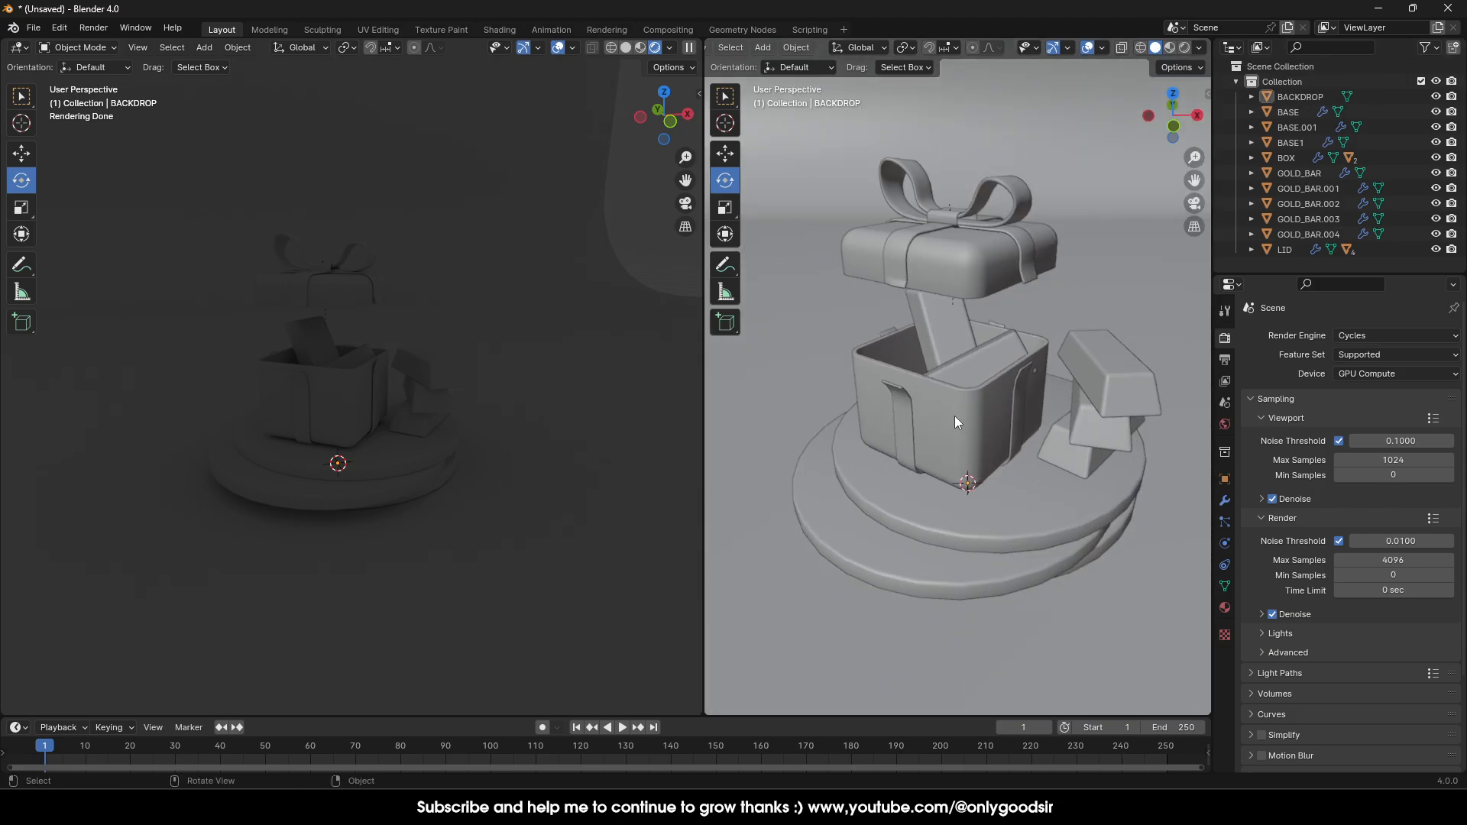
{"action": "scroll", "coordinate": [378, 443], "scroll_direction": "up", "scroll_amount": 2}
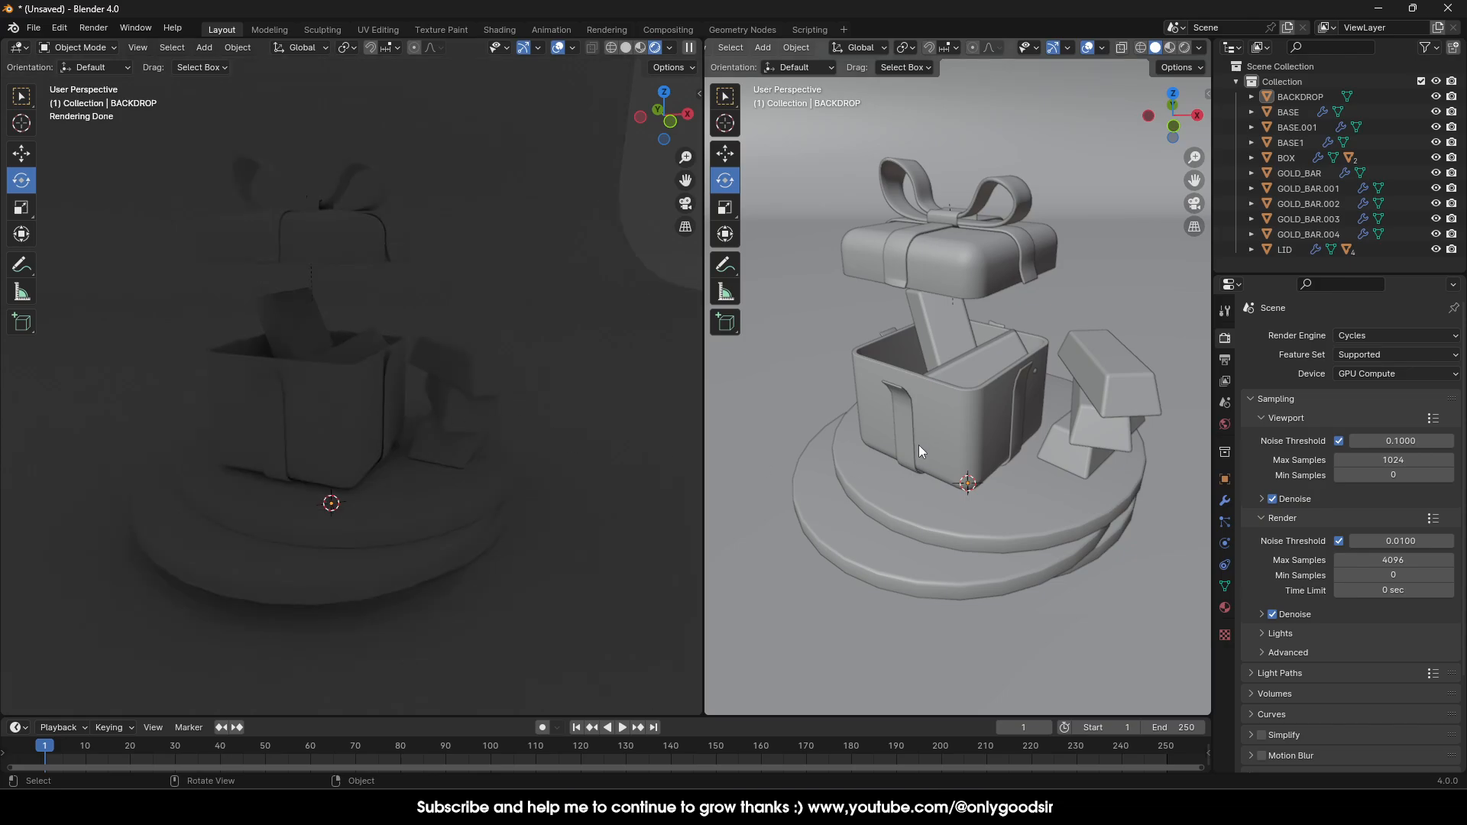
Disable Scene World lighting in the rendered viewport so the studio HDRI lights it, and lower the HDRI strength.
{"action": "left_click", "coordinate": [670, 47]}
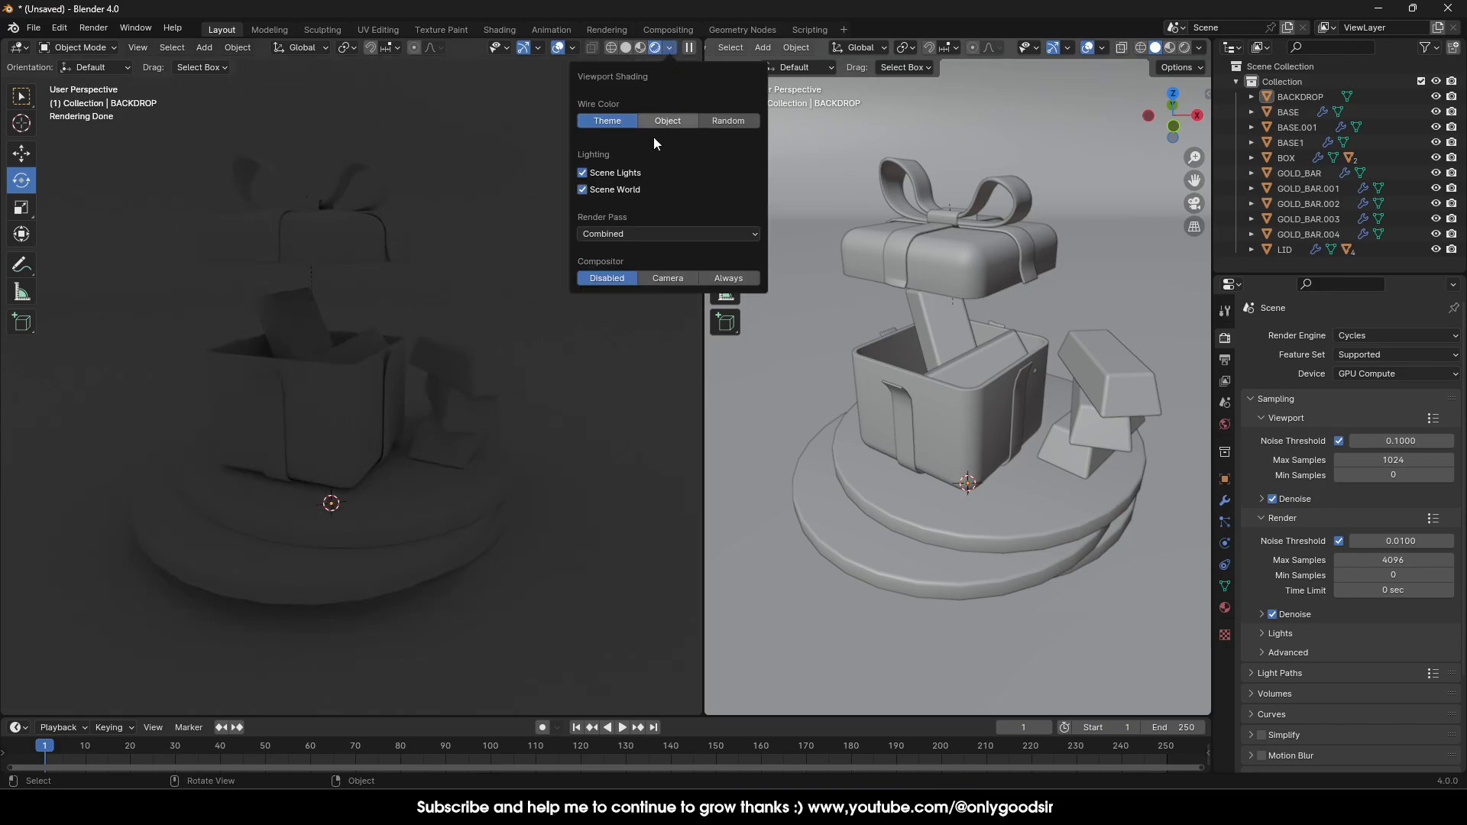
{"action": "left_click", "coordinate": [583, 190]}
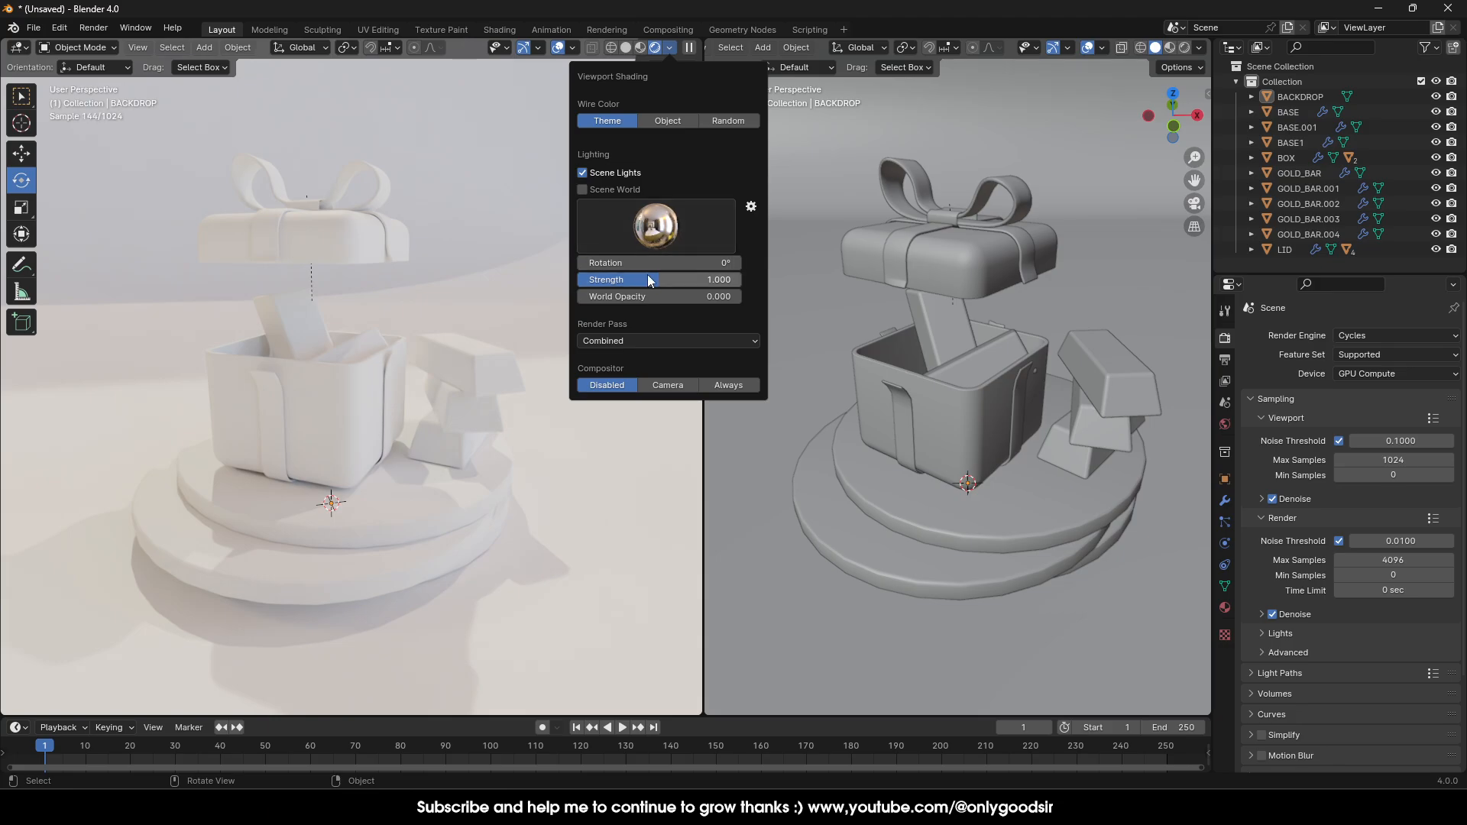
{"action": "left_click_drag", "start_coordinate": [653, 281], "coordinate": [606, 280]}
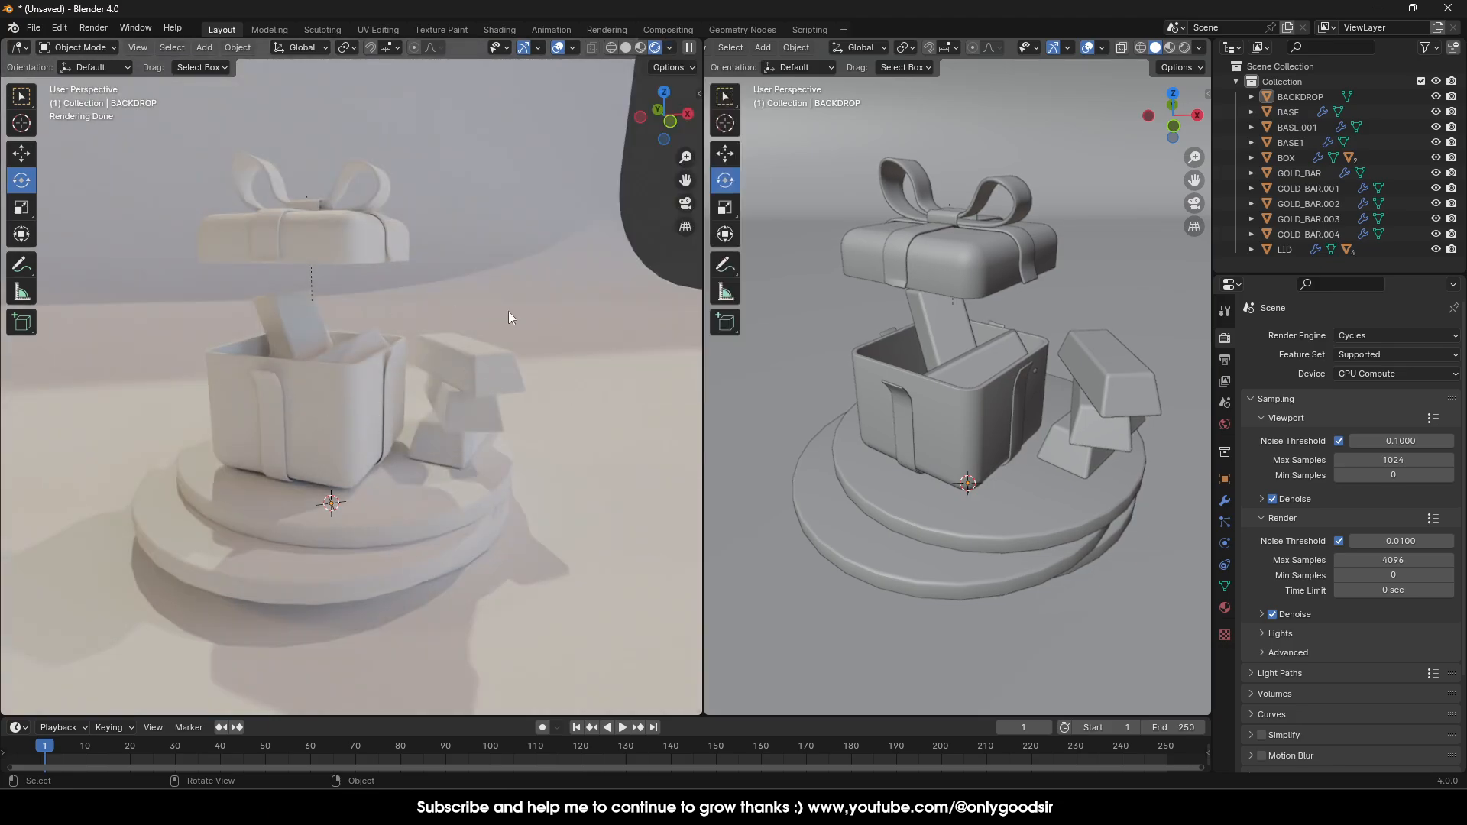
{"action": "middle_click_drag", "start_coordinate": [446, 404], "coordinate": [432, 396]}
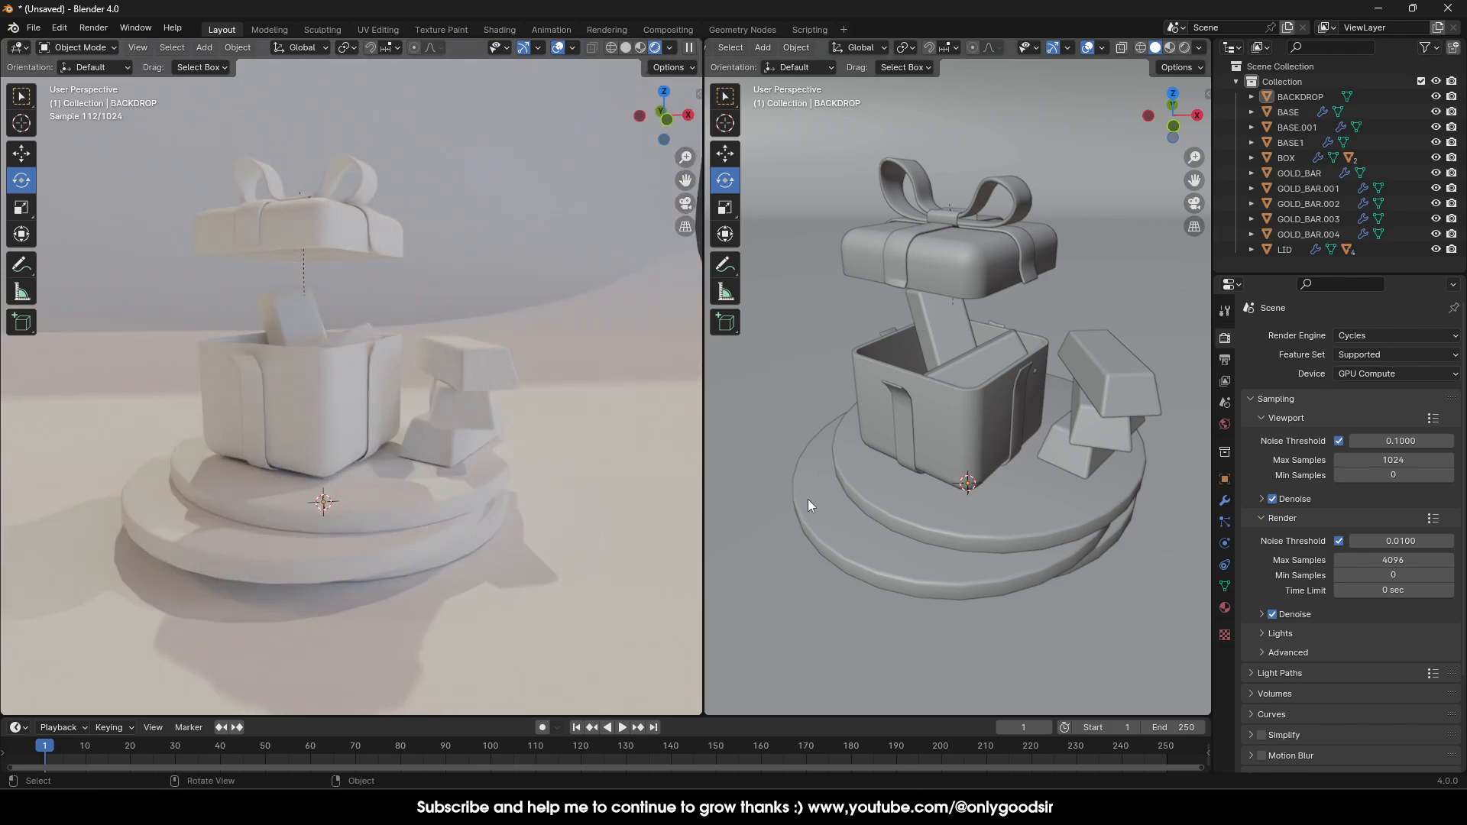
Select the top bar of the gold bar stack and hide the overlays and gizmos in the rendered viewport.
{"action": "middle_click_drag", "start_coordinate": [1061, 428], "coordinate": [1044, 465]}
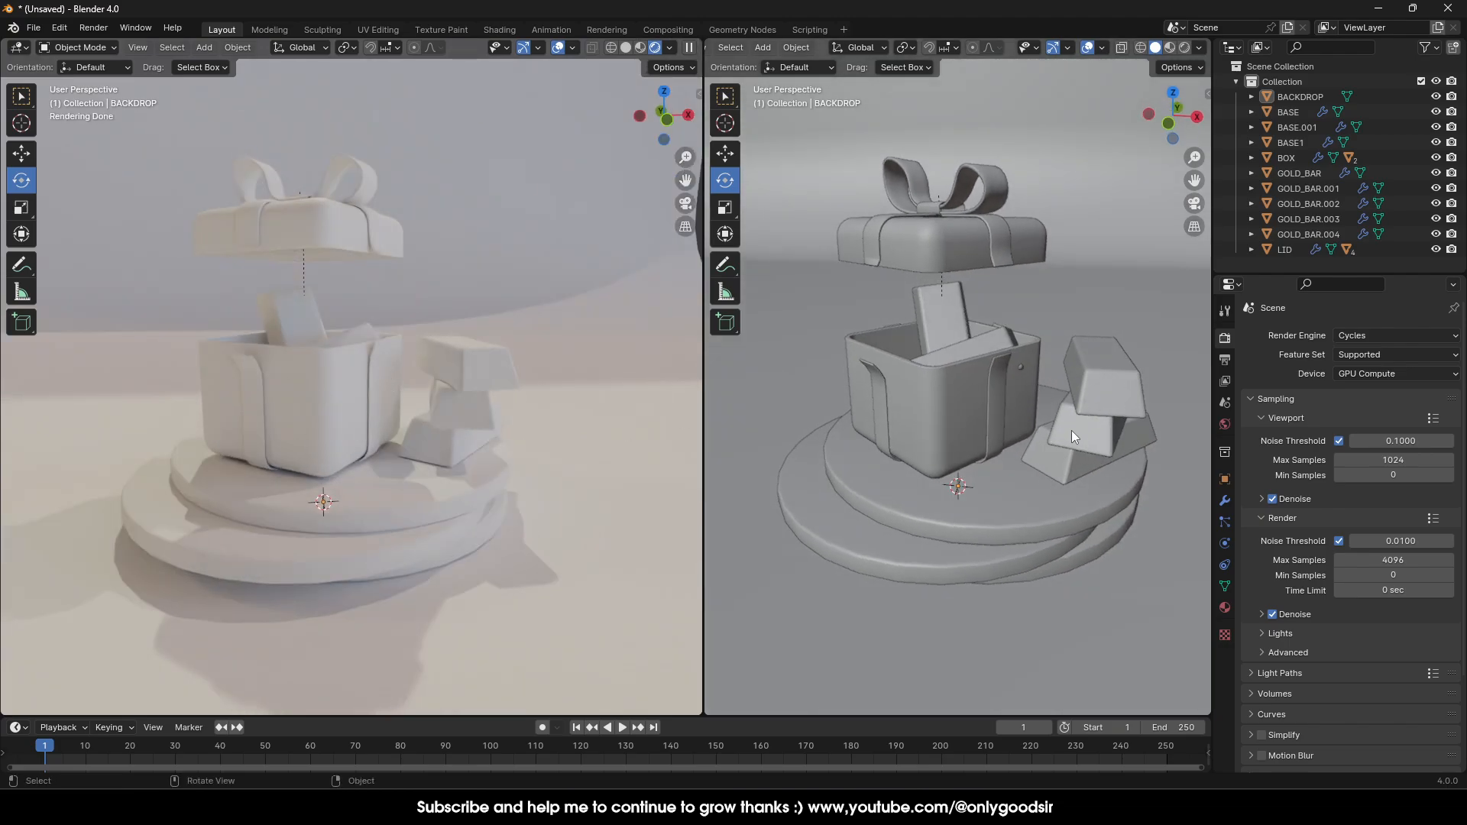
{"action": "left_click", "coordinate": [1110, 389]}
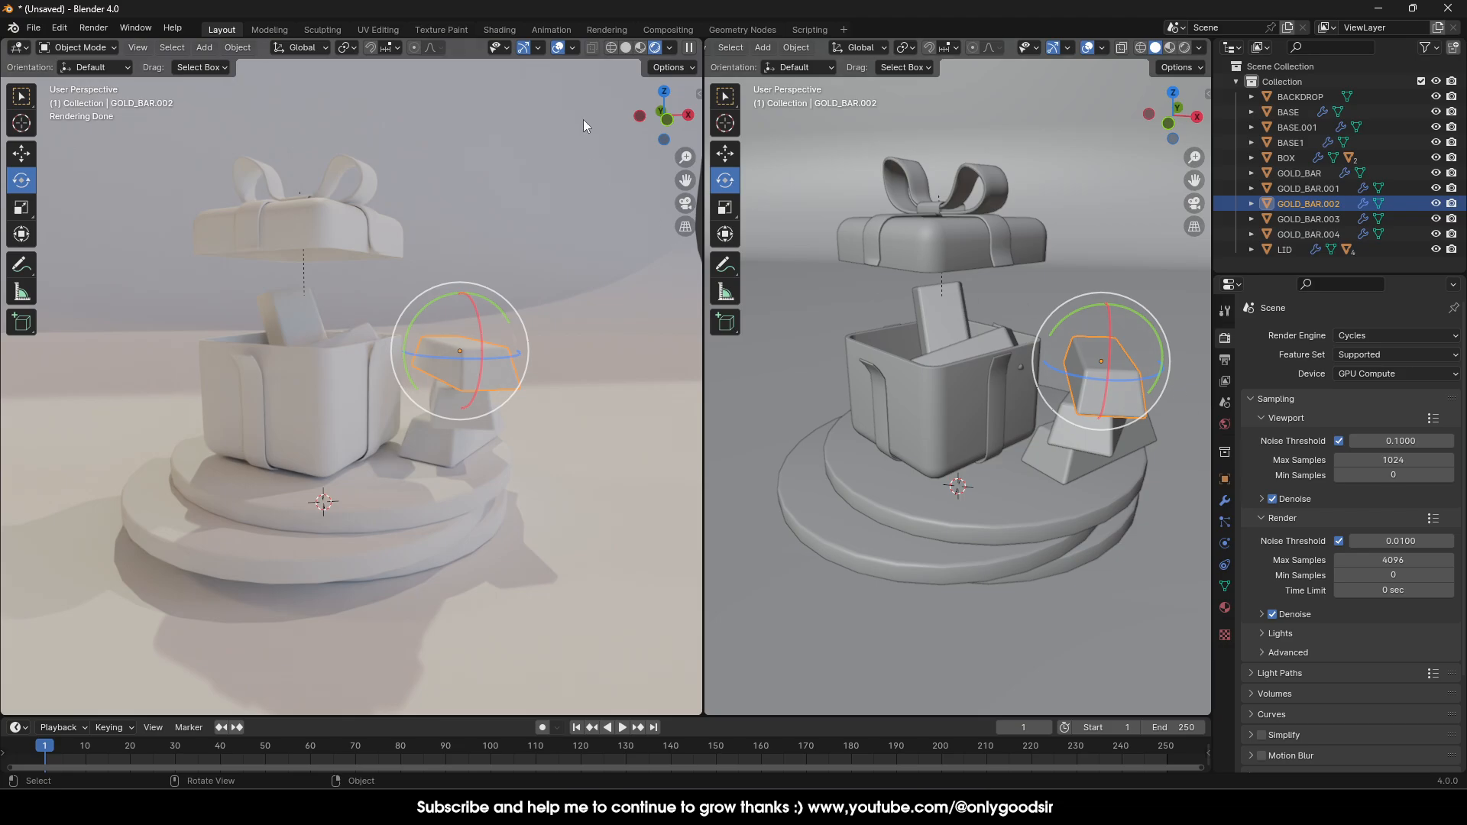
{"action": "left_click", "coordinate": [558, 48]}
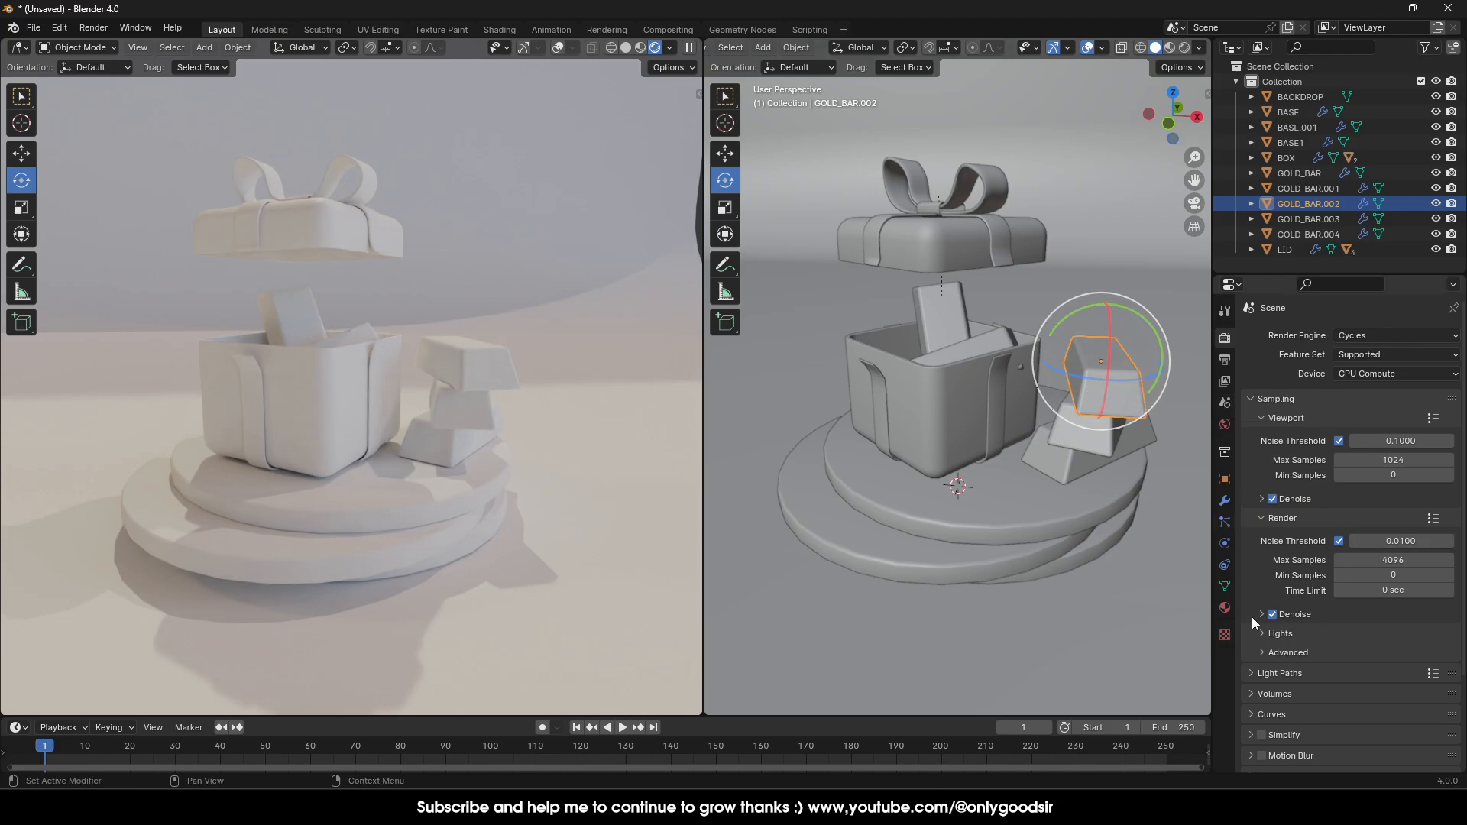
Add a new material to the top stacked gold bar and name it GOLD.
{"action": "left_click", "coordinate": [1225, 606]}
{"action": "left_click", "coordinate": [1342, 402]}
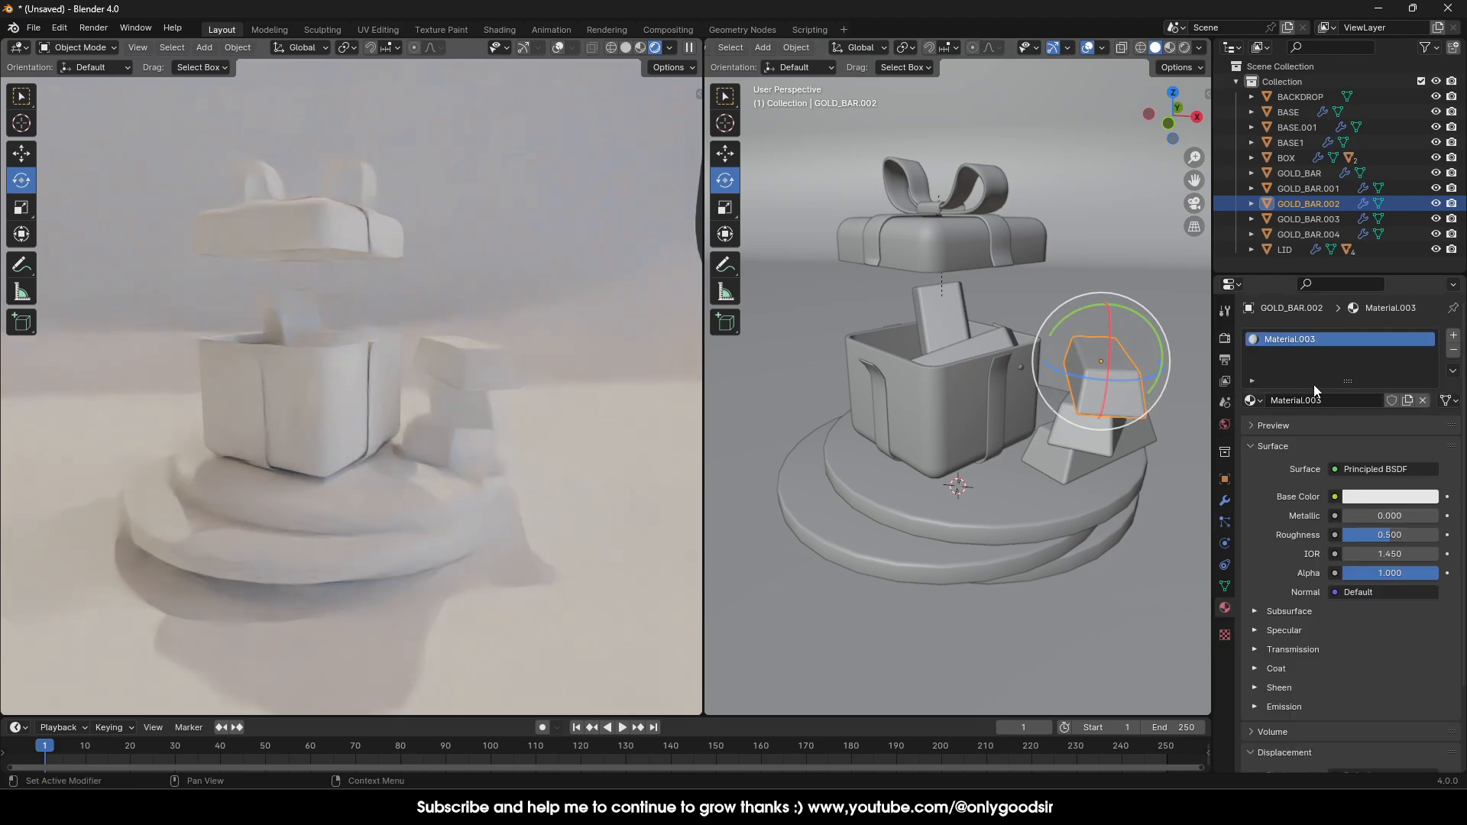
{"action": "double_click", "coordinate": [1301, 343]}
{"action": "type", "text": "G"}
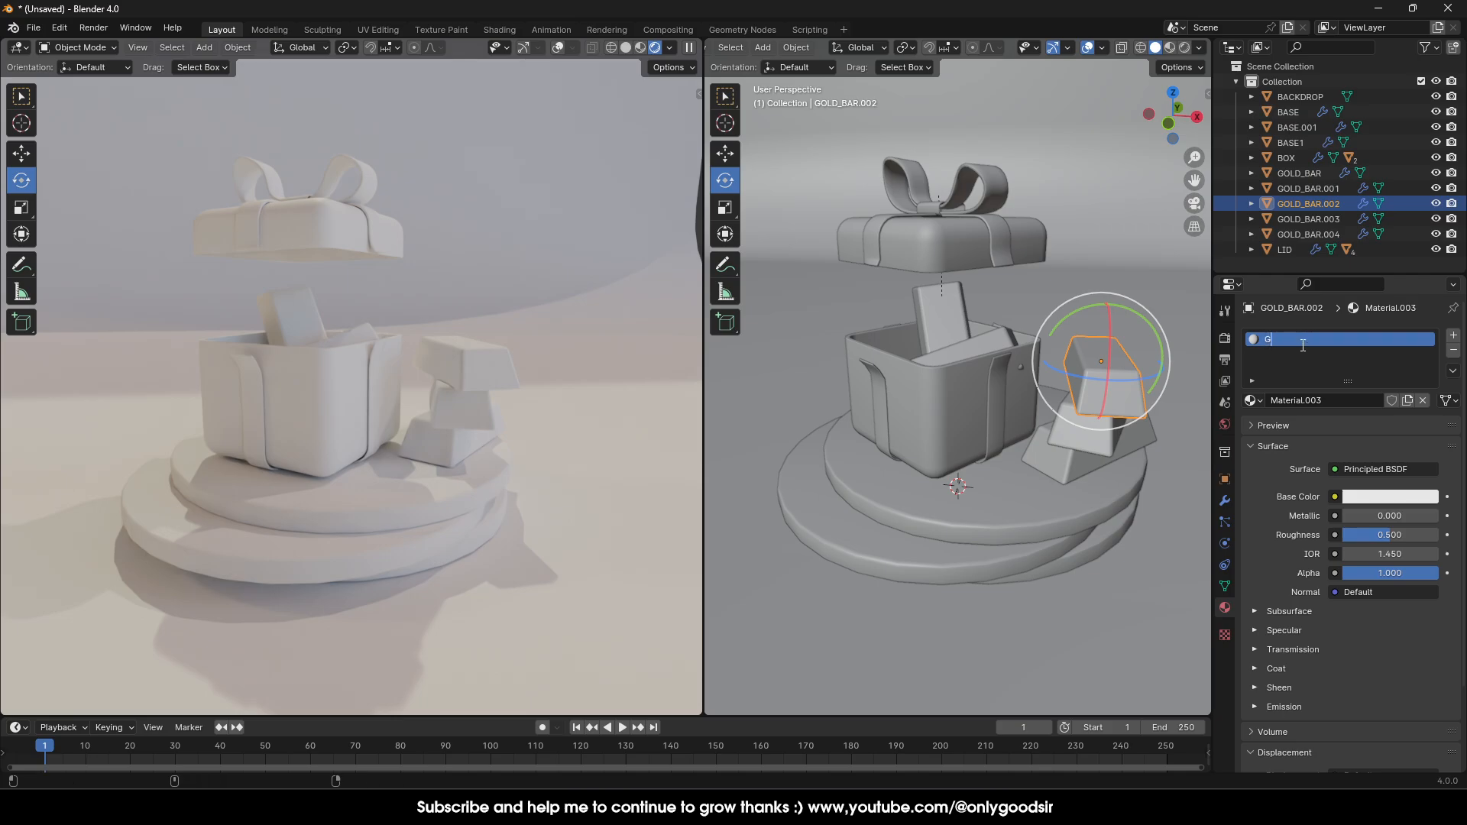
{"action": "type", "text": "OLD"}
{"action": "key", "text": "Return"}
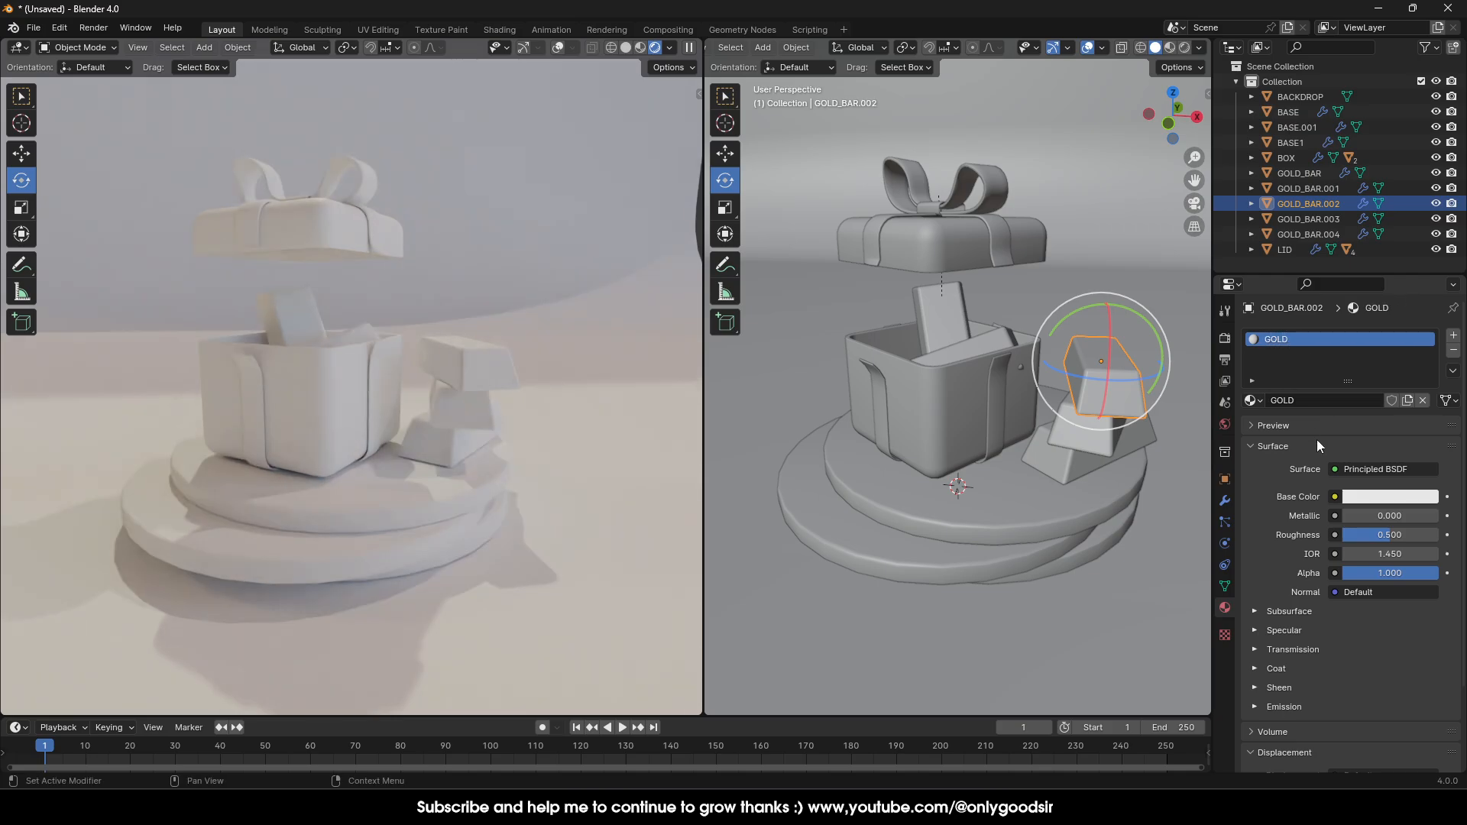
Give the GOLD material a golden yellow base color, metallic 0.732 and roughness 0.098.
{"action": "left_click", "coordinate": [1366, 501]}
{"action": "mouse_move", "coordinate": [1396, 374]}
{"action": "left_mouse_down"}
{"action": "mouse_move", "coordinate": [1321, 367]}
{"action": "mouse_move", "coordinate": [1324, 350]}
{"action": "left_mouse_up"}
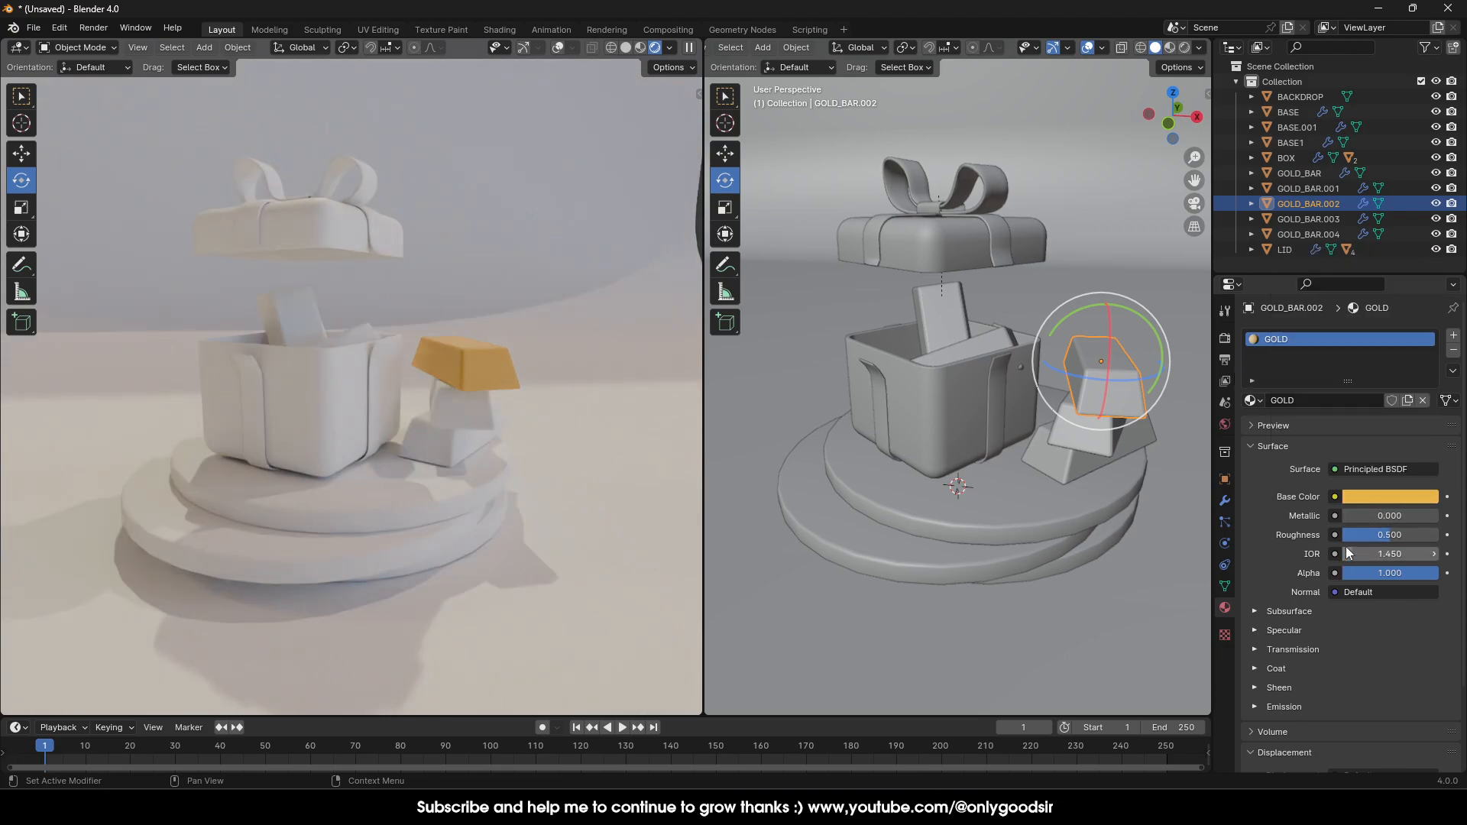
{"action": "mouse_move", "coordinate": [1354, 517]}
{"action": "left_mouse_down"}
{"action": "mouse_move", "coordinate": [1412, 517]}
{"action": "mouse_move", "coordinate": [1349, 535]}
{"action": "left_mouse_up"}
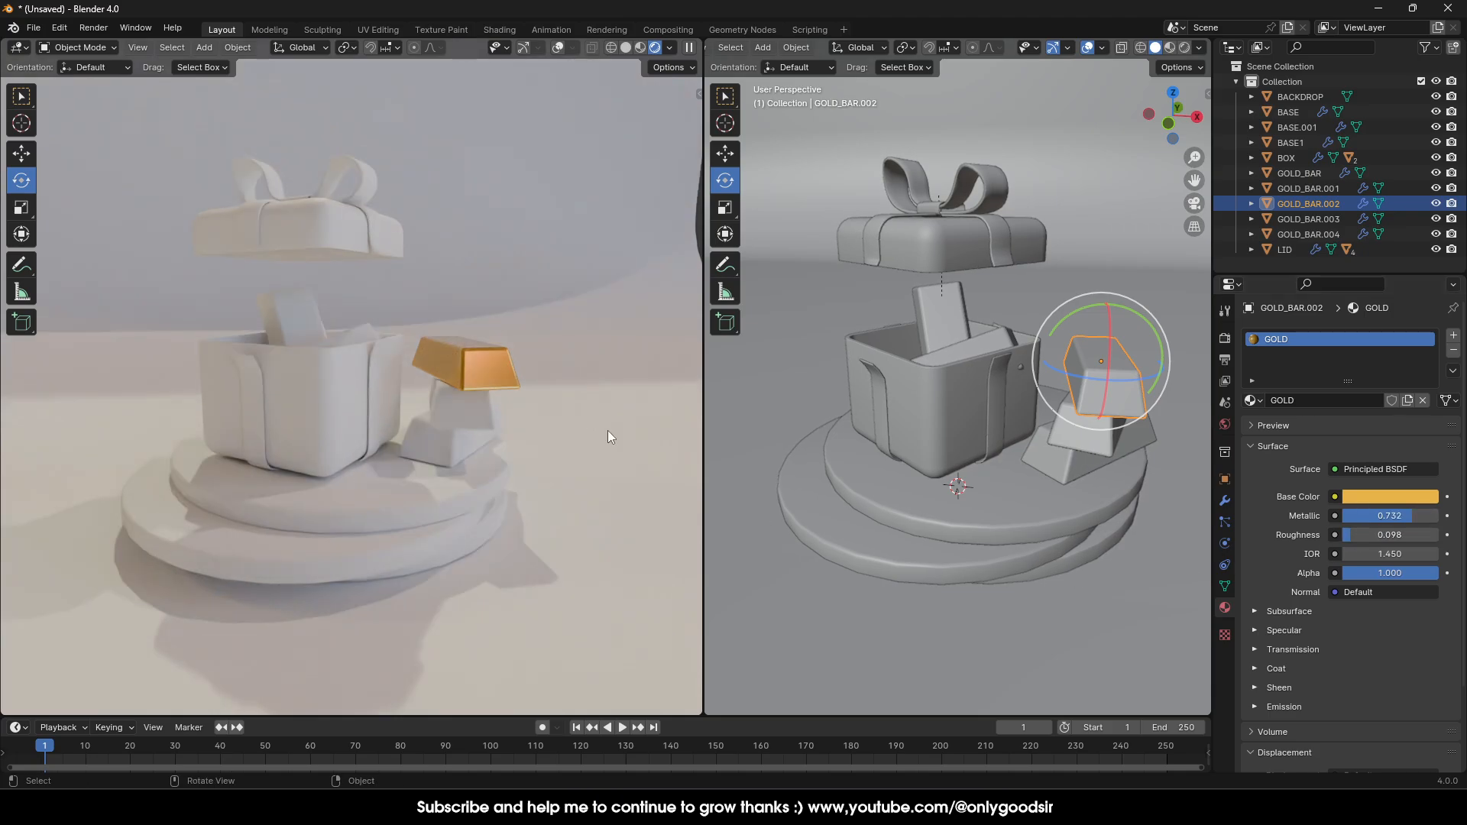
Assign the existing GOLD material to the middle and bottom bars of the stack beside the box.
{"action": "left_click", "coordinate": [1108, 442]}
{"action": "left_click", "coordinate": [1252, 401]}
{"action": "left_click", "coordinate": [1276, 424]}
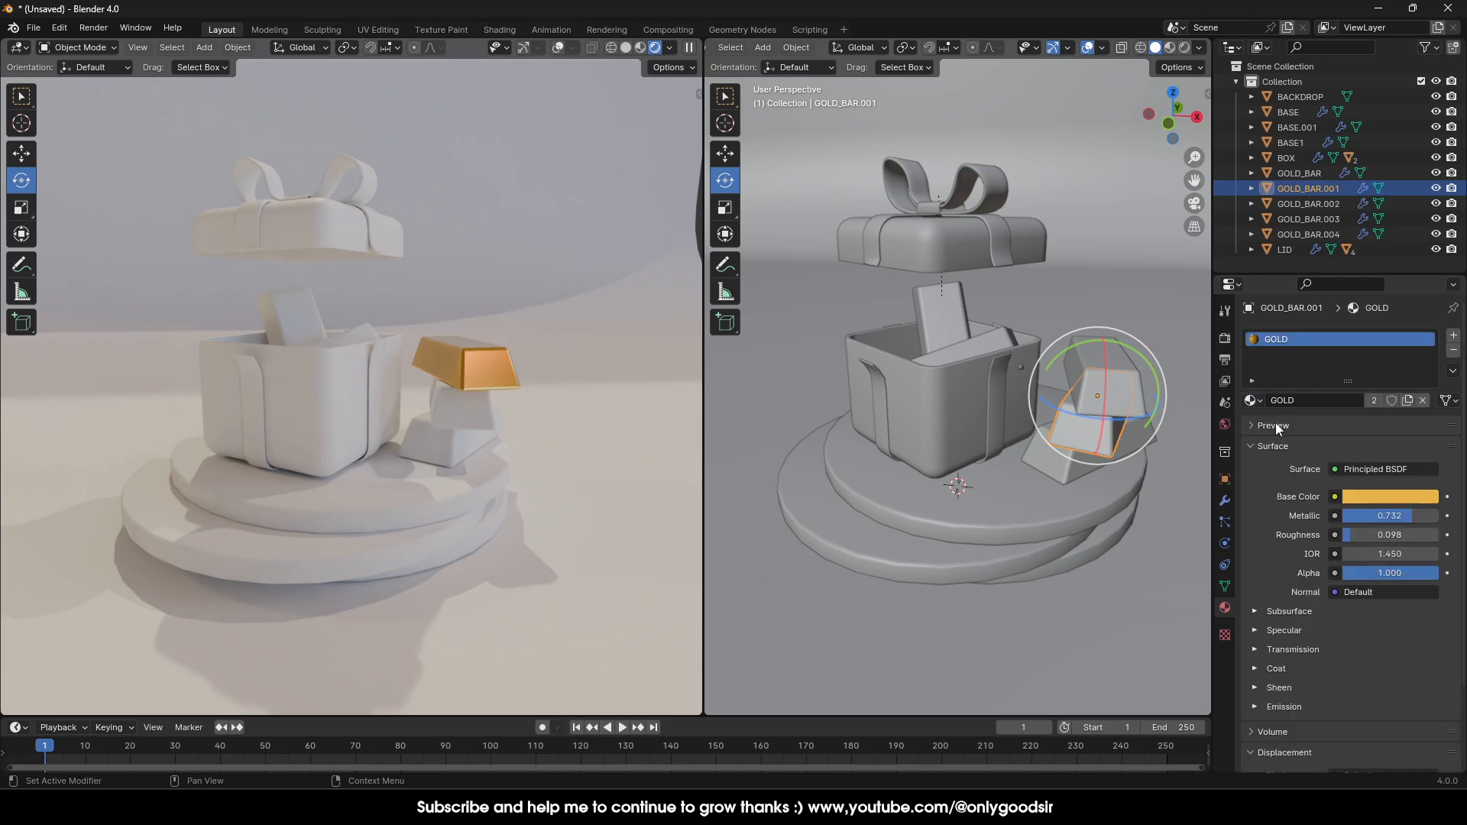
{"action": "left_click", "coordinate": [1067, 469]}
{"action": "left_click", "coordinate": [1252, 400]}
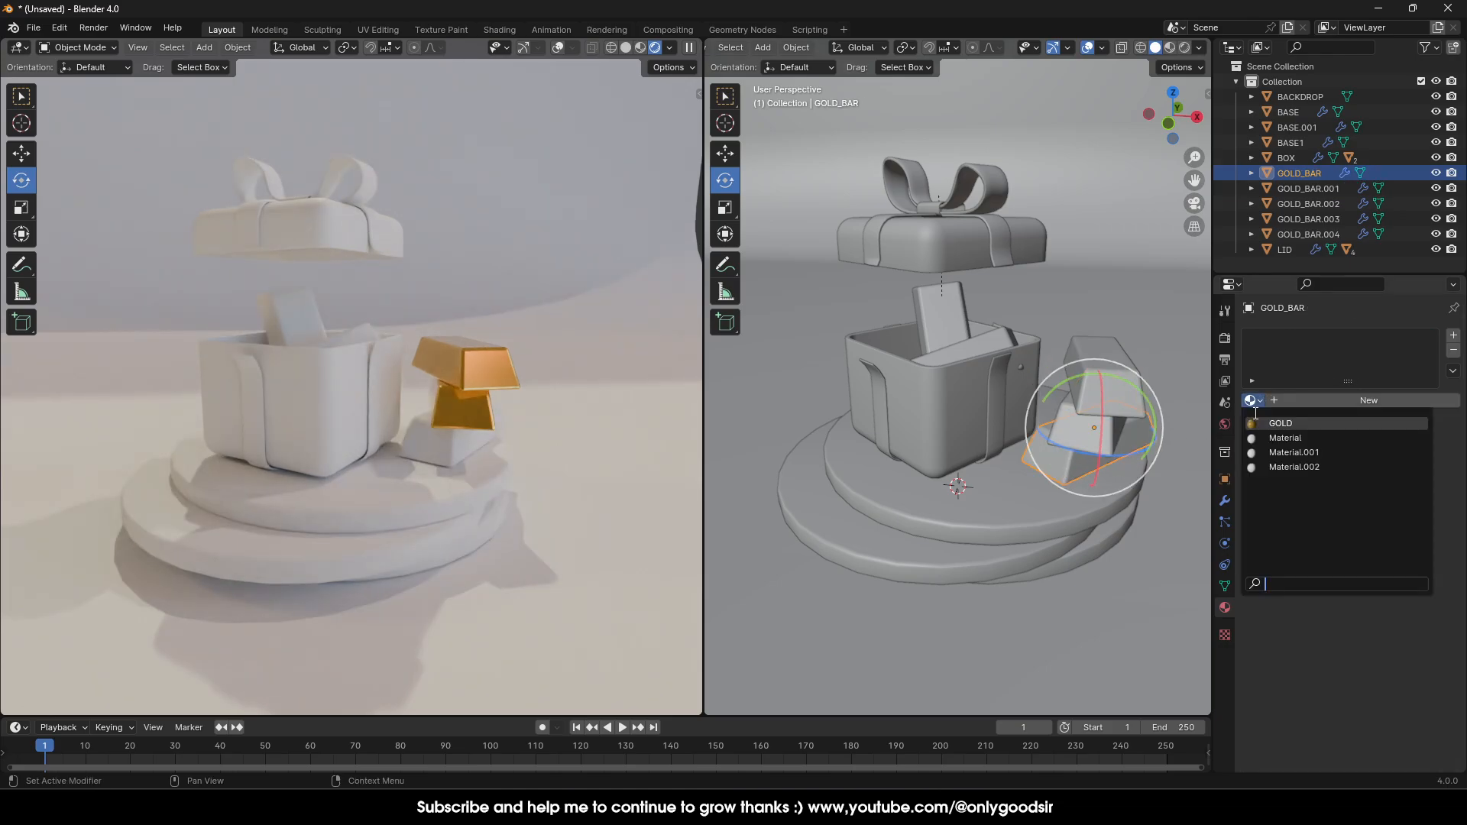
{"action": "left_click", "coordinate": [1280, 424]}
Assign the existing GOLD material to the two gold bars inside the box.
{"action": "left_click", "coordinate": [964, 347]}
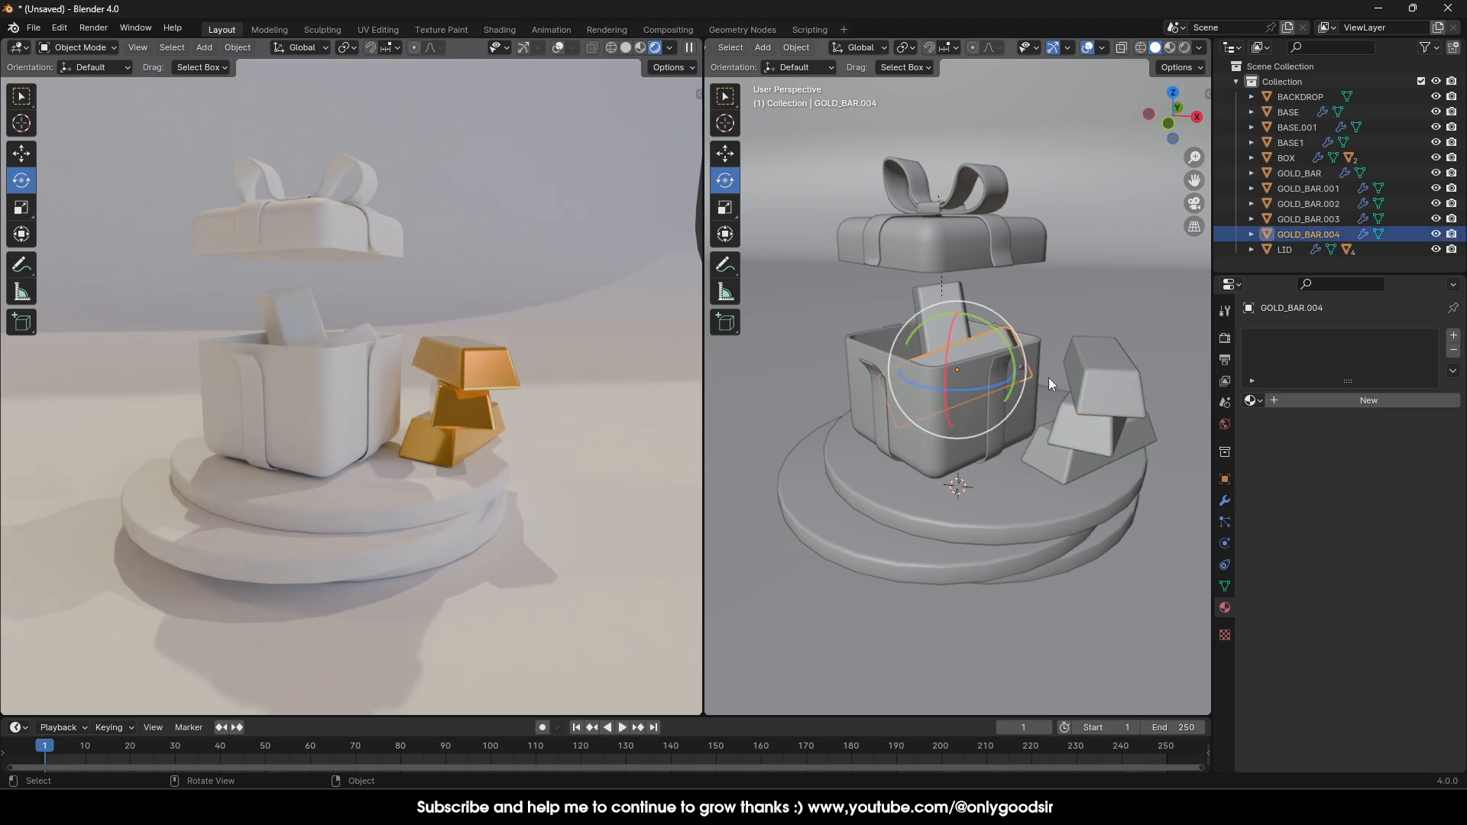
{"action": "left_click", "coordinate": [1253, 401]}
{"action": "left_click", "coordinate": [1277, 421]}
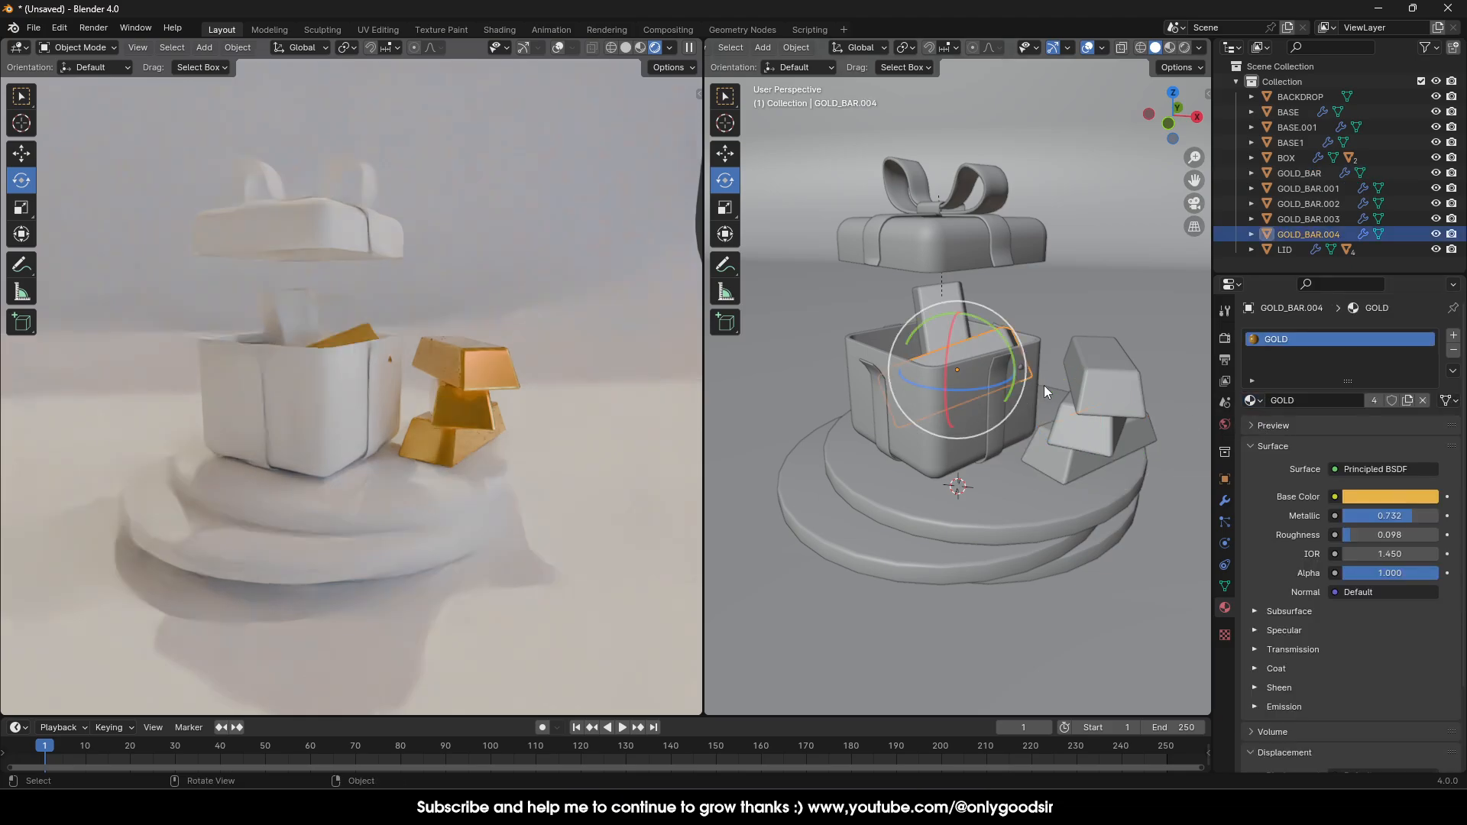
{"action": "left_click", "coordinate": [947, 294]}
{"action": "left_click", "coordinate": [1252, 400]}
{"action": "left_click", "coordinate": [1253, 423]}
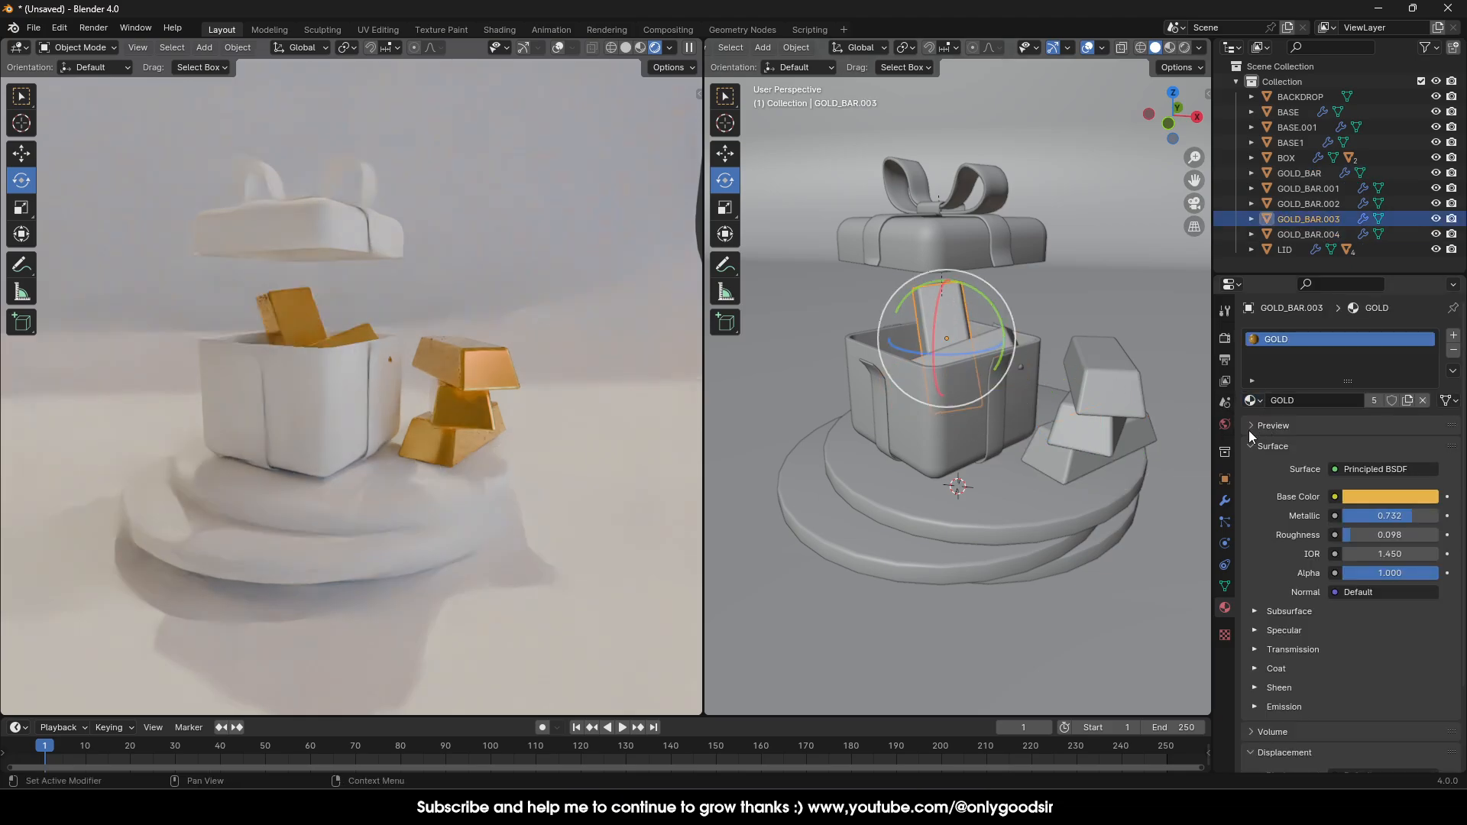
Add a new material to the upper disc of the round platform and name it BASE.
{"action": "left_click", "coordinate": [1012, 512]}
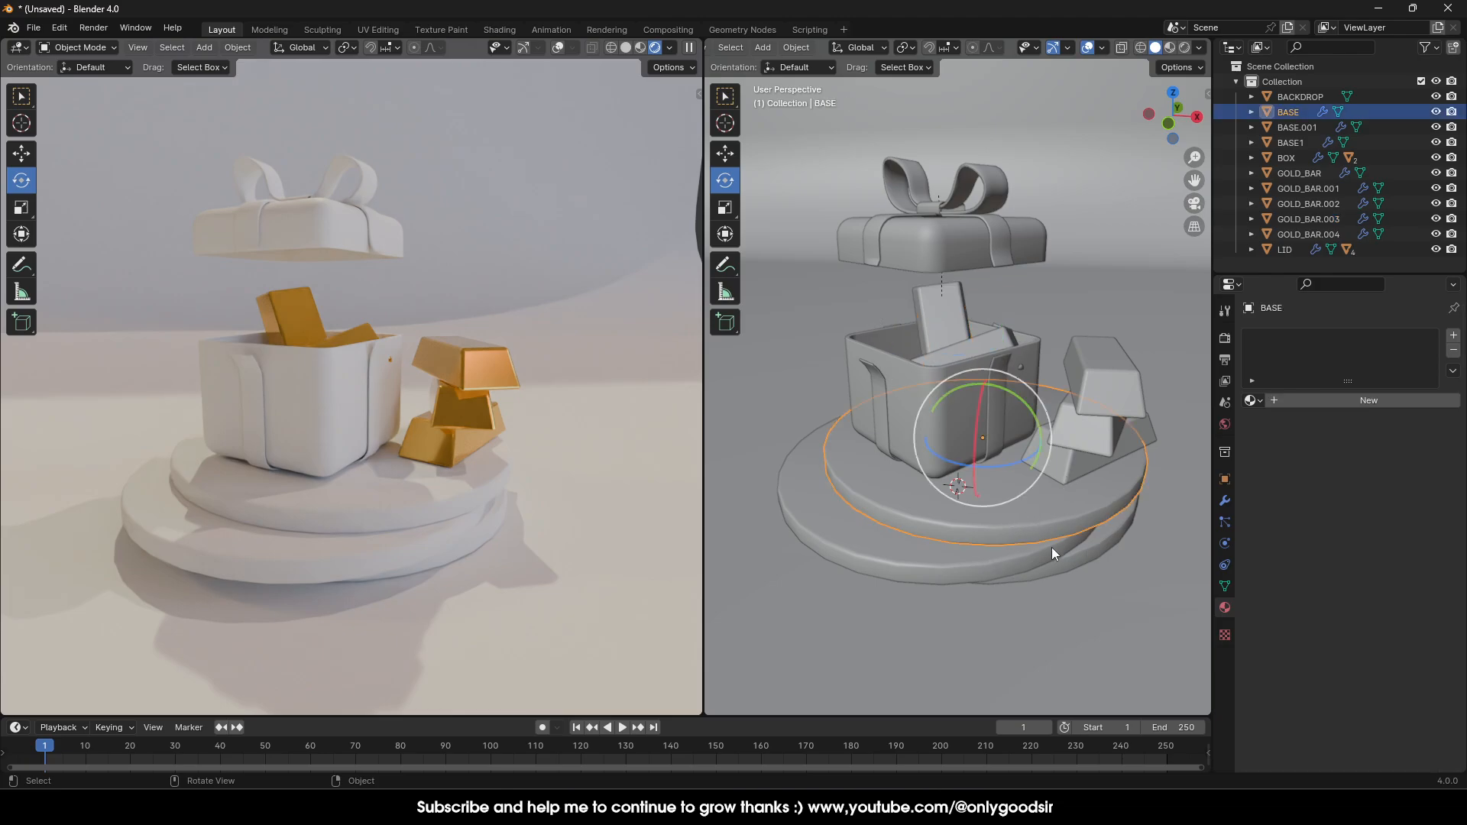
{"action": "left_click", "coordinate": [1300, 402]}
{"action": "double_click", "coordinate": [1315, 340]}
{"action": "type", "text": "BASE"}
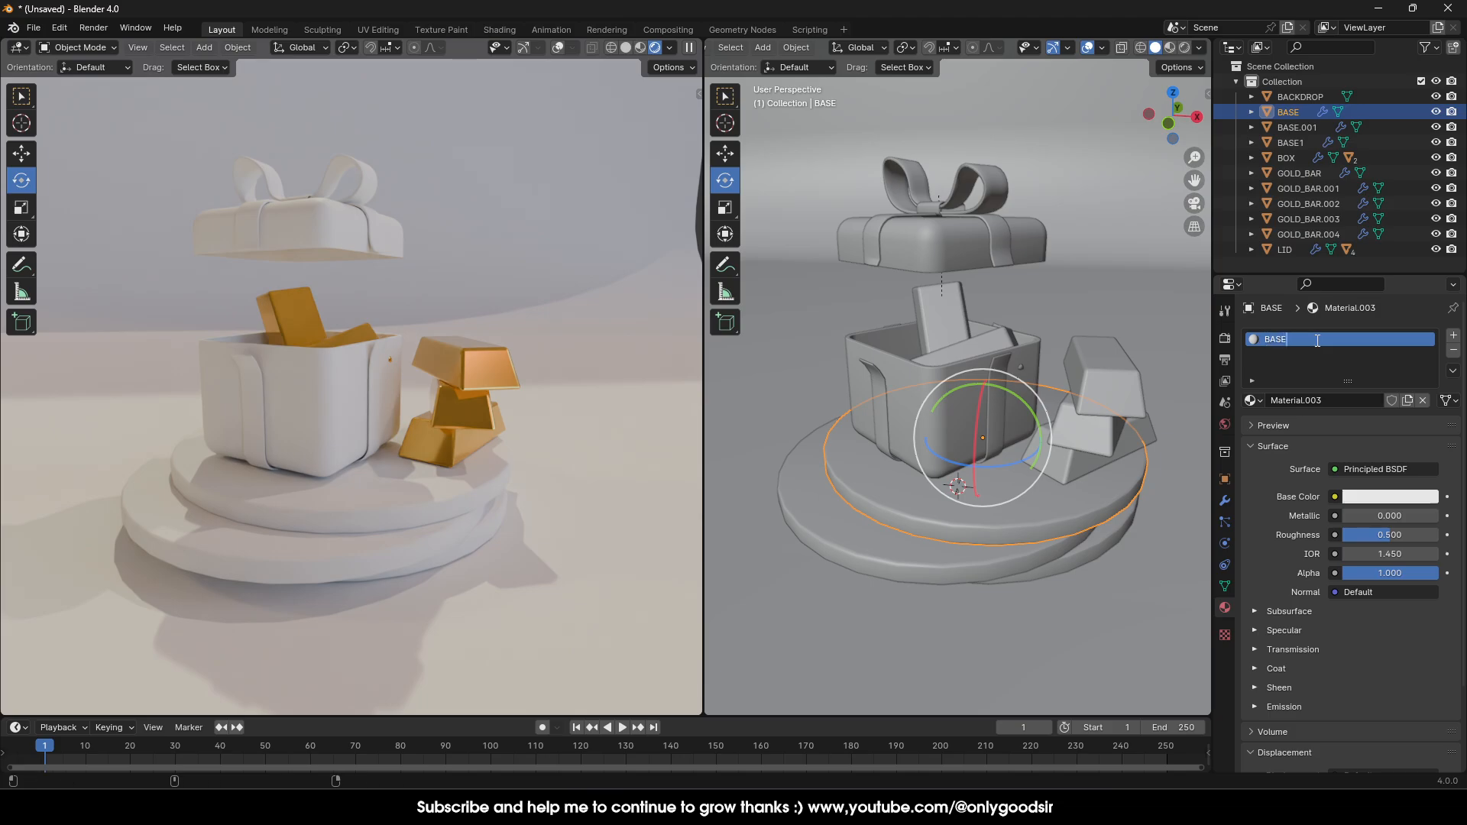
{"action": "key", "text": "Return"}
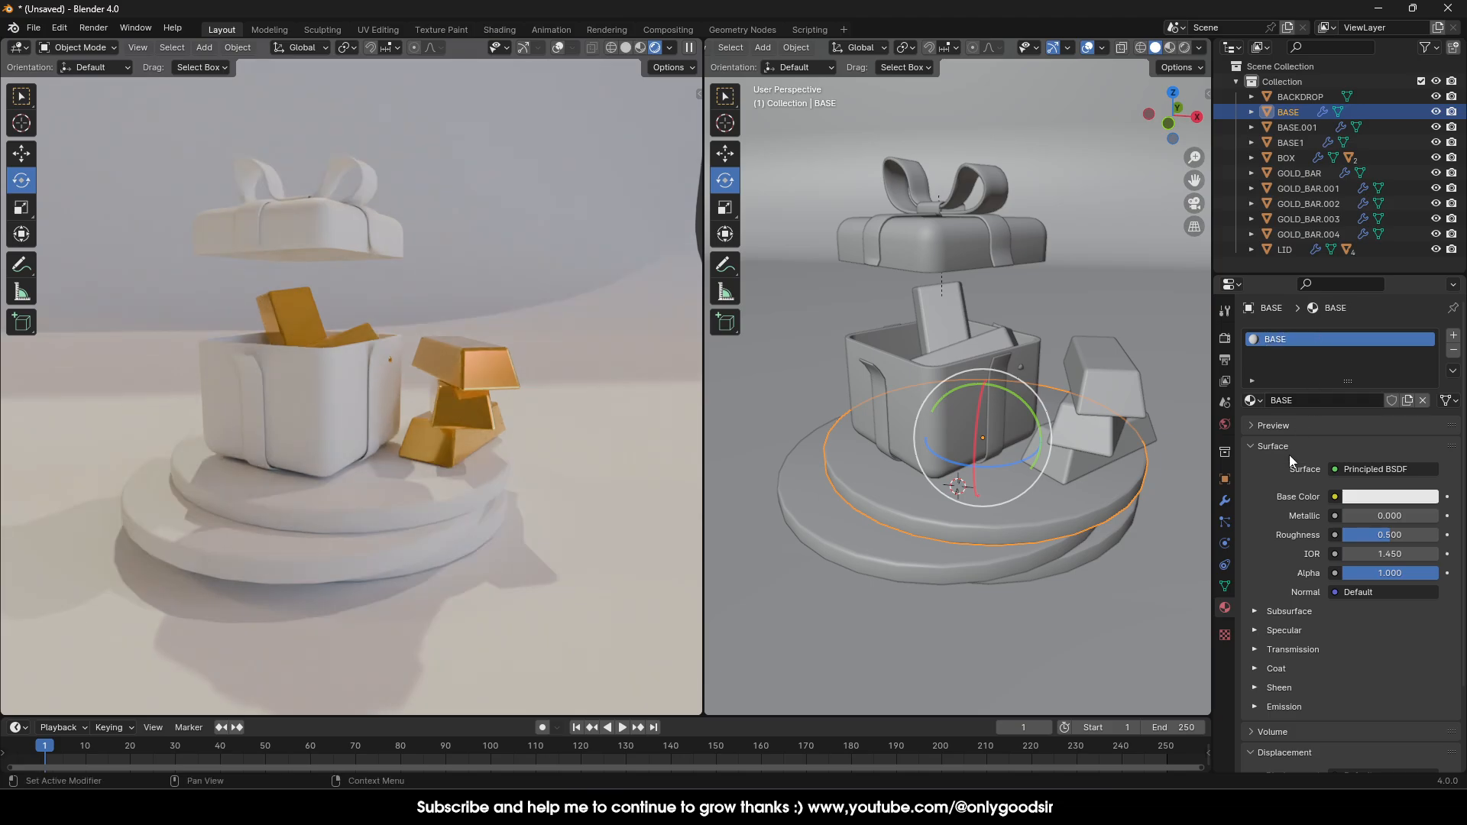
Give the BASE material a very pale pink base color and set its roughness to 0.736.
{"action": "left_click", "coordinate": [1368, 504]}
{"action": "mouse_move", "coordinate": [1354, 324]}
{"action": "left_mouse_down"}
{"action": "mouse_move", "coordinate": [1318, 304]}
{"action": "mouse_move", "coordinate": [1285, 325]}
{"action": "mouse_move", "coordinate": [1346, 382]}
{"action": "mouse_move", "coordinate": [1391, 273]}
{"action": "mouse_move", "coordinate": [1308, 374]}
{"action": "mouse_move", "coordinate": [1375, 359]}
{"action": "mouse_move", "coordinate": [1346, 326]}
{"action": "left_mouse_up"}
{"action": "left_click_drag", "start_coordinate": [1386, 543], "coordinate": [1403, 542]}
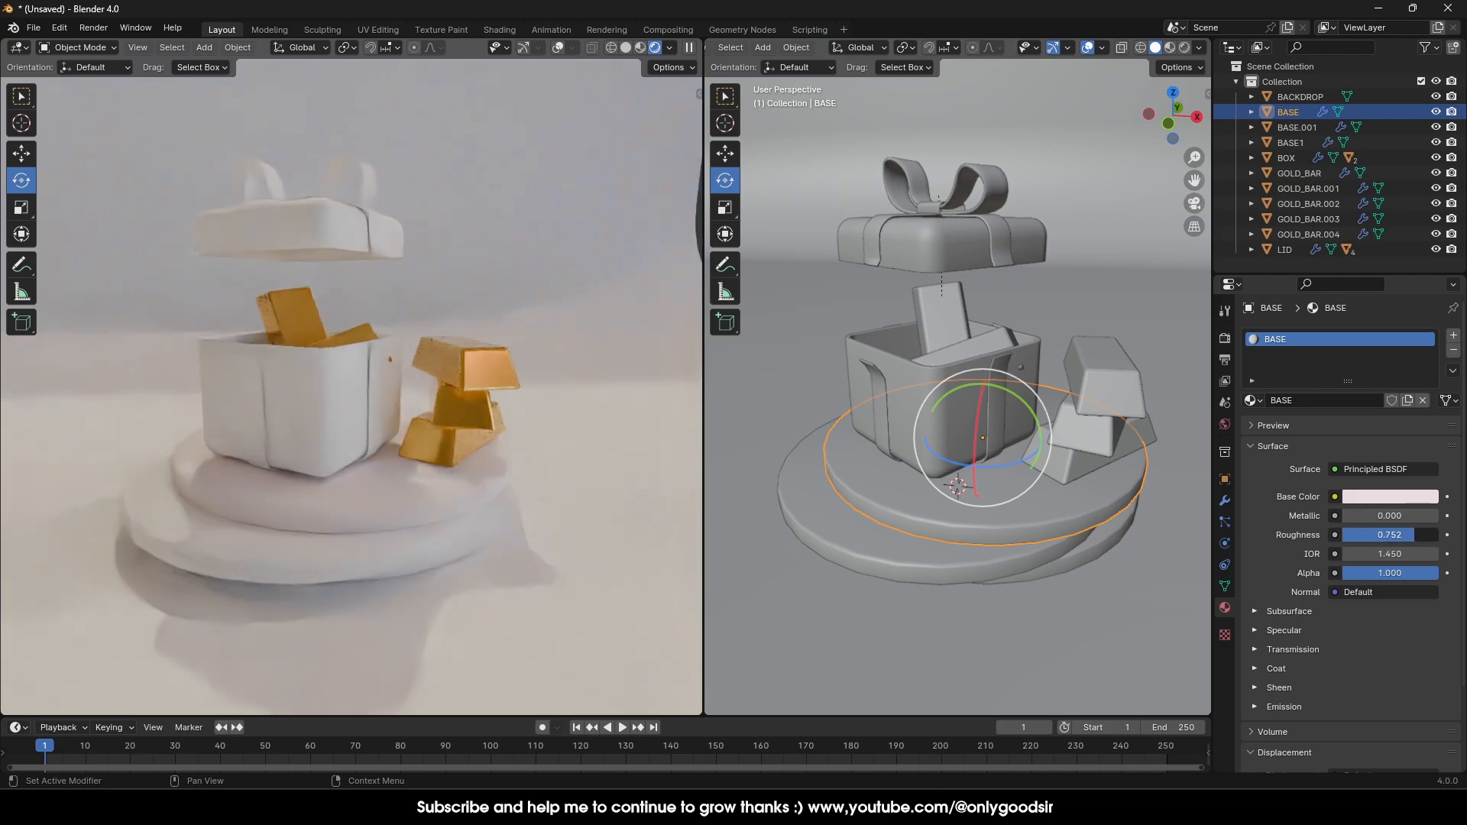
Assign the existing BASE material to the two lower discs of the platform.
{"action": "left_click", "coordinate": [888, 547]}
{"action": "left_click", "coordinate": [1253, 400]}
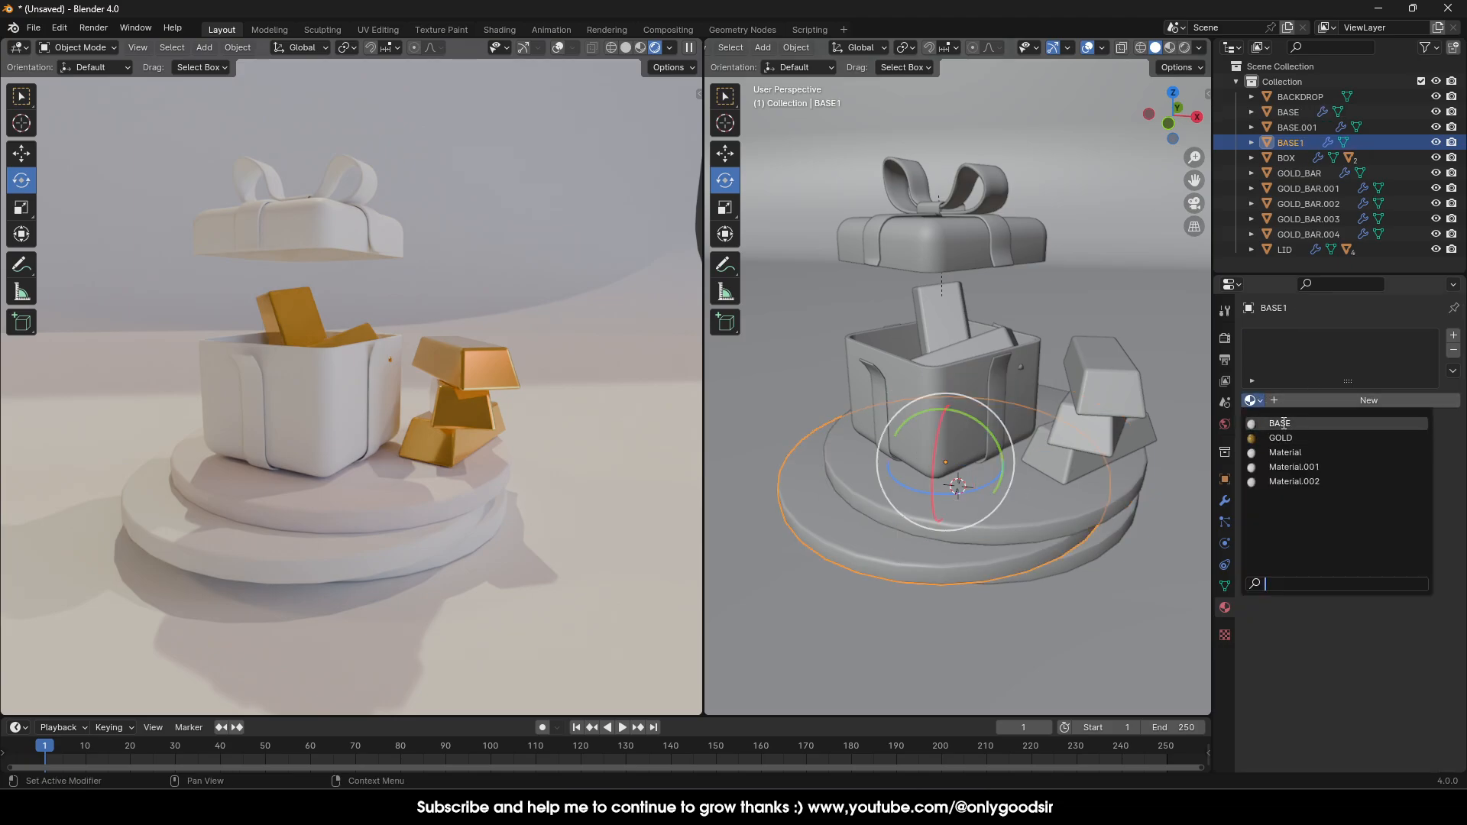
{"action": "left_click", "coordinate": [1280, 422]}
{"action": "left_click", "coordinate": [1120, 550]}
{"action": "left_click", "coordinate": [1254, 400]}
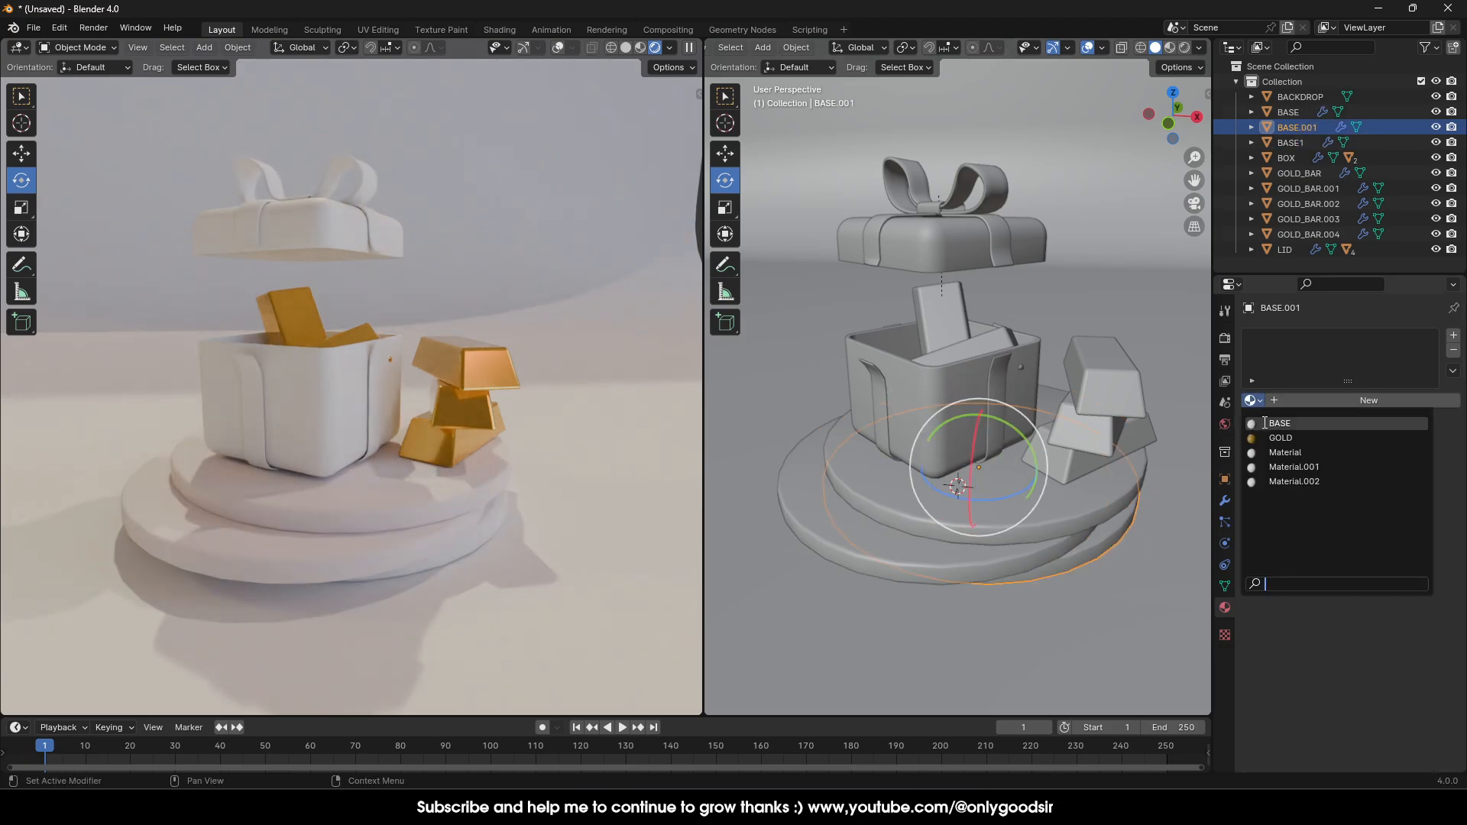
{"action": "left_click", "coordinate": [1264, 422]}
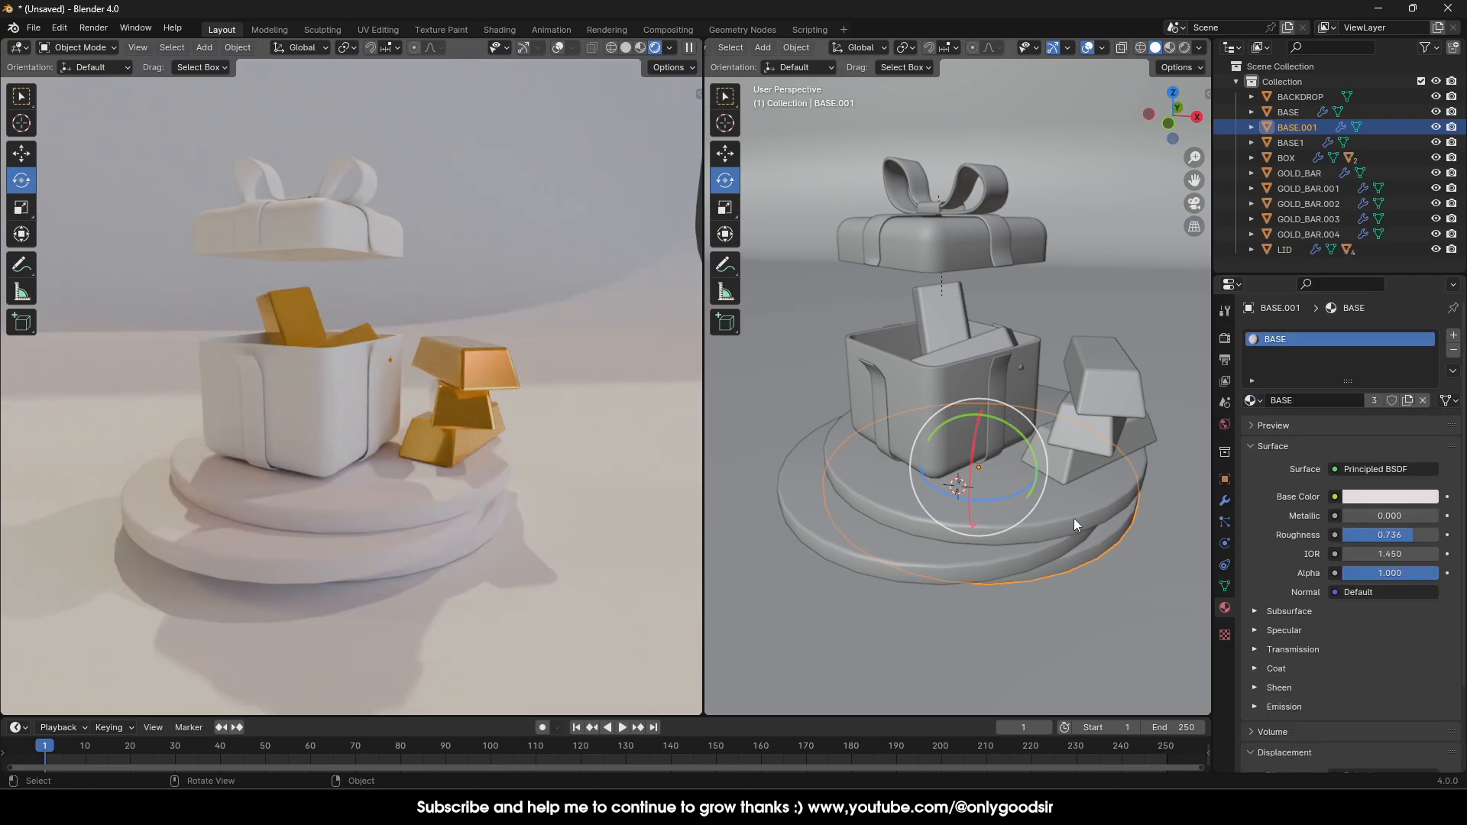
Replace the gift box body's material slot with a new material named BOX.
{"action": "left_click", "coordinate": [919, 391]}
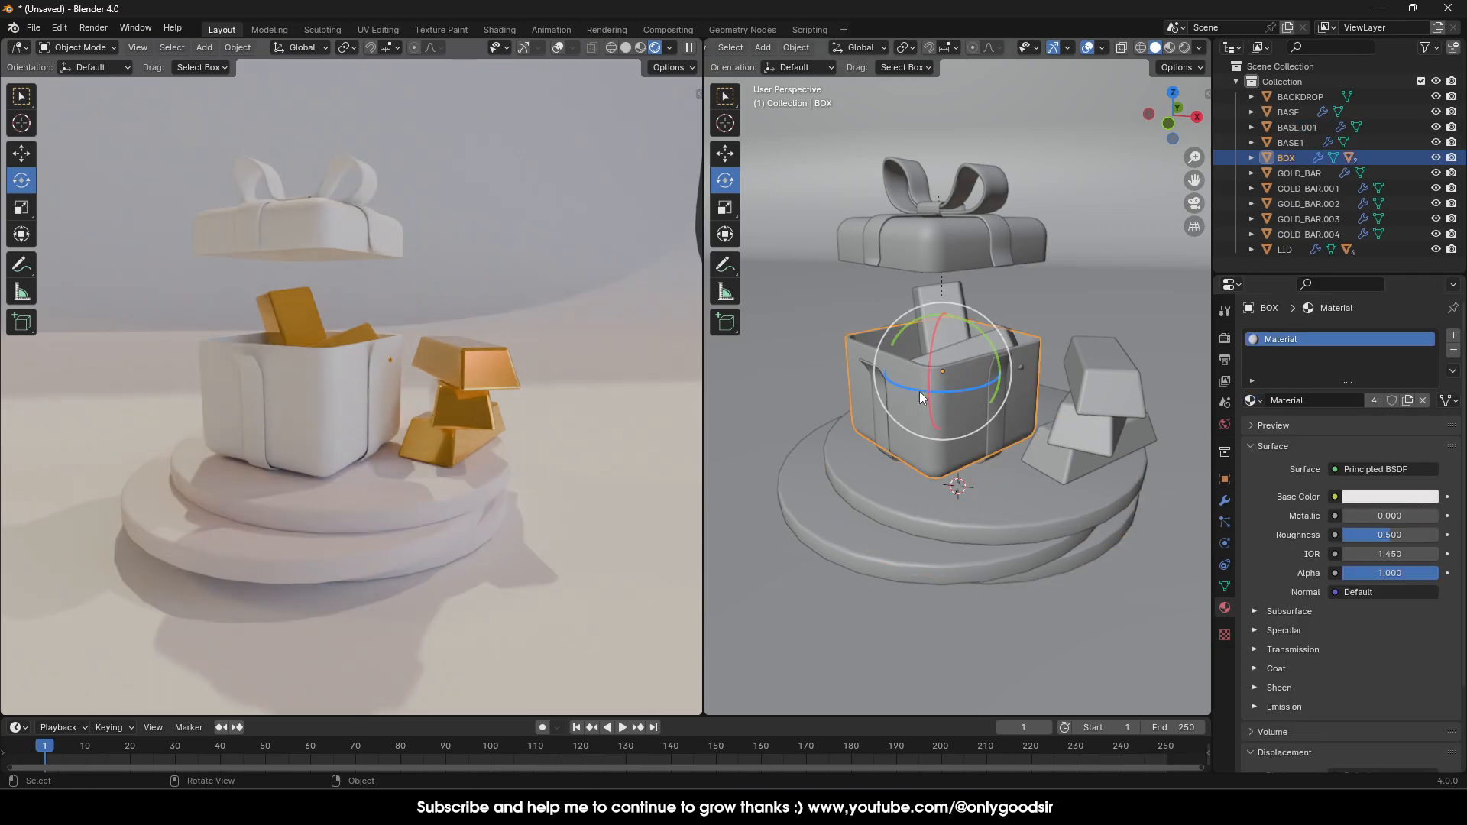
{"action": "left_click", "coordinate": [1451, 351]}
{"action": "left_click", "coordinate": [1305, 398]}
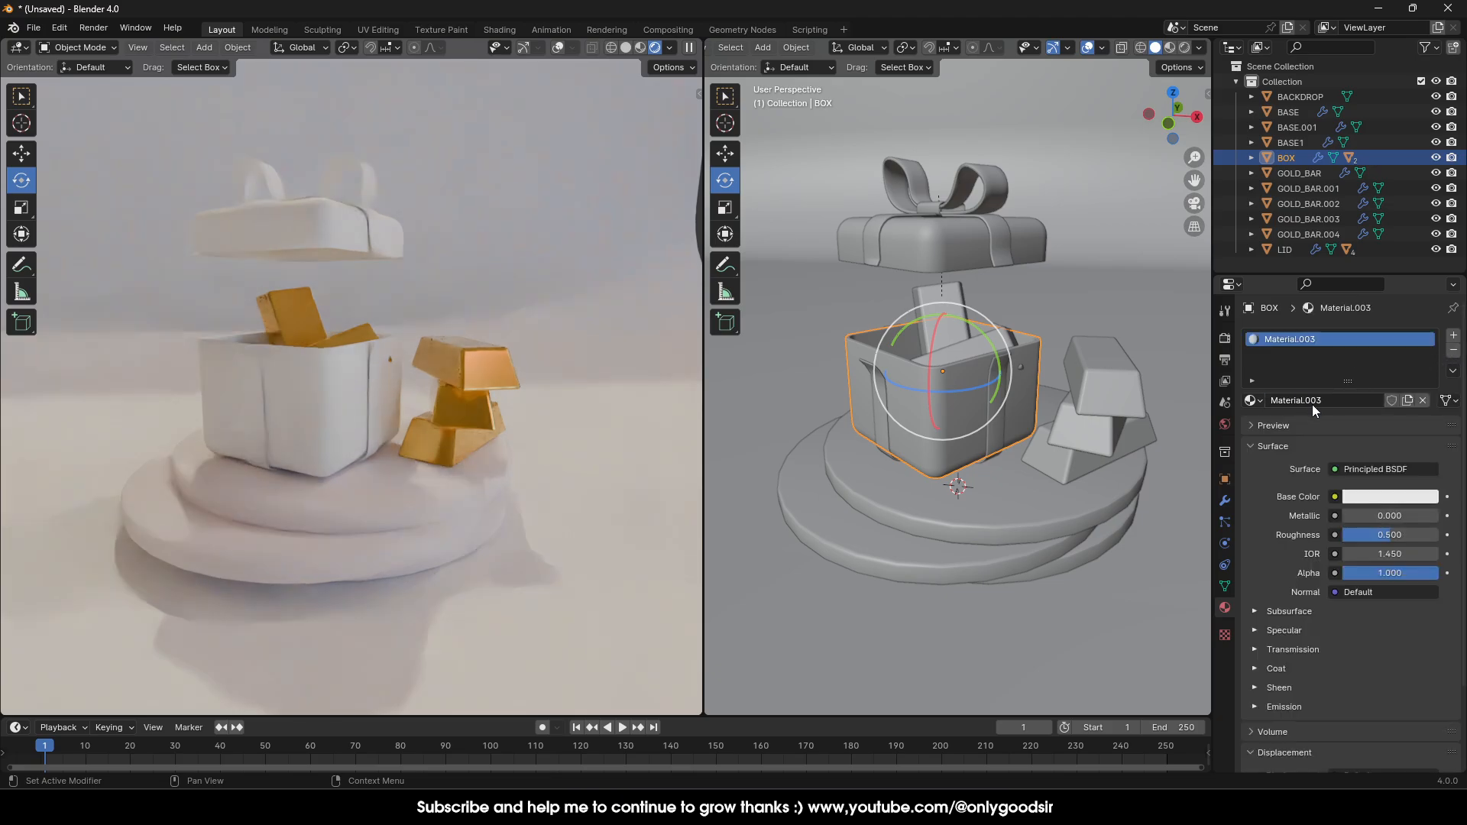
{"action": "double_click", "coordinate": [1303, 339]}
{"action": "type", "text": "BO"}
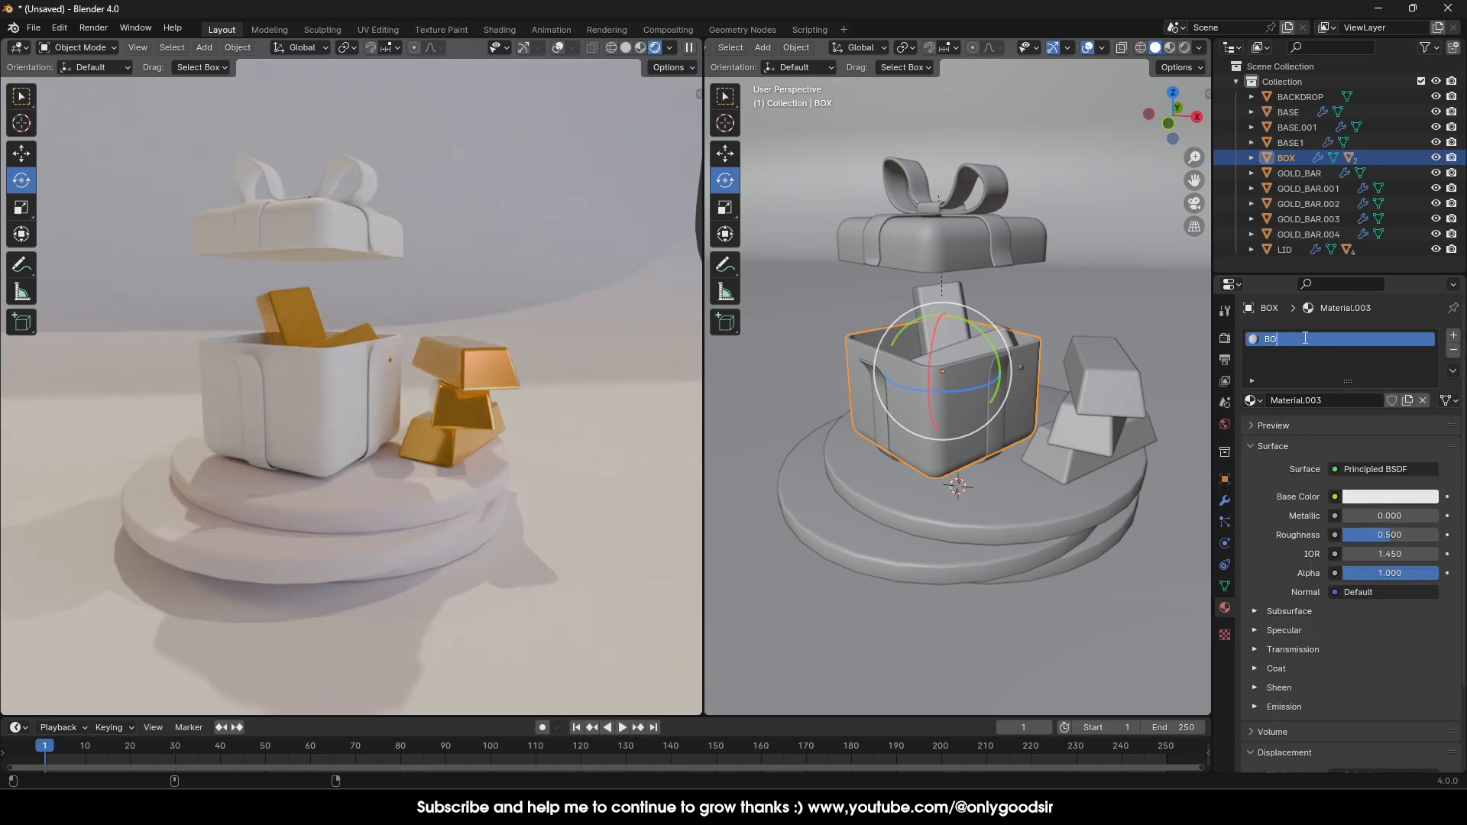
{"action": "type", "text": "X"}
{"action": "key", "text": "Return"}
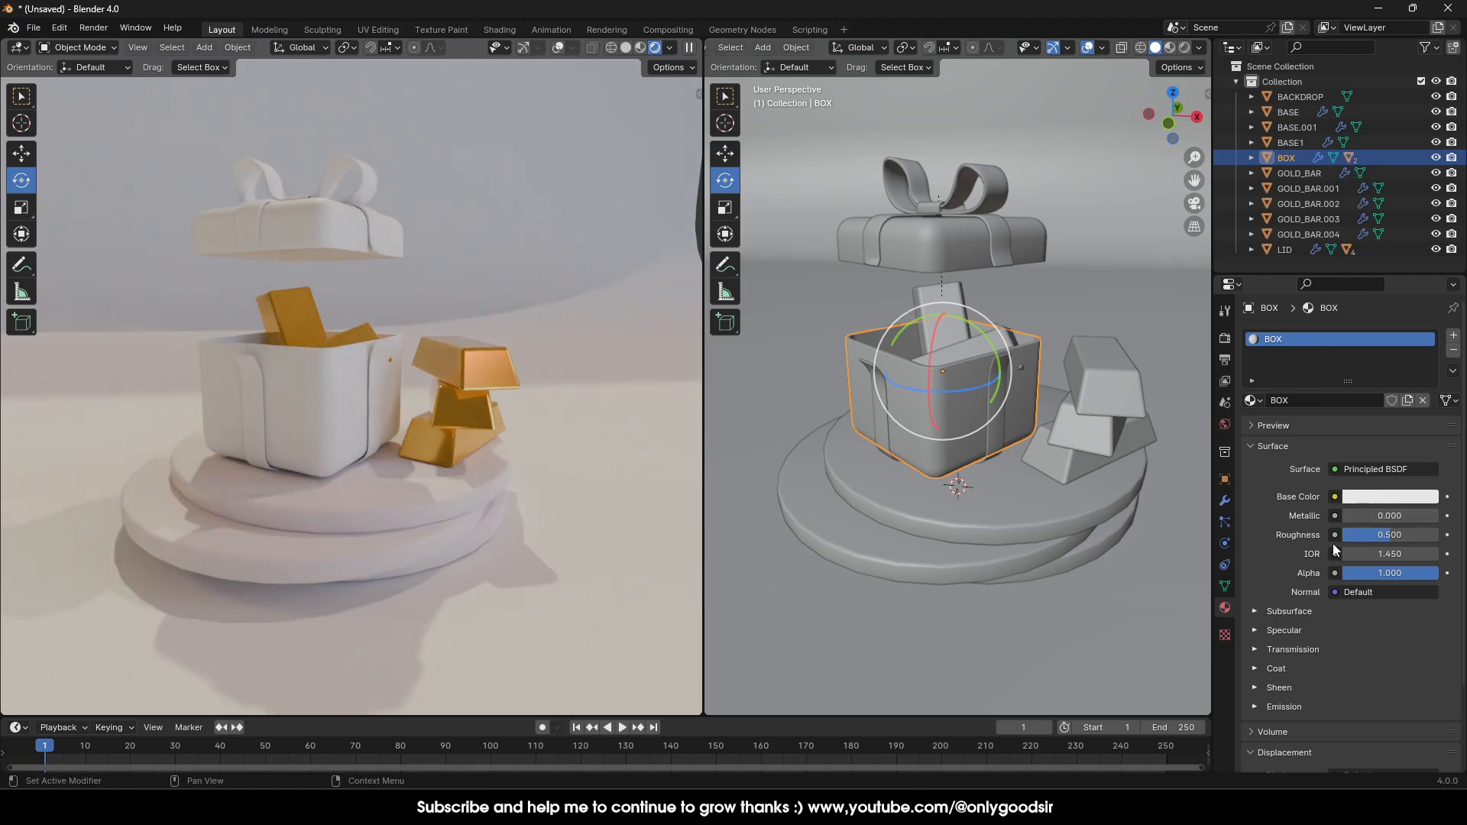
Consult the gift box reference on Pinterest, and set the BOX material to a dark grey base color with value 0.127 and roughness 0.476.
{"action": "key", "text": "alt+Tab"}
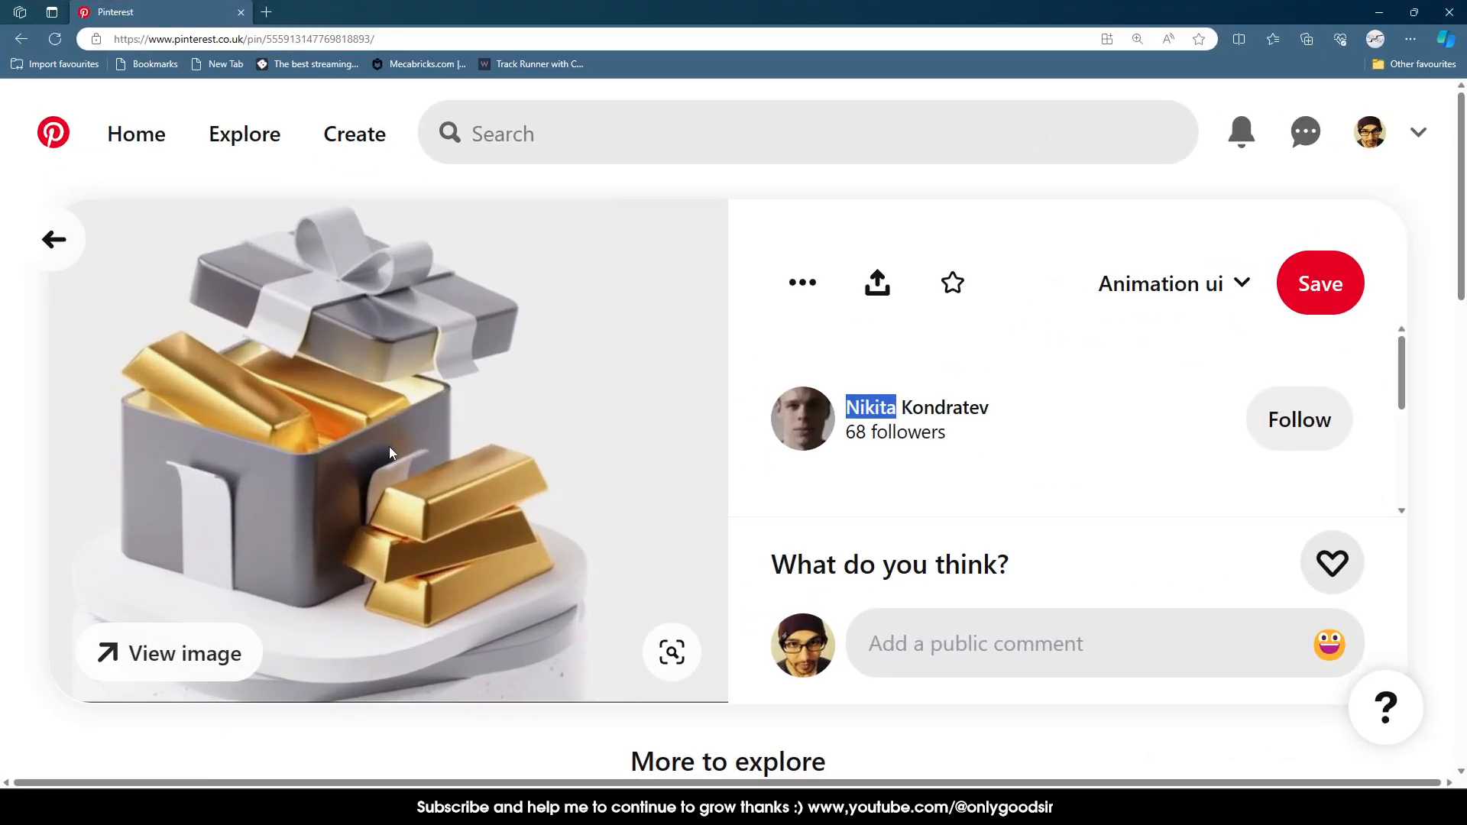
{"action": "key", "text": "alt+Tab"}
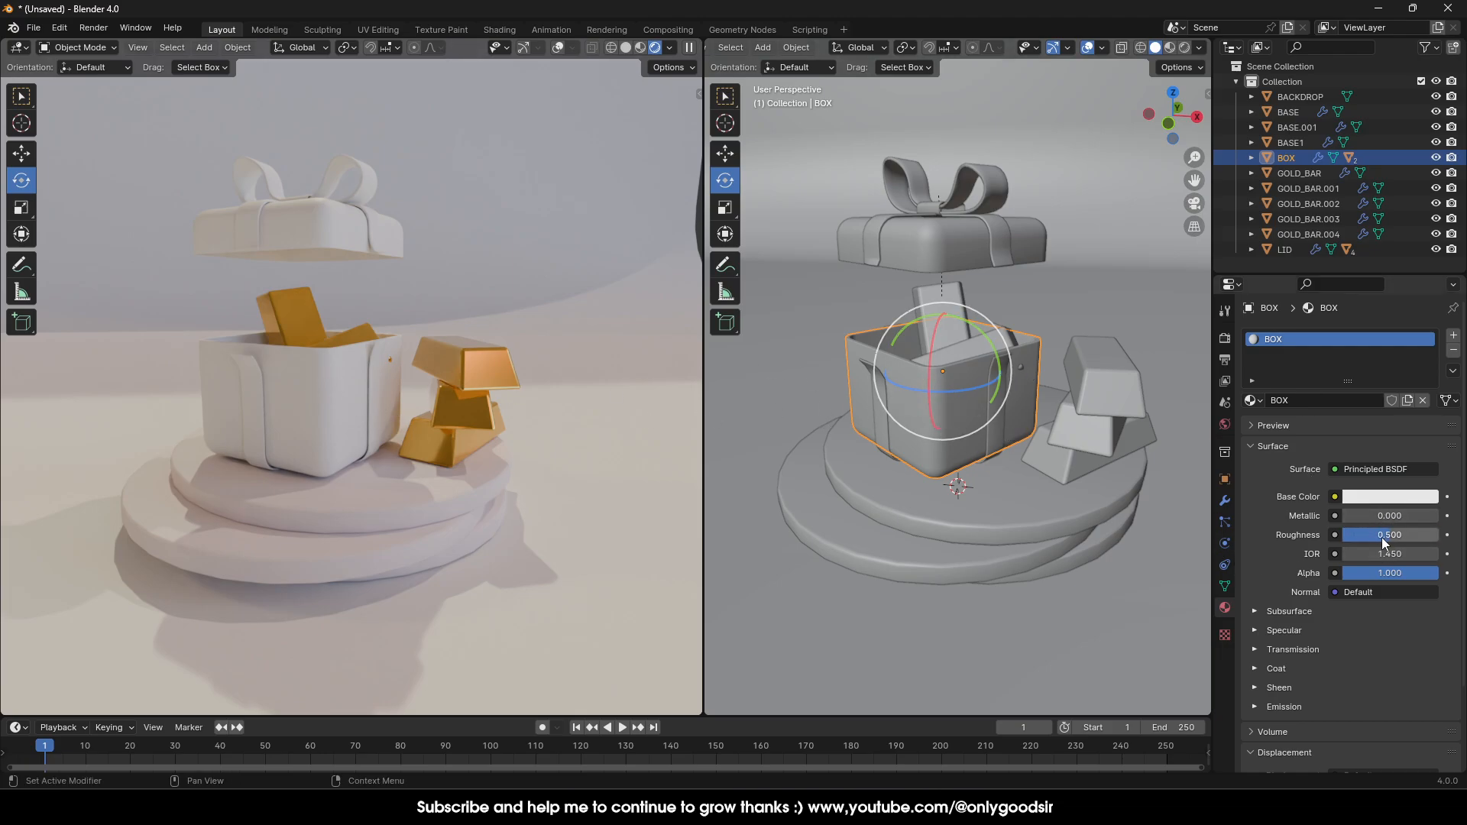
{"action": "left_click", "coordinate": [1387, 498]}
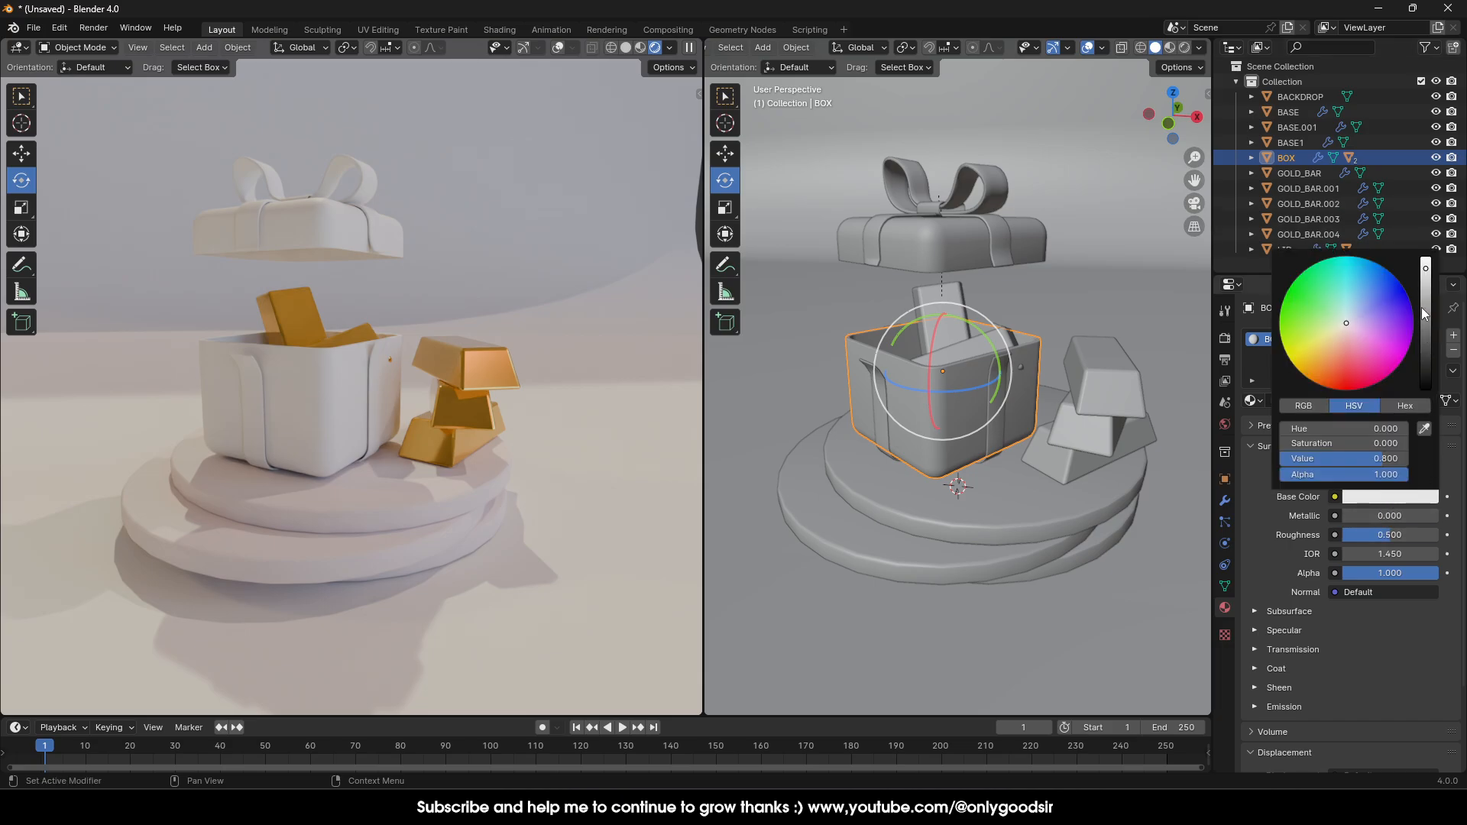
{"action": "left_click_drag", "start_coordinate": [1422, 312], "coordinate": [1426, 335]}
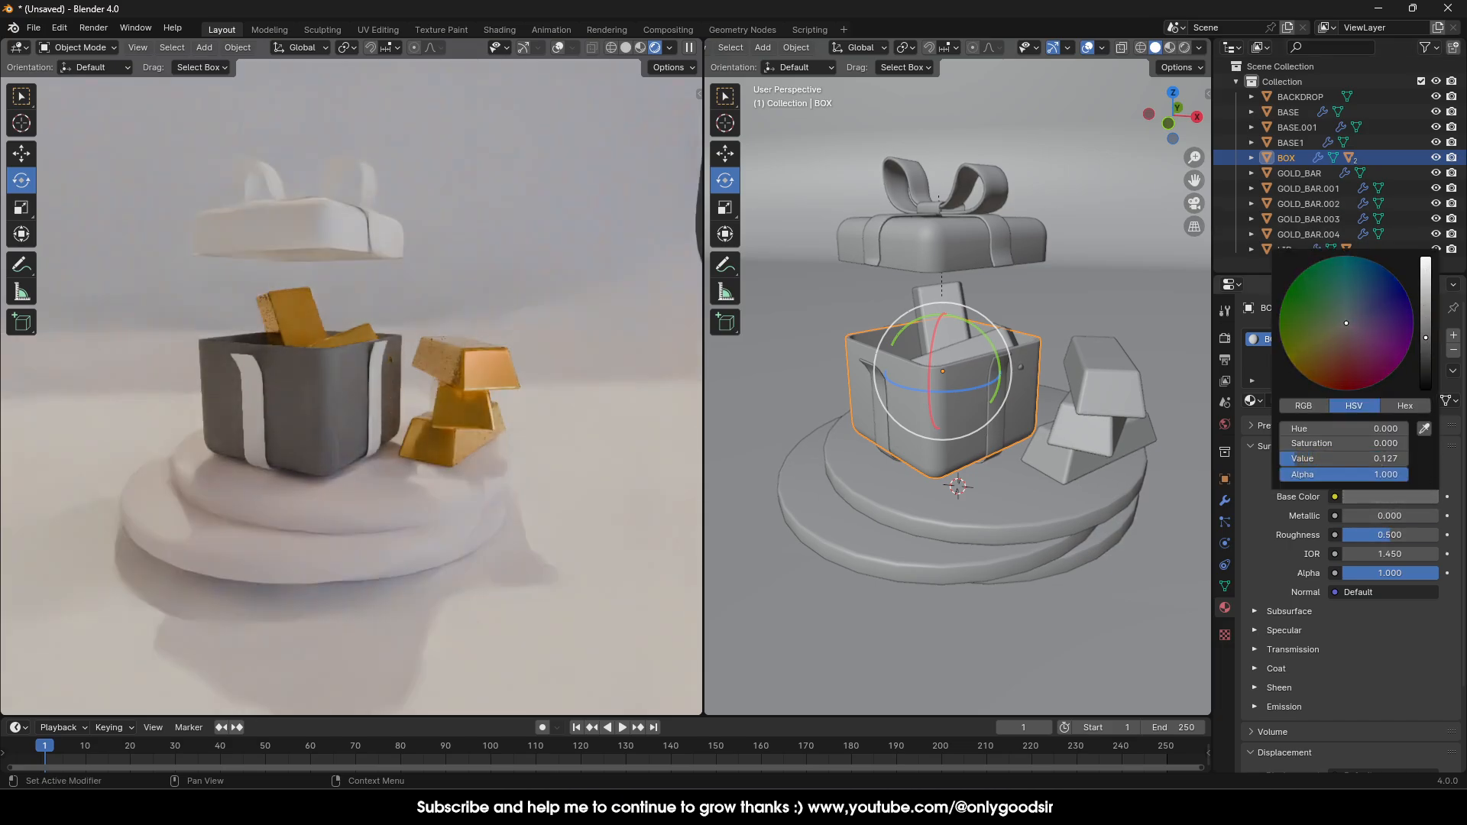
{"action": "mouse_move", "coordinate": [1390, 535]}
{"action": "left_mouse_down"}
{"action": "mouse_move", "coordinate": [1349, 535]}
{"action": "mouse_move", "coordinate": [1417, 535]}
{"action": "mouse_move", "coordinate": [1388, 535]}
{"action": "left_mouse_up"}
Change the BOX material's base color to teal with hue 0.471, saturation 0.911 and value 0.275.
{"action": "left_click", "coordinate": [1395, 497]}
{"action": "left_click_drag", "start_coordinate": [1350, 328], "coordinate": [1341, 289]}
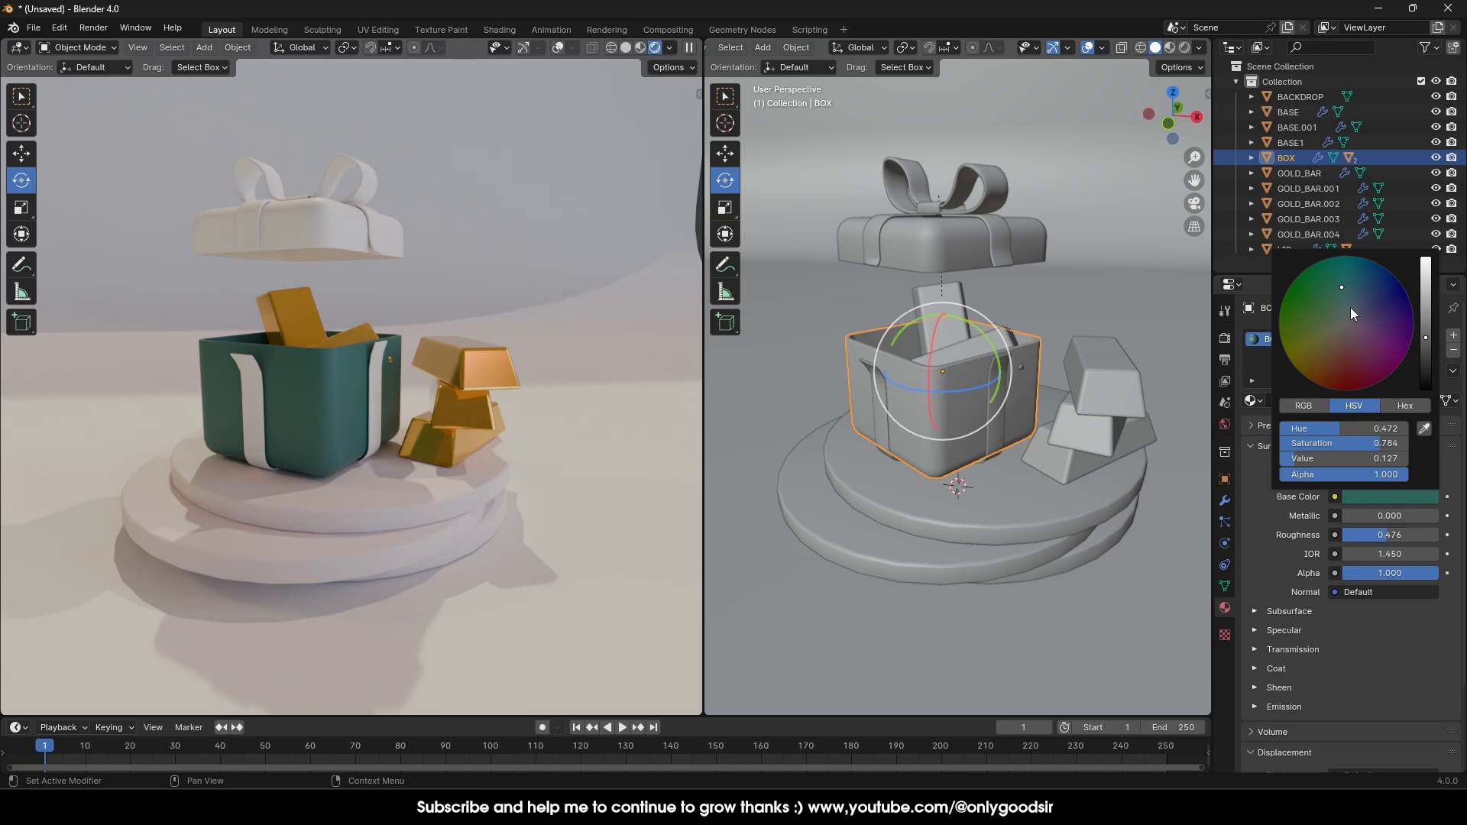
{"action": "mouse_move", "coordinate": [1314, 458]}
{"action": "left_mouse_down"}
{"action": "mouse_move", "coordinate": [1345, 458]}
{"action": "mouse_move", "coordinate": [1332, 458]}
{"action": "left_mouse_up"}
{"action": "left_click_drag", "start_coordinate": [1341, 301], "coordinate": [1340, 276]}
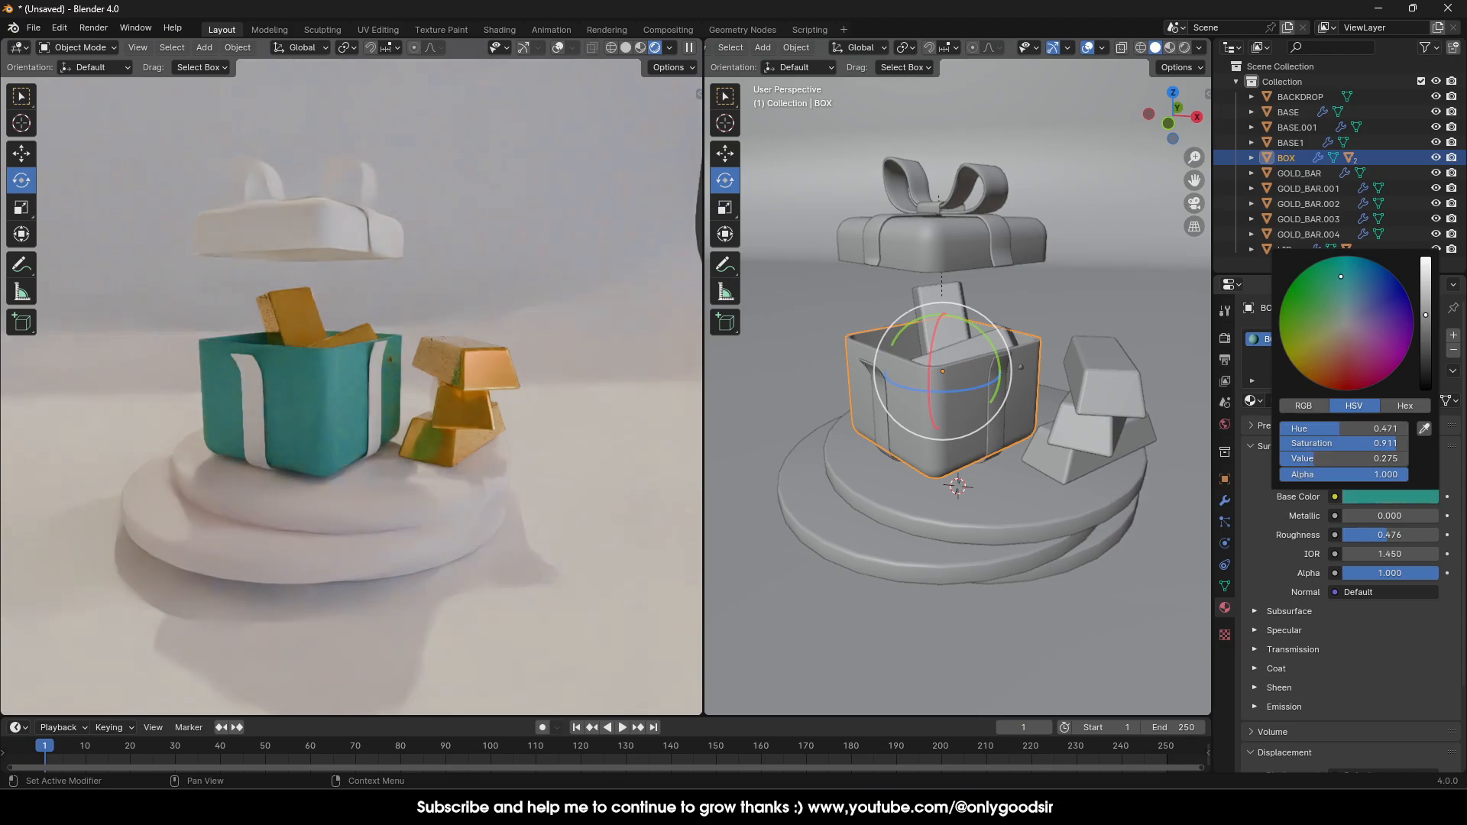
Assign the existing BOX material to the gift box lid.
{"action": "left_click", "coordinate": [958, 250]}
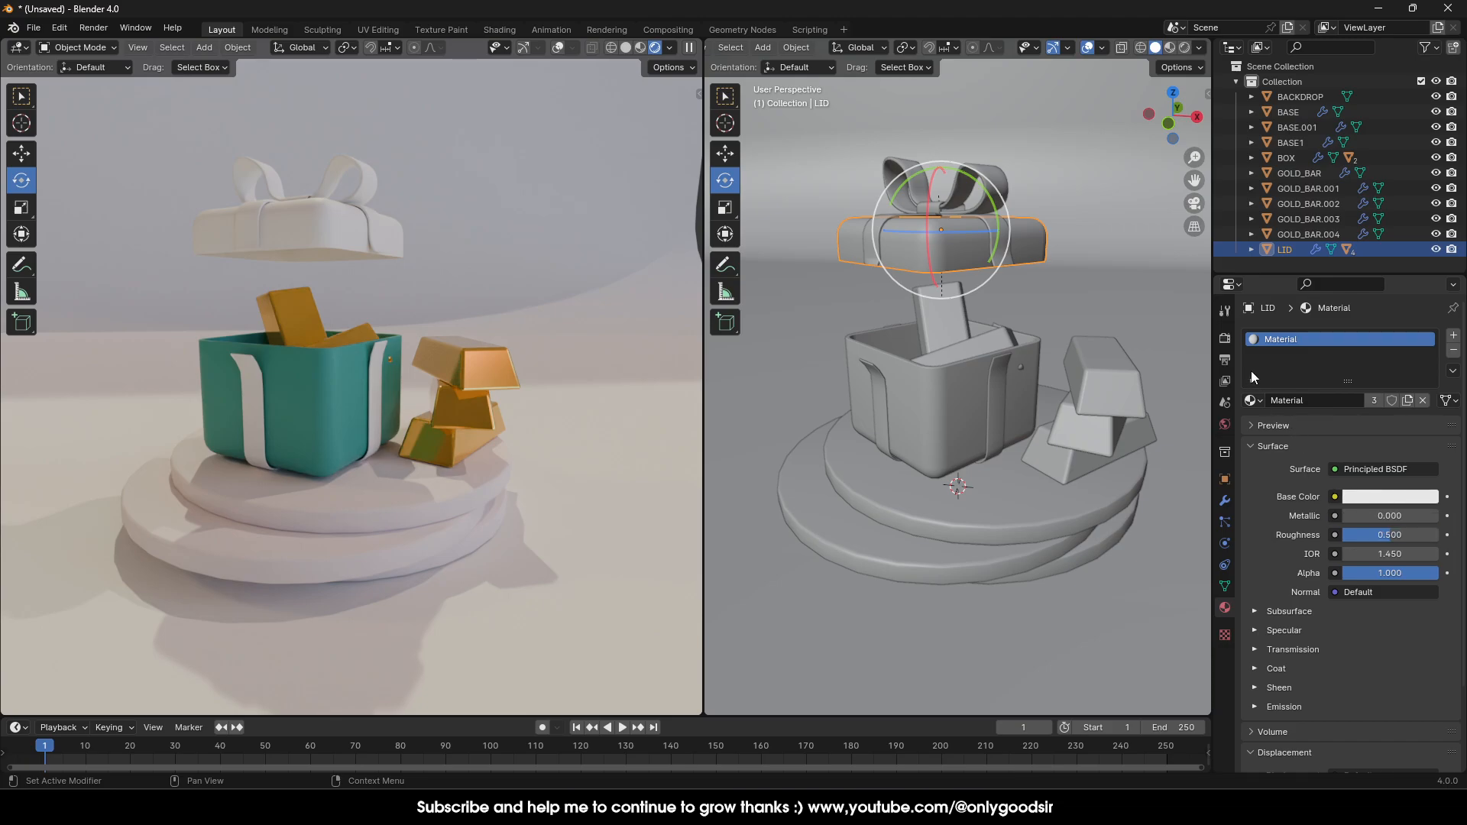
{"action": "left_click", "coordinate": [1264, 400]}
{"action": "left_click", "coordinate": [1288, 439]}
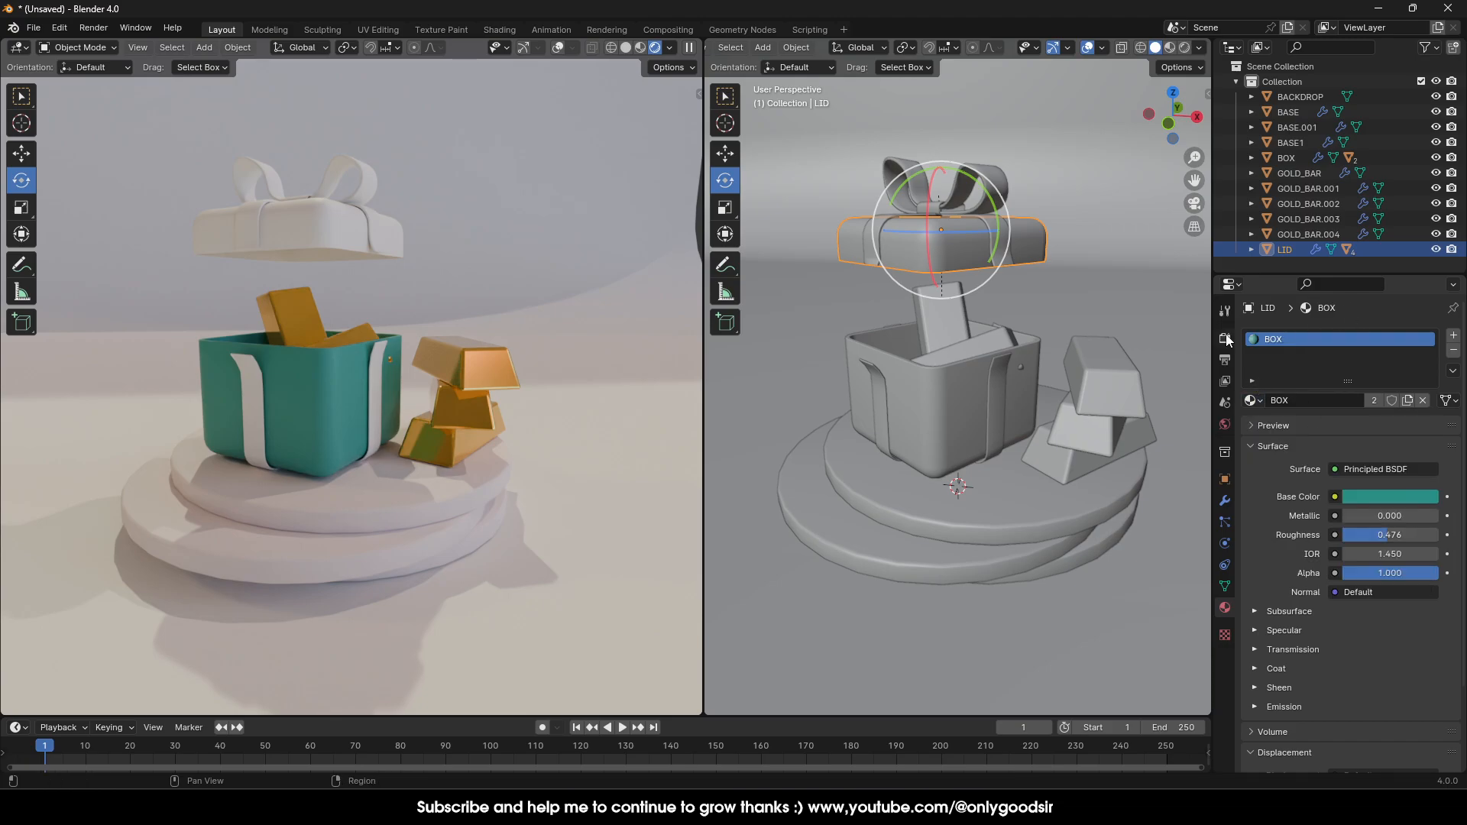
Replace the first box ribbon's material with a new material named RIB and set its roughness to 0.209.
{"action": "left_click", "coordinate": [995, 366]}
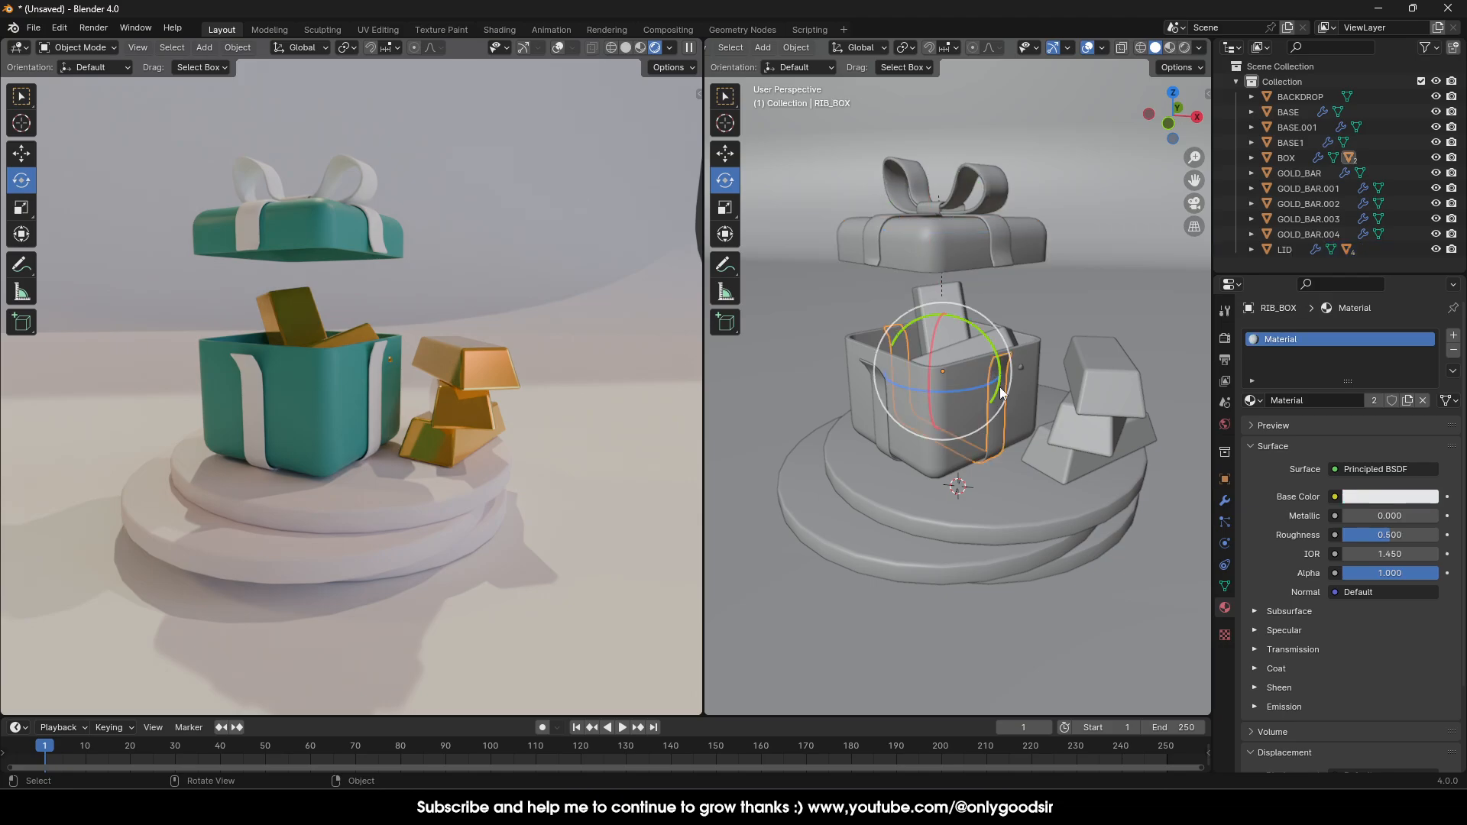
{"action": "left_click", "coordinate": [1422, 400]}
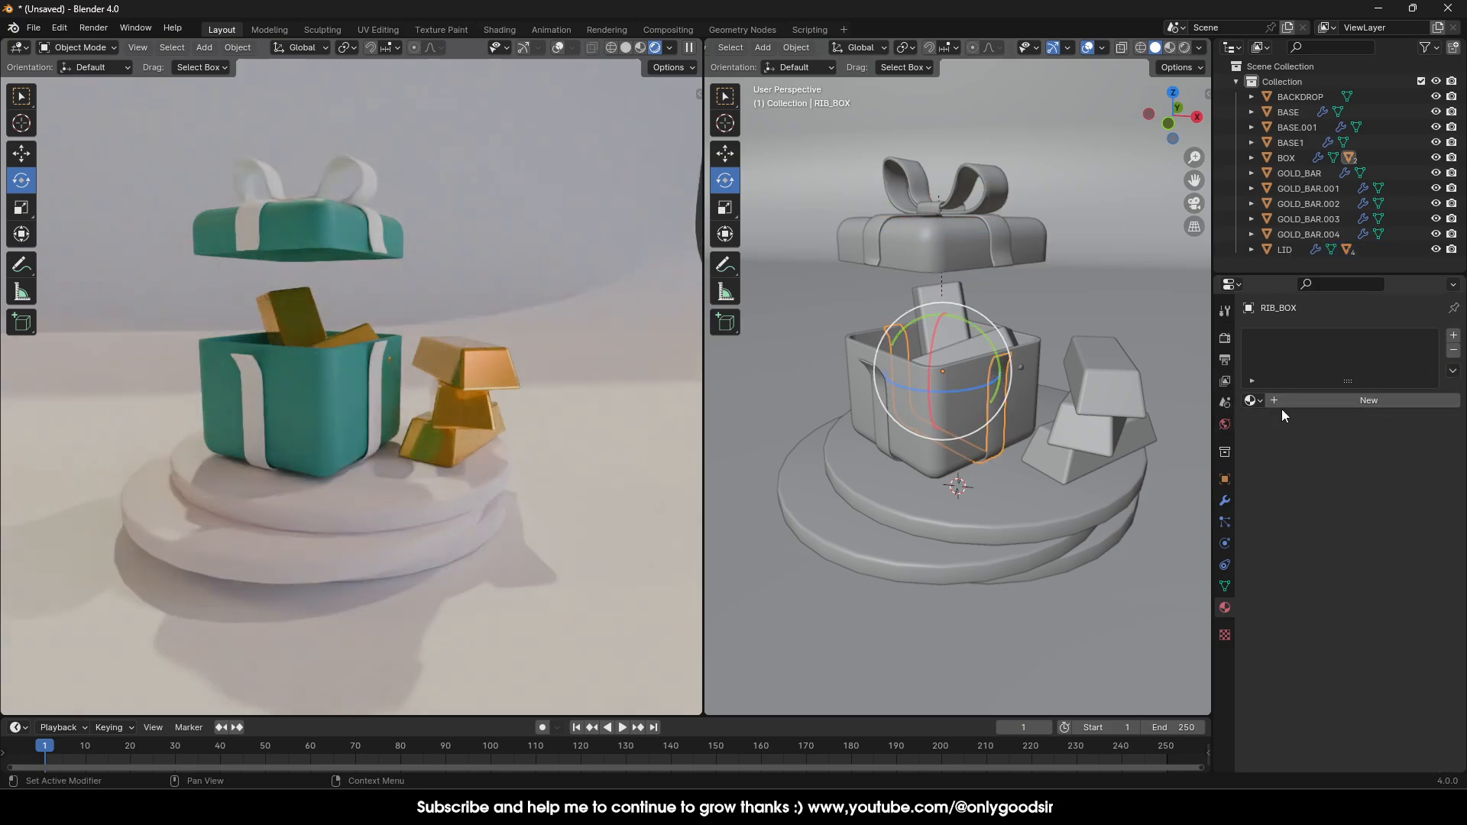
{"action": "left_click", "coordinate": [1333, 402]}
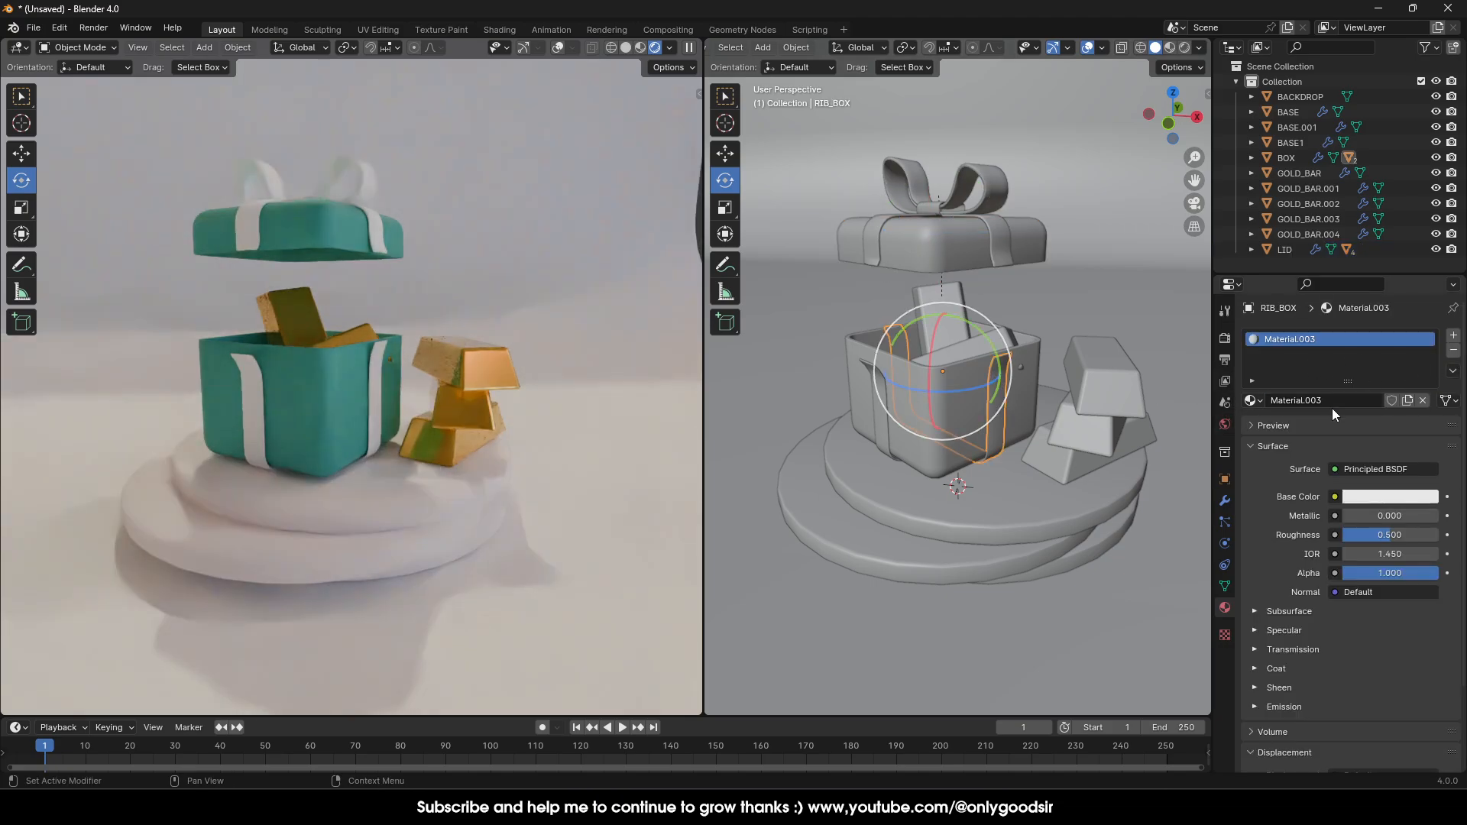
{"action": "double_click", "coordinate": [1285, 339]}
{"action": "type", "text": "RIB"}
{"action": "key", "text": "Return"}
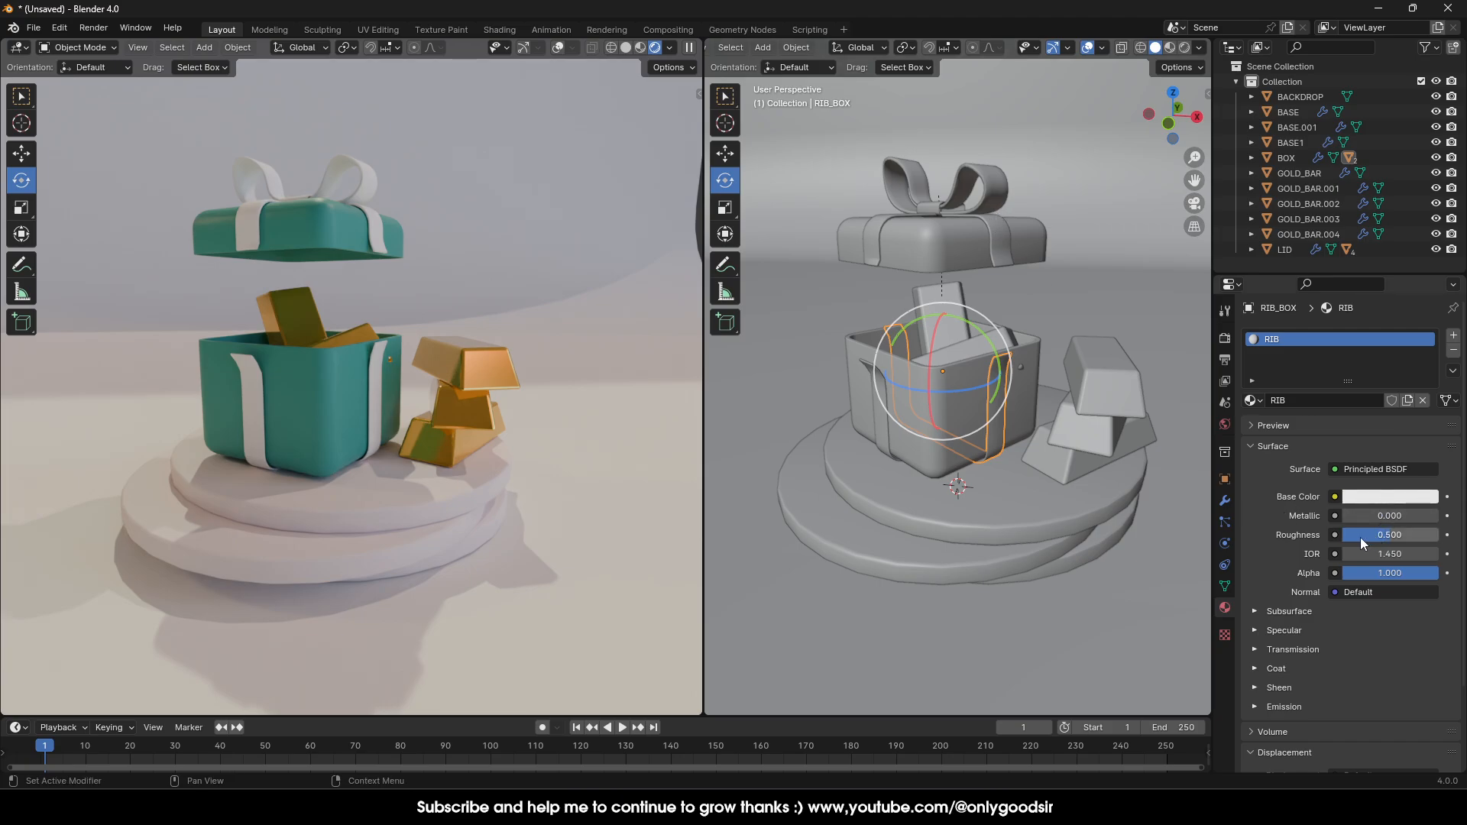
{"action": "left_click_drag", "start_coordinate": [1388, 539], "coordinate": [1361, 539]}
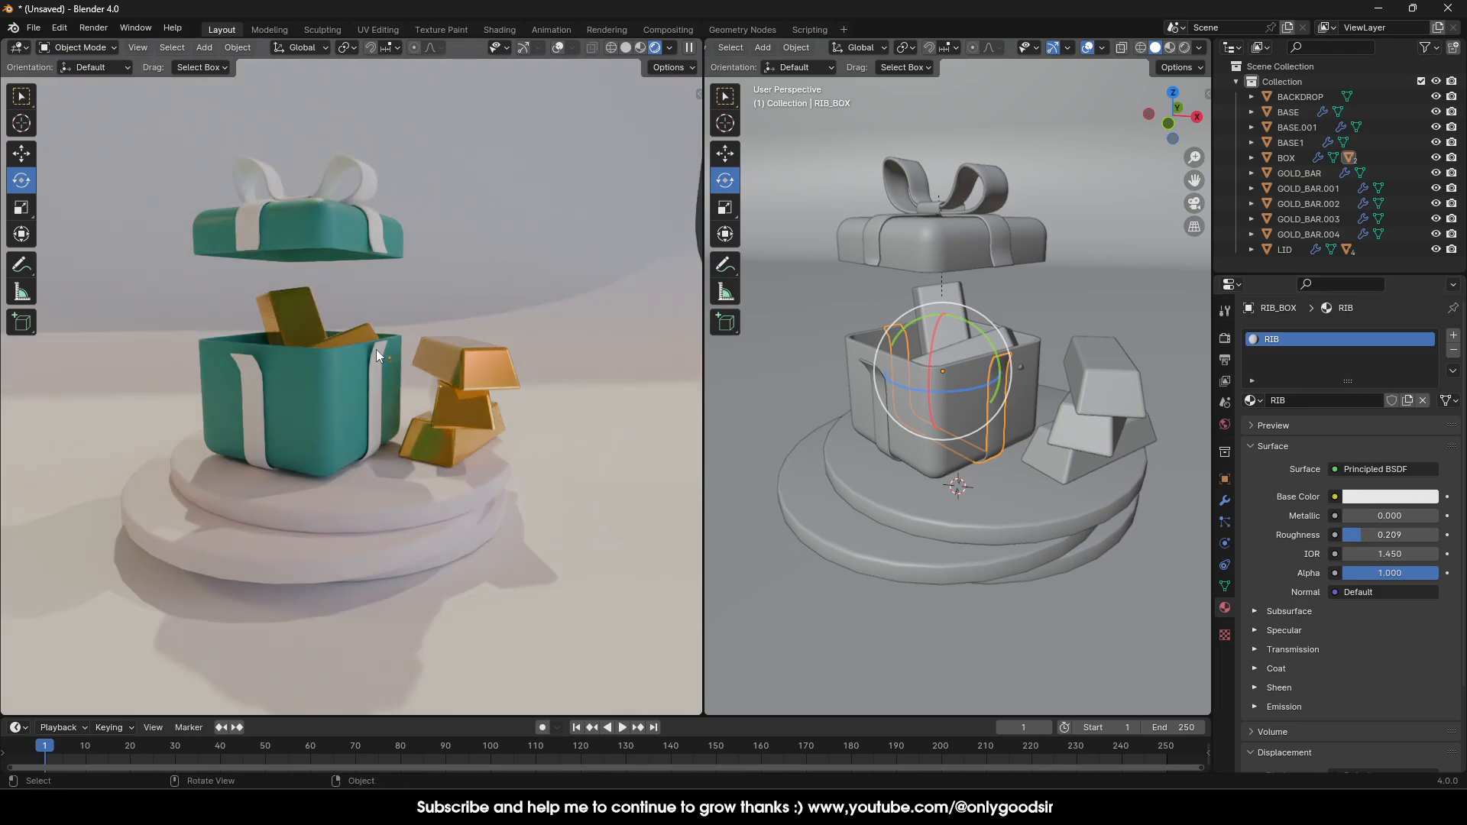
Assign the existing RIB material to the second ribbon on the box body and to the lid ribbon RIB_LID.
{"action": "left_click", "coordinate": [879, 415]}
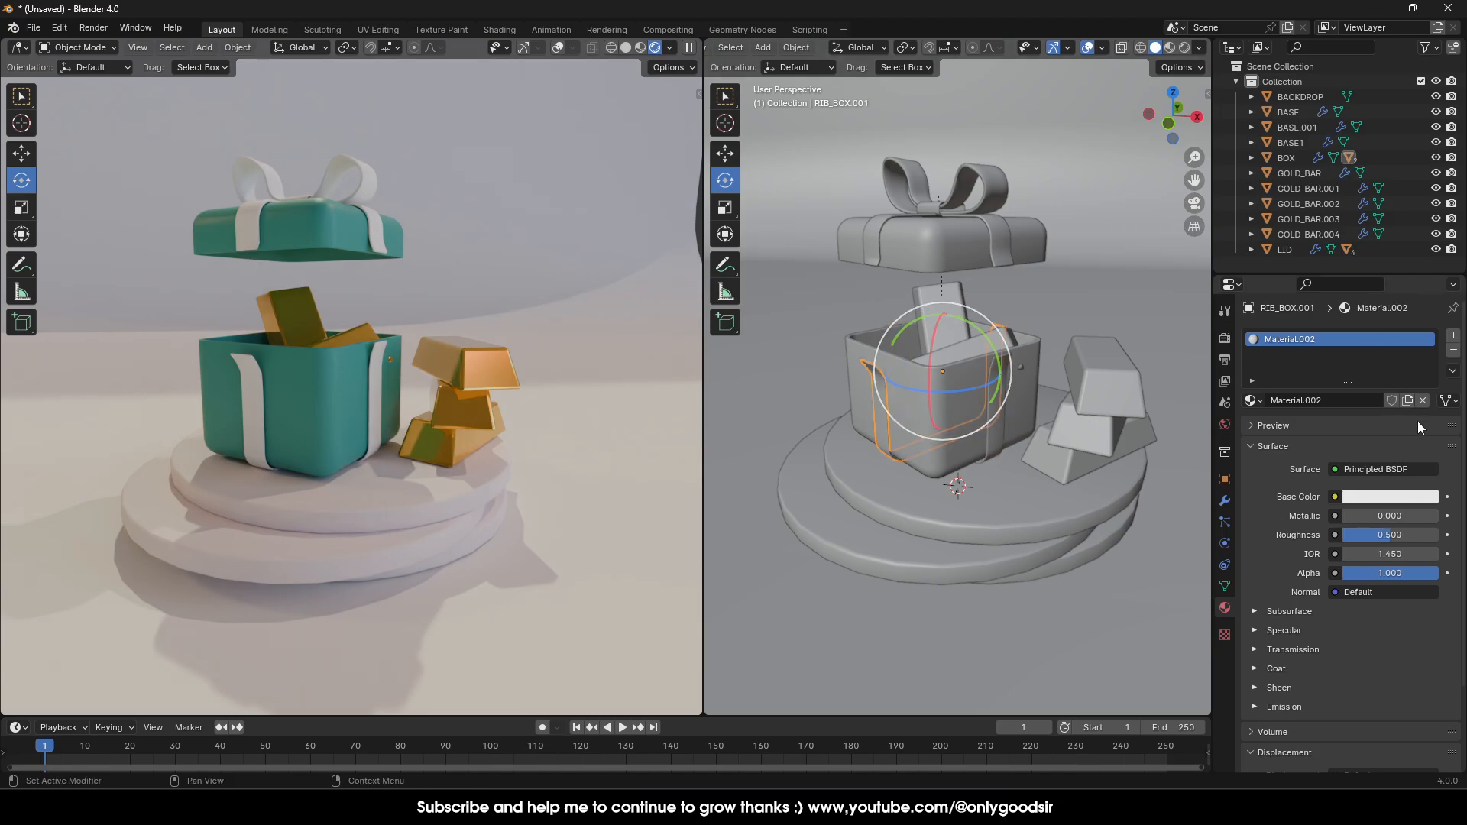
{"action": "left_click", "coordinate": [1253, 400]}
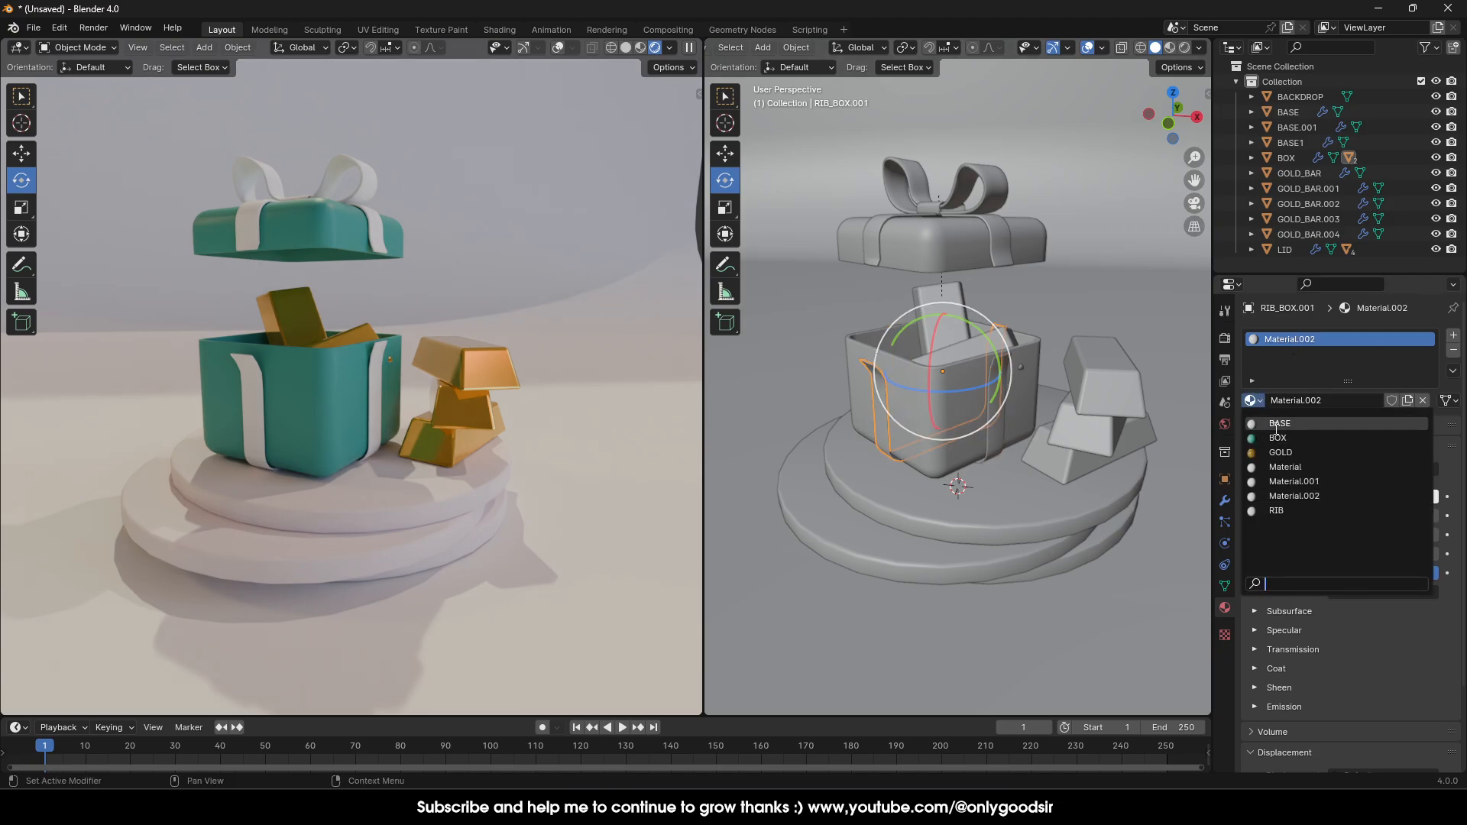
{"action": "left_click", "coordinate": [1276, 509]}
{"action": "left_click", "coordinate": [970, 221]}
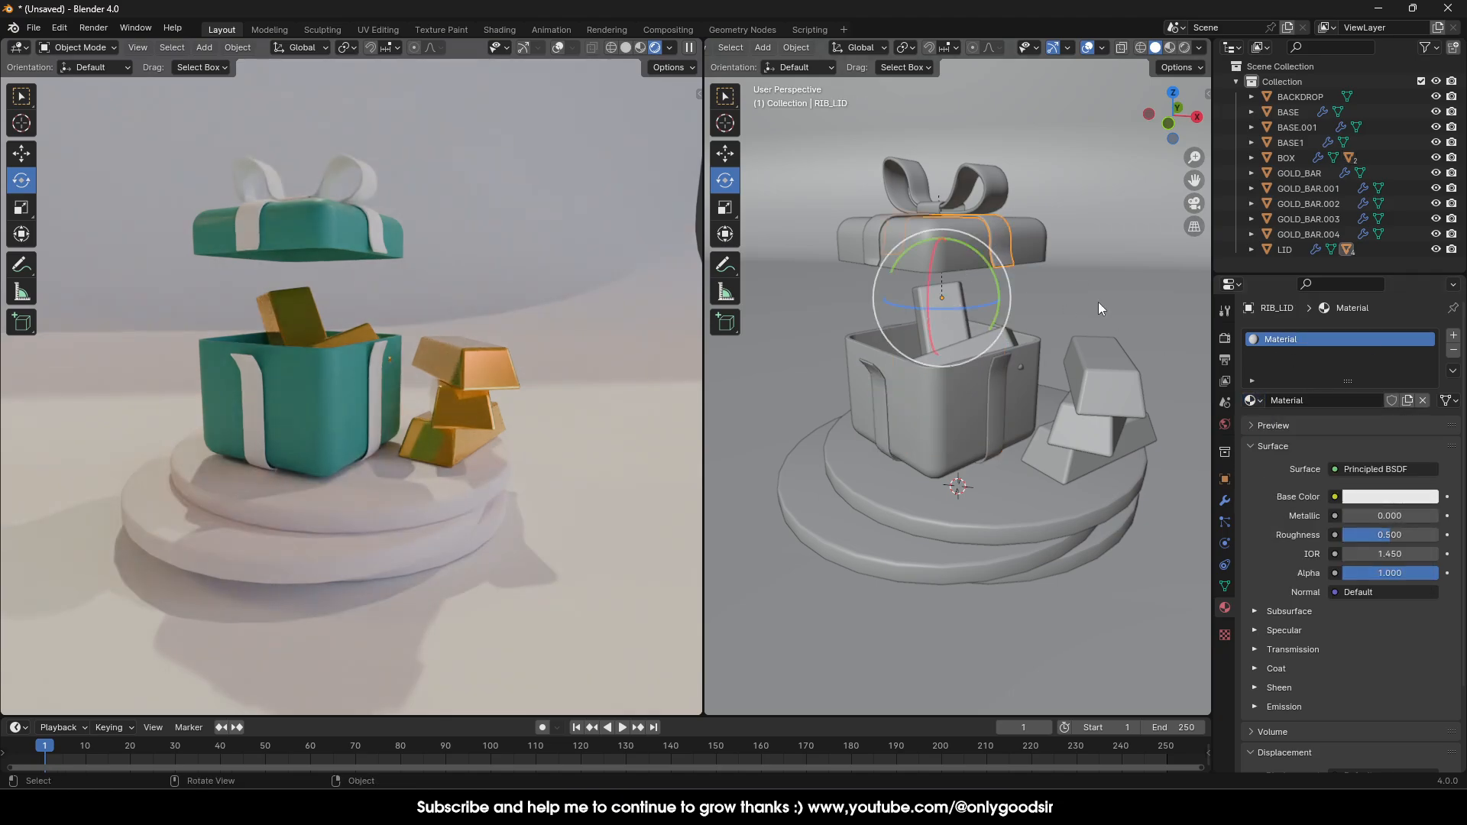
{"action": "left_click", "coordinate": [1262, 400]}
{"action": "left_click", "coordinate": [1276, 510]}
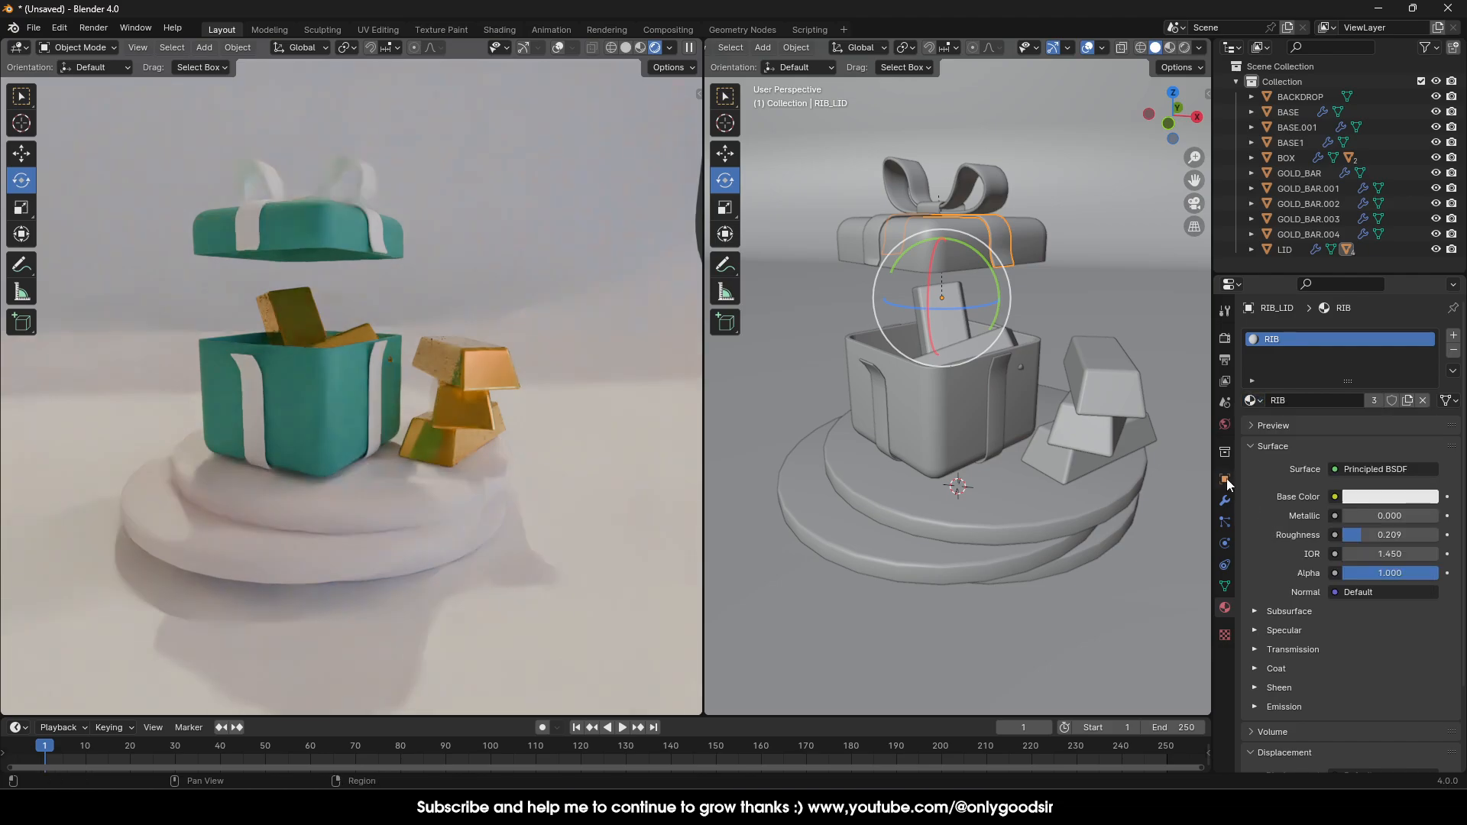
Assign the existing RIB material to the bow's central knot.
{"action": "left_click", "coordinate": [930, 205]}
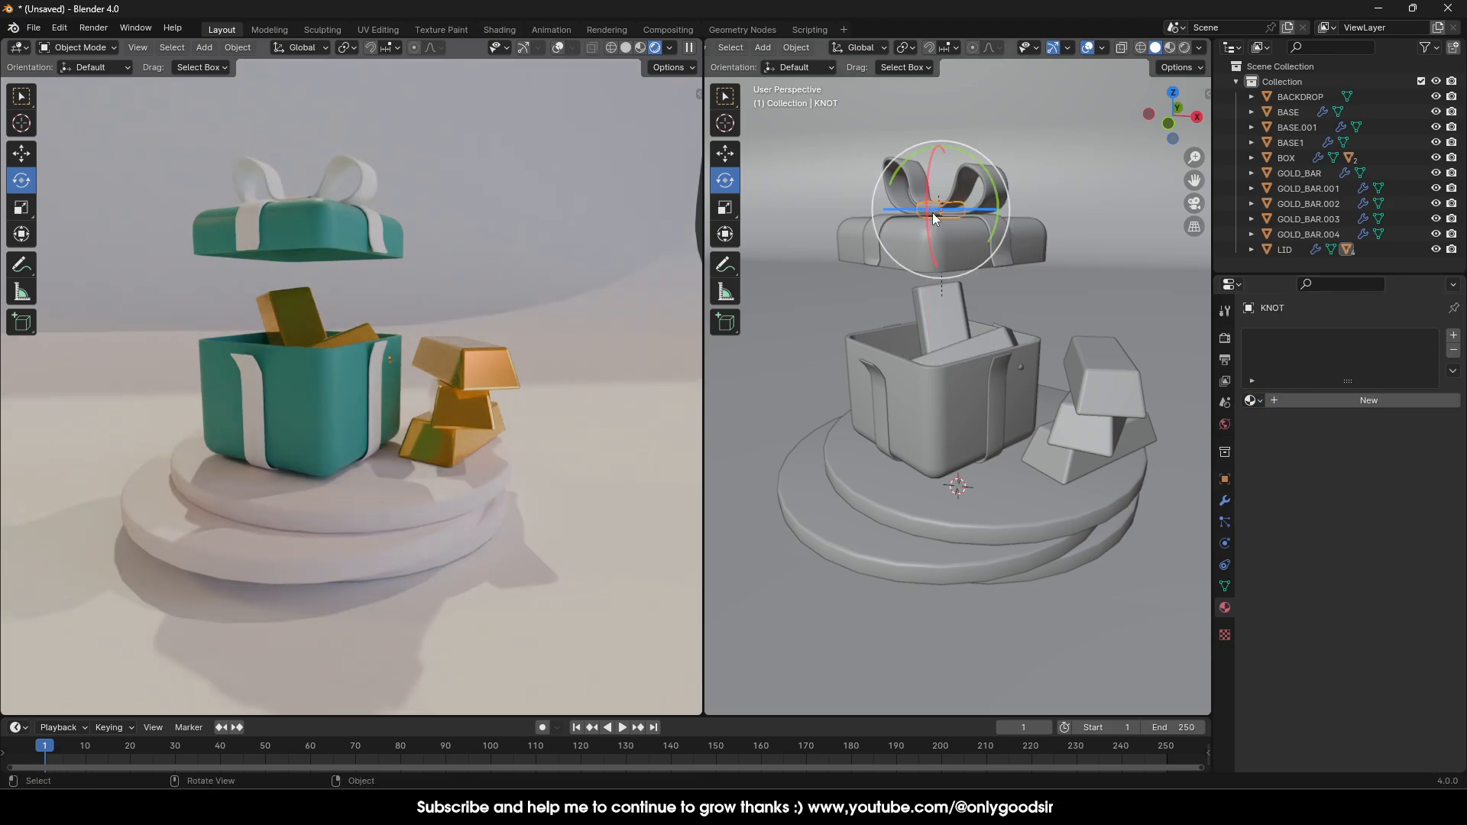
{"action": "left_click", "coordinate": [1253, 400]}
{"action": "left_click", "coordinate": [1274, 509]}
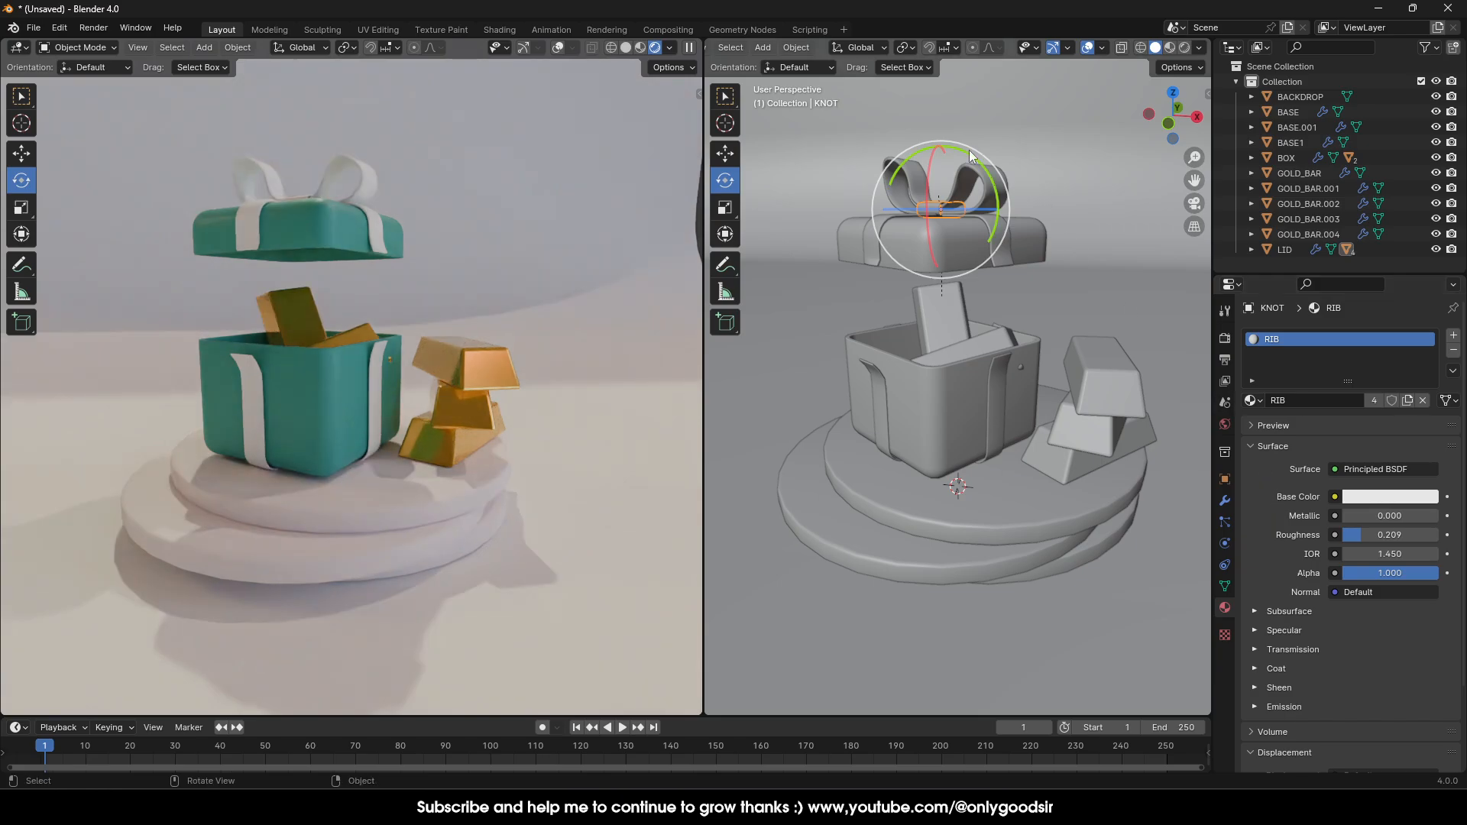
{"action": "left_click", "coordinate": [952, 190]}
{"action": "left_click", "coordinate": [937, 205]}
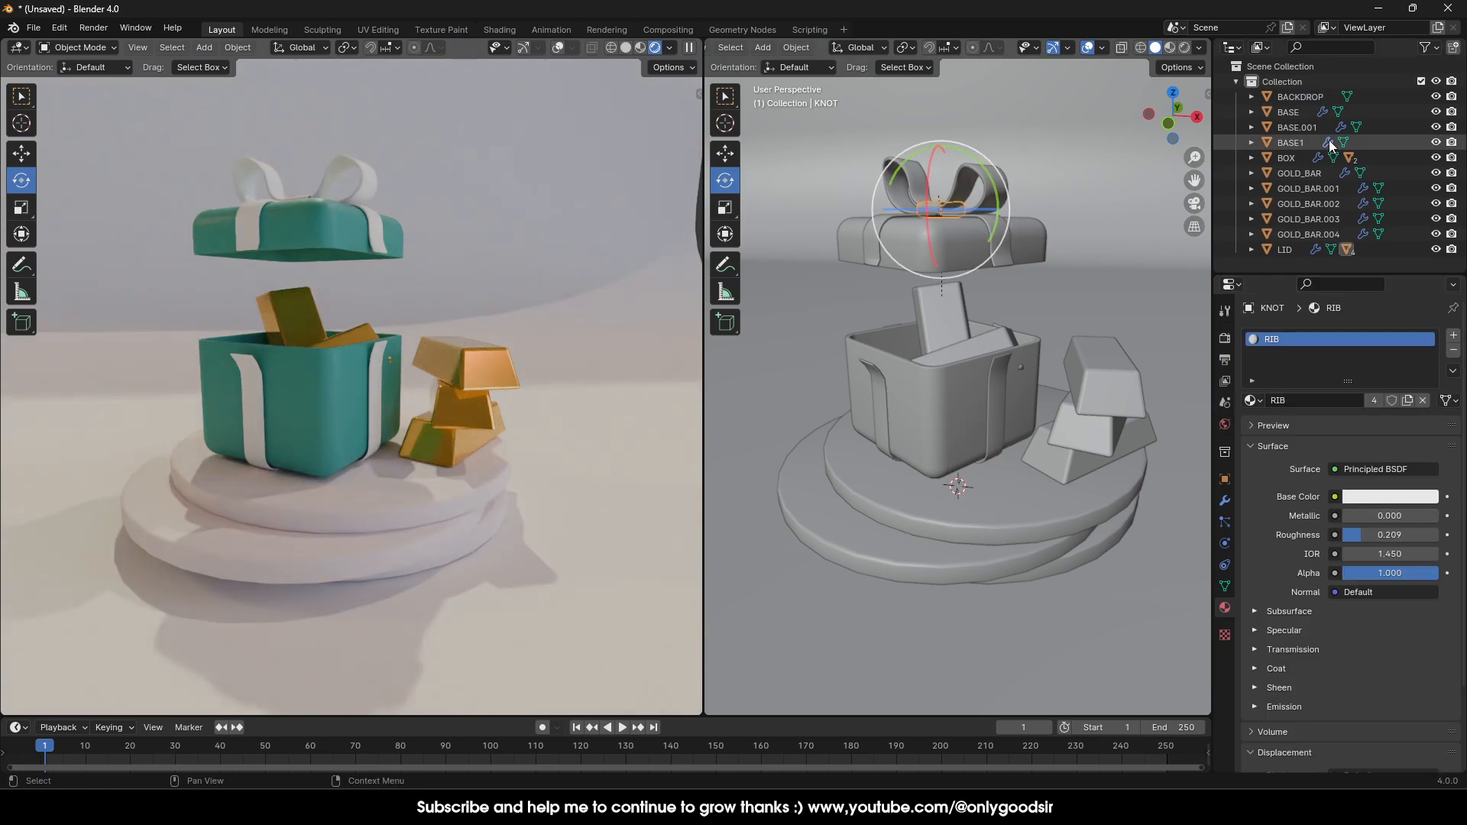
Look through the scene's objects and the lid's child objects to identify the knot, ribbon and bow parts.
{"action": "middle_click_drag", "start_coordinate": [947, 191], "coordinate": [970, 218]}
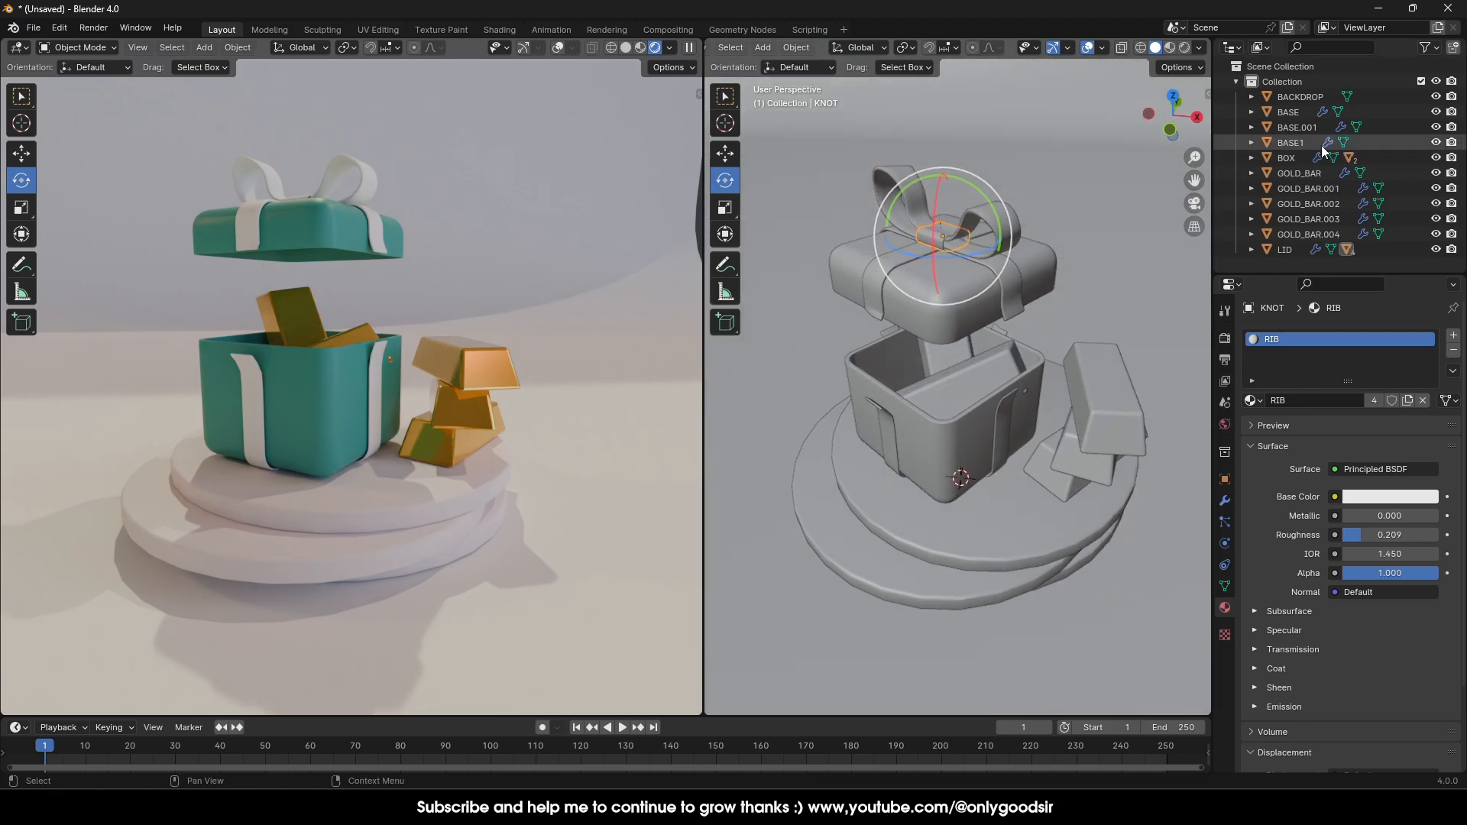
{"action": "left_click", "coordinate": [1289, 158]}
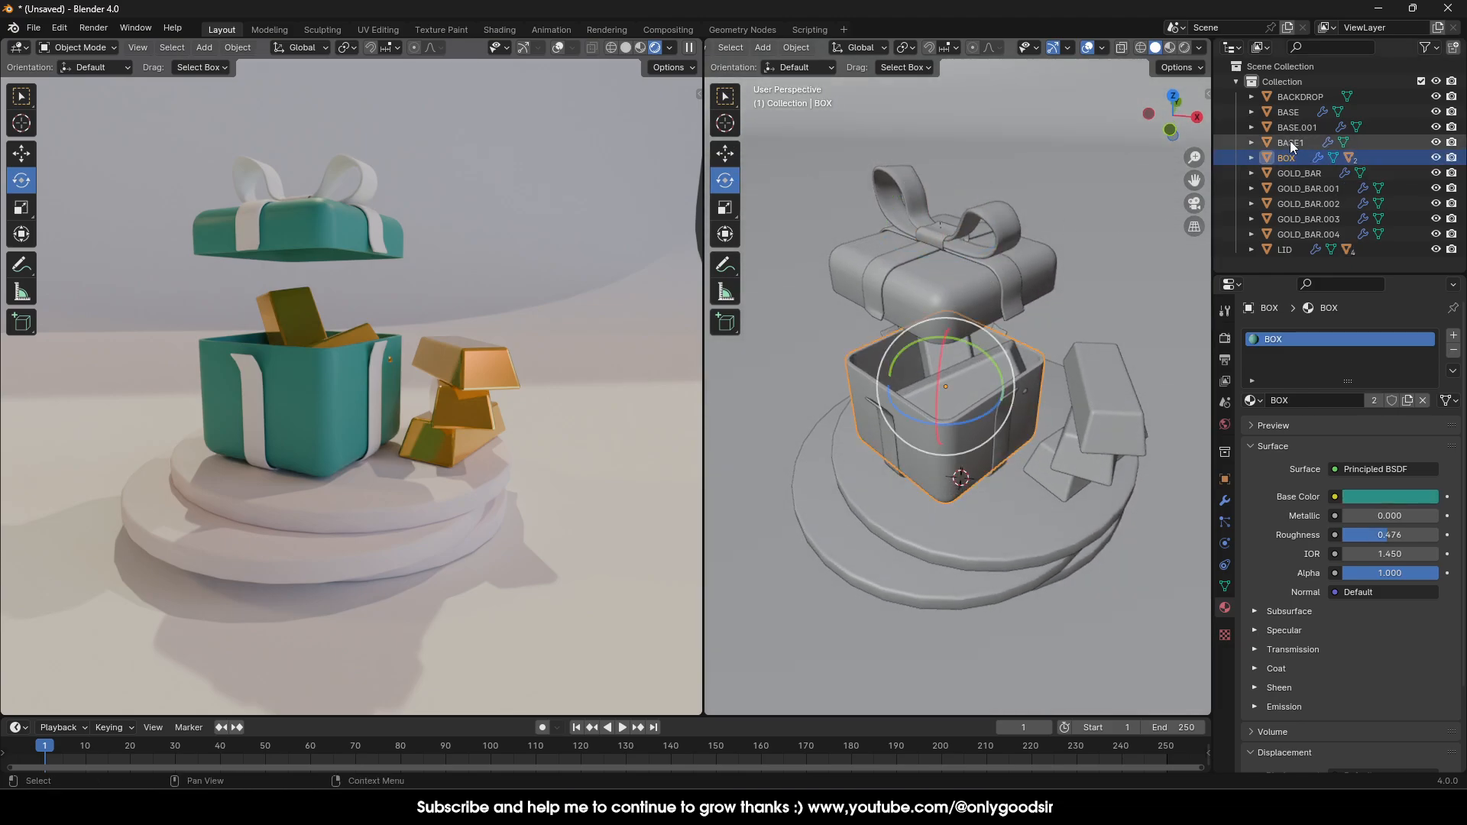
{"action": "left_click", "coordinate": [1289, 141]}
{"action": "left_click", "coordinate": [1289, 126]}
{"action": "left_click", "coordinate": [1288, 97]}
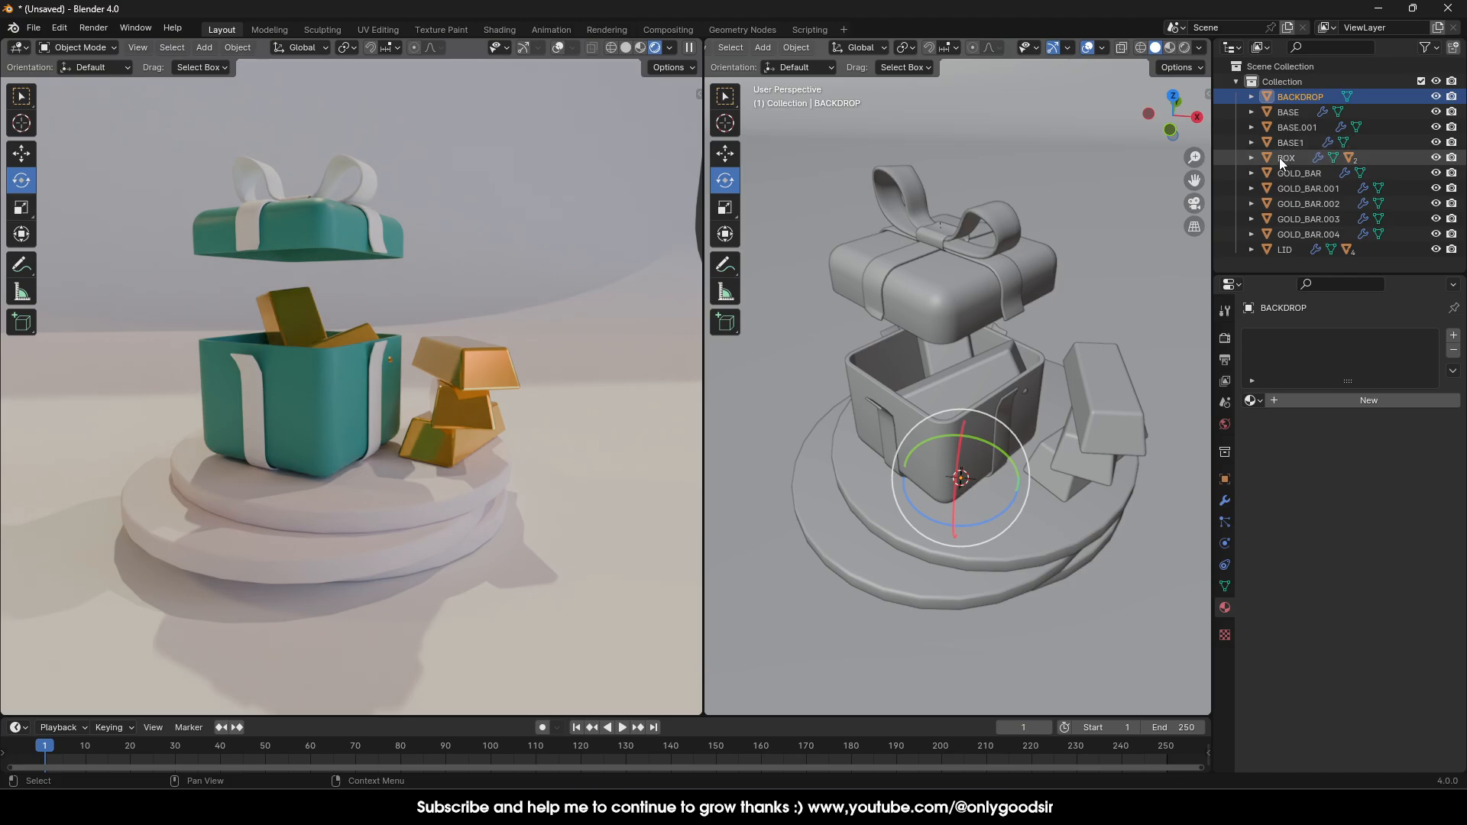
{"action": "left_click", "coordinate": [1276, 249]}
{"action": "left_click", "coordinate": [1250, 249]}
{"action": "scroll", "coordinate": [1299, 247], "scroll_direction": "down", "scroll_amount": 3}
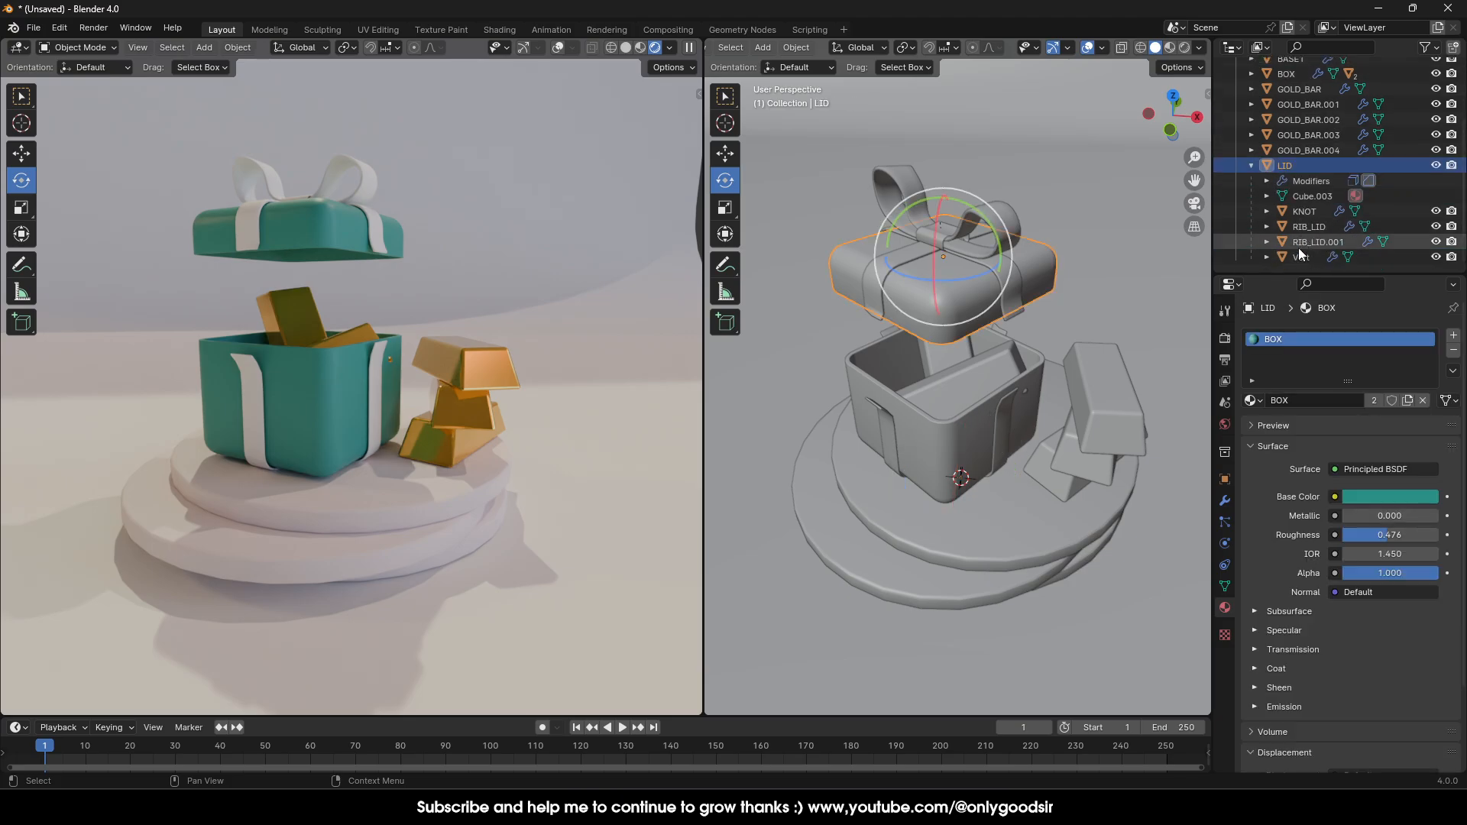
{"action": "left_click", "coordinate": [1298, 212]}
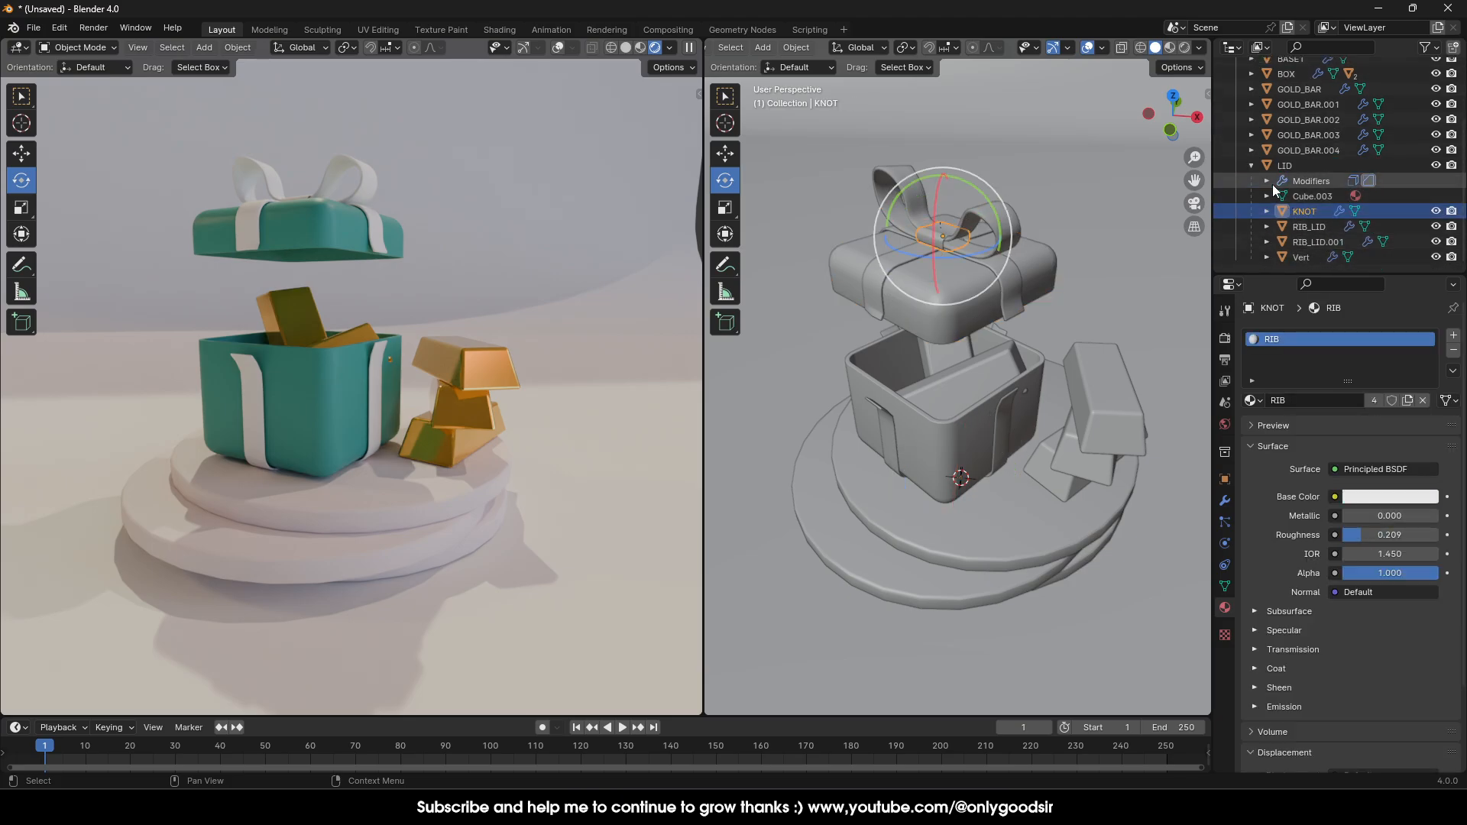
{"action": "left_click", "coordinate": [1250, 165]}
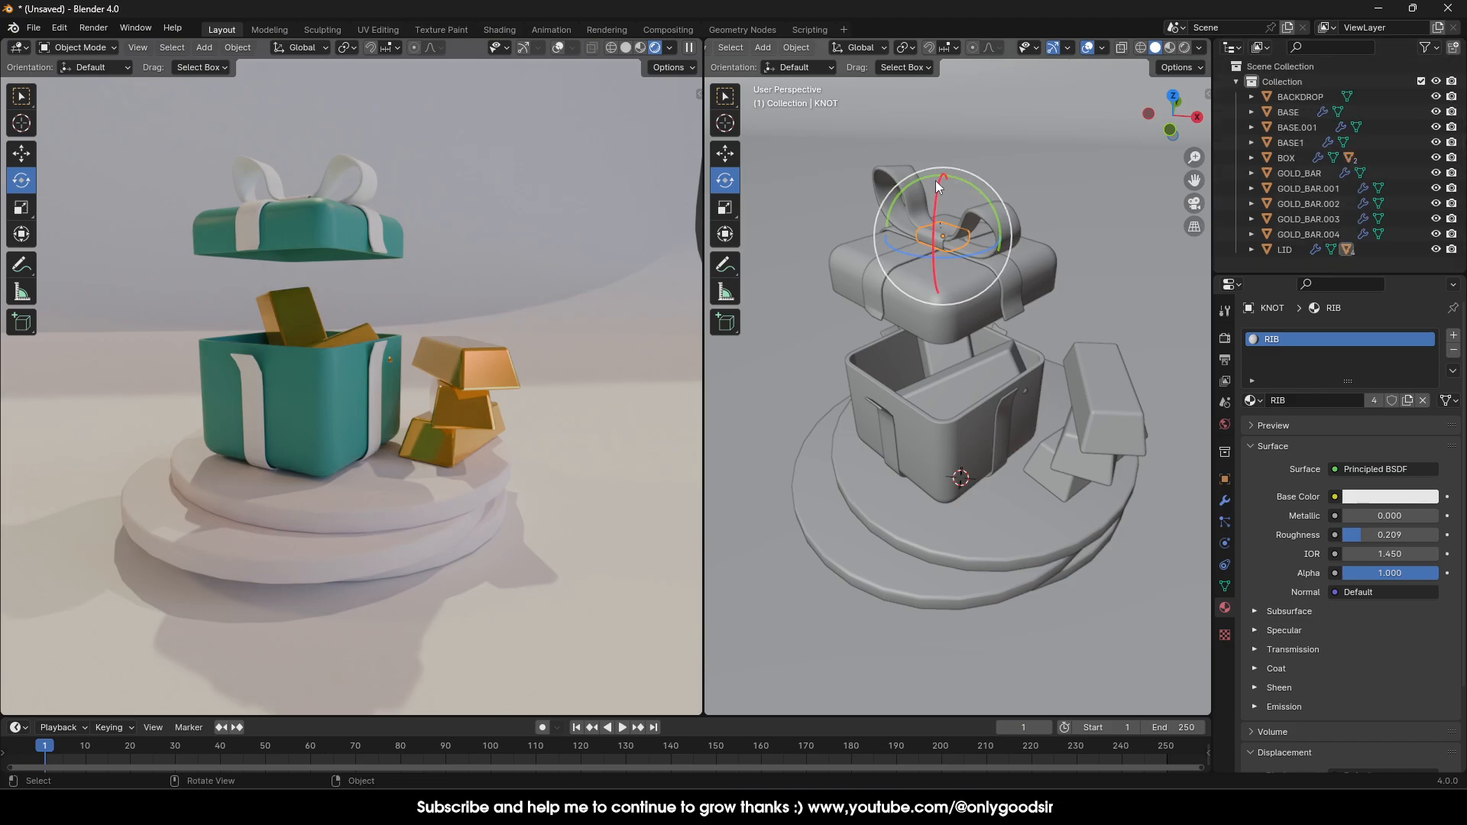
Assign the existing RIB material to the bow loops, and check the material on the lid ribbon, knot and box ribbon.
{"action": "left_click", "coordinate": [900, 168]}
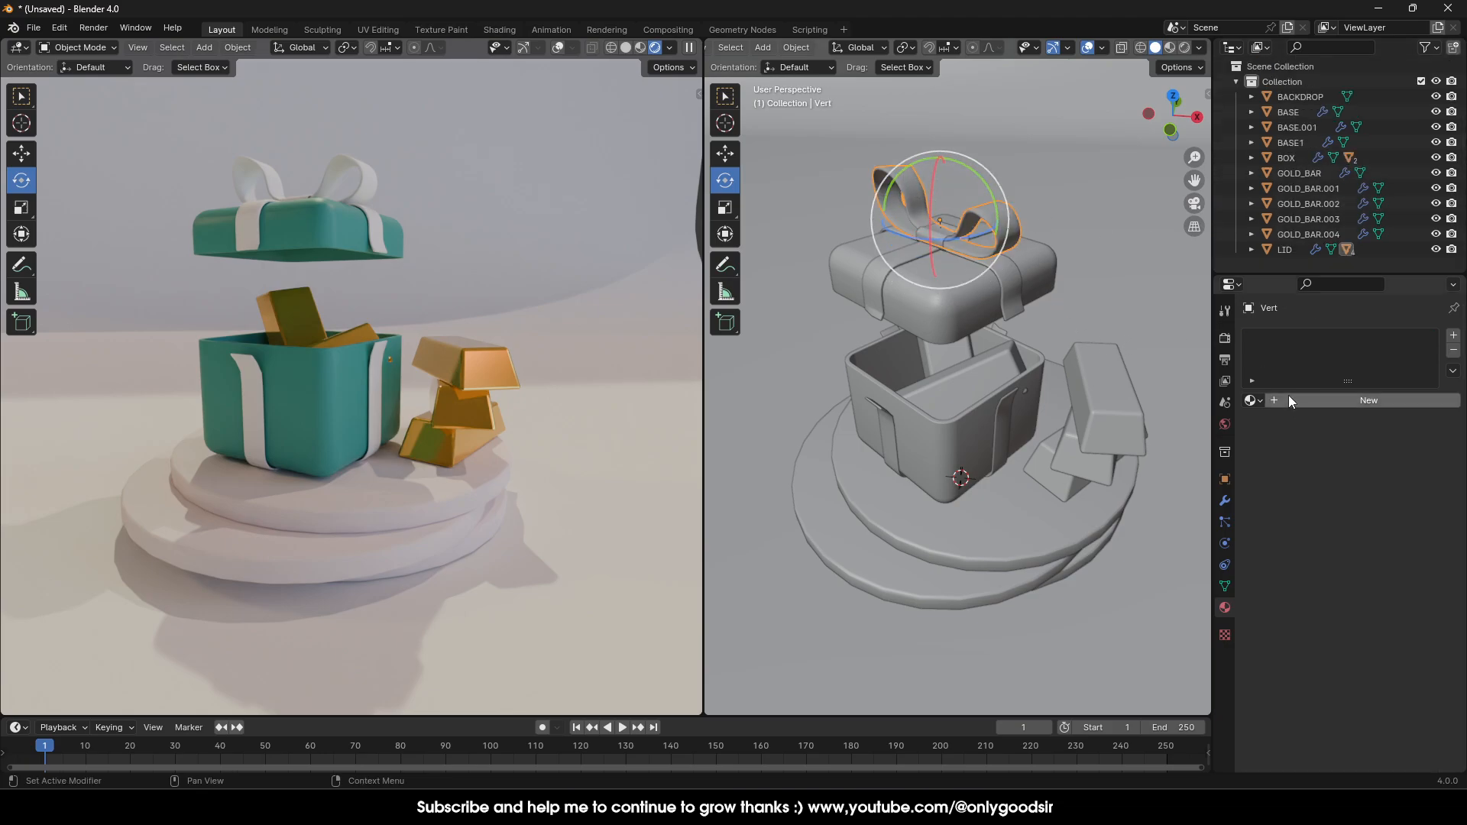
{"action": "left_click", "coordinate": [1254, 400]}
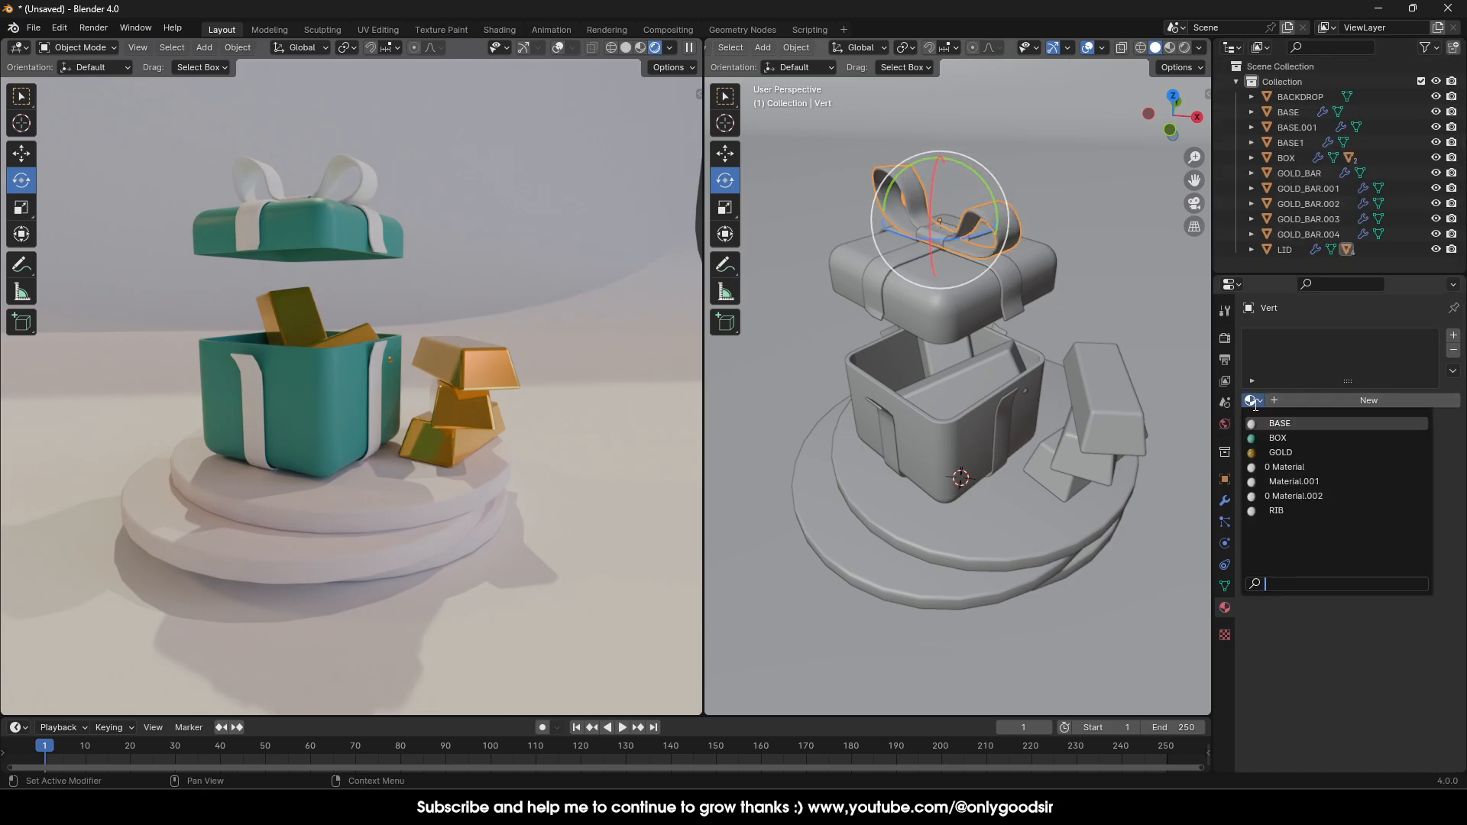
{"action": "left_click", "coordinate": [1276, 511]}
{"action": "left_click", "coordinate": [1004, 267]}
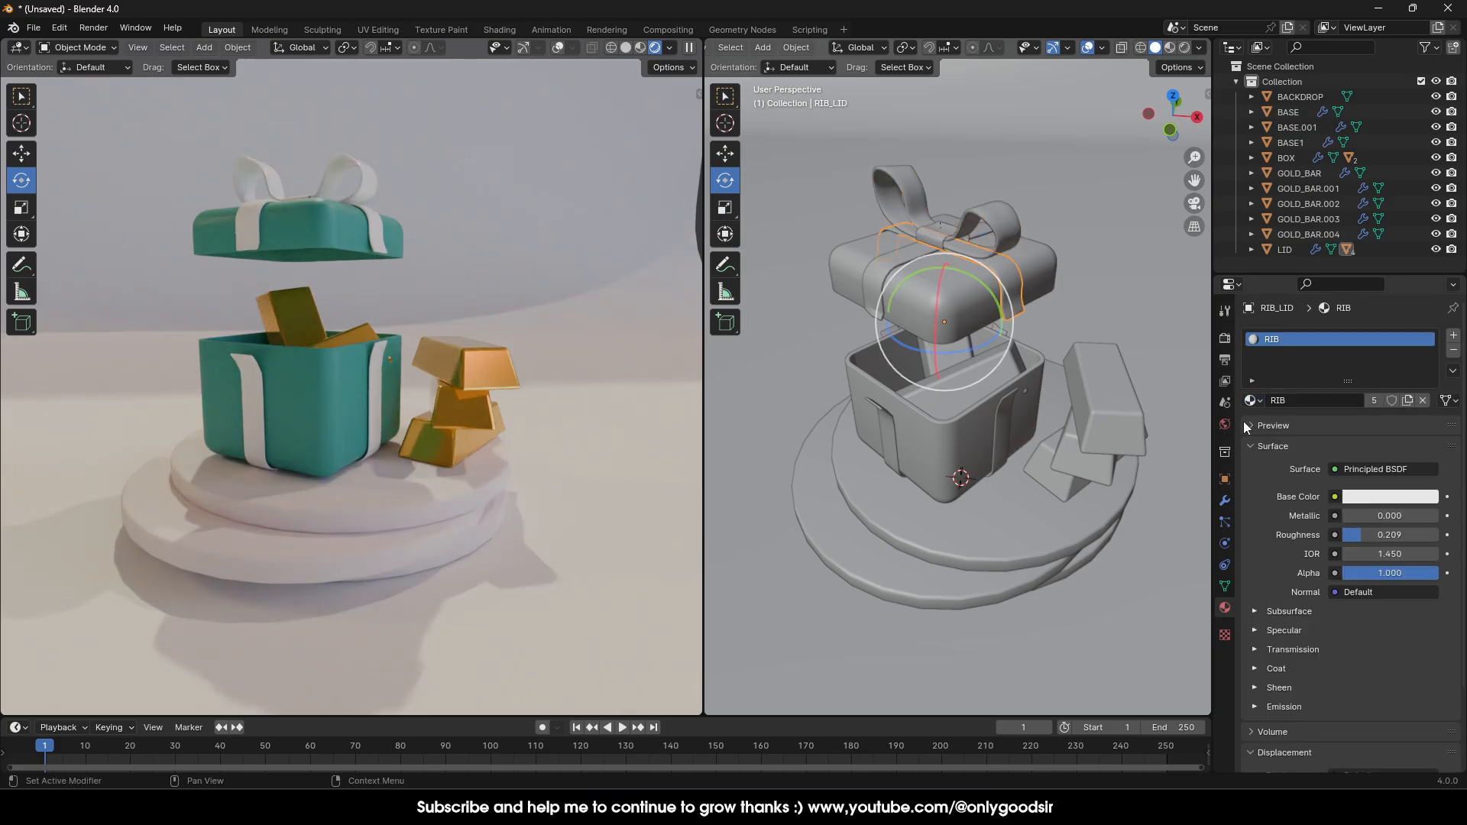
{"action": "left_click", "coordinate": [993, 237]}
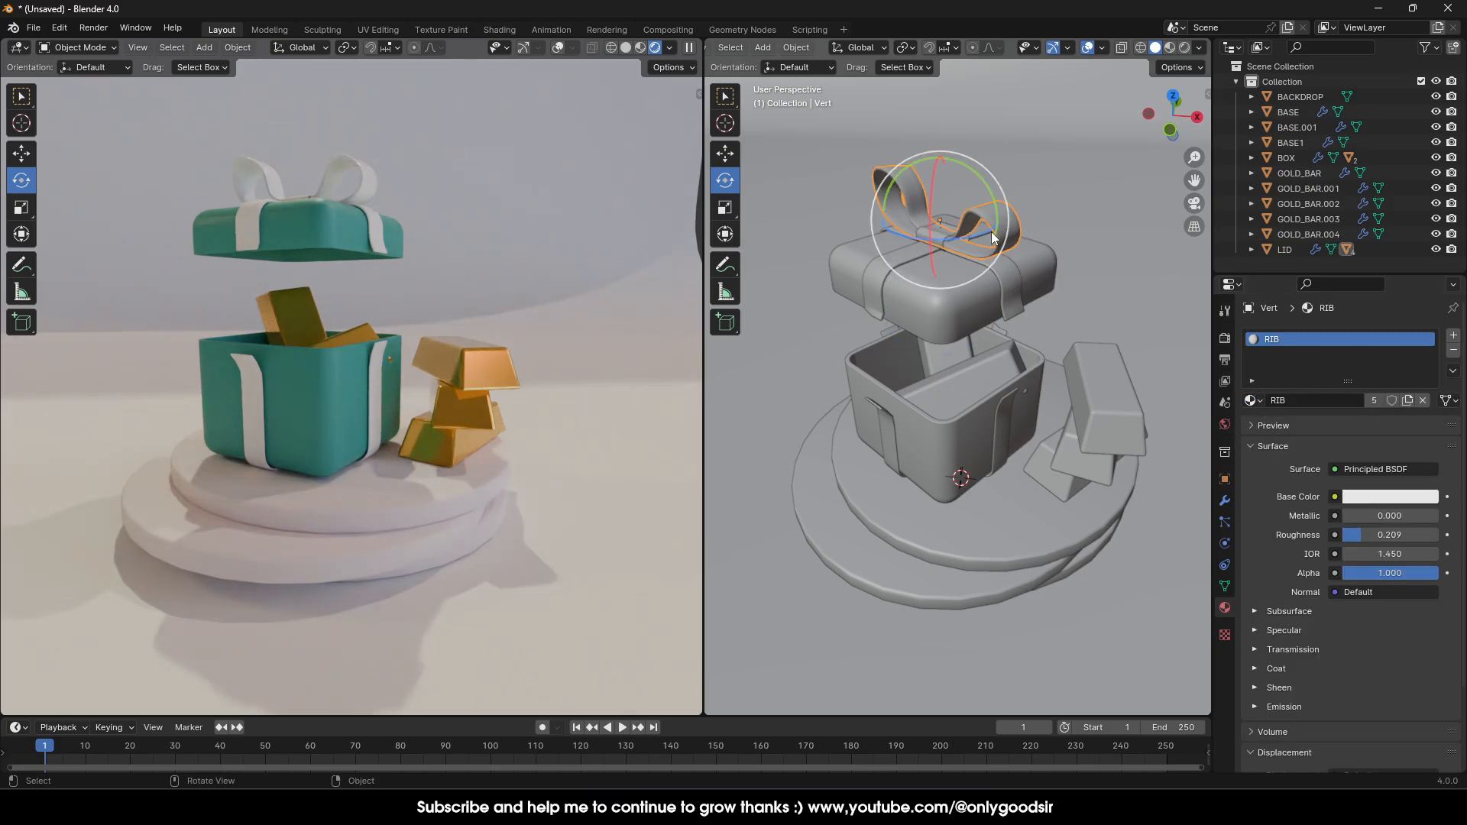
{"action": "left_click", "coordinate": [944, 237]}
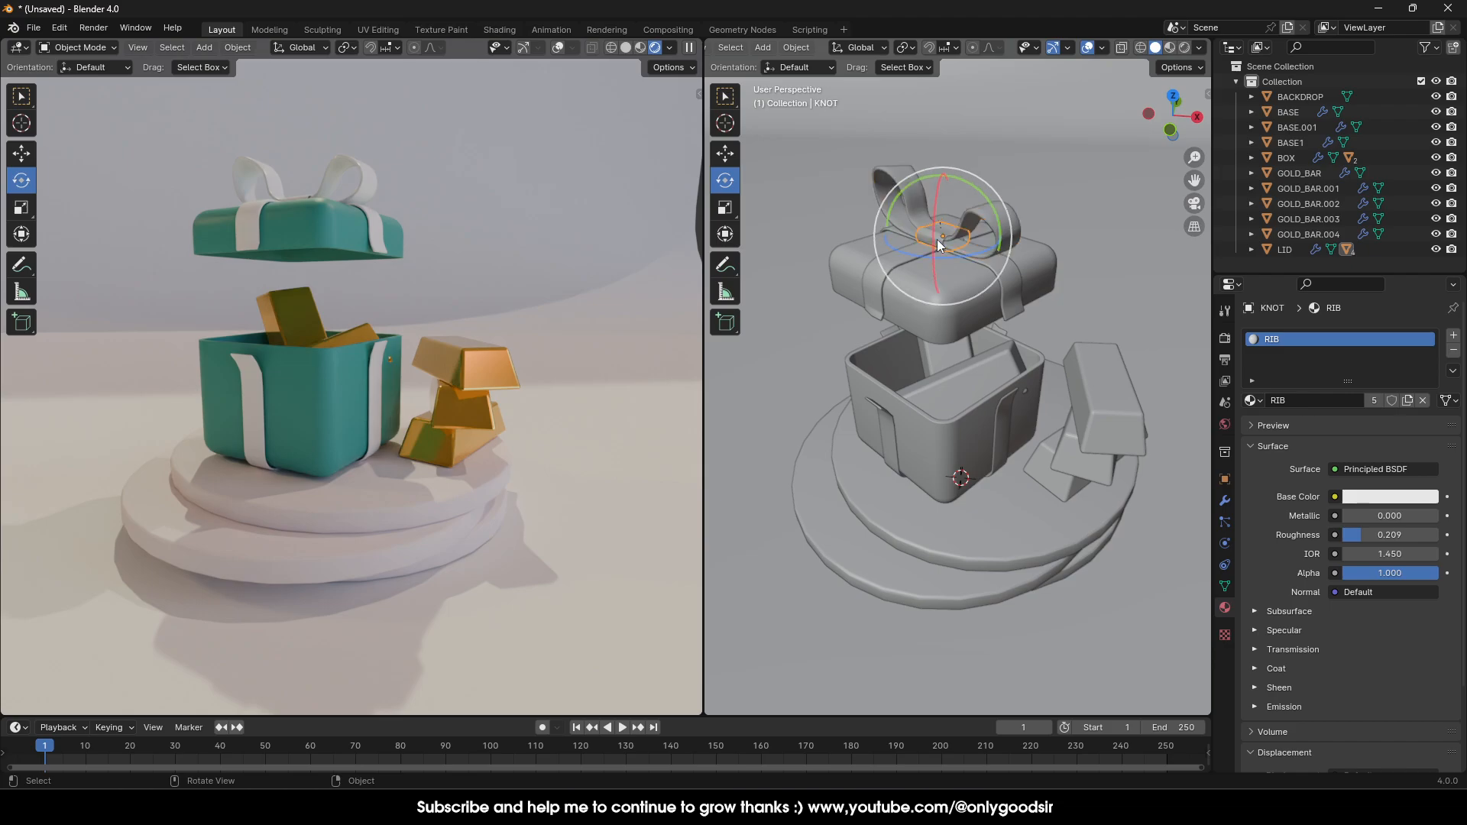
{"action": "left_click", "coordinate": [1002, 424]}
Apply the Solidify and Bevel modifiers on the gift box lid.
{"action": "middle_click_drag", "start_coordinate": [1074, 359], "coordinate": [1066, 278]}
{"action": "scroll", "coordinate": [1057, 273], "scroll_direction": "up", "scroll_amount": 2}
{"action": "scroll", "coordinate": [871, 235], "scroll_direction": "up", "scroll_amount": 2}
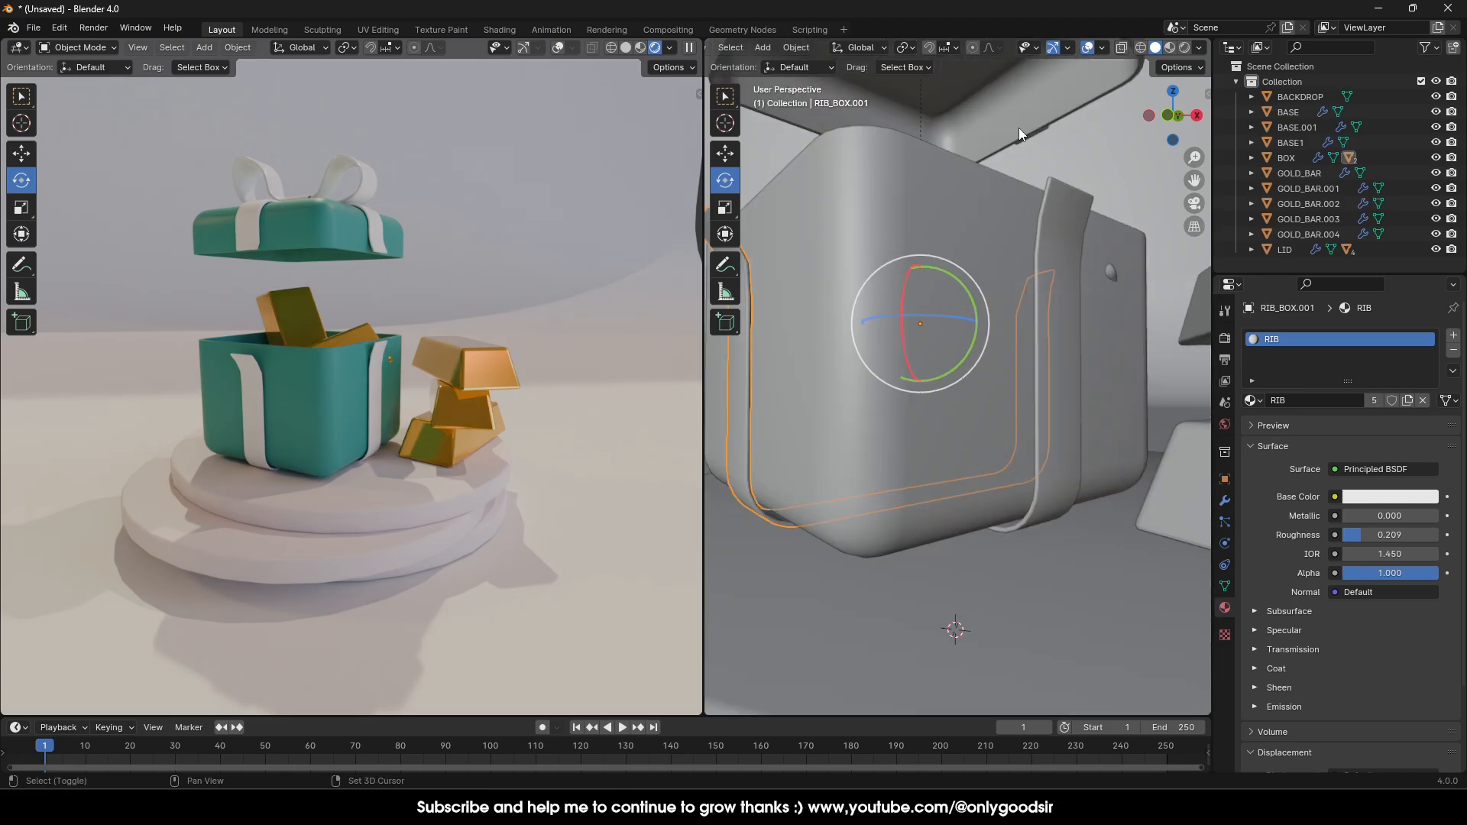
{"action": "middle_click_drag", "start_coordinate": [1019, 127], "coordinate": [957, 338], "text": "shift"}
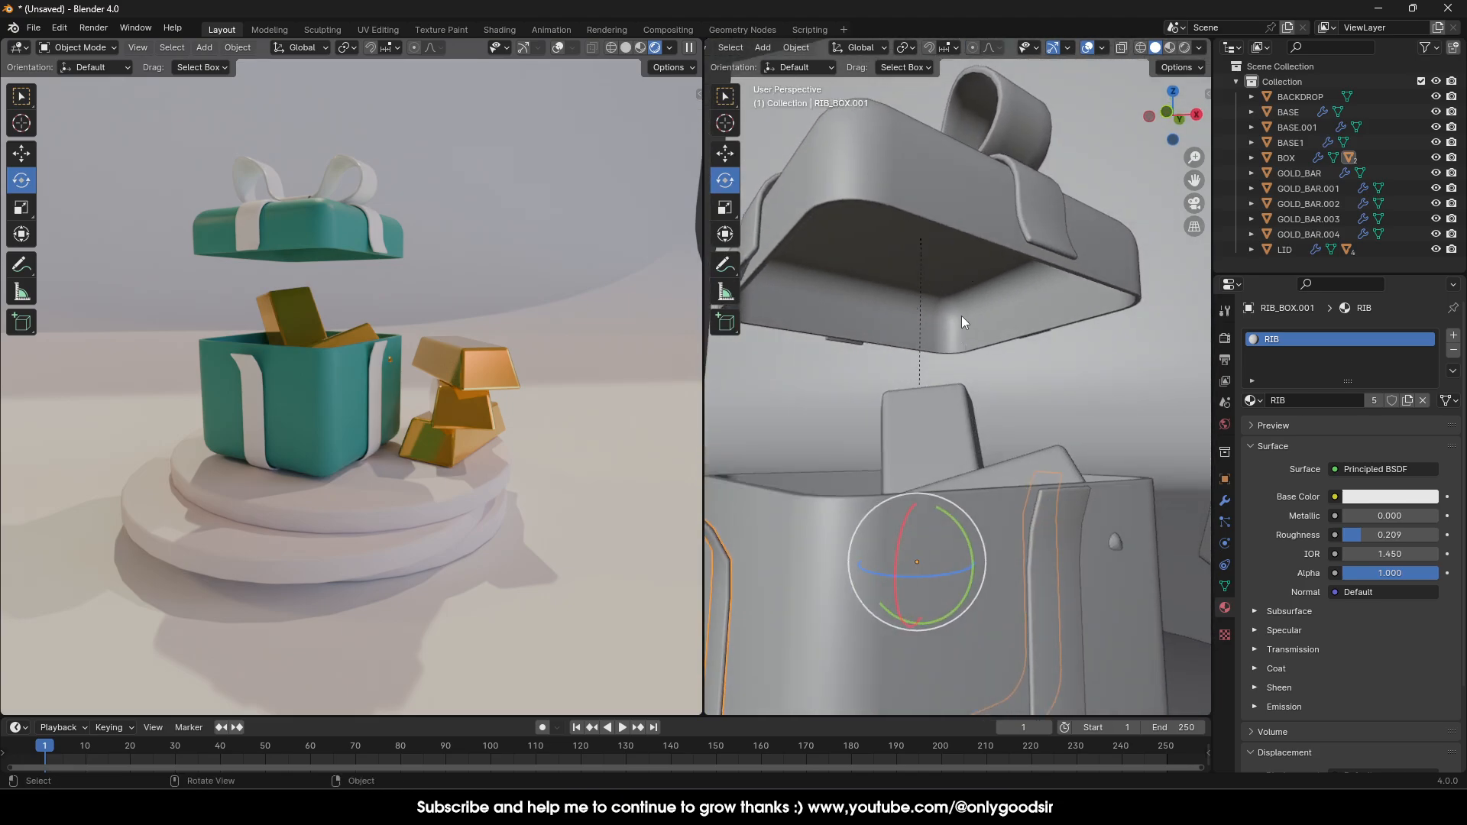
{"action": "left_click", "coordinate": [1002, 323]}
{"action": "middle_click_drag", "start_coordinate": [1016, 328], "coordinate": [997, 346]}
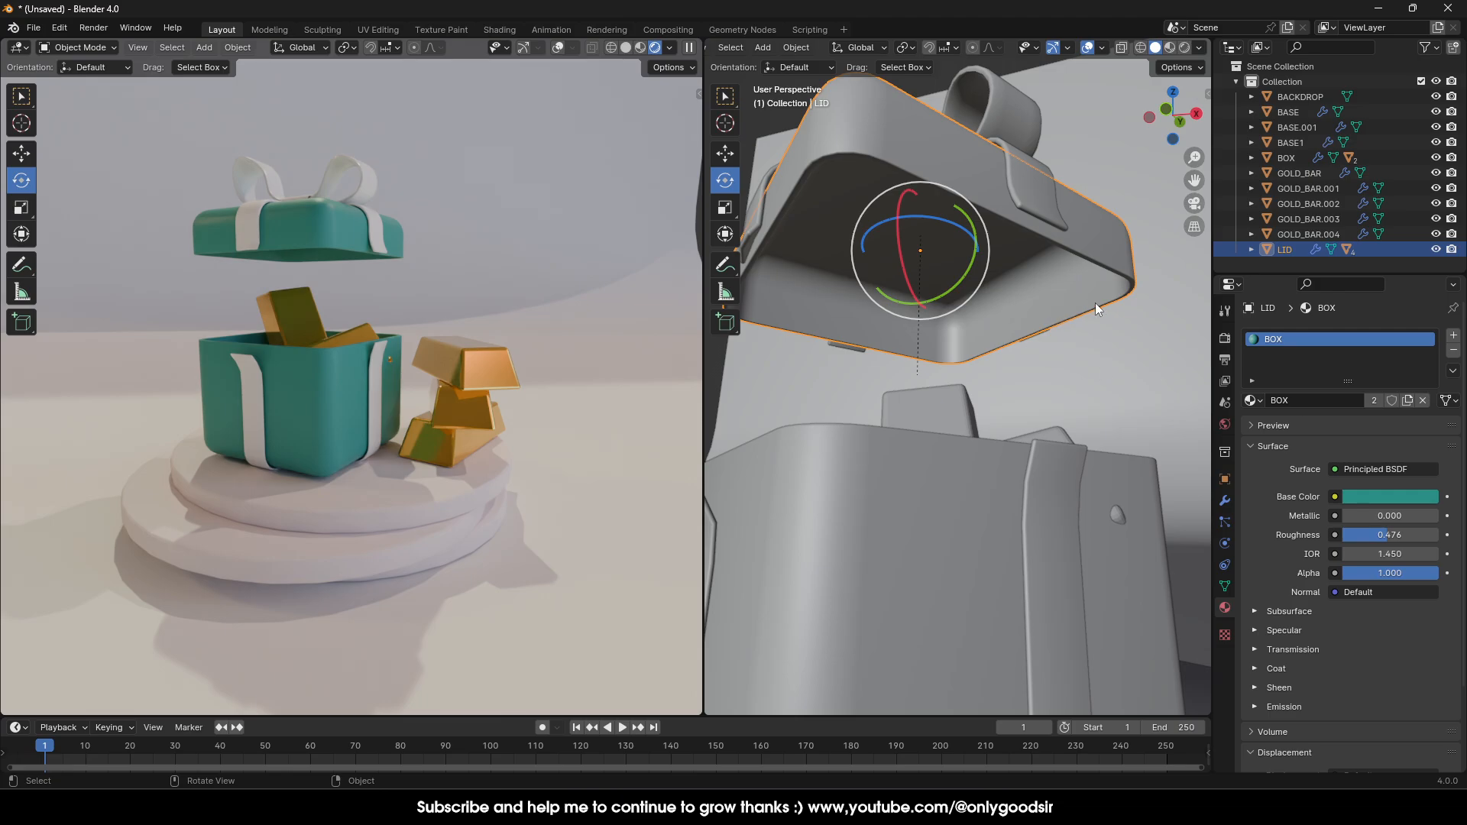
{"action": "left_click", "coordinate": [1225, 500]}
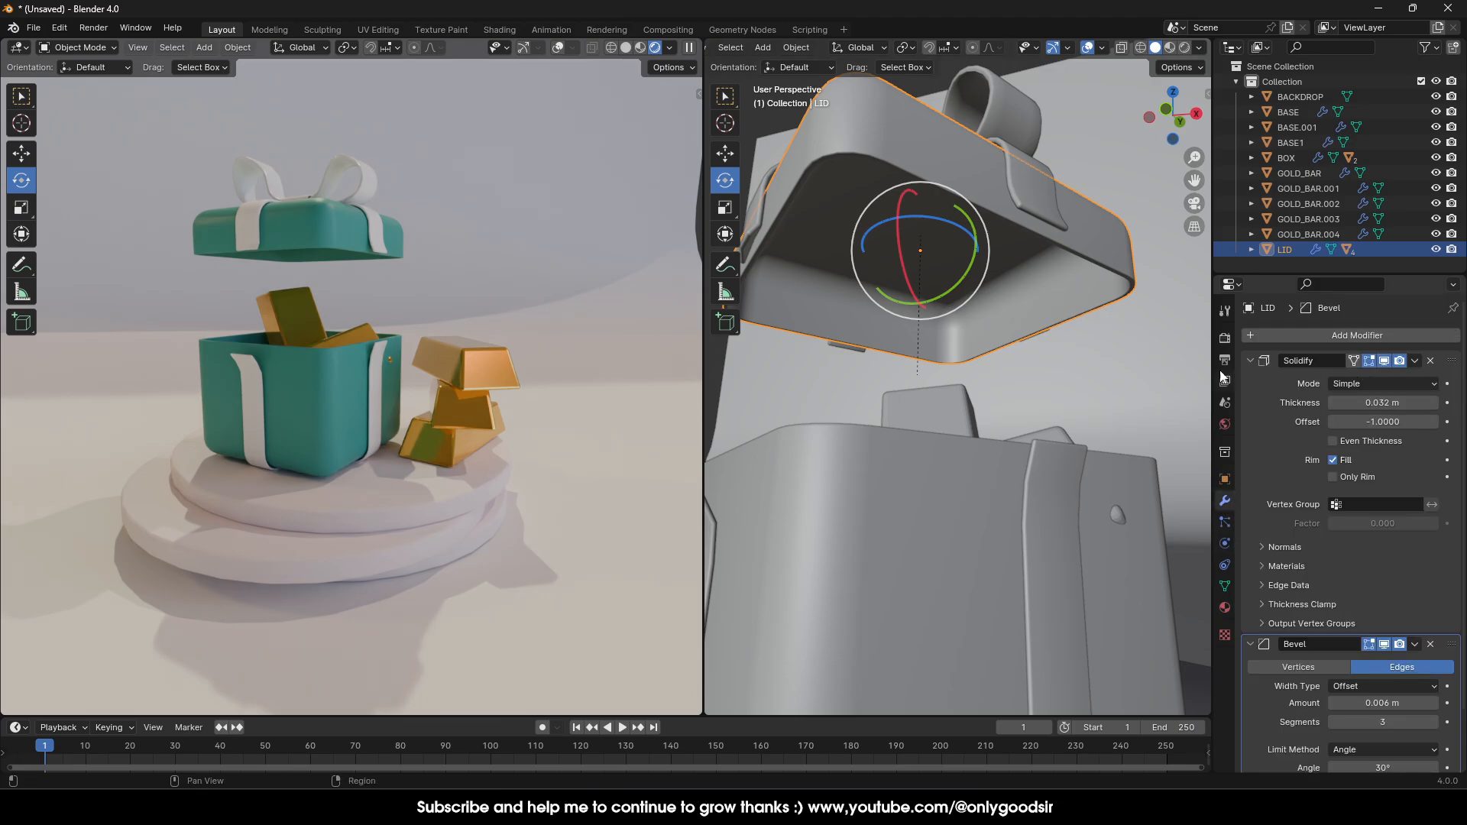
{"action": "left_click", "coordinate": [1415, 361]}
{"action": "left_click", "coordinate": [1407, 377]}
{"action": "left_click", "coordinate": [1417, 361]}
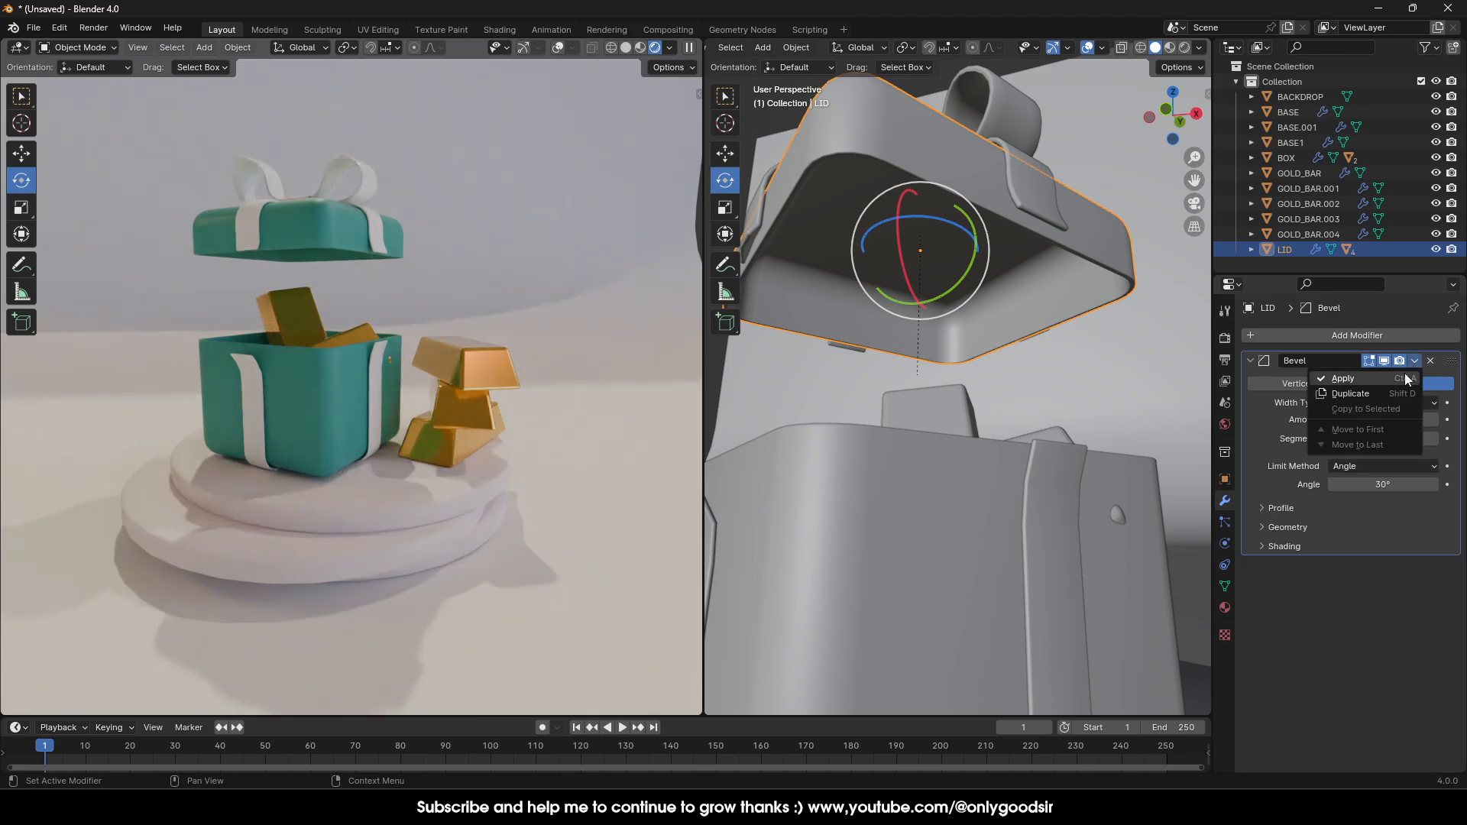
{"action": "left_click", "coordinate": [1407, 378]}
Apply the Solidify and Bevel modifiers on the gift box body.
{"action": "left_click", "coordinate": [910, 489]}
{"action": "key", "text": "KP_Decimal"}
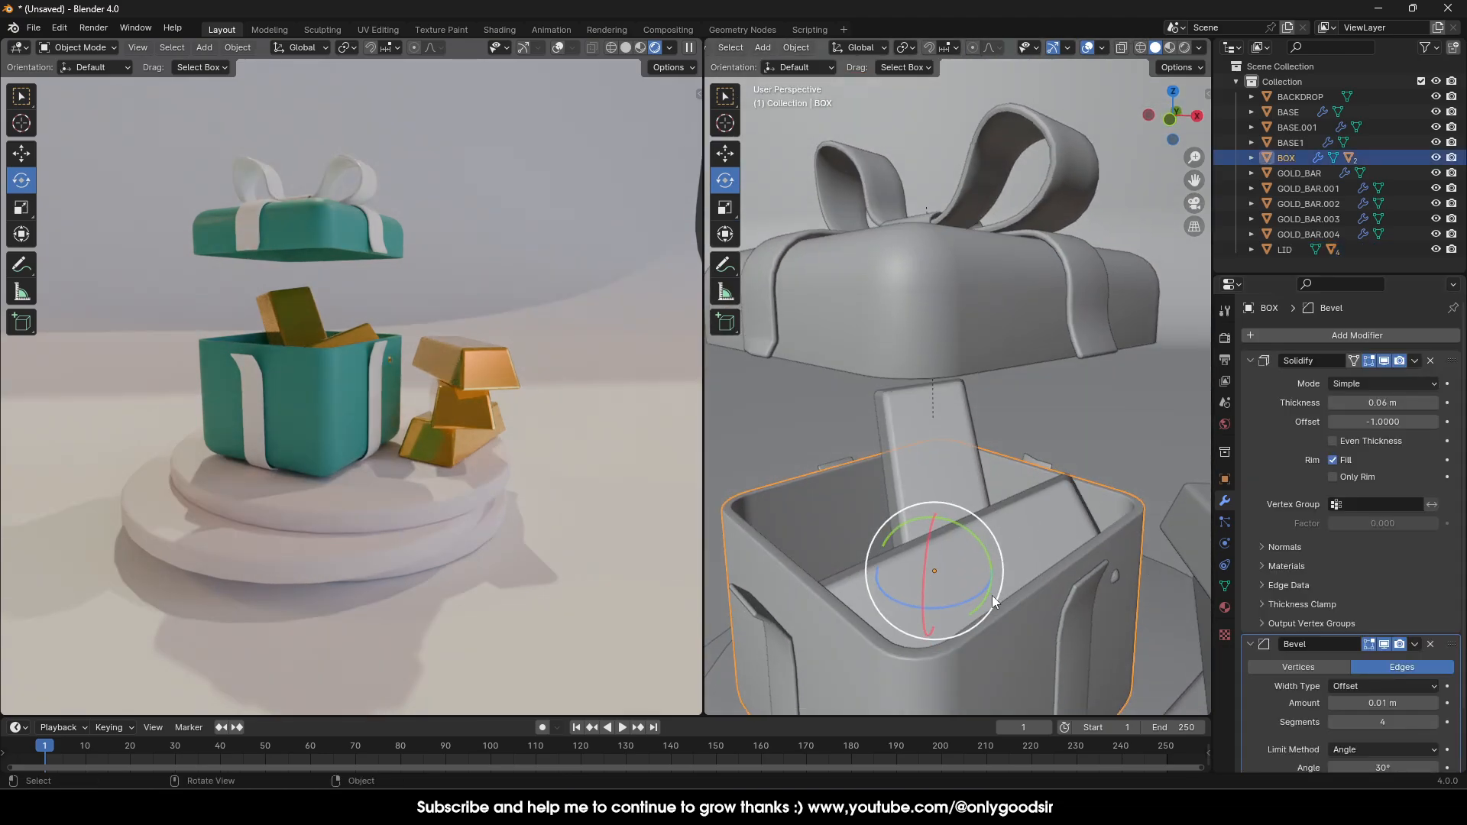
{"action": "left_click", "coordinate": [1415, 362]}
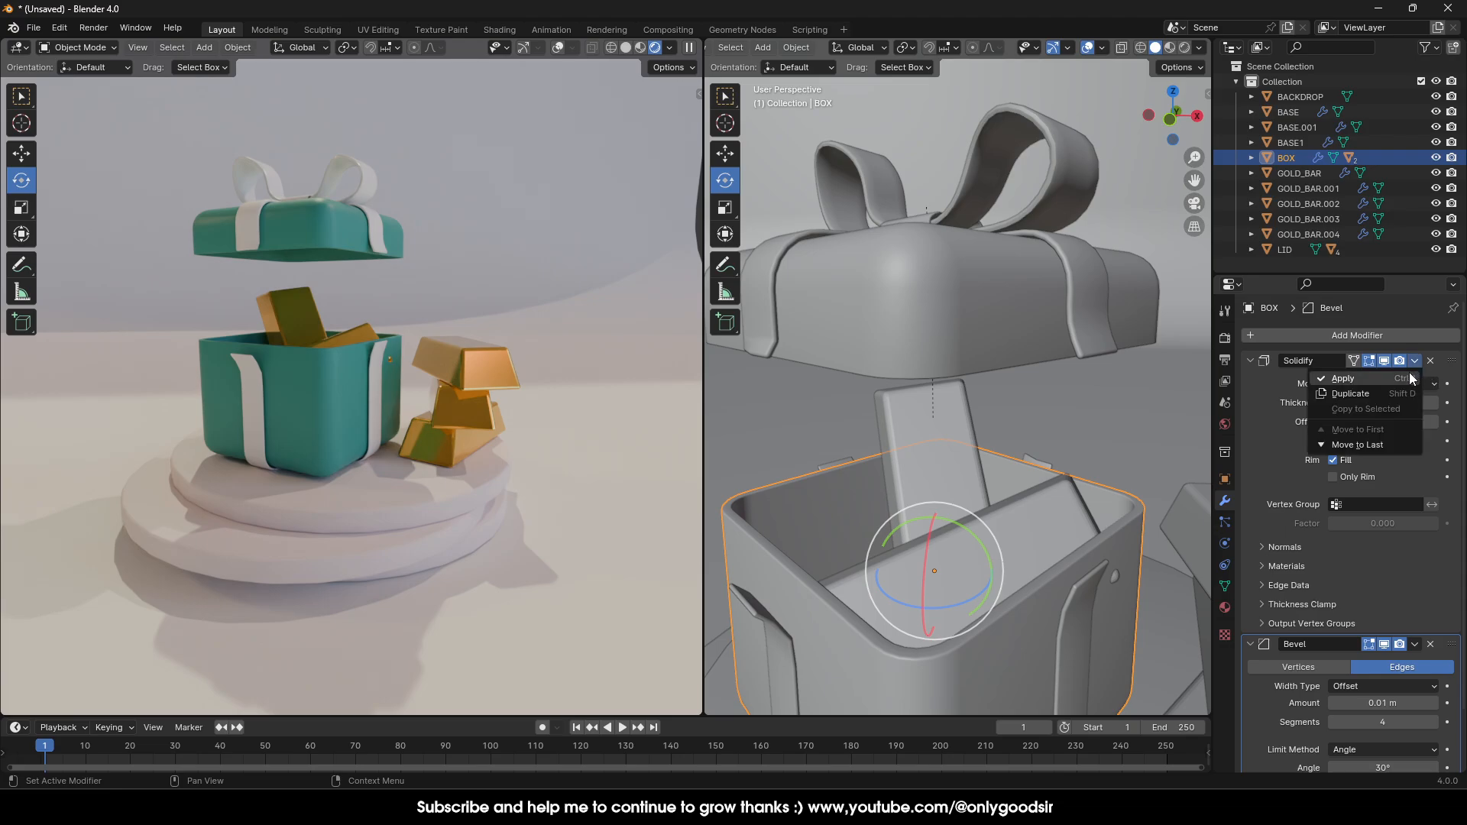
{"action": "left_click", "coordinate": [1408, 374]}
{"action": "left_click", "coordinate": [1414, 361]}
{"action": "left_click", "coordinate": [1403, 375]}
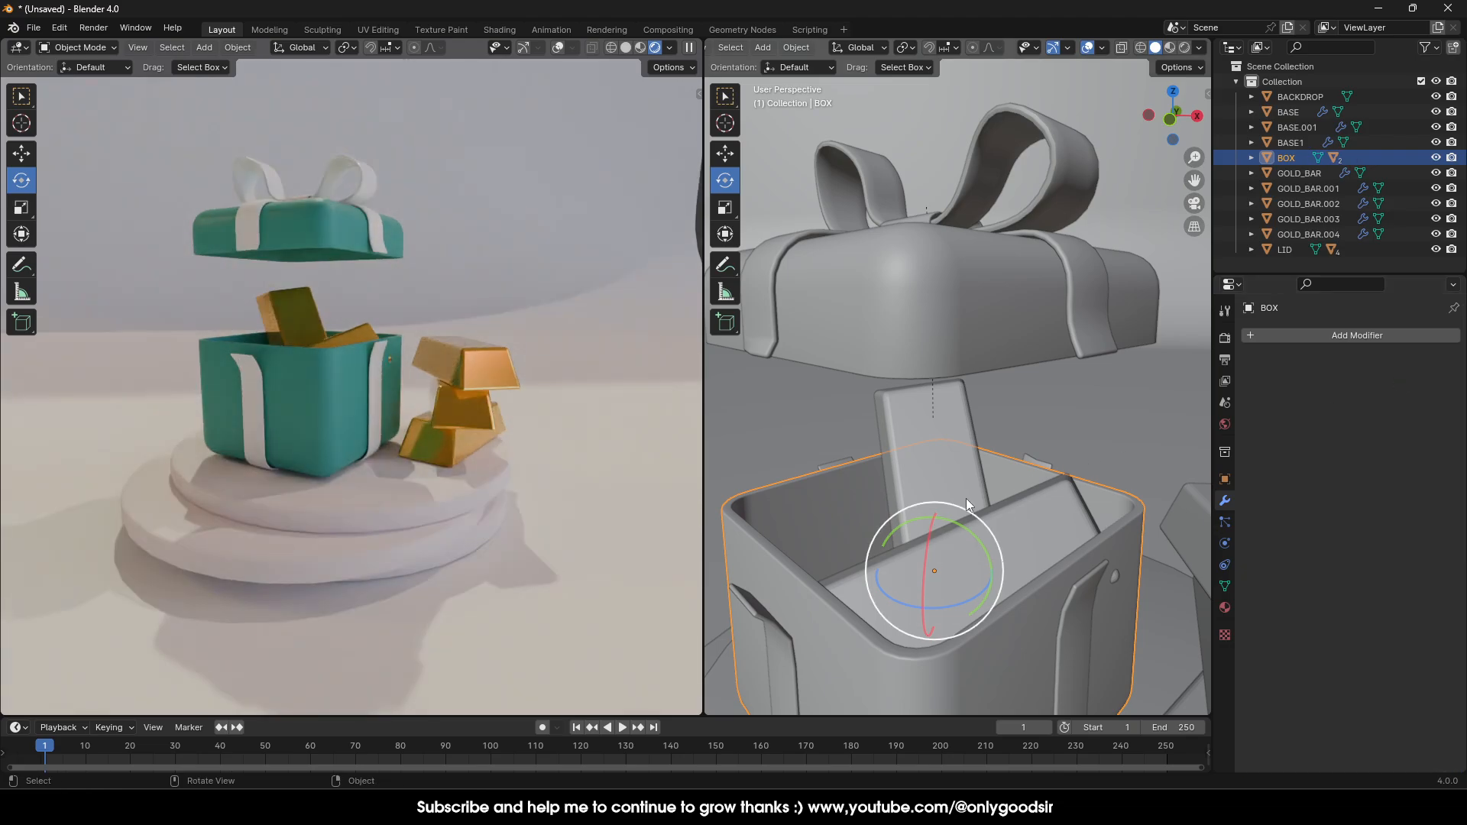
Open the gift box body's mesh for face editing in an enlarged viewport with X-ray display on.
{"action": "middle_click_drag", "start_coordinate": [963, 521], "coordinate": [953, 445]}
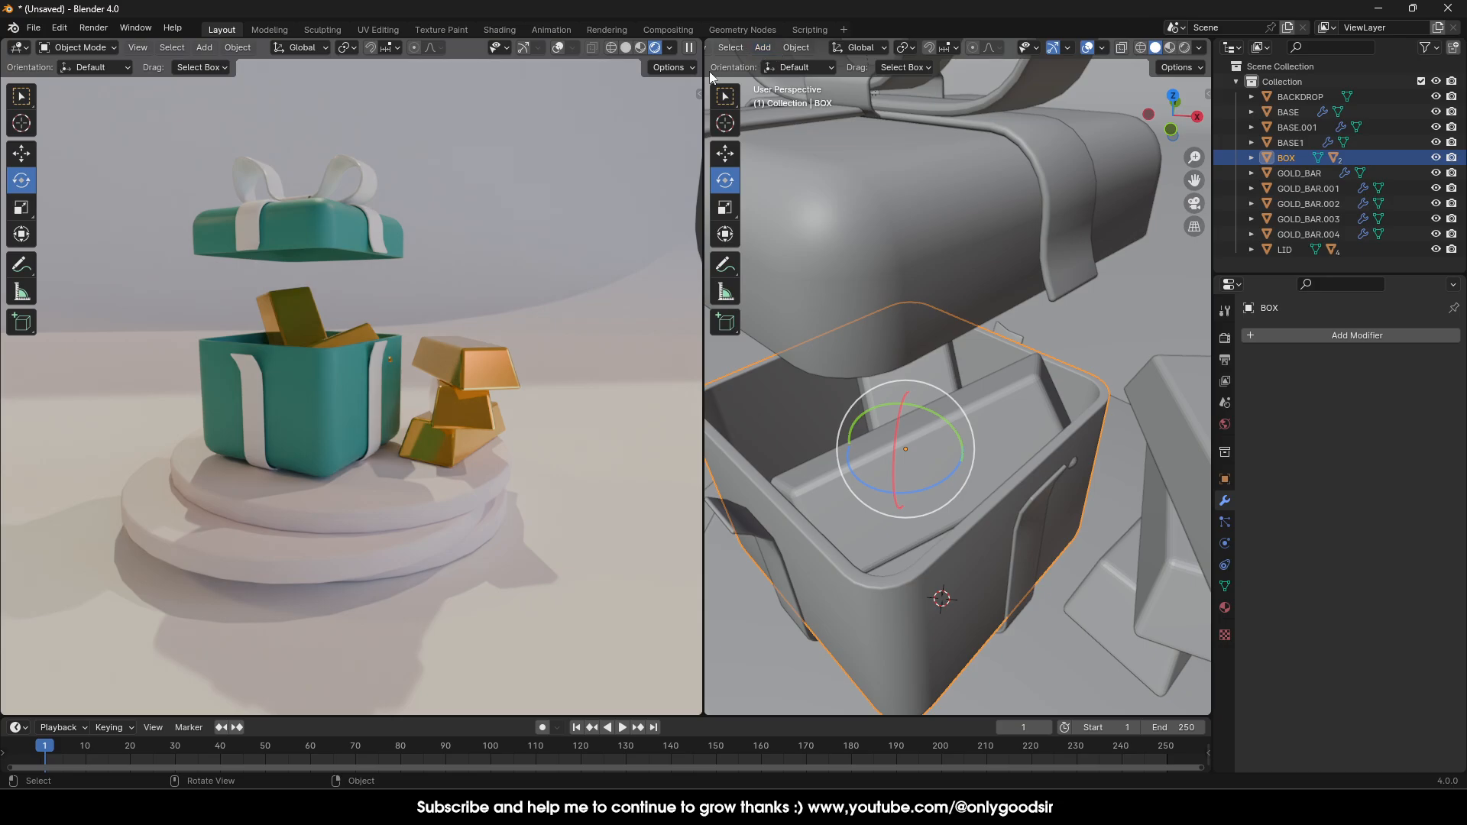
{"action": "scroll", "coordinate": [726, 49], "scroll_direction": "up", "scroll_amount": 4}
{"action": "left_click", "coordinate": [783, 49]}
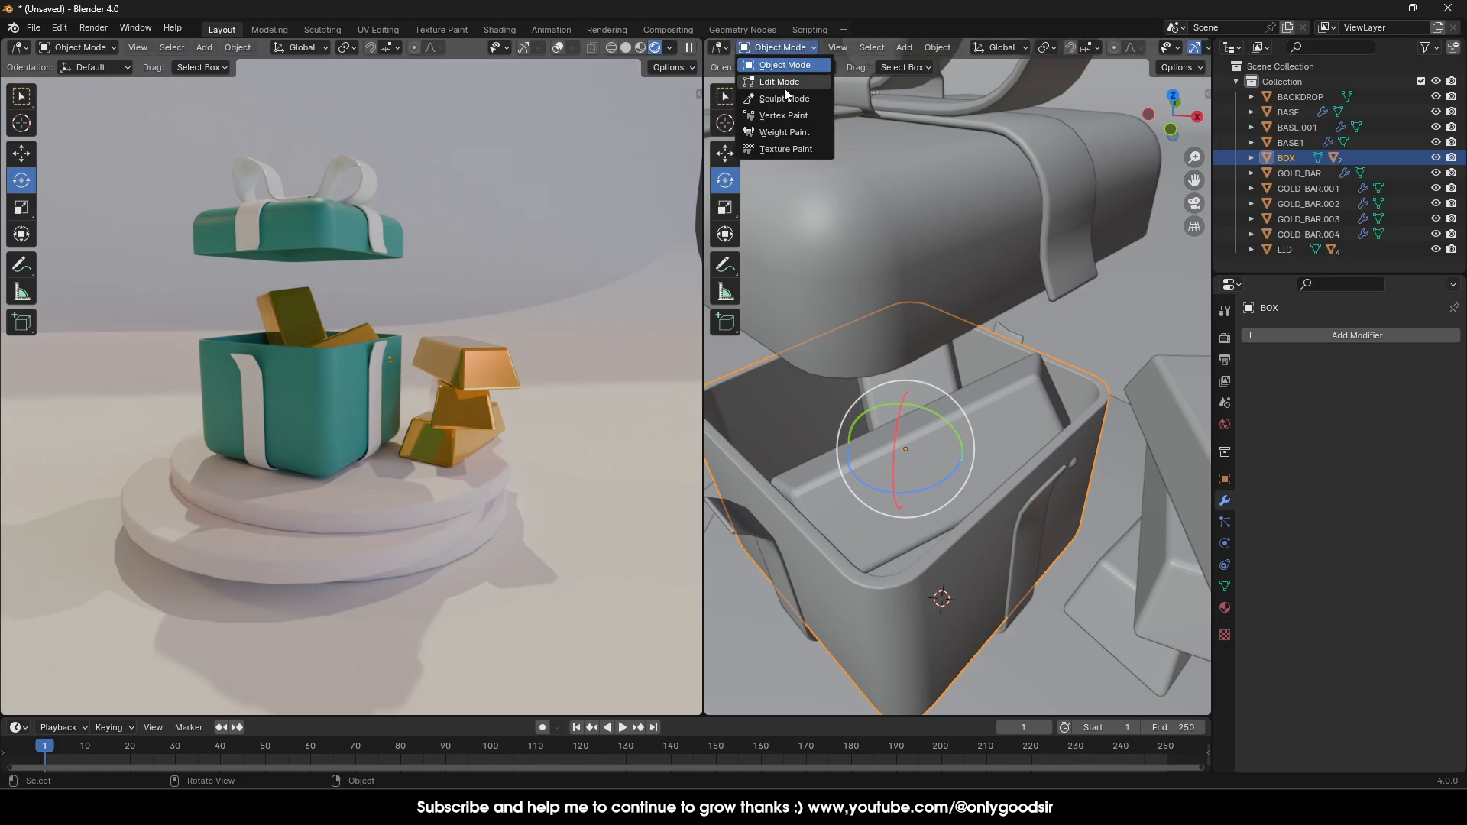
{"action": "left_click", "coordinate": [785, 84]}
{"action": "mouse_move", "coordinate": [916, 535]}
{"action": "middle_mouse_down"}
{"action": "mouse_move", "coordinate": [903, 509]}
{"action": "mouse_move", "coordinate": [909, 477]}
{"action": "mouse_move", "coordinate": [925, 475]}
{"action": "mouse_move", "coordinate": [887, 510]}
{"action": "mouse_move", "coordinate": [891, 539]}
{"action": "middle_mouse_up"}
{"action": "key", "text": "3"}
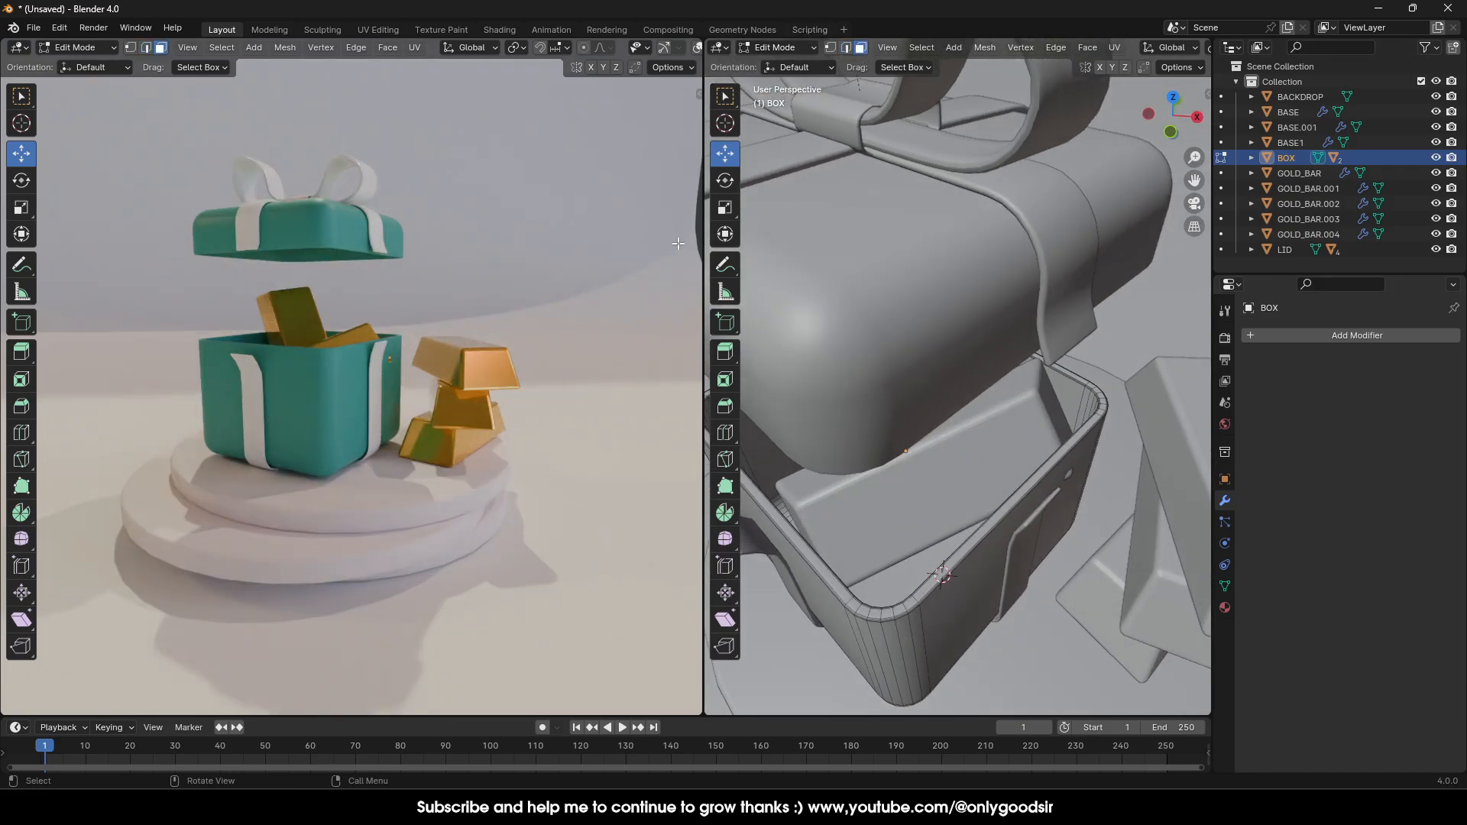
{"action": "left_click_drag", "start_coordinate": [701, 239], "coordinate": [356, 239]}
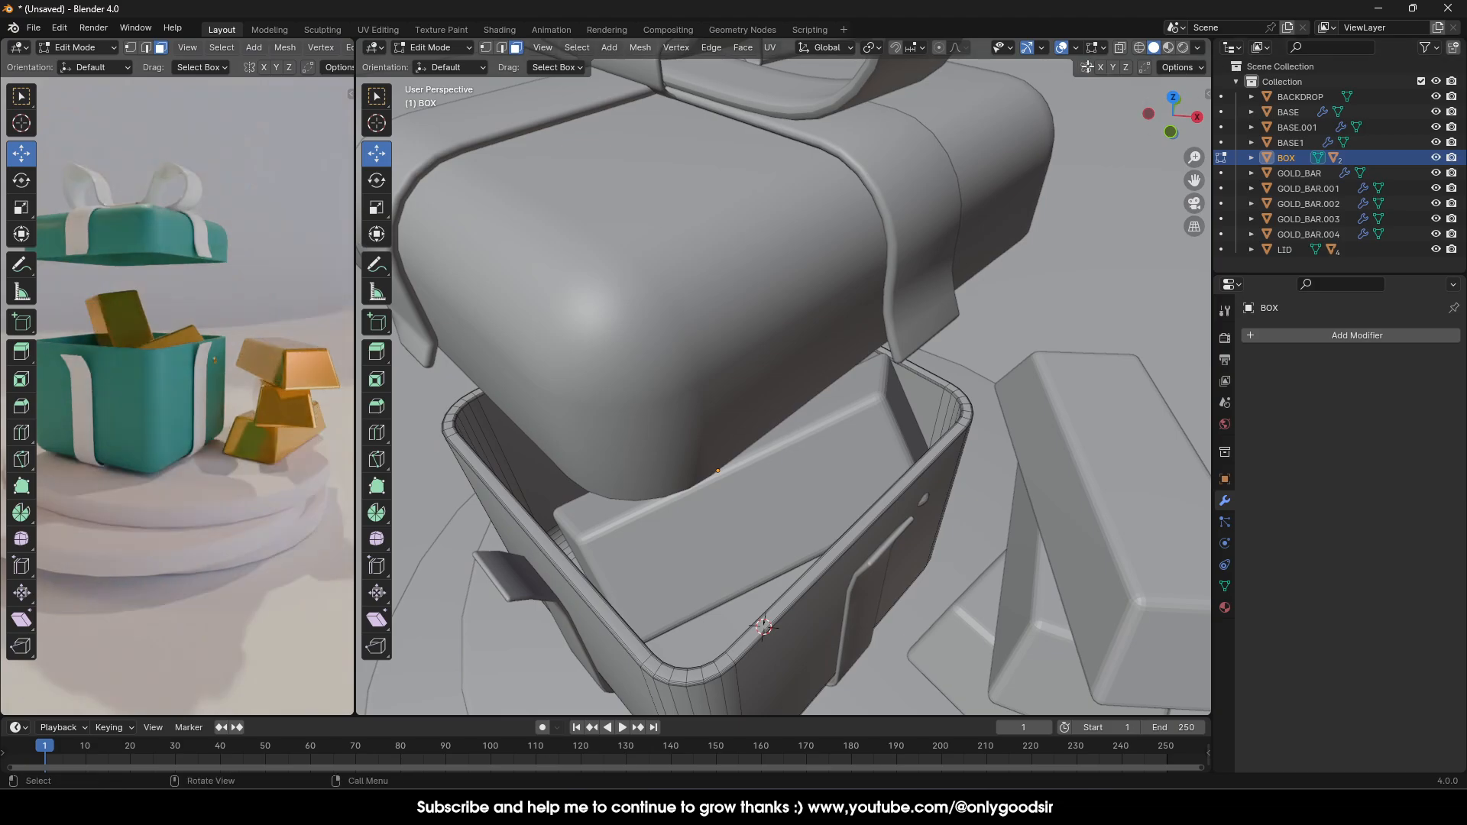
{"action": "left_click", "coordinate": [1119, 48]}
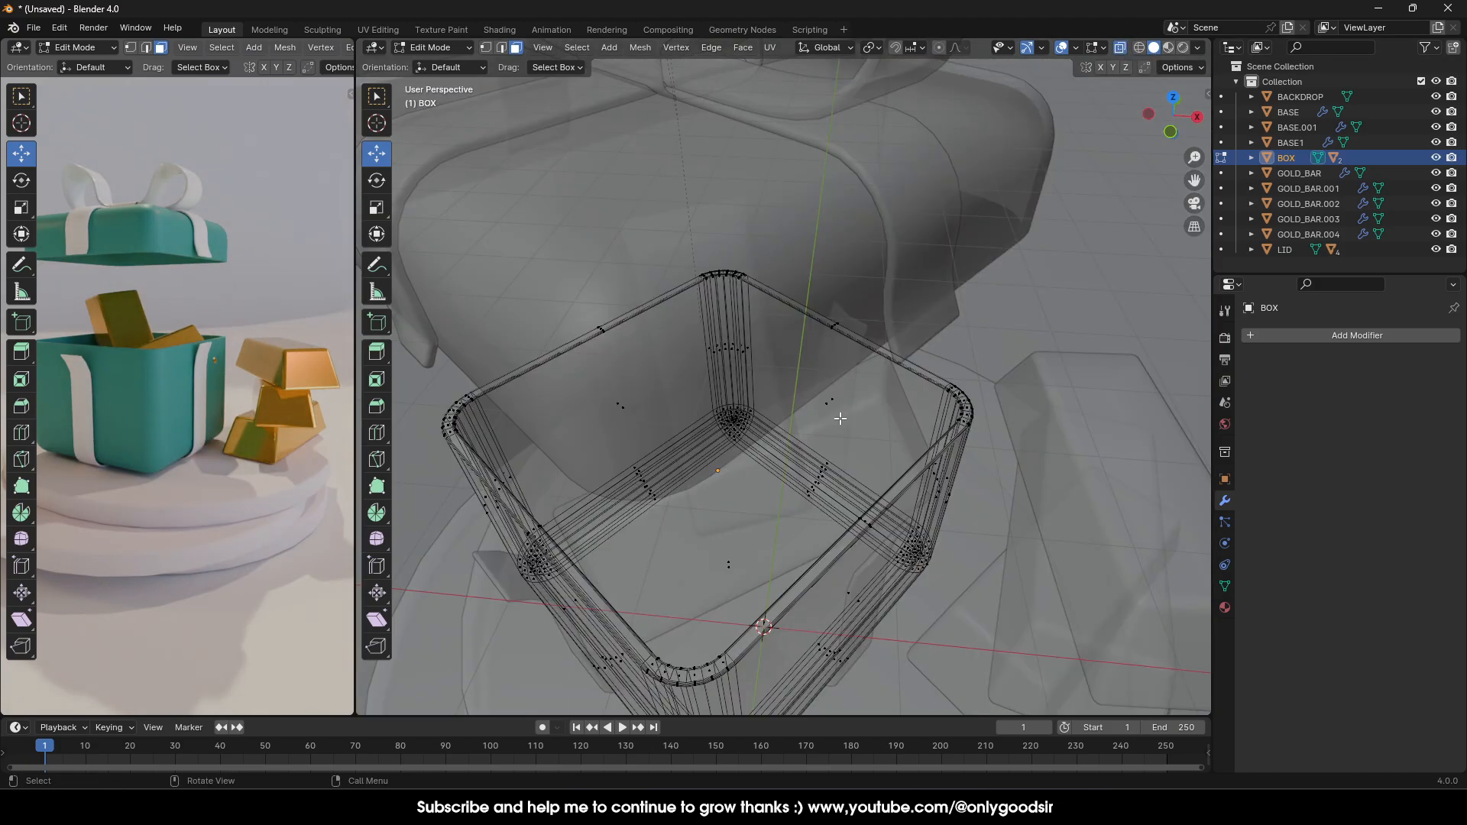
Select all interior faces of the box by growing the selection outward from its inner floor face.
{"action": "scroll", "coordinate": [747, 498], "scroll_direction": "down", "scroll_amount": 4}
{"action": "middle_click_drag", "start_coordinate": [747, 498], "coordinate": [800, 444]}
{"action": "left_click", "coordinate": [747, 514]}
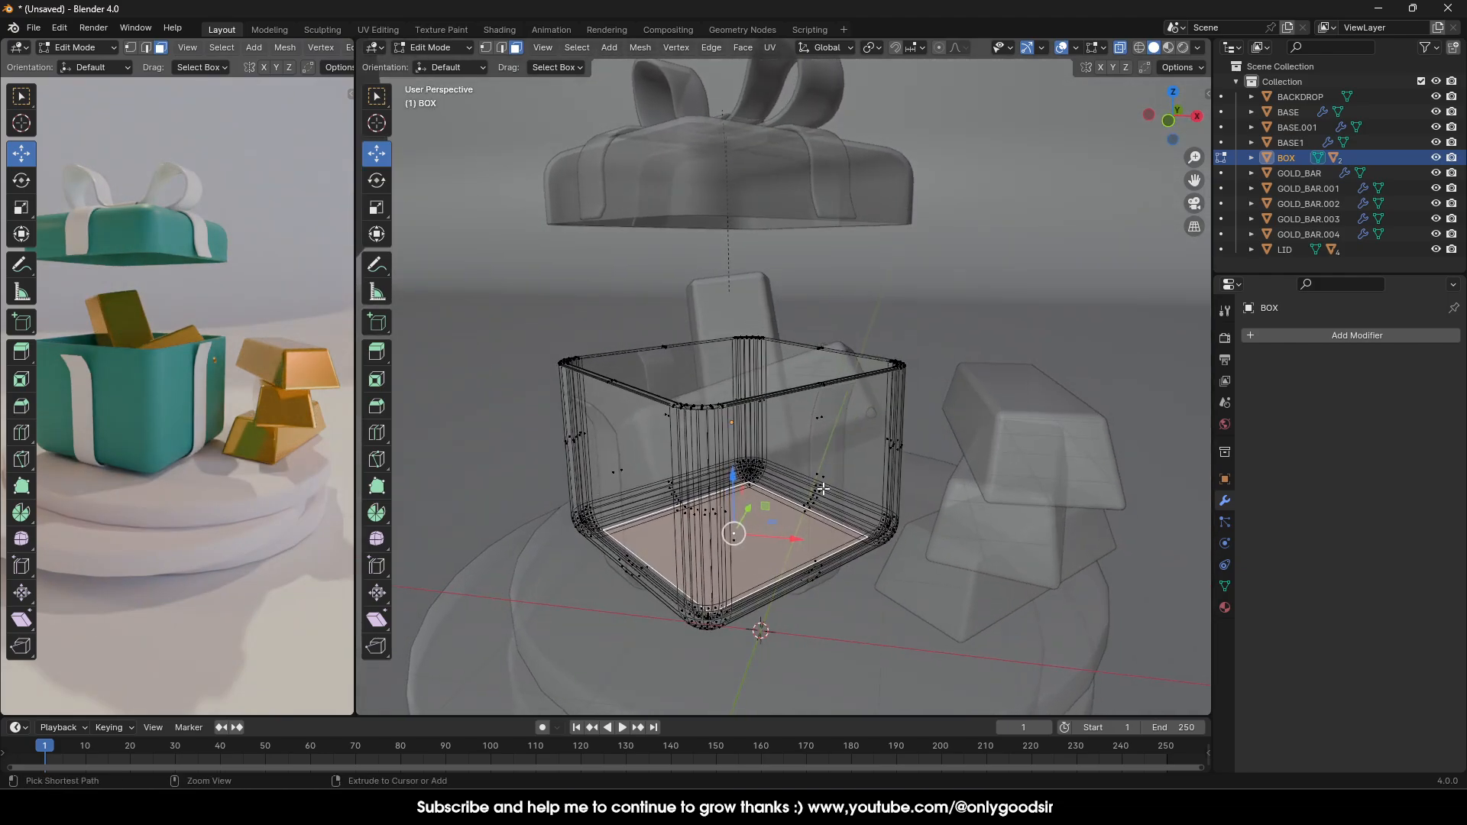
{"action": "key", "text": "ctrl+KP_Add"}
{"action": "key", "text": "ctrl+KP_Add"}
{"action": "key", "text": "ctrl+KP_Add"}
{"action": "key", "text": "ctrl+KP_Add"}
{"action": "key", "text": "ctrl+KP_Add"}
{"action": "key", "text": "ctrl+KP_Add"}
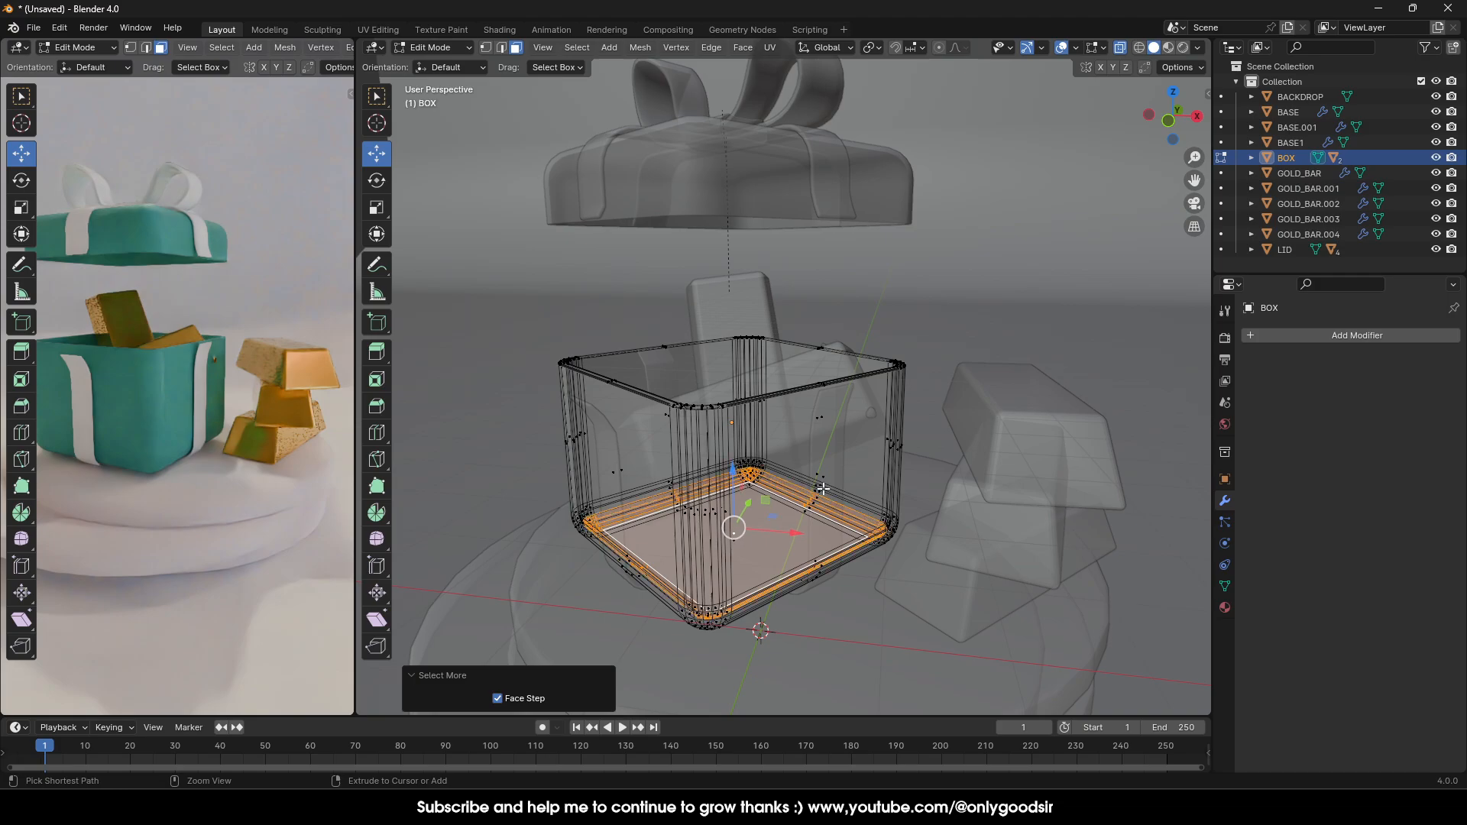
{"action": "key", "text": "ctrl+KP_Subtract"}
{"action": "key", "text": "ctrl+KP_Subtract"}
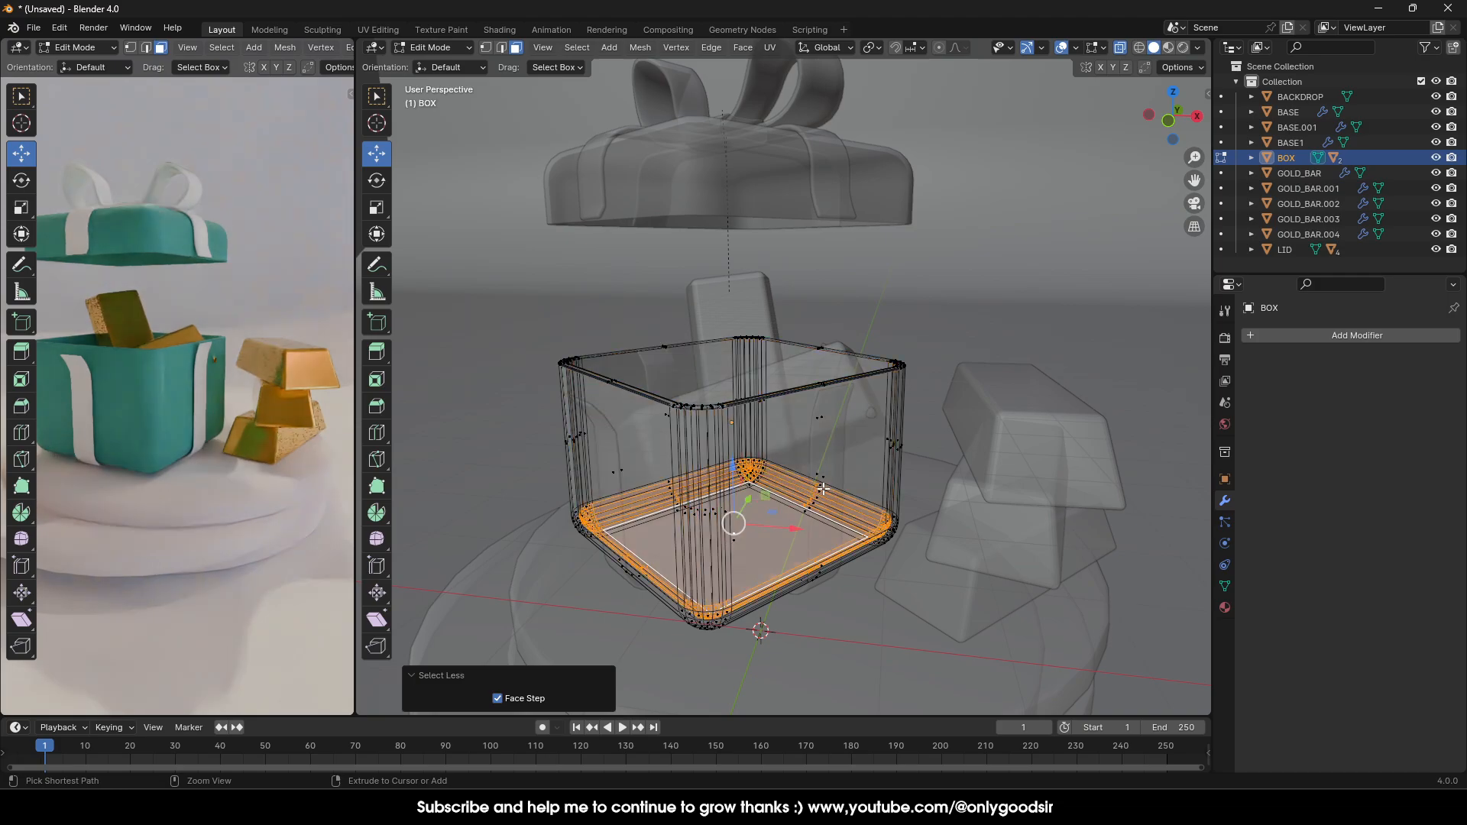
{"action": "key", "text": "ctrl+KP_Add"}
{"action": "middle_click_drag", "start_coordinate": [736, 438], "coordinate": [800, 421]}
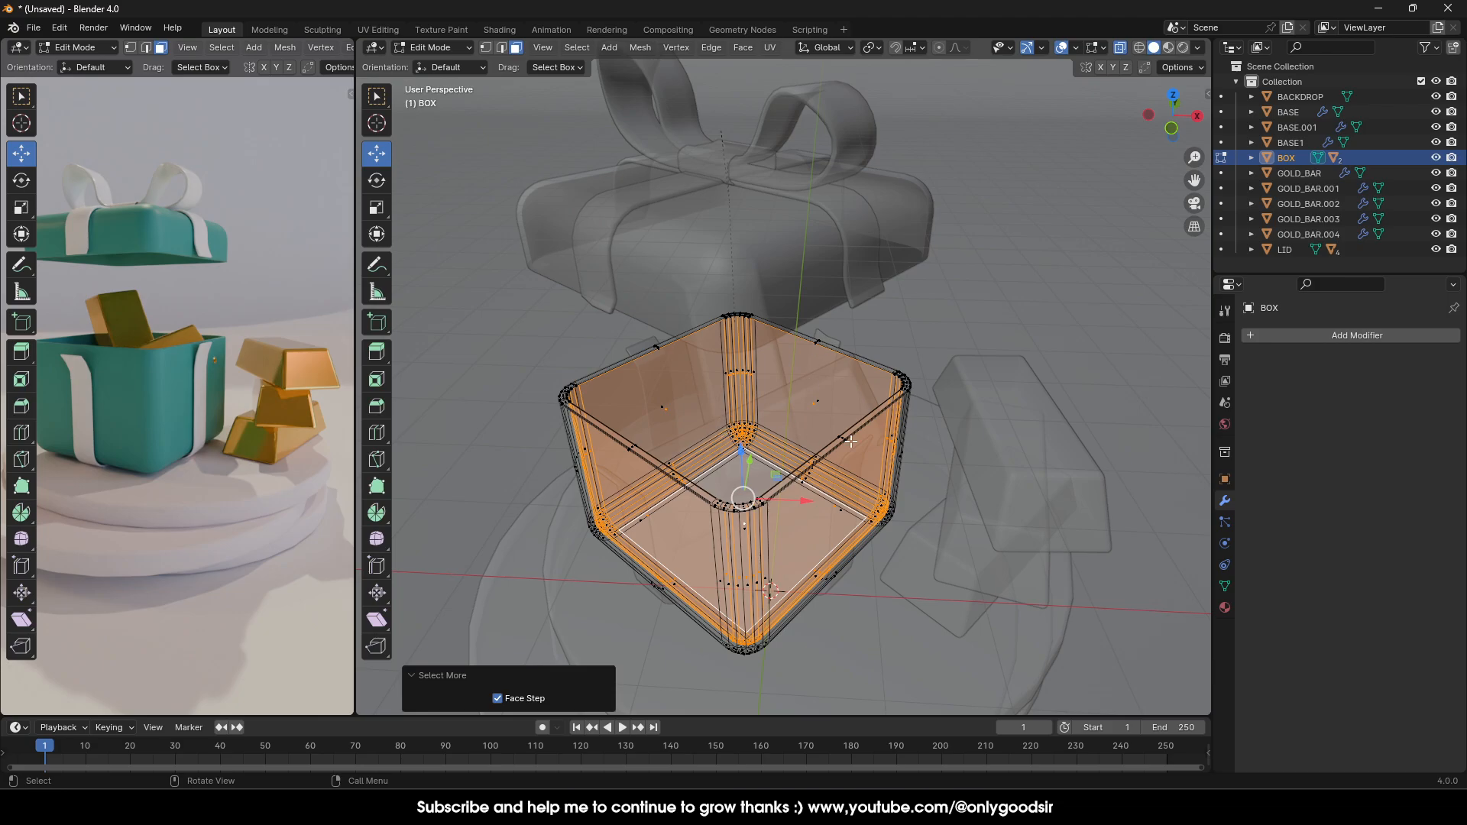
Add a second material slot to the box with a new material named INSIDE.
{"action": "left_click", "coordinate": [1225, 607]}
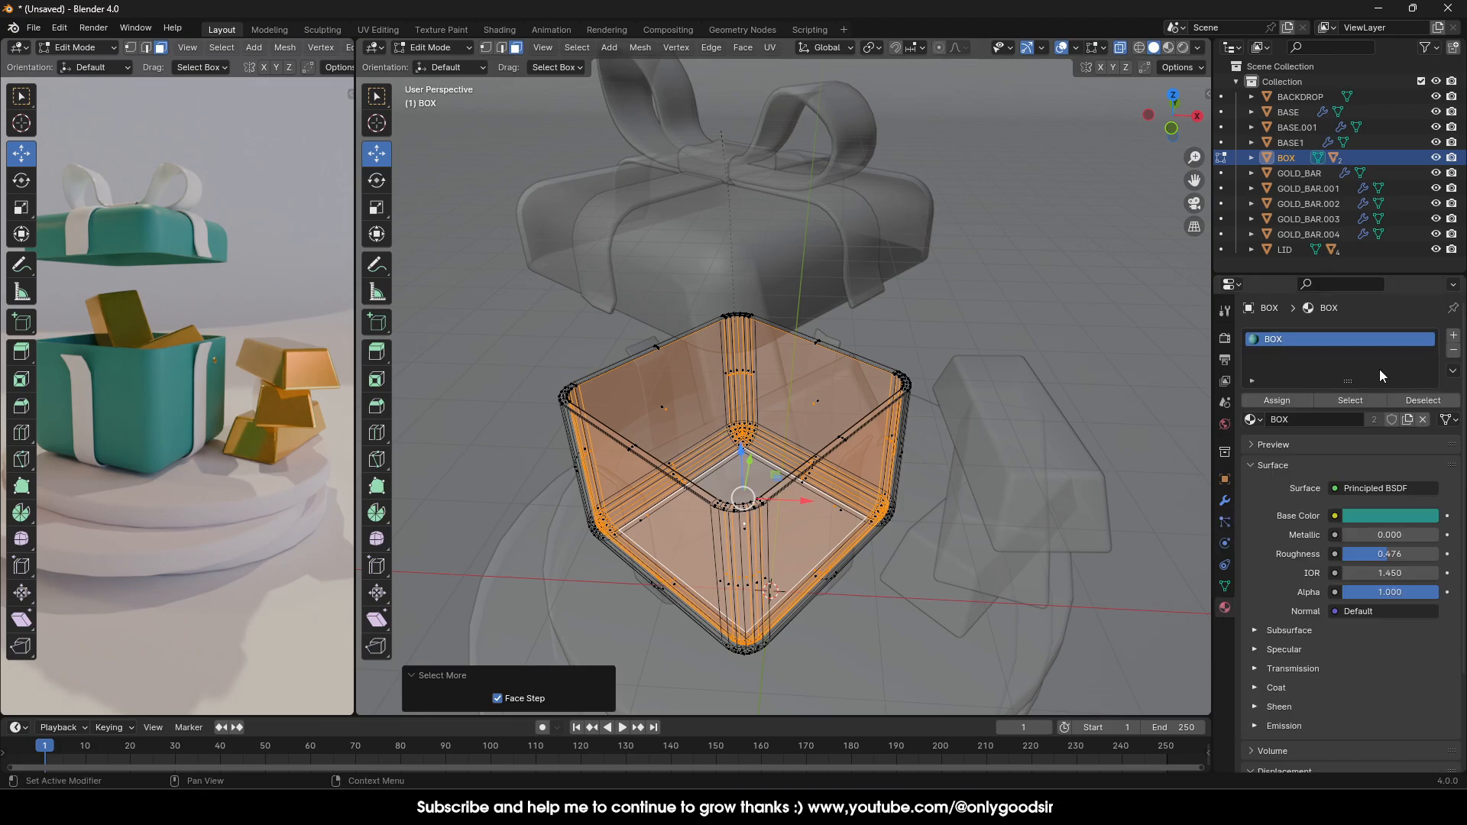
{"action": "left_click", "coordinate": [1451, 336]}
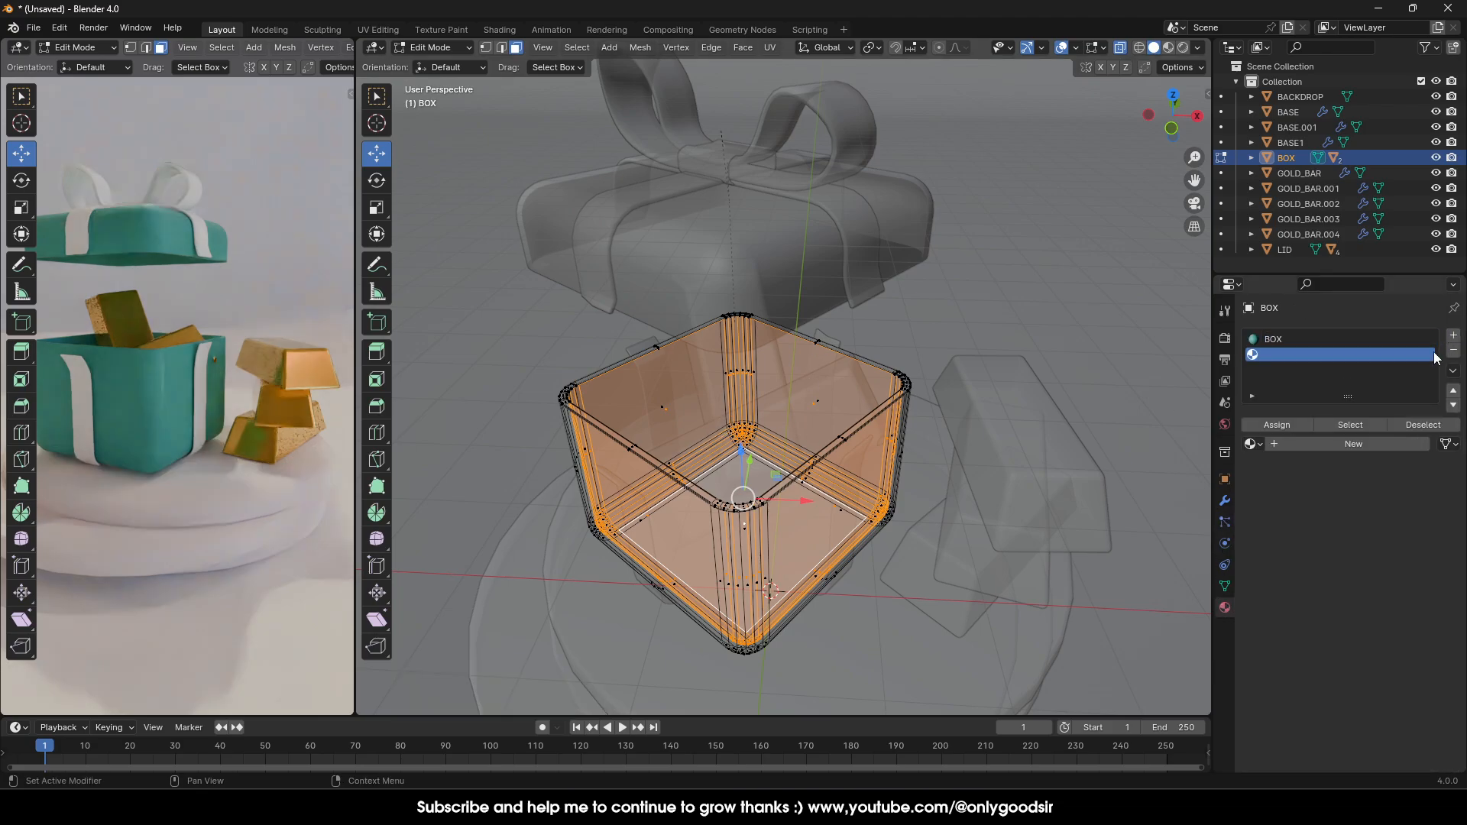
{"action": "left_click", "coordinate": [1290, 427]}
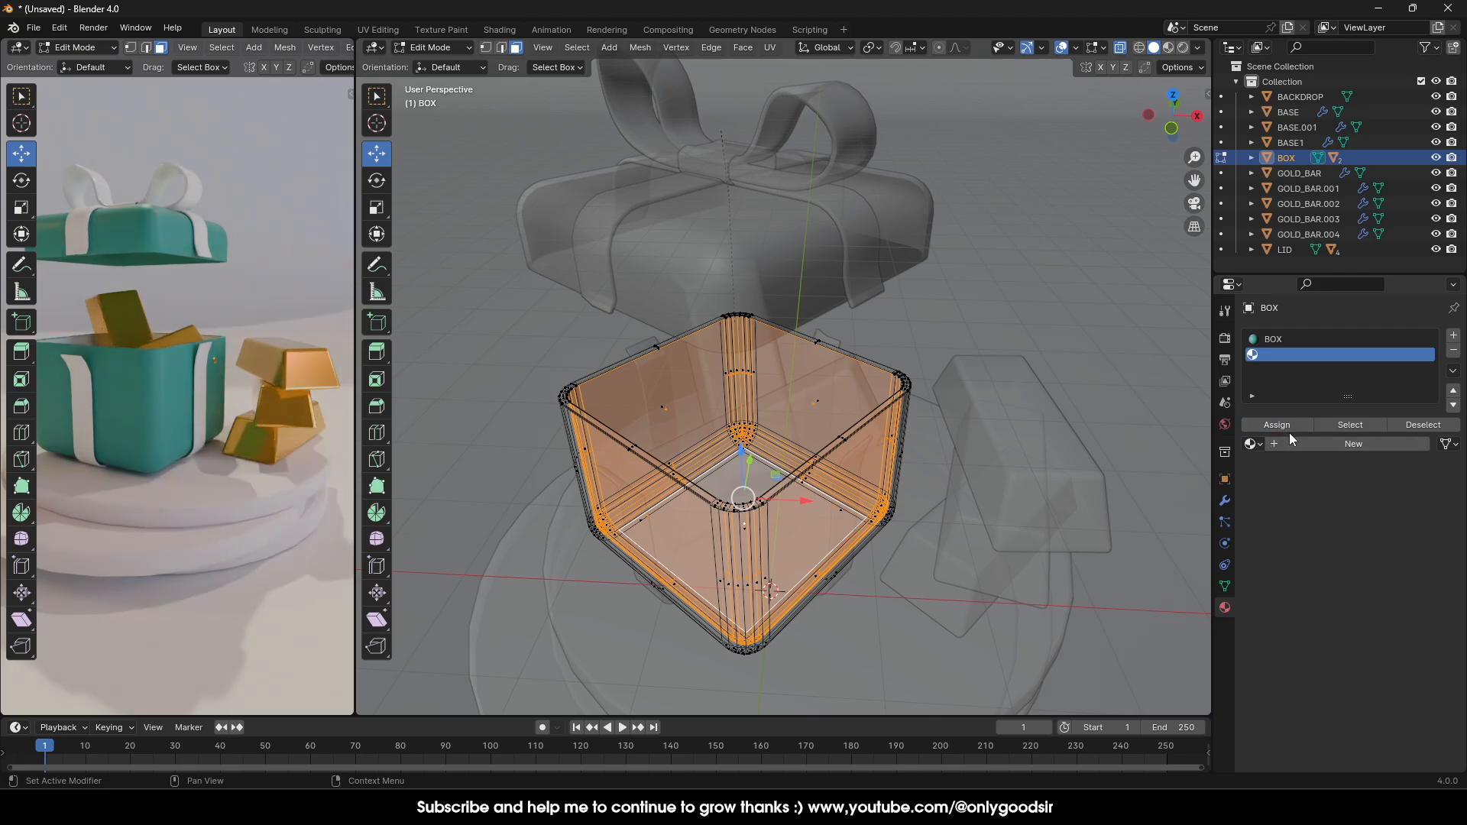
{"action": "left_click", "coordinate": [1297, 444]}
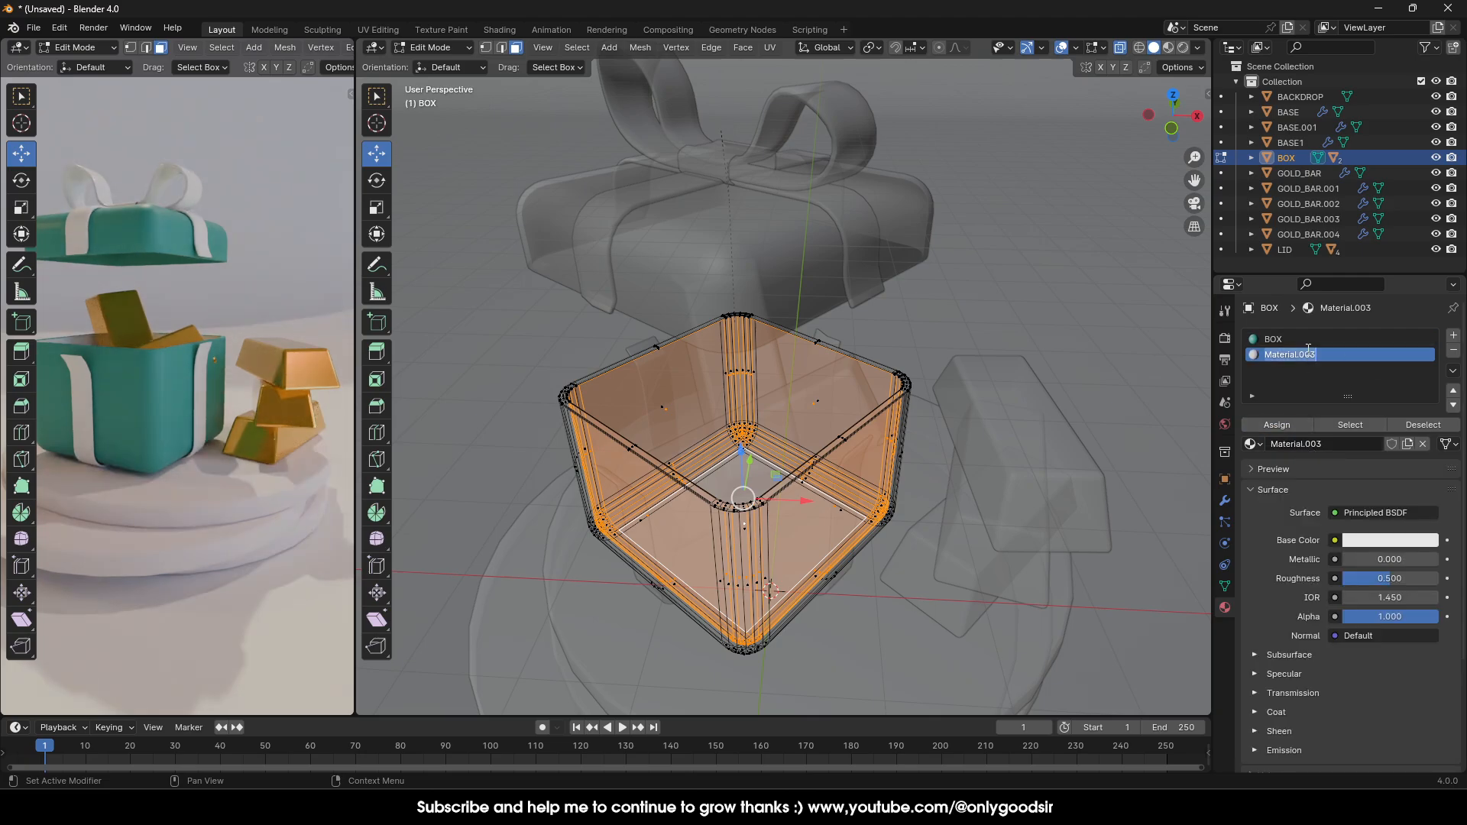
{"action": "type", "text": "IN"}
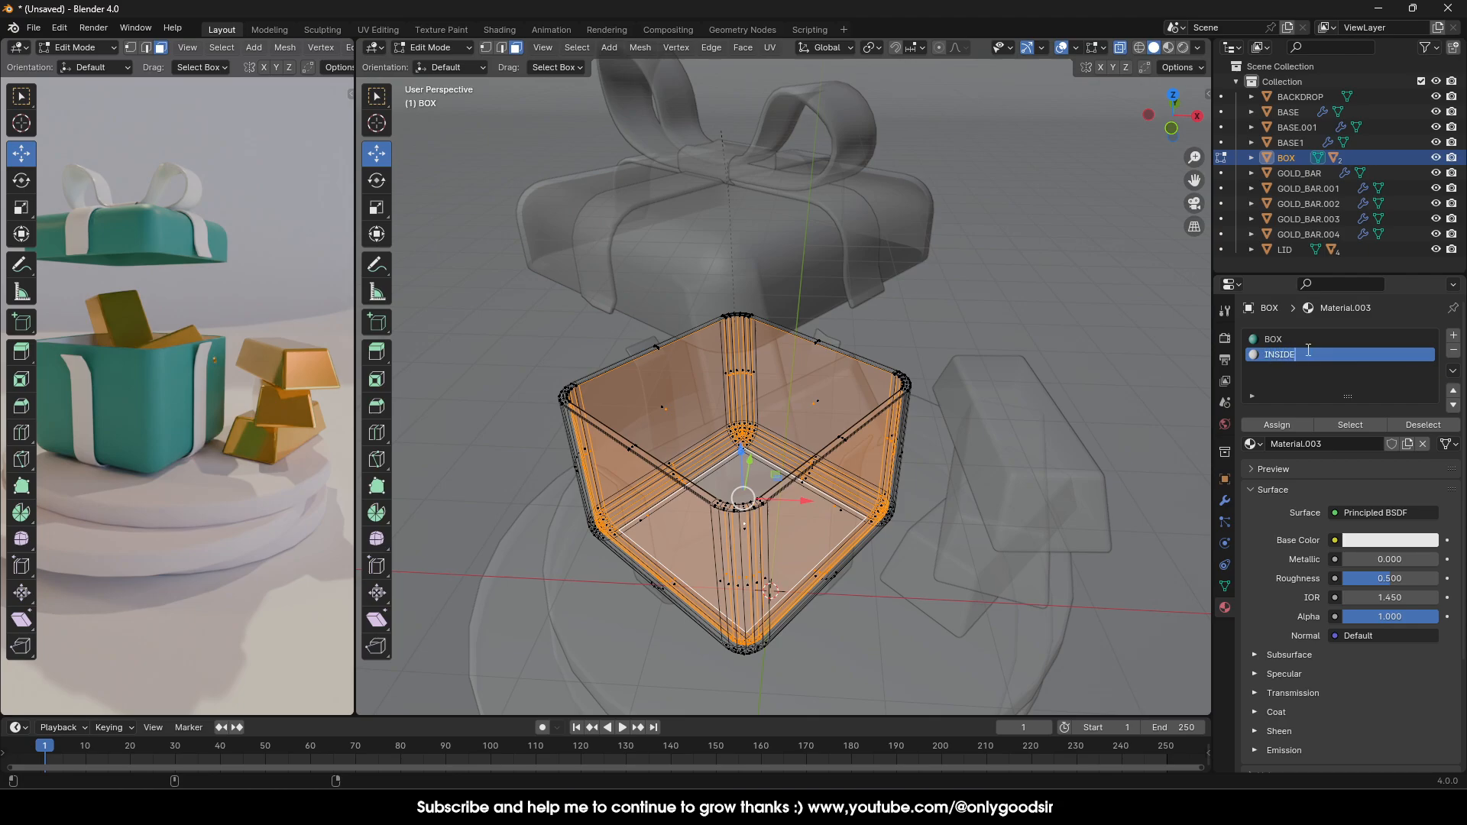
{"action": "type", "text": "SIDE"}
{"action": "key", "text": "Return"}
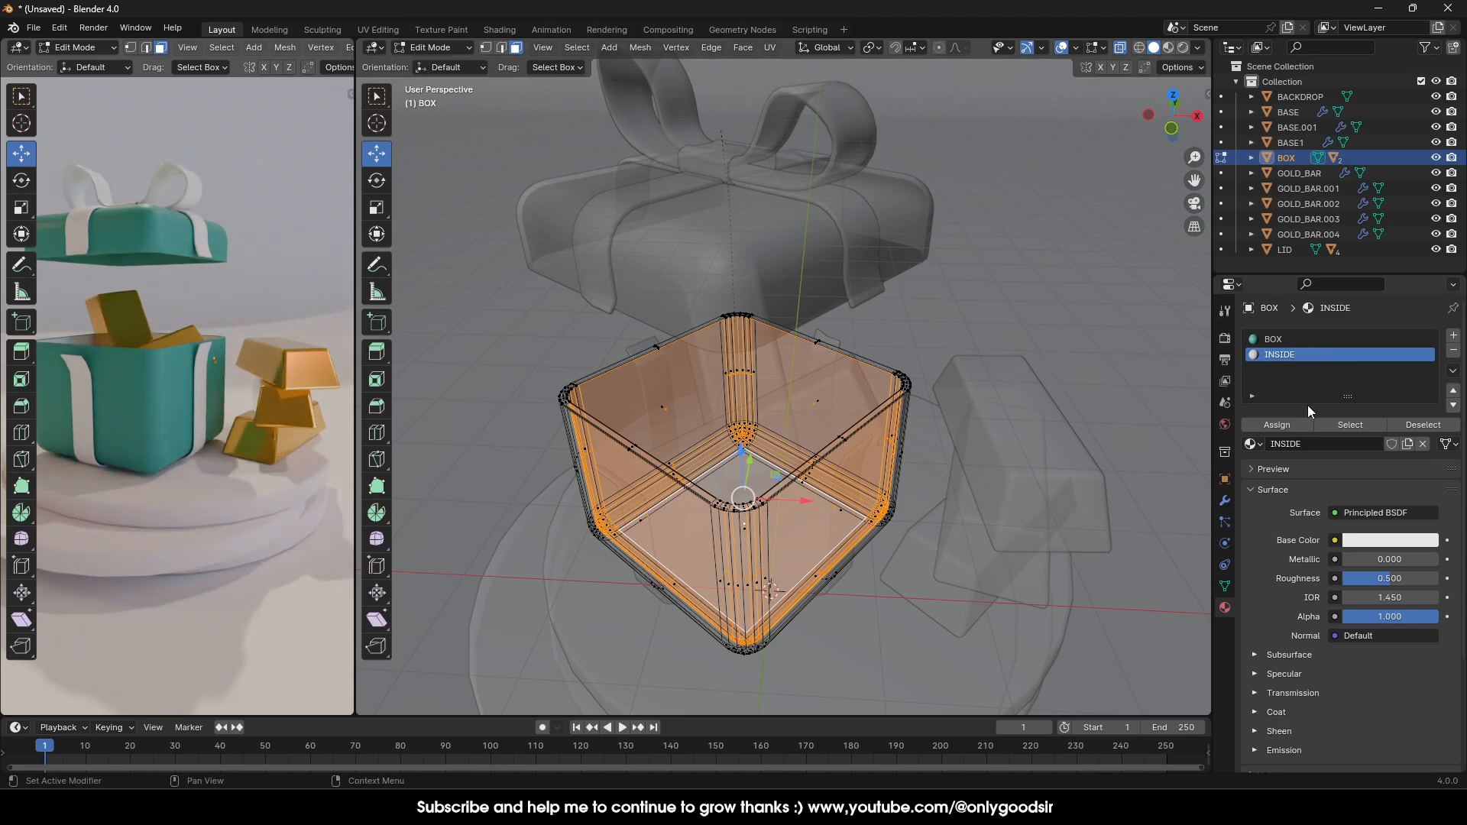
Assign the INSIDE material to the selected interior faces, check it in material preview, and return to Object Mode.
{"action": "left_click", "coordinate": [1277, 426]}
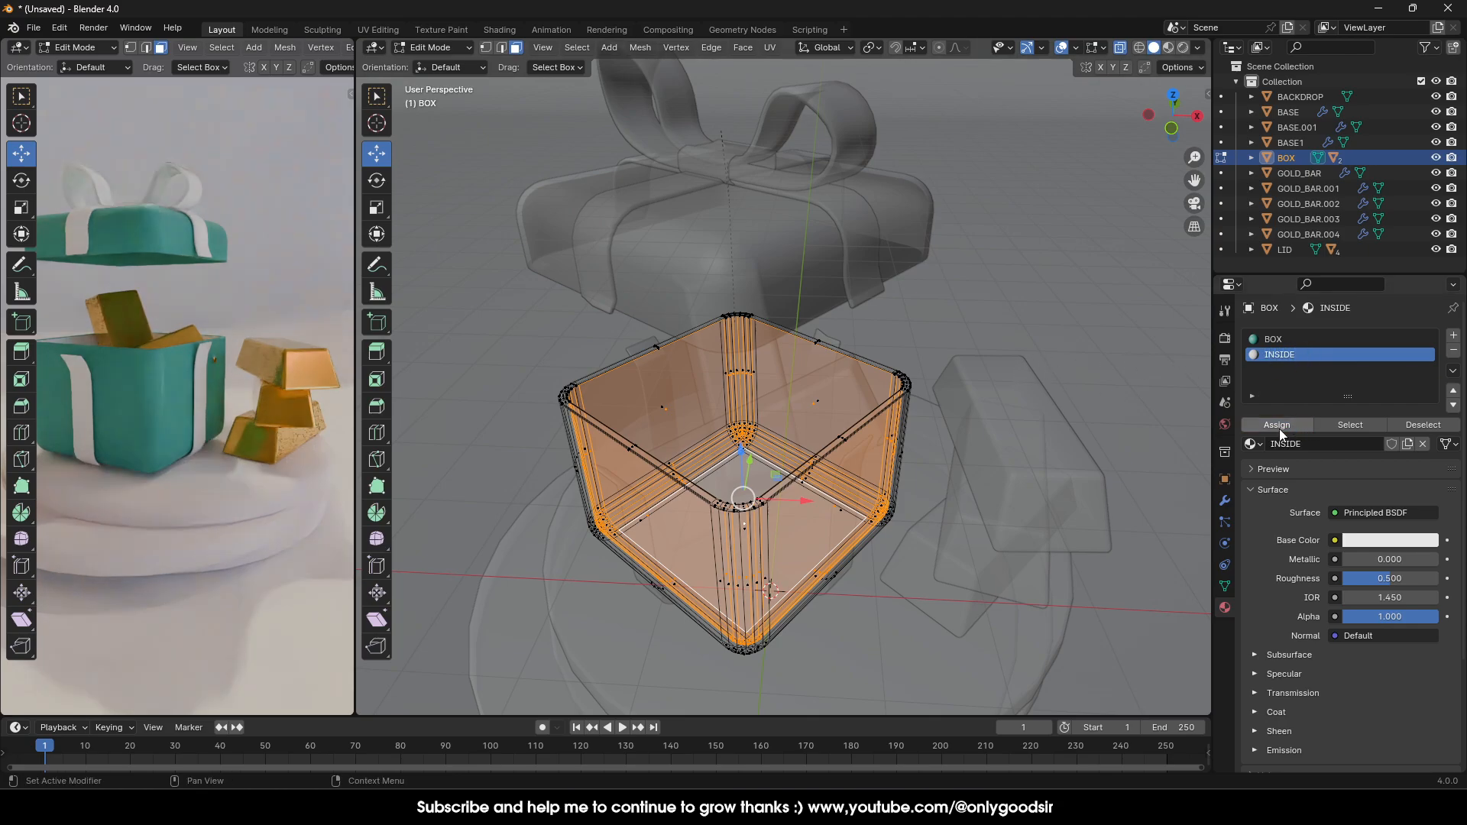
{"action": "left_click", "coordinate": [1168, 48]}
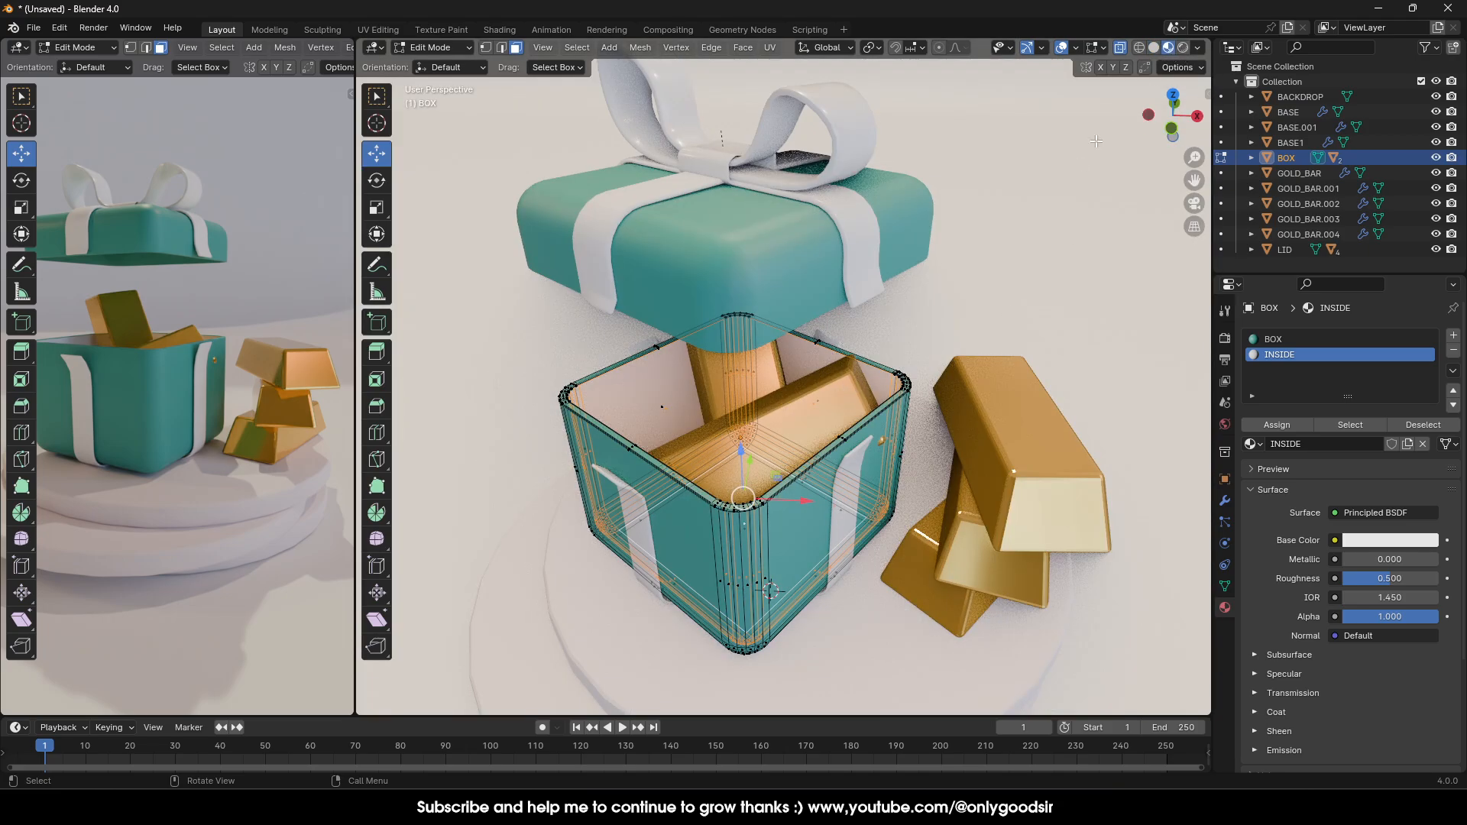
{"action": "left_click", "coordinate": [1154, 48]}
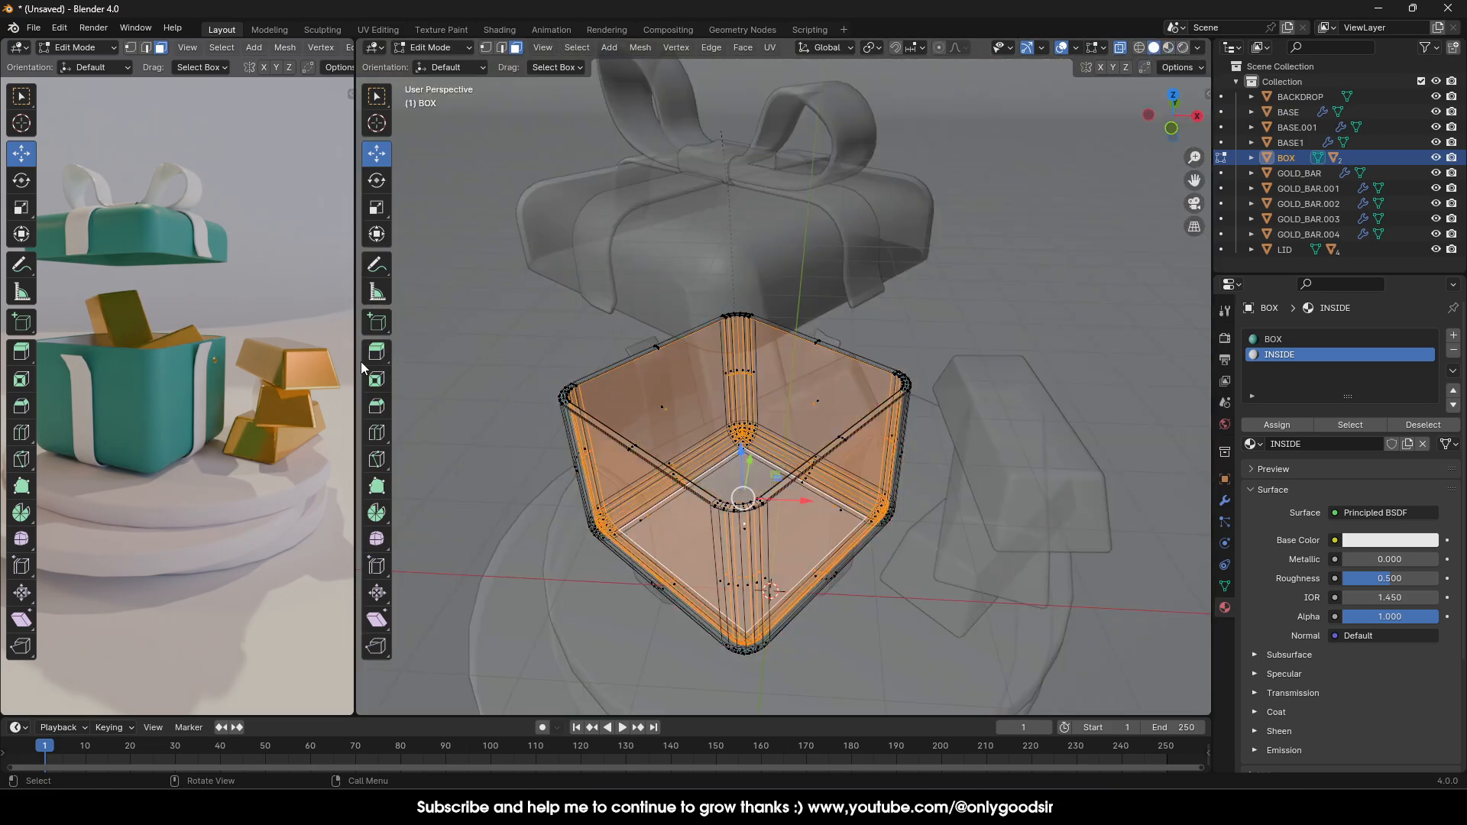
{"action": "left_click_drag", "start_coordinate": [355, 361], "coordinate": [753, 361]}
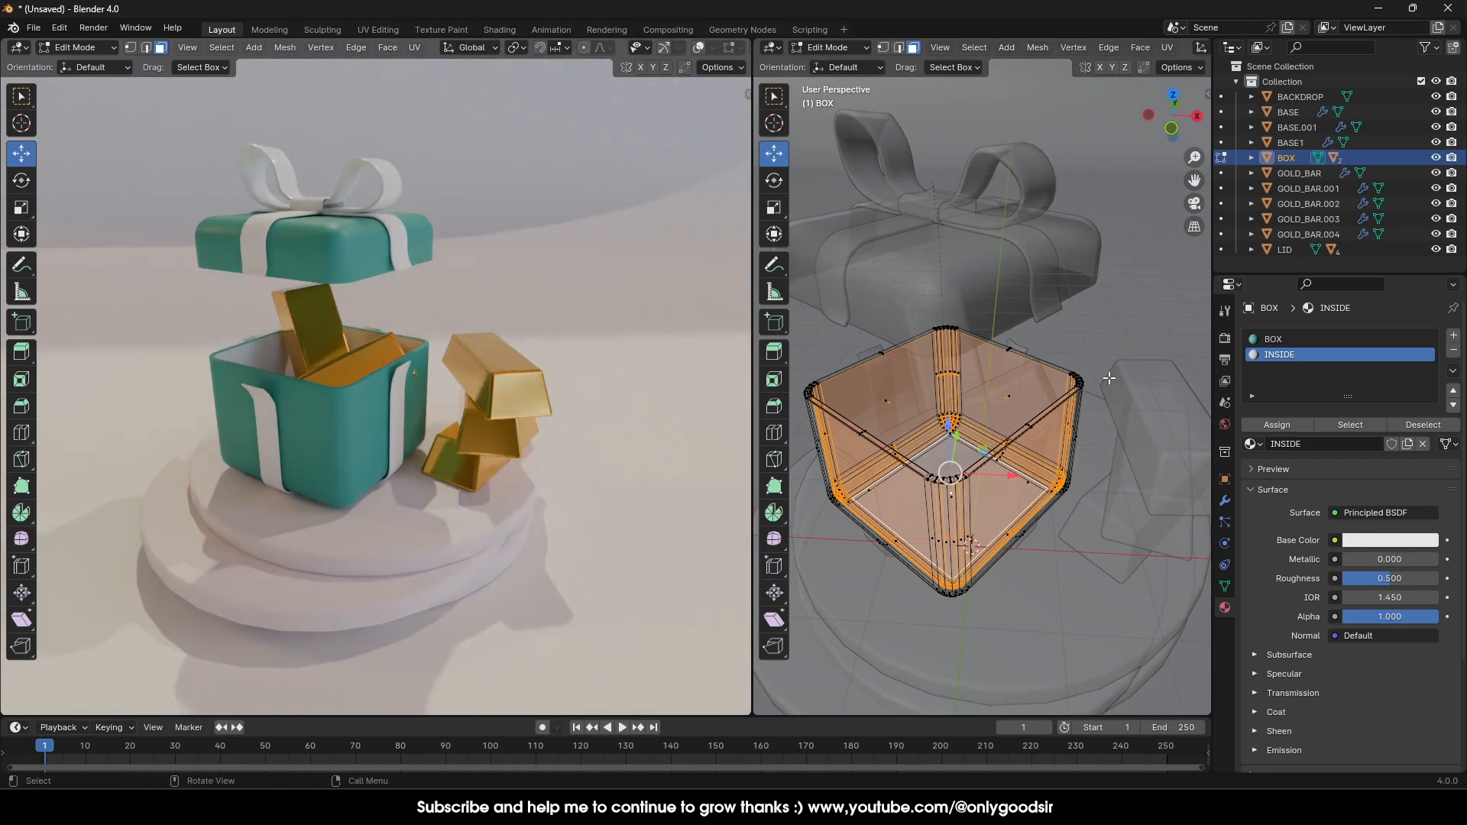
{"action": "key", "text": "Tab"}
Select all interior faces of the lid by growing the selection from its inner top face in Edit Mode.
{"action": "middle_click_drag", "start_coordinate": [959, 437], "coordinate": [993, 305]}
{"action": "left_click", "coordinate": [989, 314]}
{"action": "scroll", "coordinate": [979, 329], "scroll_direction": "up", "scroll_amount": 3}
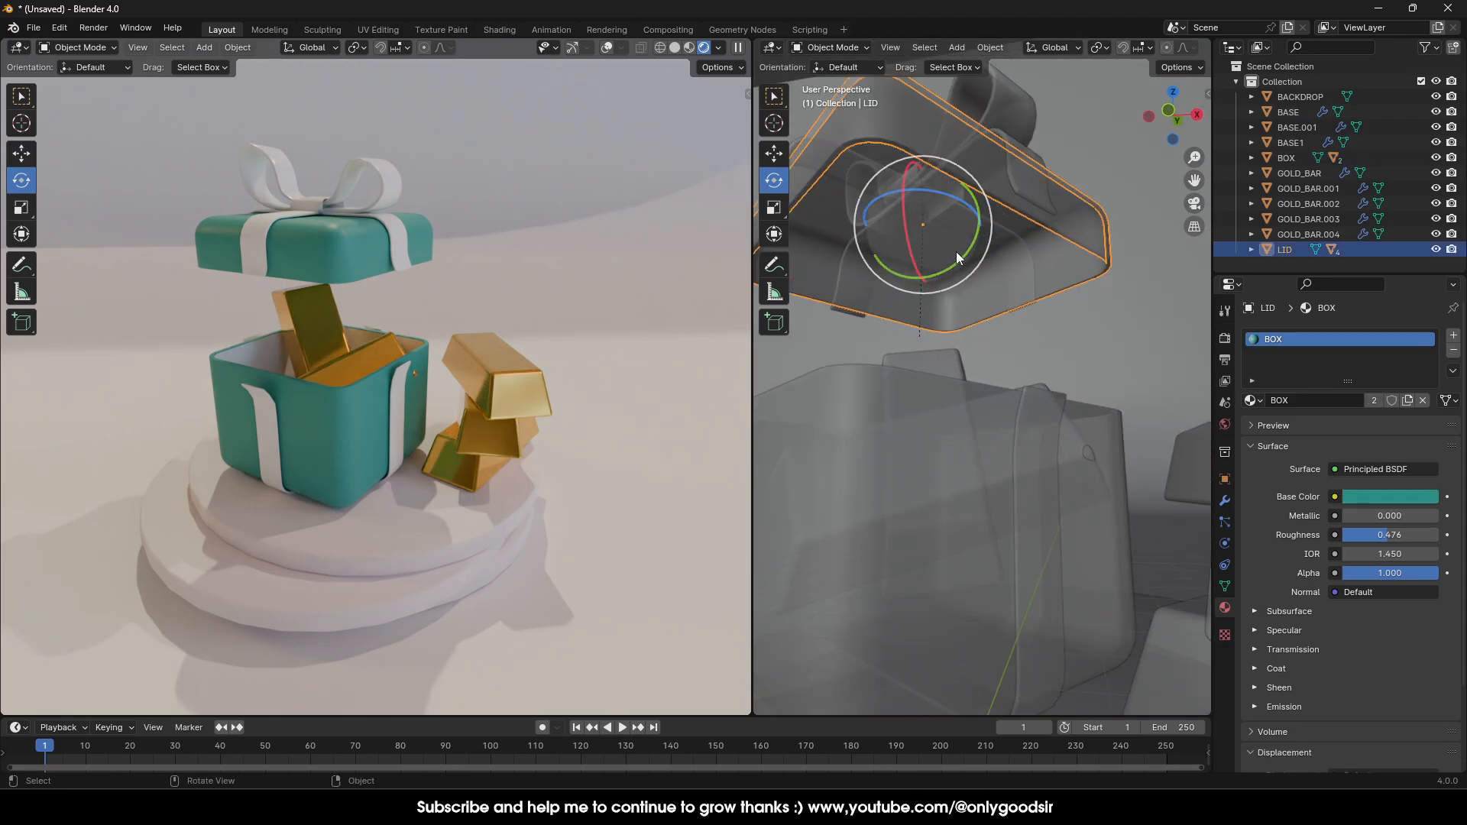
{"action": "key", "text": "Tab"}
{"action": "middle_click_drag", "start_coordinate": [937, 259], "coordinate": [924, 240]}
{"action": "left_click", "coordinate": [928, 235]}
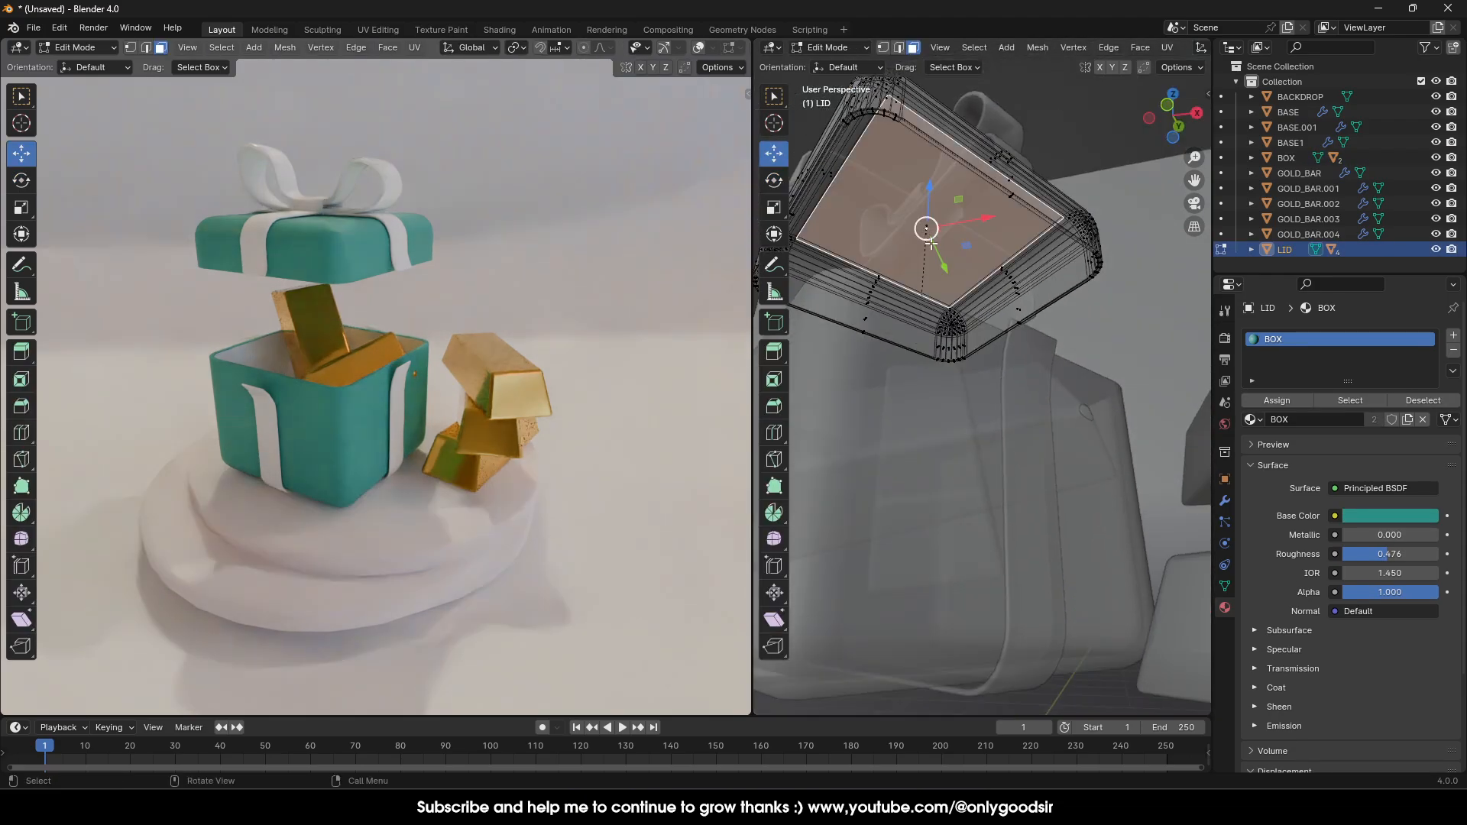
{"action": "key", "text": "ctrl+KP_Add"}
{"action": "key", "text": "ctrl+KP_Add"}
{"action": "key", "text": "ctrl+KP_Add"}
{"action": "key", "text": "ctrl+KP_Add"}
{"action": "key", "text": "ctrl+KP_Add"}
{"action": "key", "text": "ctrl+KP_Add"}
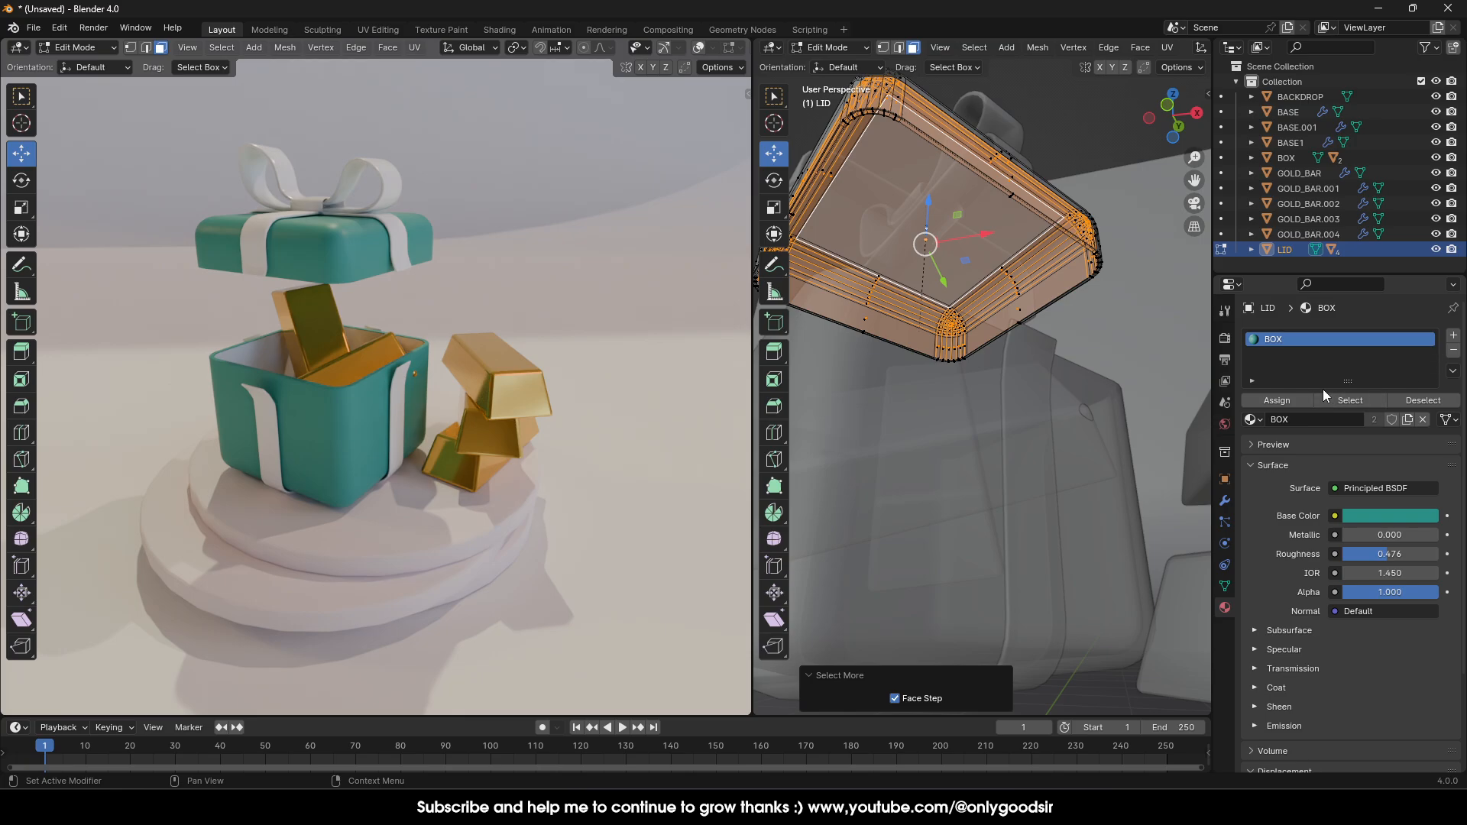
Add a second slot with the existing INSIDE material to the lid, assign it to the selected faces, and check the render.
{"action": "left_click", "coordinate": [1301, 401]}
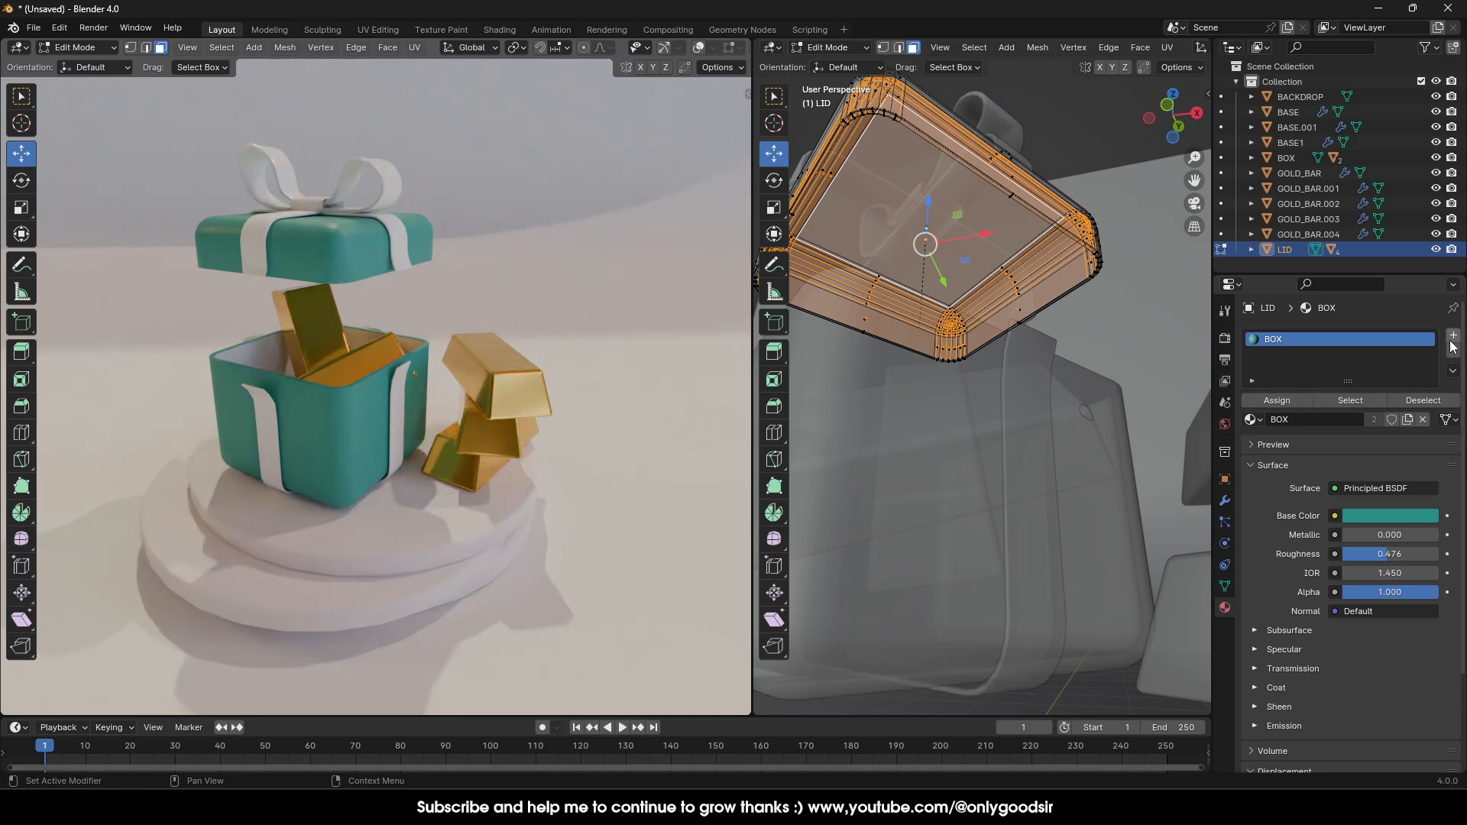
{"action": "left_click", "coordinate": [1452, 337]}
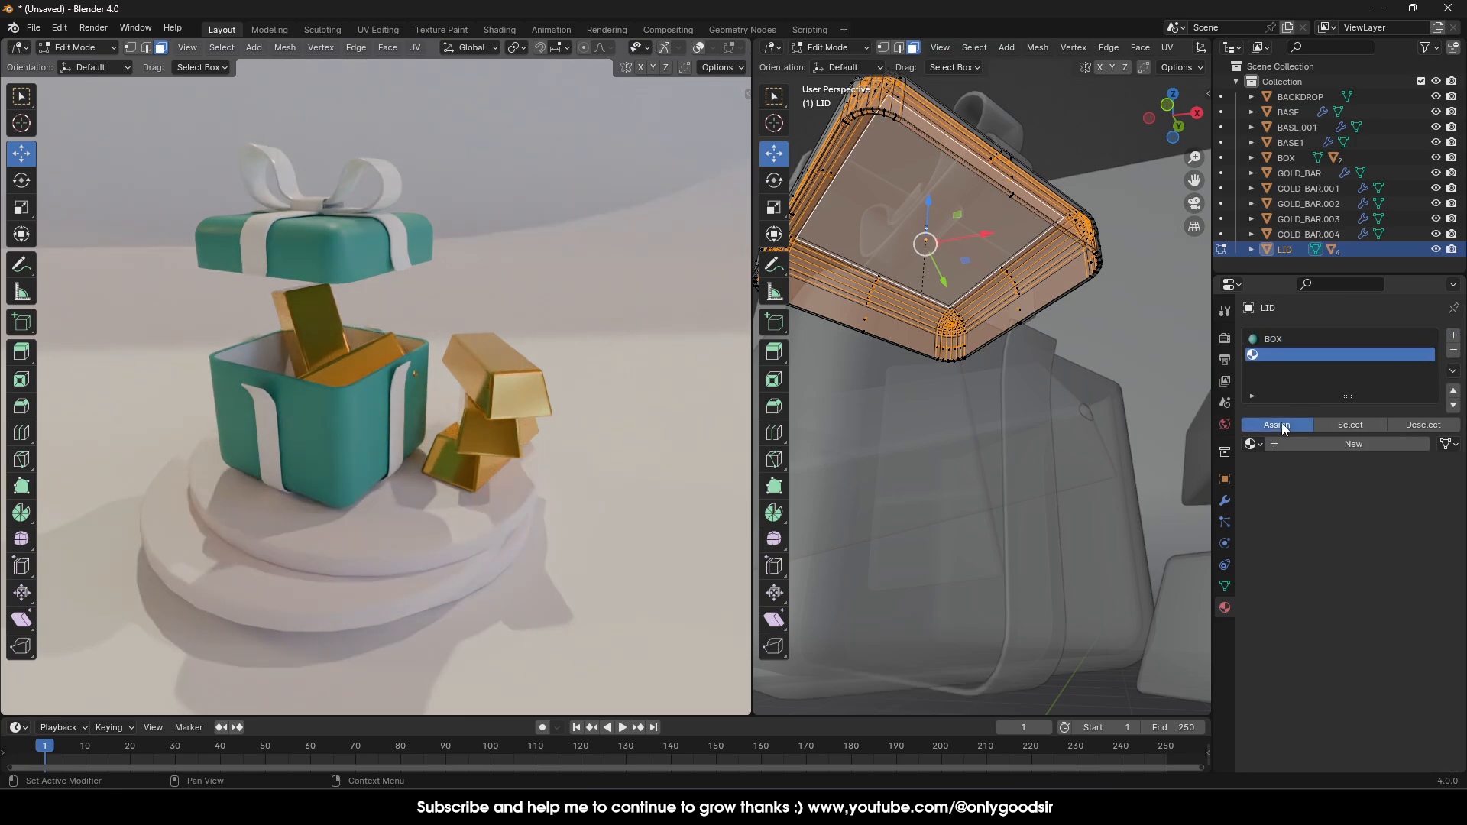
{"action": "left_click", "coordinate": [1263, 440]}
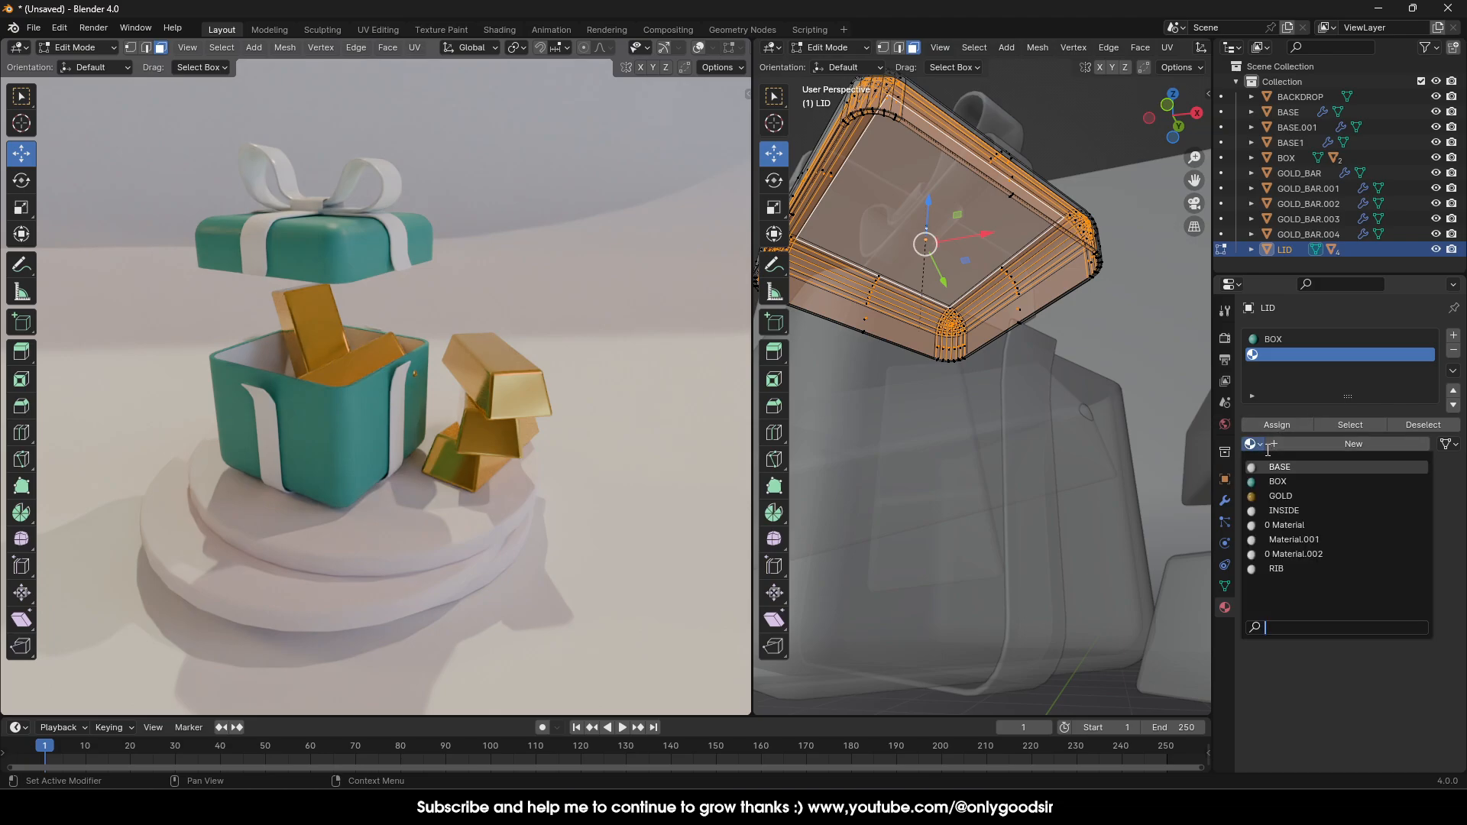
{"action": "left_click", "coordinate": [1285, 511]}
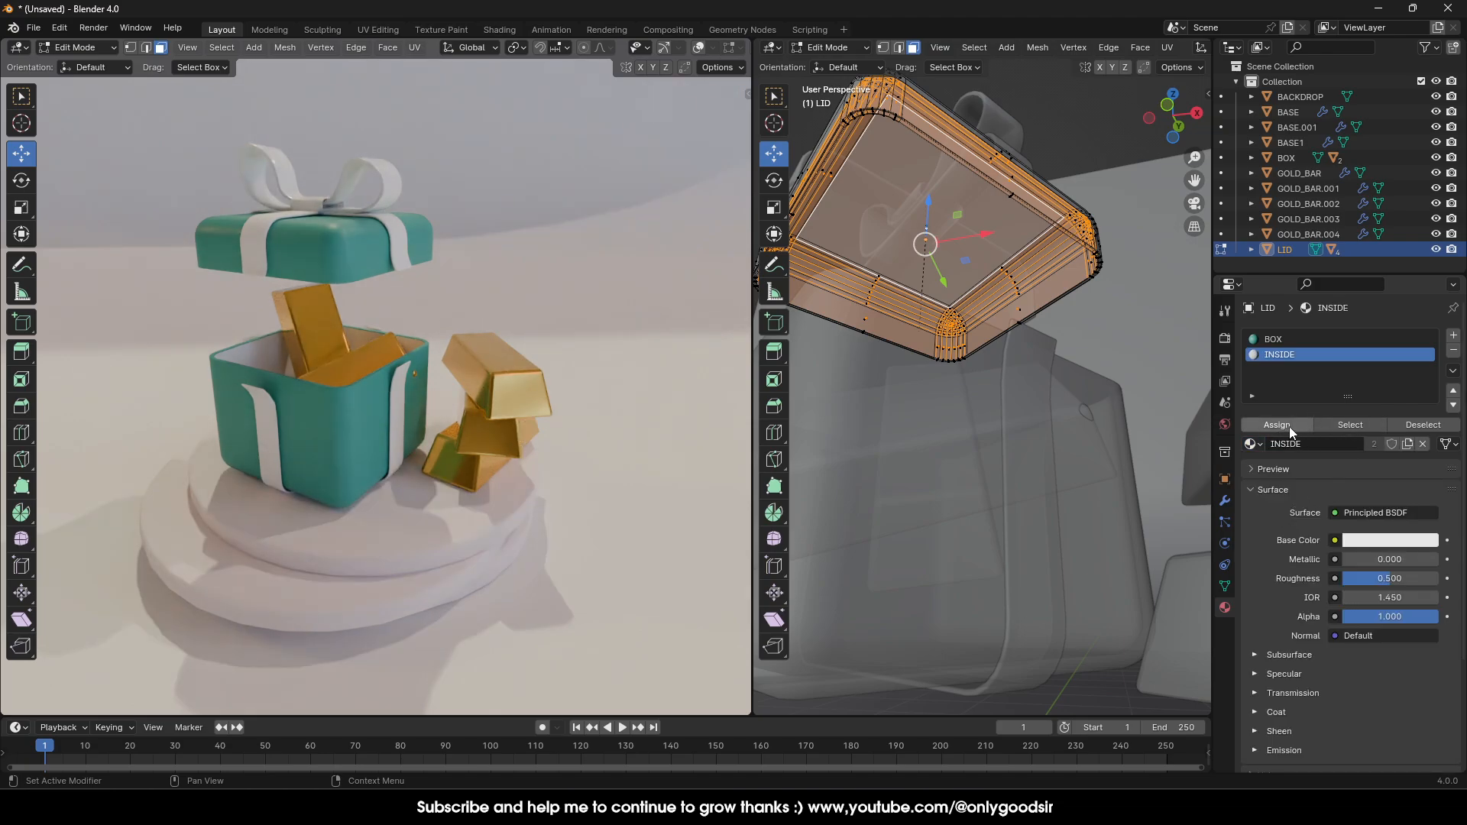
{"action": "key", "text": "Tab"}
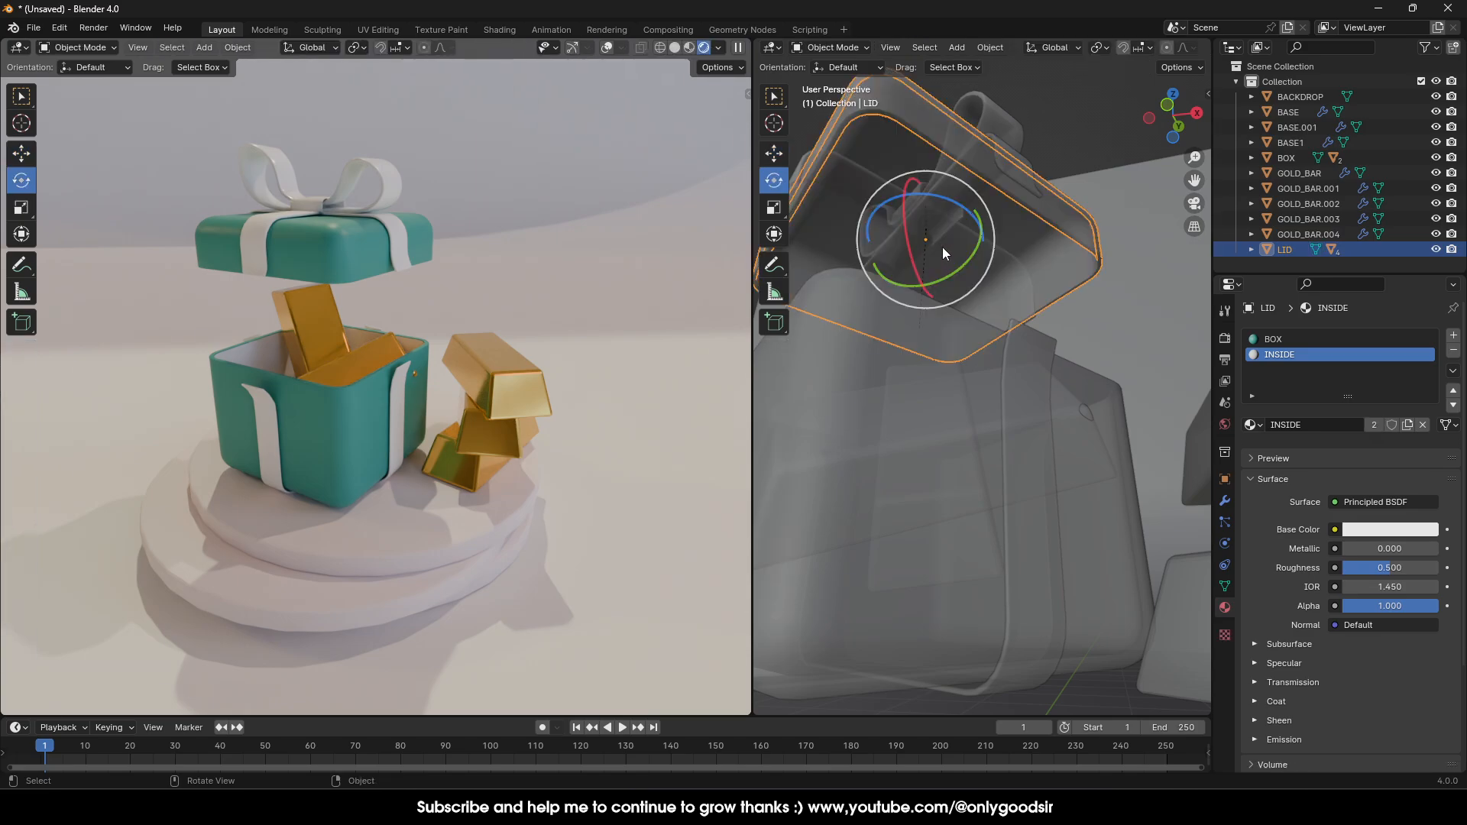
{"action": "mouse_move", "coordinate": [561, 368]}
{"action": "middle_mouse_down"}
{"action": "mouse_move", "coordinate": [486, 387]}
{"action": "mouse_move", "coordinate": [416, 345]}
{"action": "mouse_move", "coordinate": [342, 187]}
{"action": "middle_mouse_up"}
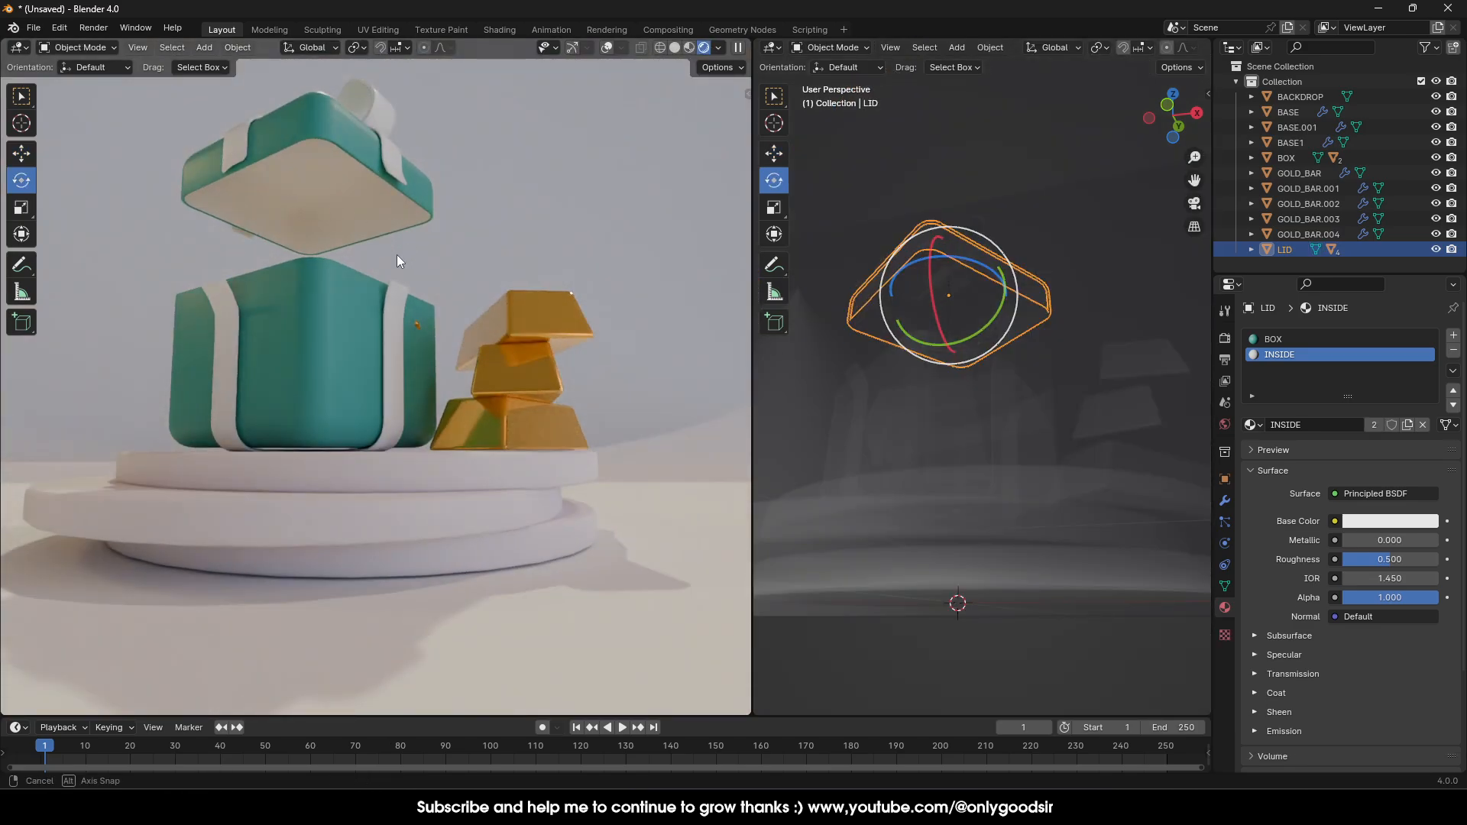
{"action": "middle_click_drag", "start_coordinate": [396, 259], "coordinate": [195, 405]}
{"action": "mouse_move", "coordinate": [387, 474]}
{"action": "middle_mouse_down"}
{"action": "mouse_move", "coordinate": [430, 511]}
{"action": "mouse_move", "coordinate": [405, 472]}
{"action": "middle_mouse_up"}
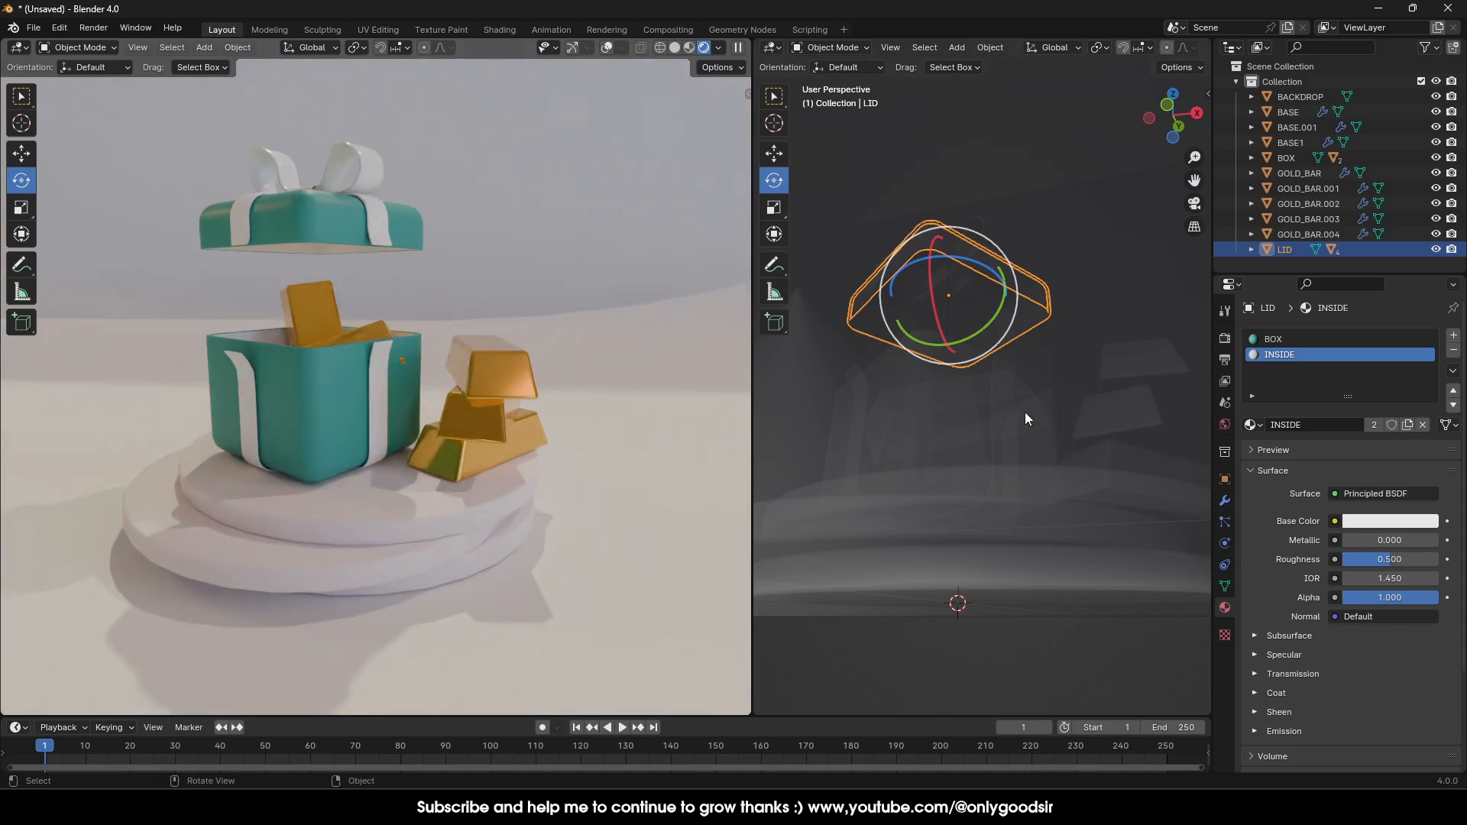
Create a new material named BACKDROP on the curved backdrop.
{"action": "scroll", "coordinate": [993, 401], "scroll_direction": "down", "scroll_amount": 2}
{"action": "mouse_move", "coordinate": [954, 387]}
{"action": "middle_mouse_down"}
{"action": "mouse_move", "coordinate": [961, 451]}
{"action": "mouse_move", "coordinate": [927, 341]}
{"action": "mouse_move", "coordinate": [946, 371]}
{"action": "middle_mouse_up"}
{"action": "scroll", "coordinate": [964, 451], "scroll_direction": "down", "scroll_amount": 2}
{"action": "left_click", "coordinate": [1087, 314]}
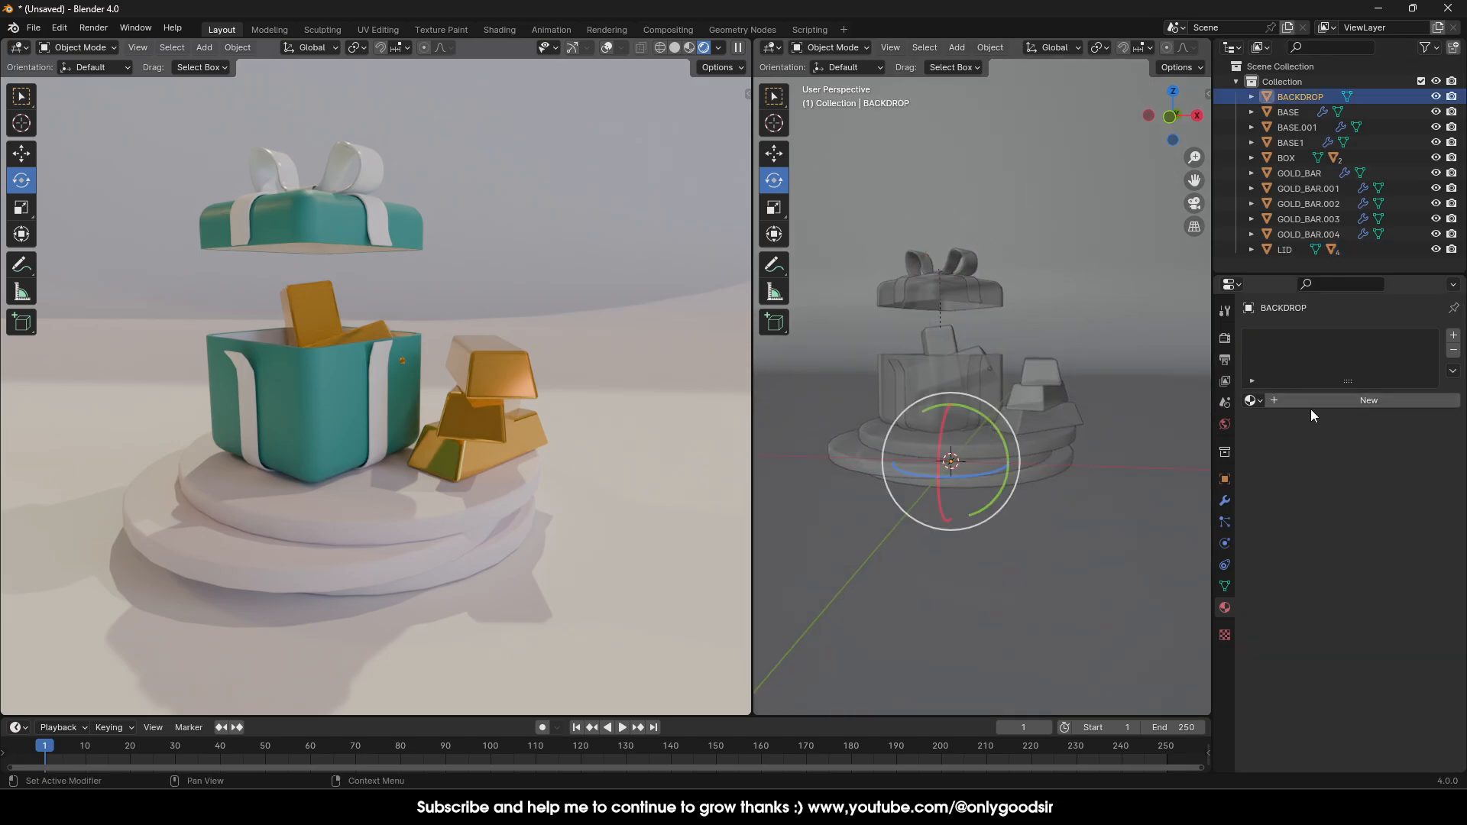
{"action": "left_click", "coordinate": [1341, 400]}
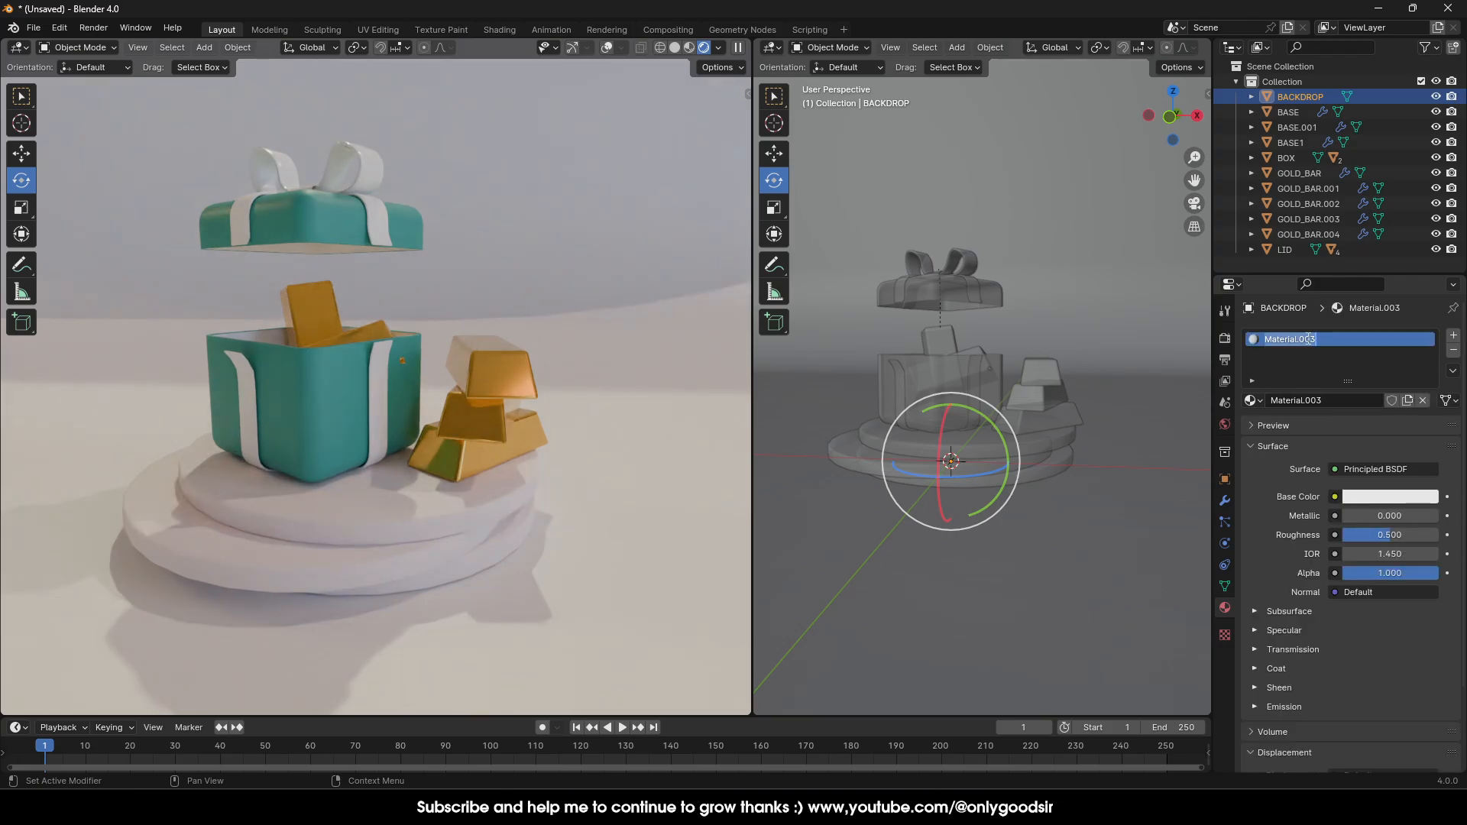
{"action": "type", "text": "BACKDROP"}
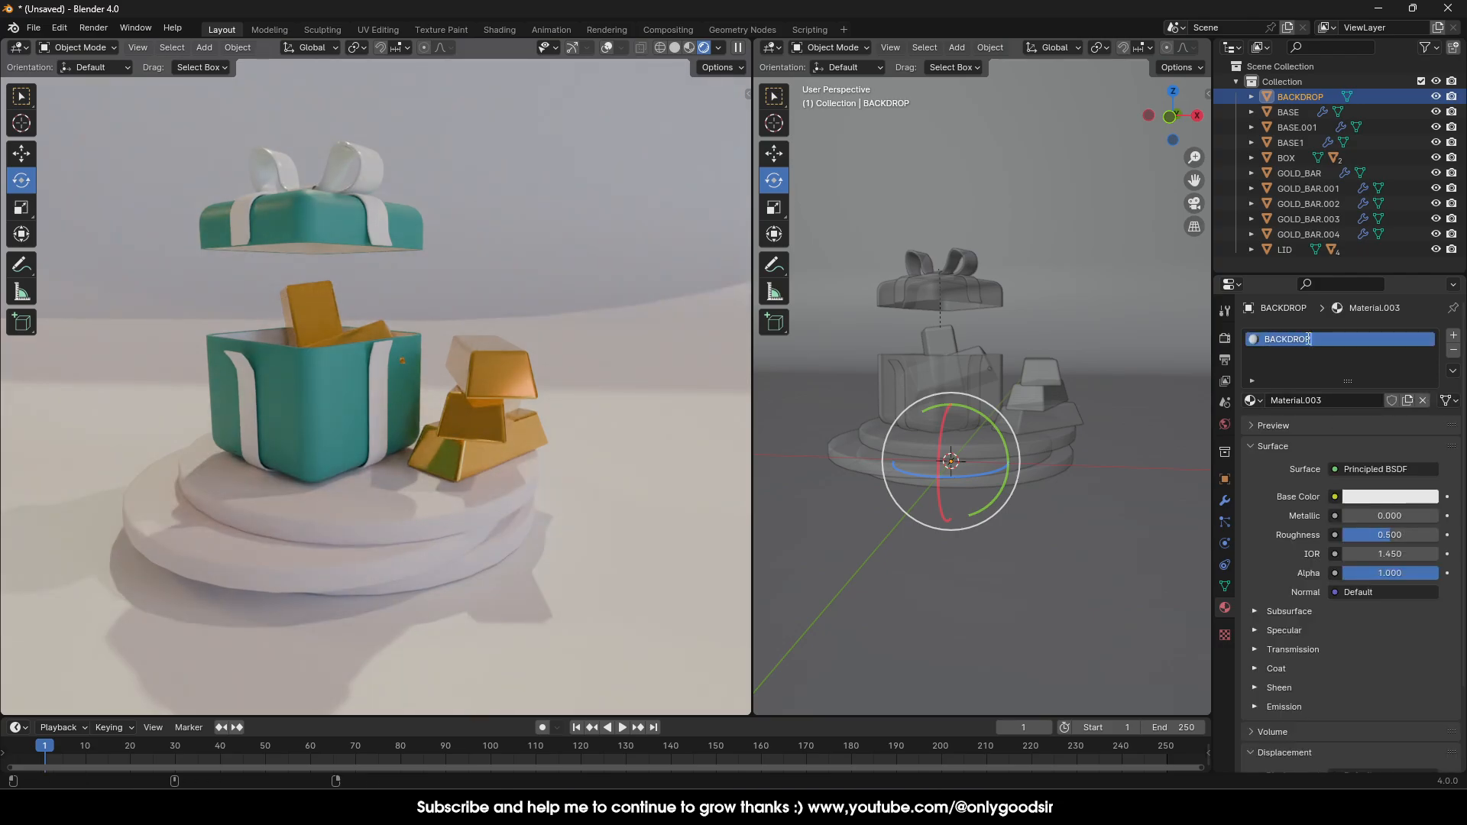
{"action": "key", "text": "Return"}
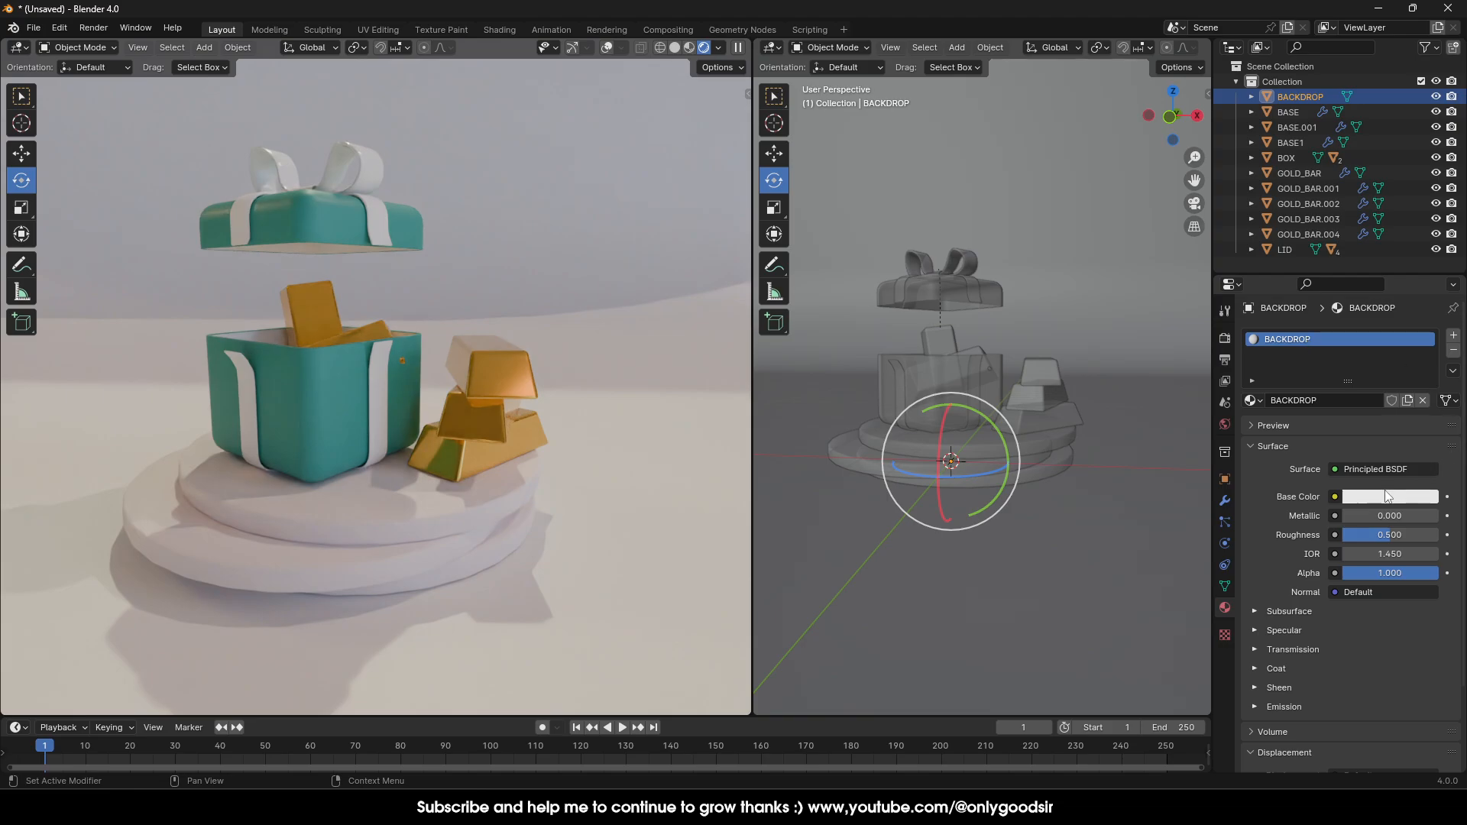
Set the BACKDROP material's base color to a light orange and check the rendered scene.
{"action": "left_click", "coordinate": [1388, 496]}
{"action": "mouse_move", "coordinate": [1341, 326]}
{"action": "left_mouse_down"}
{"action": "mouse_move", "coordinate": [1351, 340]}
{"action": "mouse_move", "coordinate": [1331, 368]}
{"action": "mouse_move", "coordinate": [1308, 357]}
{"action": "mouse_move", "coordinate": [1332, 353]}
{"action": "left_mouse_up"}
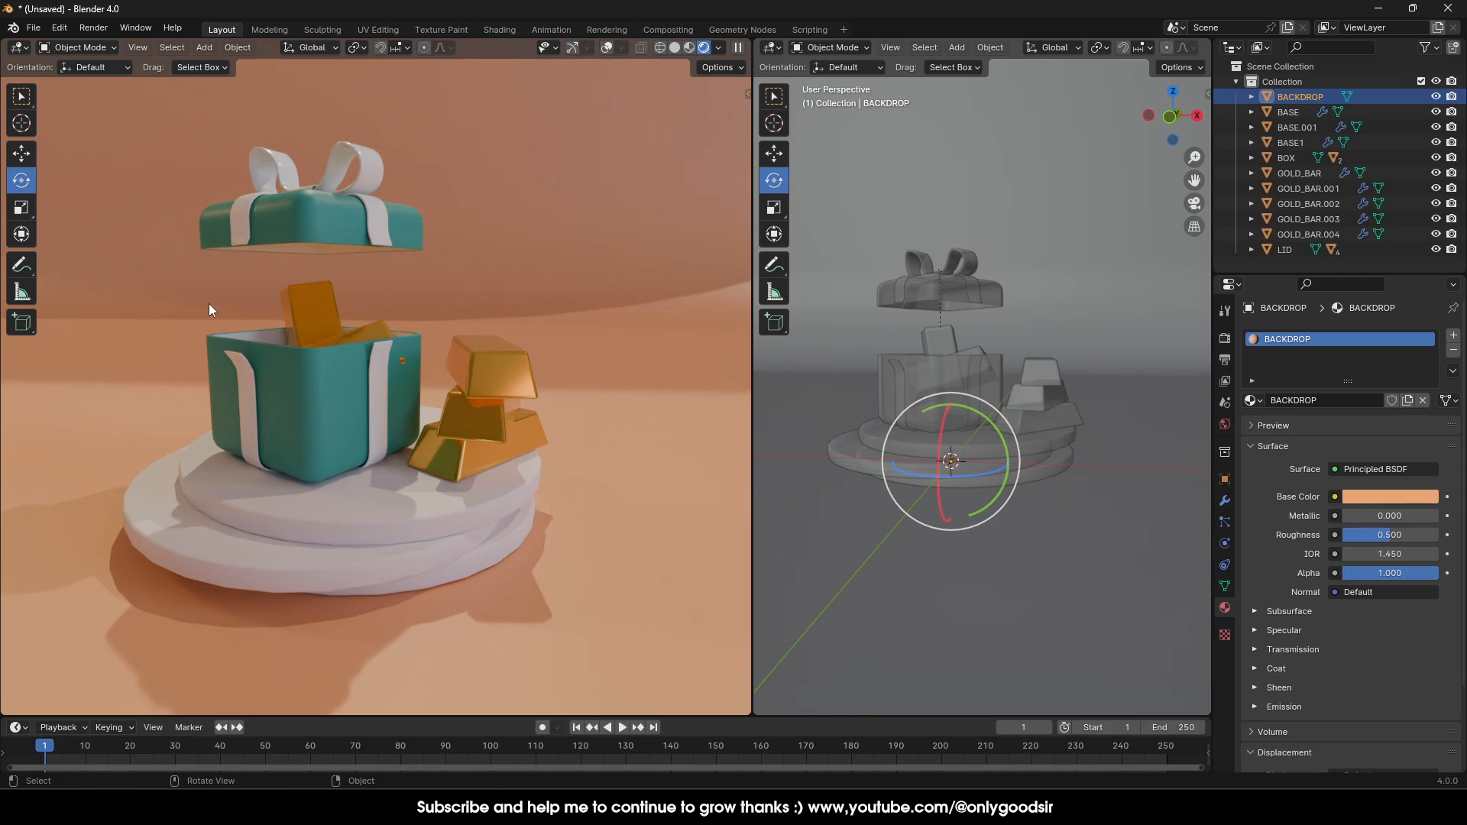
{"action": "middle_click_drag", "start_coordinate": [341, 504], "coordinate": [533, 456]}
{"action": "scroll", "coordinate": [464, 450], "scroll_direction": "up", "scroll_amount": 1}
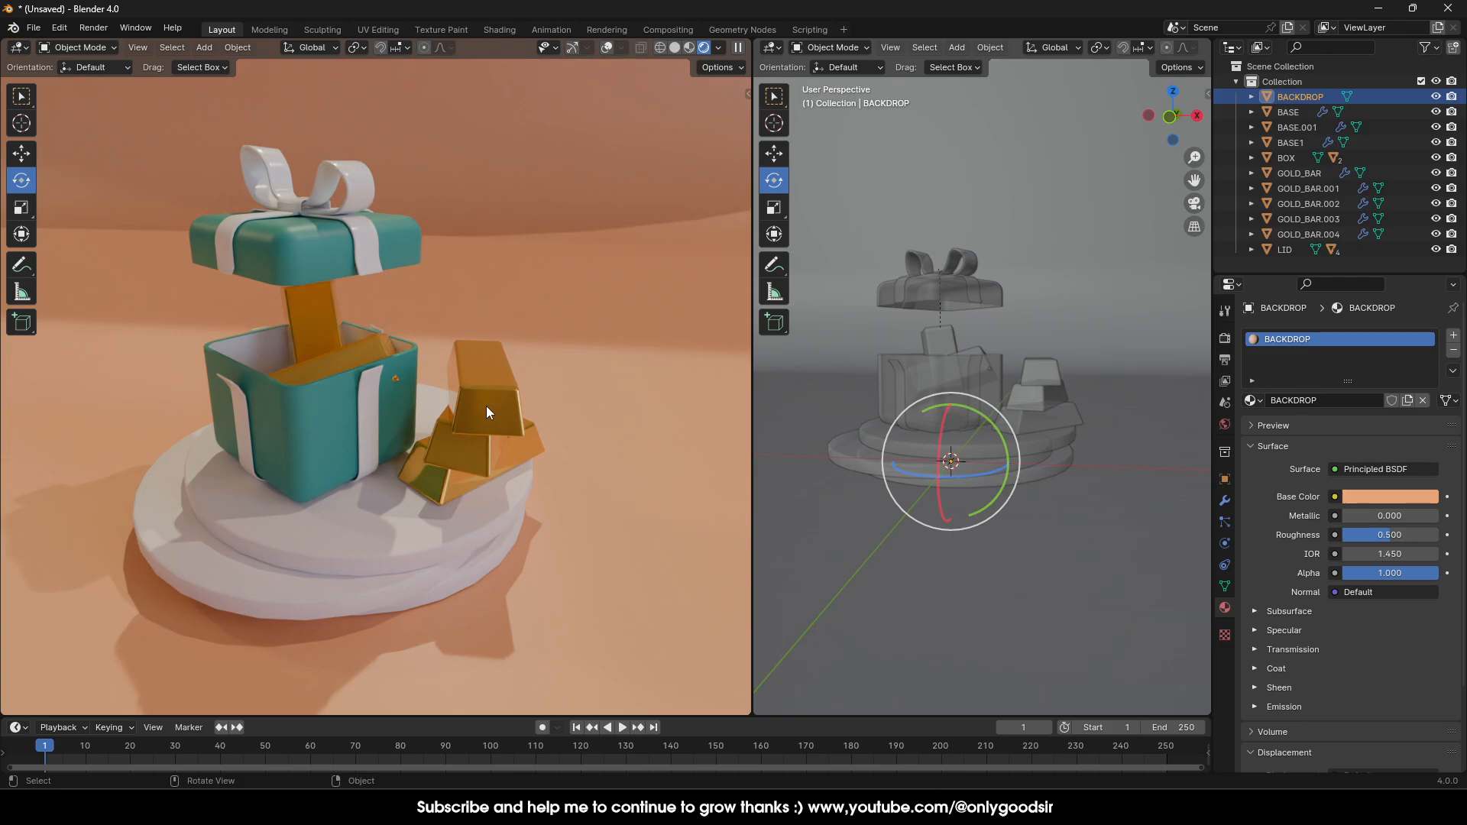
Turn off X-ray in the solid viewport and select the gift box base.
{"action": "middle_click_drag", "start_coordinate": [523, 407], "coordinate": [521, 374]}
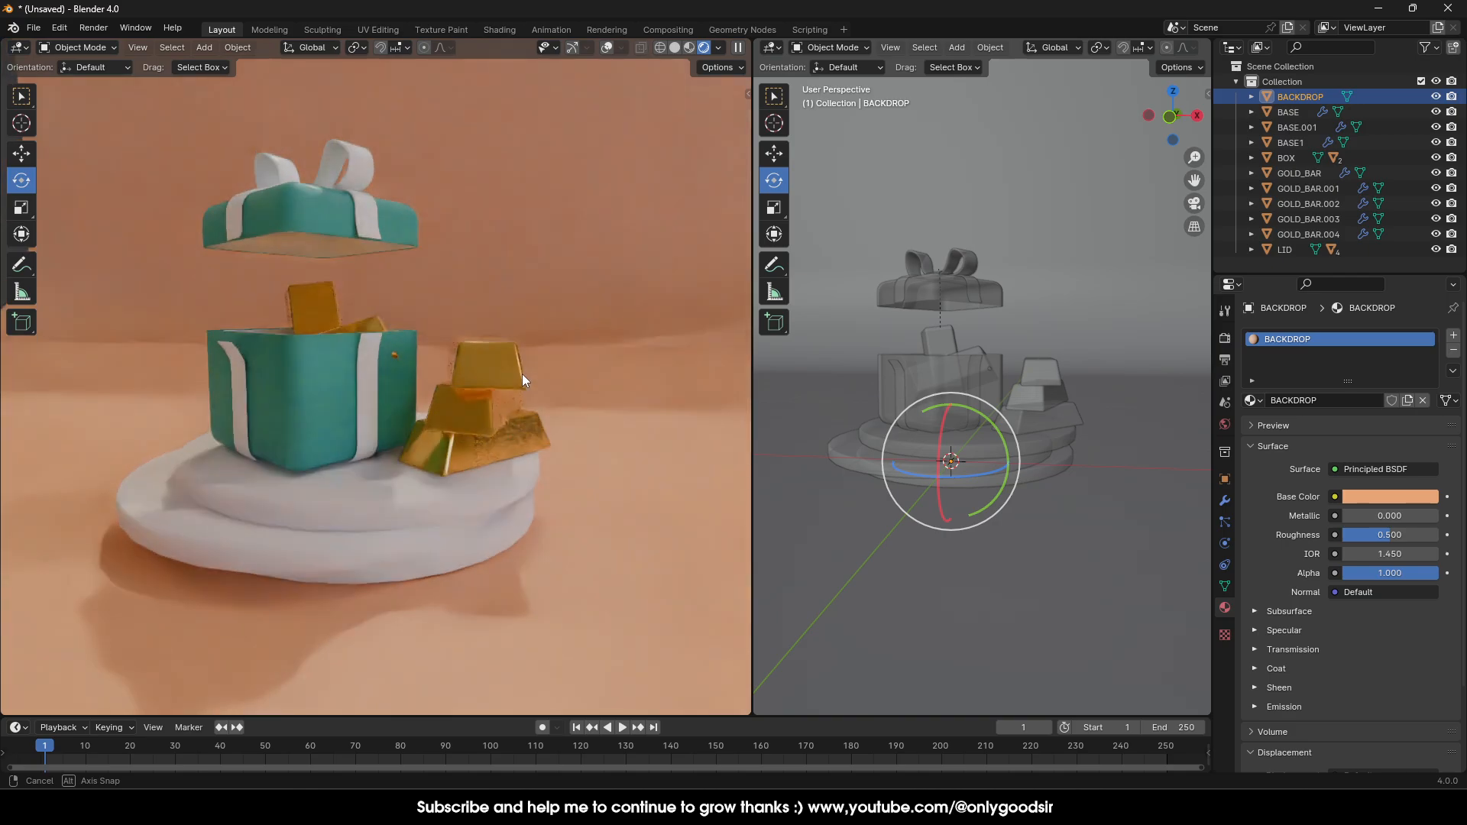
{"action": "middle_click_drag", "start_coordinate": [953, 378], "coordinate": [942, 409]}
{"action": "scroll", "coordinate": [942, 412], "scroll_direction": "up", "scroll_amount": 3}
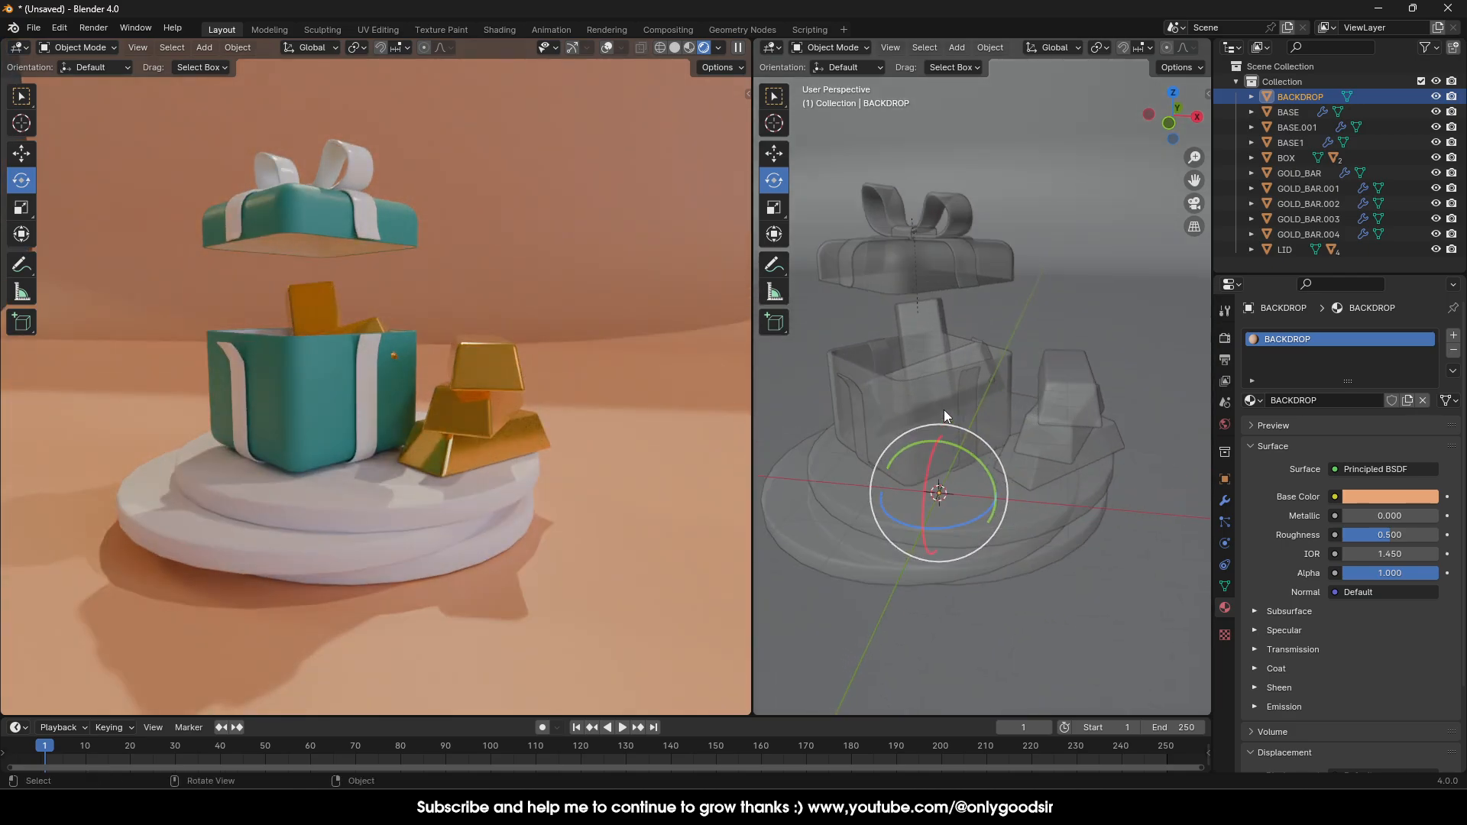
{"action": "middle_click_drag", "start_coordinate": [1169, 52], "coordinate": [936, 42]}
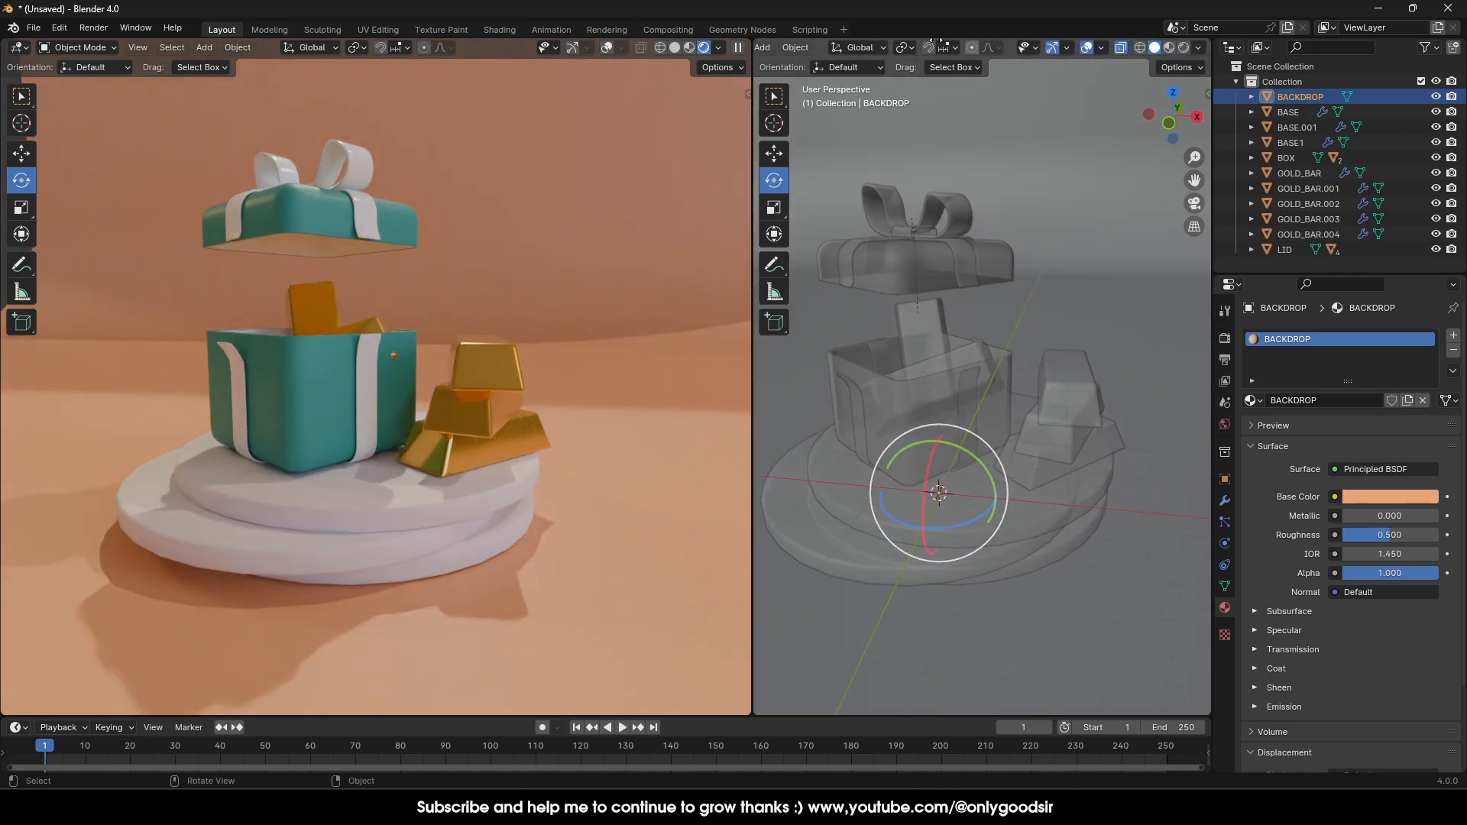
{"action": "left_click", "coordinate": [1119, 47]}
{"action": "middle_click_drag", "start_coordinate": [846, 368], "coordinate": [929, 365]}
{"action": "scroll", "coordinate": [902, 388], "scroll_direction": "up", "scroll_amount": 1}
{"action": "scroll", "coordinate": [902, 359], "scroll_direction": "up", "scroll_amount": 1}
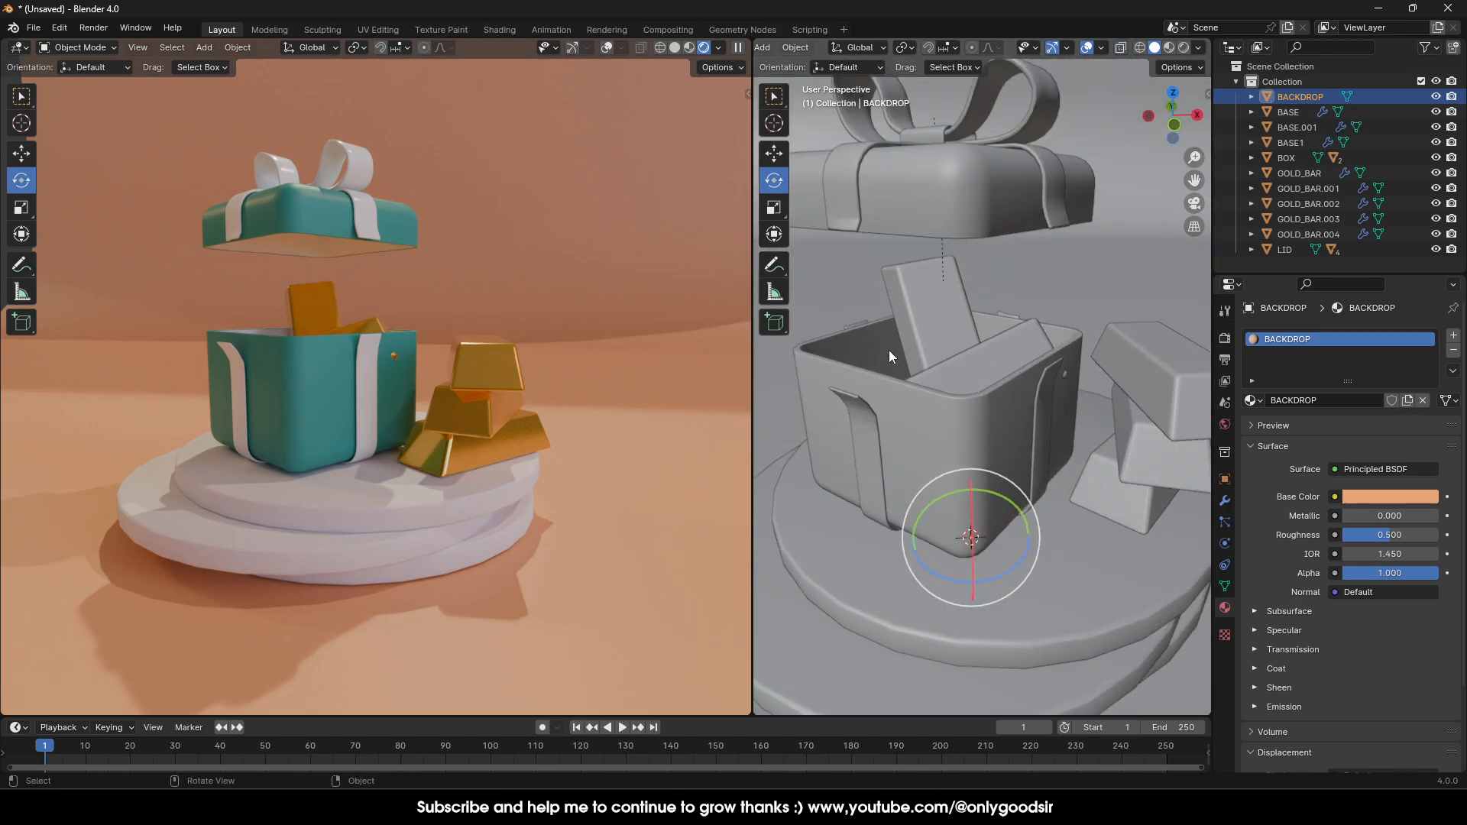
{"action": "left_click", "coordinate": [887, 352]}
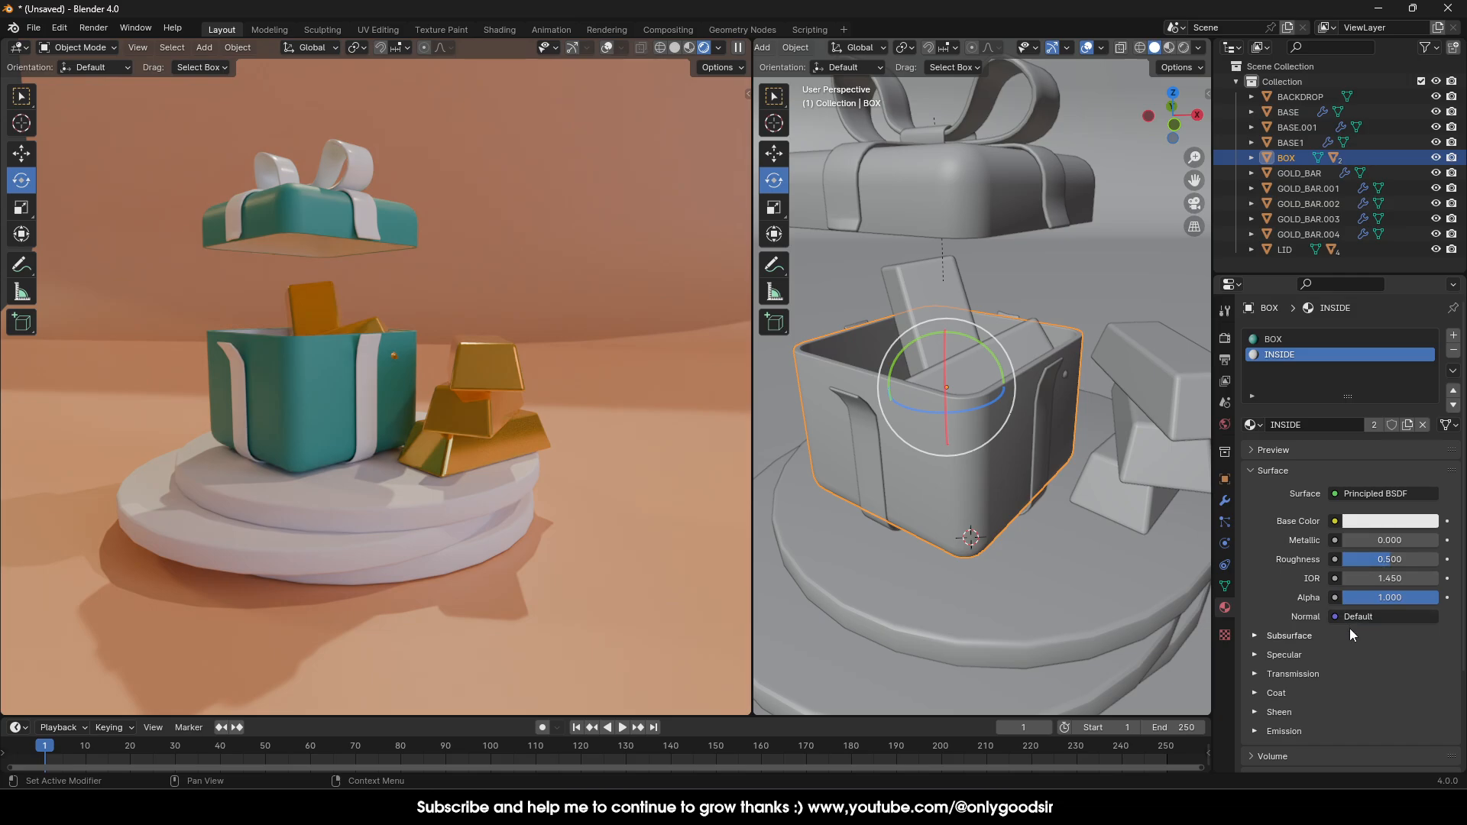
Give the box's INSIDE material a light orange emission color with a strength of 6.
{"action": "scroll", "coordinate": [1349, 628], "scroll_direction": "down", "scroll_amount": 3}
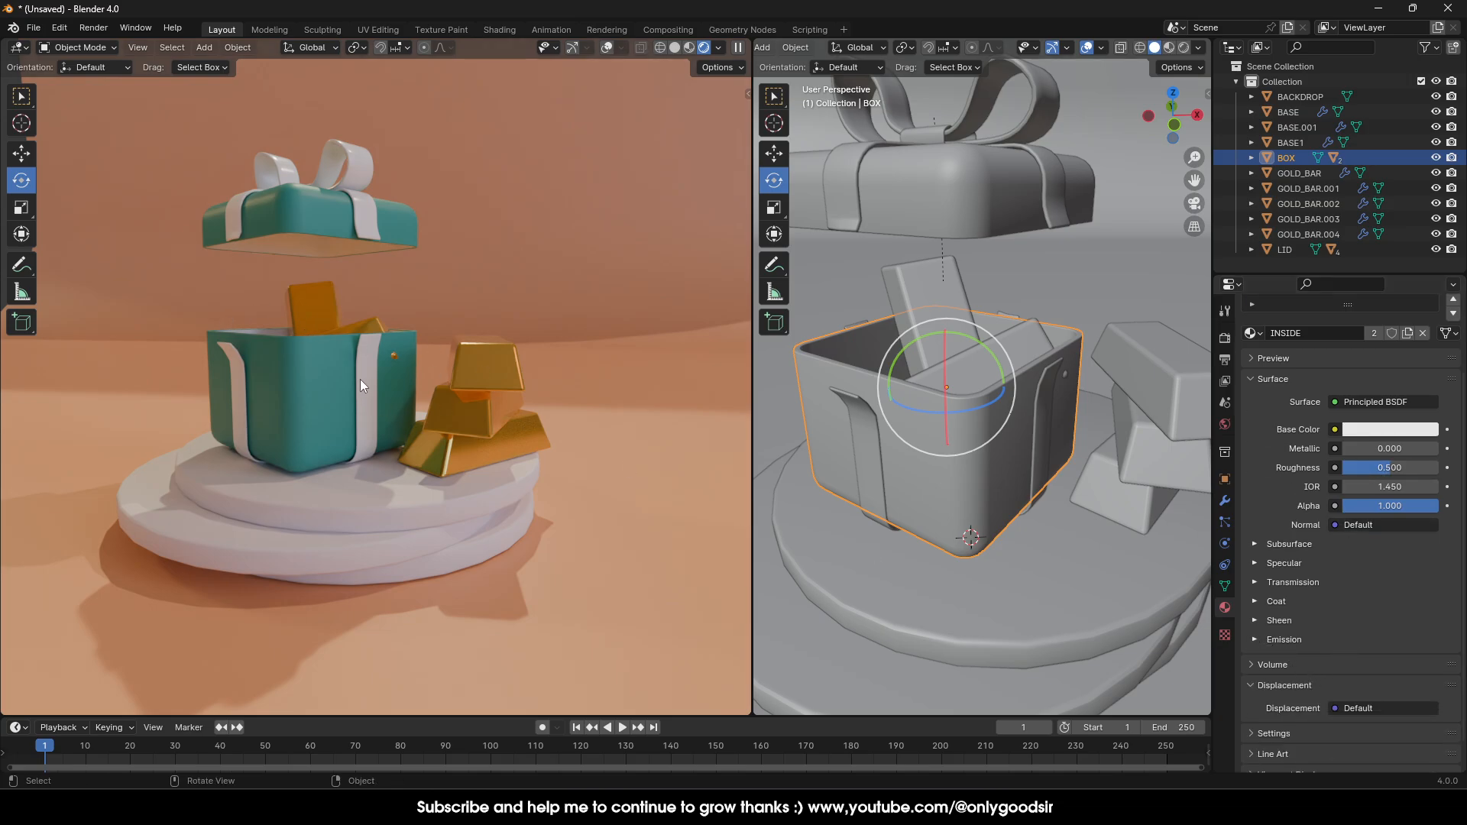
{"action": "middle_click_drag", "start_coordinate": [360, 379], "coordinate": [269, 356]}
{"action": "middle_click_drag", "start_coordinate": [296, 283], "coordinate": [322, 228]}
{"action": "middle_click_drag", "start_coordinate": [292, 330], "coordinate": [323, 337]}
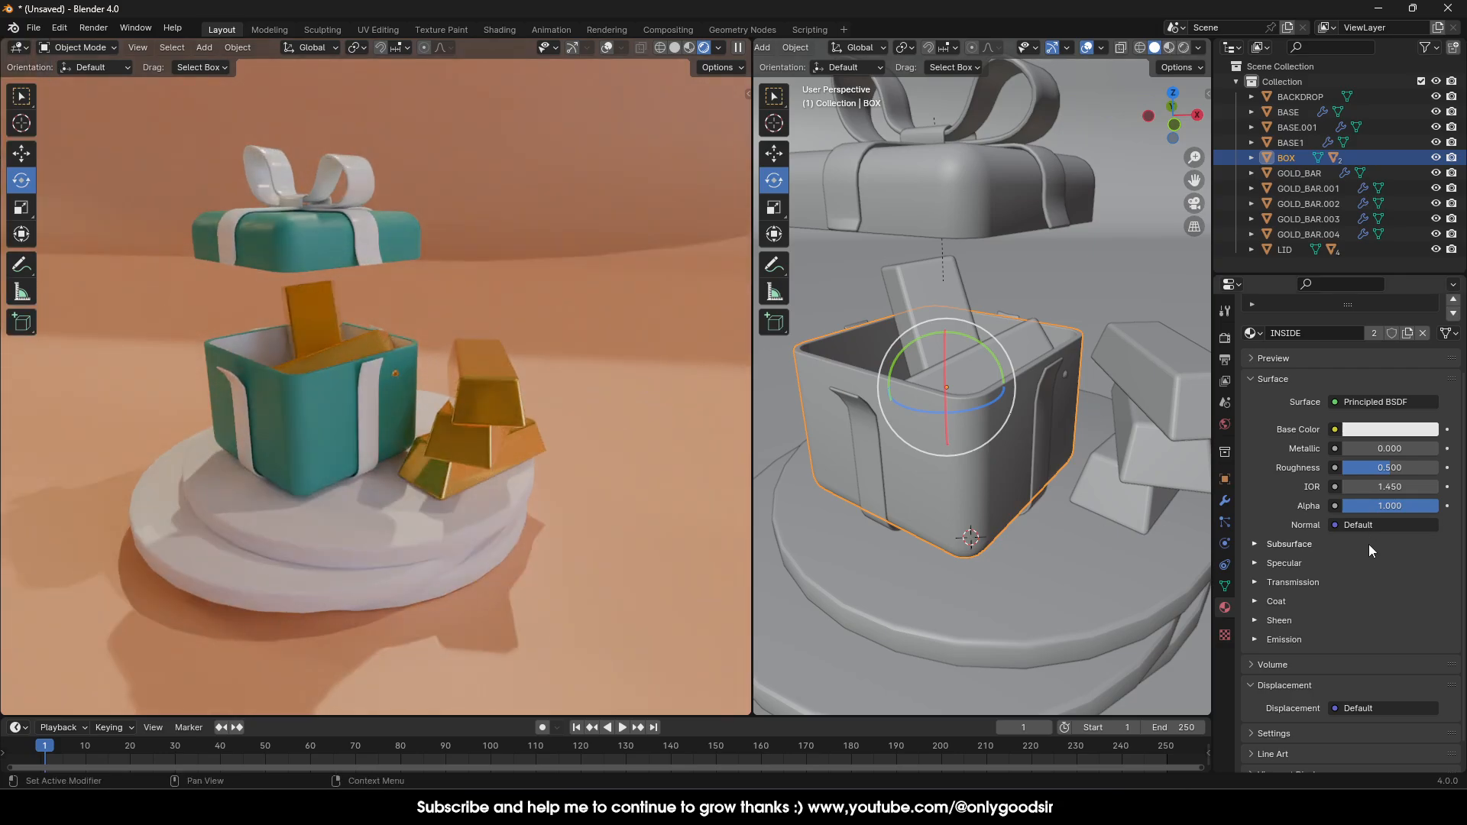
{"action": "left_click", "coordinate": [1265, 644]}
{"action": "scroll", "coordinate": [1299, 634], "scroll_direction": "down", "scroll_amount": 2}
{"action": "left_click", "coordinate": [1381, 617]}
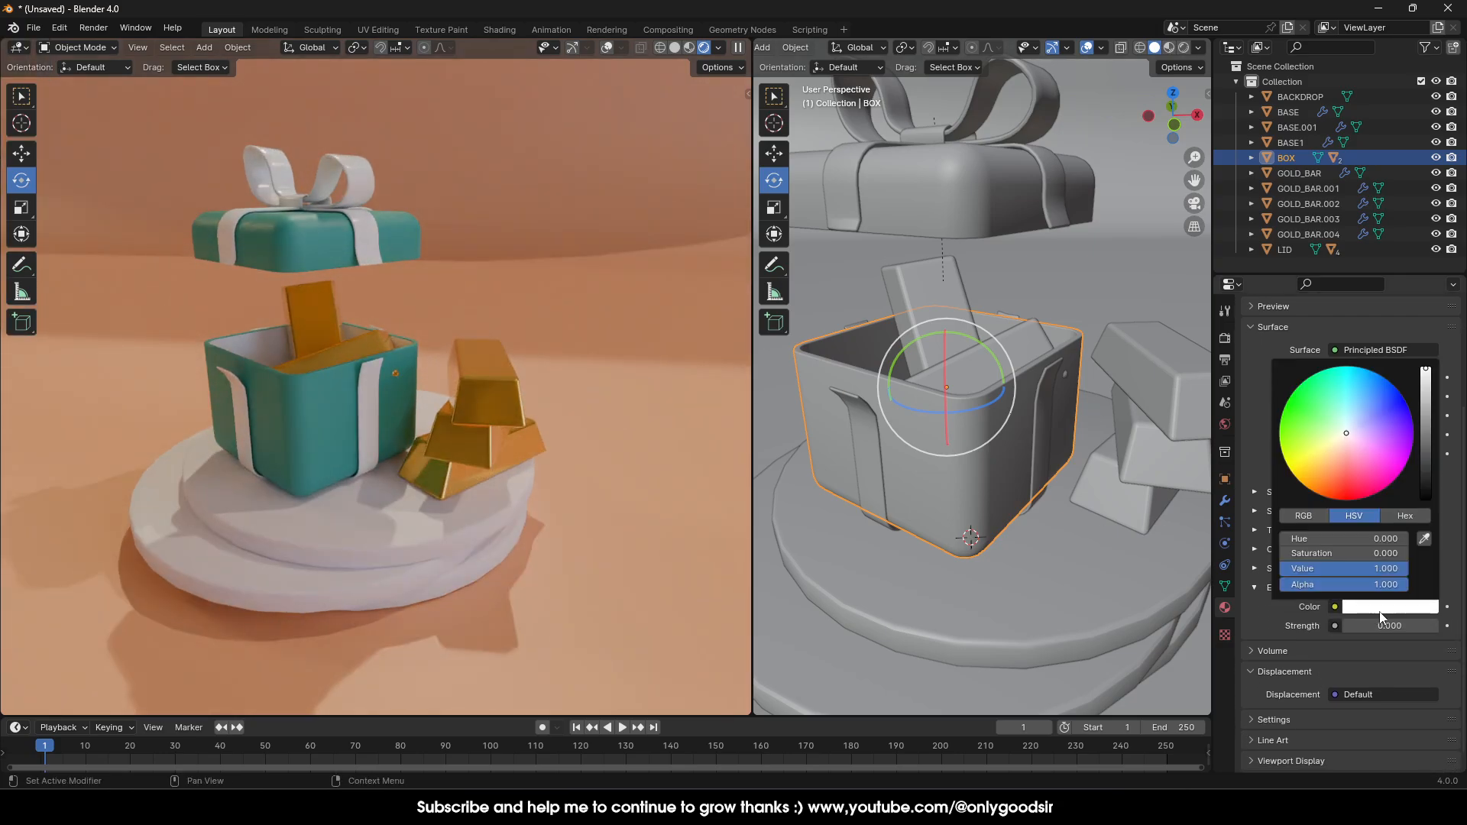
{"action": "left_click_drag", "start_coordinate": [1338, 445], "coordinate": [1325, 468]}
{"action": "left_click_drag", "start_coordinate": [1379, 625], "coordinate": [1413, 625]}
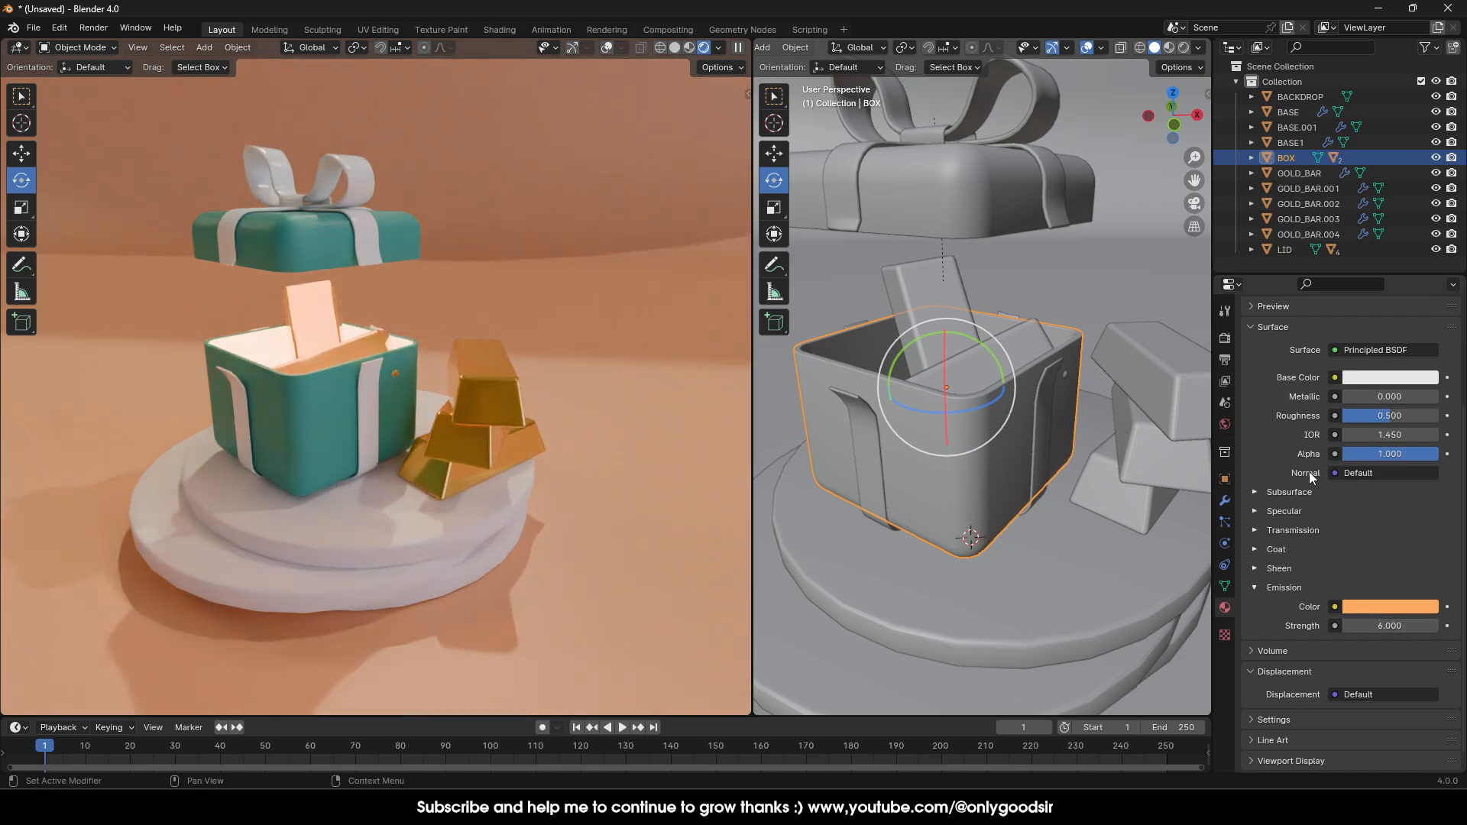
Set the INSIDE material's base color to orange and check the glow under the lid.
{"action": "left_click", "coordinate": [1368, 377]}
{"action": "mouse_move", "coordinate": [1326, 223]}
{"action": "left_mouse_down"}
{"action": "mouse_move", "coordinate": [1332, 260]}
{"action": "mouse_move", "coordinate": [1325, 249]}
{"action": "left_mouse_up"}
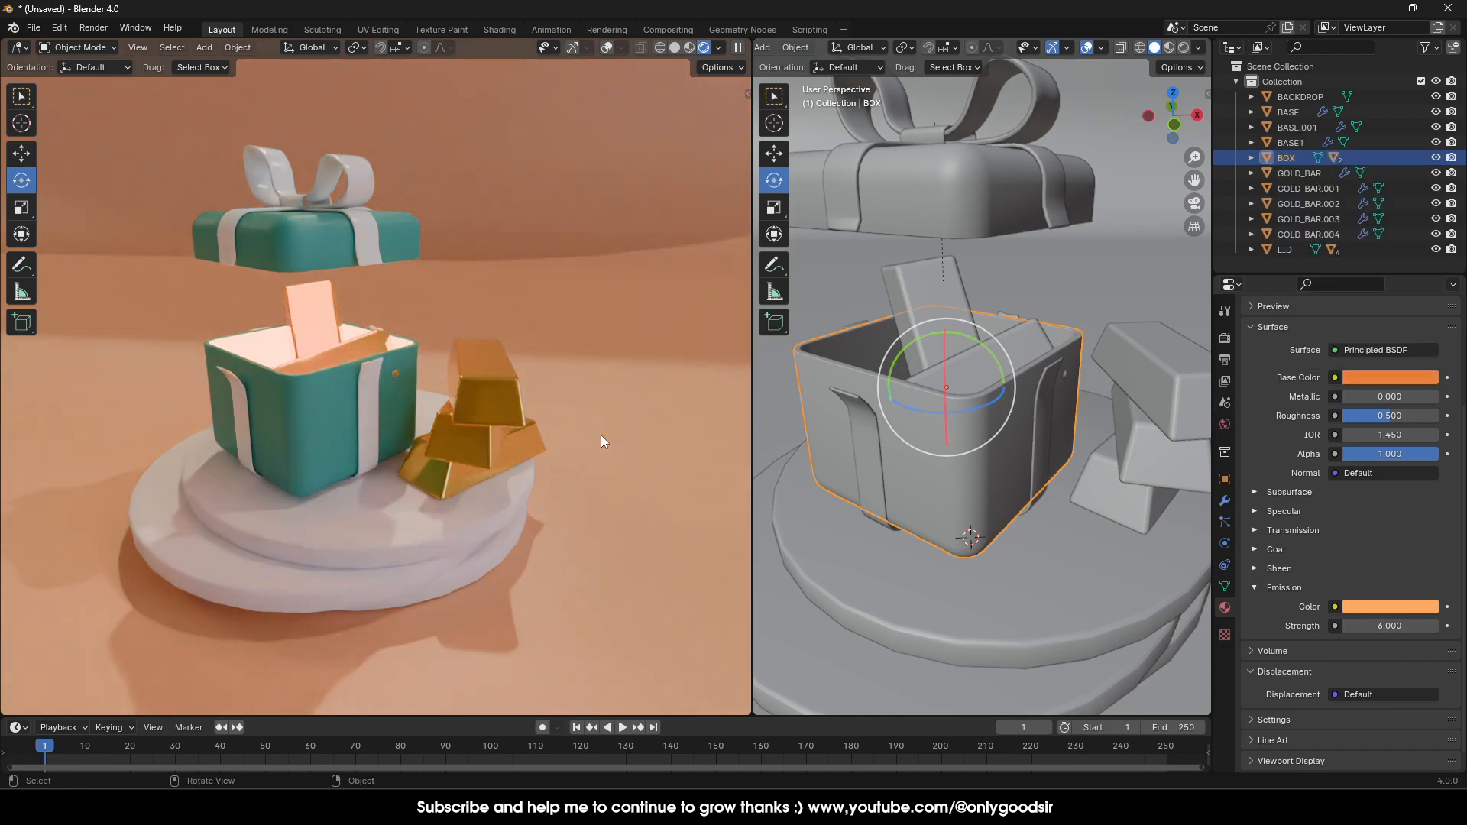
{"action": "middle_click_drag", "start_coordinate": [525, 432], "coordinate": [524, 406]}
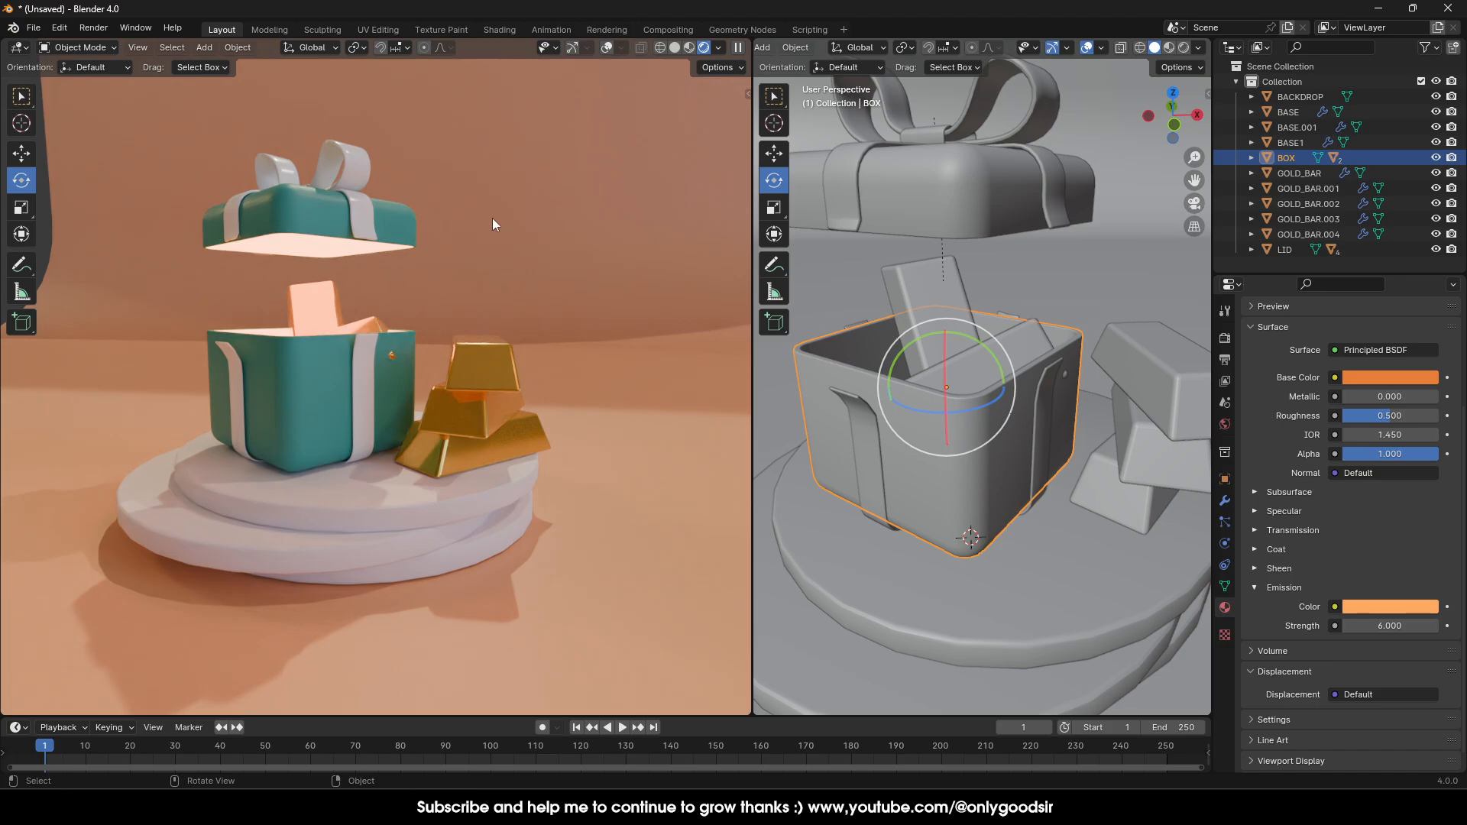
Light the rendered viewport with the scene world and set the INSIDE material's emission strength to 1.7.
{"action": "left_click", "coordinate": [718, 48]}
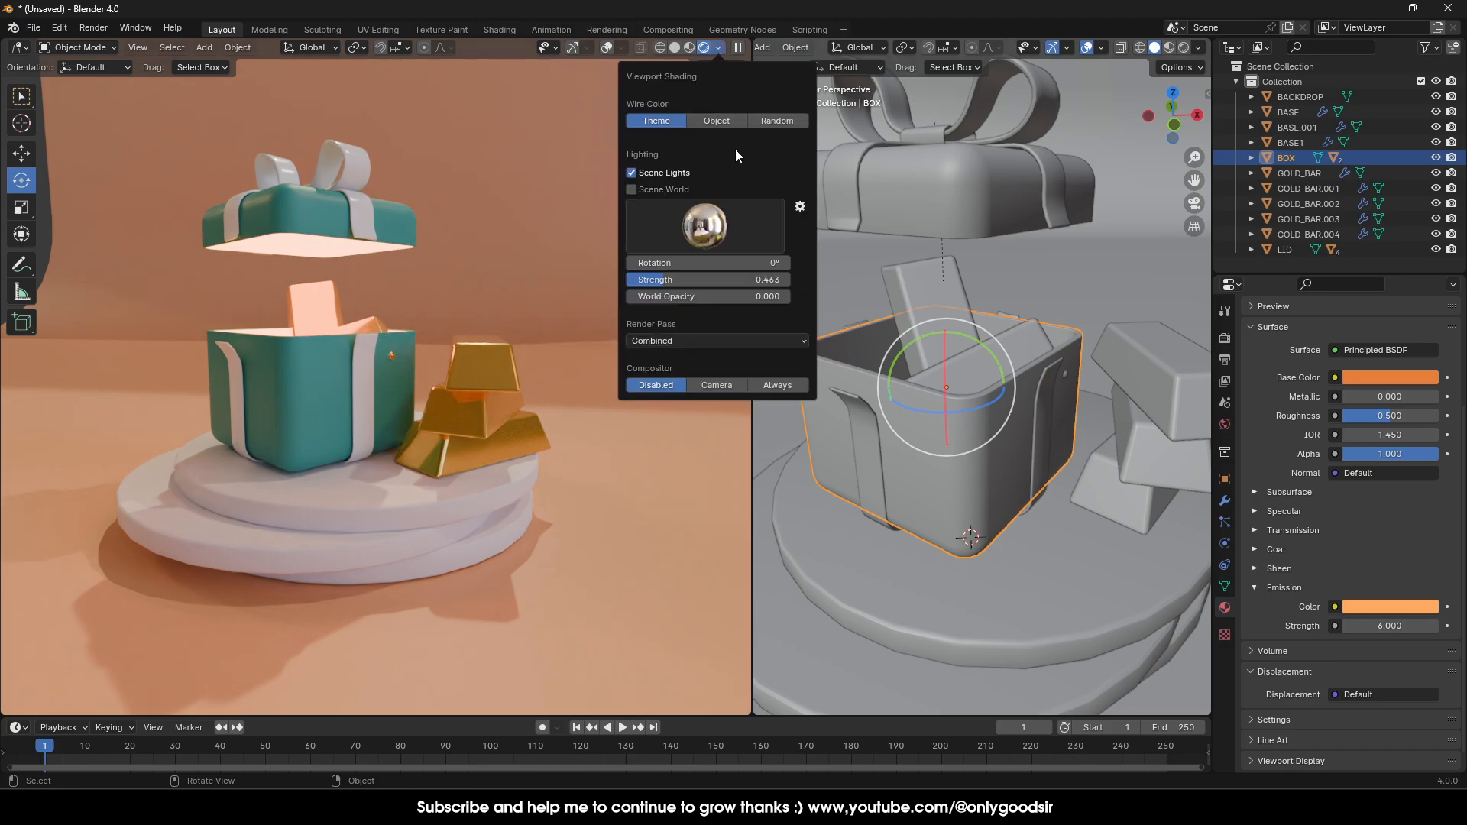
{"action": "left_click", "coordinate": [631, 189]}
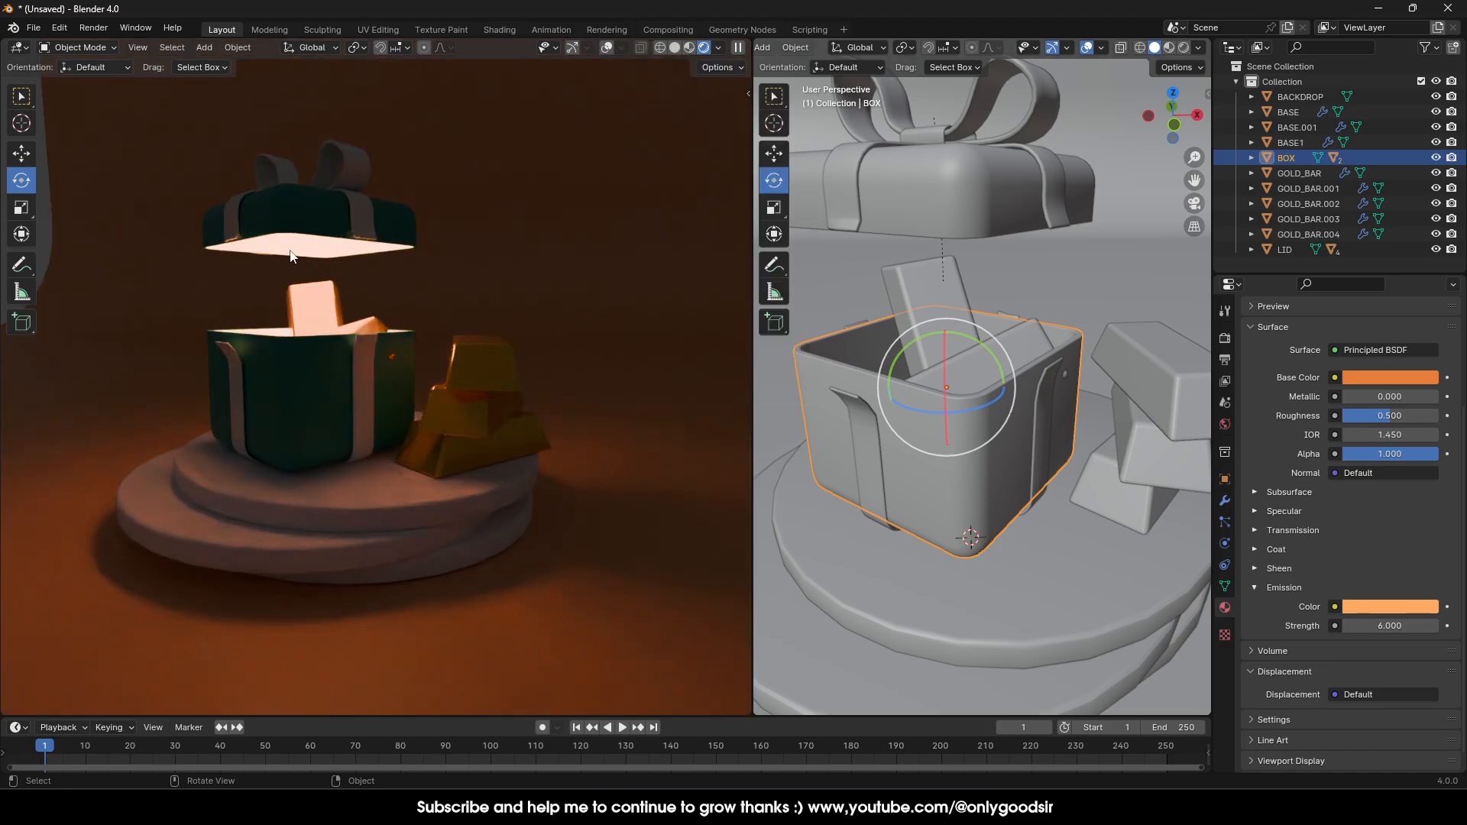
{"action": "middle_click_drag", "start_coordinate": [359, 325], "coordinate": [259, 333]}
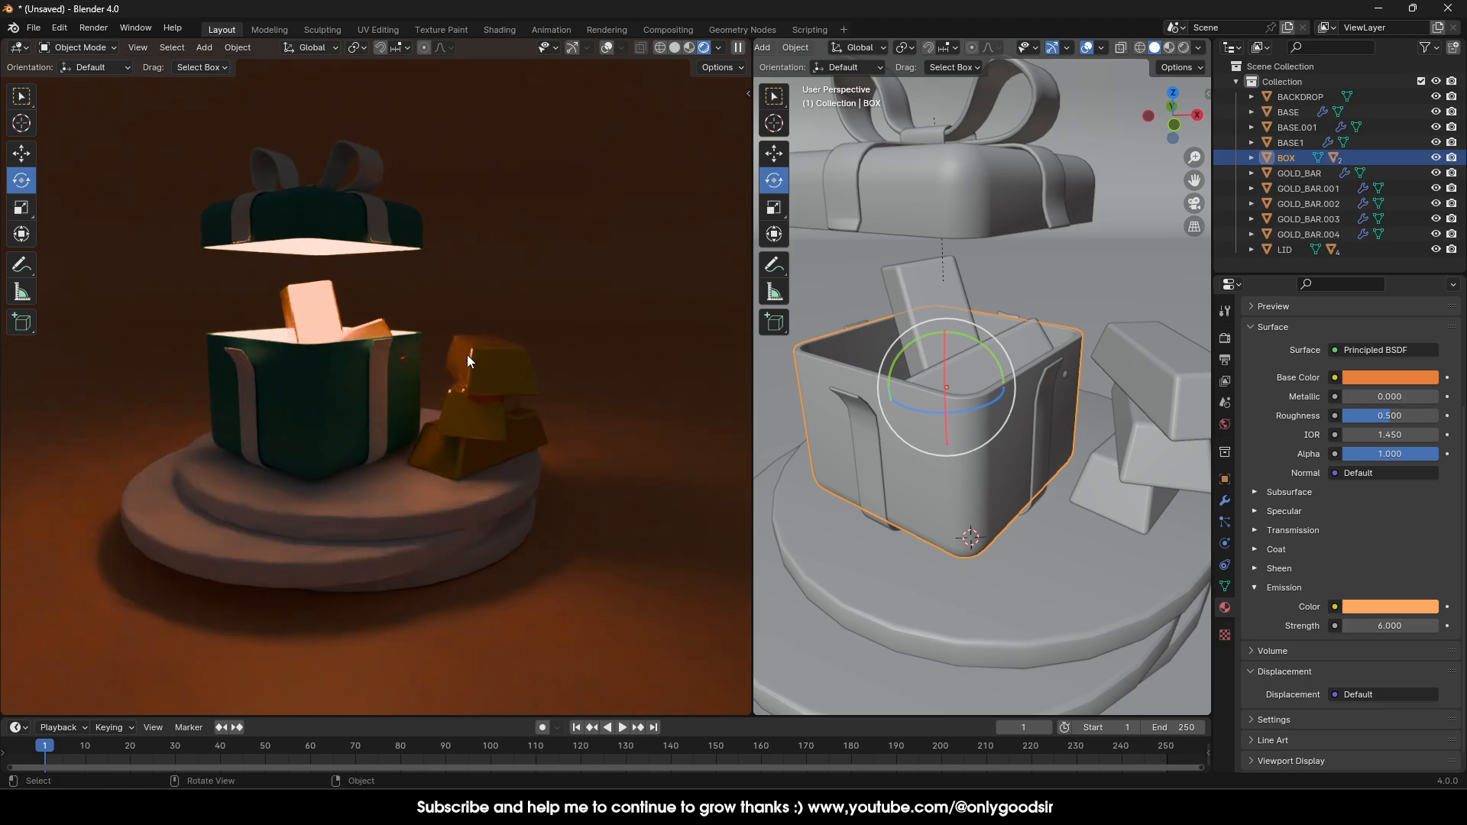
{"action": "left_click_drag", "start_coordinate": [1367, 626], "coordinate": [1461, 625]}
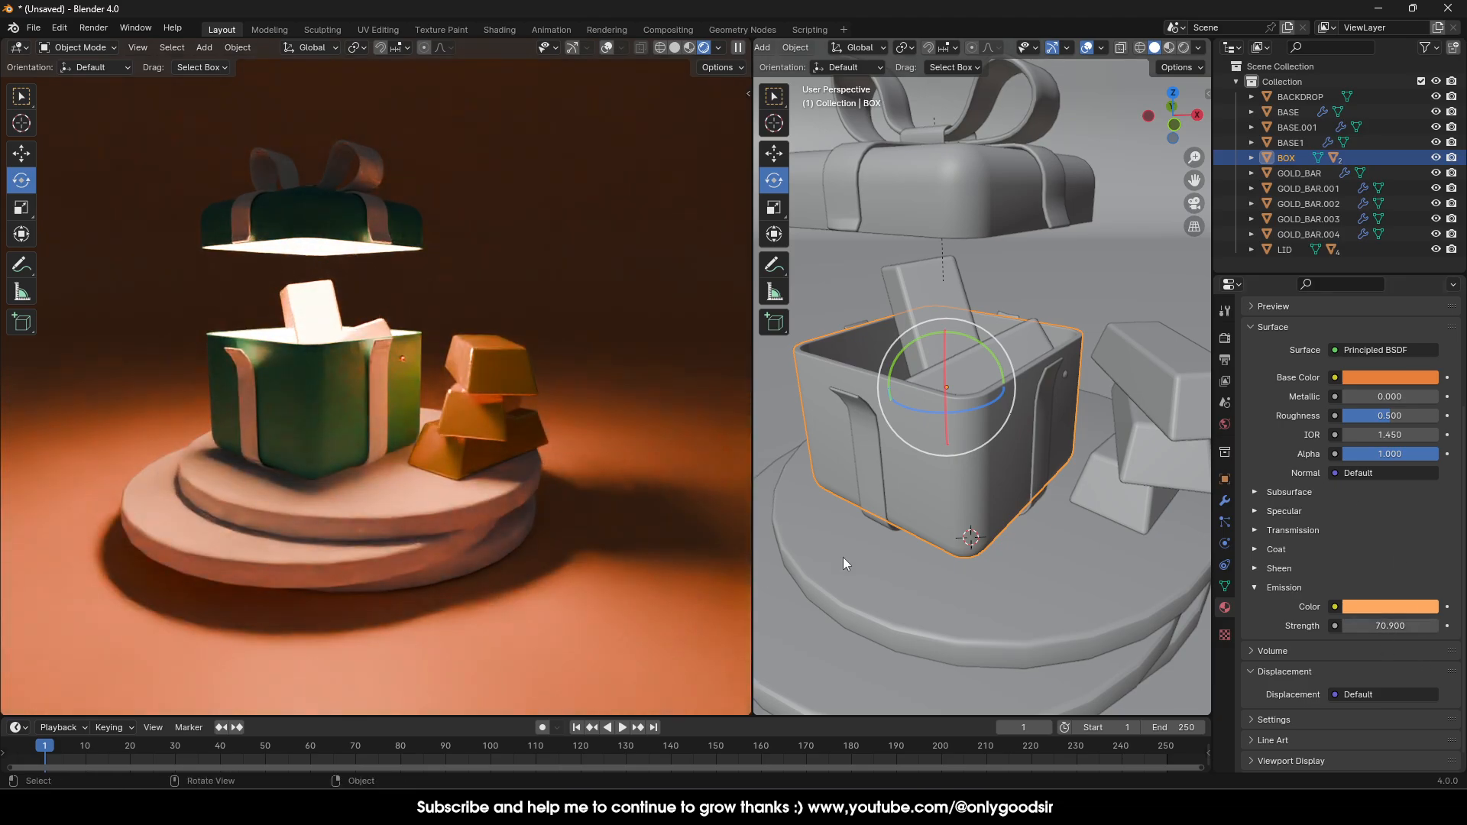
{"action": "left_click_drag", "start_coordinate": [1420, 624], "coordinate": [1375, 625]}
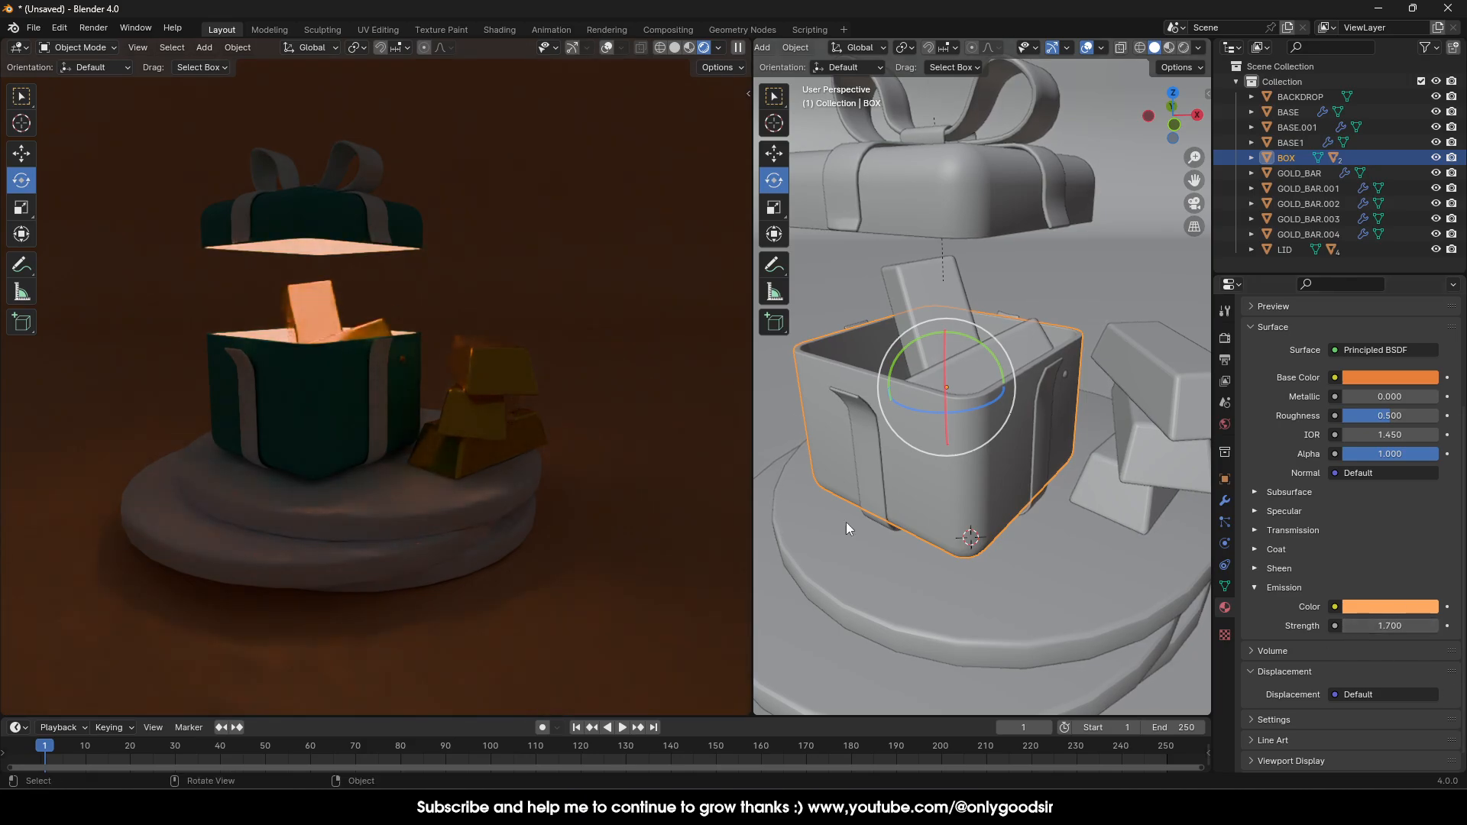
Turn off scene world lighting in the rendered viewport and set the HDRI strength to 0.213.
{"action": "left_click", "coordinate": [717, 48]}
{"action": "left_click", "coordinate": [631, 189]}
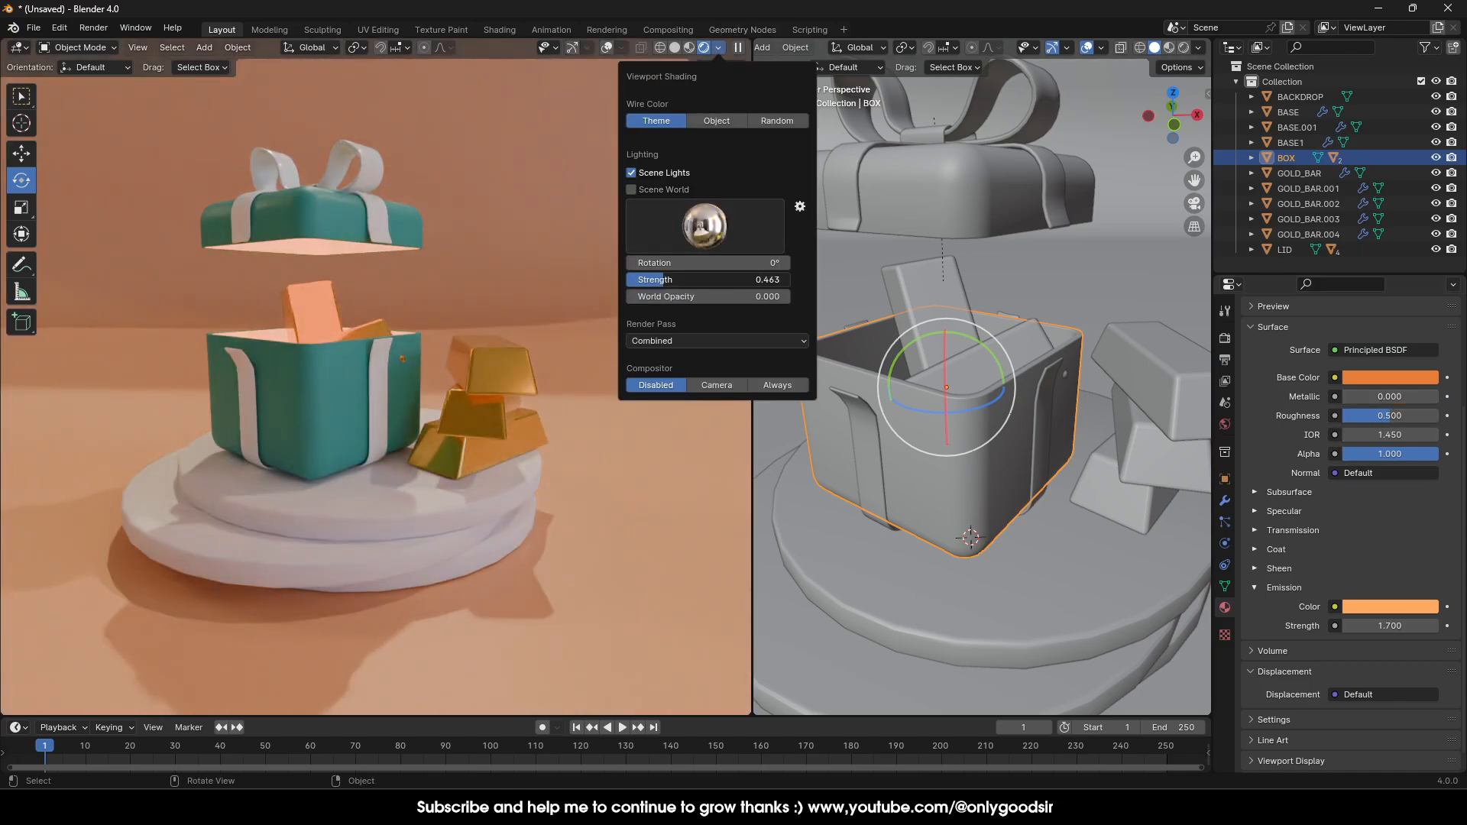
{"action": "left_click_drag", "start_coordinate": [660, 279], "coordinate": [640, 280]}
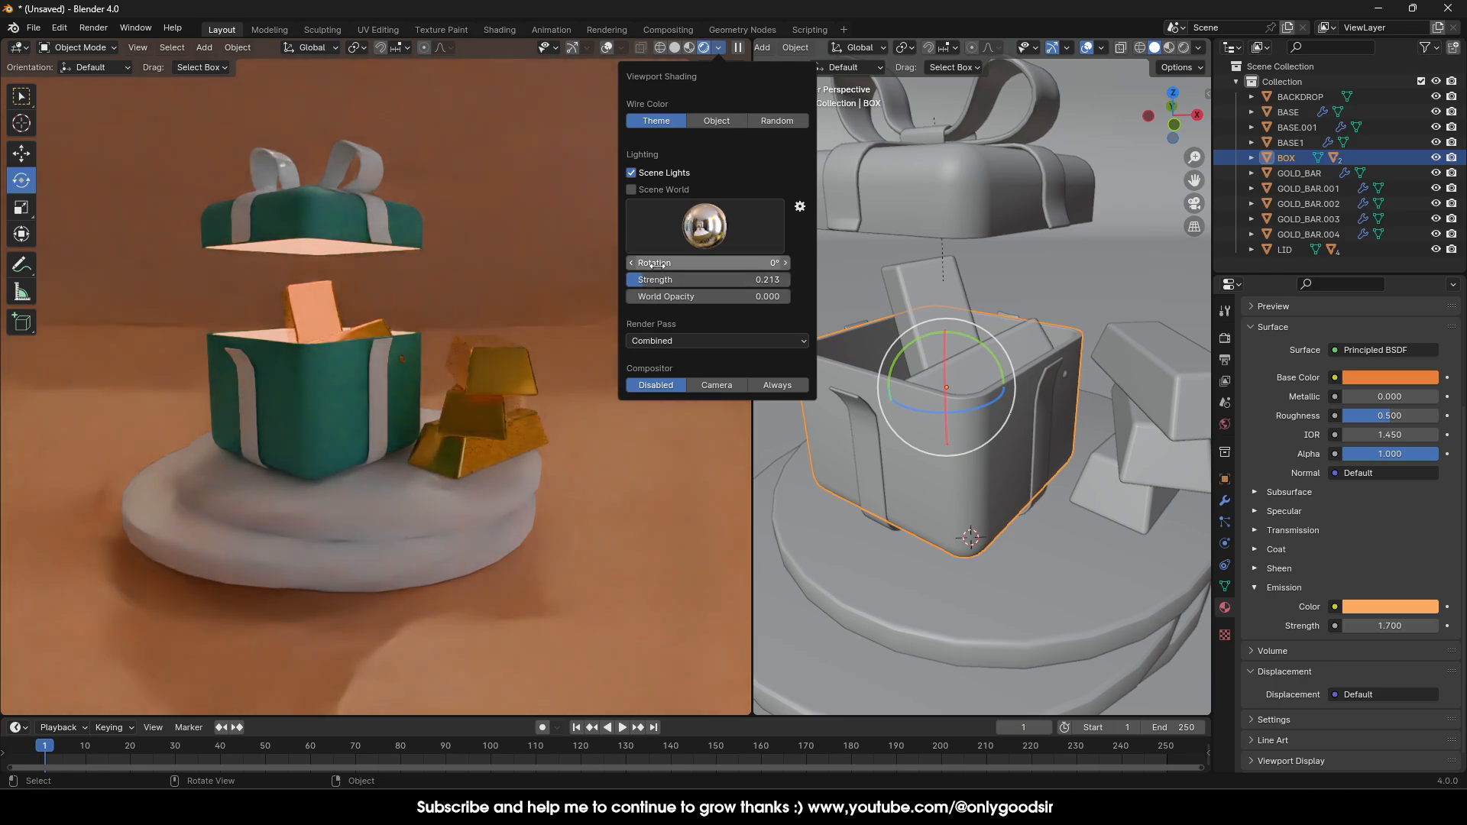
Try several other HDRI environments for the rendered viewport, then return to the interior one.
{"action": "left_click", "coordinate": [718, 224]}
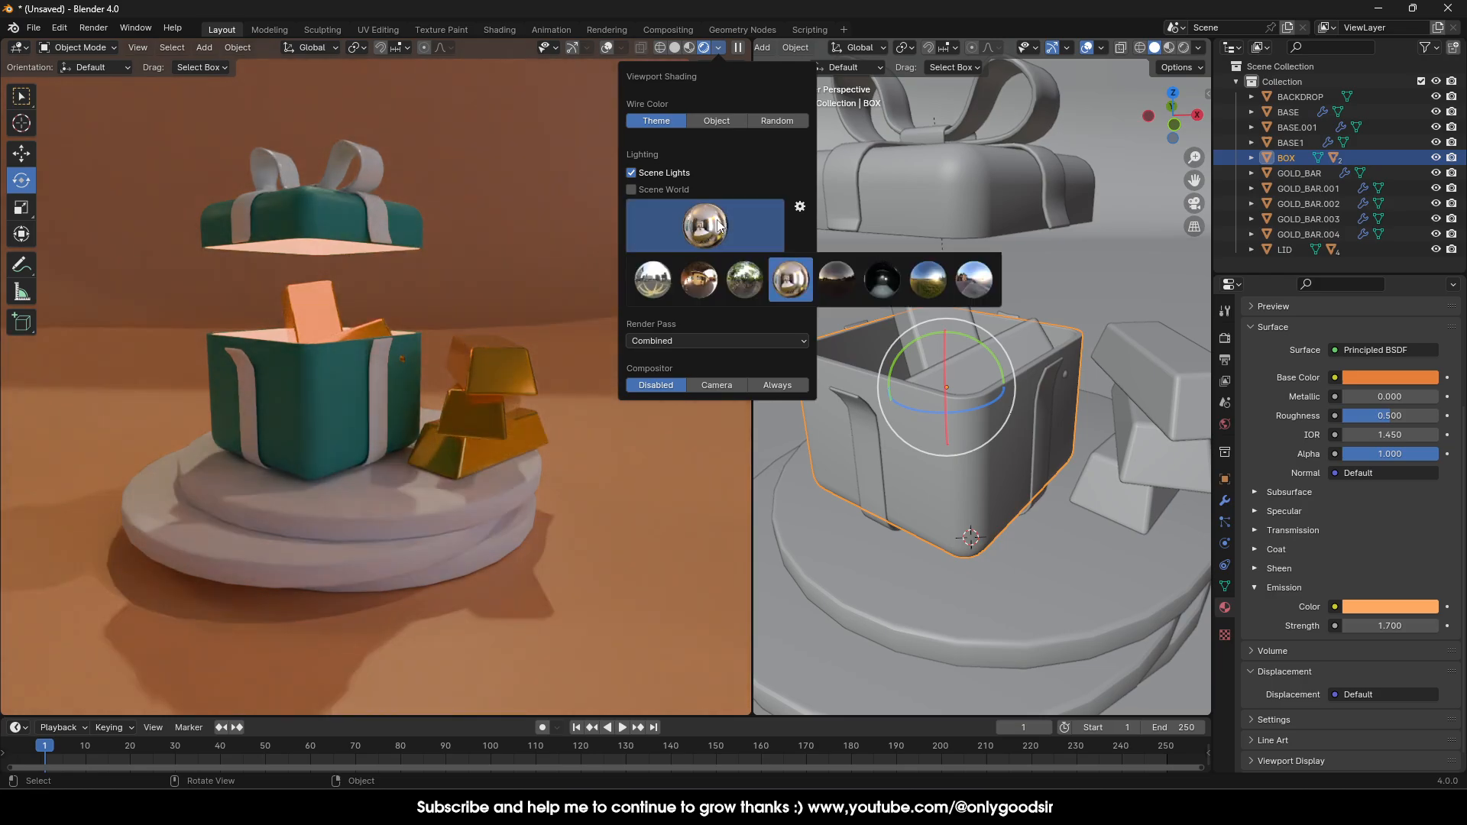
{"action": "left_click", "coordinate": [886, 281]}
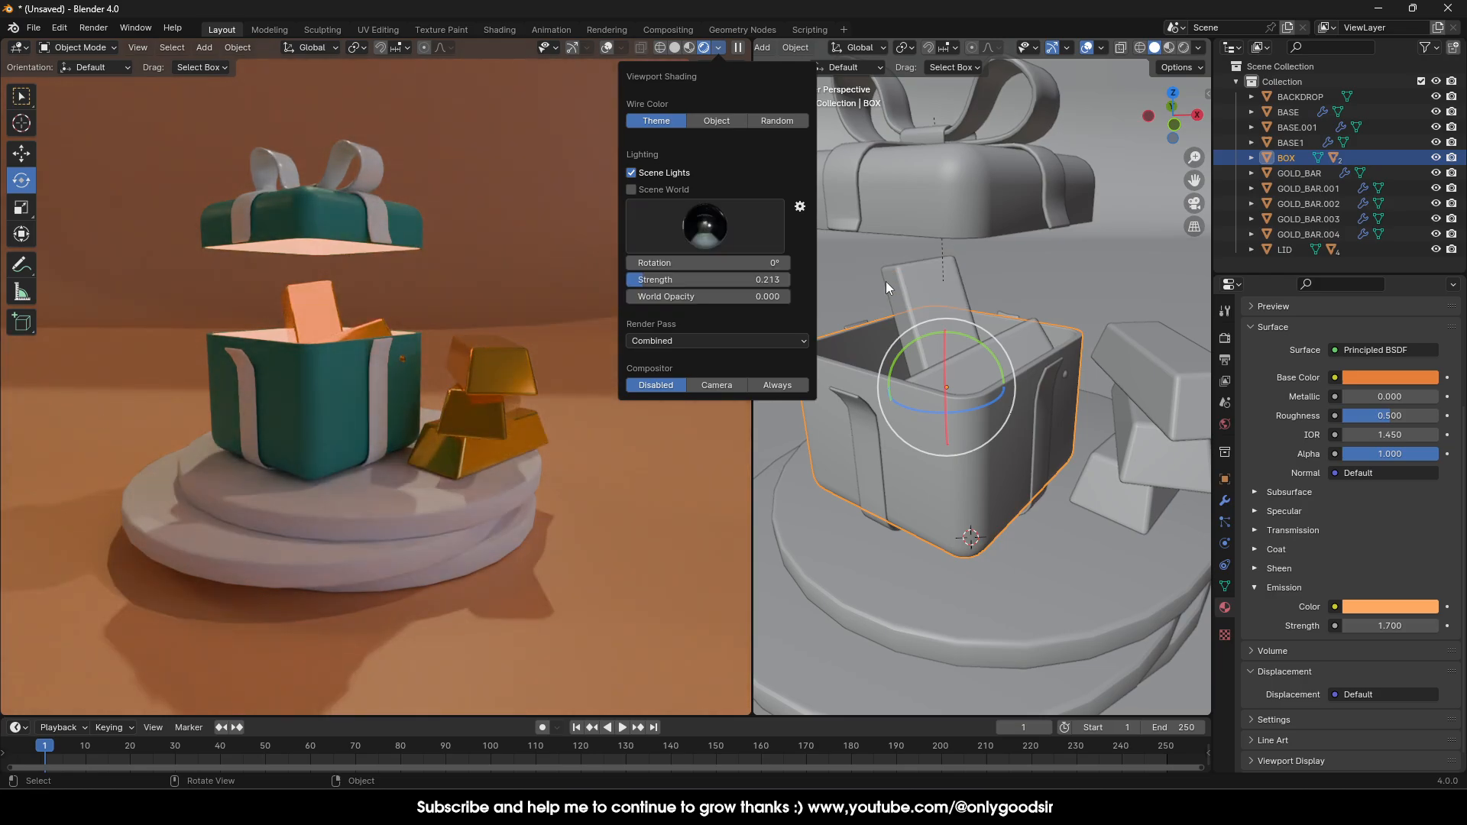
{"action": "left_click", "coordinate": [938, 289]}
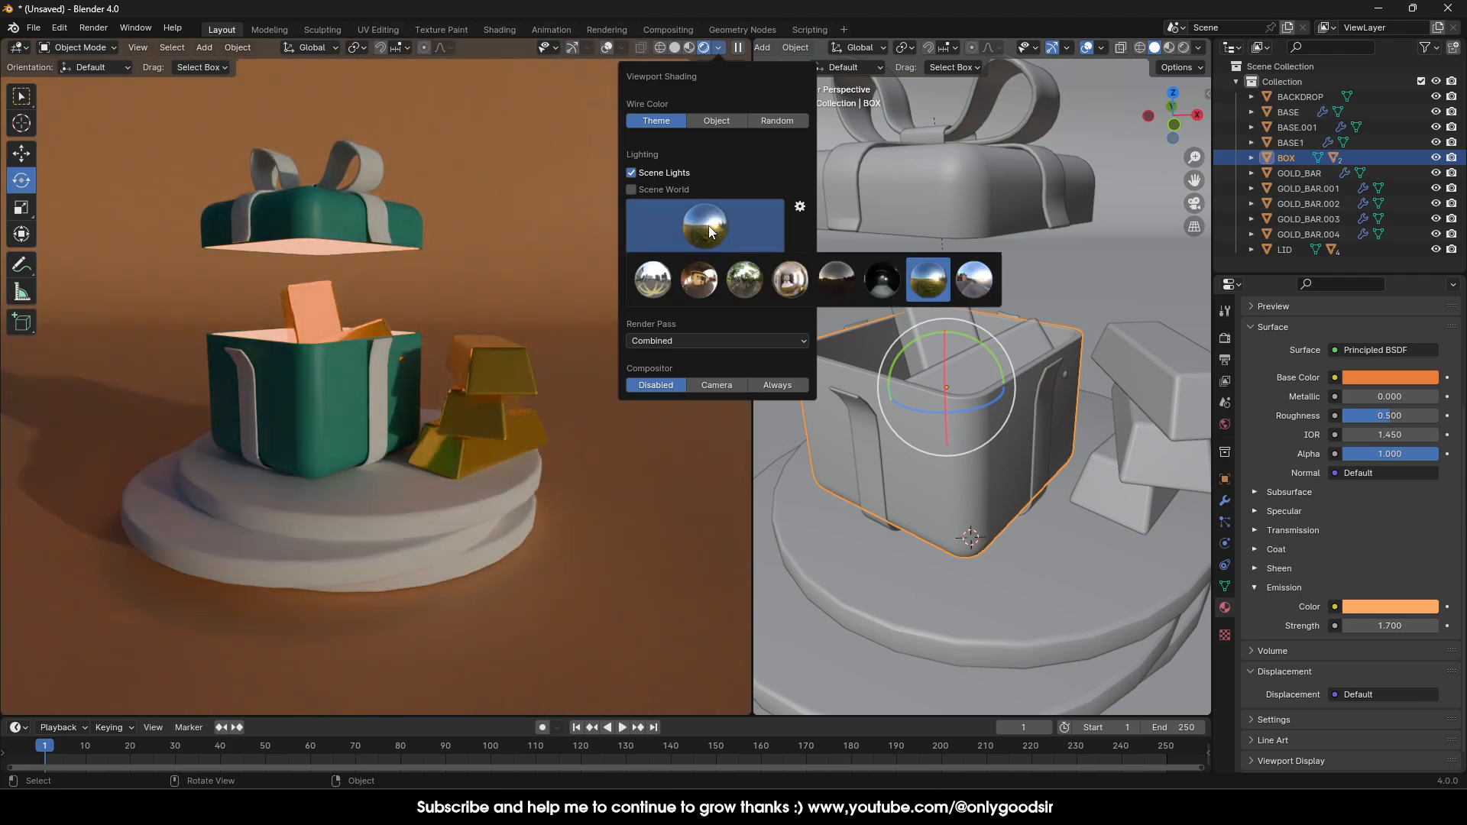
{"action": "left_click", "coordinate": [974, 279]}
{"action": "left_click", "coordinate": [703, 228]}
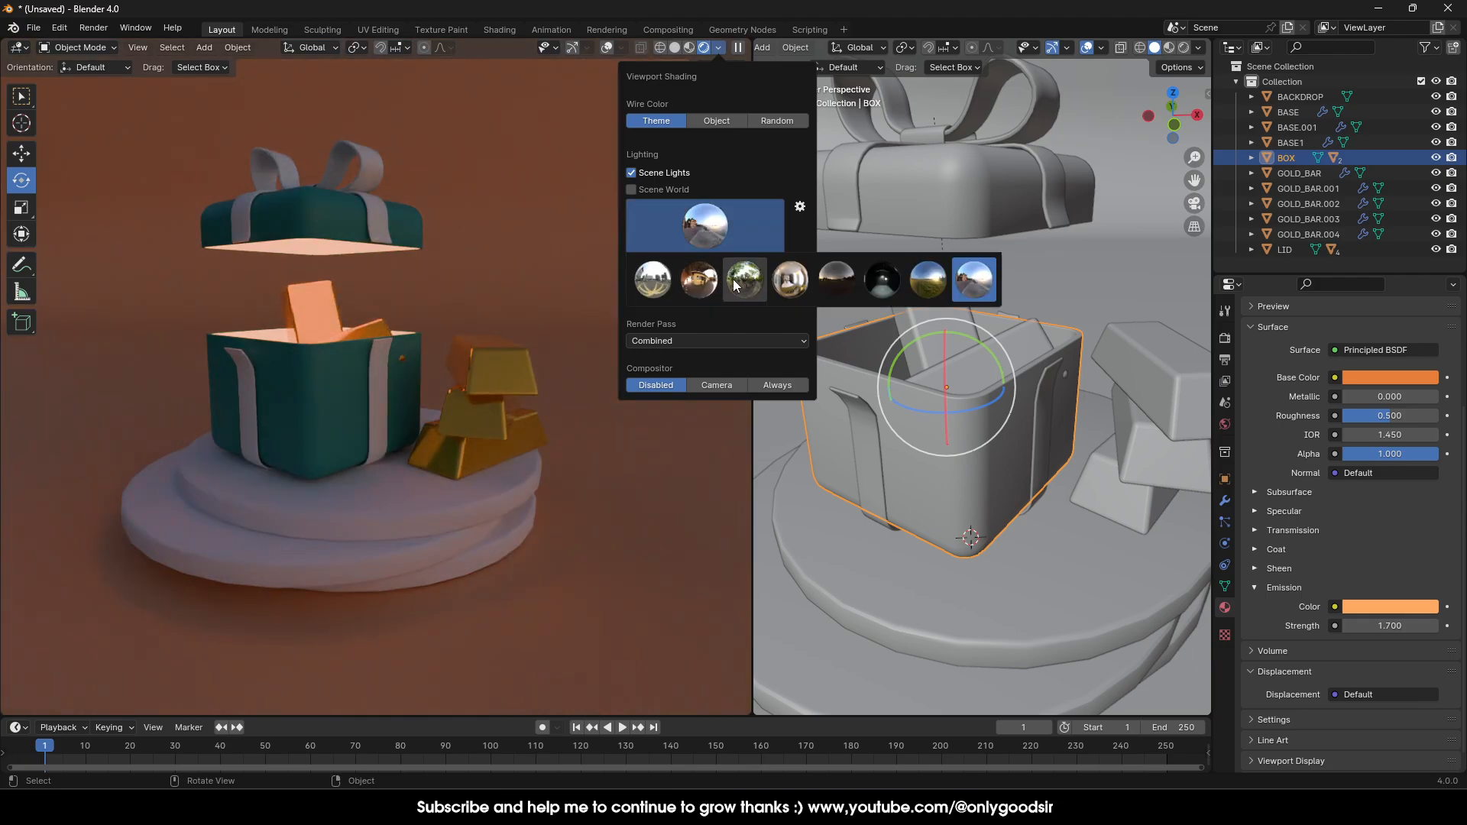
{"action": "left_click", "coordinate": [698, 285]}
{"action": "left_click", "coordinate": [663, 278]}
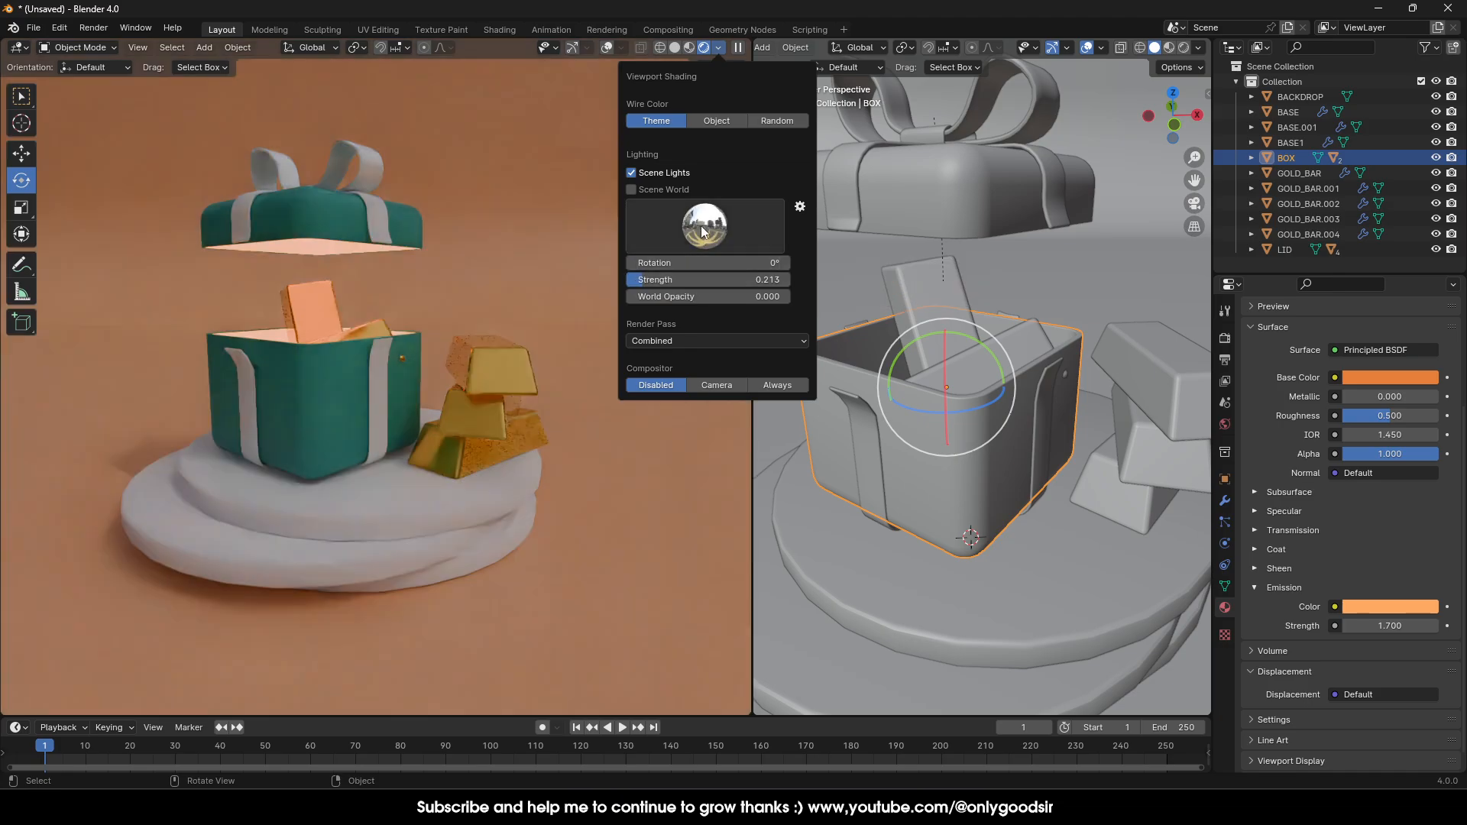
{"action": "left_click", "coordinate": [744, 280]}
{"action": "left_click", "coordinate": [706, 223]}
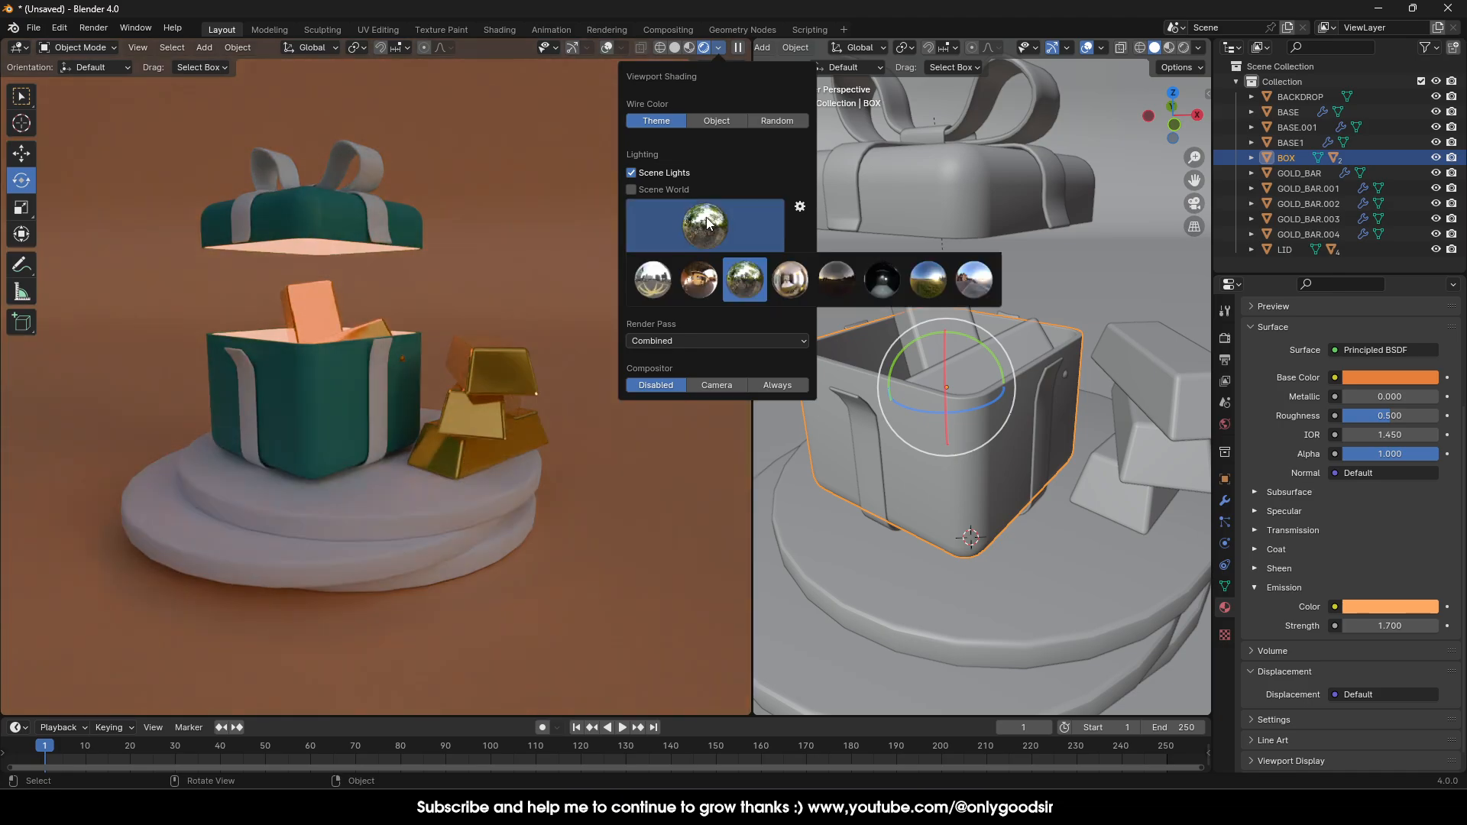
{"action": "left_click", "coordinate": [790, 281]}
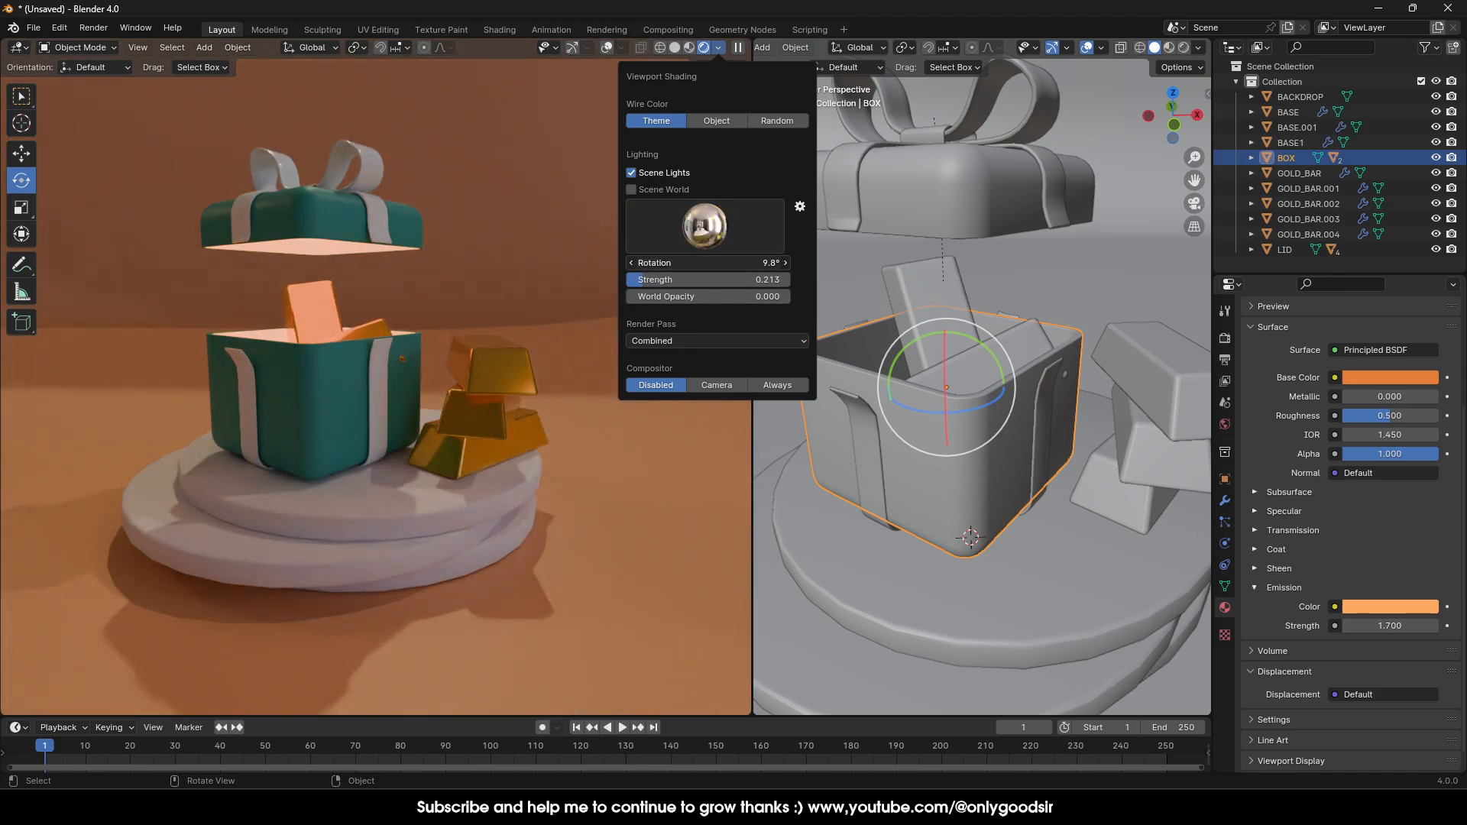
Rotate the viewport's HDRI lighting to 75° and lower its strength slightly.
{"action": "left_click_drag", "start_coordinate": [709, 262], "coordinate": [797, 262]}
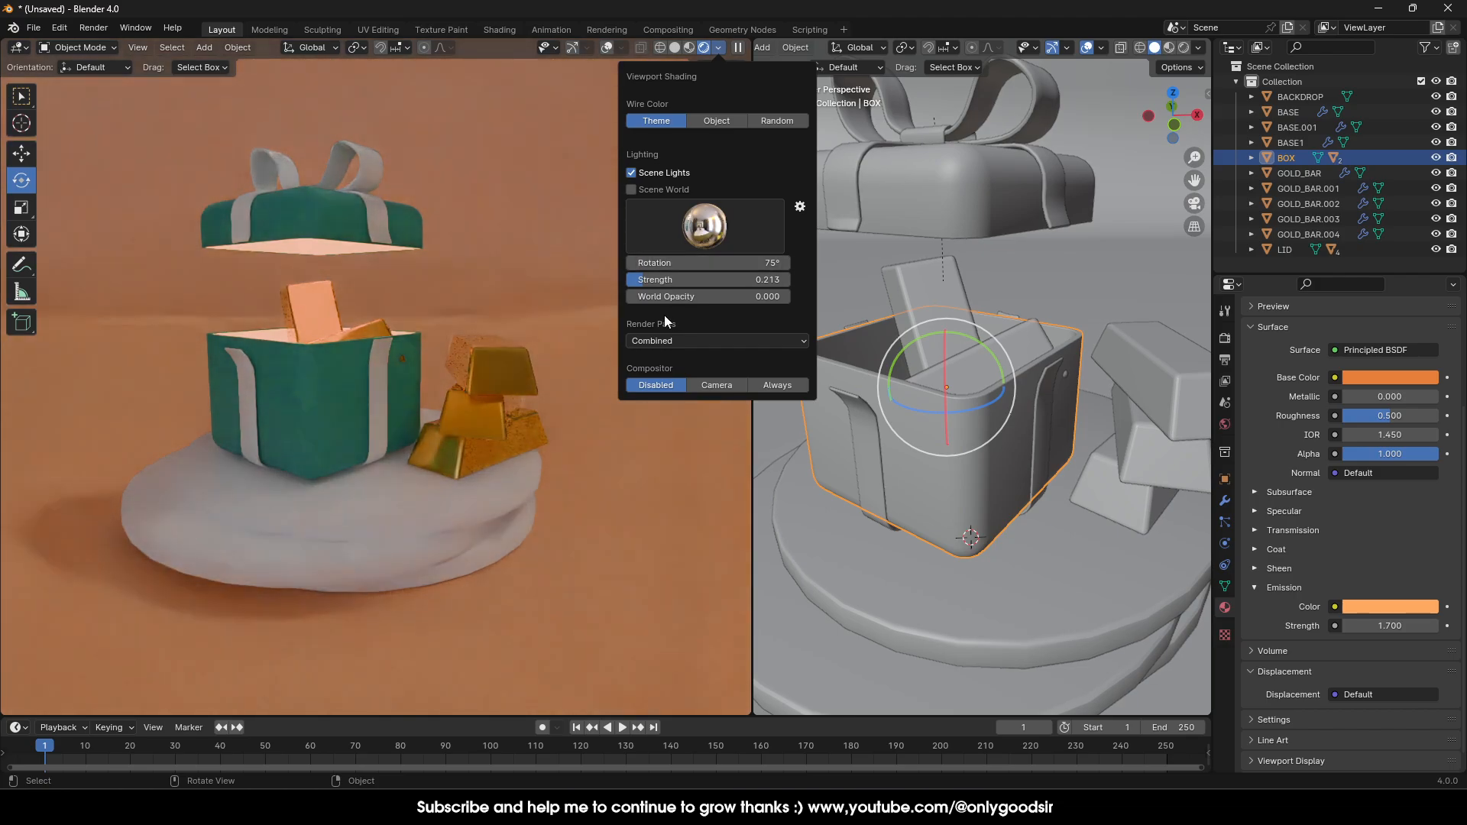
{"action": "left_click_drag", "start_coordinate": [643, 279], "coordinate": [638, 279]}
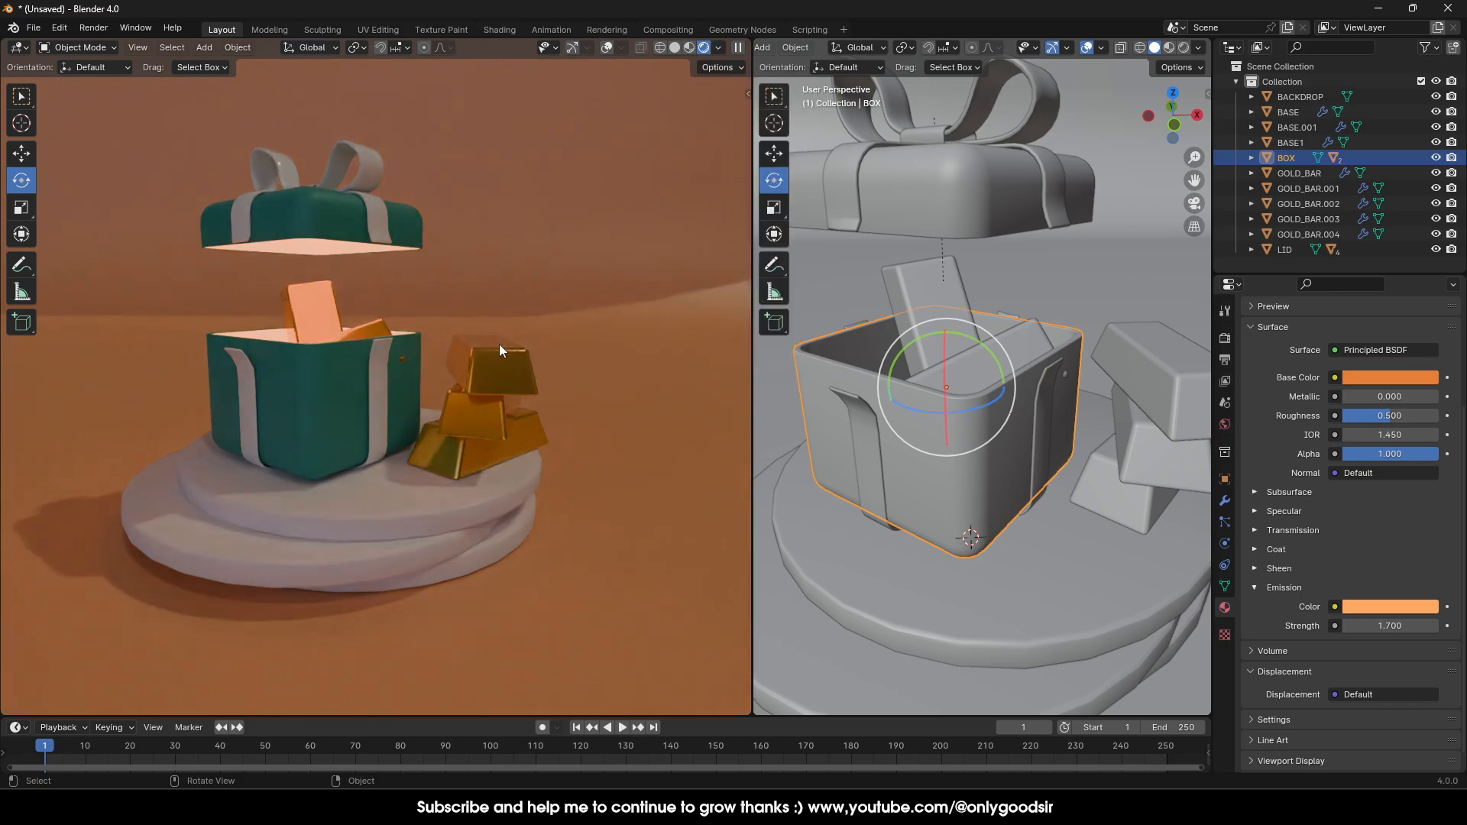
Widen the solid viewport and add a sphere empty at the world origin.
{"action": "scroll", "coordinate": [500, 350], "scroll_direction": "down", "scroll_amount": 8}
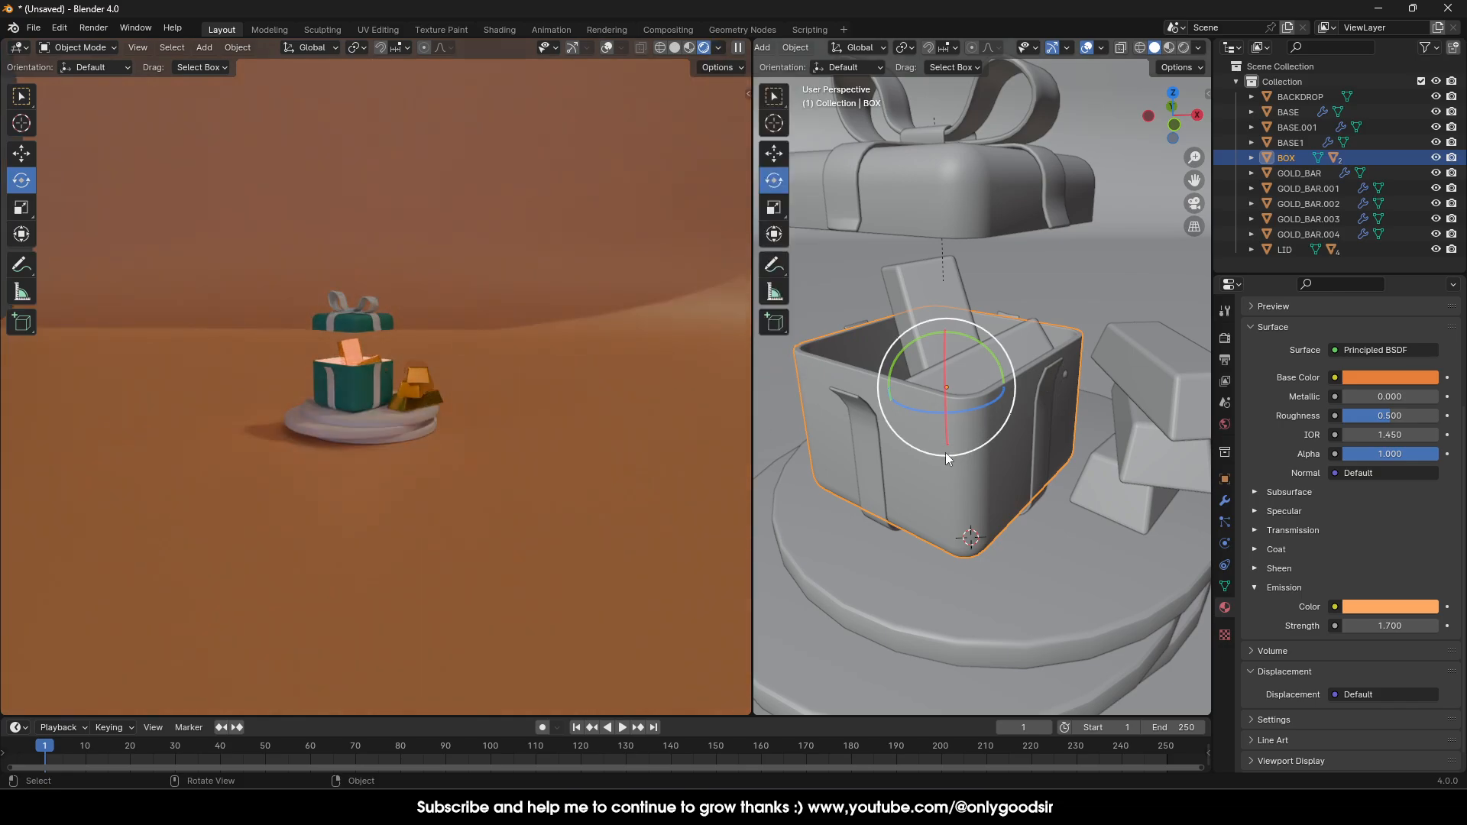
{"action": "scroll", "coordinate": [932, 457], "scroll_direction": "down", "scroll_amount": 8}
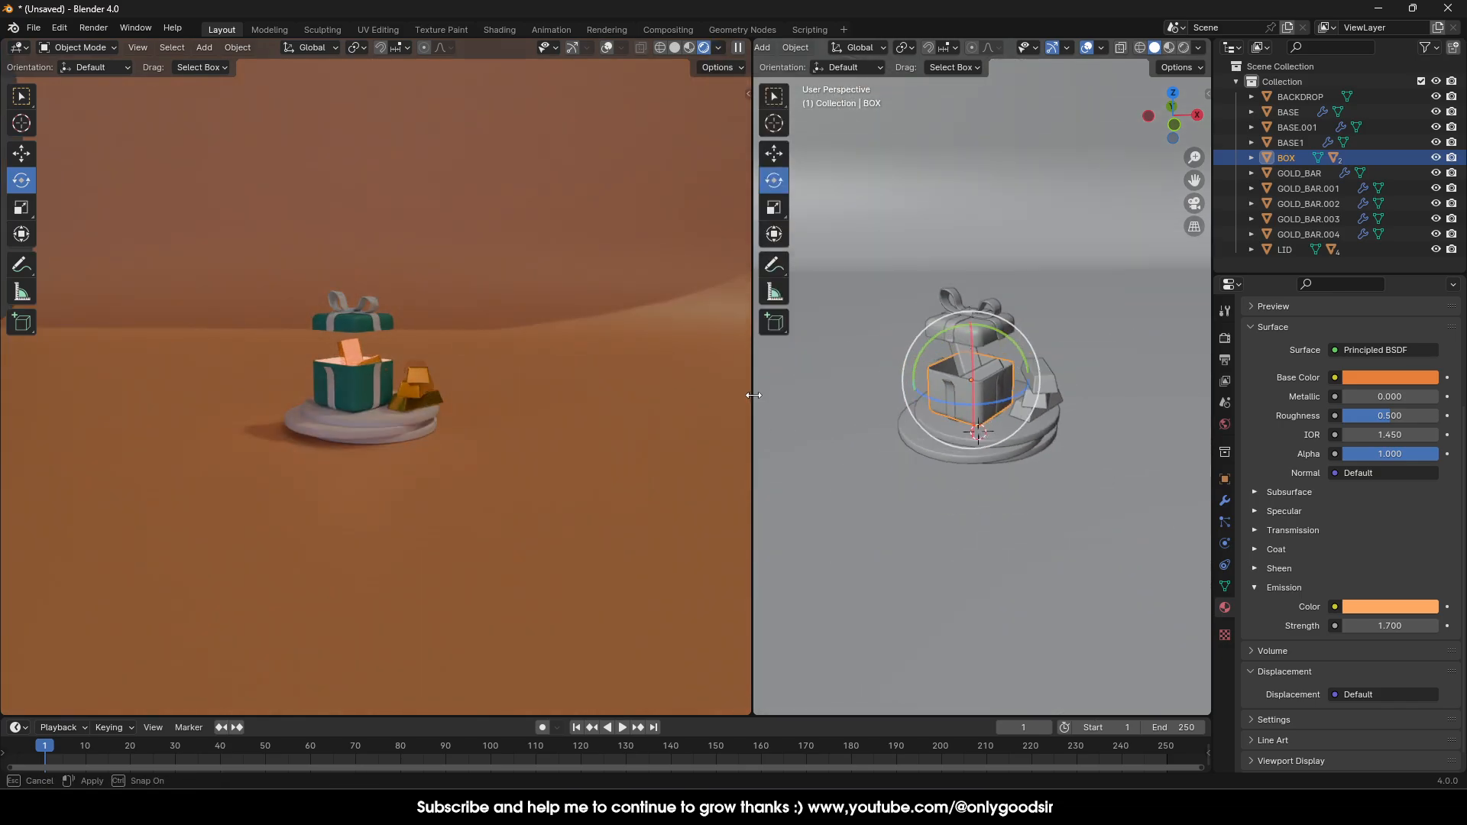
{"action": "left_click_drag", "start_coordinate": [753, 395], "coordinate": [533, 395]}
{"action": "left_click", "coordinate": [758, 222]}
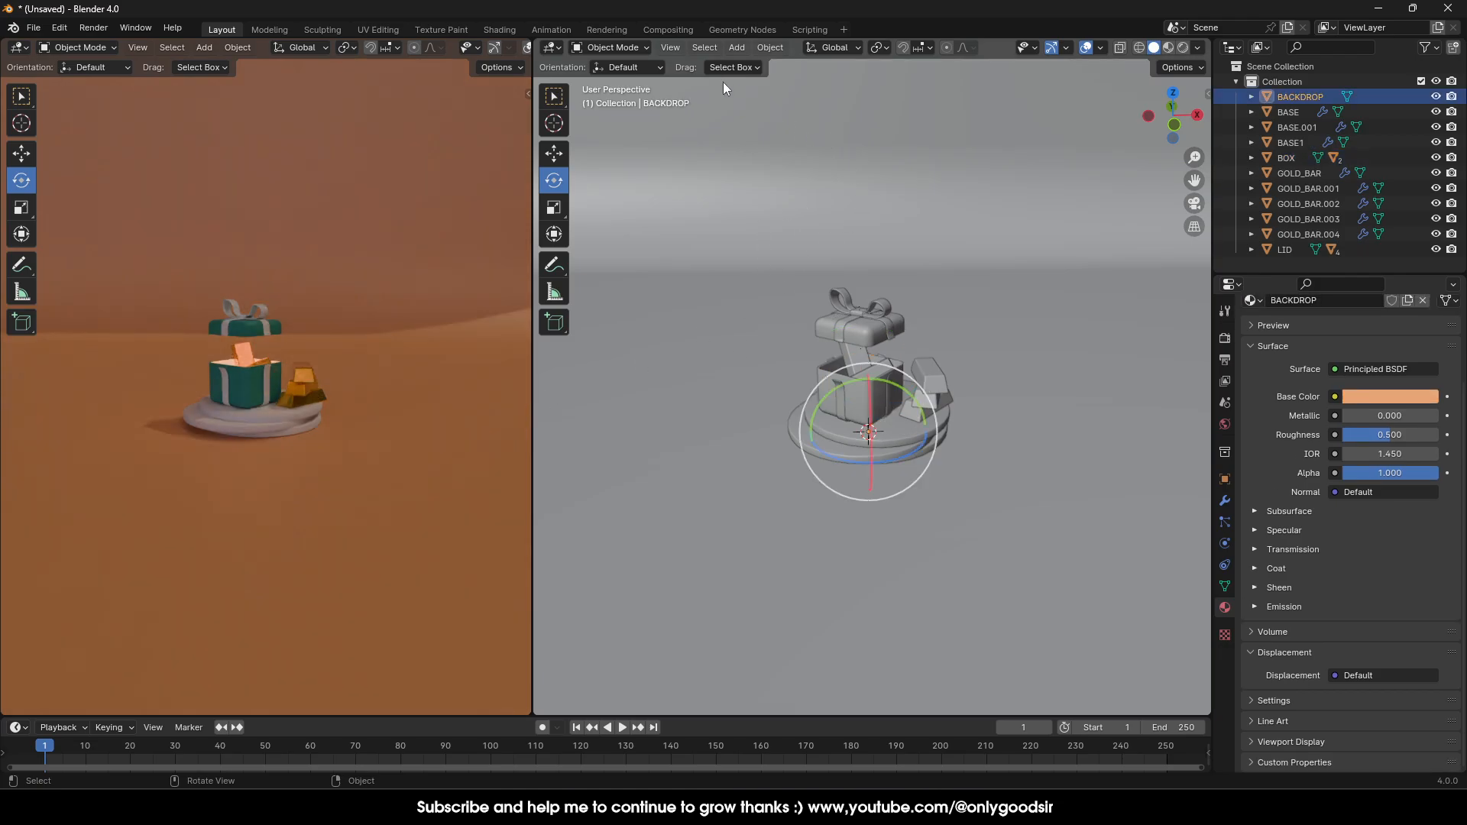
{"action": "left_click", "coordinate": [736, 49]}
{"action": "mouse_move", "coordinate": [764, 213]}
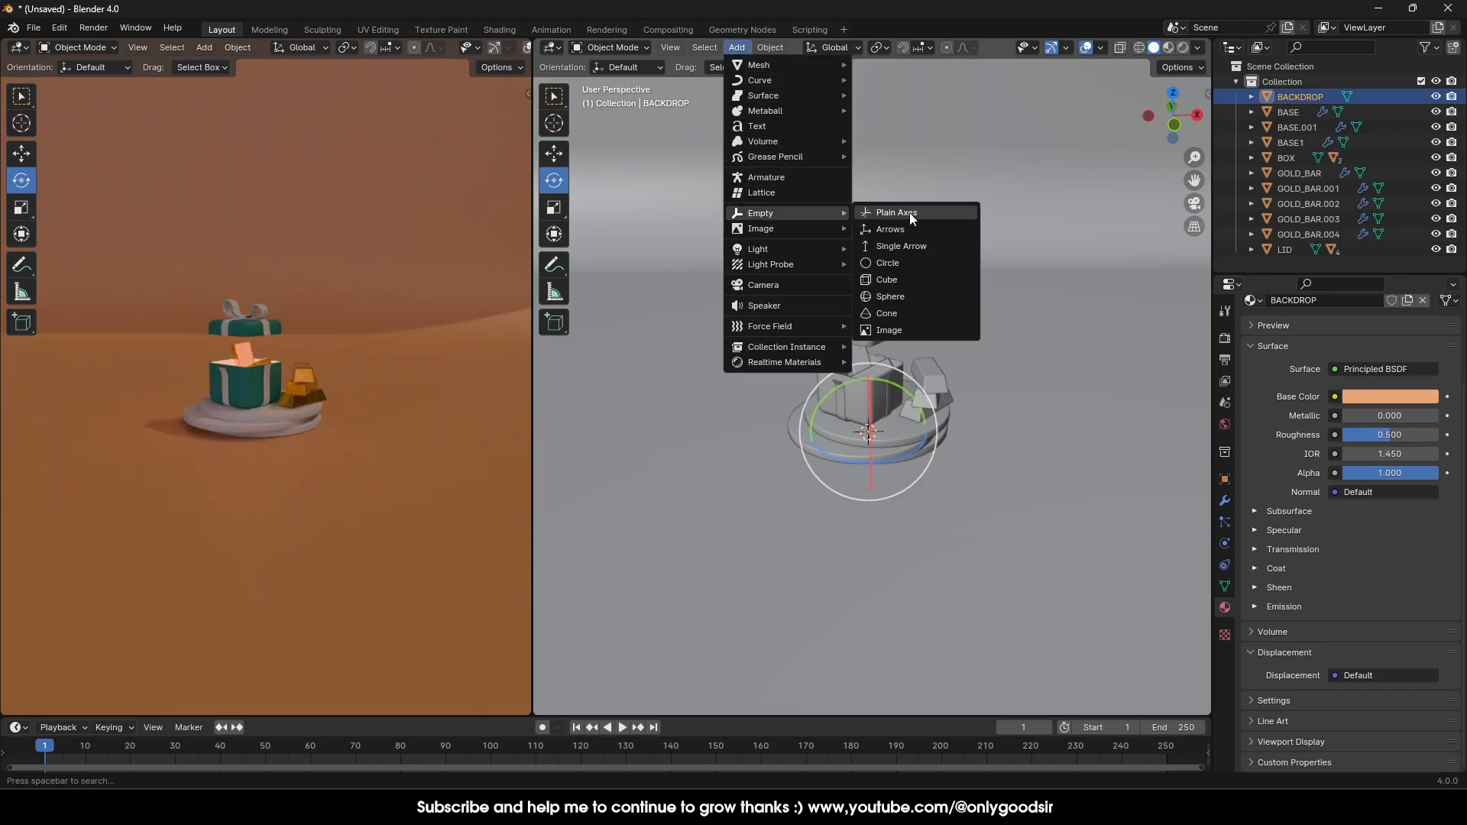
{"action": "left_click", "coordinate": [883, 296]}
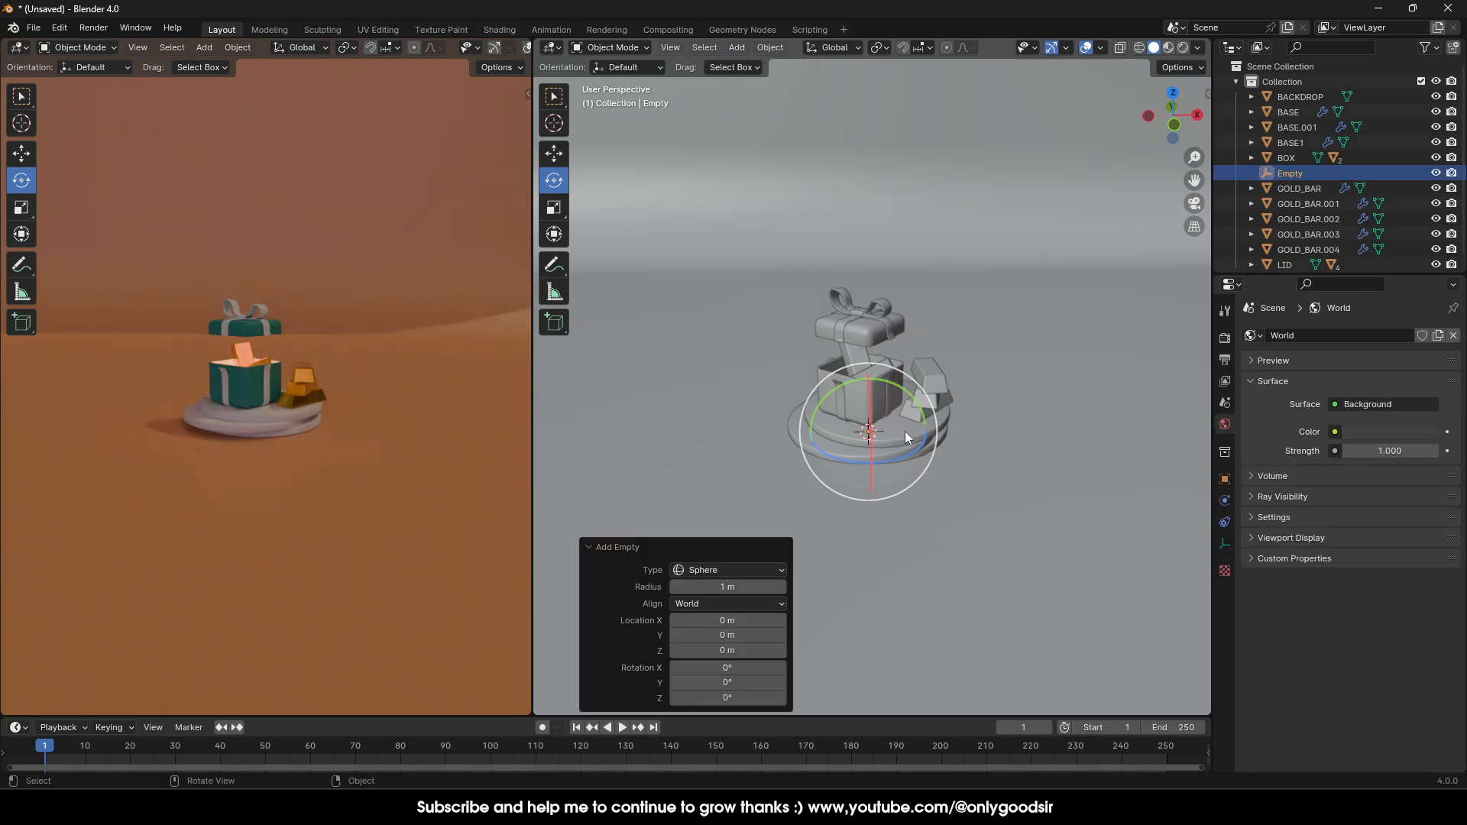
Scale the sphere empty by about 2.89 and raise it about 2.33 m along Z around the gift box.
{"action": "key", "text": "s"}
{"action": "left_click", "coordinate": [942, 413]}
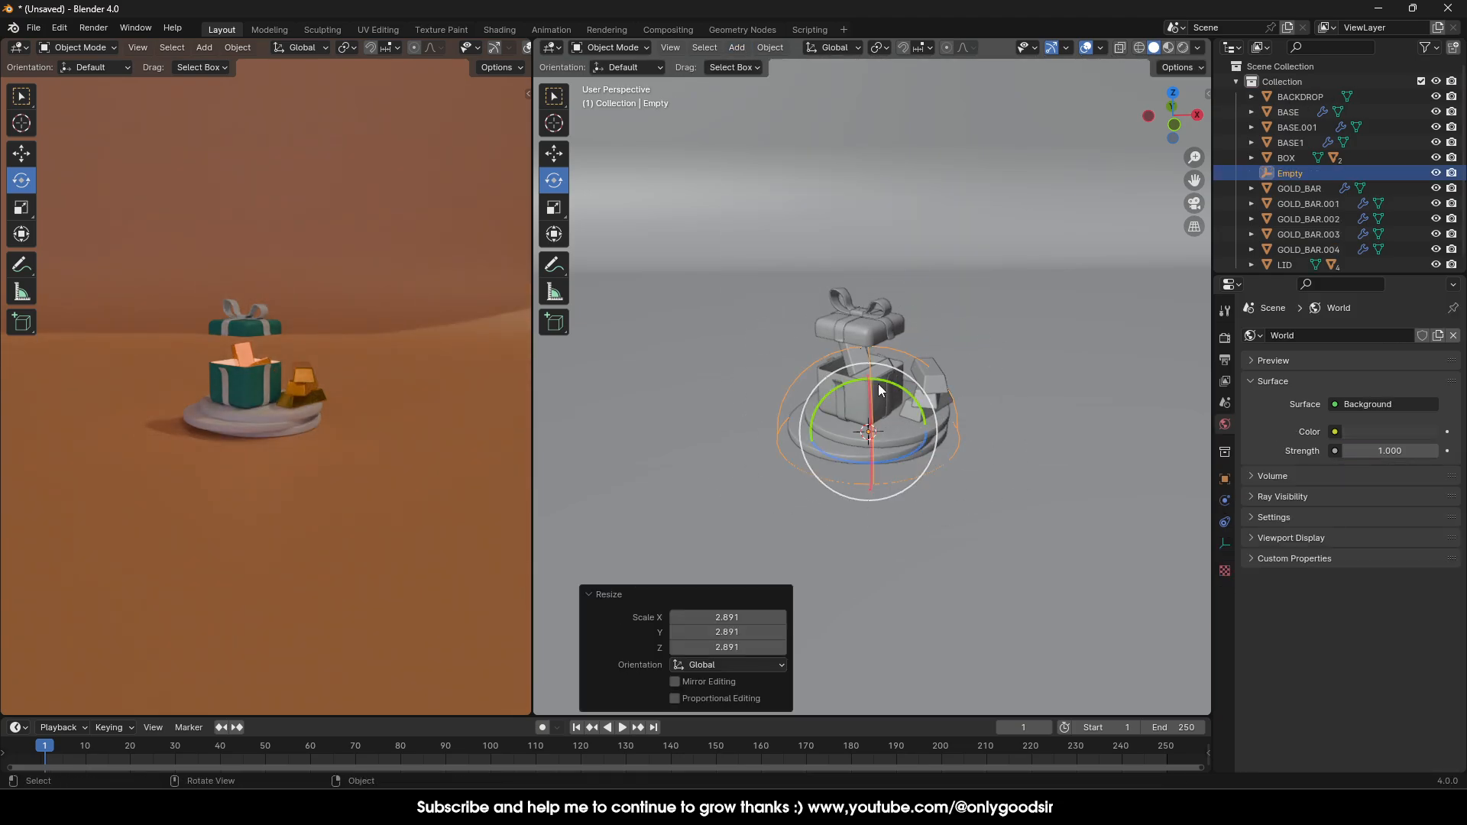
{"action": "left_click", "coordinate": [552, 155]}
{"action": "left_click_drag", "start_coordinate": [873, 378], "coordinate": [878, 306]}
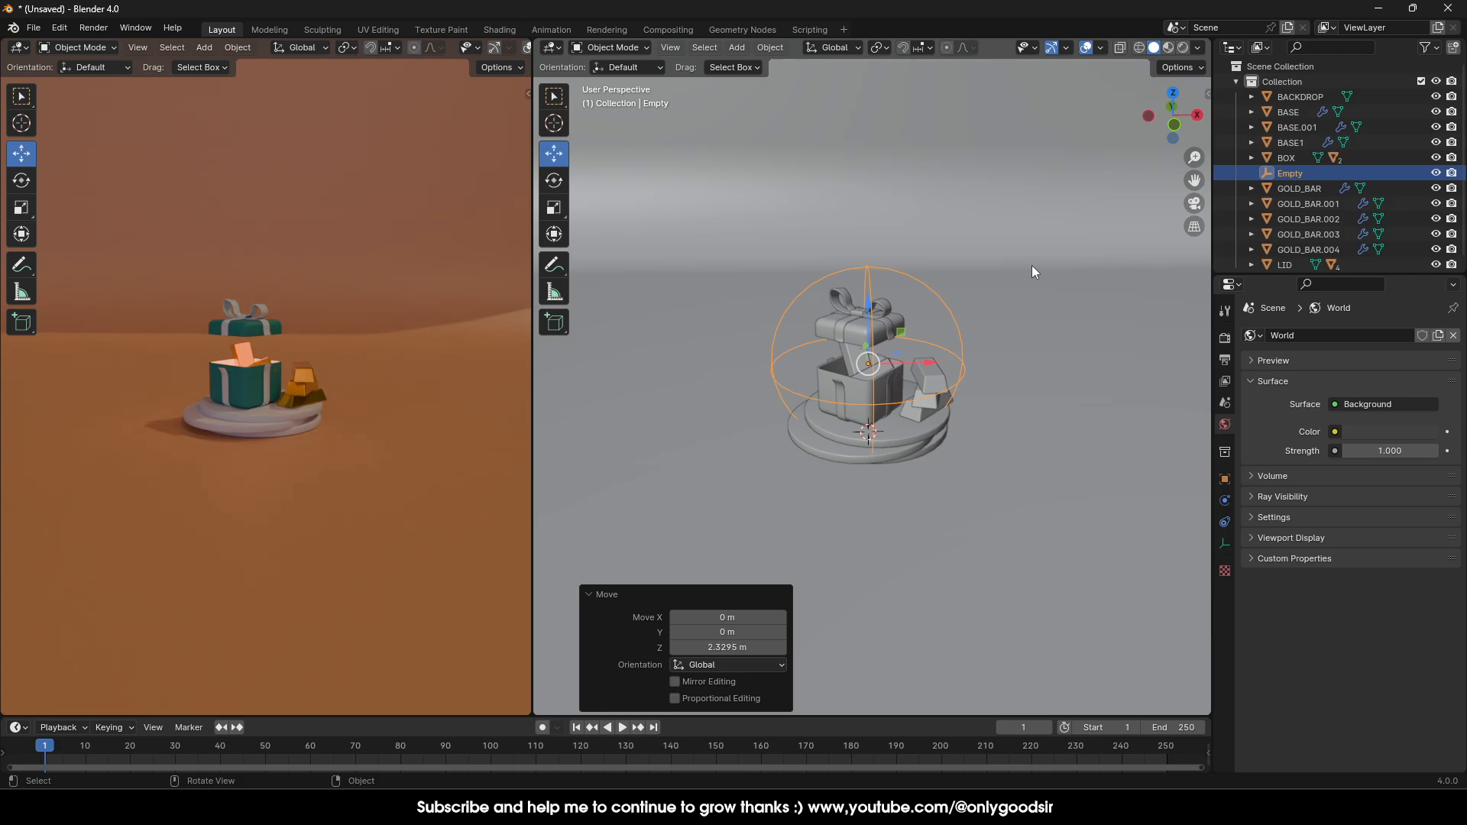
{"action": "middle_click_drag", "start_coordinate": [905, 337], "coordinate": [876, 365]}
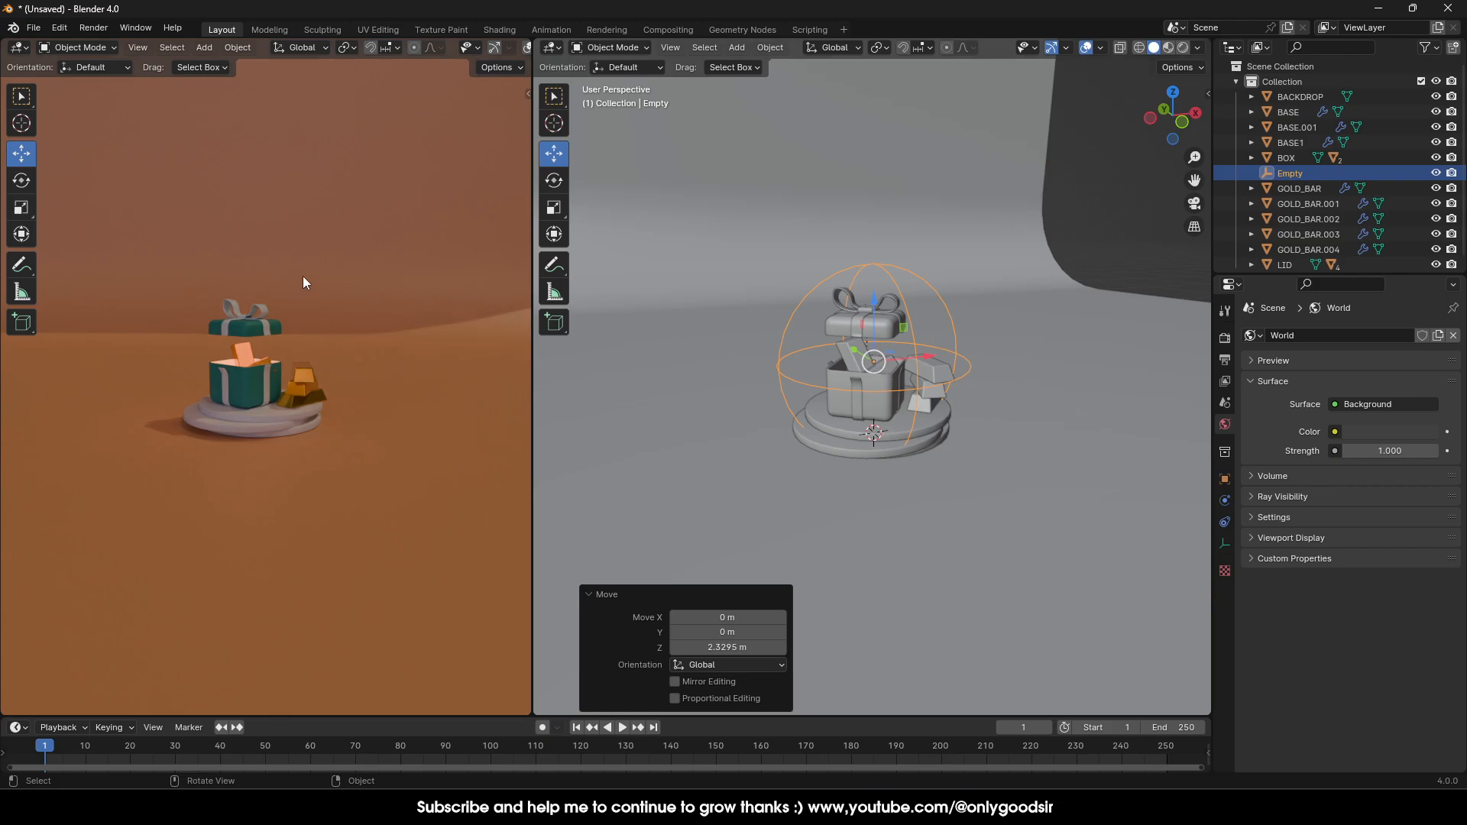
Add a camera, raise it about 4.85 m along Z and move it about -5.81 m along Y.
{"action": "left_click", "coordinate": [737, 49]}
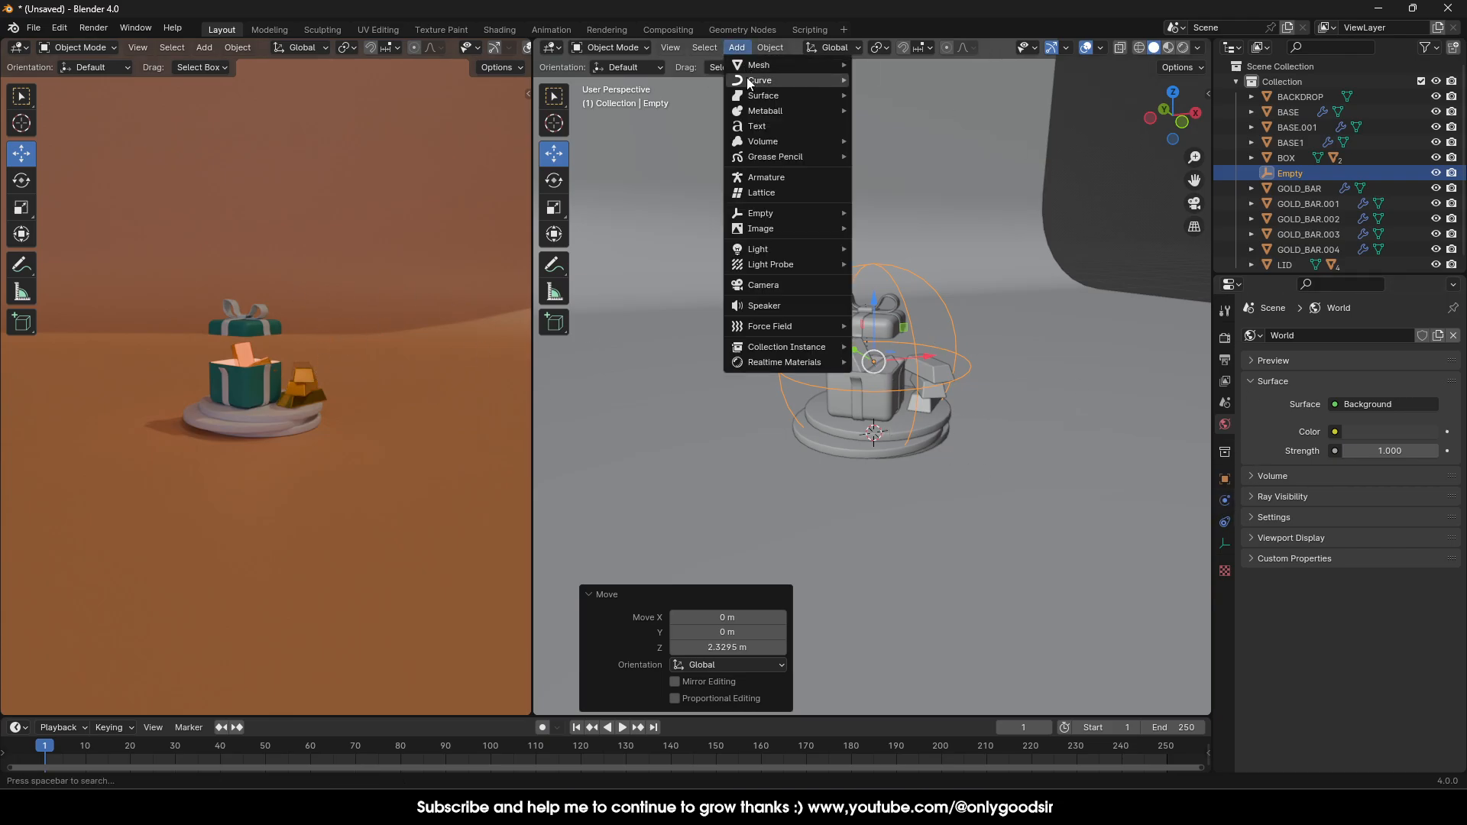
{"action": "left_click", "coordinate": [764, 285]}
{"action": "left_click_drag", "start_coordinate": [883, 400], "coordinate": [858, 314]}
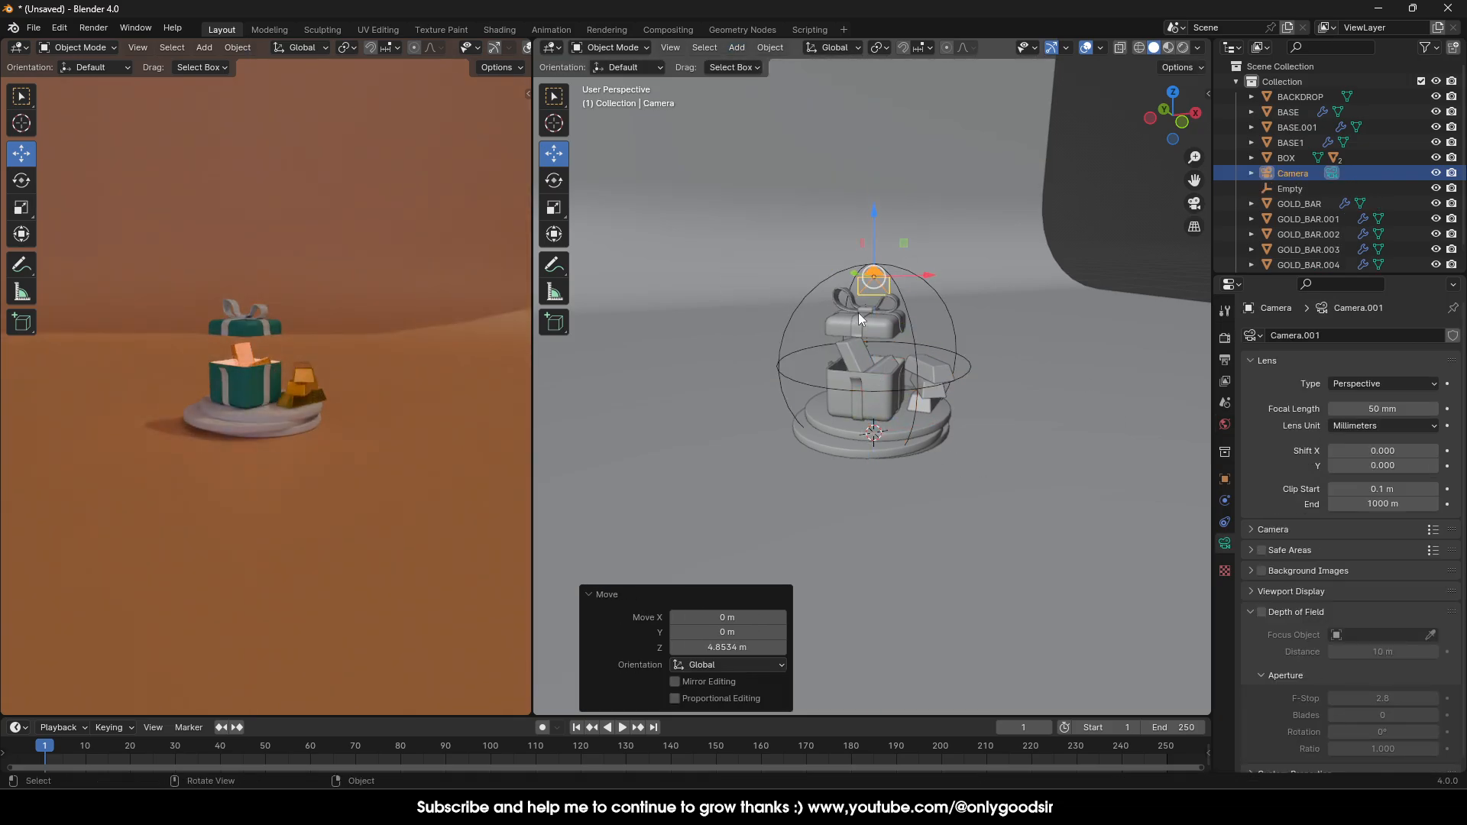
{"action": "middle_click_drag", "start_coordinate": [859, 314], "coordinate": [836, 274]}
{"action": "left_click_drag", "start_coordinate": [835, 276], "coordinate": [1061, 287]}
{"action": "middle_click_drag", "start_coordinate": [1112, 336], "coordinate": [1064, 340]}
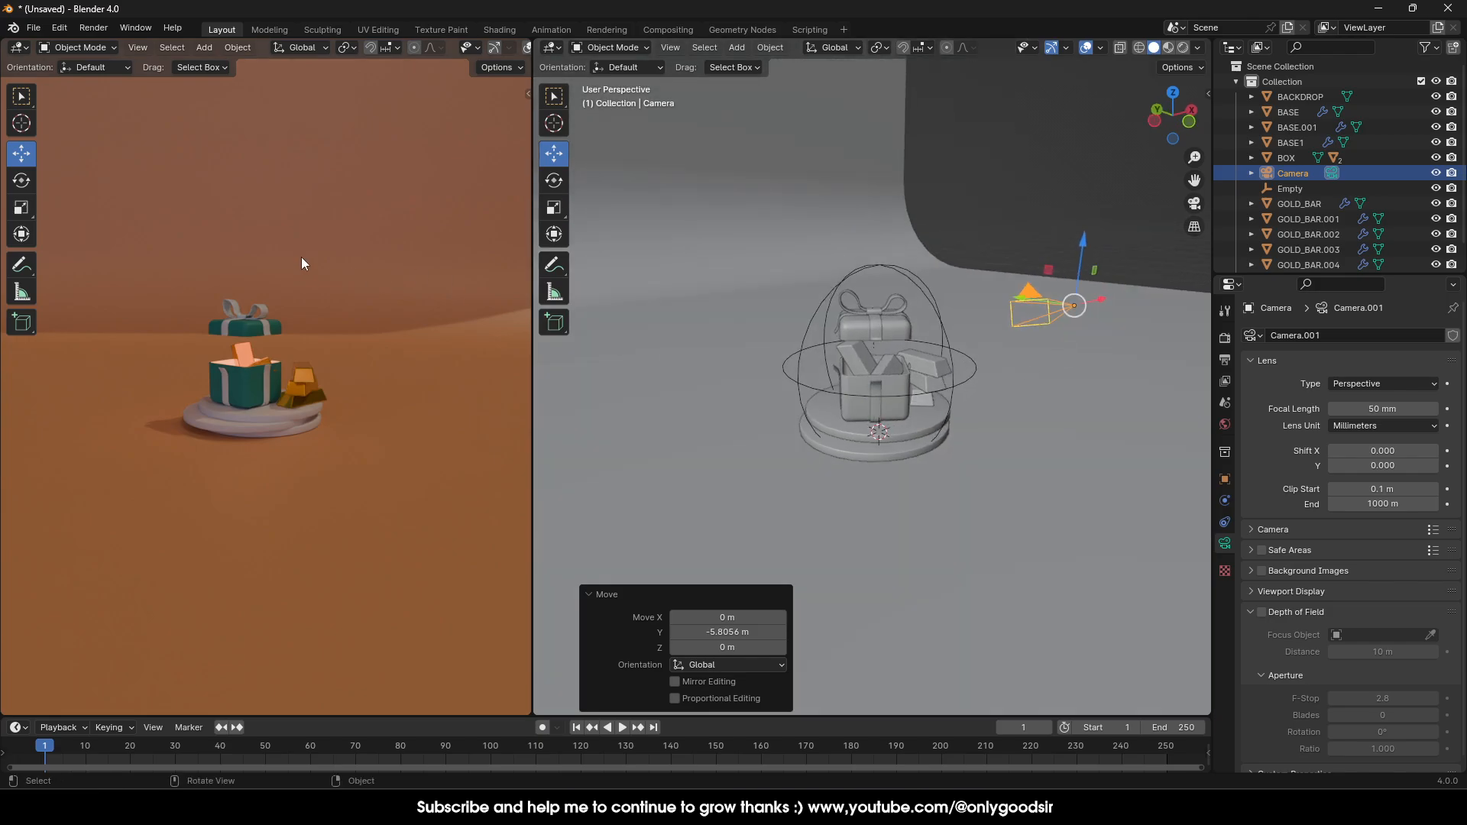
Show the camera's view in the rendered viewport, hide that viewport's toolbar and set the camera's passepartout to 1.000.
{"action": "key", "text": "ctrl+KP_0"}
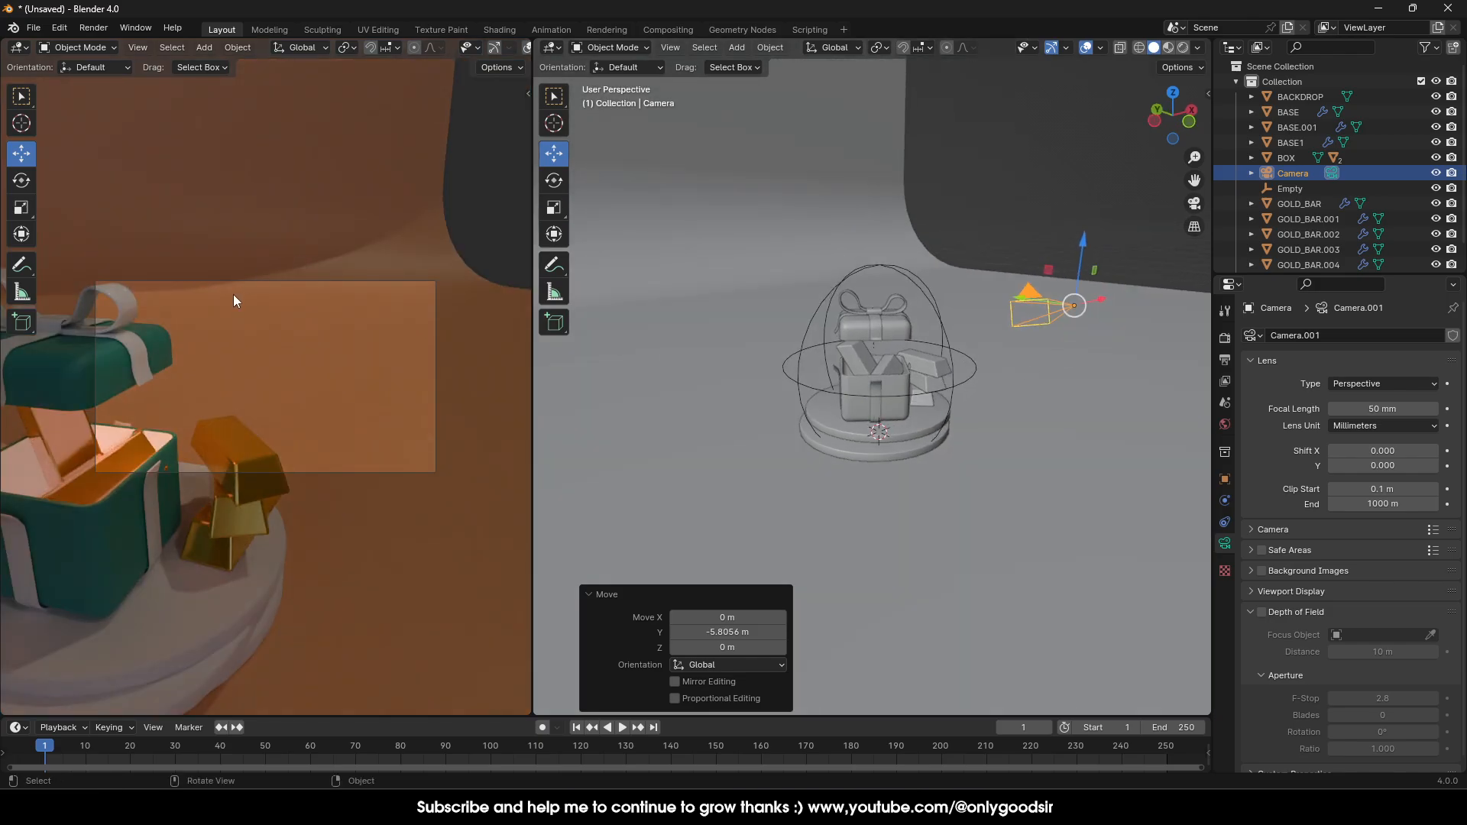
{"action": "key", "text": "Home"}
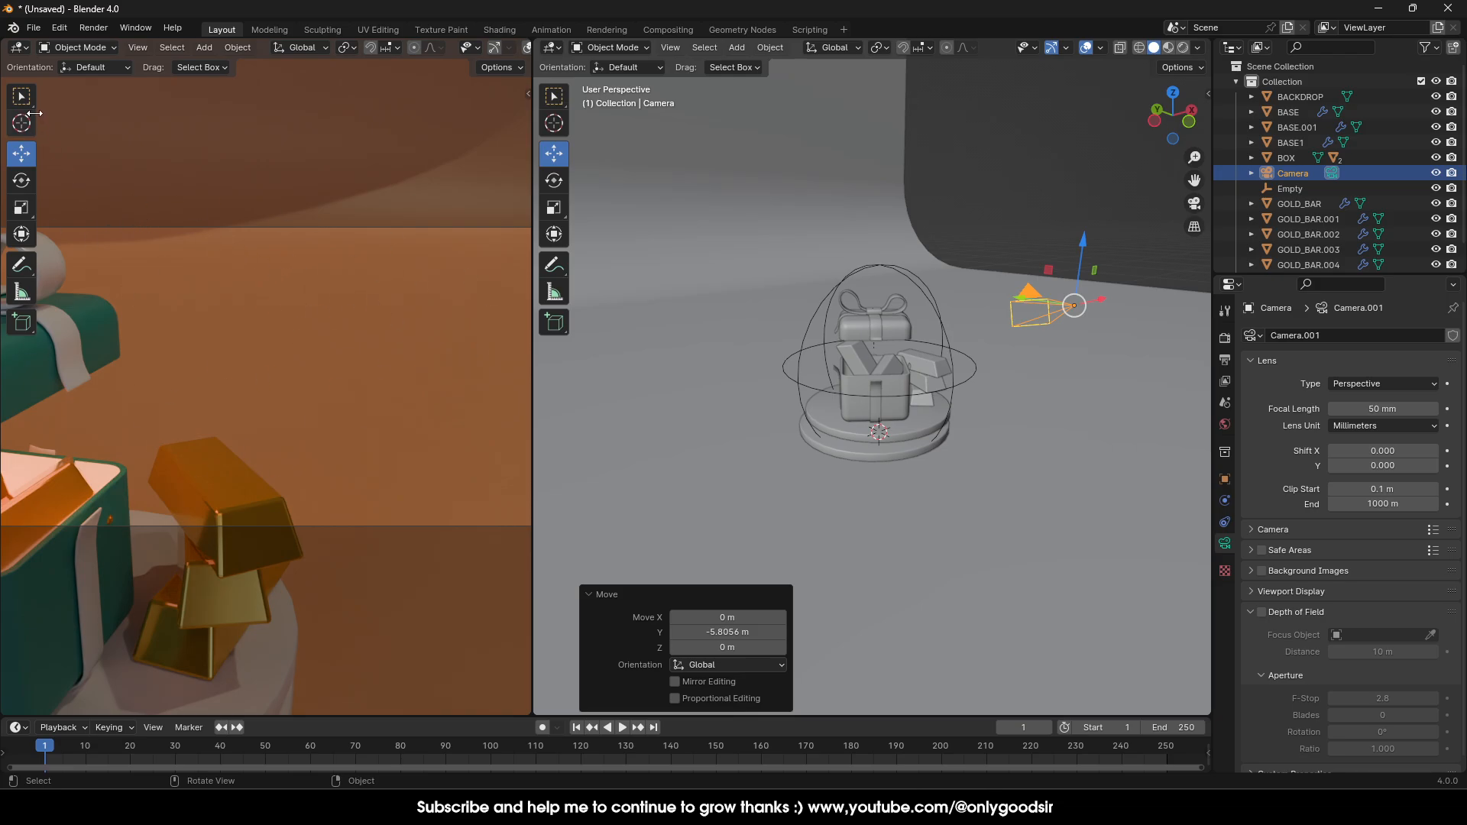
{"action": "key", "text": "t"}
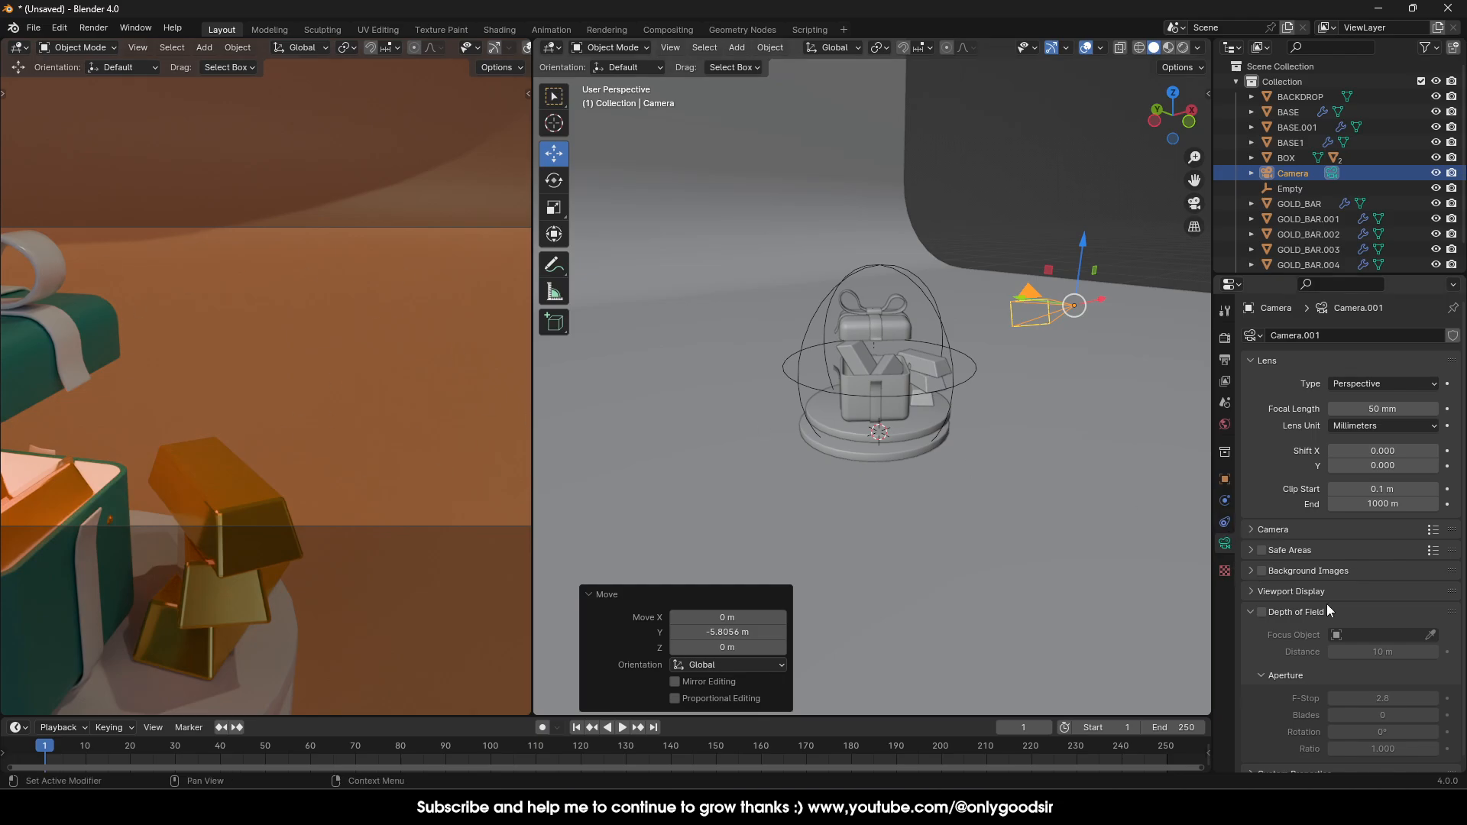
{"action": "left_click", "coordinate": [1257, 591]}
{"action": "scroll", "coordinate": [1314, 619], "scroll_direction": "down", "scroll_amount": 2}
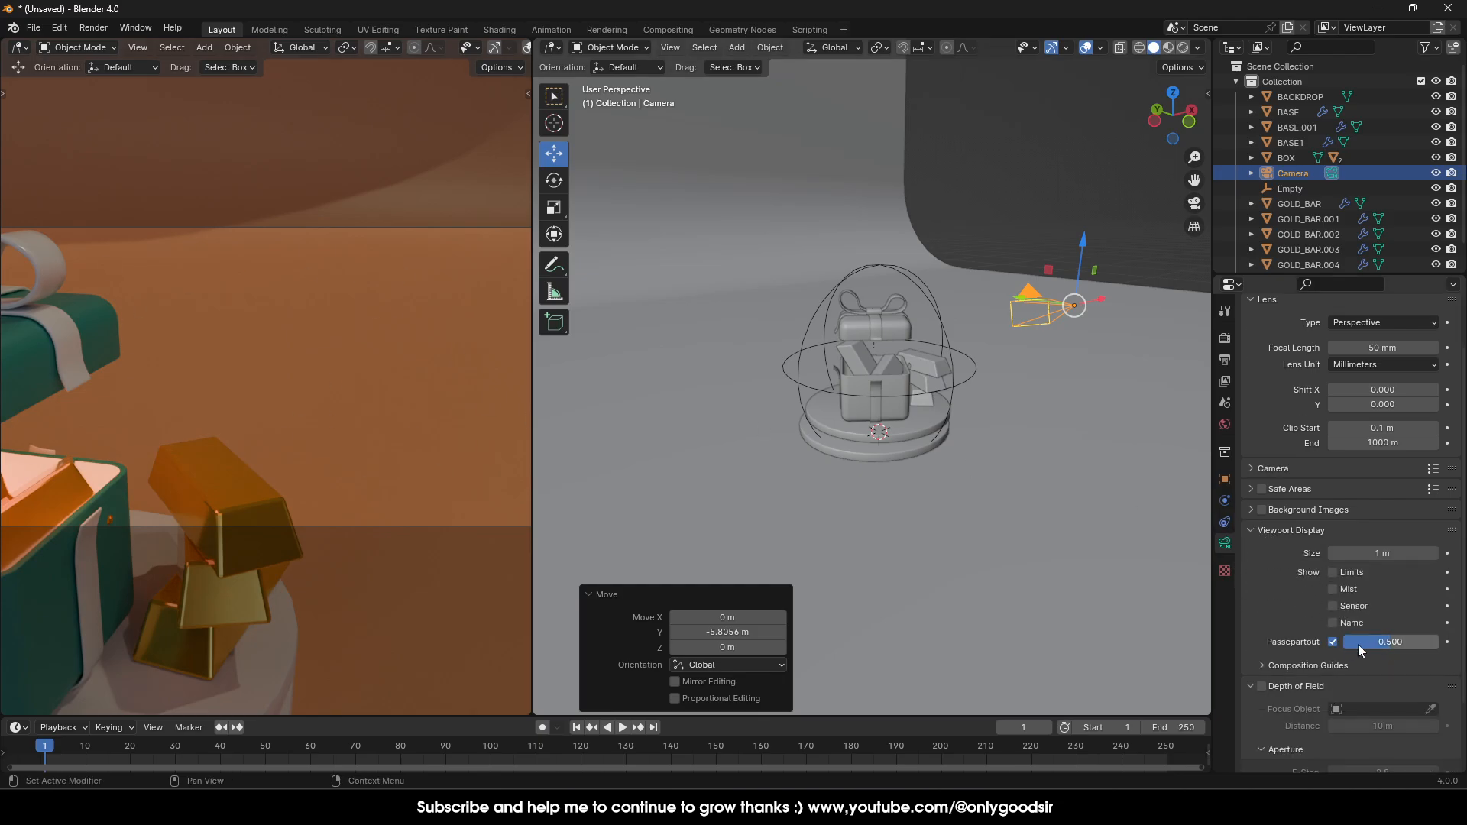
{"action": "left_click_drag", "start_coordinate": [1358, 644], "coordinate": [1407, 649]}
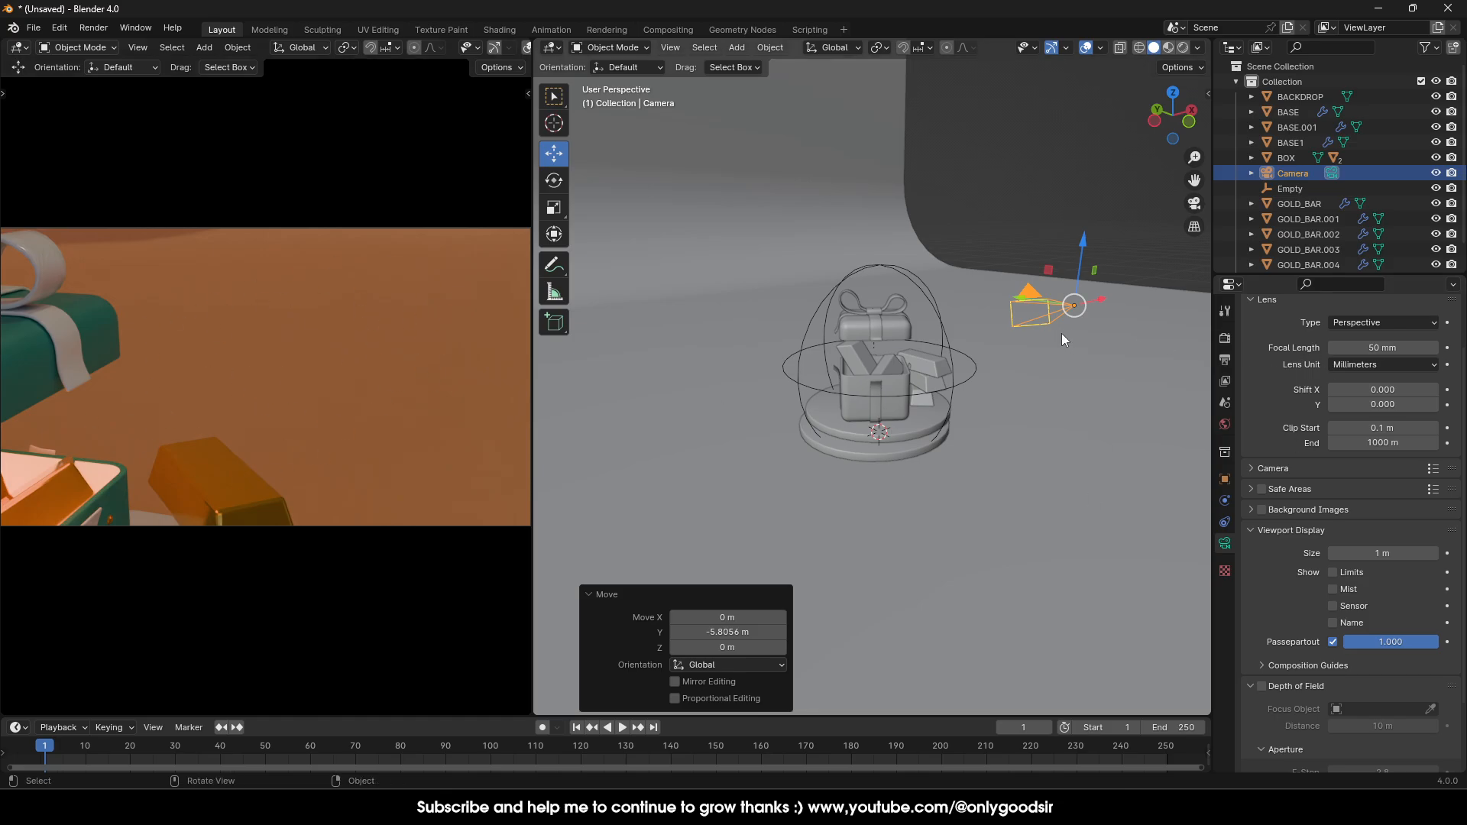
Give the camera a Track To constraint targeting the Empty and move the camera farther from the gift box.
{"action": "key", "text": "g"}
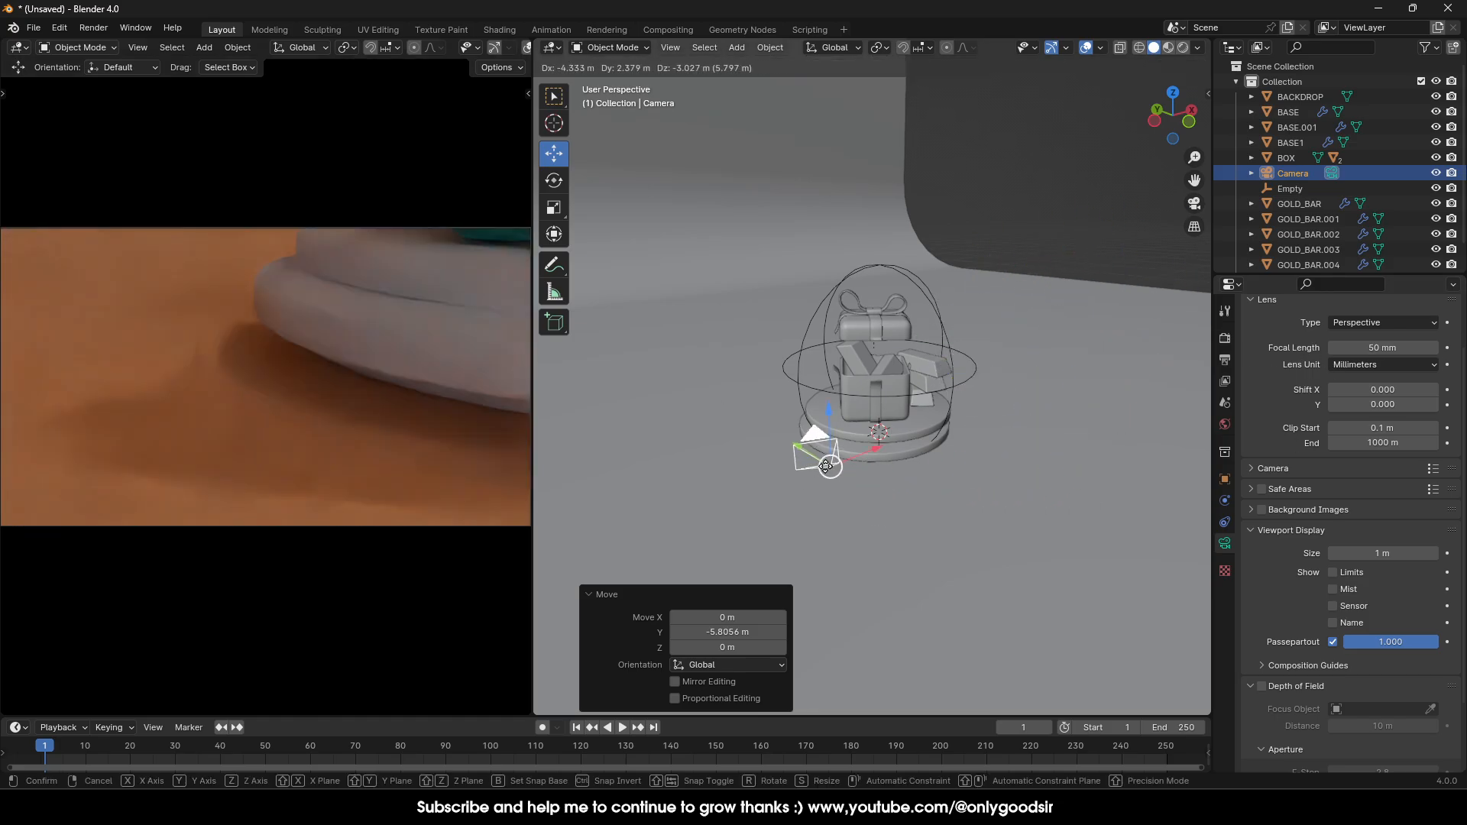
{"action": "left_click", "coordinate": [1113, 286]}
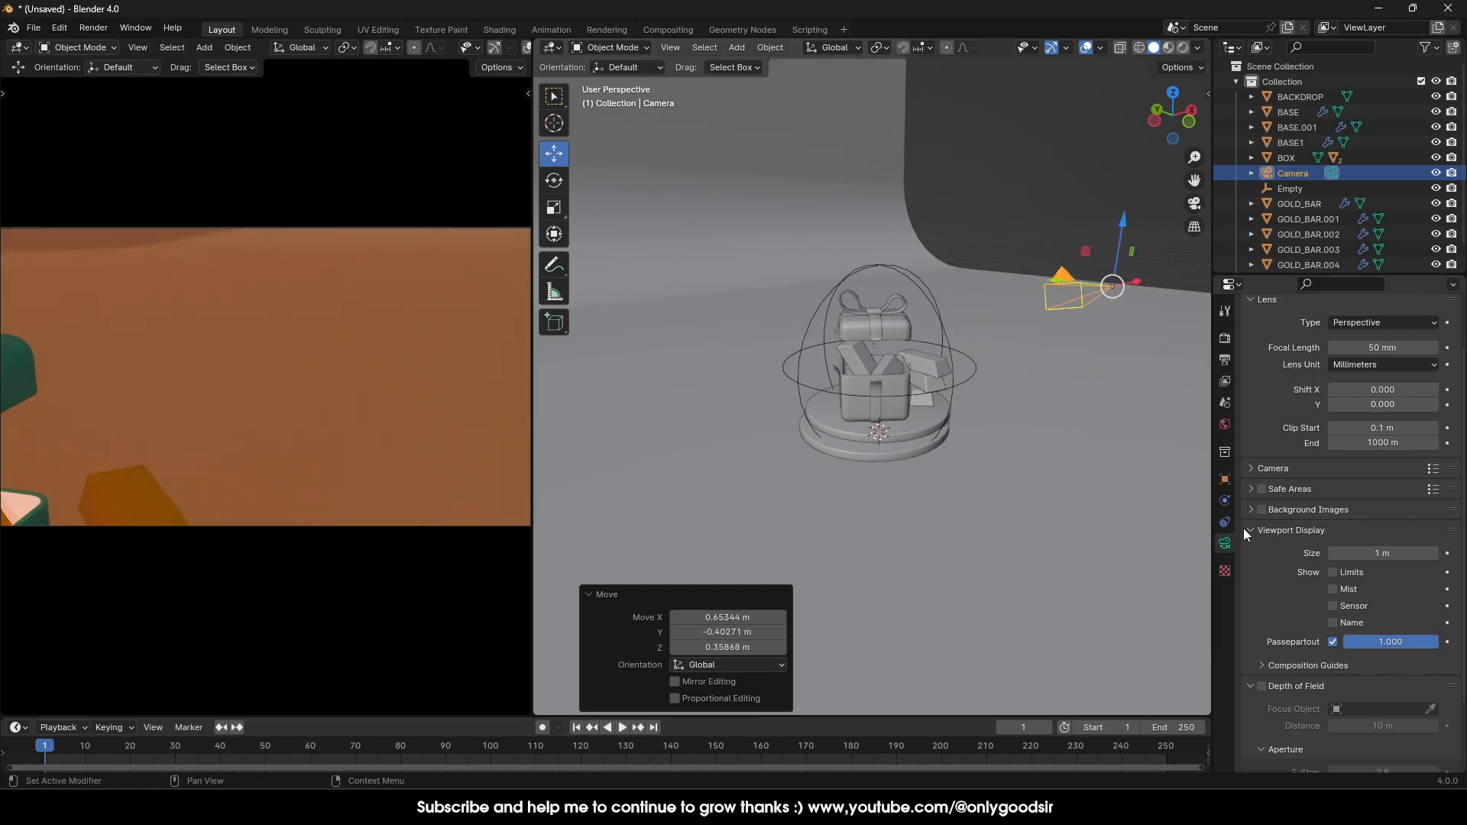
{"action": "left_click", "coordinate": [1226, 523]}
{"action": "left_click", "coordinate": [1318, 336]}
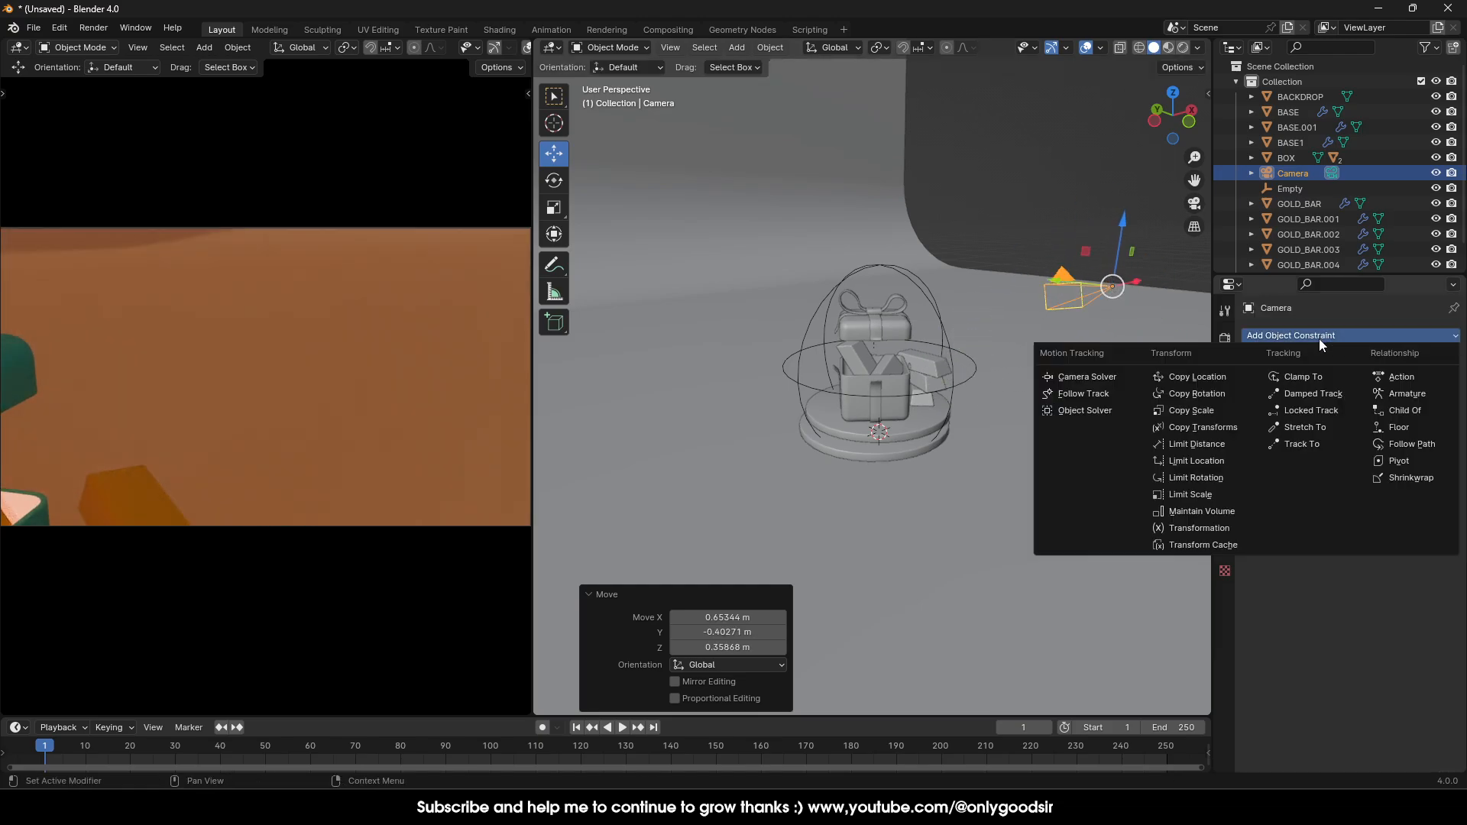
{"action": "left_click", "coordinate": [1319, 443]}
{"action": "left_click", "coordinate": [1375, 384]}
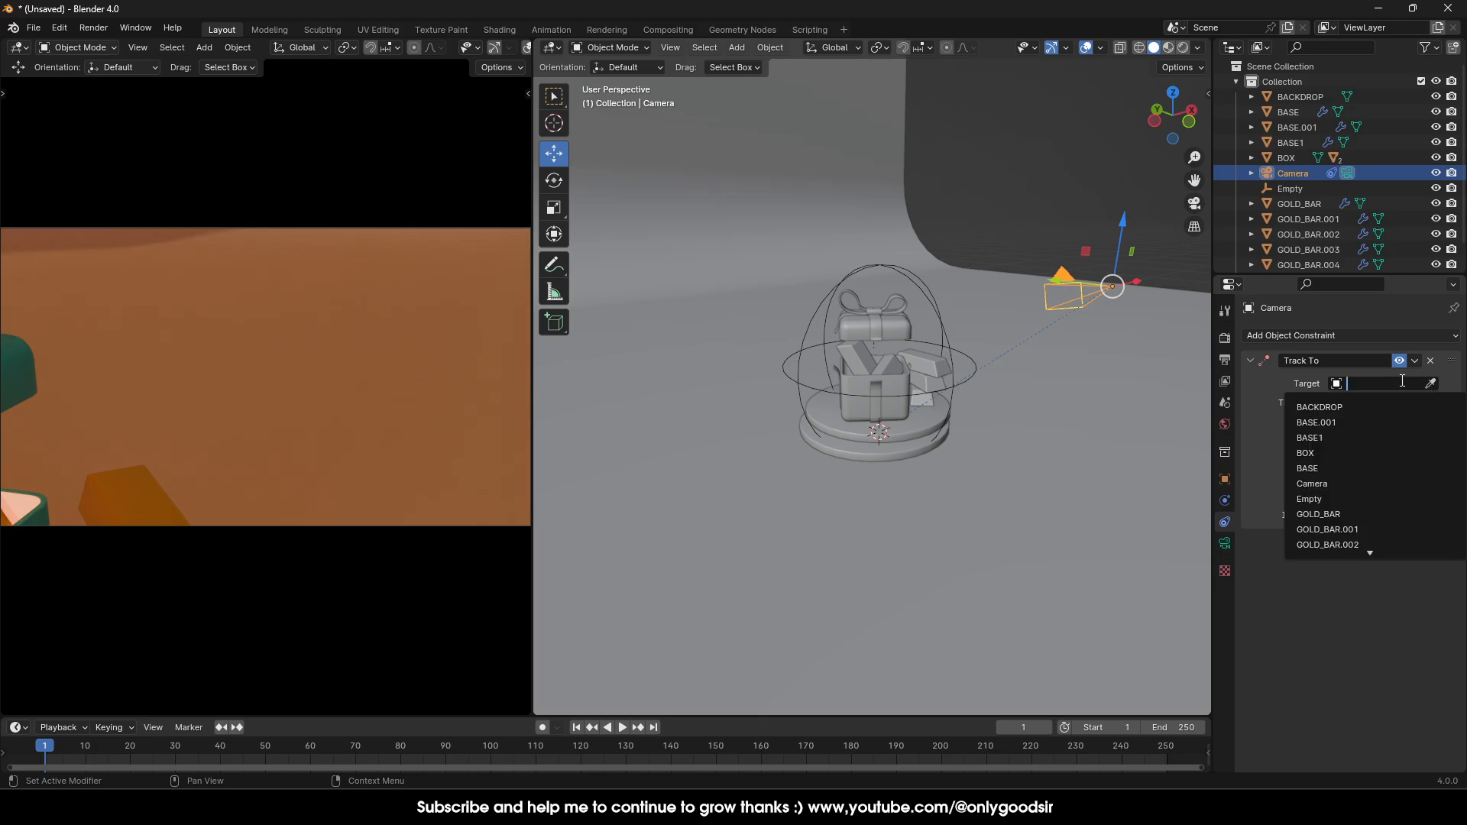
{"action": "left_click", "coordinate": [1321, 492]}
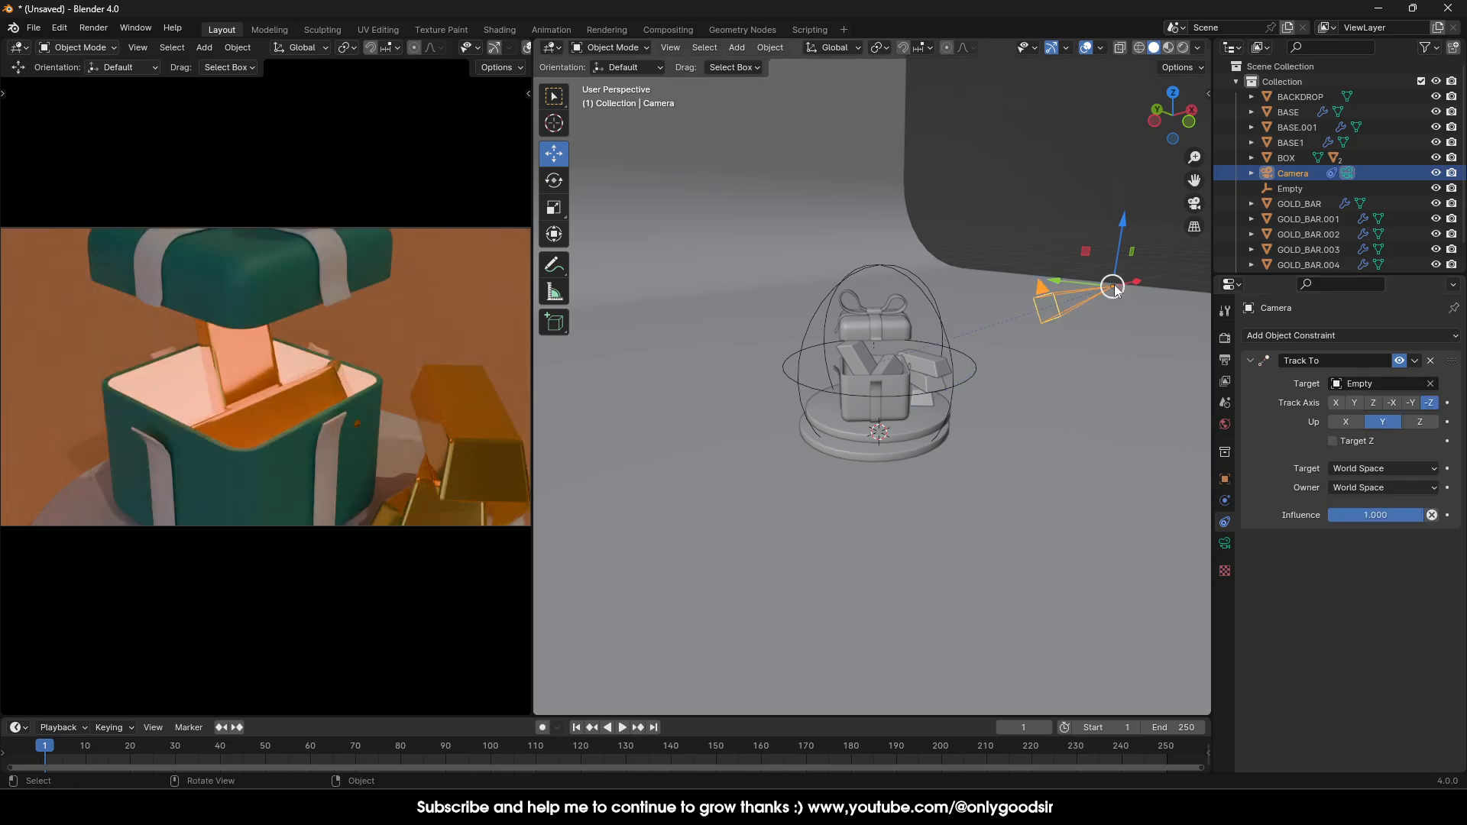
{"action": "left_click_drag", "start_coordinate": [1114, 287], "coordinate": [1184, 284]}
Scale the sphere empty by about 0.81, lowering it about 0.31 m before and raising it about 0.27 m after scaling.
{"action": "left_click", "coordinate": [935, 304]}
{"action": "left_click_drag", "start_coordinate": [878, 307], "coordinate": [951, 314]}
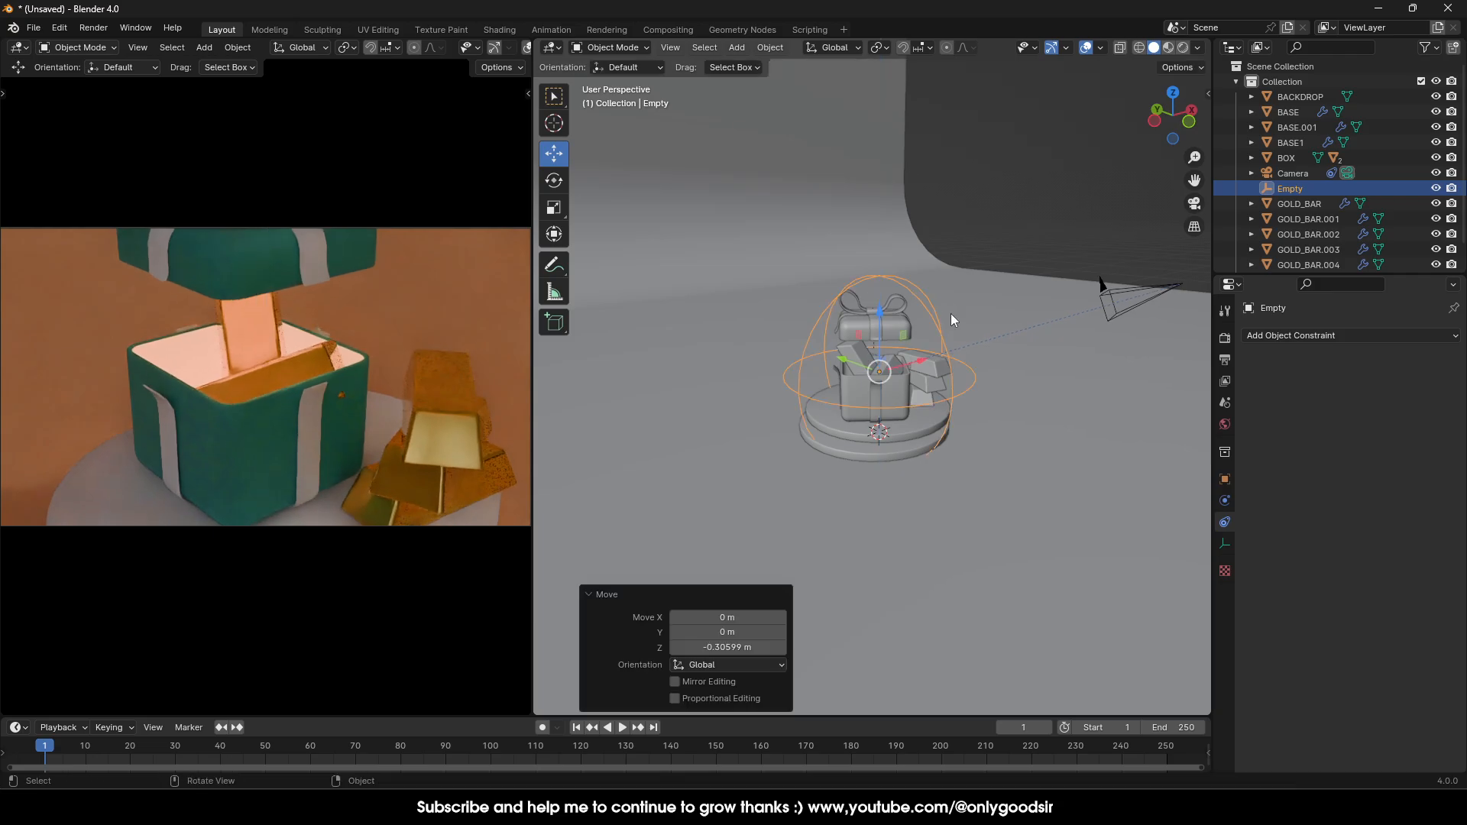
{"action": "key", "text": "s"}
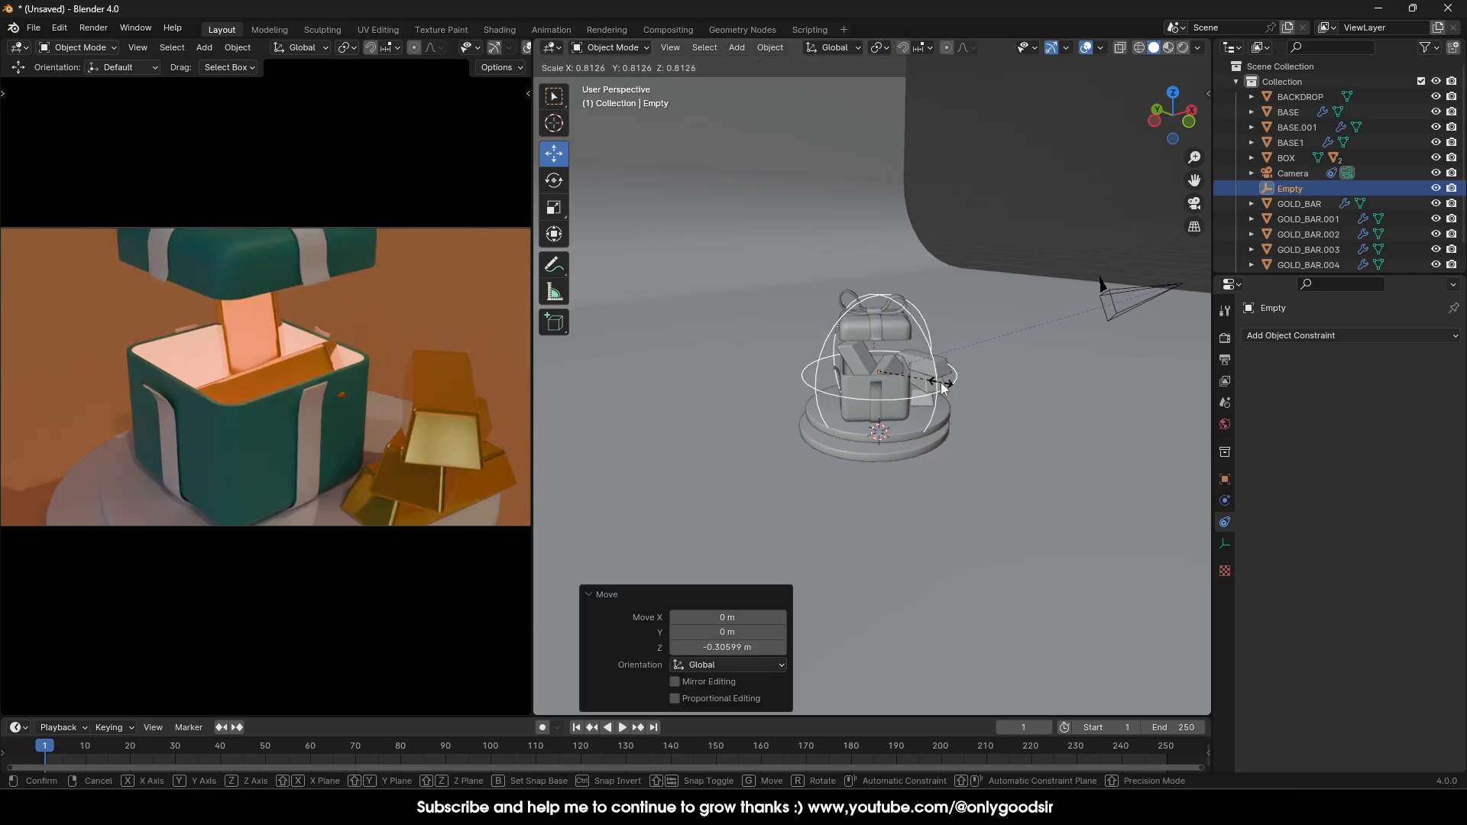
{"action": "left_click", "coordinate": [941, 384]}
{"action": "mouse_move", "coordinate": [878, 315]}
{"action": "left_mouse_down"}
{"action": "mouse_move", "coordinate": [880, 290]}
{"action": "mouse_move", "coordinate": [880, 306]}
{"action": "left_mouse_up"}
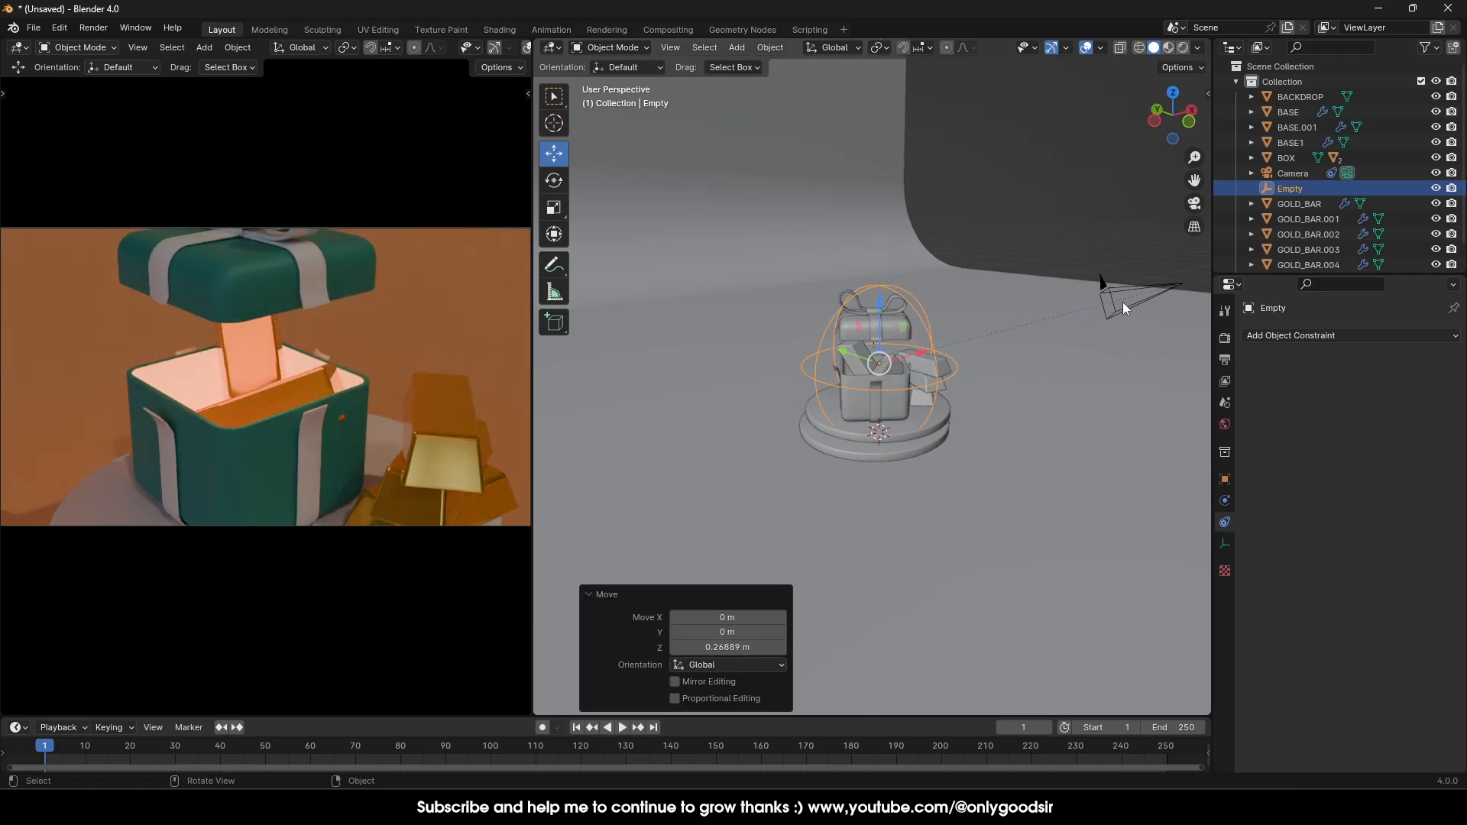
Move the camera about -0.58 m along Y, away from the gift box.
{"action": "left_click", "coordinate": [1142, 294]}
{"action": "middle_click_drag", "start_coordinate": [1138, 313], "coordinate": [1112, 343]}
{"action": "left_click_drag", "start_coordinate": [1111, 320], "coordinate": [1145, 333]}
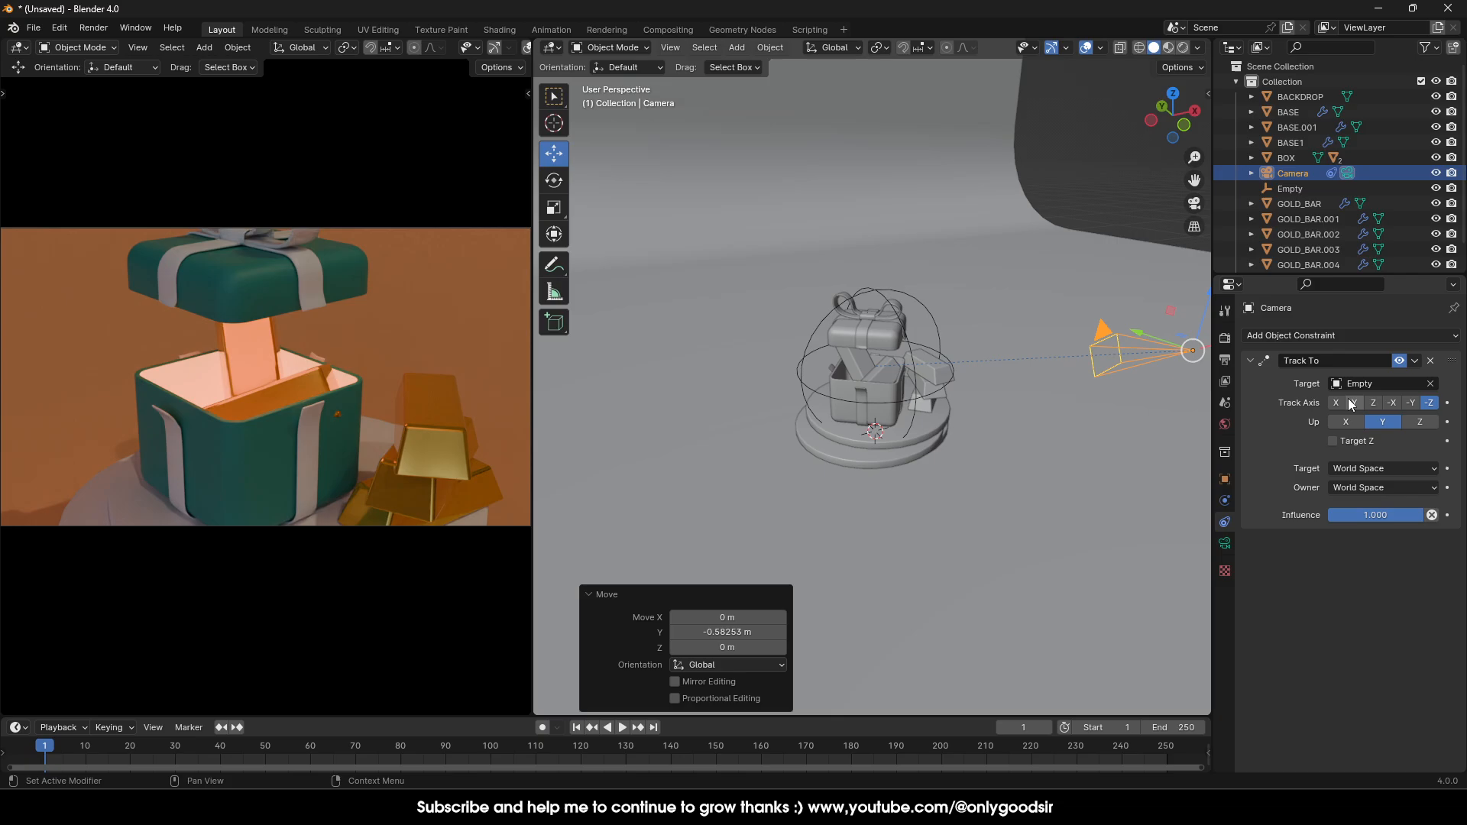
Change the camera type to Orthographic and set its orthographic scale to 12.100.
{"action": "left_click", "coordinate": [1224, 543]}
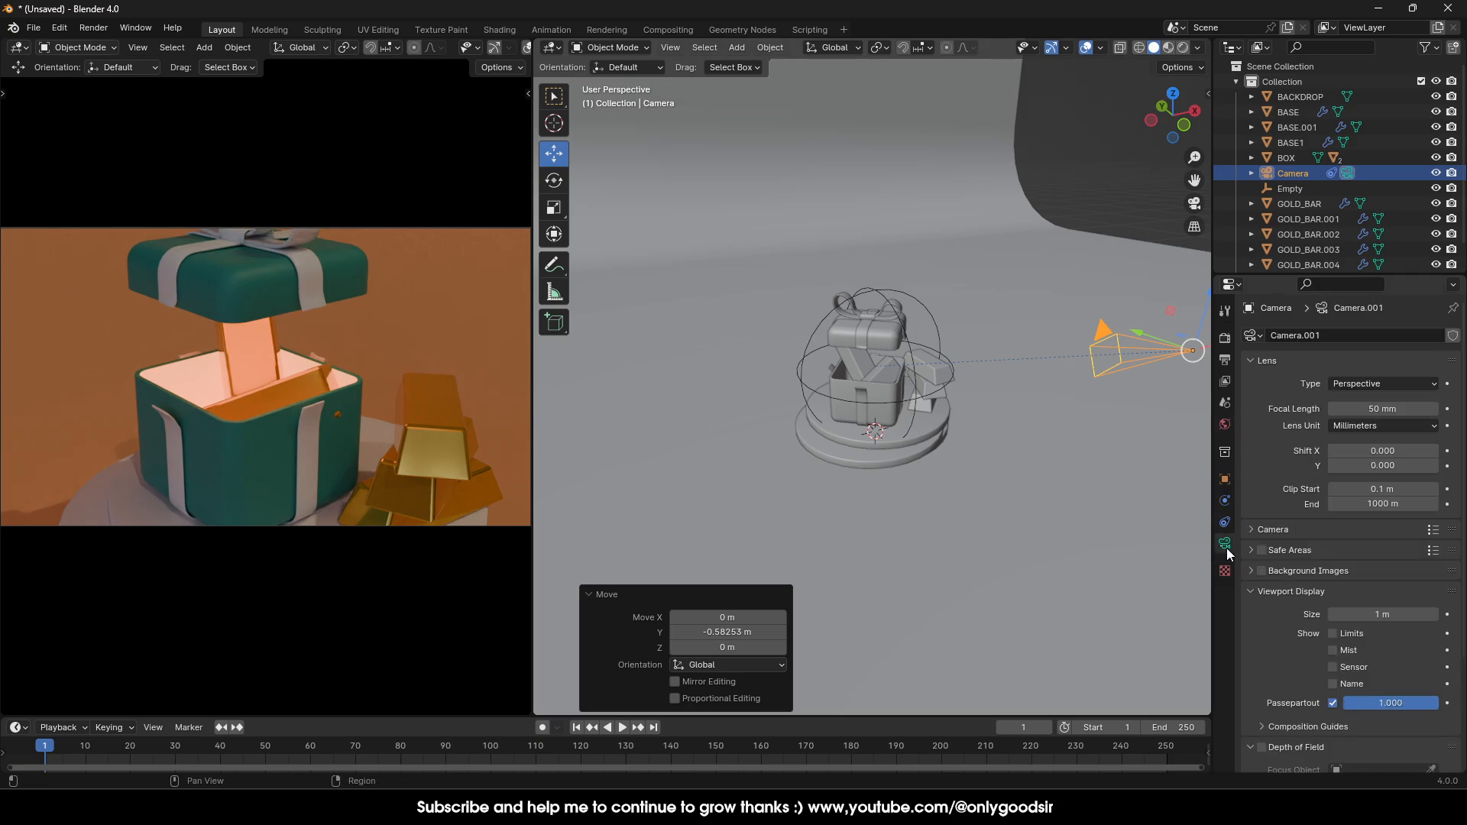
{"action": "mouse_move", "coordinate": [1379, 409]}
{"action": "left_mouse_down"}
{"action": "mouse_move", "coordinate": [1314, 409]}
{"action": "mouse_move", "coordinate": [1383, 408]}
{"action": "left_mouse_up"}
{"action": "left_click", "coordinate": [1384, 384]}
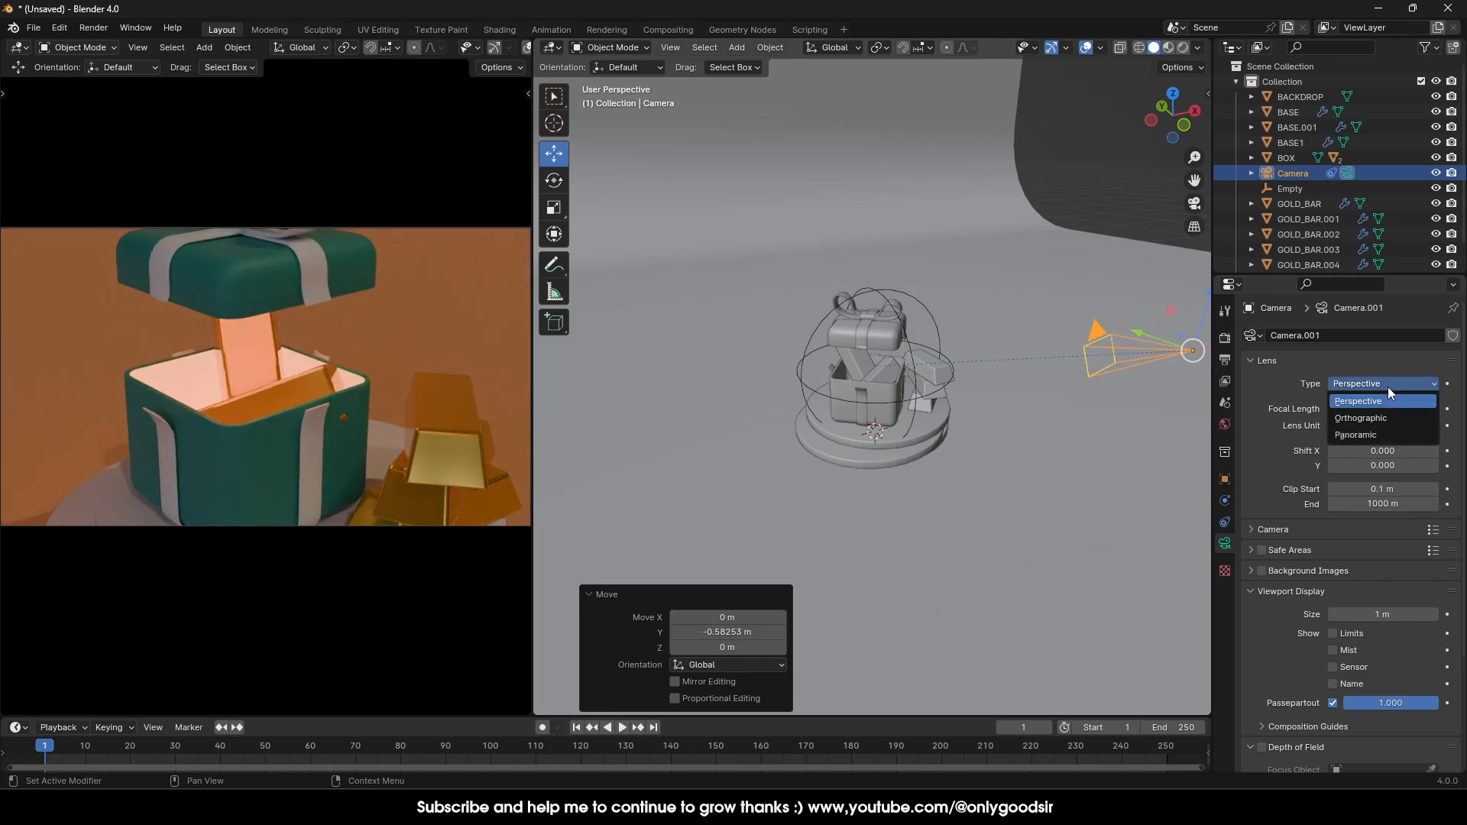
{"action": "left_click", "coordinate": [1363, 411]}
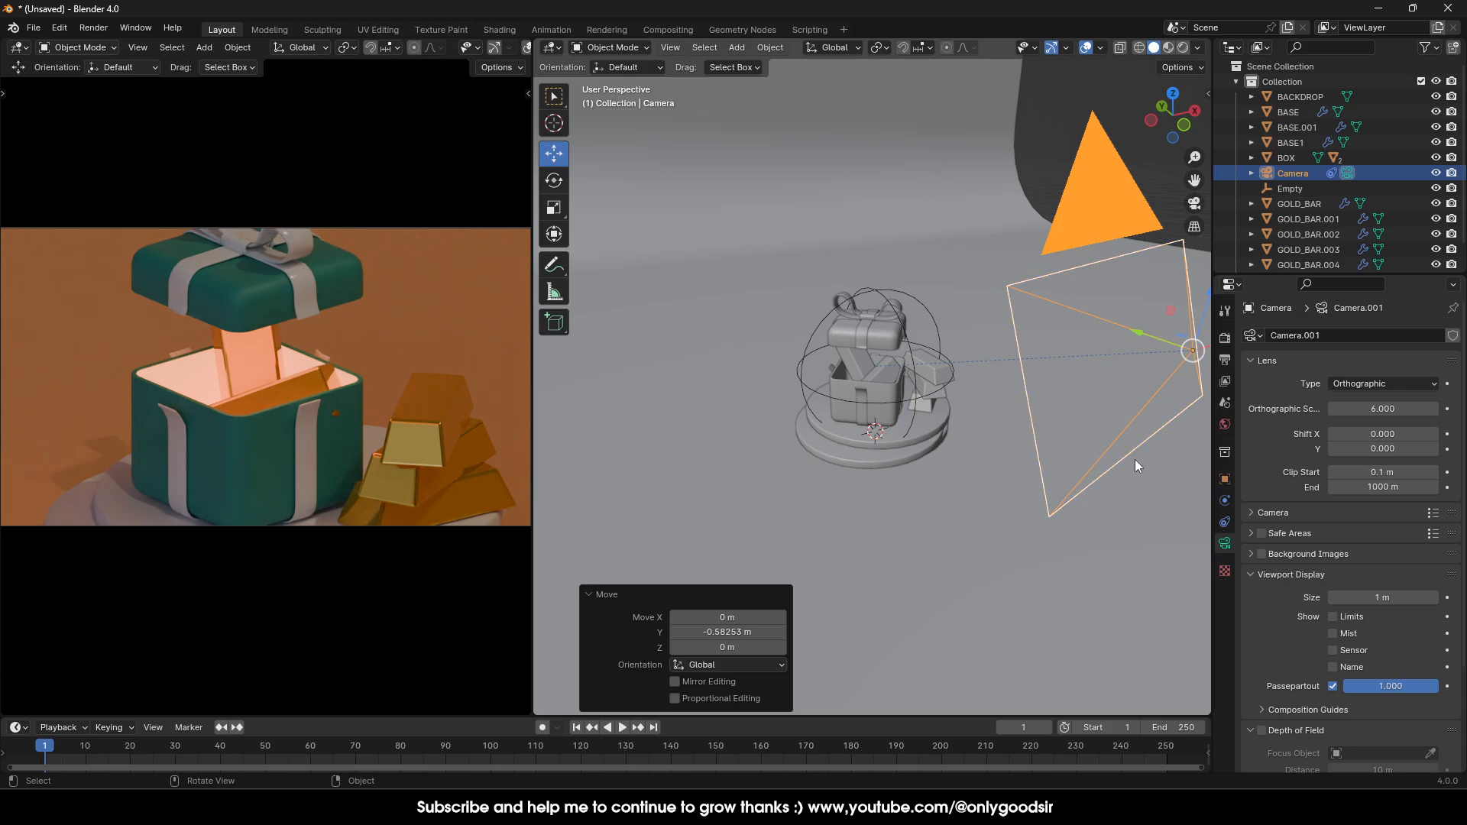
{"action": "left_click_drag", "start_coordinate": [1375, 409], "coordinate": [1444, 408]}
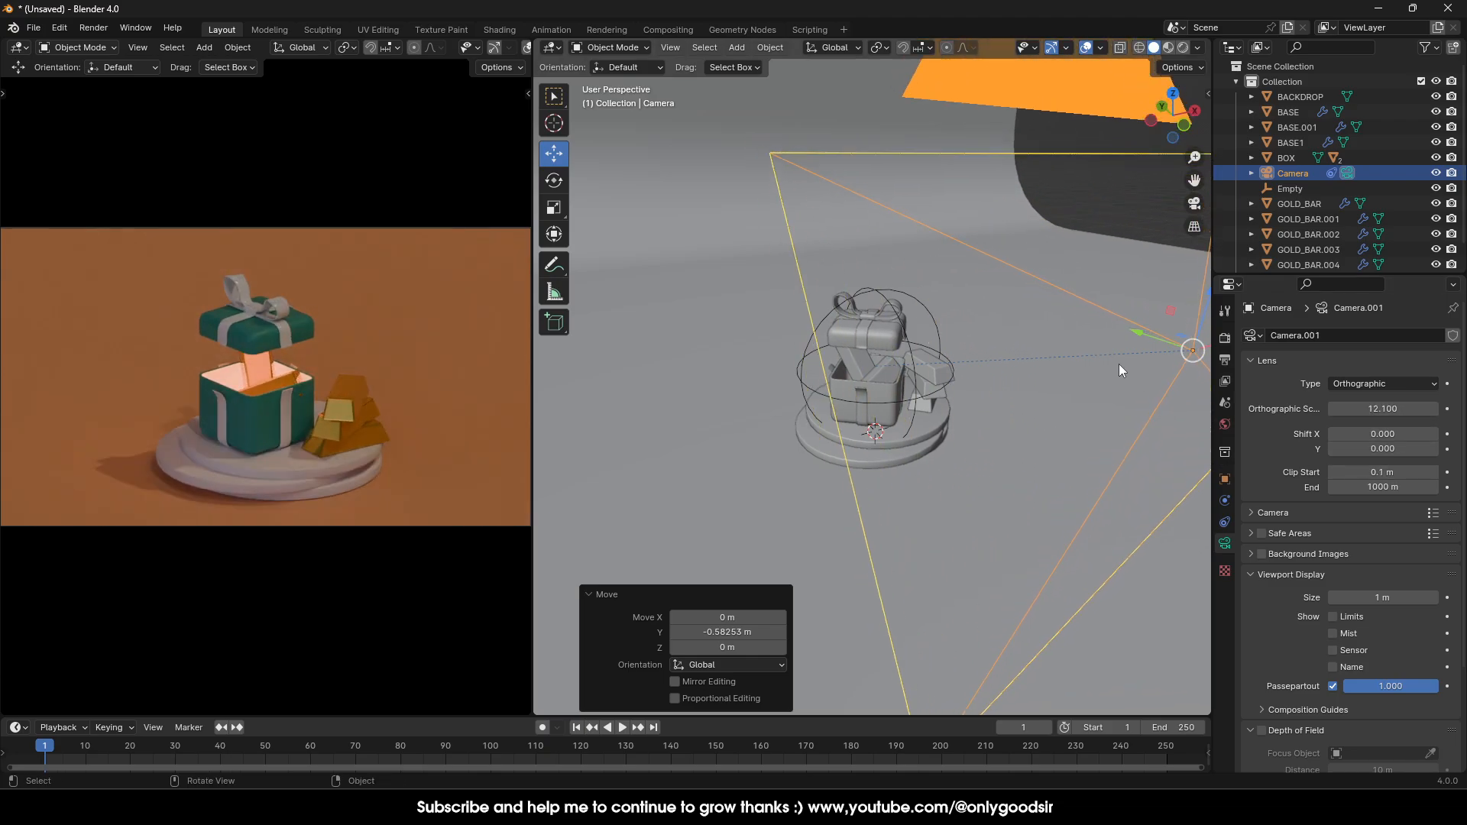
Lower the camera about 1.75 m along Z, nudge it along Y toward the gift box, and deselect it.
{"action": "scroll", "coordinate": [1082, 405], "scroll_direction": "down", "scroll_amount": 5}
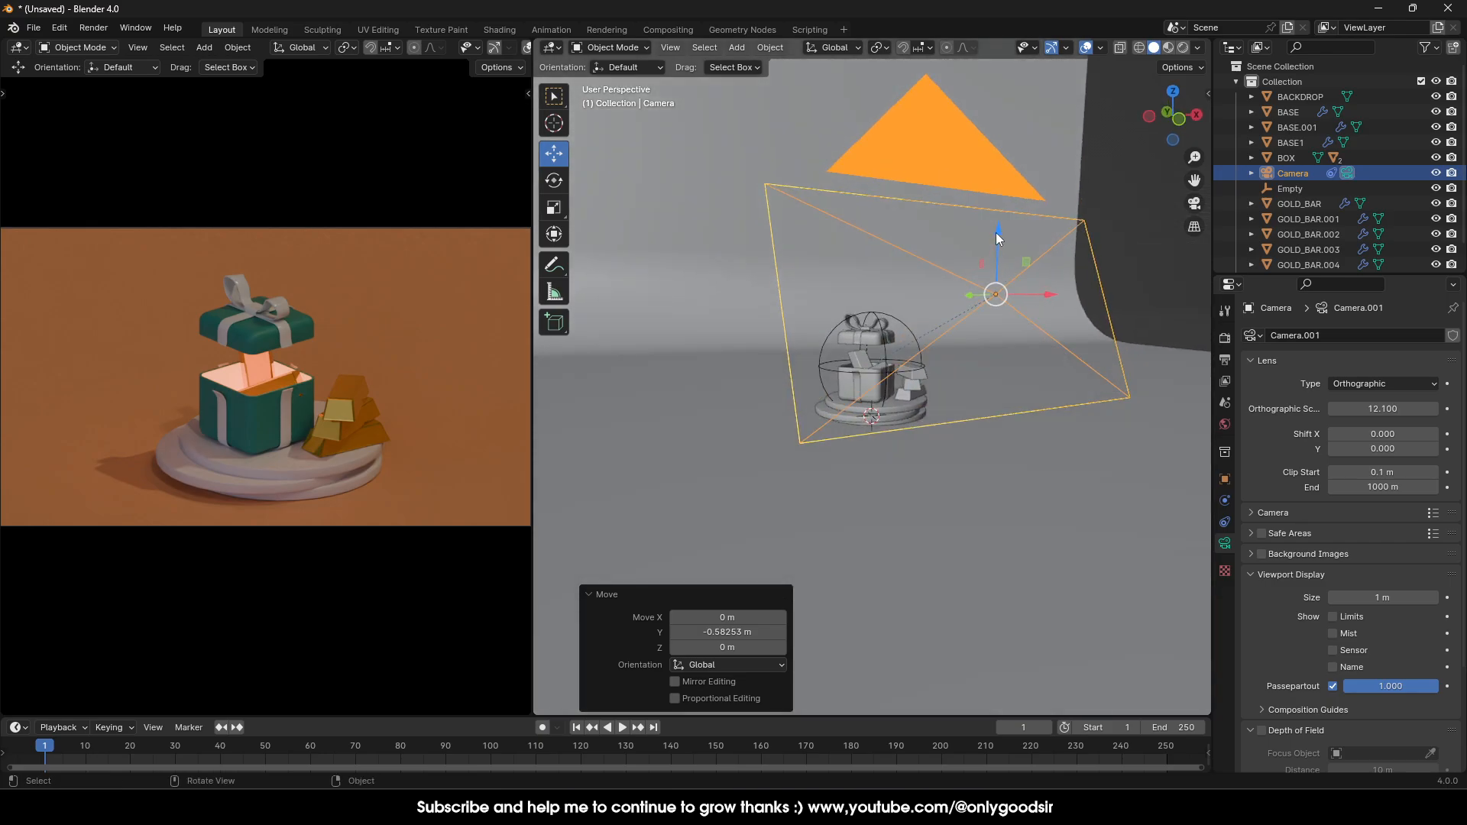
{"action": "left_click_drag", "start_coordinate": [996, 232], "coordinate": [1028, 301]}
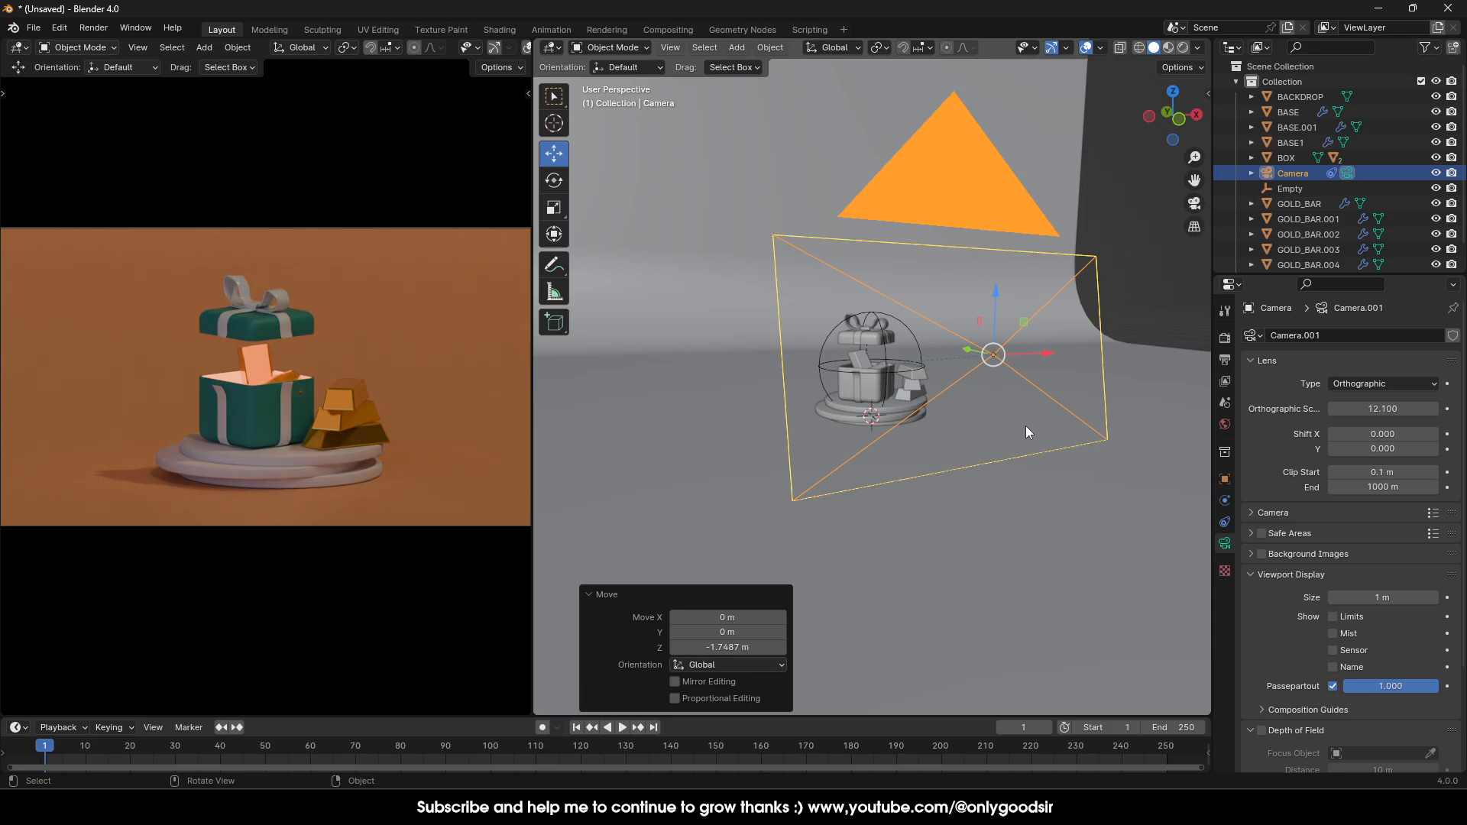
{"action": "middle_click_drag", "start_coordinate": [996, 422], "coordinate": [1072, 376]}
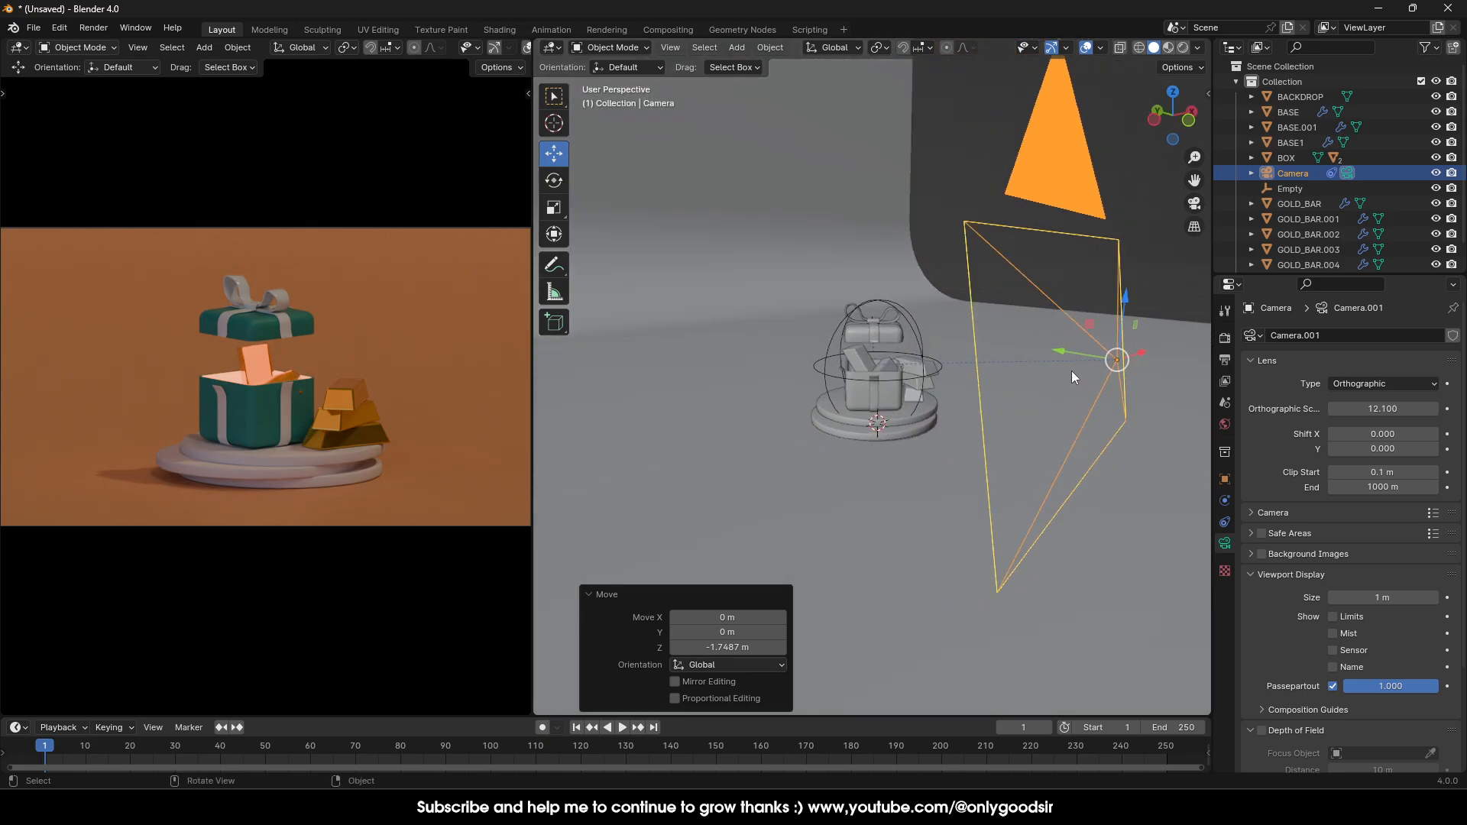
{"action": "left_click_drag", "start_coordinate": [1068, 351], "coordinate": [1041, 402]}
{"action": "left_click", "coordinate": [988, 194]}
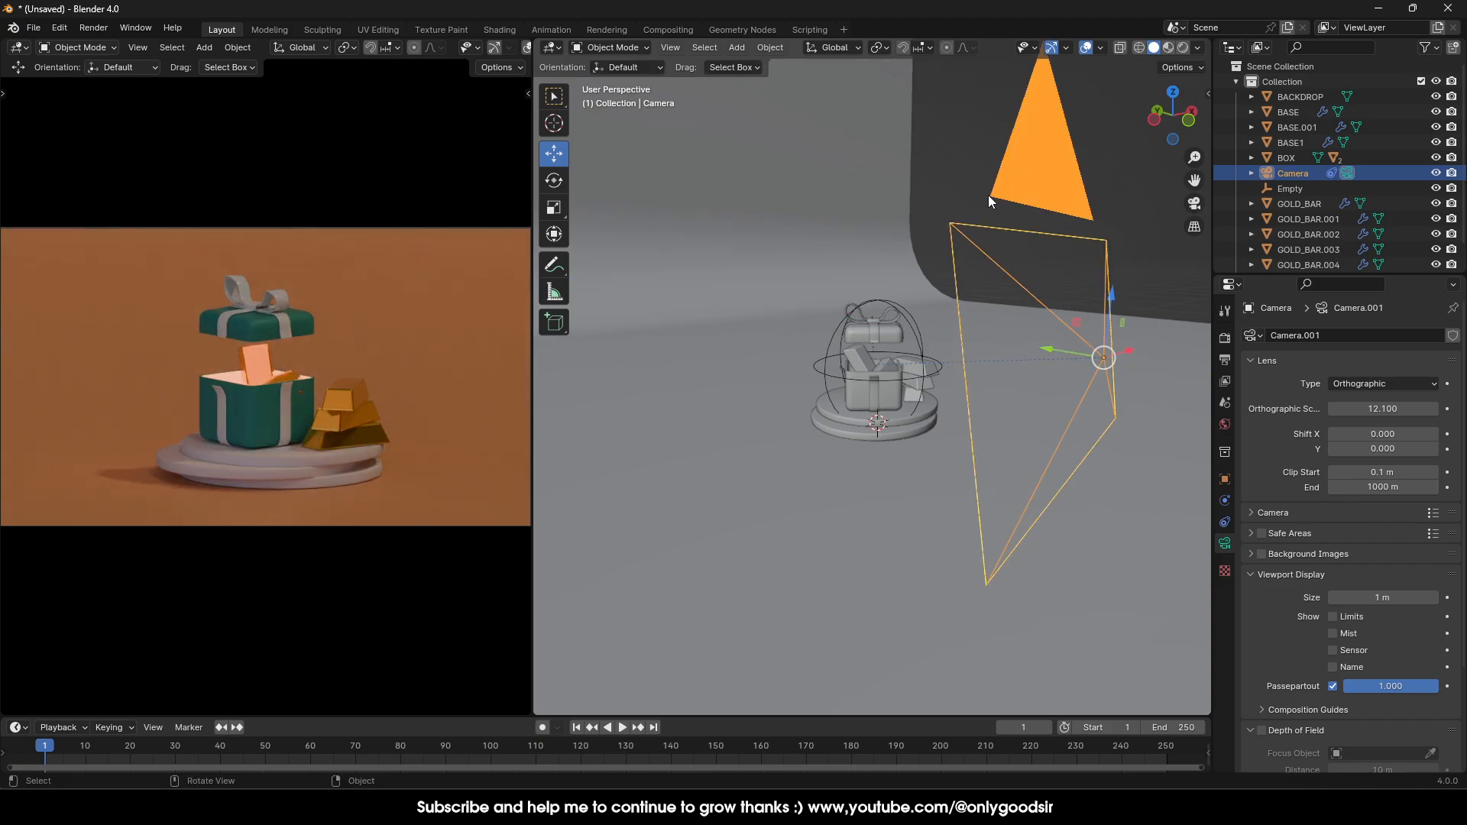
{"action": "left_click", "coordinate": [956, 194]}
Split the solid viewport horizontally into two areas and turn the upper one into an Asset Browser.
{"action": "scroll", "coordinate": [882, 384], "scroll_direction": "down", "scroll_amount": 3}
{"action": "middle_click_drag", "start_coordinate": [759, 359], "coordinate": [823, 163]}
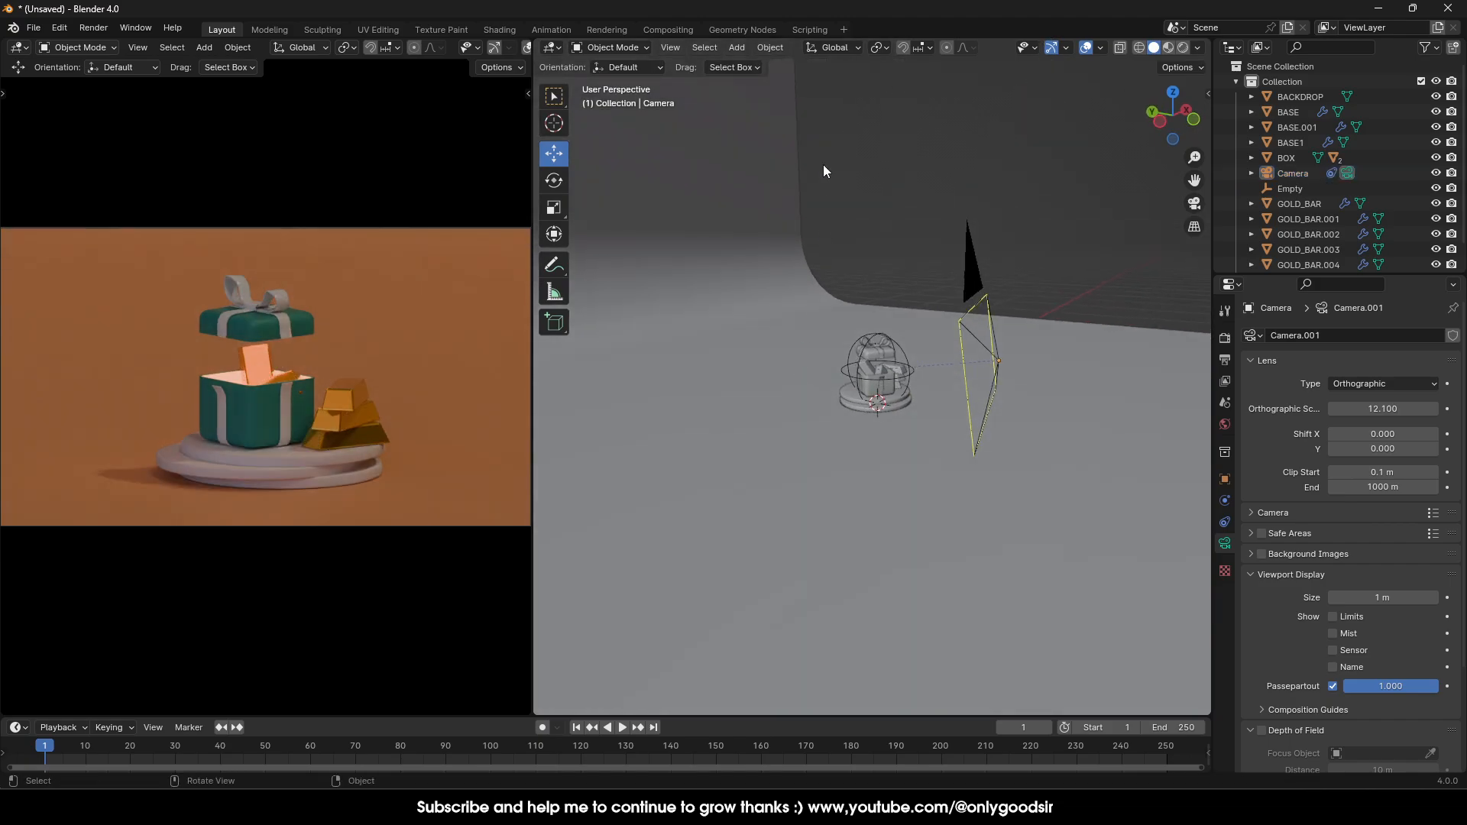
{"action": "right_click", "coordinate": [794, 40]}
{"action": "left_click", "coordinate": [783, 72]}
{"action": "left_click", "coordinate": [783, 421]}
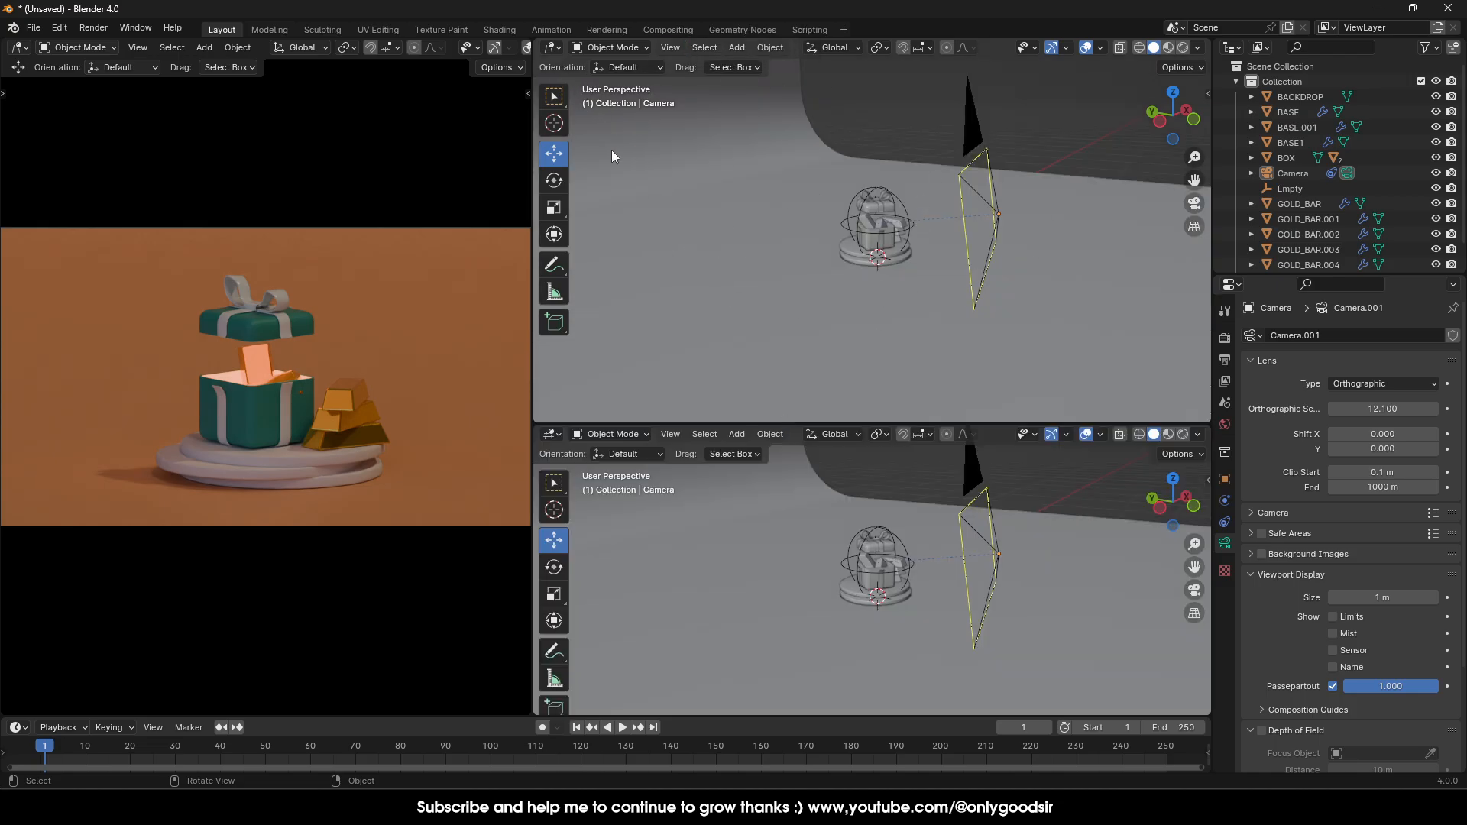
{"action": "middle_click_drag", "start_coordinate": [821, 219], "coordinate": [834, 253]}
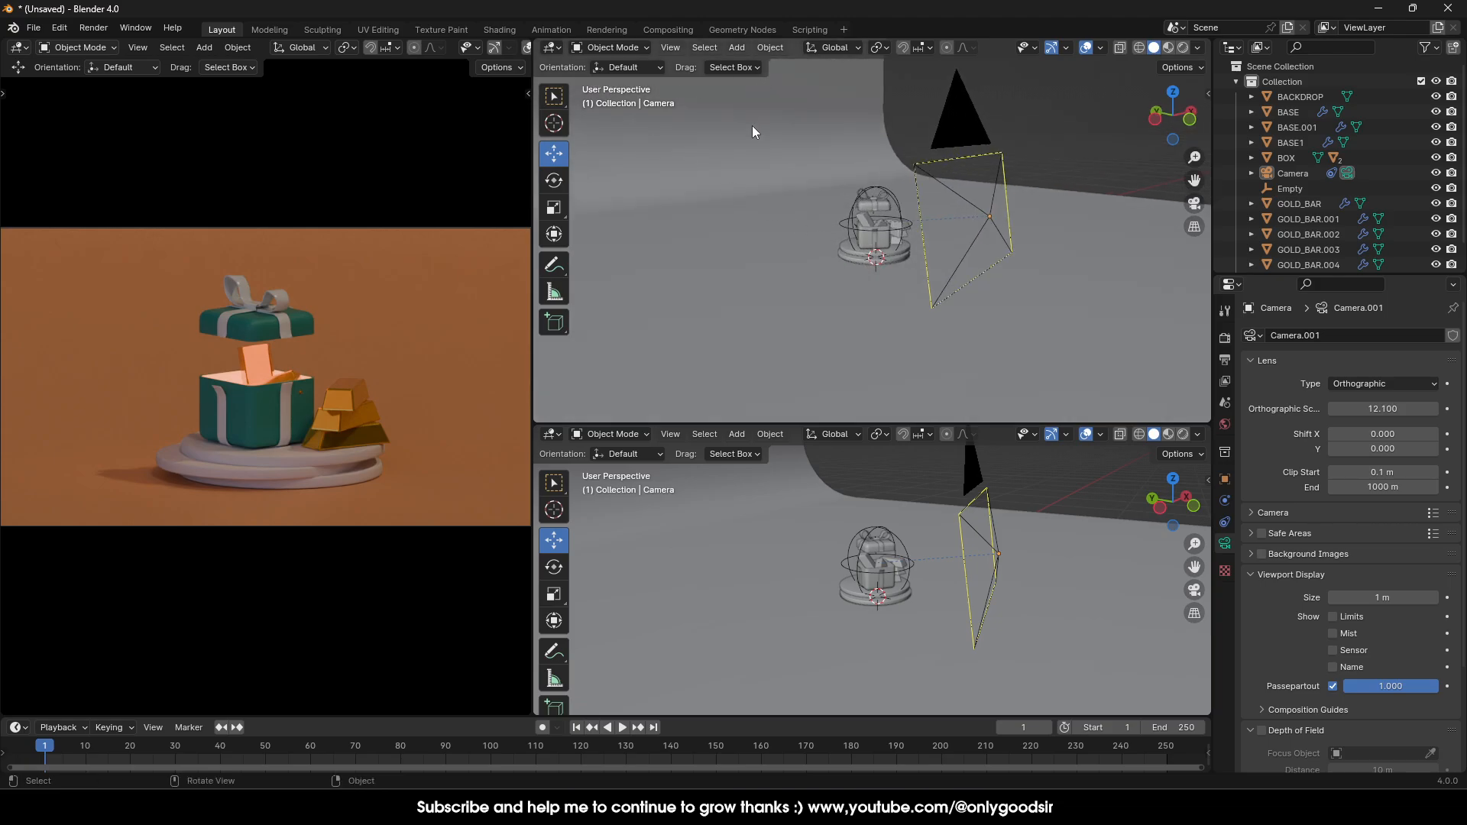
{"action": "left_click", "coordinate": [737, 50]}
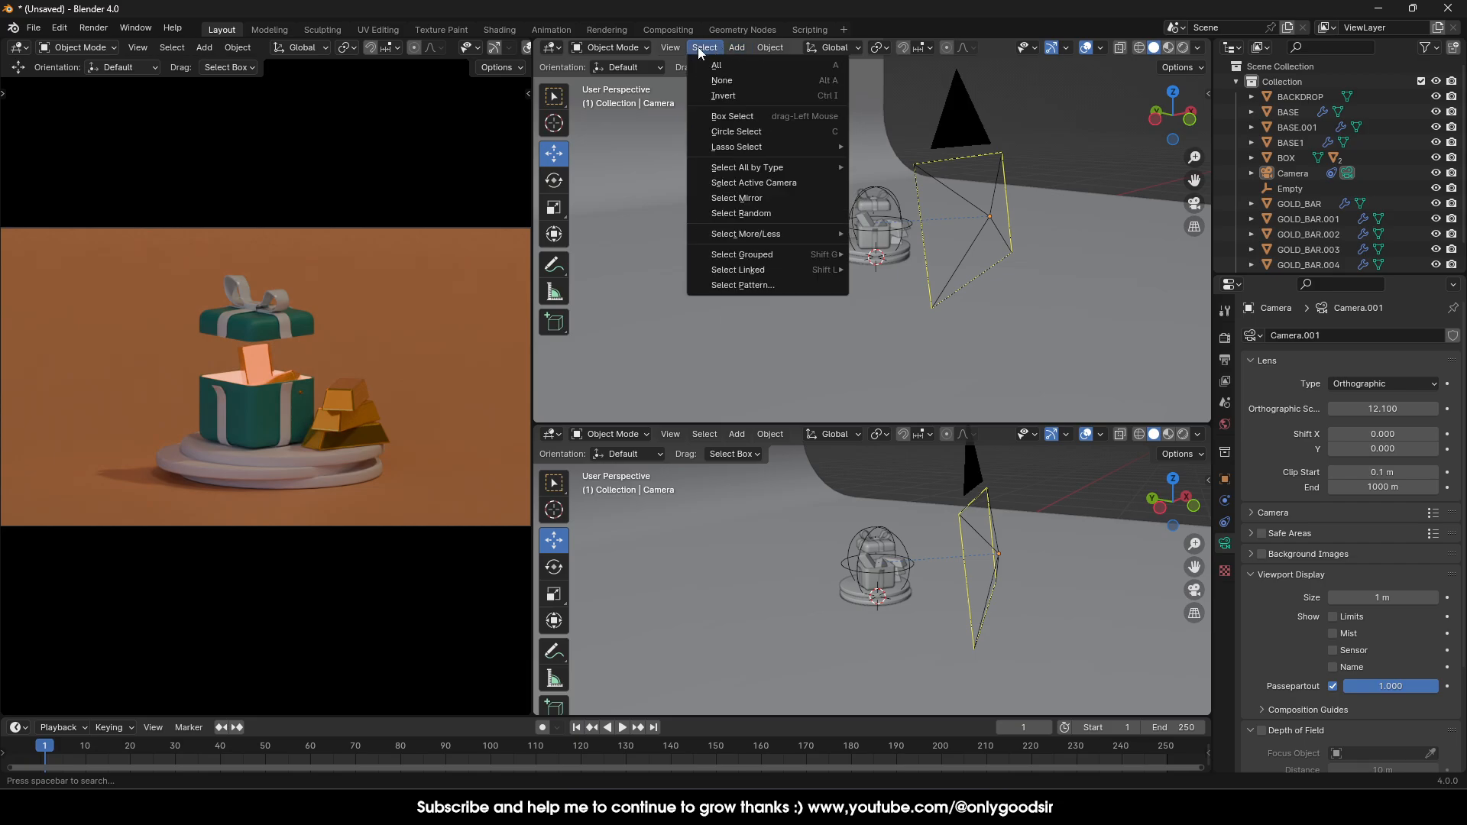
{"action": "mouse_move", "coordinate": [593, 50]}
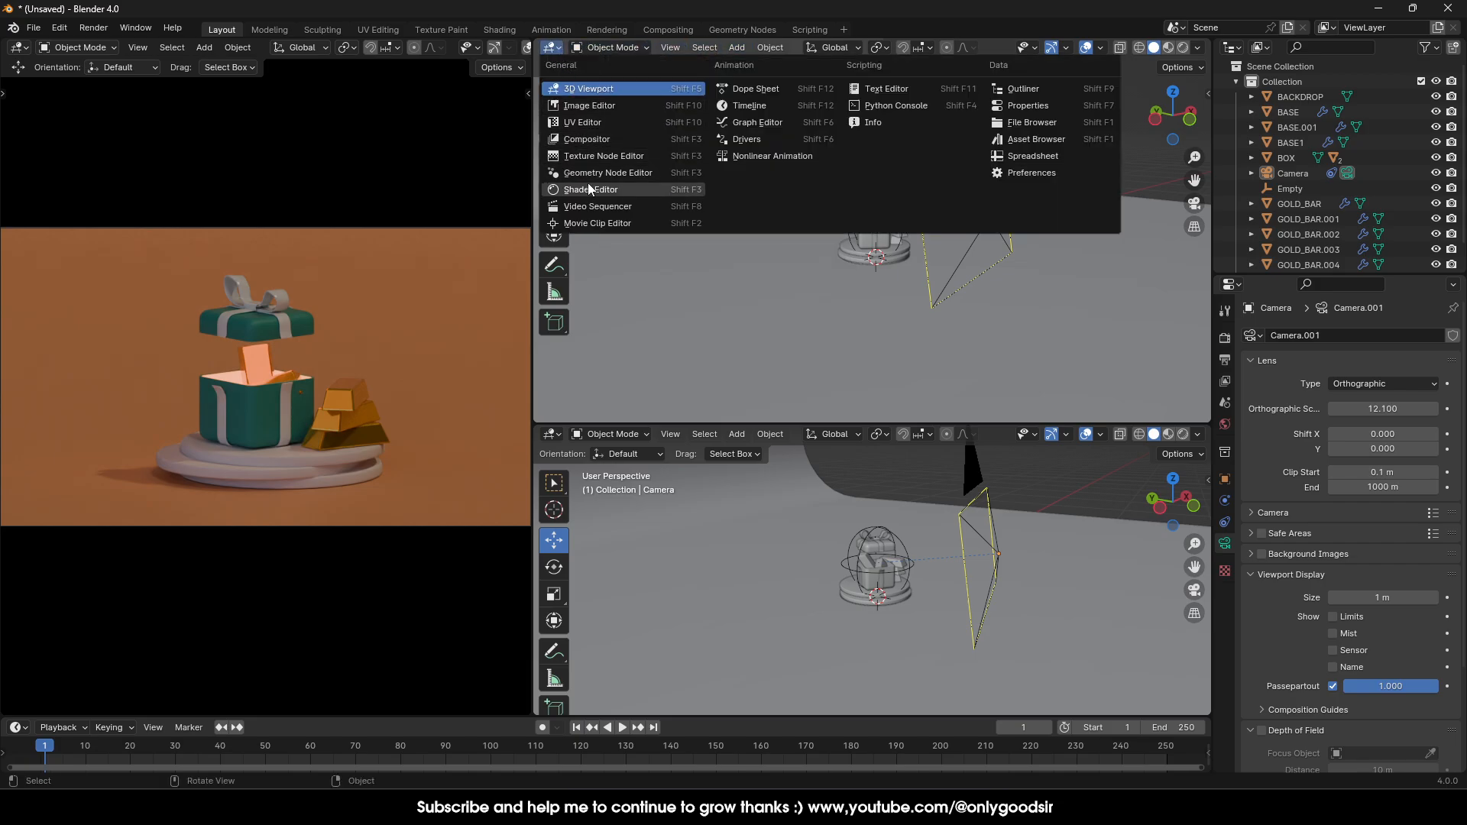
{"action": "left_click", "coordinate": [1027, 140]}
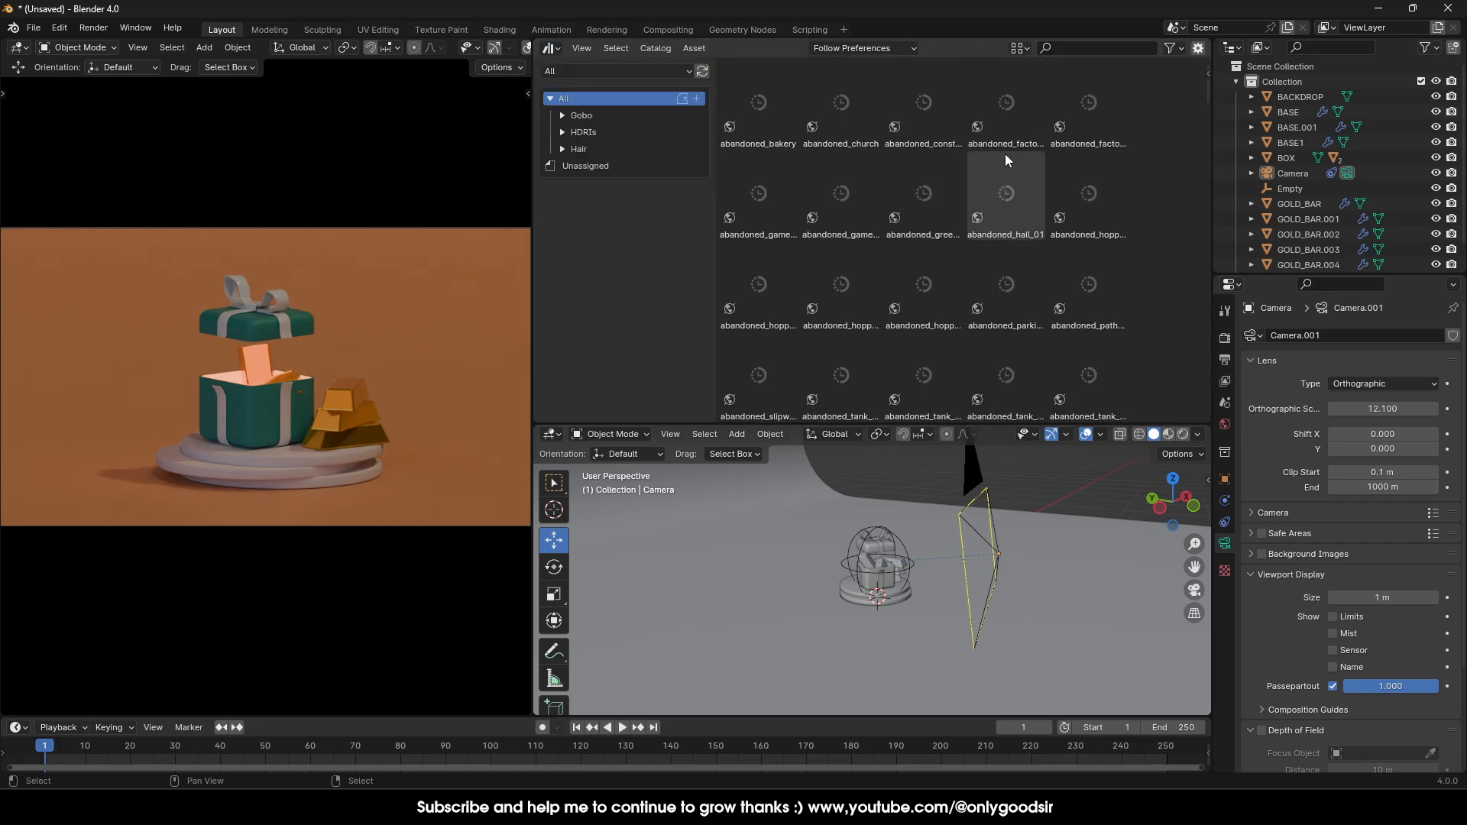
Browse the Gobo catalog and its Abstract assets, then return to the All catalog.
{"action": "left_click", "coordinate": [608, 117]}
{"action": "left_click", "coordinate": [593, 134]}
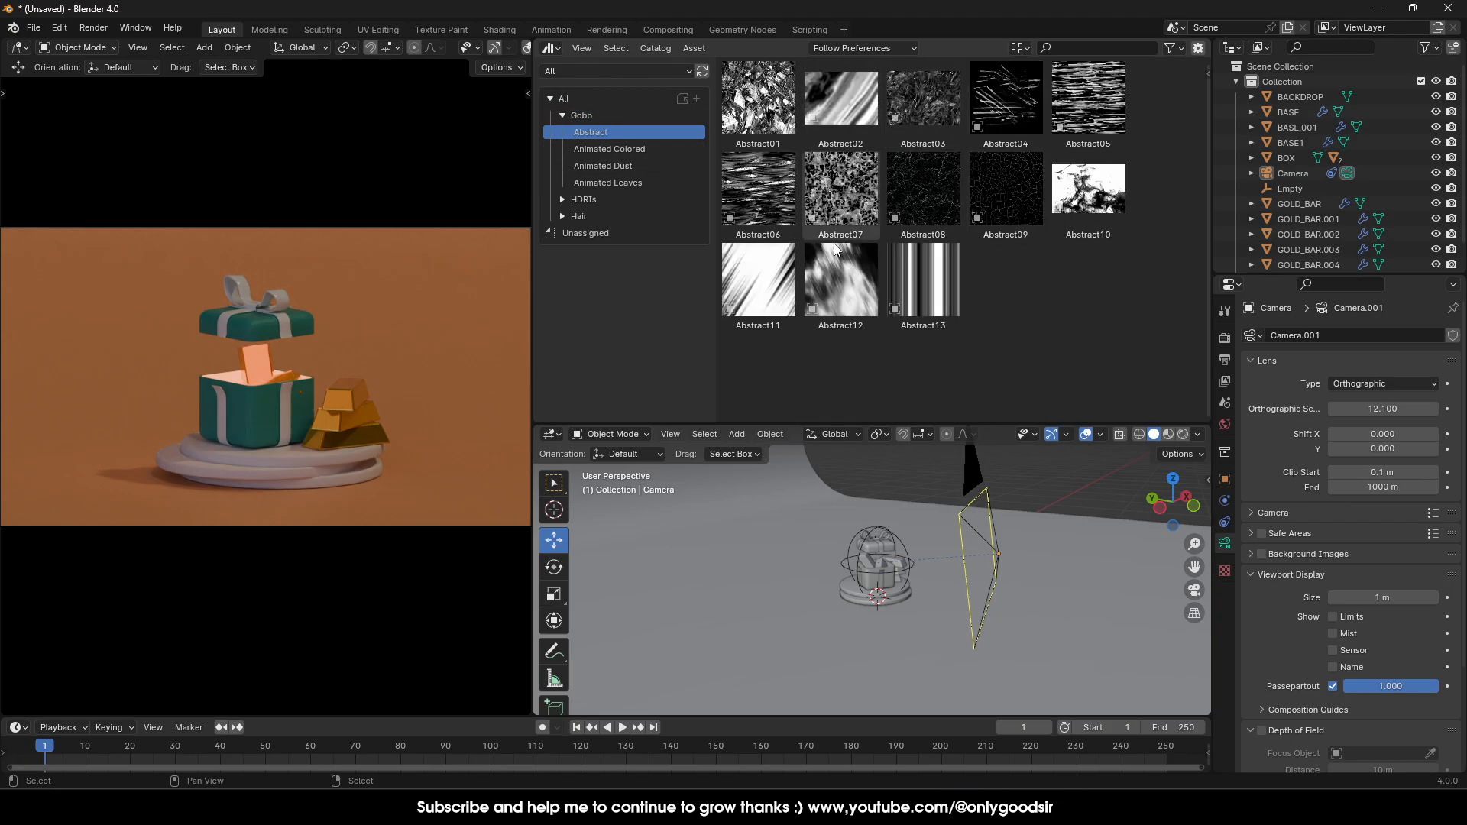
{"action": "left_click", "coordinate": [566, 98]}
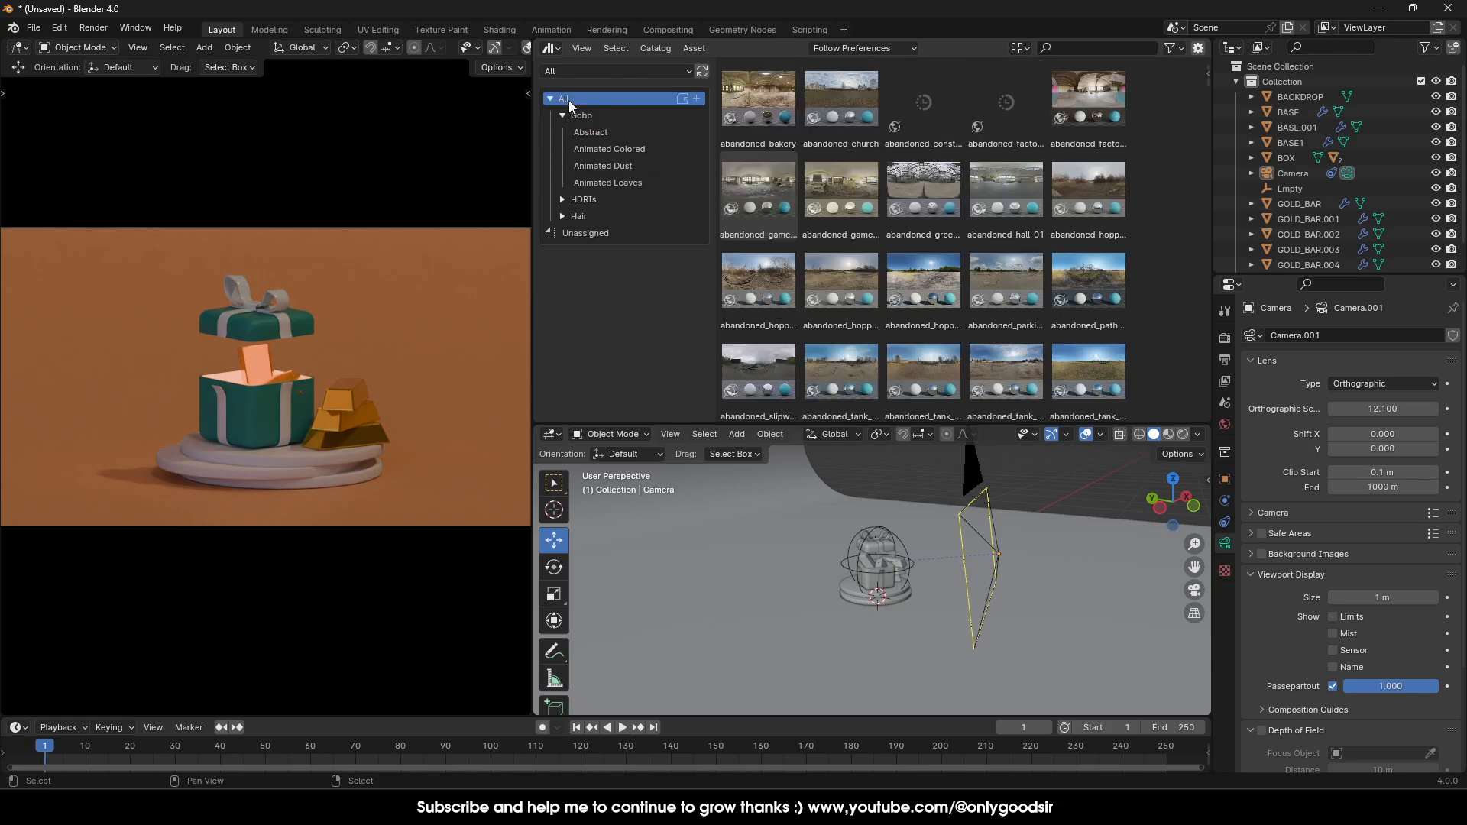
{"action": "left_click", "coordinate": [591, 118]}
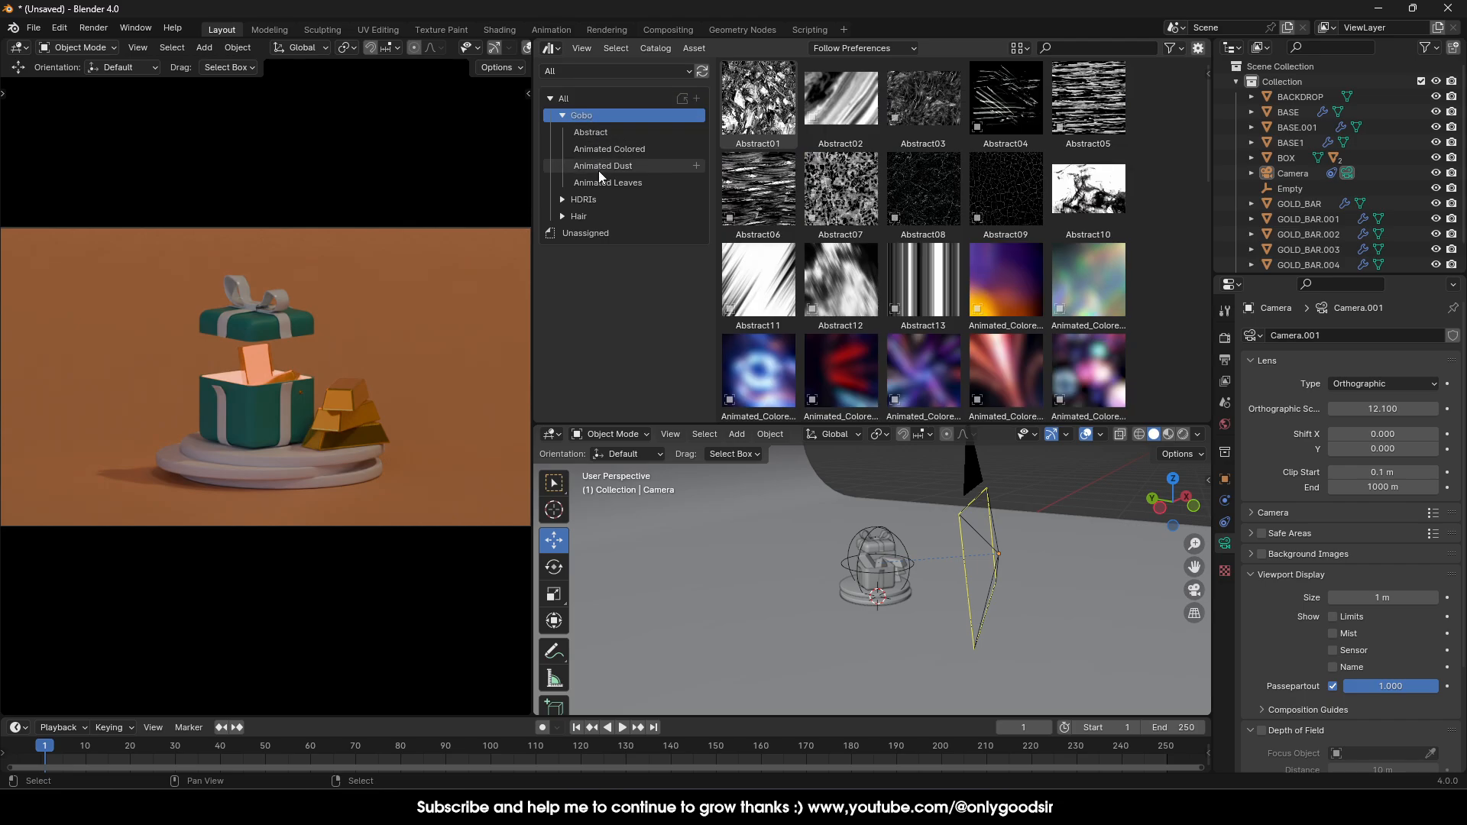
{"action": "left_click", "coordinate": [570, 101]}
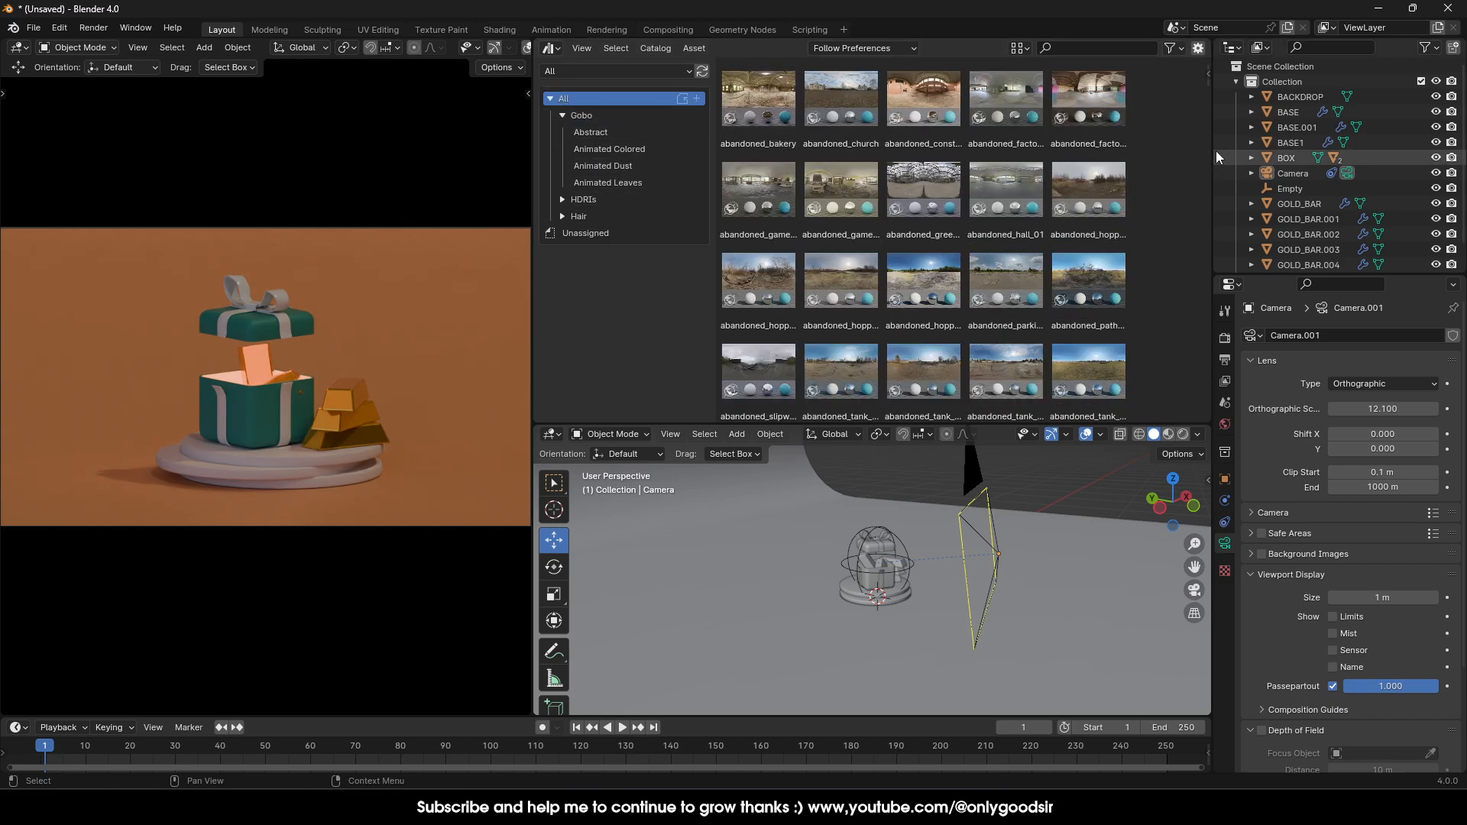
Place the Abstract02 light from the Gobo catalog's Abstract assets into the scene at the gift box.
{"action": "left_click_drag", "start_coordinate": [1202, 83], "coordinate": [1129, 149]}
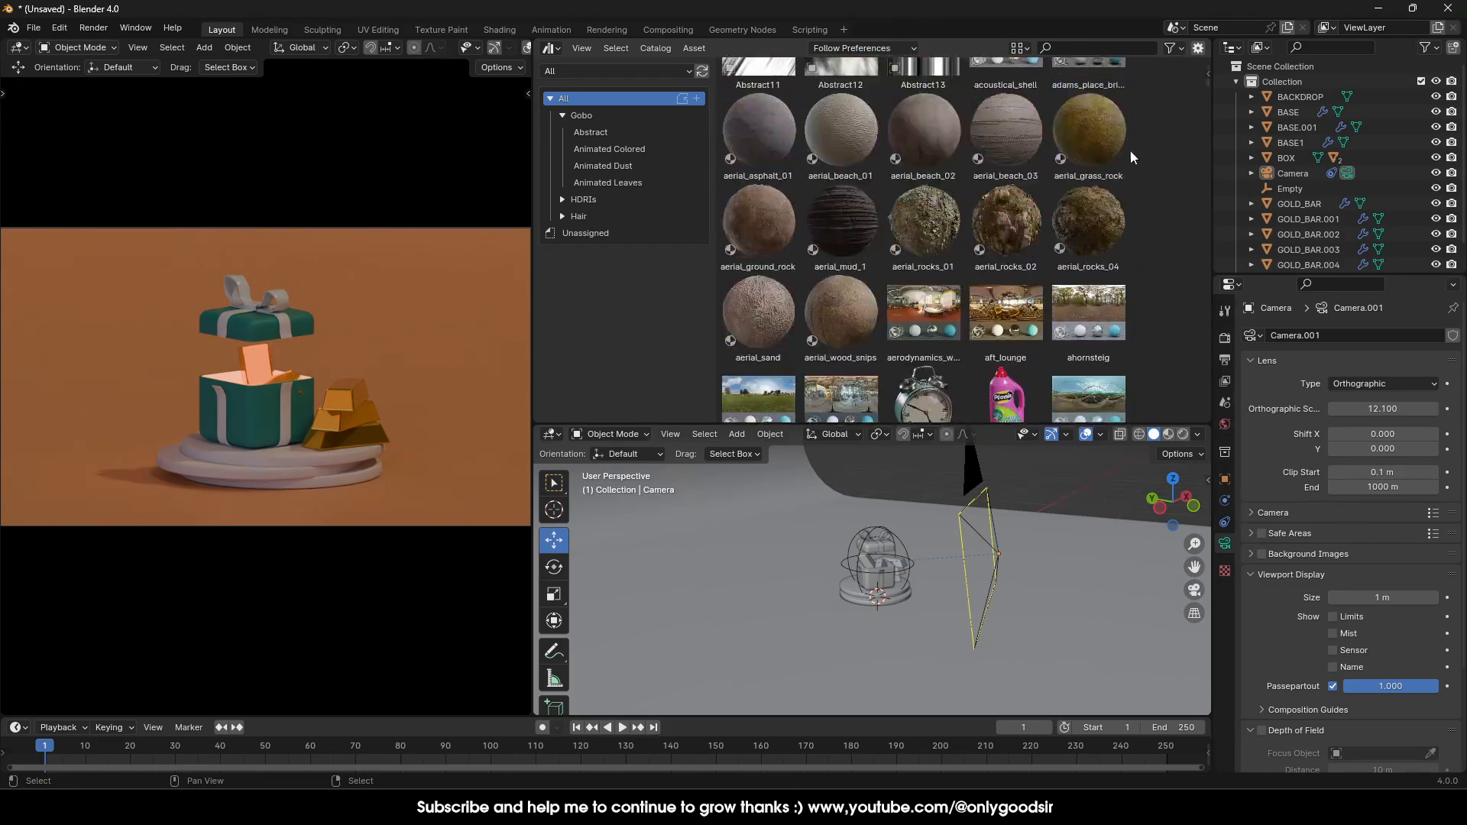
{"action": "left_click", "coordinate": [582, 116]}
{"action": "left_click", "coordinate": [595, 132]}
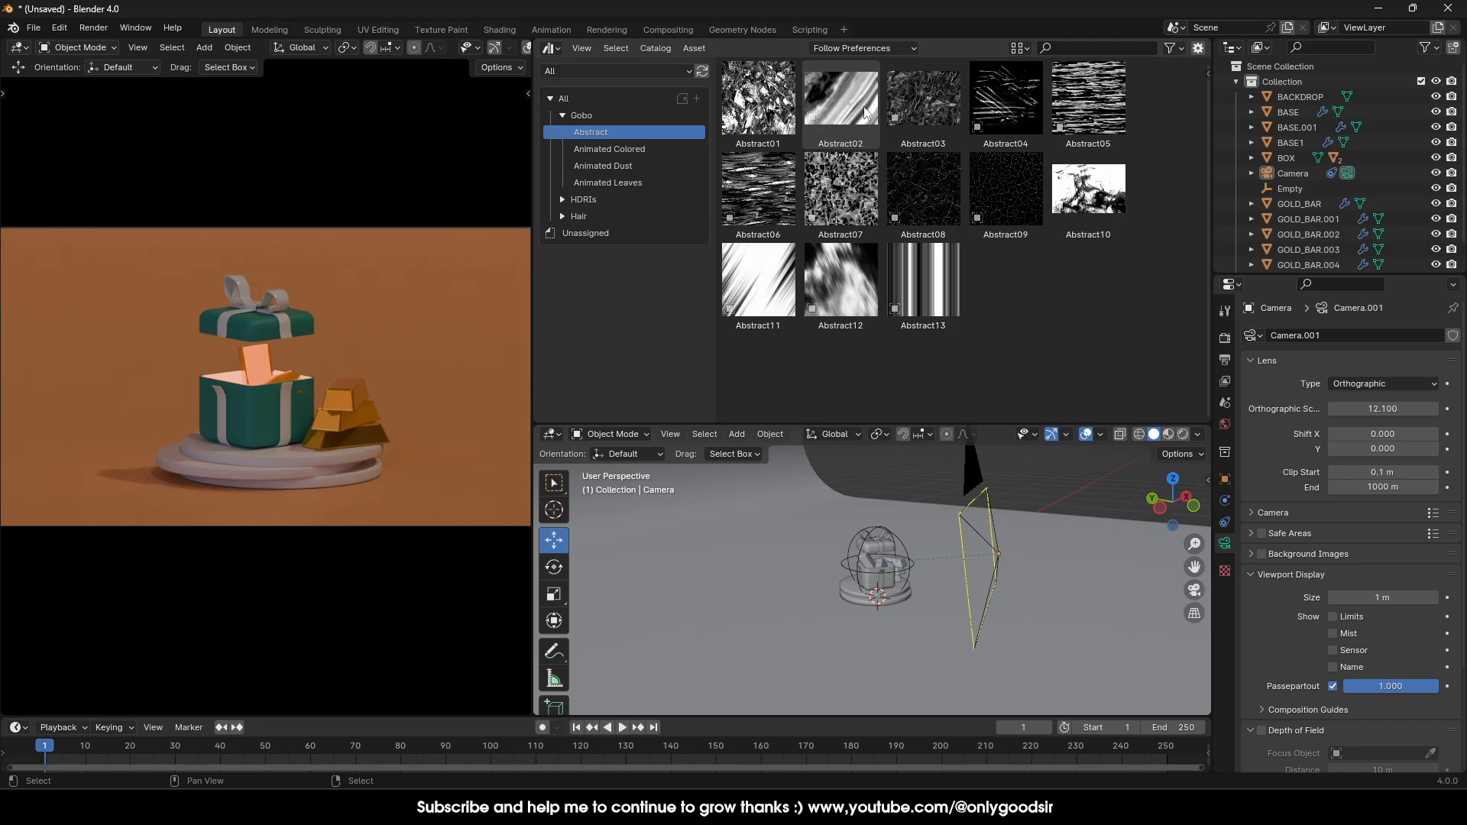
{"action": "left_click_drag", "start_coordinate": [843, 96], "coordinate": [873, 581]}
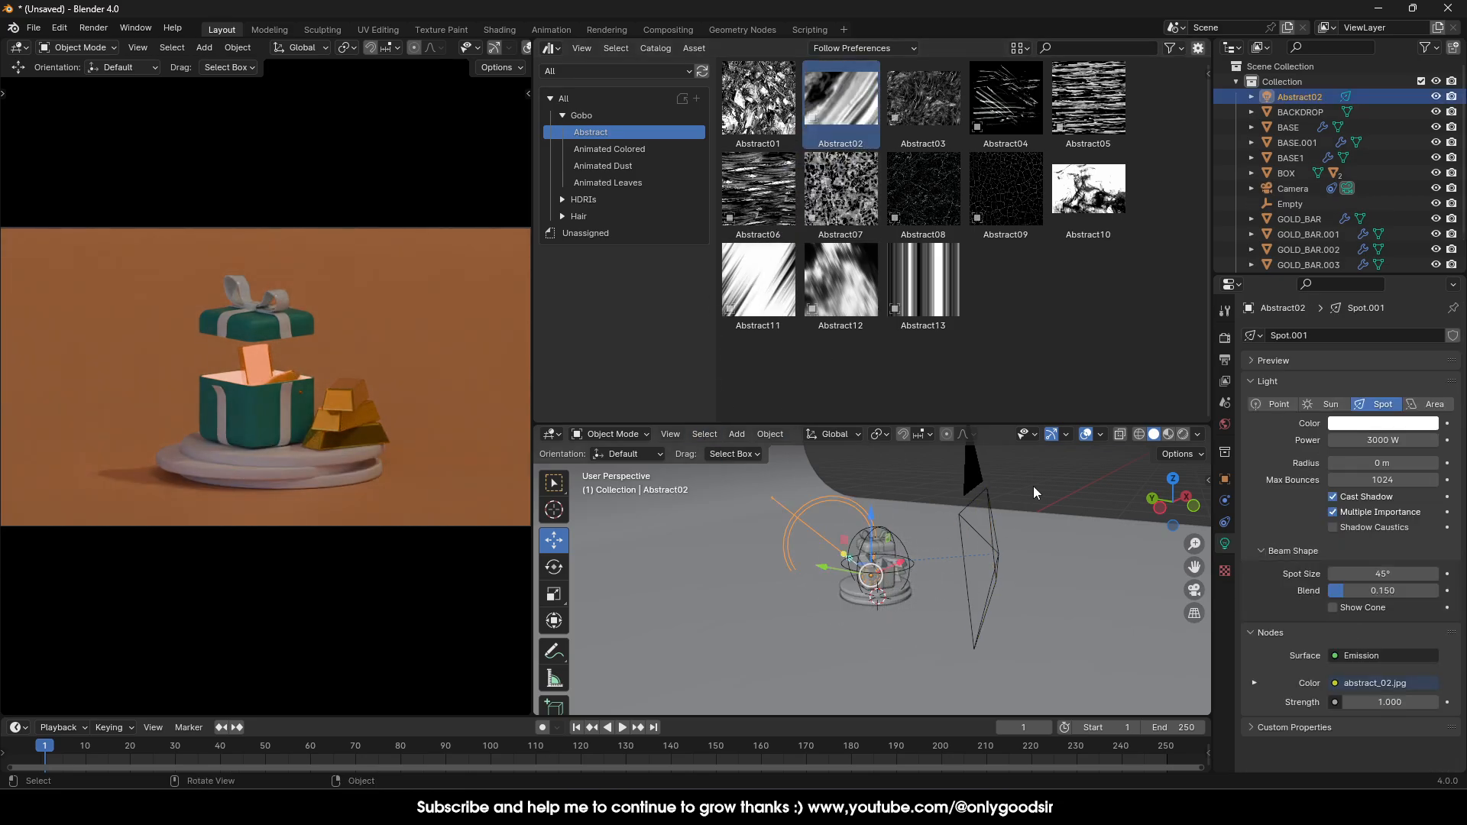
Add a Track To constraint to the Abstract02 light with the Empty as its target.
{"action": "left_click", "coordinate": [1224, 522]}
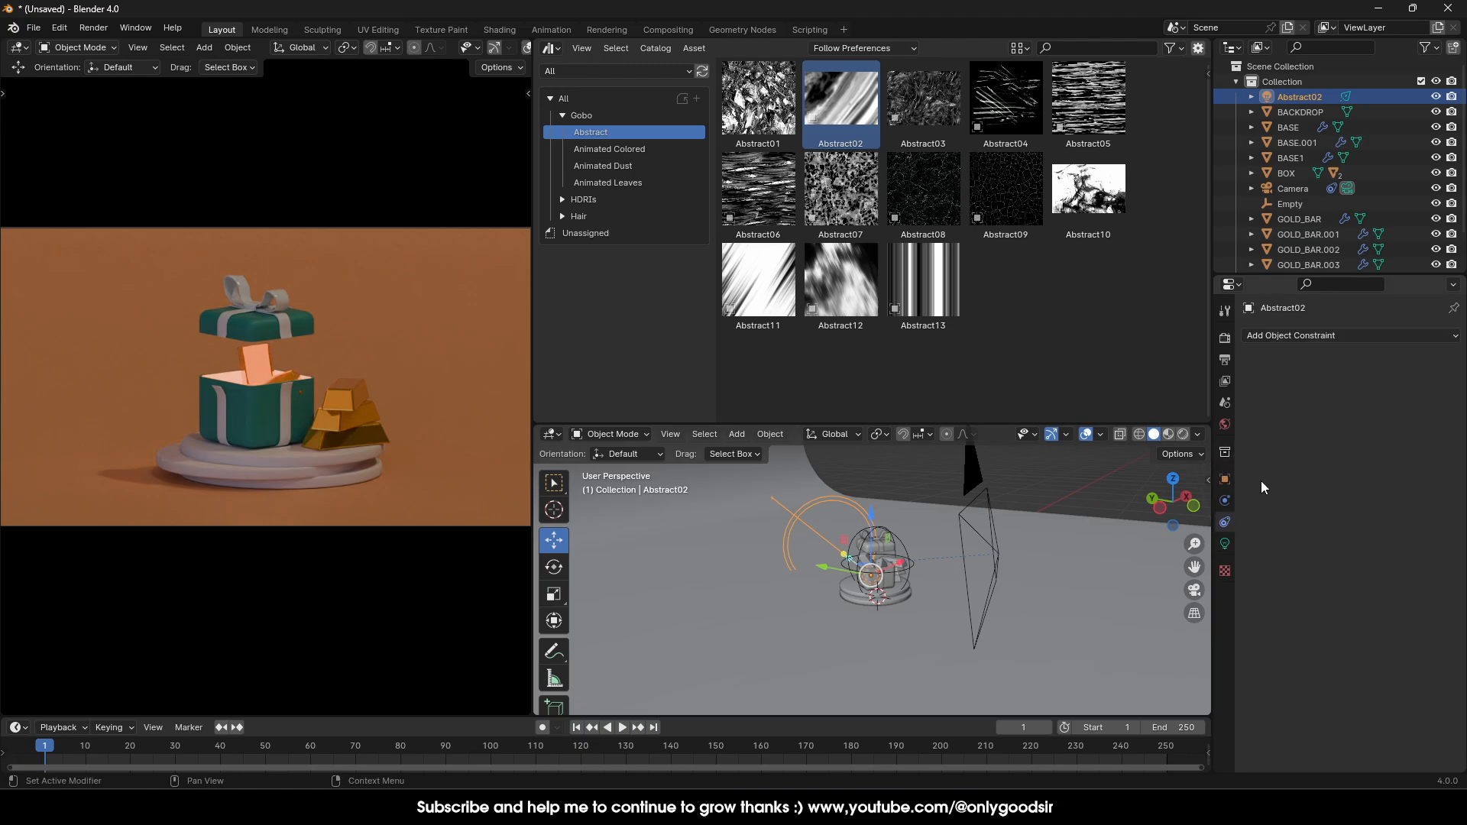
{"action": "left_click", "coordinate": [1320, 341]}
{"action": "left_click", "coordinate": [1296, 442]}
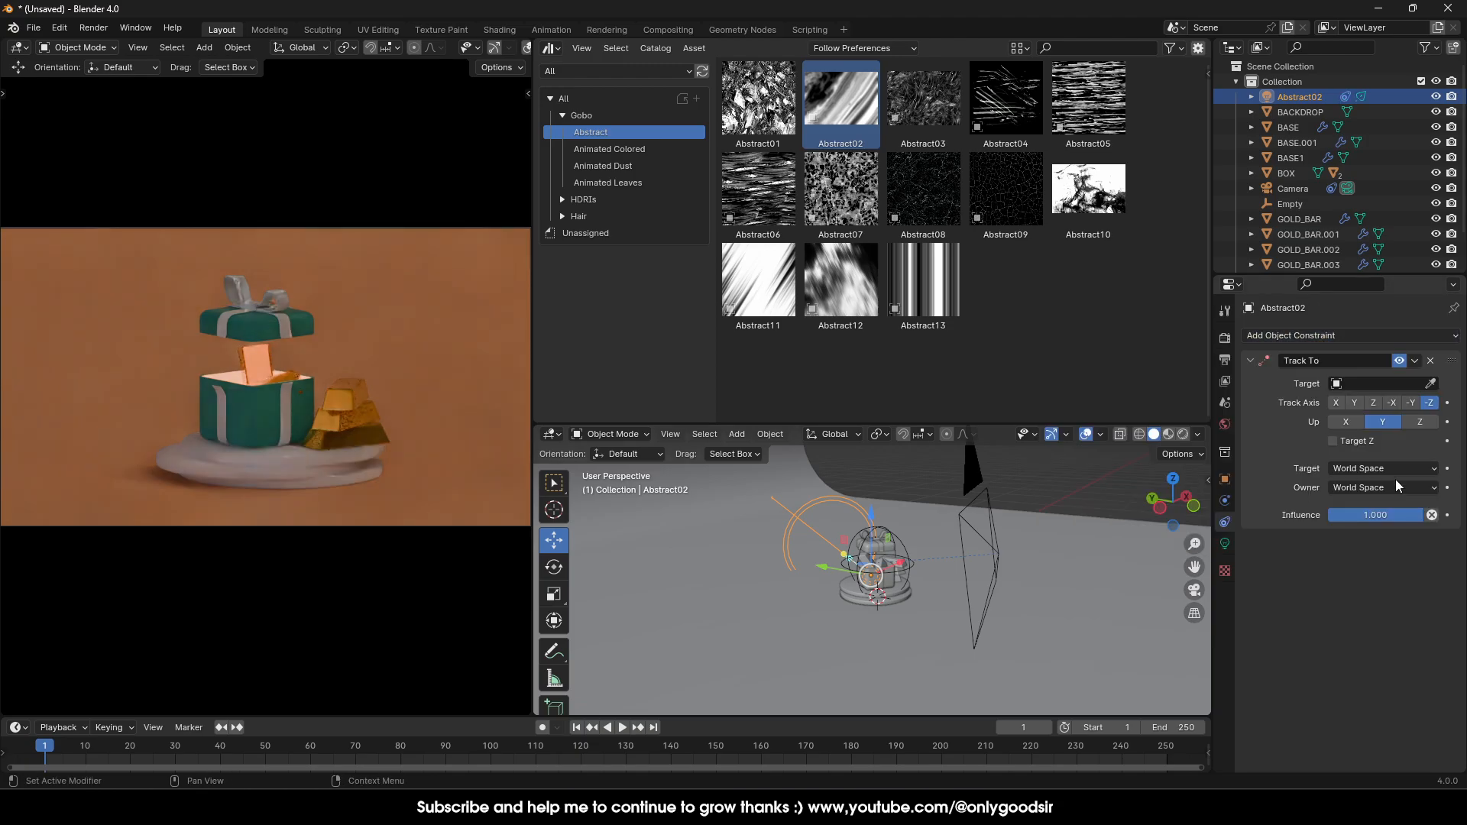
{"action": "left_click", "coordinate": [1367, 383]}
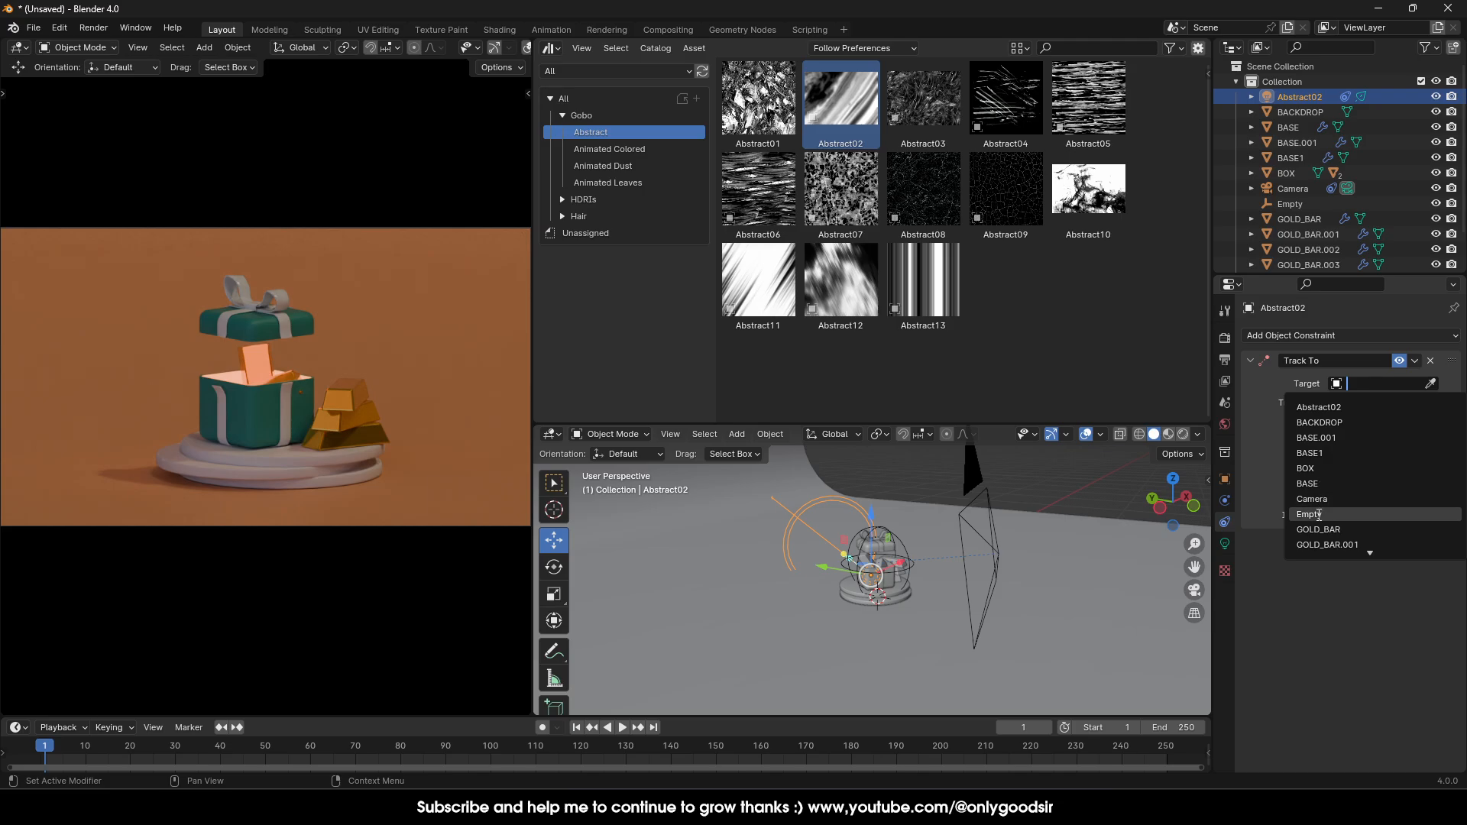
{"action": "left_click", "coordinate": [1344, 511]}
Join the Asset Browser area with the solid viewport so the 3D view fills the space.
{"action": "scroll", "coordinate": [932, 577], "scroll_direction": "down", "scroll_amount": 3}
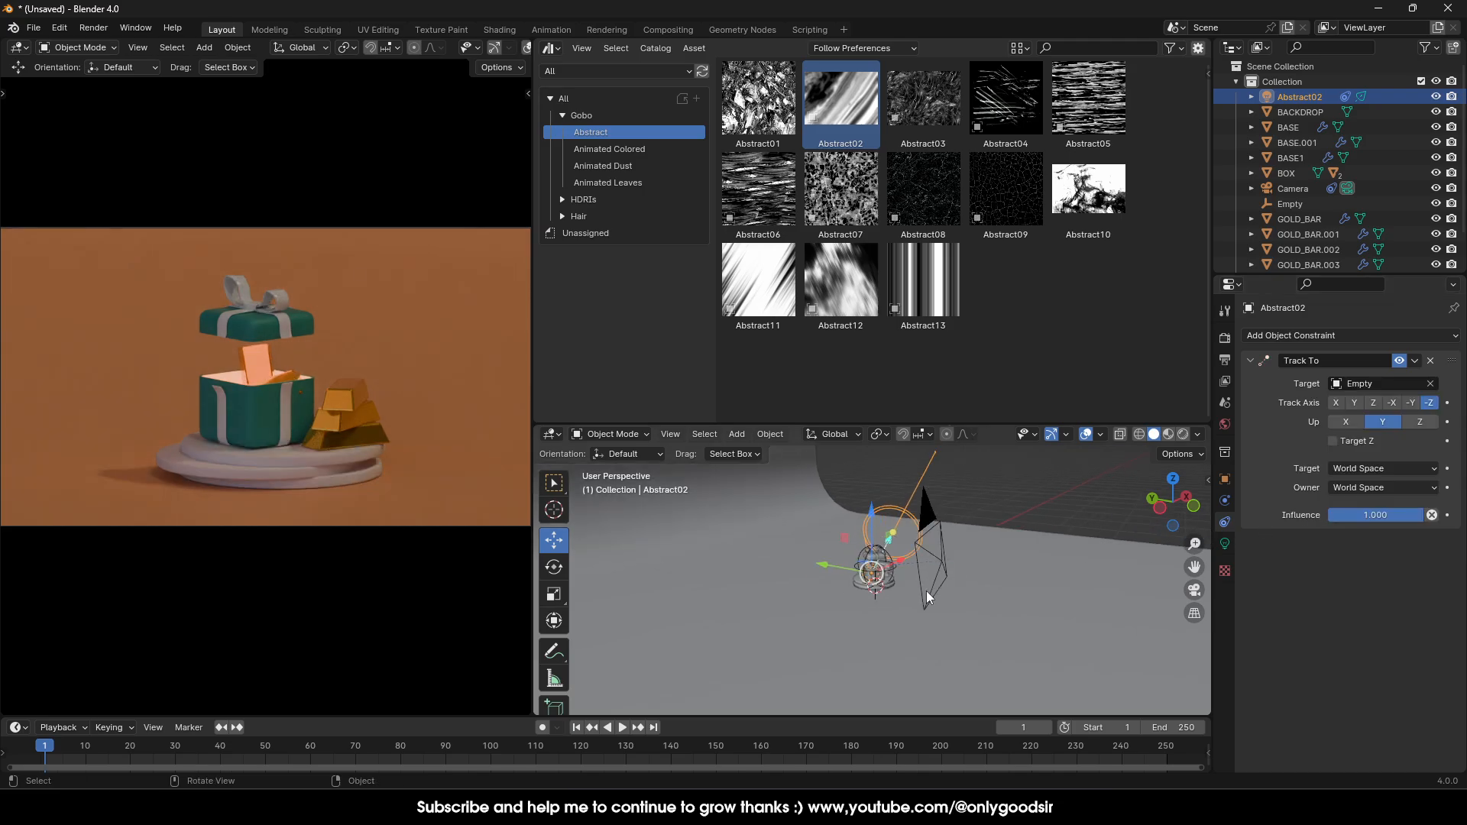
{"action": "right_click", "coordinate": [873, 422]}
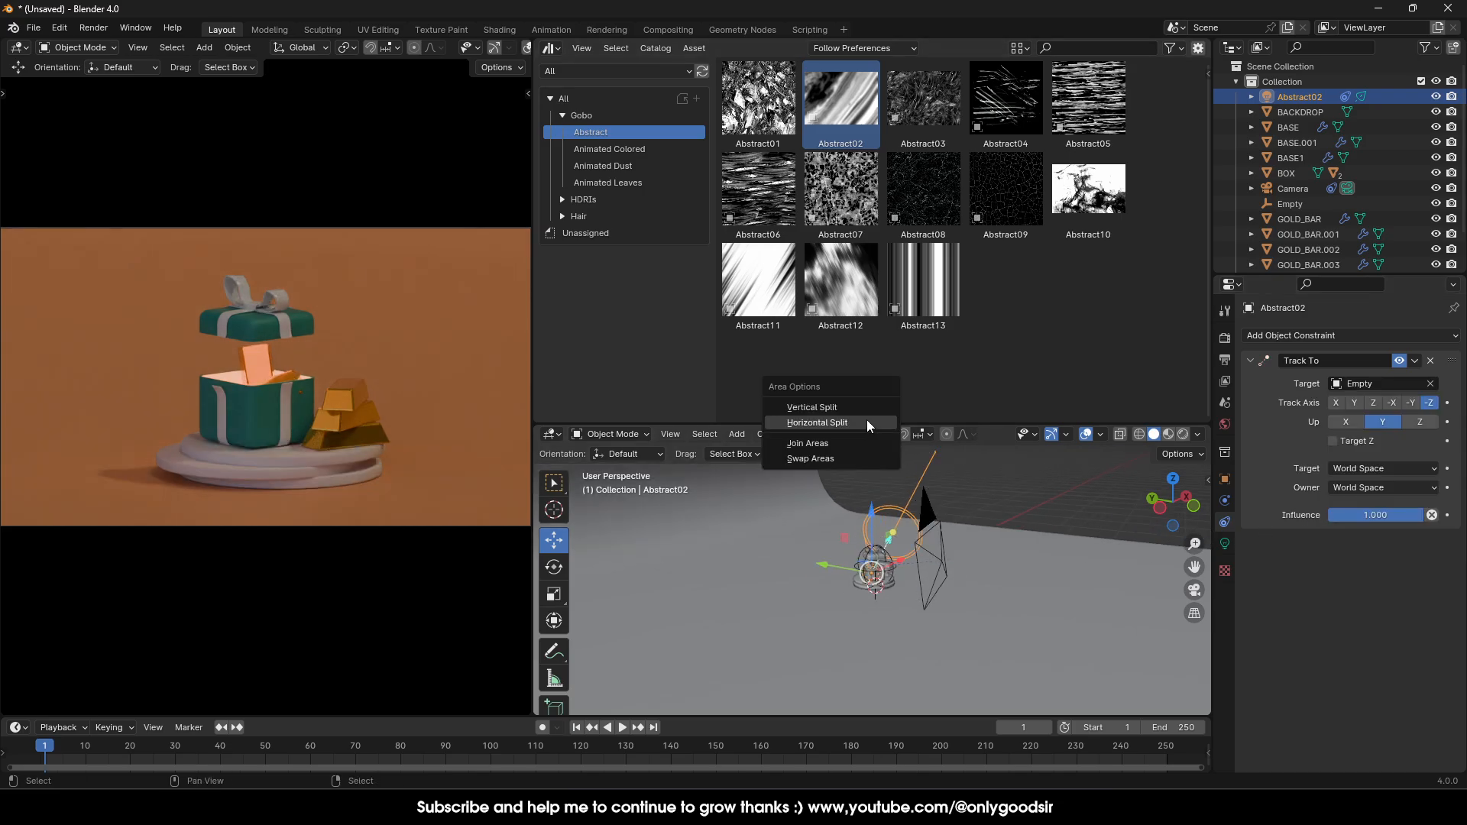
{"action": "left_click", "coordinate": [832, 441]}
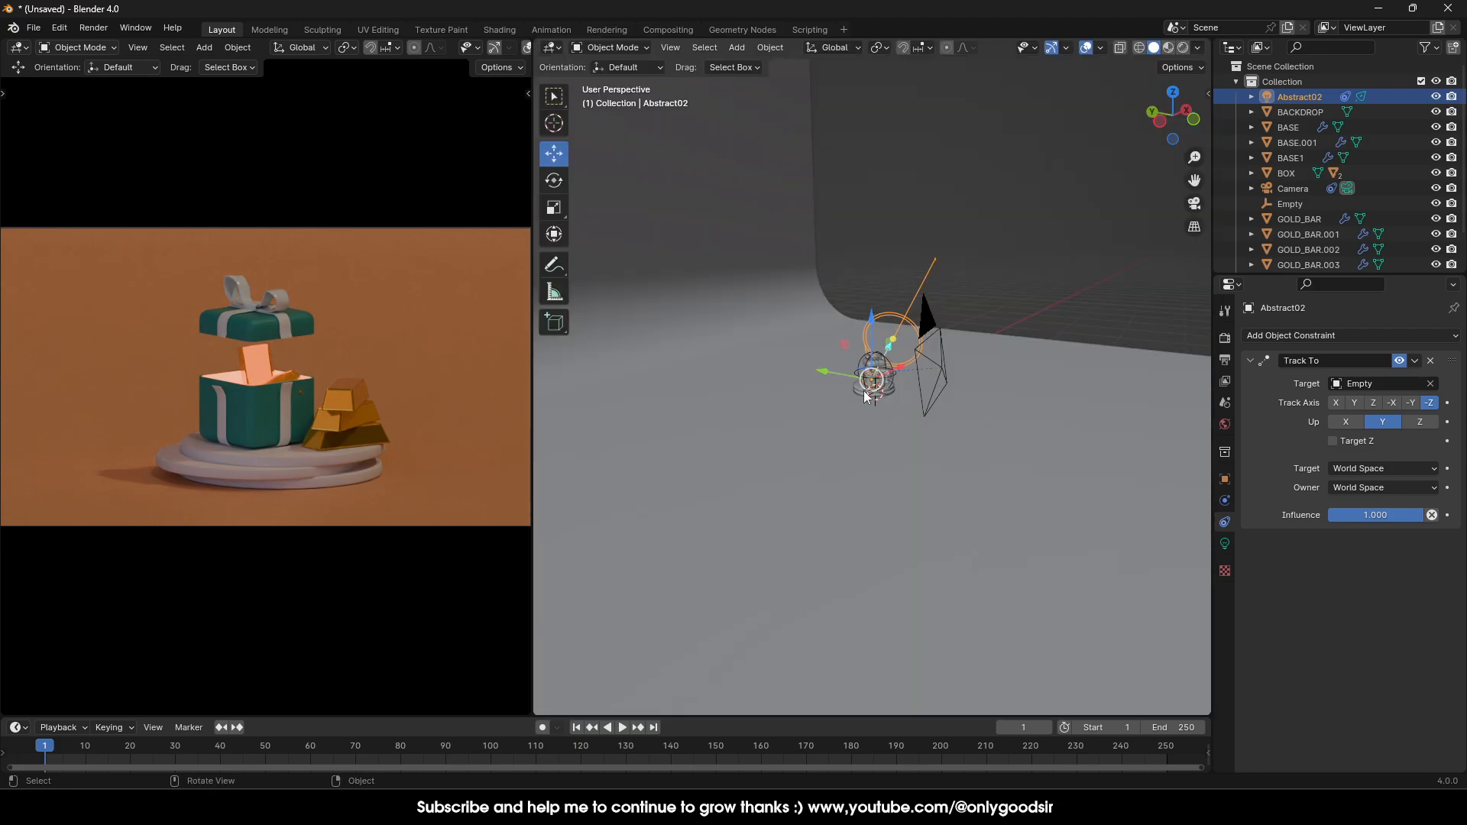
Raise the Abstract02 light about 21.9 m along Z, then move it about 9.8 m in X and -19.8 m in Y.
{"action": "middle_click_drag", "start_coordinate": [866, 396], "coordinate": [879, 392]}
{"action": "left_click_drag", "start_coordinate": [874, 333], "coordinate": [943, 130]}
{"action": "key", "text": "g"}
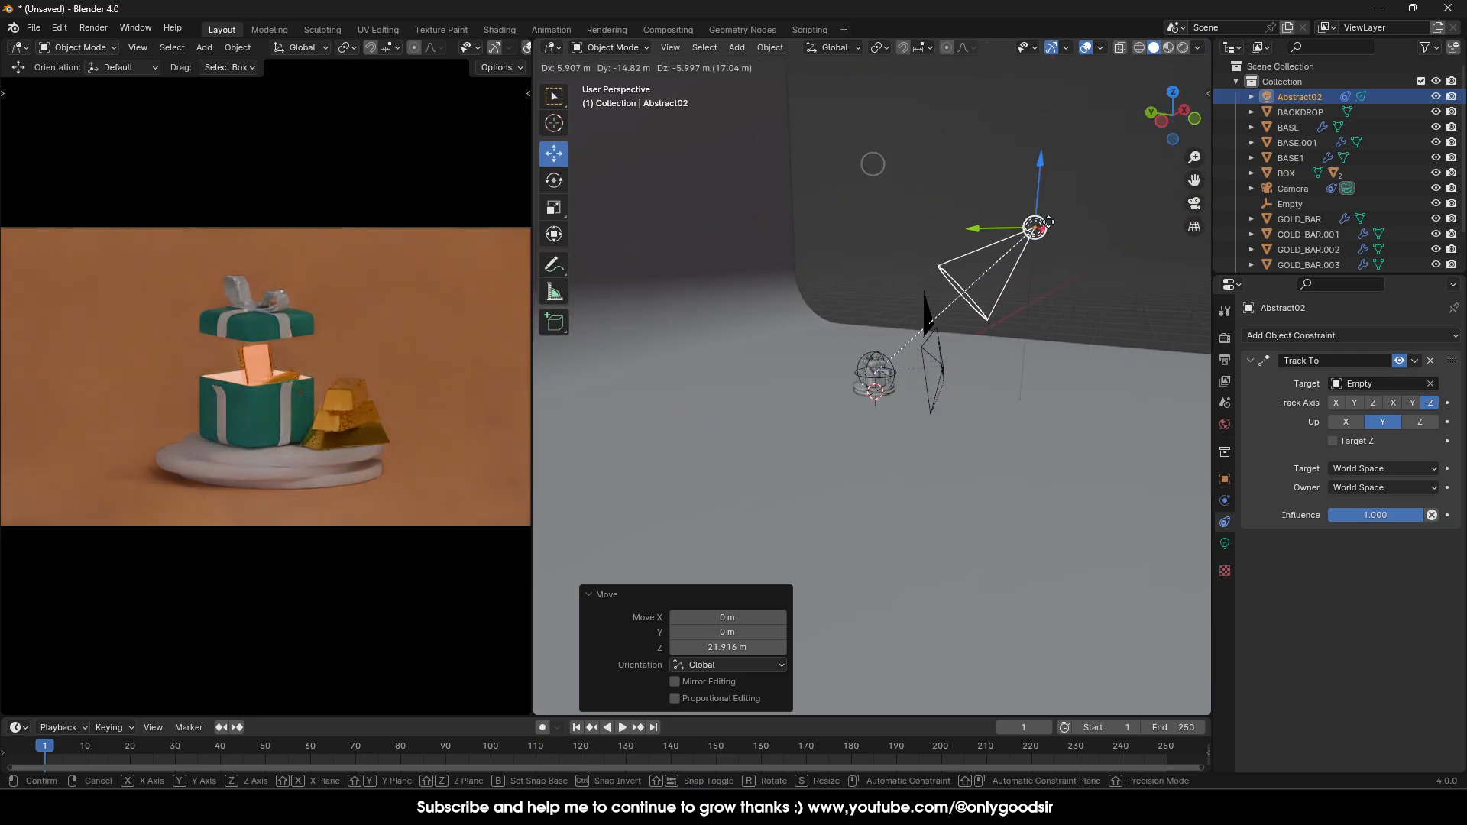
{"action": "left_click", "coordinate": [1092, 185]}
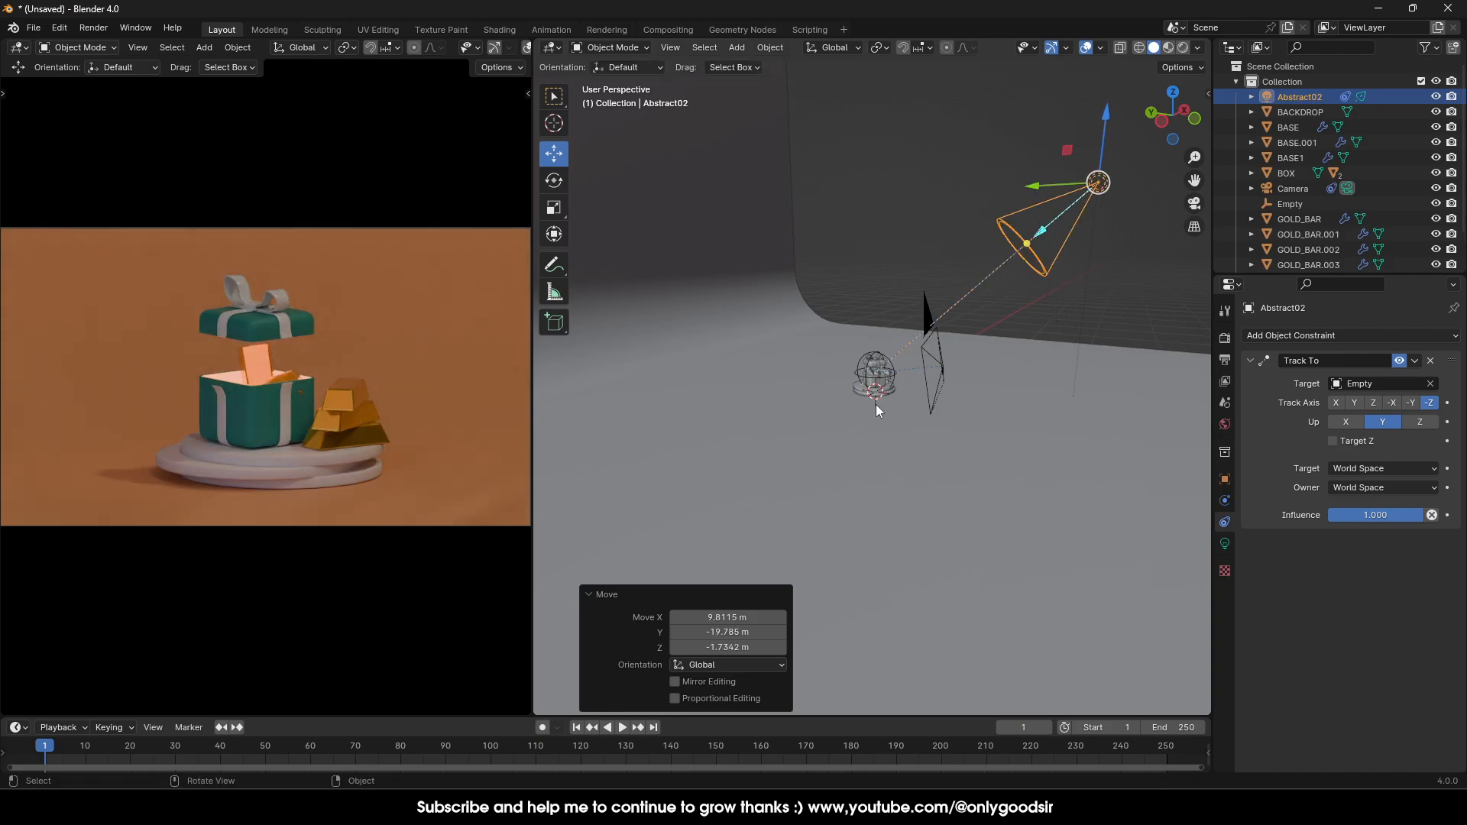
Set the Abstract02 spot light's power to 30000 W.
{"action": "left_click", "coordinate": [1224, 544]}
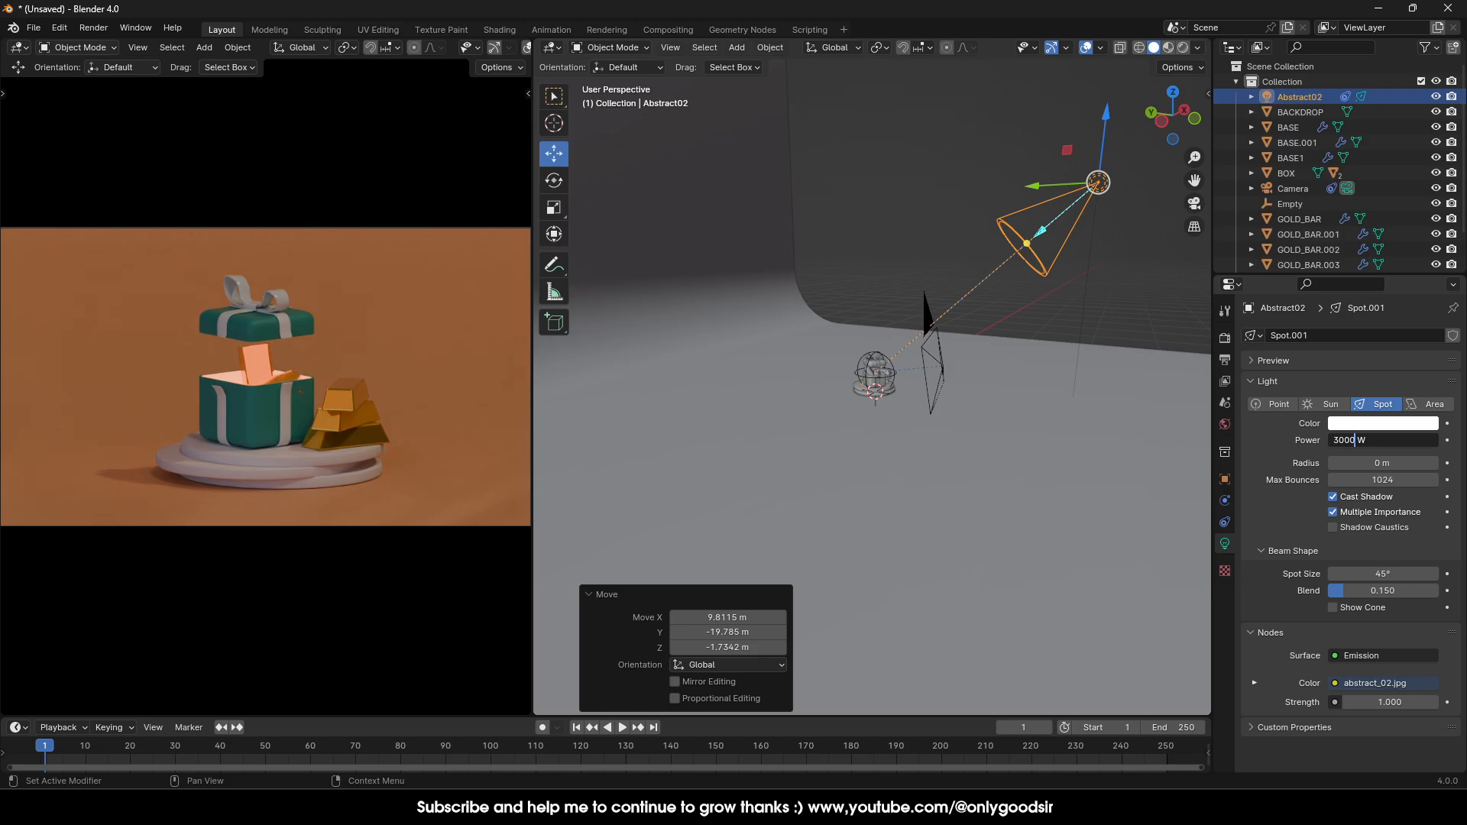
{"action": "type", "text": "30000"}
{"action": "key", "text": "Return"}
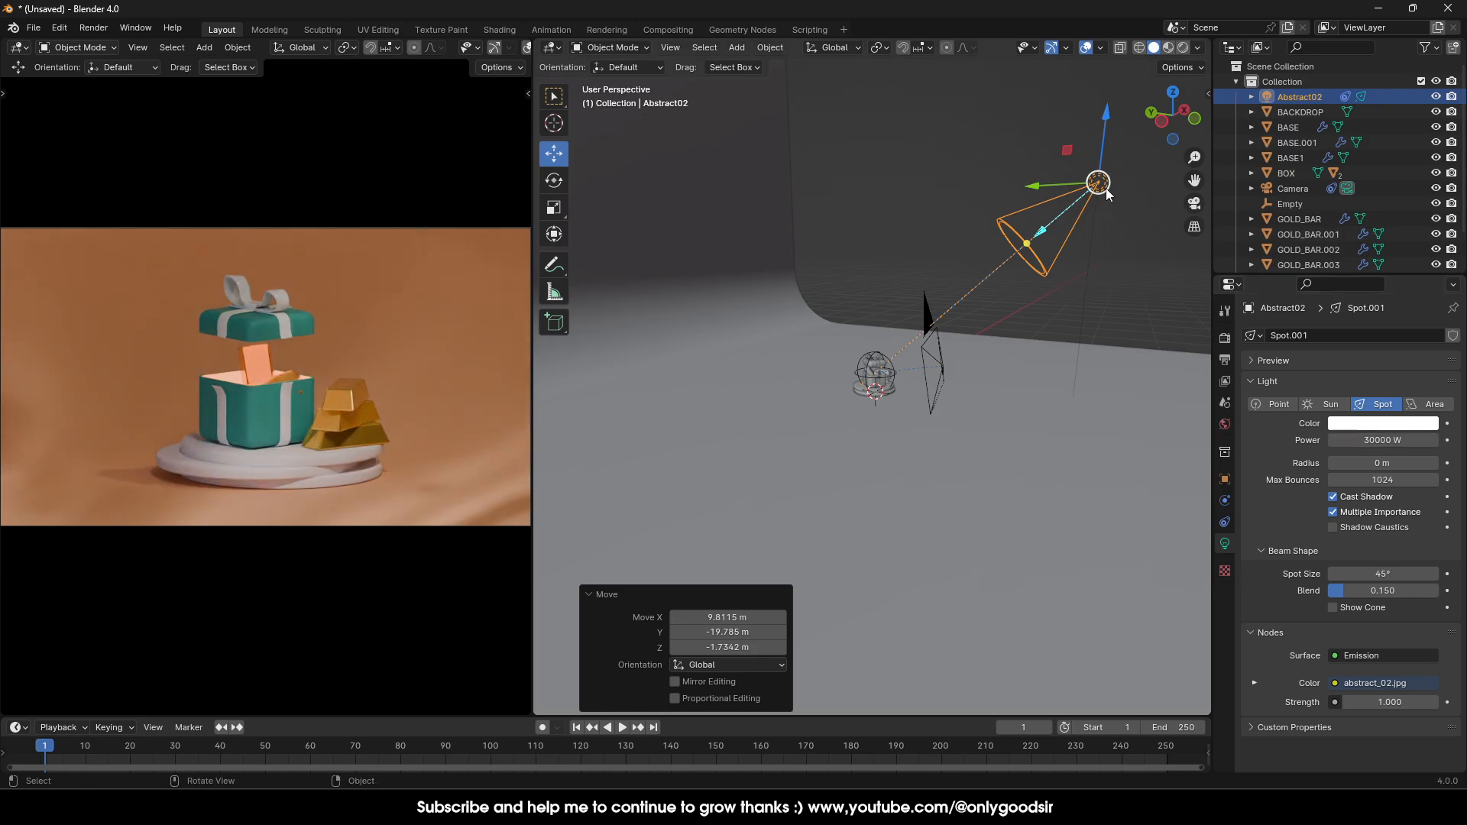
Bring the Abstract02 light closer above the gift box, shifting it about 11.1 m along Y and raising it about 1.9 m.
{"action": "left_click_drag", "start_coordinate": [1098, 183], "coordinate": [1009, 239]}
{"action": "left_click_drag", "start_coordinate": [1015, 182], "coordinate": [1014, 192]}
{"action": "left_click_drag", "start_coordinate": [967, 249], "coordinate": [911, 254]}
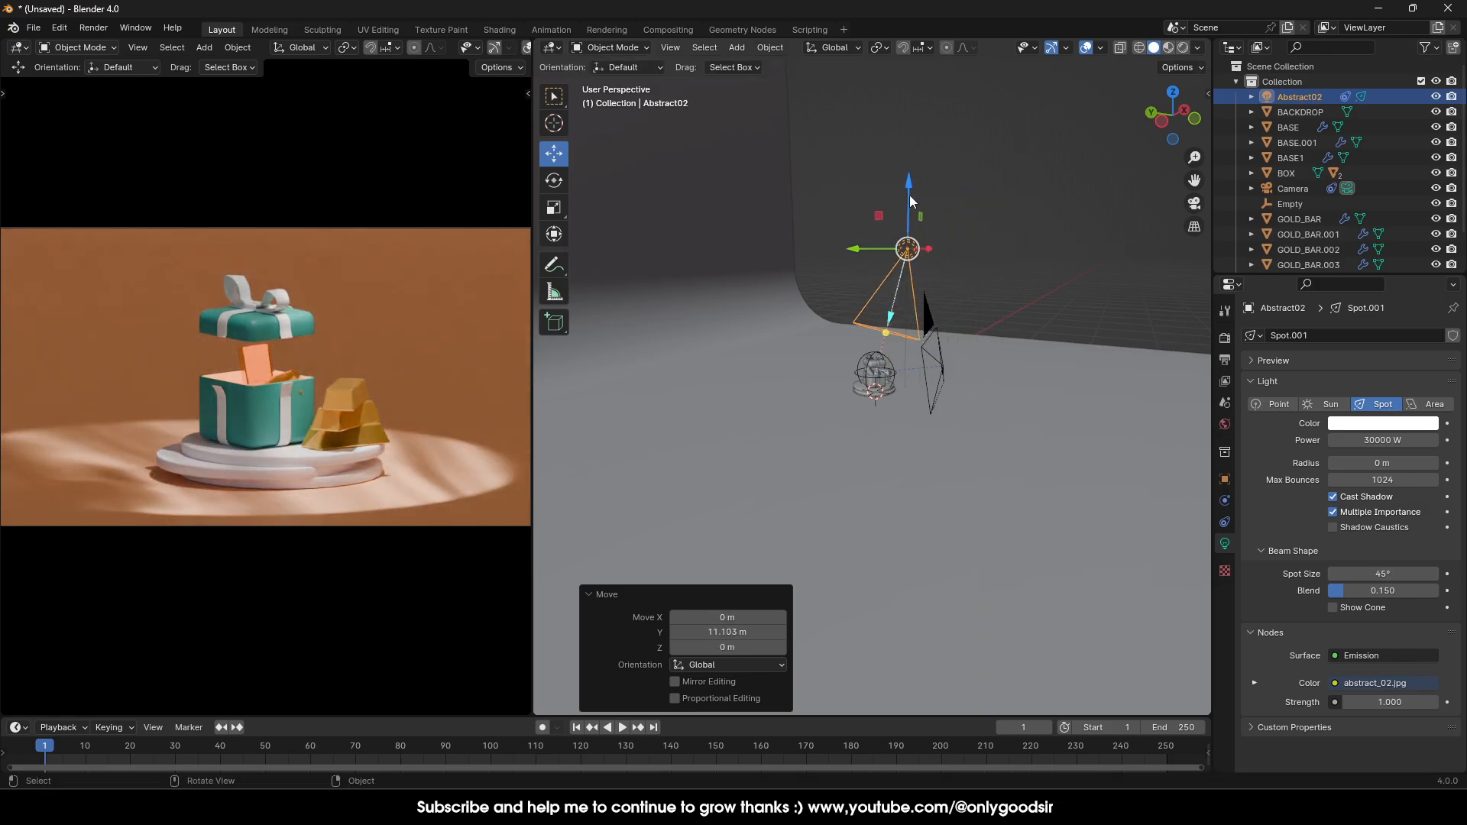
{"action": "left_click_drag", "start_coordinate": [911, 201], "coordinate": [911, 183]}
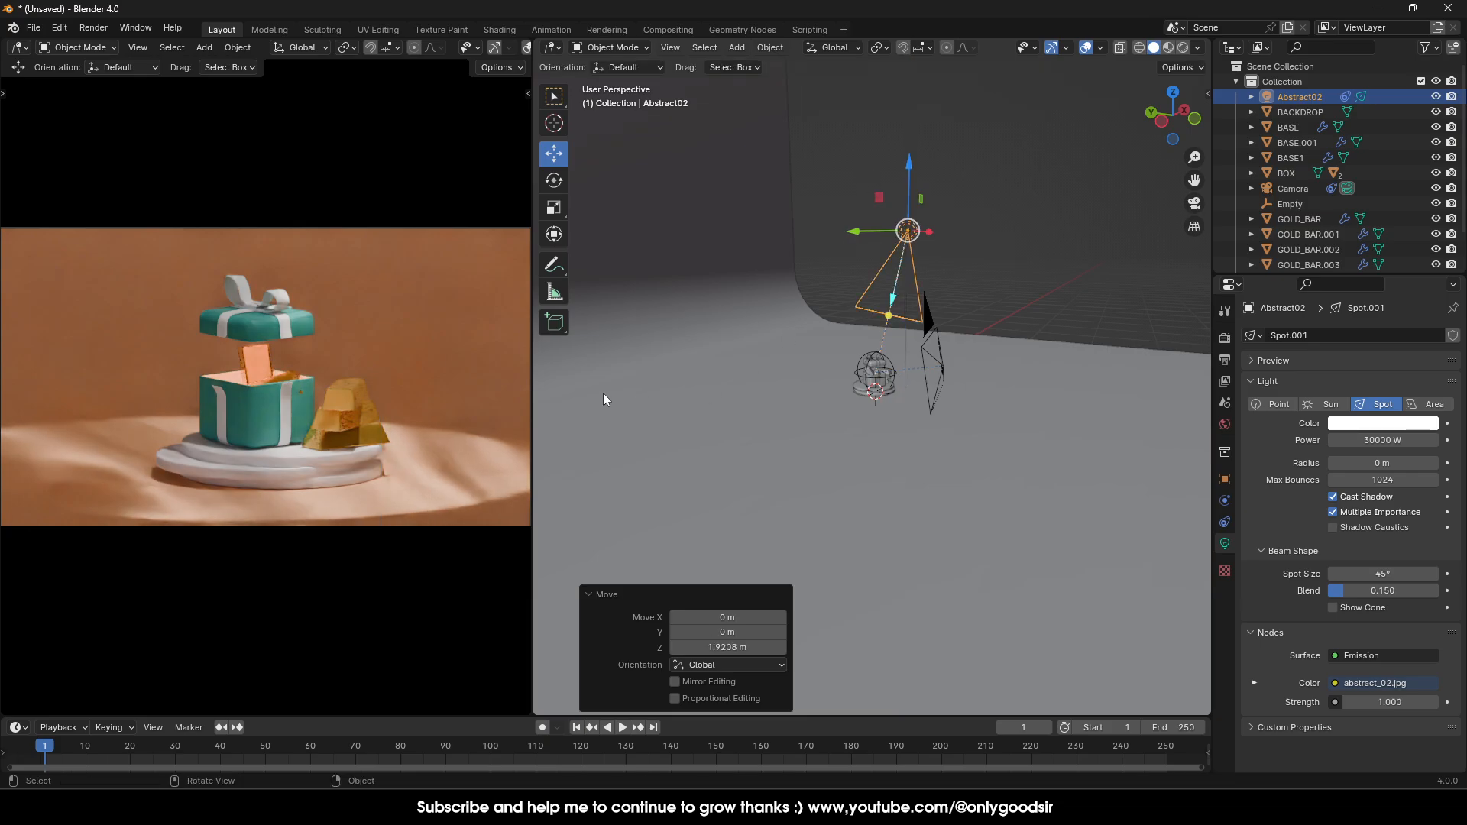
Widen the rendered camera viewport and fit the camera frame to it.
{"action": "left_click_drag", "start_coordinate": [531, 379], "coordinate": [791, 376]}
{"action": "key", "text": "Home"}
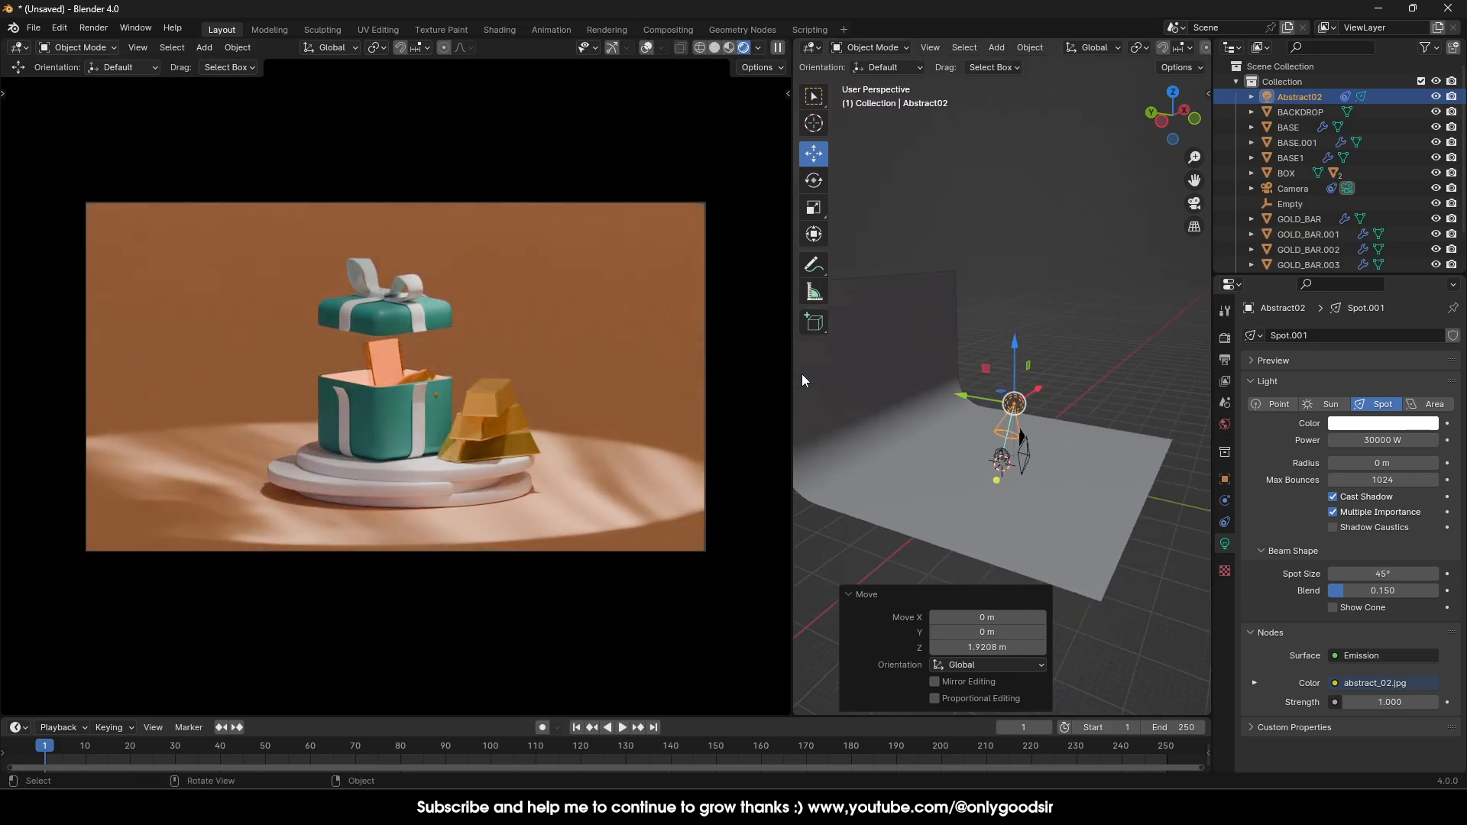
{"action": "key", "text": "Home"}
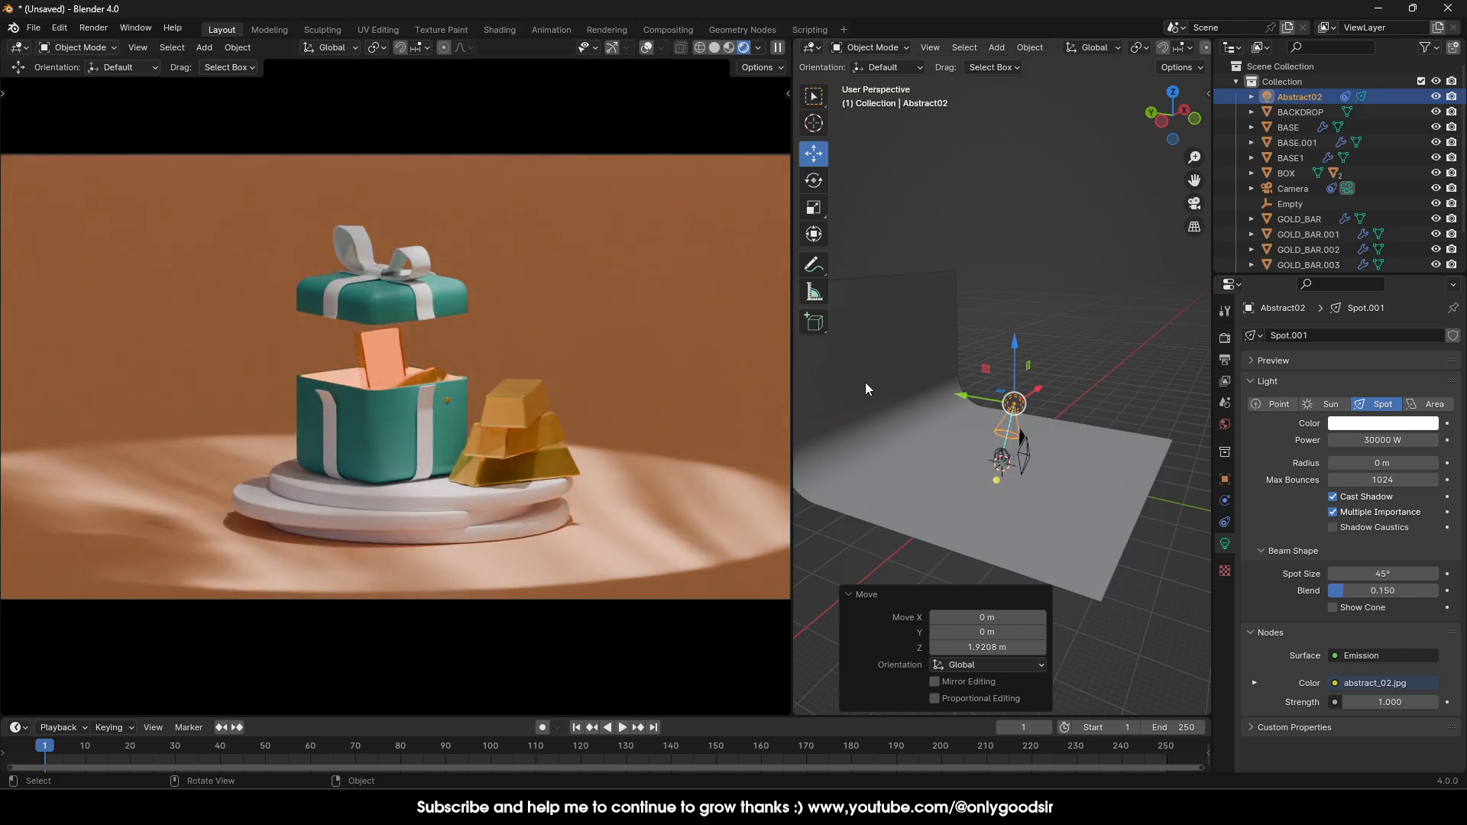
{"action": "left_click_drag", "start_coordinate": [792, 373], "coordinate": [728, 375]}
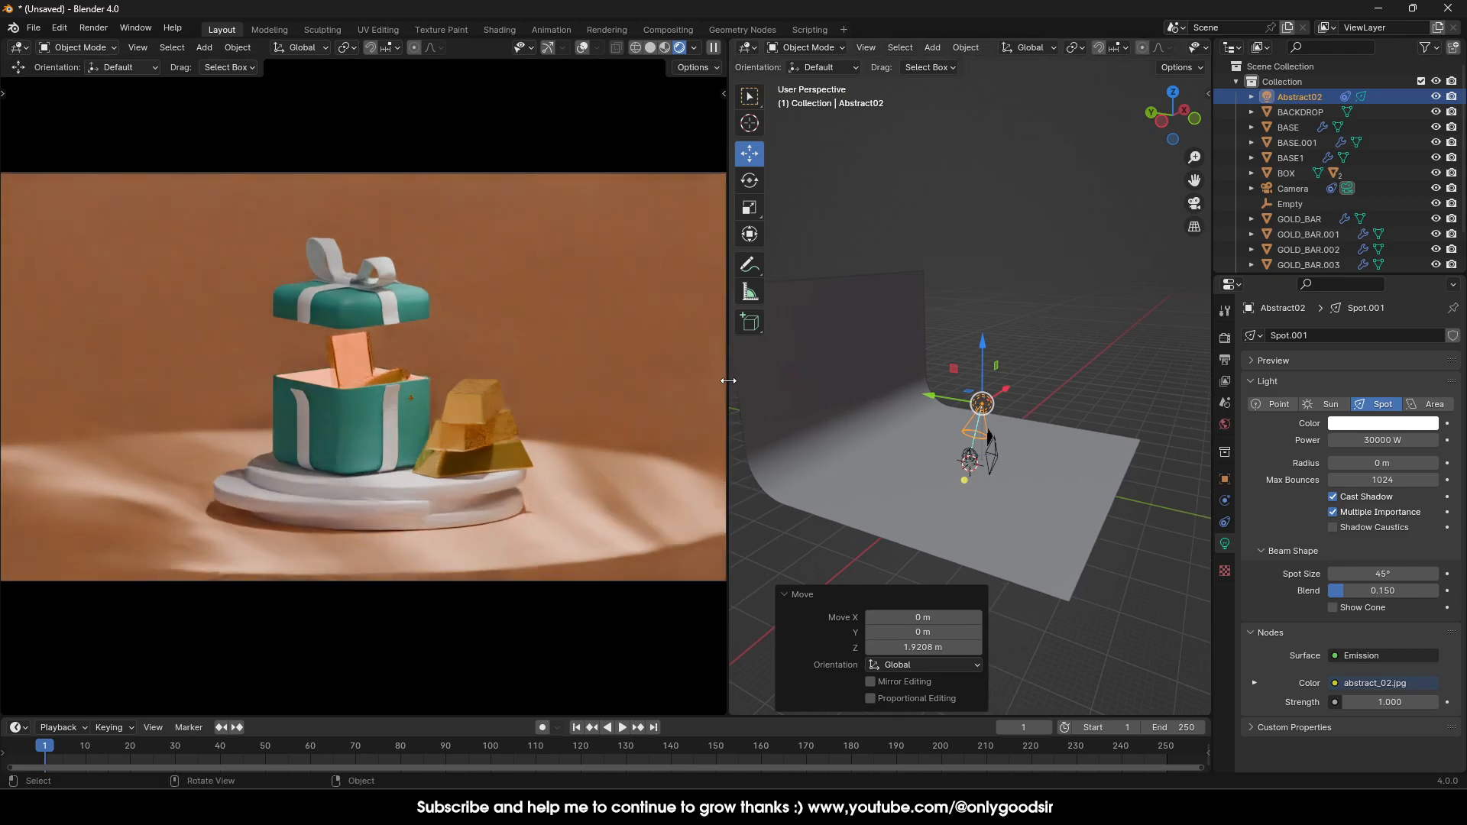
Adjust the Abstract02 light's position, raising it about 1.15 m along Z.
{"action": "middle_click_drag", "start_coordinate": [1062, 482], "coordinate": [1008, 426]}
{"action": "left_click_drag", "start_coordinate": [991, 409], "coordinate": [1055, 399]}
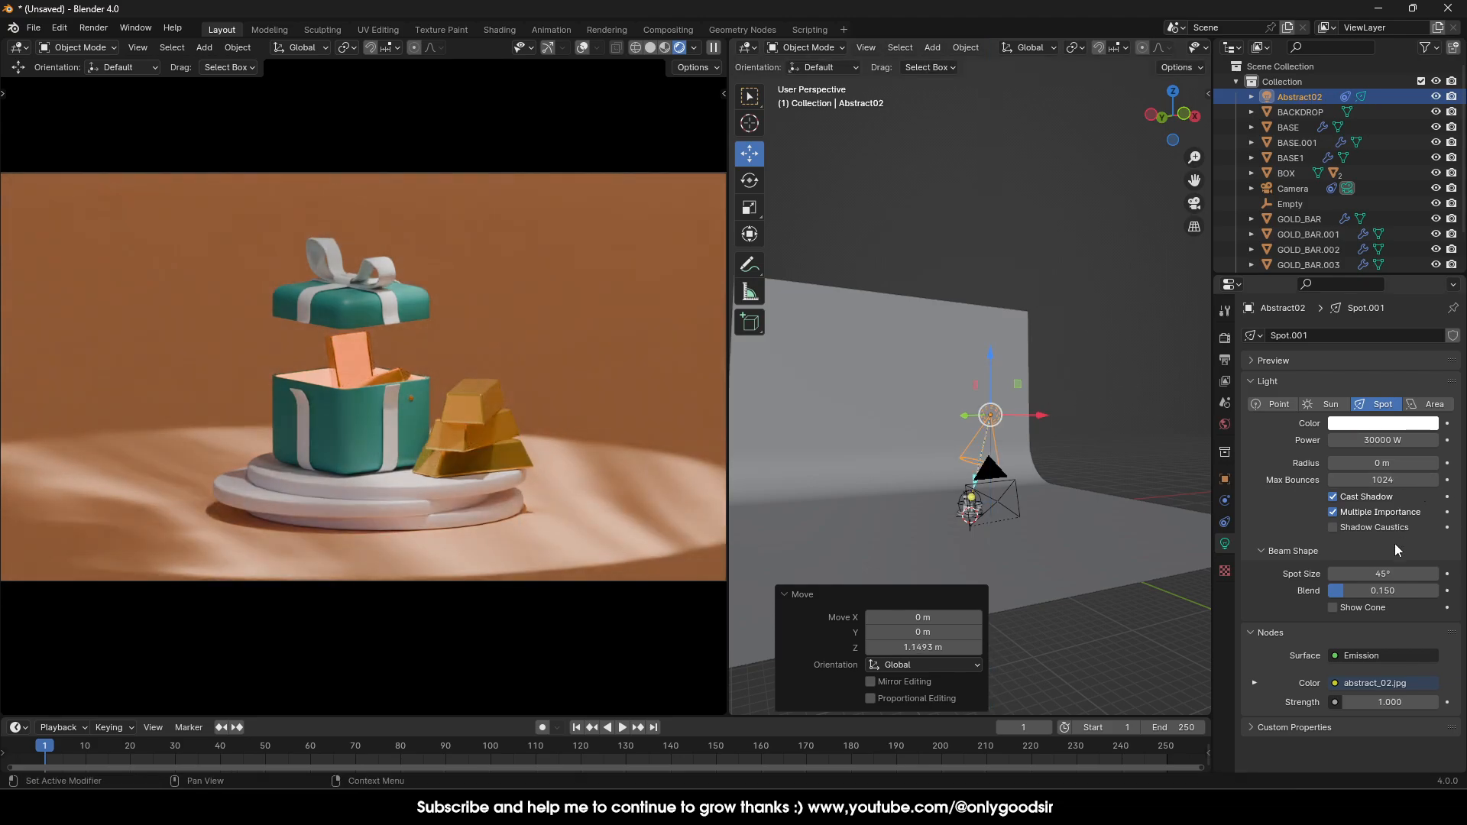
Set the light's spot size to 86.9° and radius to 0.45 m, and shift it about 4.6 m in X and -2.2 m in Y.
{"action": "left_click_drag", "start_coordinate": [1383, 574], "coordinate": [1458, 574]}
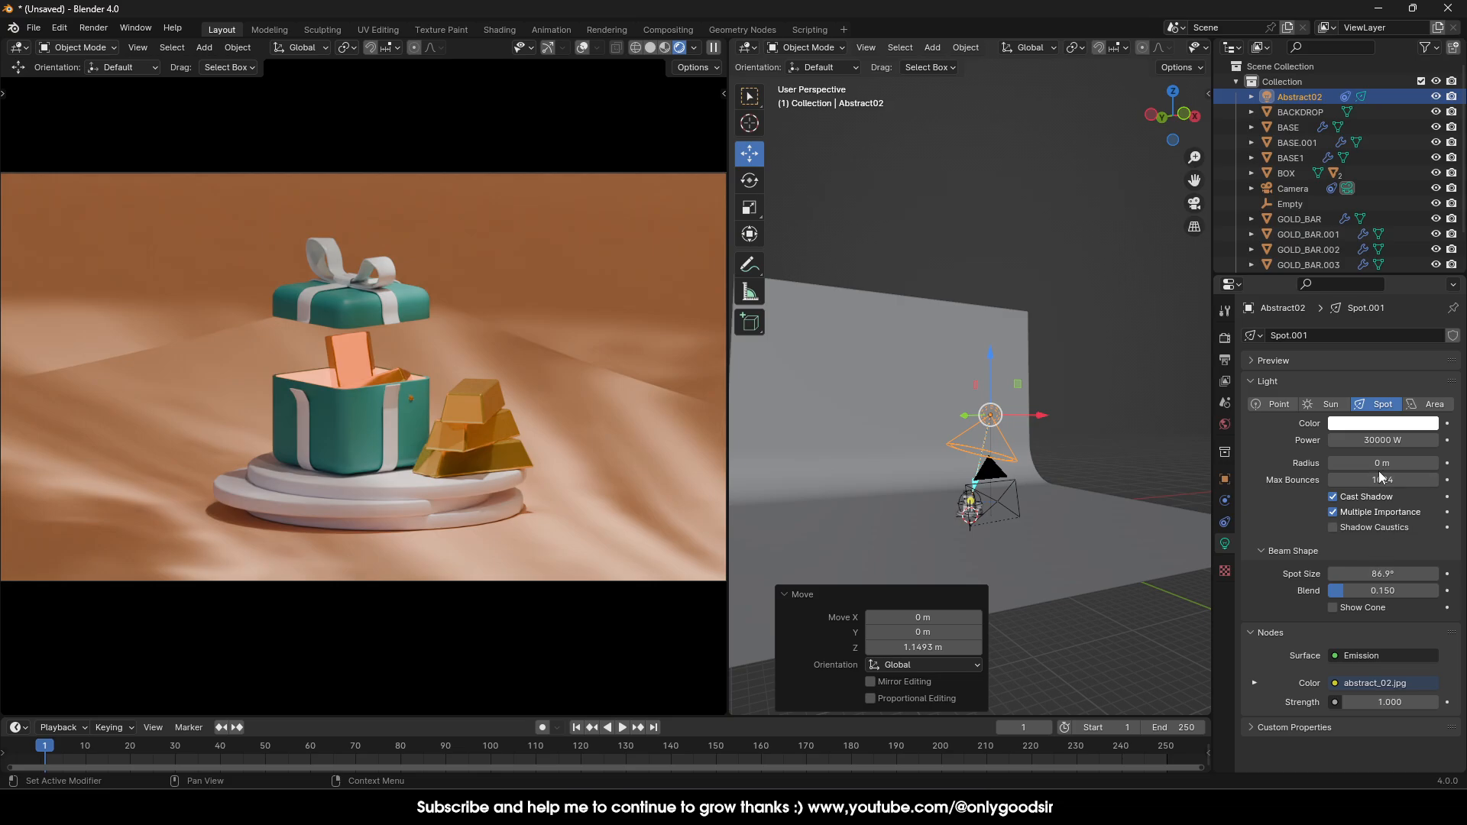
{"action": "left_click_drag", "start_coordinate": [1383, 463], "coordinate": [1390, 462]}
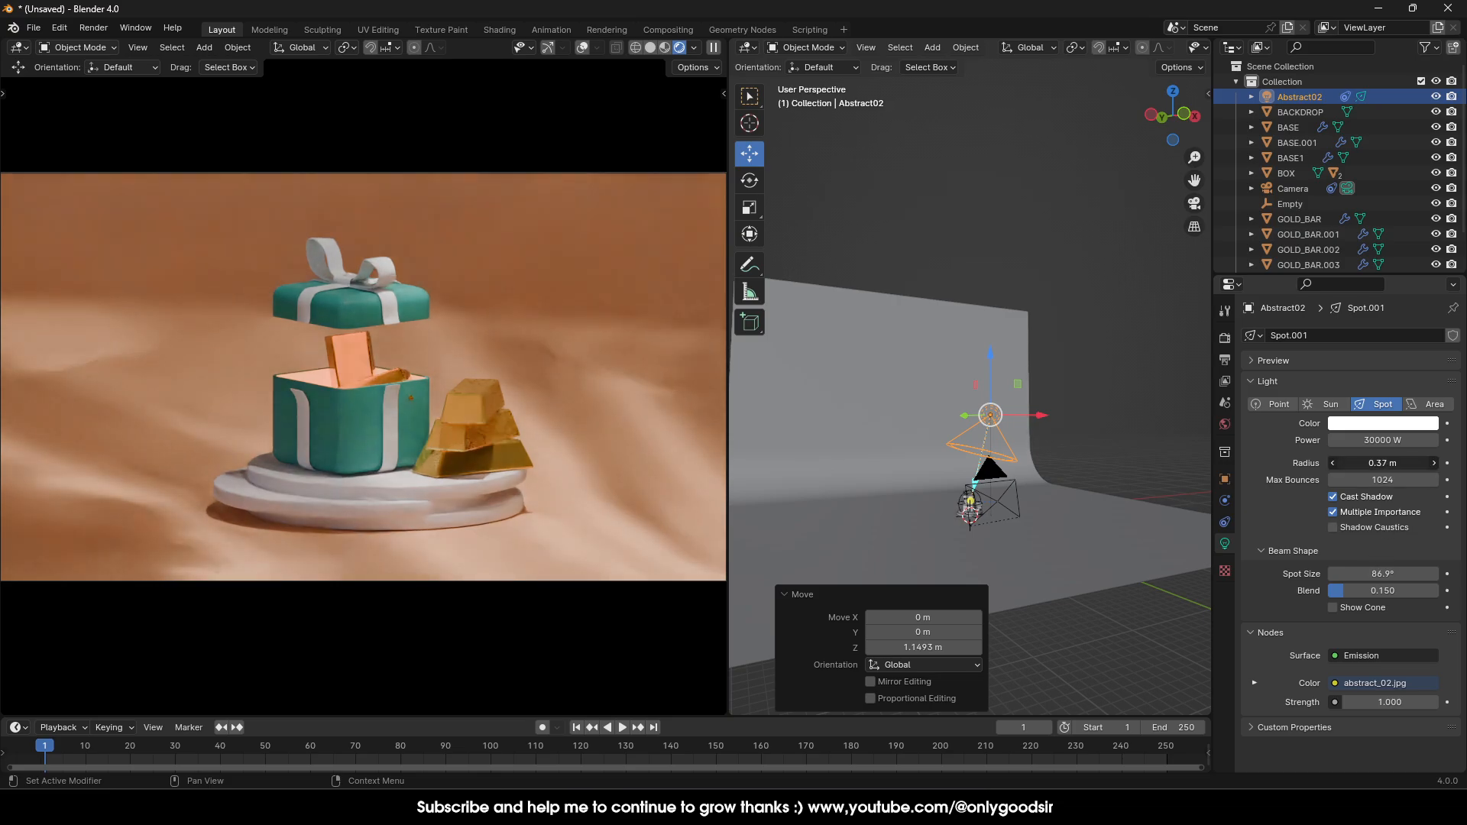
{"action": "mouse_move", "coordinate": [994, 414]}
{"action": "left_mouse_down"}
{"action": "mouse_move", "coordinate": [1024, 394]}
{"action": "mouse_move", "coordinate": [1007, 424]}
{"action": "mouse_move", "coordinate": [1025, 406]}
{"action": "mouse_move", "coordinate": [1019, 423]}
{"action": "left_mouse_up"}
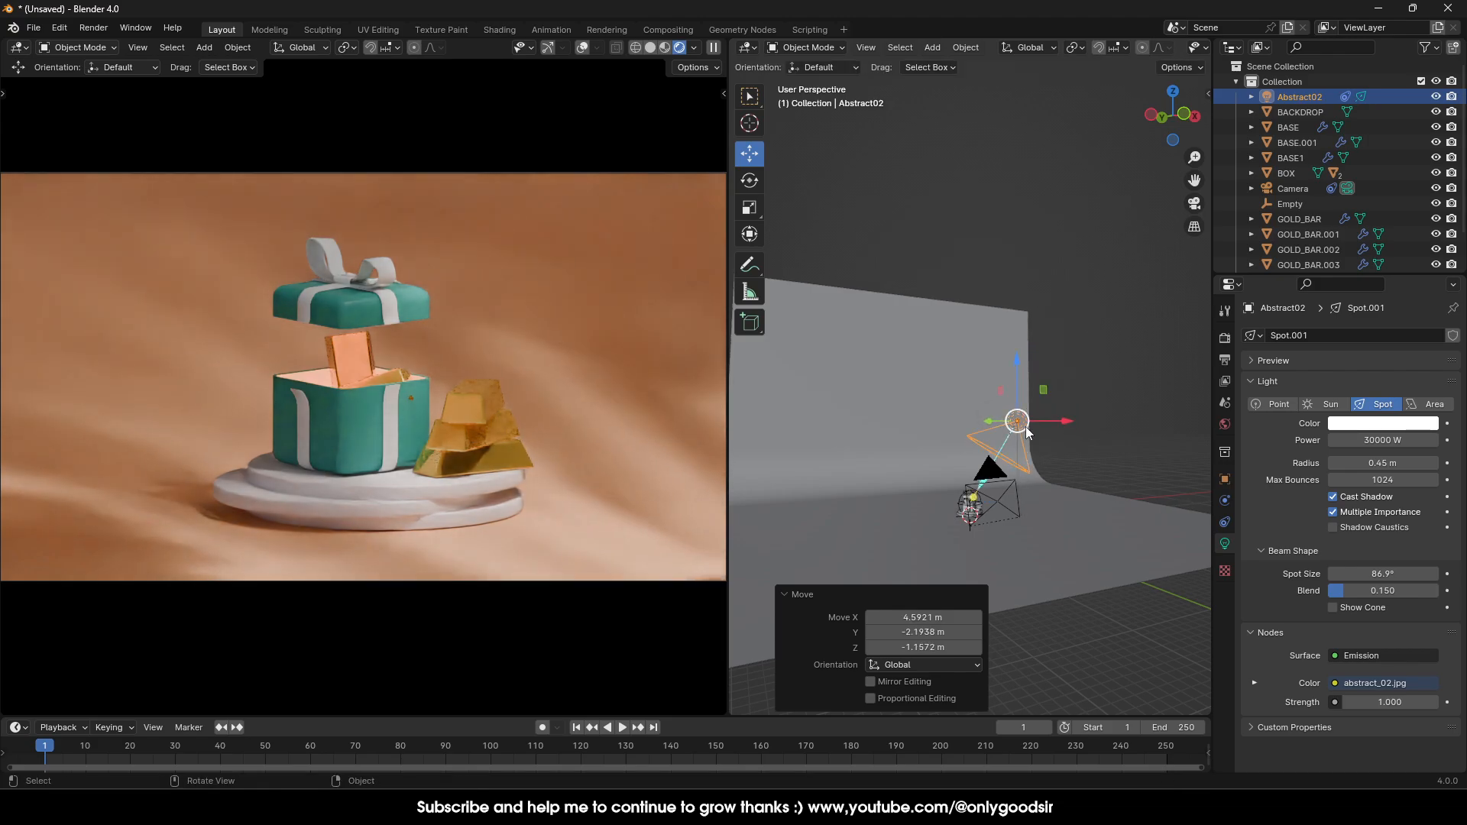
Lower the environment lighting strength in the rendered viewport's shading settings and deselect the light.
{"action": "left_click", "coordinate": [694, 50]}
{"action": "left_click_drag", "start_coordinate": [621, 281], "coordinate": [613, 282]}
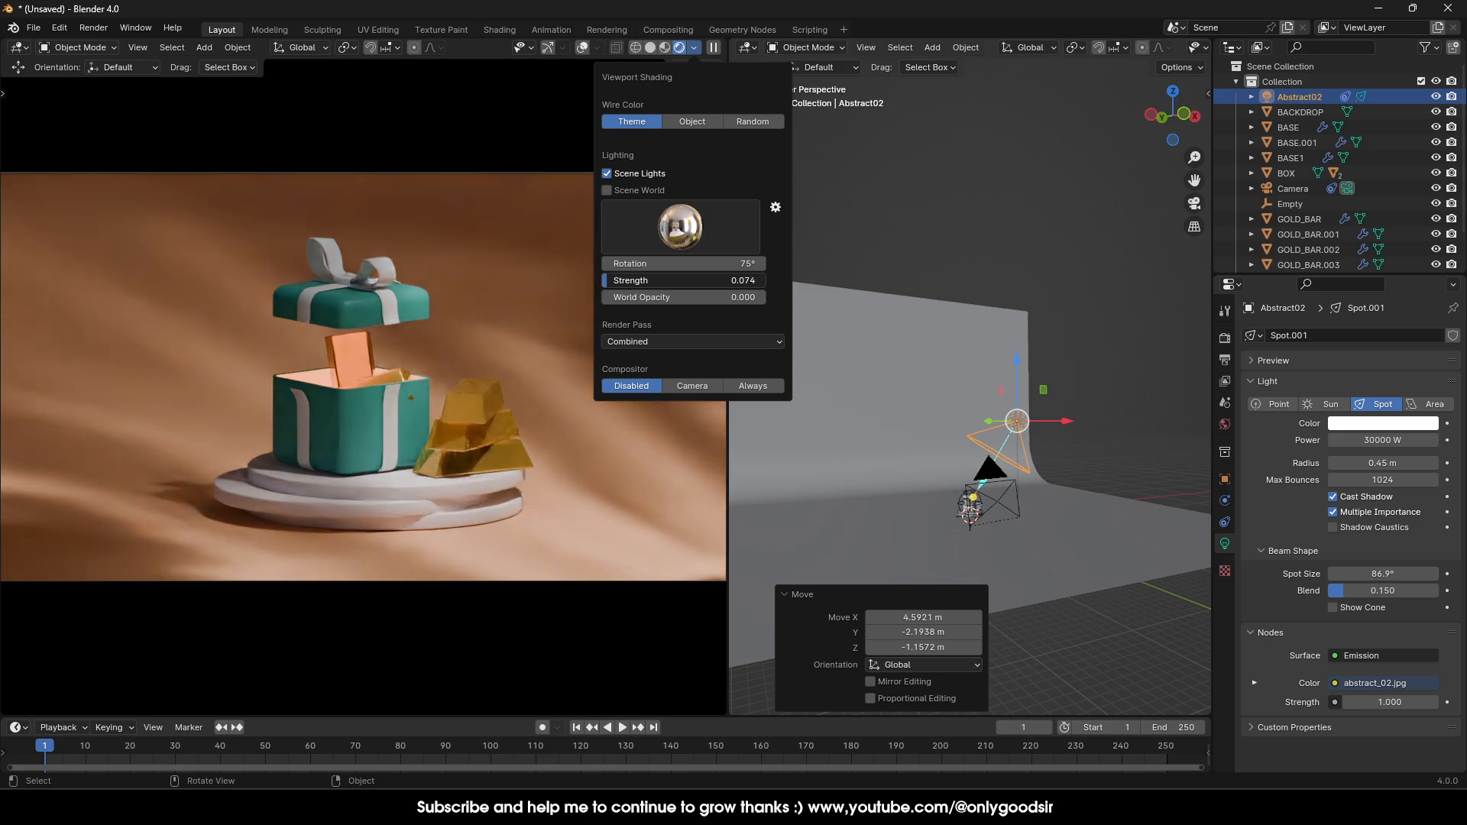
{"action": "left_click_drag", "start_coordinate": [612, 281], "coordinate": [614, 281]}
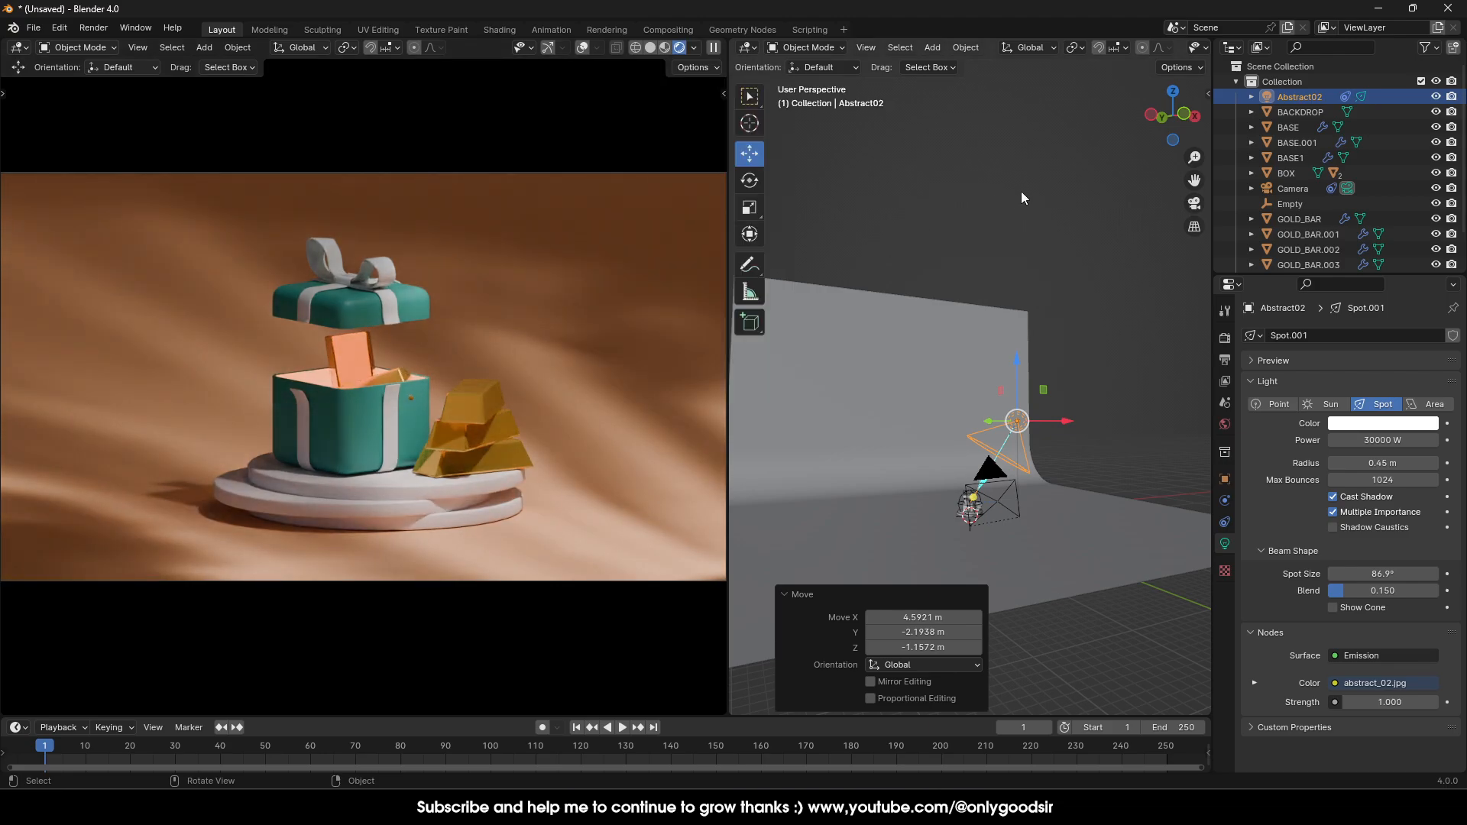
{"action": "left_click", "coordinate": [918, 228]}
Add an area light and raise it about 8.3 m along Z above the gift box.
{"action": "scroll", "coordinate": [955, 527], "scroll_direction": "up", "scroll_amount": 4}
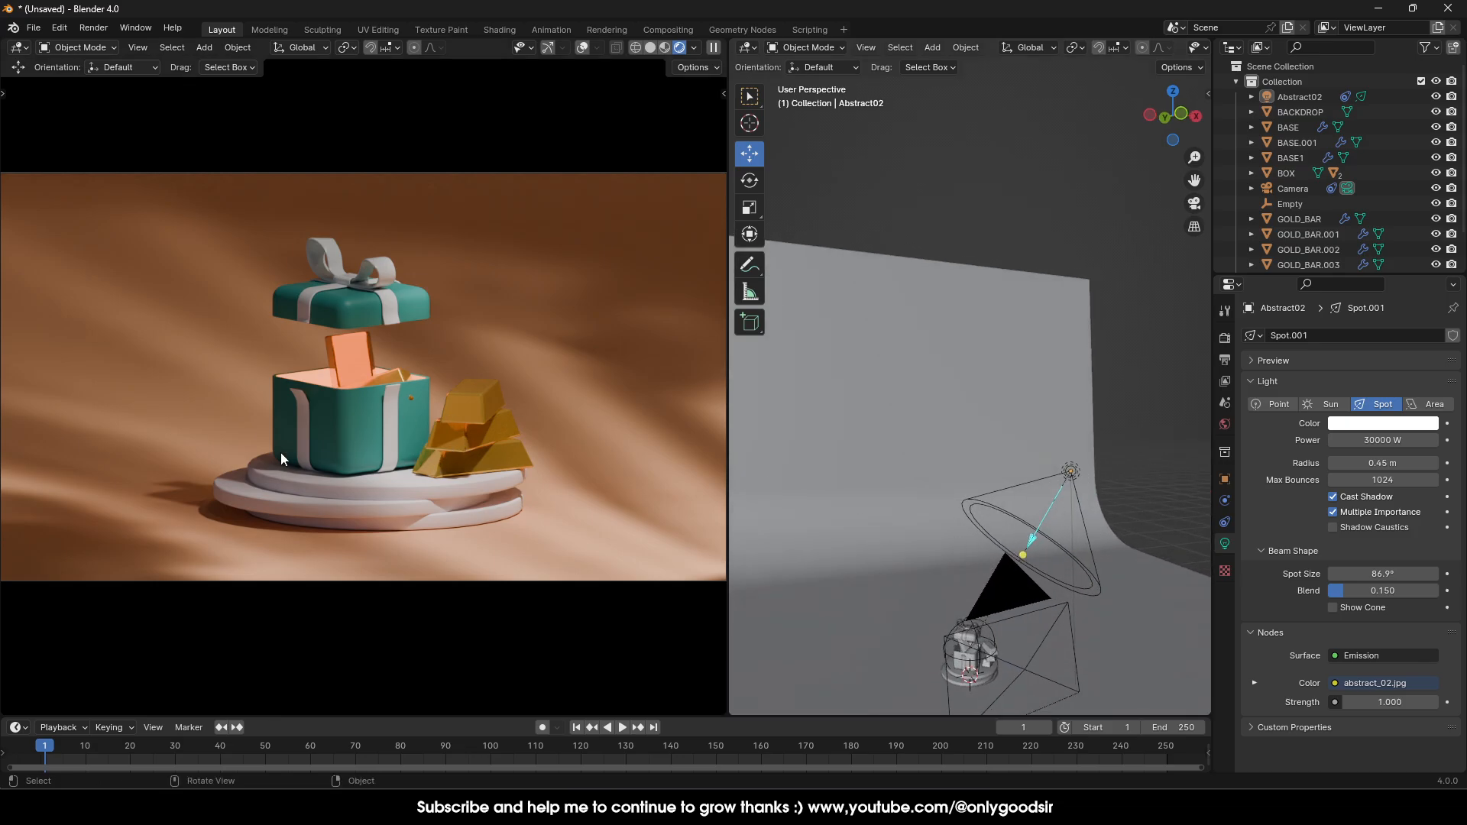
{"action": "middle_click_drag", "start_coordinate": [1006, 586], "coordinate": [988, 472], "text": "shift"}
{"action": "scroll", "coordinate": [1002, 455], "scroll_direction": "down", "scroll_amount": 3}
{"action": "left_click", "coordinate": [932, 47]}
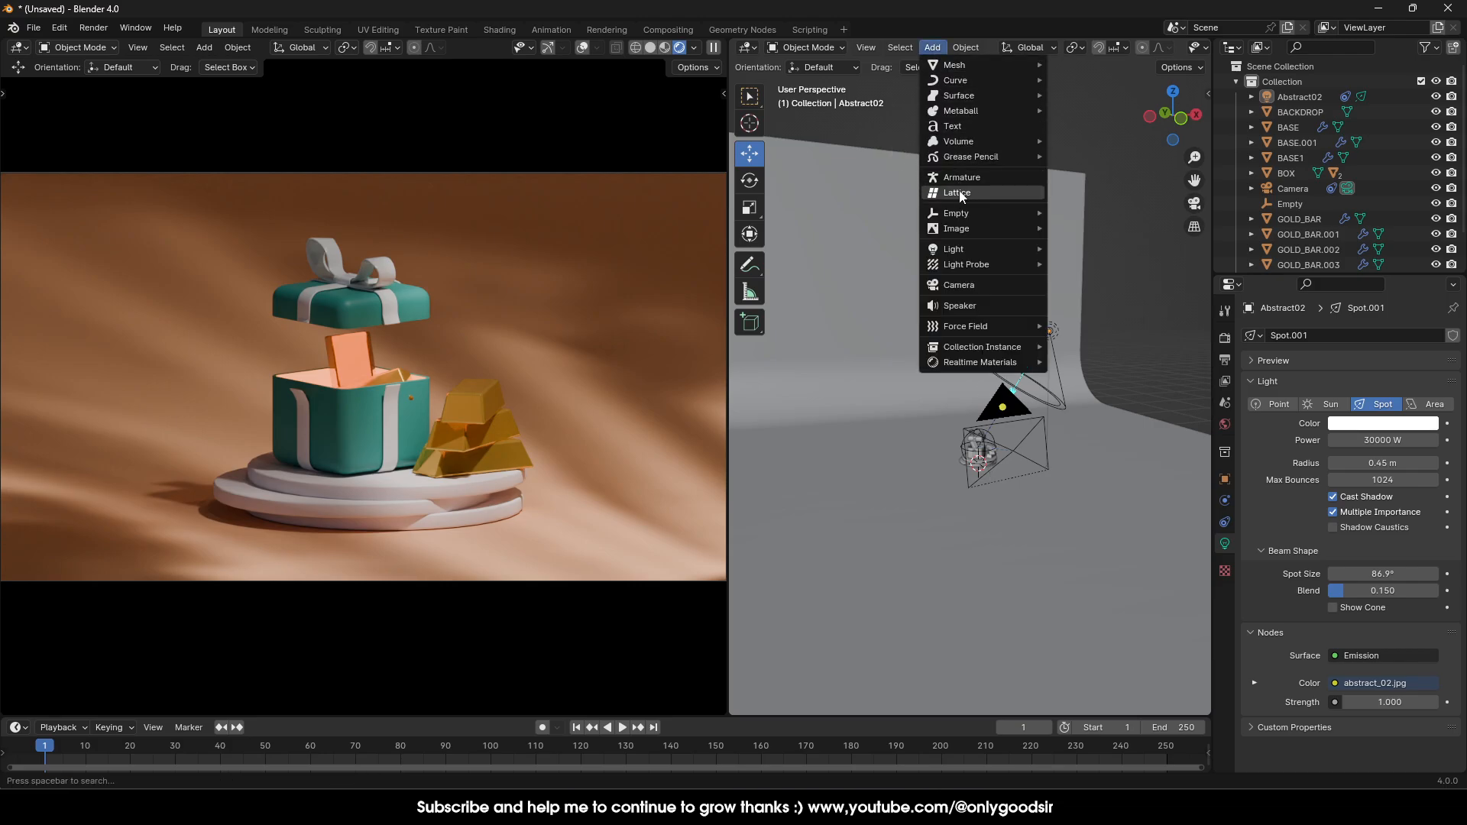
{"action": "mouse_move", "coordinate": [957, 252]}
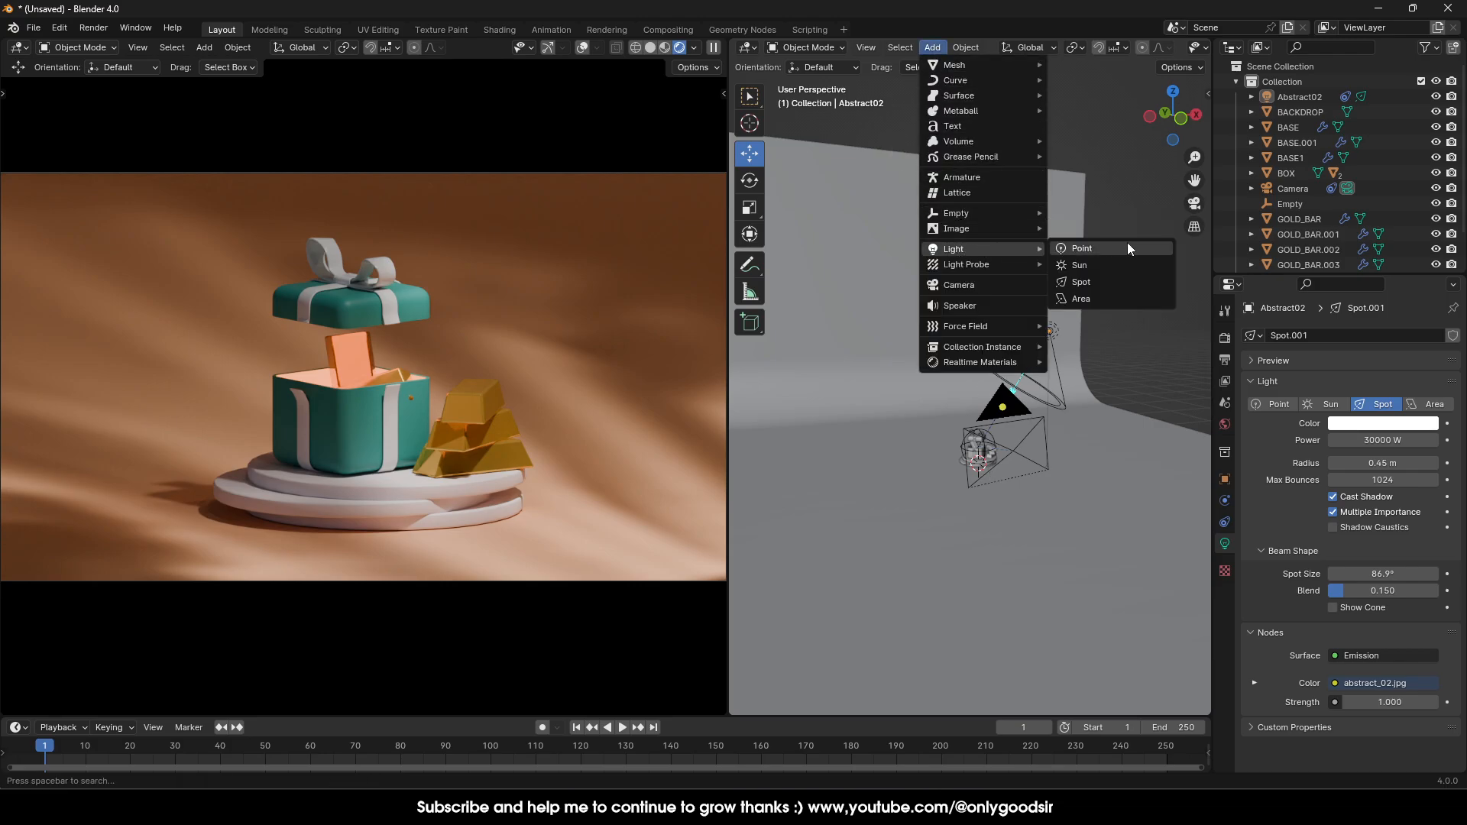
{"action": "left_click", "coordinate": [1080, 298]}
{"action": "key", "text": "g"}
{"action": "key", "text": "z"}
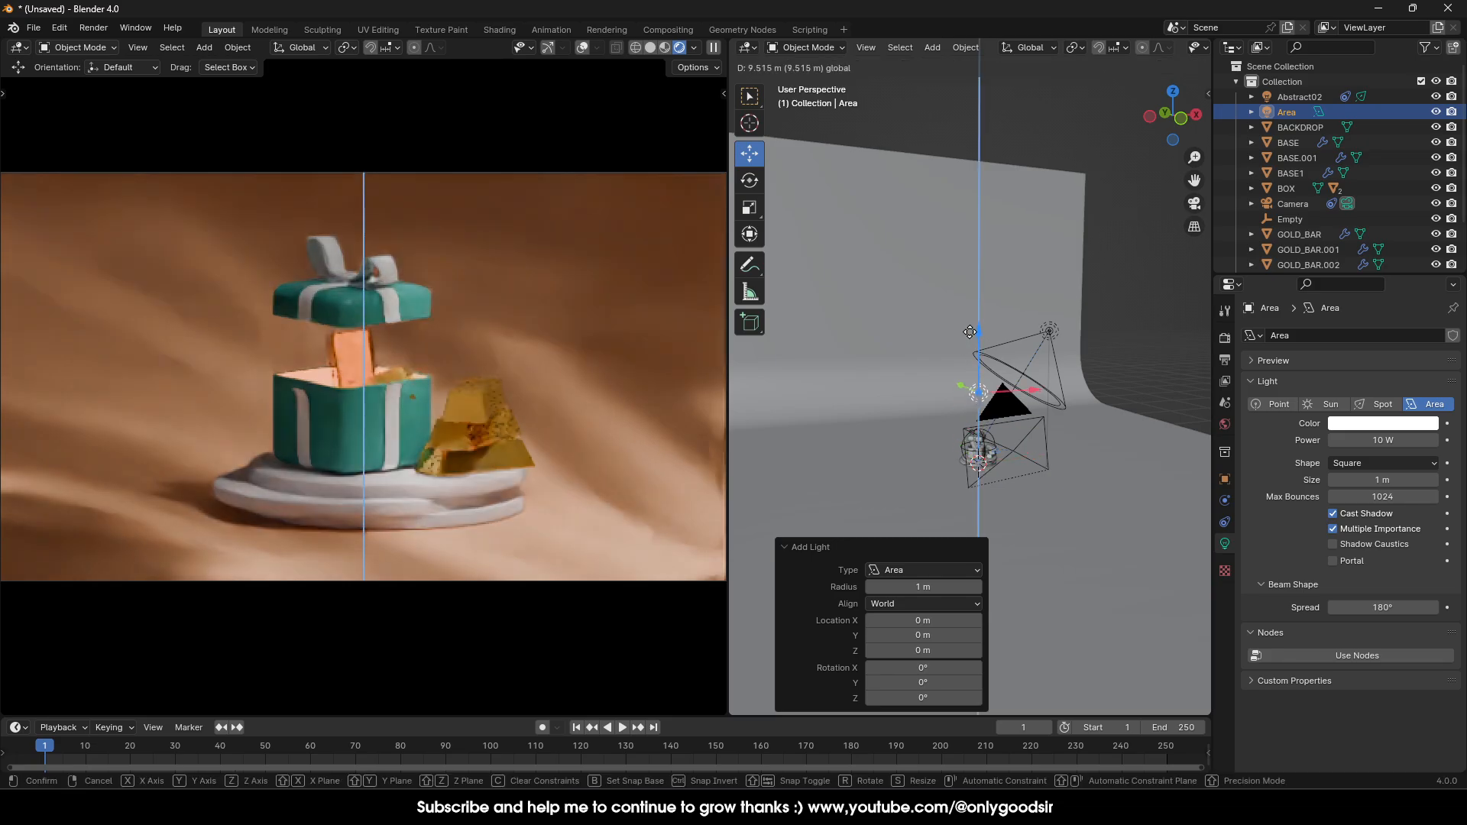
{"action": "left_click", "coordinate": [993, 416]}
Scale the area light up by about 11.2 and rotate it -67.2° around Y.
{"action": "key", "text": "s"}
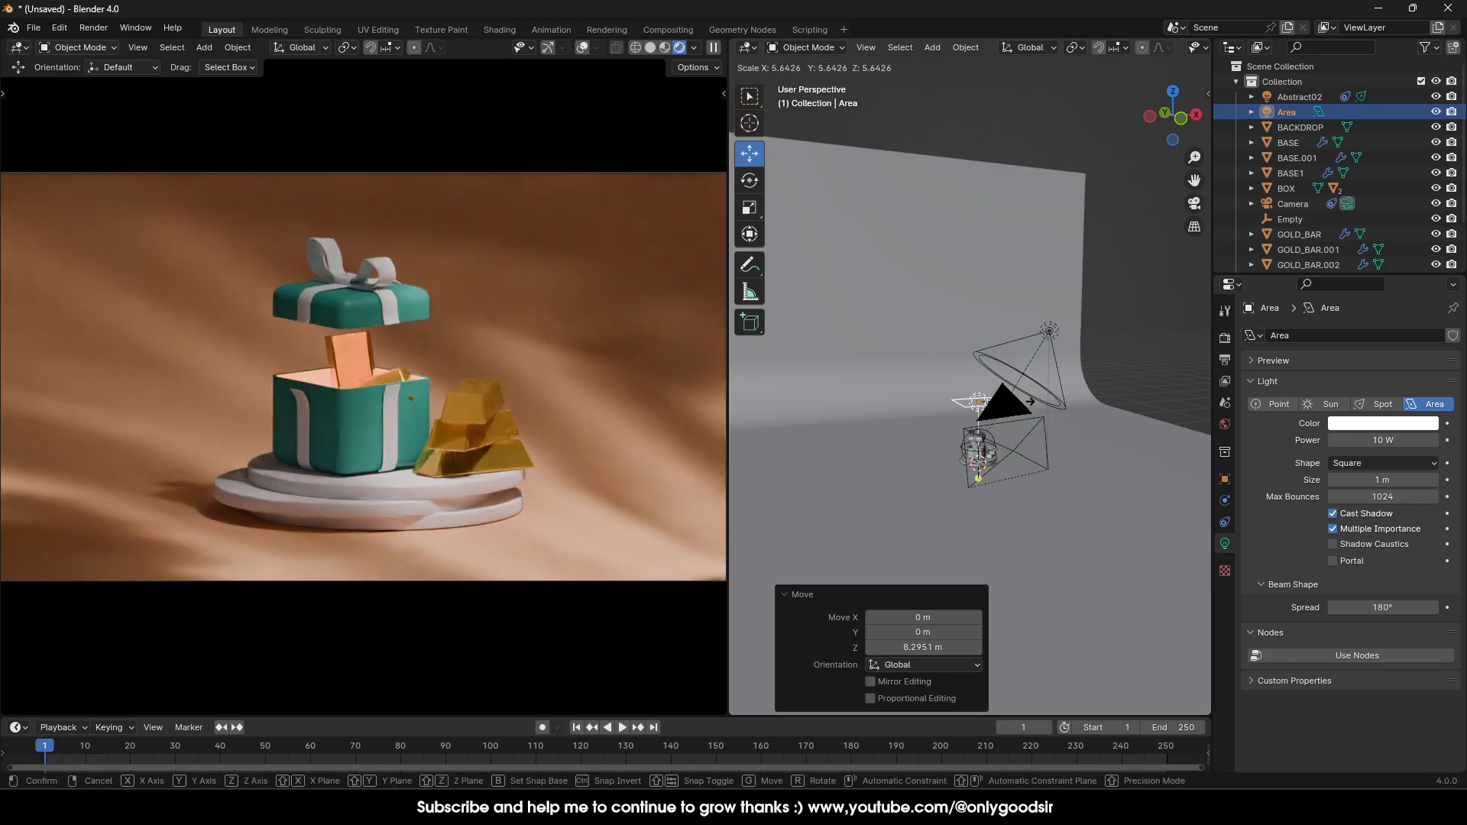
{"action": "left_click", "coordinate": [1064, 397]}
{"action": "left_click", "coordinate": [748, 180]}
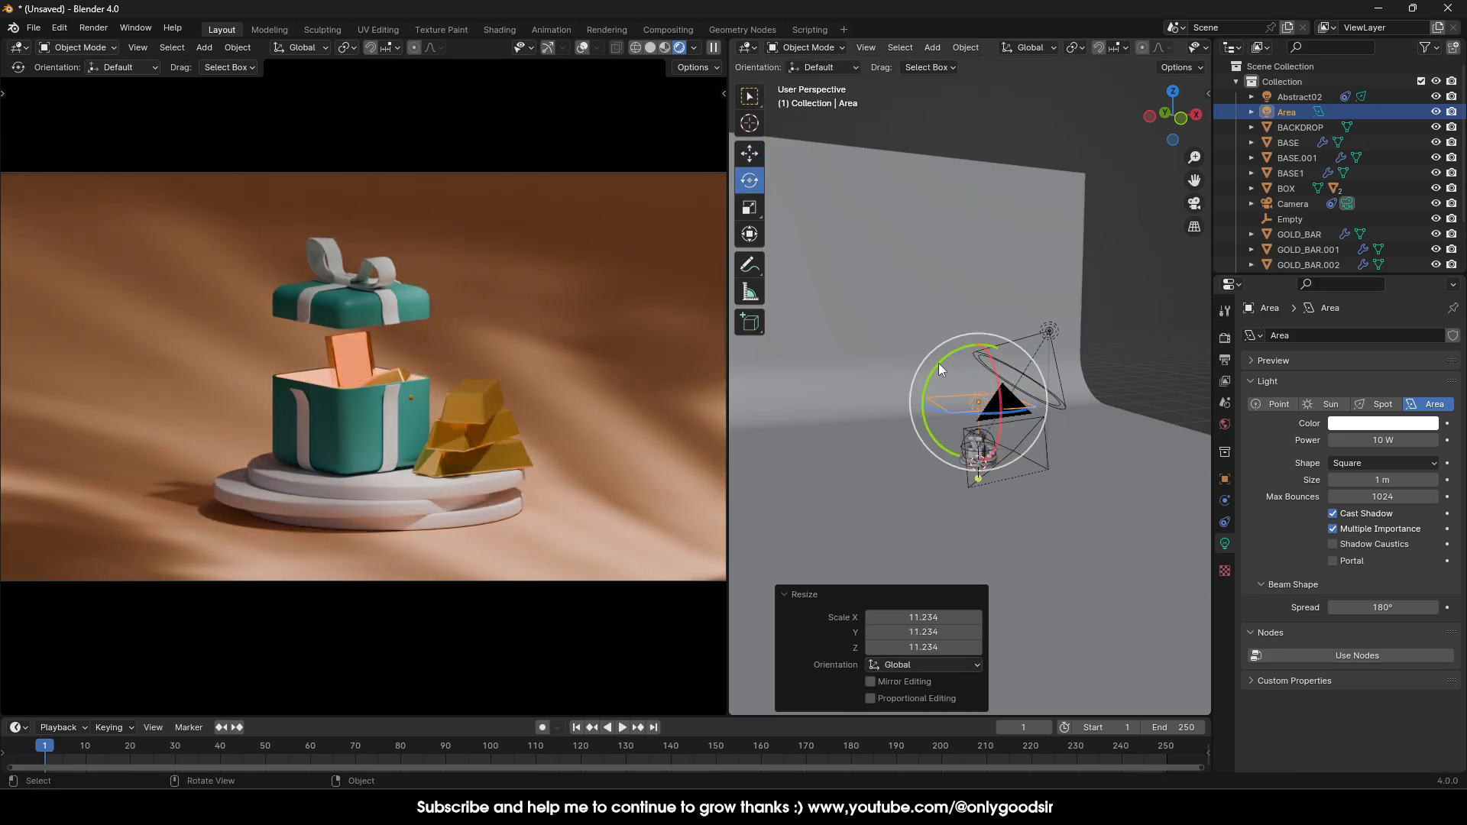
{"action": "left_click_drag", "start_coordinate": [938, 369], "coordinate": [964, 458]}
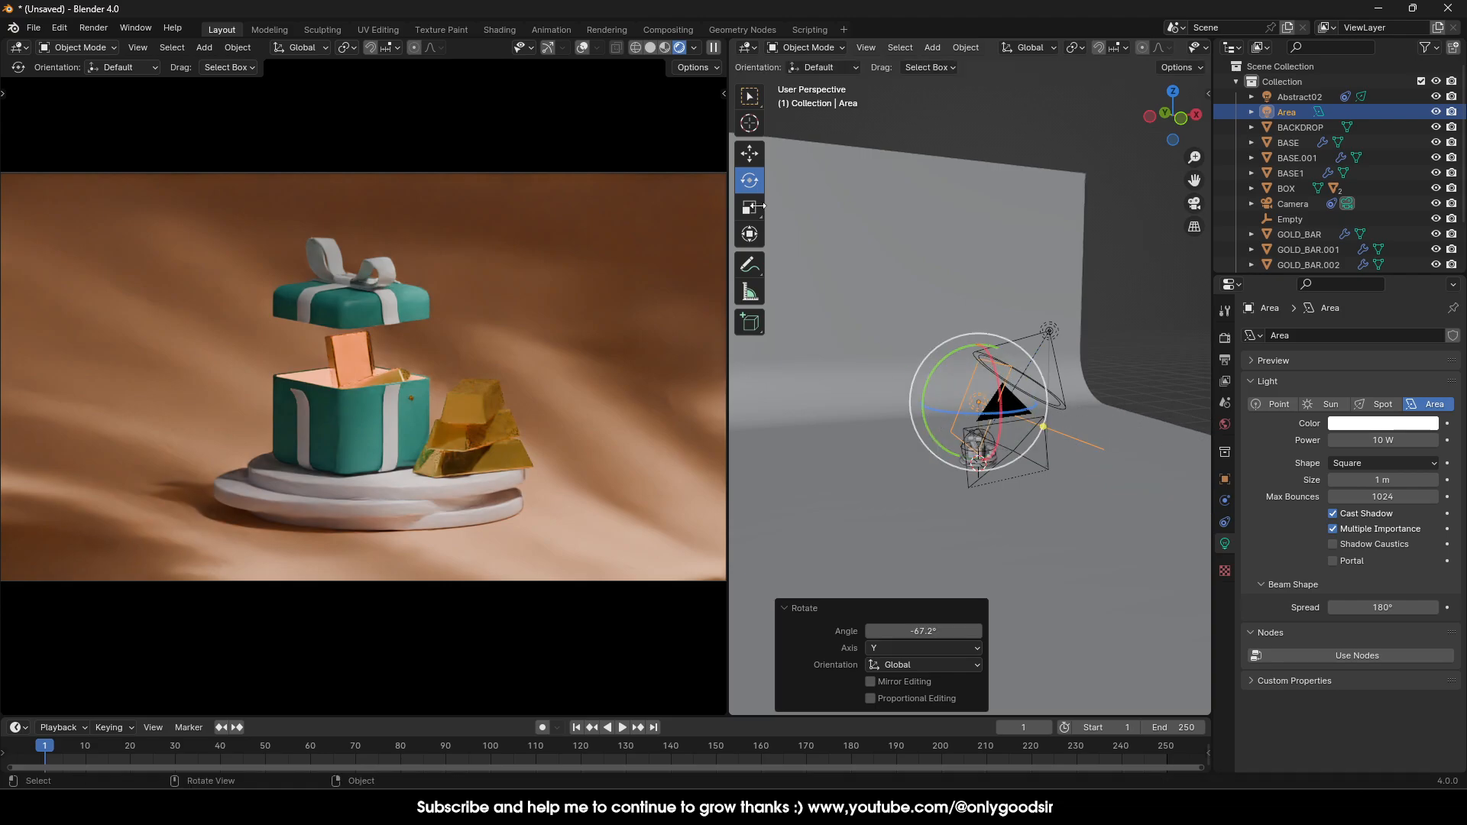
Move the area light to the side of the gift box, about -26.1 m in X, 4.2 m in Y and 4.2 m in Z.
{"action": "left_click", "coordinate": [755, 156]}
{"action": "middle_click_drag", "start_coordinate": [1002, 382], "coordinate": [979, 408]}
{"action": "left_click_drag", "start_coordinate": [979, 405], "coordinate": [776, 369]}
Add a Track To constraint to the area light with the Empty as its target.
{"action": "left_click", "coordinate": [1225, 519]}
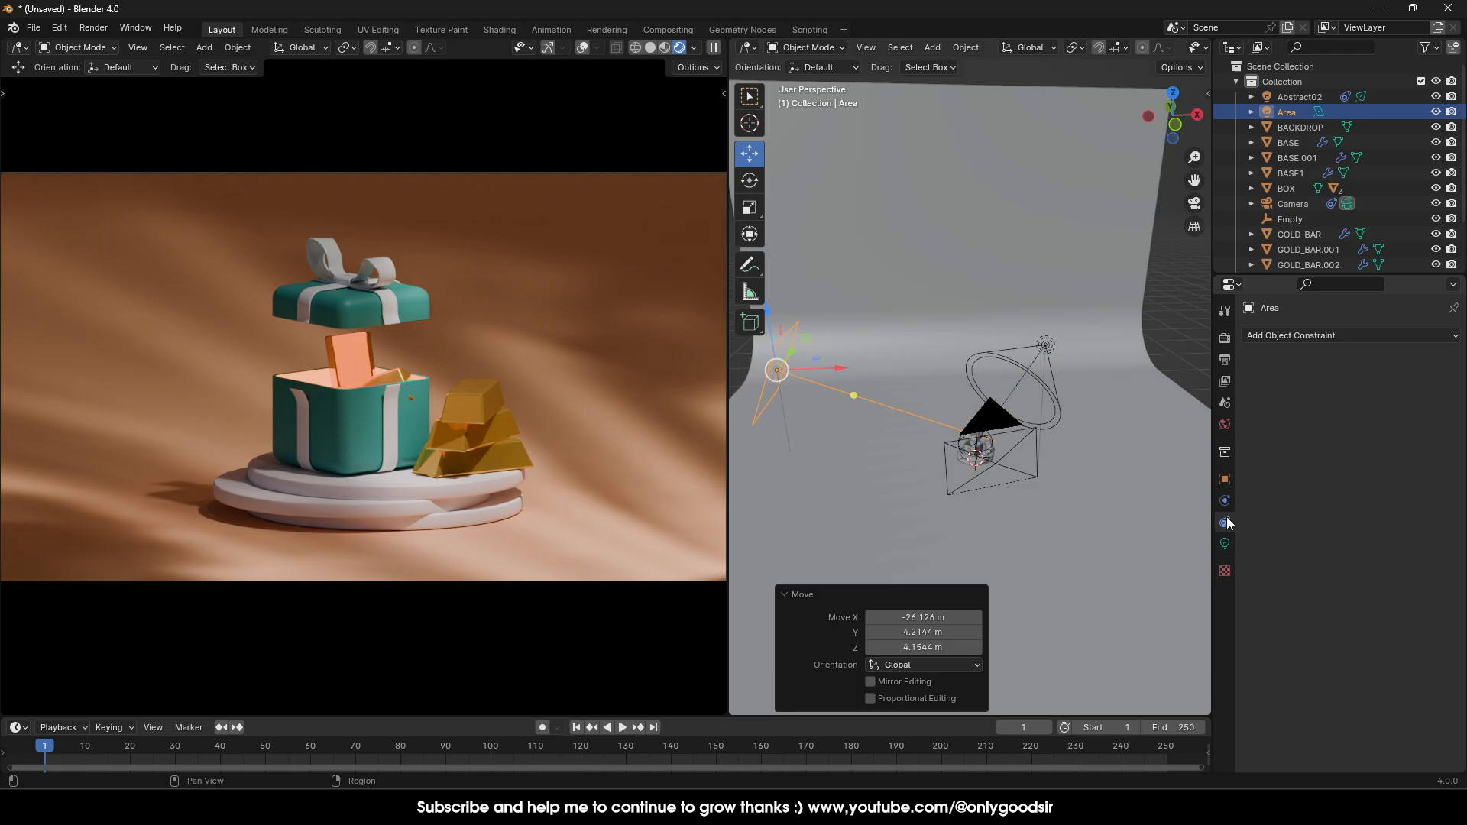
{"action": "left_click", "coordinate": [1314, 336]}
{"action": "left_click", "coordinate": [1319, 448]}
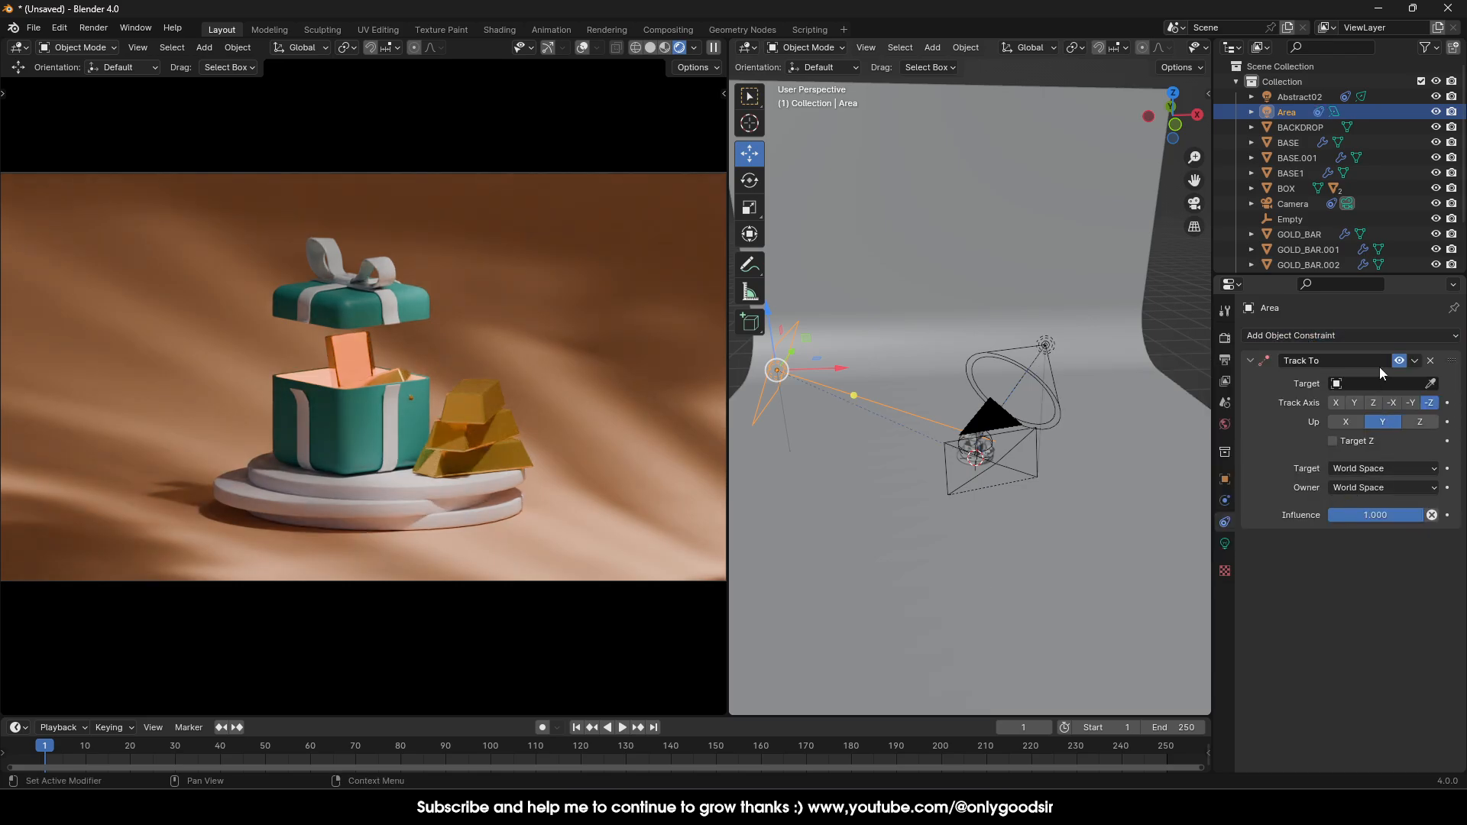
{"action": "left_click", "coordinate": [1379, 382]}
{"action": "left_click", "coordinate": [1322, 529]}
Reposition the tracked area light by about 1.3 m in X, -7.0 m in Y and -3.2 m in Z.
{"action": "middle_click_drag", "start_coordinate": [808, 377], "coordinate": [941, 381]}
{"action": "left_click_drag", "start_coordinate": [867, 409], "coordinate": [949, 435]}
{"action": "middle_click_drag", "start_coordinate": [950, 435], "coordinate": [1351, 428]}
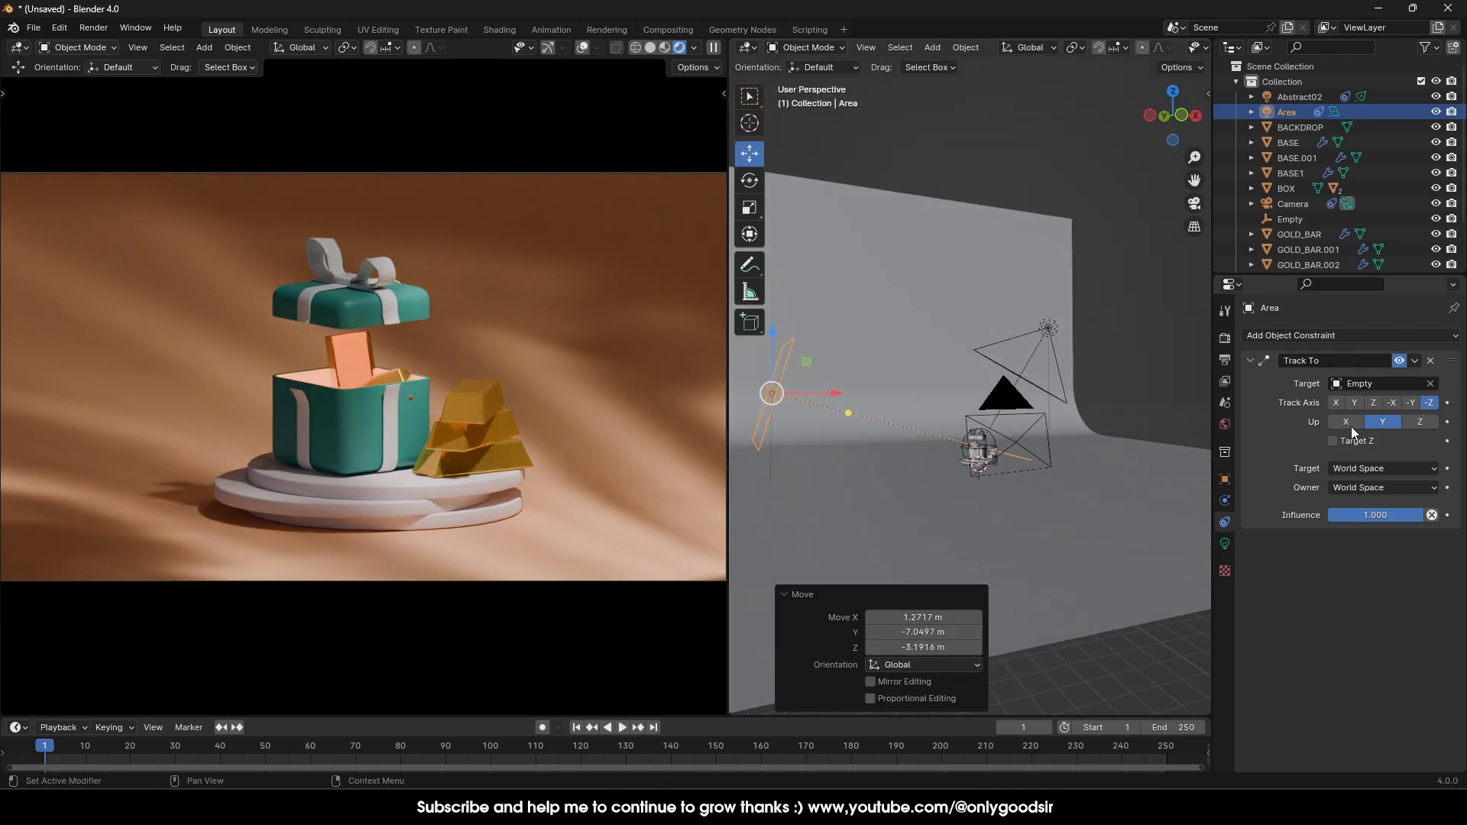
Set the area light's power to 50000 W.
{"action": "left_click", "coordinate": [1224, 544]}
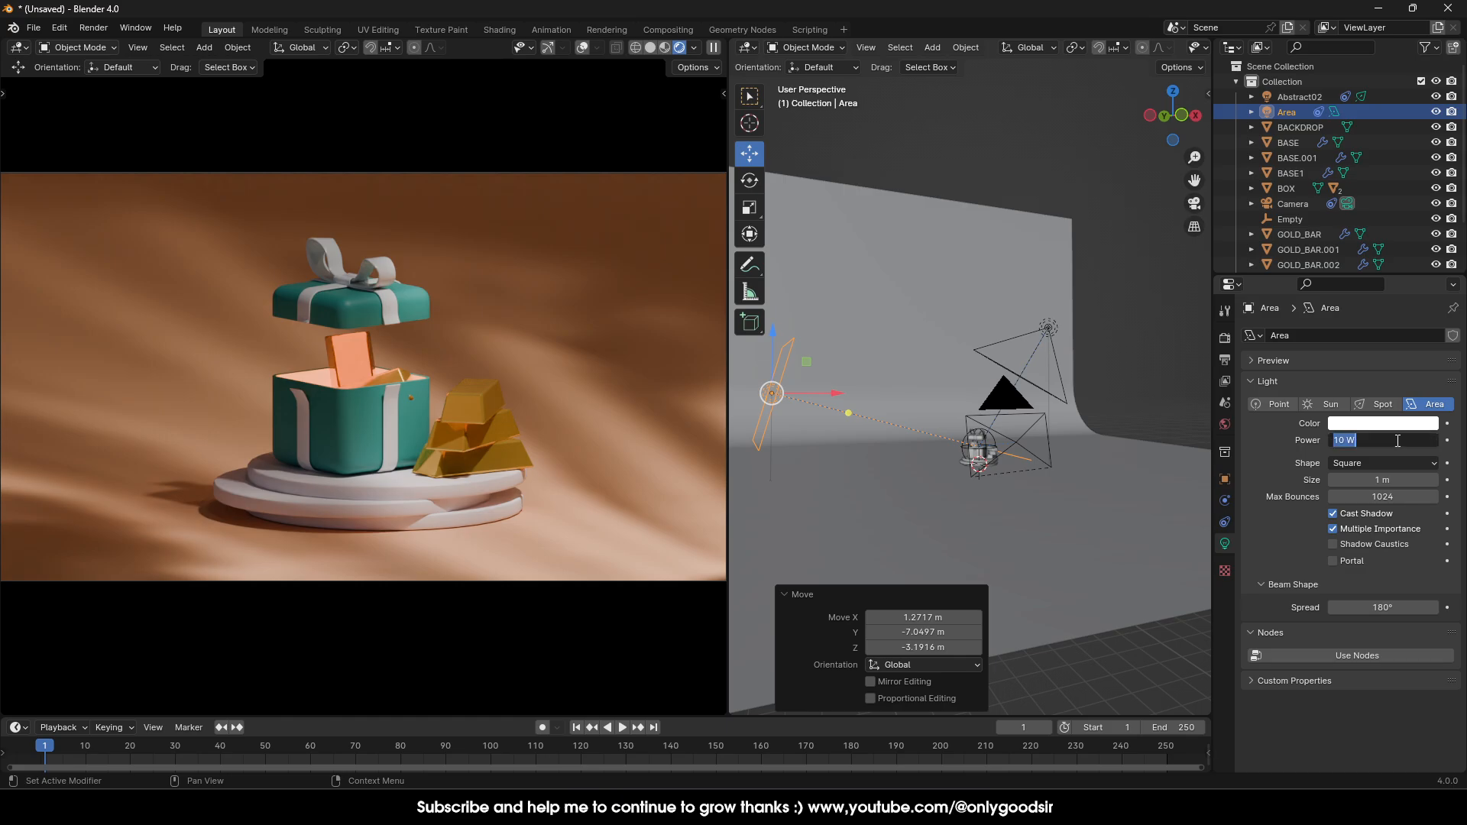
{"action": "key", "text": "Return"}
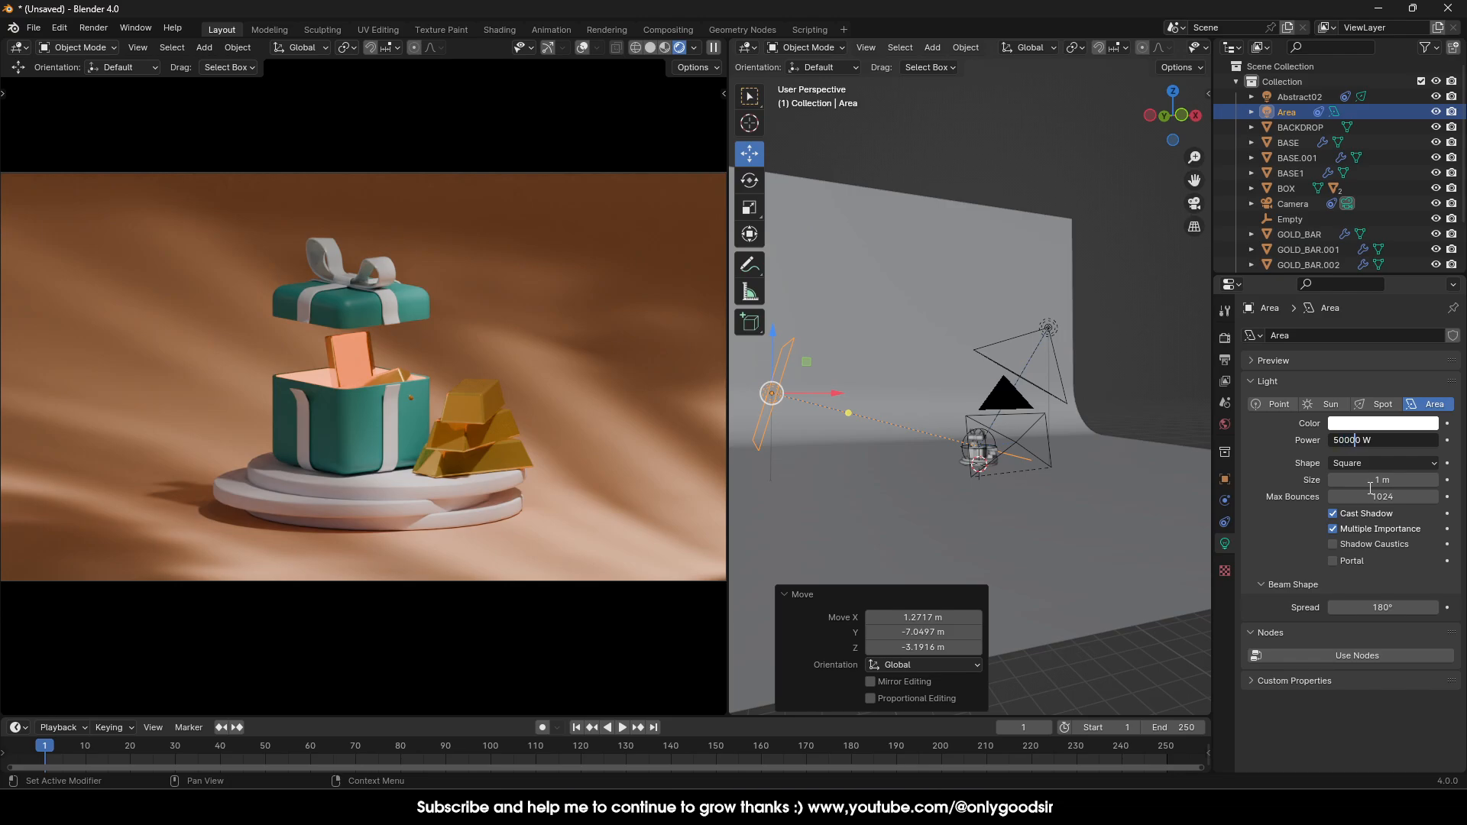
{"action": "key", "text": "Return"}
Scale the area light up by about 10.8 and set its power to 5000 W.
{"action": "middle_click_drag", "start_coordinate": [909, 417], "coordinate": [927, 444]}
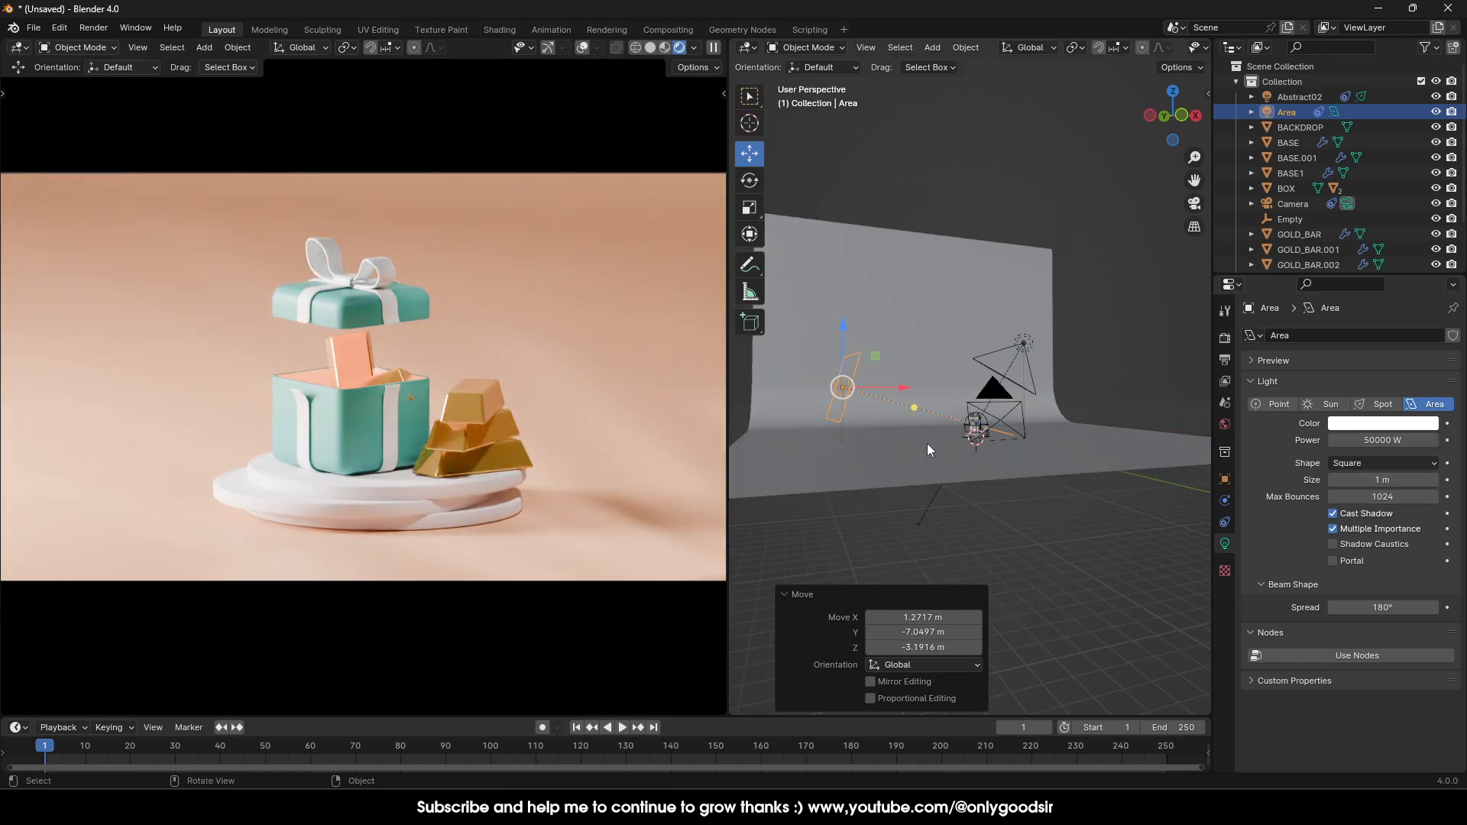
{"action": "key", "text": "s"}
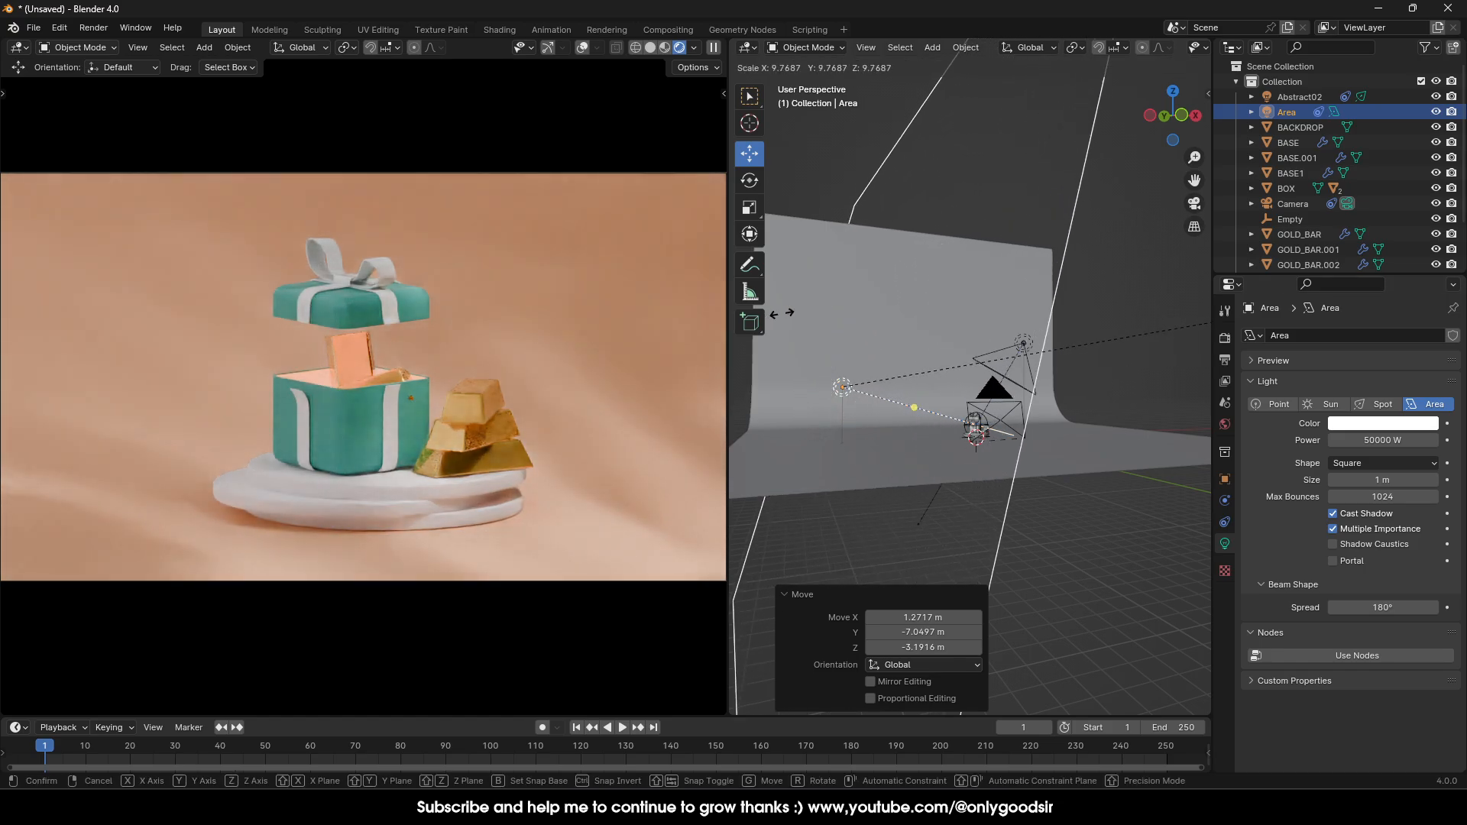
{"action": "left_click", "coordinate": [829, 309]}
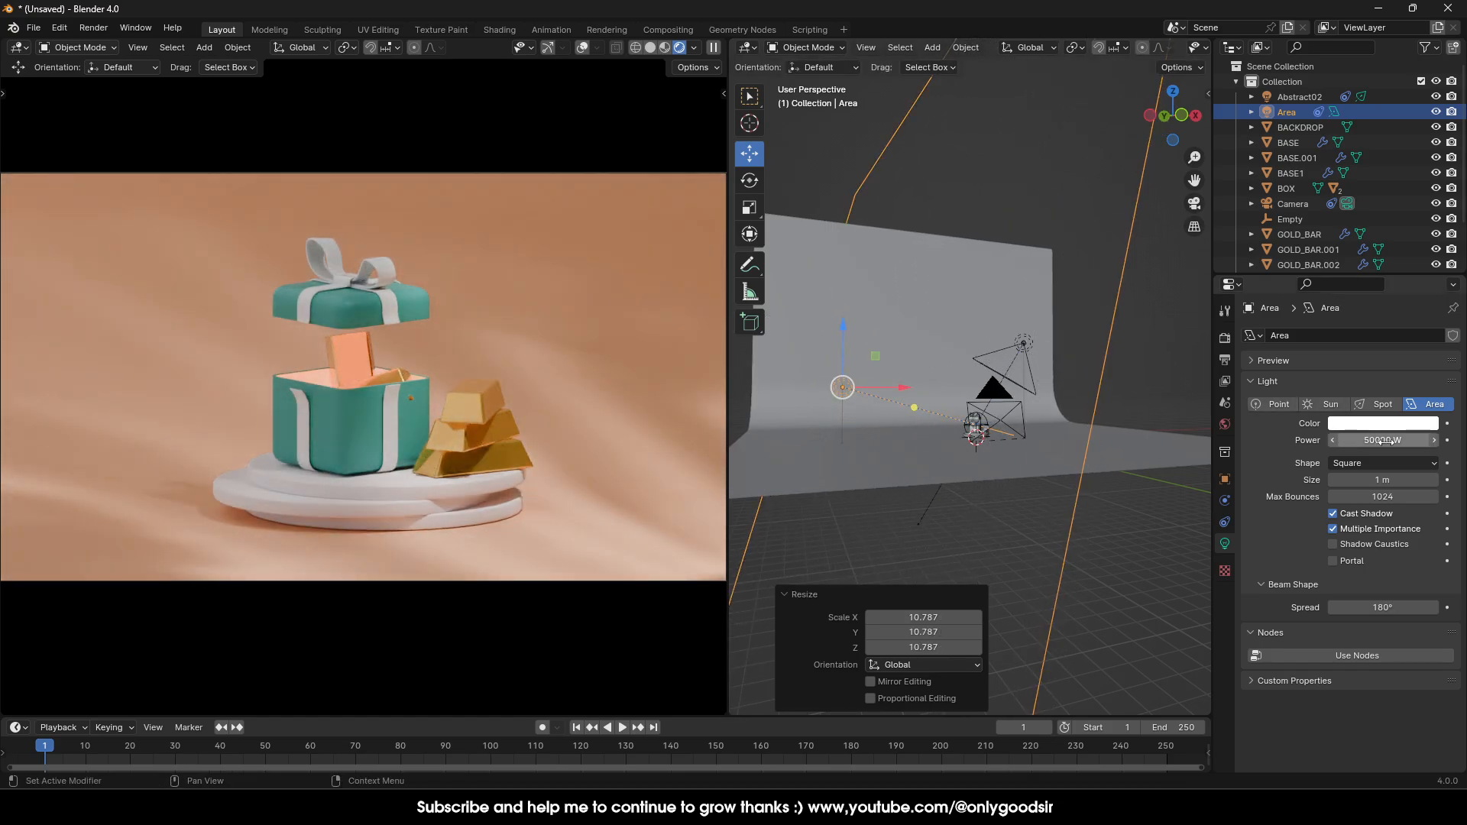
{"action": "key", "text": "BackSpace"}
{"action": "key", "text": "Return"}
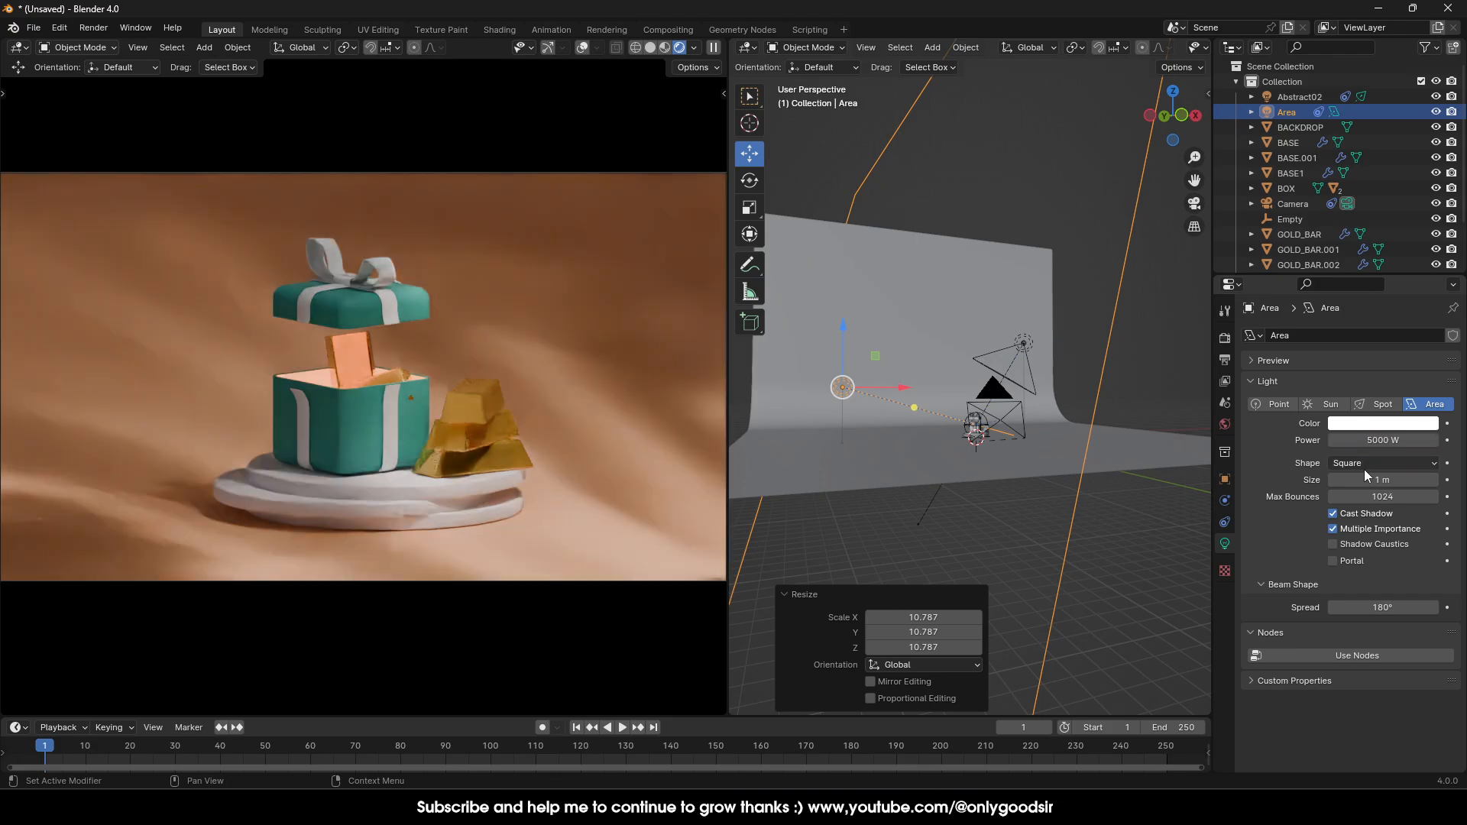
Scale the area light down by about 0.226 and change its colour to pink.
{"action": "key", "text": "s"}
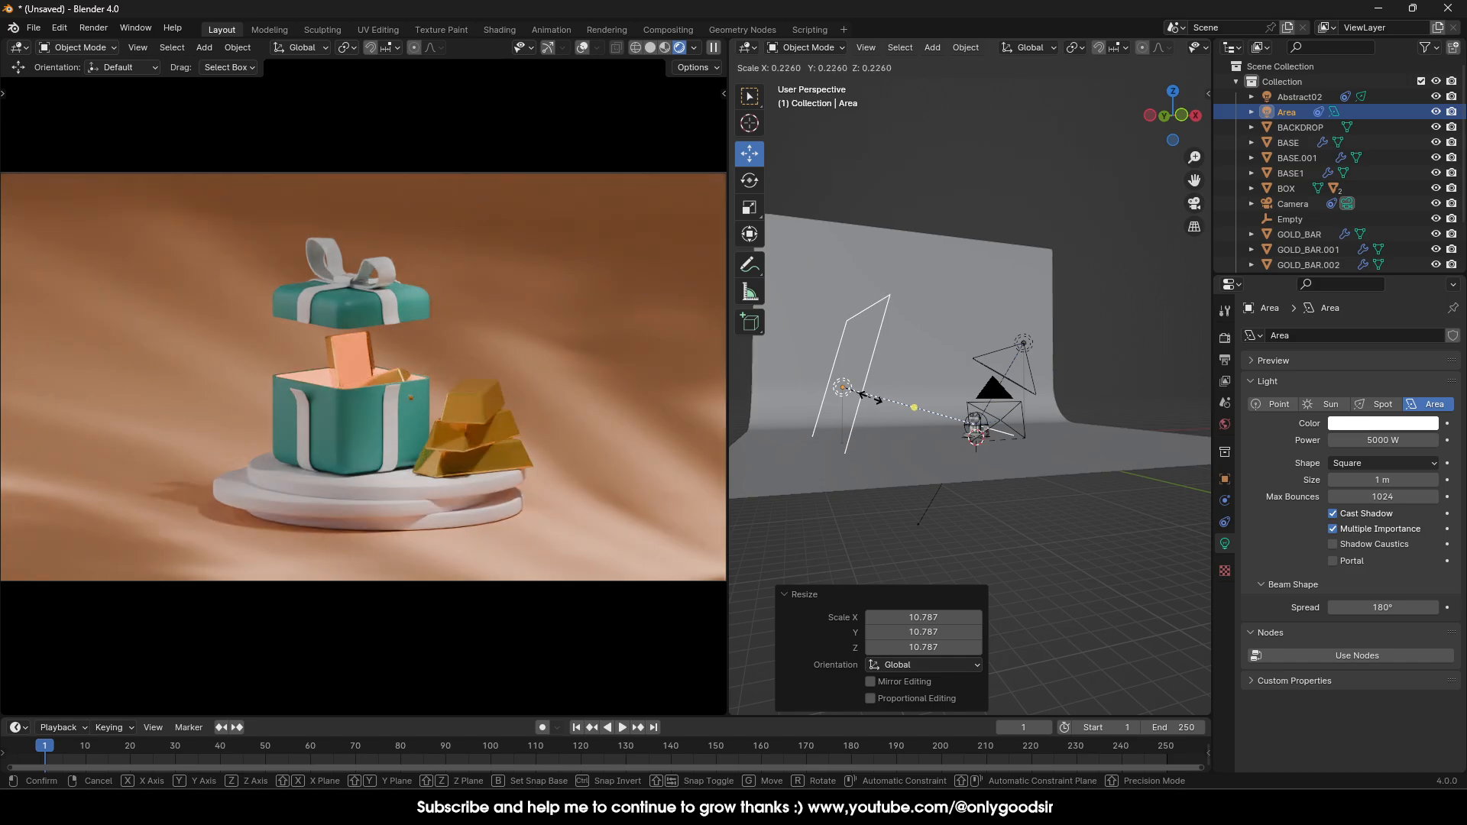
{"action": "left_click", "coordinate": [867, 397]}
{"action": "left_click", "coordinate": [1359, 424]}
{"action": "left_click", "coordinate": [1367, 308]}
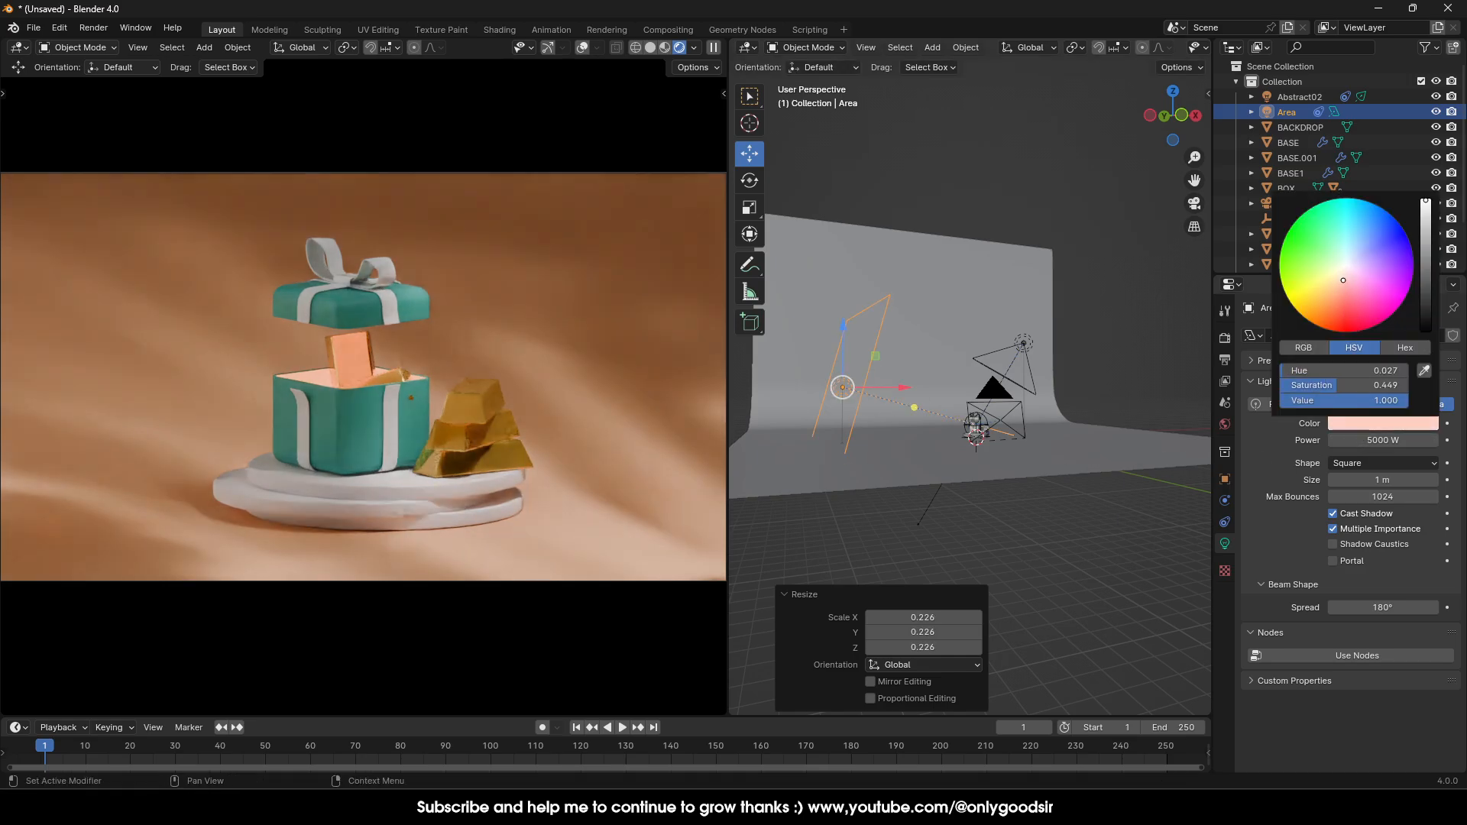
{"action": "mouse_move", "coordinate": [1363, 296]}
{"action": "left_mouse_down"}
{"action": "mouse_move", "coordinate": [1389, 240]}
{"action": "mouse_move", "coordinate": [1359, 205]}
{"action": "mouse_move", "coordinate": [1404, 306]}
{"action": "mouse_move", "coordinate": [1412, 261]}
{"action": "mouse_move", "coordinate": [1411, 279]}
{"action": "mouse_move", "coordinate": [1343, 276]}
{"action": "left_mouse_up"}
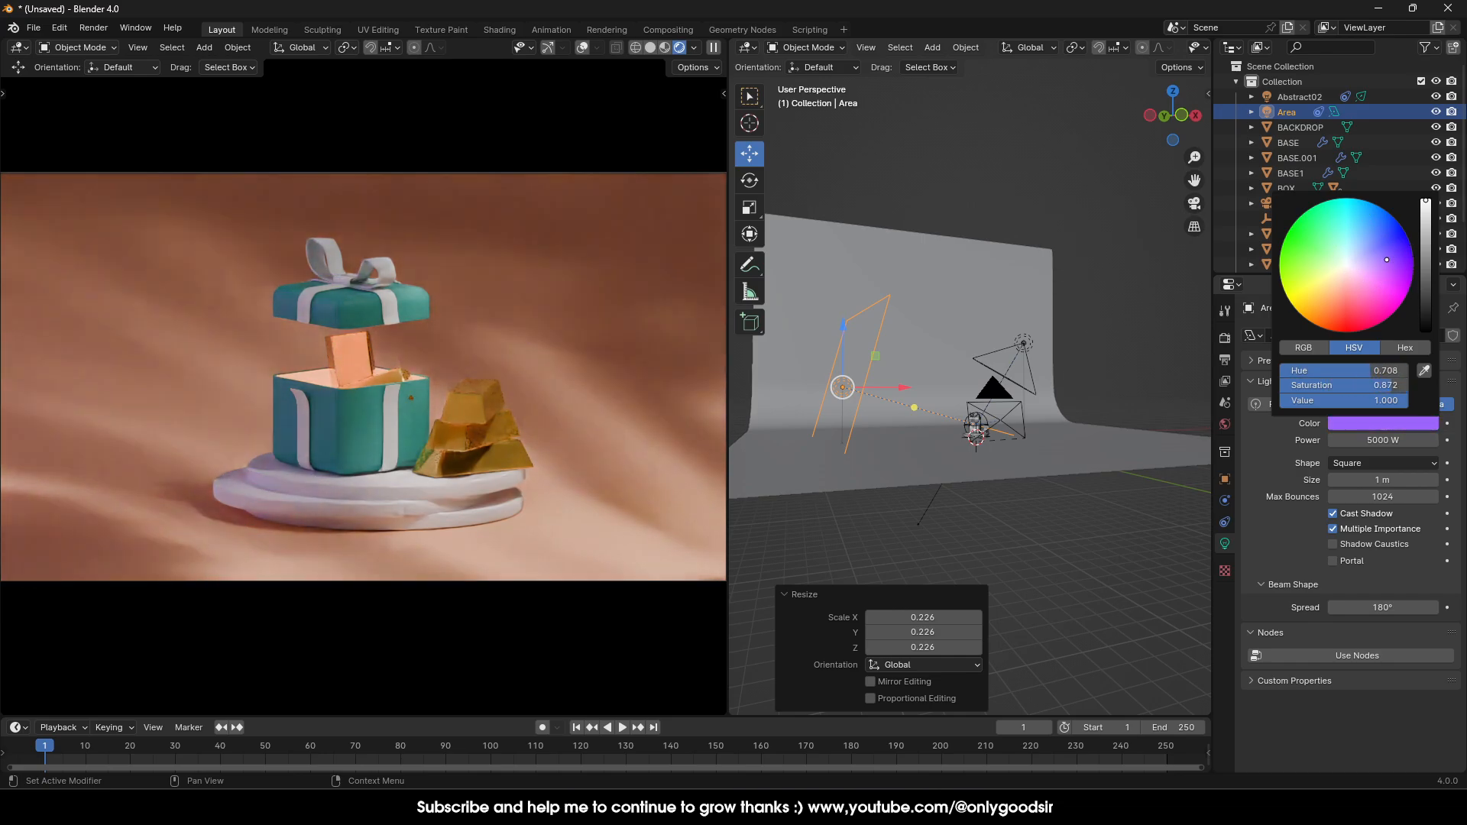
{"action": "left_click_drag", "start_coordinate": [1354, 284], "coordinate": [1363, 296]}
Scale the area light by about 0.41 and move it about -29.8 m along Y.
{"action": "key", "text": "s"}
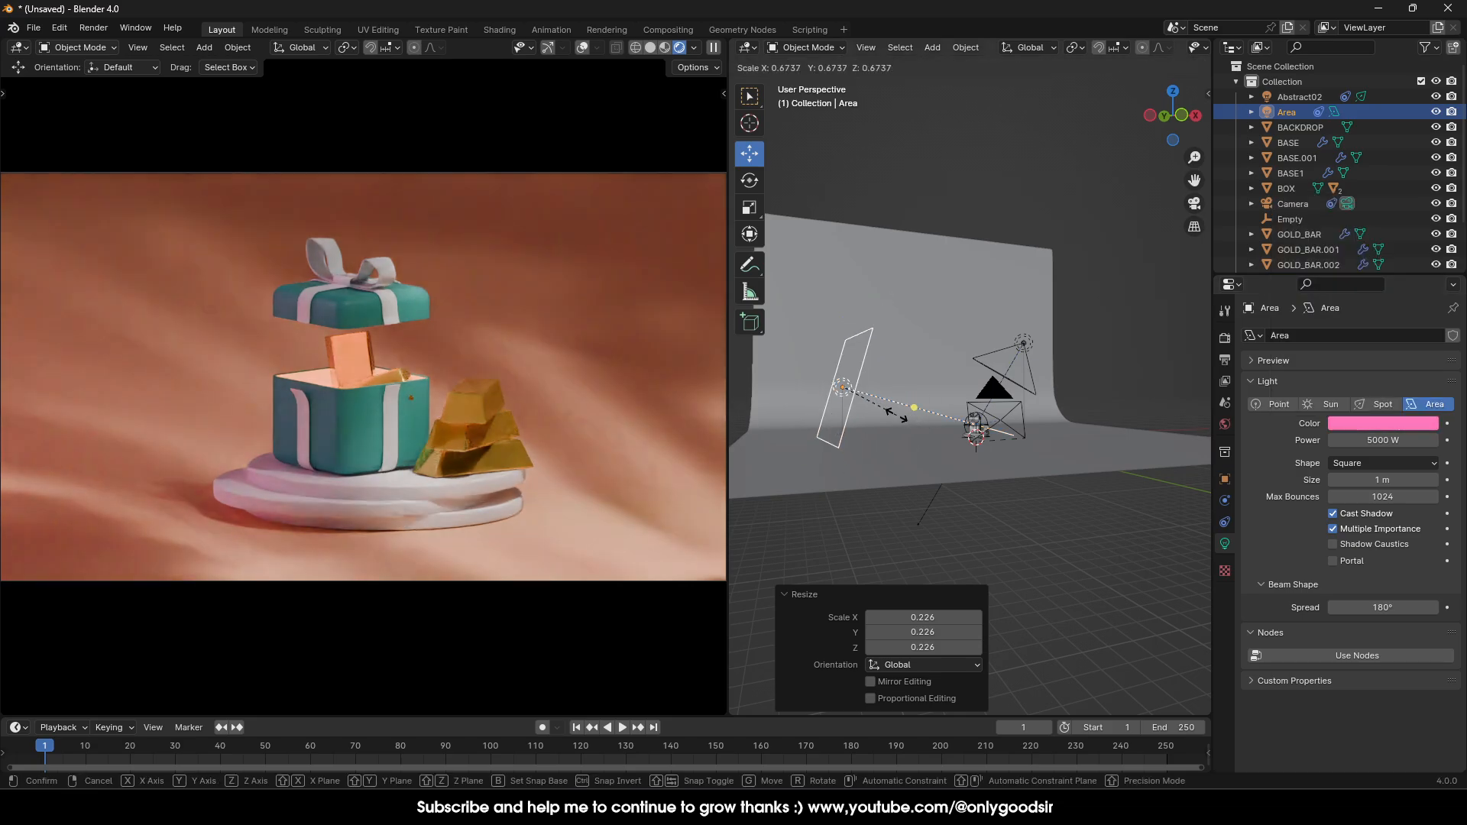
{"action": "left_click", "coordinate": [869, 411]}
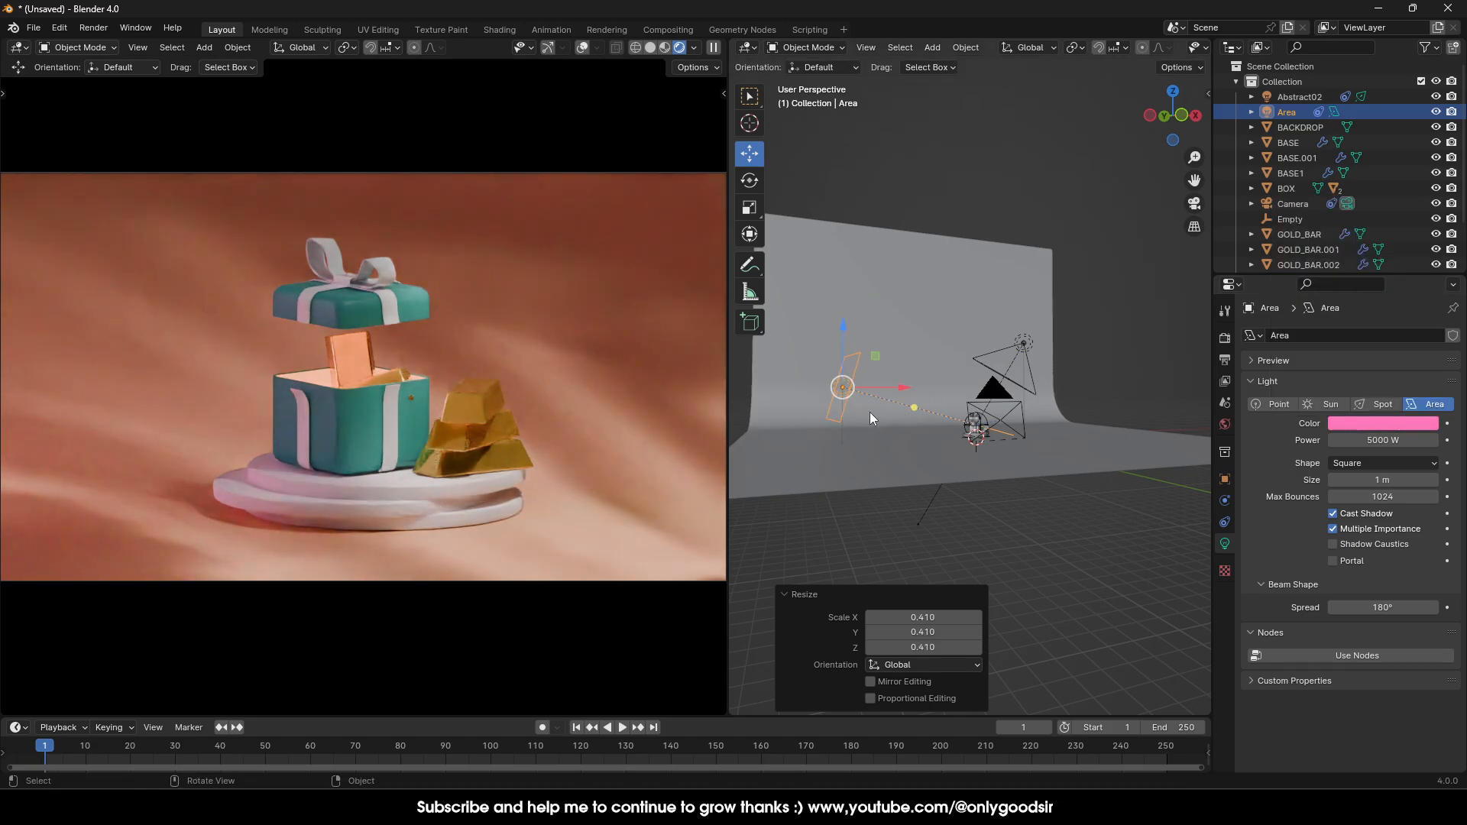
{"action": "middle_click_drag", "start_coordinate": [870, 413], "coordinate": [898, 440]}
{"action": "key", "text": "g"}
{"action": "key", "text": "y"}
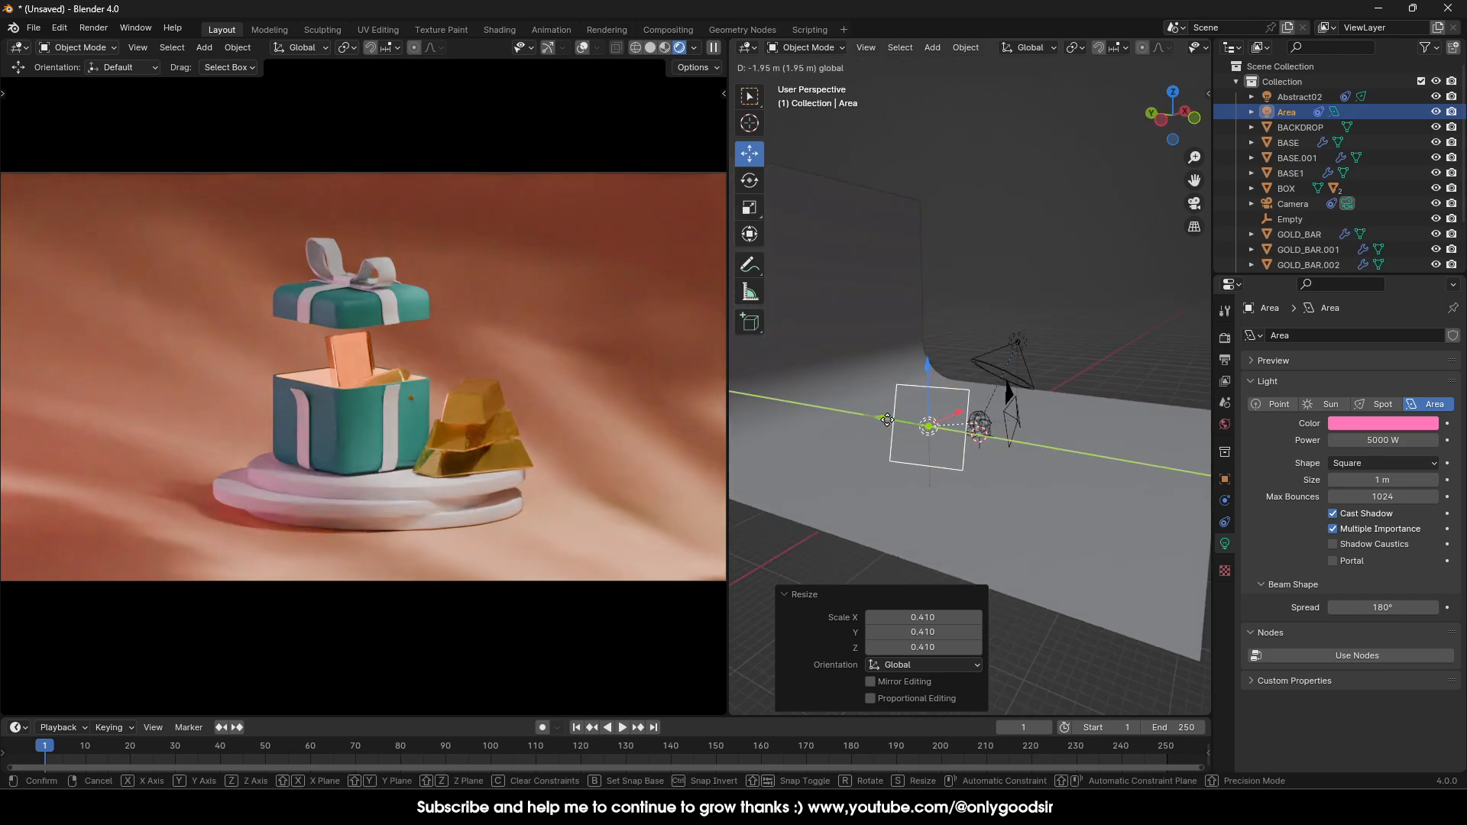
{"action": "left_click", "coordinate": [1094, 425]}
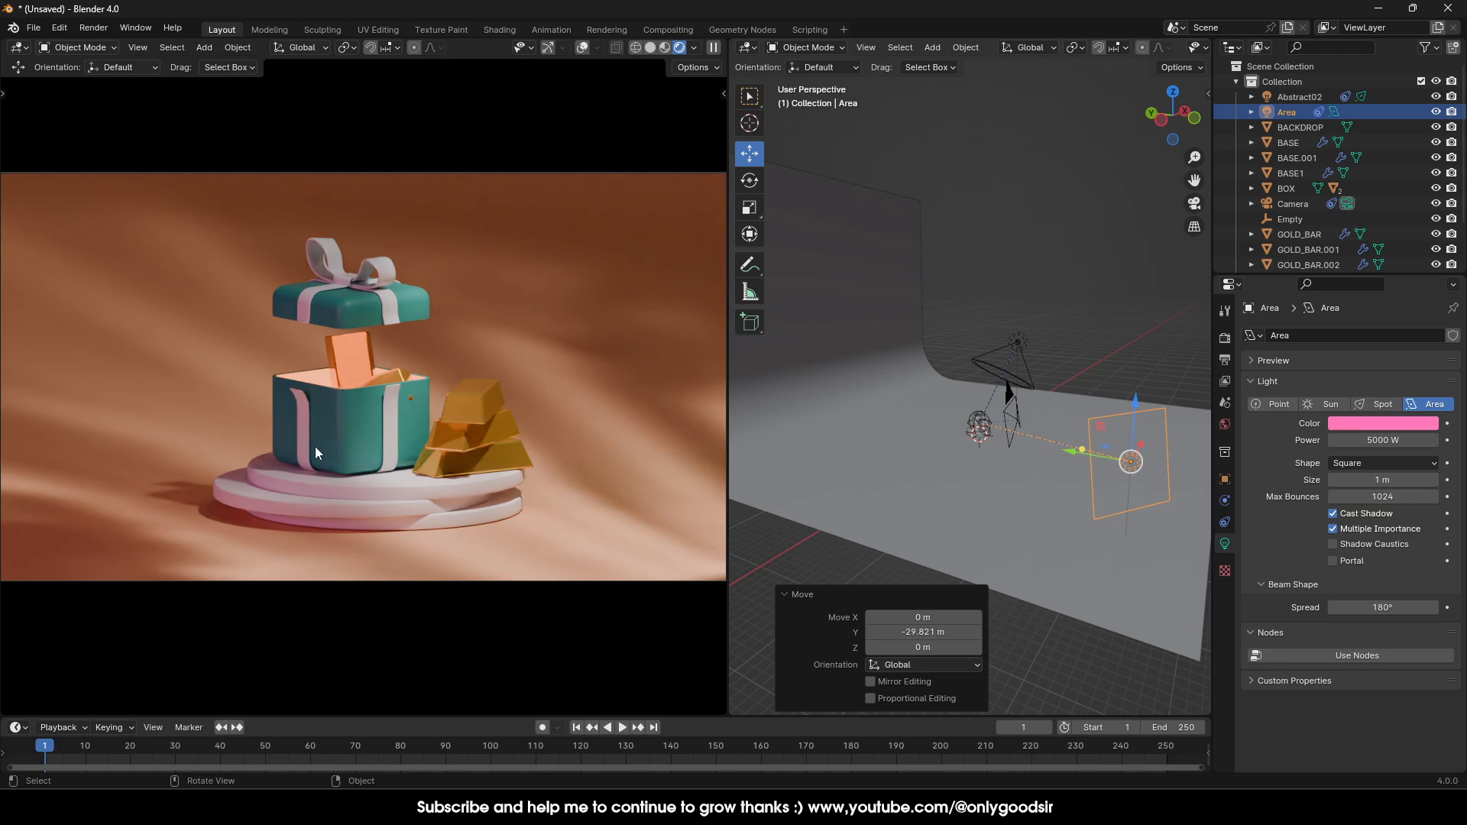
Move the area light along Y to behind the gift box and shift it about 22.9 m in X.
{"action": "key", "text": "g"}
{"action": "key", "text": "y"}
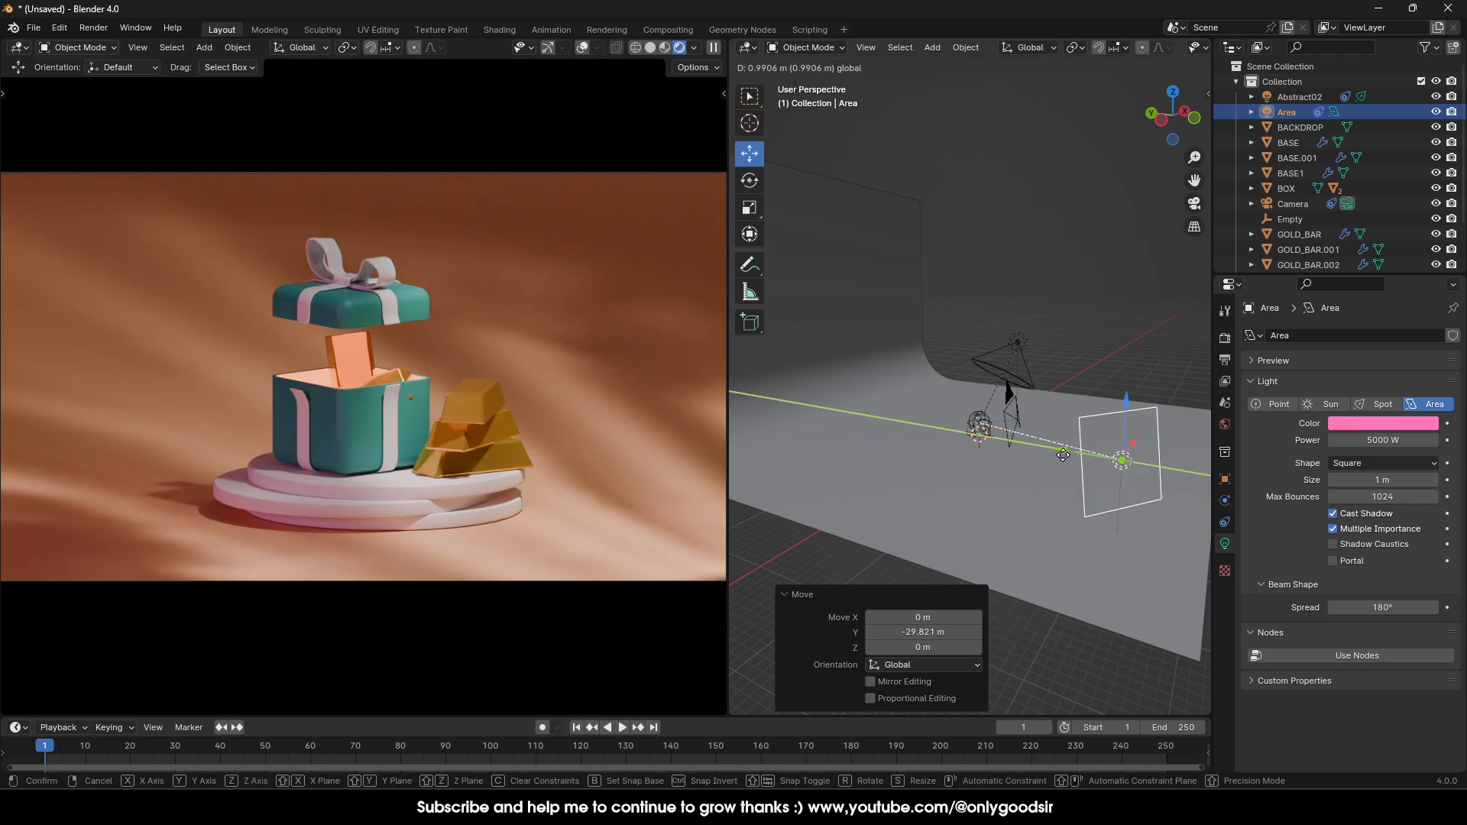
{"action": "left_click_drag", "start_coordinate": [775, 410], "coordinate": [753, 406]}
{"action": "middle_click_drag", "start_coordinate": [752, 412], "coordinate": [852, 429]}
{"action": "left_click_drag", "start_coordinate": [906, 374], "coordinate": [961, 371]}
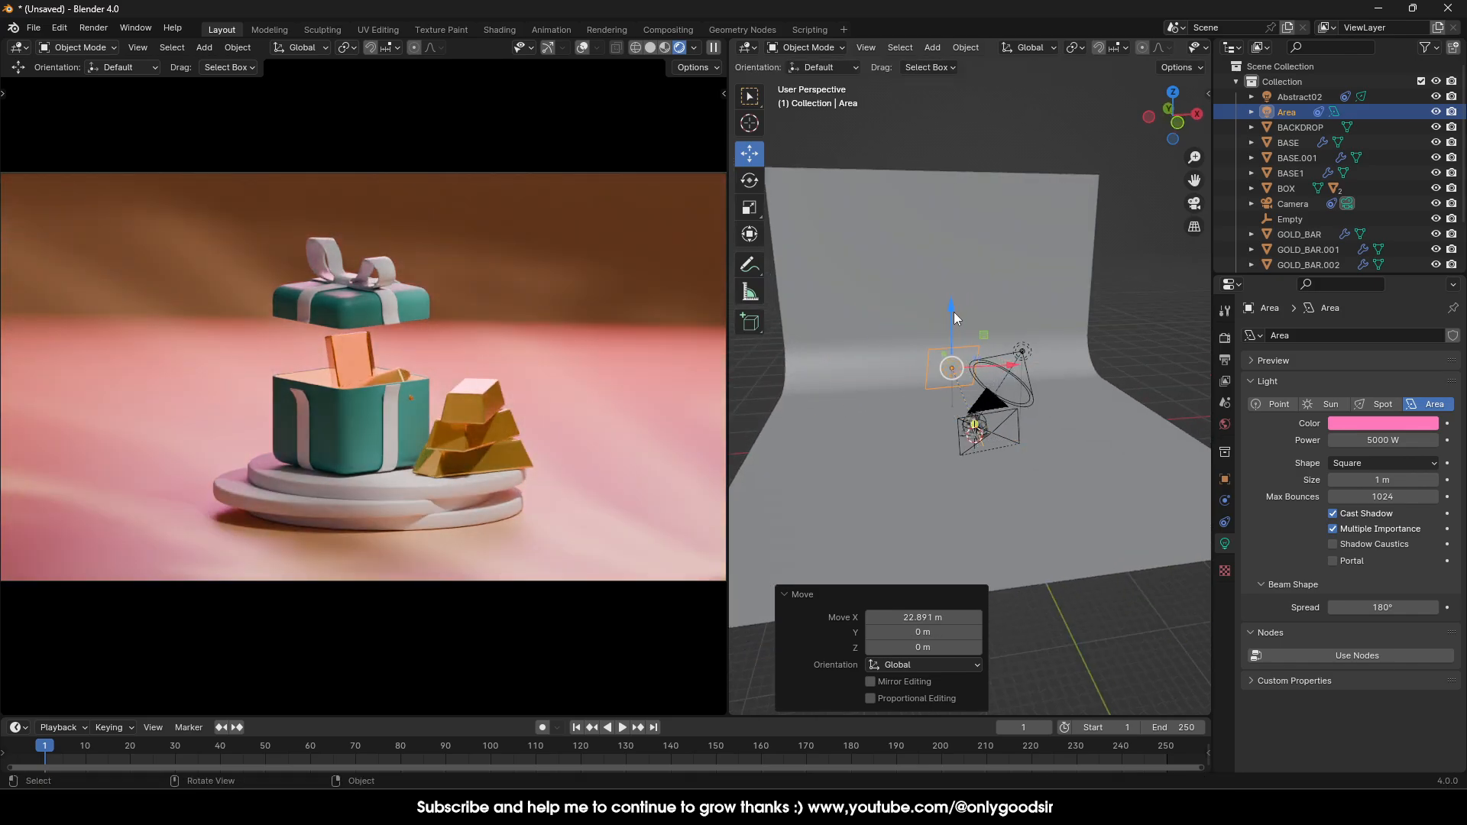
Raise the area light about 28.0 m, shift it towards the backdrop, lower it about 16.0 m and move it about -27.7 m in X.
{"action": "left_click_drag", "start_coordinate": [953, 314], "coordinate": [992, 178]}
{"action": "middle_click_drag", "start_coordinate": [955, 331], "coordinate": [1091, 342]}
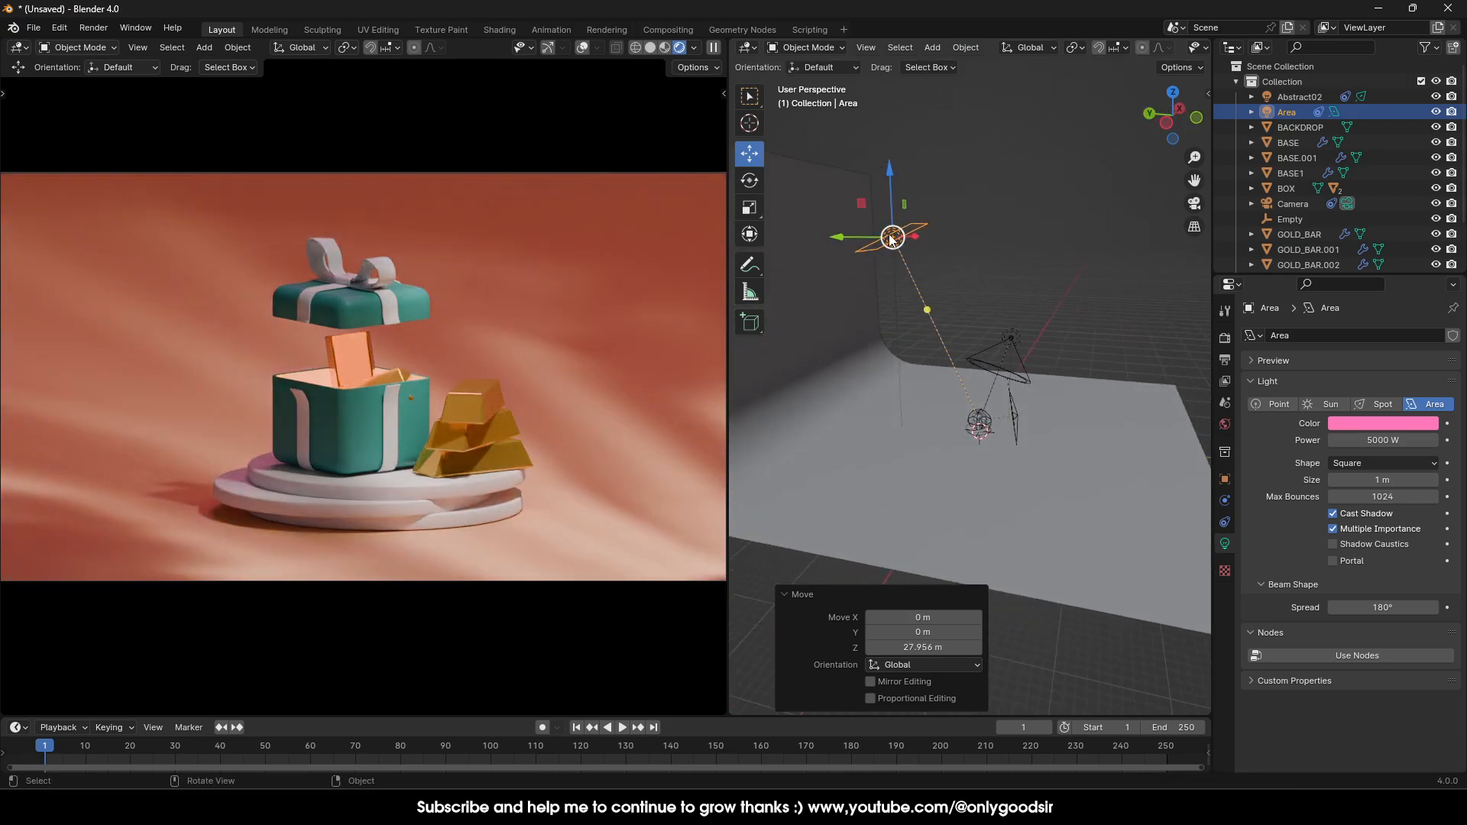
{"action": "left_click_drag", "start_coordinate": [880, 237], "coordinate": [817, 256]}
{"action": "left_click_drag", "start_coordinate": [853, 166], "coordinate": [890, 260]}
{"action": "middle_click_drag", "start_coordinate": [933, 356], "coordinate": [954, 307]}
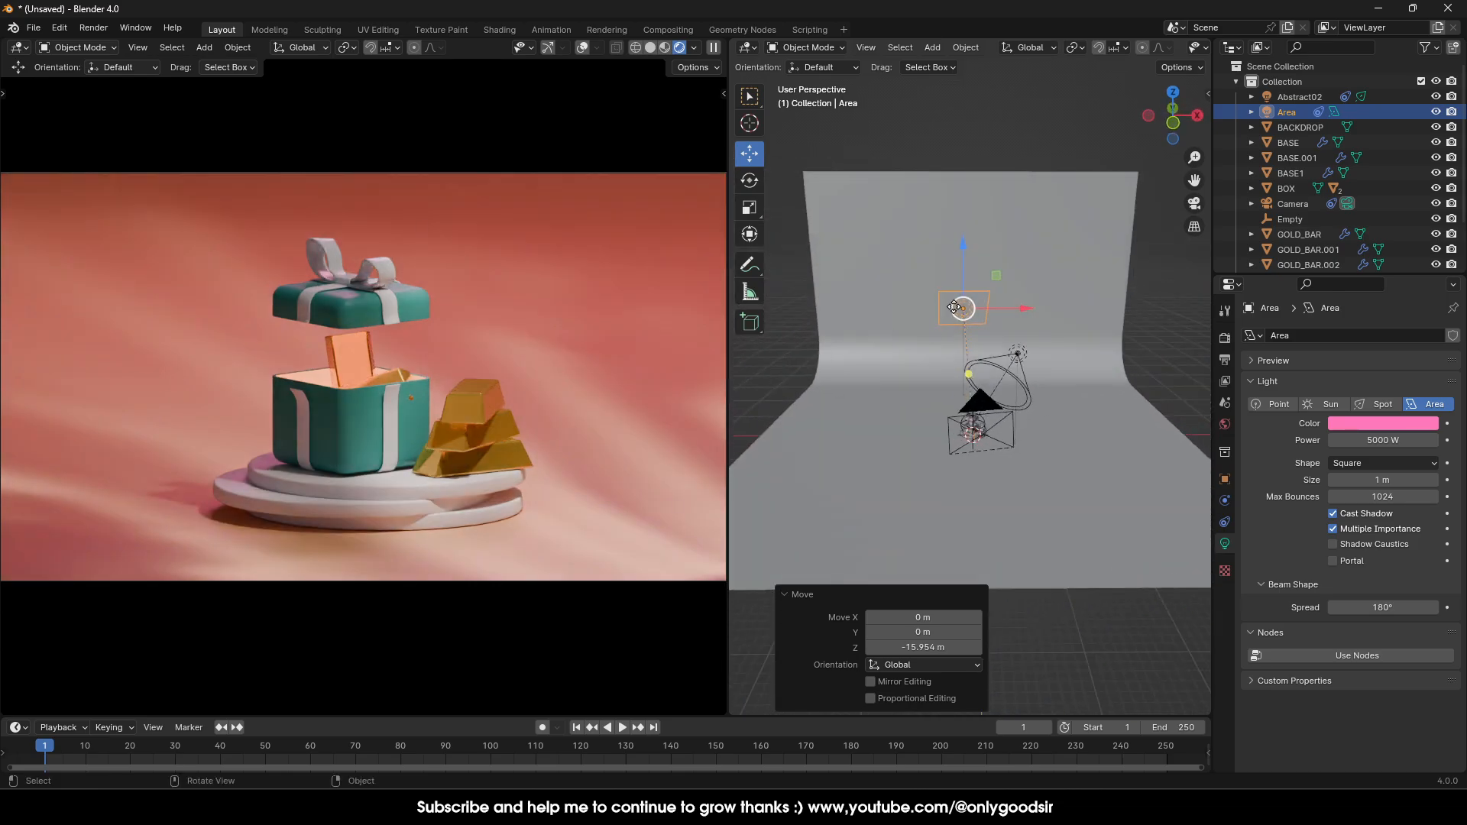
{"action": "left_click_drag", "start_coordinate": [1018, 307], "coordinate": [895, 313]}
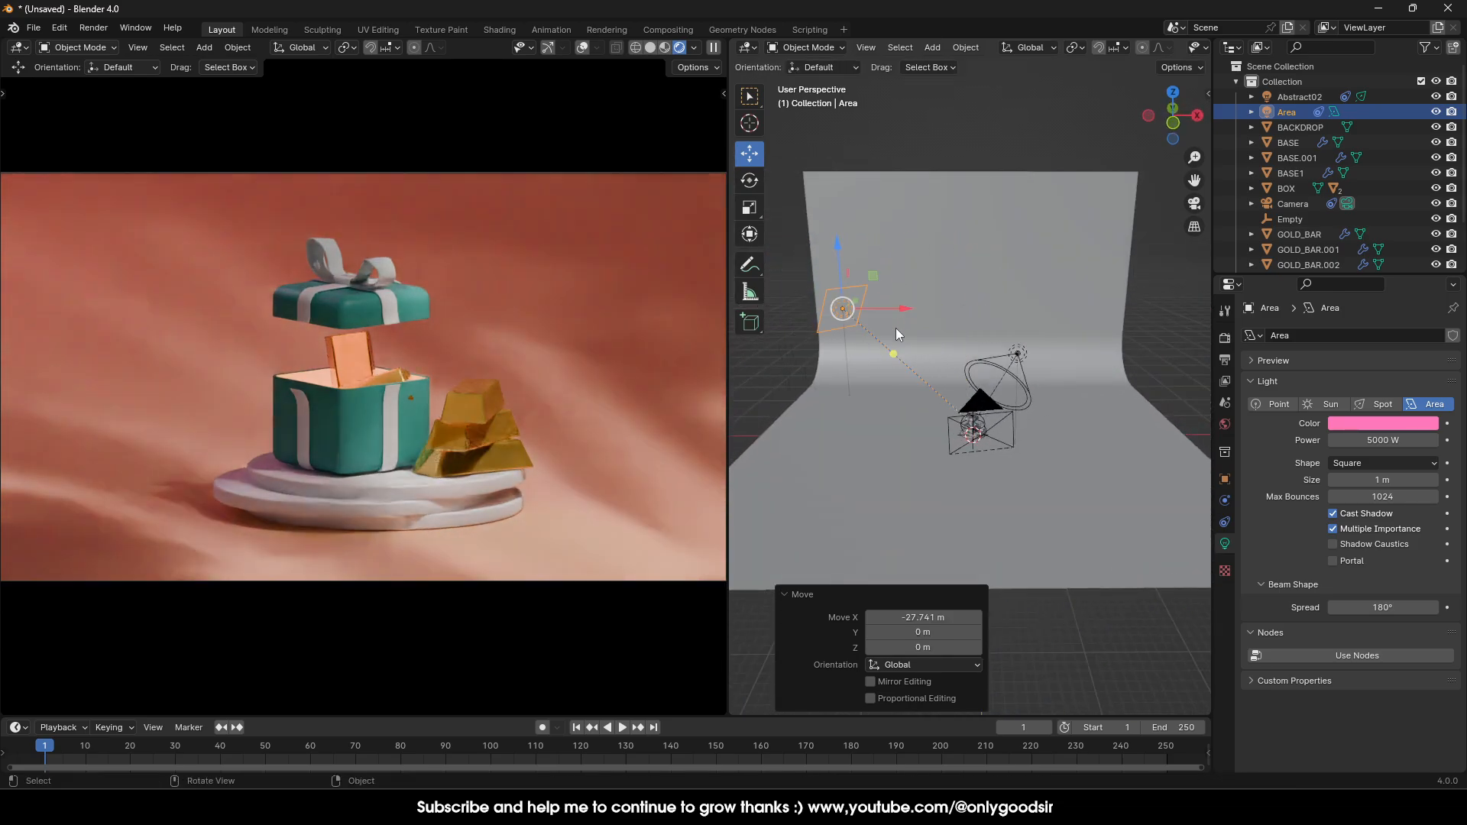
Change the area light's colour to magenta-purple and set its power to 3000 W.
{"action": "left_click", "coordinate": [1372, 423]}
{"action": "mouse_move", "coordinate": [1358, 300]}
{"action": "left_mouse_down"}
{"action": "mouse_move", "coordinate": [1375, 286]}
{"action": "mouse_move", "coordinate": [1354, 222]}
{"action": "mouse_move", "coordinate": [1308, 246]}
{"action": "mouse_move", "coordinate": [1288, 293]}
{"action": "mouse_move", "coordinate": [1314, 287]}
{"action": "mouse_move", "coordinate": [1333, 314]}
{"action": "mouse_move", "coordinate": [1386, 278]}
{"action": "left_mouse_up"}
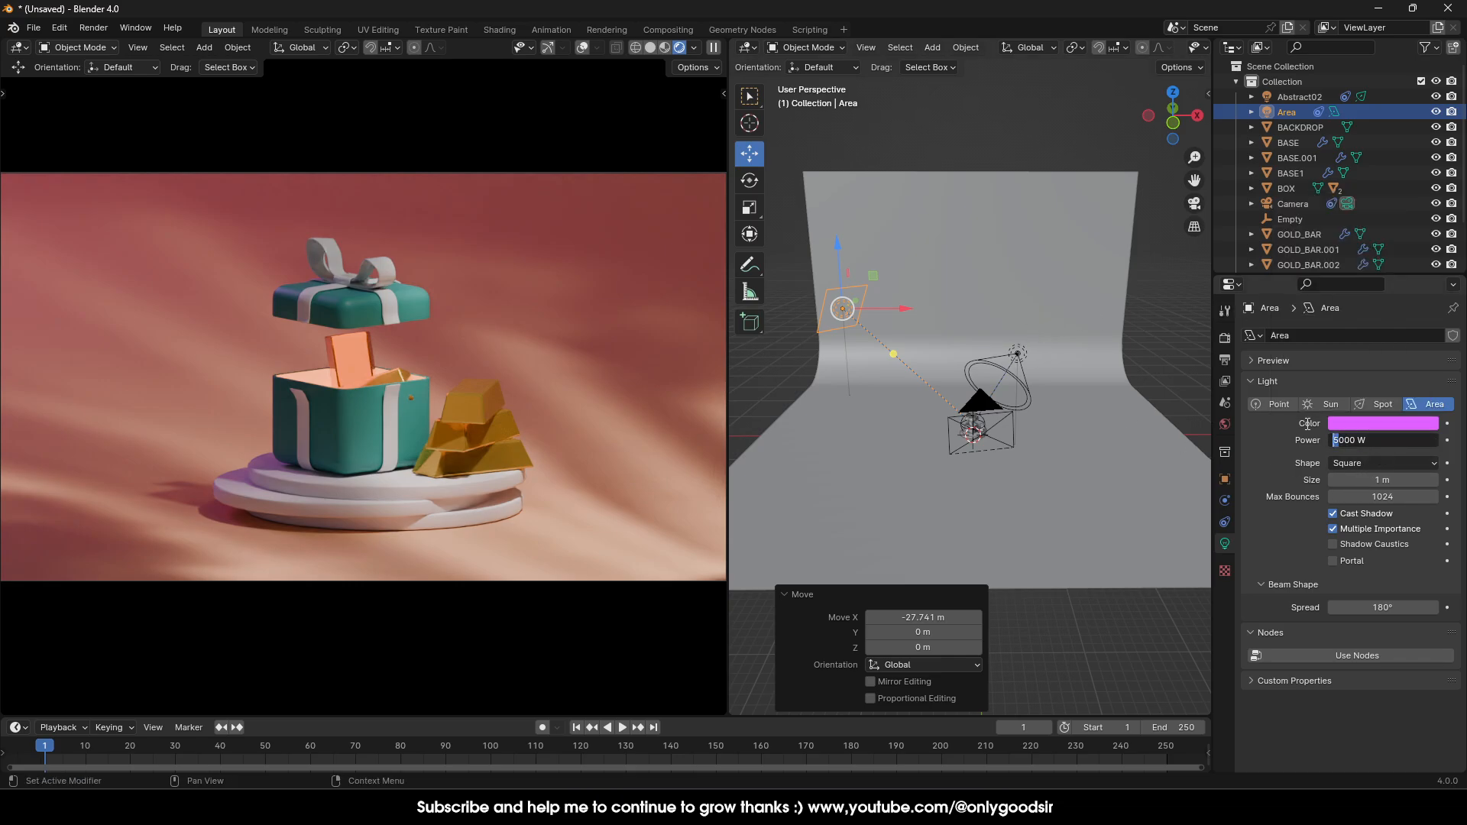
{"action": "type", "text": "3"}
{"action": "key", "text": "Return"}
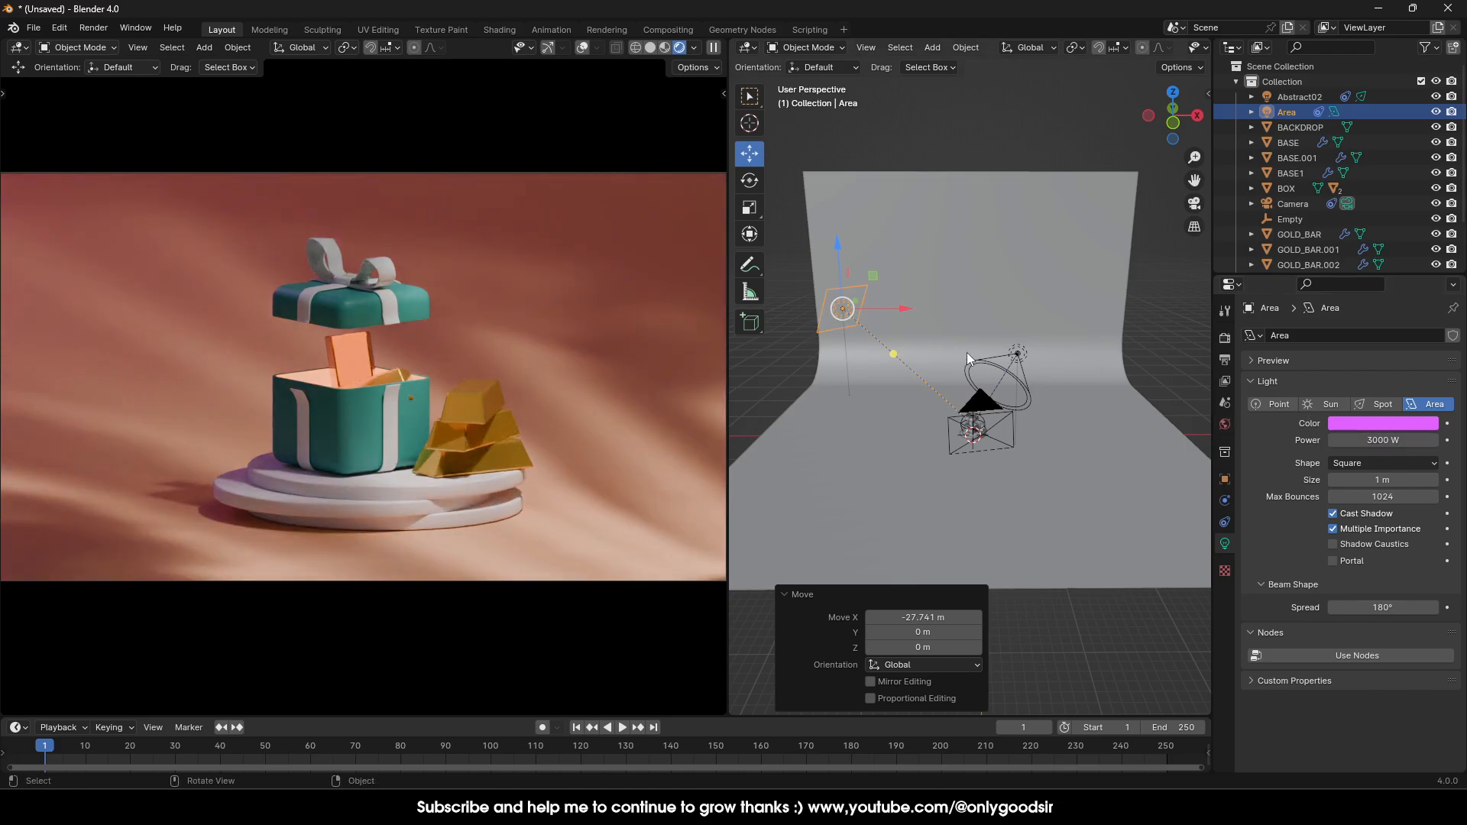
Move the area light about 10.0 m in X, -11.7 m in Z and -5.4 m back in X, and deselect it.
{"action": "left_click_drag", "start_coordinate": [886, 310], "coordinate": [930, 310]}
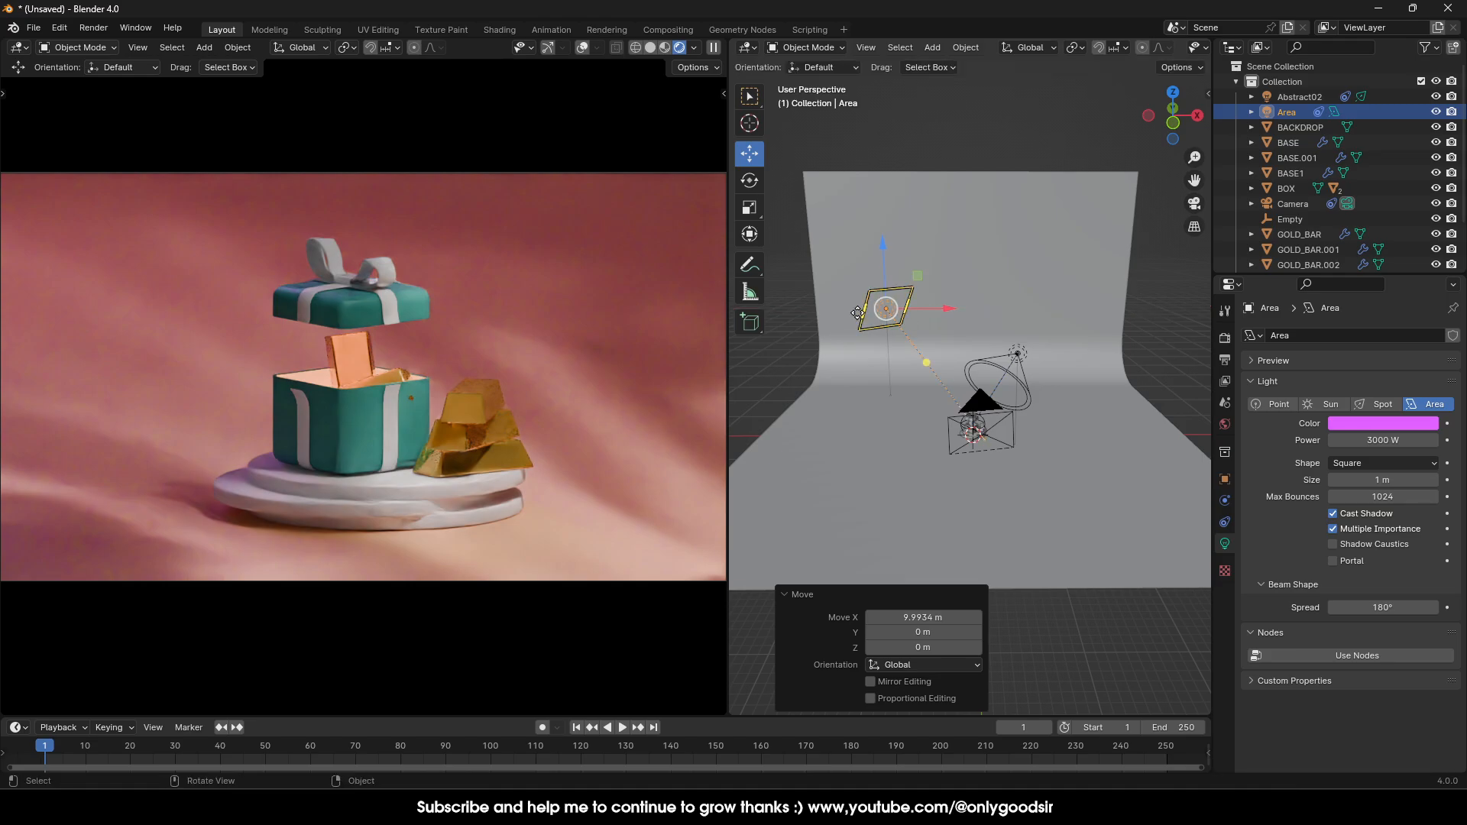
{"action": "left_click_drag", "start_coordinate": [883, 252], "coordinate": [885, 302]}
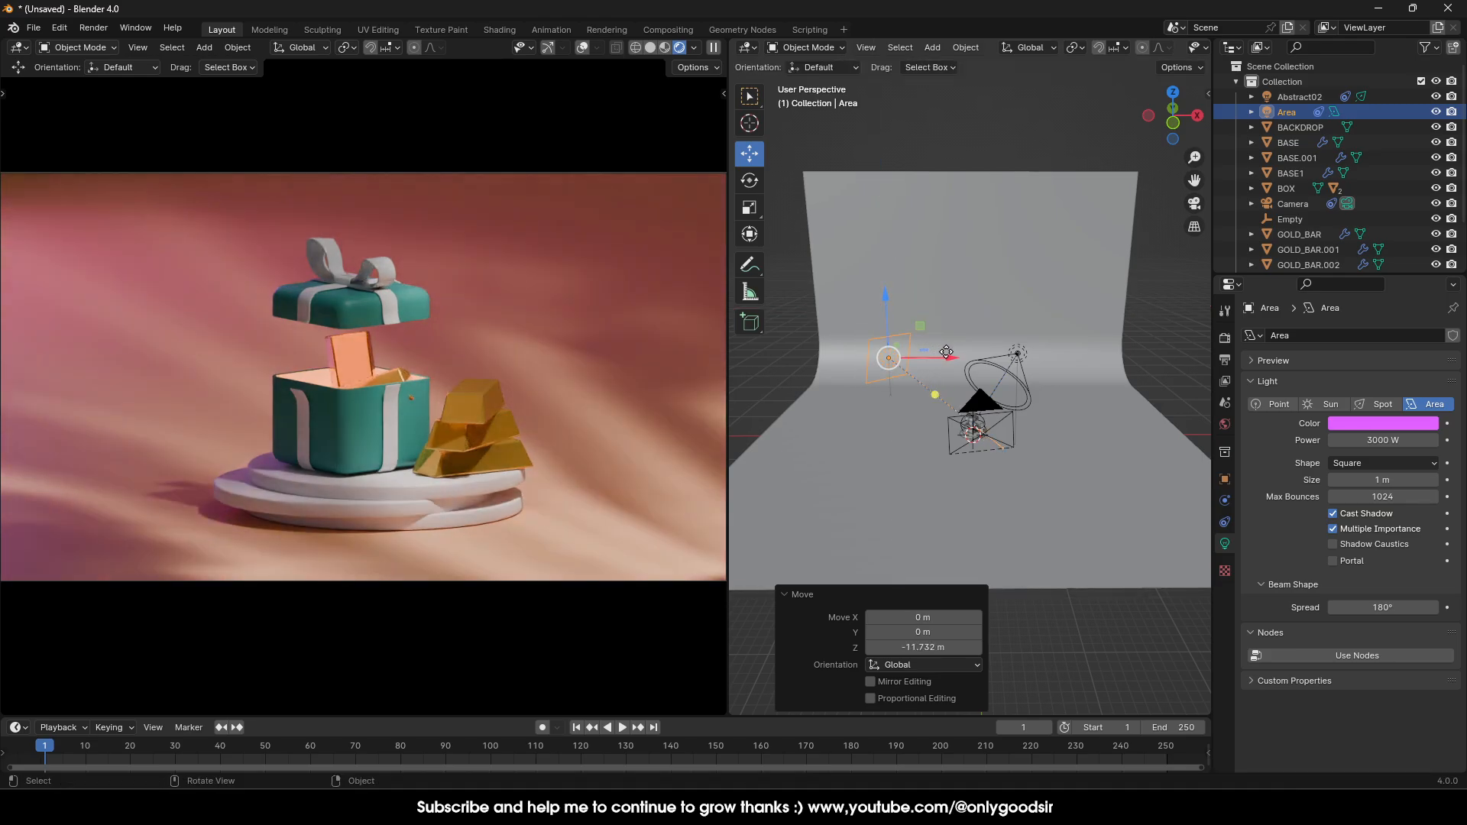
{"action": "mouse_move", "coordinate": [940, 361]}
{"action": "left_mouse_down"}
{"action": "mouse_move", "coordinate": [882, 362]}
{"action": "mouse_move", "coordinate": [916, 361]}
{"action": "left_mouse_up"}
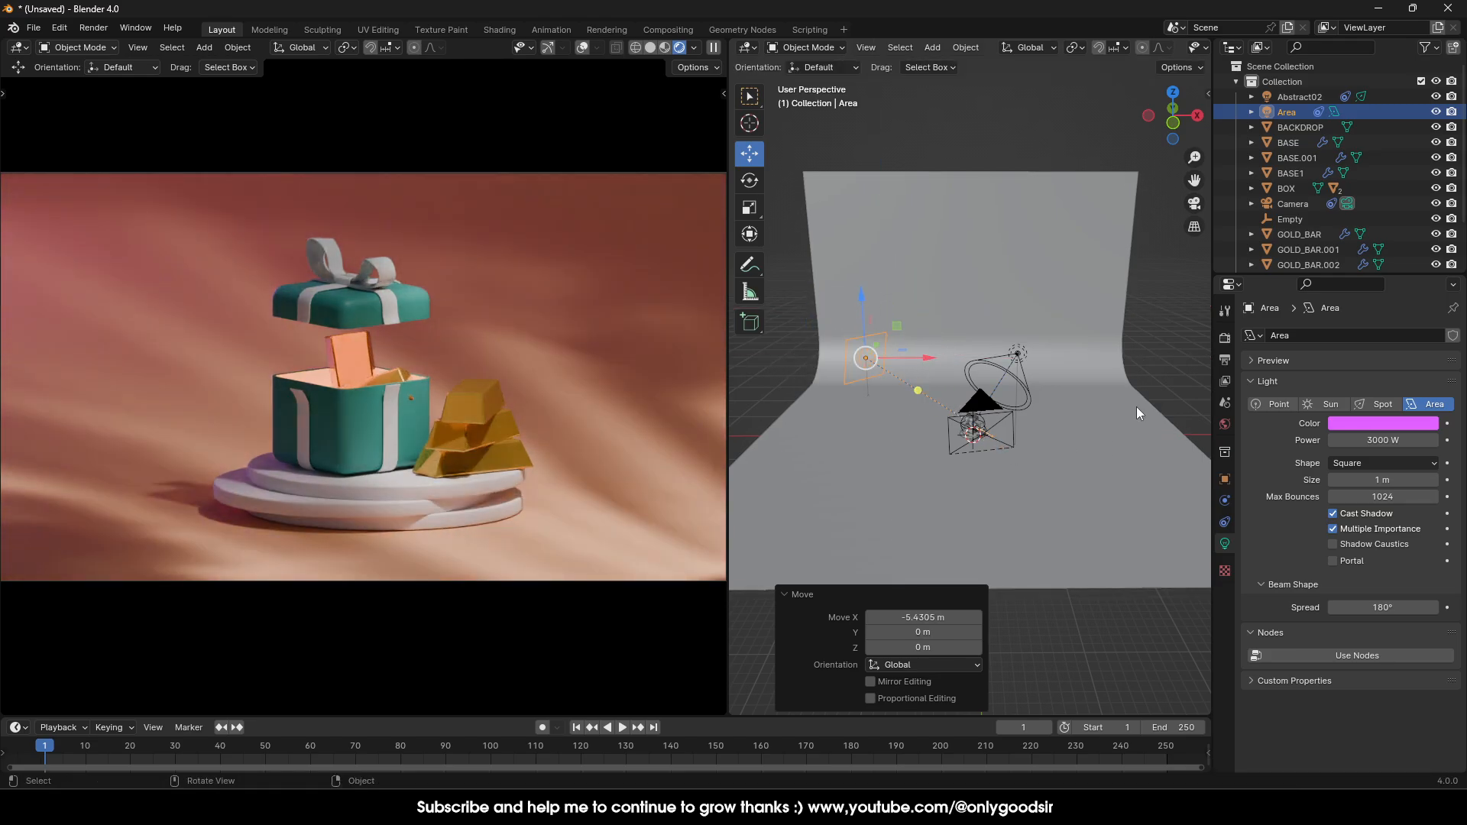
{"action": "left_click", "coordinate": [1158, 370]}
Lower the roughness of the gift box's BOX material to about 0.272.
{"action": "scroll", "coordinate": [942, 476], "scroll_direction": "up", "scroll_amount": 5}
{"action": "middle_click_drag", "start_coordinate": [919, 489], "coordinate": [992, 521]}
{"action": "middle_click_drag", "start_coordinate": [984, 571], "coordinate": [985, 460], "text": "shift"}
{"action": "scroll", "coordinate": [985, 460], "scroll_direction": "up", "scroll_amount": 8}
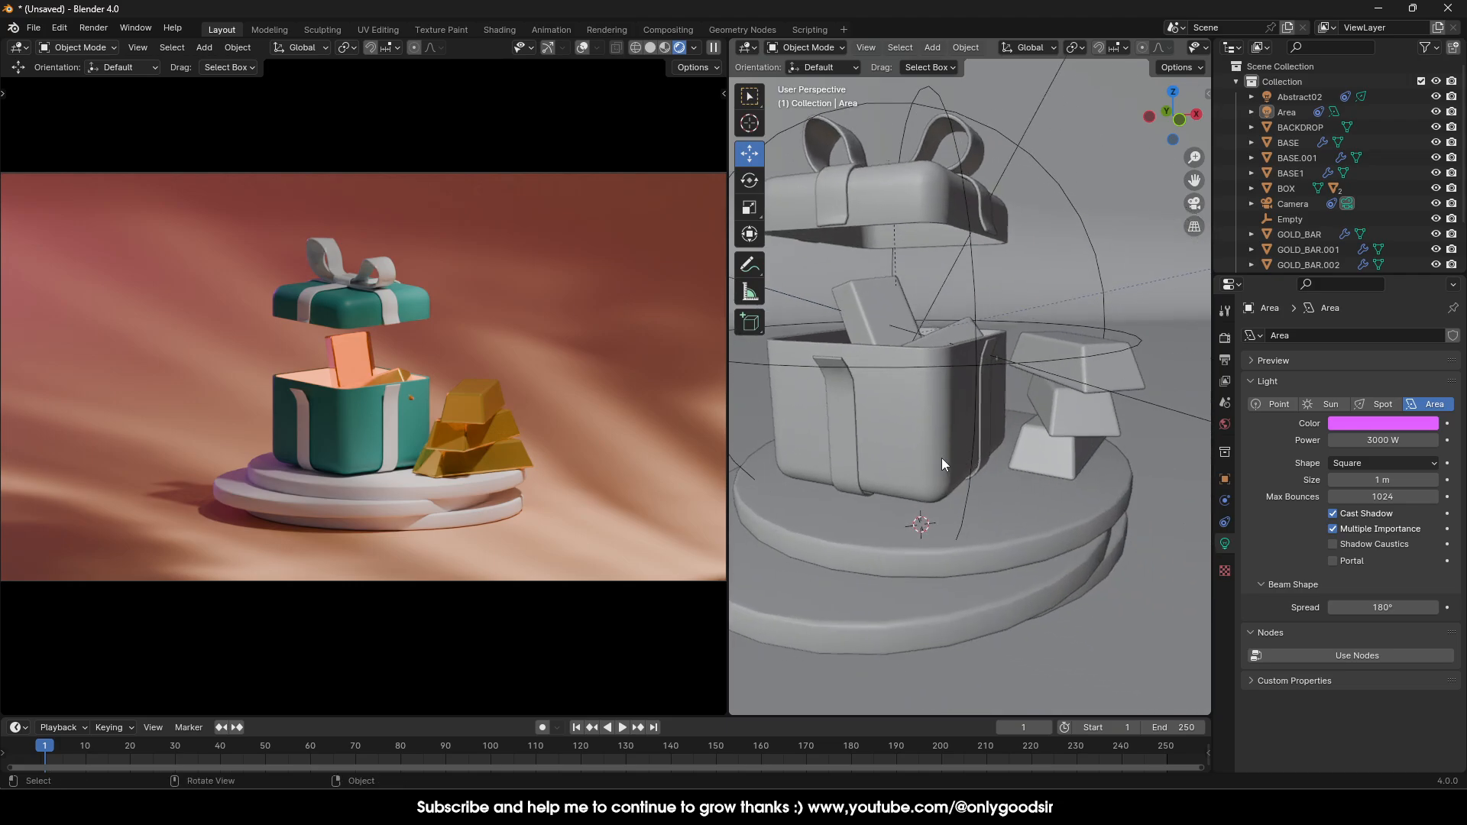
{"action": "left_click", "coordinate": [931, 458]}
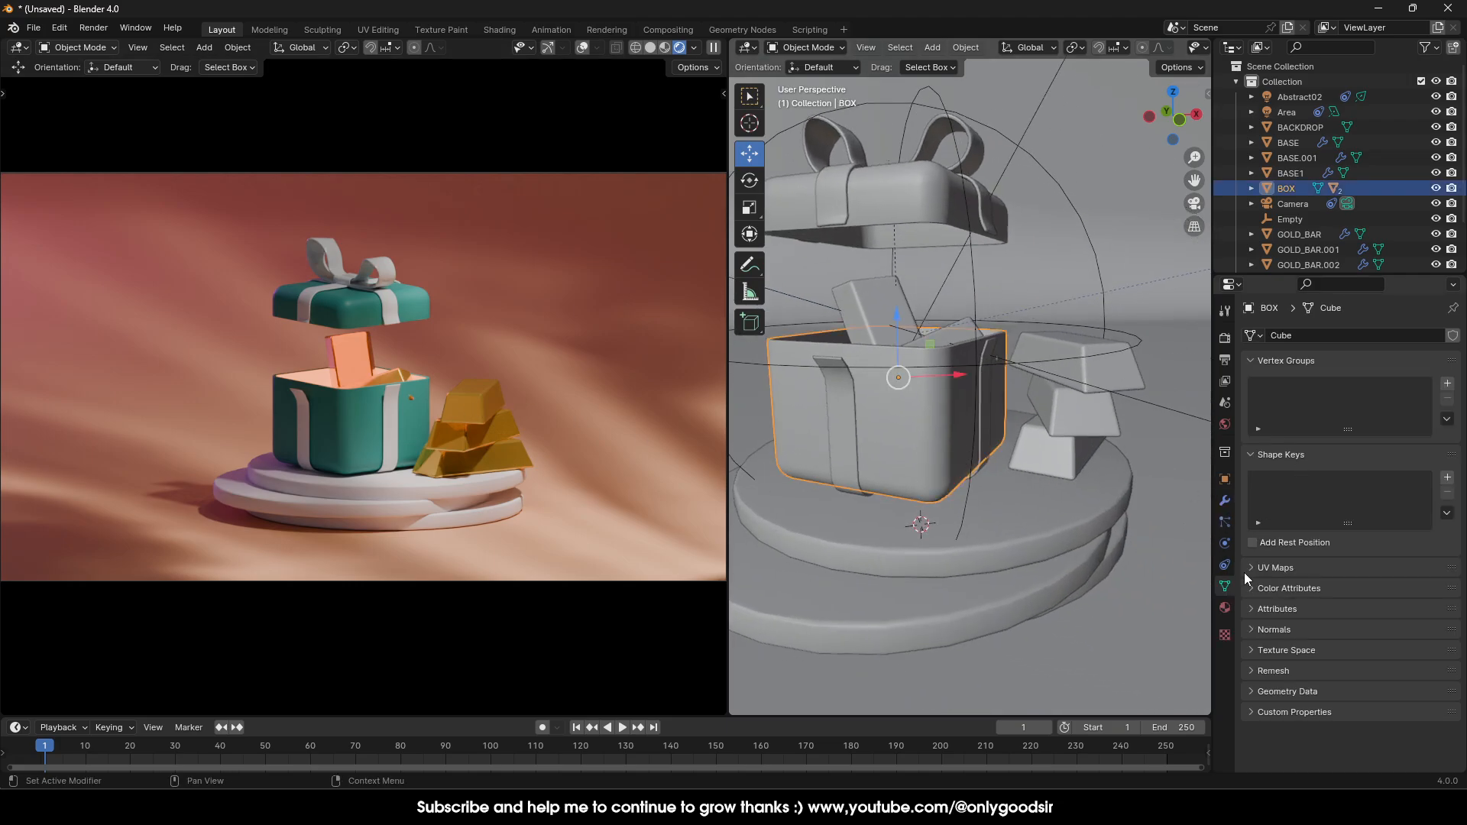
{"action": "left_click", "coordinate": [1225, 607]}
{"action": "left_click", "coordinate": [1299, 338]}
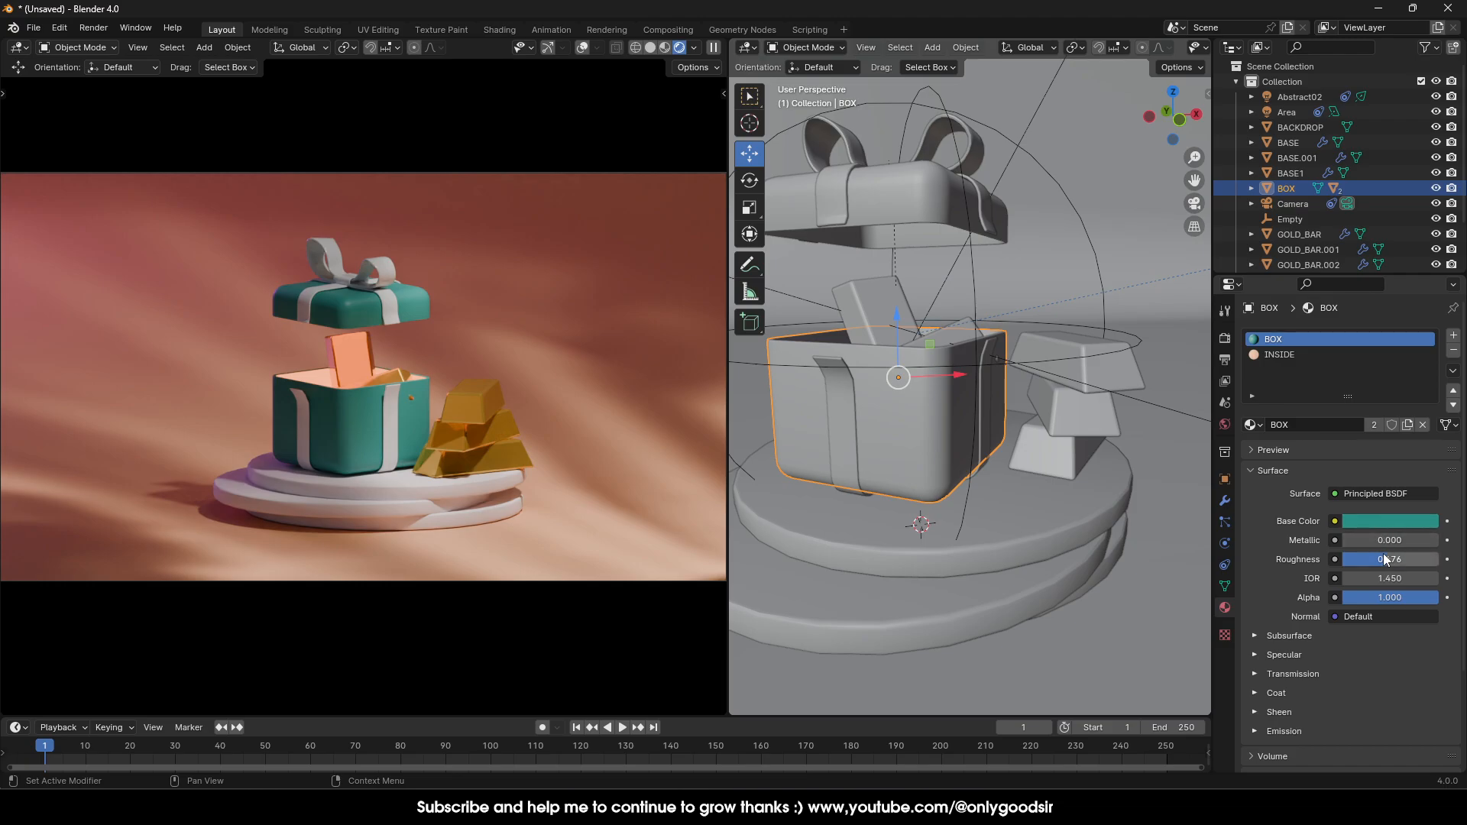
{"action": "left_click_drag", "start_coordinate": [1383, 559], "coordinate": [1346, 559]}
{"action": "left_click_drag", "start_coordinate": [1384, 558], "coordinate": [1372, 559]}
Adjust the BOX material's base colour to a brighter, slightly bluer teal.
{"action": "left_click", "coordinate": [1385, 519]}
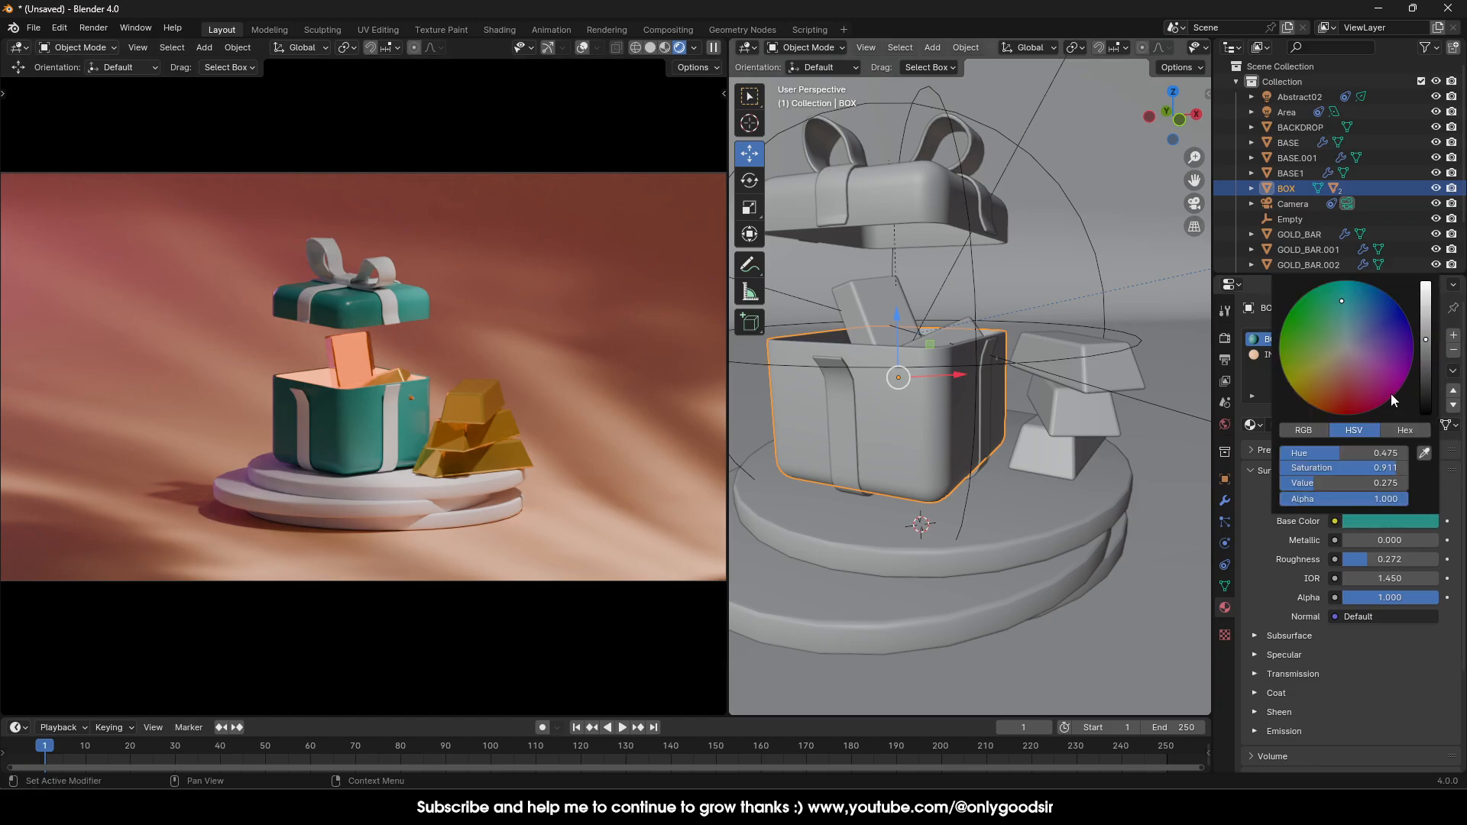
{"action": "mouse_move", "coordinate": [1340, 310]}
{"action": "left_mouse_down"}
{"action": "mouse_move", "coordinate": [1361, 322]}
{"action": "mouse_move", "coordinate": [1348, 340]}
{"action": "mouse_move", "coordinate": [1301, 348]}
{"action": "mouse_move", "coordinate": [1343, 346]}
{"action": "mouse_move", "coordinate": [1335, 375]}
{"action": "mouse_move", "coordinate": [1349, 379]}
{"action": "mouse_move", "coordinate": [1368, 345]}
{"action": "mouse_move", "coordinate": [1326, 327]}
{"action": "mouse_move", "coordinate": [1358, 325]}
{"action": "mouse_move", "coordinate": [1344, 321]}
{"action": "left_mouse_up"}
{"action": "mouse_move", "coordinate": [1314, 483]}
{"action": "left_mouse_down"}
{"action": "mouse_move", "coordinate": [1338, 483]}
{"action": "mouse_move", "coordinate": [1320, 481]}
{"action": "left_mouse_up"}
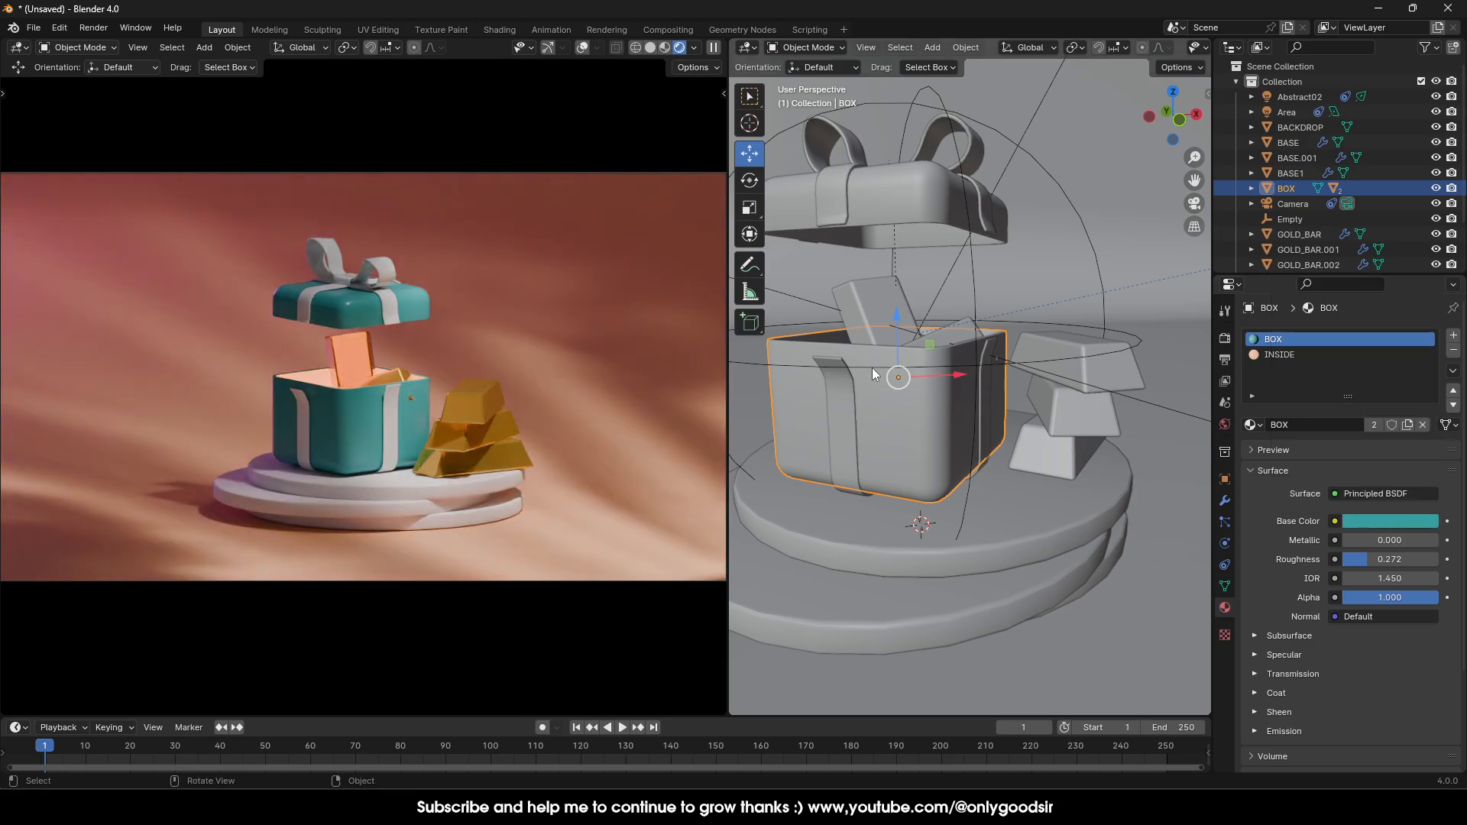
Rotate the upright gold bar inside the gift box so that it leans further to the side.
{"action": "left_click", "coordinate": [875, 324]}
{"action": "left_click", "coordinate": [747, 183]}
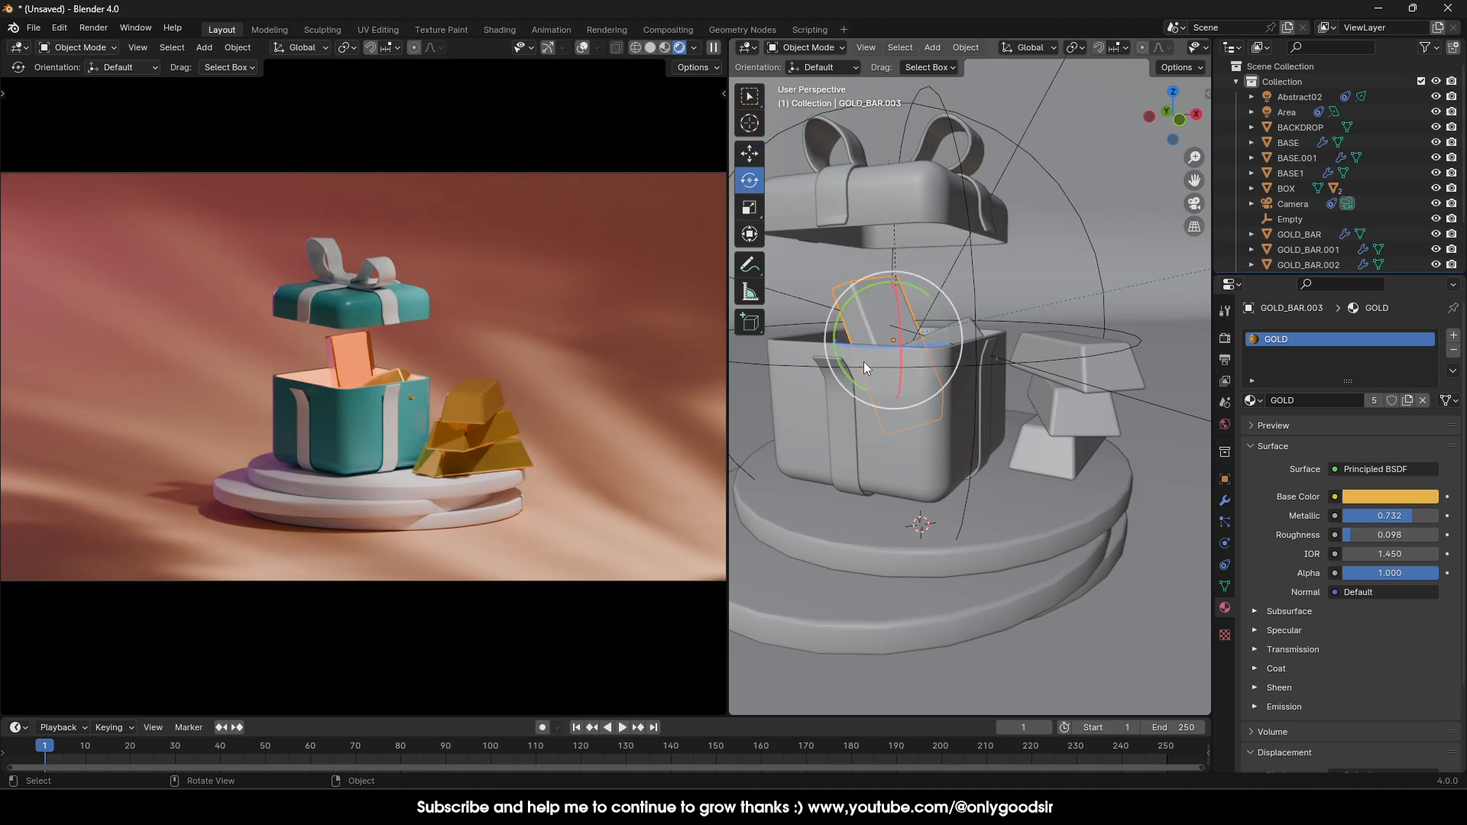
{"action": "left_click_drag", "start_coordinate": [868, 346], "coordinate": [899, 330]}
{"action": "left_click", "coordinate": [748, 154]}
{"action": "left_click", "coordinate": [749, 180]}
{"action": "left_click", "coordinate": [934, 341]}
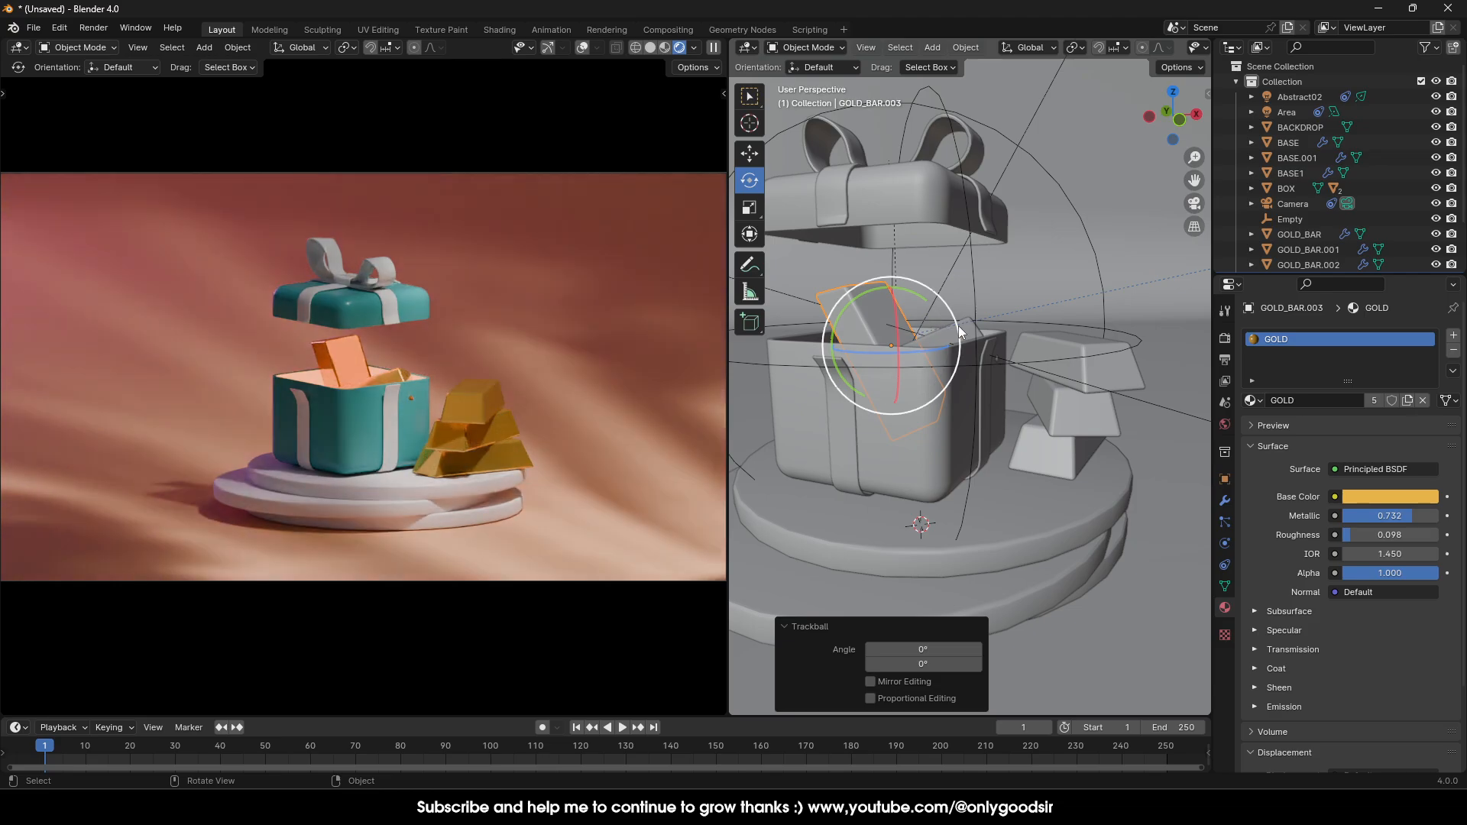
{"action": "left_click", "coordinate": [953, 344]}
{"action": "left_click_drag", "start_coordinate": [888, 413], "coordinate": [893, 406]}
Rotate the second gold bar inside the box about -6.8° around Y and 8.3° around Z.
{"action": "left_click", "coordinate": [983, 351]}
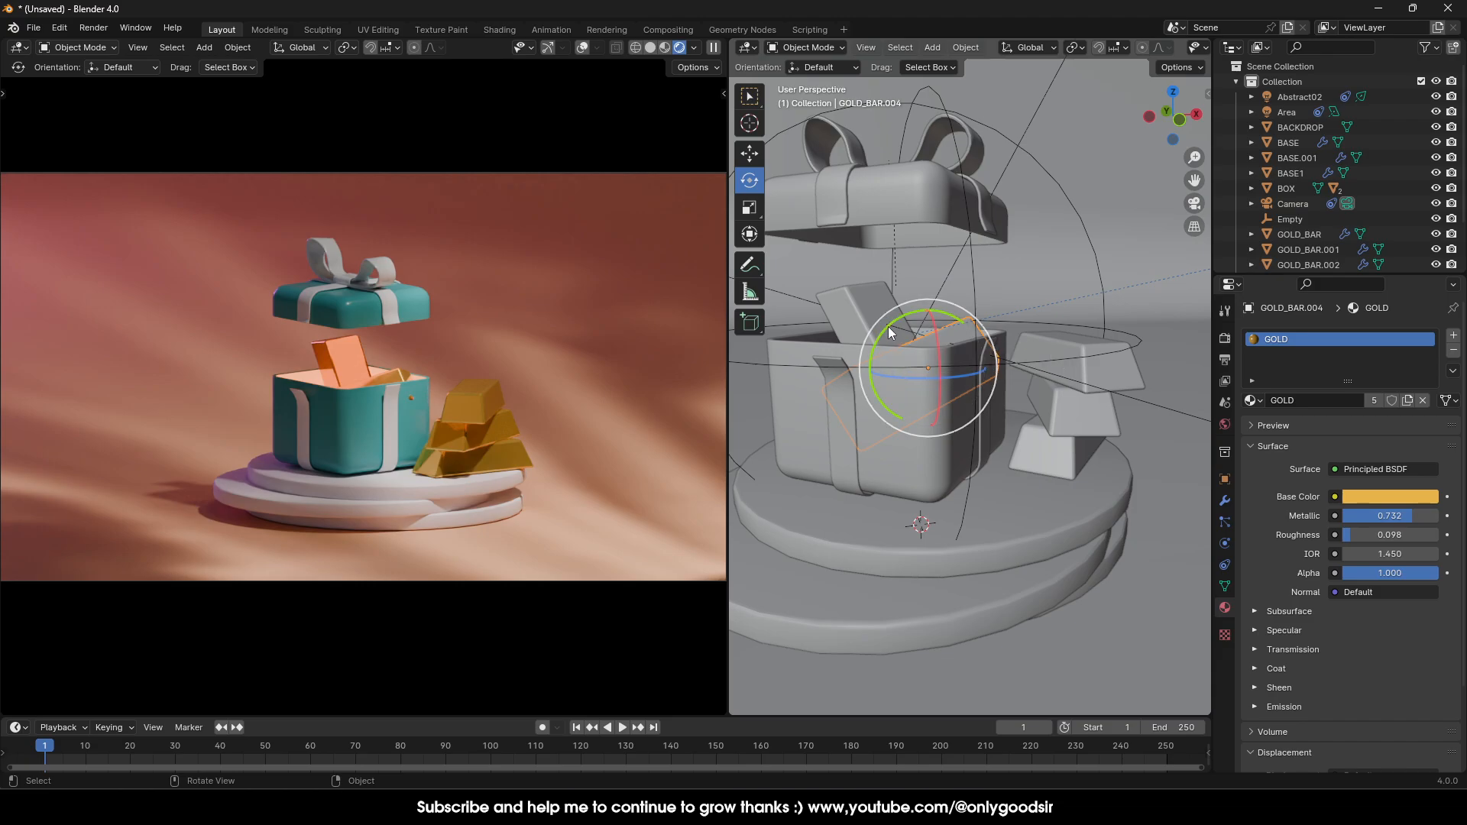
{"action": "left_click_drag", "start_coordinate": [887, 327], "coordinate": [883, 329]}
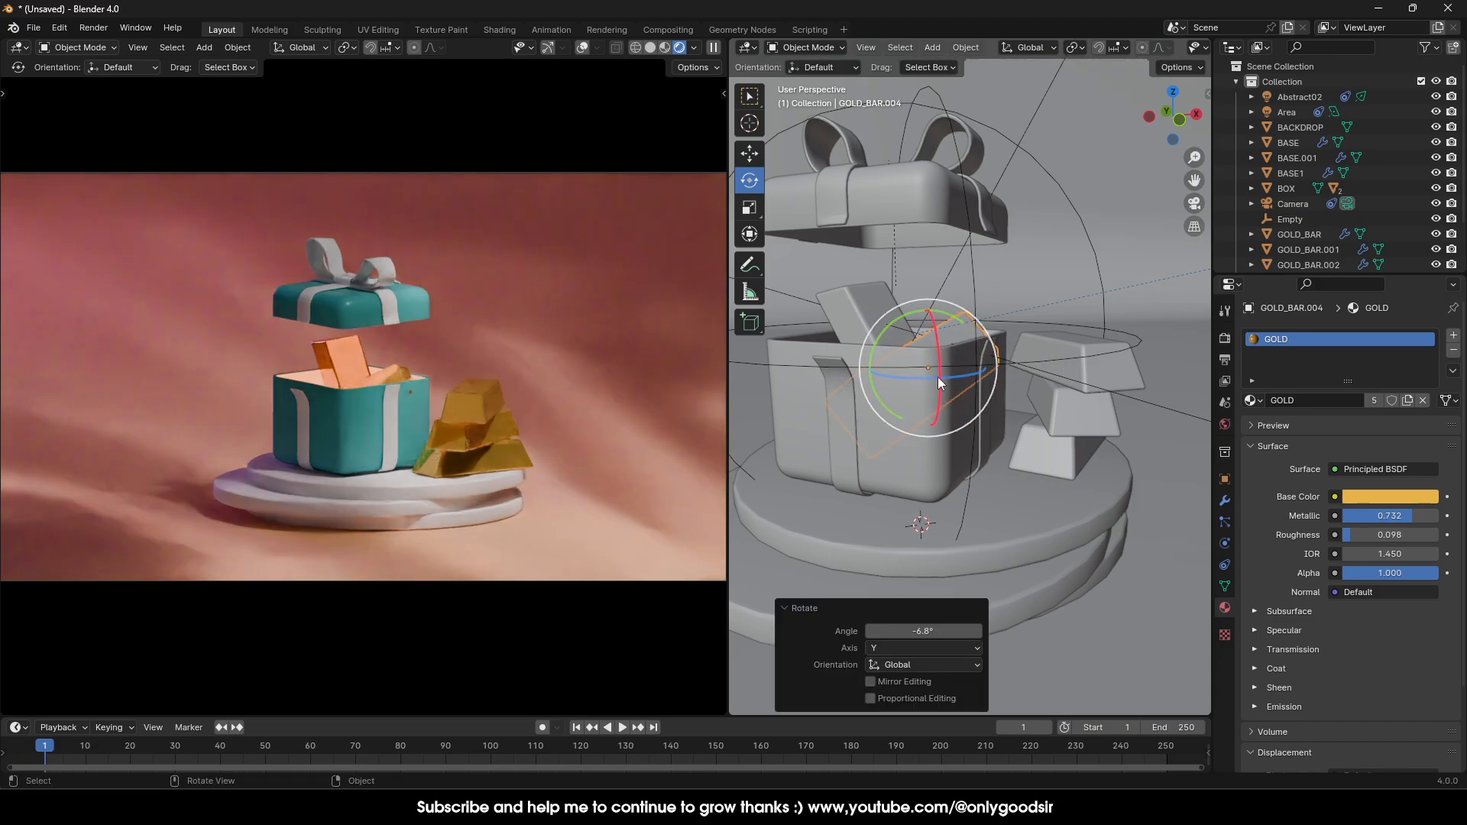
{"action": "left_click_drag", "start_coordinate": [926, 384], "coordinate": [949, 380]}
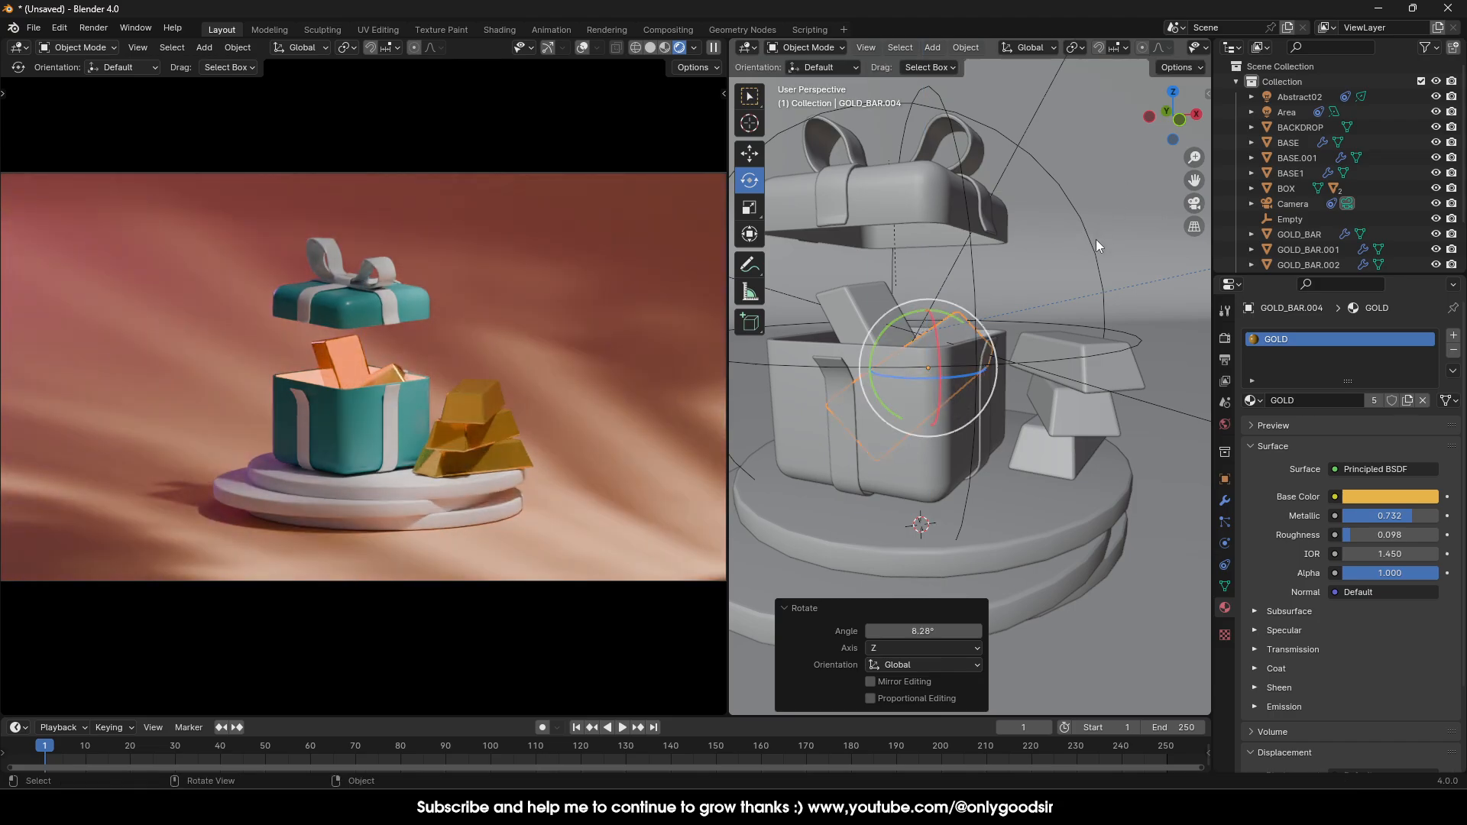
Lower the gift box lid about 0.25 m along the Z axis toward the box.
{"action": "scroll", "coordinate": [1042, 327], "scroll_direction": "down", "scroll_amount": 4}
{"action": "scroll", "coordinate": [1008, 388], "scroll_direction": "down", "scroll_amount": 2}
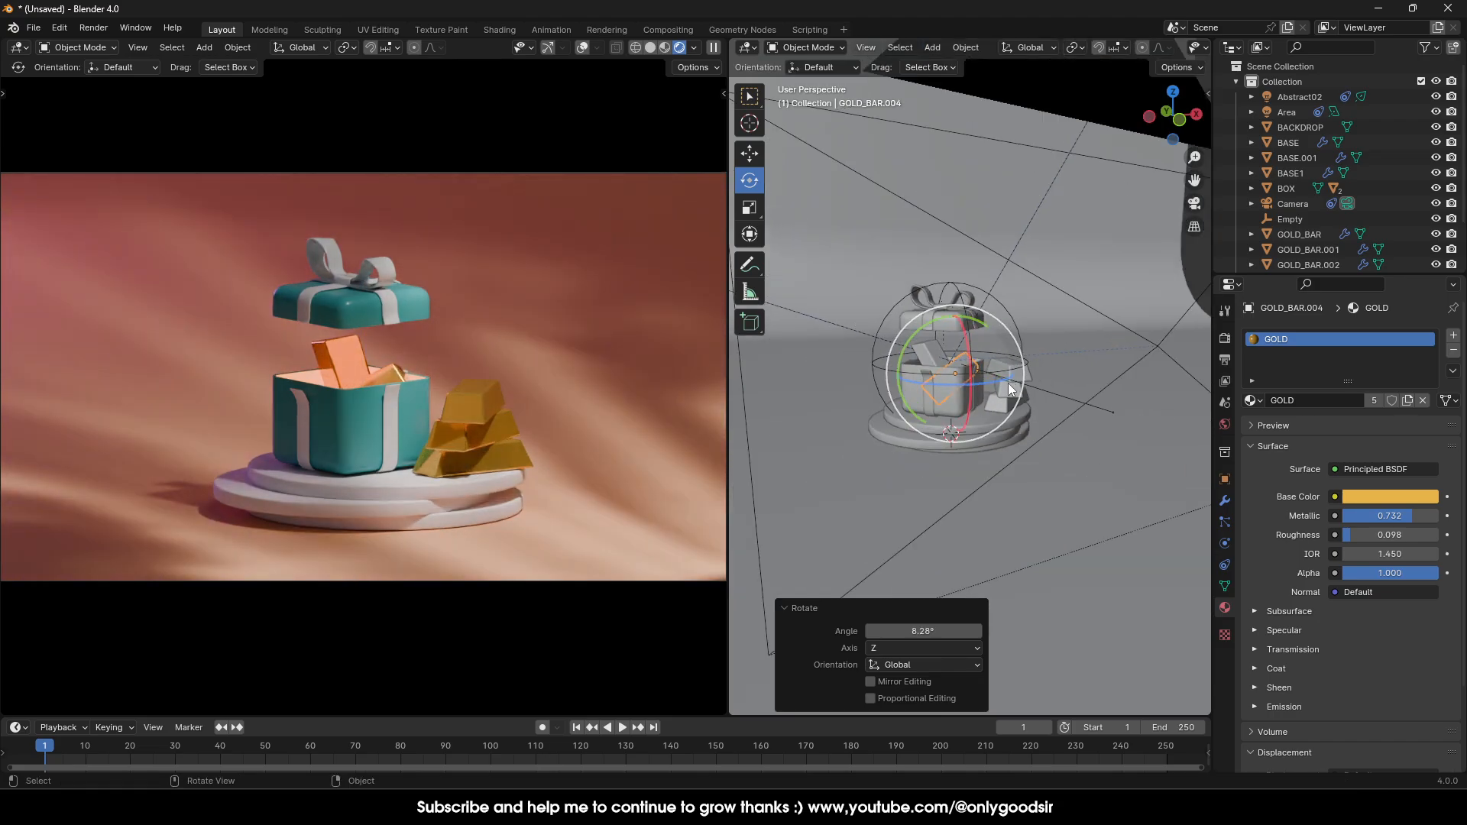
{"action": "left_click", "coordinate": [946, 330]}
{"action": "left_click", "coordinate": [751, 155]}
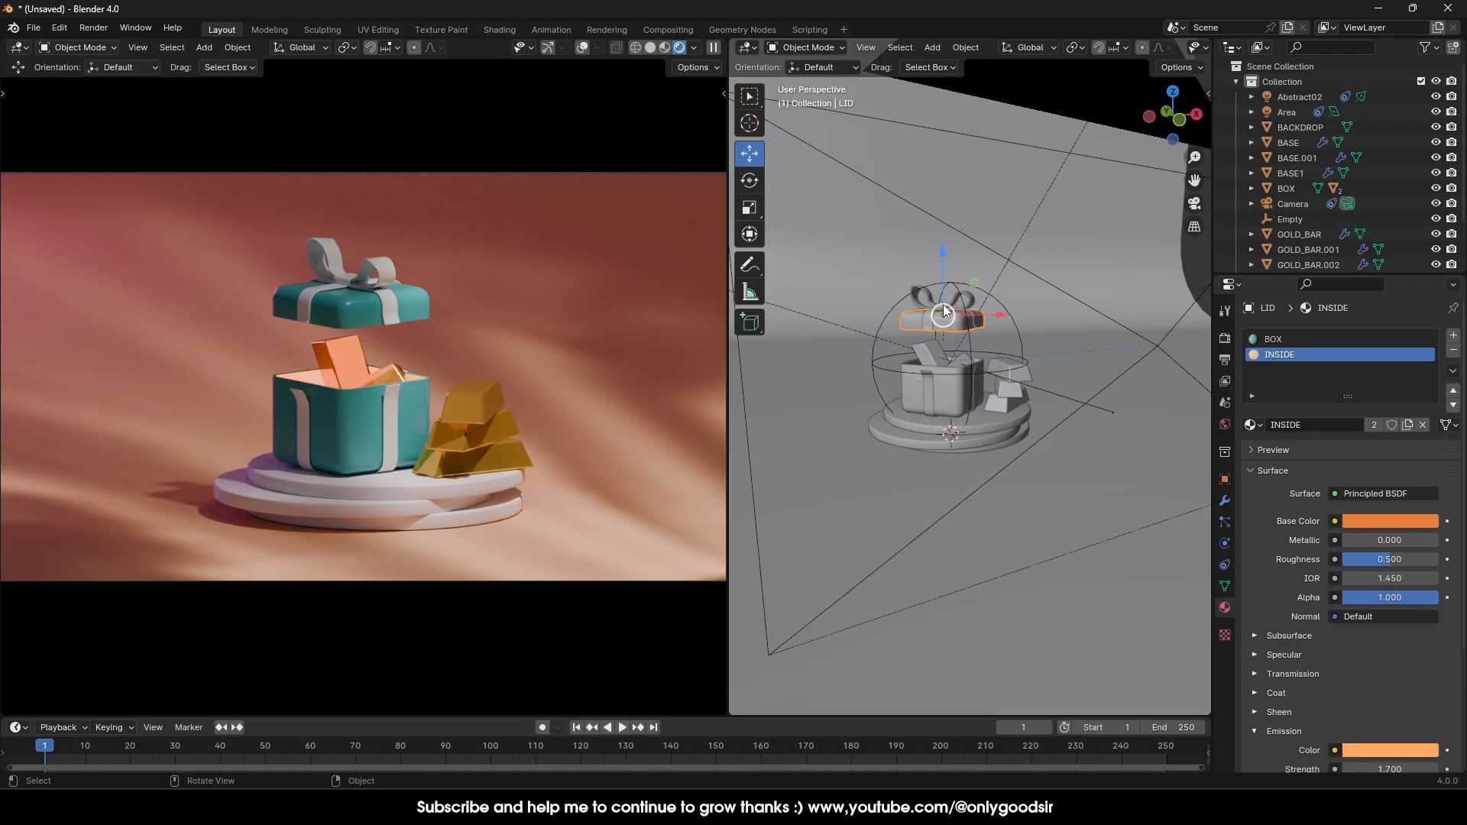
{"action": "mouse_move", "coordinate": [943, 262]}
{"action": "left_mouse_down"}
{"action": "mouse_move", "coordinate": [952, 292]}
{"action": "mouse_move", "coordinate": [958, 267]}
{"action": "left_mouse_up"}
Shift the lid along X toward the side away from the stacked gold bars, then tilt it and turn it about 26.3° around Z.
{"action": "middle_click_drag", "start_coordinate": [962, 270], "coordinate": [1010, 333]}
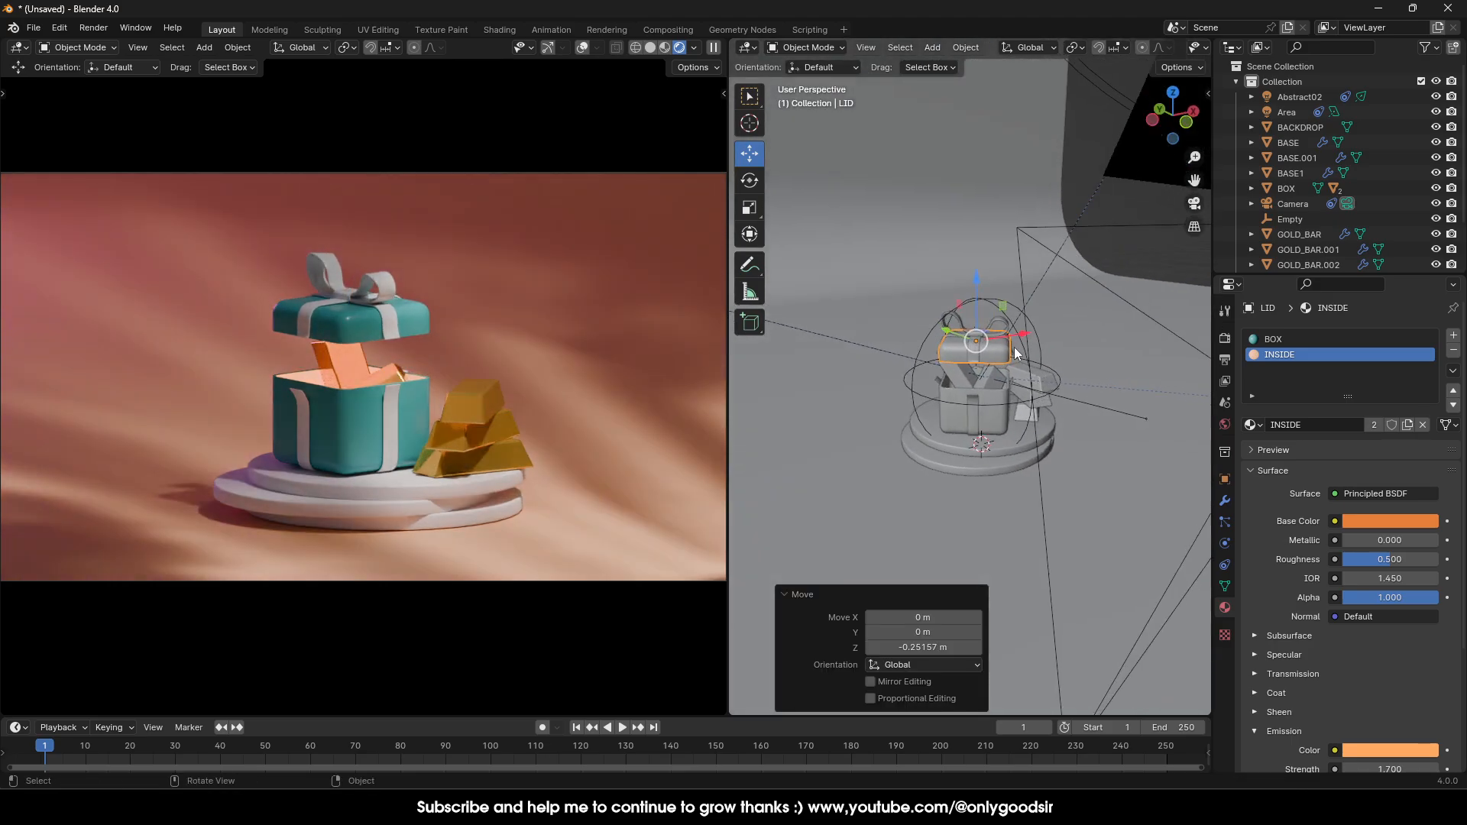
{"action": "left_click_drag", "start_coordinate": [1018, 334], "coordinate": [959, 360]}
{"action": "left_click", "coordinate": [755, 185]}
{"action": "middle_click_drag", "start_coordinate": [1044, 437], "coordinate": [1008, 415]}
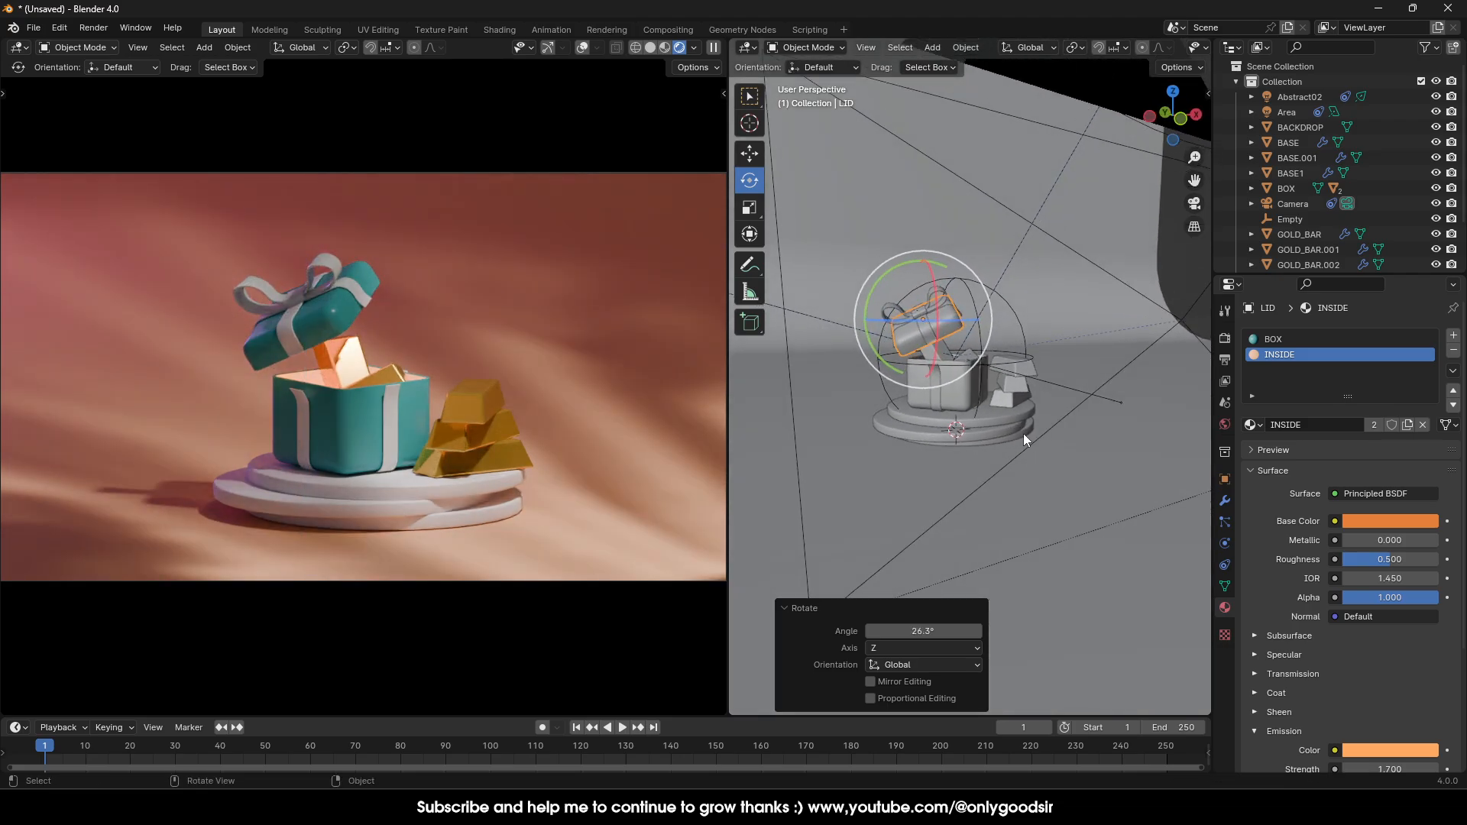
Raise the tilted lid about 0.22 m along the Z axis above the open box.
{"action": "left_click", "coordinate": [750, 154]}
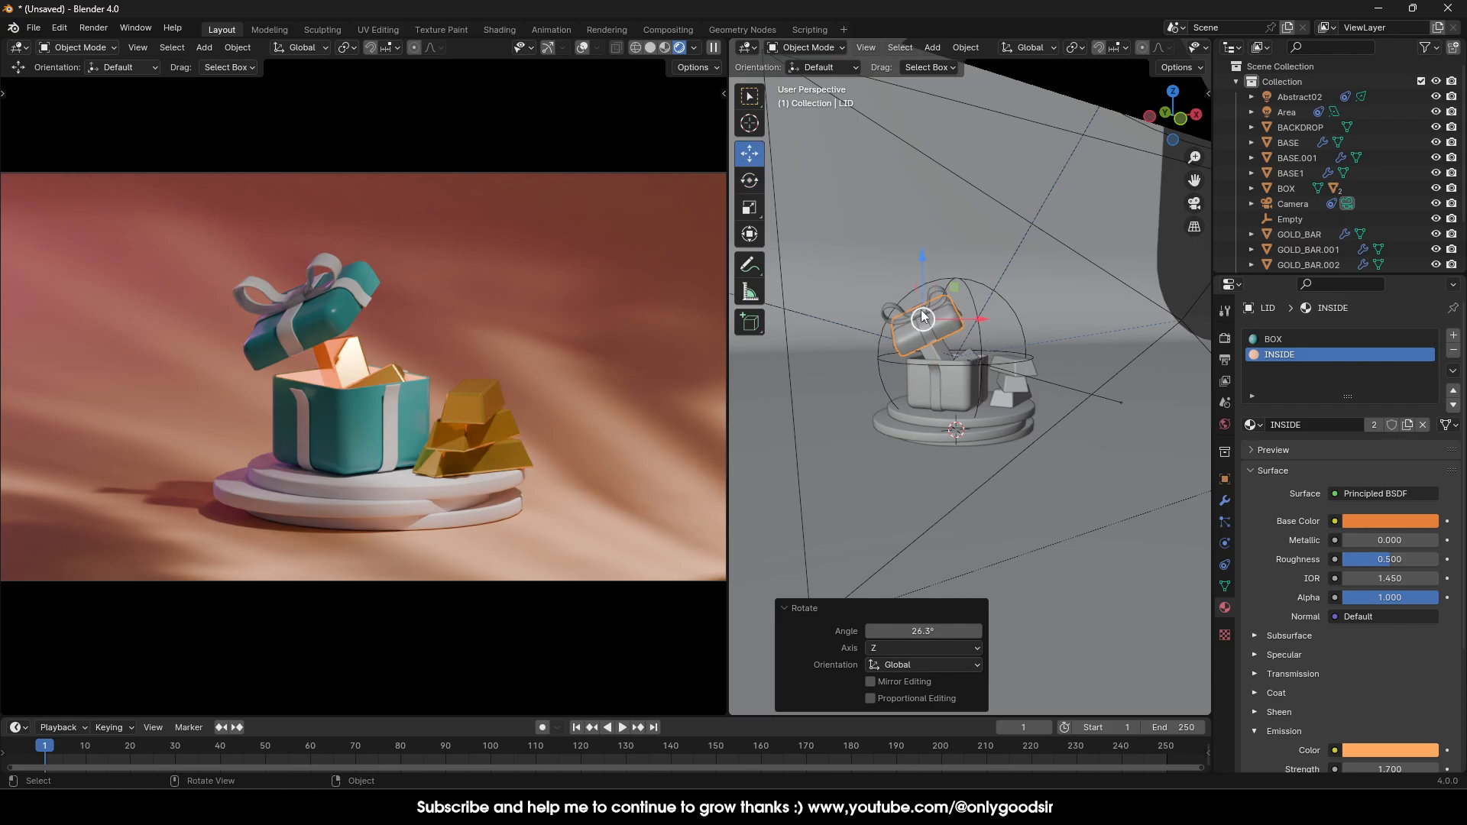
{"action": "left_click_drag", "start_coordinate": [922, 282], "coordinate": [918, 272]}
{"action": "middle_click_drag", "start_coordinate": [998, 456], "coordinate": [988, 450]}
{"action": "scroll", "coordinate": [990, 451], "scroll_direction": "up", "scroll_amount": 1}
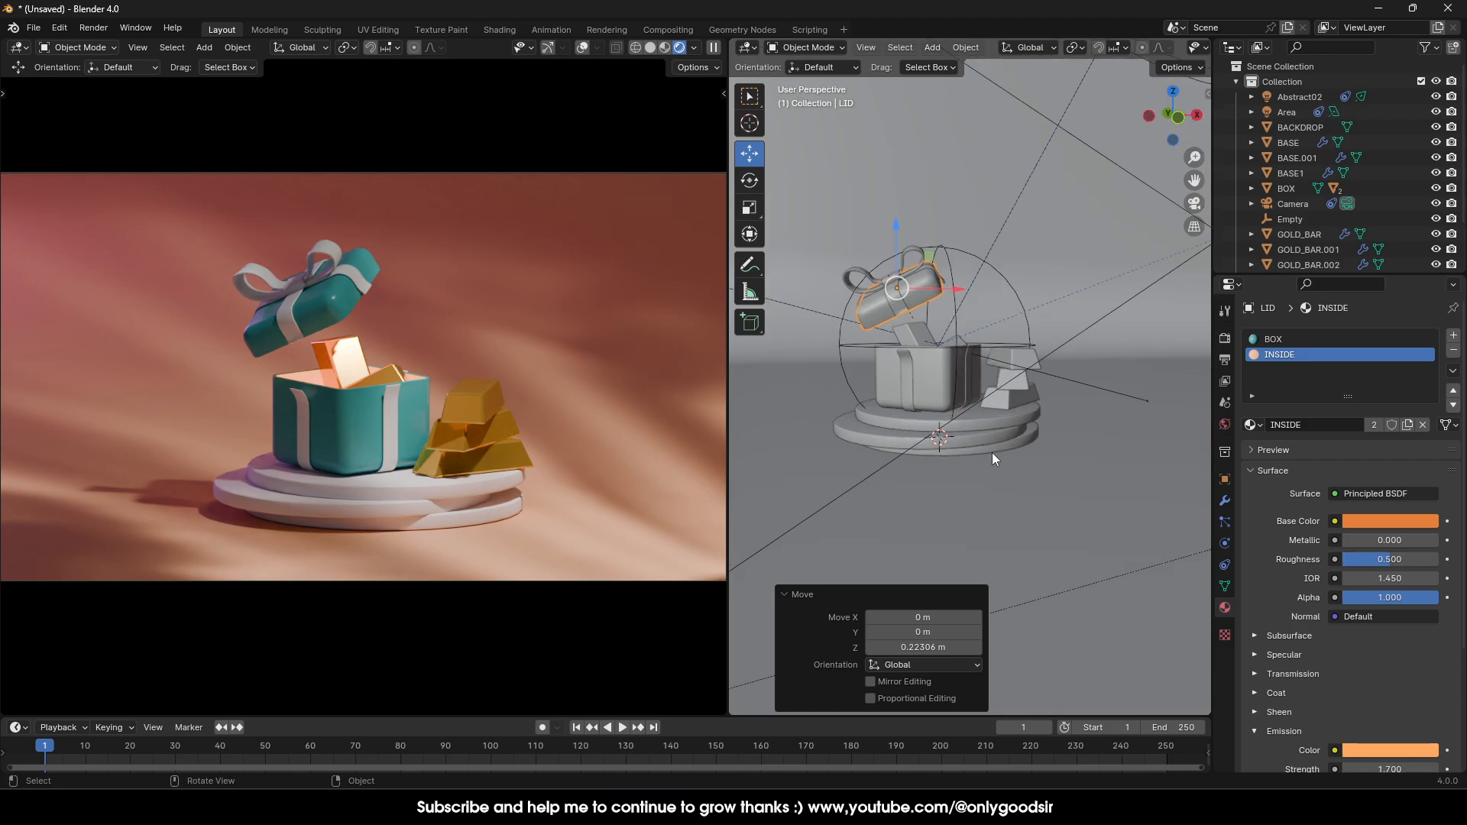
Rotate the top gold bar of the stack beside the box about 4.5° around the Z axis.
{"action": "scroll", "coordinate": [997, 455], "scroll_direction": "down", "scroll_amount": 1}
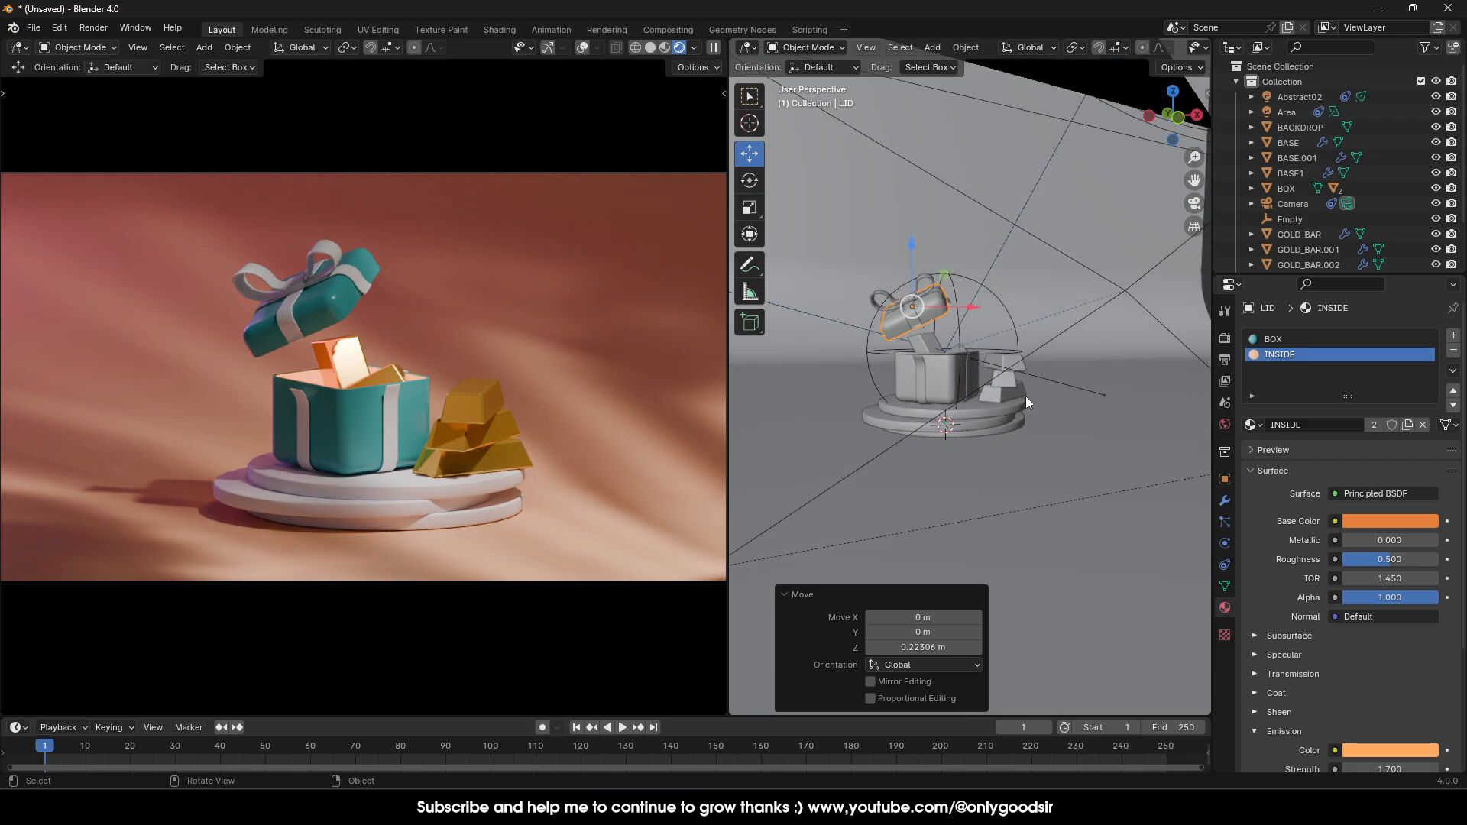
{"action": "left_click", "coordinate": [1004, 362]}
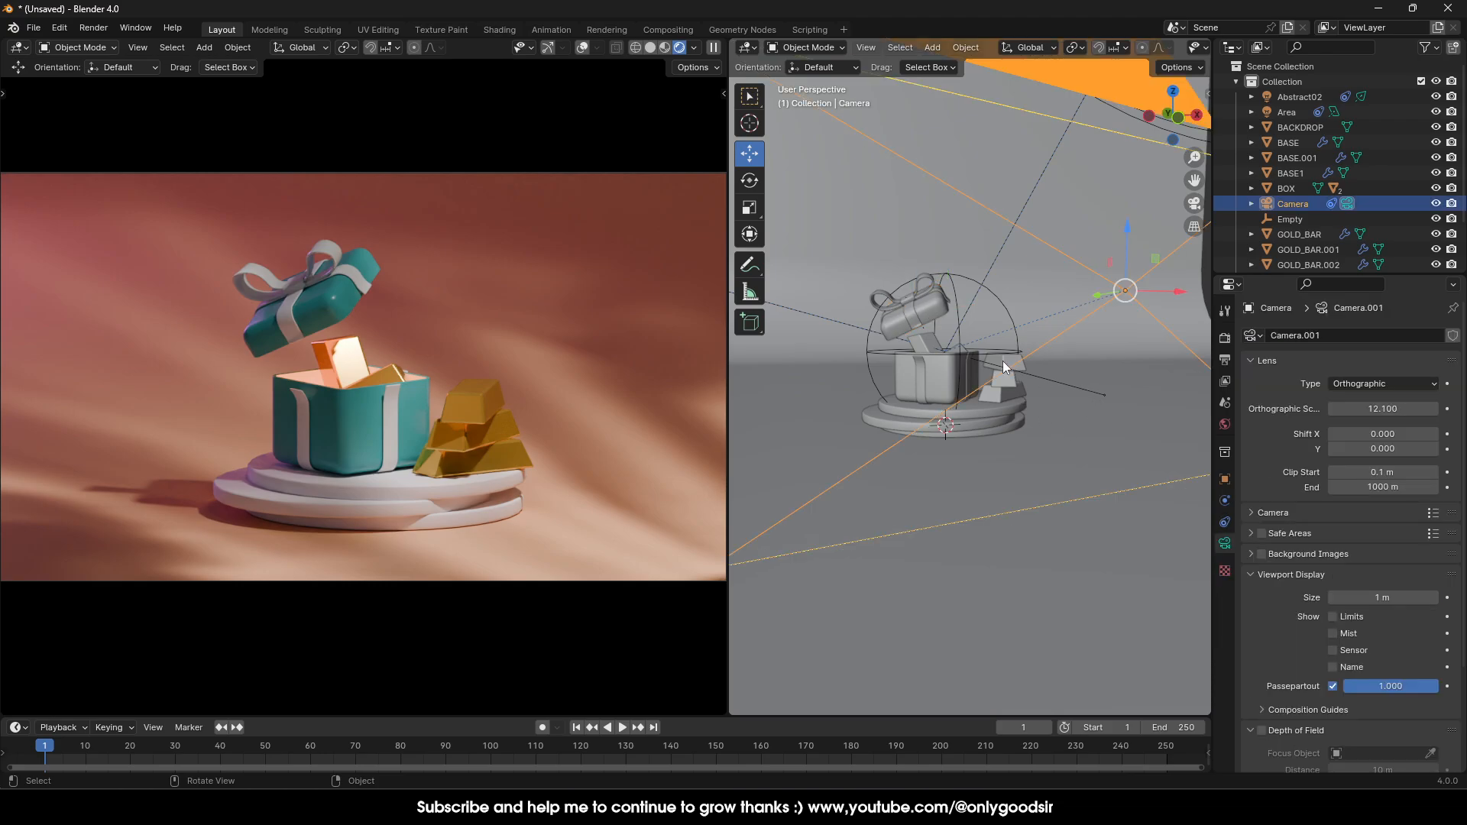
{"action": "scroll", "coordinate": [943, 396], "scroll_direction": "up", "scroll_amount": 5}
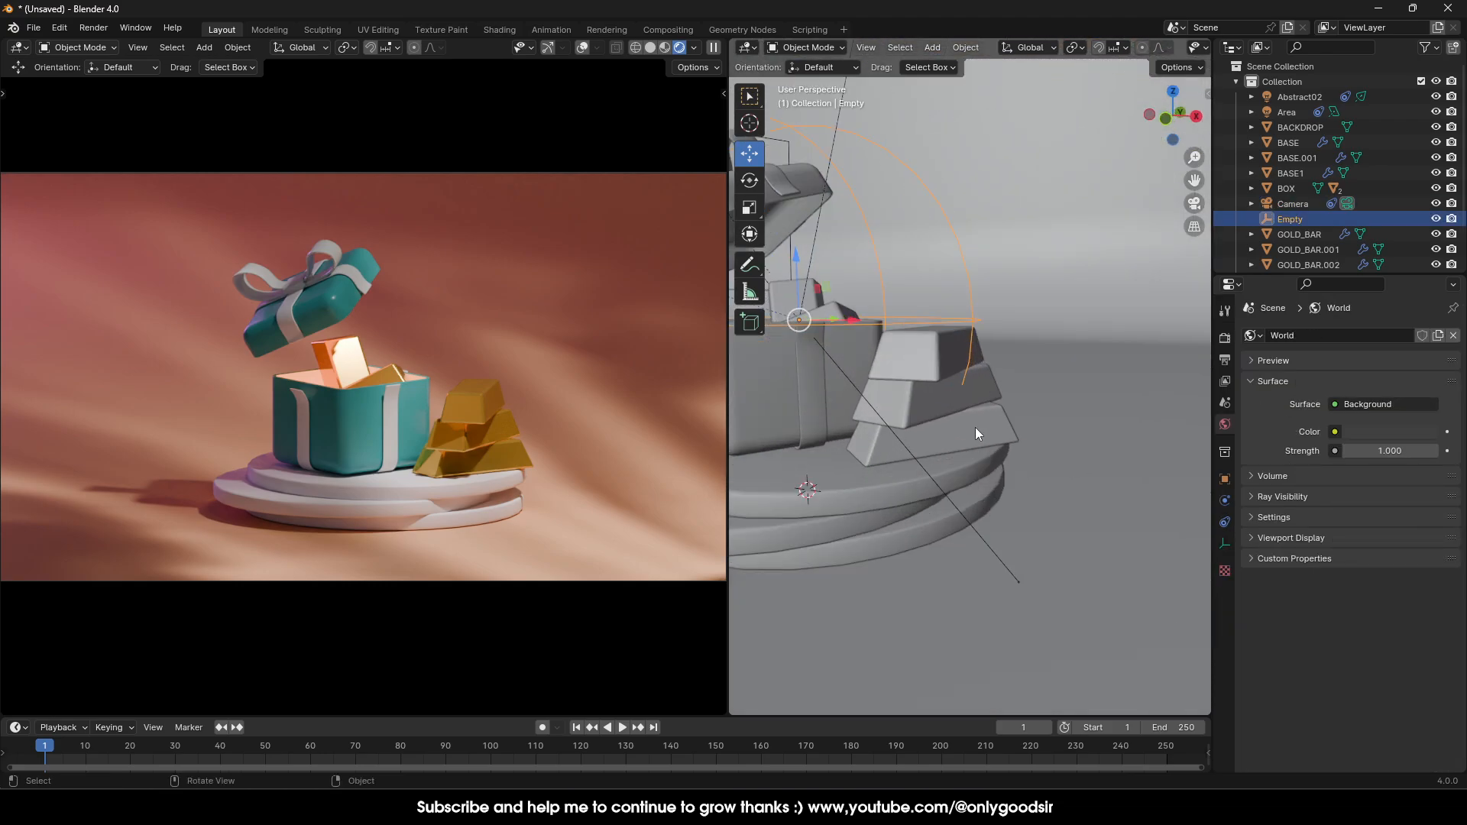
{"action": "left_click", "coordinate": [945, 365]}
{"action": "left_click", "coordinate": [749, 181]}
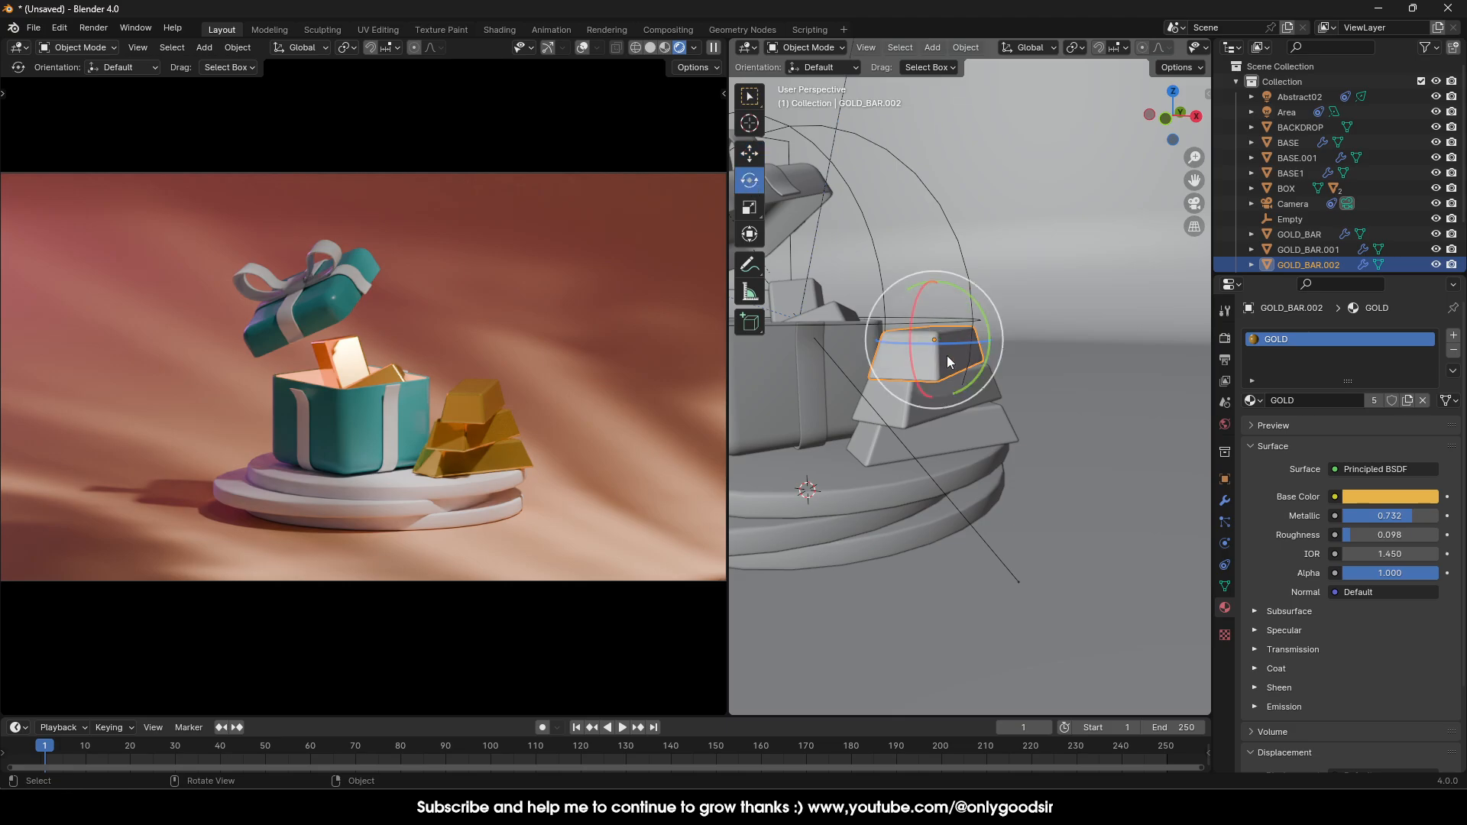
{"action": "left_click_drag", "start_coordinate": [955, 366], "coordinate": [995, 342]}
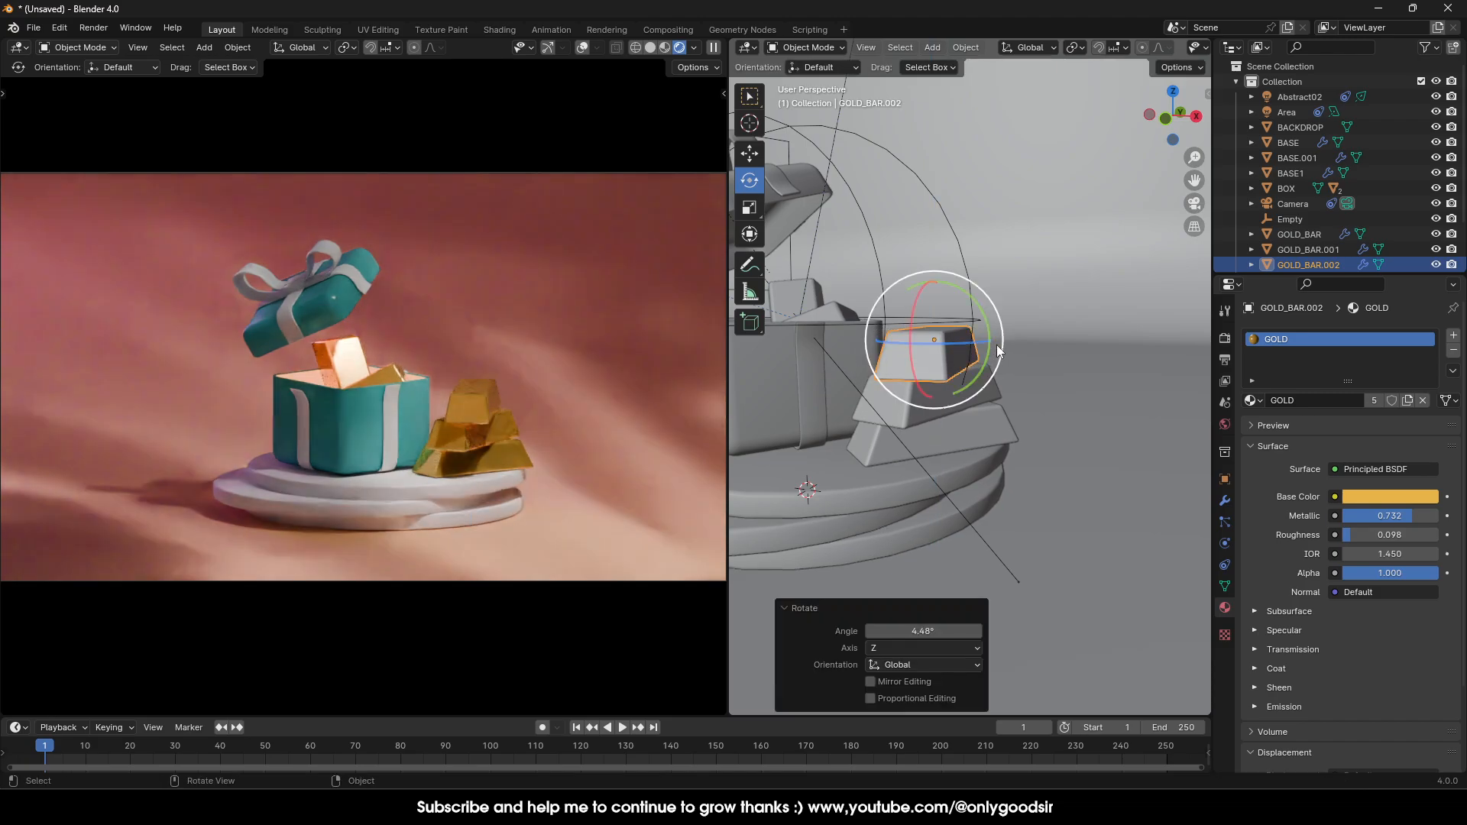